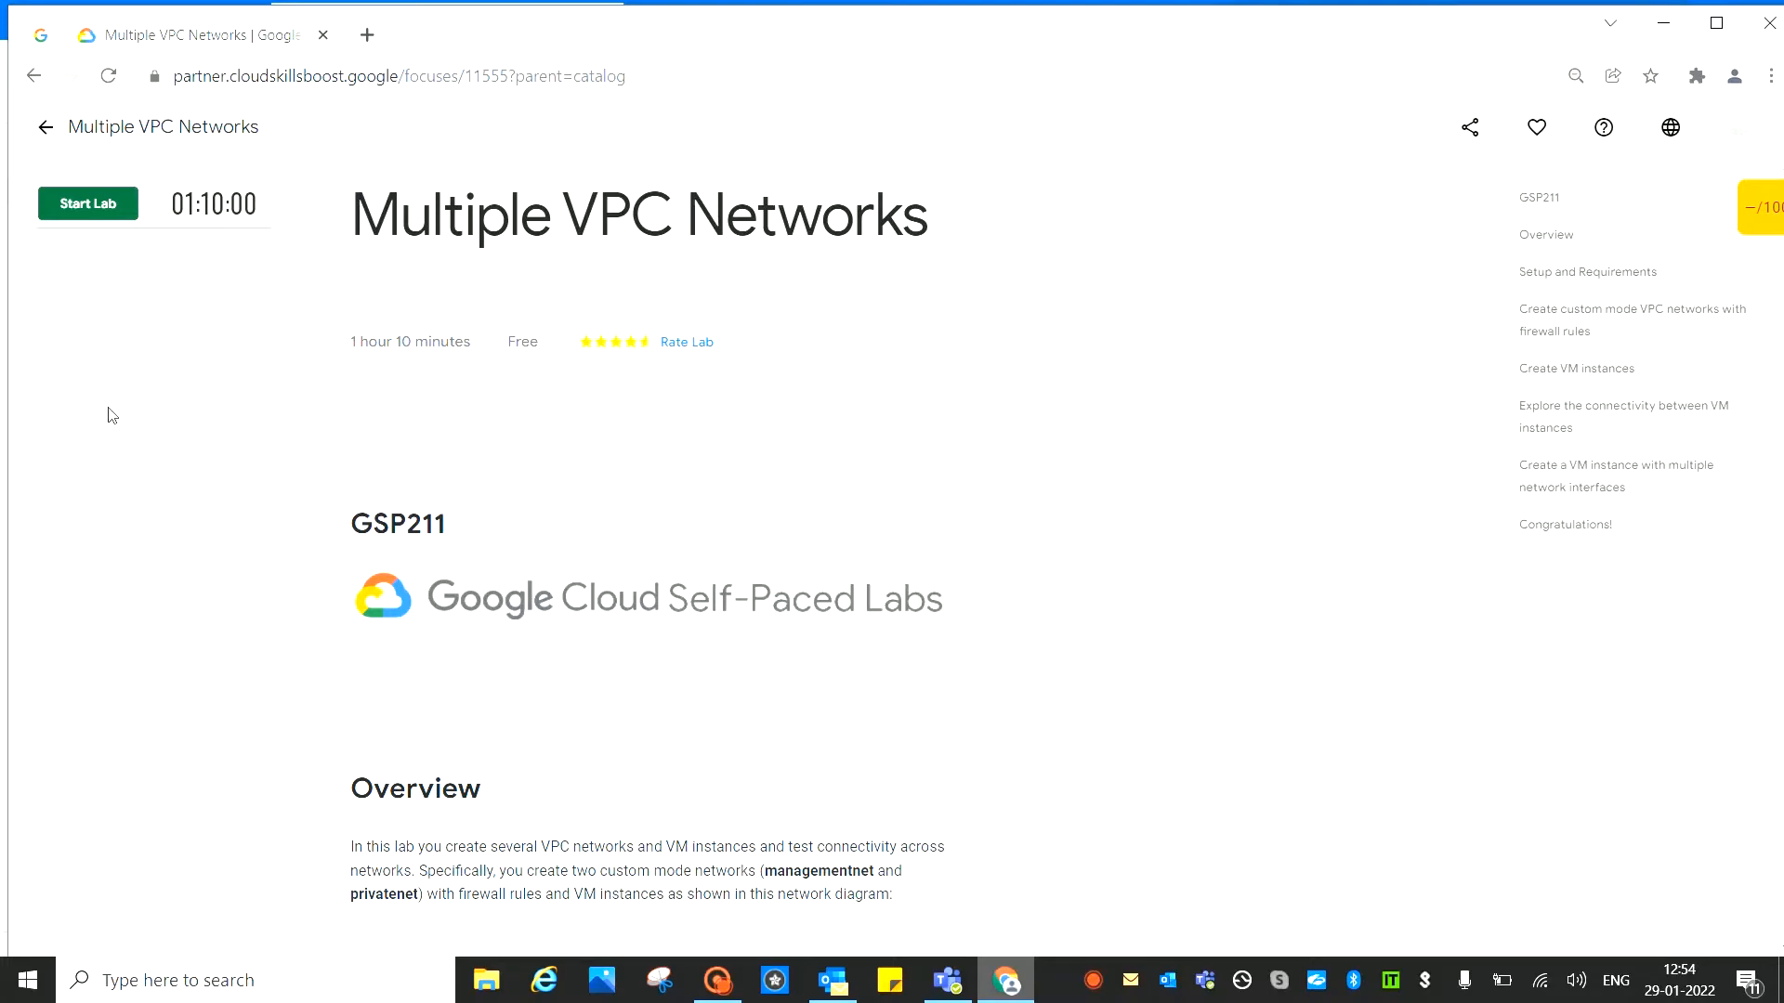
Start the Multiple VPC Networks lab, pass the robot check and open the Google Console
{"action": "left_click", "coordinate": [81, 214]}
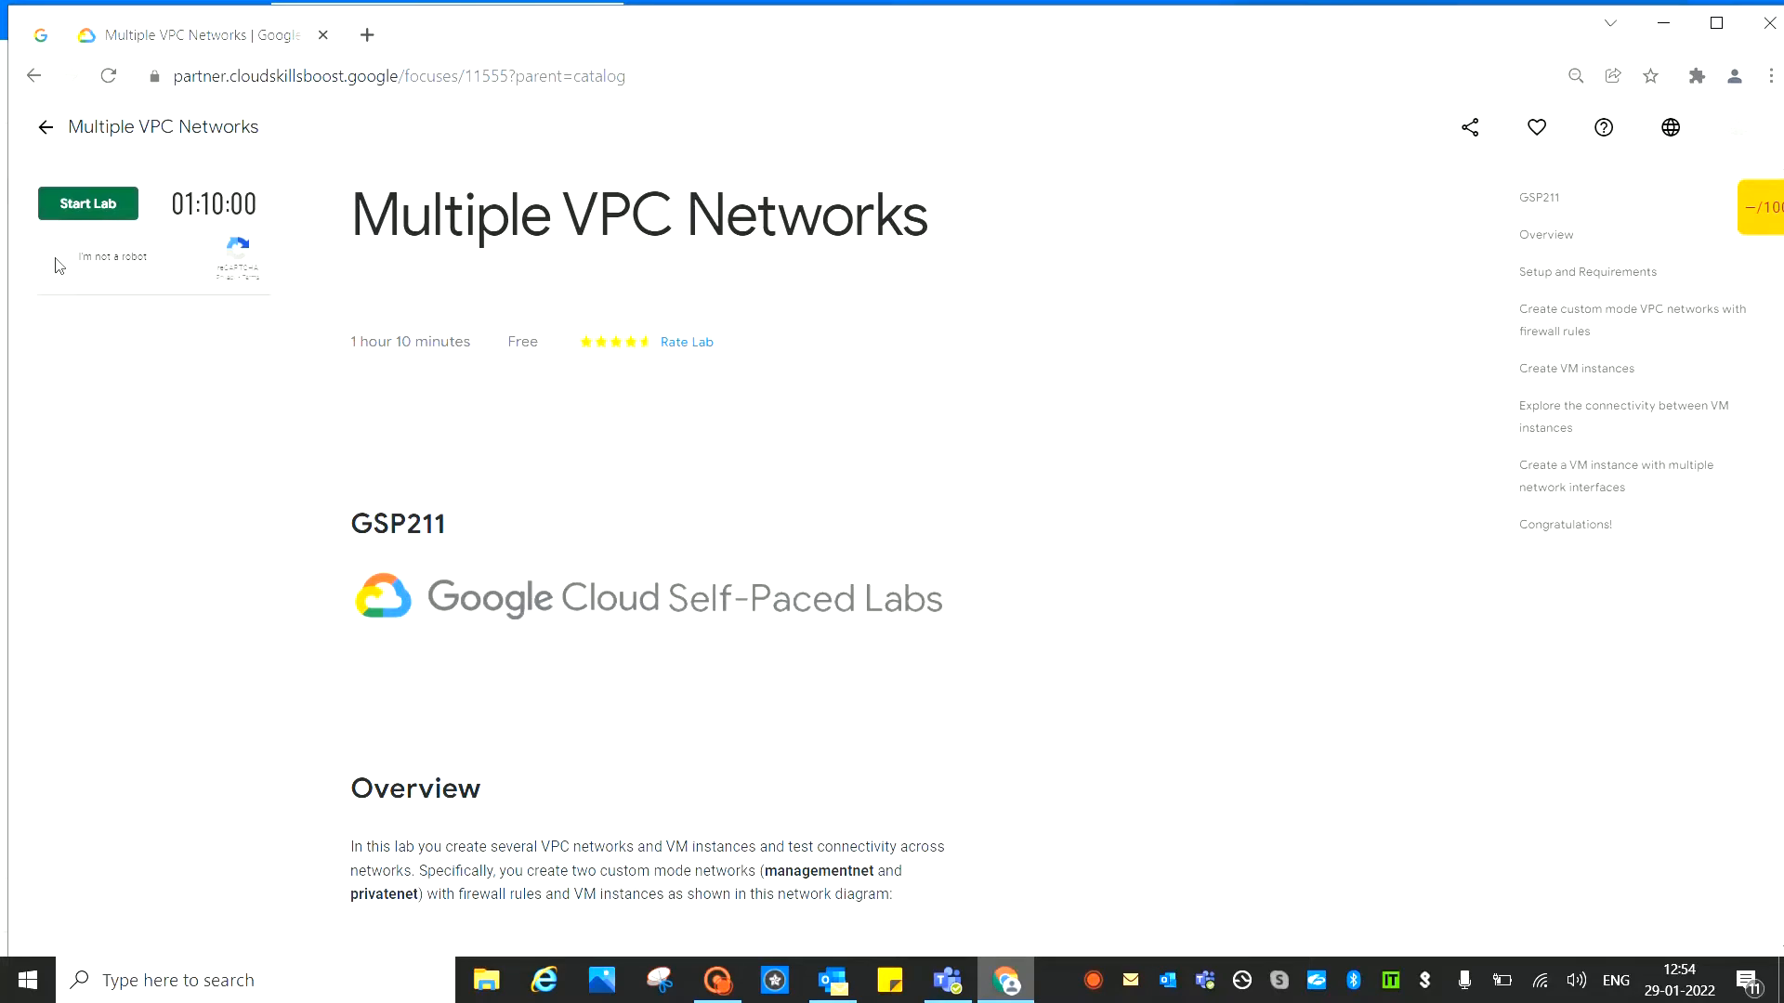
{"action": "left_click", "coordinate": [55, 259]}
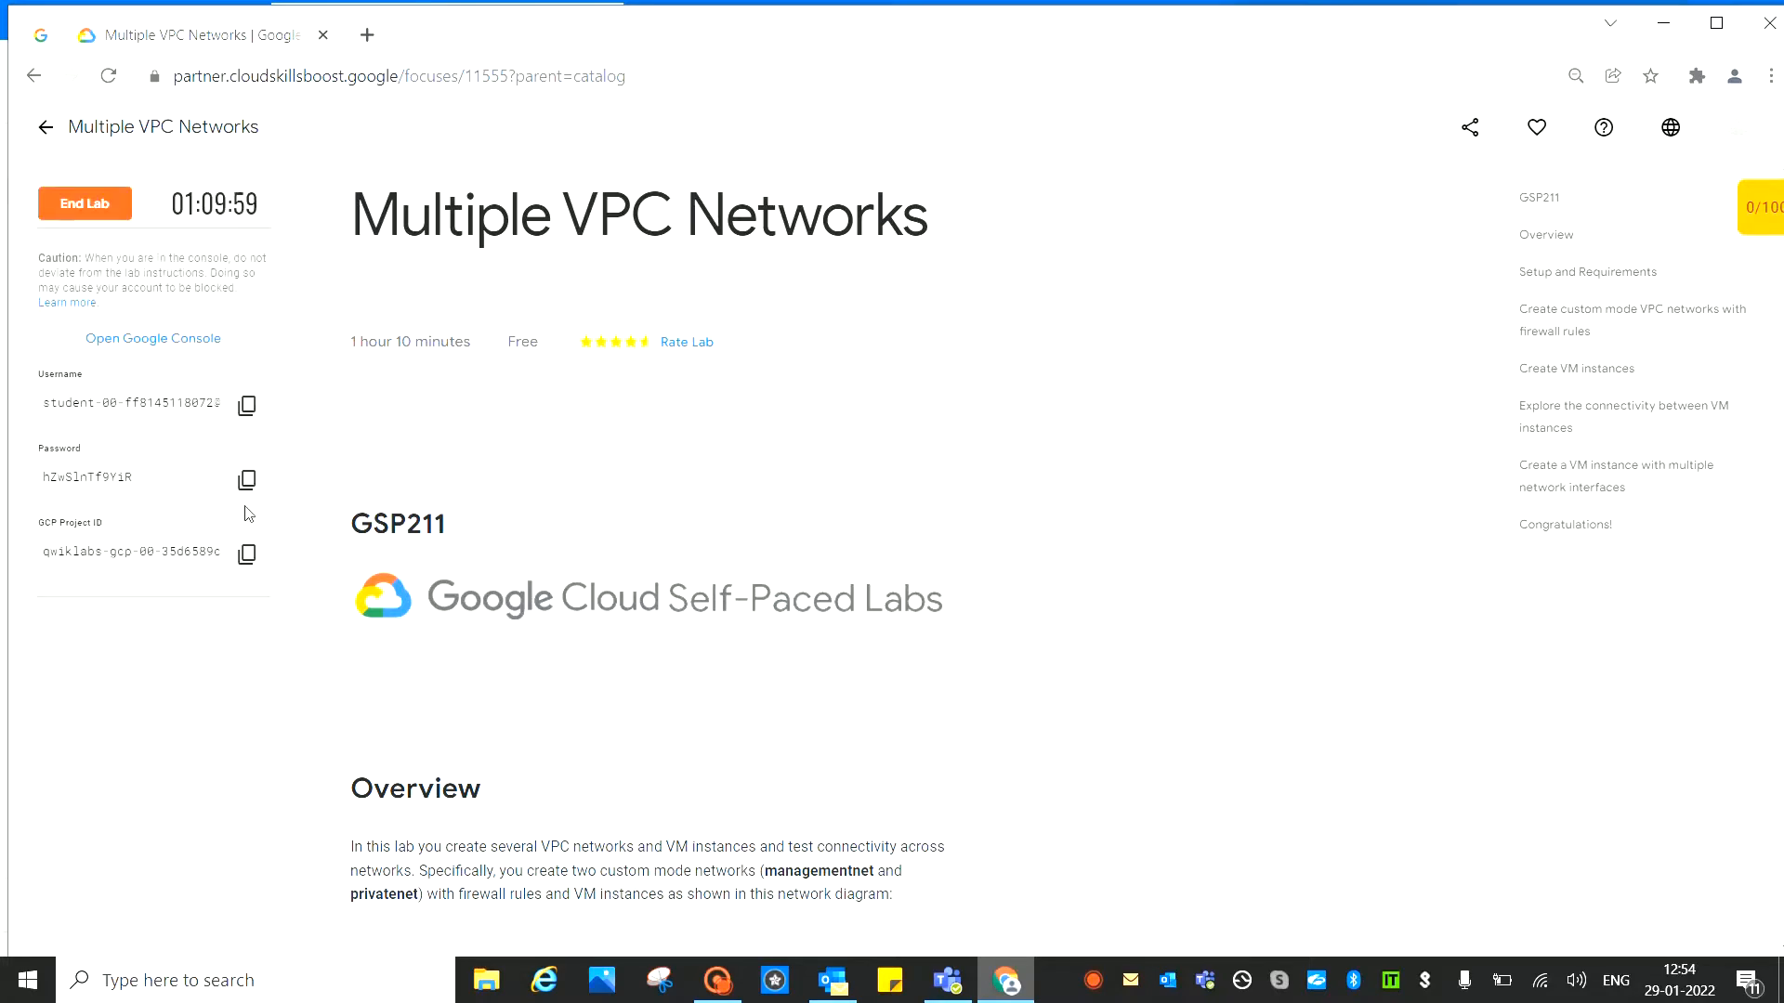
{"action": "left_click", "coordinate": [131, 343]}
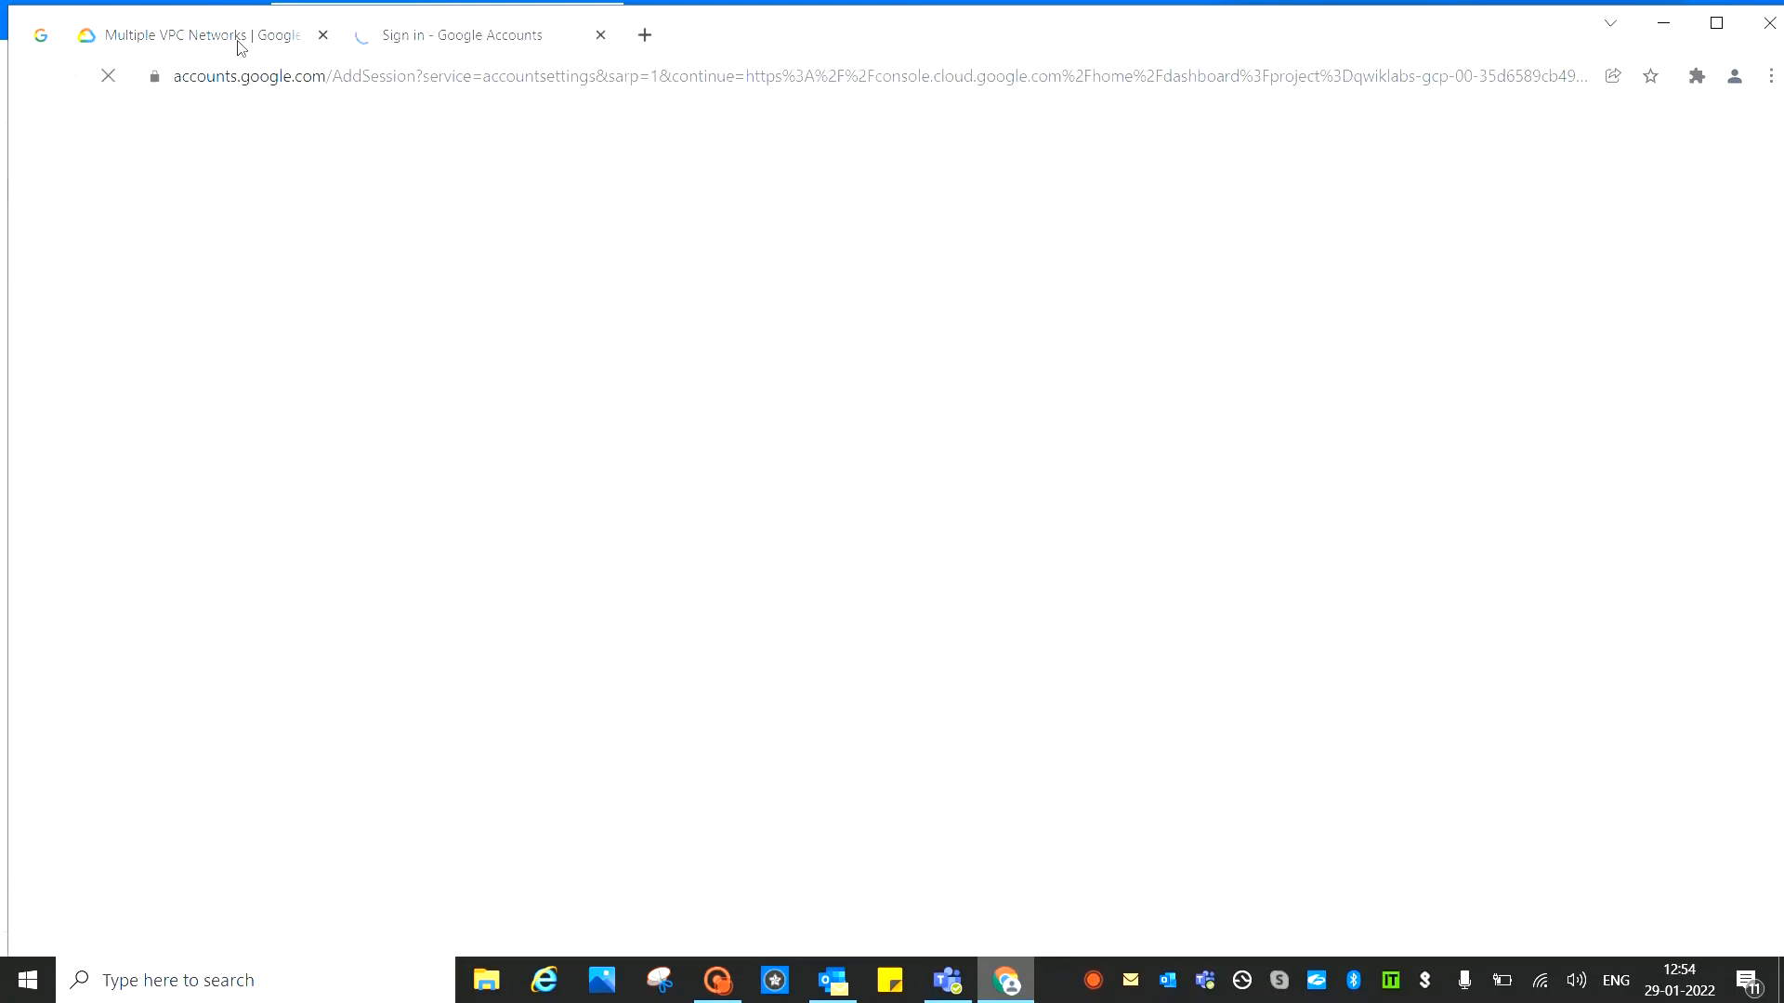
Copy the lab username and submit it as another account on the Google sign-in page
{"action": "left_click", "coordinate": [208, 35]}
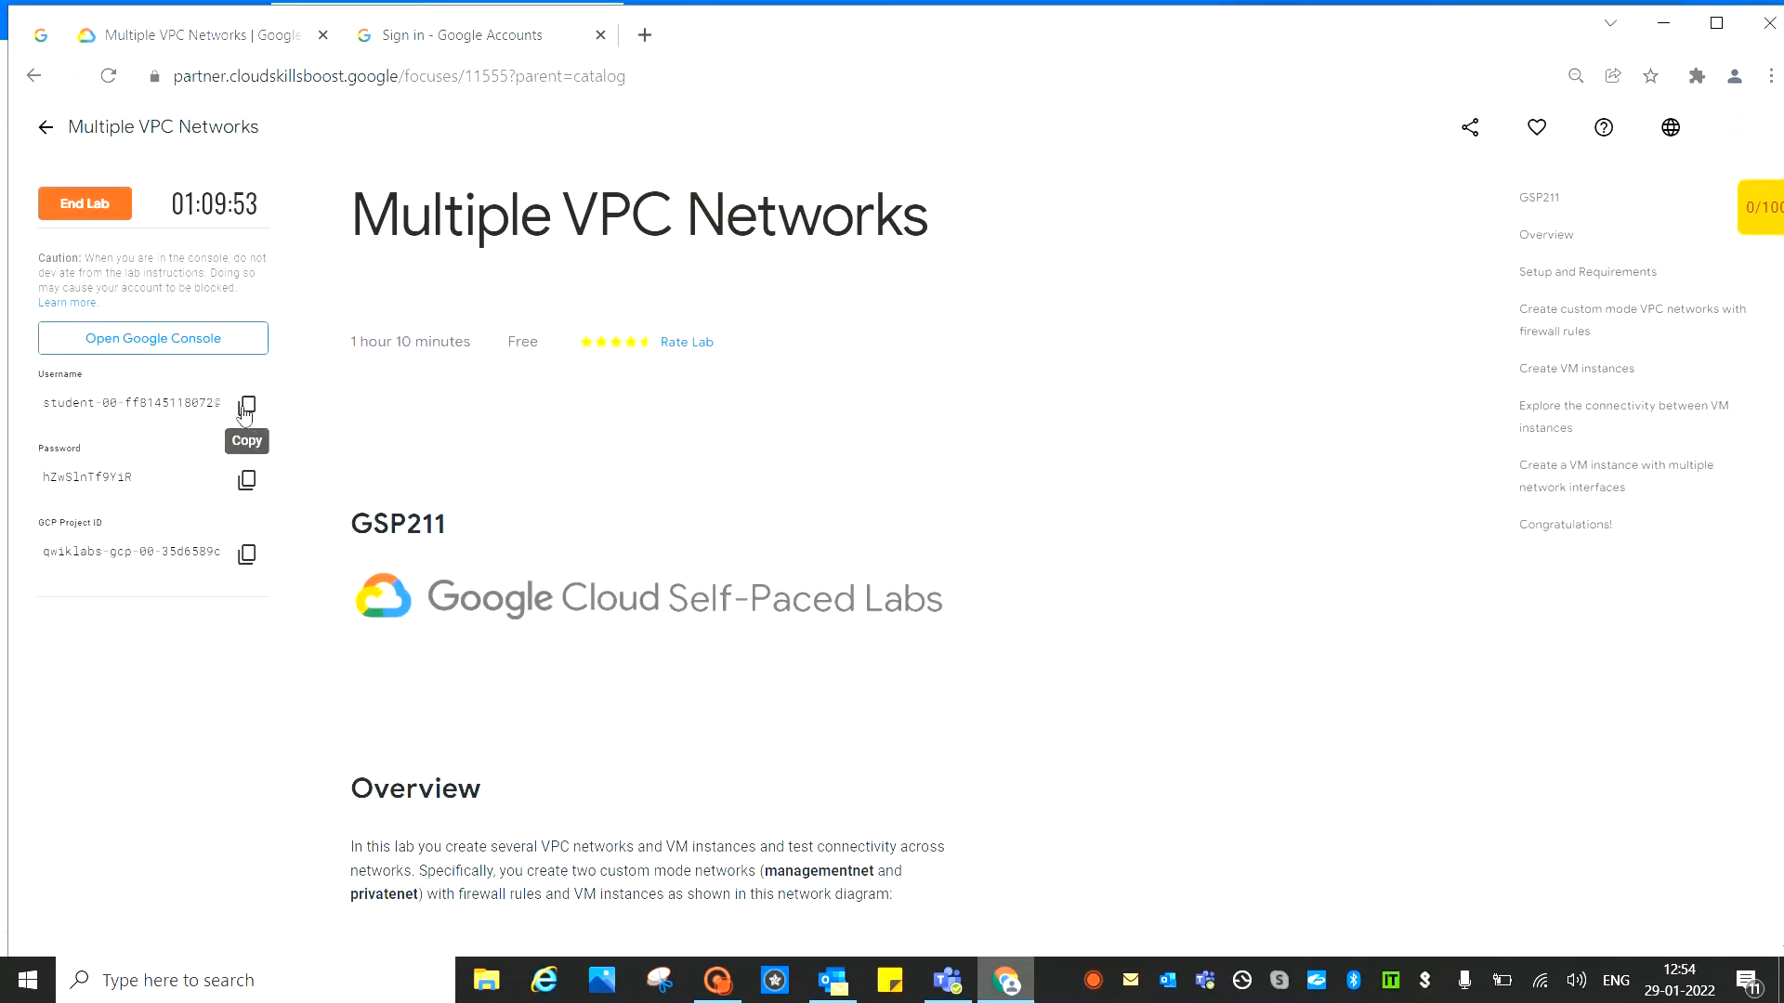
{"action": "left_click", "coordinate": [488, 35]}
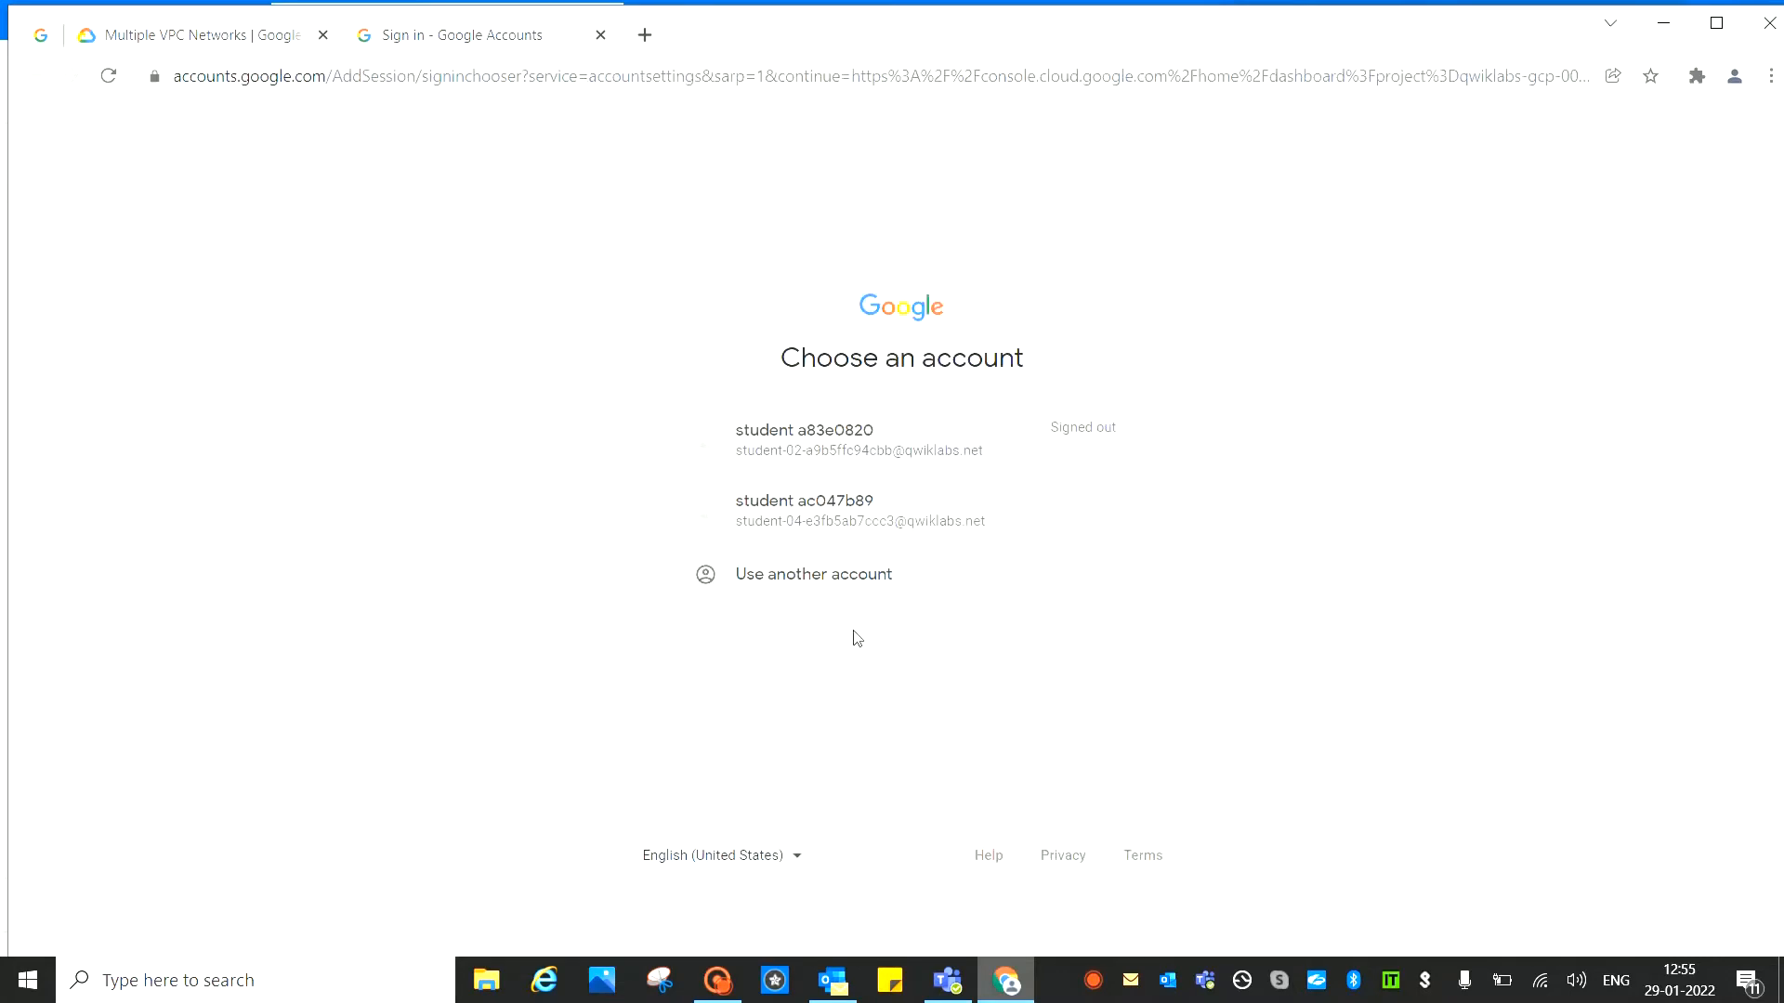
{"action": "left_click", "coordinate": [783, 576]}
{"action": "left_click", "coordinate": [757, 489]}
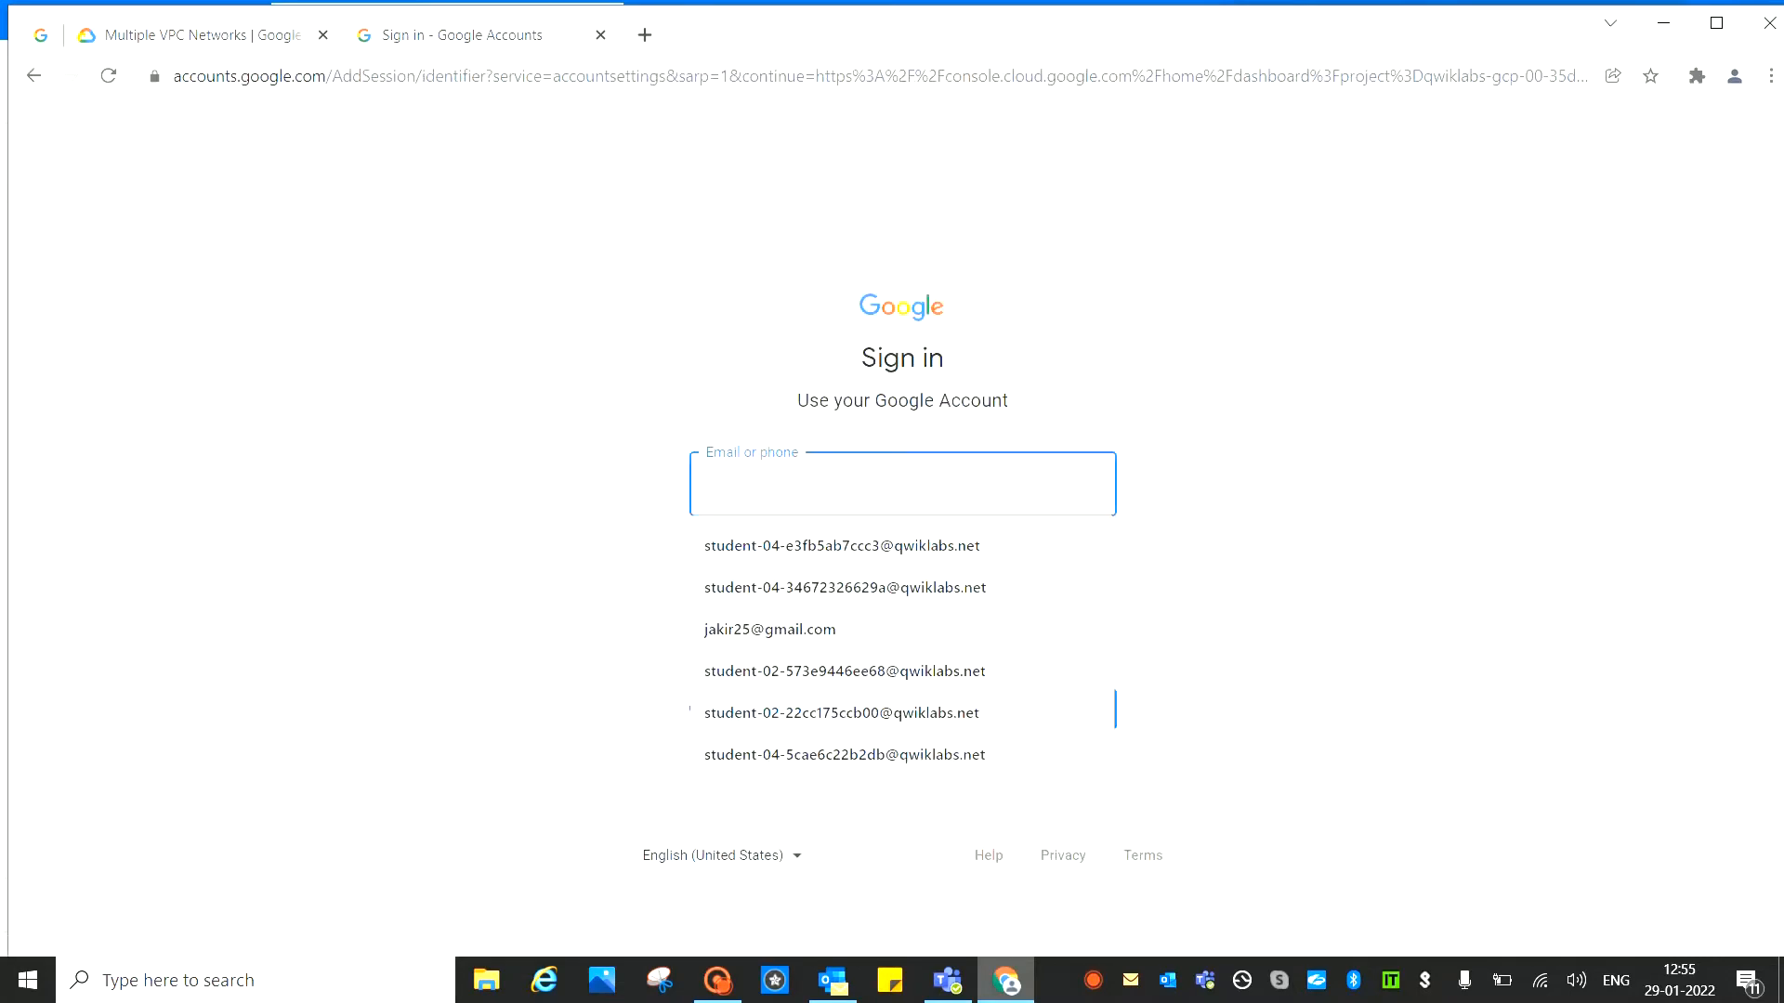
{"action": "key", "text": "ctrl+v"}
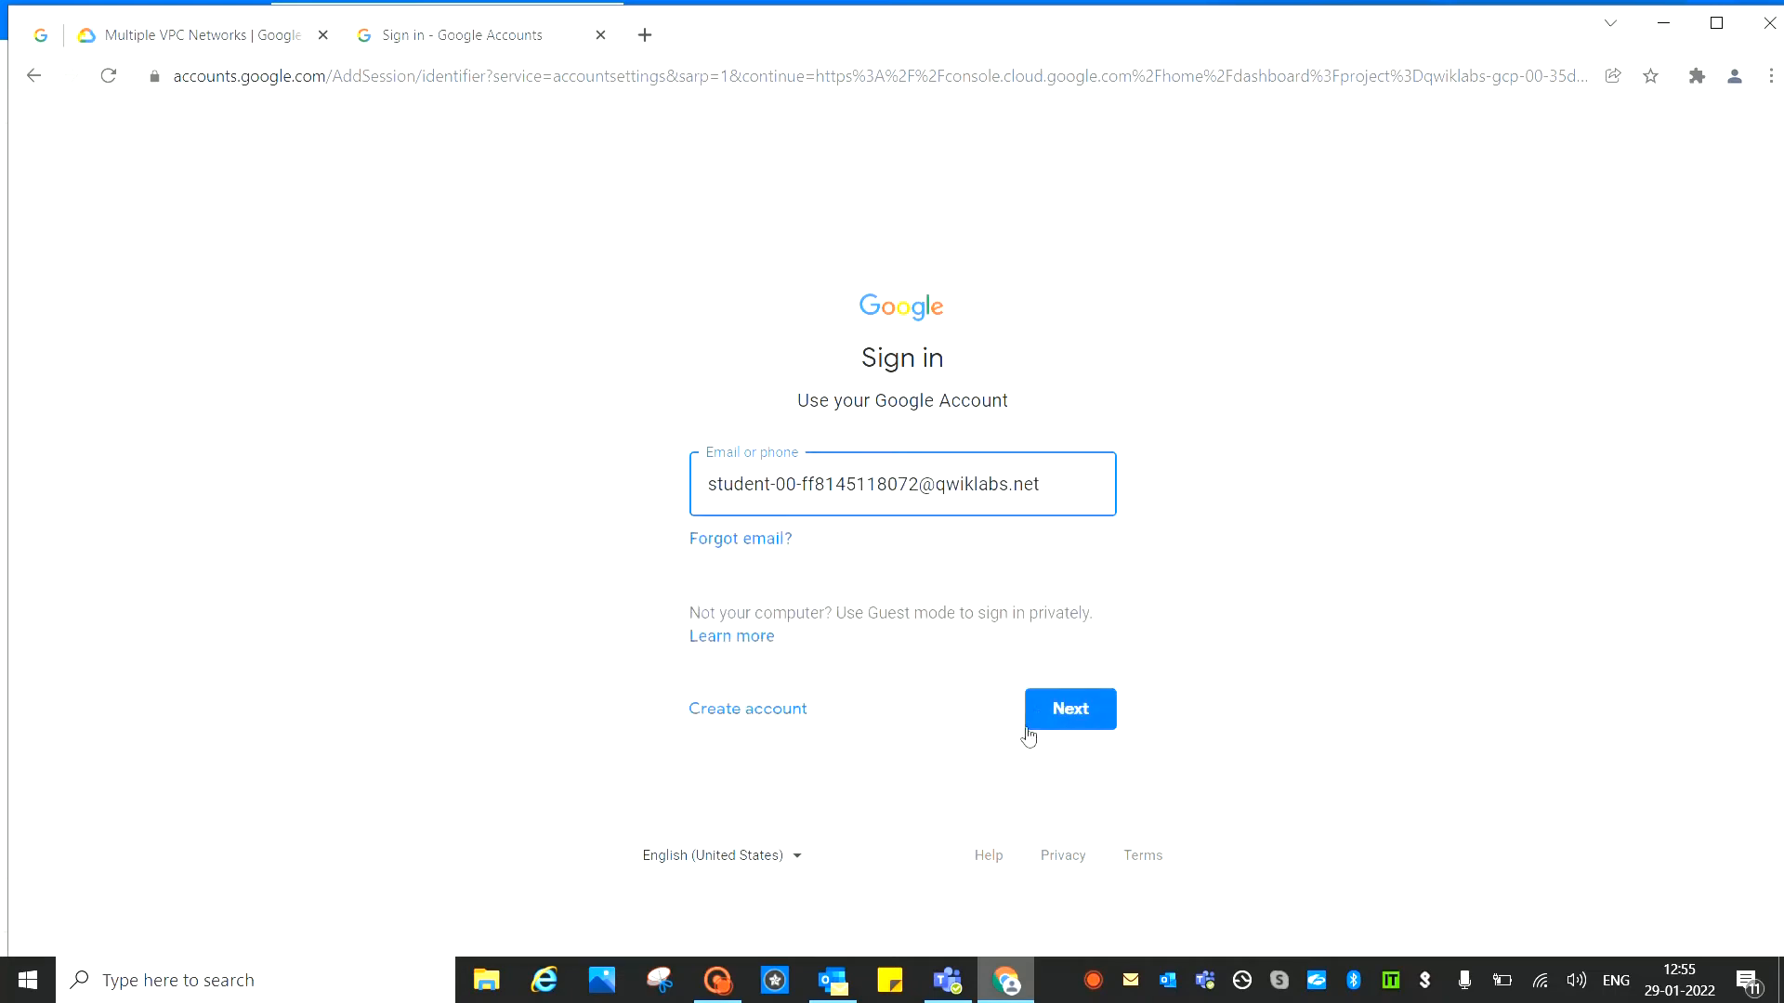
{"action": "left_click", "coordinate": [1064, 711]}
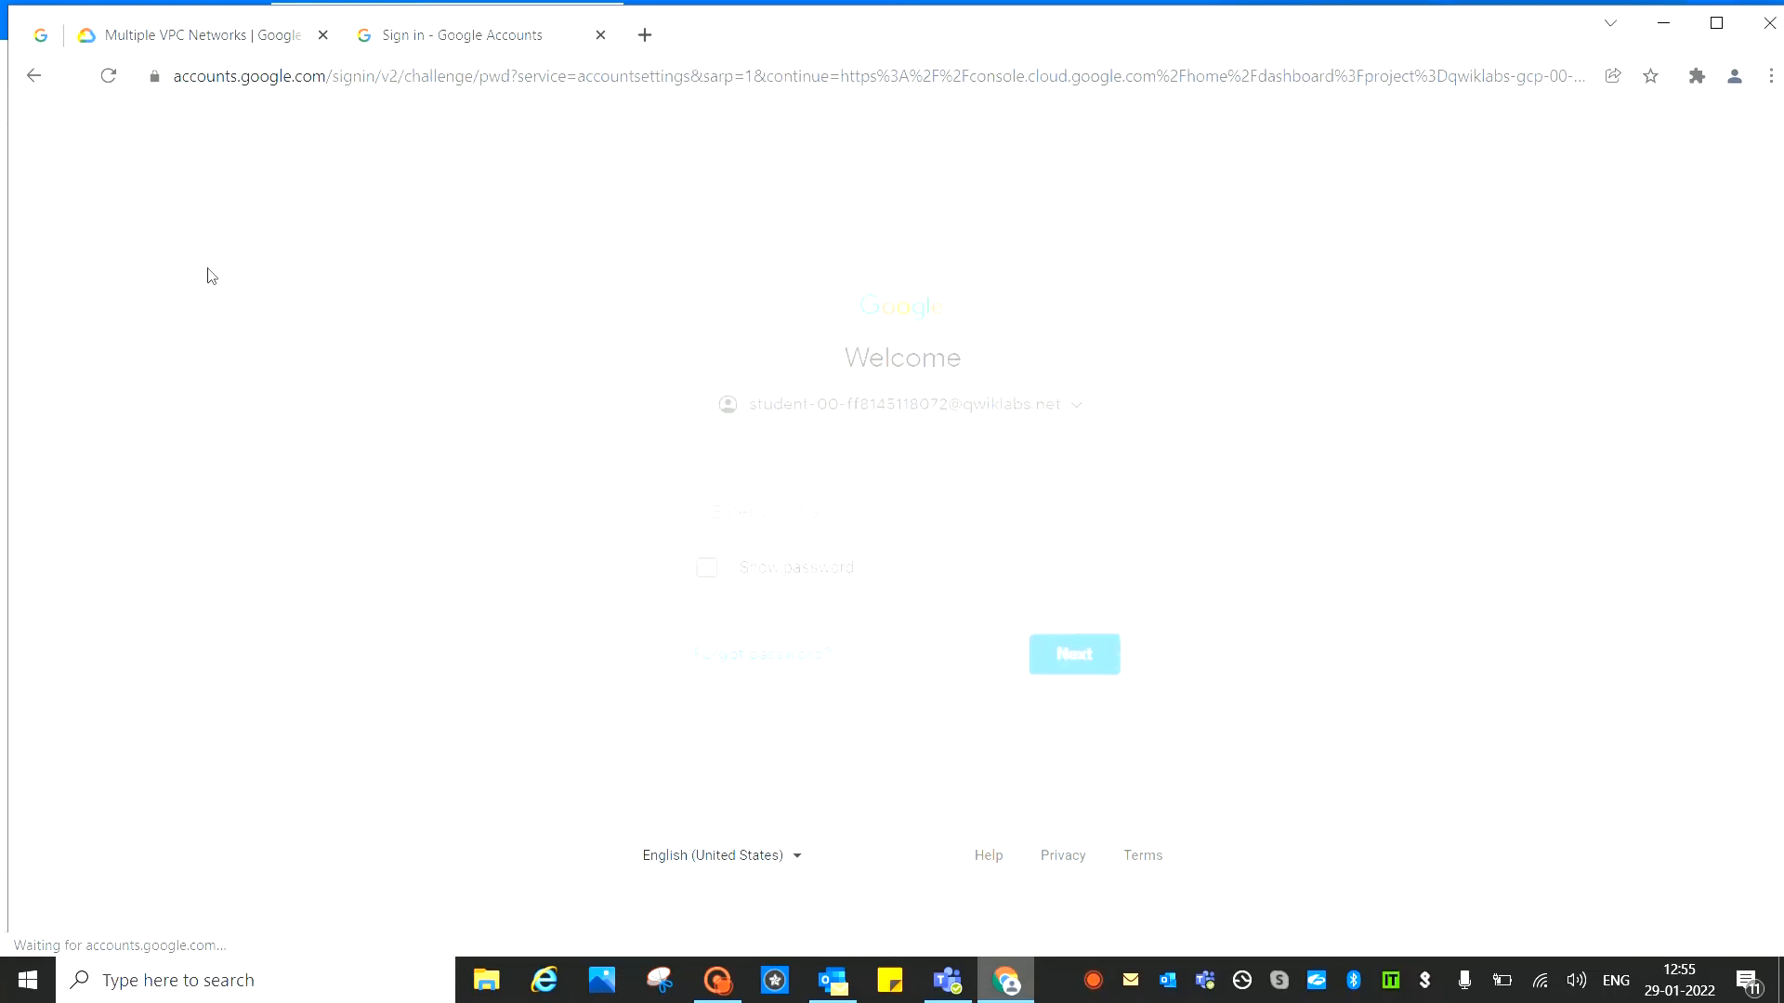
Copy the lab account's password and submit it on the Google sign-in page
{"action": "left_click", "coordinate": [183, 42]}
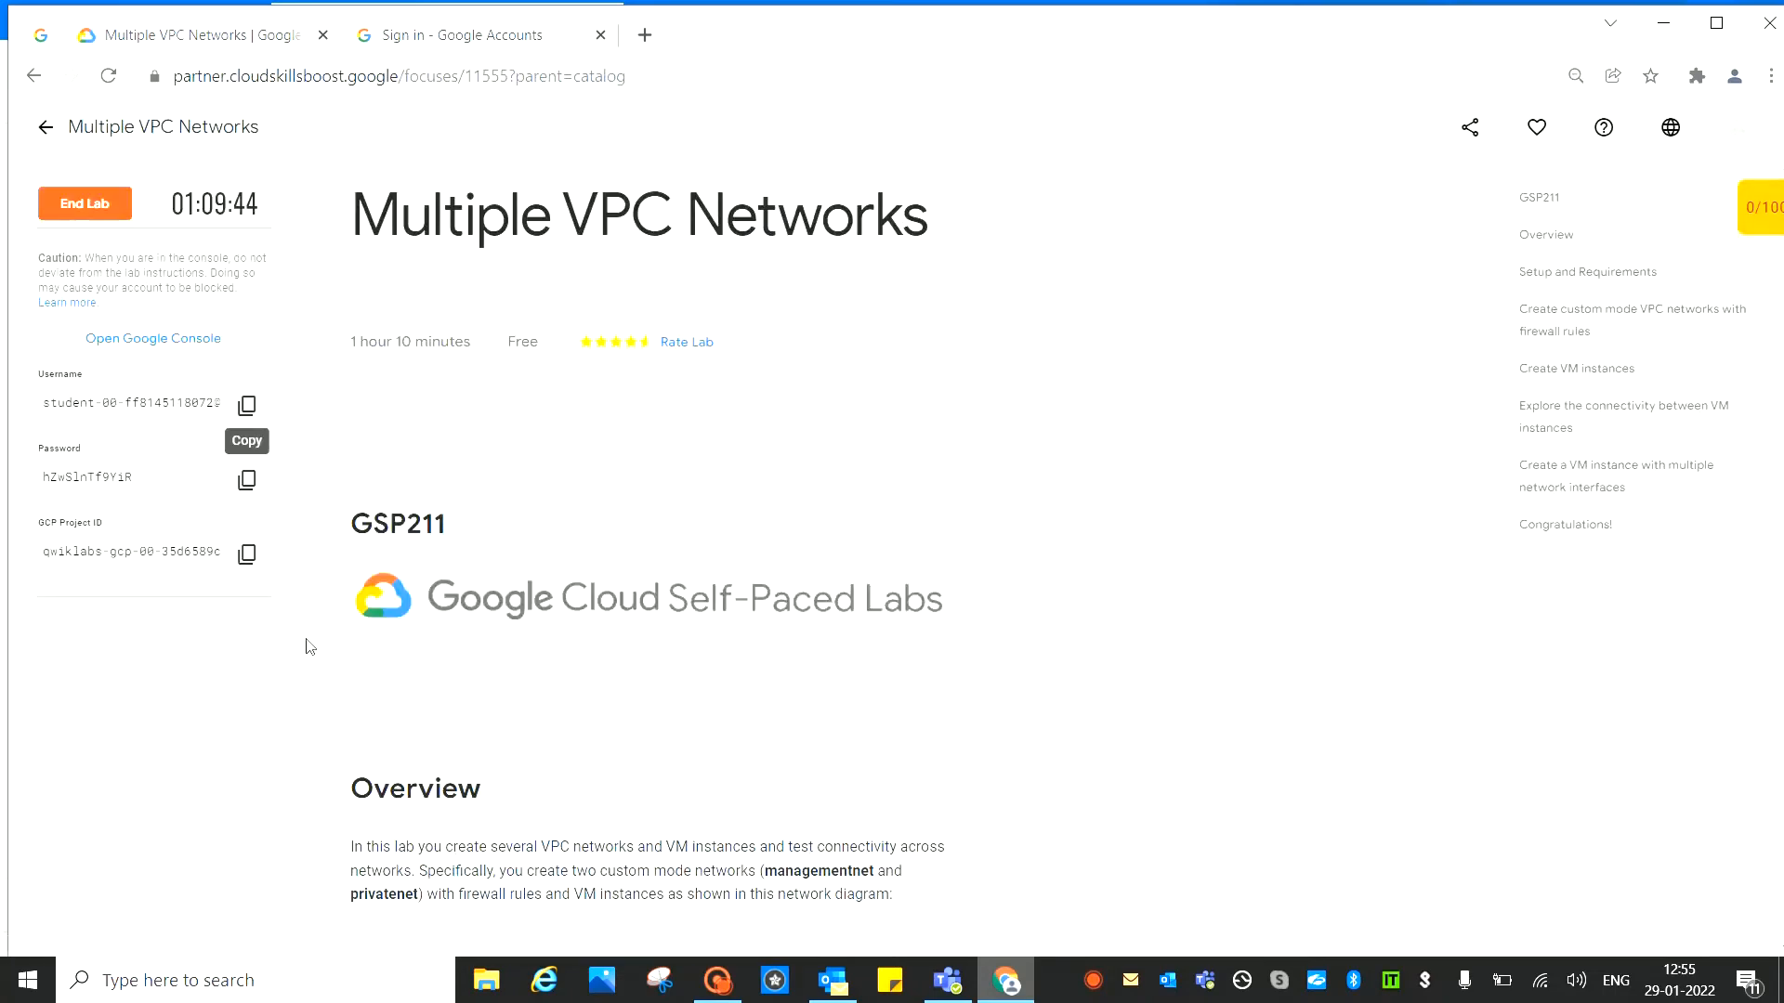
{"action": "left_click", "coordinate": [247, 481]}
{"action": "left_click", "coordinate": [467, 41]}
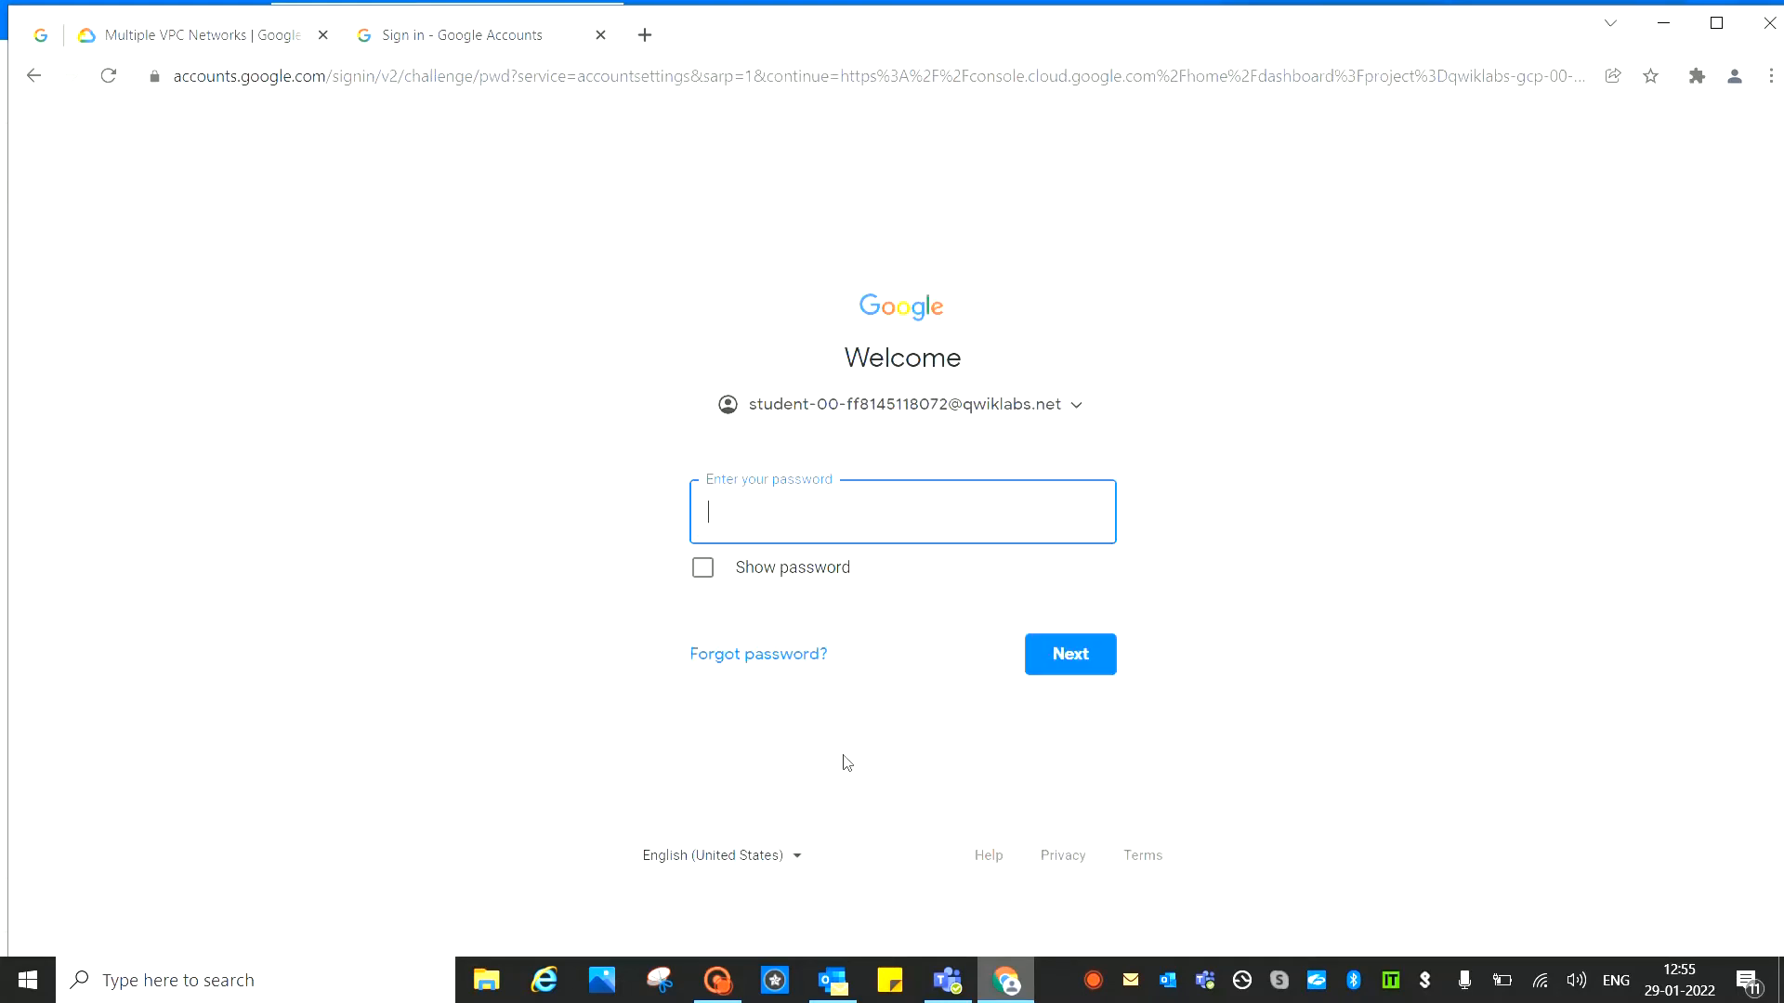
{"action": "key", "text": "ctrl+v"}
{"action": "left_click", "coordinate": [1056, 658]}
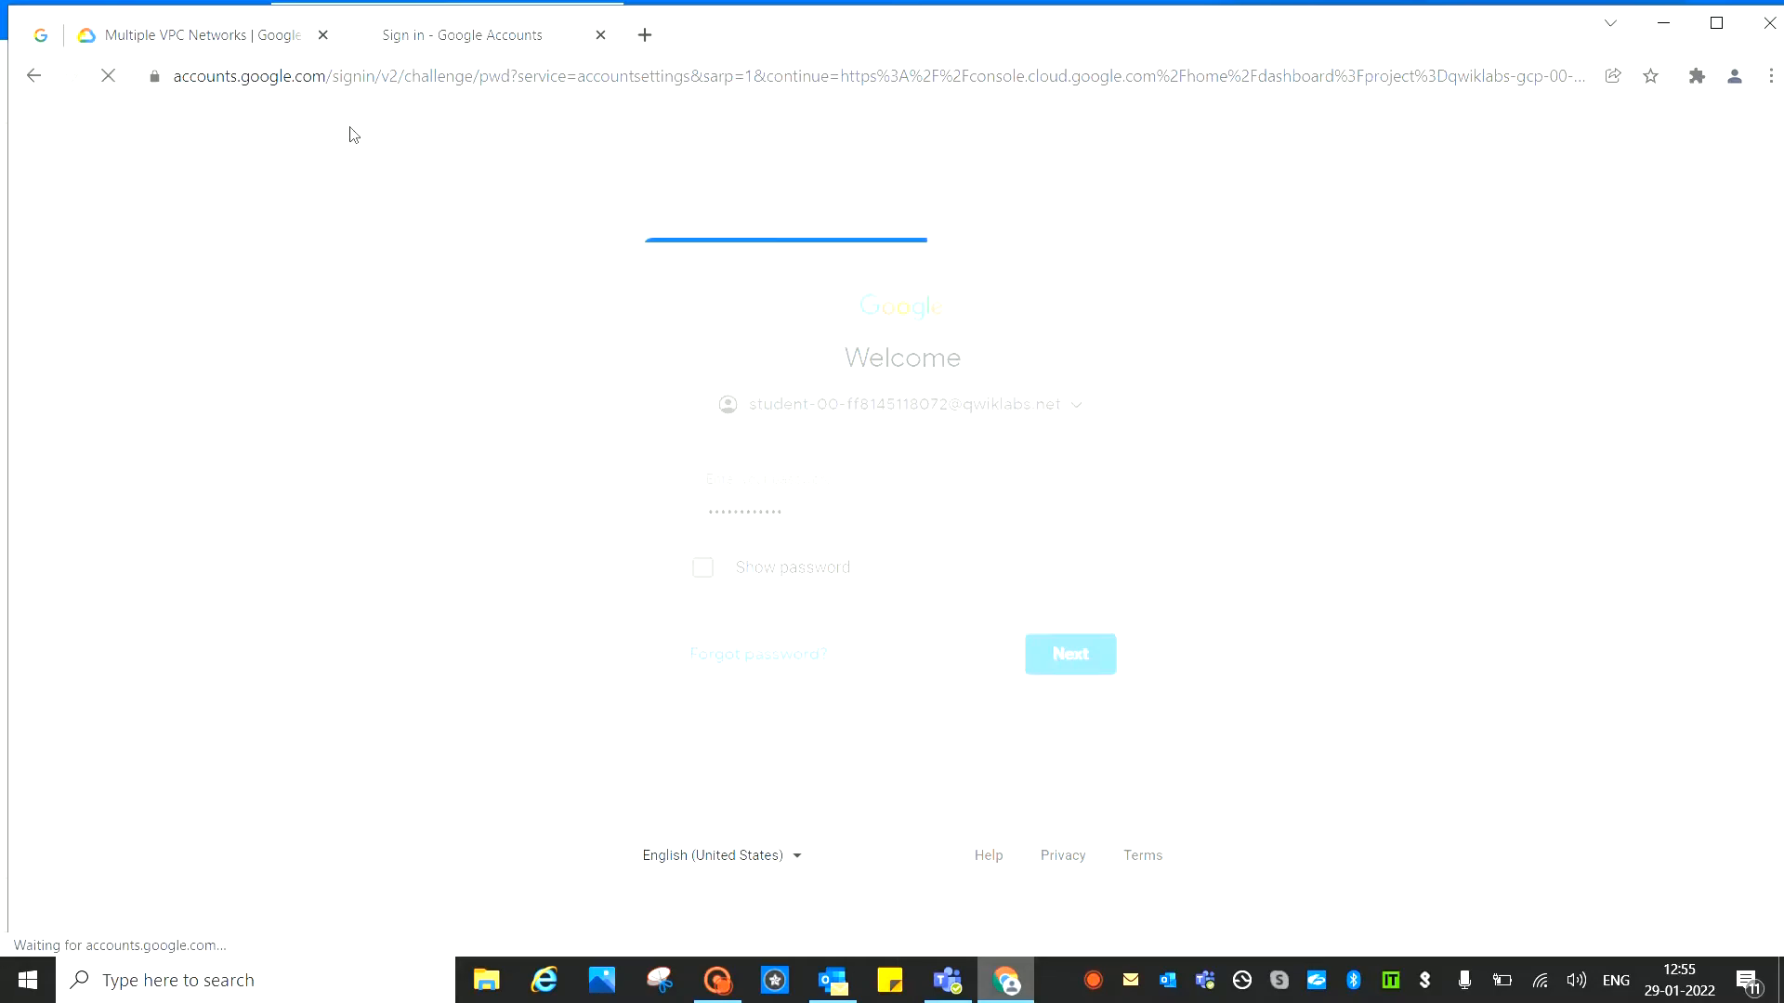
Copy the GCP Project ID from the lab page and return to the Google account page
{"action": "left_click", "coordinate": [219, 34]}
{"action": "left_click", "coordinate": [249, 557]}
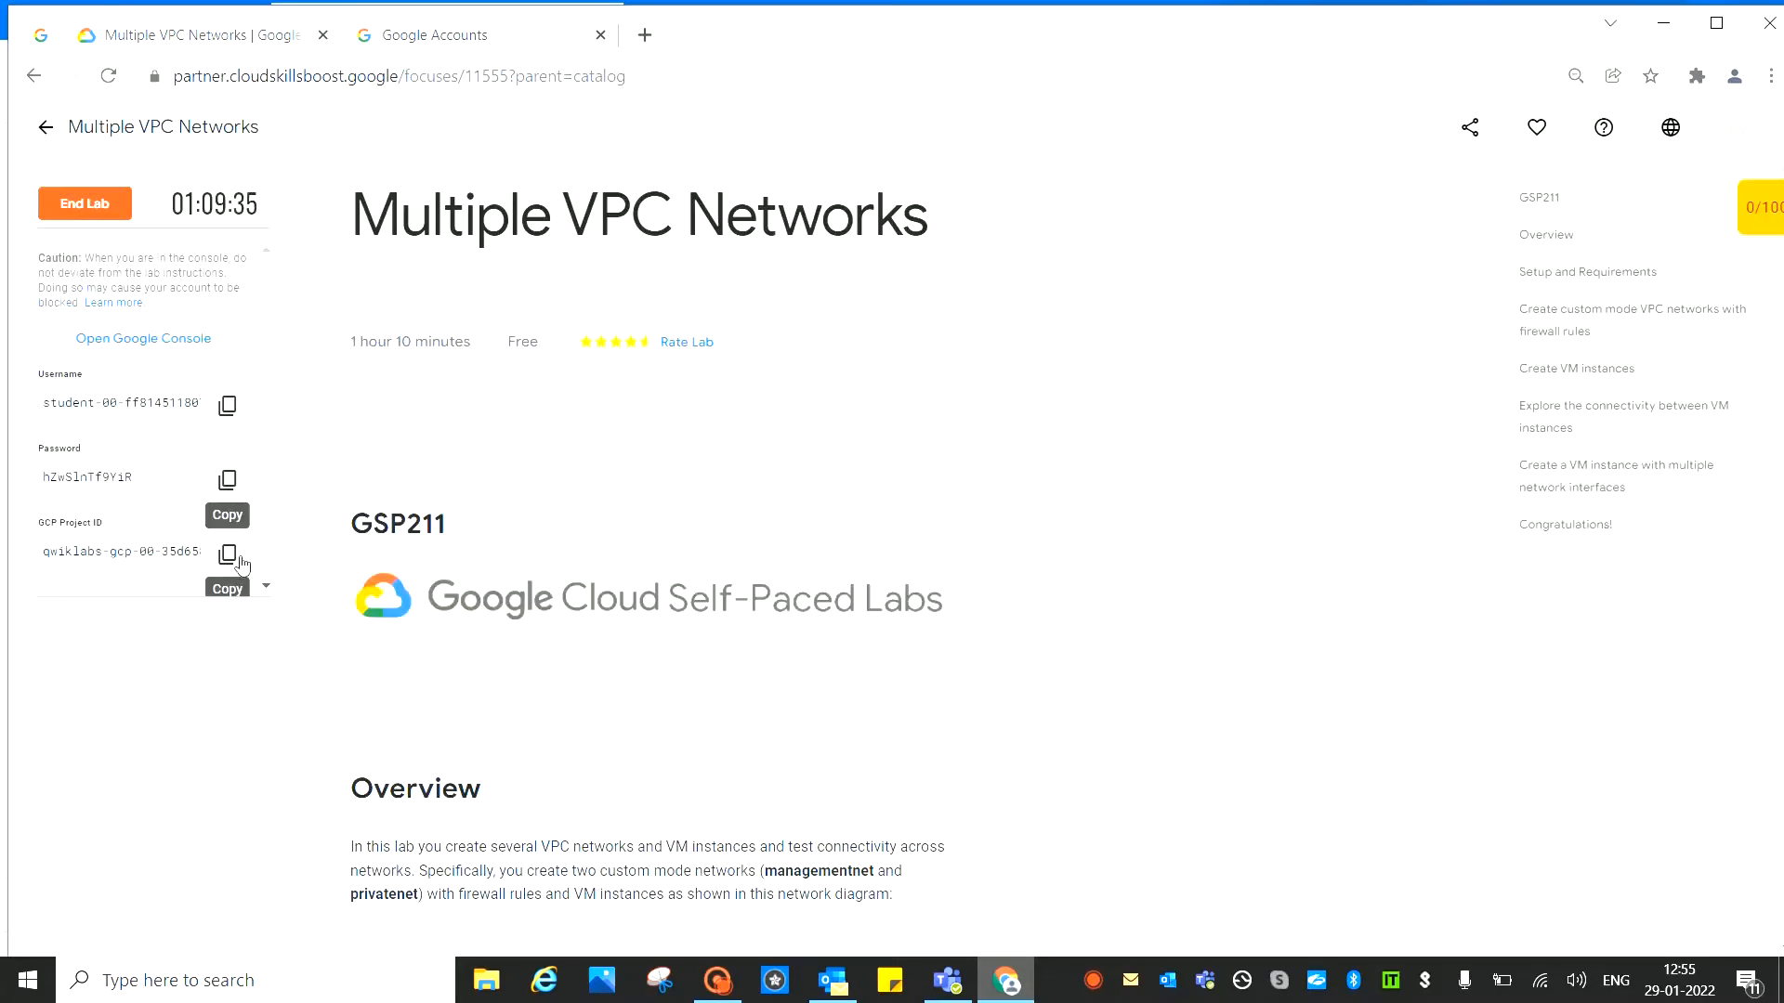
{"action": "left_click", "coordinate": [458, 37]}
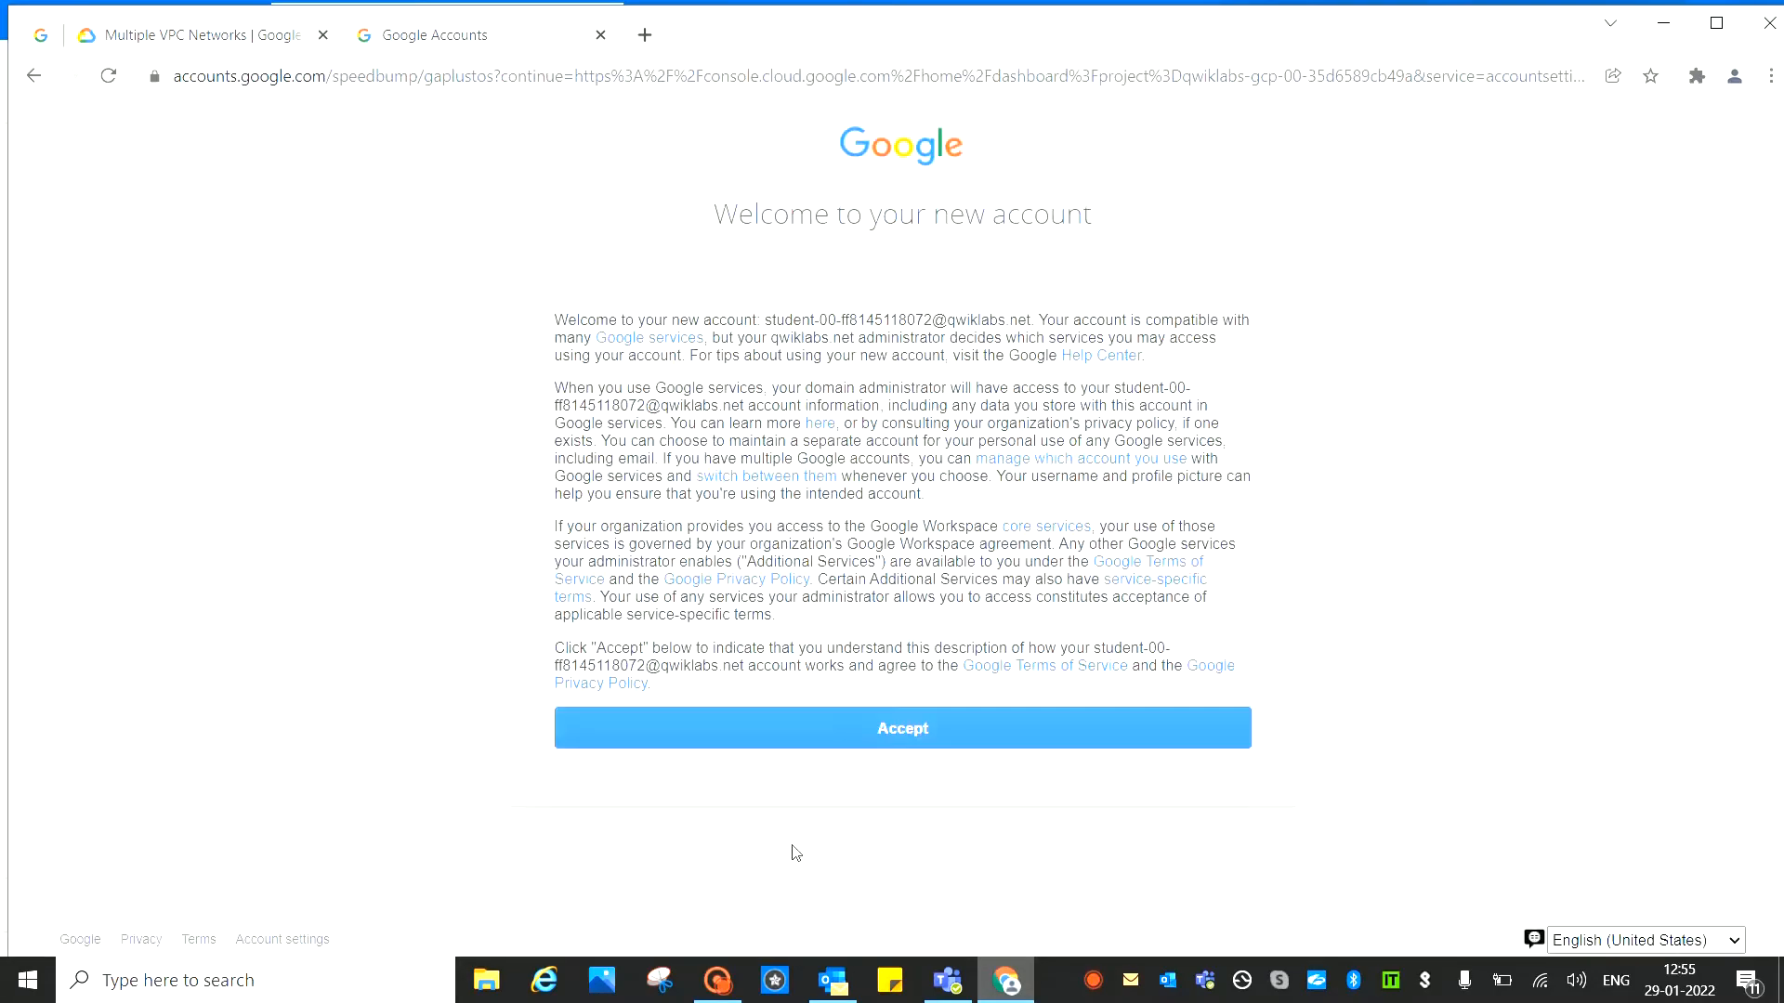
Accept the new account's terms and agree to the Google Cloud Platform Terms of Service
{"action": "left_click", "coordinate": [883, 733]}
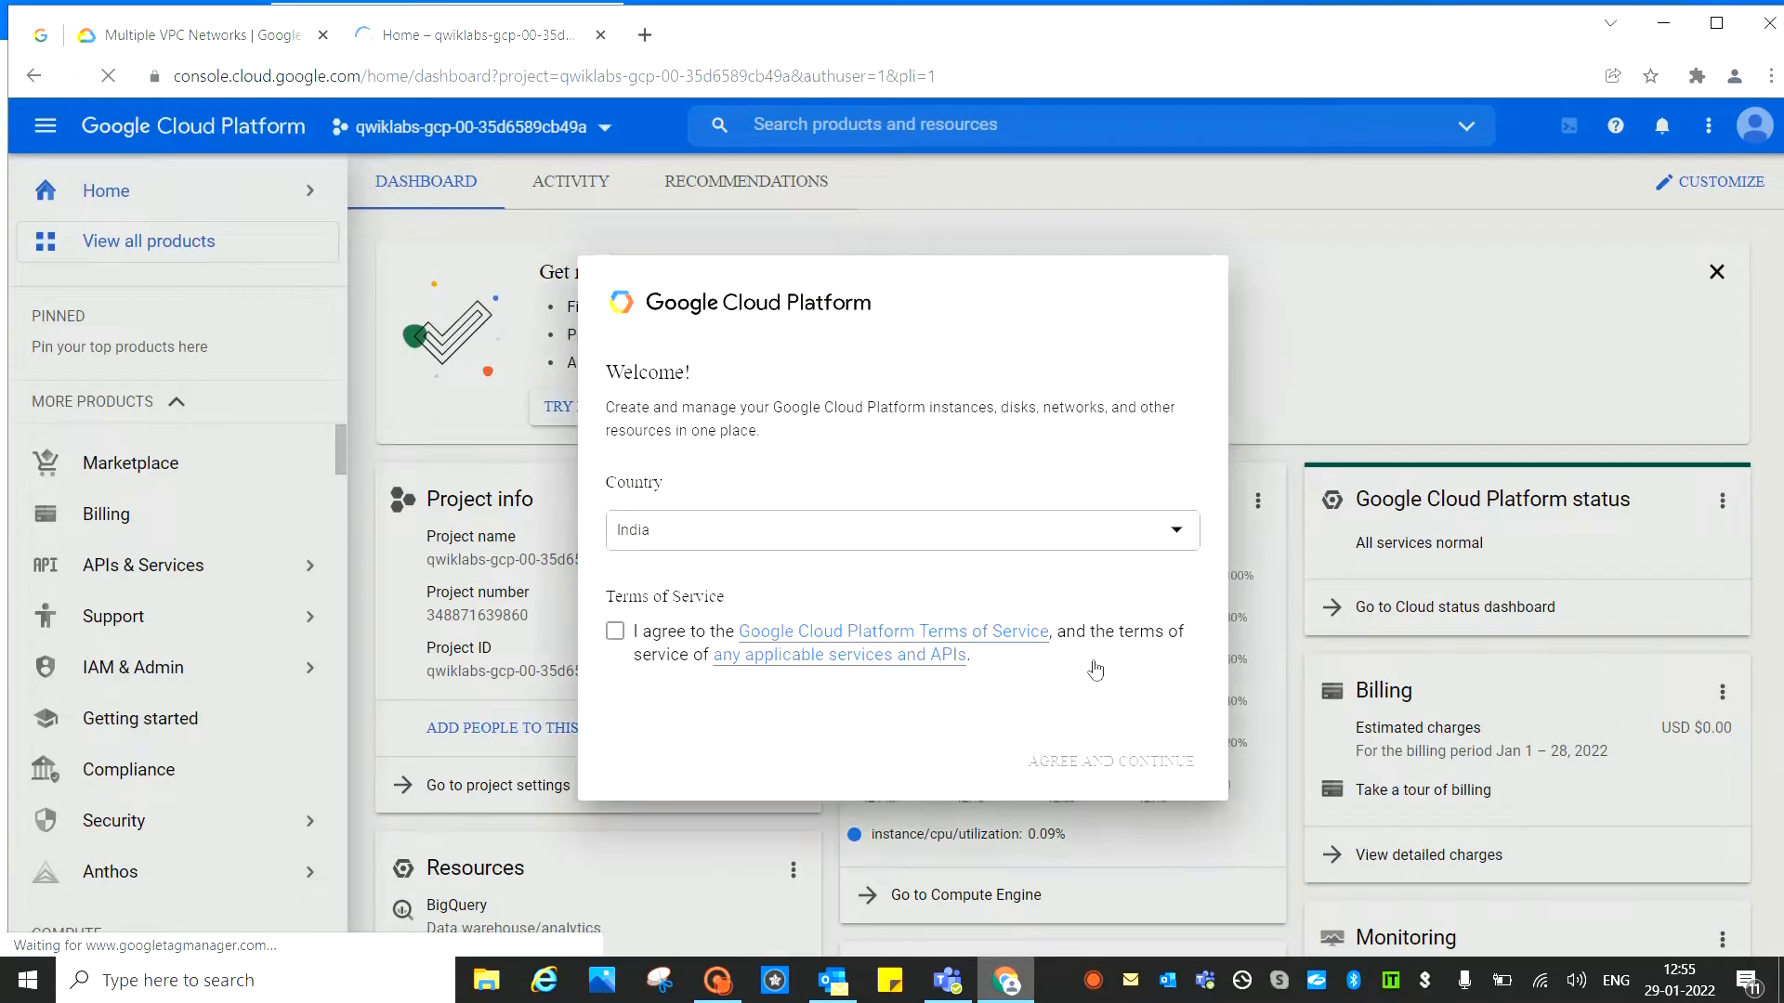
{"action": "left_click", "coordinate": [614, 638]}
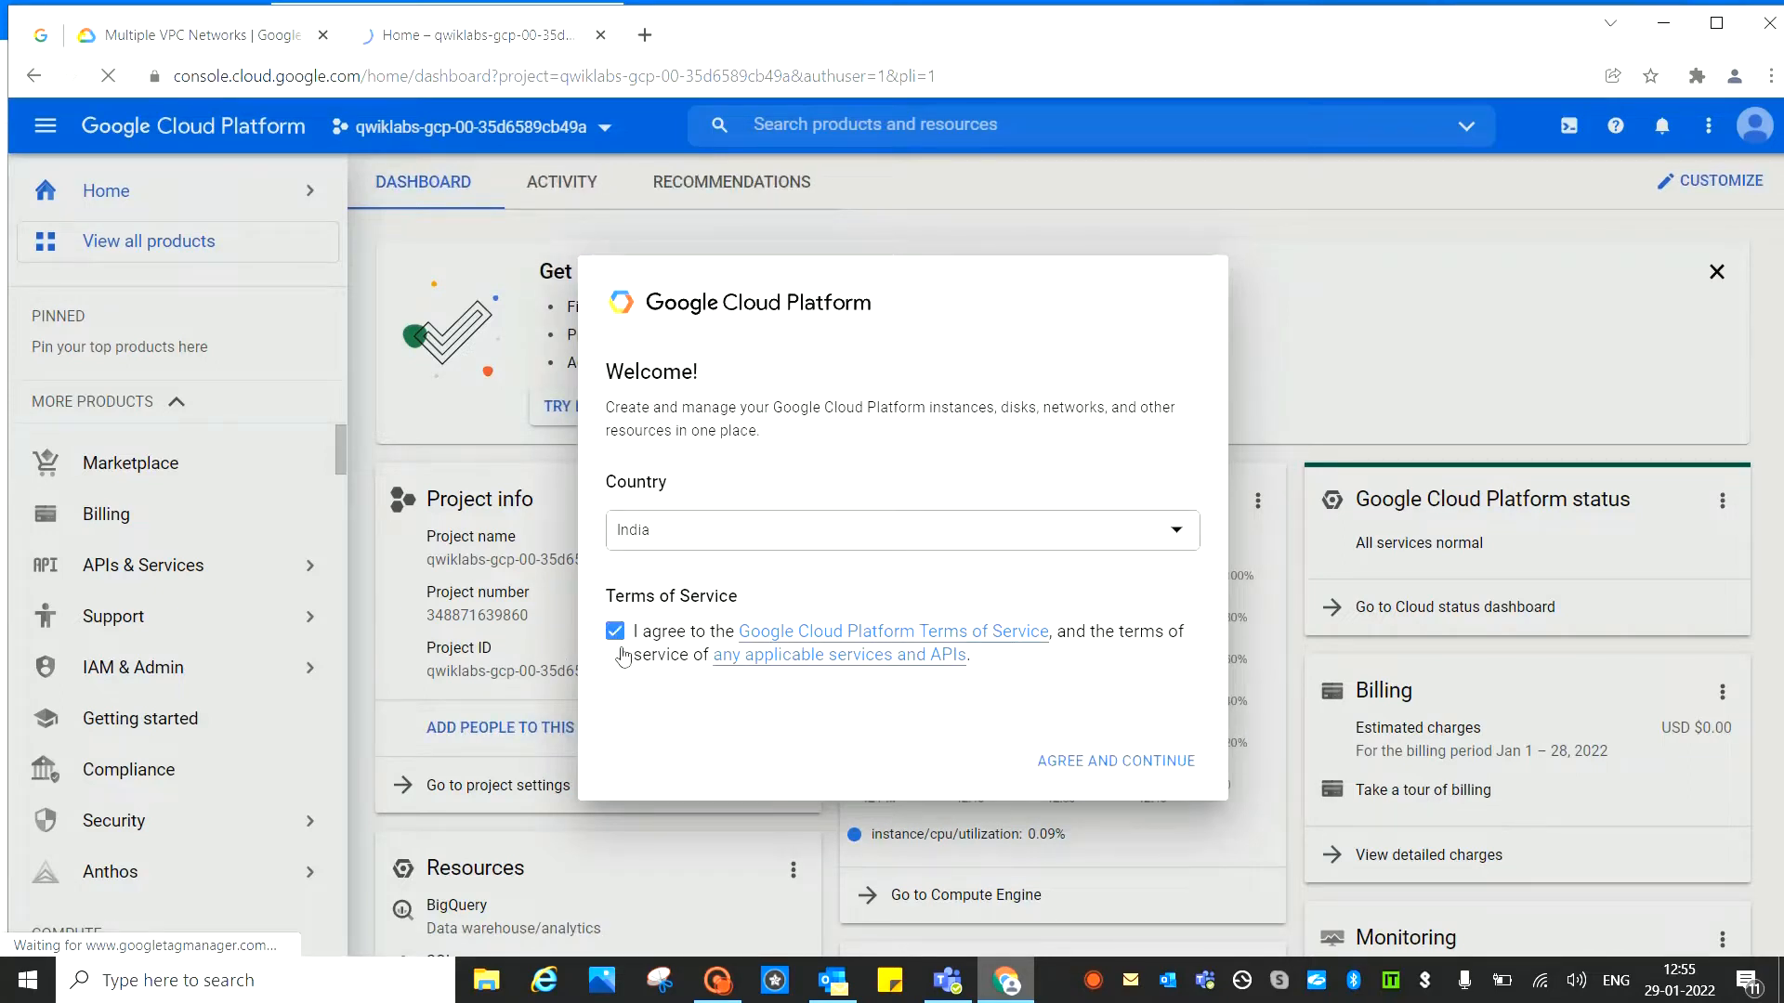
{"action": "left_click", "coordinate": [1087, 765]}
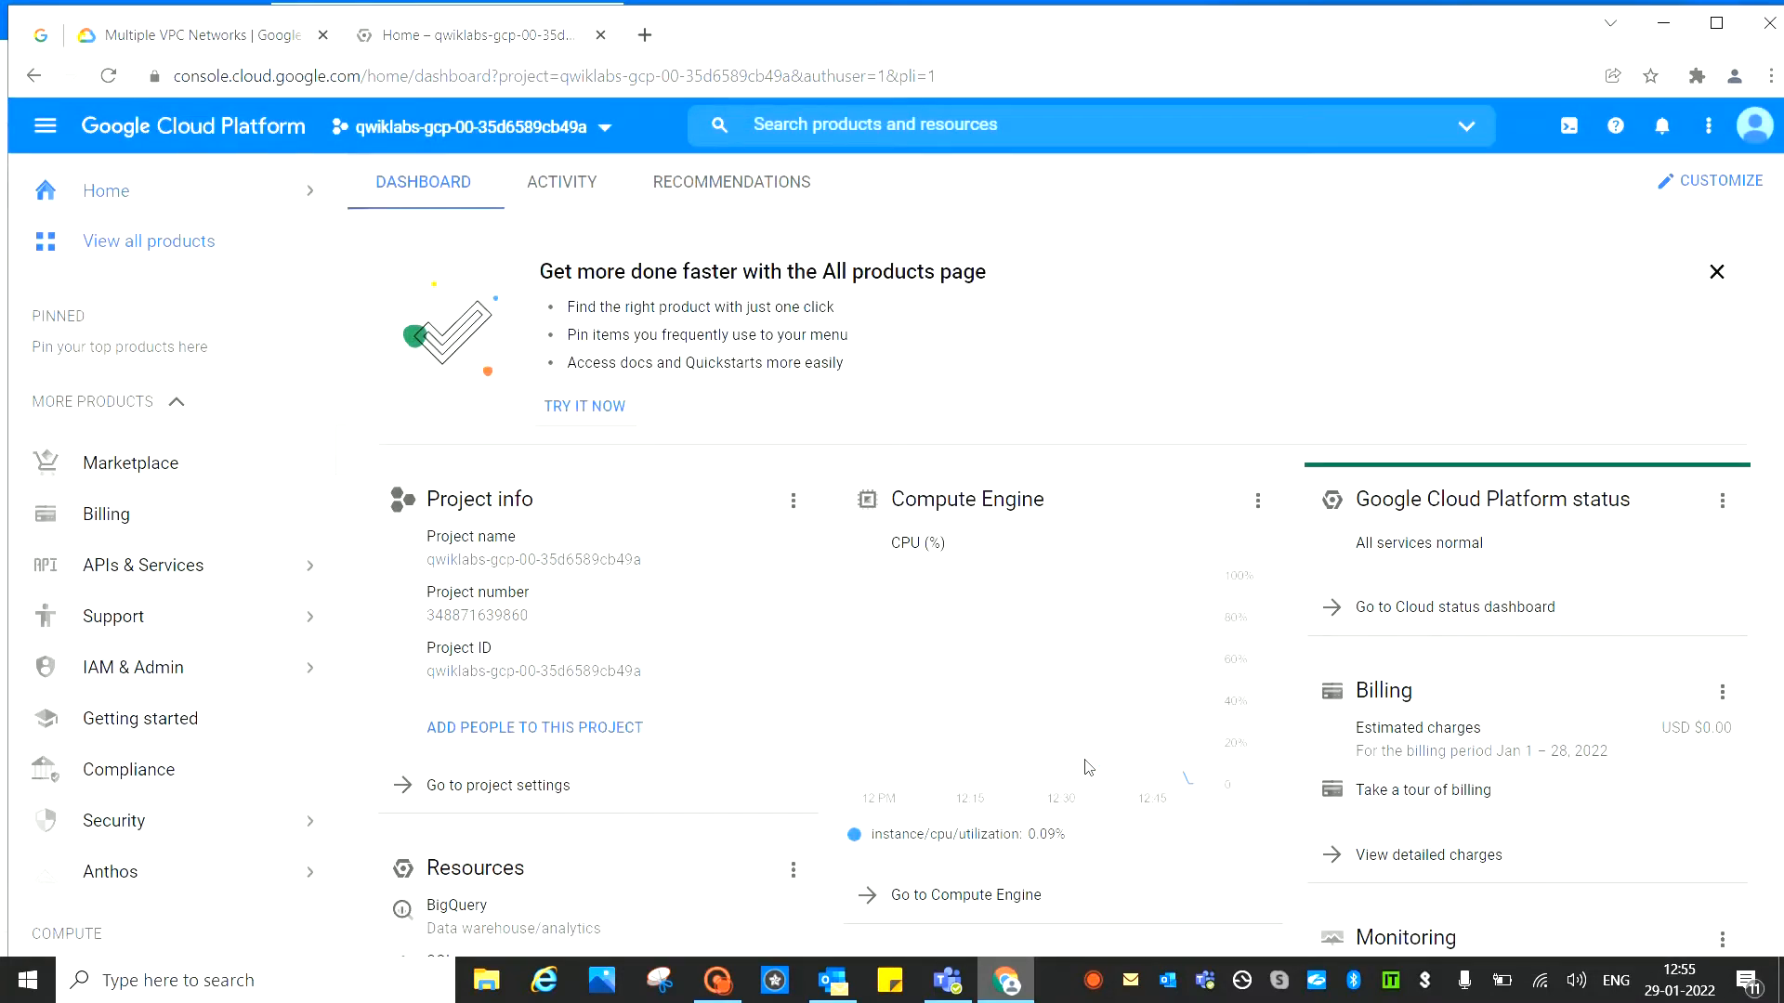
Find the lab project by the copied project ID and select it in the Cloud console
{"action": "left_click", "coordinate": [605, 135]}
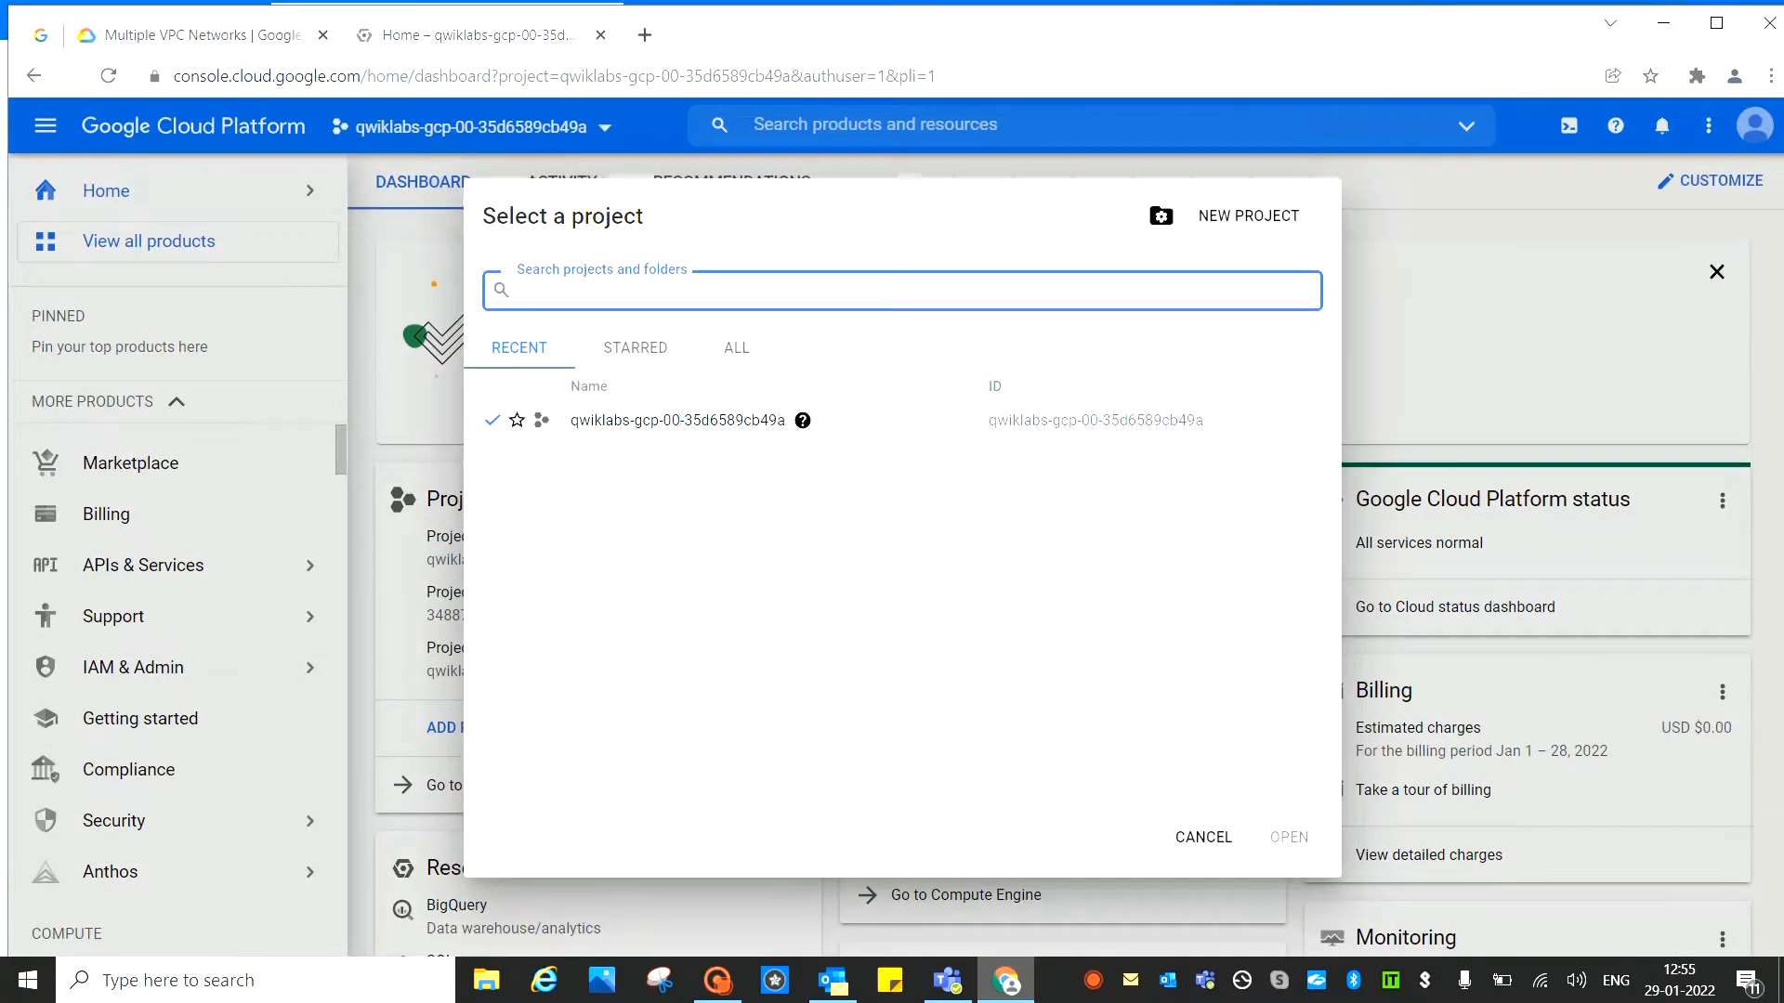
{"action": "key", "text": "ctrl+v"}
{"action": "left_click", "coordinate": [621, 329]}
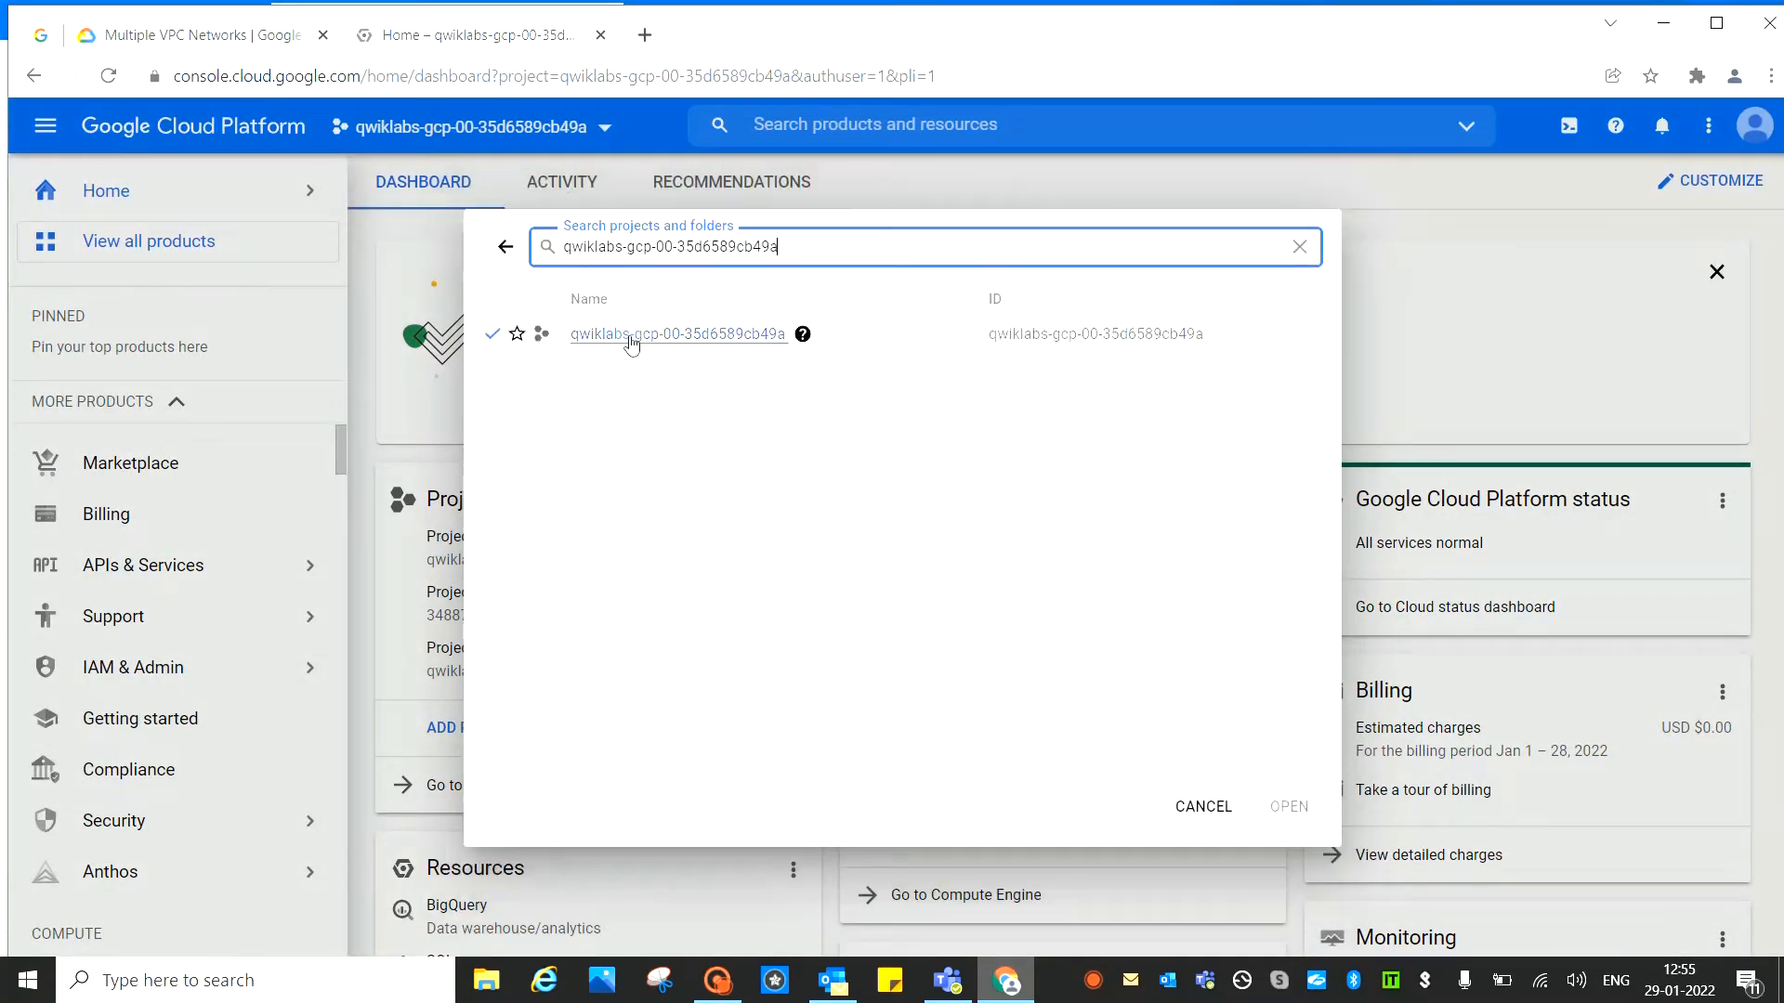
Find the Activate Cloud Shell section in the lab instructions and activate Cloud Shell in the console
{"action": "left_click", "coordinate": [191, 28]}
{"action": "scroll", "coordinate": [823, 574], "scroll_direction": "down", "scroll_amount": 3}
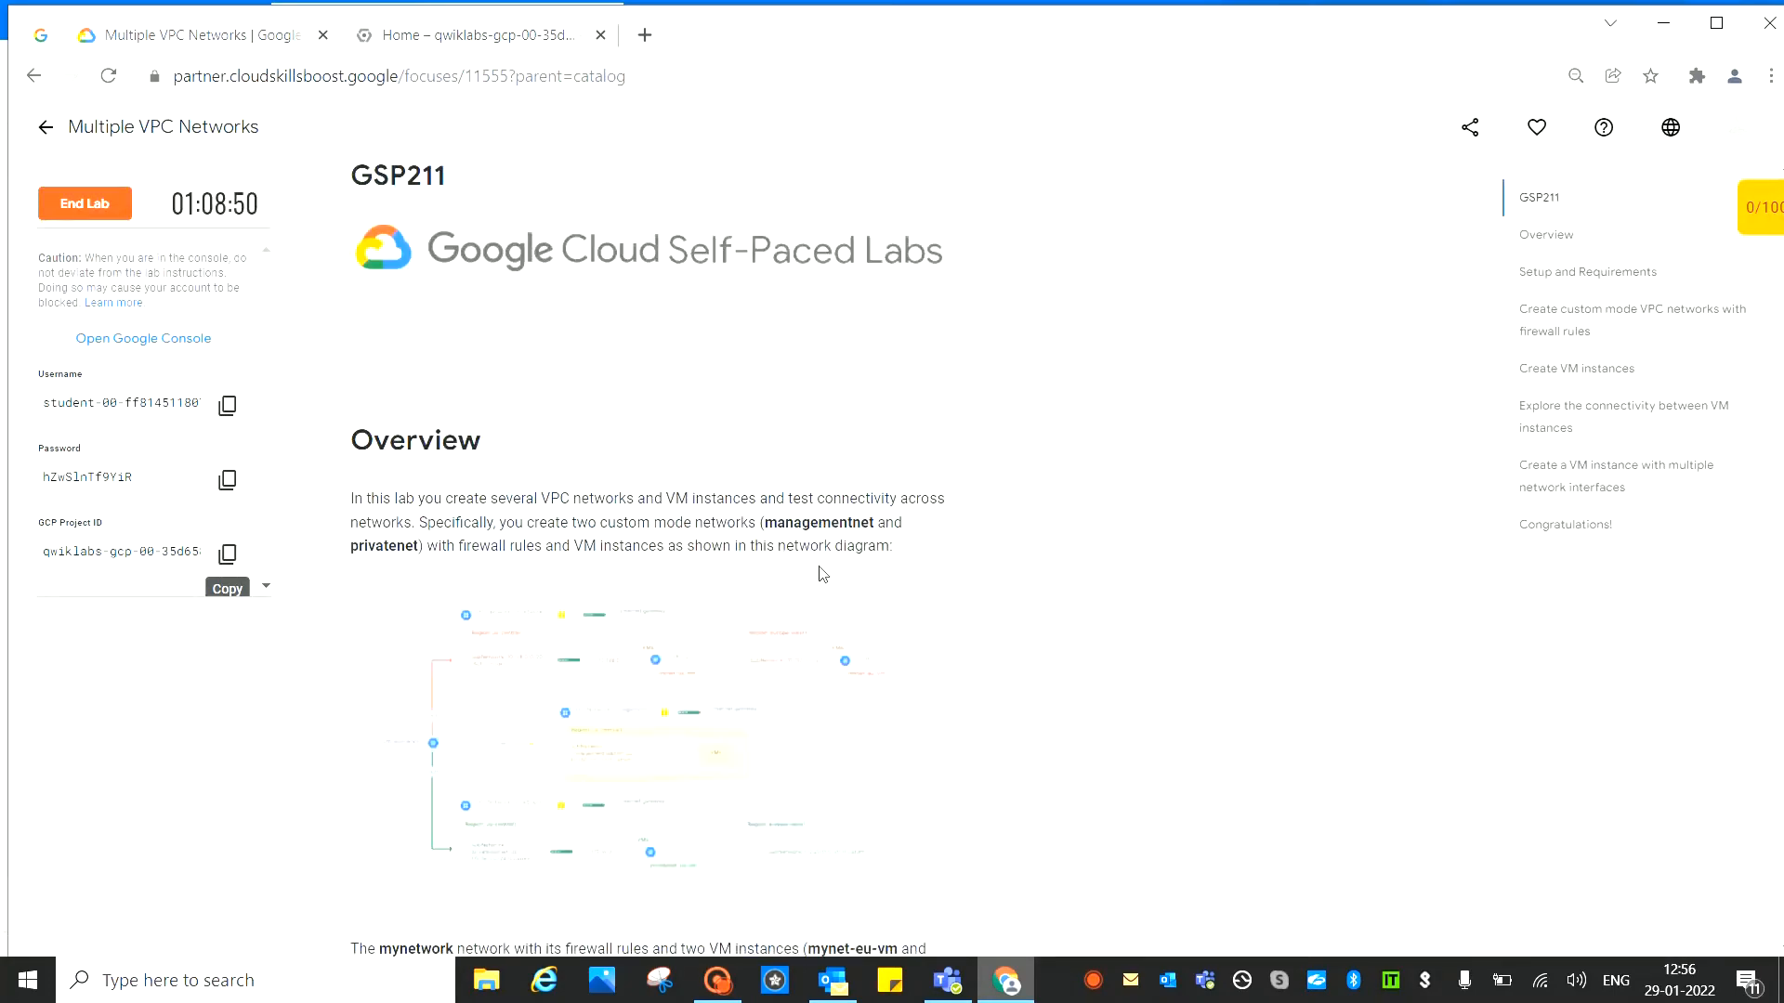
{"action": "scroll", "coordinate": [823, 575], "scroll_direction": "down", "scroll_amount": 12}
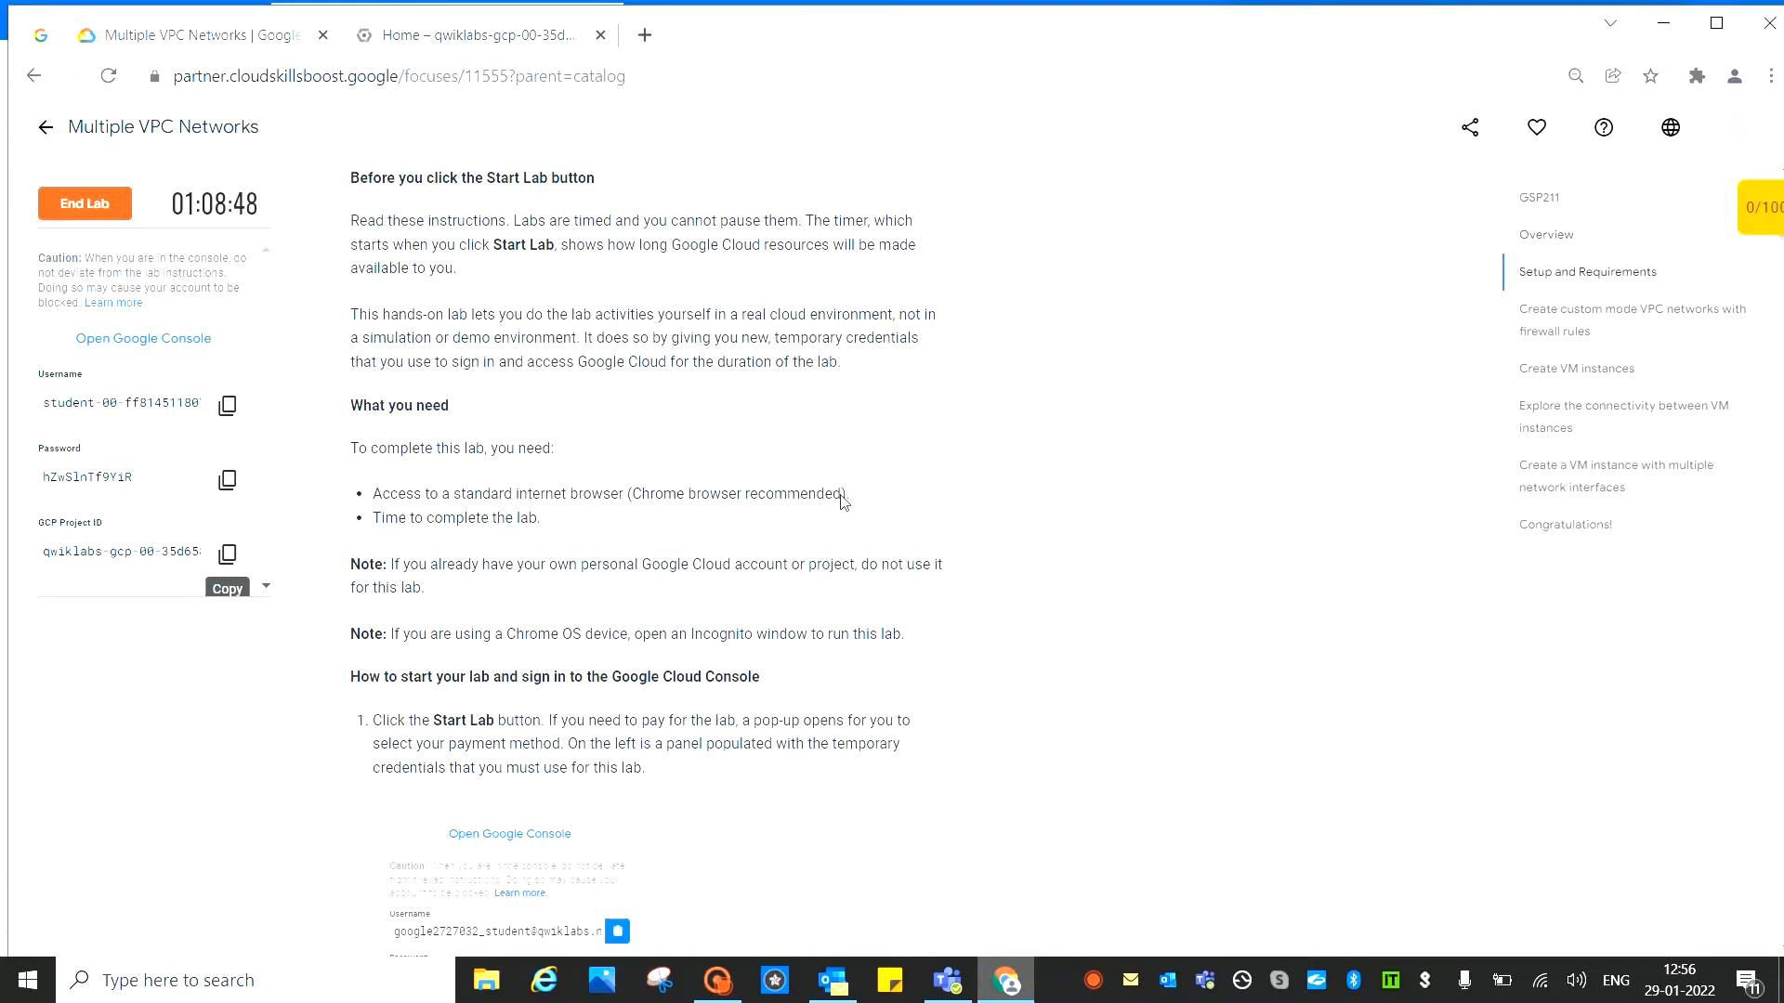
{"action": "scroll", "coordinate": [843, 501], "scroll_direction": "down", "scroll_amount": 15}
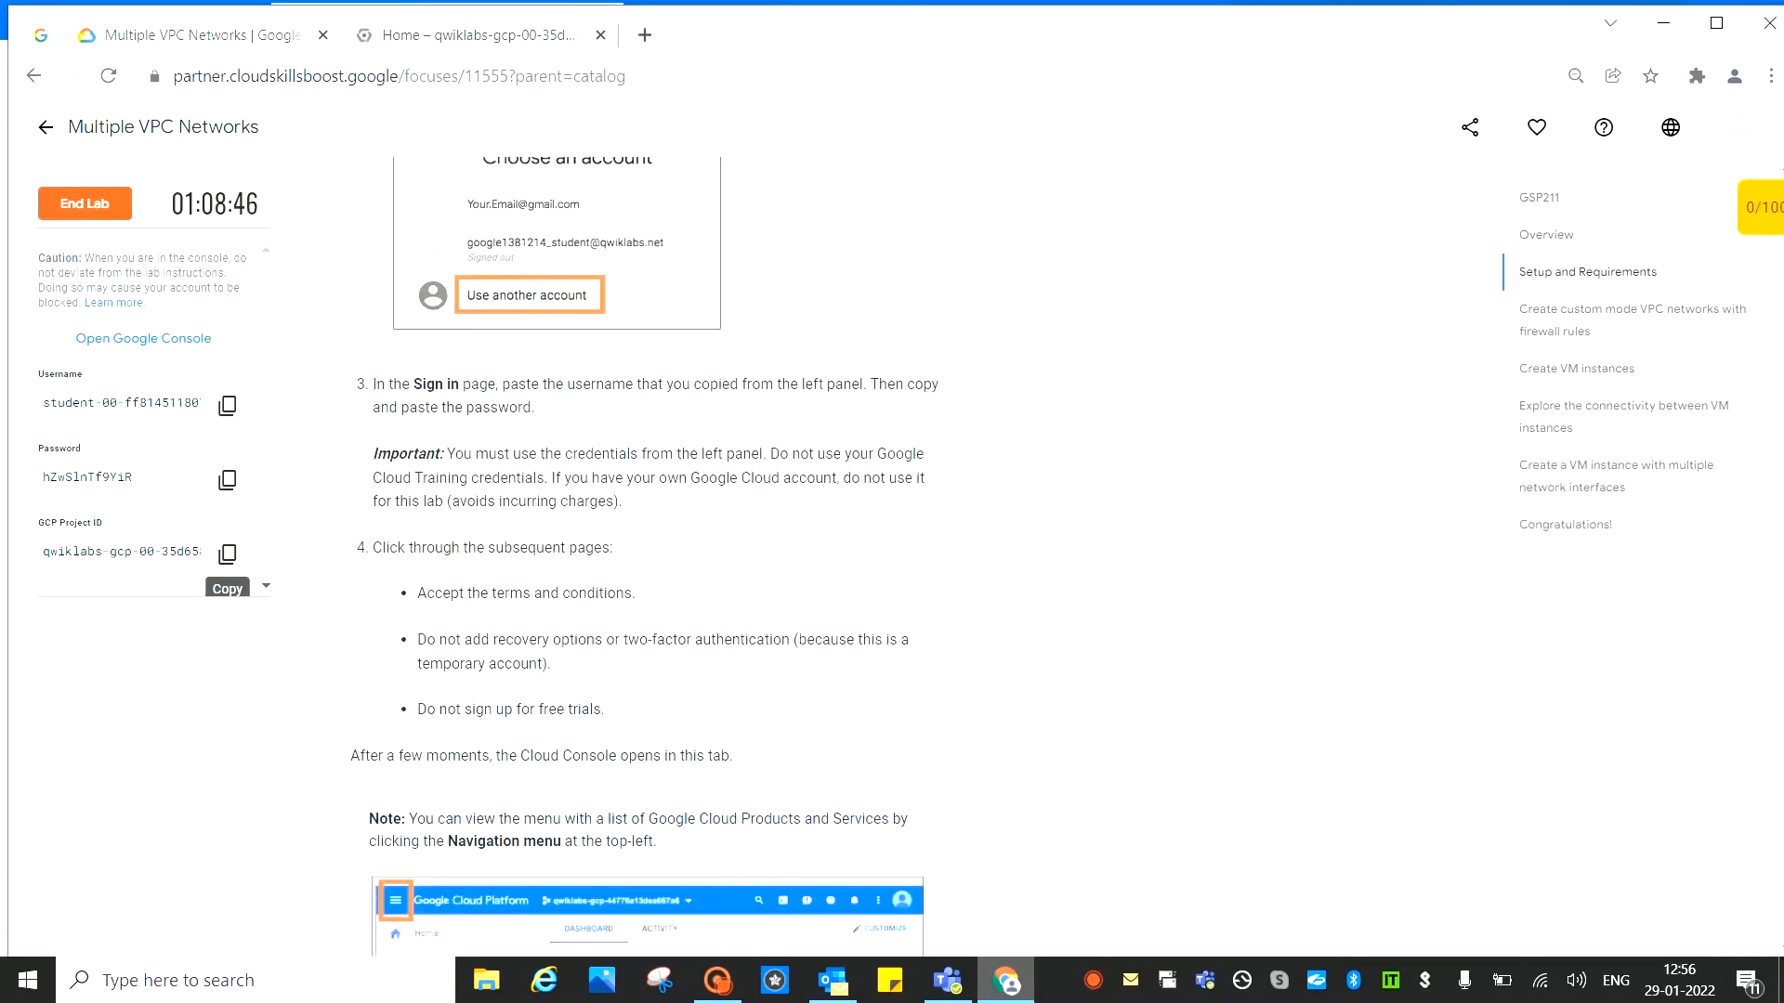
{"action": "scroll", "coordinate": [842, 511], "scroll_direction": "down", "scroll_amount": 15}
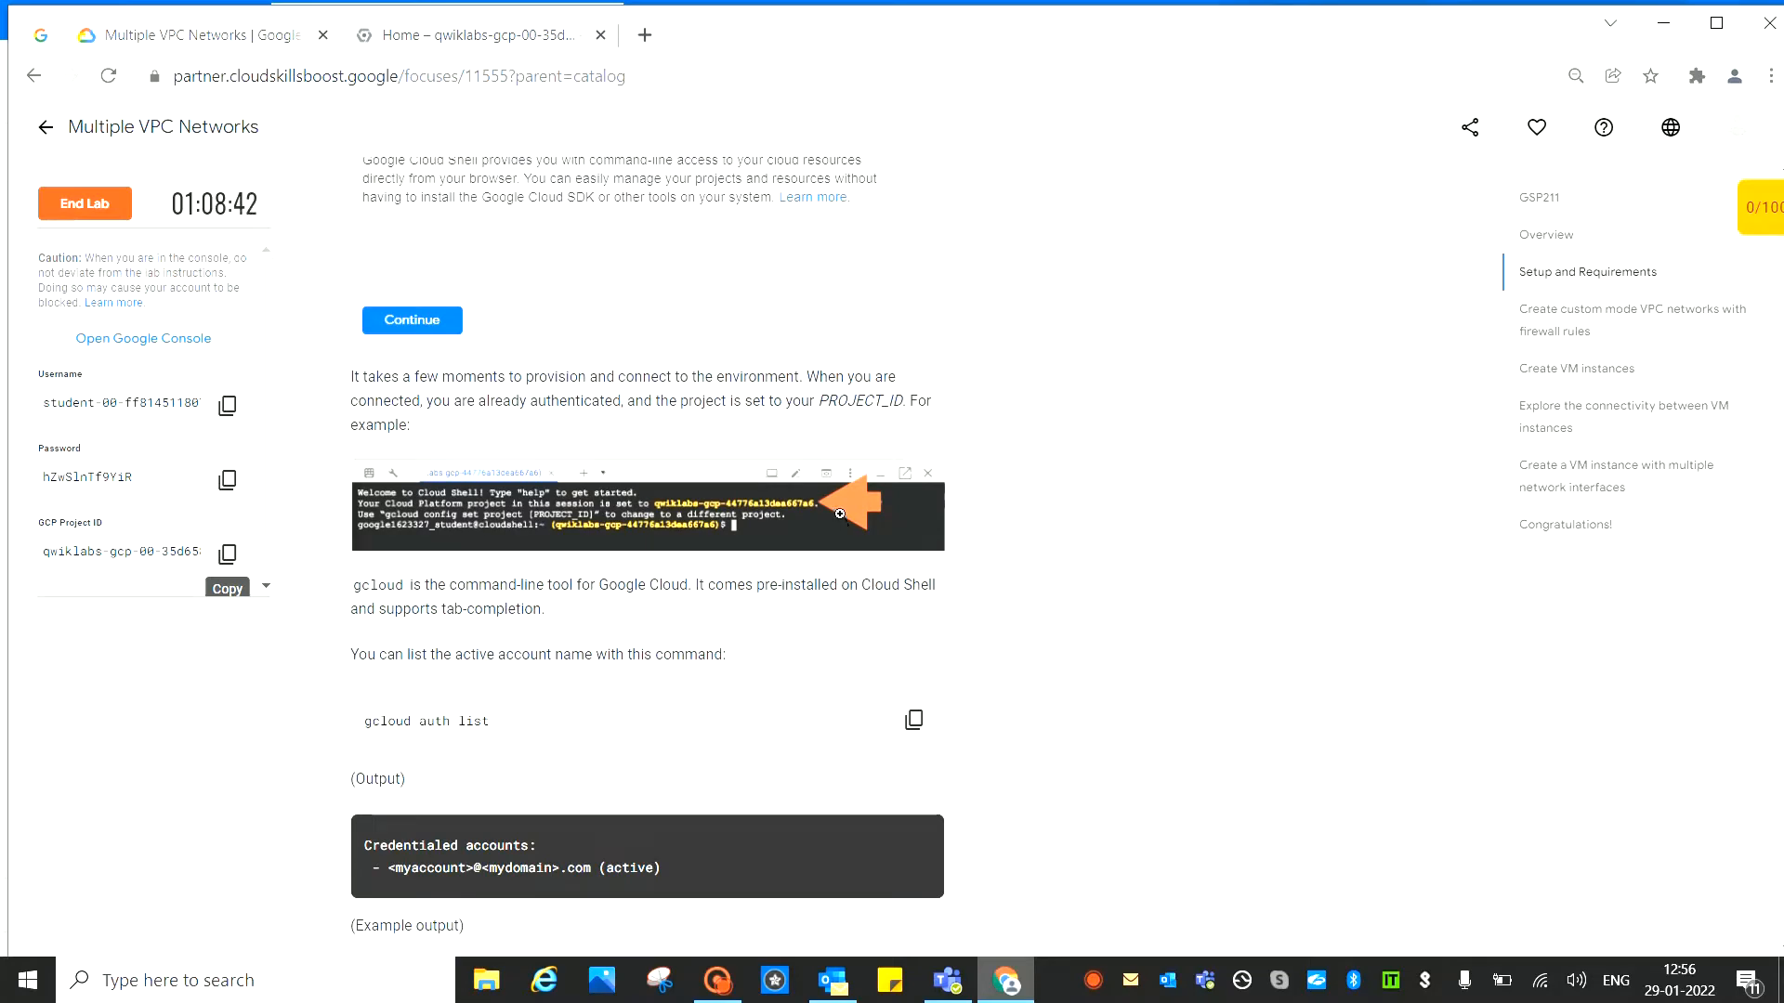
{"action": "scroll", "coordinate": [1037, 478], "scroll_direction": "up", "scroll_amount": 7}
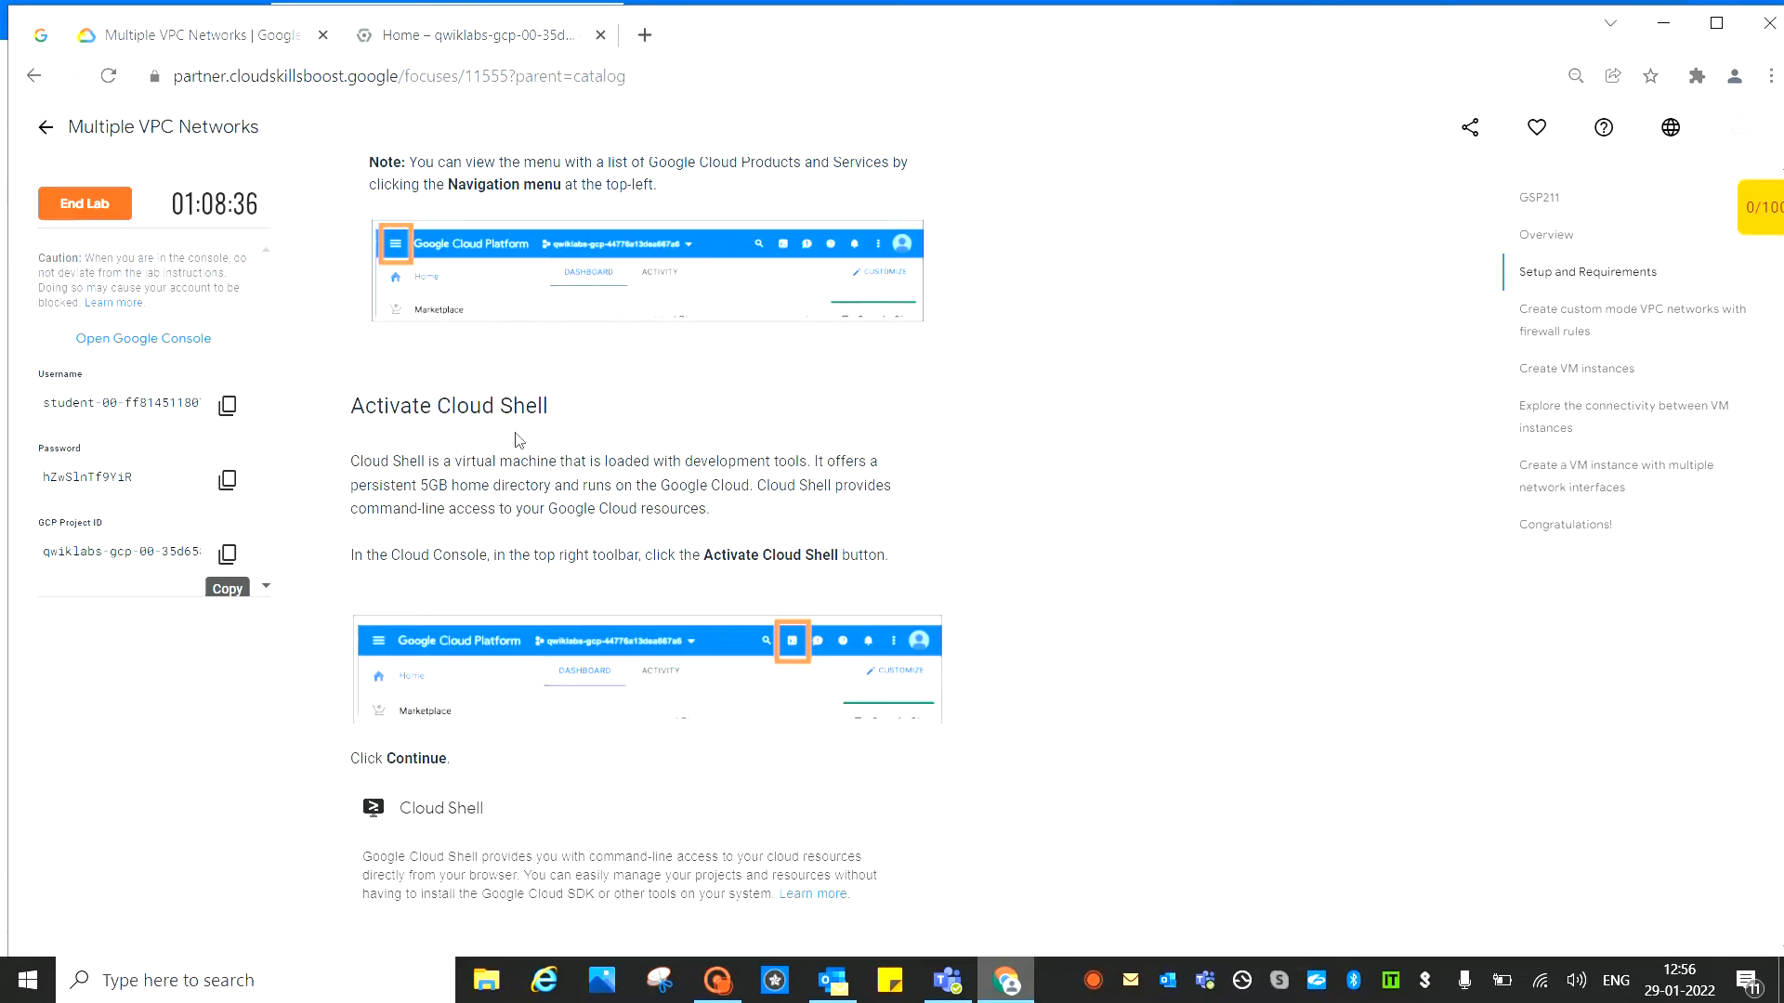
{"action": "left_click", "coordinate": [455, 42]}
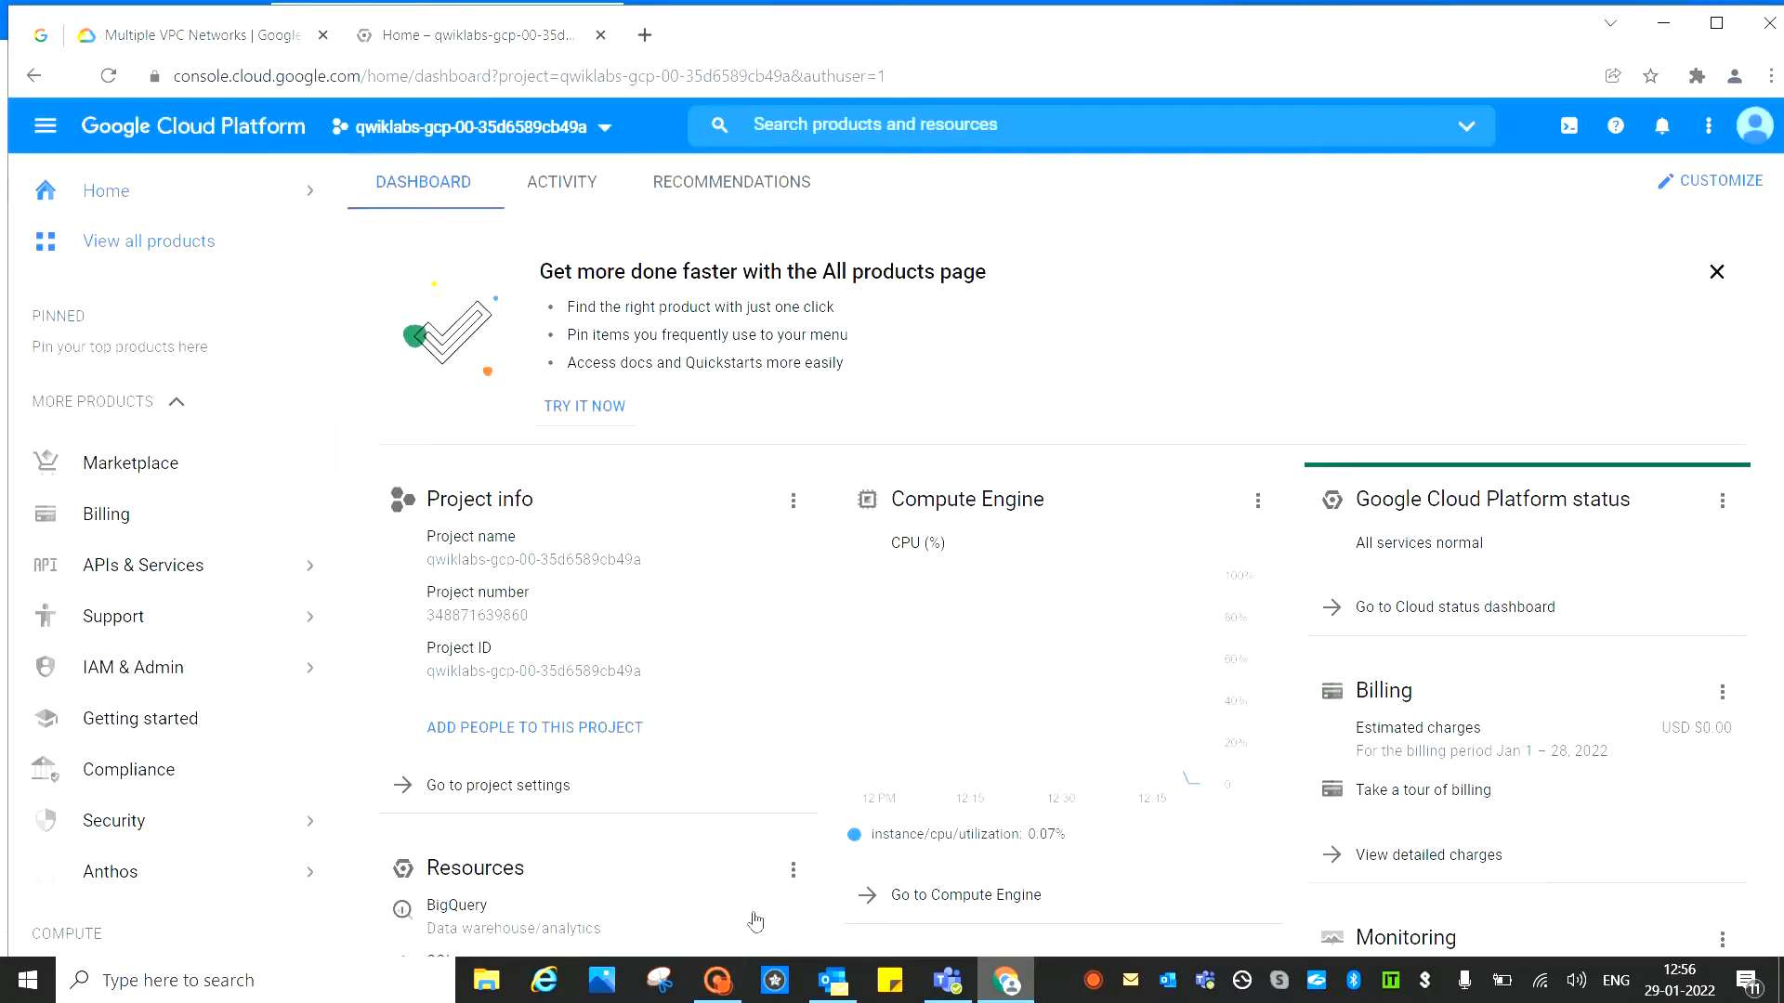
{"action": "left_click", "coordinate": [1570, 132]}
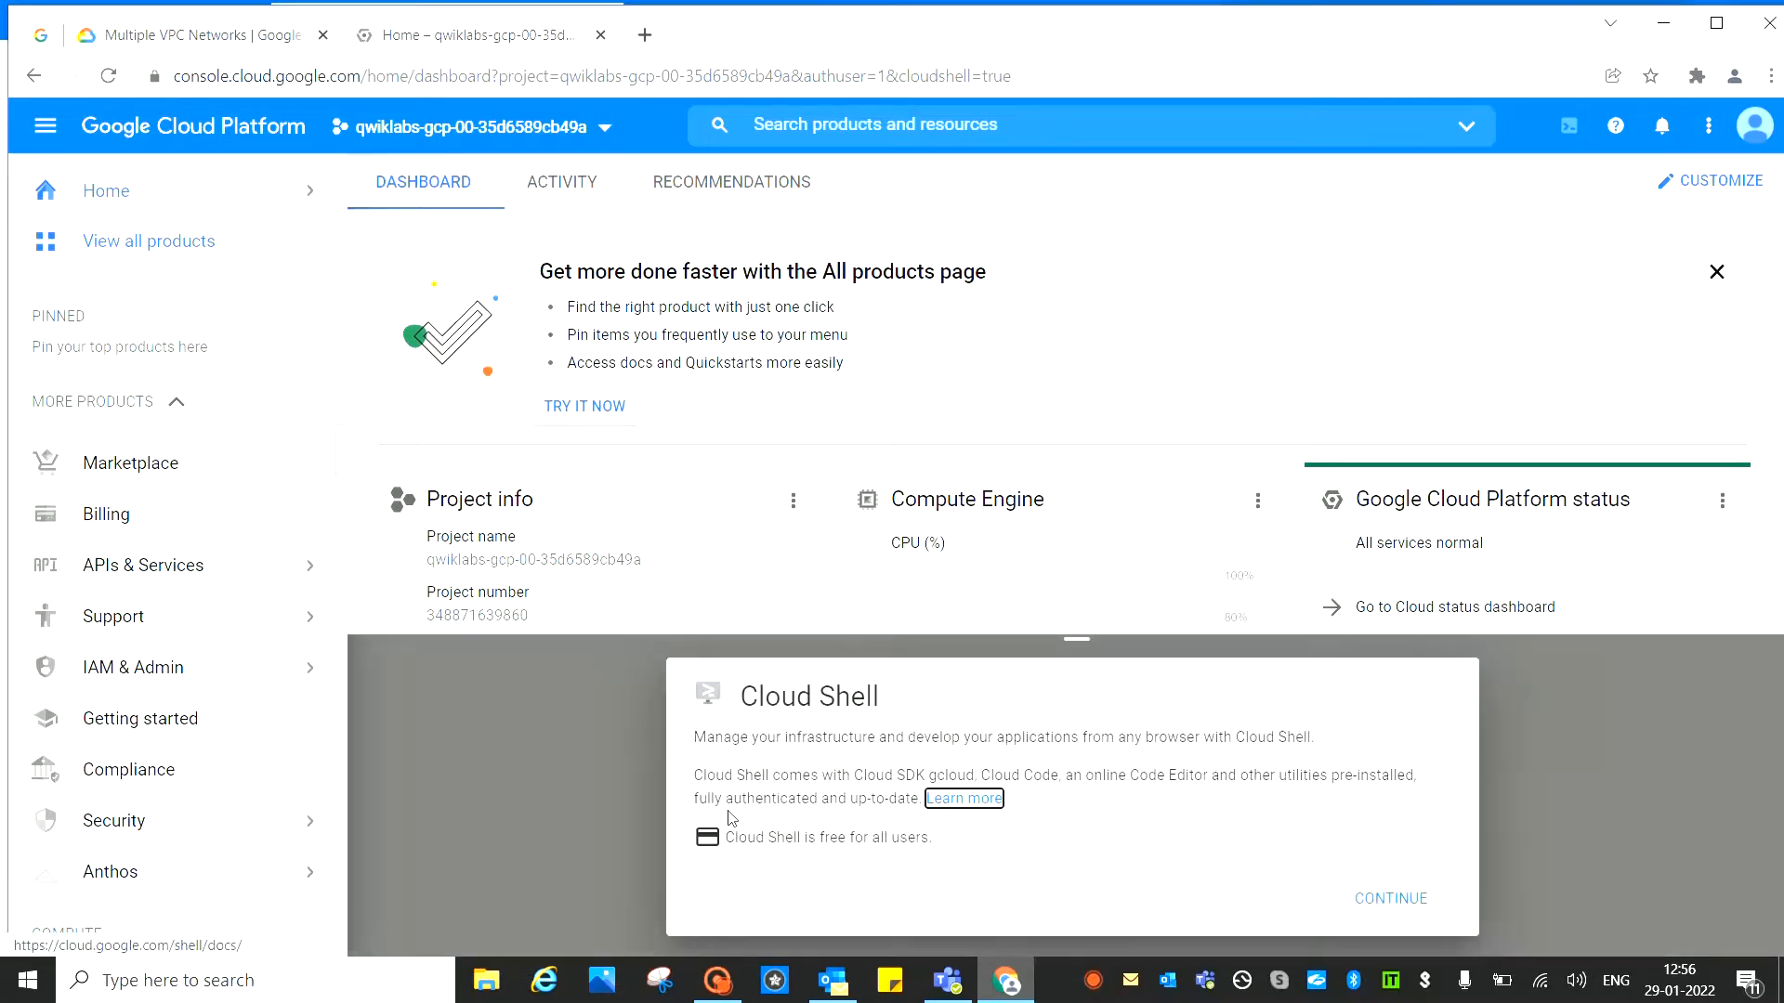
{"action": "left_click", "coordinate": [1389, 898]}
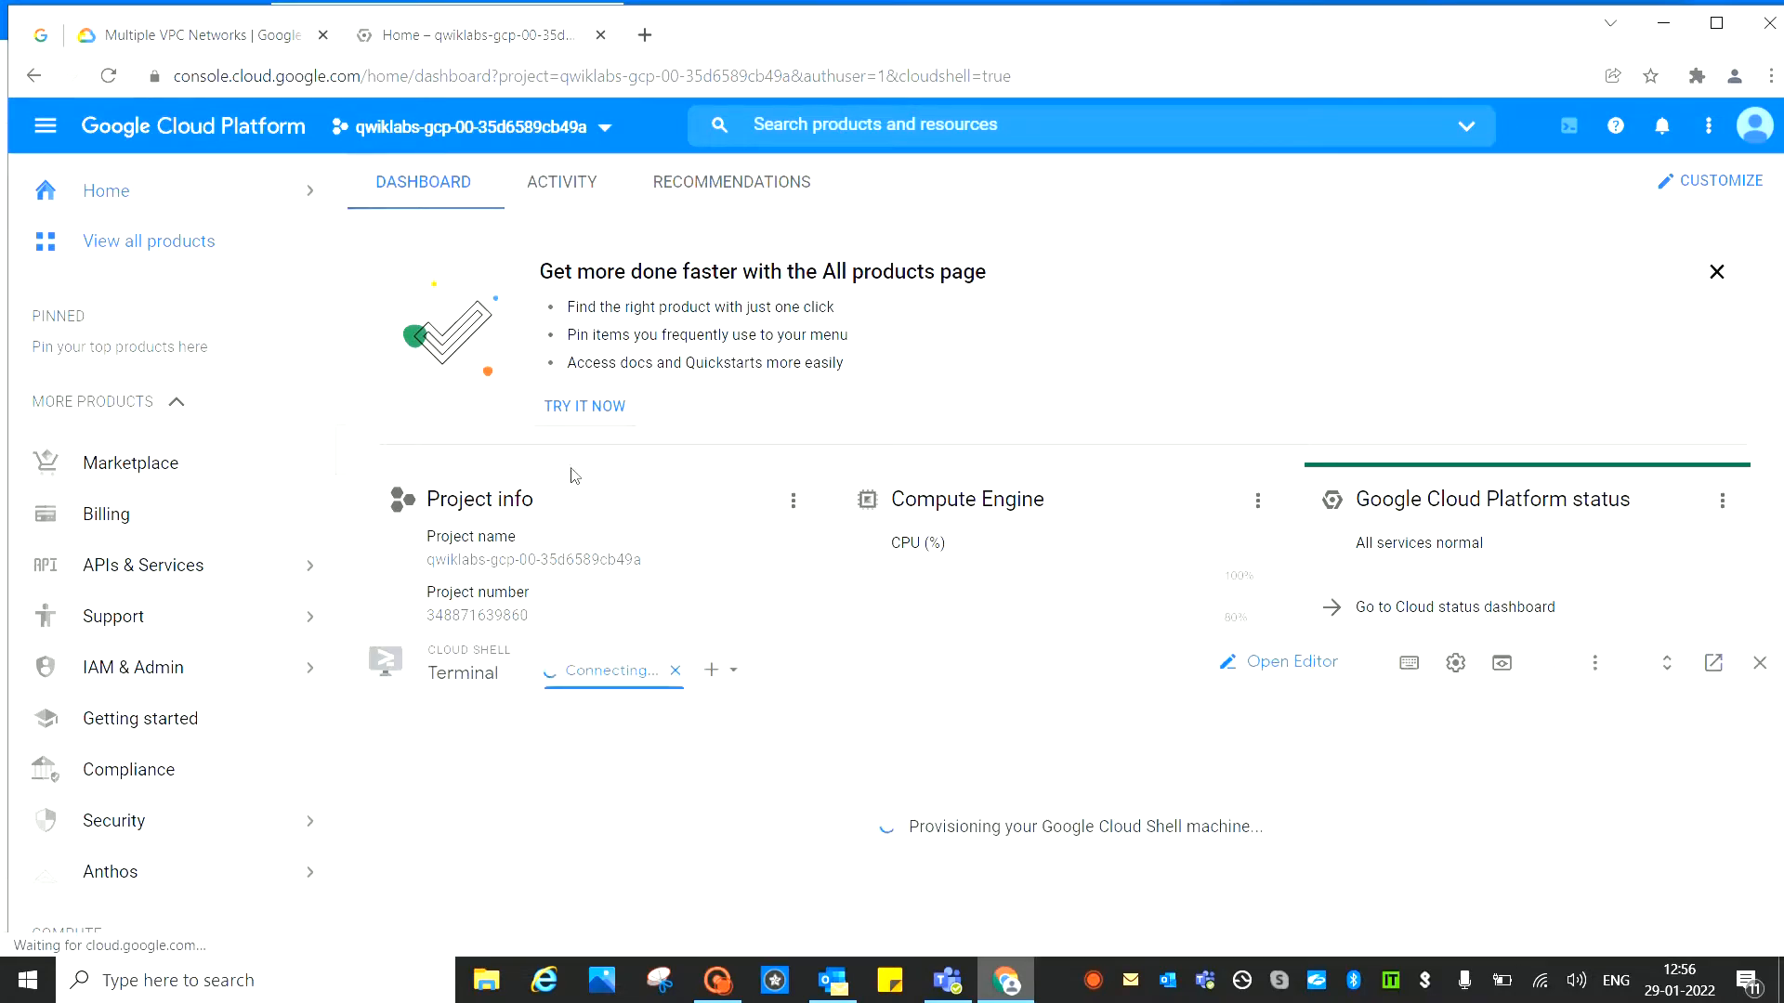
Copy gcloud auth list from the lab instructions, run it in Cloud Shell and authorize the credentials request
{"action": "key", "text": "ctrl+shift+Tab"}
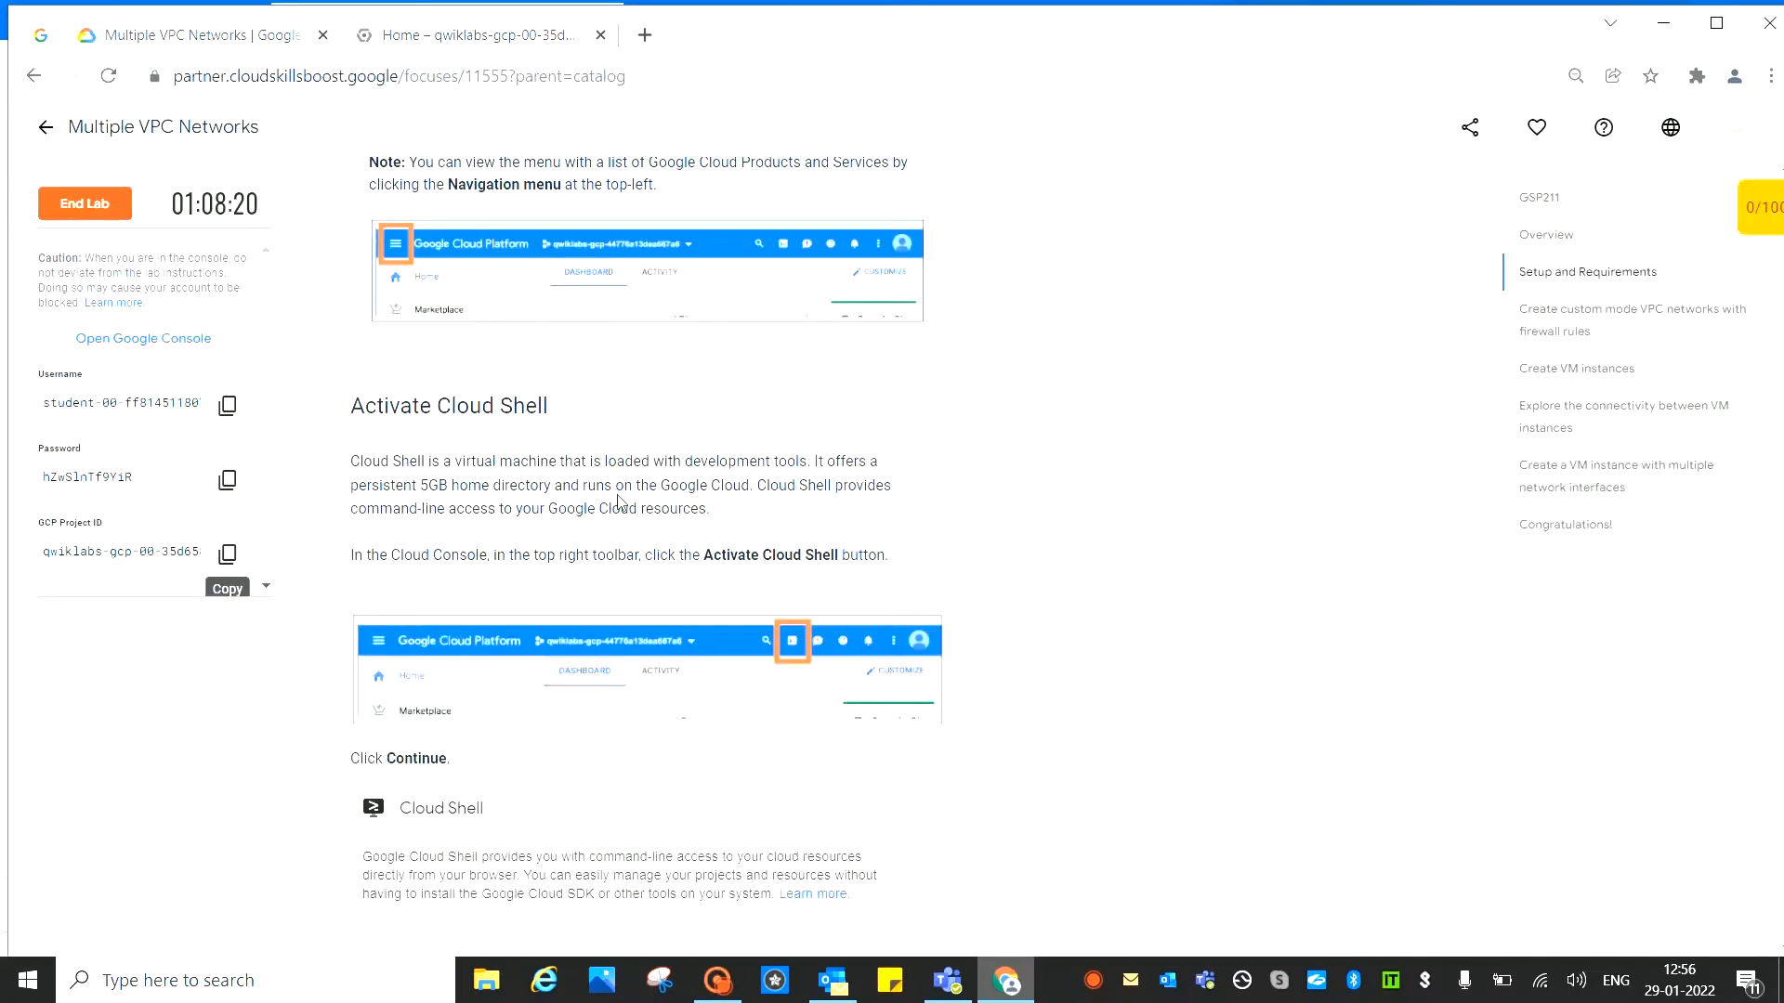
{"action": "scroll", "coordinate": [685, 555], "scroll_direction": "down", "scroll_amount": 8}
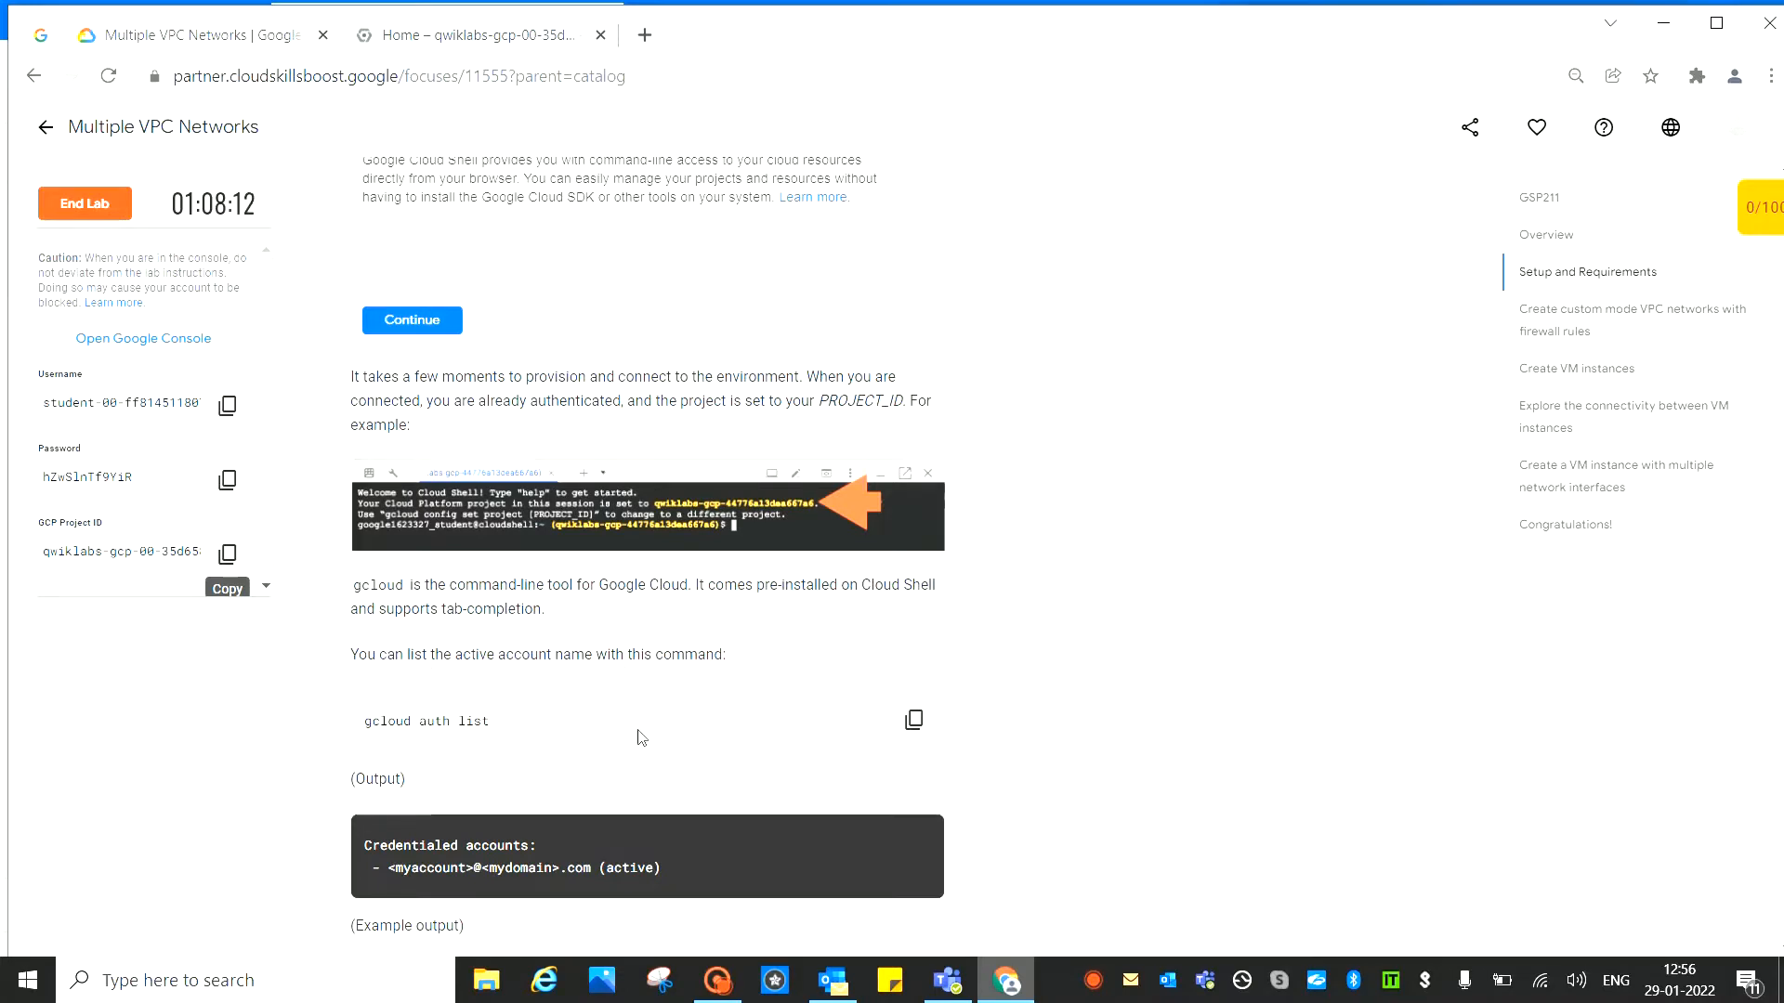
{"action": "left_click", "coordinate": [913, 721]}
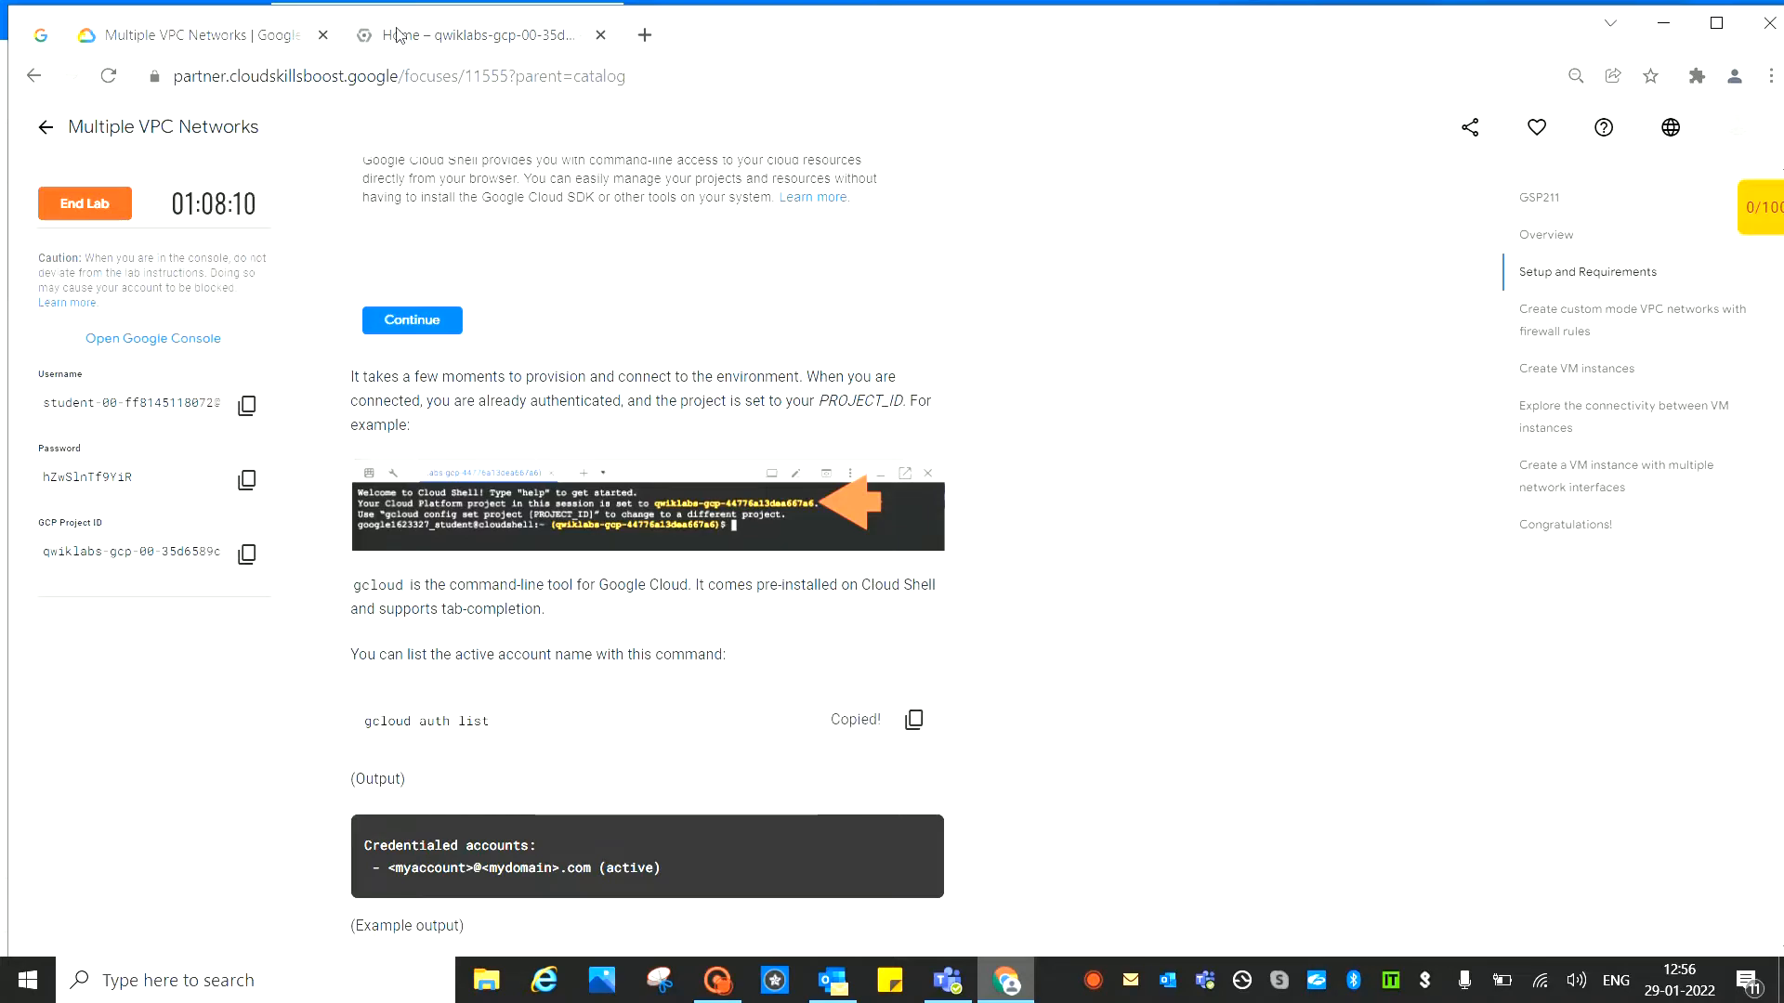
{"action": "left_click", "coordinate": [469, 34]}
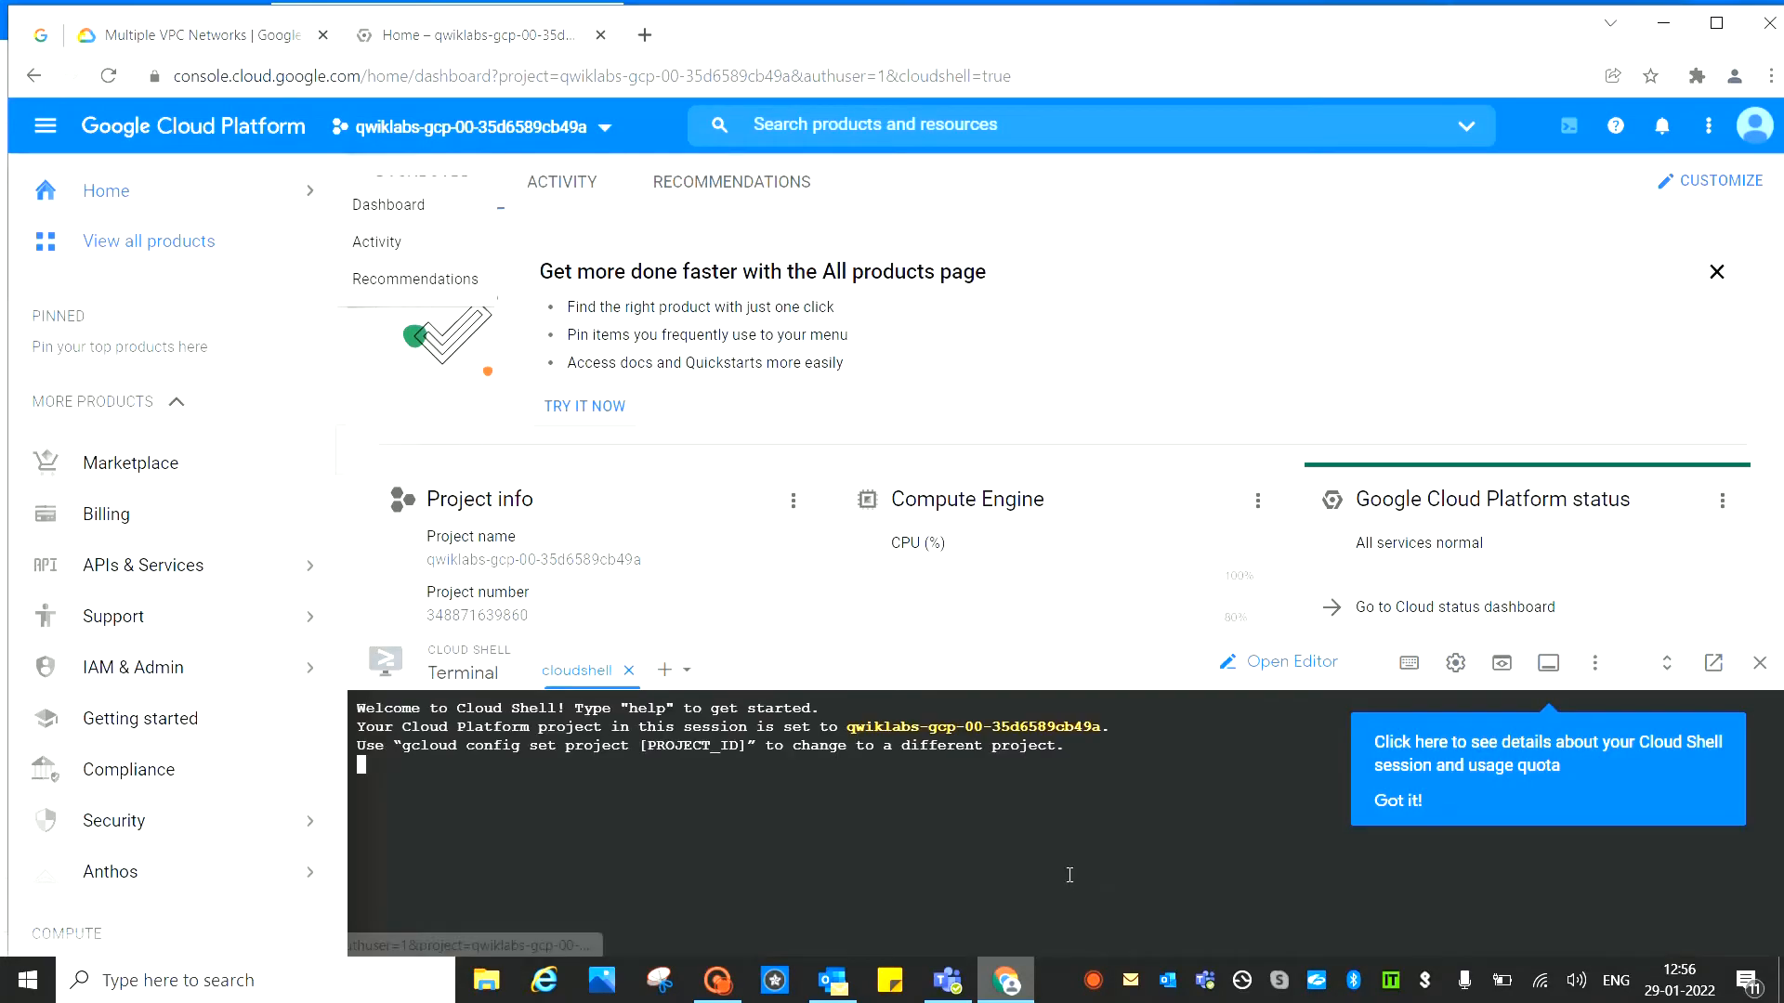
{"action": "left_click", "coordinate": [1398, 800]}
{"action": "left_click", "coordinate": [1013, 793]}
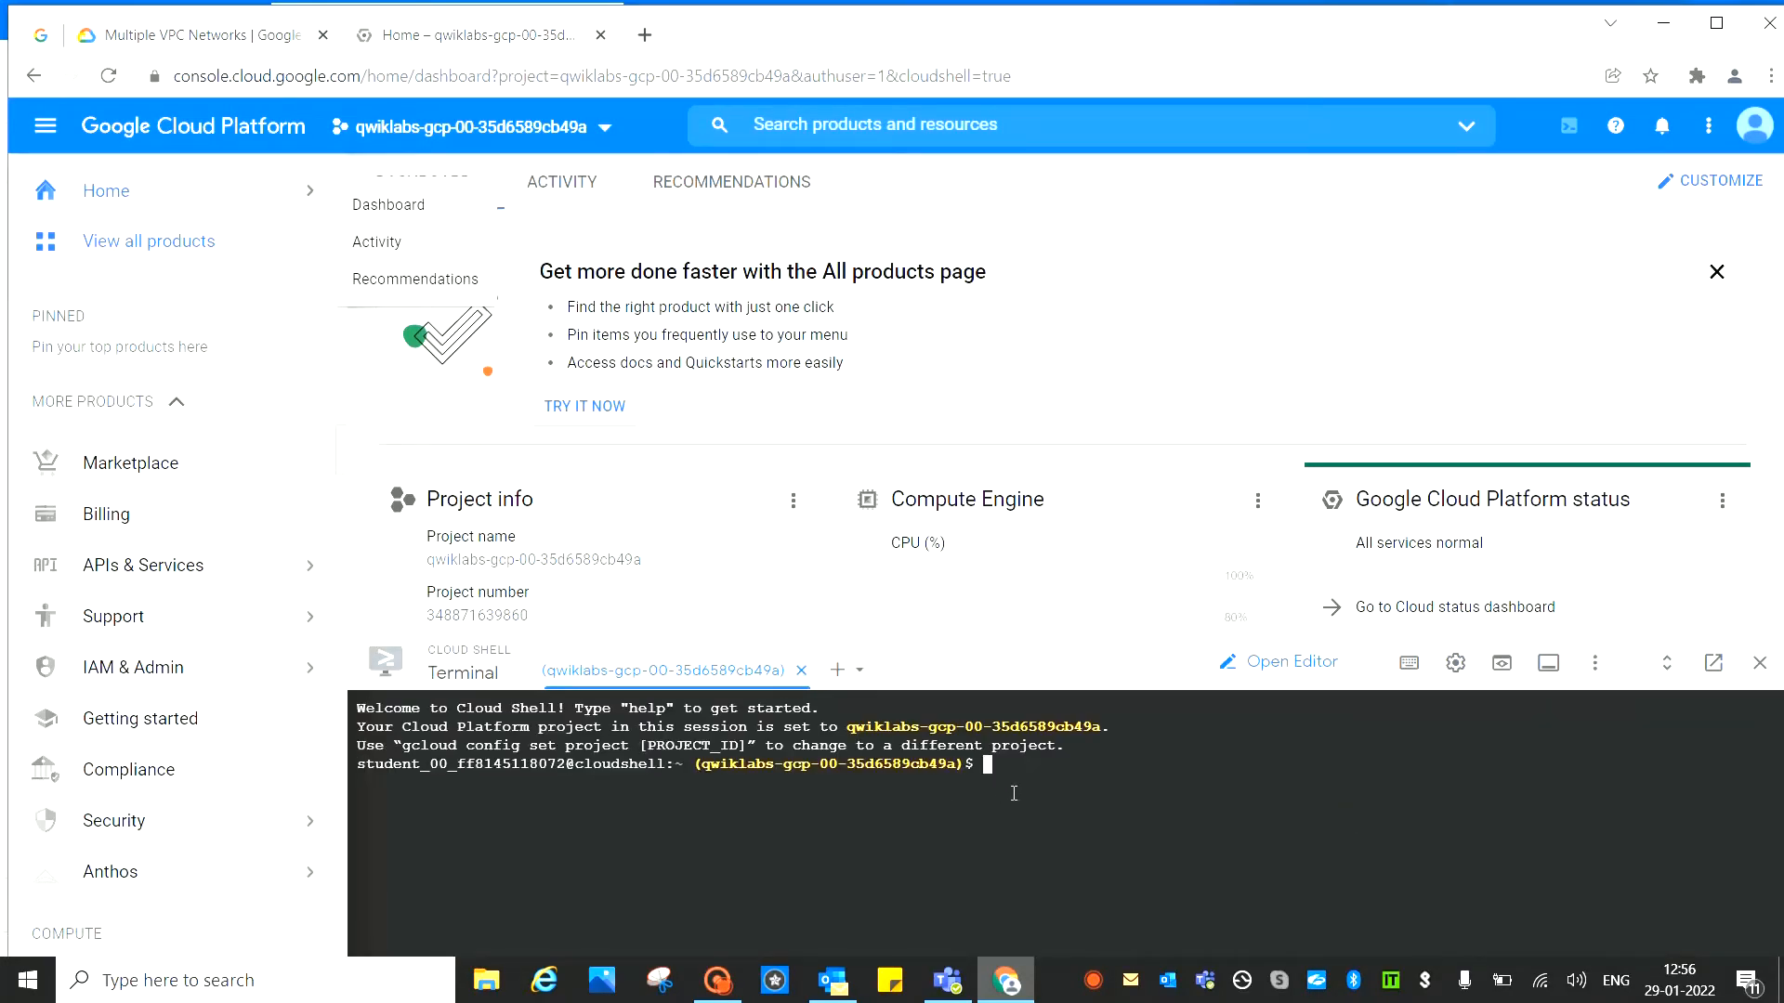
{"action": "key", "text": "ctrl+v"}
{"action": "key", "text": "Return"}
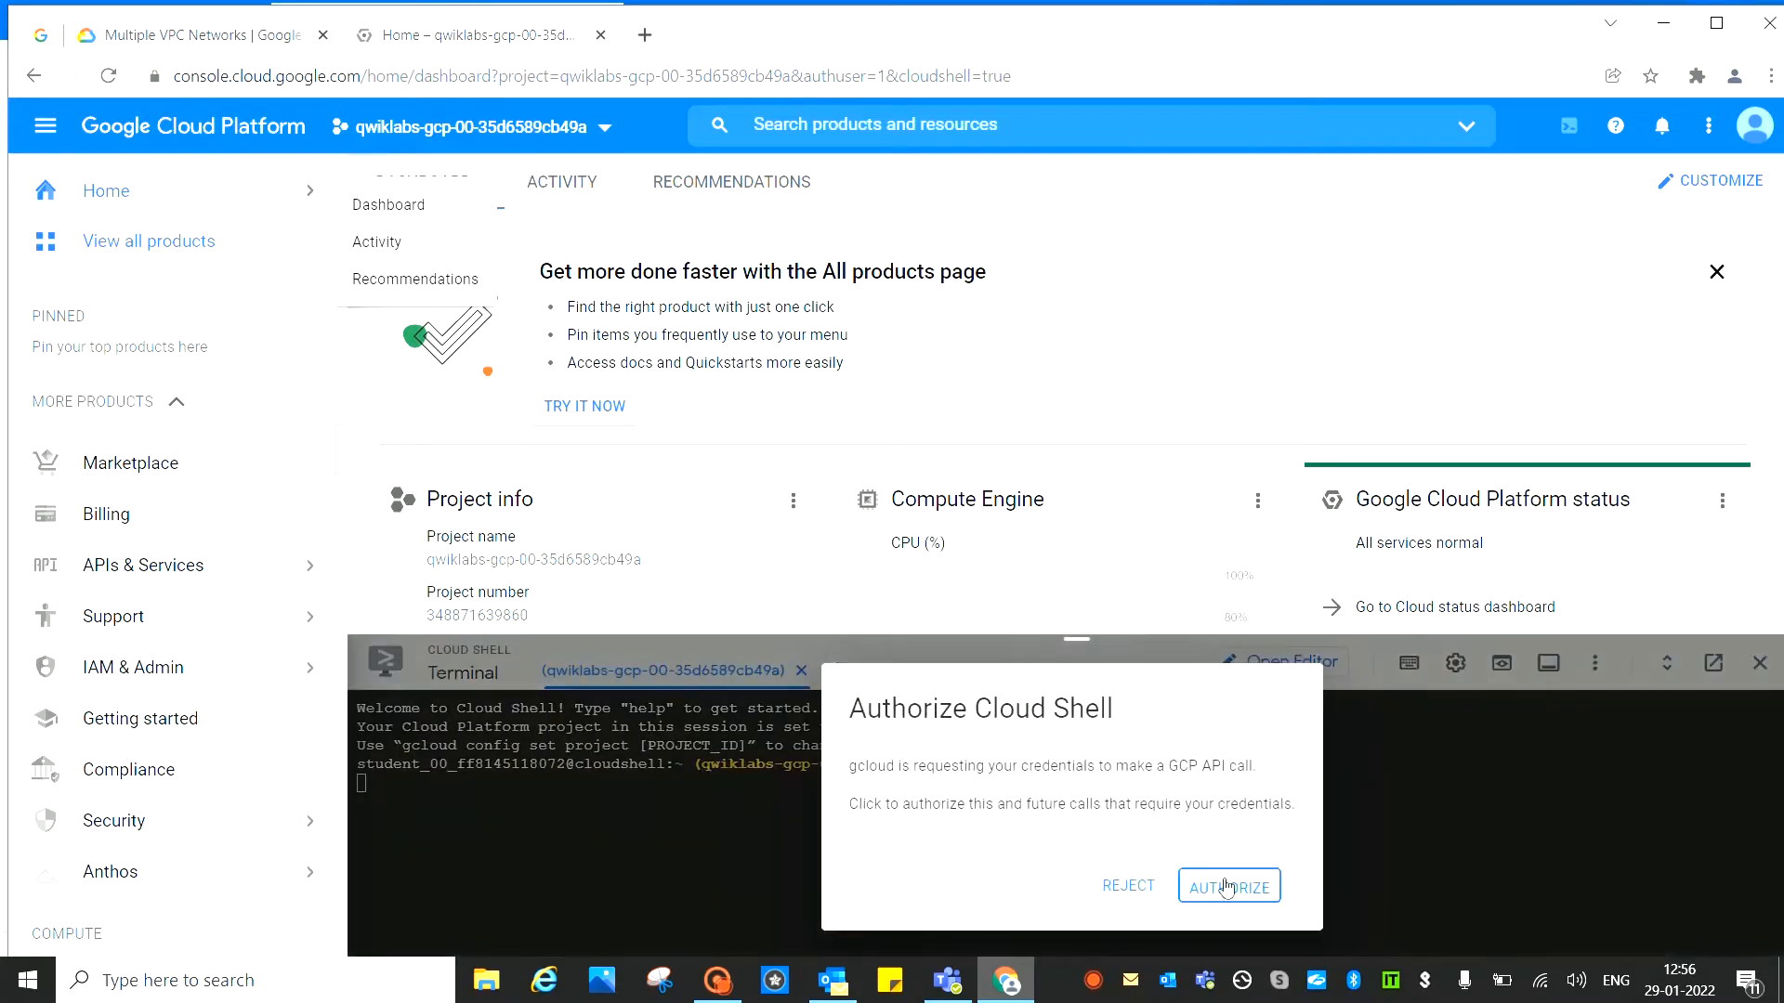
{"action": "left_click", "coordinate": [1231, 884]}
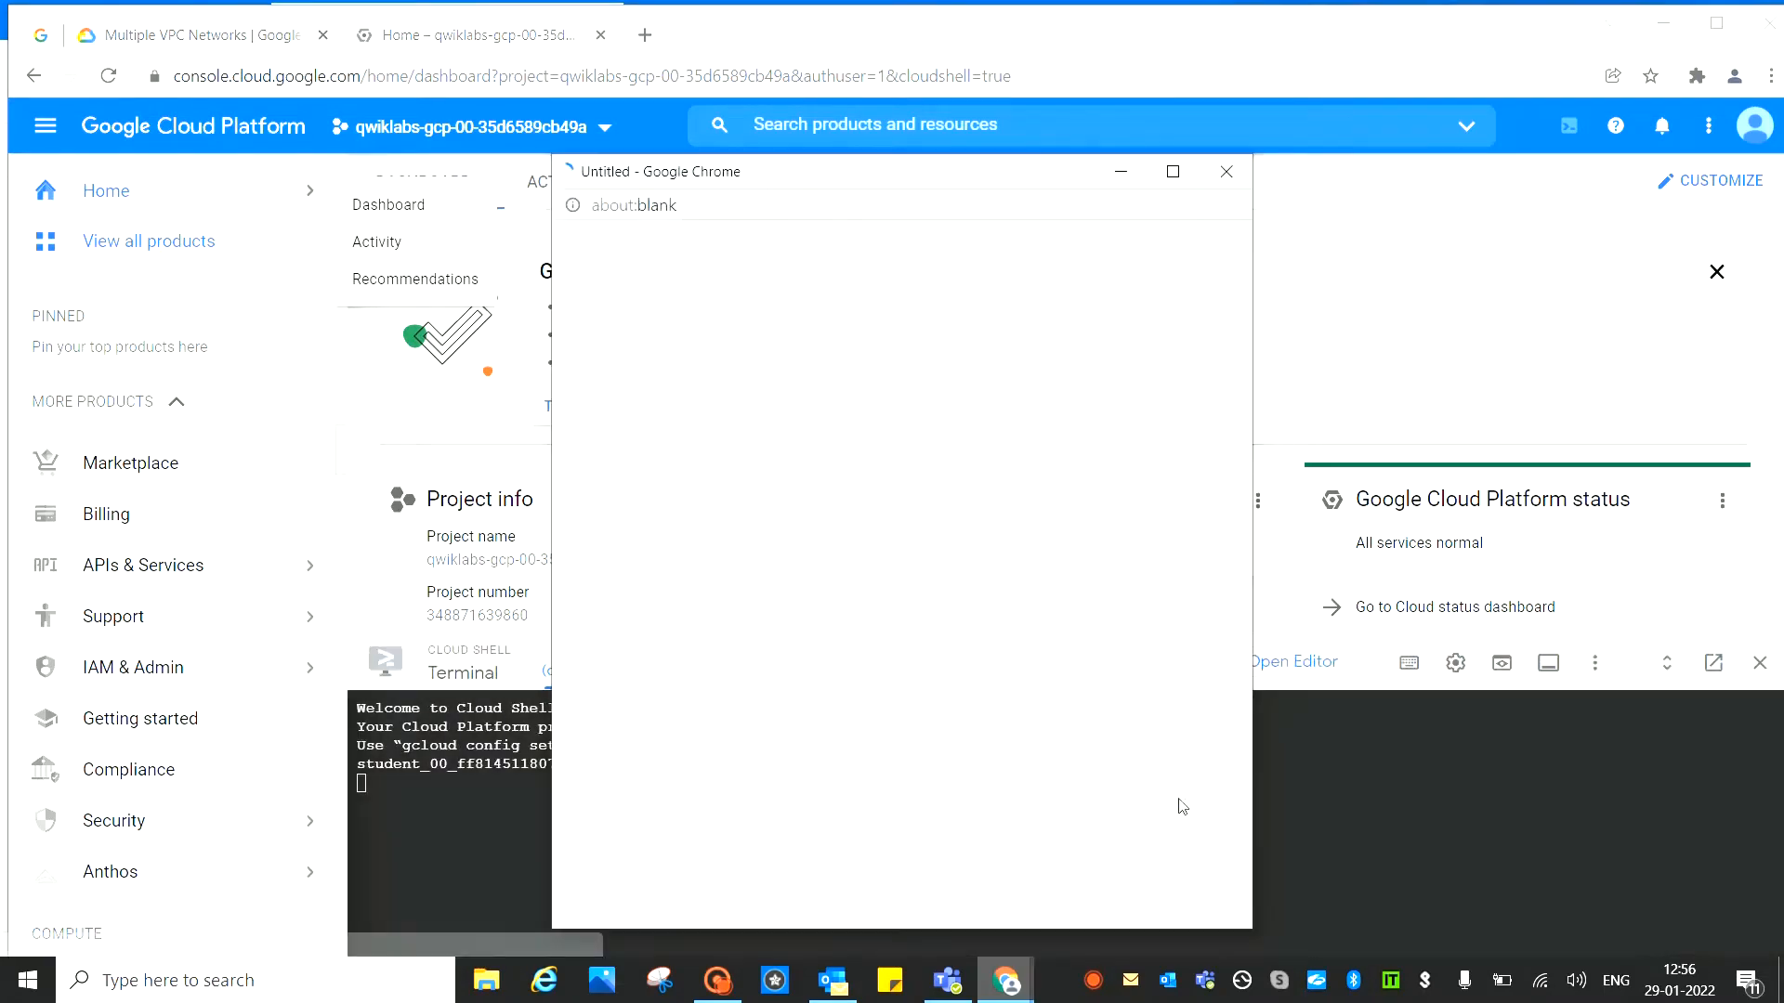
Copy gcloud config list project from the lab instructions and run it in Cloud Shell
{"action": "left_click", "coordinate": [194, 37]}
{"action": "scroll", "coordinate": [1112, 709], "scroll_direction": "down", "scroll_amount": 3}
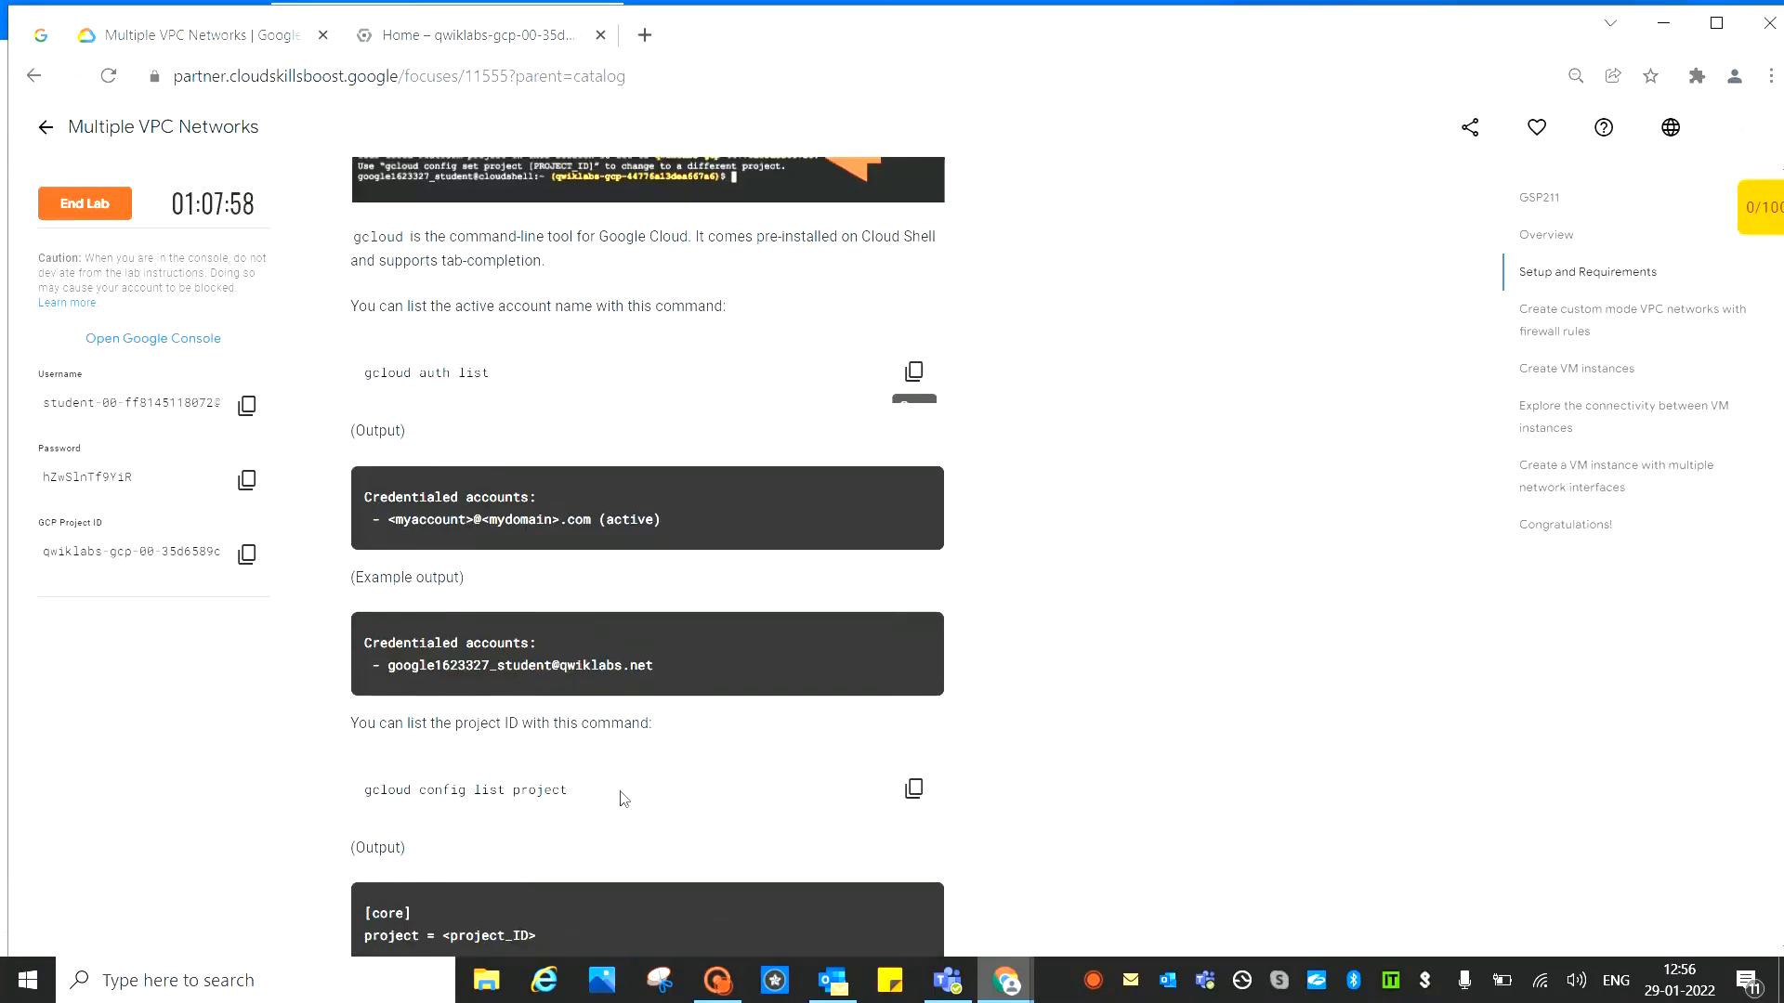
{"action": "left_click", "coordinate": [914, 790]}
{"action": "left_click", "coordinate": [468, 38]}
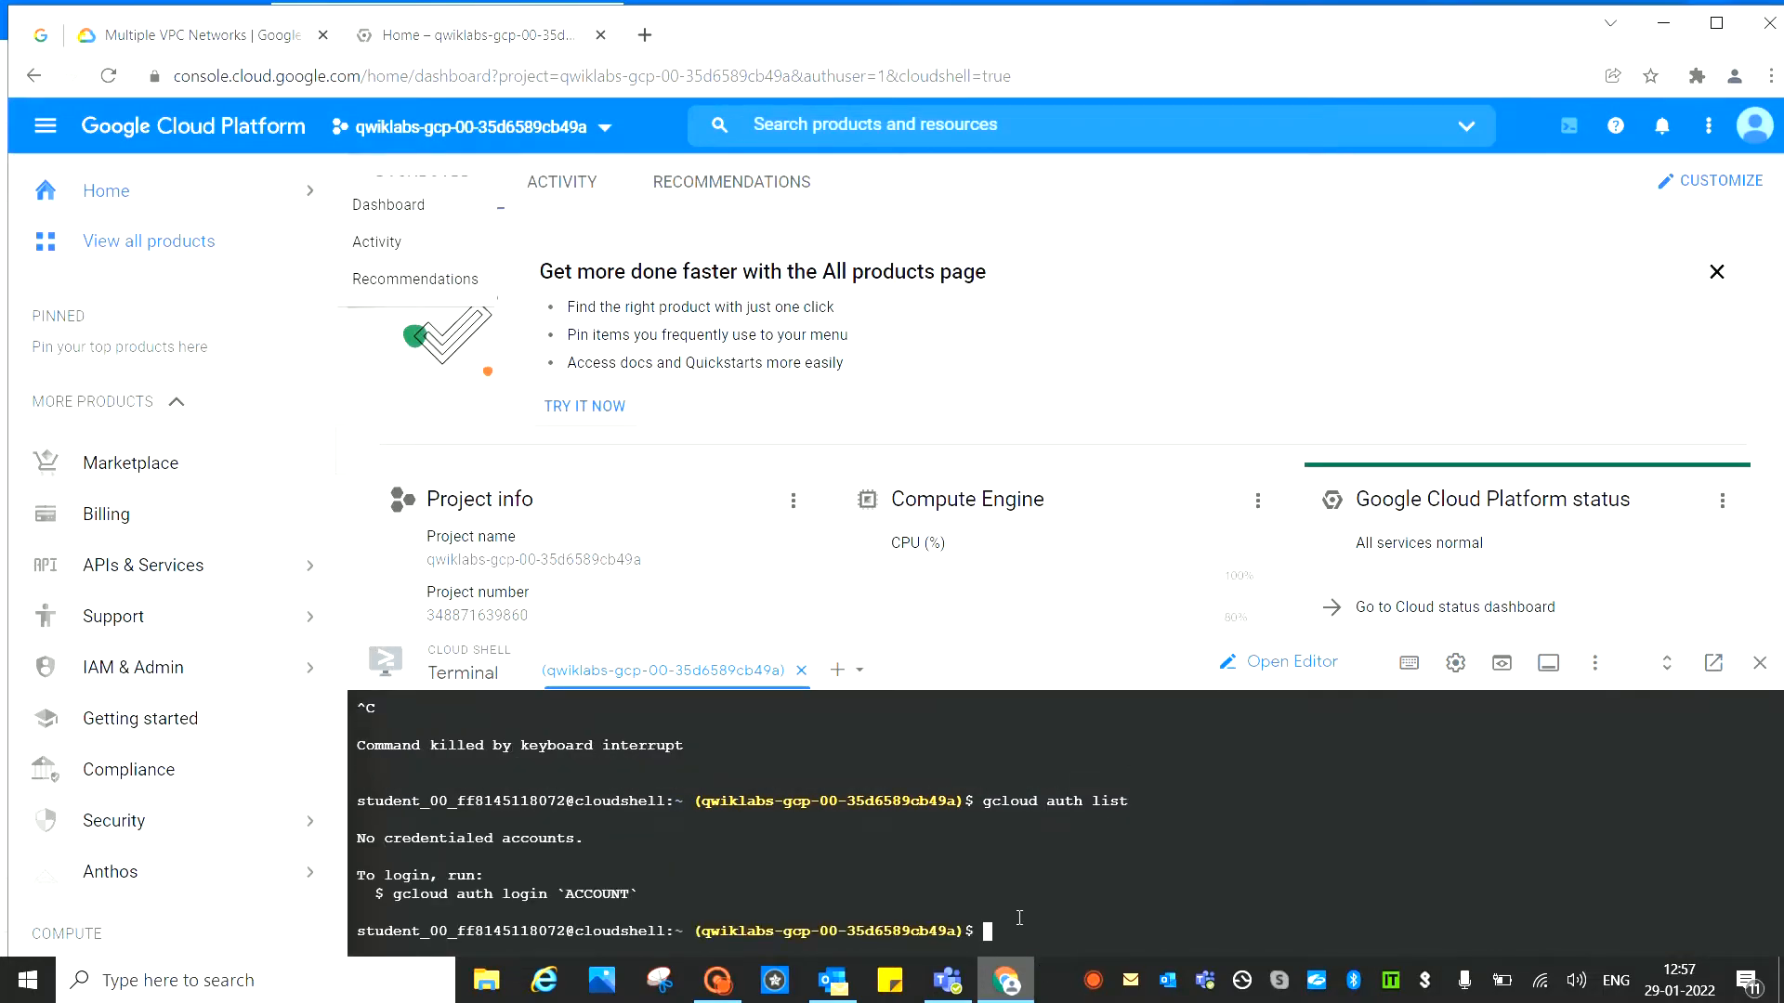
{"action": "key", "text": "ctrl+v"}
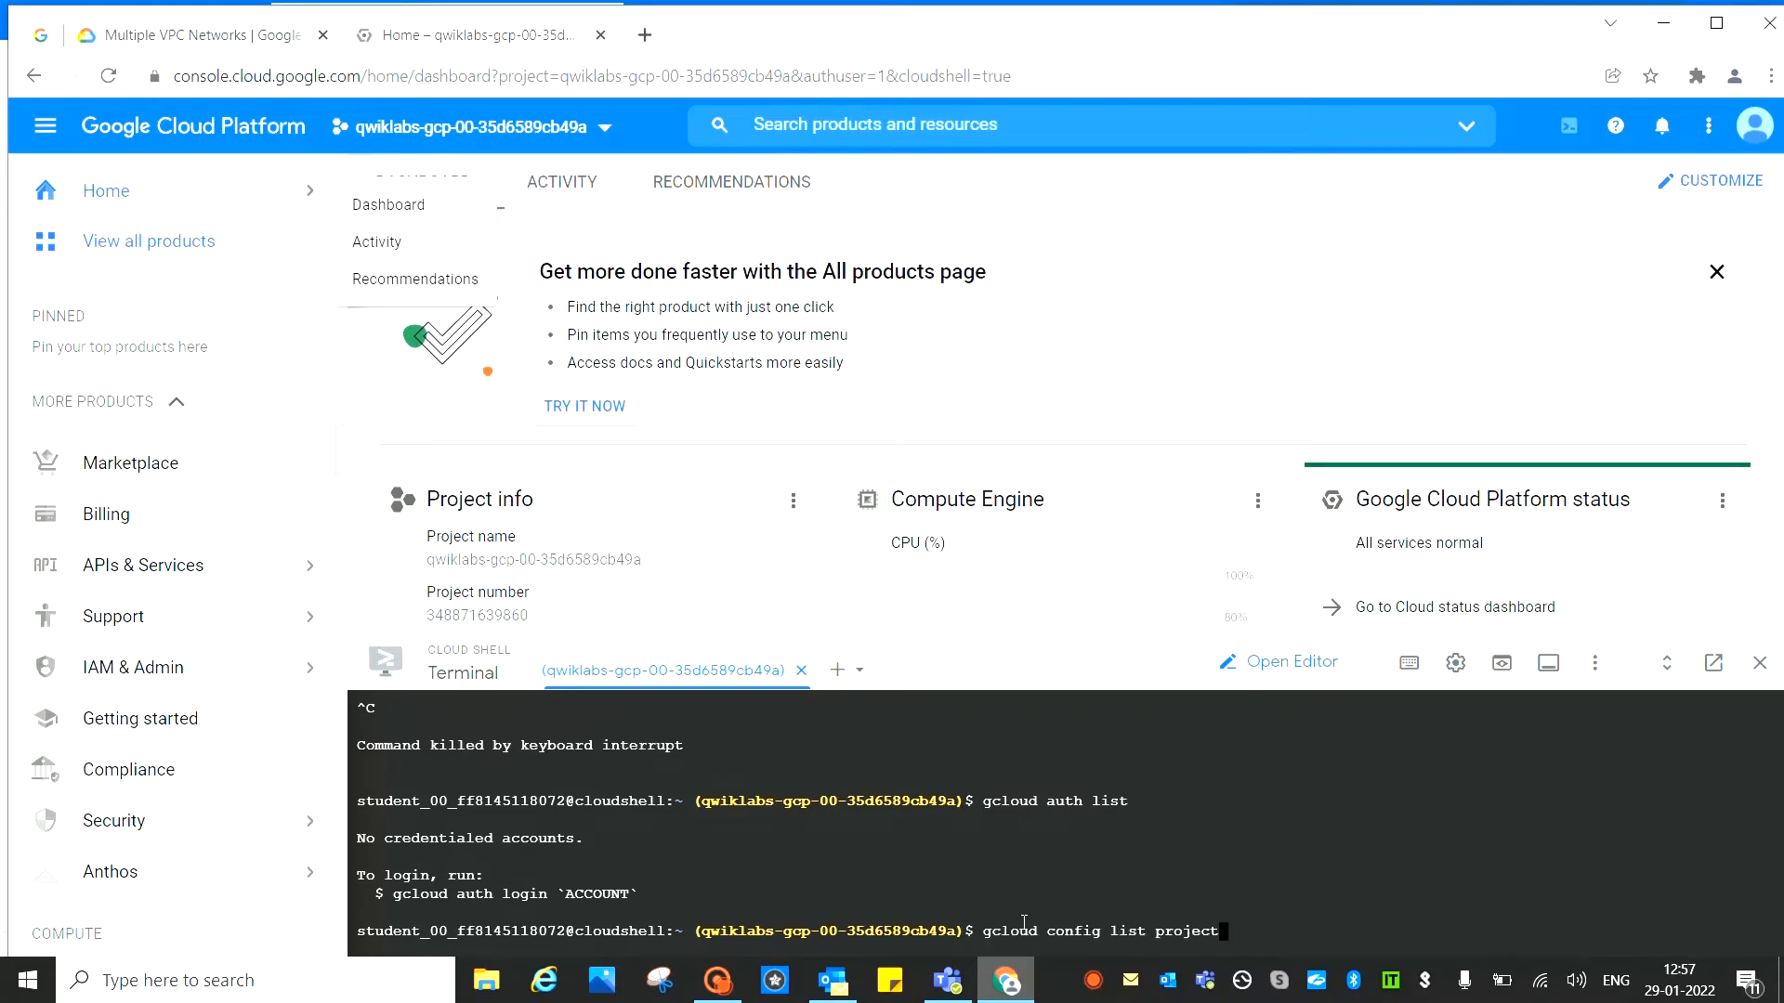
{"action": "key", "text": "Return"}
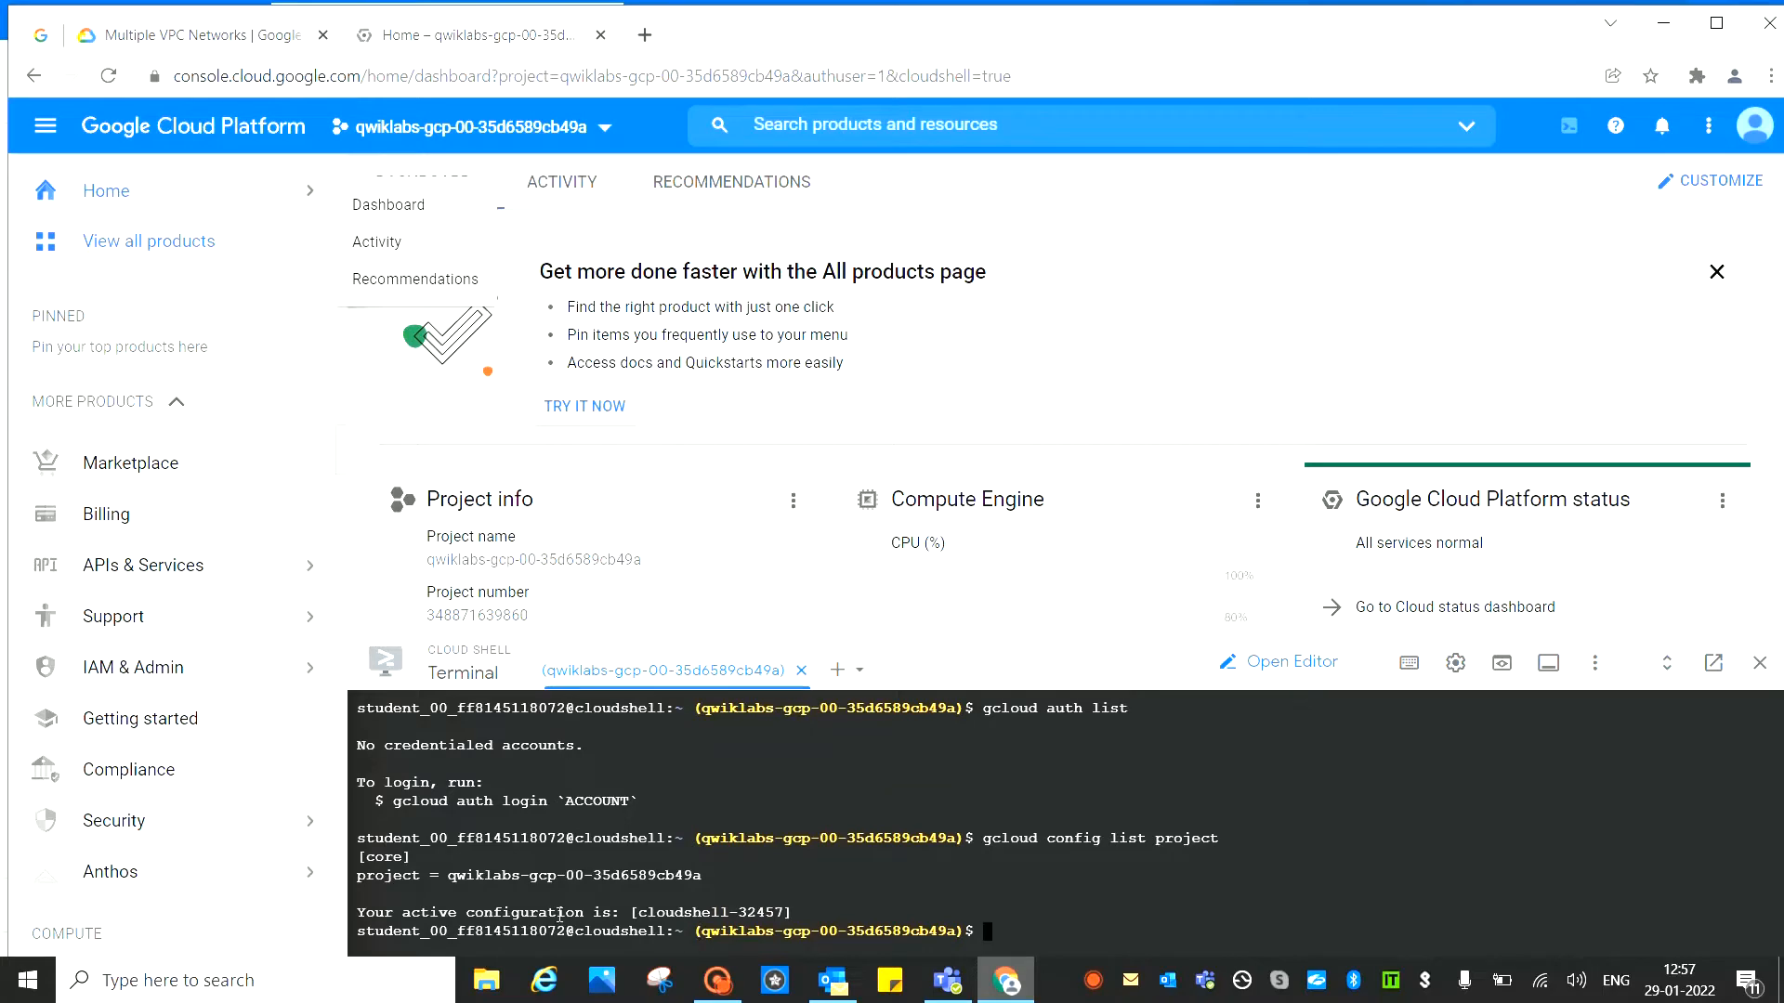
Find the custom mode VPC networks task in the lab instructions and open the VPC networks page in the console
{"action": "key", "text": "ctrl+Tab"}
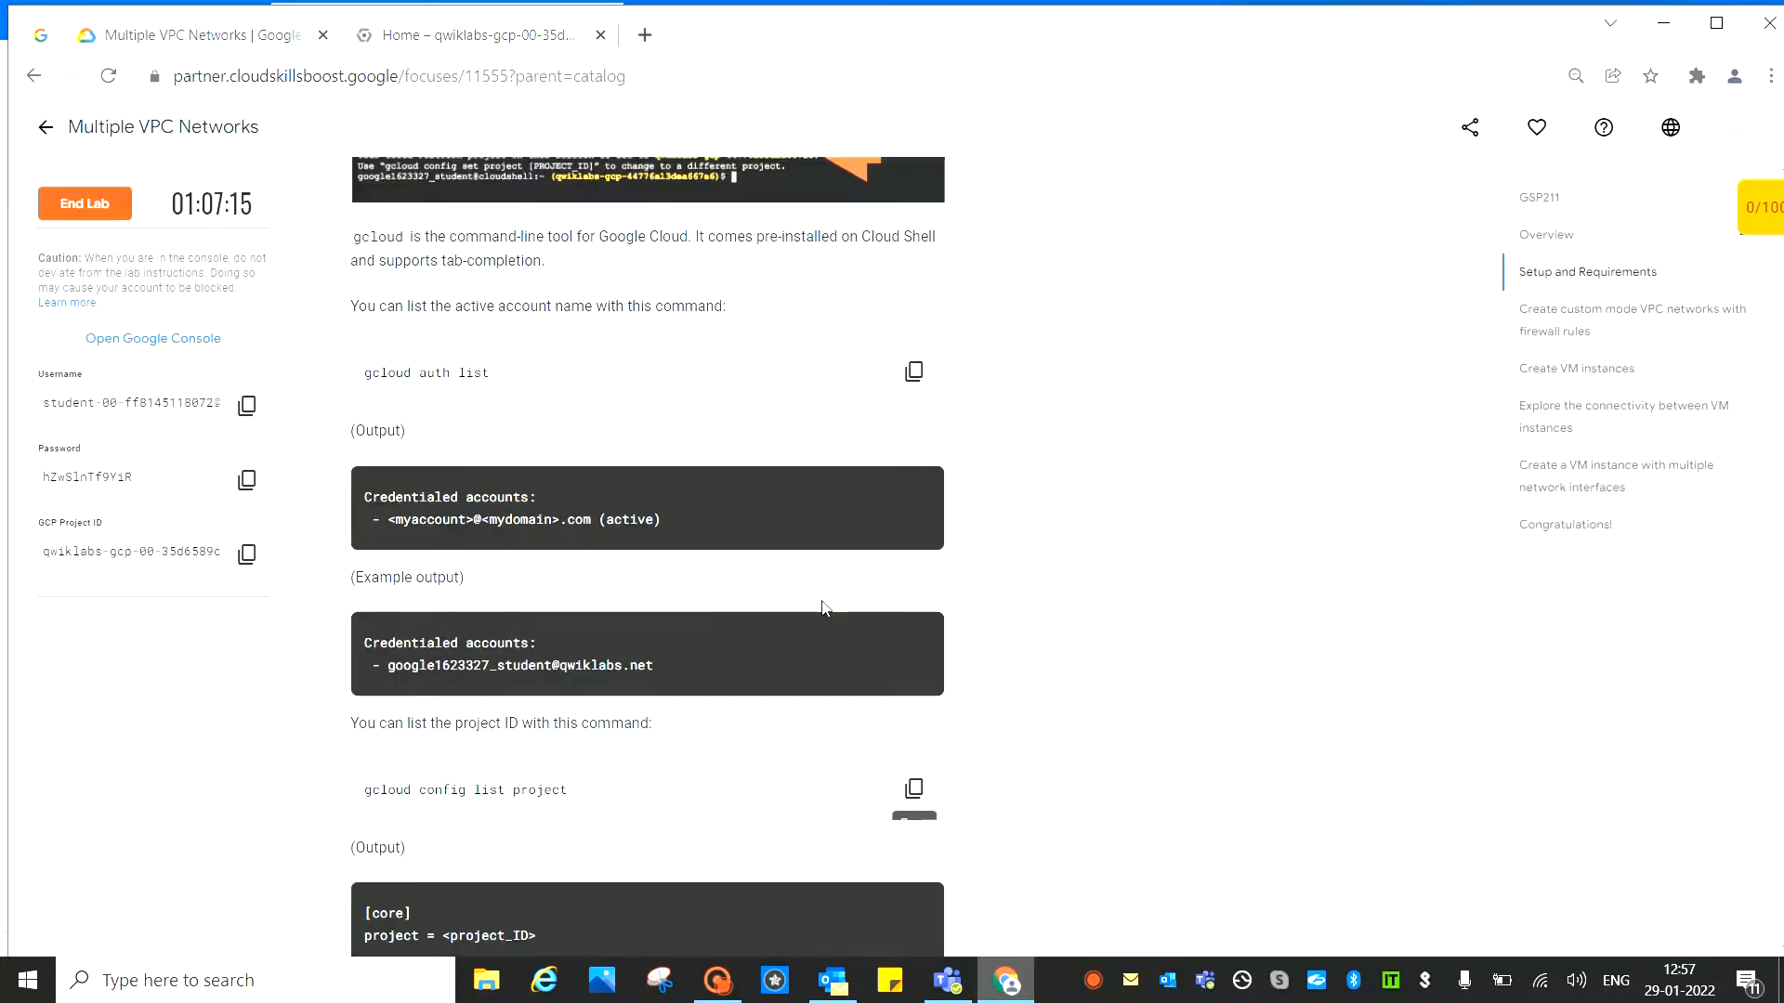
{"action": "scroll", "coordinate": [1183, 554], "scroll_direction": "down", "scroll_amount": 7}
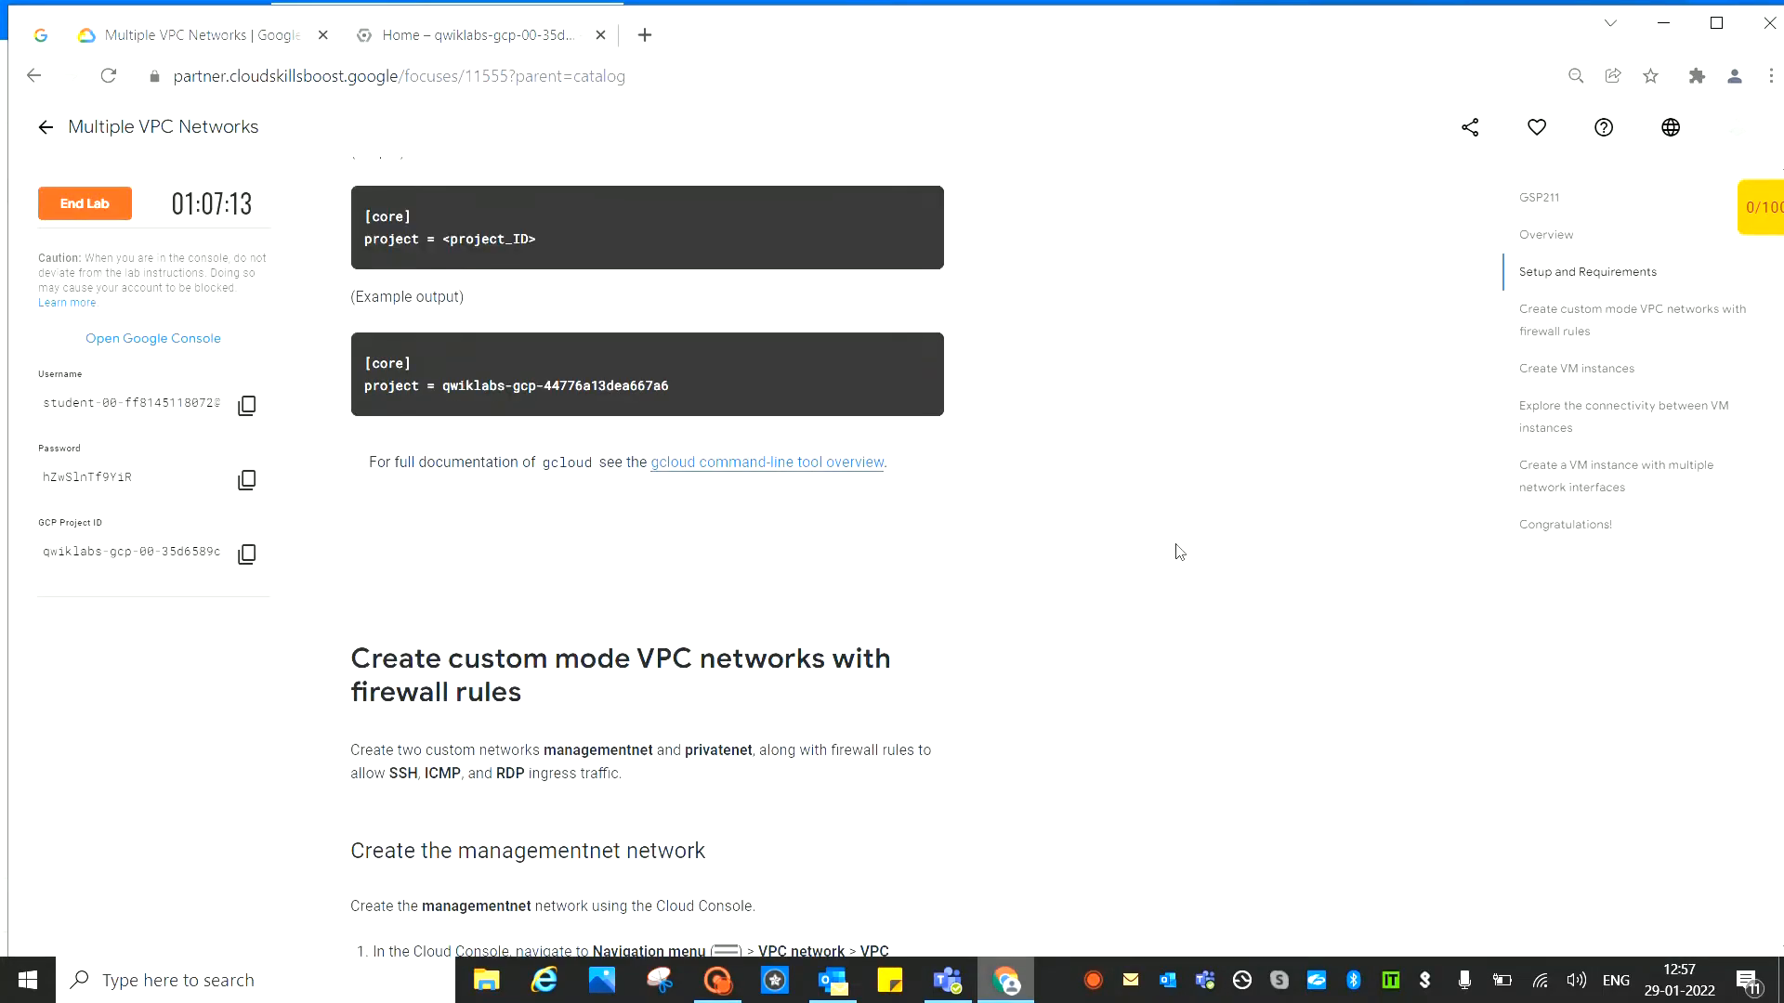
{"action": "scroll", "coordinate": [1007, 516], "scroll_direction": "down", "scroll_amount": 5}
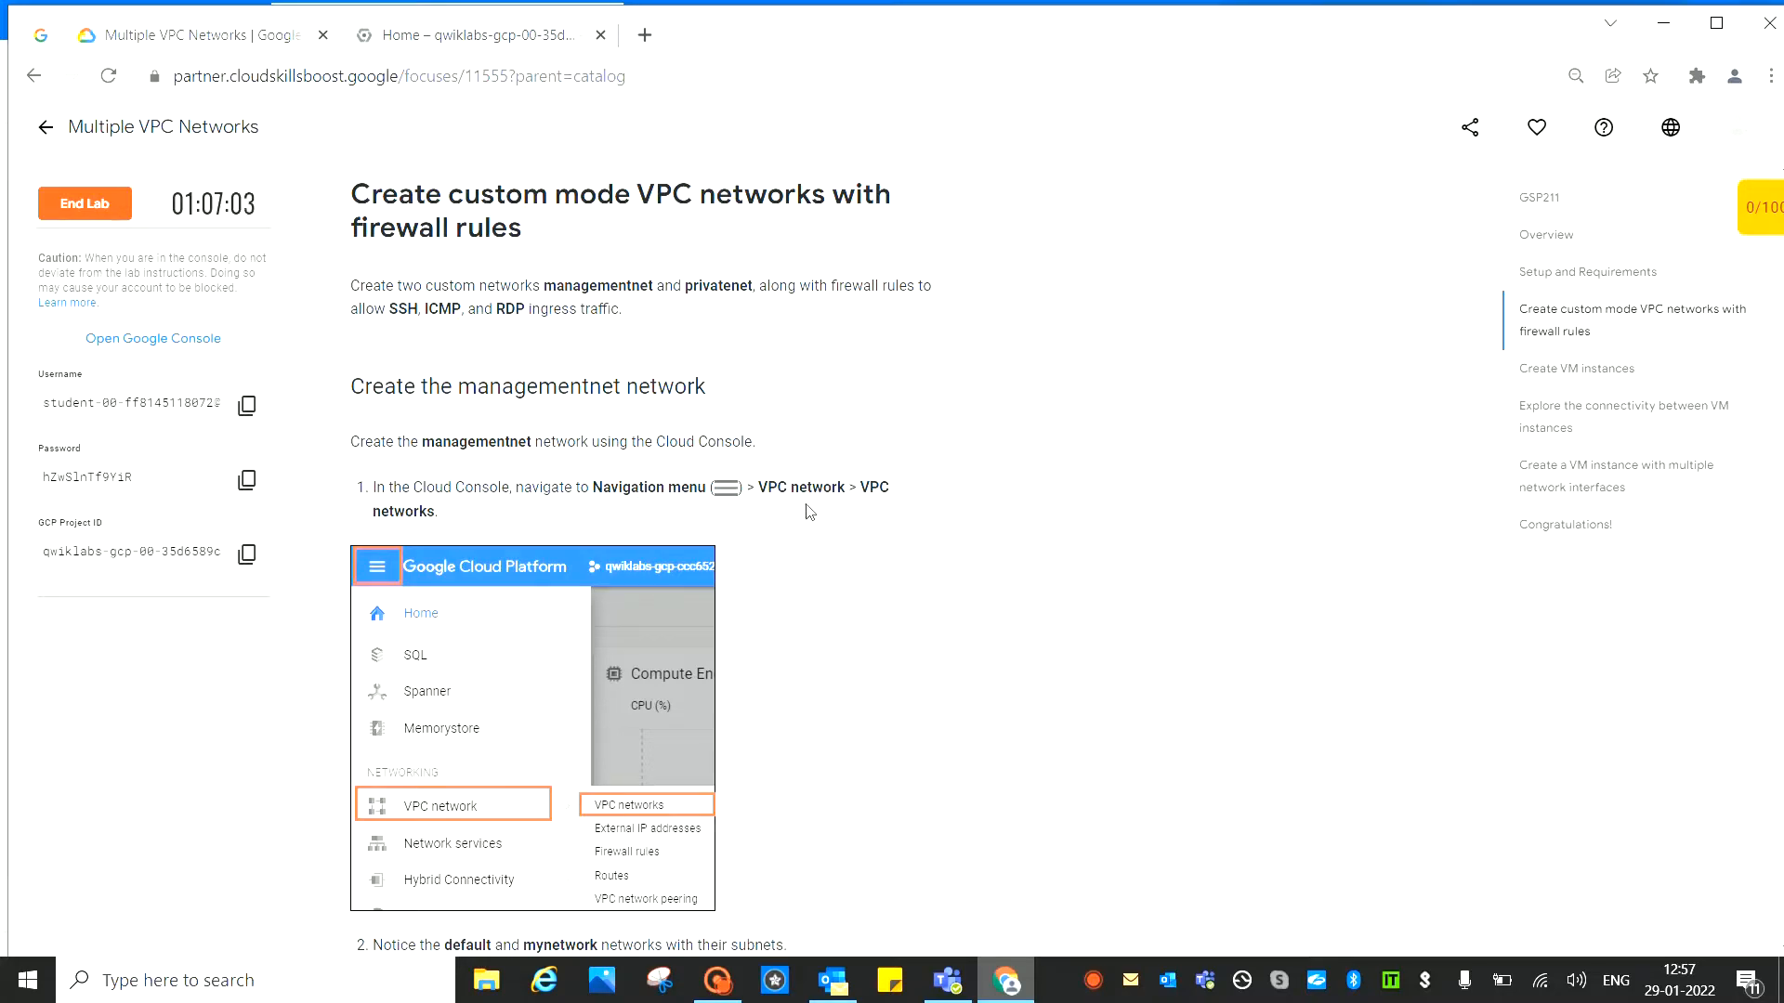
{"action": "left_click", "coordinate": [500, 37]}
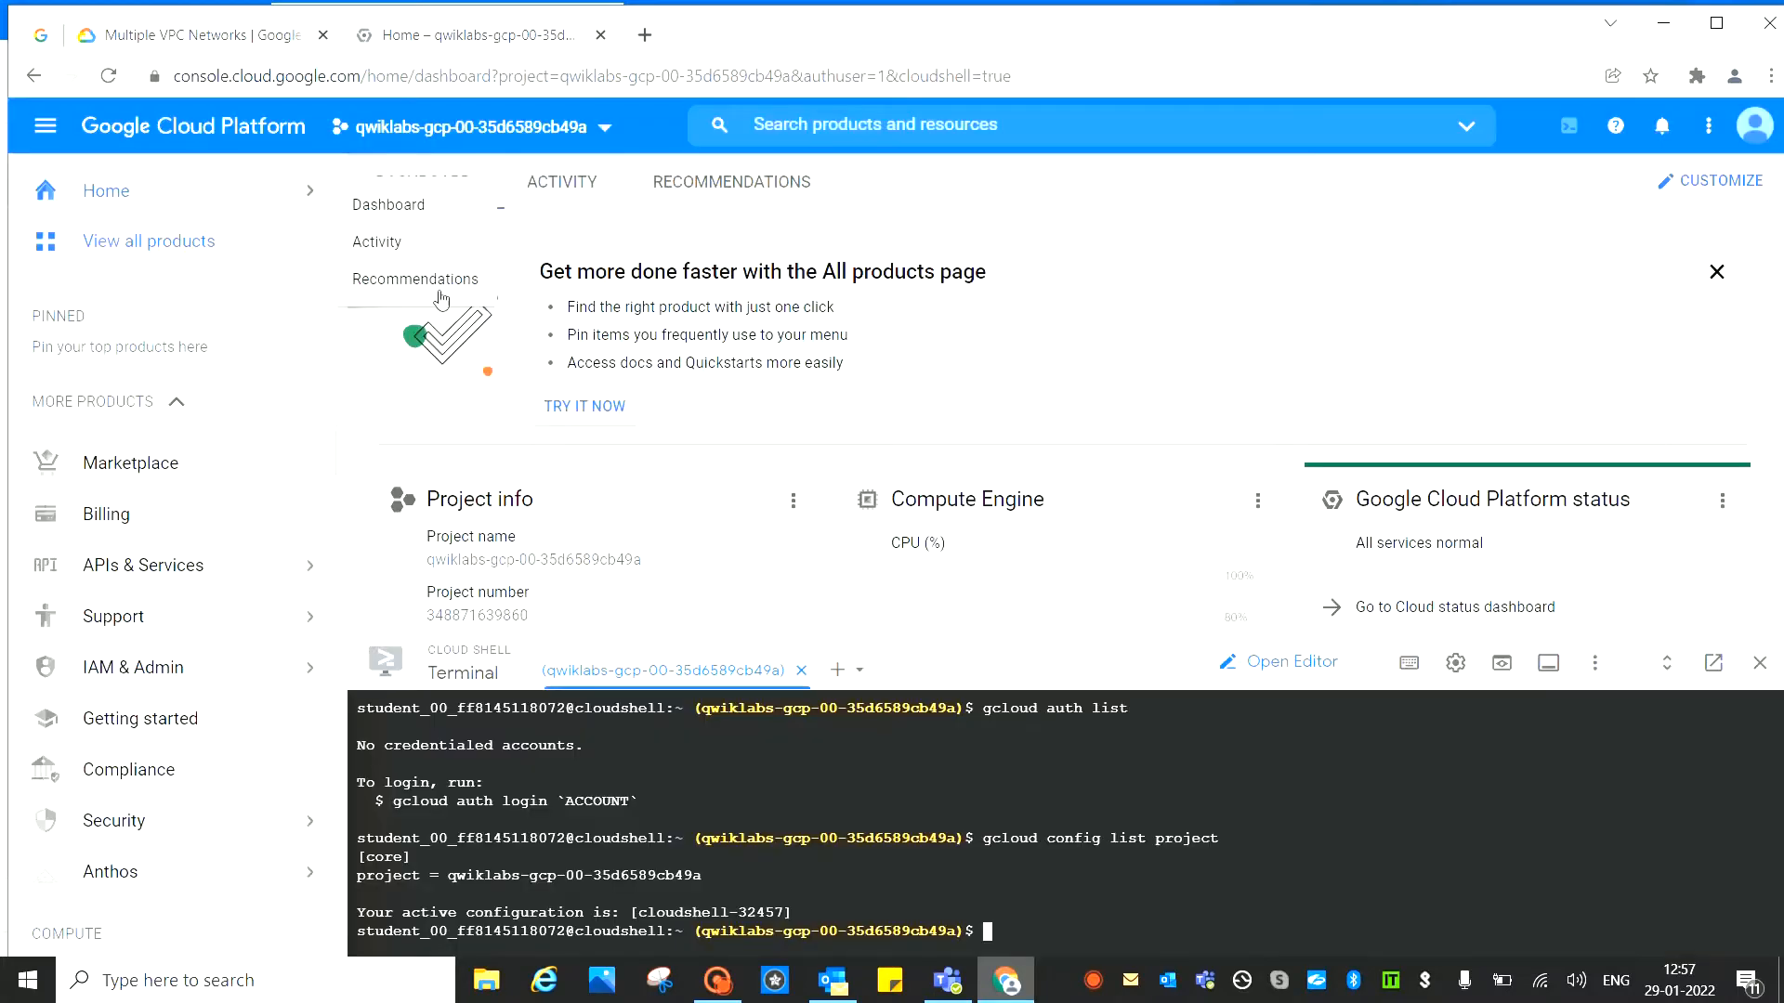
{"action": "left_click", "coordinate": [47, 130]}
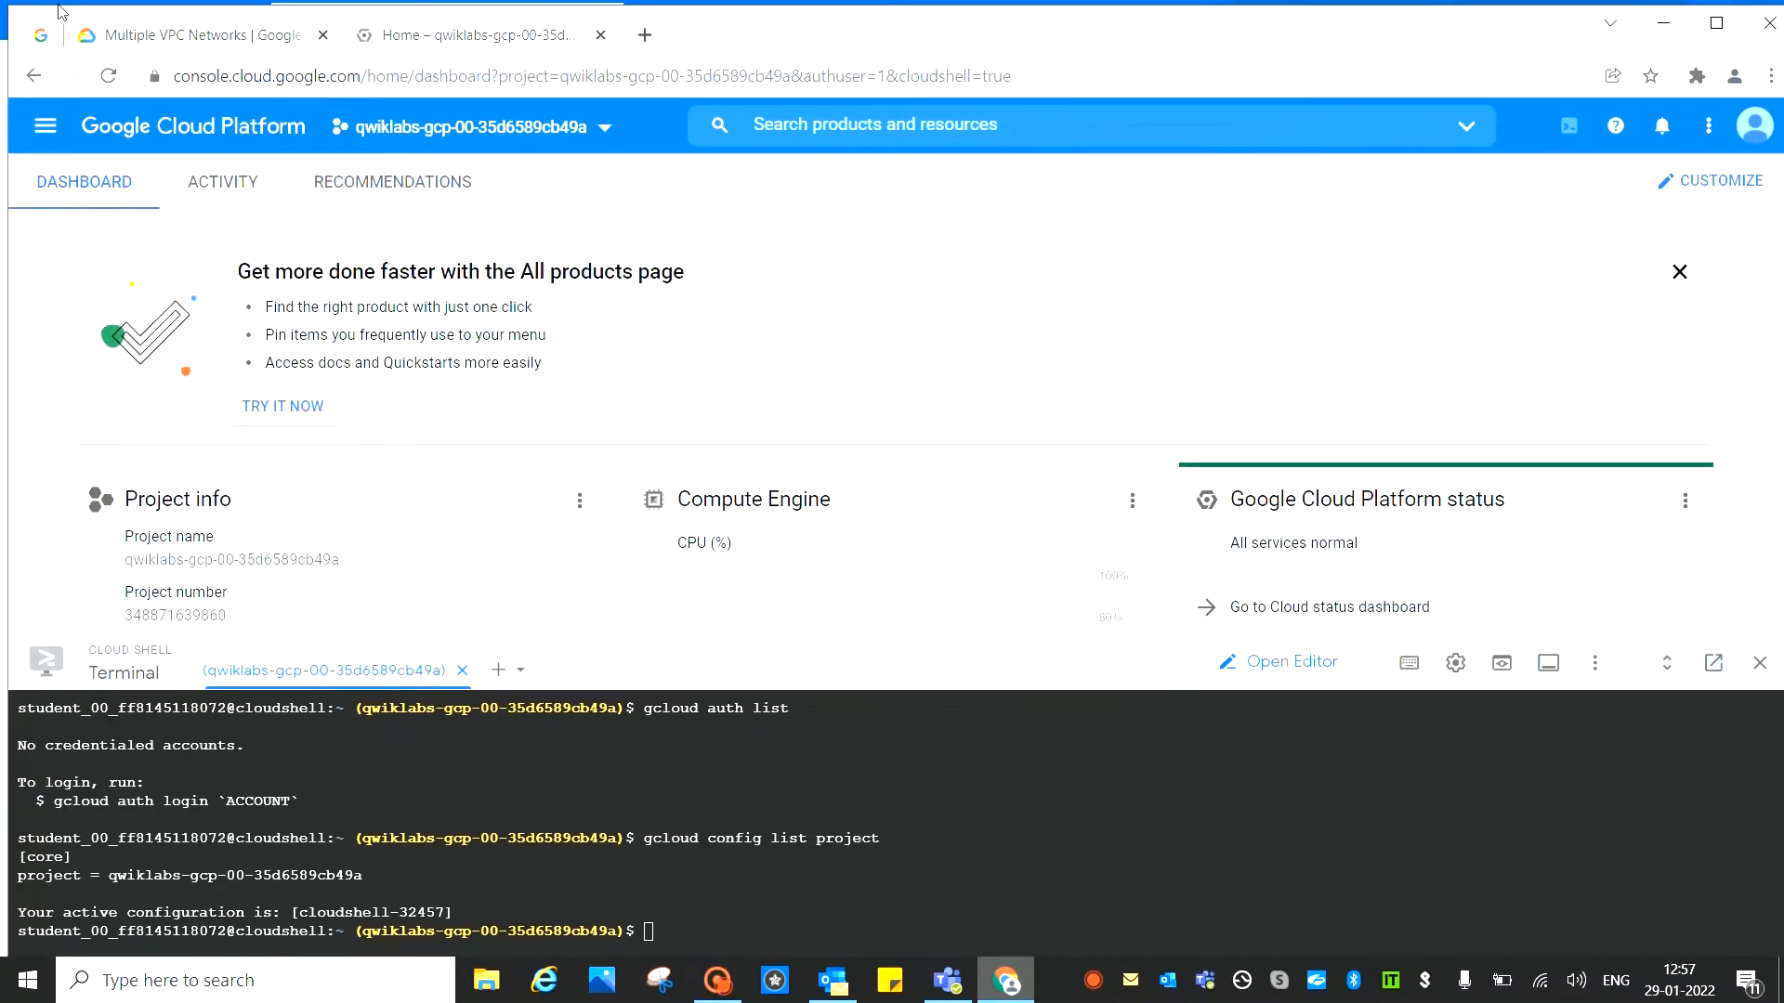
{"action": "left_click", "coordinate": [44, 125]}
{"action": "mouse_move", "coordinate": [195, 580]}
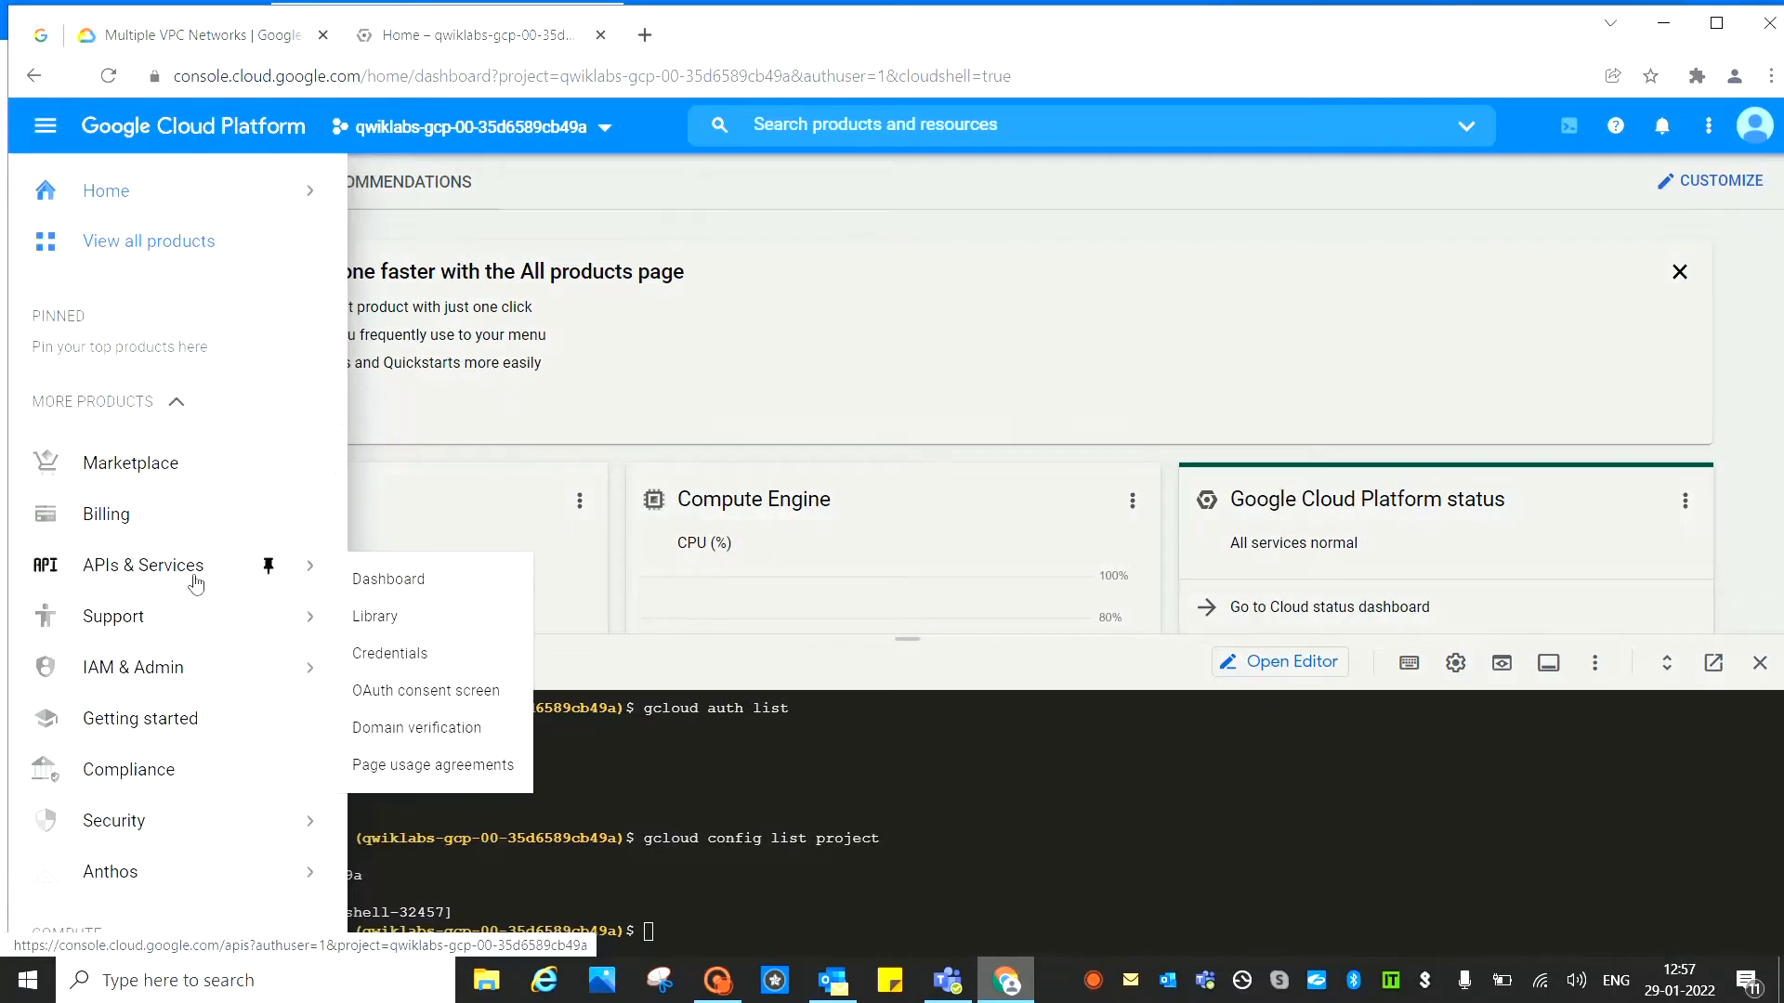
{"action": "scroll", "coordinate": [195, 584], "scroll_direction": "down", "scroll_amount": 11}
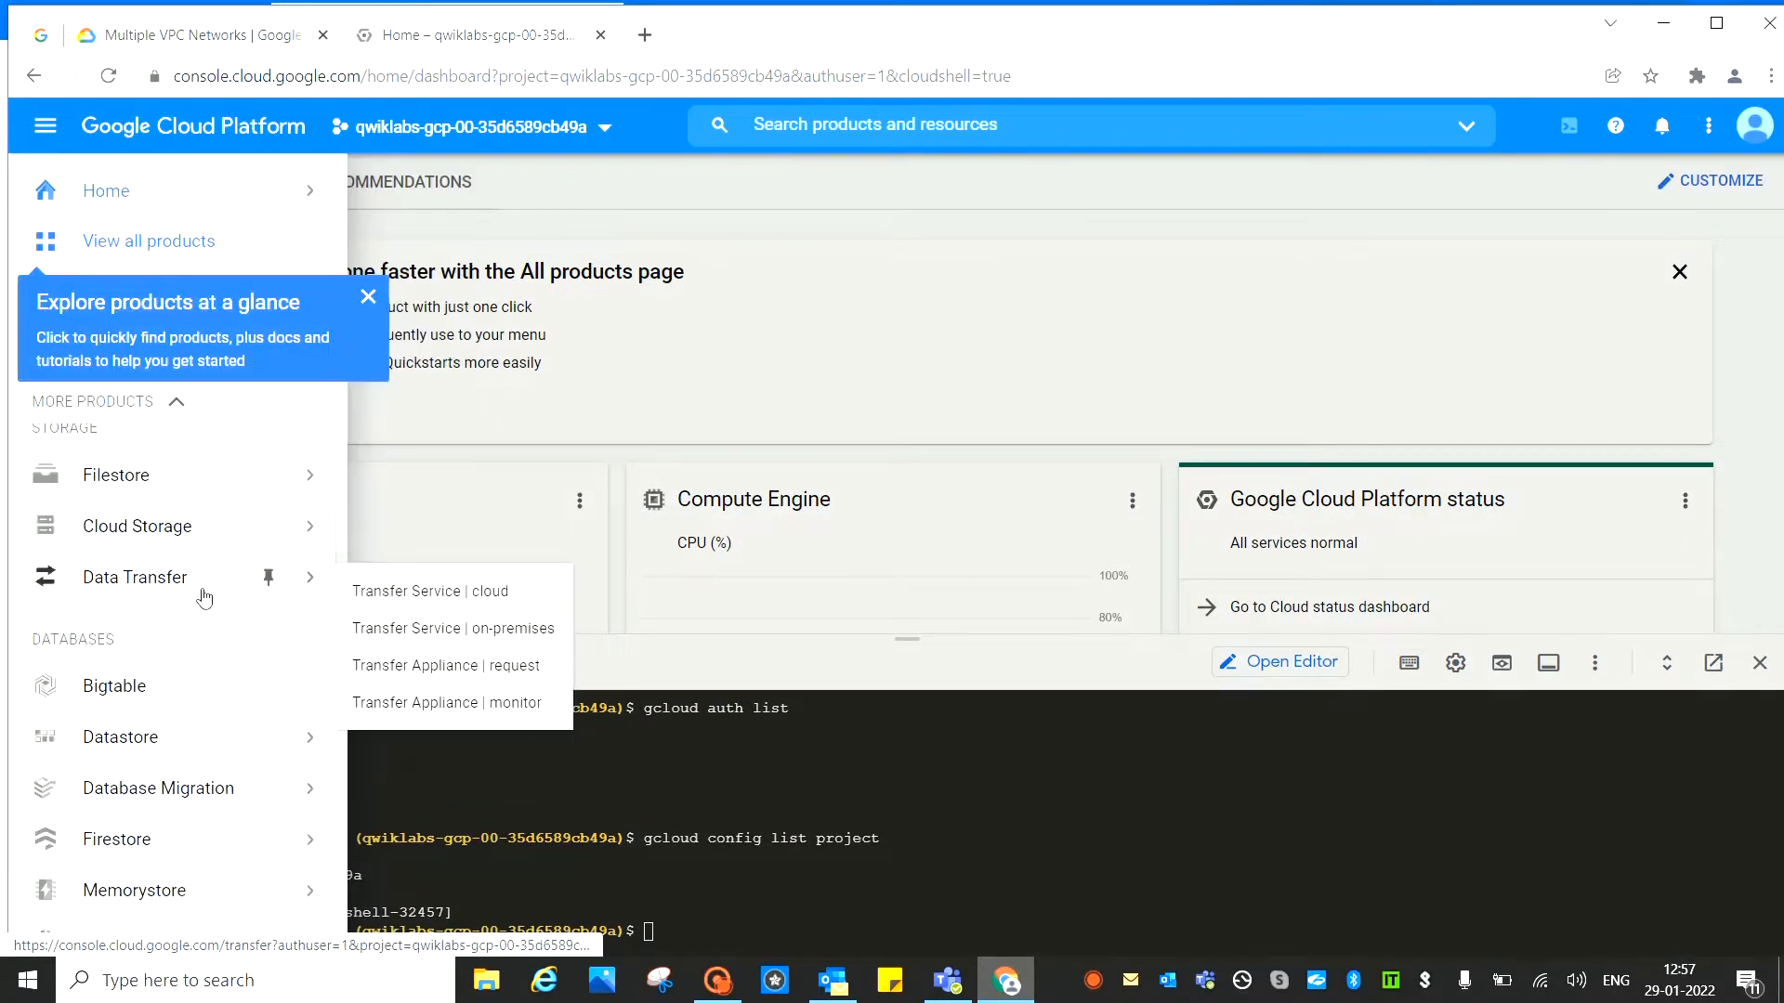
{"action": "scroll", "coordinate": [204, 597], "scroll_direction": "down", "scroll_amount": 8}
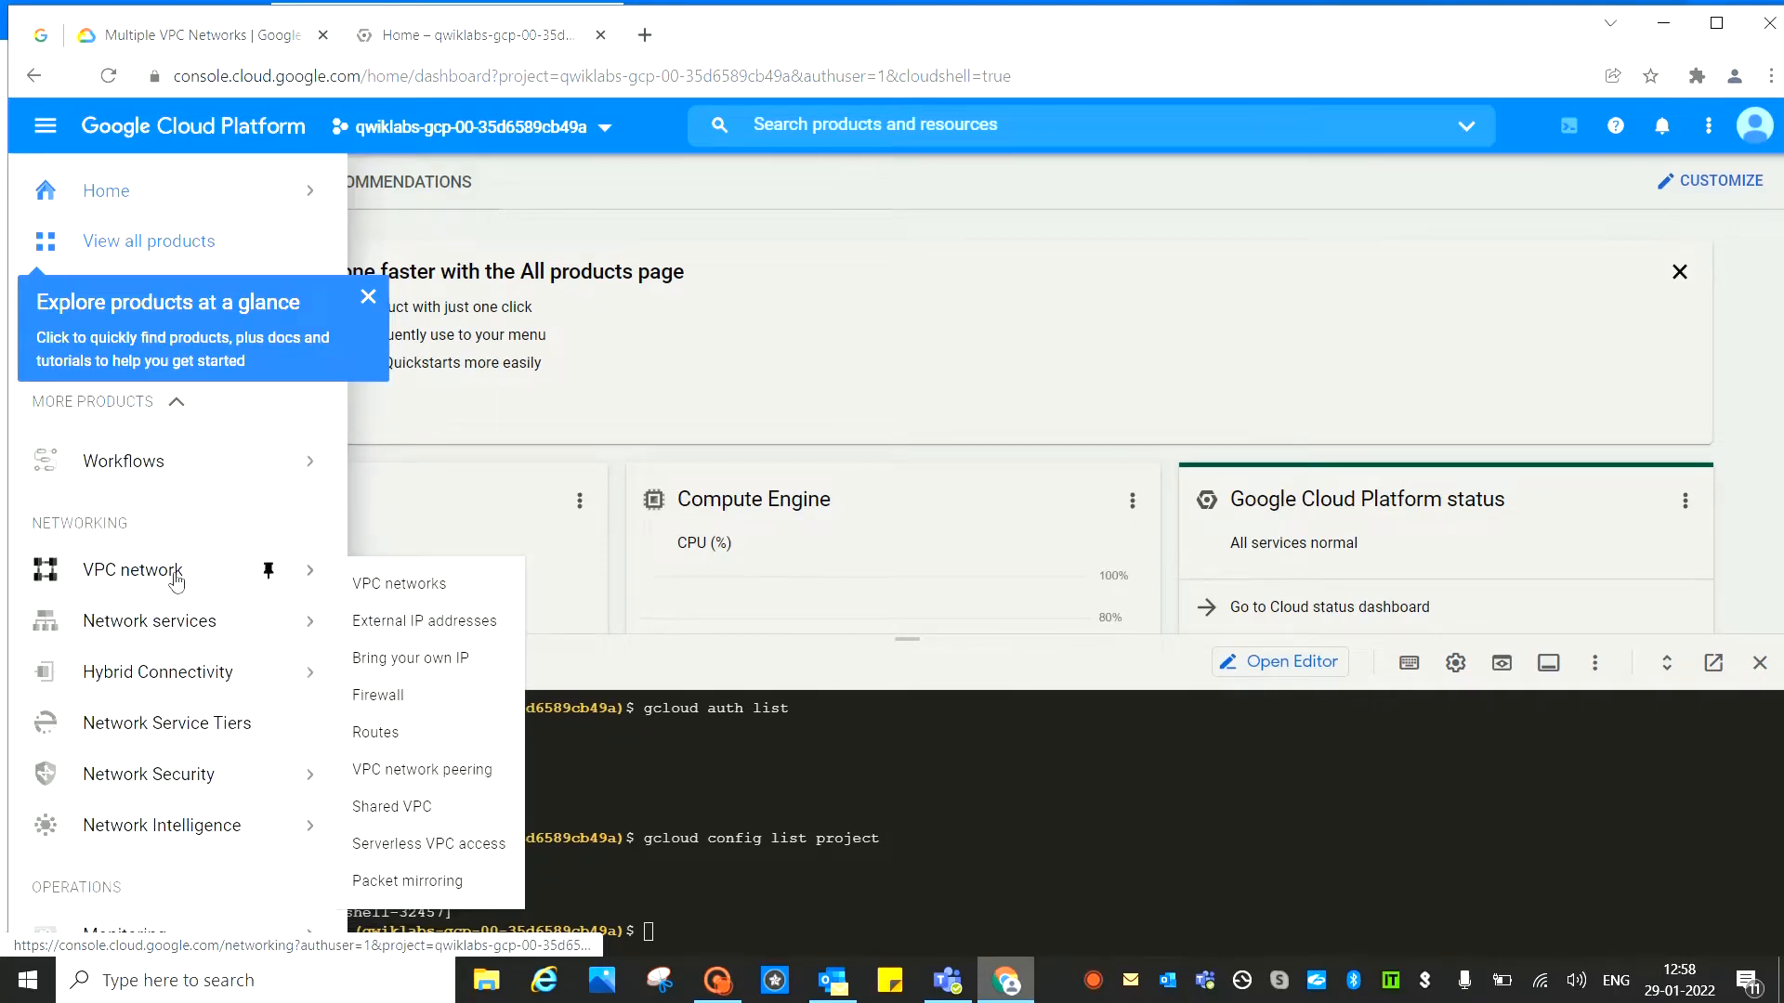
{"action": "left_click", "coordinate": [177, 581]}
Read the managementnet creation steps in the lab and inspect the default network's subnets in the console's VPC networks list
{"action": "left_click", "coordinate": [216, 37]}
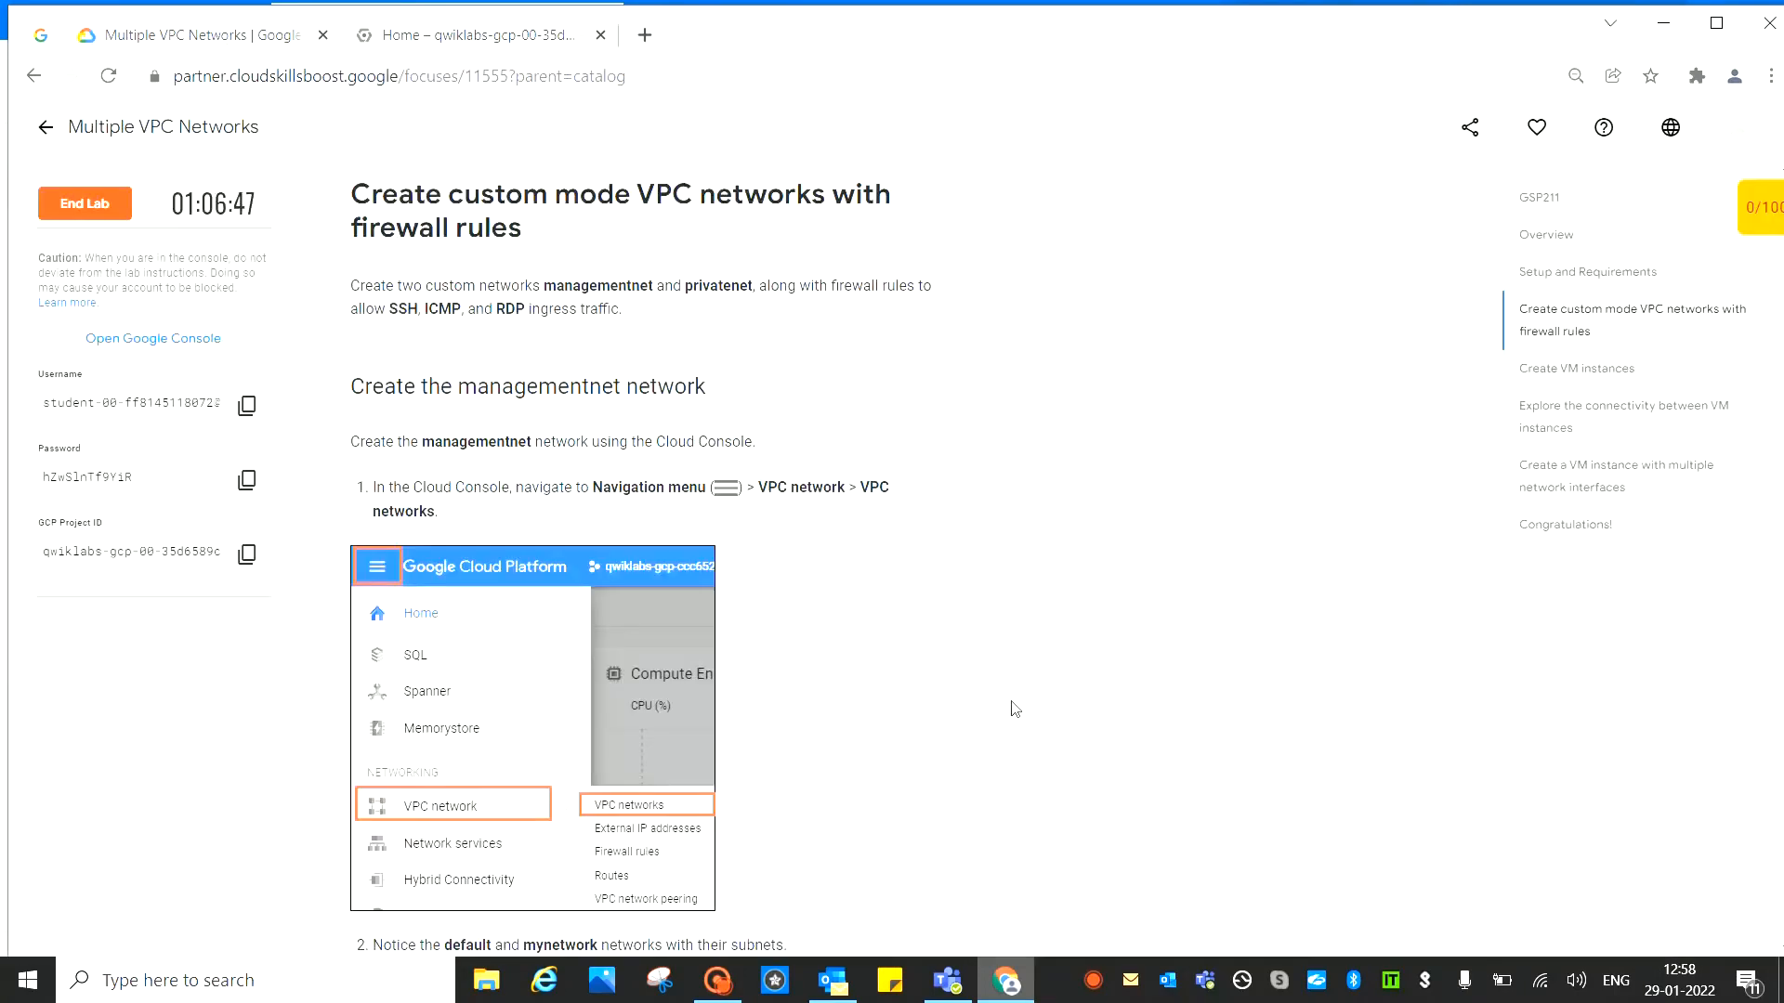
{"action": "scroll", "coordinate": [870, 648], "scroll_direction": "down", "scroll_amount": 5}
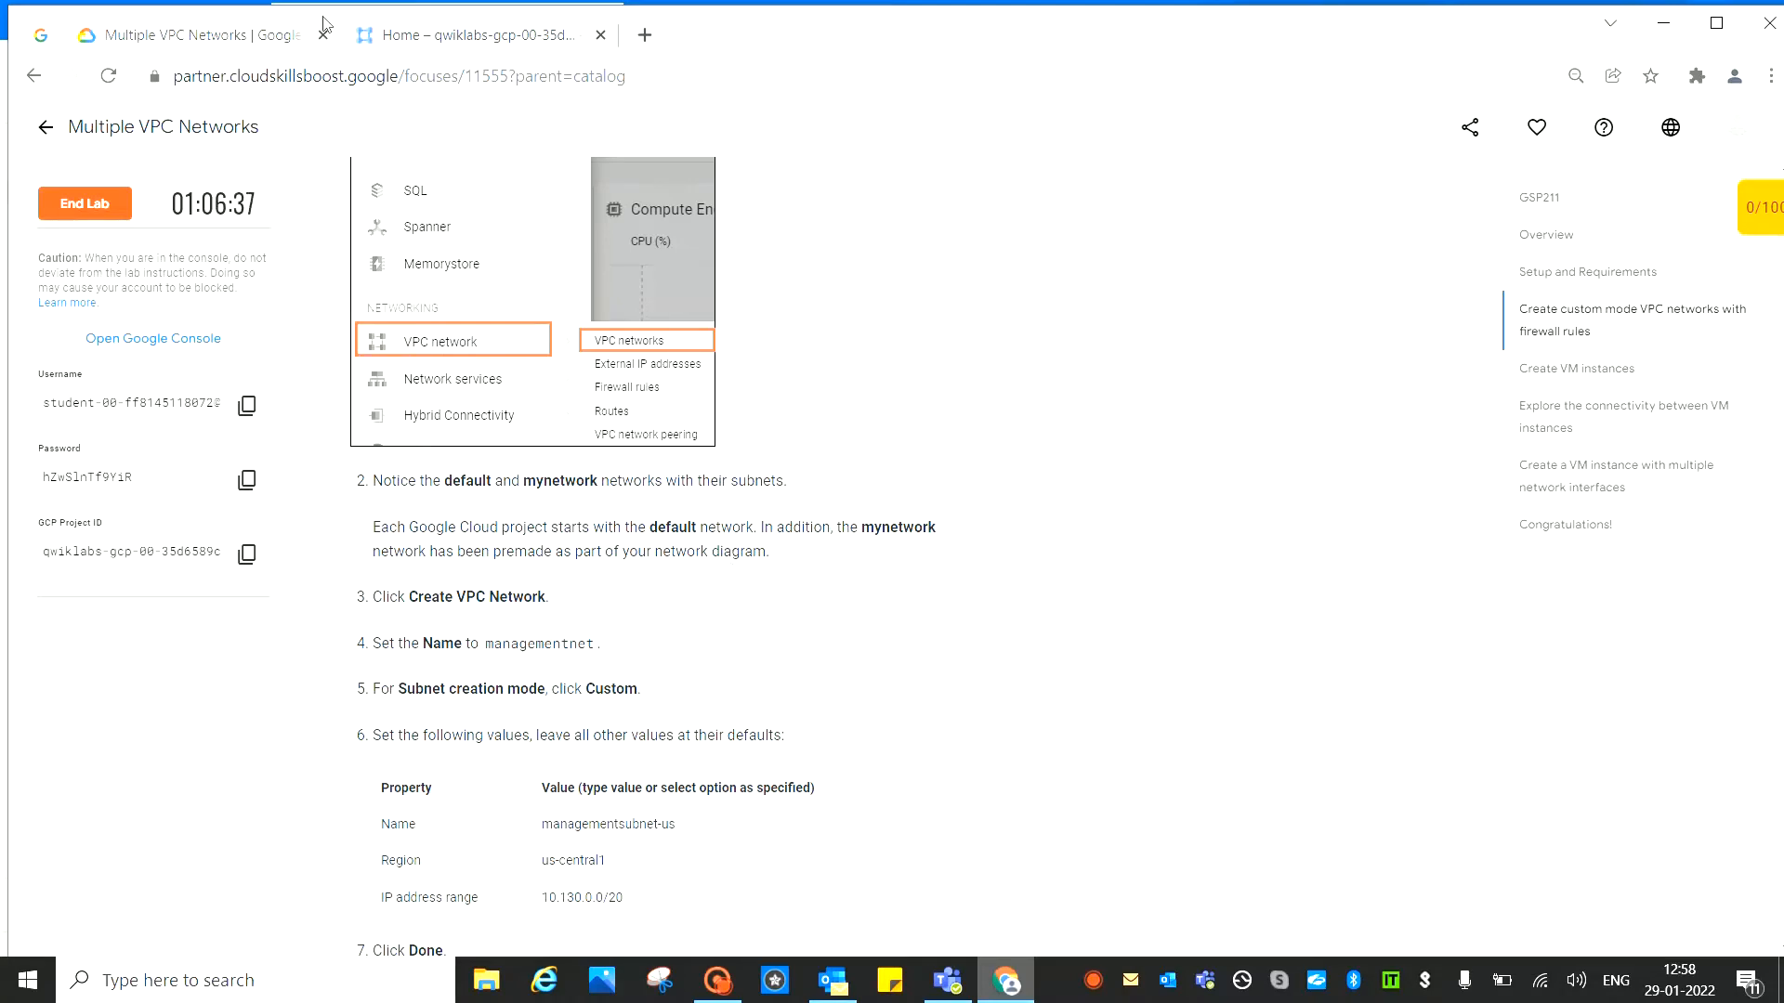
{"action": "left_click", "coordinate": [460, 34]}
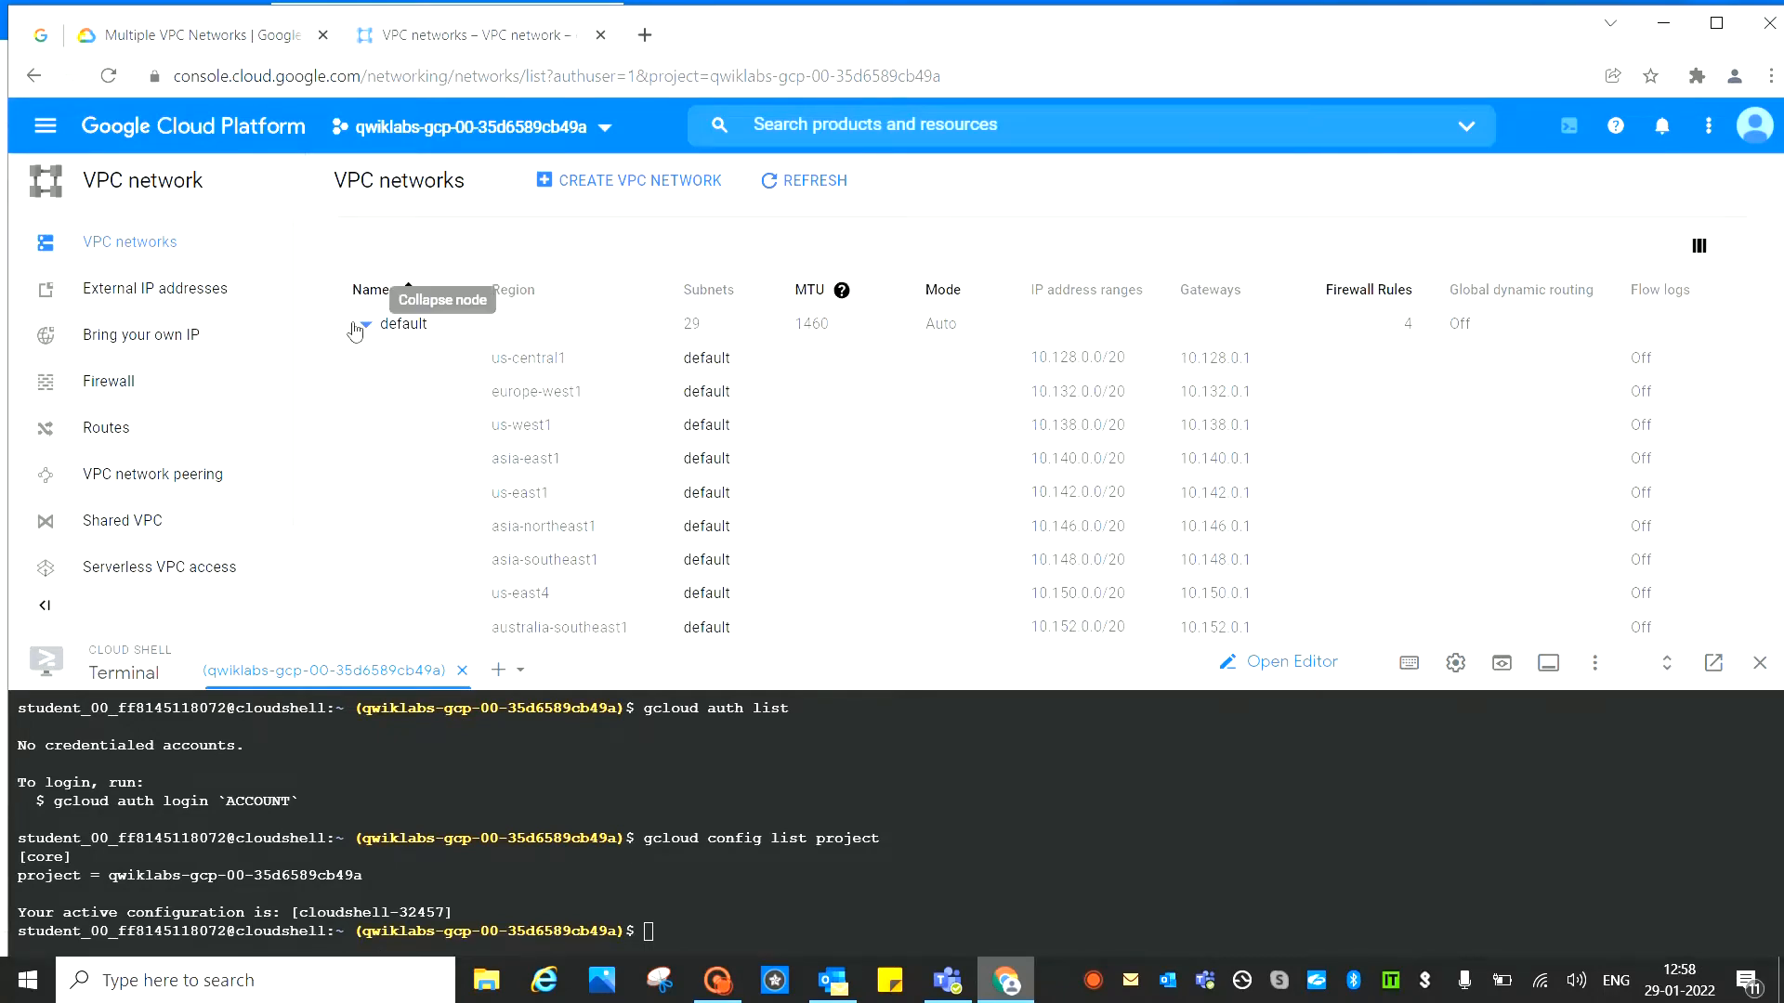
{"action": "left_click", "coordinate": [366, 326]}
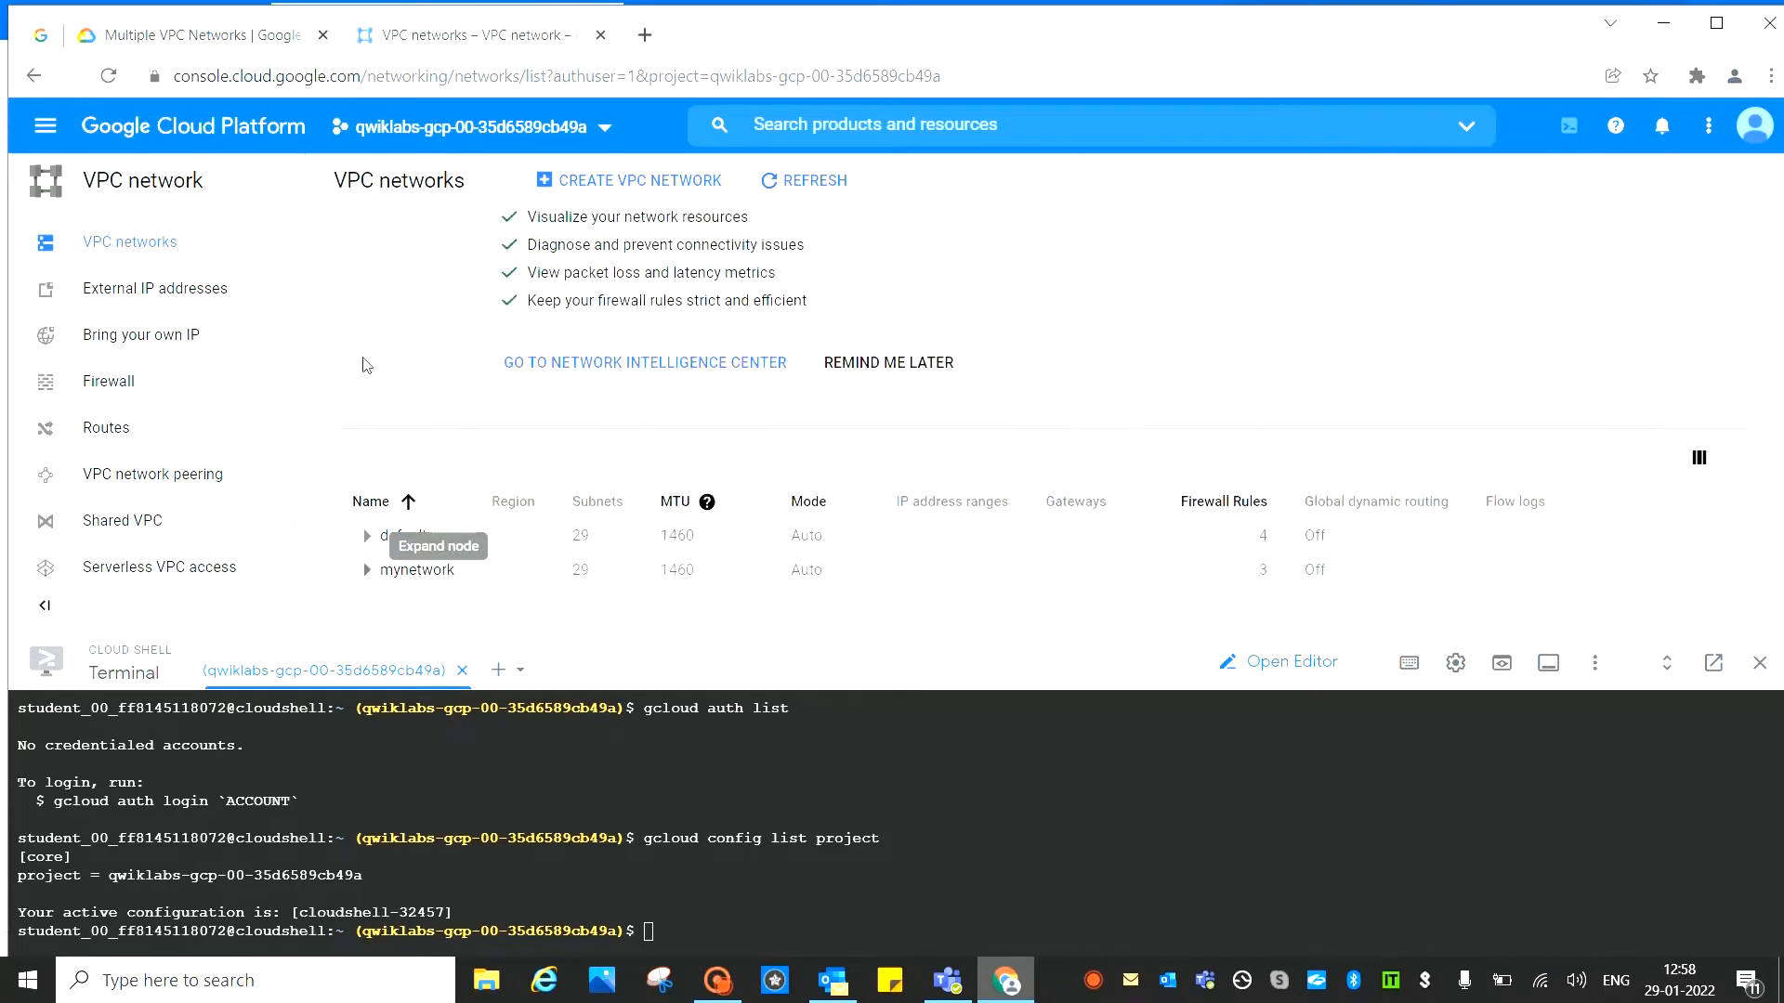
Copy managementnet from the lab instructions, start creating a VPC network and enter managementnet as its name
{"action": "left_click", "coordinate": [210, 38]}
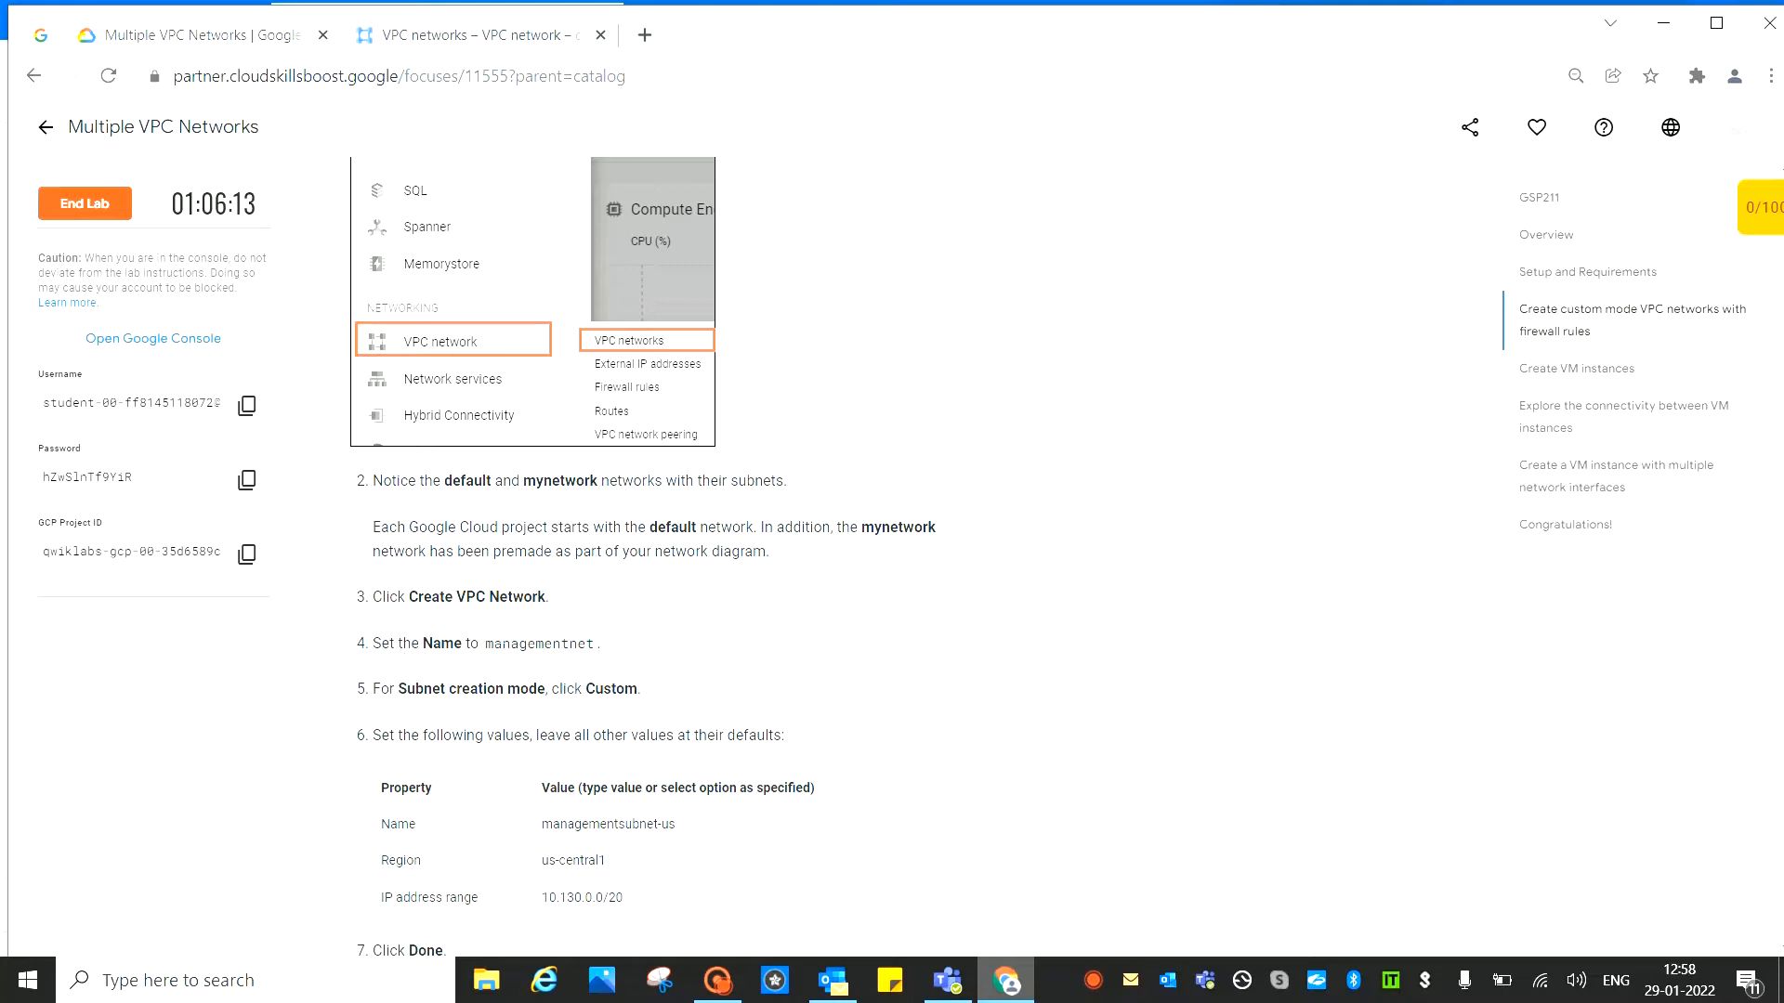
{"action": "right_click", "coordinate": [556, 652]}
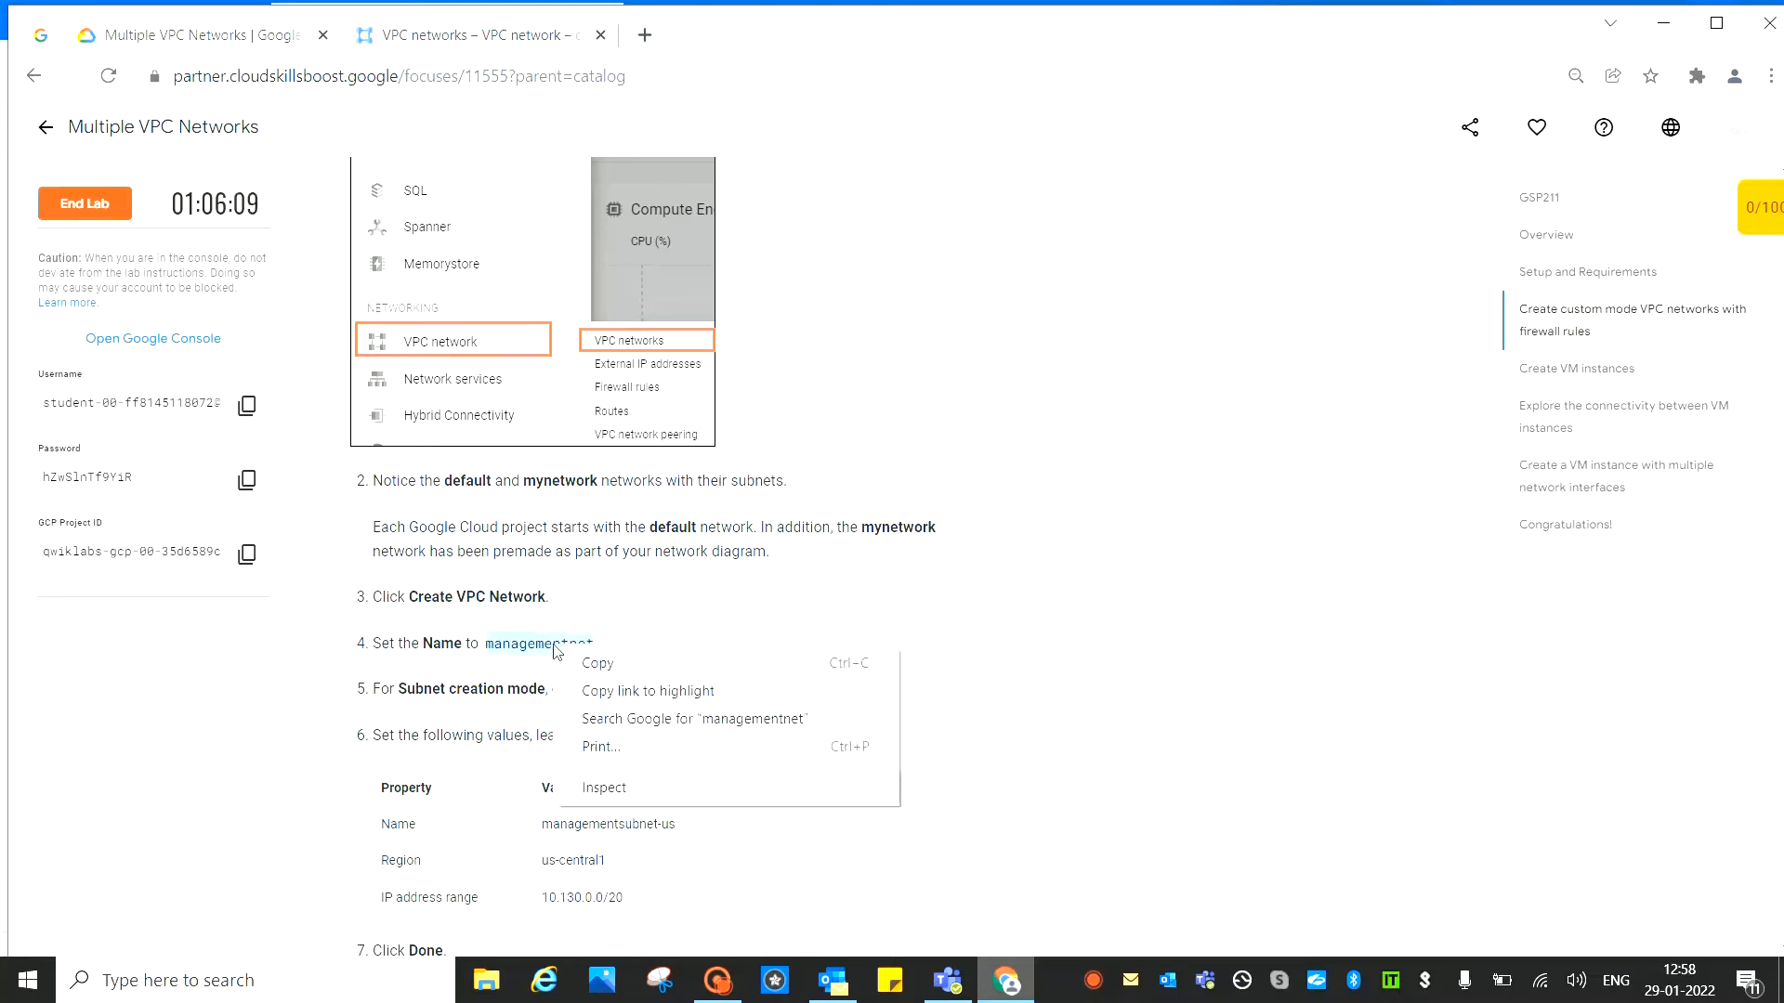
{"action": "left_click", "coordinate": [611, 672]}
{"action": "left_click", "coordinate": [423, 39]}
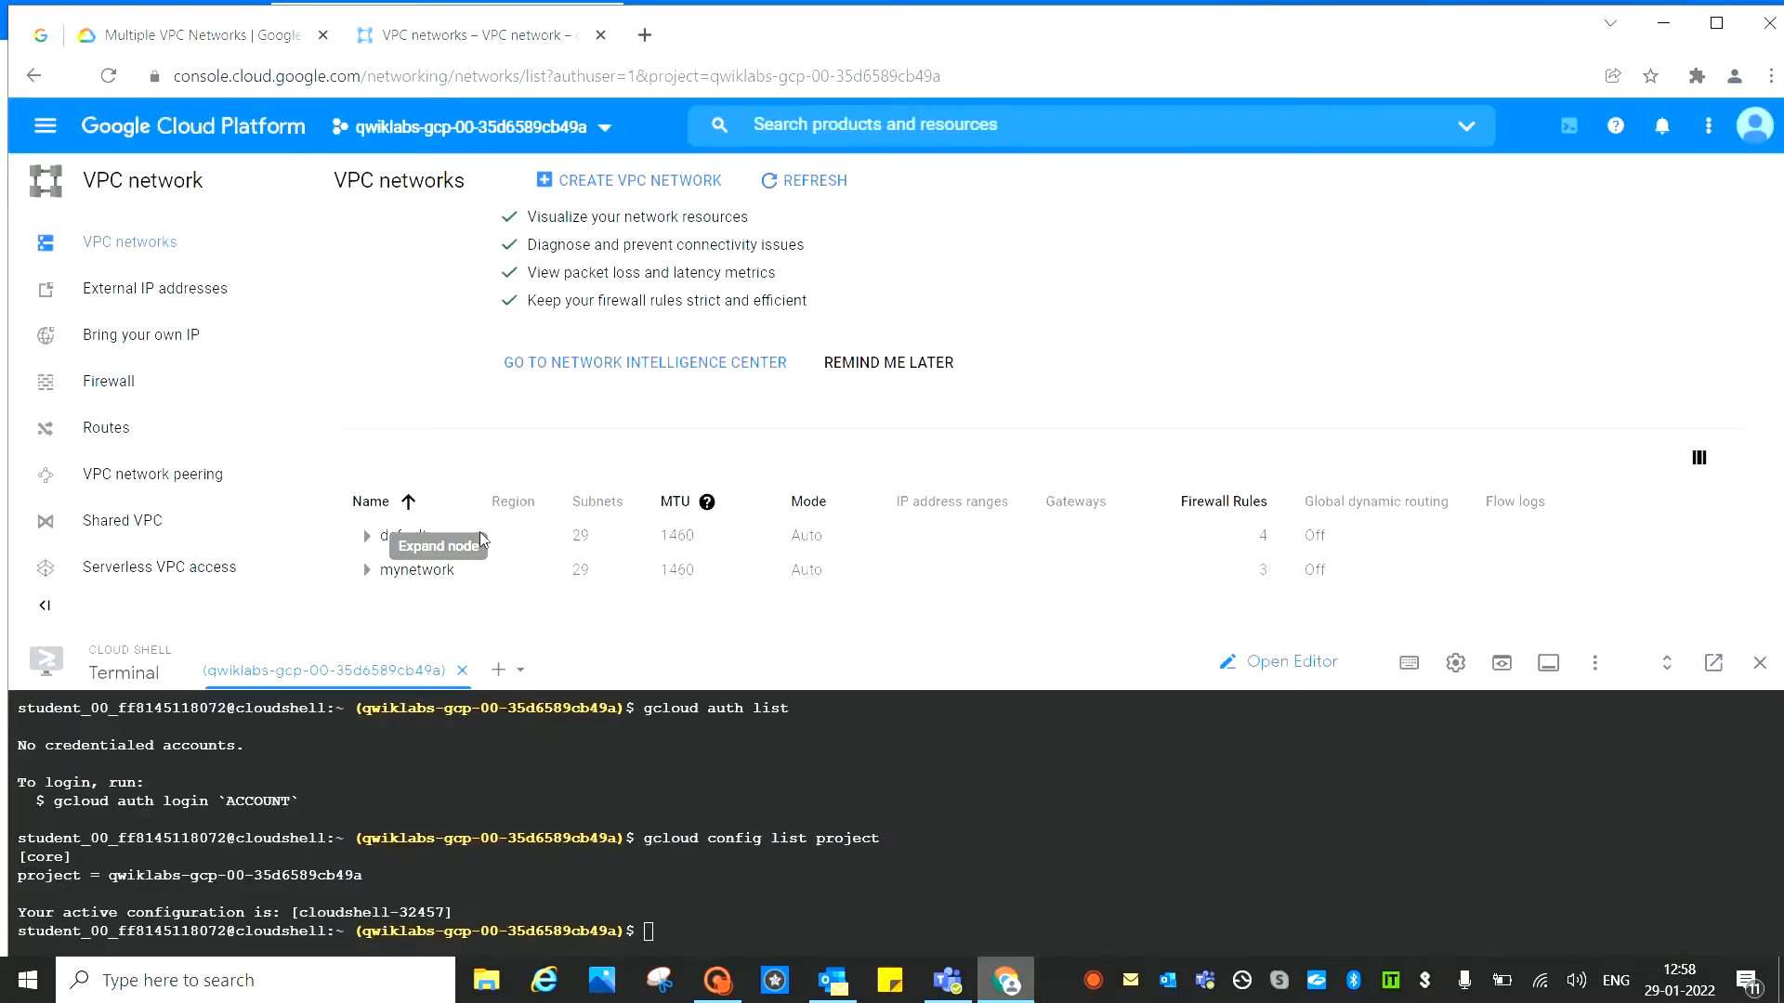
{"action": "left_click", "coordinate": [615, 189]}
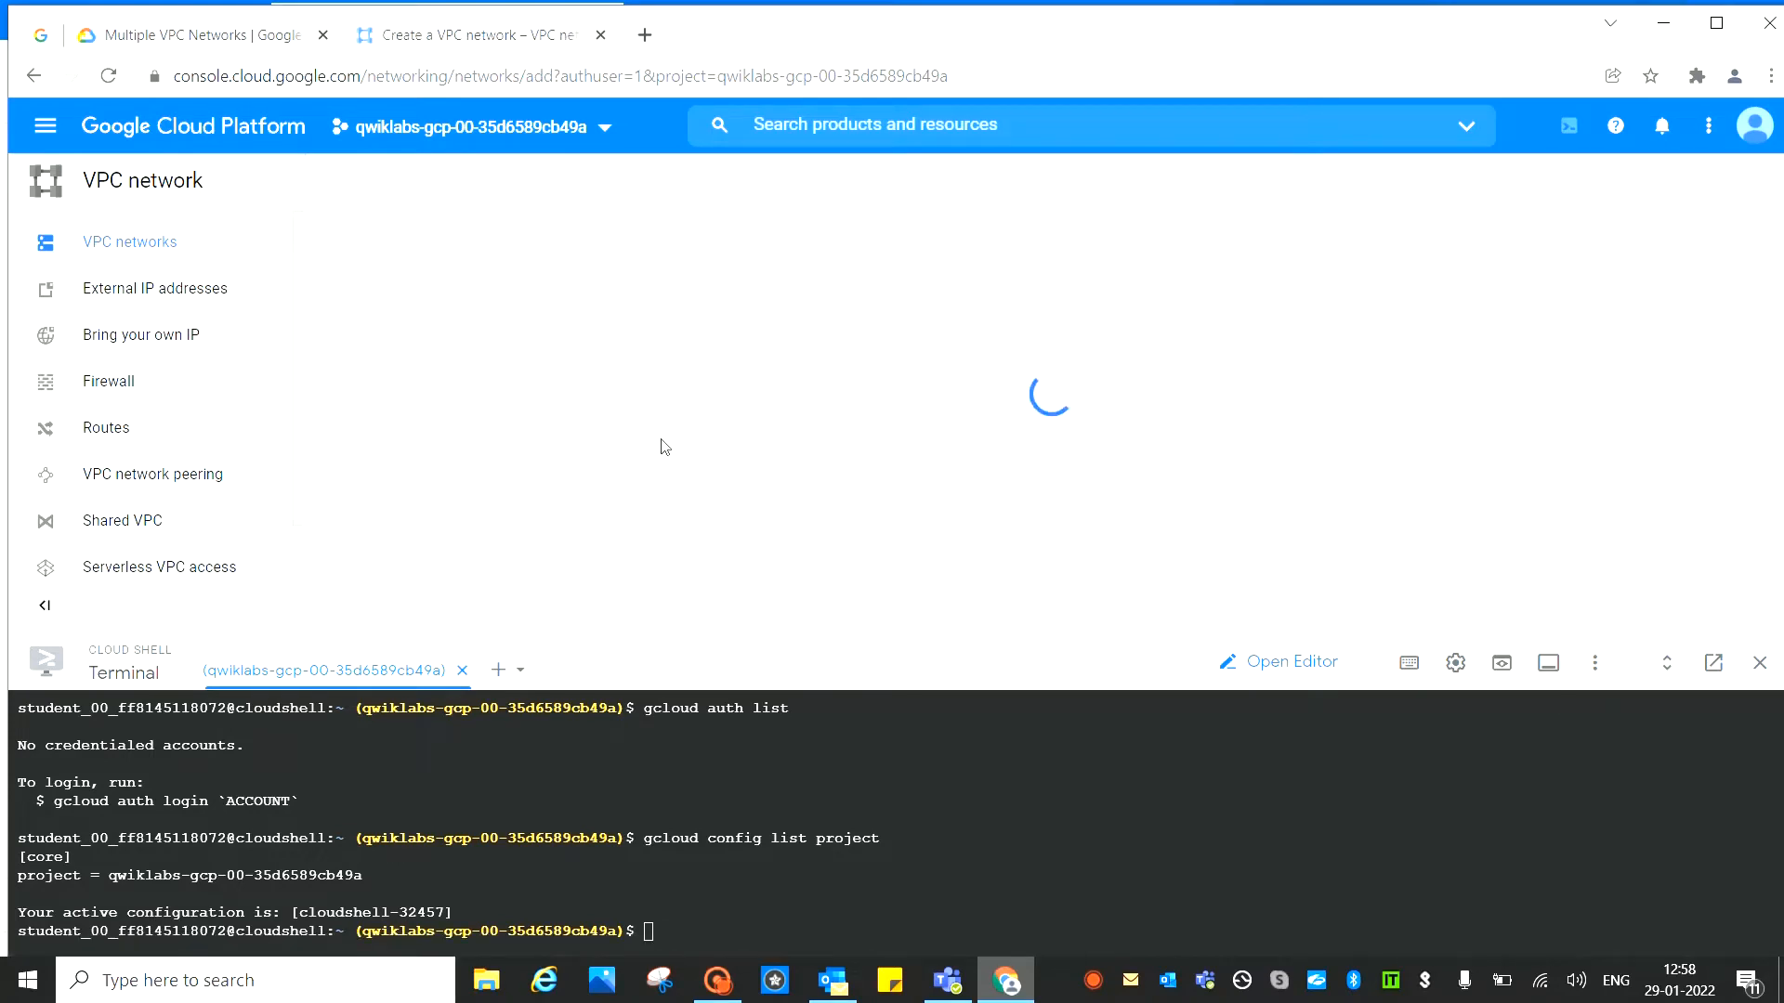
{"action": "left_click", "coordinate": [350, 273]}
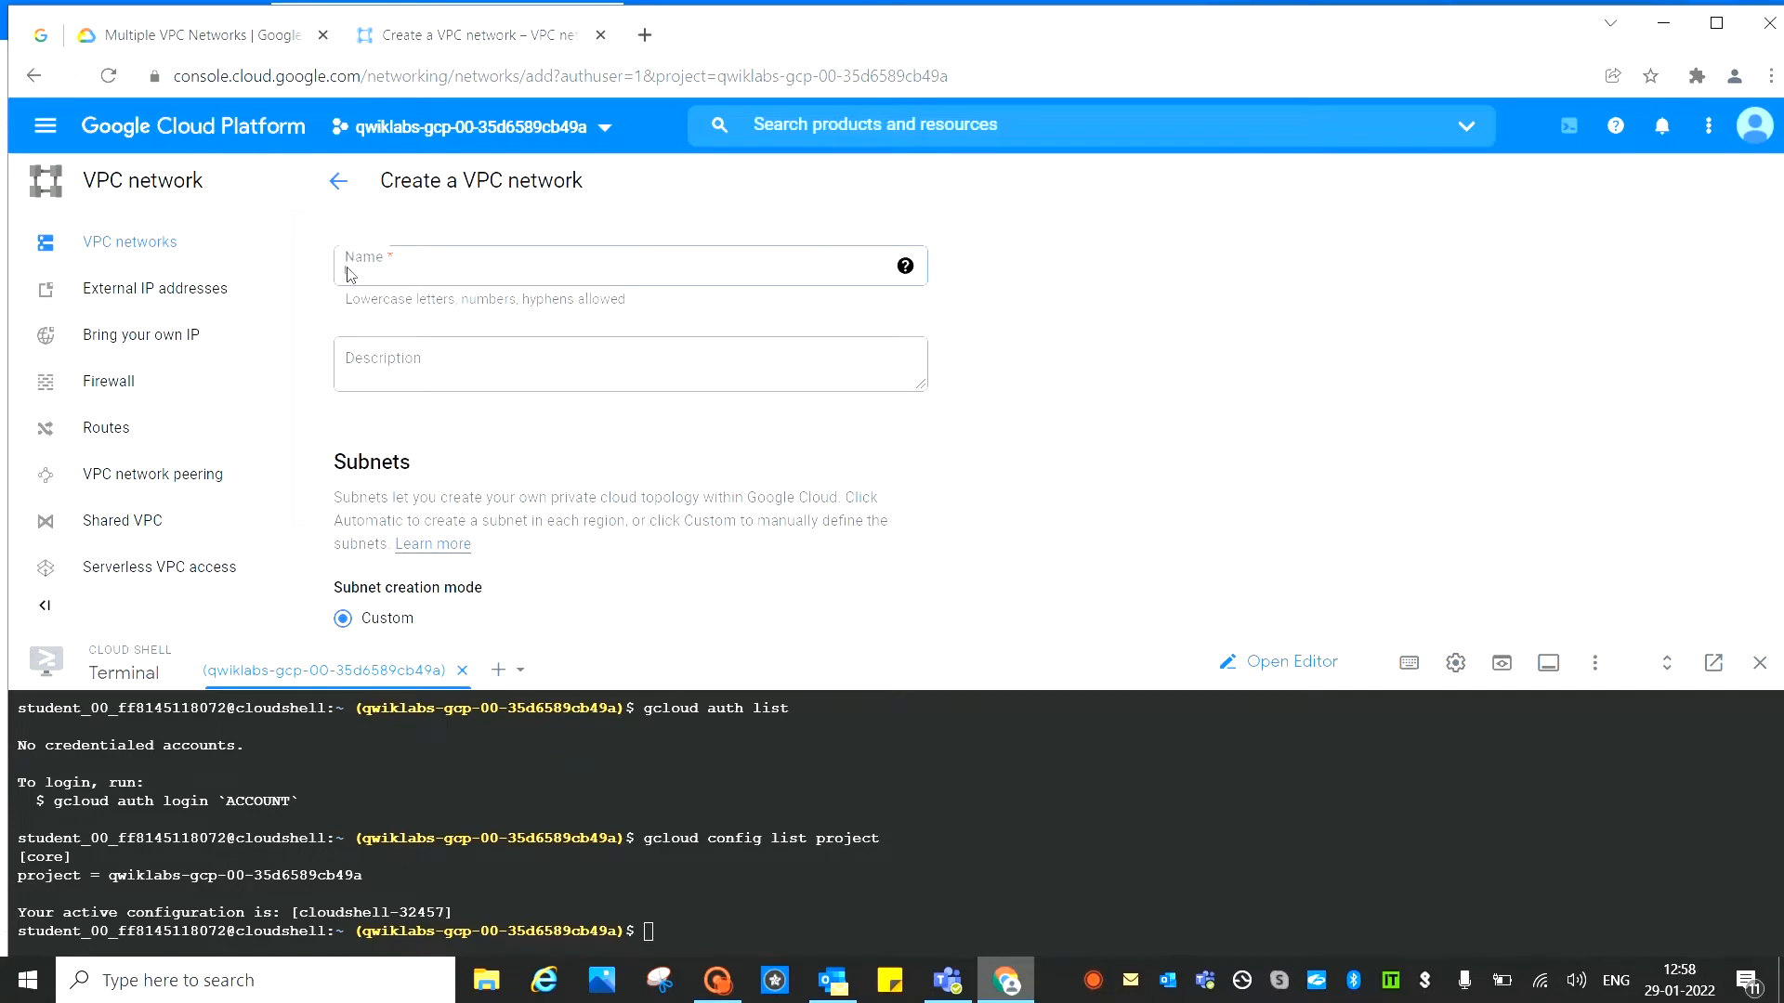
{"action": "left_click", "coordinate": [346, 265]}
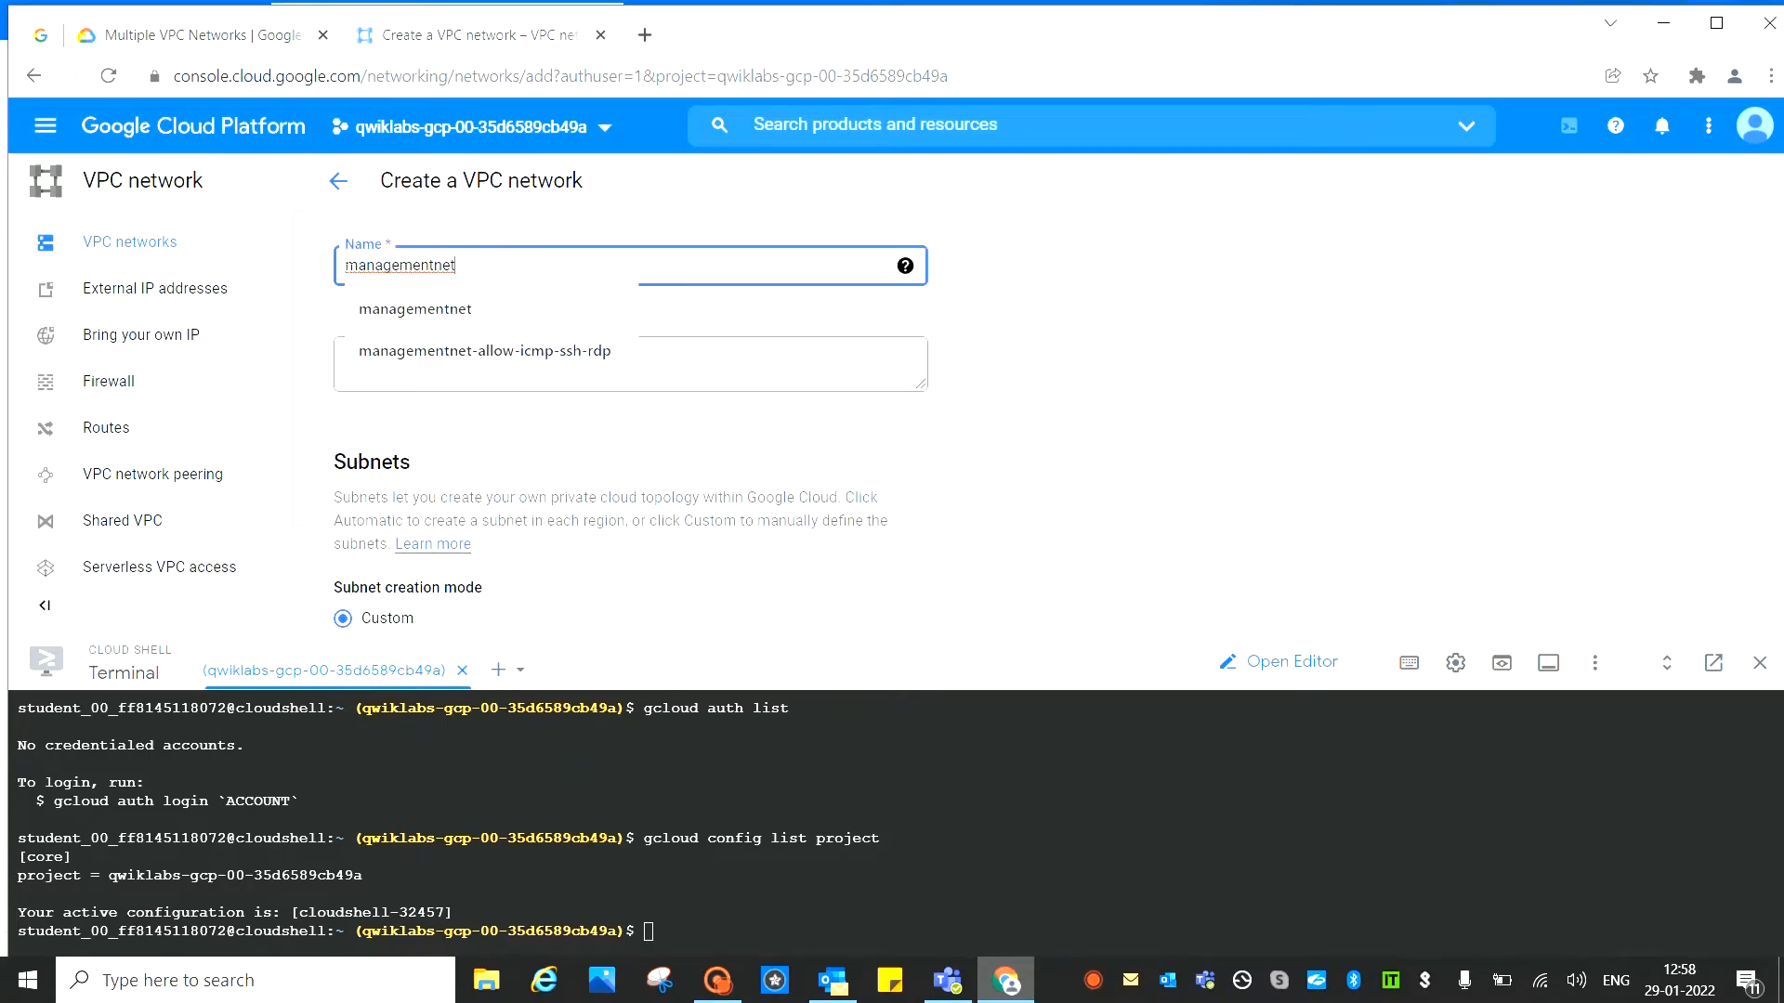
{"action": "left_click", "coordinate": [430, 310]}
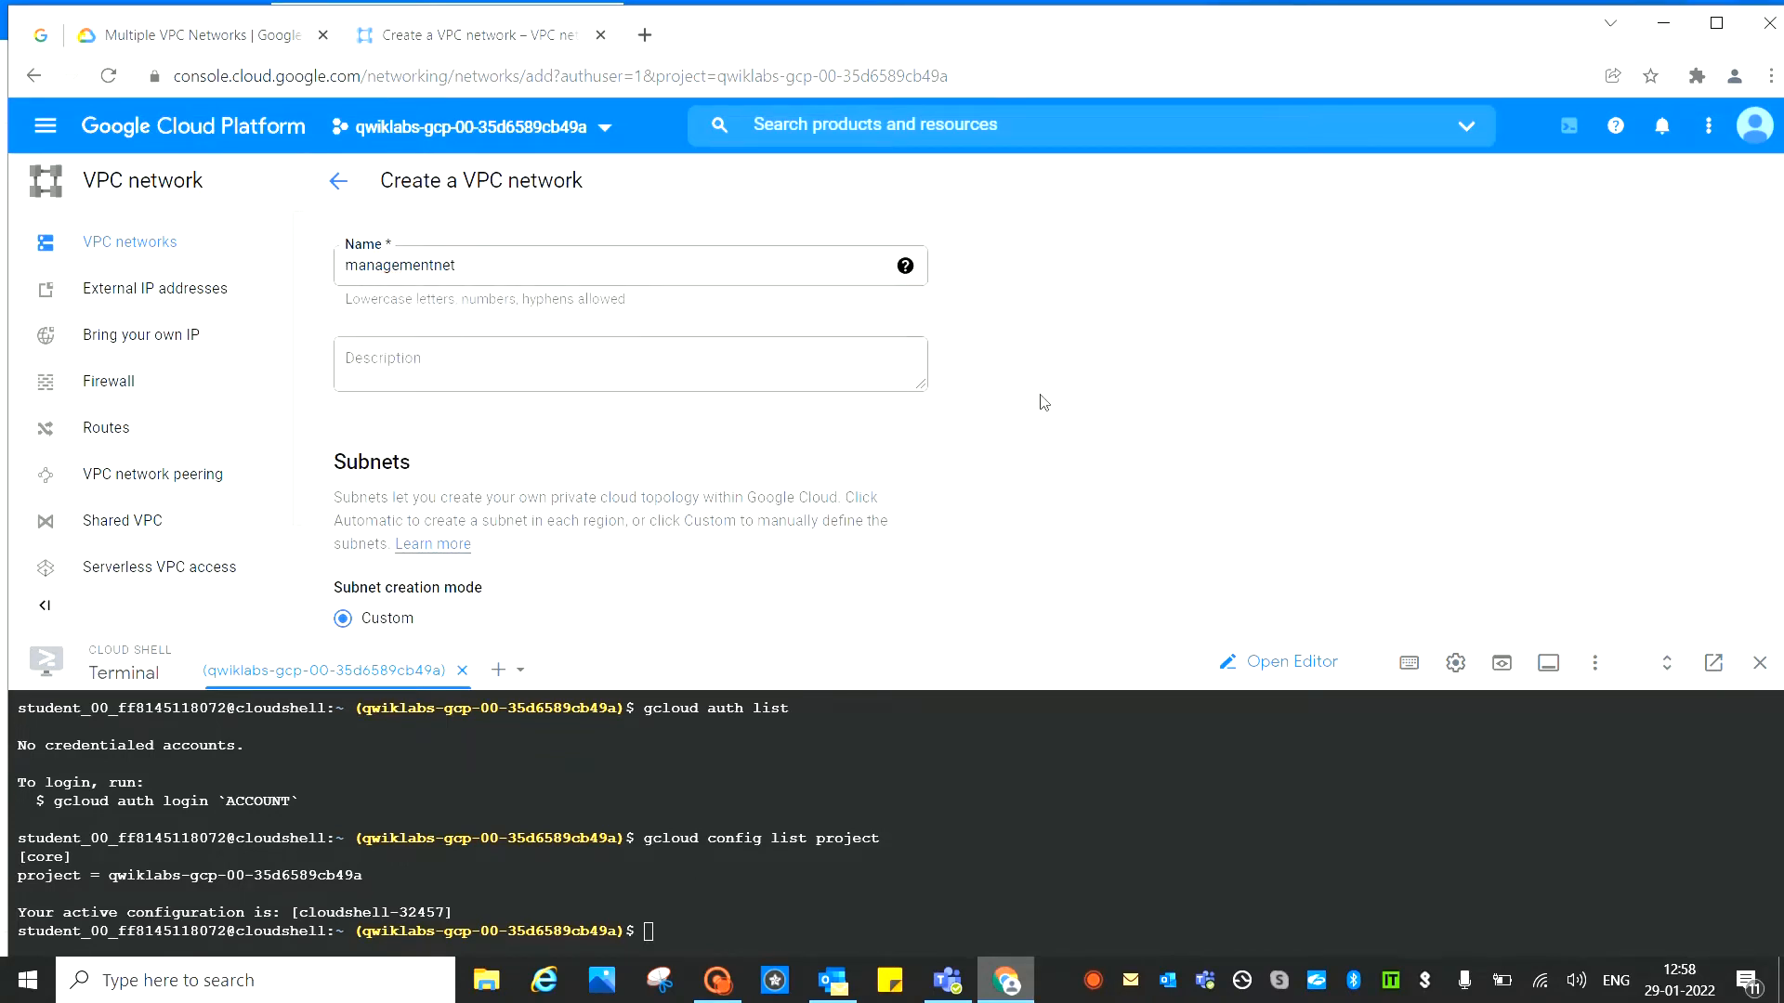
Check the subnet creation mode required by the lab against the mode selected in the new network's form
{"action": "left_click", "coordinate": [197, 34]}
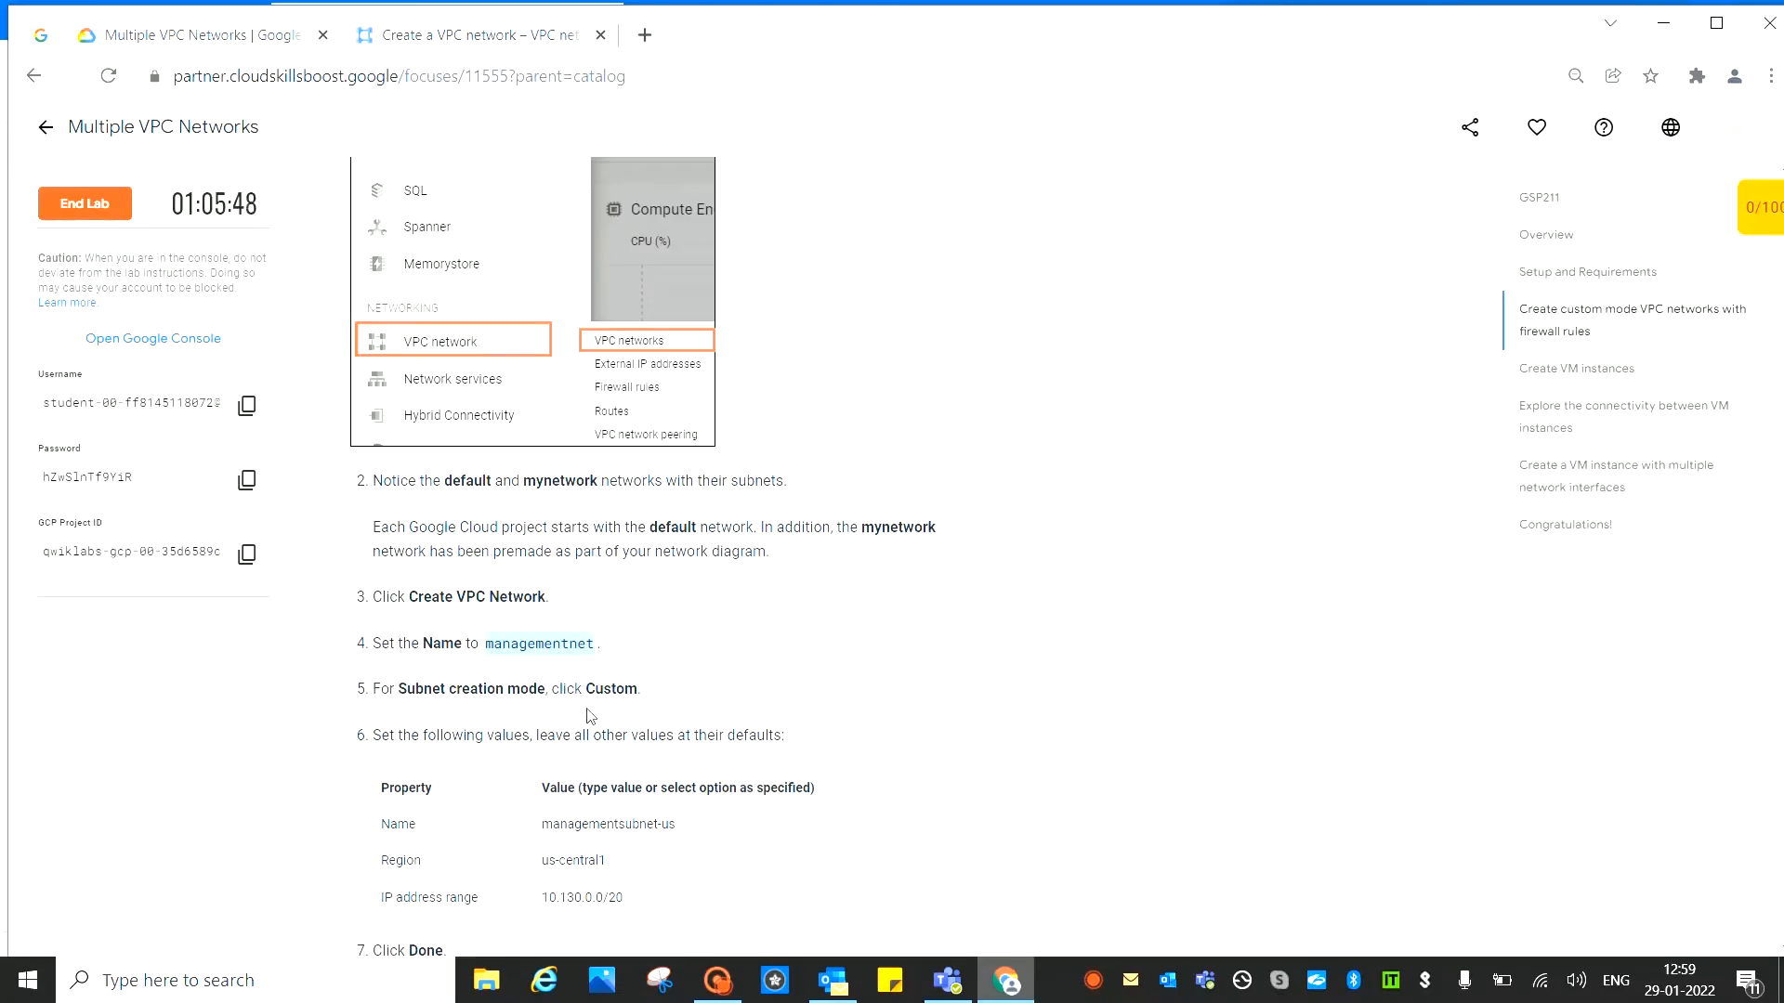
{"action": "left_click", "coordinate": [520, 37]}
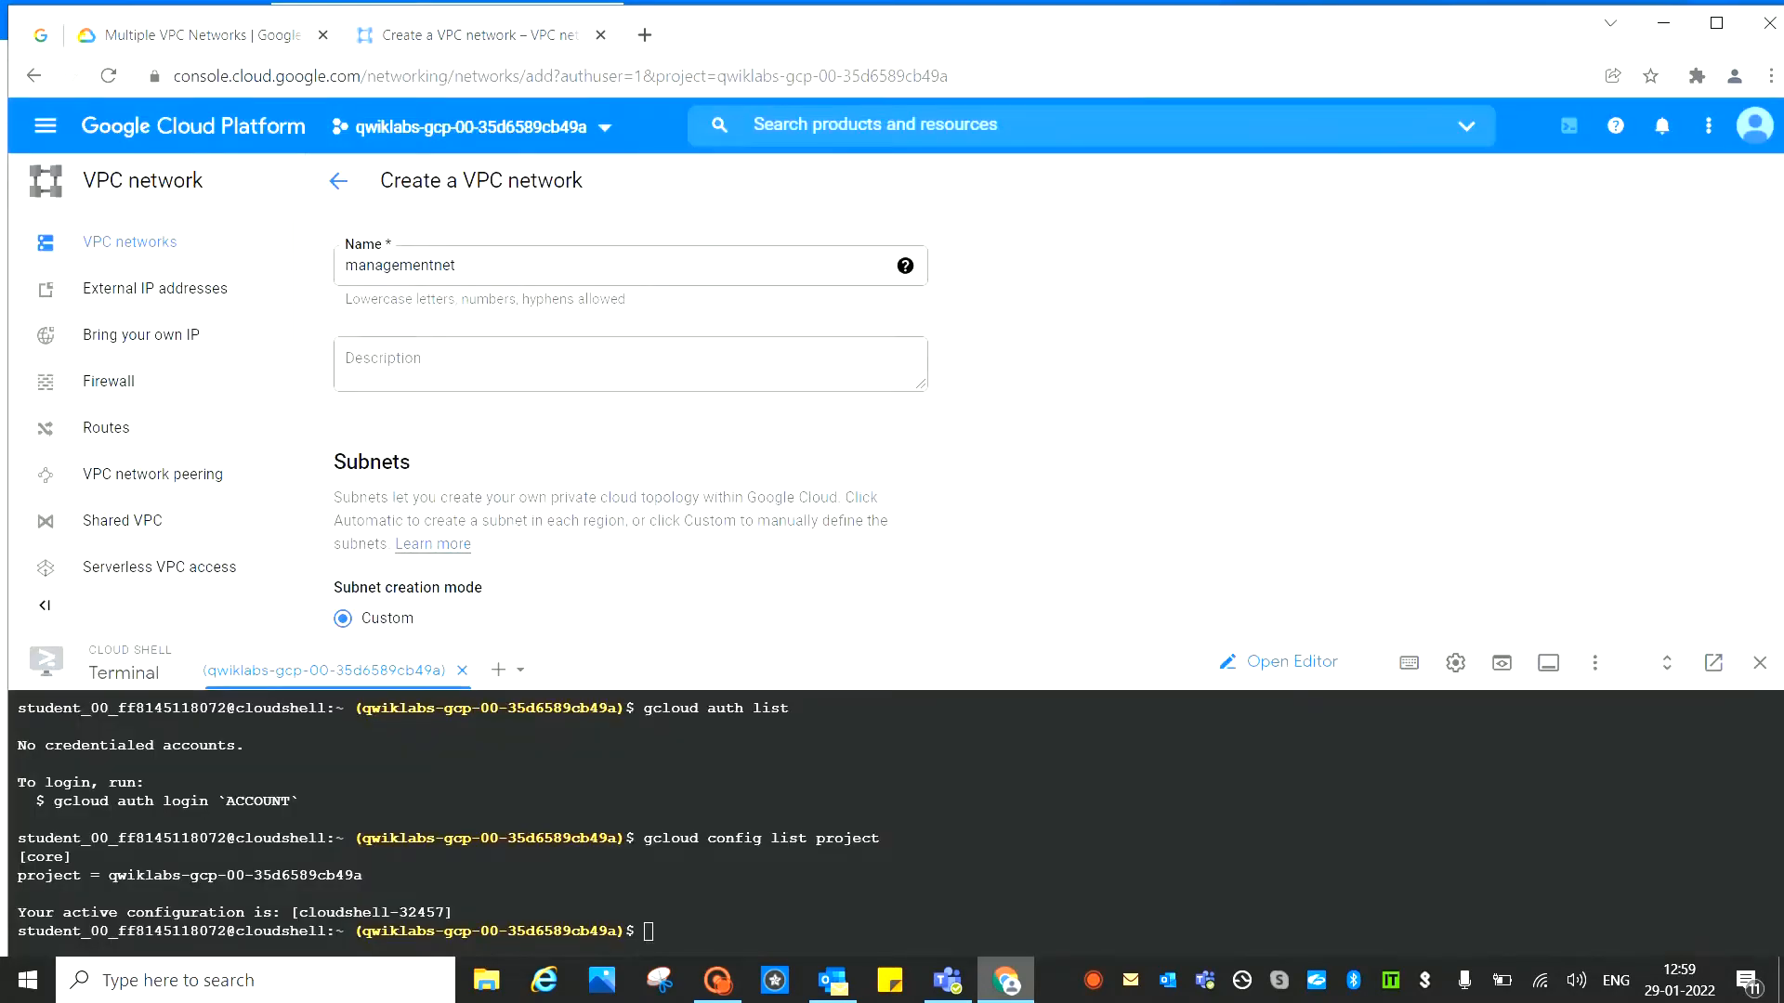
{"action": "scroll", "coordinate": [641, 561], "scroll_direction": "down", "scroll_amount": 3}
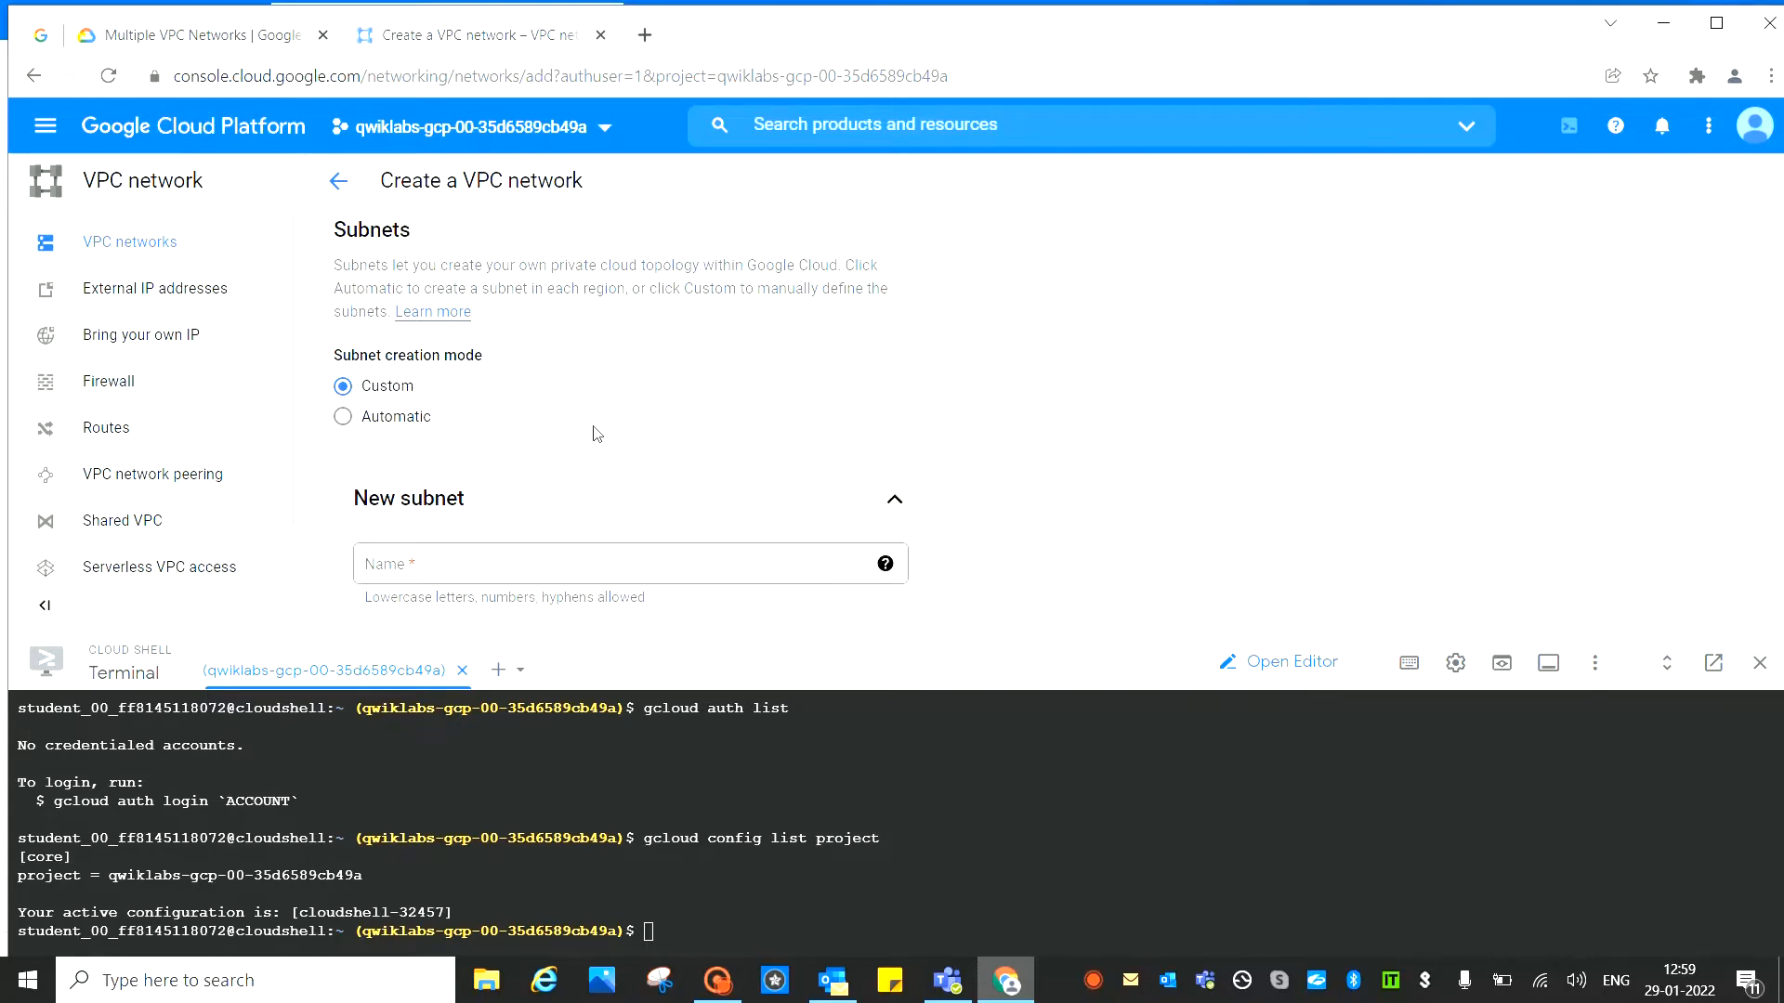
Copy managementsubnet-us from the lab's property table and paste it as the new subnet's name
{"action": "left_click", "coordinate": [174, 38]}
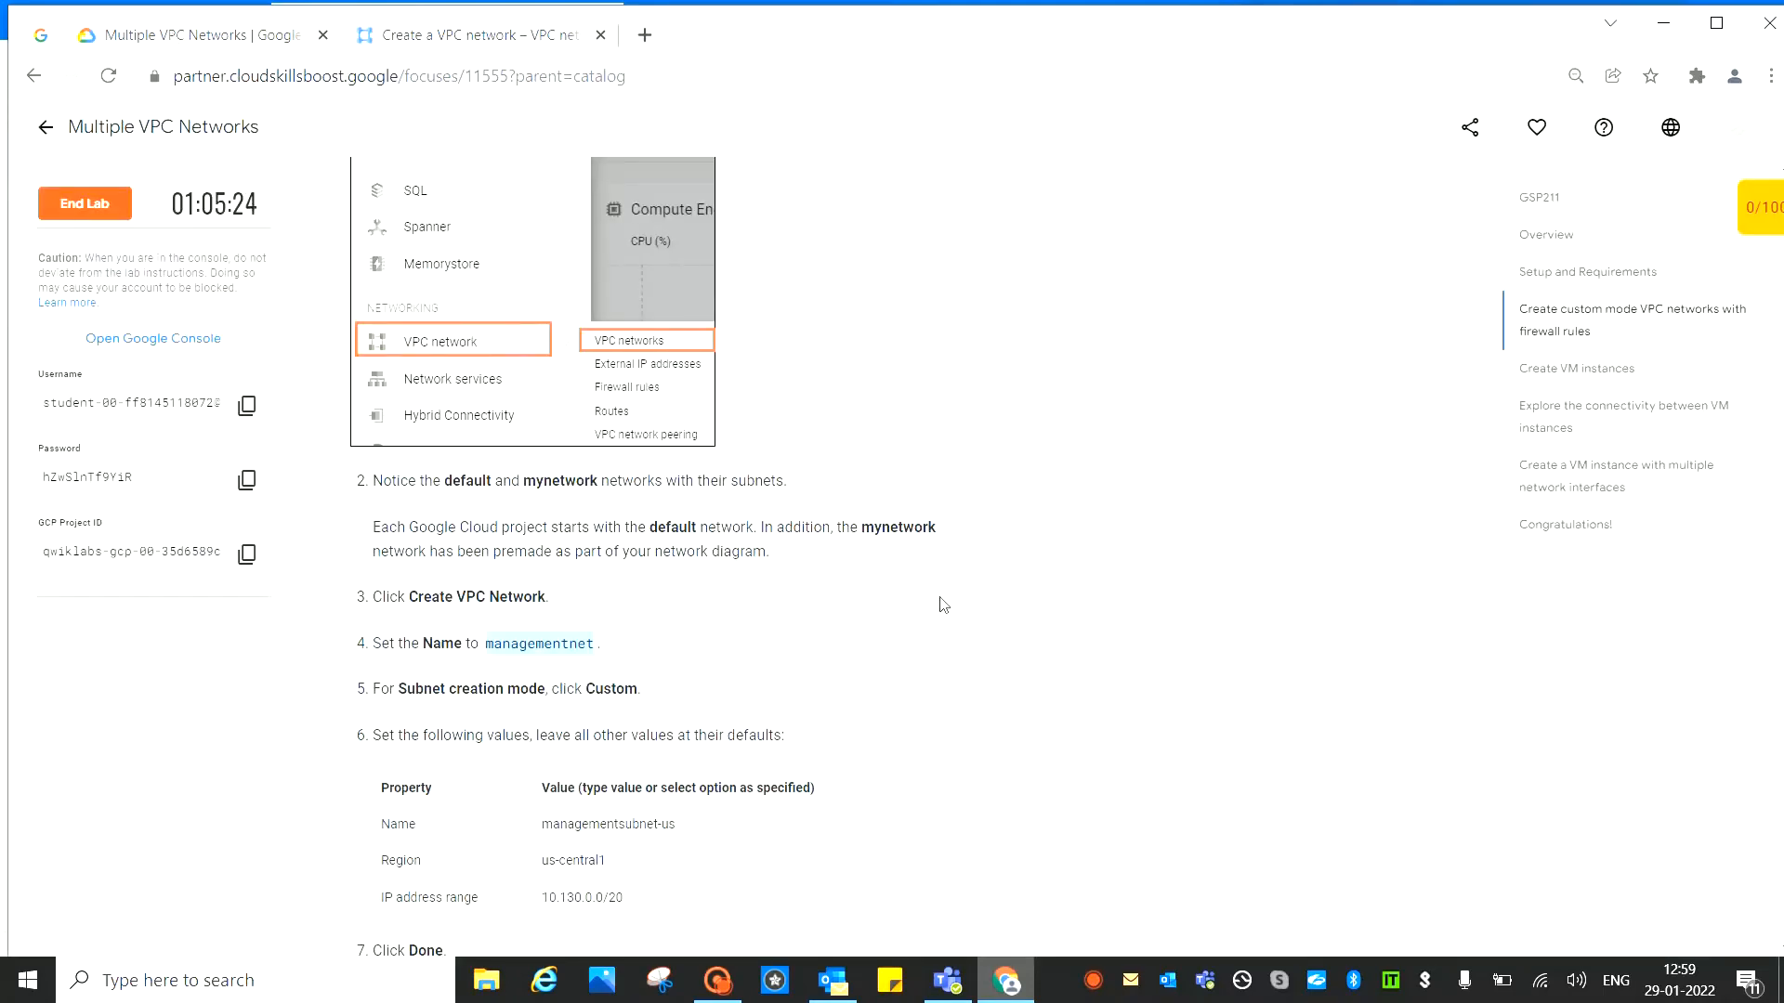
{"action": "scroll", "coordinate": [943, 605], "scroll_direction": "down", "scroll_amount": 3}
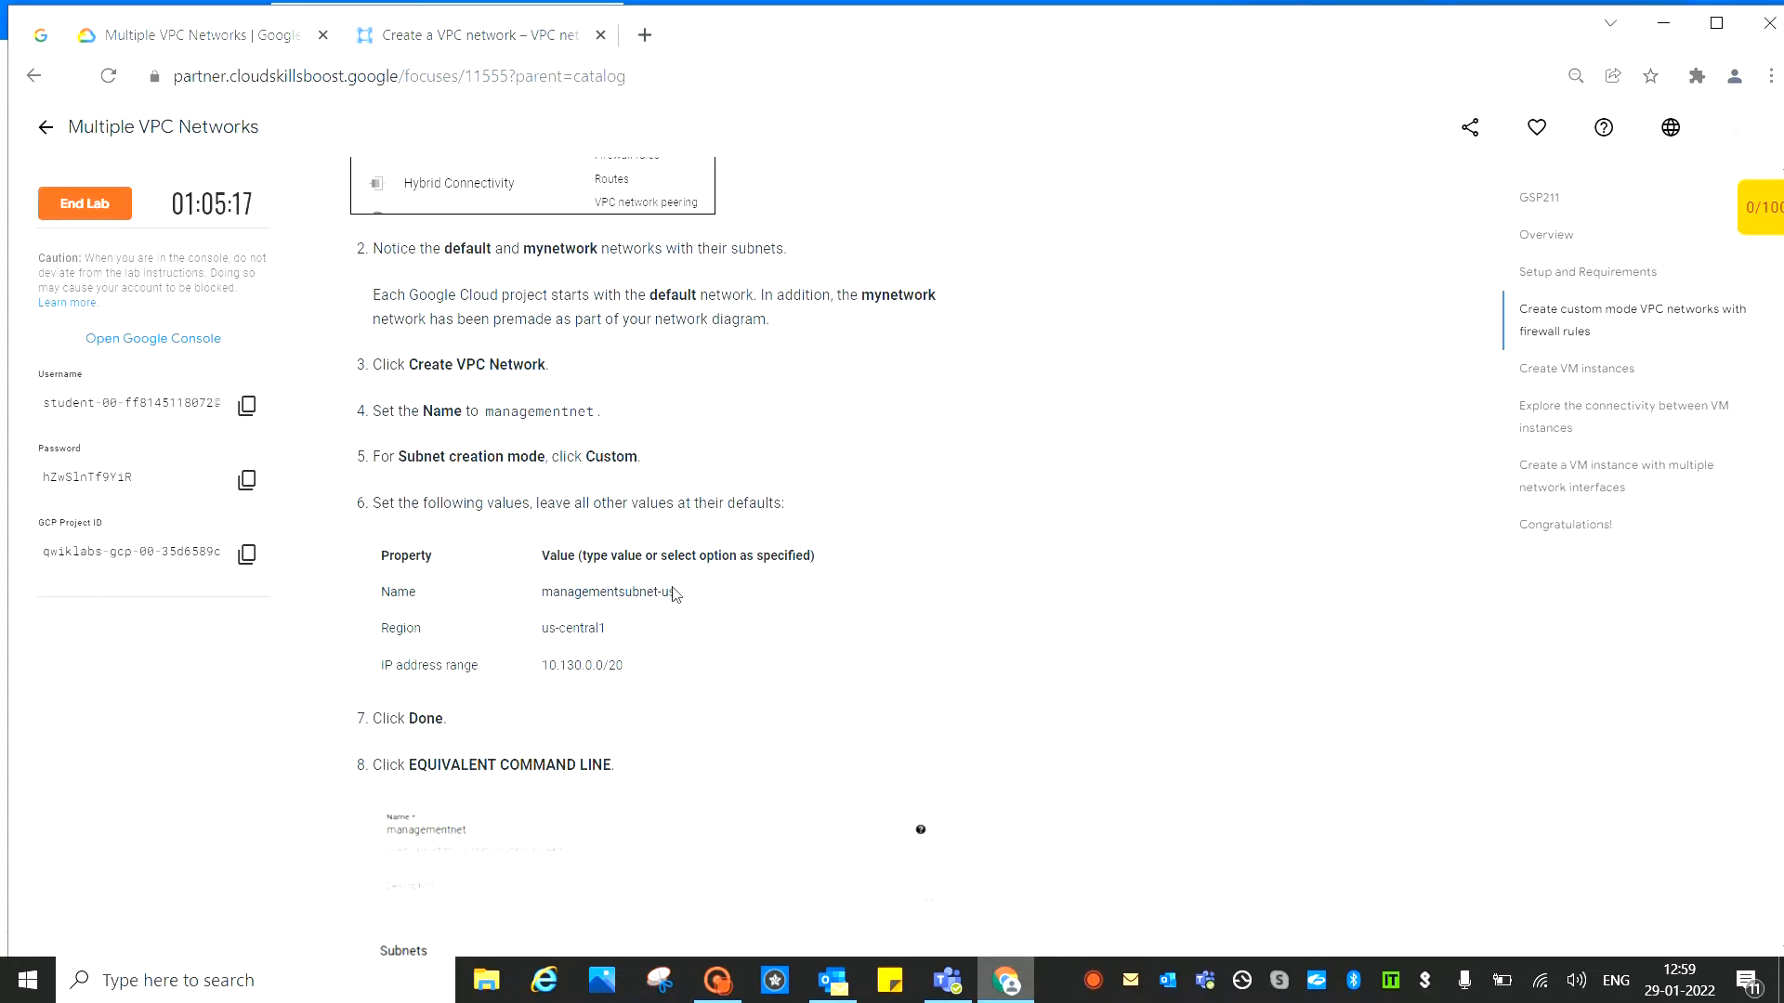
{"action": "right_click", "coordinate": [601, 592]}
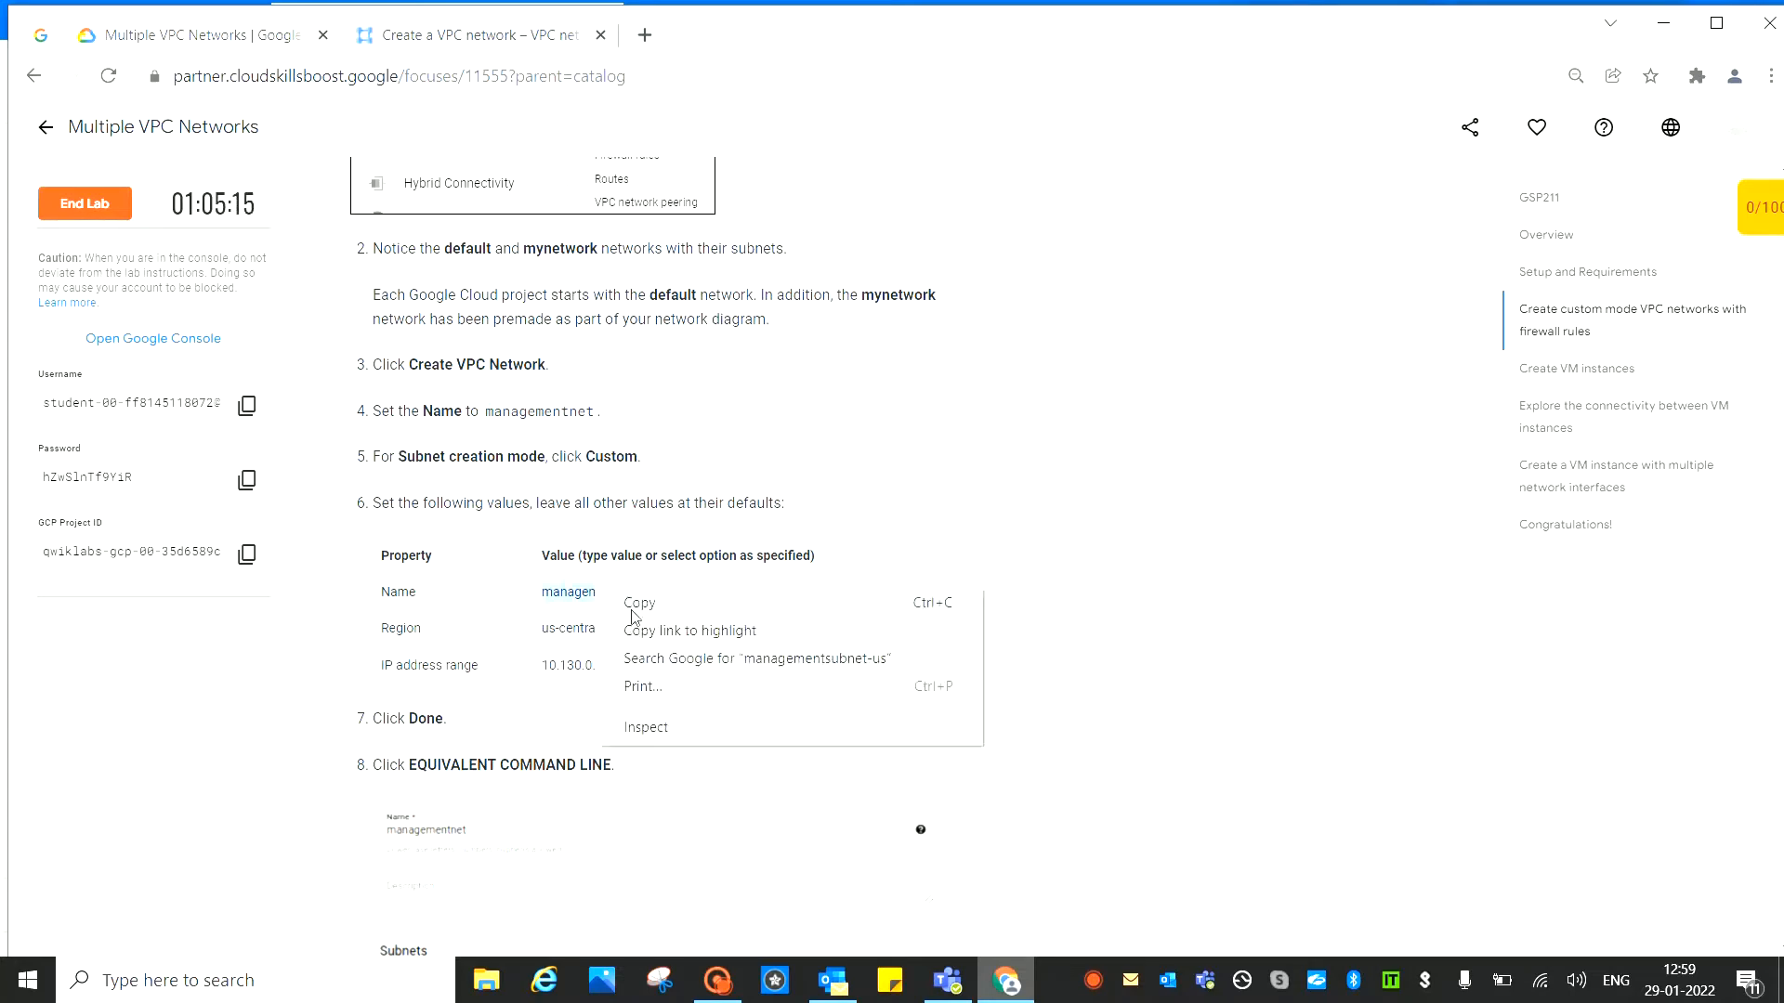
{"action": "left_click", "coordinate": [635, 614]}
{"action": "left_click", "coordinate": [451, 41]}
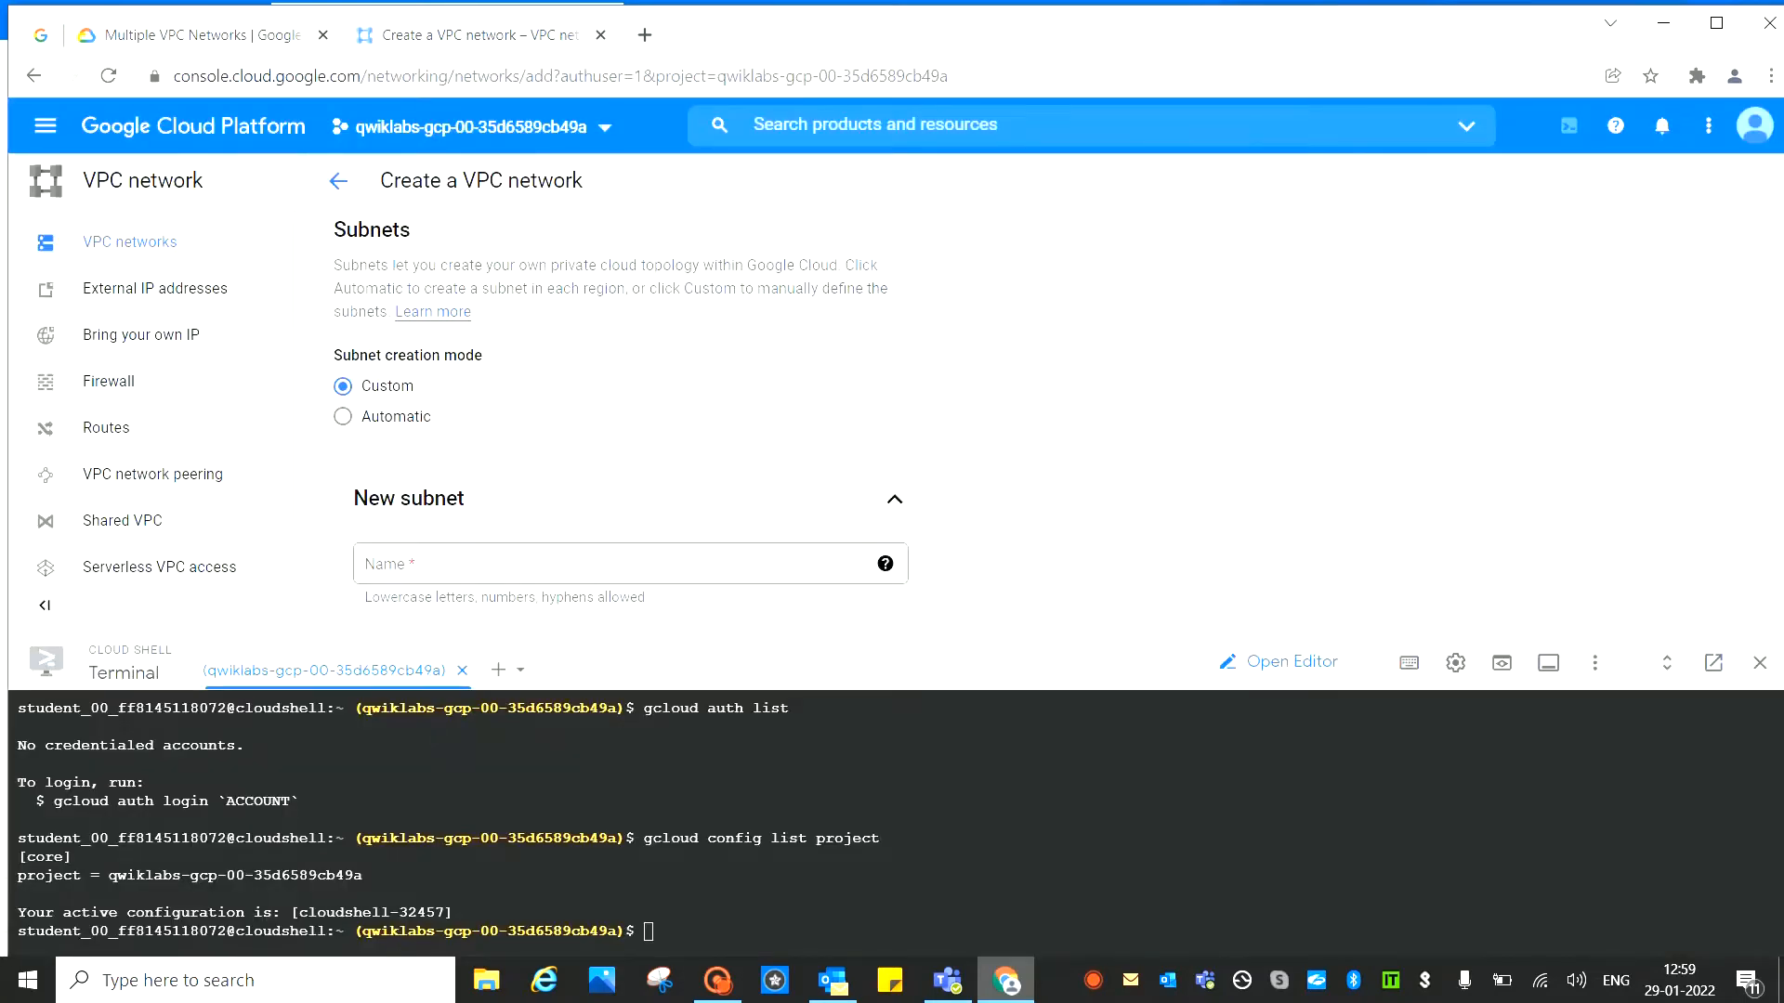
{"action": "left_click", "coordinate": [417, 581]}
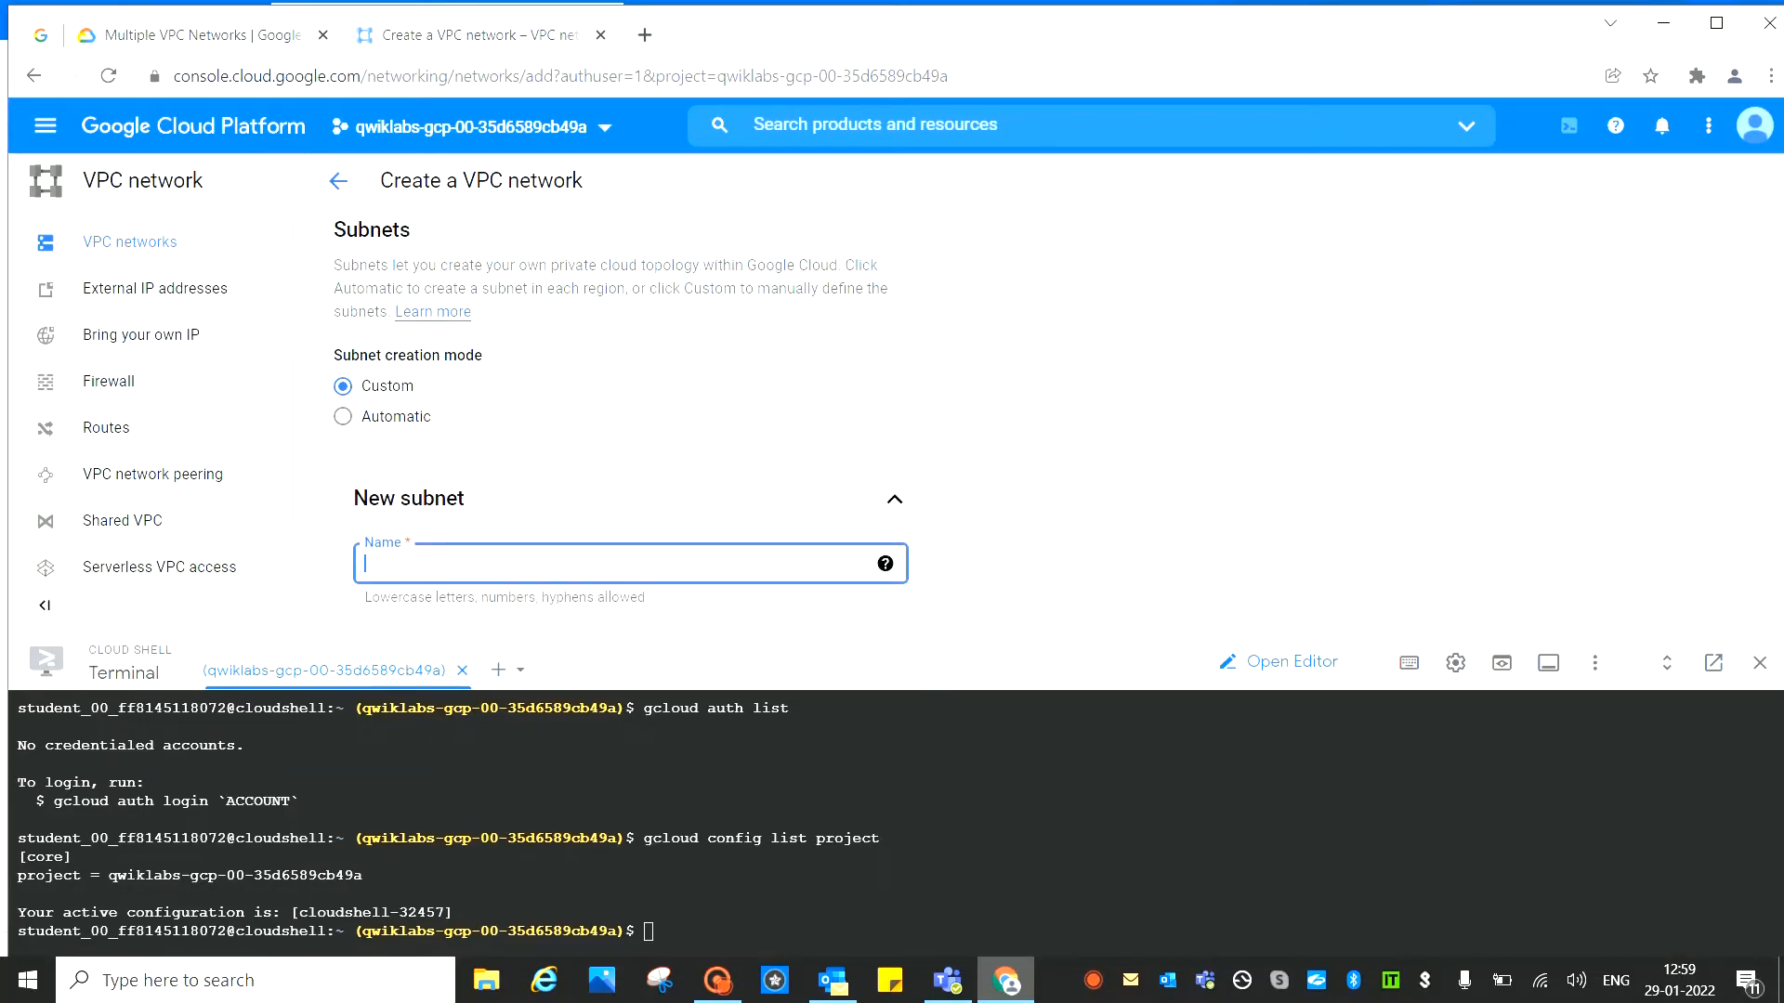
{"action": "key", "text": "ctrl+v"}
Remove the leading blank space from the new subnet's name so it reads managementsubnet-us
{"action": "left_click_drag", "start_coordinate": [1188, 436], "coordinate": [1118, 455]}
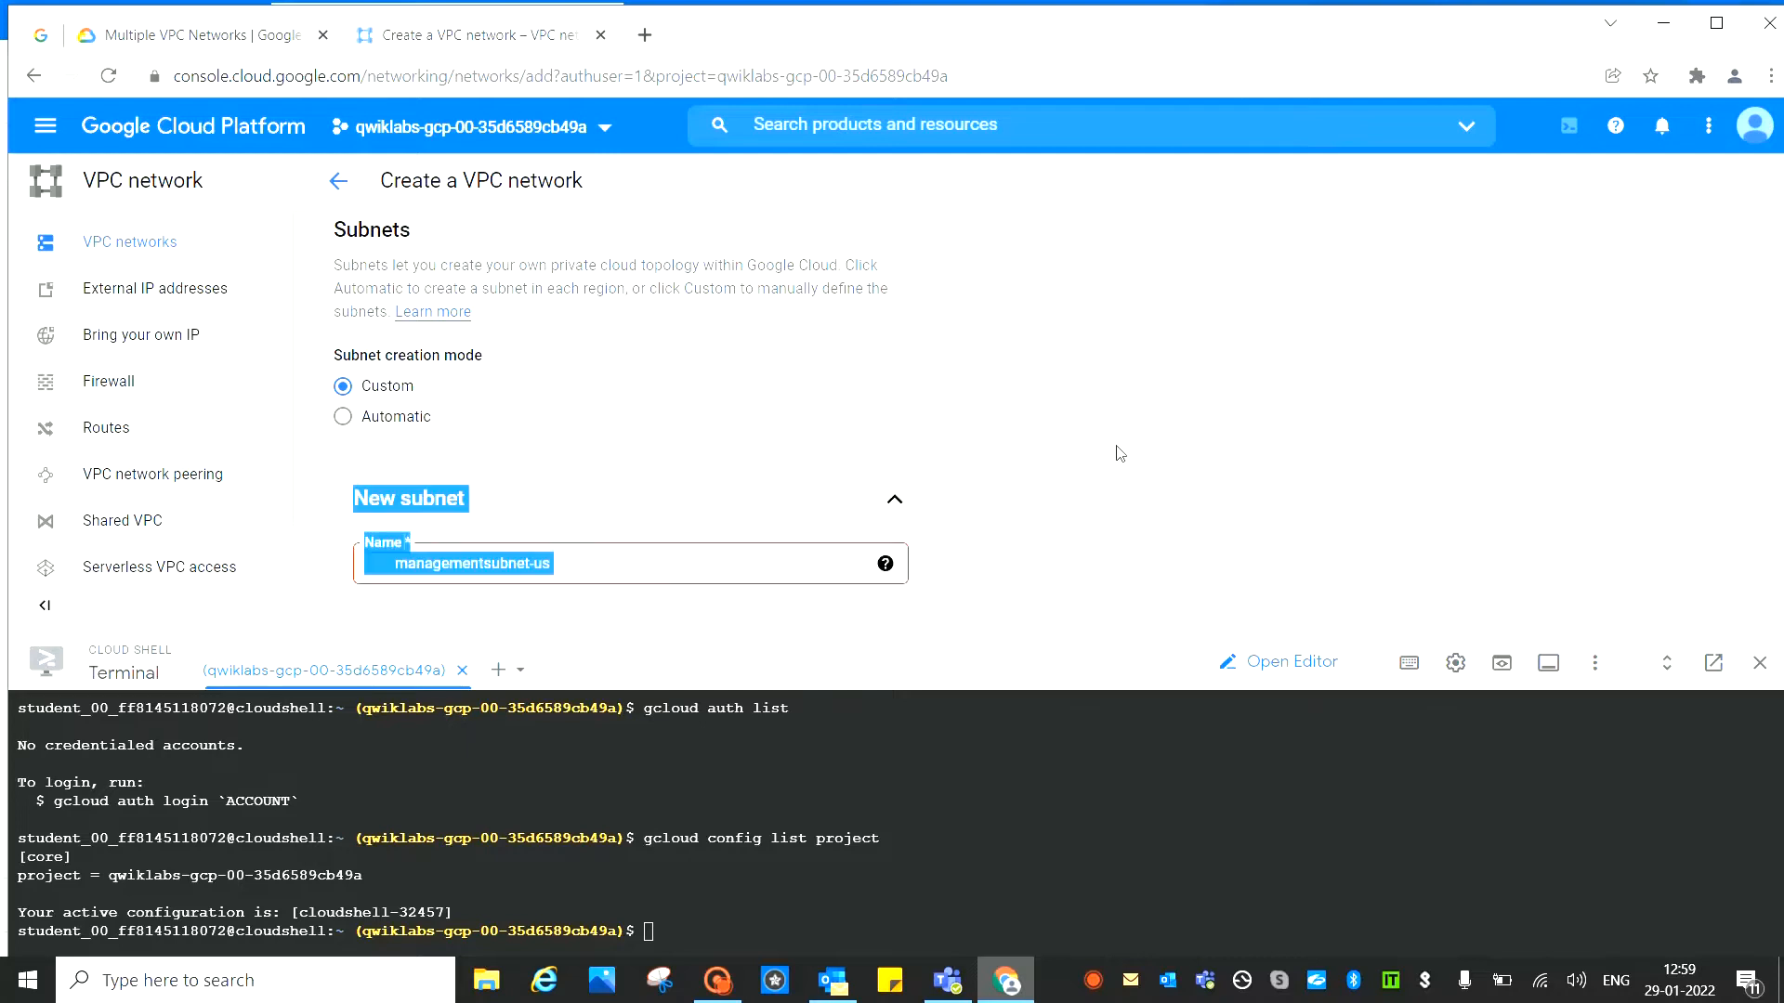
{"action": "scroll", "coordinate": [1119, 454], "scroll_direction": "down", "scroll_amount": 4}
{"action": "scroll", "coordinate": [1089, 420], "scroll_direction": "up", "scroll_amount": 3}
{"action": "left_click", "coordinate": [1090, 421]}
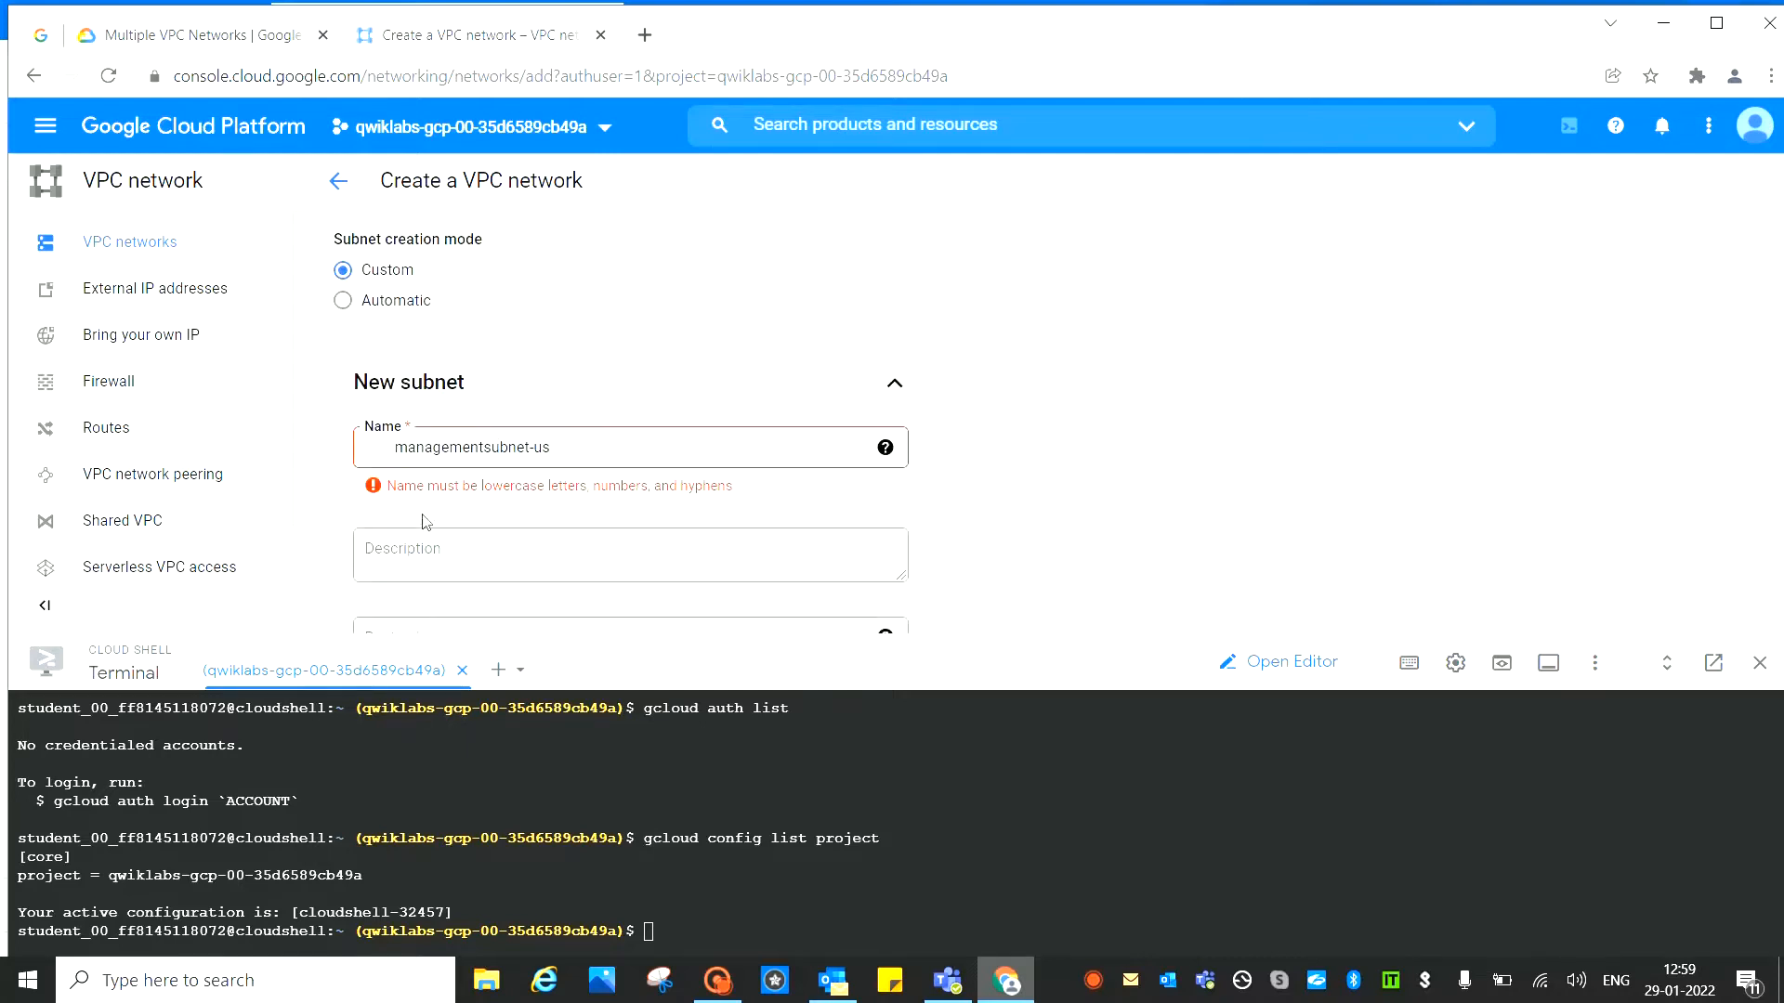
{"action": "left_click", "coordinate": [395, 448]}
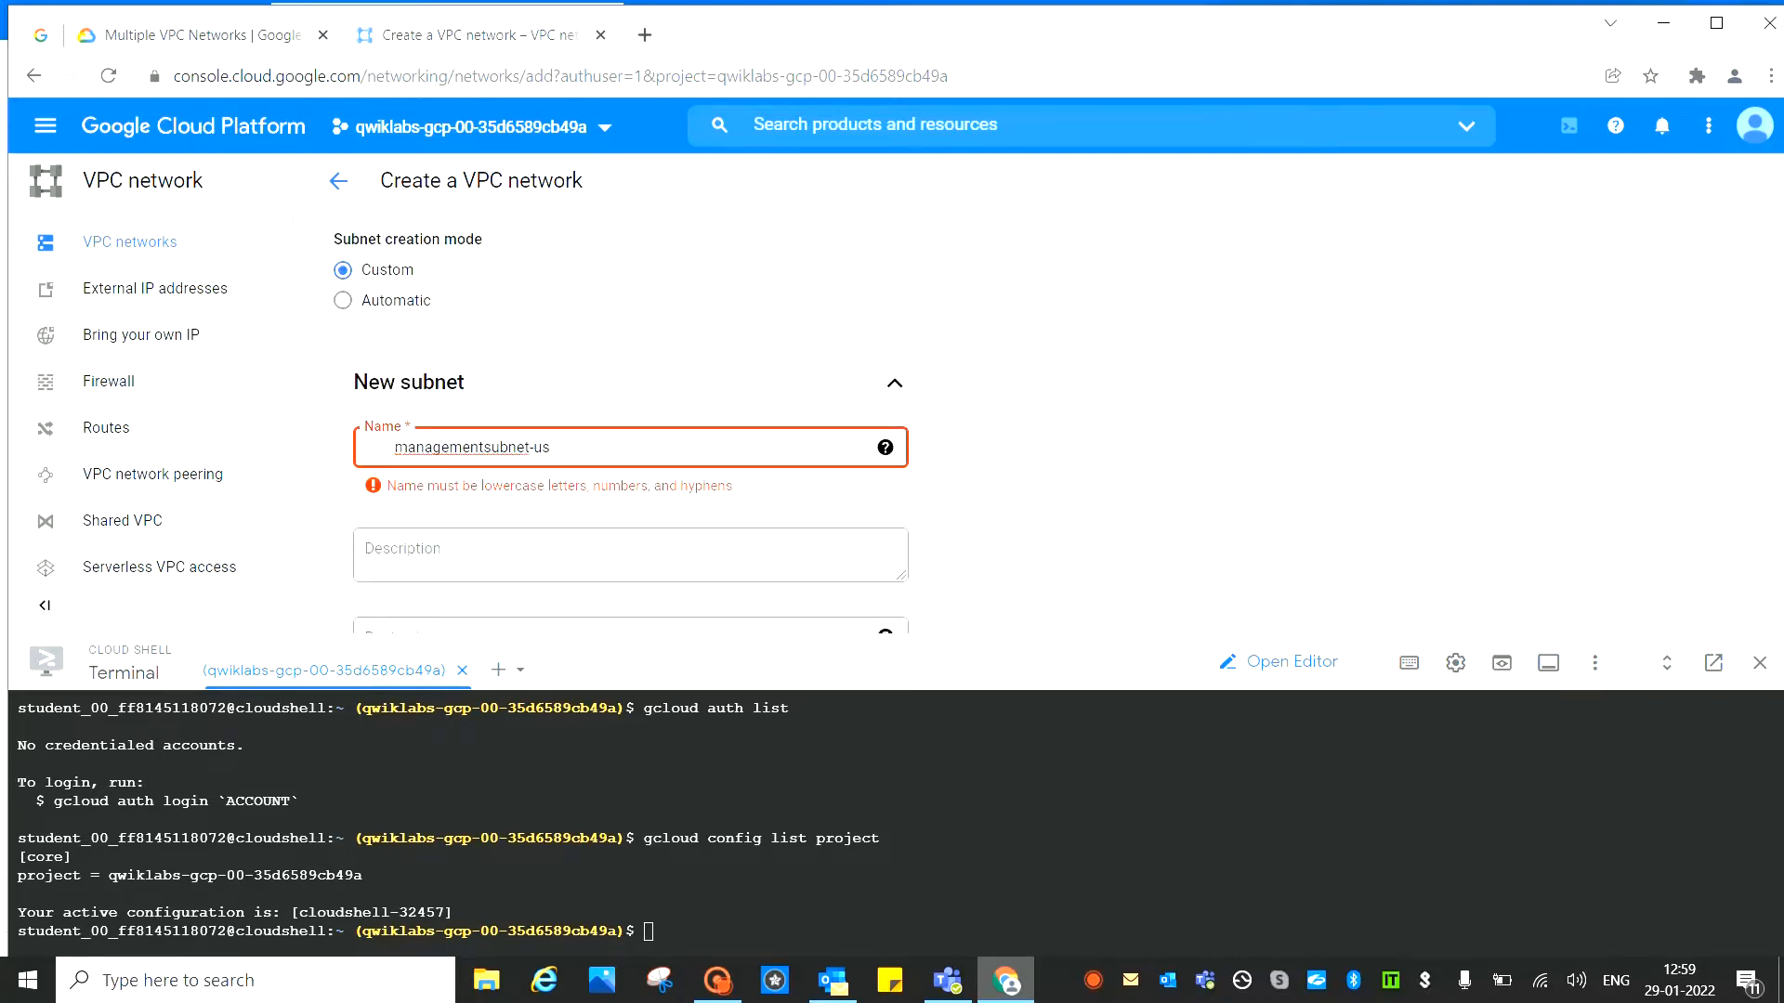
{"action": "key", "text": "BackSpace"}
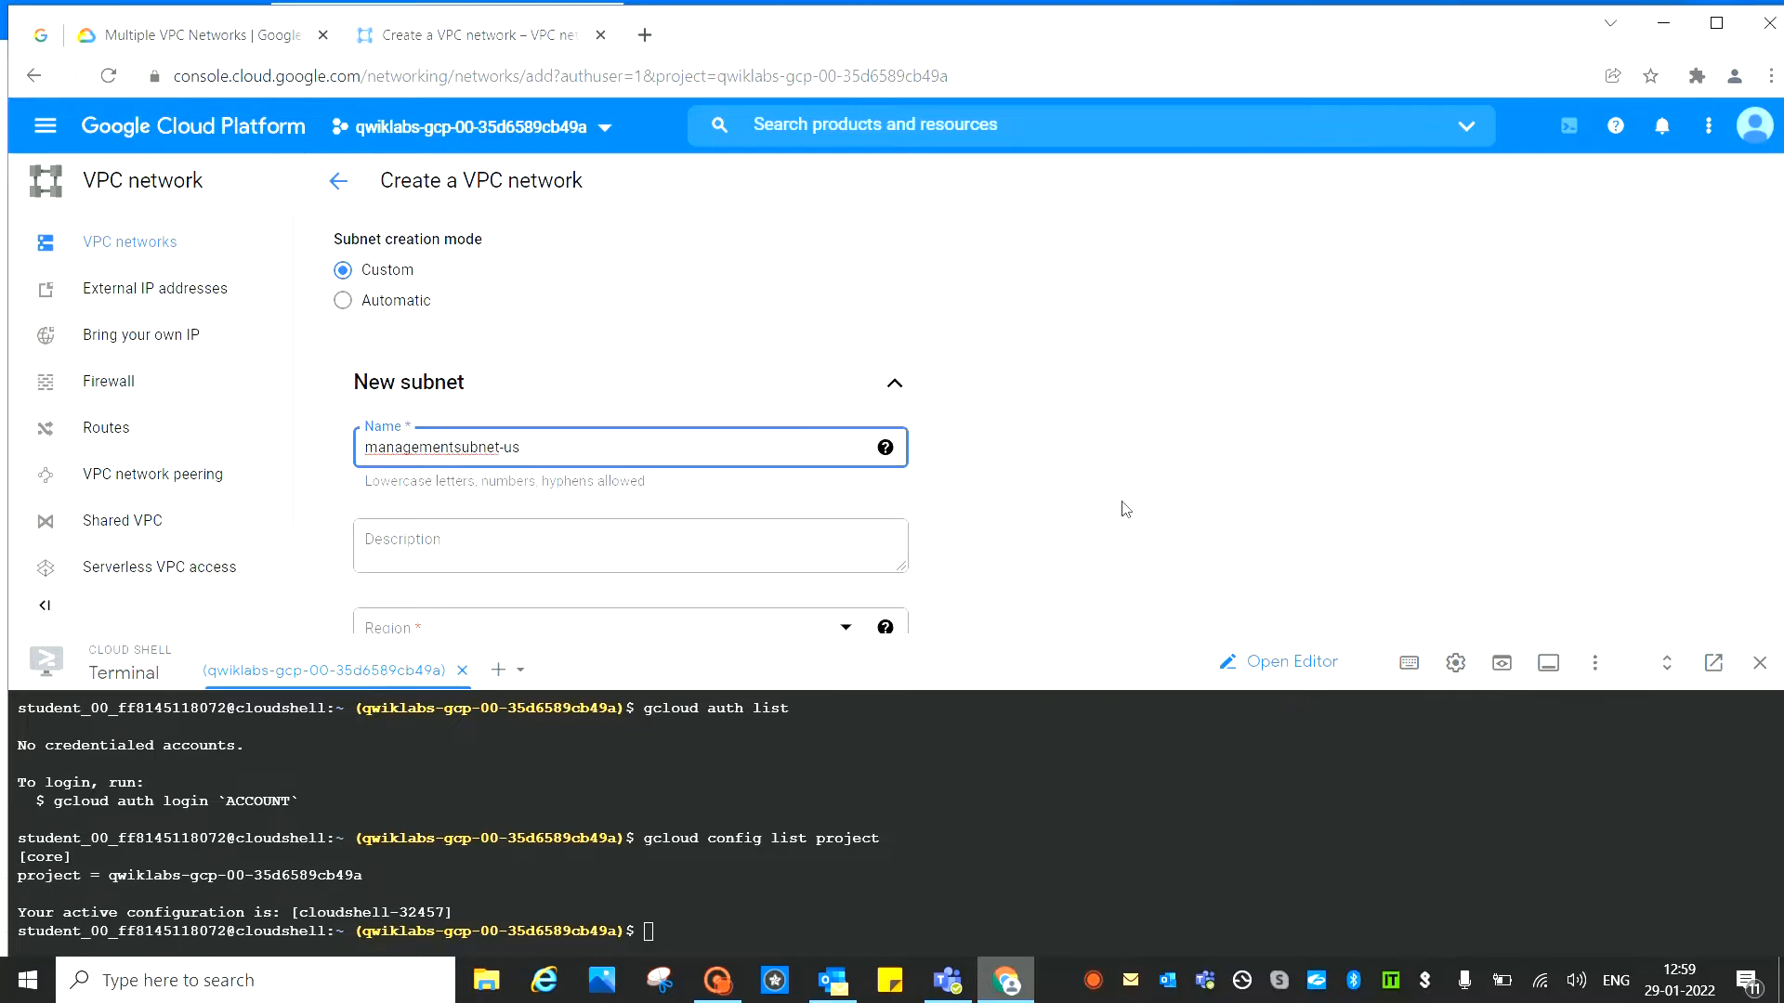
Copy the required region from the lab's property table and set the new subnet's region to us-central1
{"action": "left_click", "coordinate": [1119, 496]}
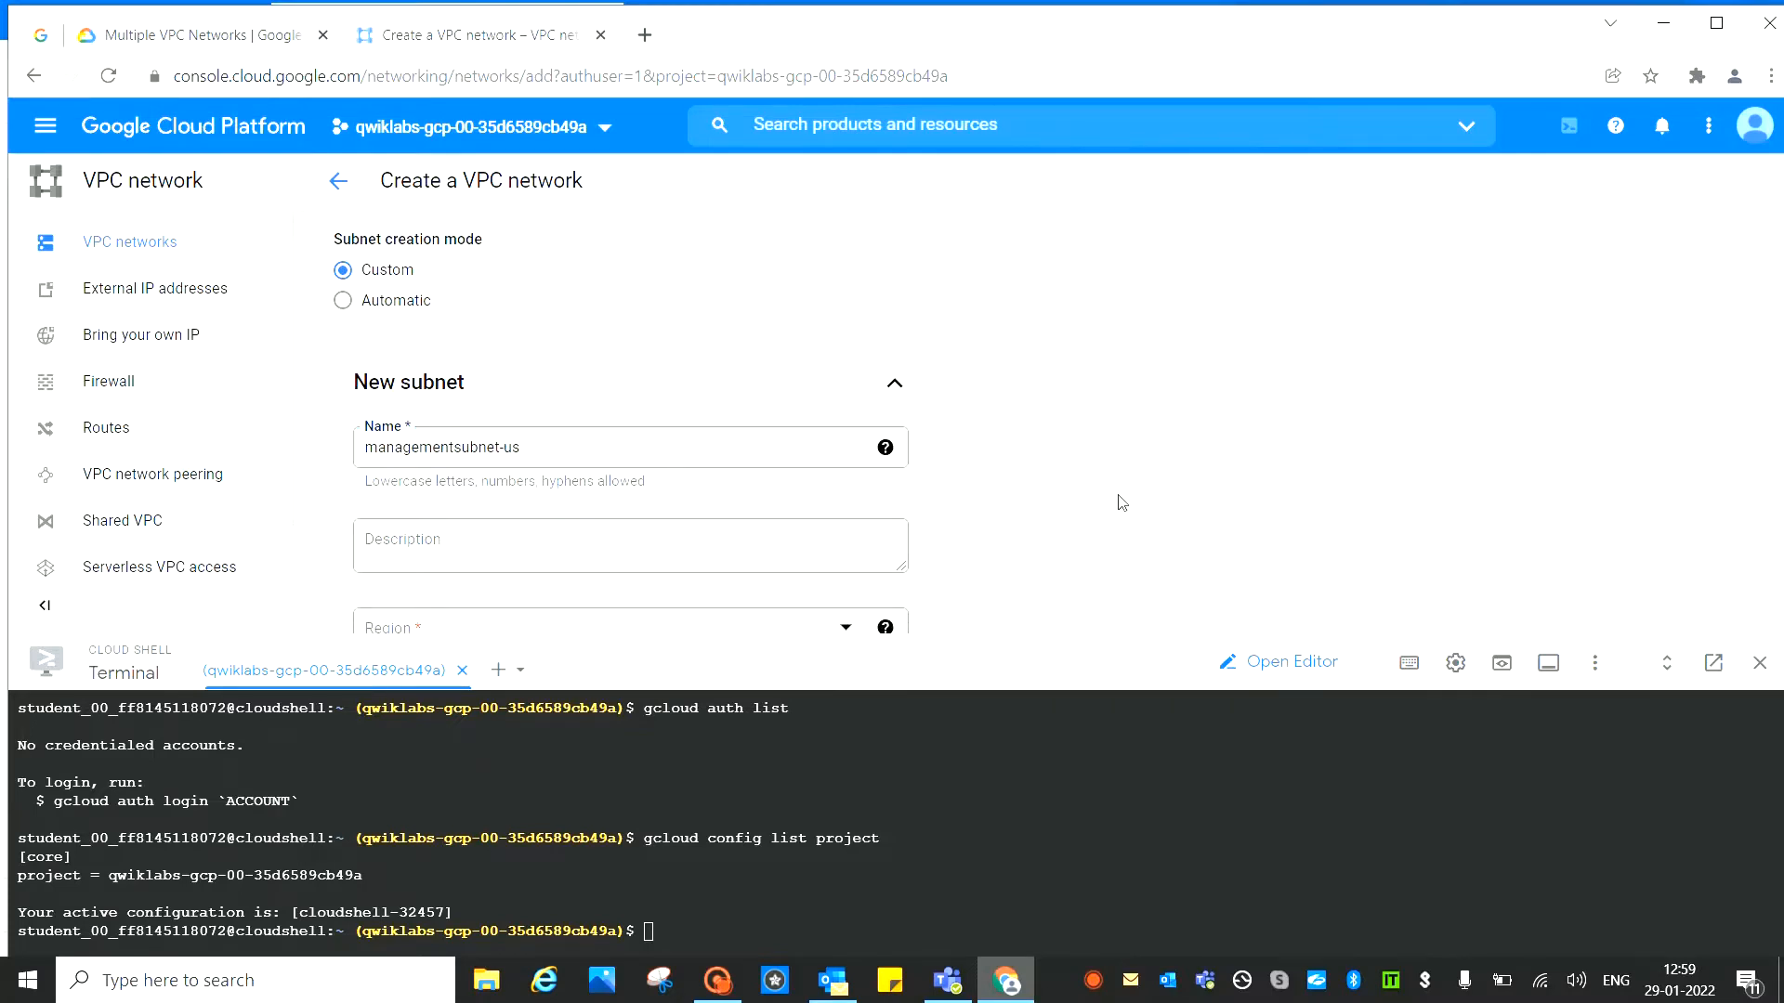
{"action": "scroll", "coordinate": [1152, 425], "scroll_direction": "down", "scroll_amount": 3}
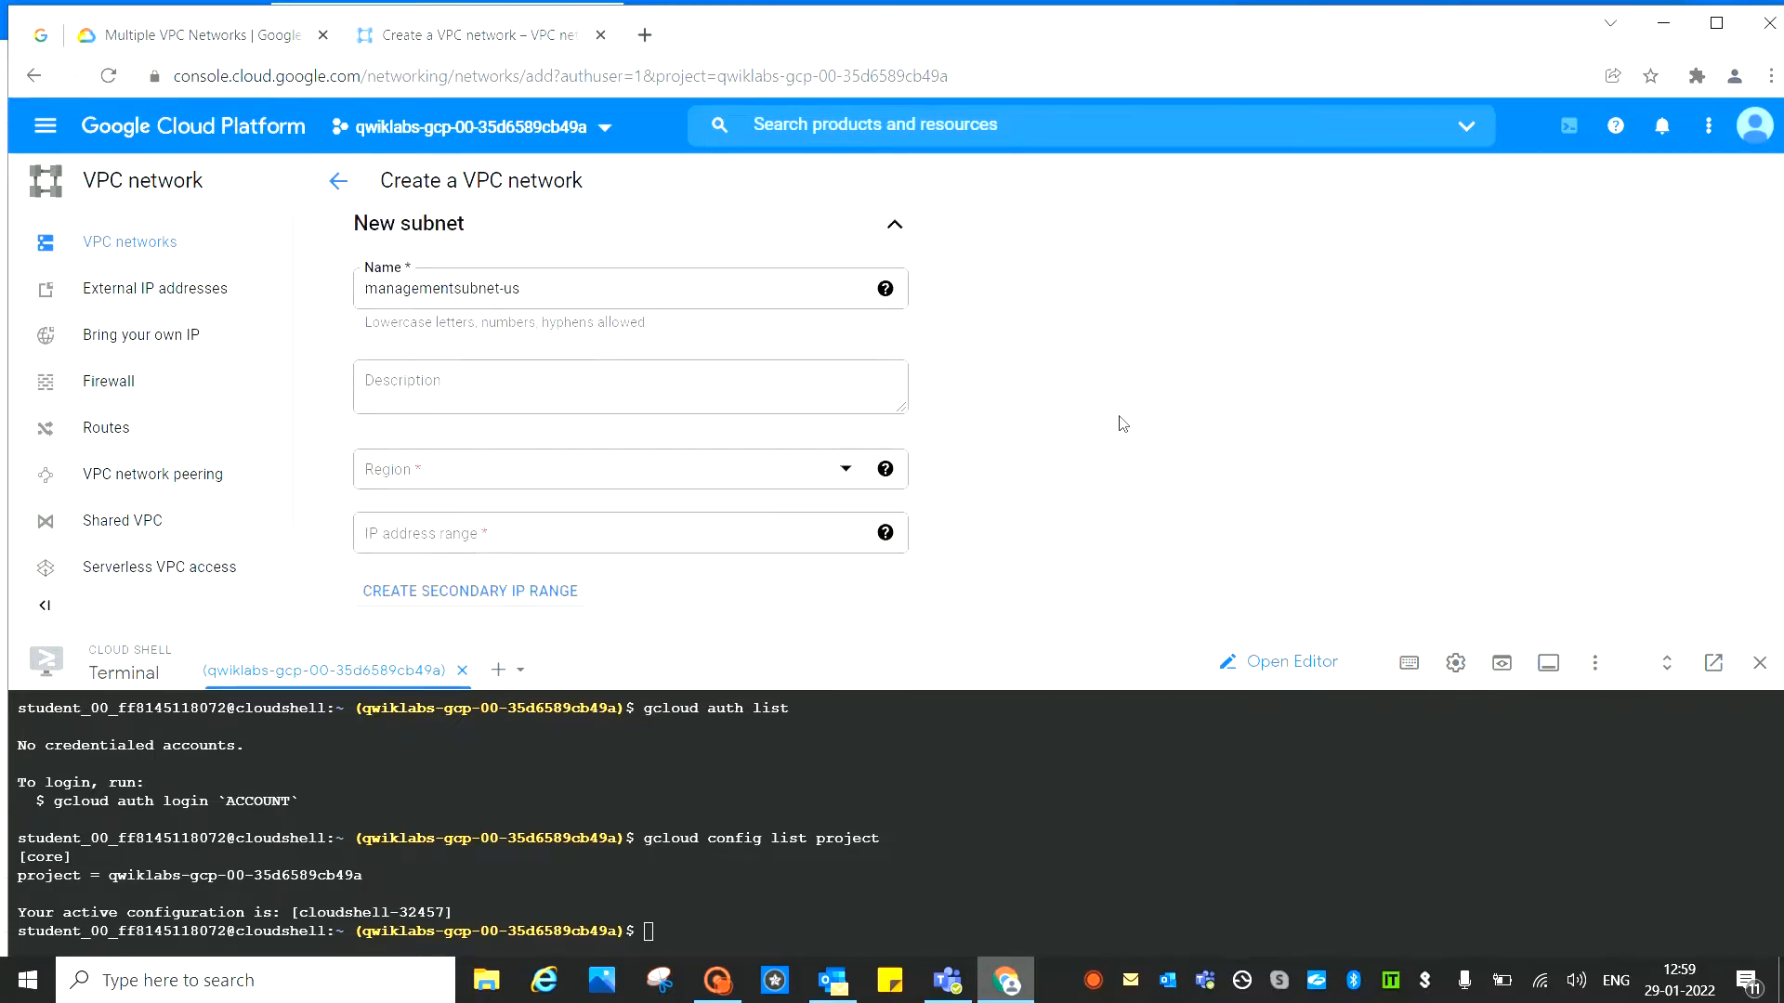
{"action": "left_click", "coordinate": [200, 34]}
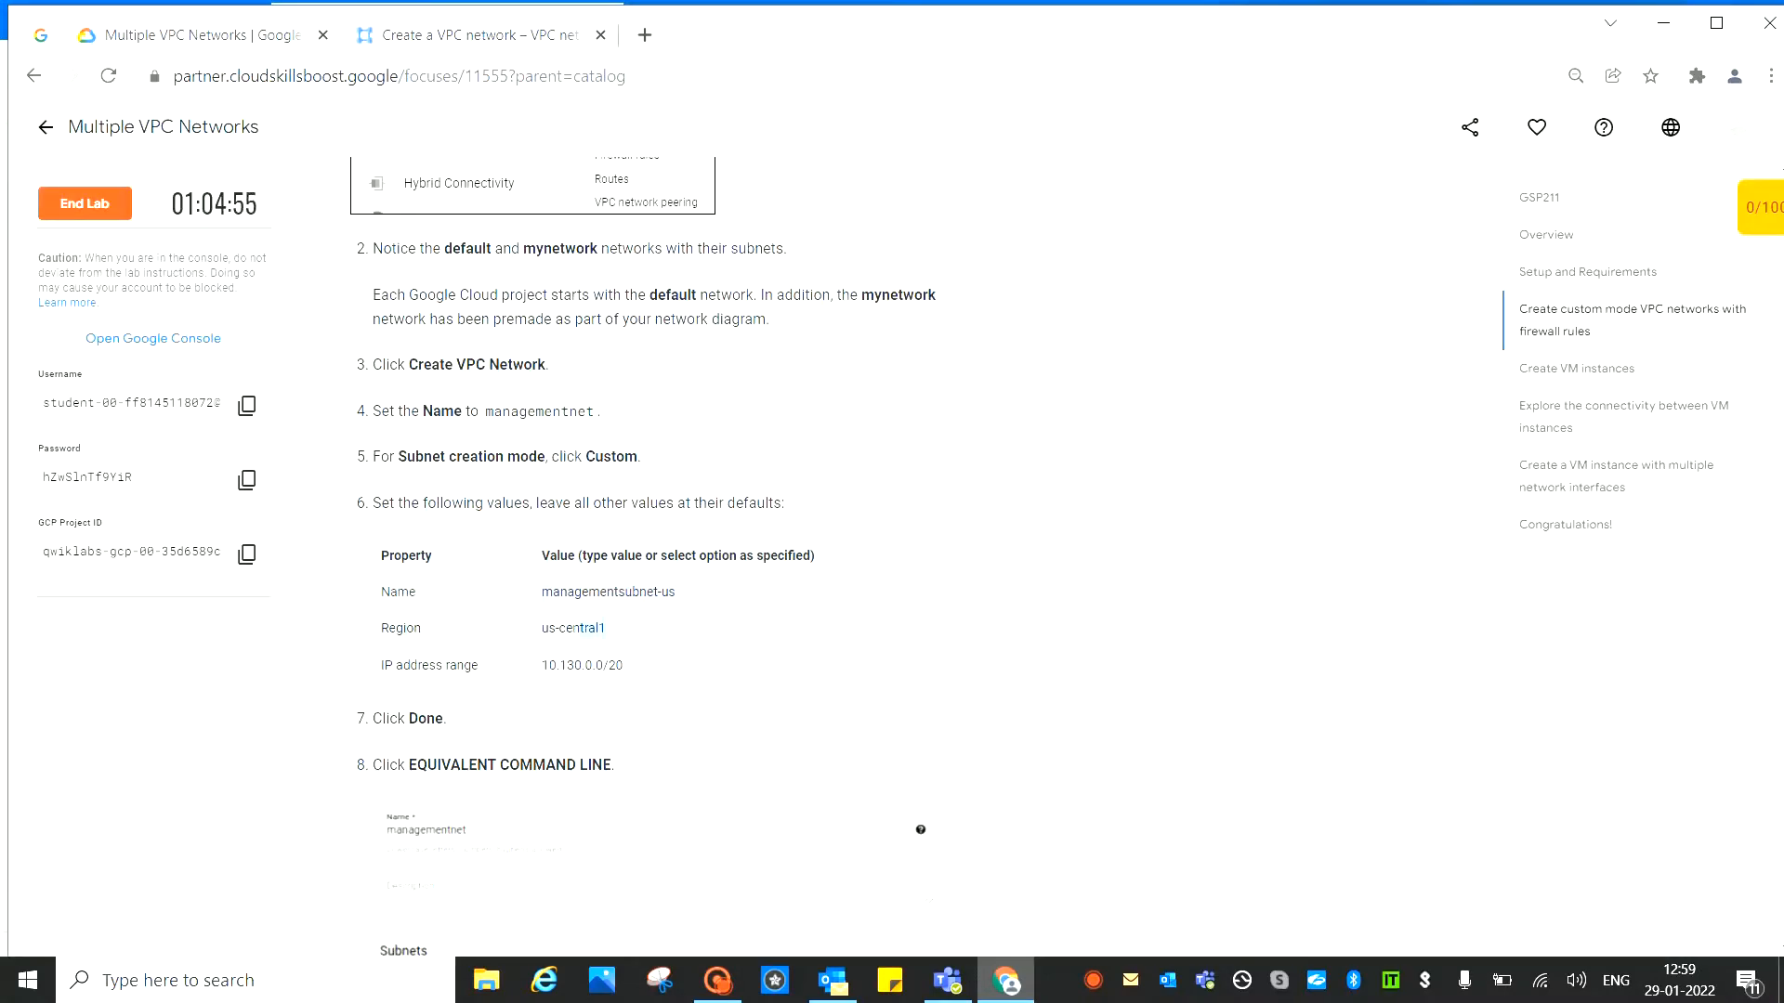
{"action": "right_click", "coordinate": [576, 630]}
{"action": "left_click", "coordinate": [613, 650]}
{"action": "left_click", "coordinate": [441, 35]}
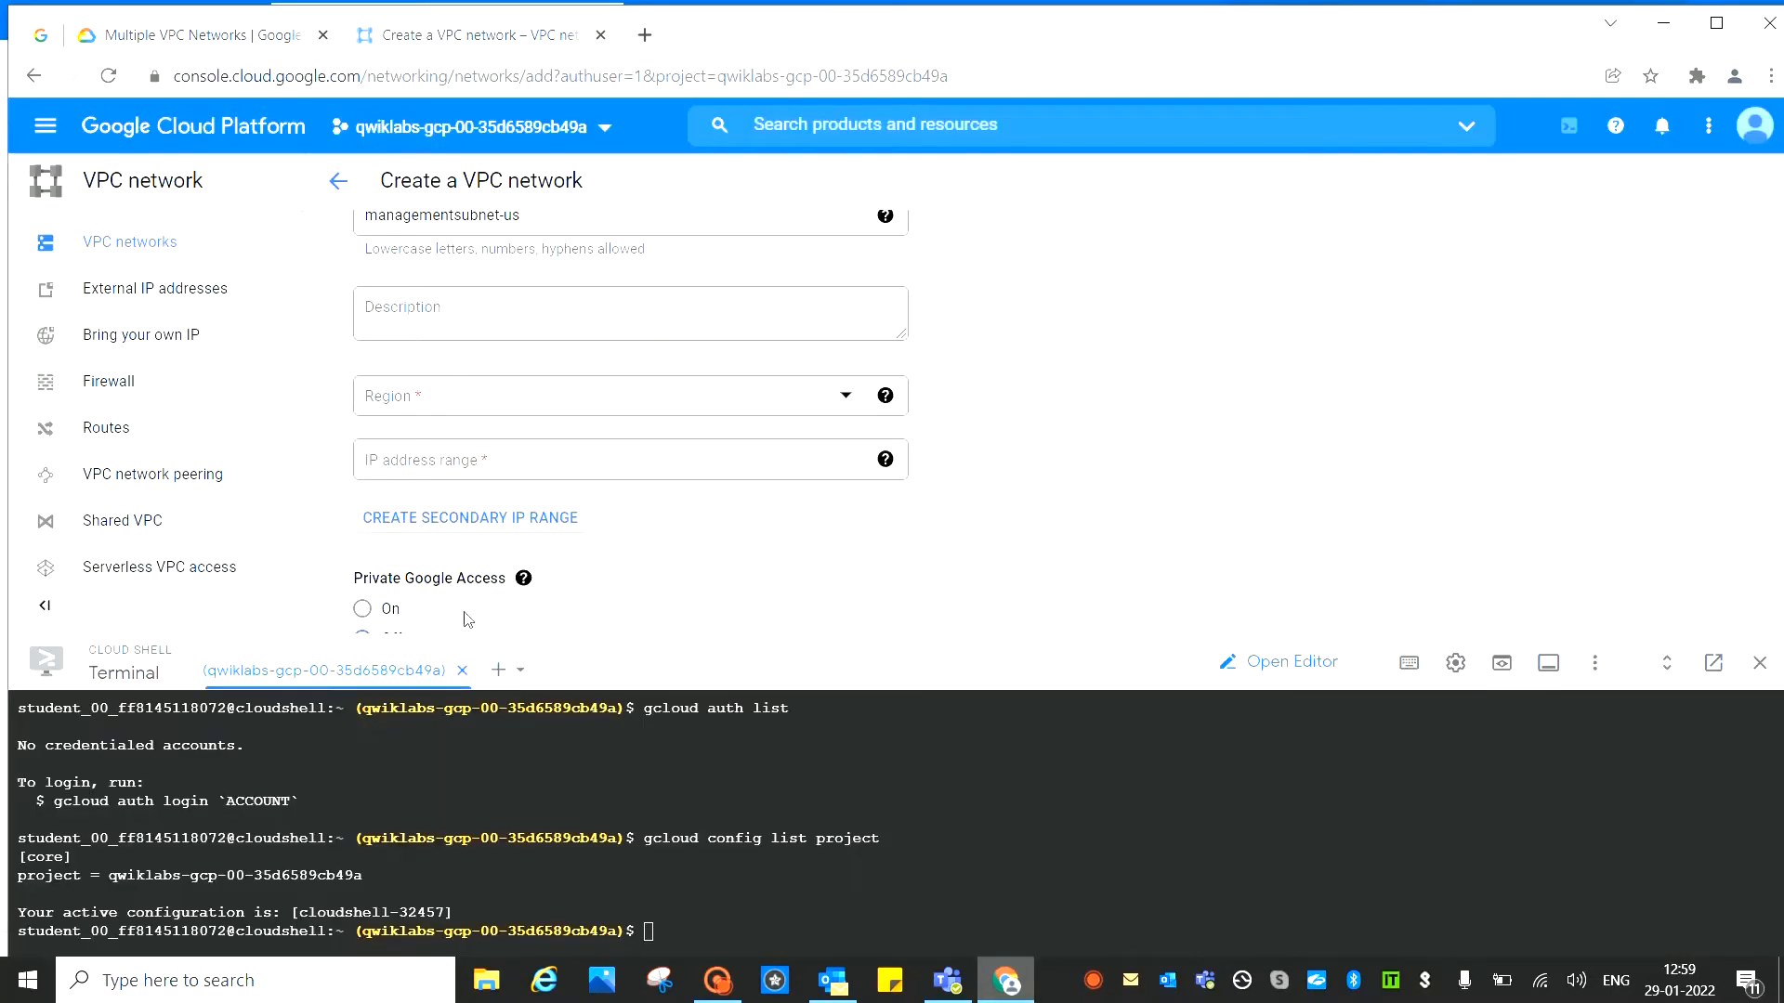
{"action": "left_click", "coordinate": [399, 398]}
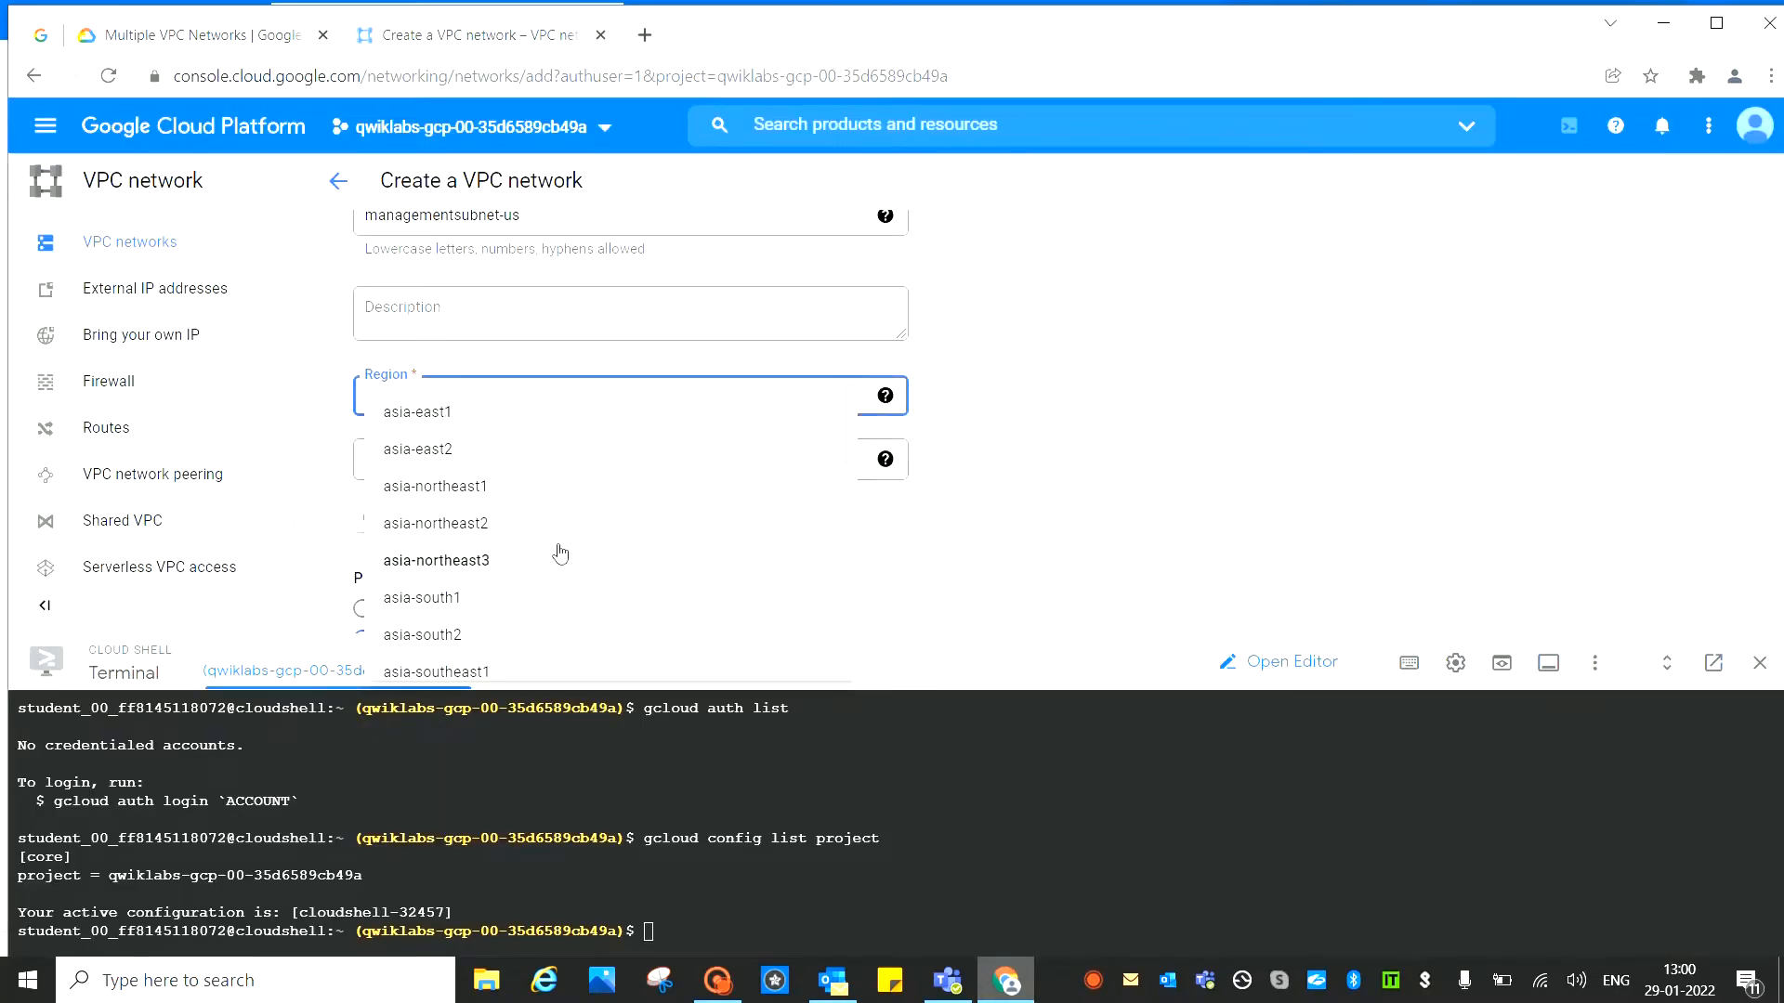
{"action": "scroll", "coordinate": [567, 568], "scroll_direction": "down", "scroll_amount": 5}
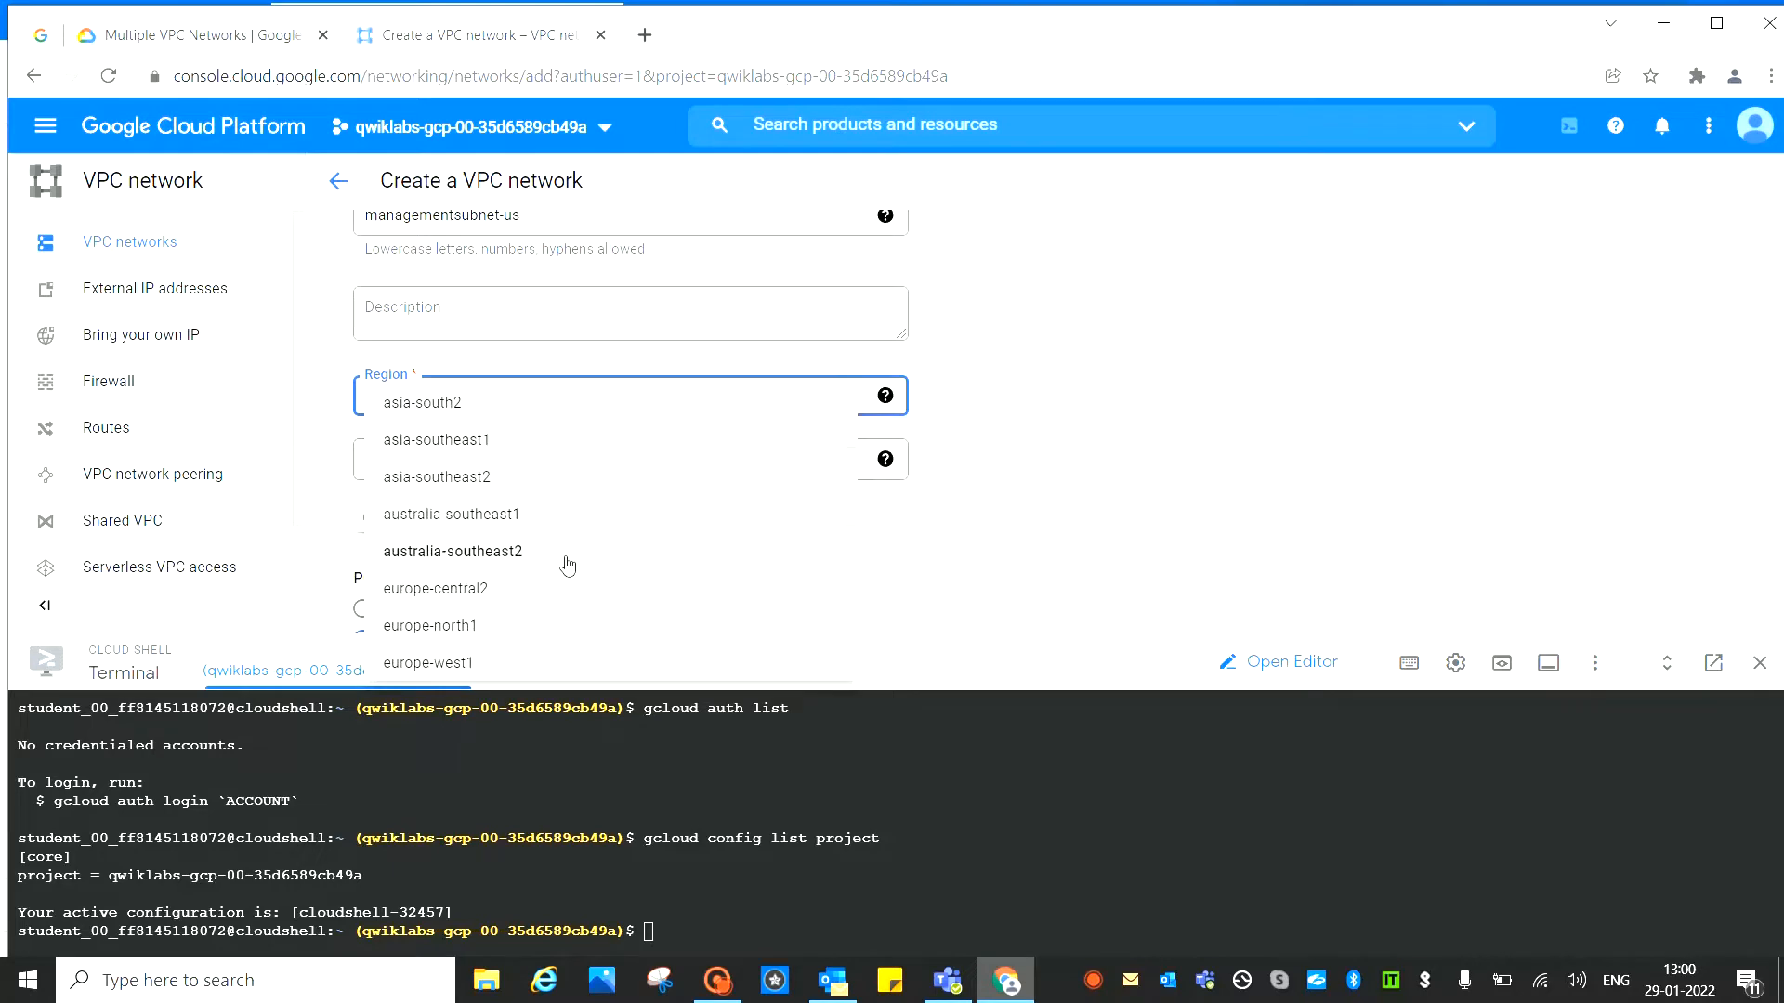
{"action": "scroll", "coordinate": [567, 569], "scroll_direction": "down", "scroll_amount": 3}
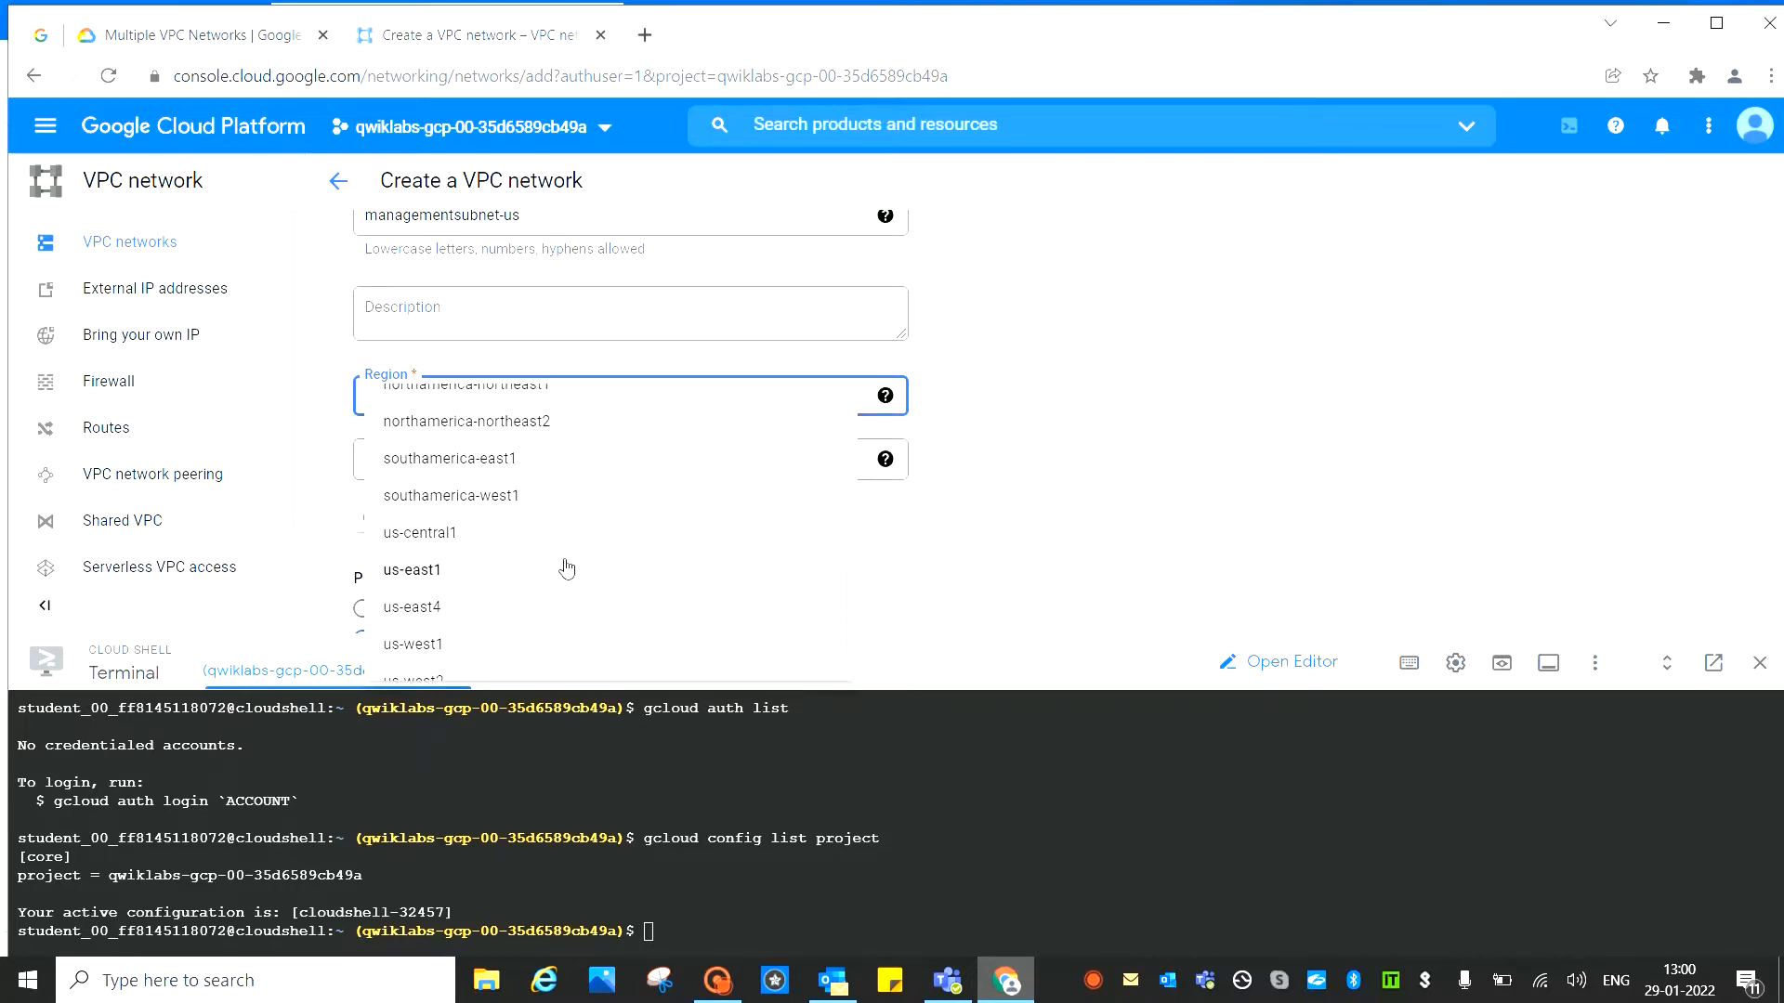
{"action": "left_click", "coordinate": [435, 539]}
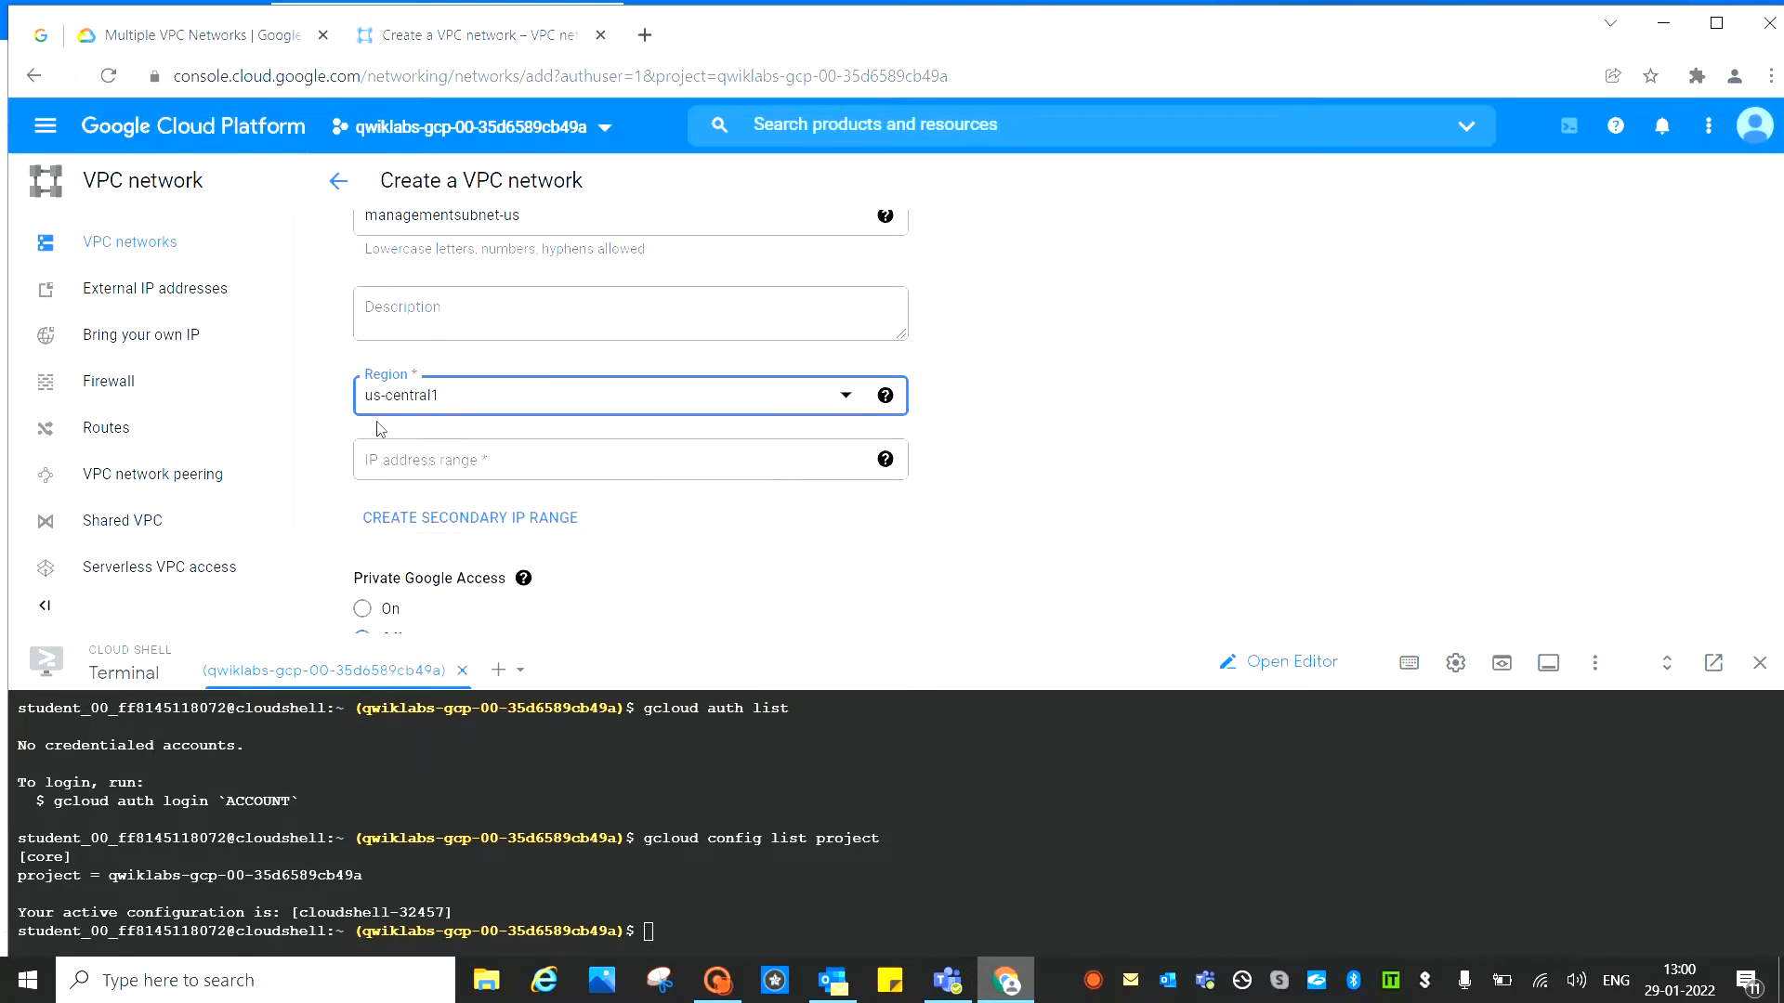
Copy 10.130.0.0/20 from the lab's property table and paste it as the new subnet's IP address range
{"action": "left_click", "coordinate": [147, 37]}
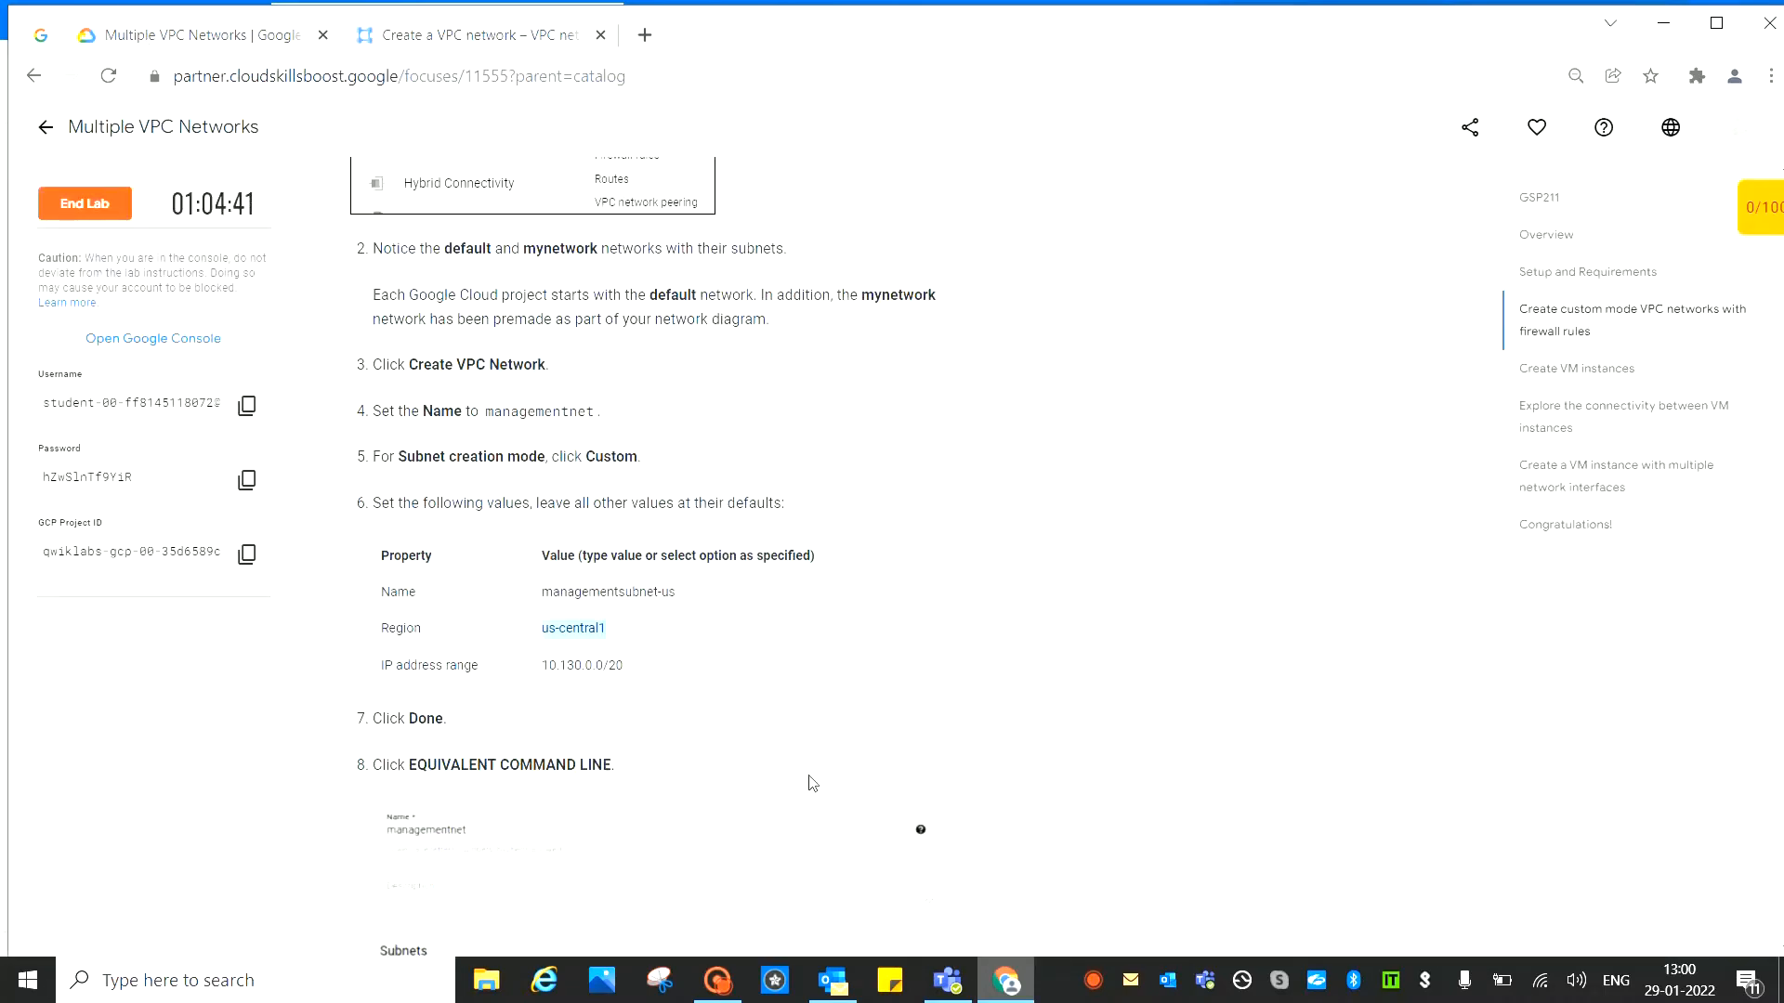
{"action": "left_click_drag", "start_coordinate": [626, 665], "coordinate": [581, 666]}
{"action": "right_click", "coordinate": [586, 669]}
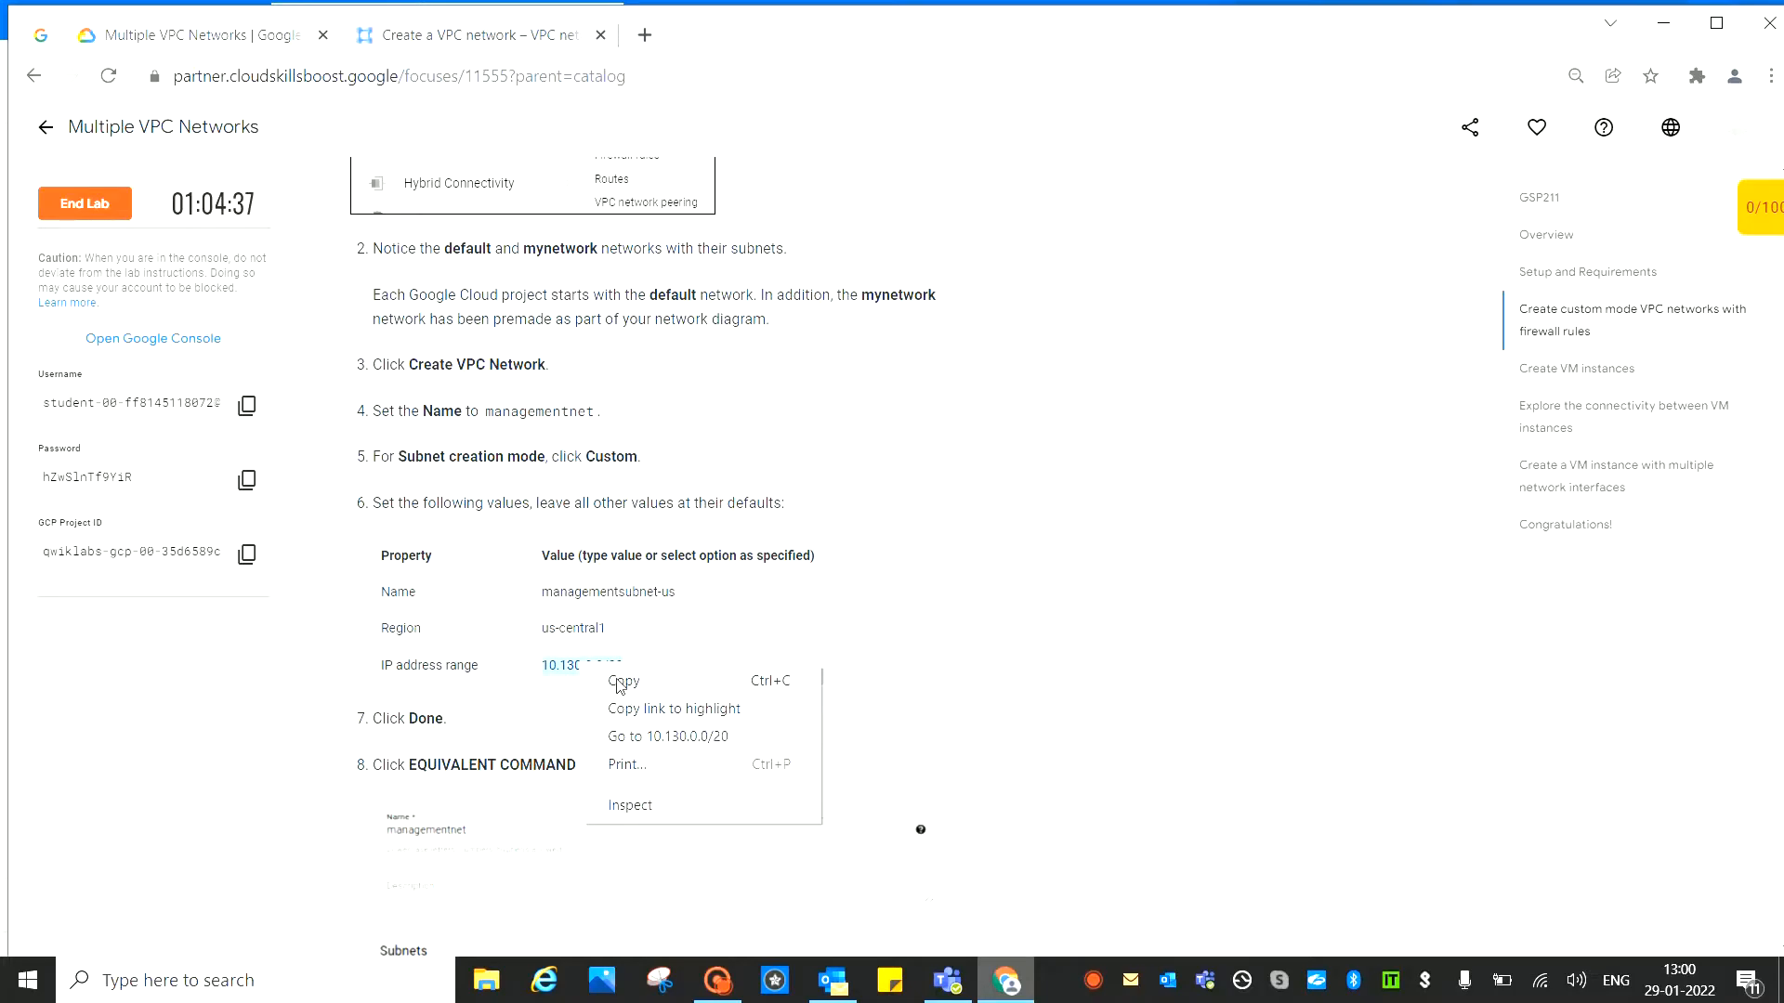
{"action": "left_click", "coordinate": [620, 685]}
{"action": "left_click", "coordinate": [431, 36]}
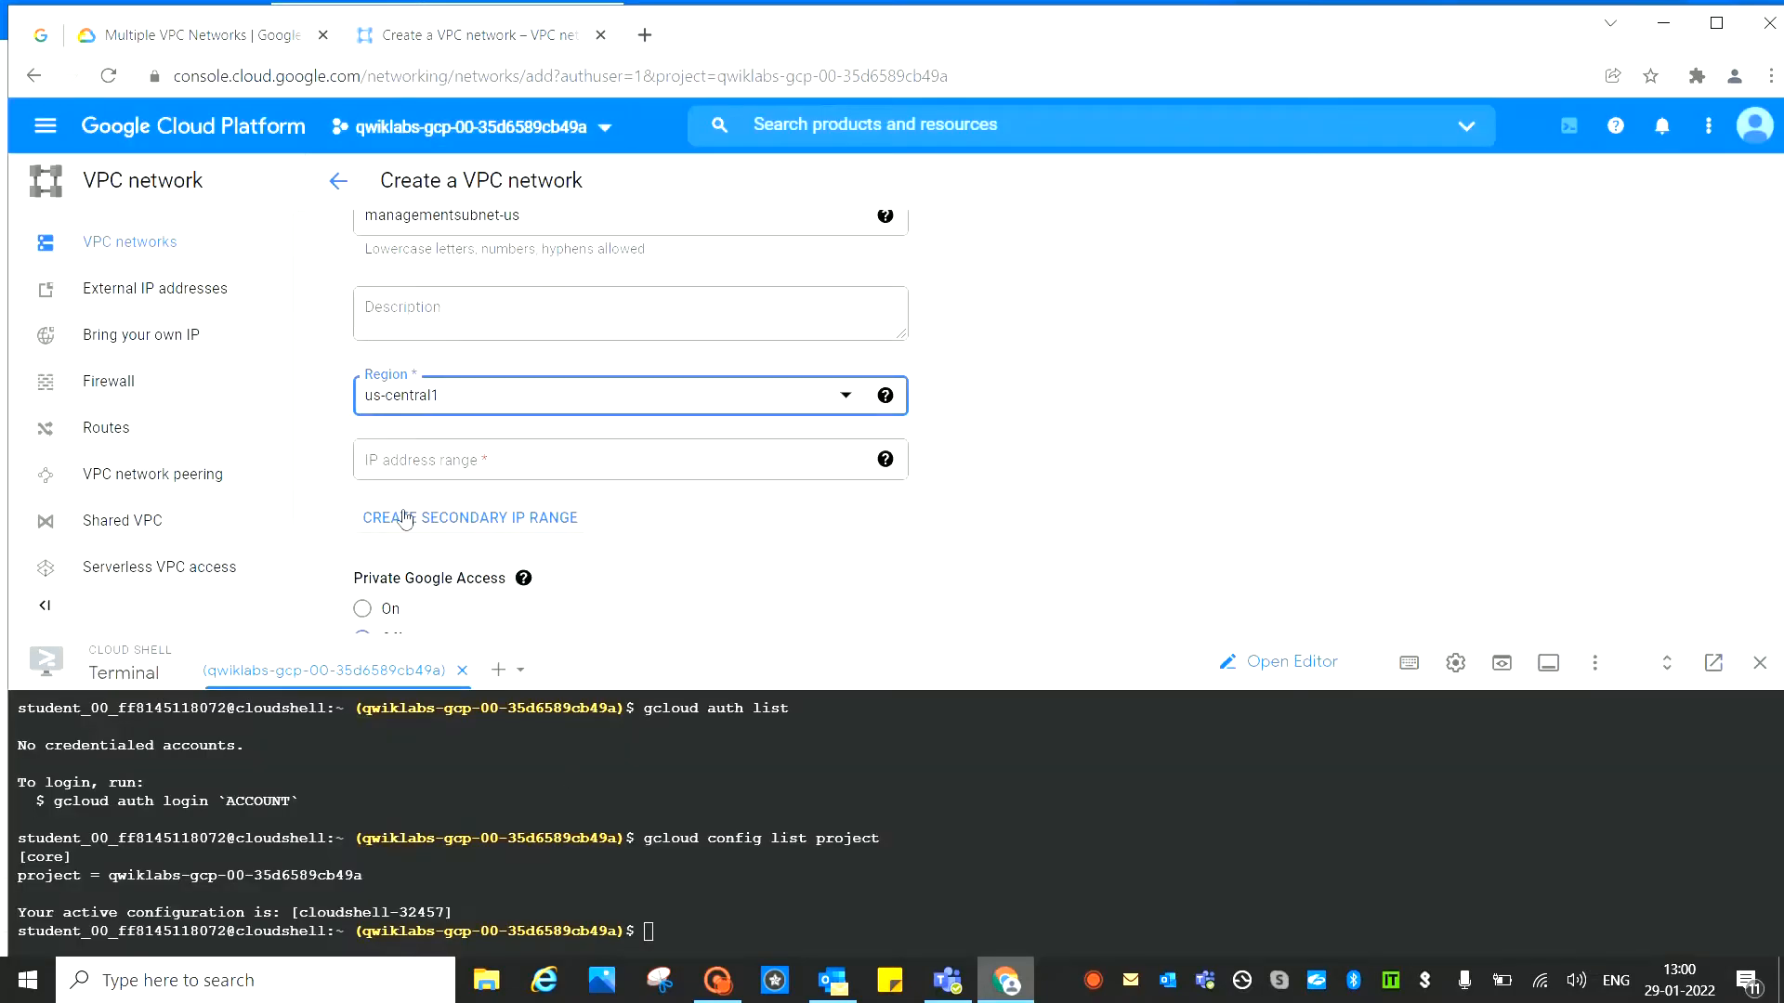
{"action": "left_click", "coordinate": [370, 459]}
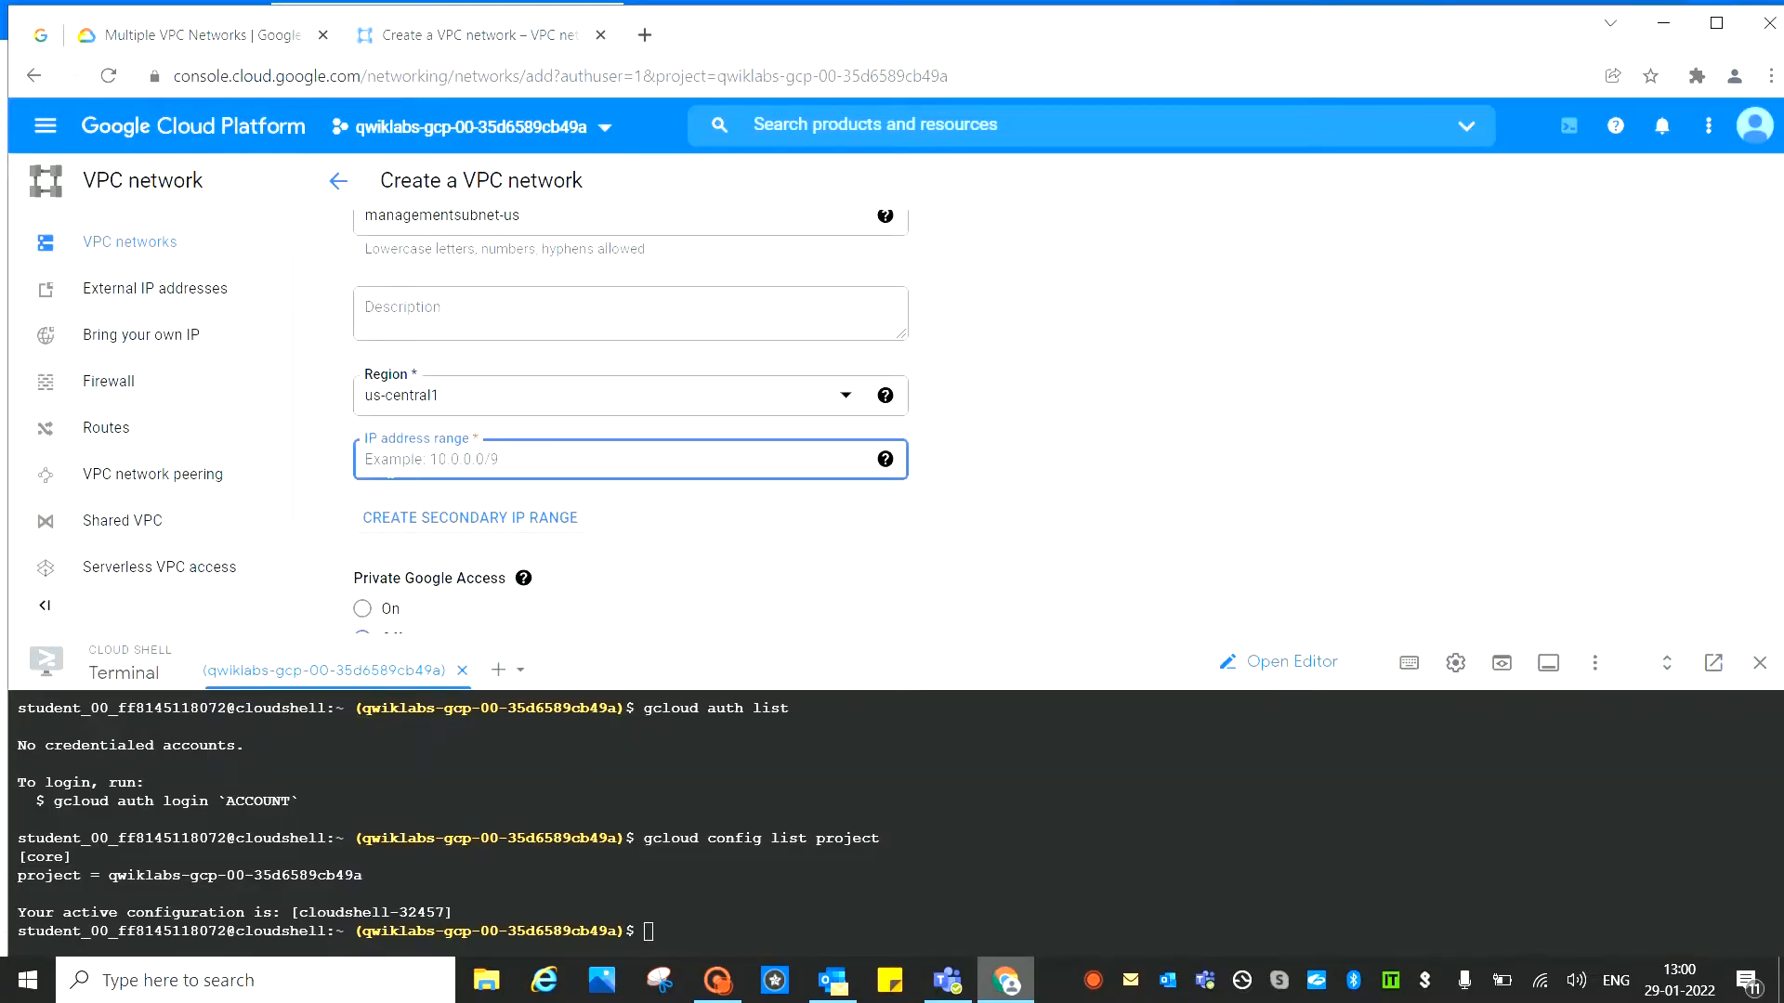
{"action": "key", "text": "ctrl+v"}
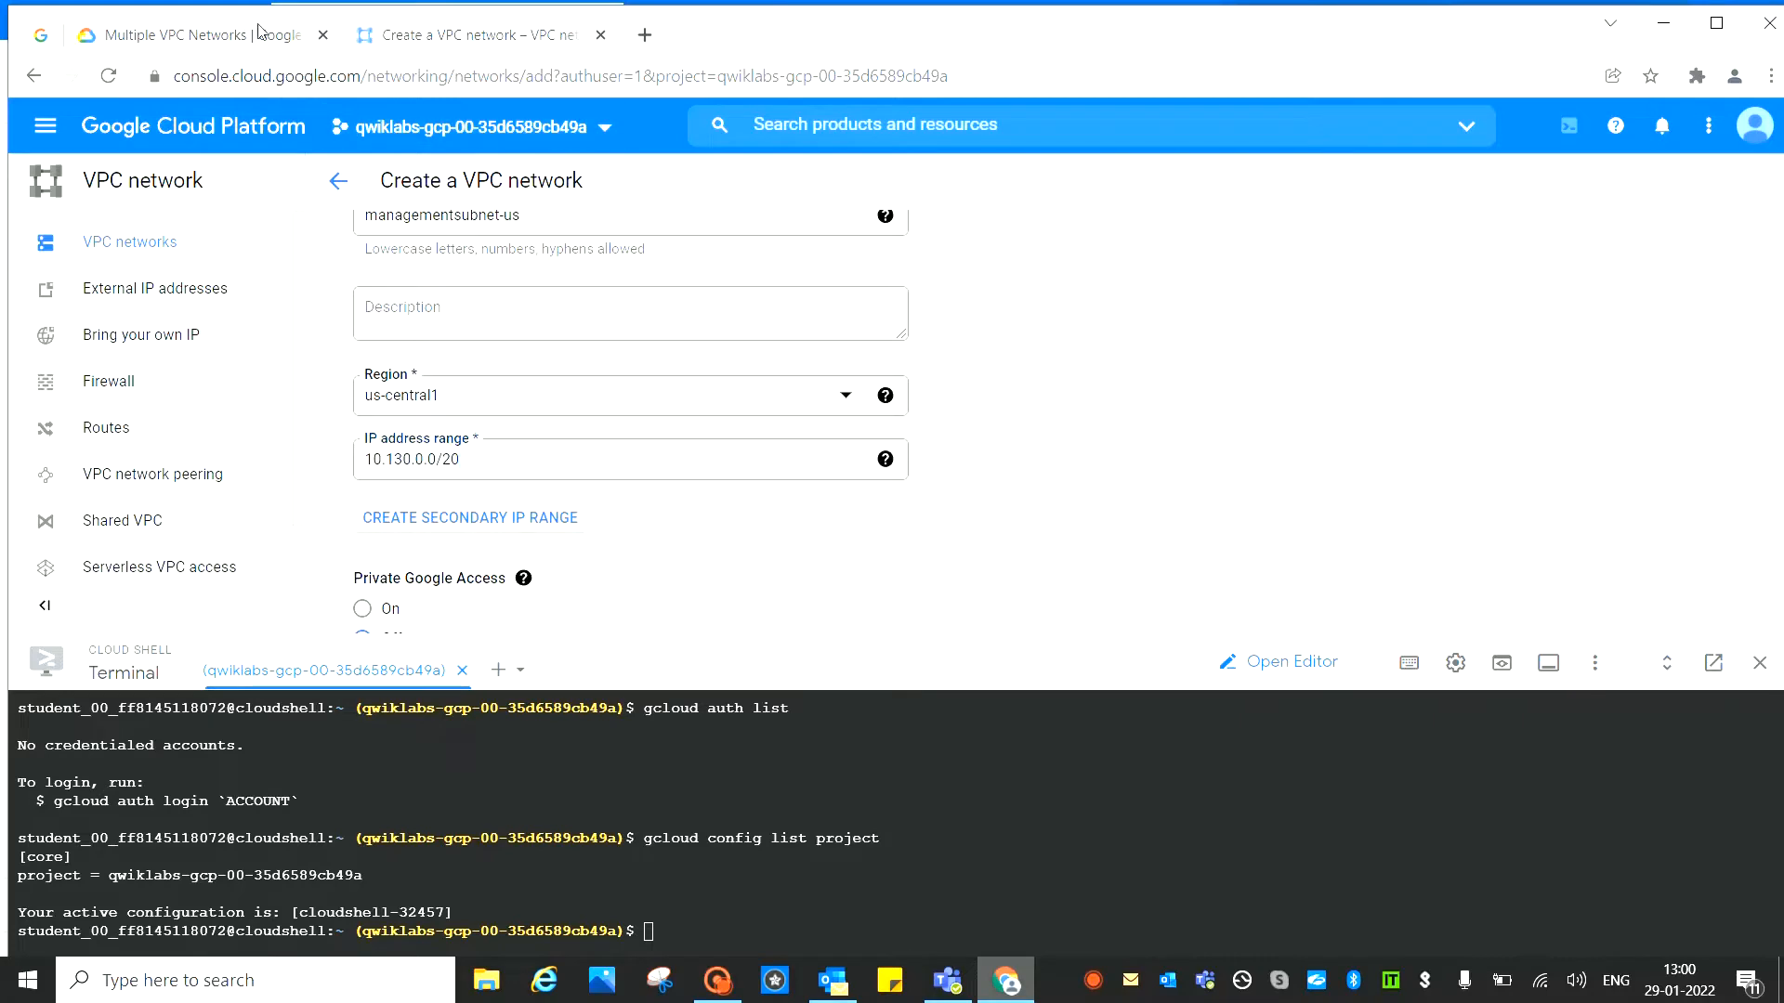
Check the lab's next instruction and finish the managementsubnet-us subnet definition, leaving its other settings at their defaults
{"action": "left_click", "coordinate": [194, 37]}
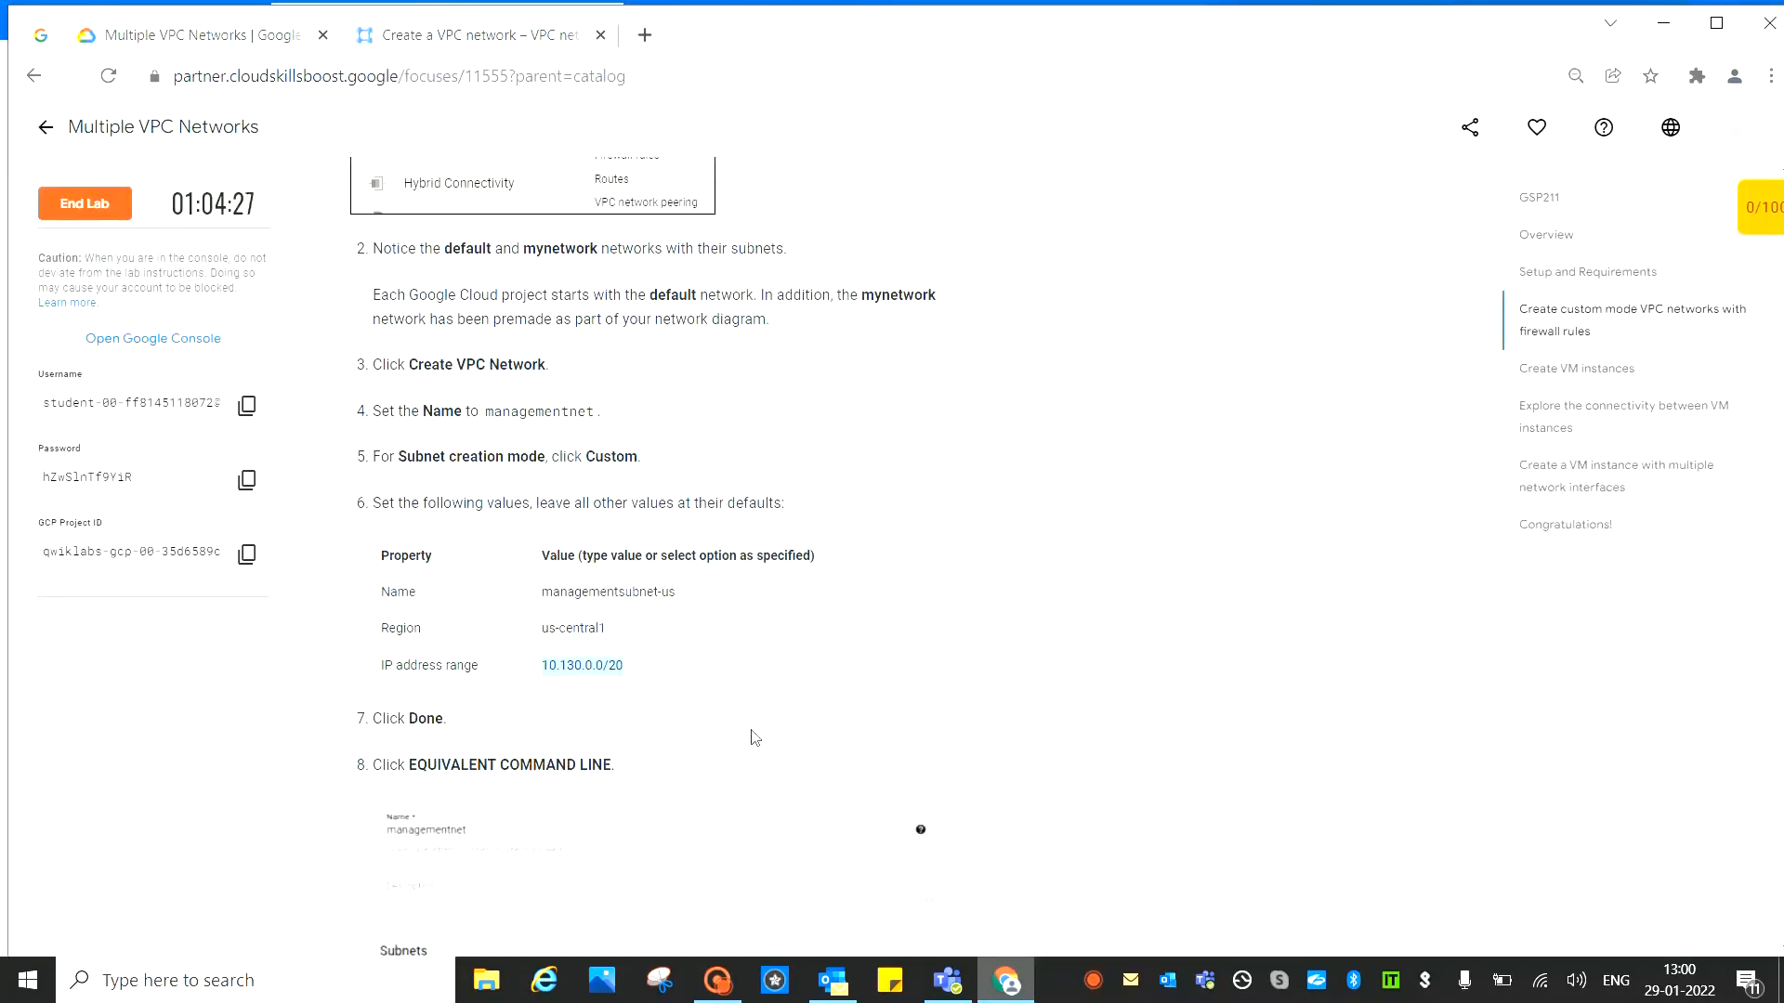
{"action": "left_click", "coordinate": [443, 41]}
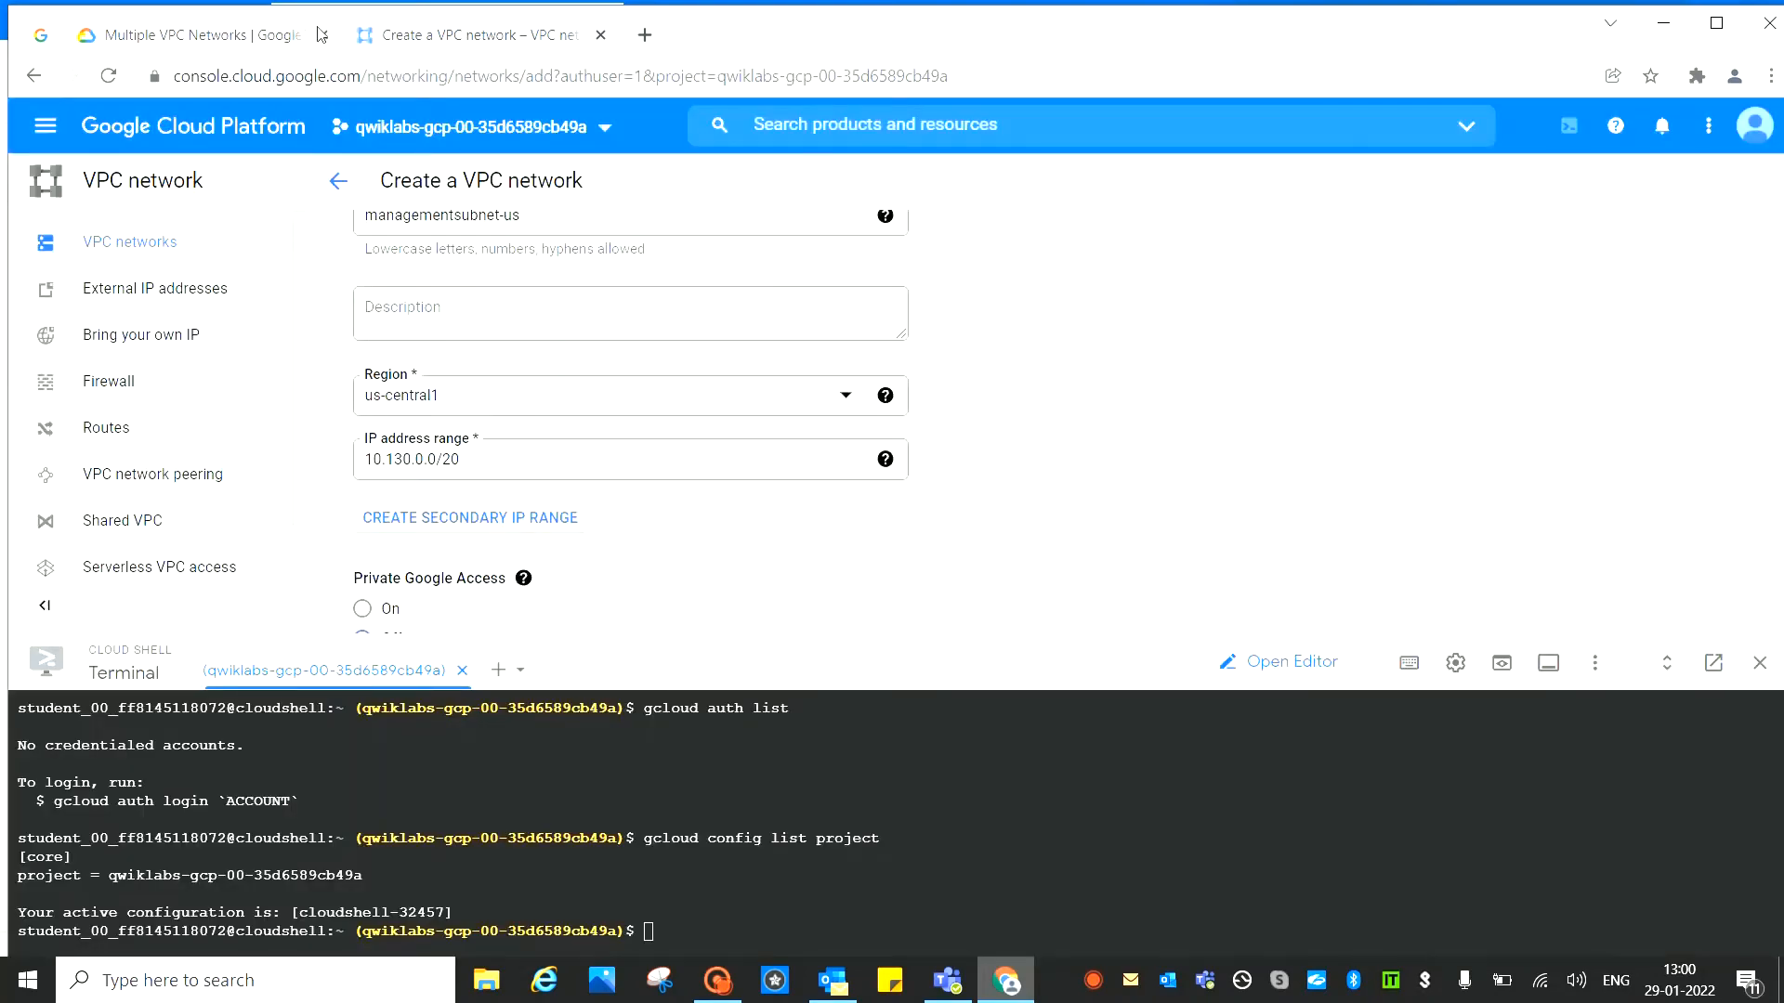
{"action": "scroll", "coordinate": [589, 539], "scroll_direction": "down", "scroll_amount": 5}
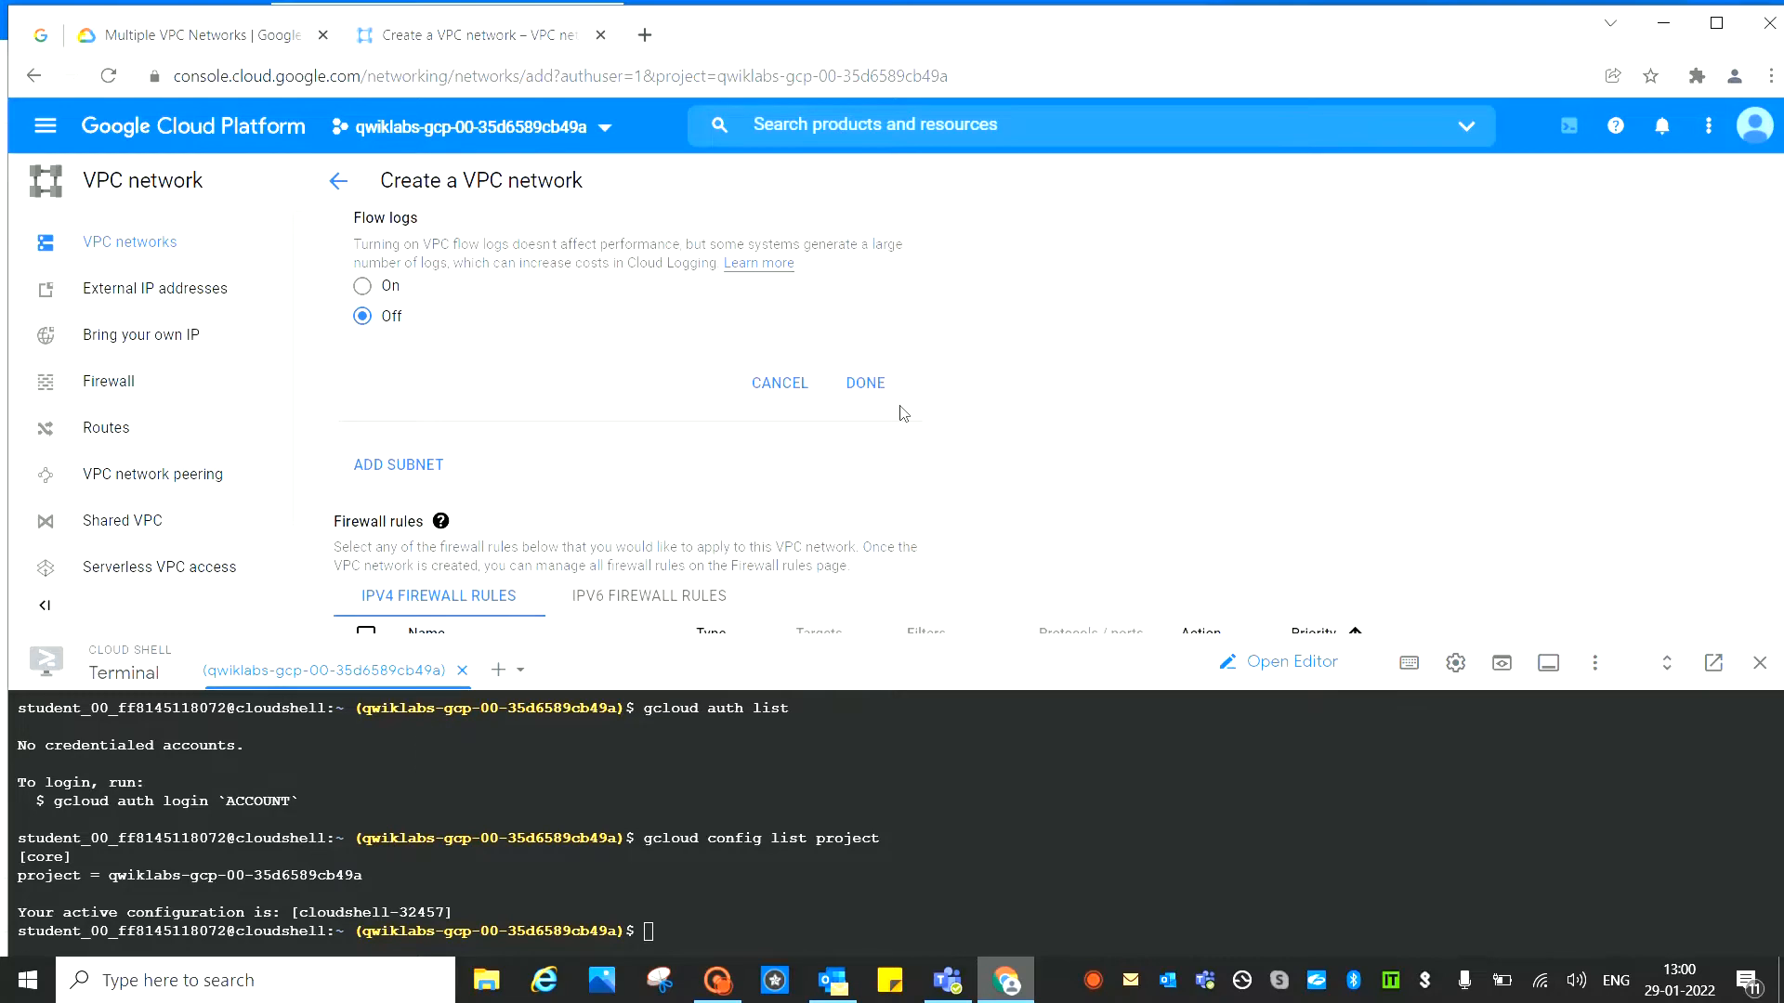
{"action": "left_click", "coordinate": [865, 384]}
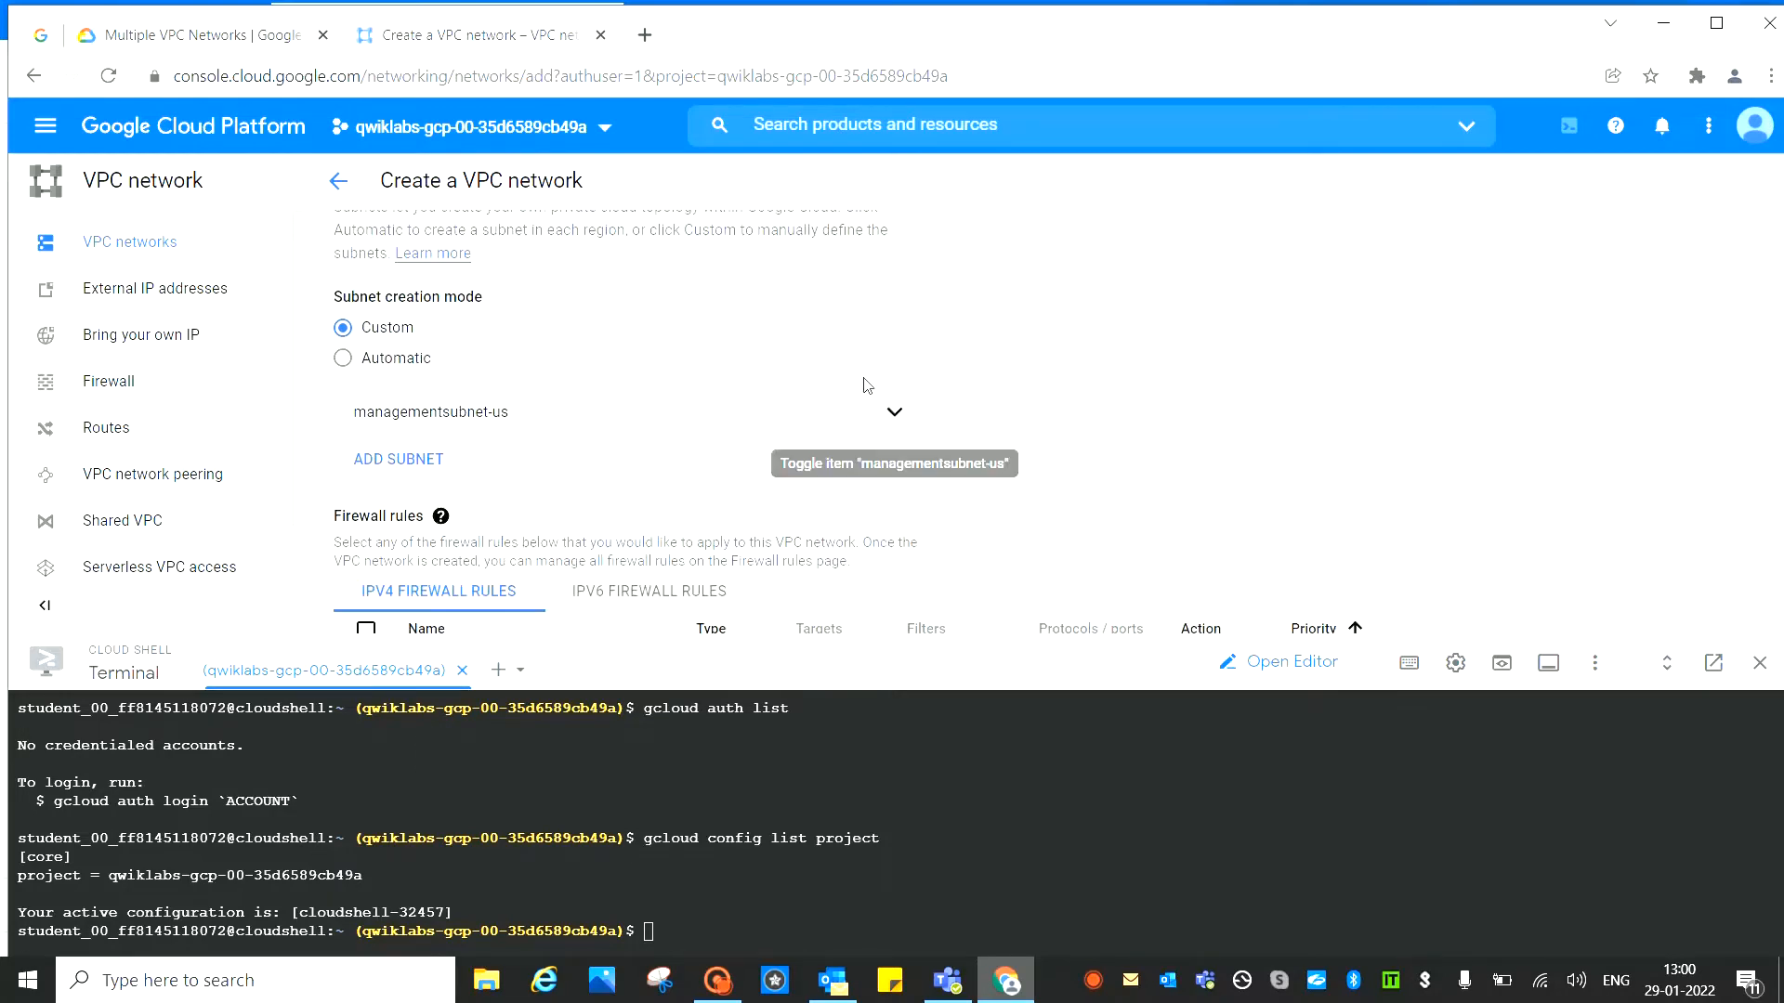
Follow the lab's next instruction to view the equivalent gcloud command line for the managementnet network, and close it
{"action": "left_click", "coordinate": [190, 23]}
{"action": "scroll", "coordinate": [794, 688], "scroll_direction": "down", "scroll_amount": 1}
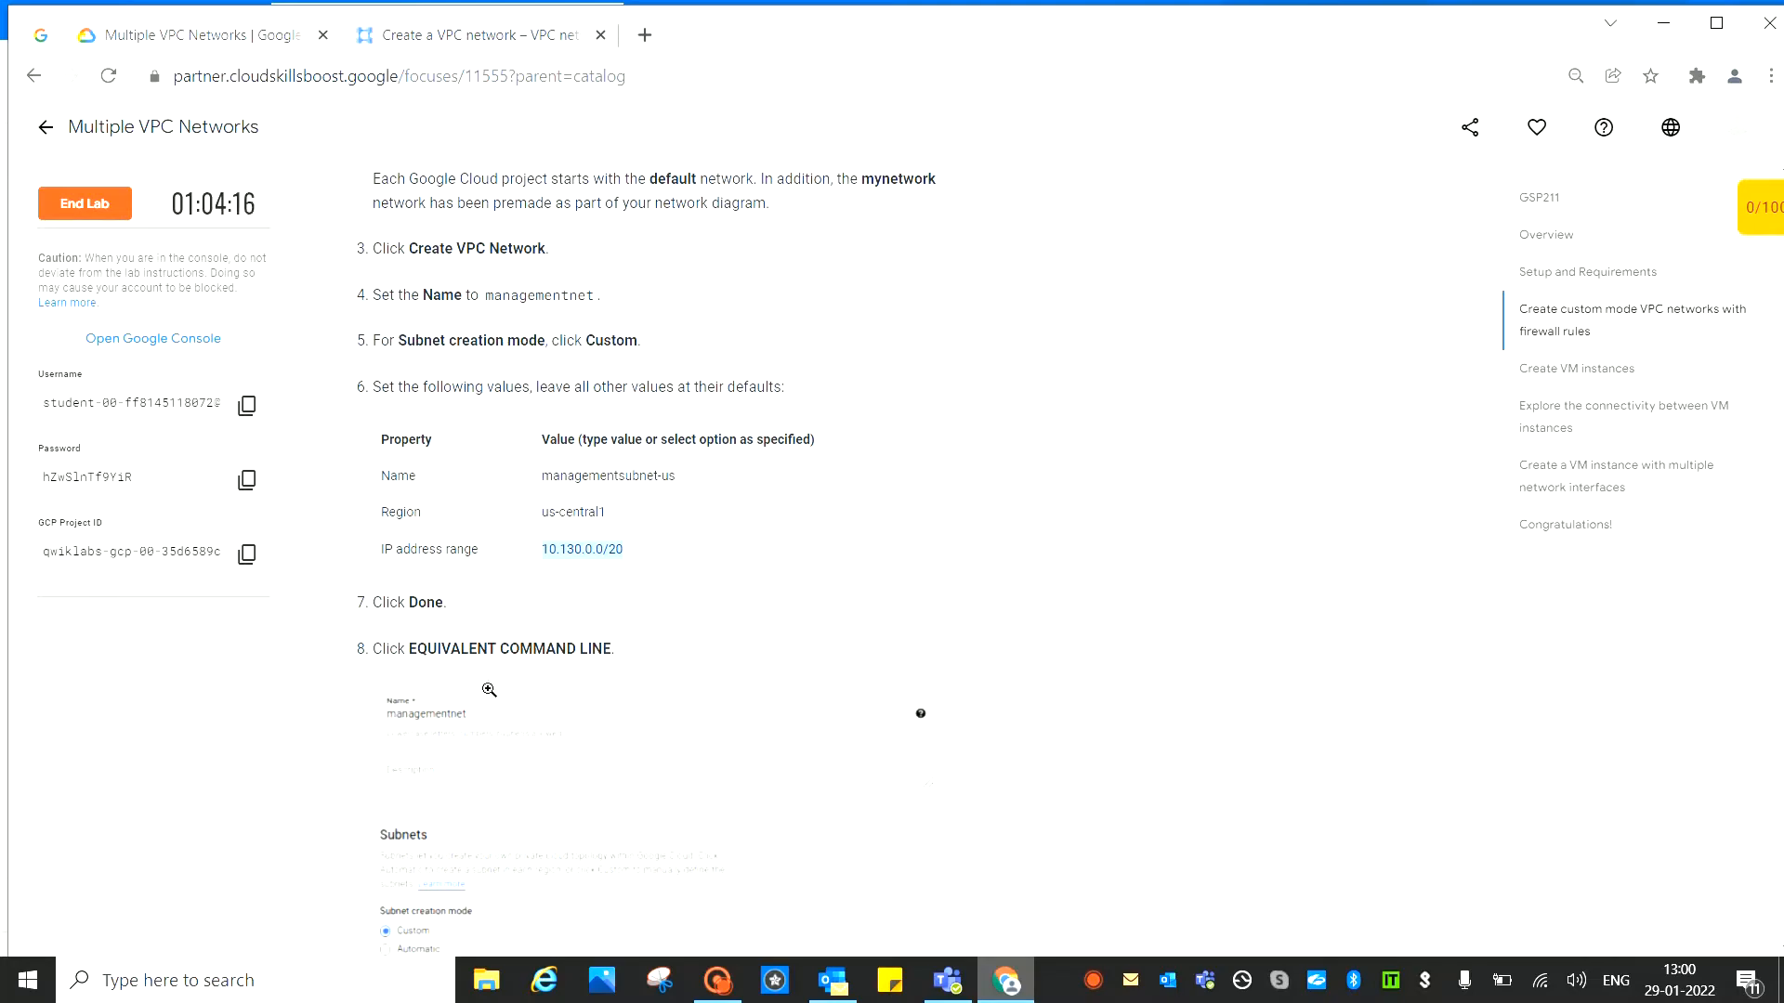
{"action": "left_click", "coordinate": [447, 33]}
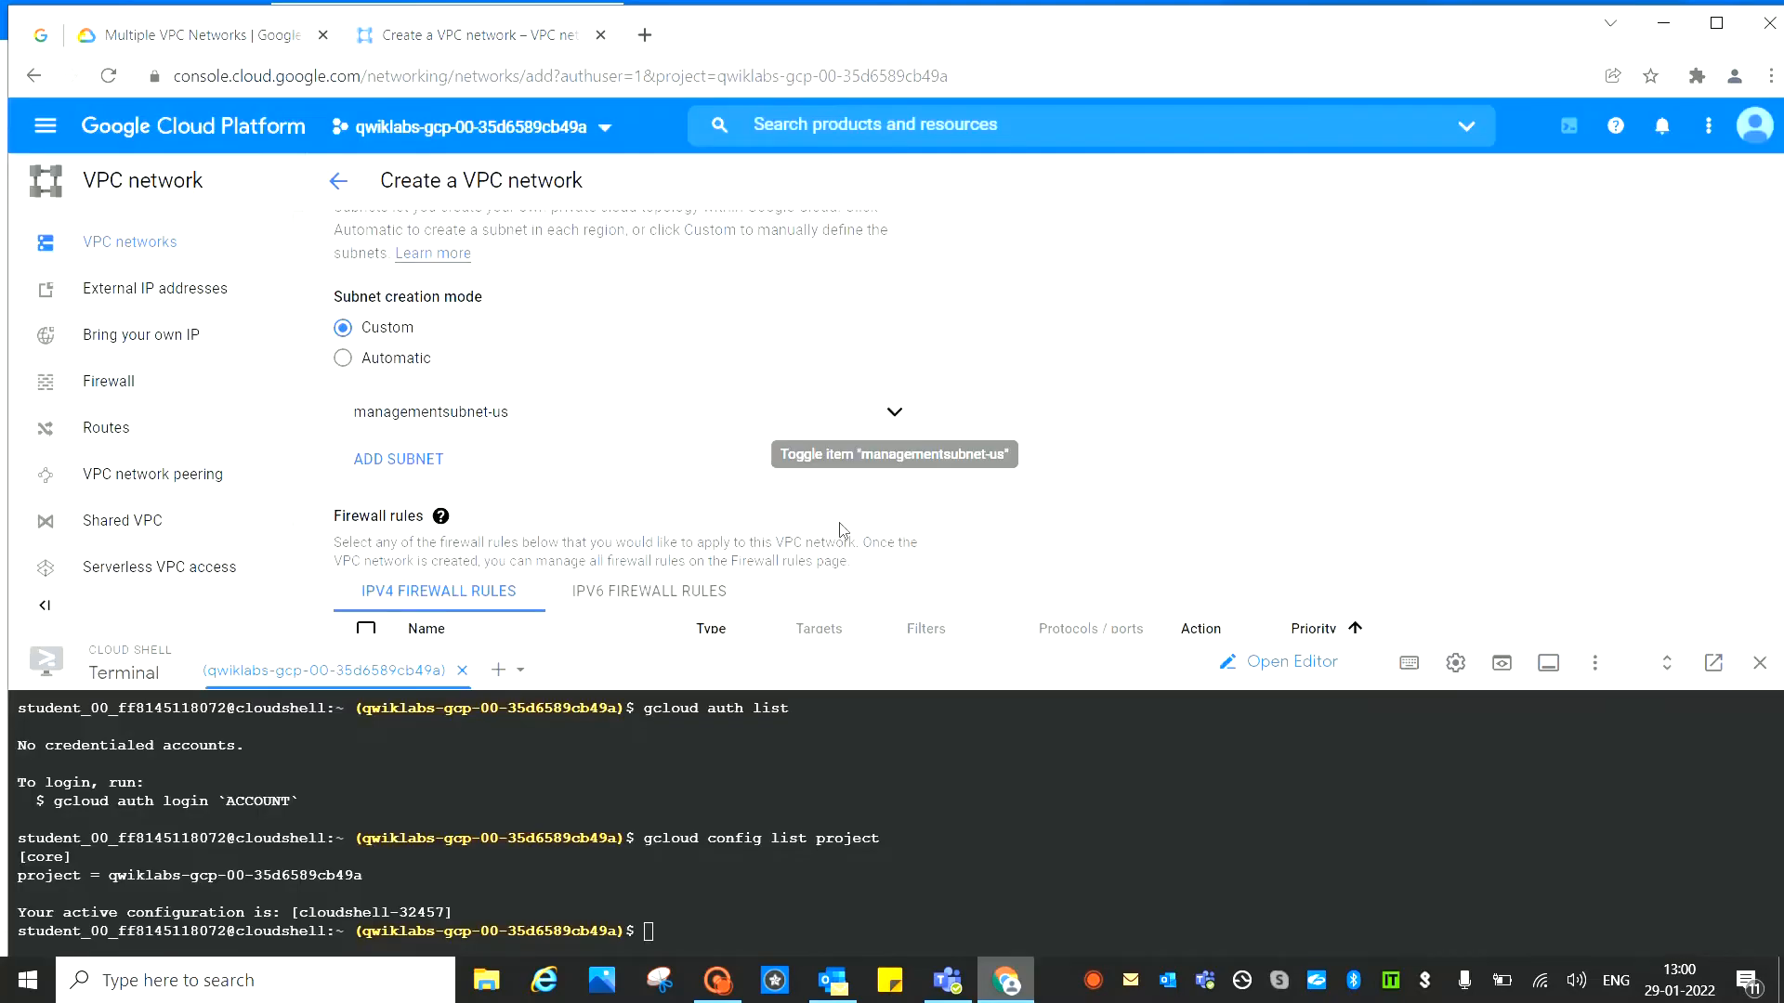
{"action": "scroll", "coordinate": [632, 446], "scroll_direction": "down", "scroll_amount": 1}
{"action": "scroll", "coordinate": [626, 439], "scroll_direction": "up", "scroll_amount": 4}
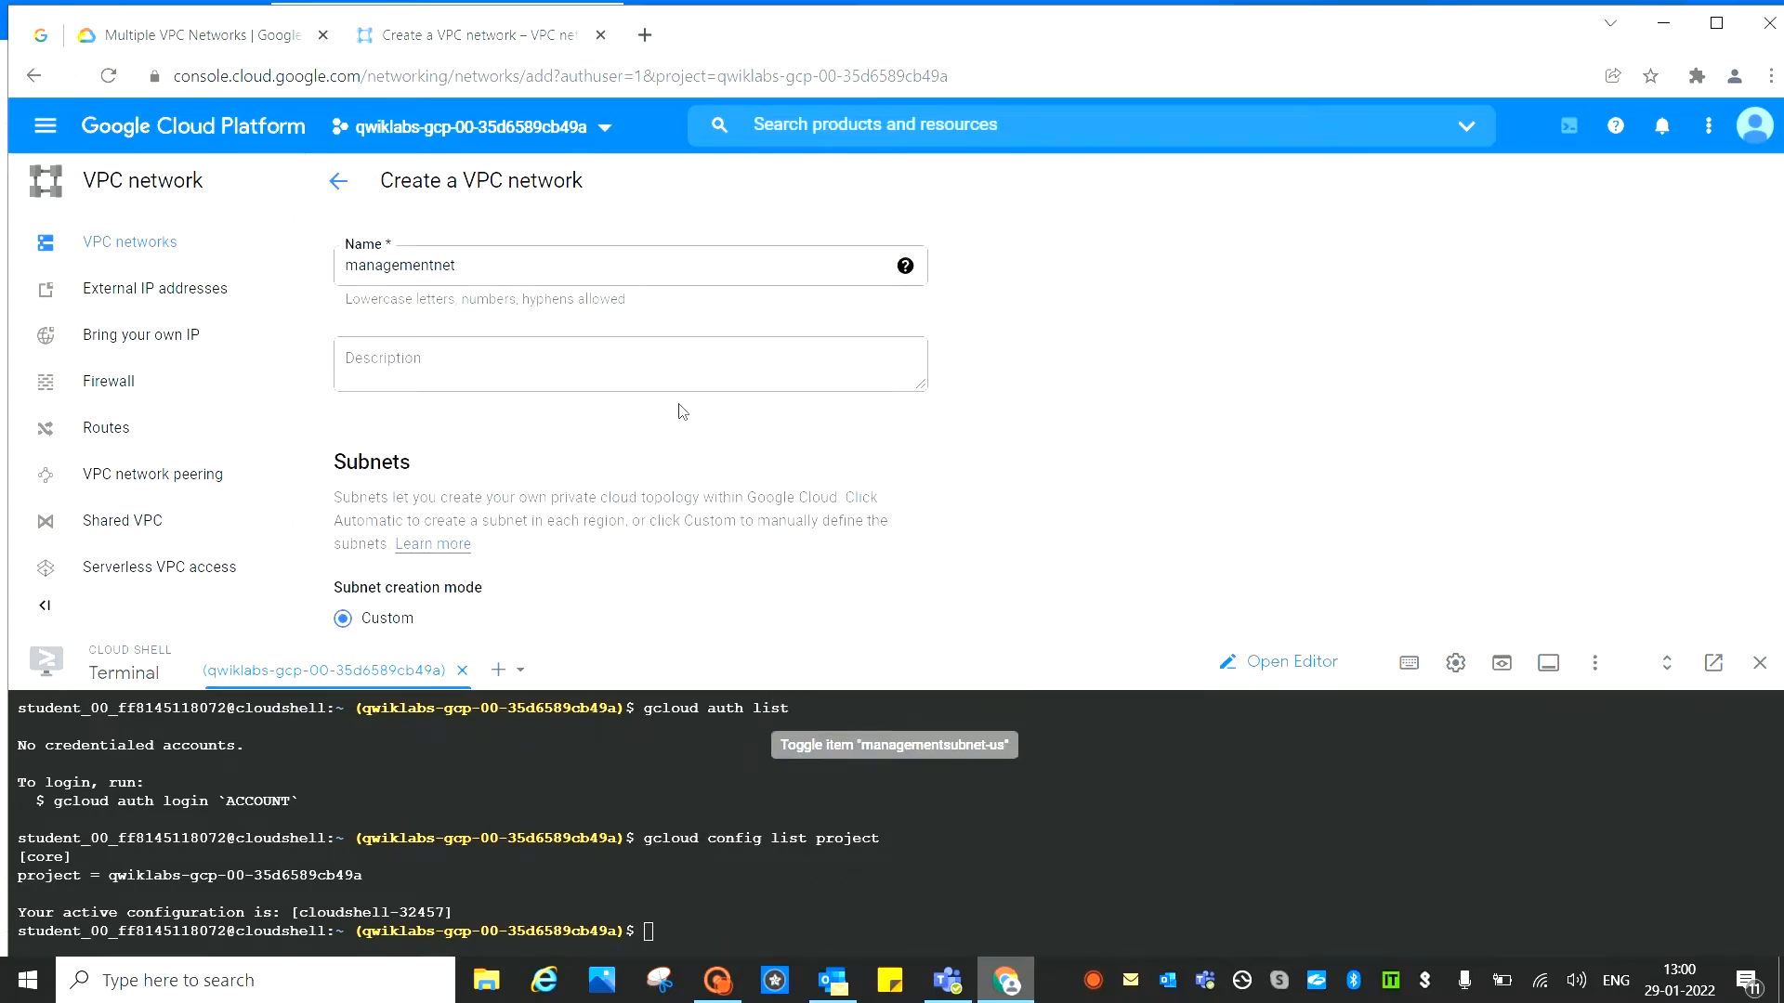
{"action": "scroll", "coordinate": [681, 418], "scroll_direction": "down", "scroll_amount": 3}
{"action": "scroll", "coordinate": [681, 418], "scroll_direction": "down", "scroll_amount": 7}
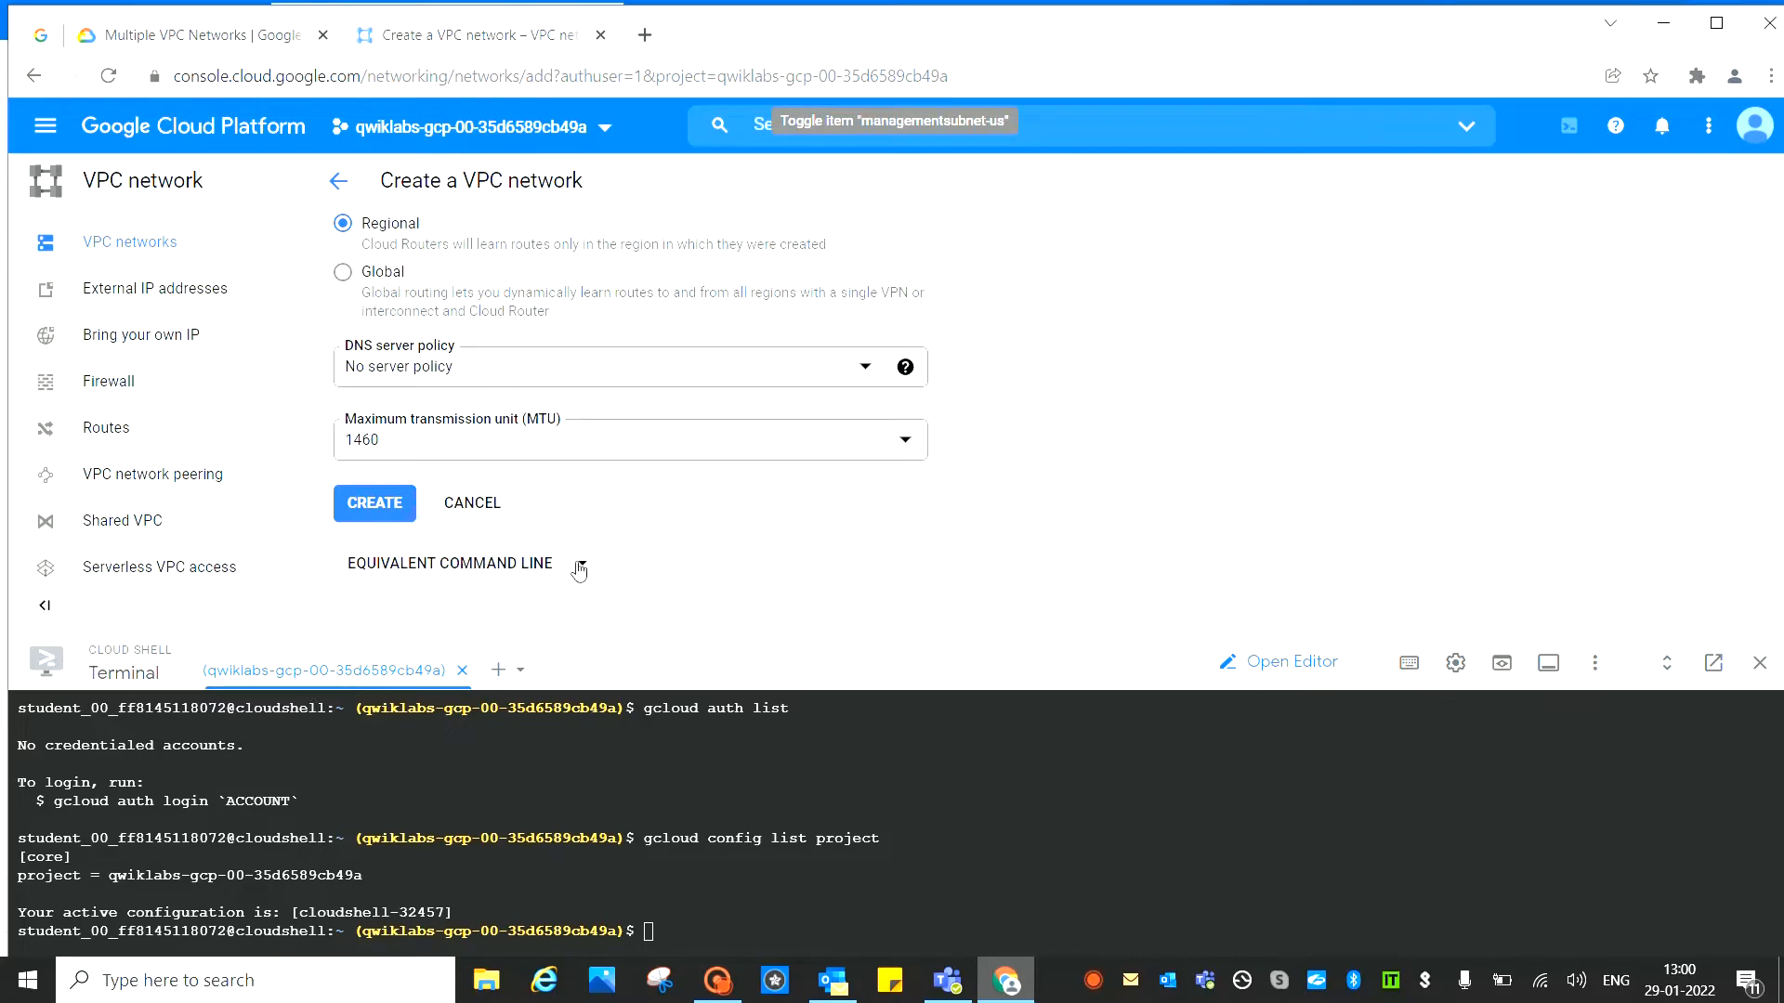
{"action": "left_click", "coordinate": [471, 568]}
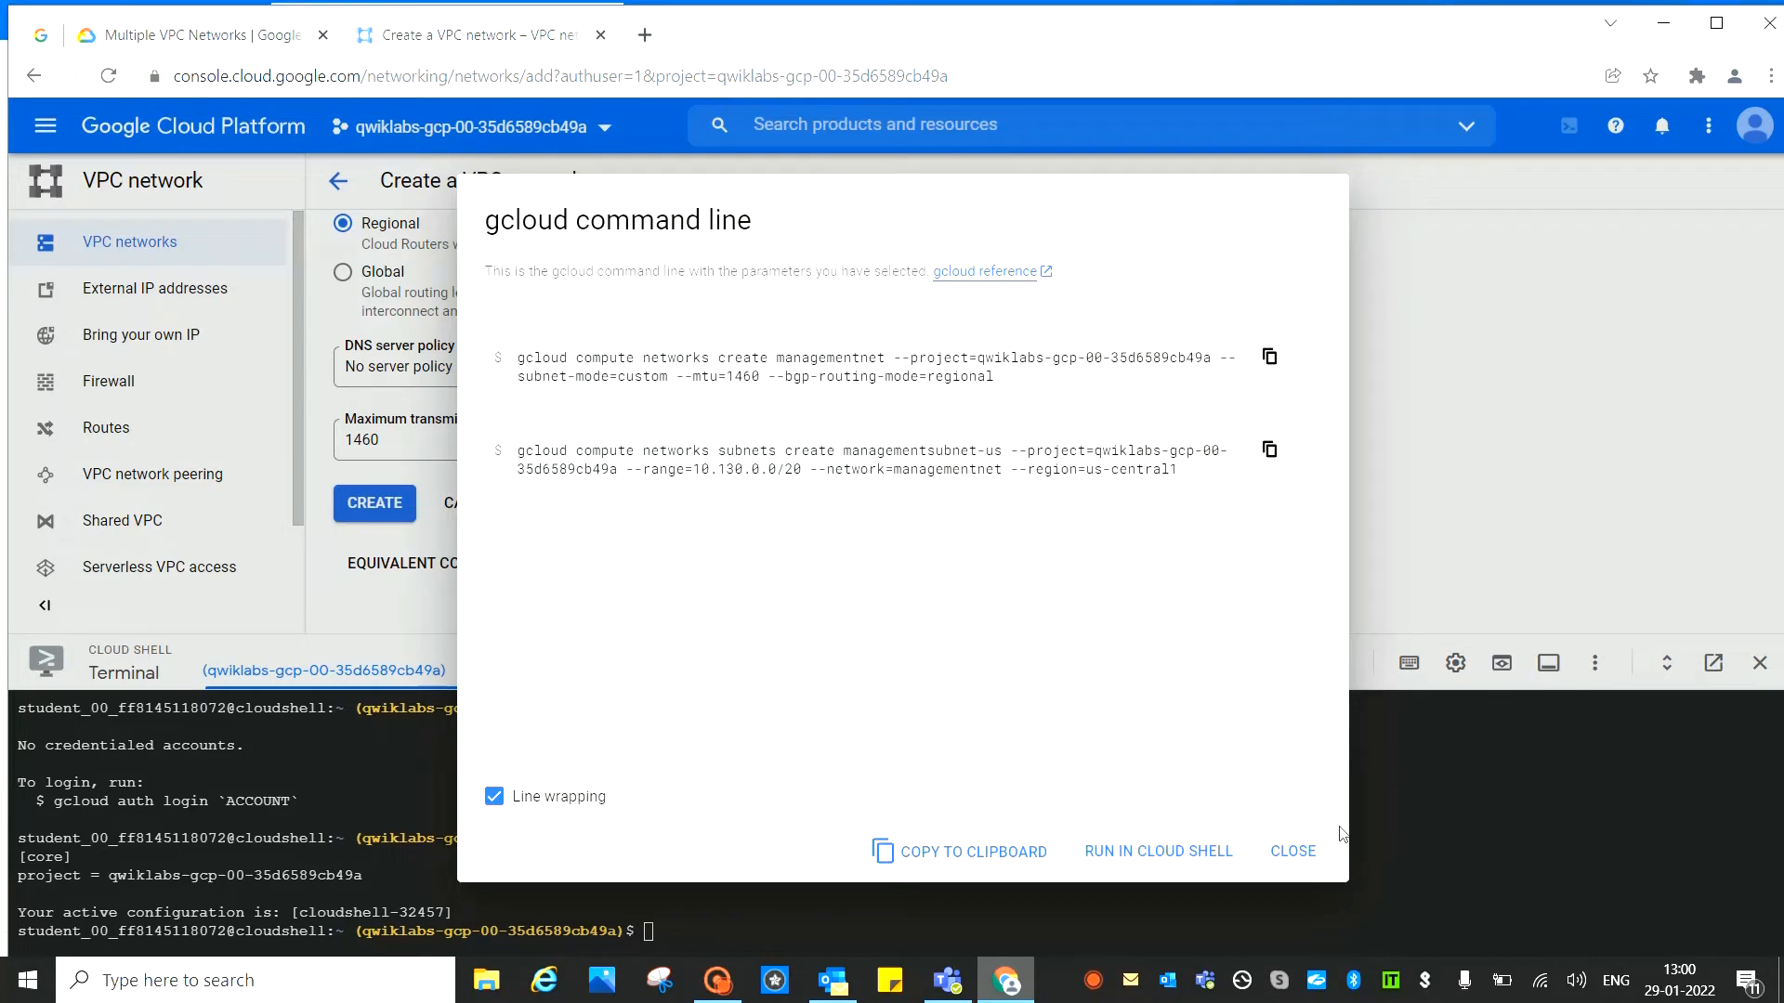
{"action": "left_click", "coordinate": [1279, 852]}
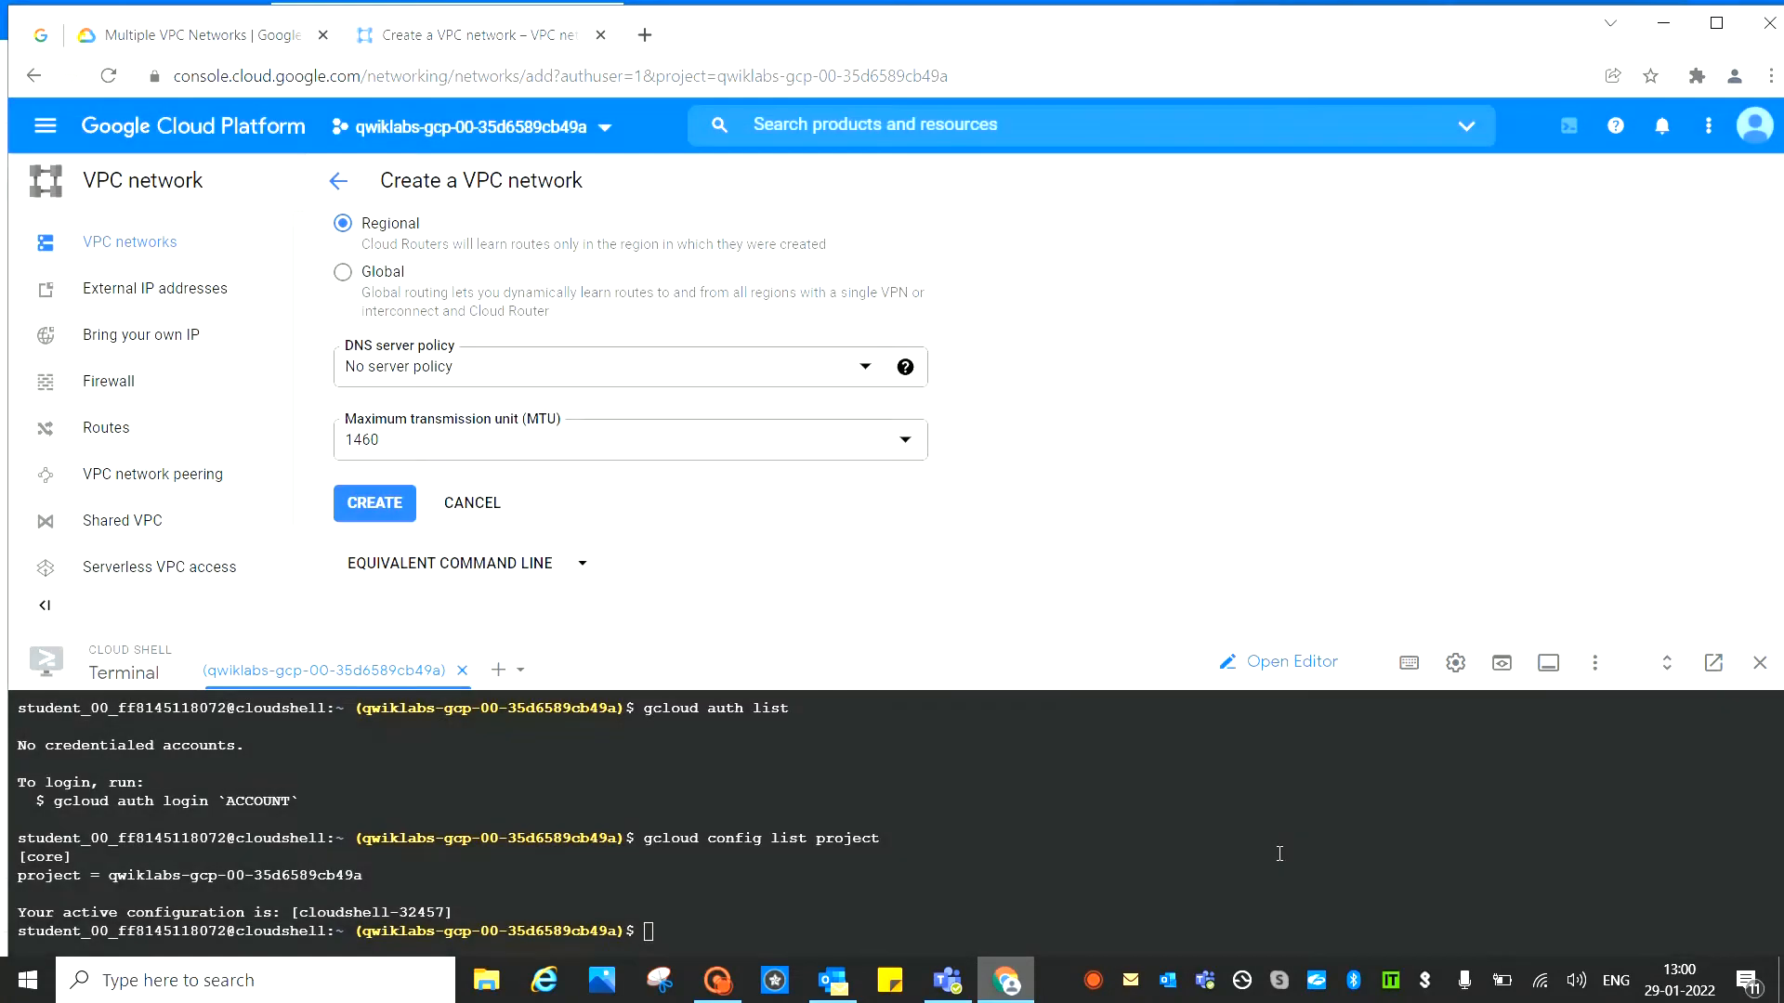
Read the lab's remaining instructions for managementnet and create the VPC network with the configured settings
{"action": "left_click", "coordinate": [182, 36]}
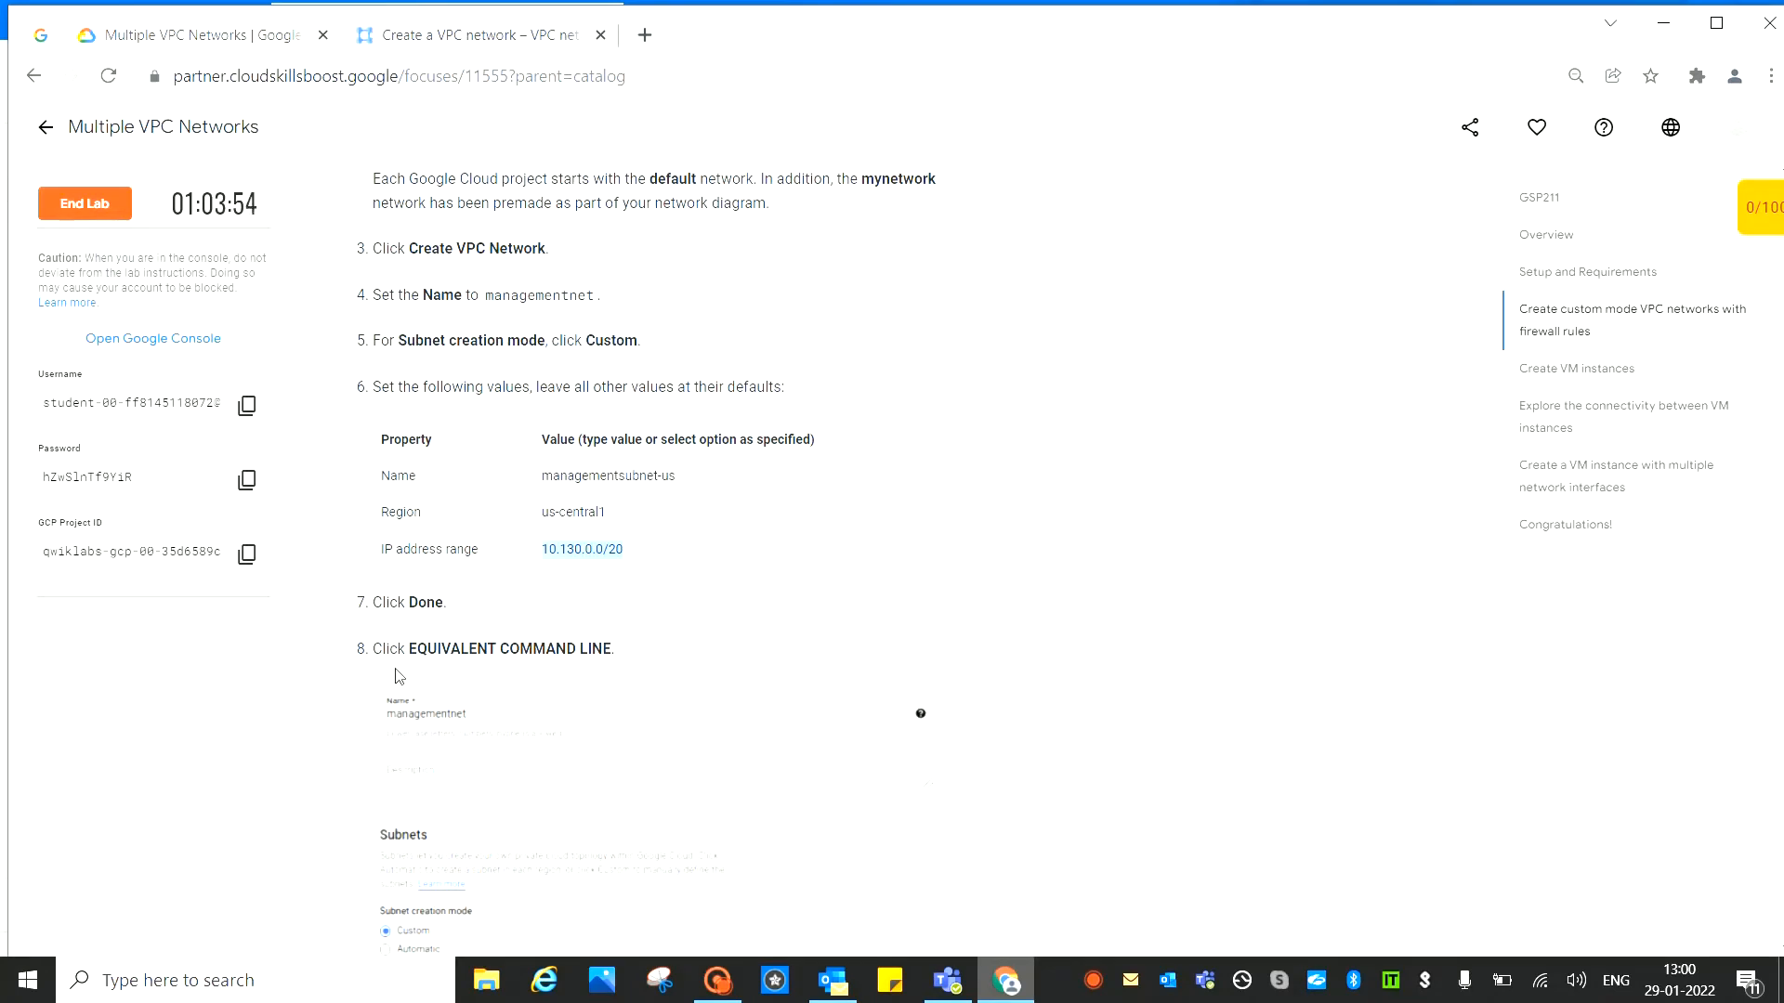
{"action": "scroll", "coordinate": [1015, 590], "scroll_direction": "down", "scroll_amount": 3}
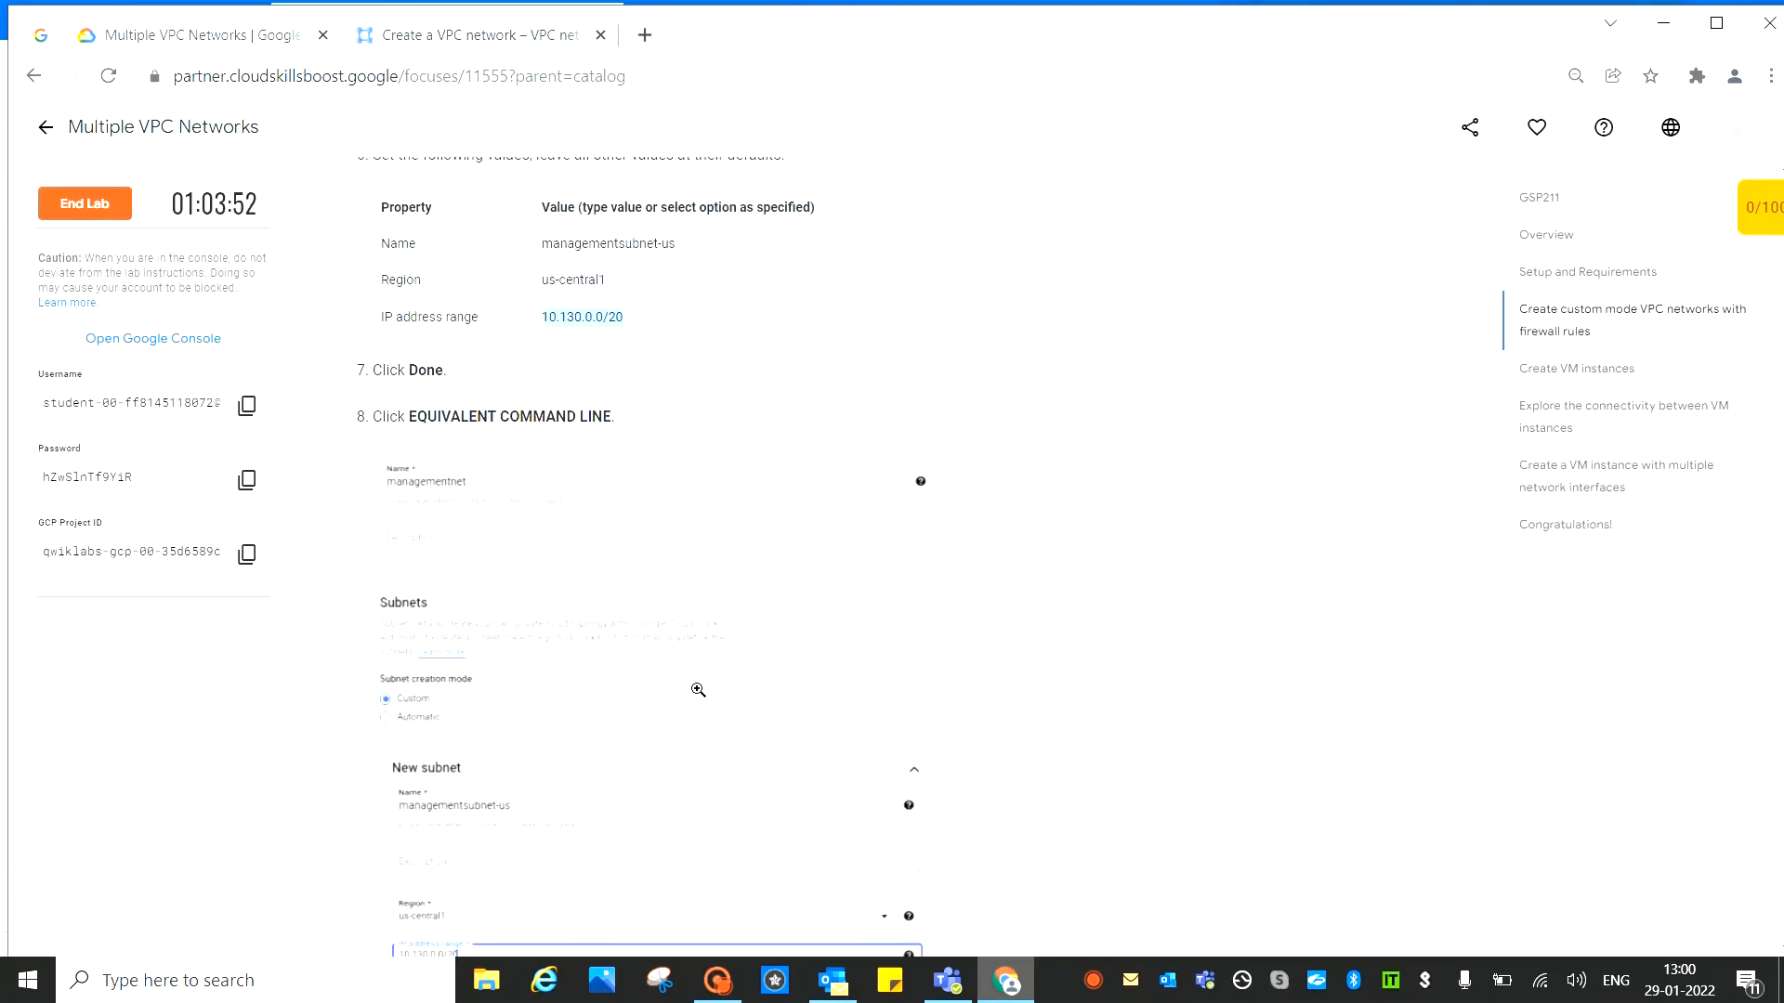
{"action": "scroll", "coordinate": [900, 661], "scroll_direction": "down", "scroll_amount": 4}
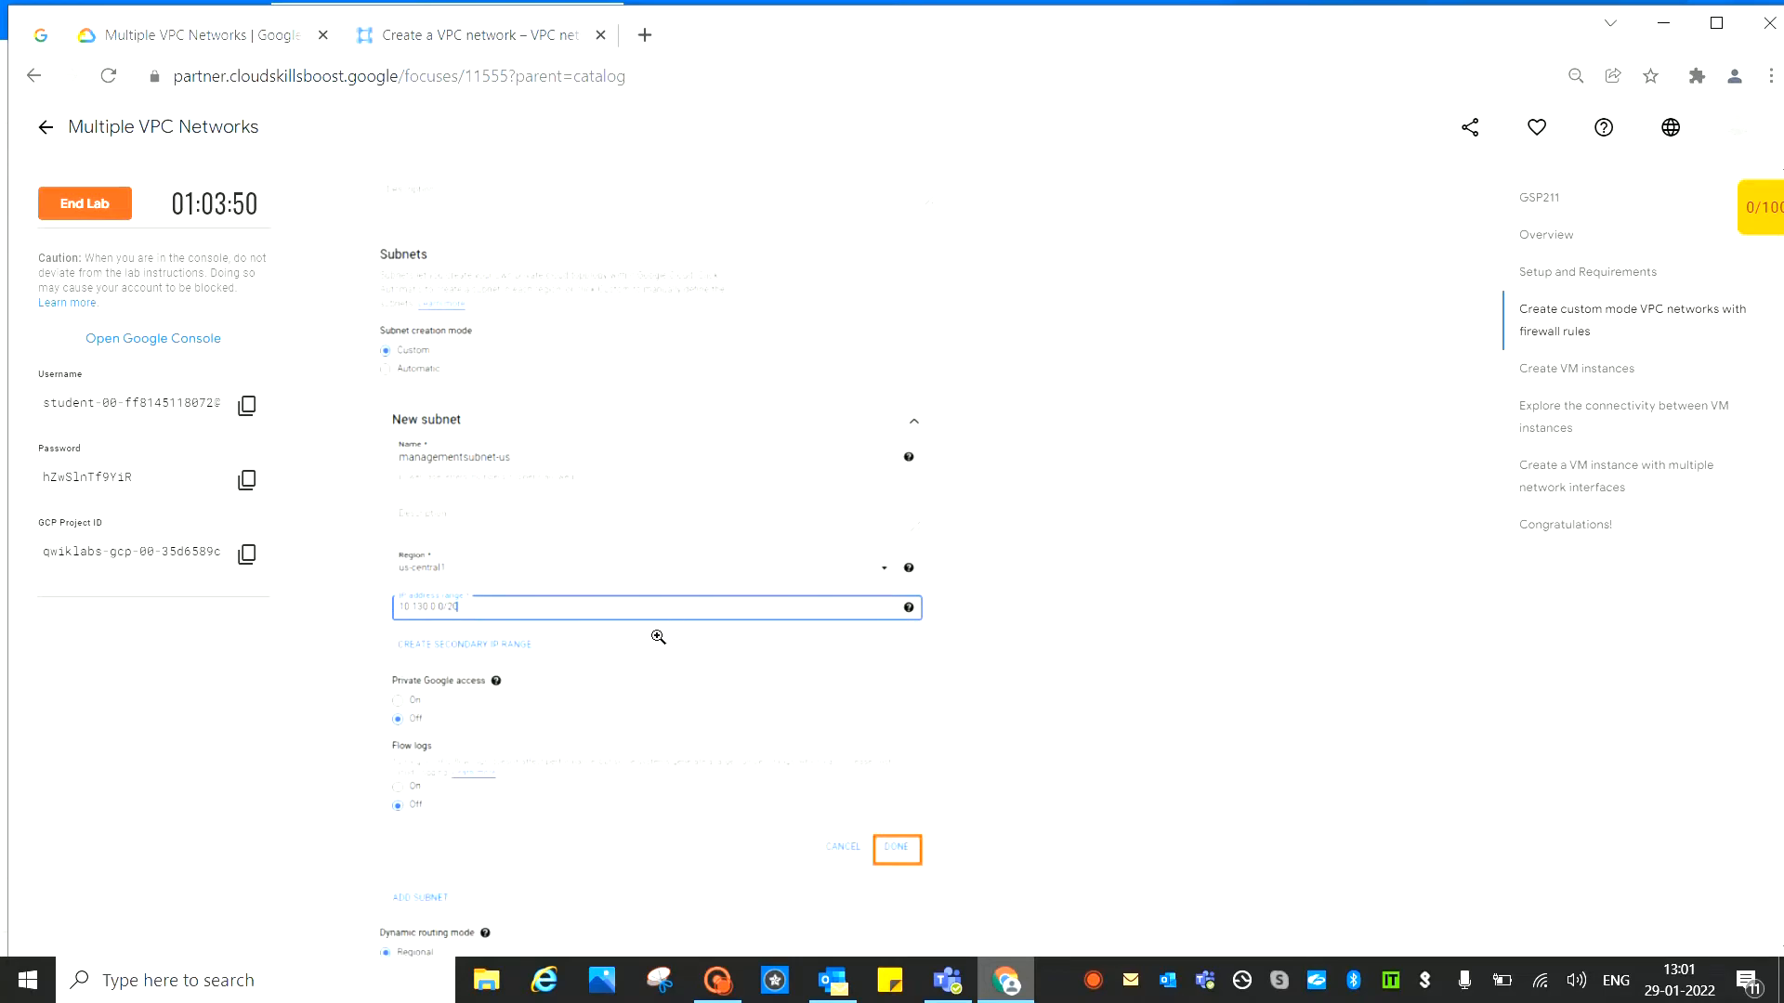
{"action": "scroll", "coordinate": [658, 633], "scroll_direction": "down", "scroll_amount": 6}
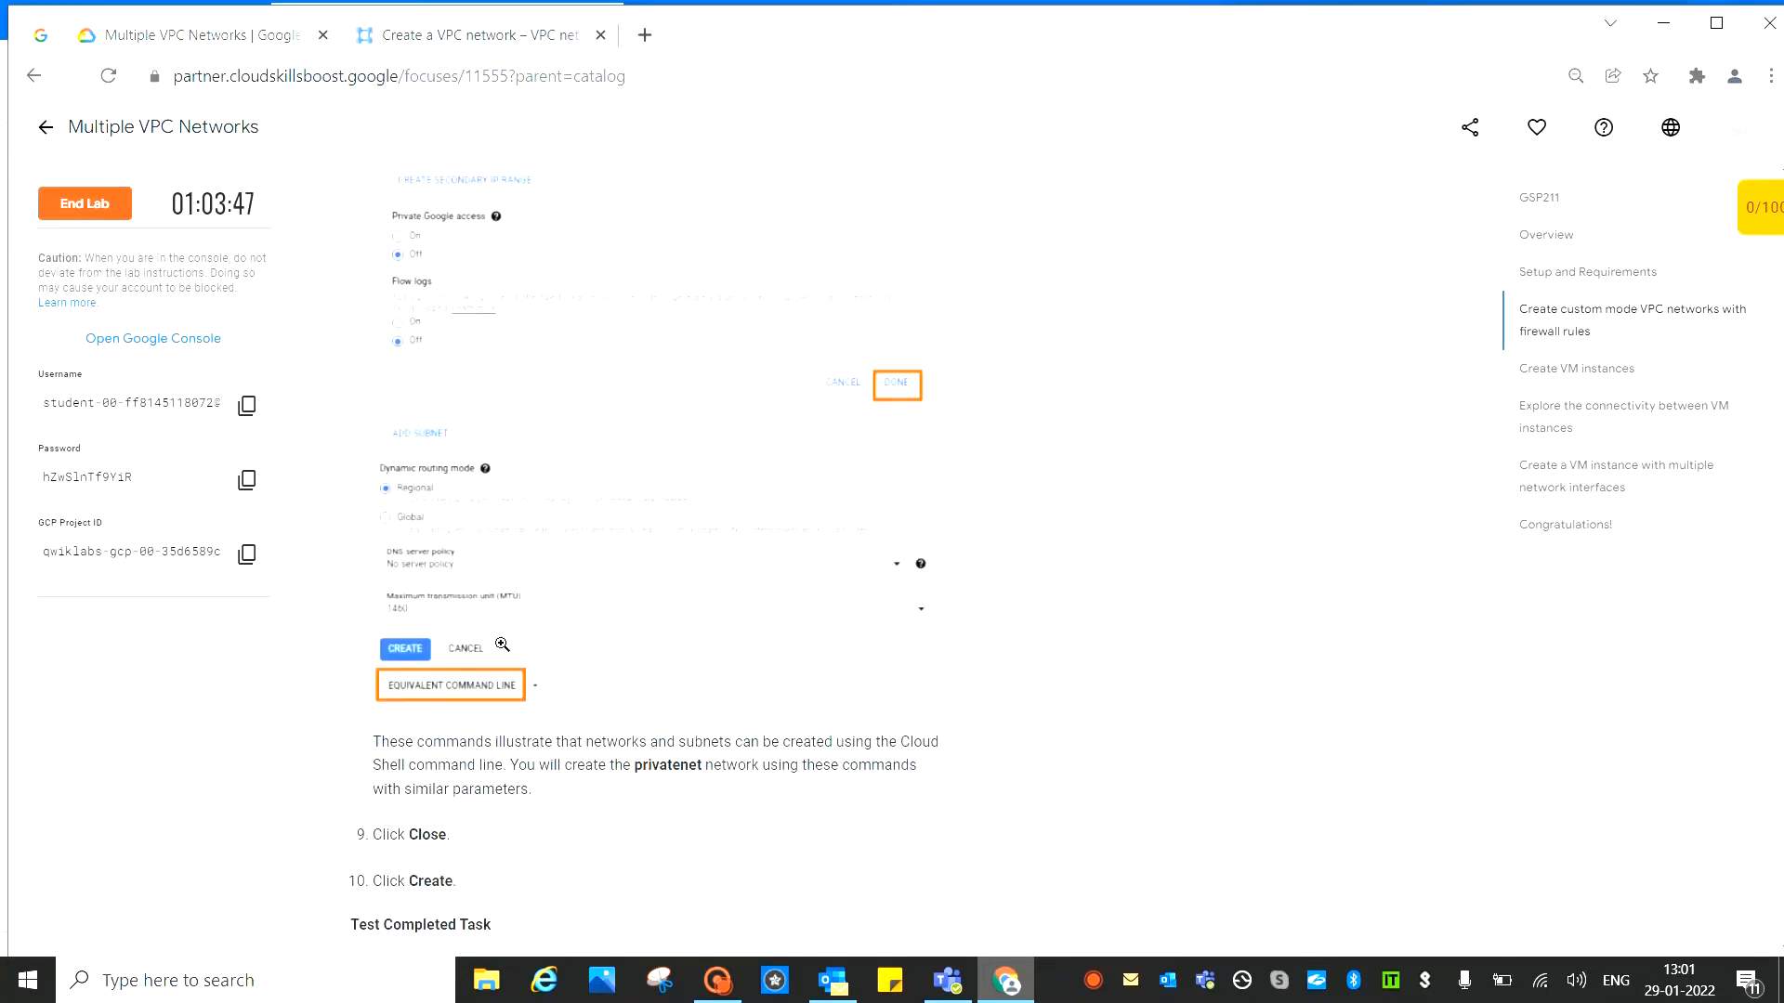
{"action": "scroll", "coordinate": [873, 649], "scroll_direction": "down", "scroll_amount": 1}
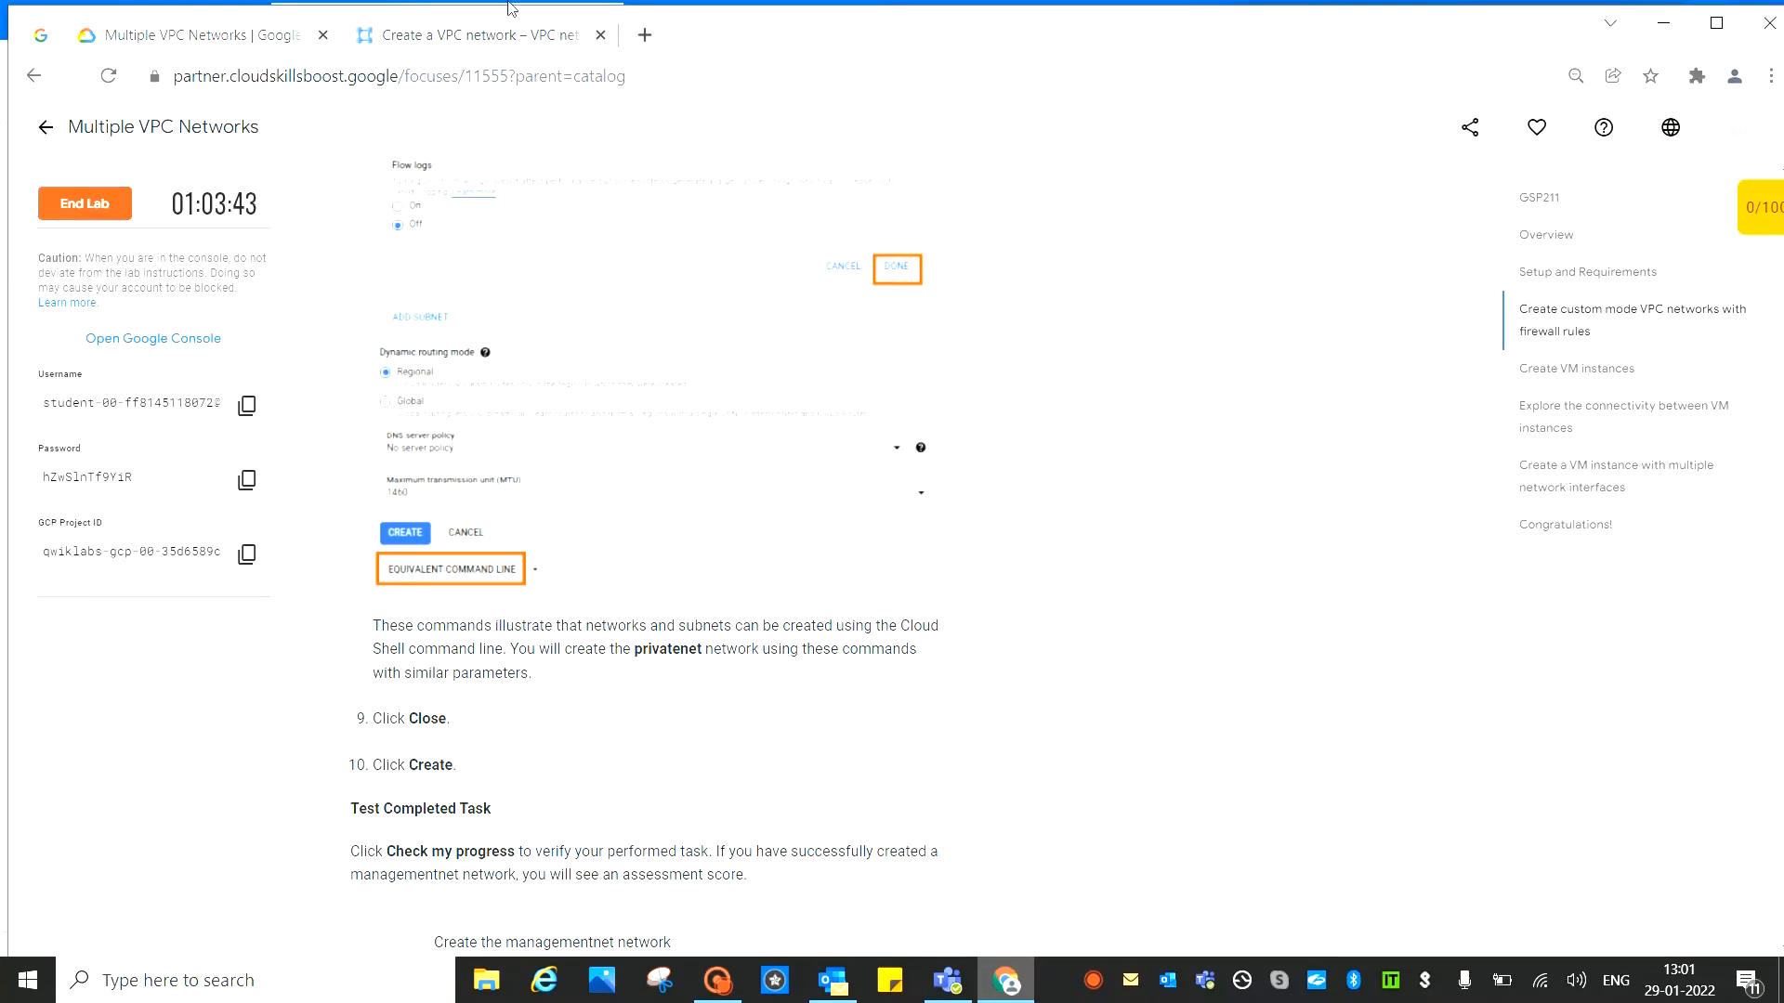
{"action": "left_click", "coordinate": [501, 37]}
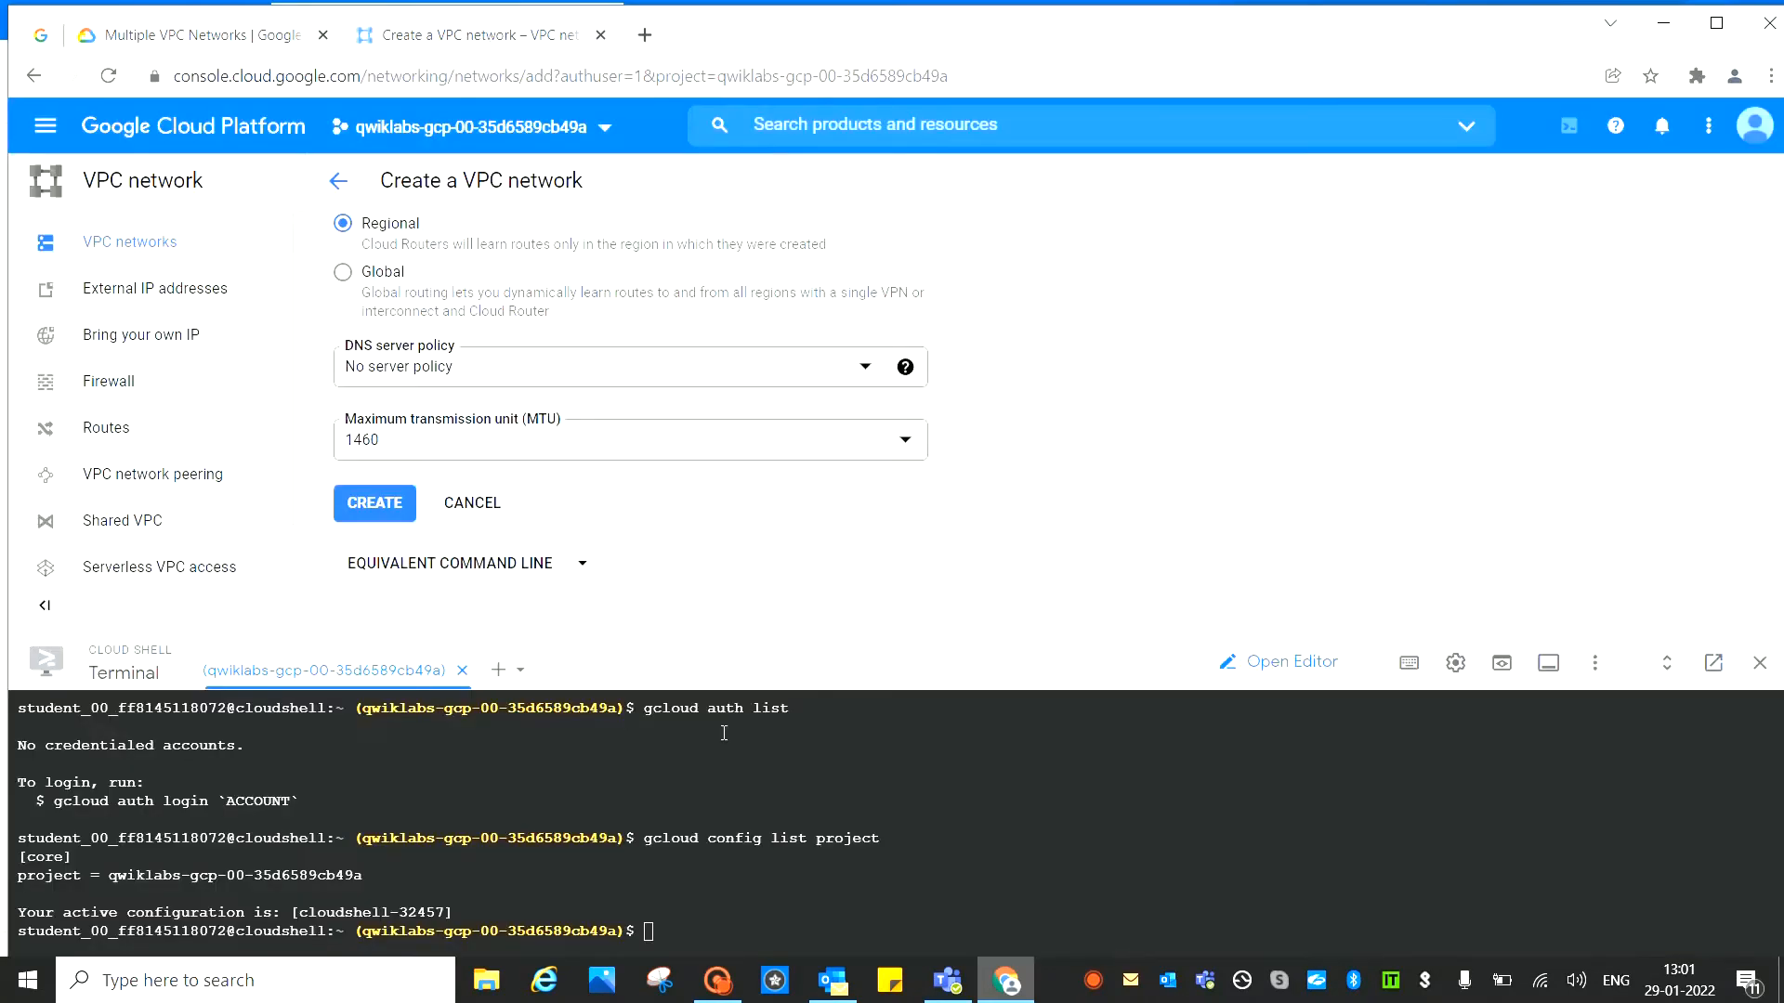
{"action": "left_click", "coordinate": [364, 509]}
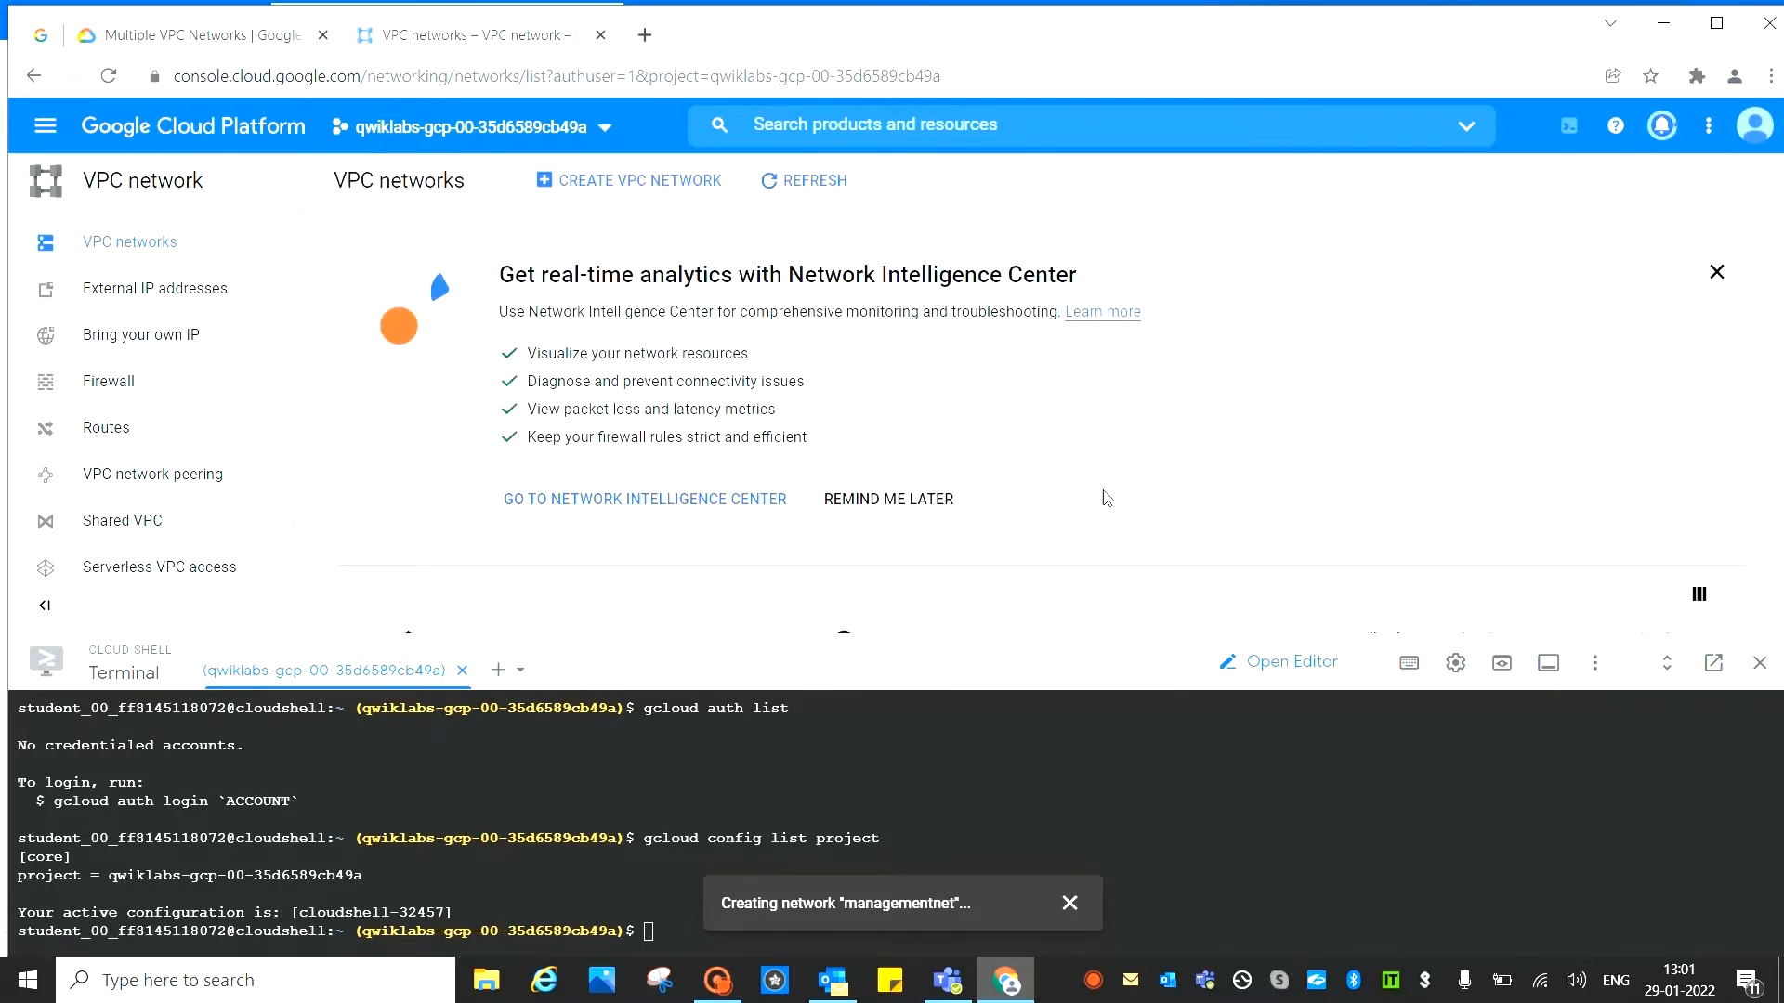
Collapse the default network's subnets in the VPC networks list to look for managementnet
{"action": "scroll", "coordinate": [1096, 480], "scroll_direction": "down", "scroll_amount": 4}
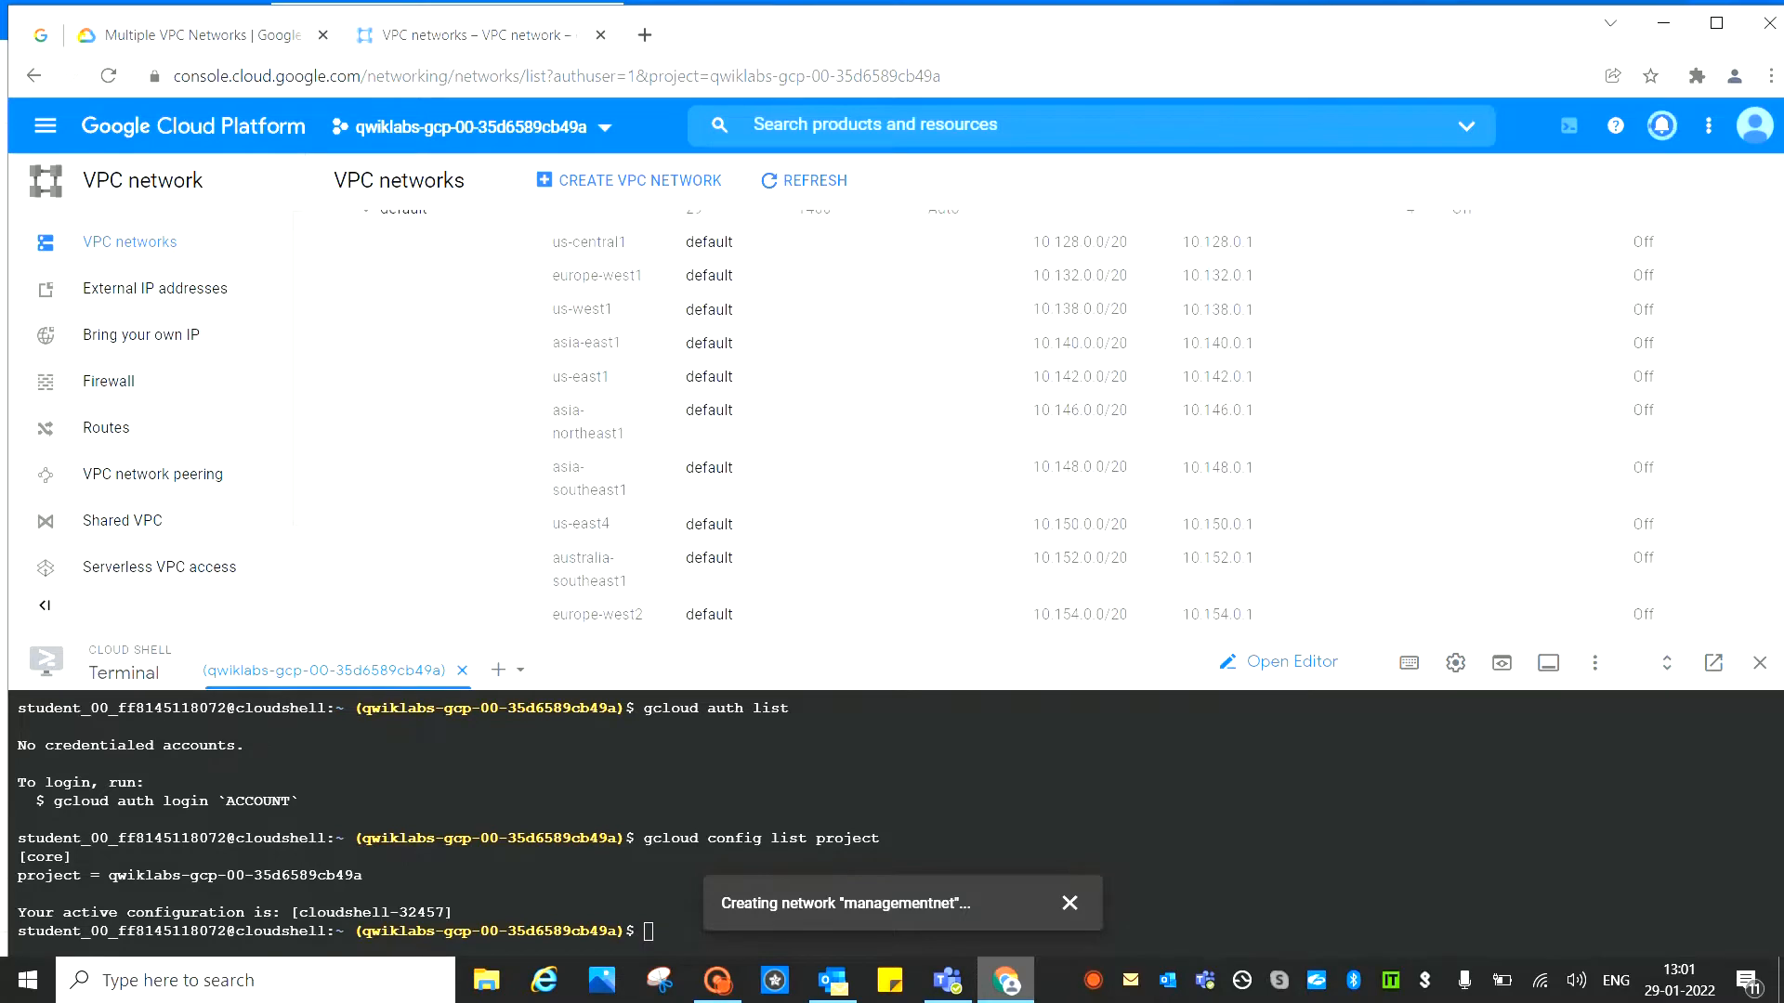
{"action": "scroll", "coordinate": [859, 459], "scroll_direction": "up", "scroll_amount": 2}
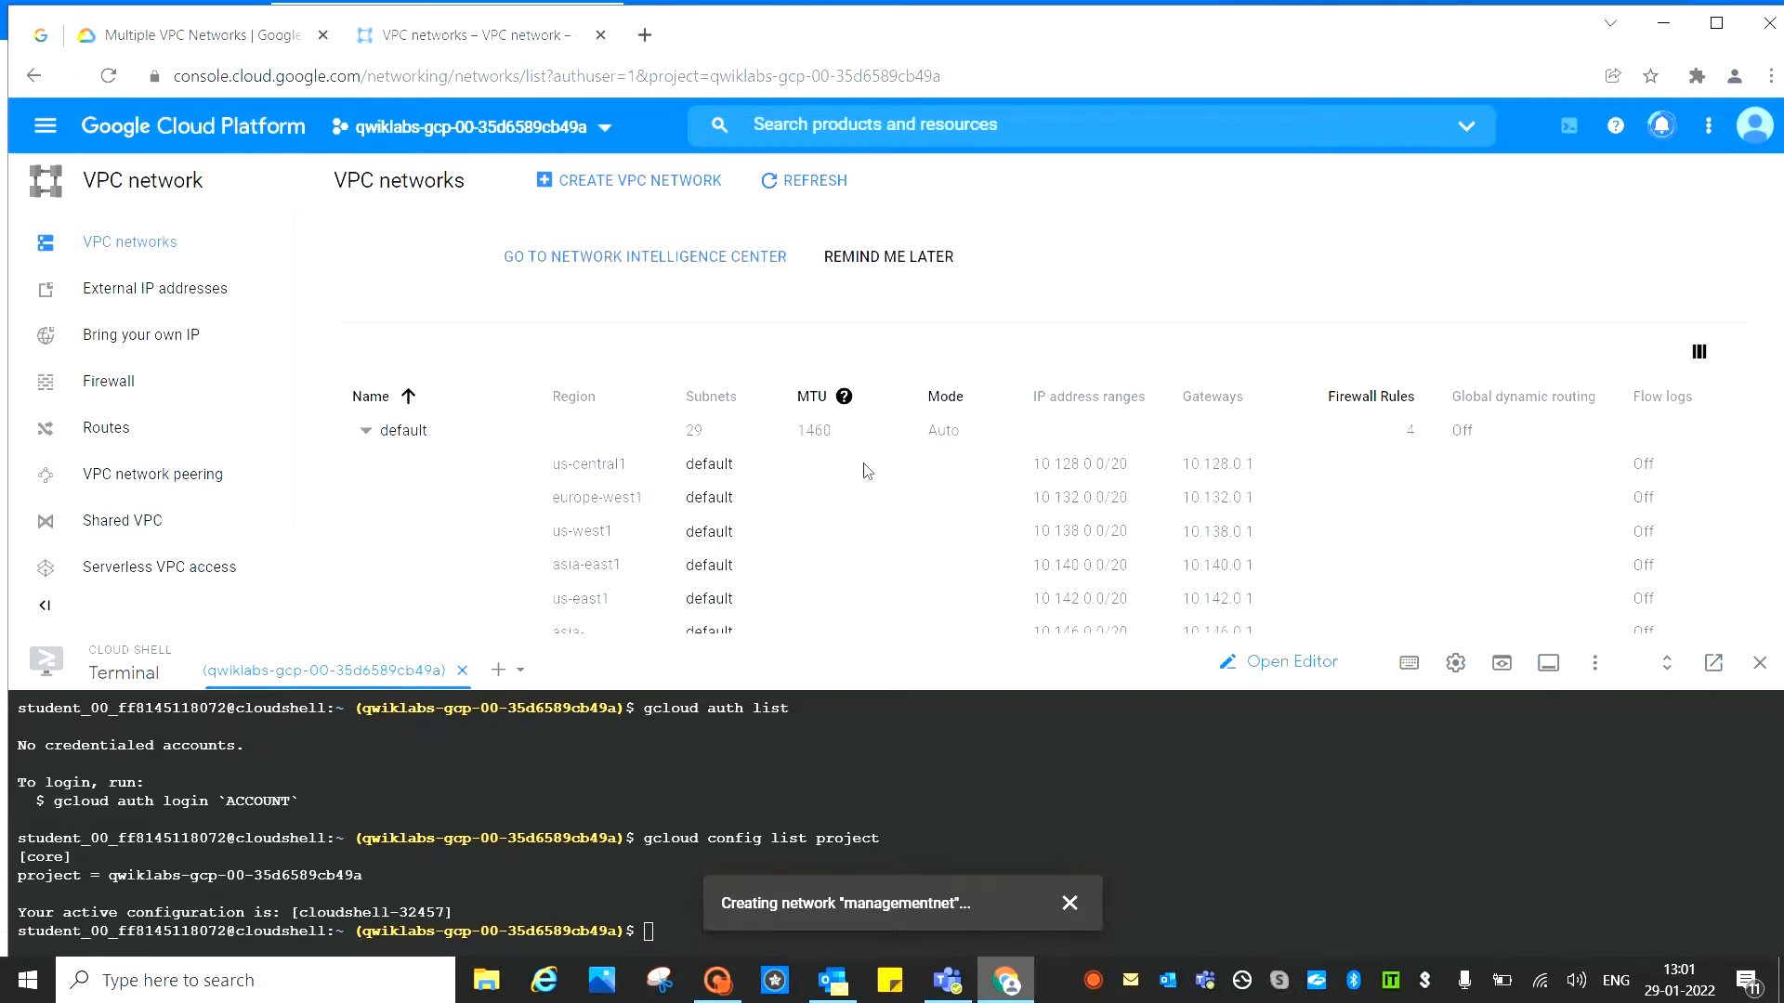
{"action": "left_click", "coordinate": [366, 440]}
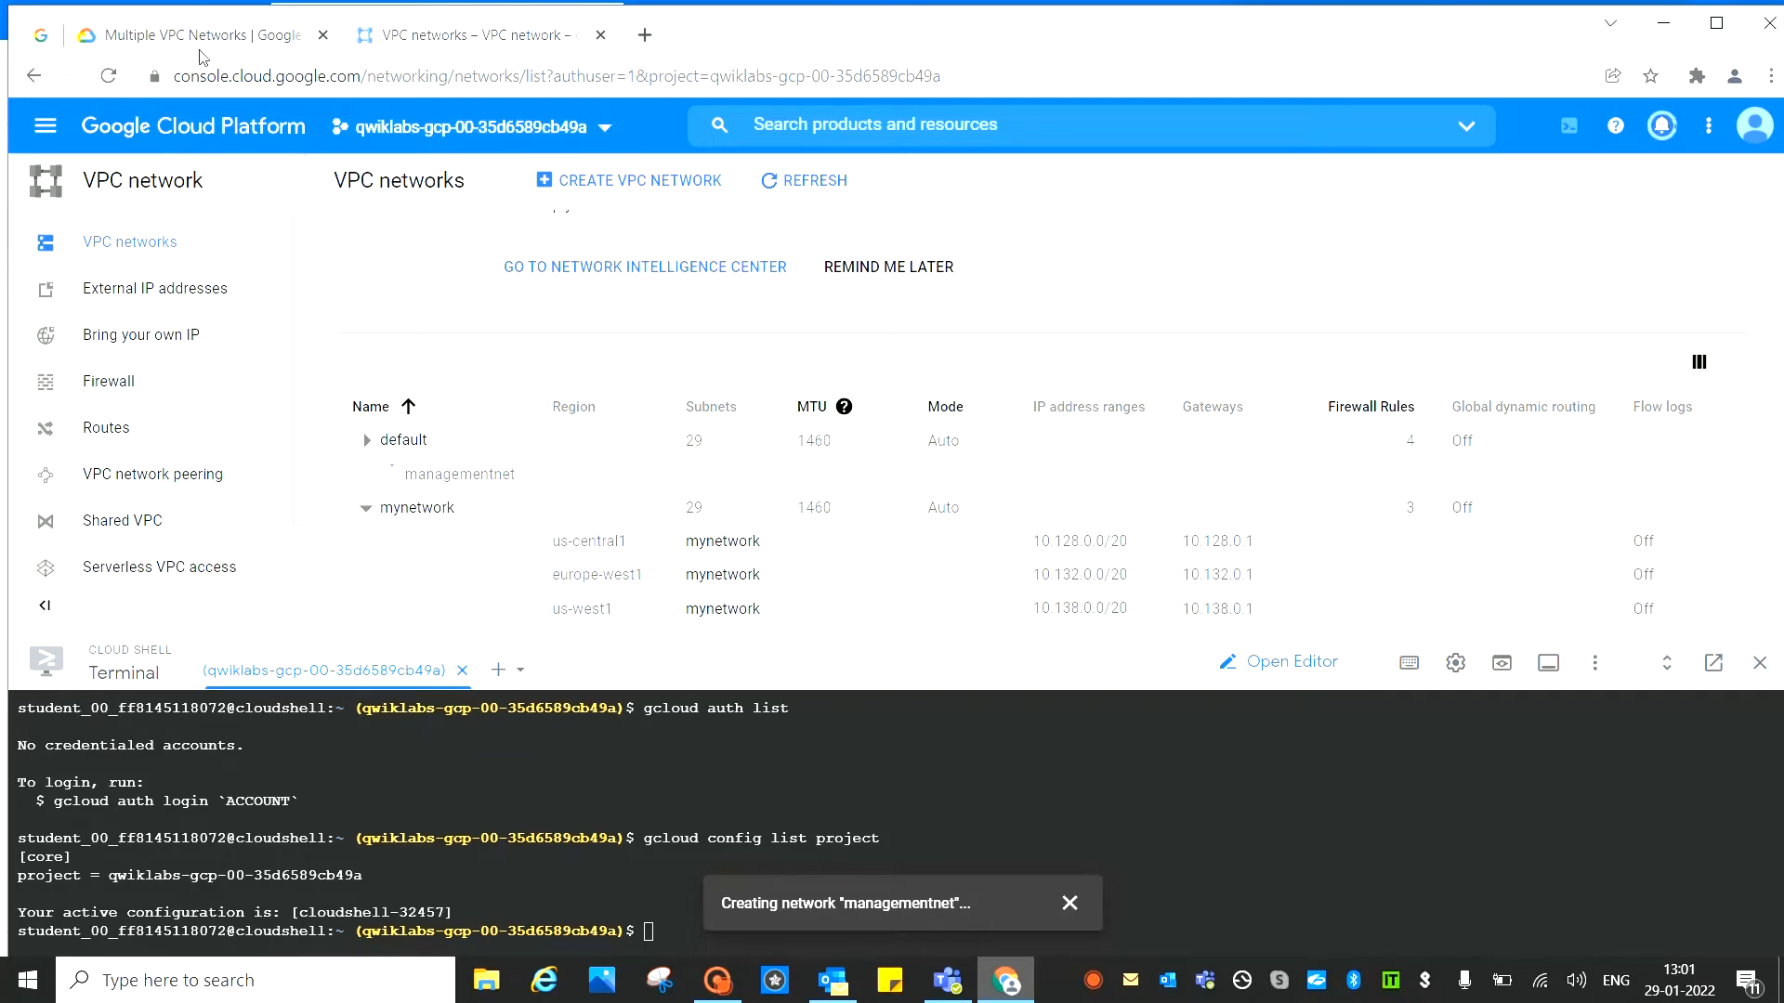
Return to the lab instructions and read the section on creating the privatenet network with Cloud Shell commands
{"action": "left_click", "coordinate": [169, 35]}
{"action": "scroll", "coordinate": [963, 502], "scroll_direction": "down", "scroll_amount": 3}
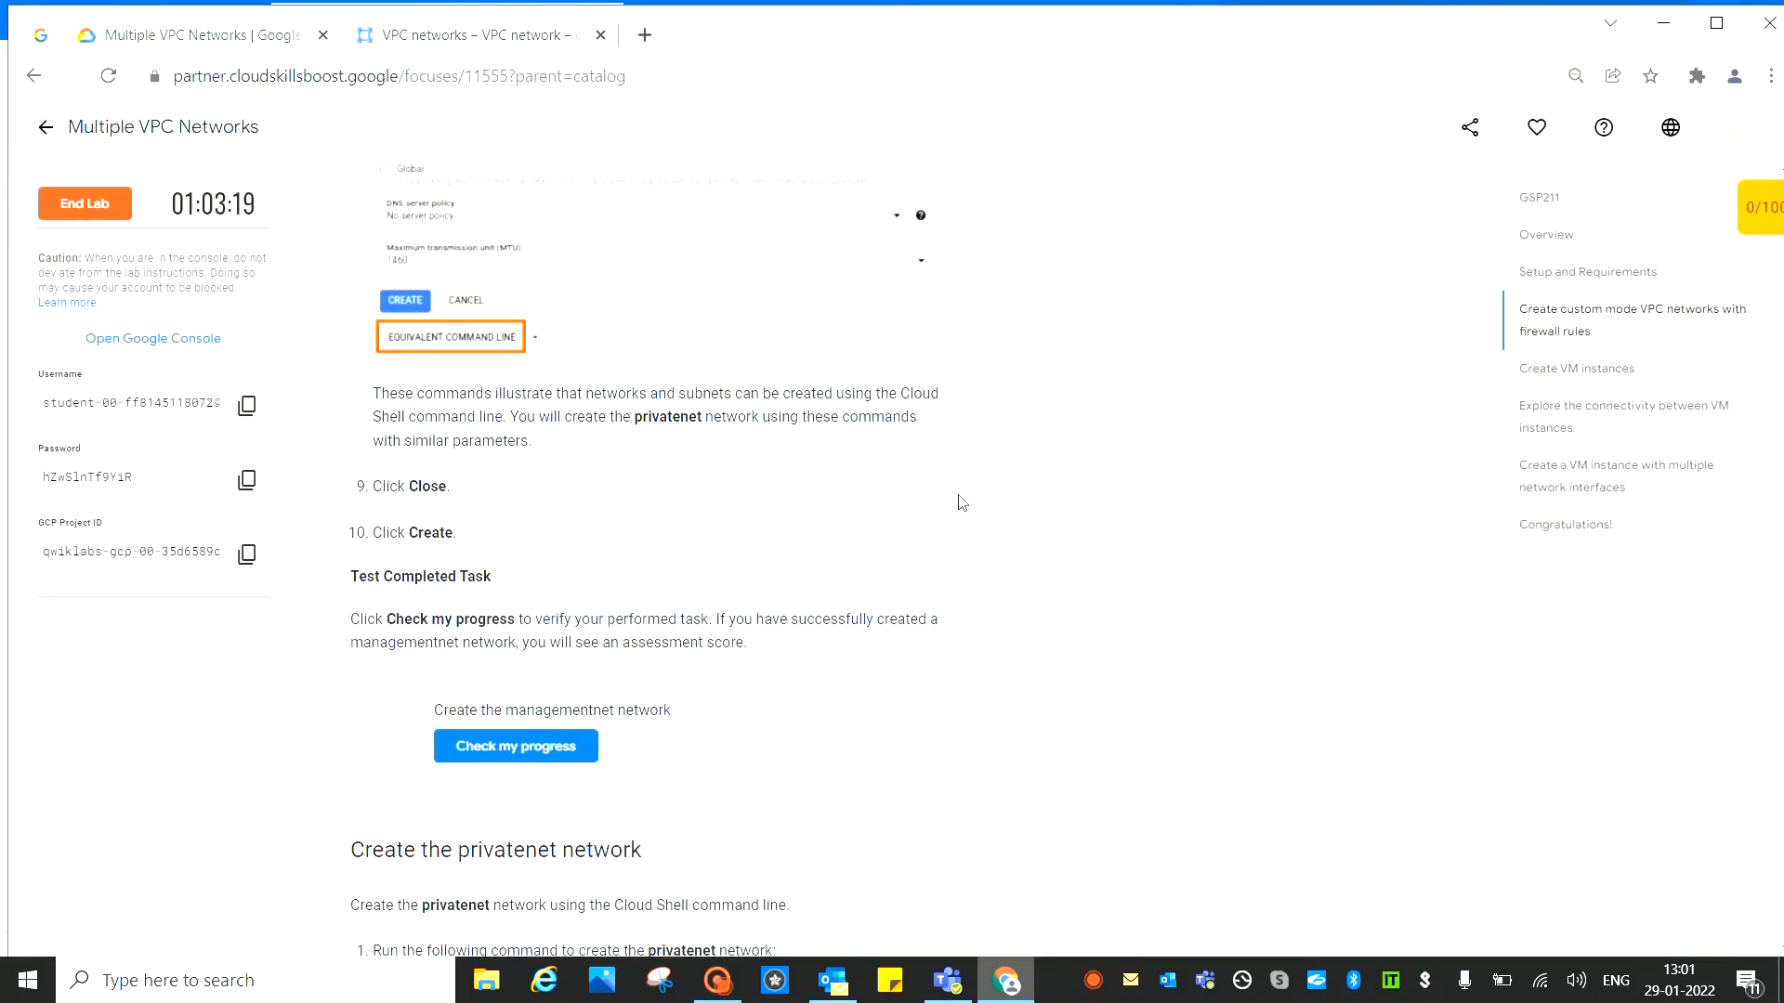
{"action": "scroll", "coordinate": [963, 503], "scroll_direction": "down", "scroll_amount": 4}
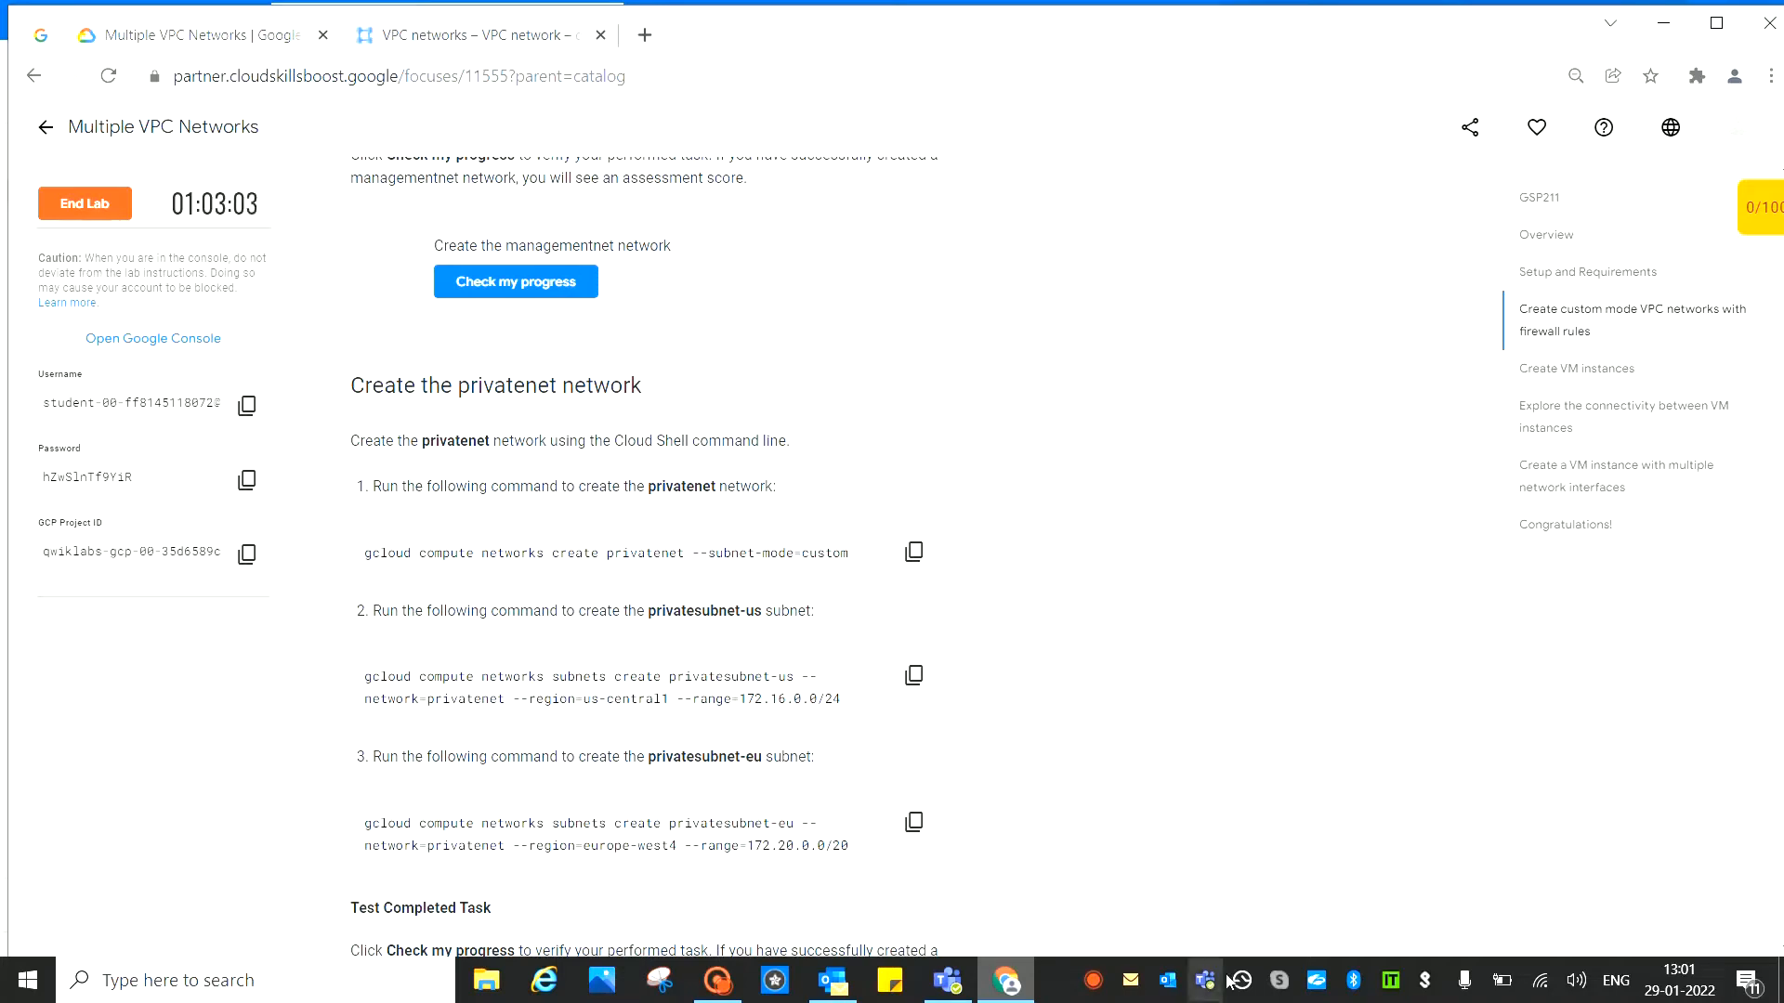
Collapse the default network's subnets in the console's VPC networks list to view managementnet, and dismiss the creation notification
{"action": "left_click", "coordinate": [449, 38]}
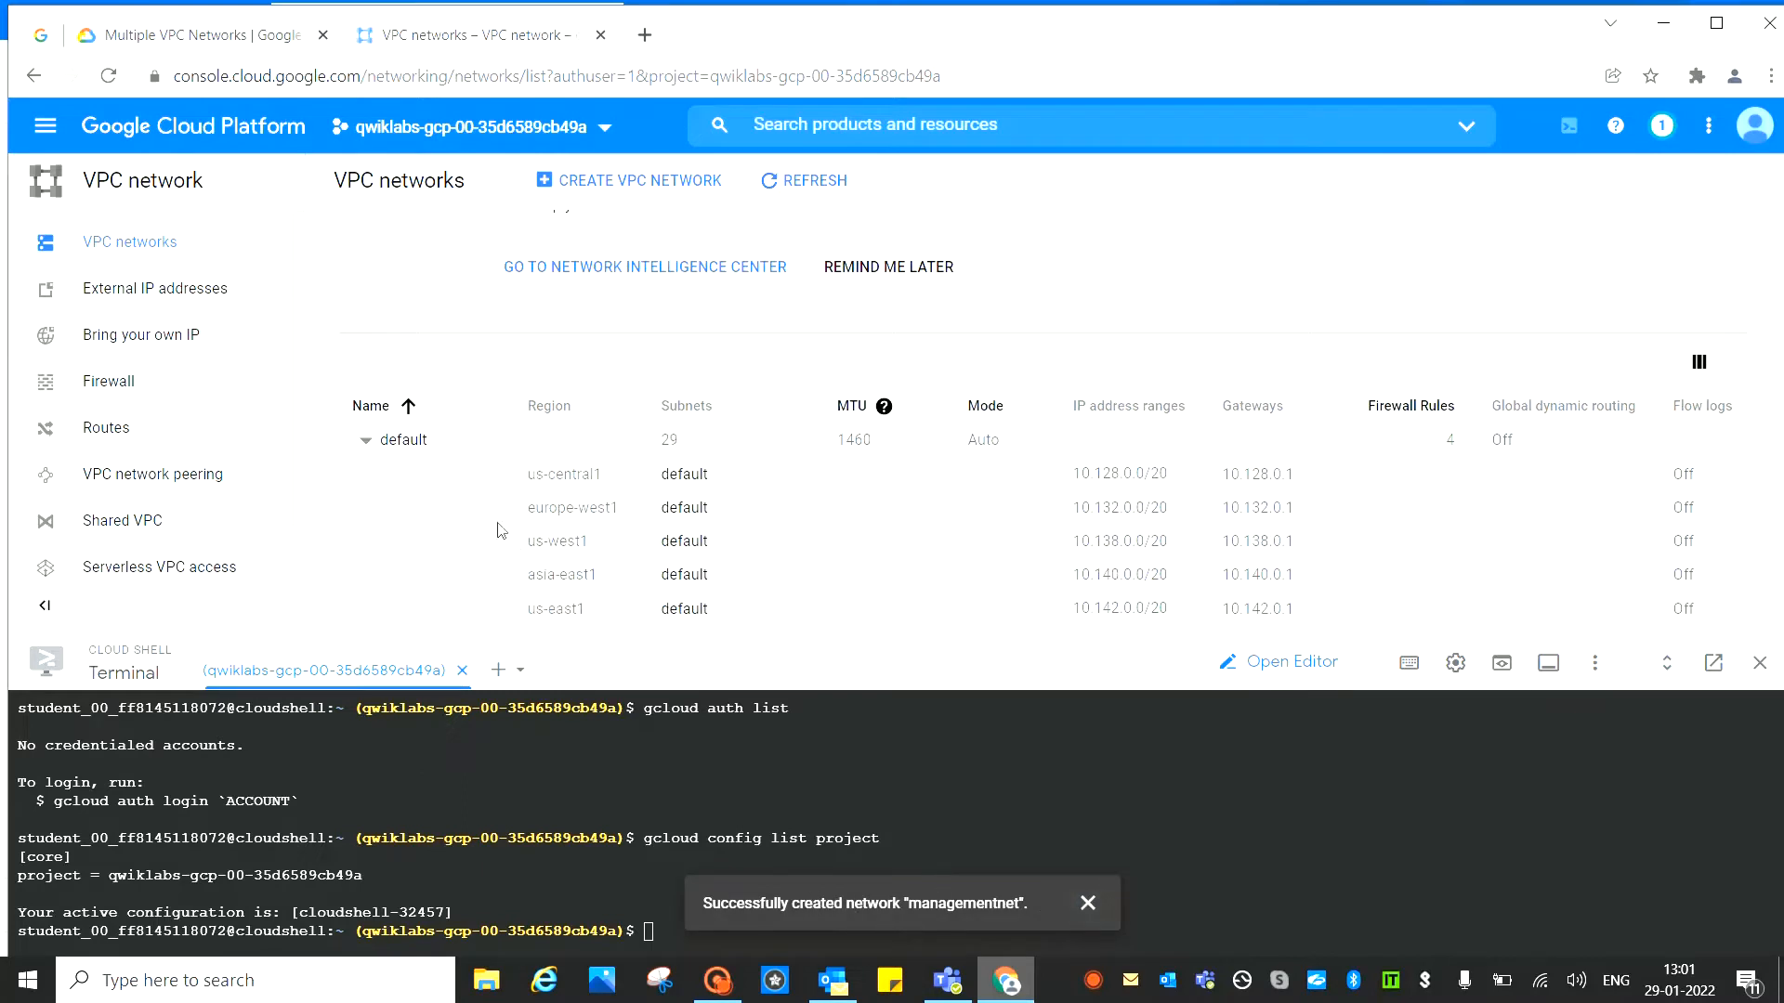
{"action": "left_click", "coordinate": [366, 439]}
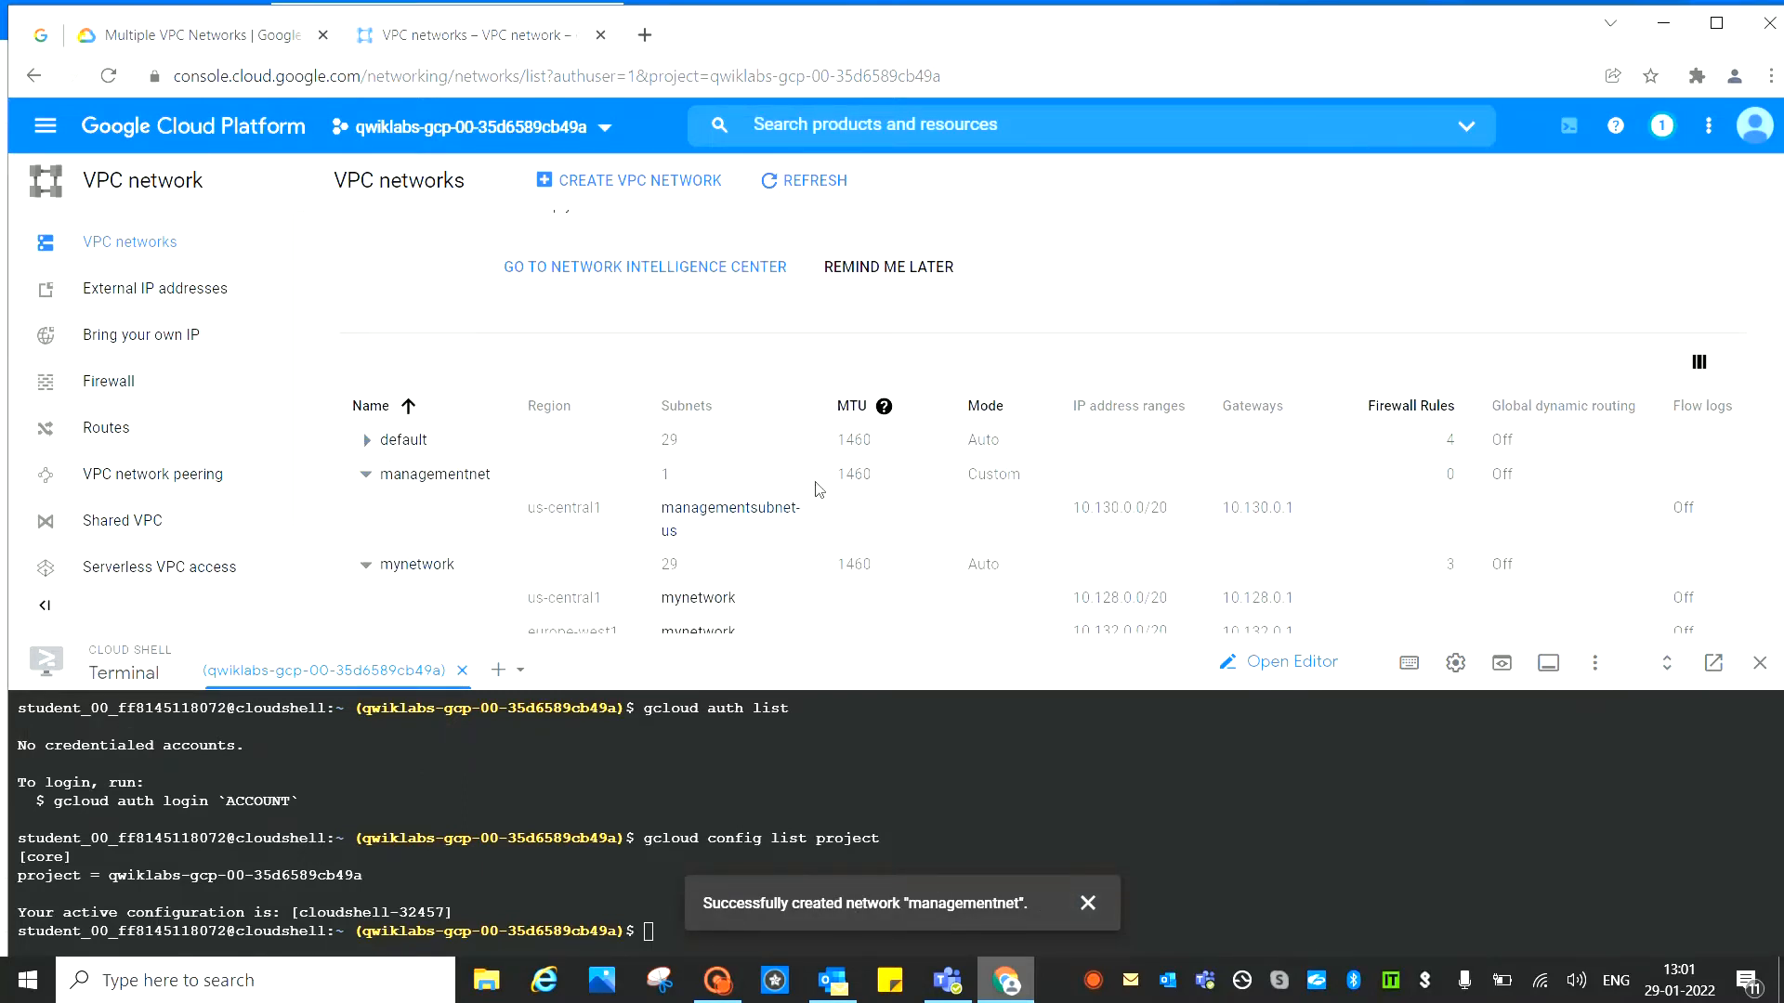
{"action": "left_click", "coordinate": [367, 446]}
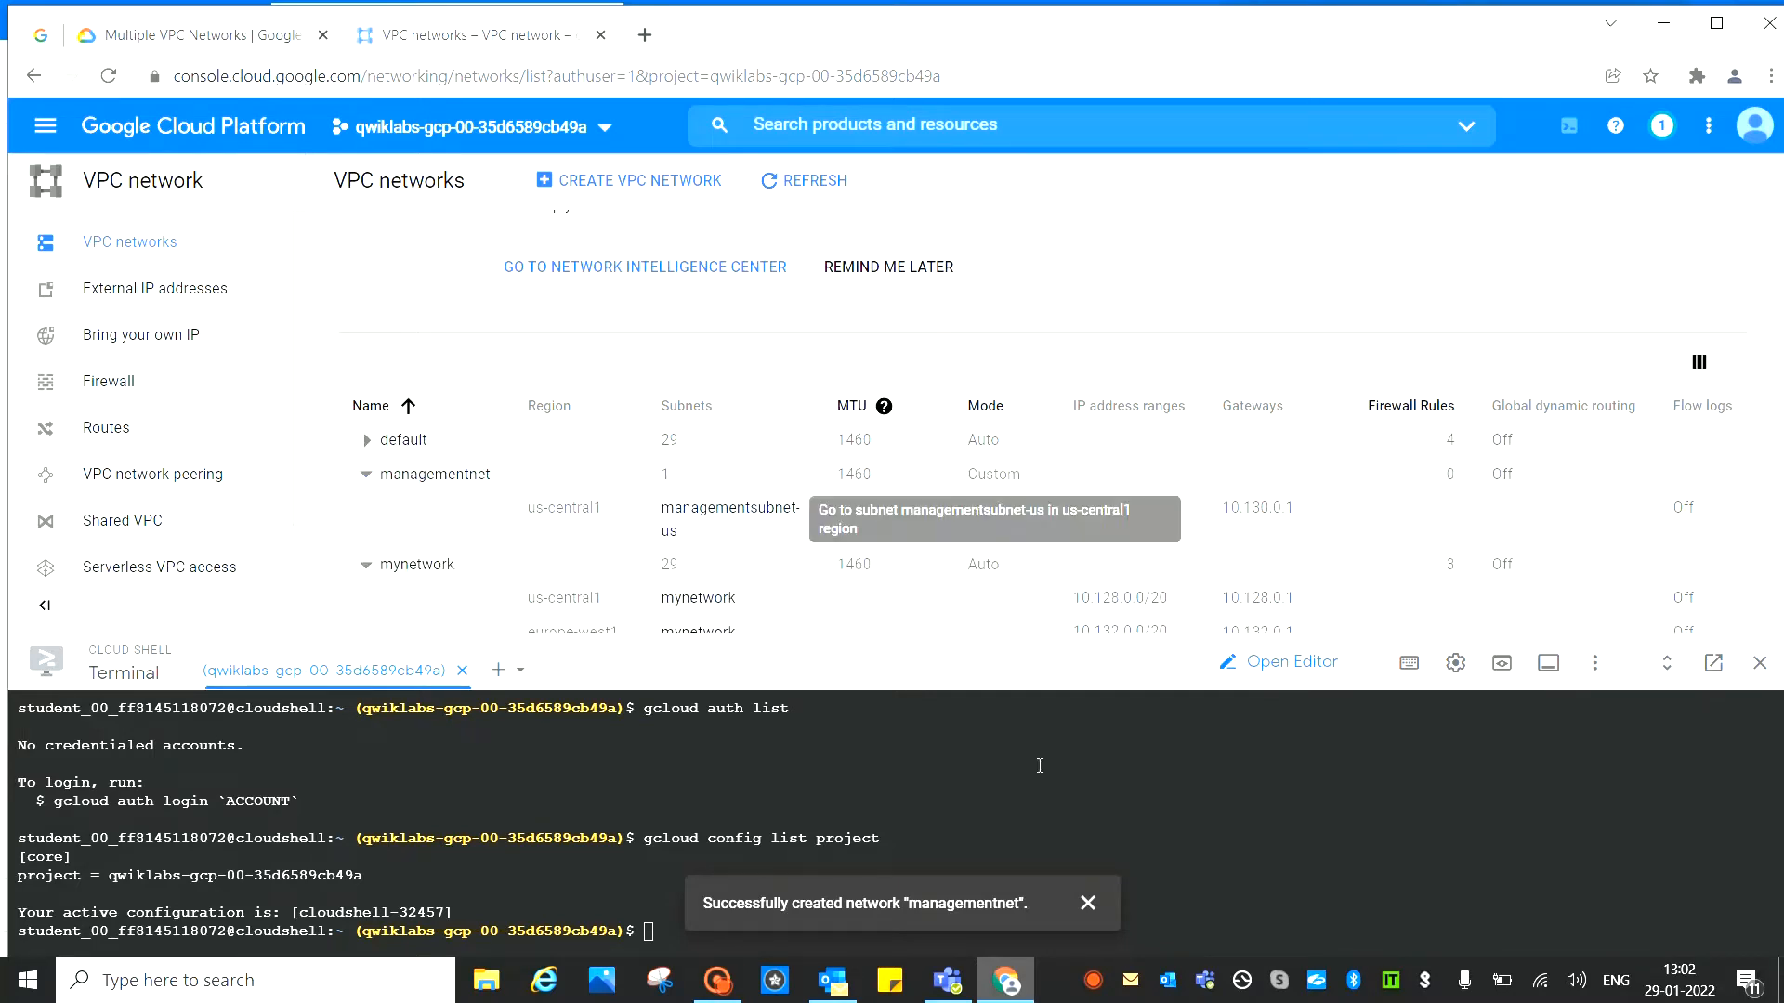
{"action": "left_click", "coordinate": [1088, 903]}
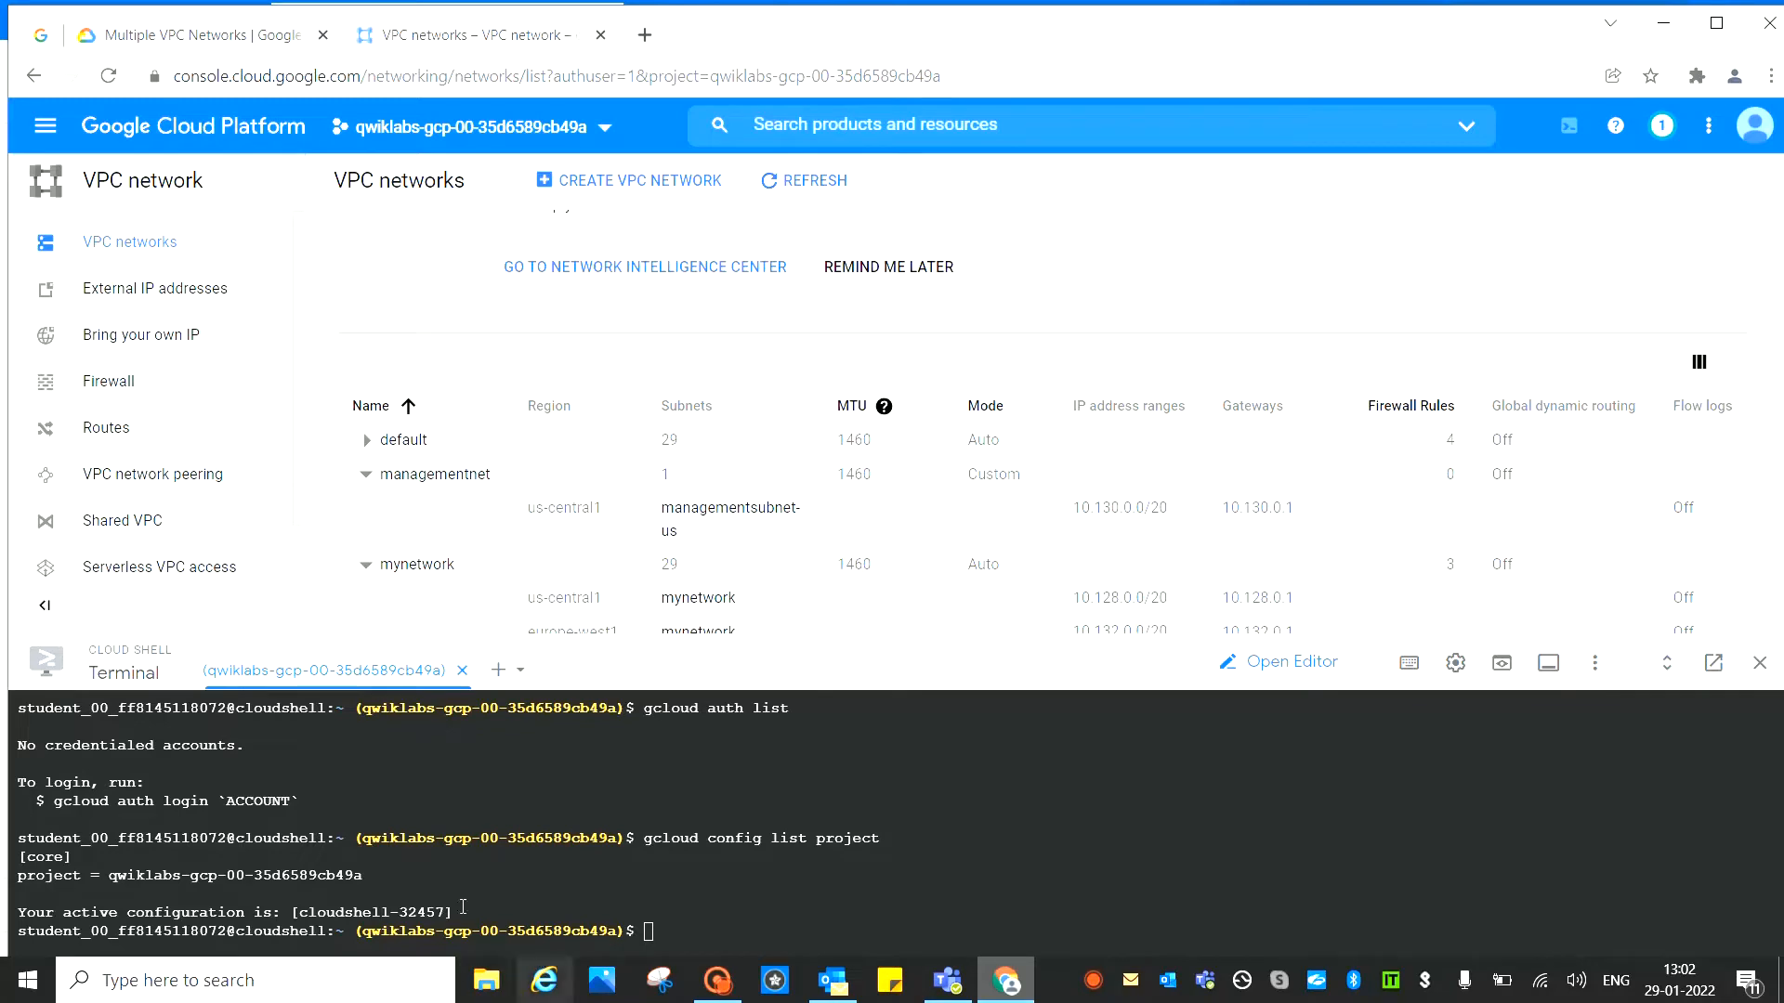
Create the privatenet network in Cloud Shell with the lab's command gcloud compute networks create privatenet --subnet-mode=custom
{"action": "left_click", "coordinate": [168, 42]}
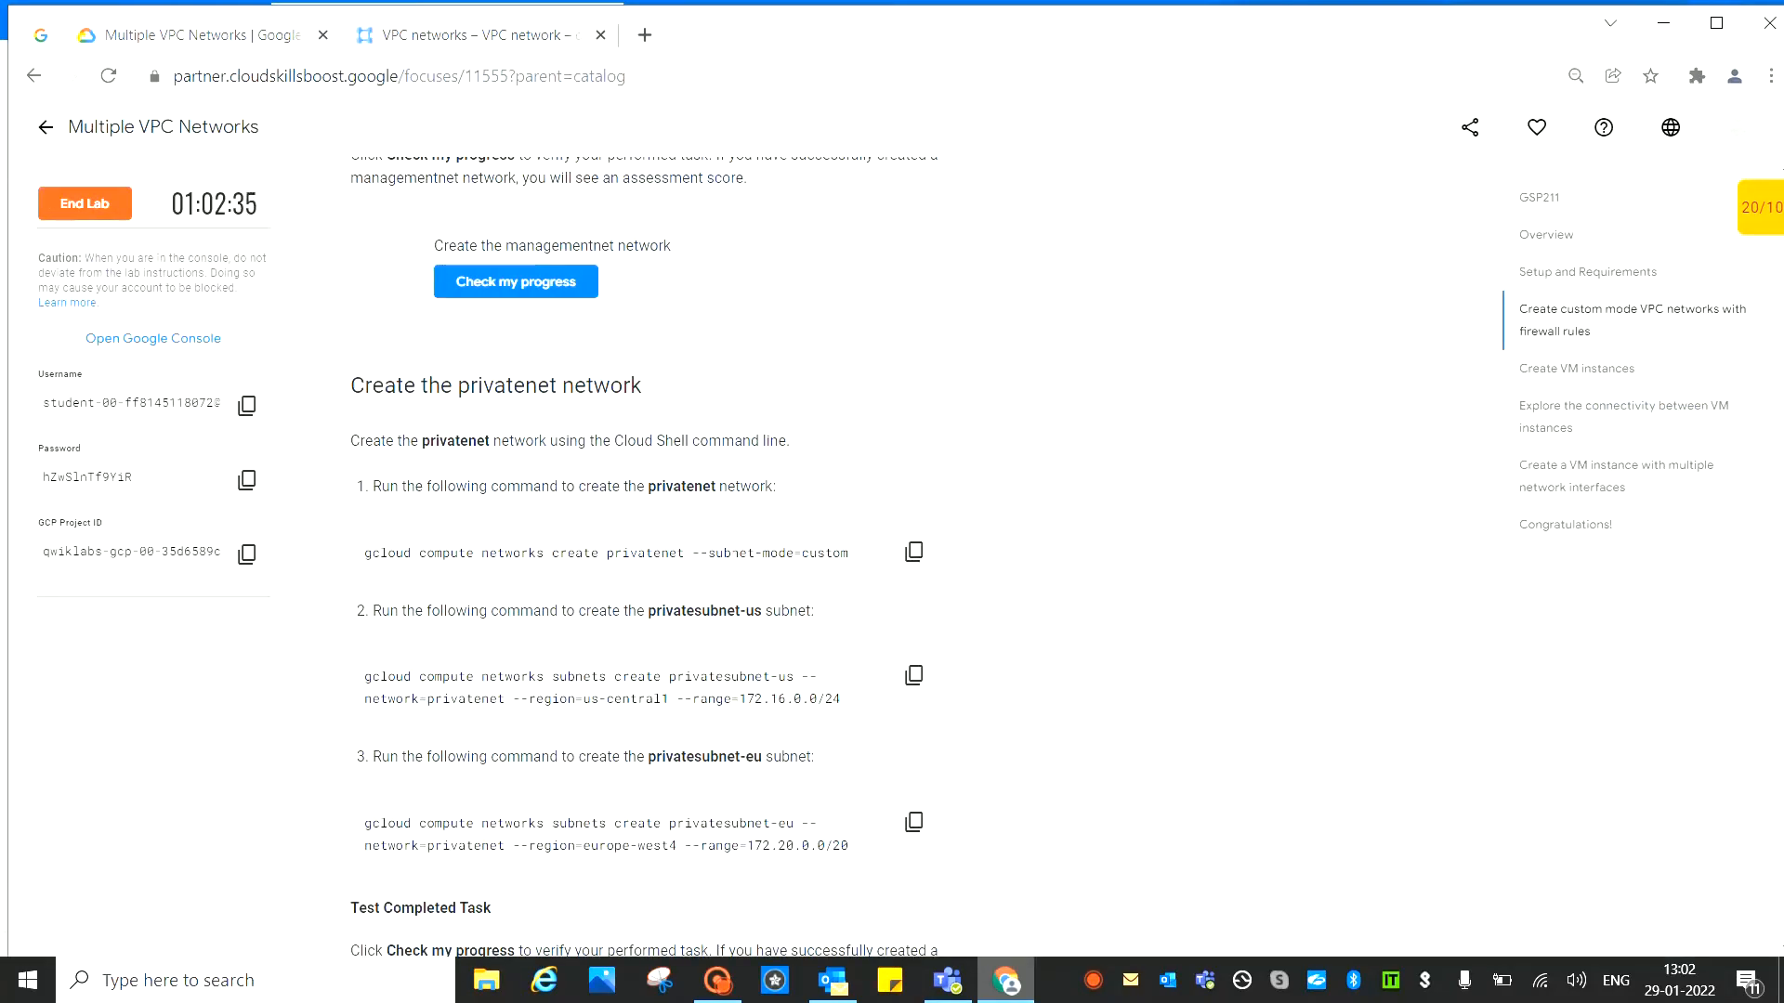
{"action": "left_click", "coordinate": [915, 554]}
{"action": "left_click", "coordinate": [497, 35]}
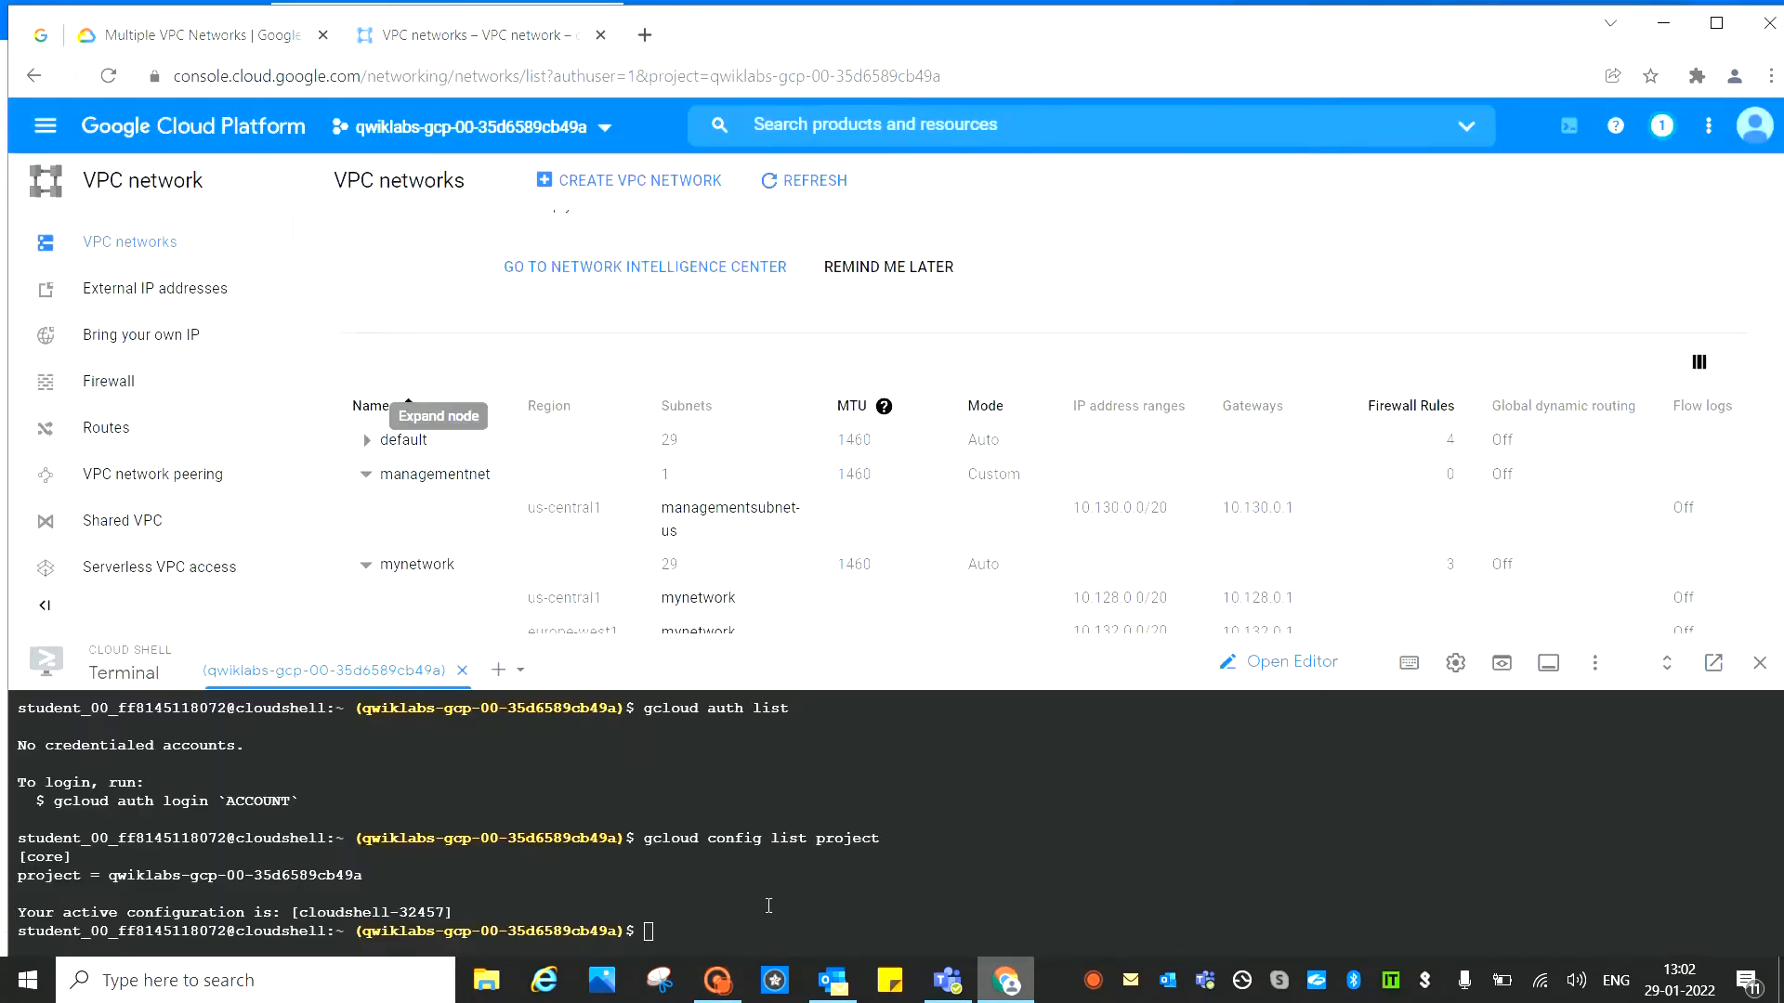
{"action": "left_click", "coordinate": [730, 928]}
{"action": "key", "text": "ctrl+v"}
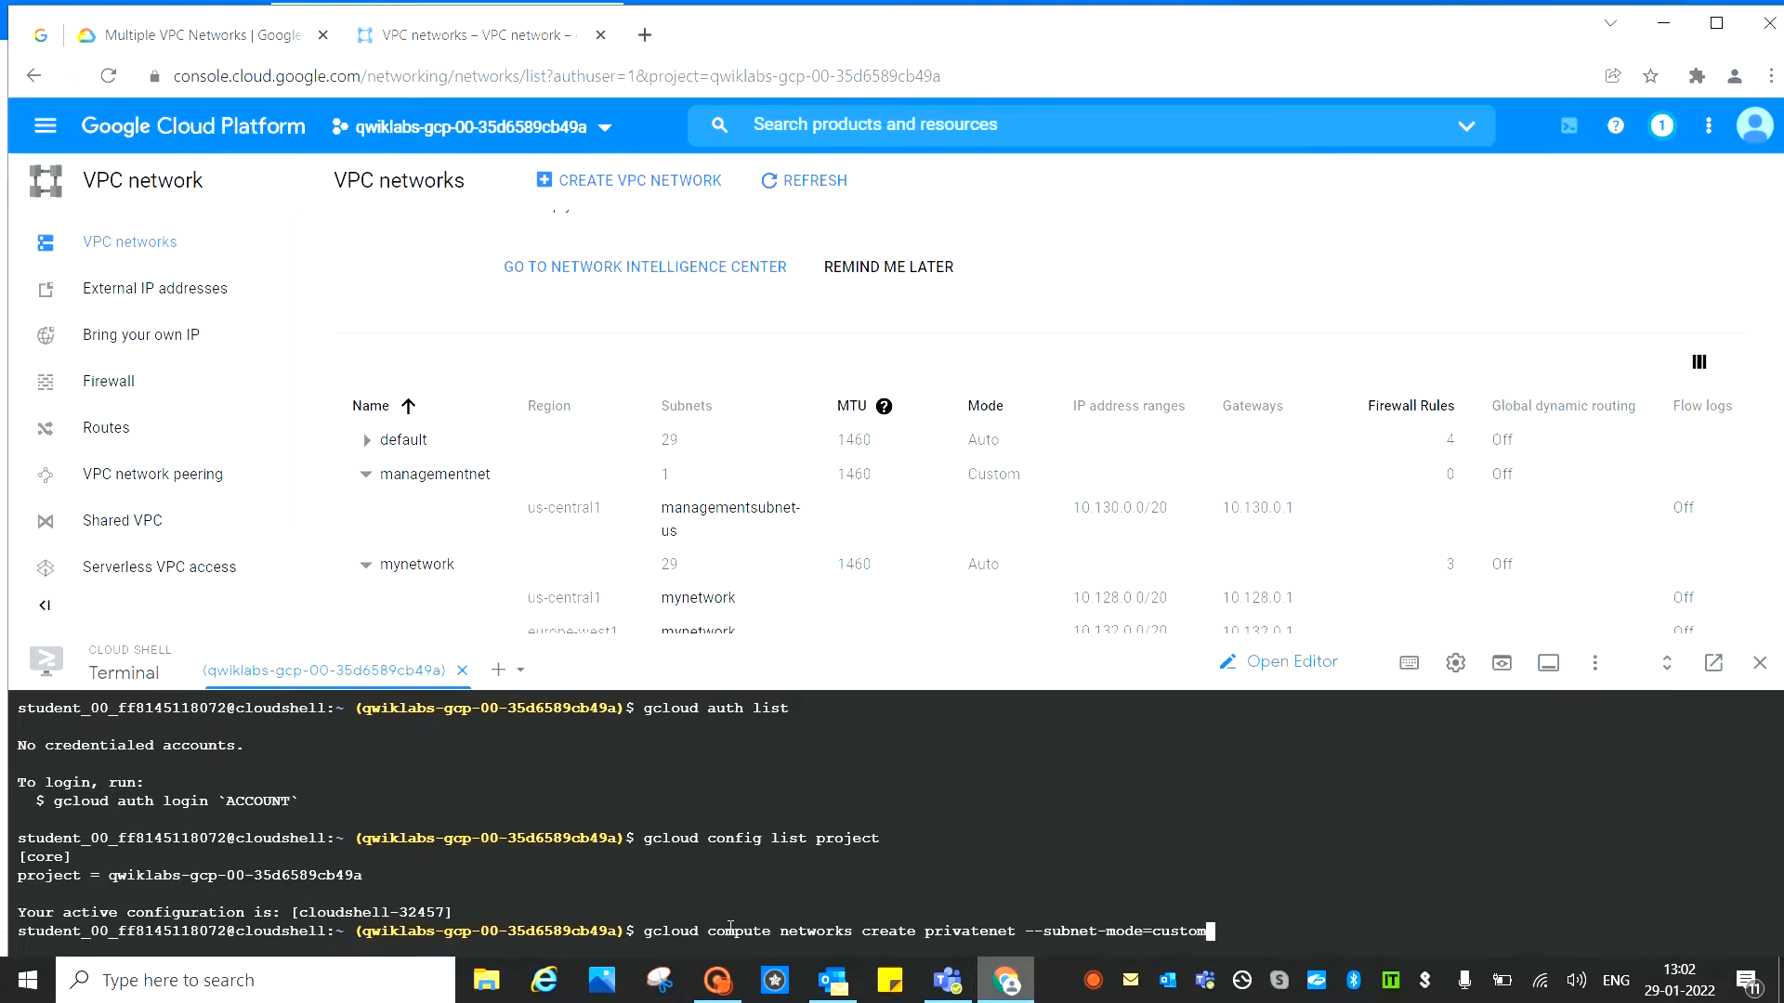
{"action": "key", "text": "Return"}
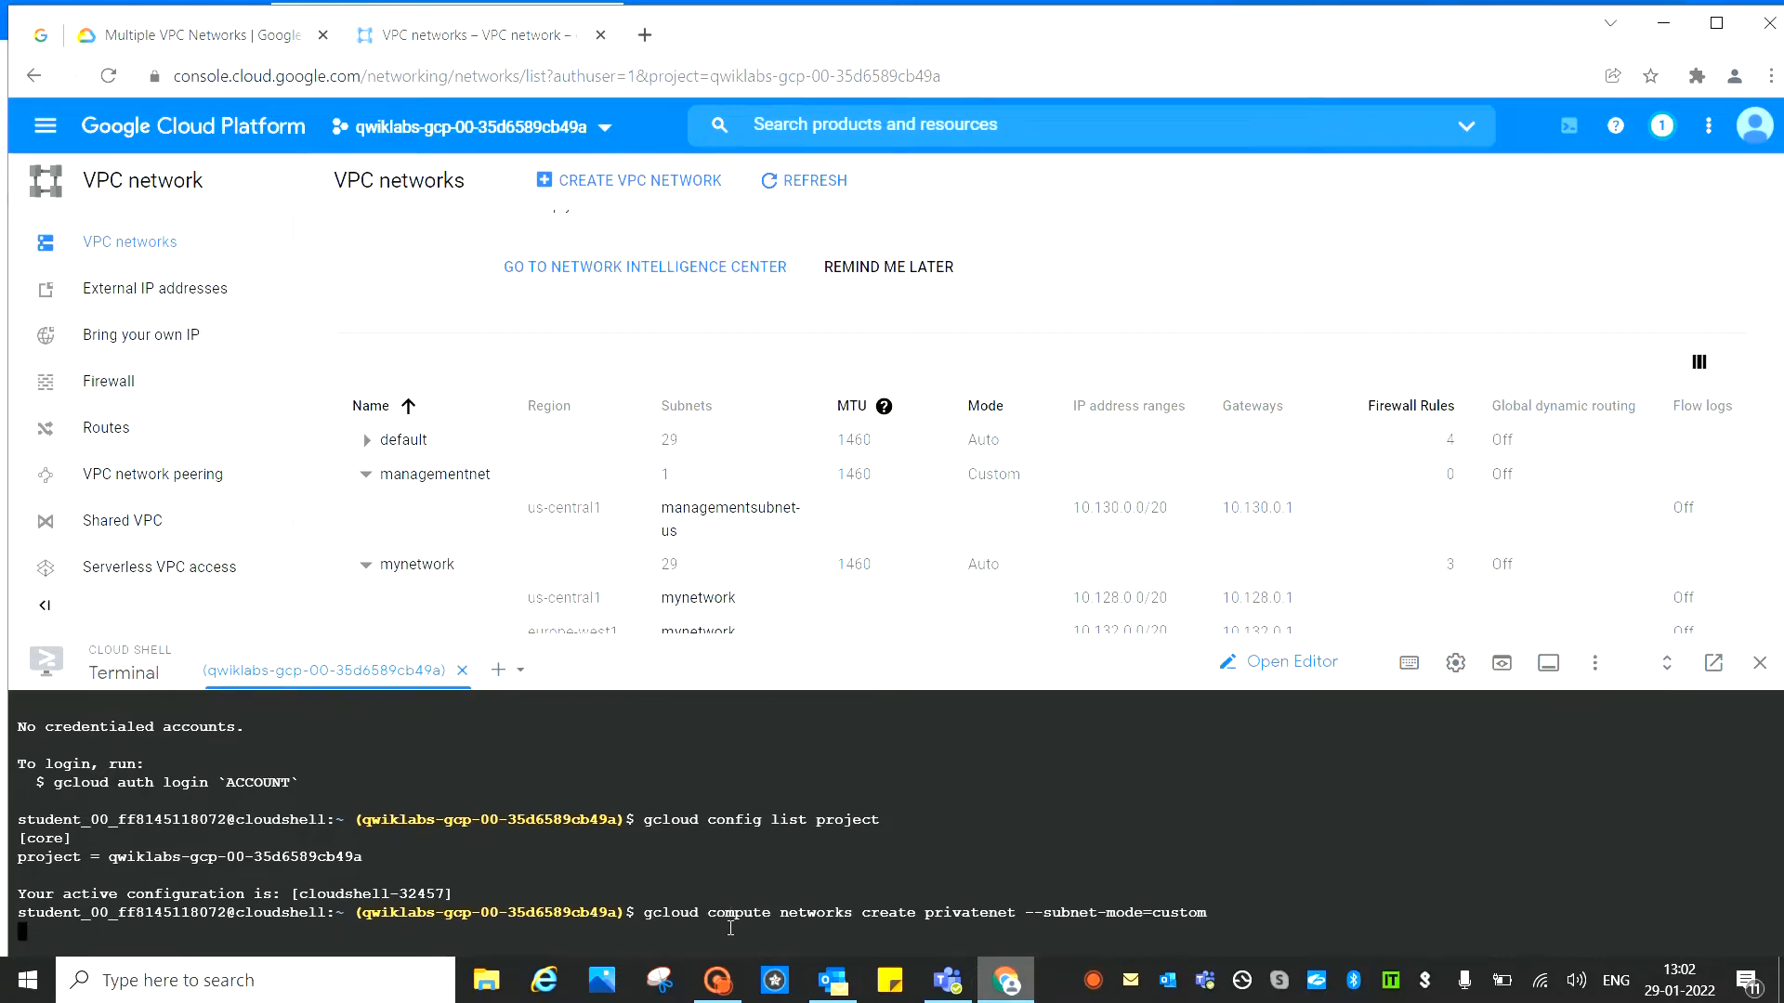
Create the privatesubnet-us subnet in privatenet from the lab's Cloud Shell command, using region us-central1 and range 172.16.0.0/24
{"action": "left_click", "coordinate": [190, 34]}
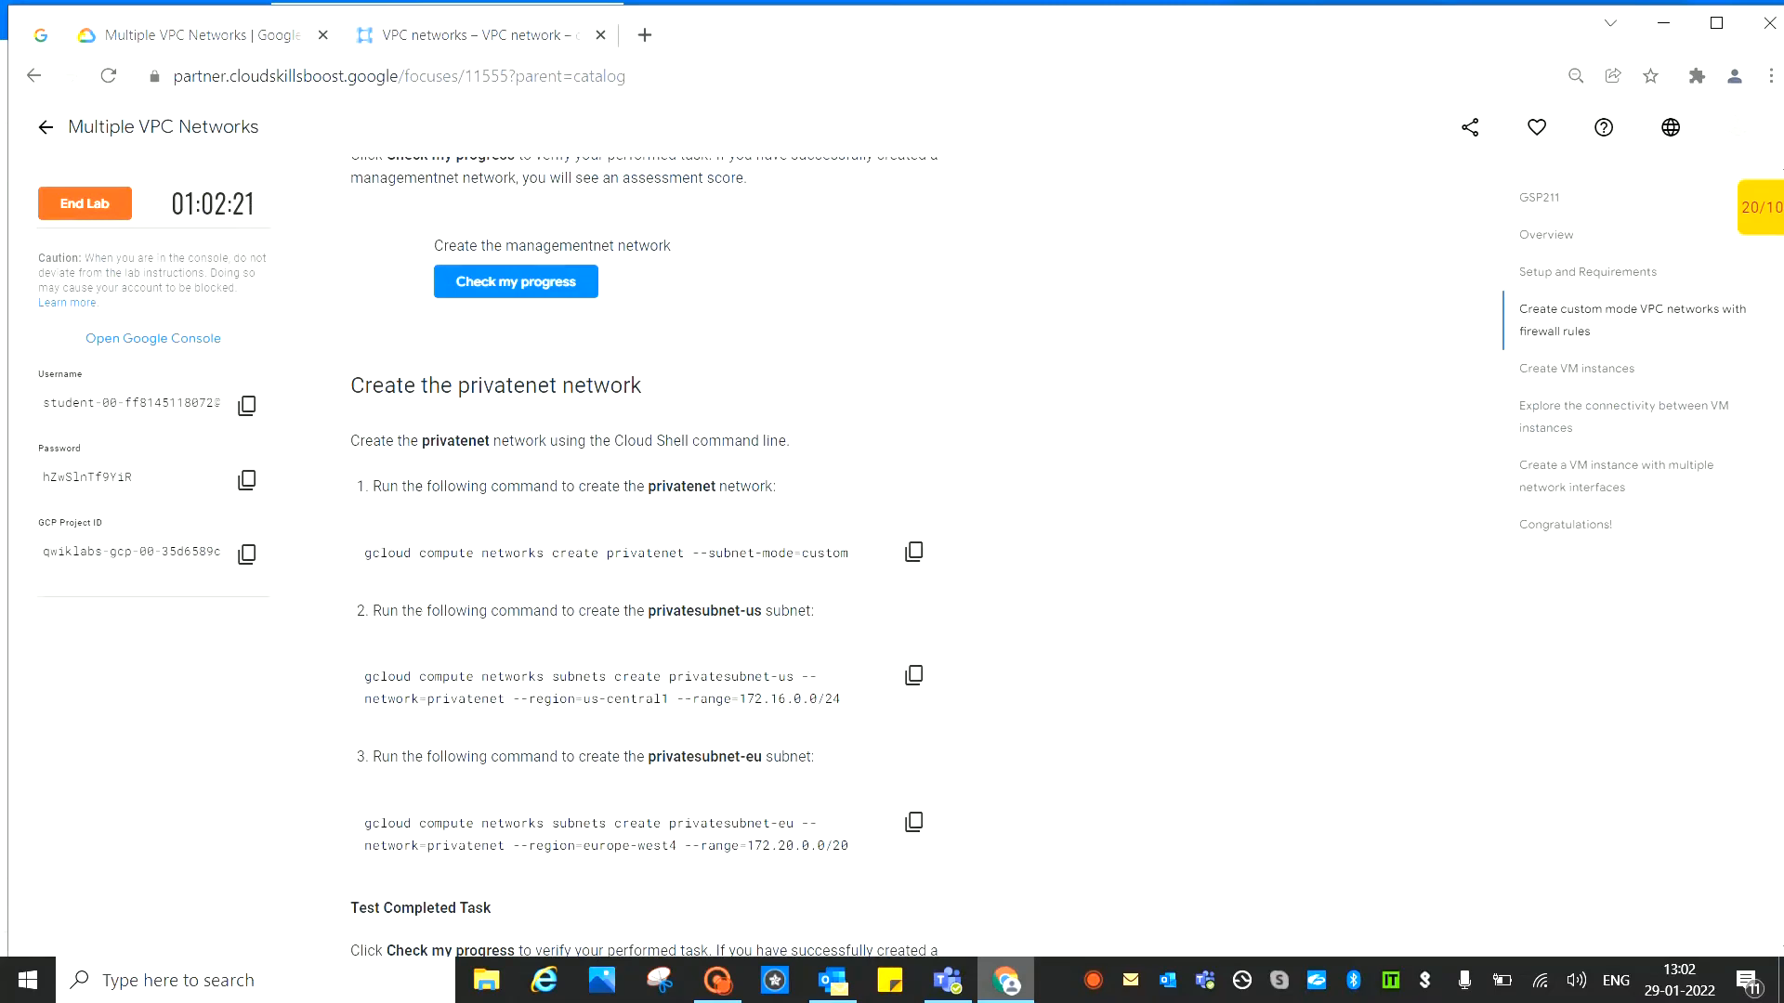
{"action": "left_click", "coordinate": [915, 678]}
{"action": "left_click", "coordinate": [453, 38]}
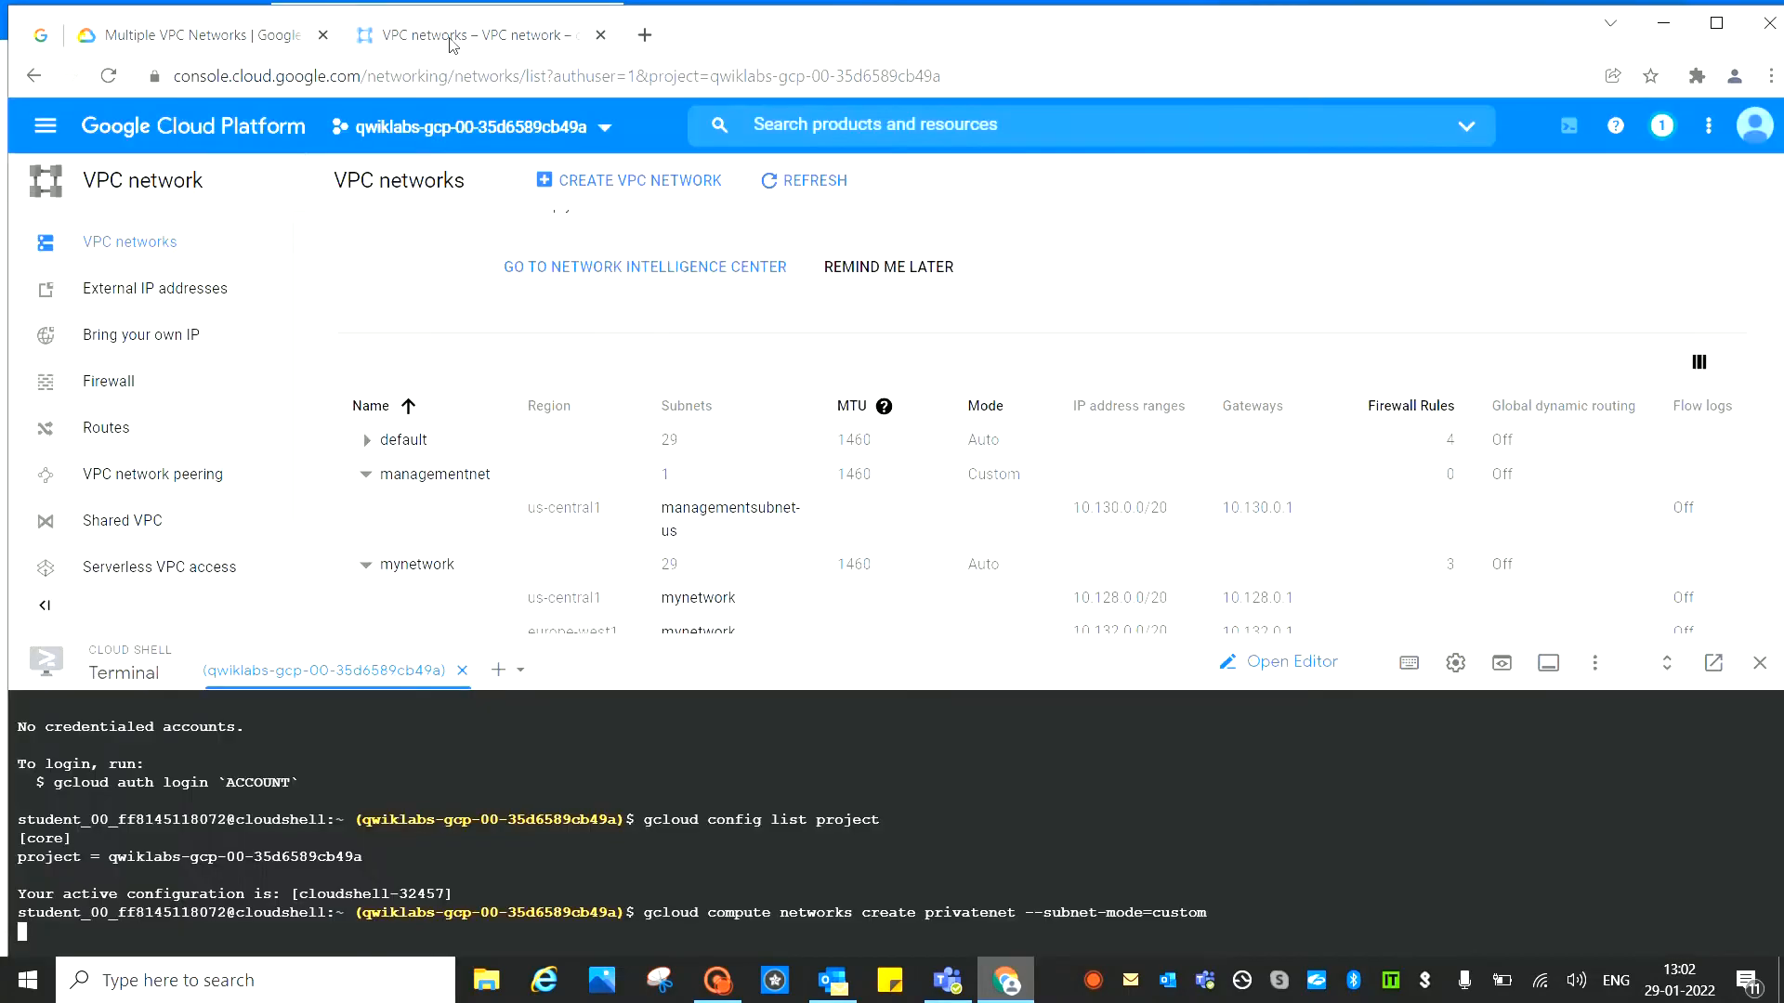
{"action": "scroll", "coordinate": [1059, 805], "scroll_direction": "up", "scroll_amount": 5}
{"action": "scroll", "coordinate": [980, 748], "scroll_direction": "down", "scroll_amount": 5}
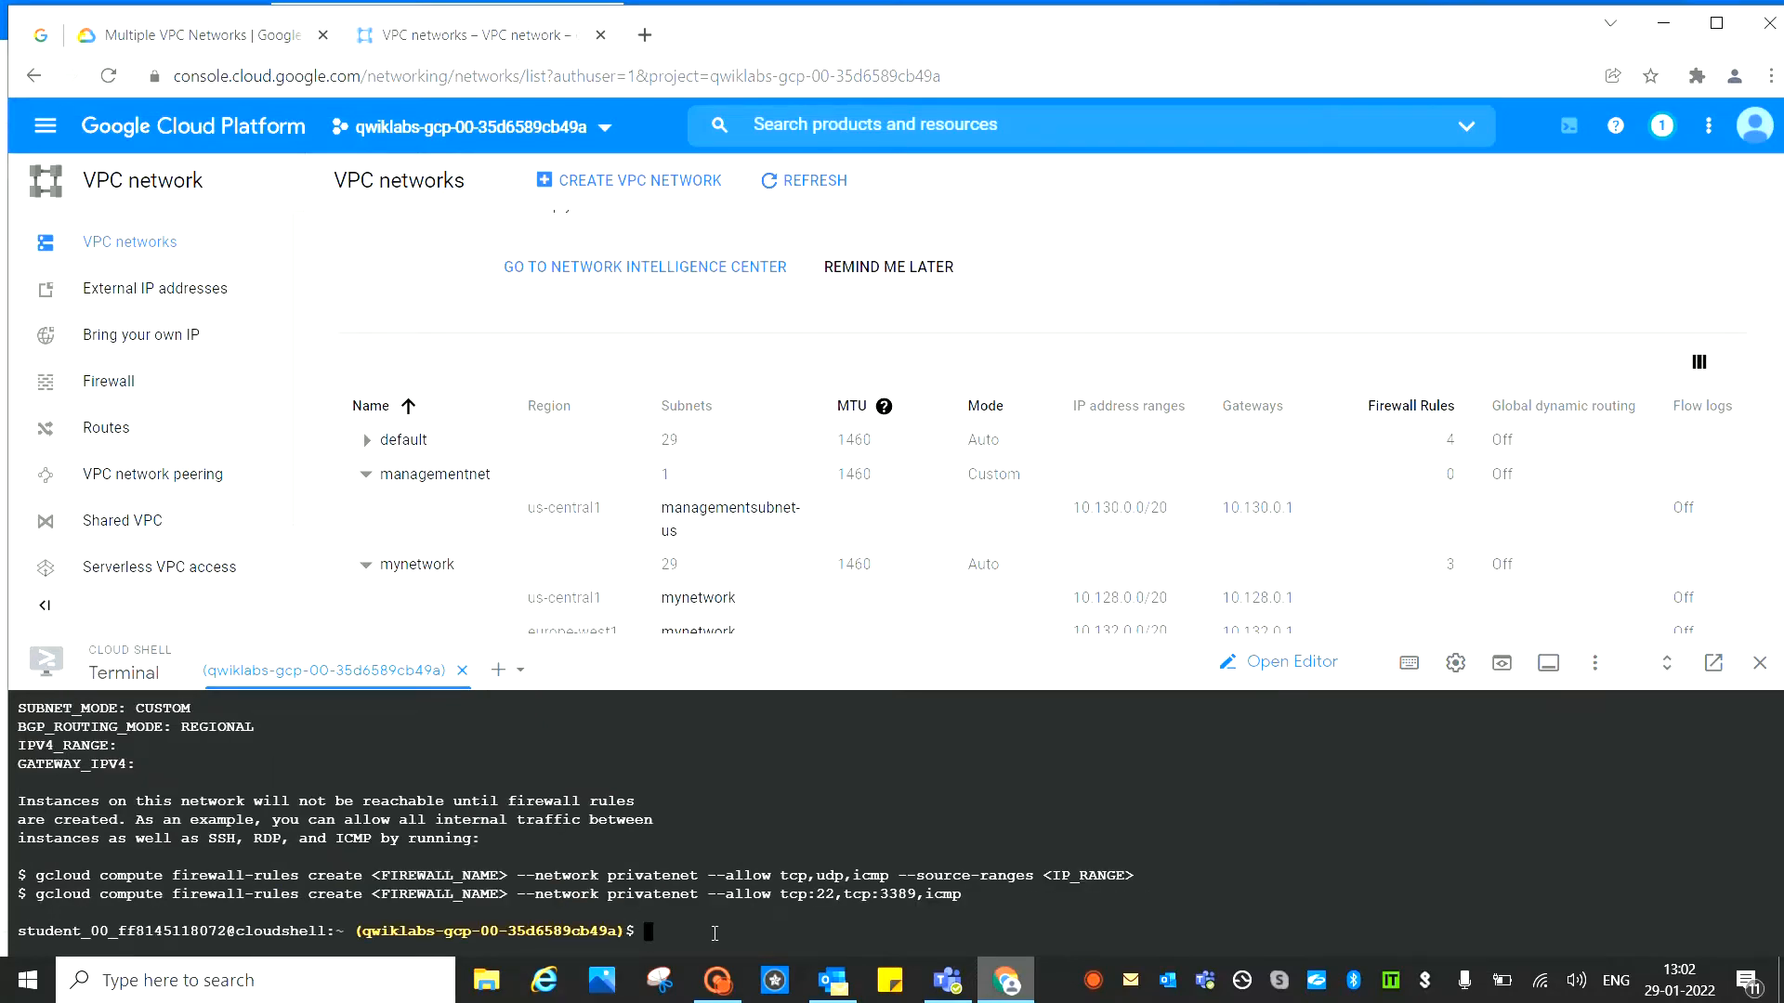
{"action": "key", "text": "ctrl+v"}
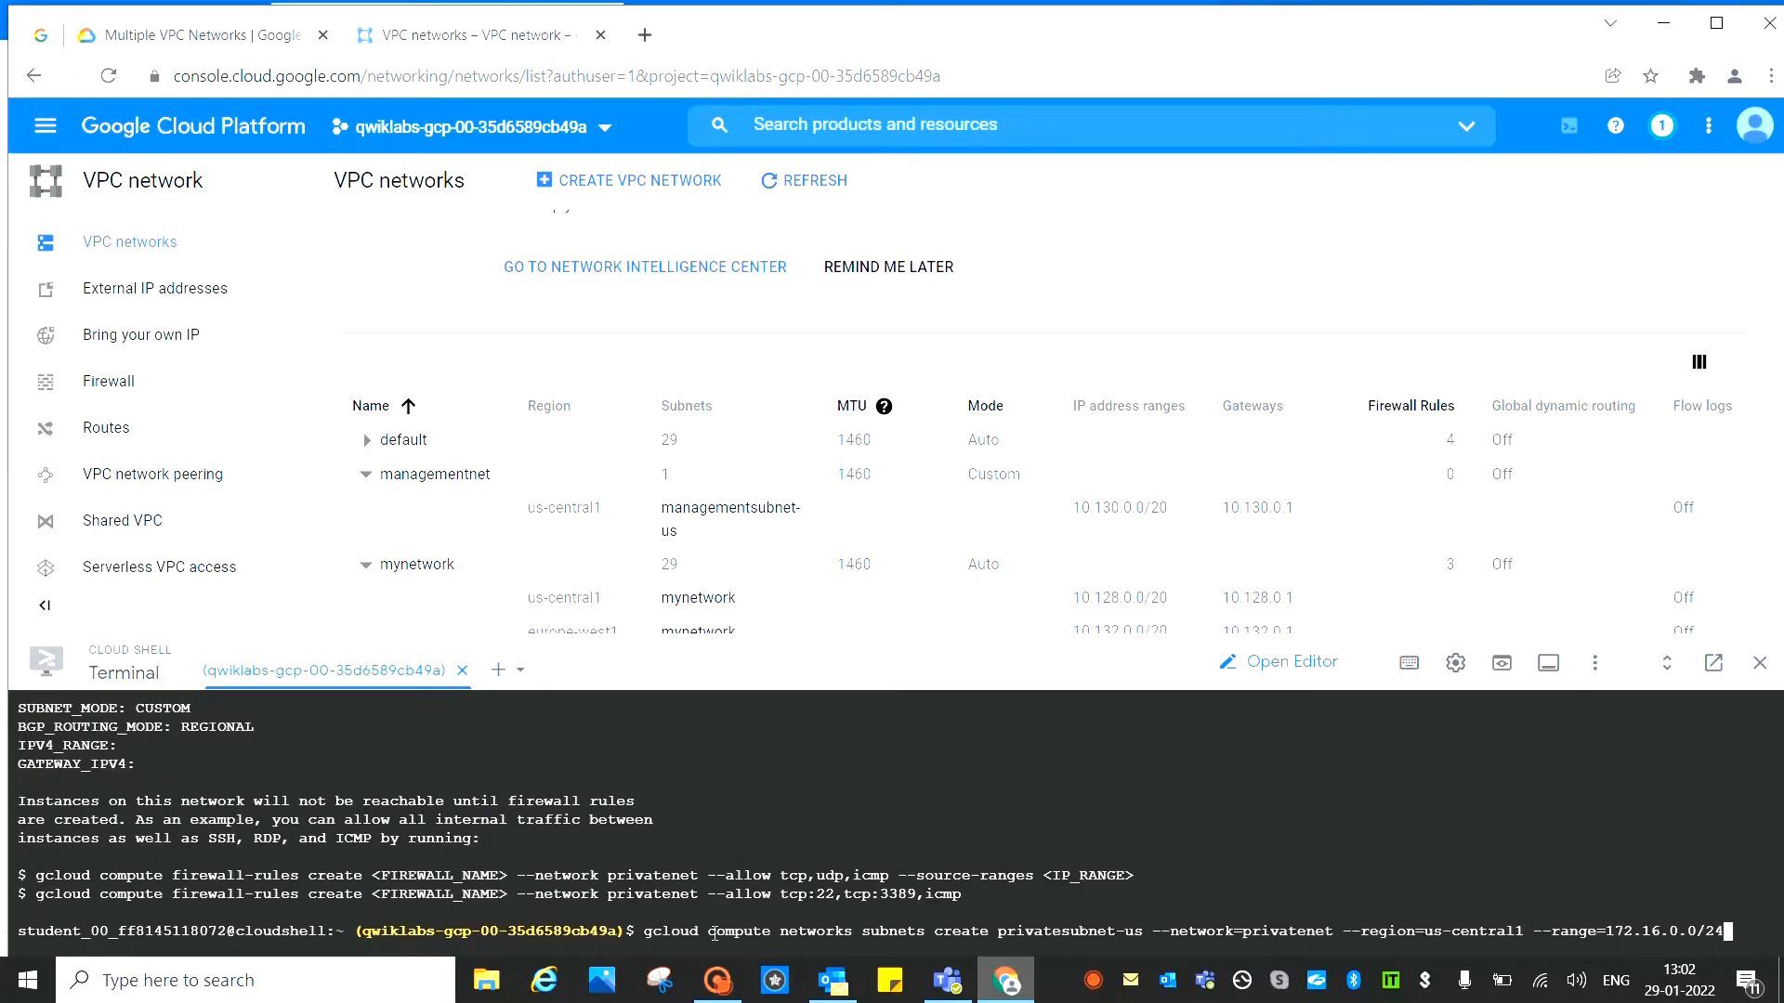
{"action": "key", "text": "Return"}
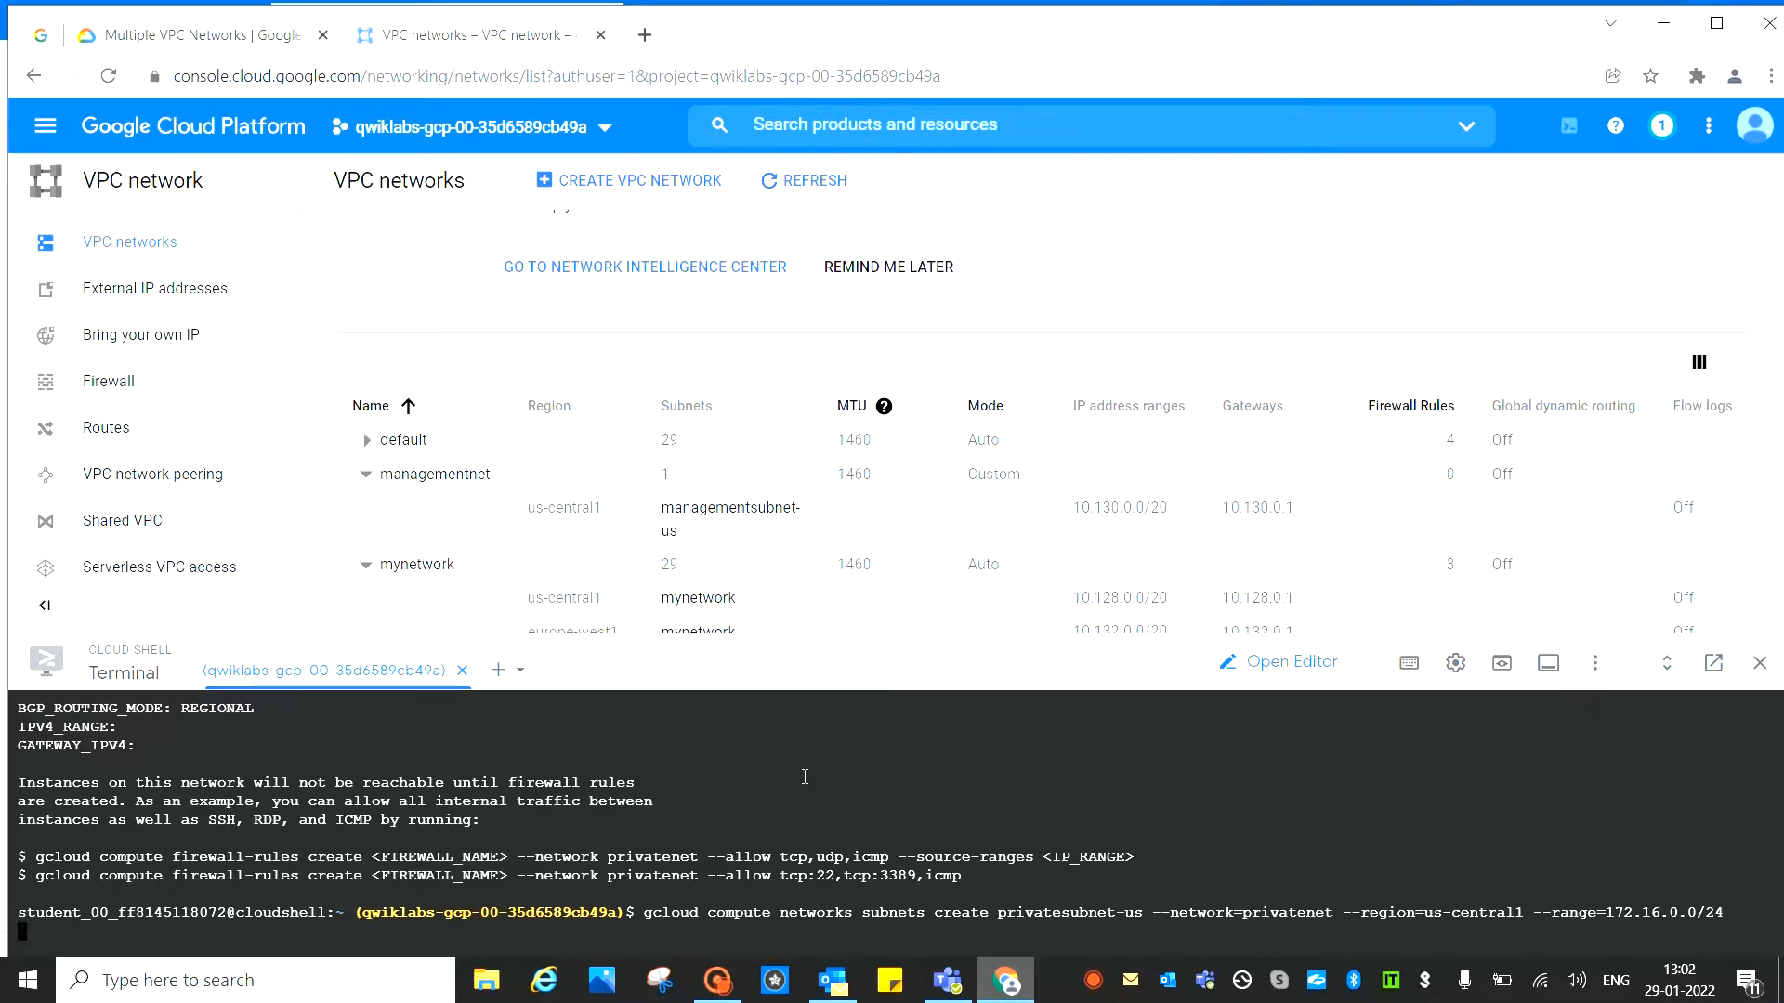
{"action": "left_click", "coordinate": [1713, 665]}
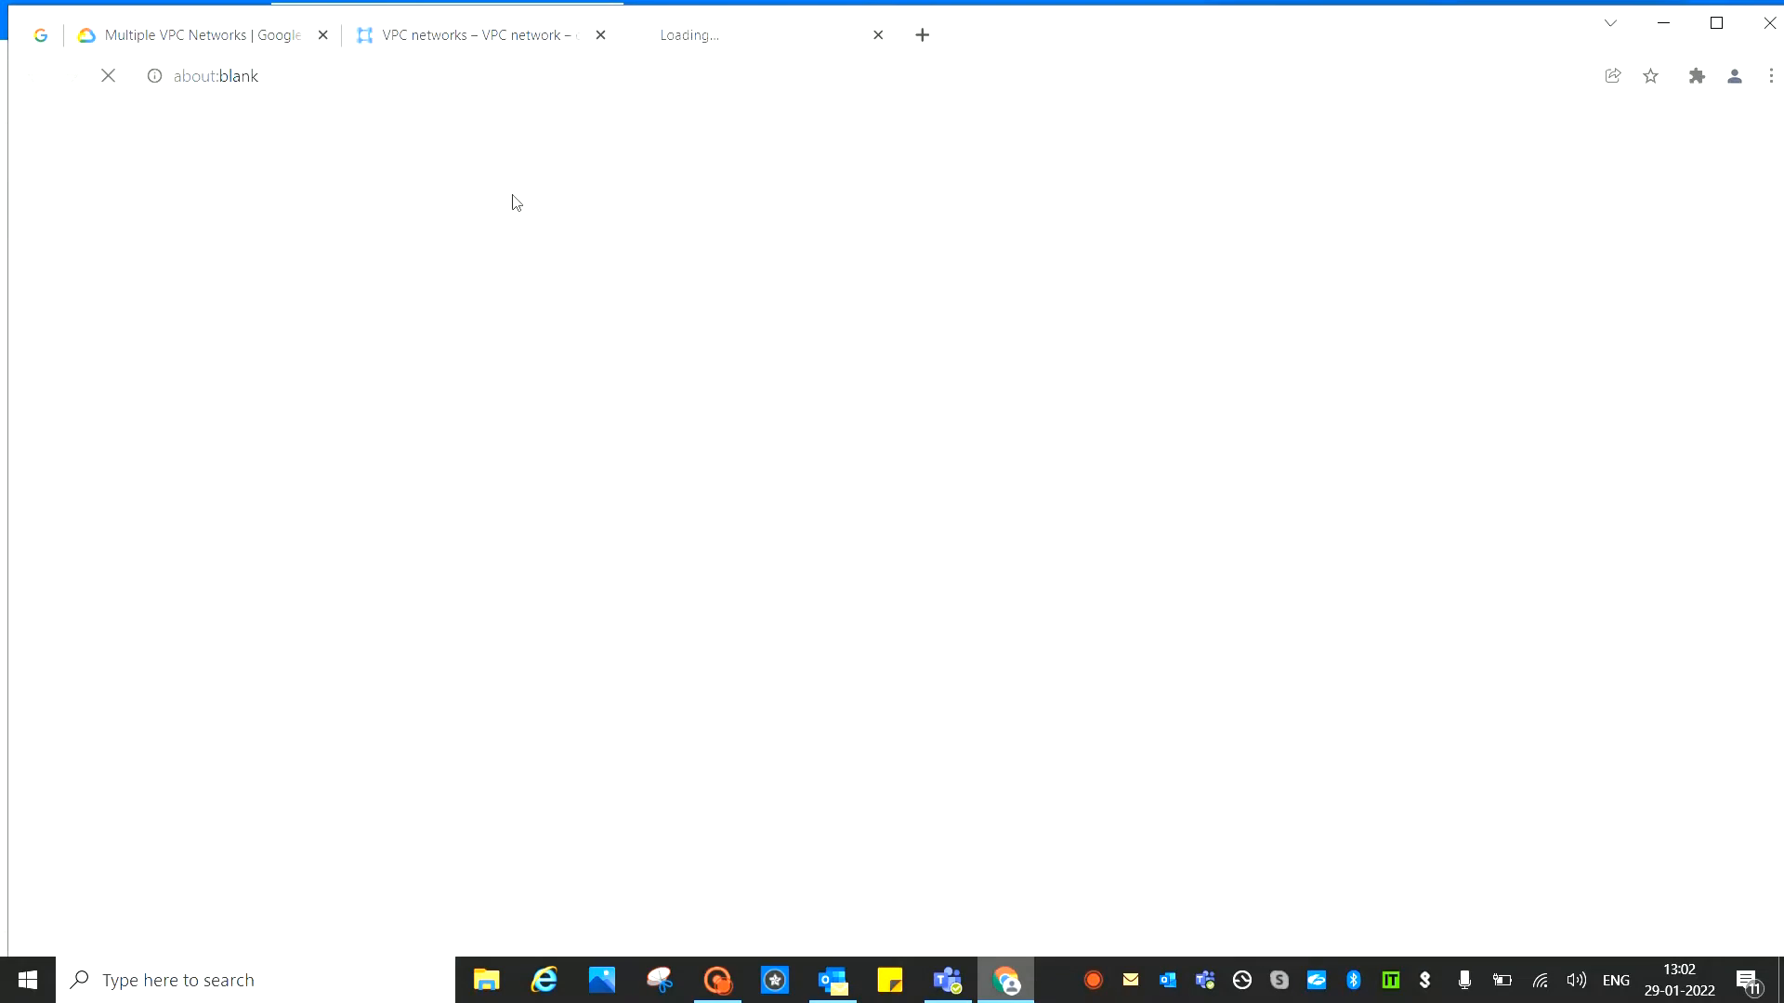
{"action": "left_click", "coordinate": [478, 35]}
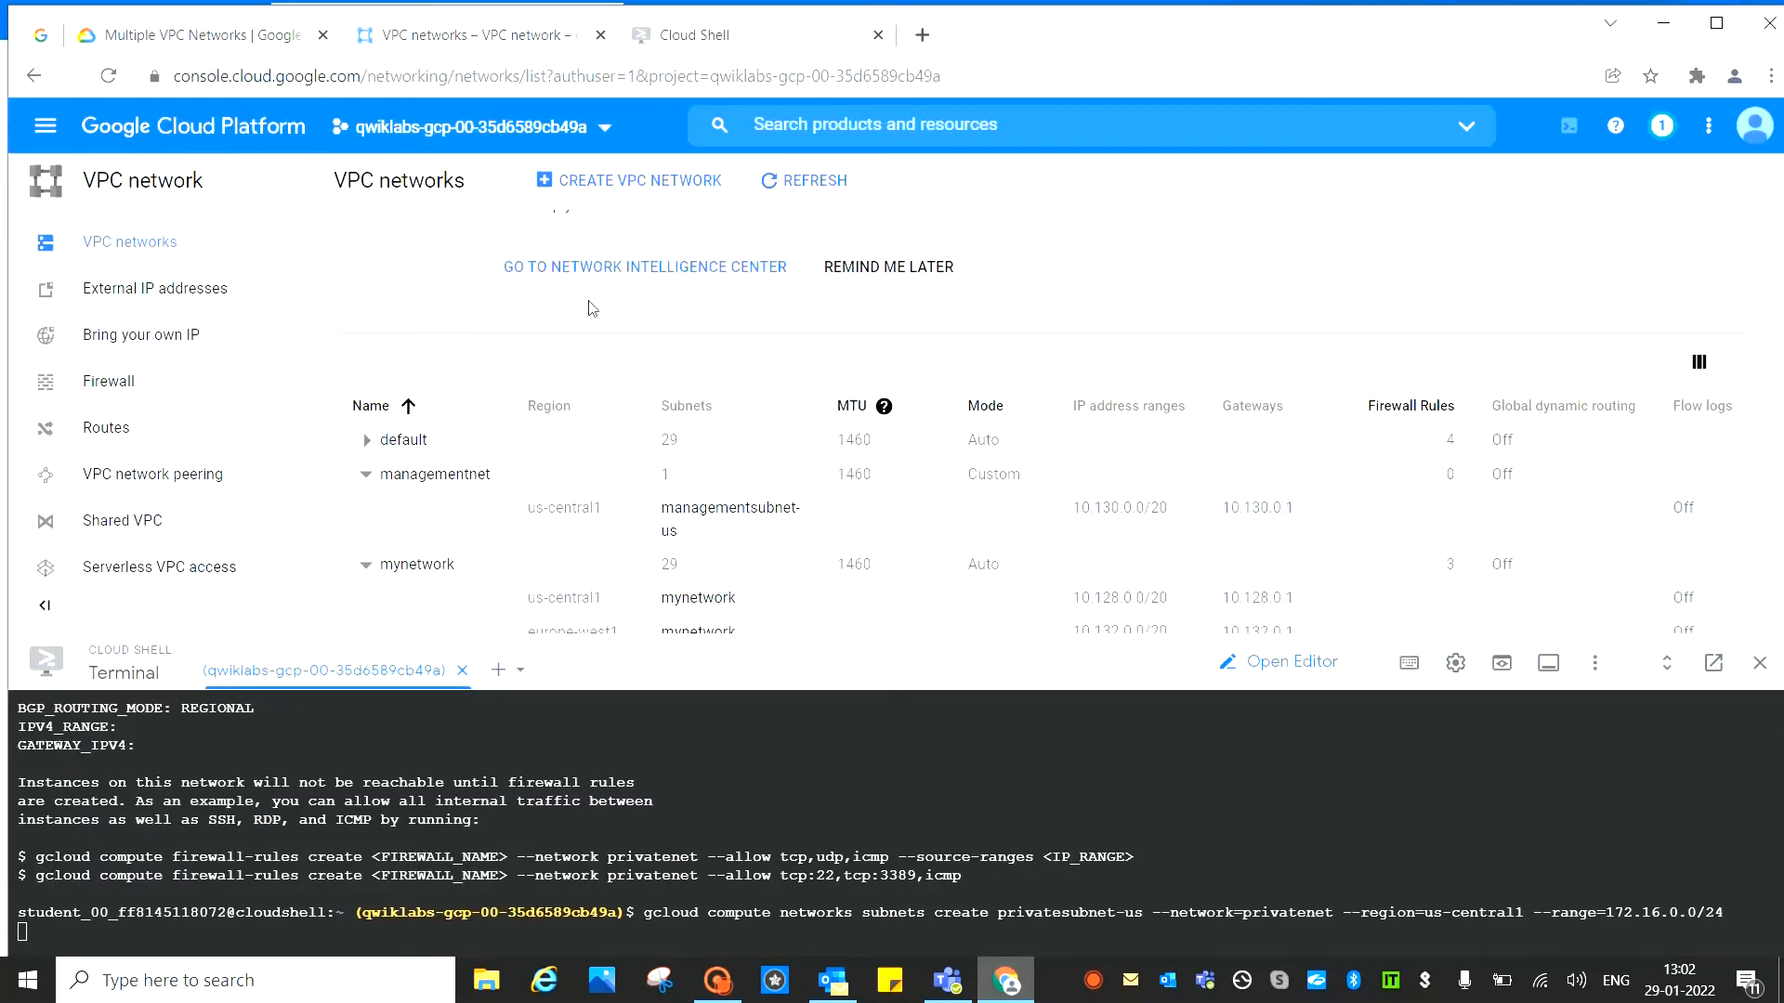
{"action": "left_click", "coordinate": [723, 32]}
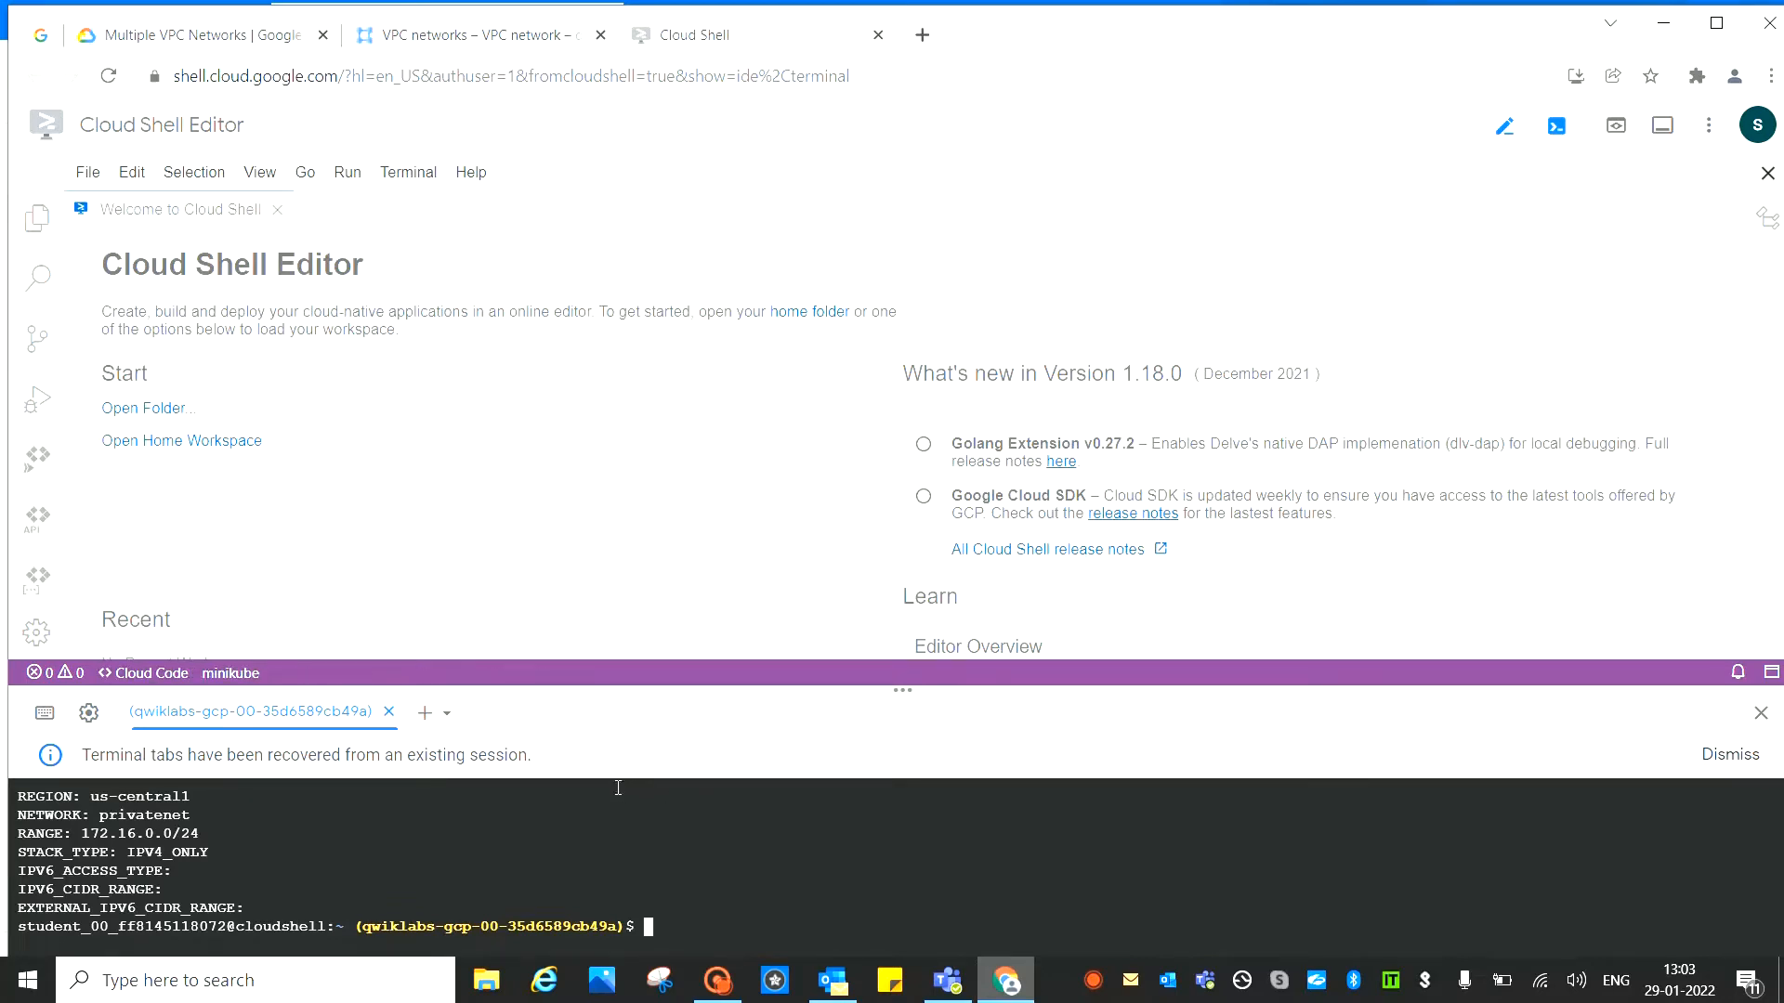
{"action": "left_click_drag", "start_coordinate": [616, 781], "coordinate": [610, 689]}
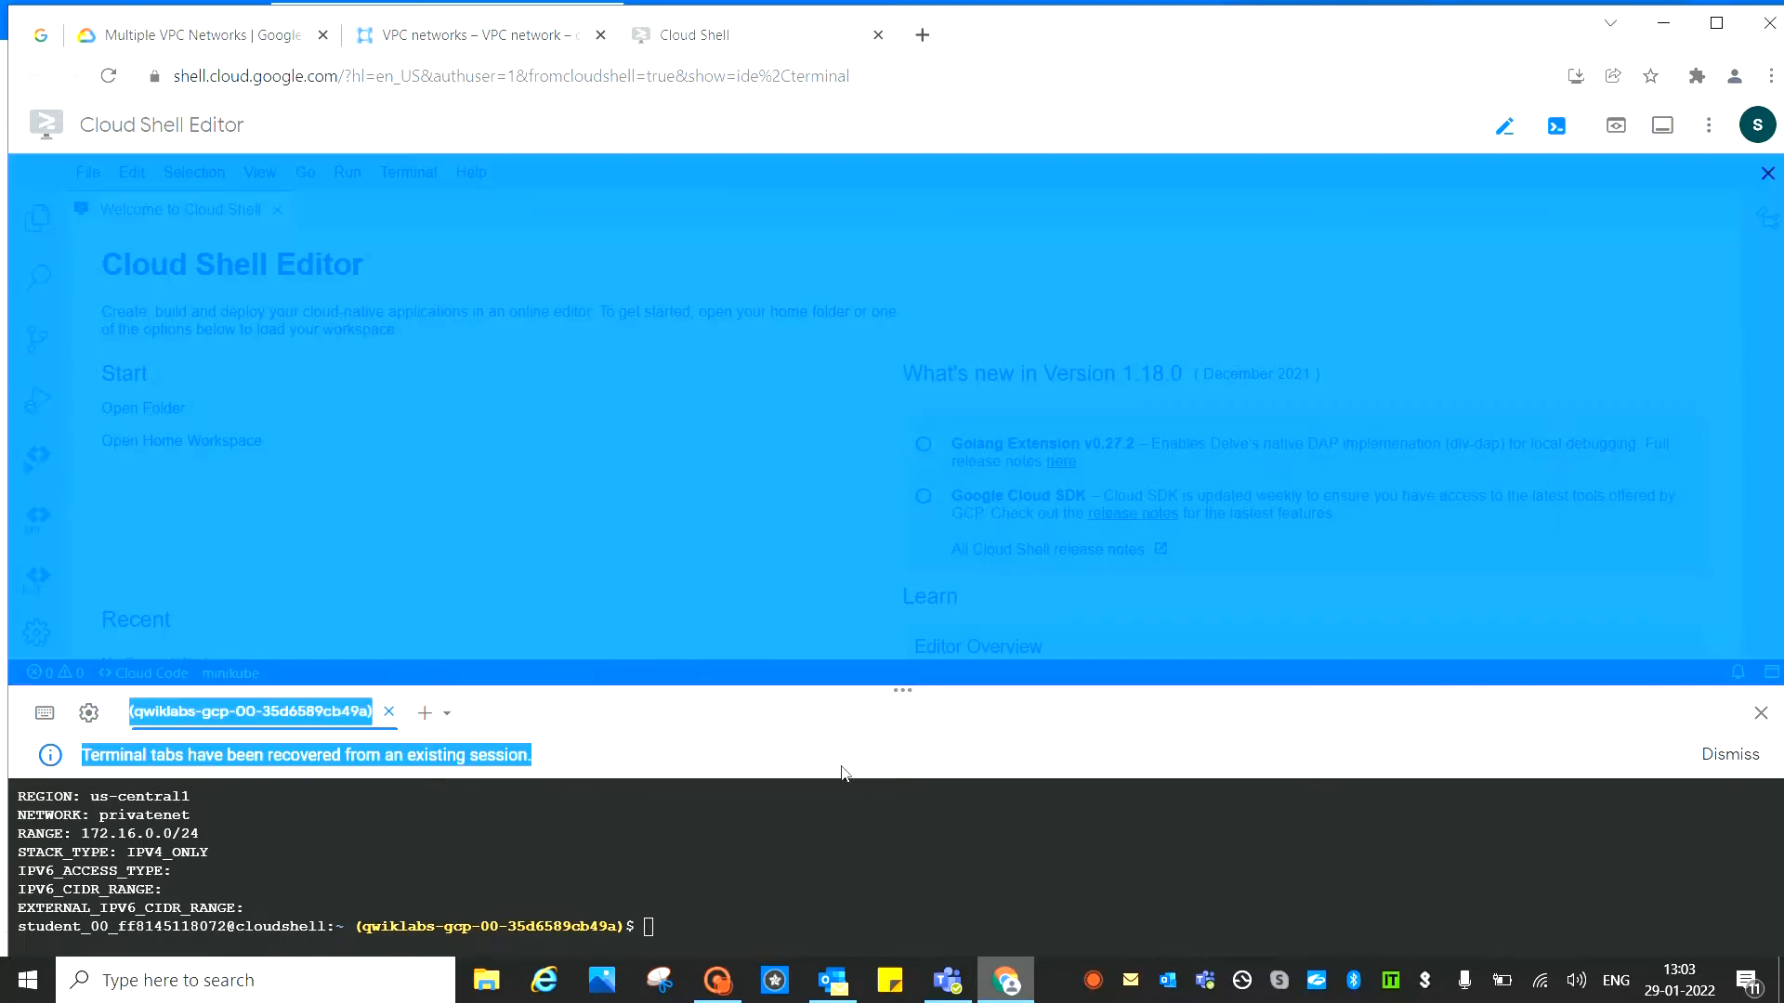
{"action": "left_click", "coordinate": [1761, 713]}
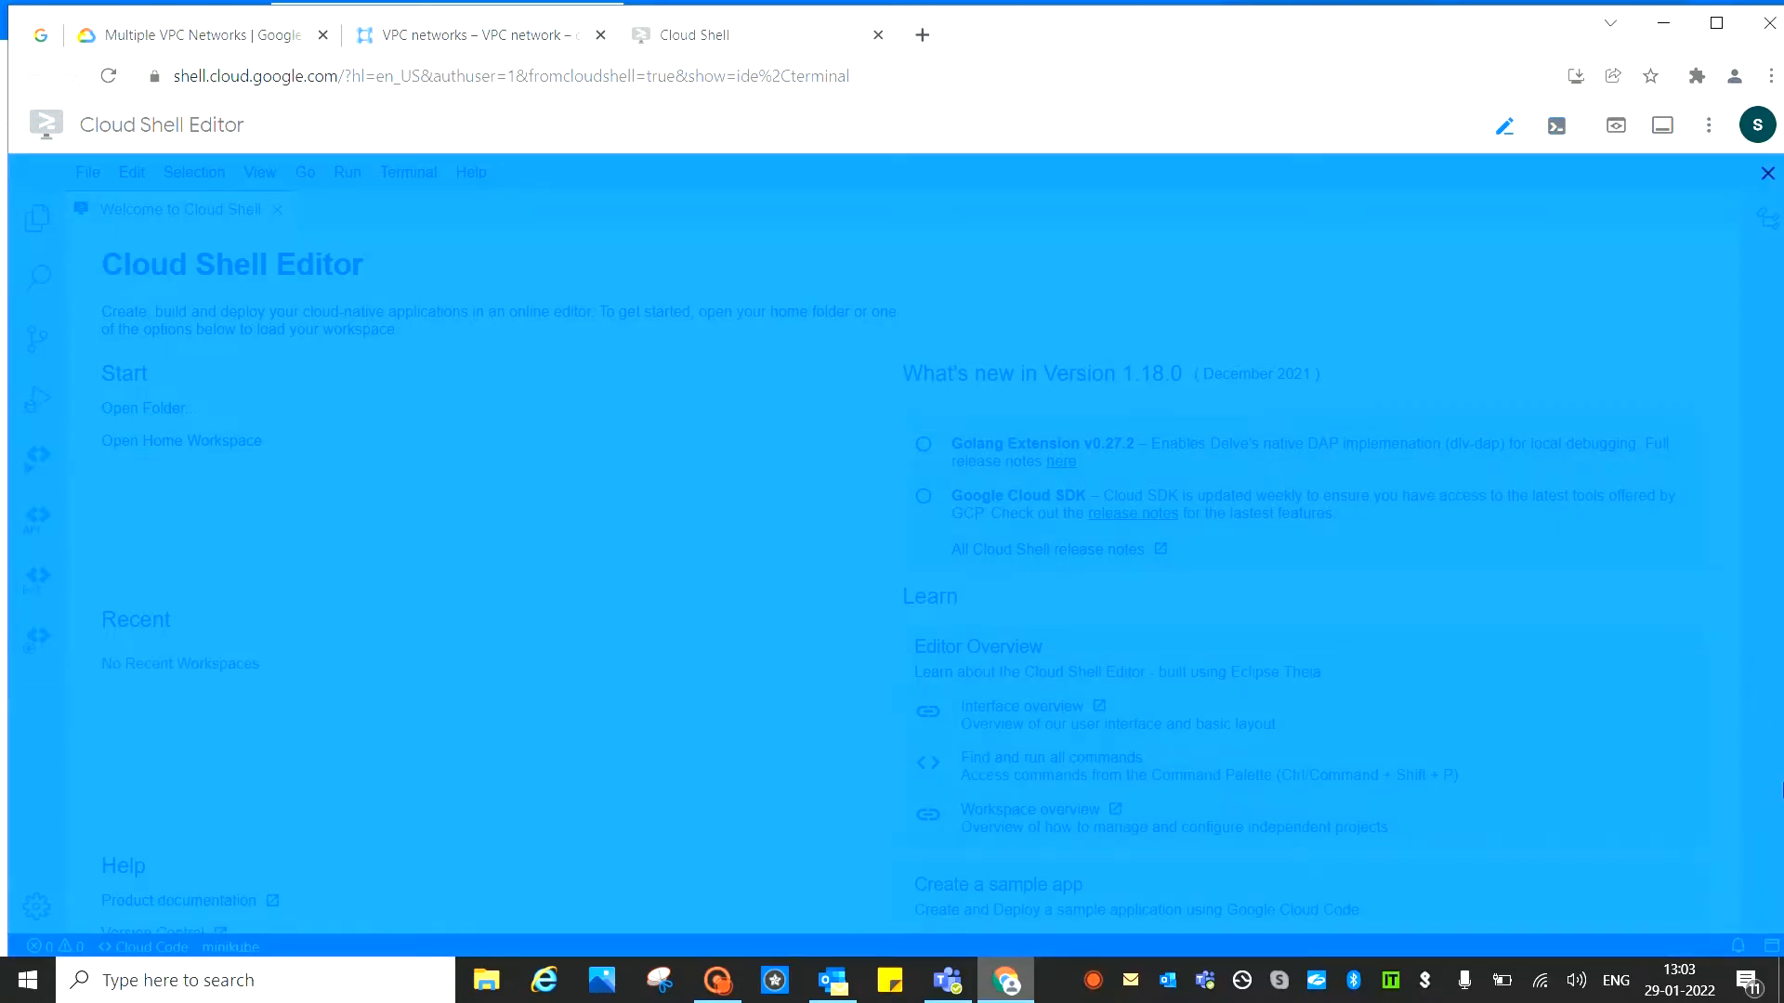
{"action": "left_click", "coordinate": [1767, 173]}
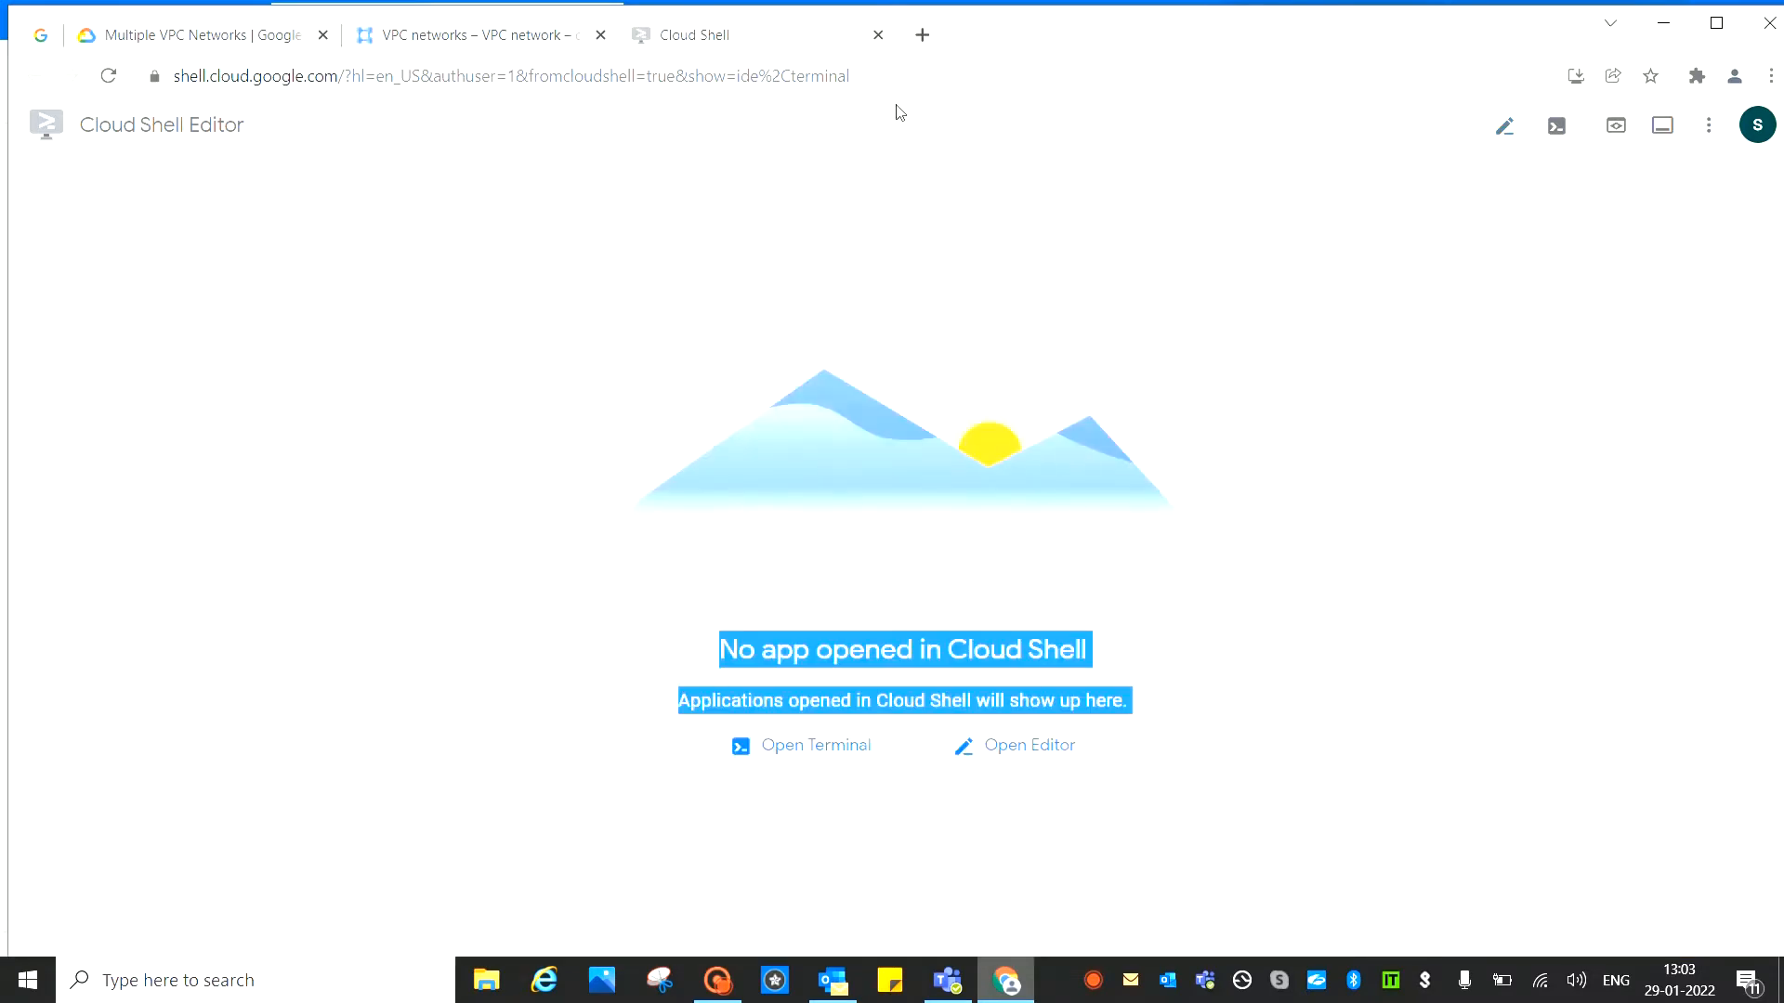
{"action": "left_click", "coordinate": [877, 35]}
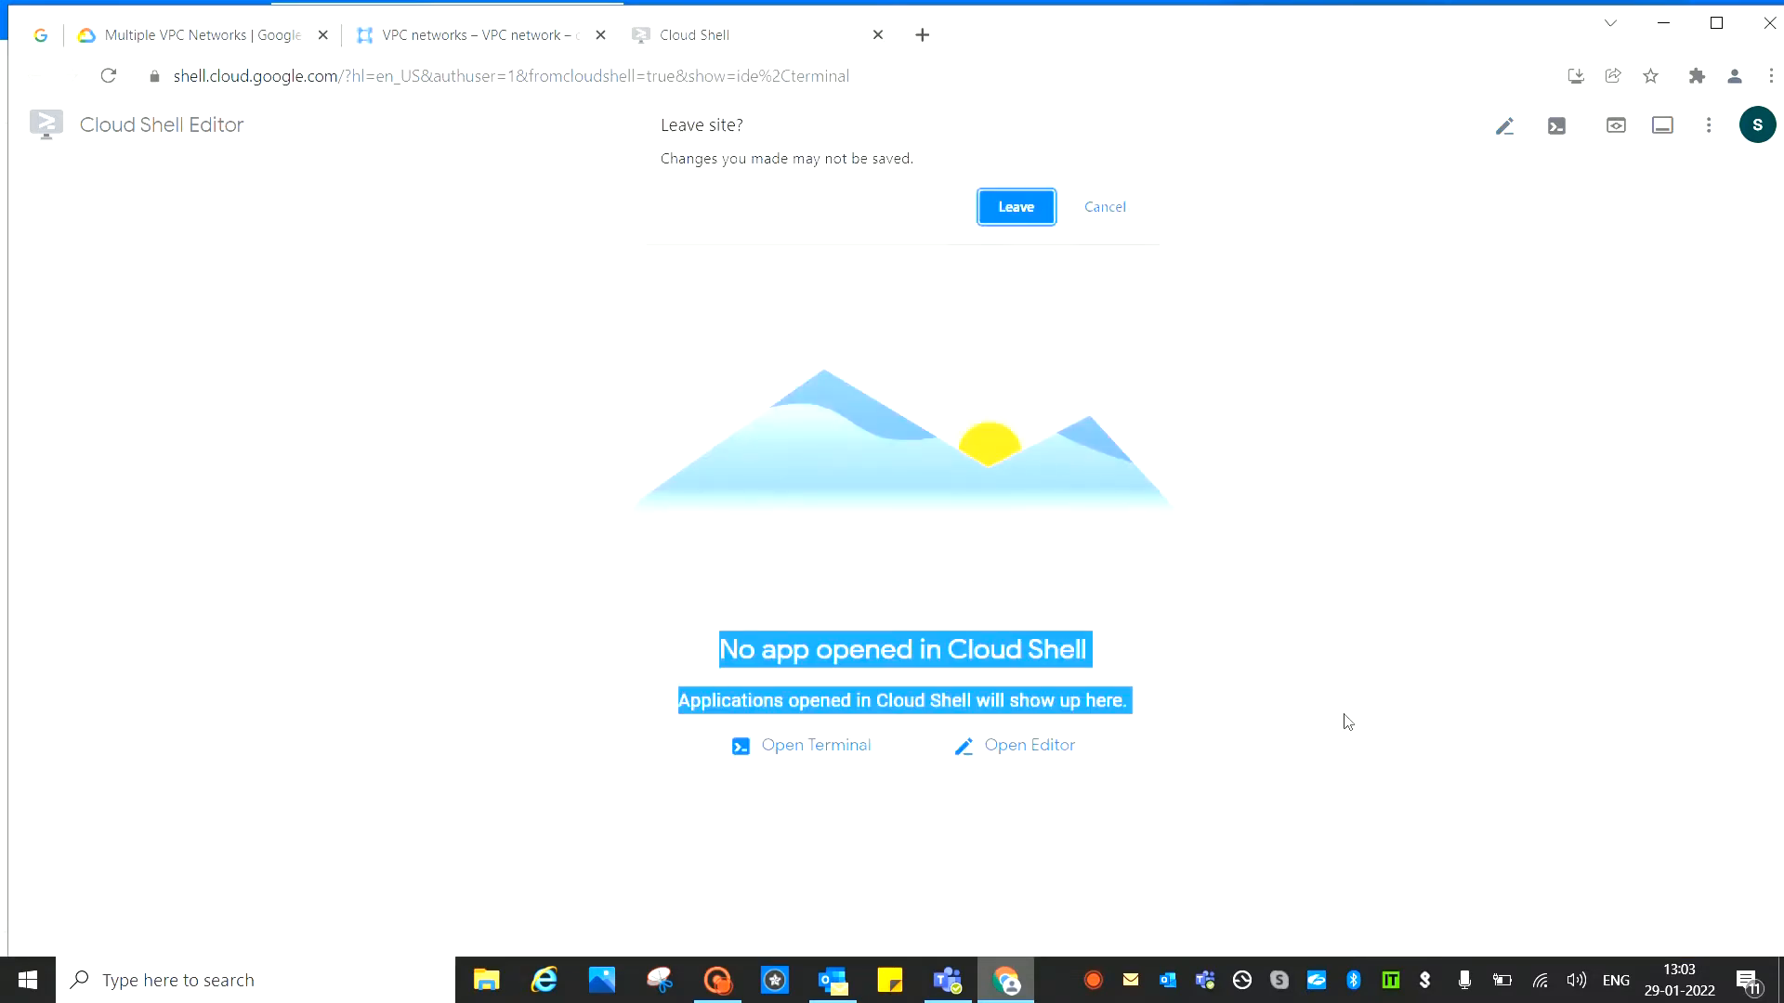
{"action": "left_click", "coordinate": [1016, 208]}
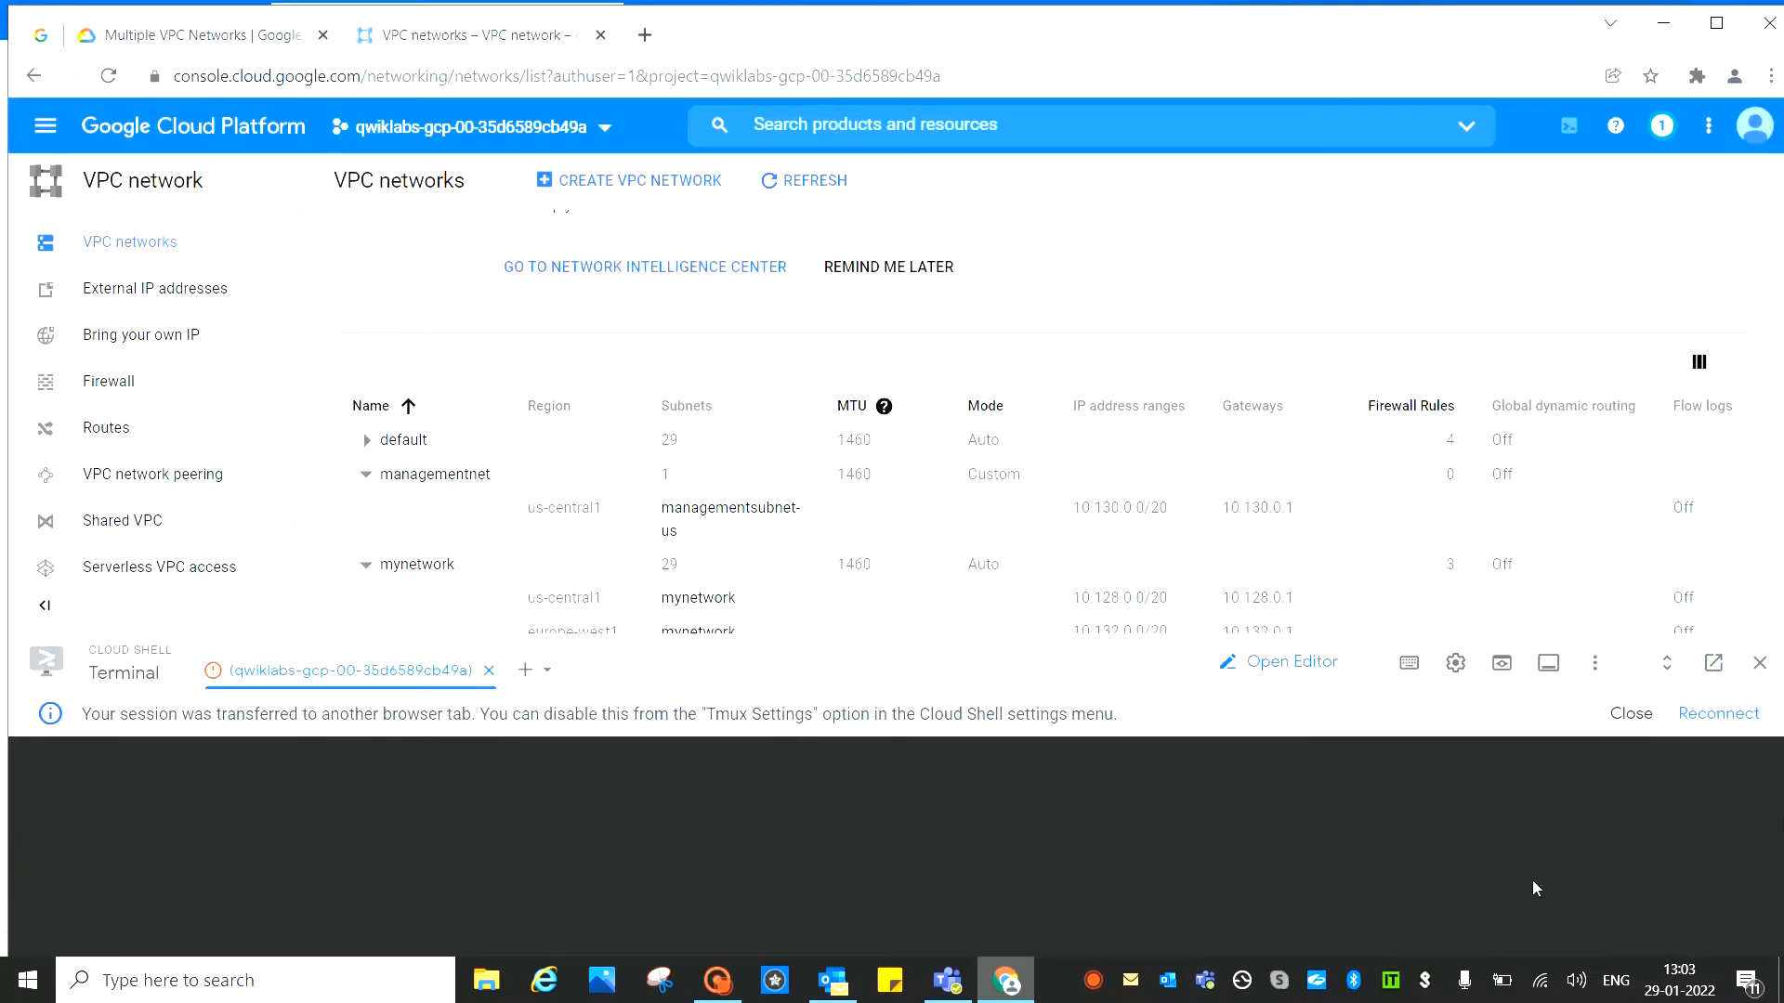
{"action": "left_click", "coordinate": [1709, 716]}
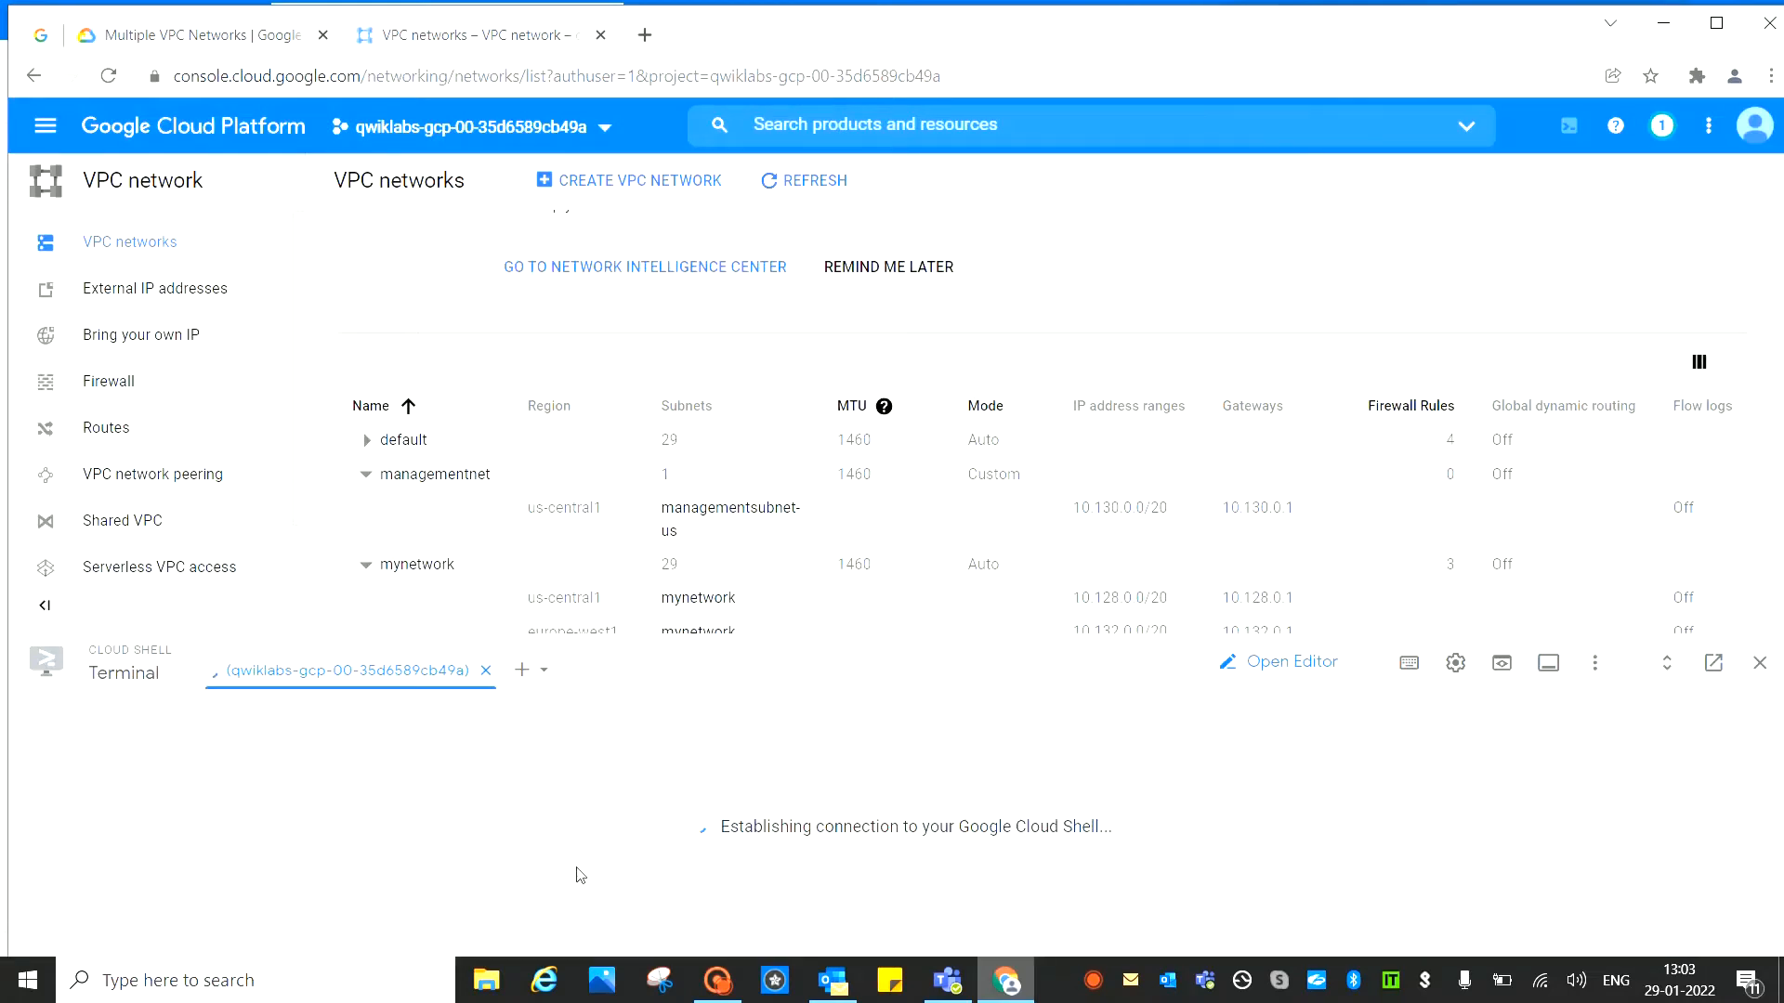
Create the privatesubnet-eu subnet in privatenet from the lab's Cloud Shell command, using region europe-west4 and range 172.20.0.0/20
{"action": "left_click", "coordinate": [200, 37]}
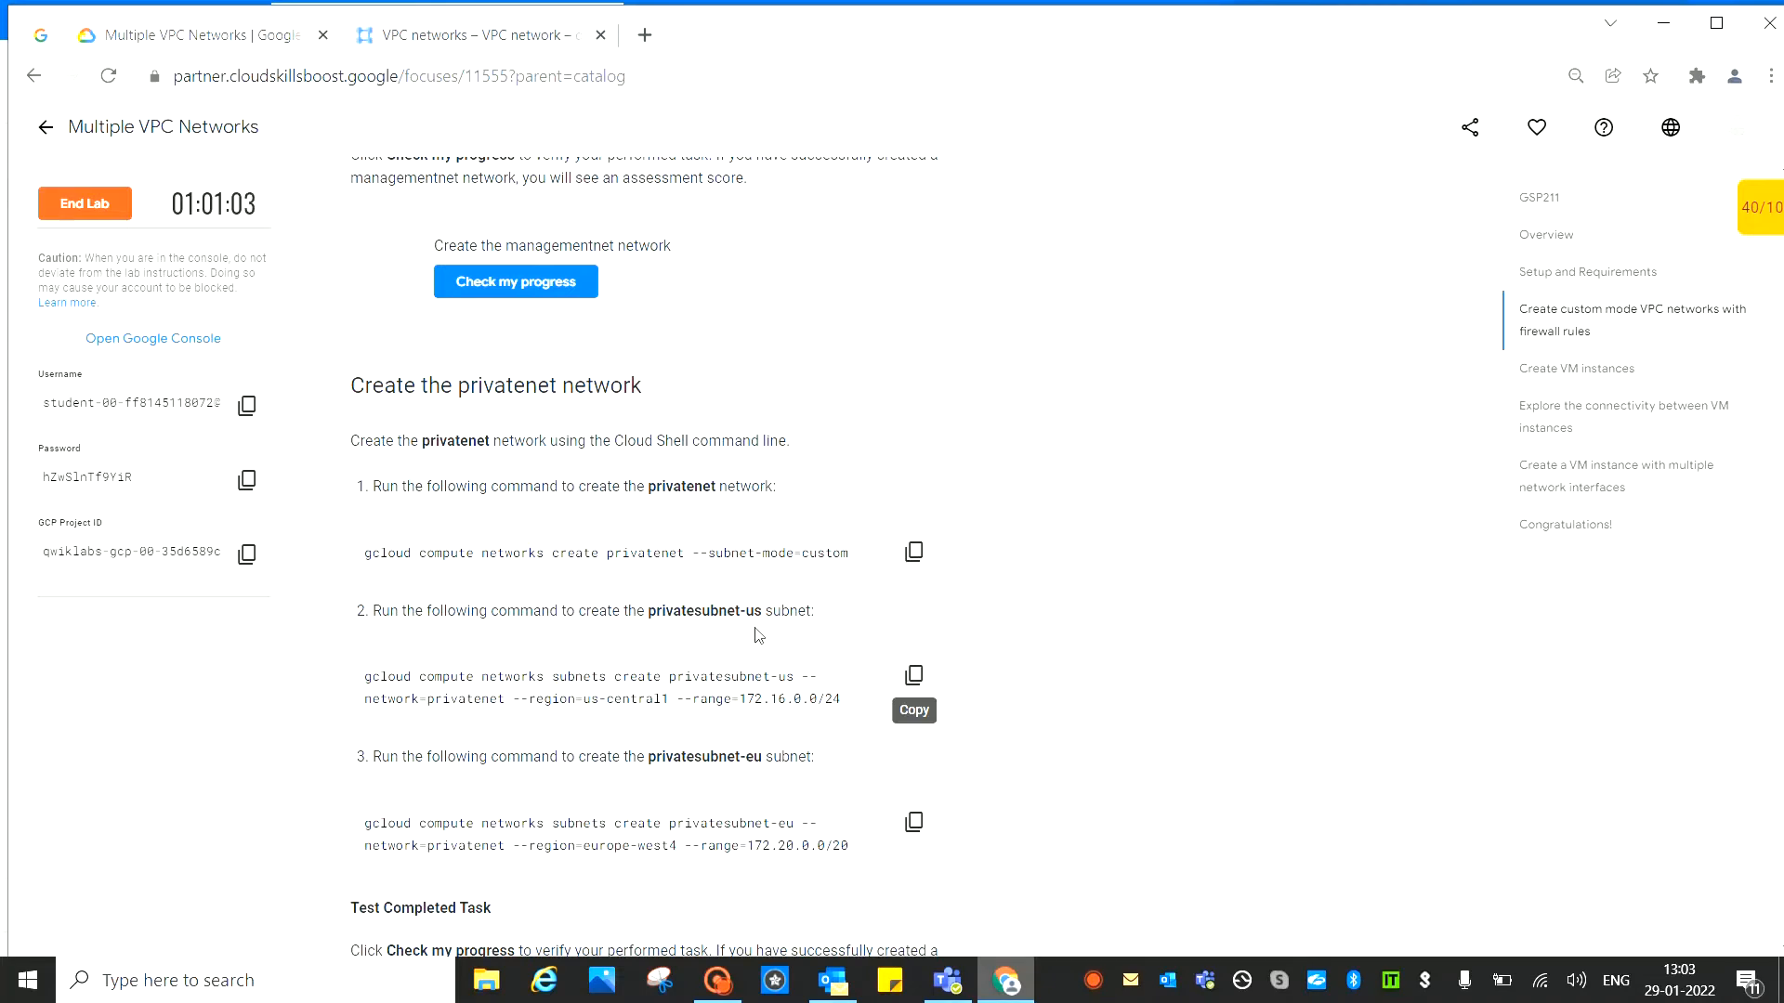
{"action": "left_click", "coordinate": [916, 825]}
{"action": "left_click", "coordinate": [441, 38]}
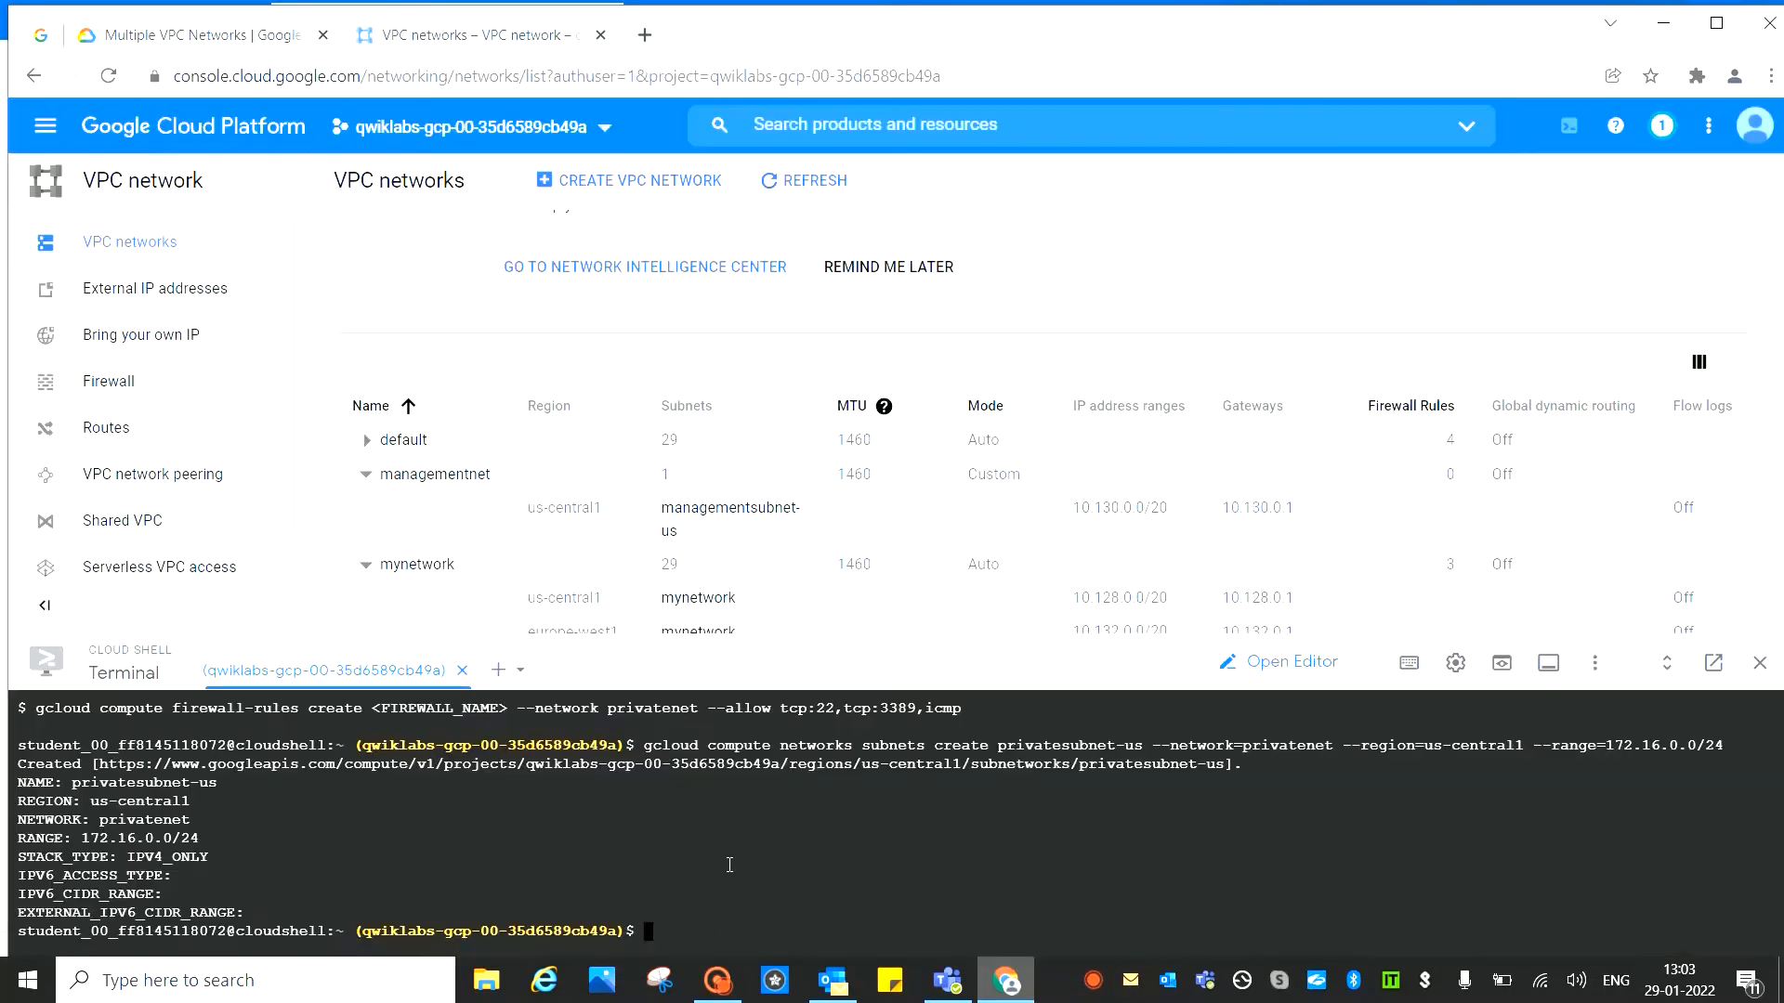
{"action": "key", "text": "ctrl+v"}
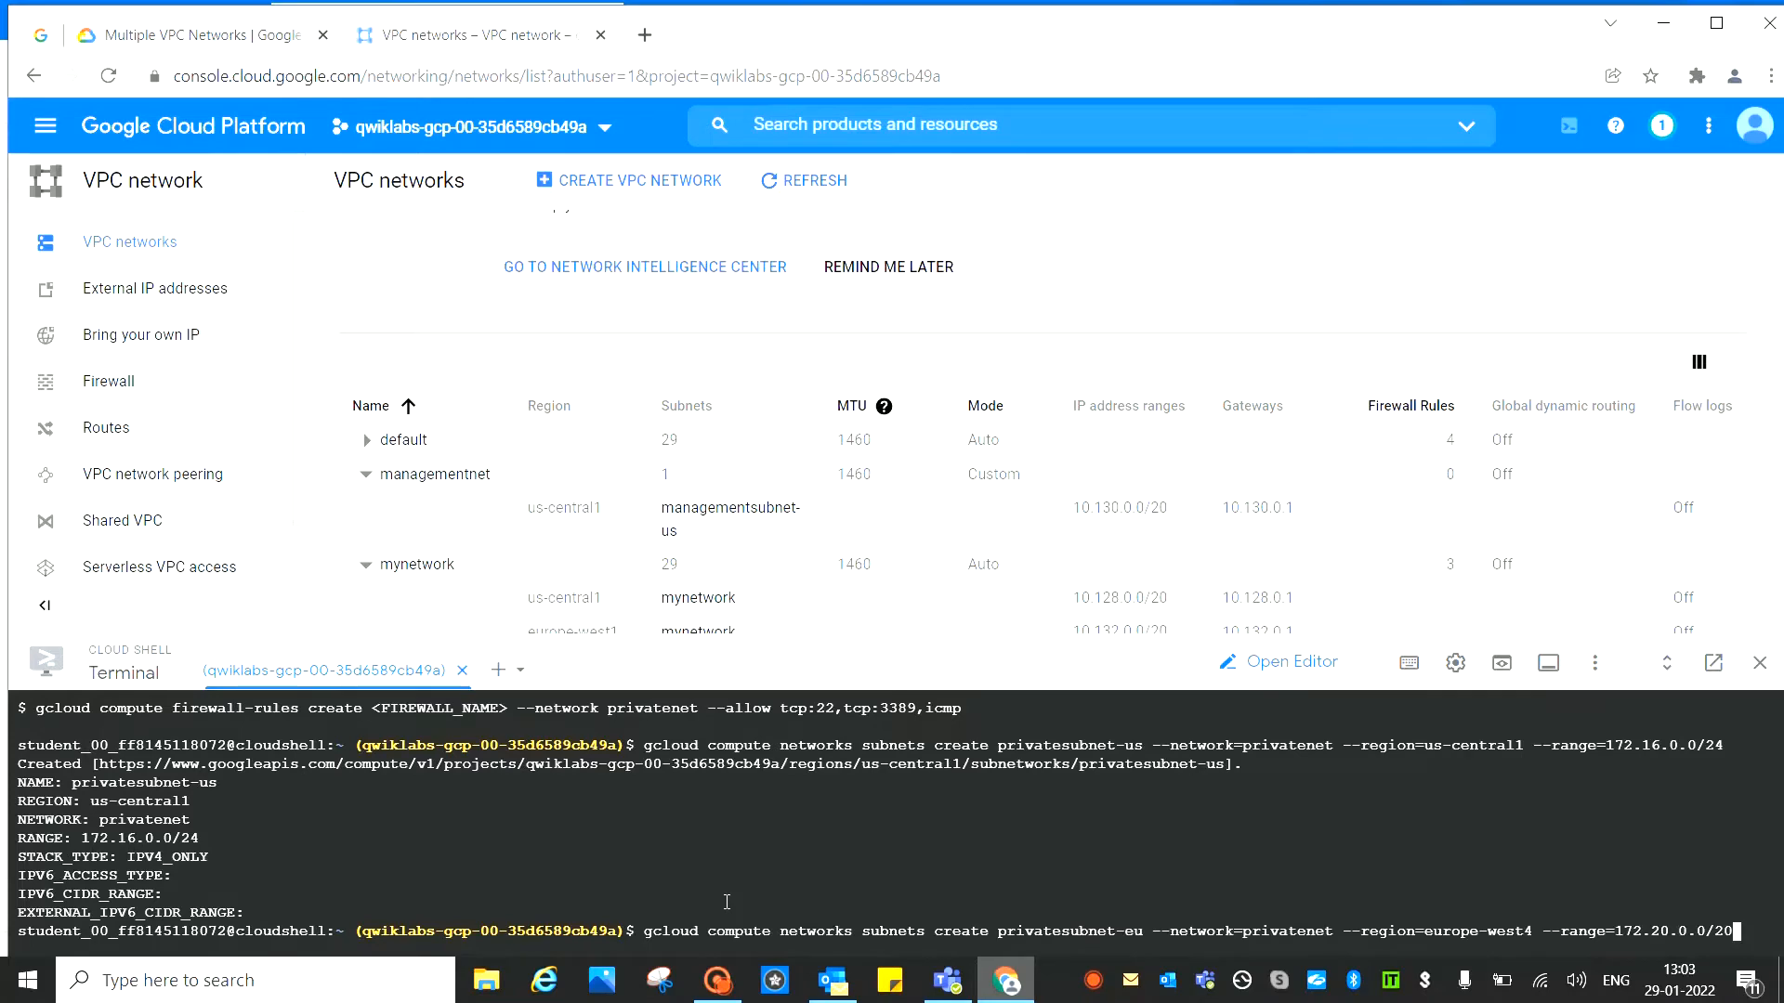
{"action": "key", "text": "Return"}
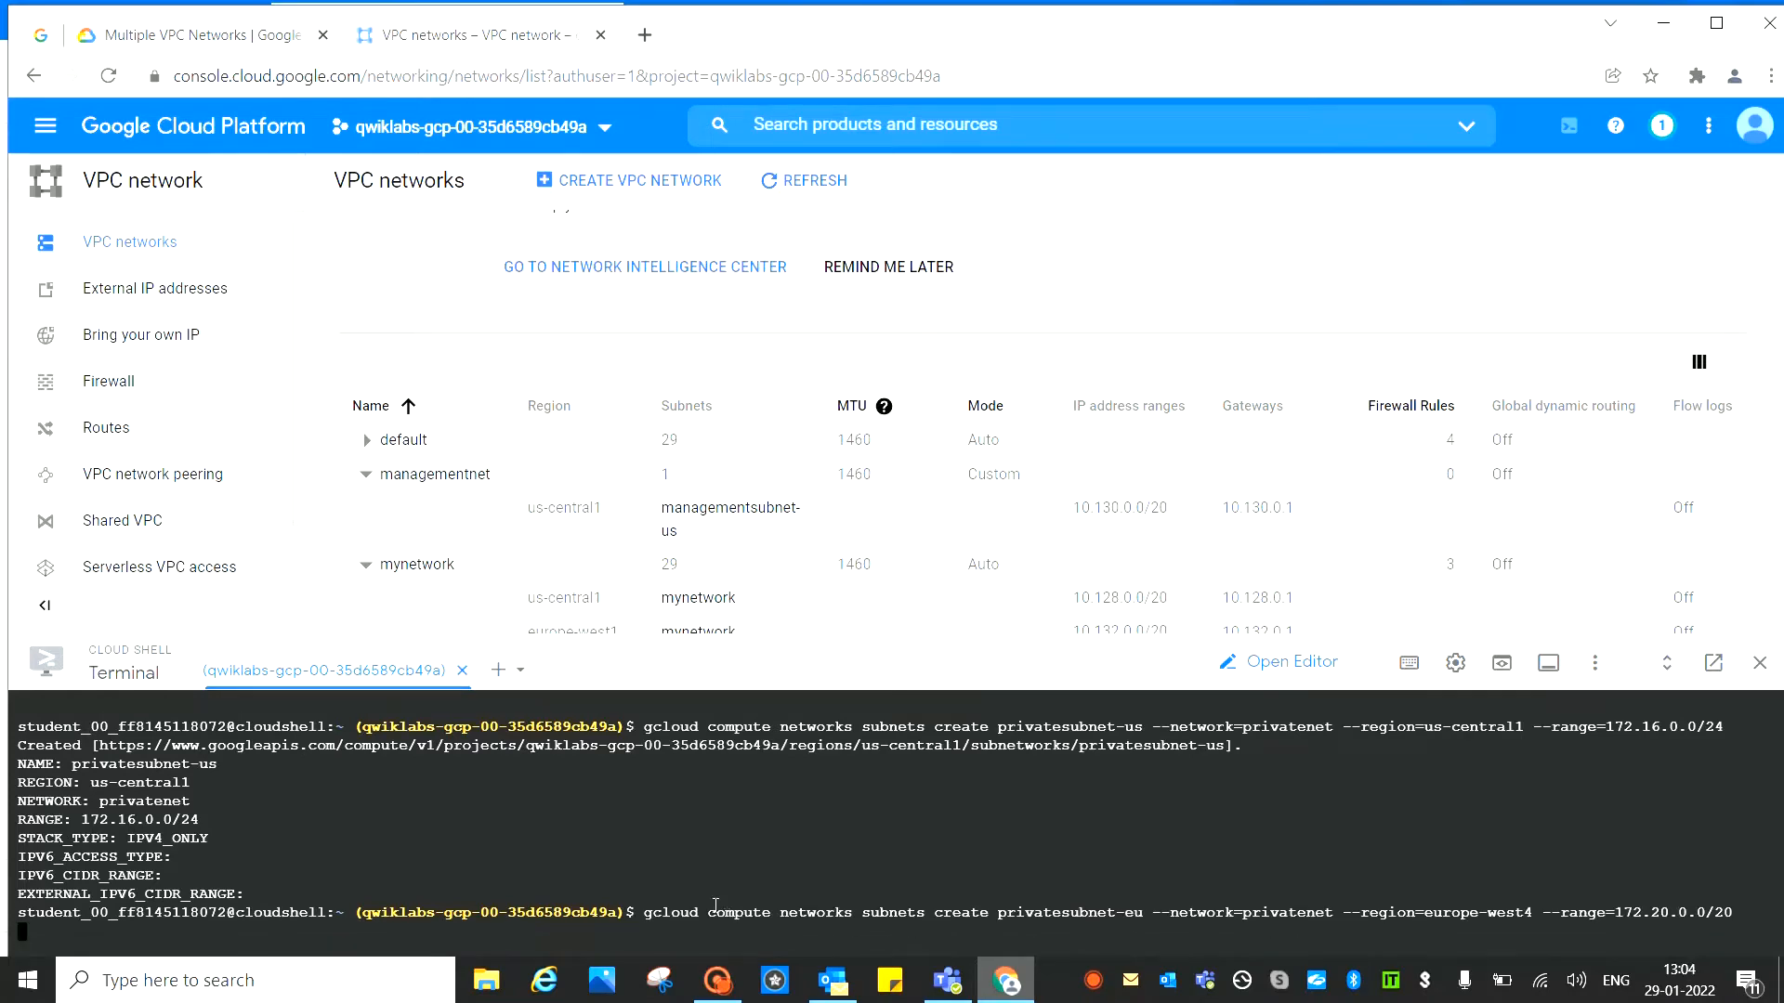
List the available VPC networks in Cloud Shell with the lab's command gcloud compute networks list and review the output
{"action": "left_click", "coordinate": [188, 41]}
{"action": "scroll", "coordinate": [1114, 565], "scroll_direction": "down", "scroll_amount": 6}
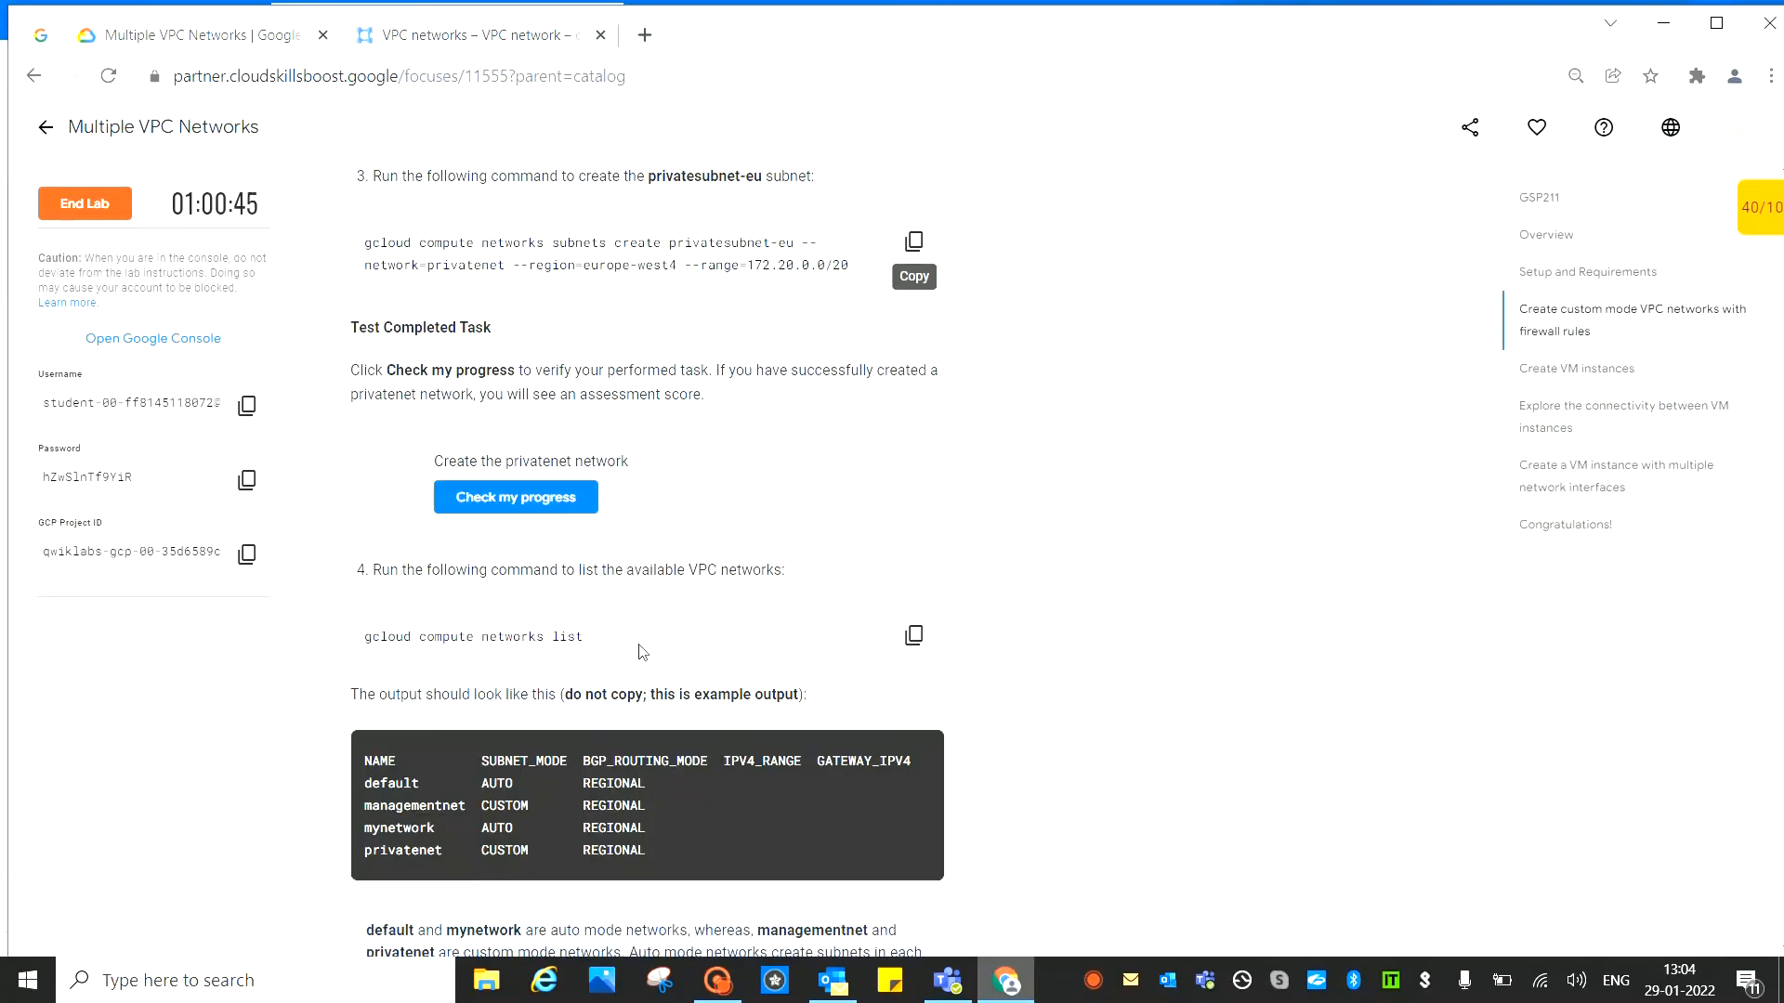
{"action": "left_click", "coordinate": [910, 641]}
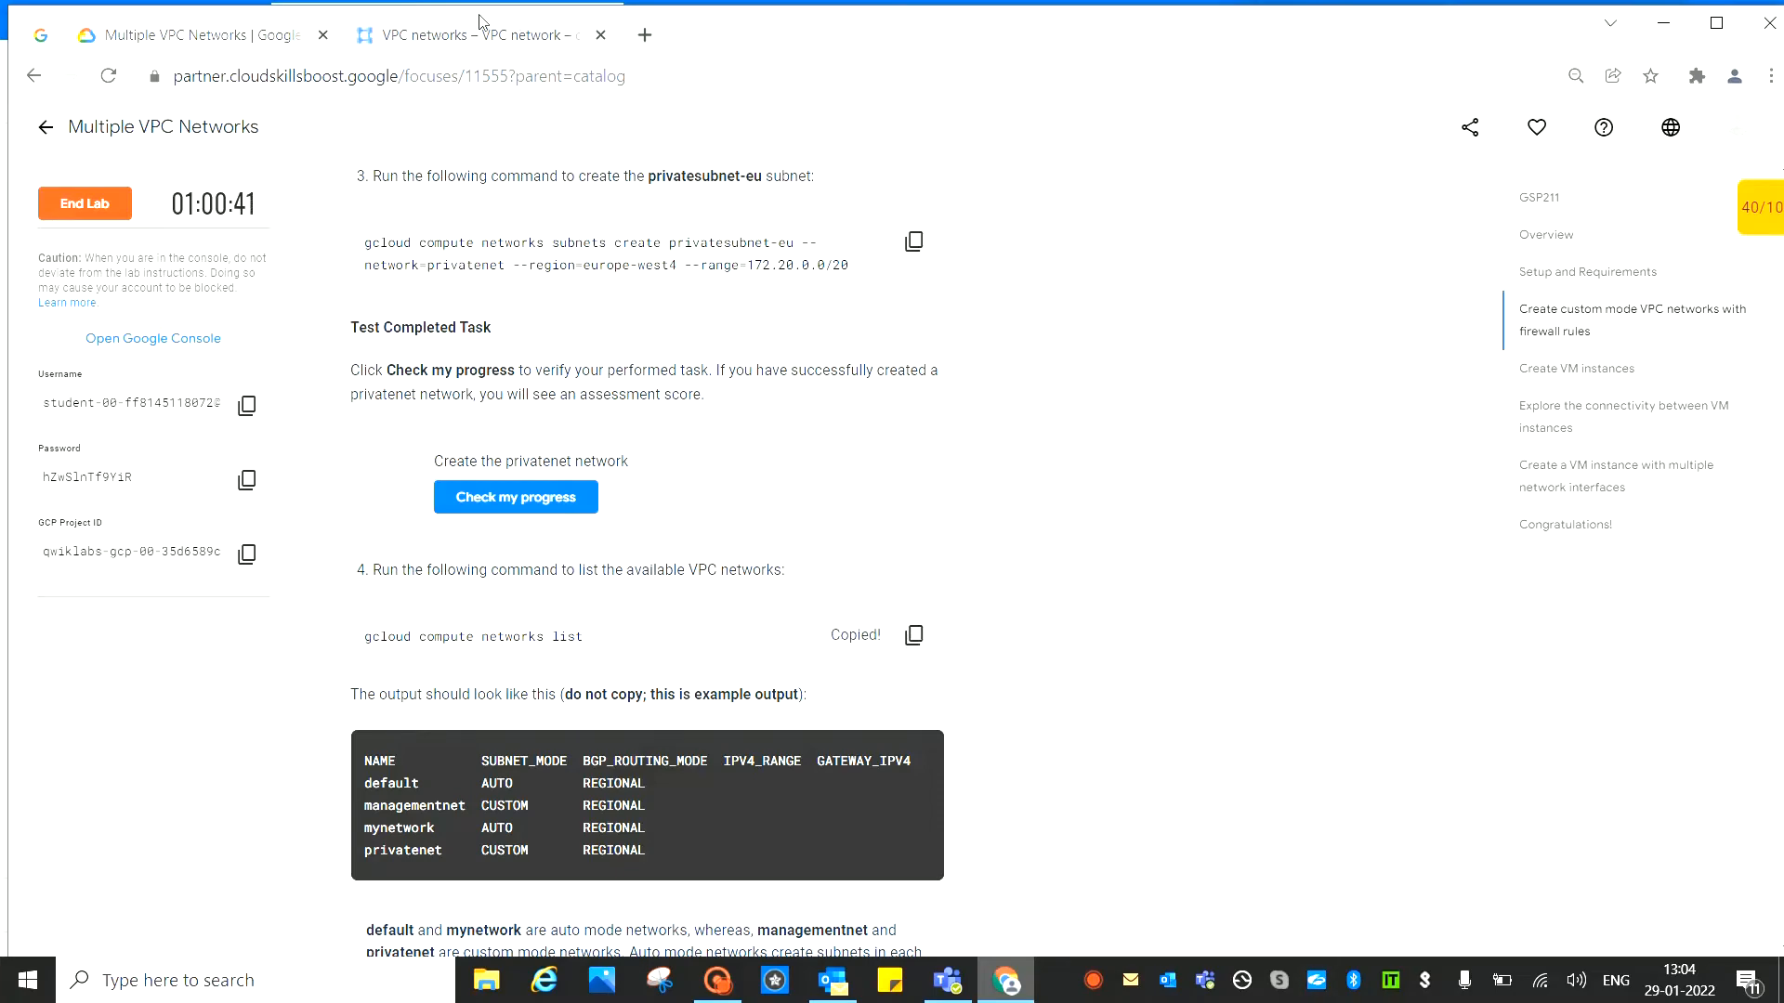
{"action": "left_click", "coordinate": [471, 42]}
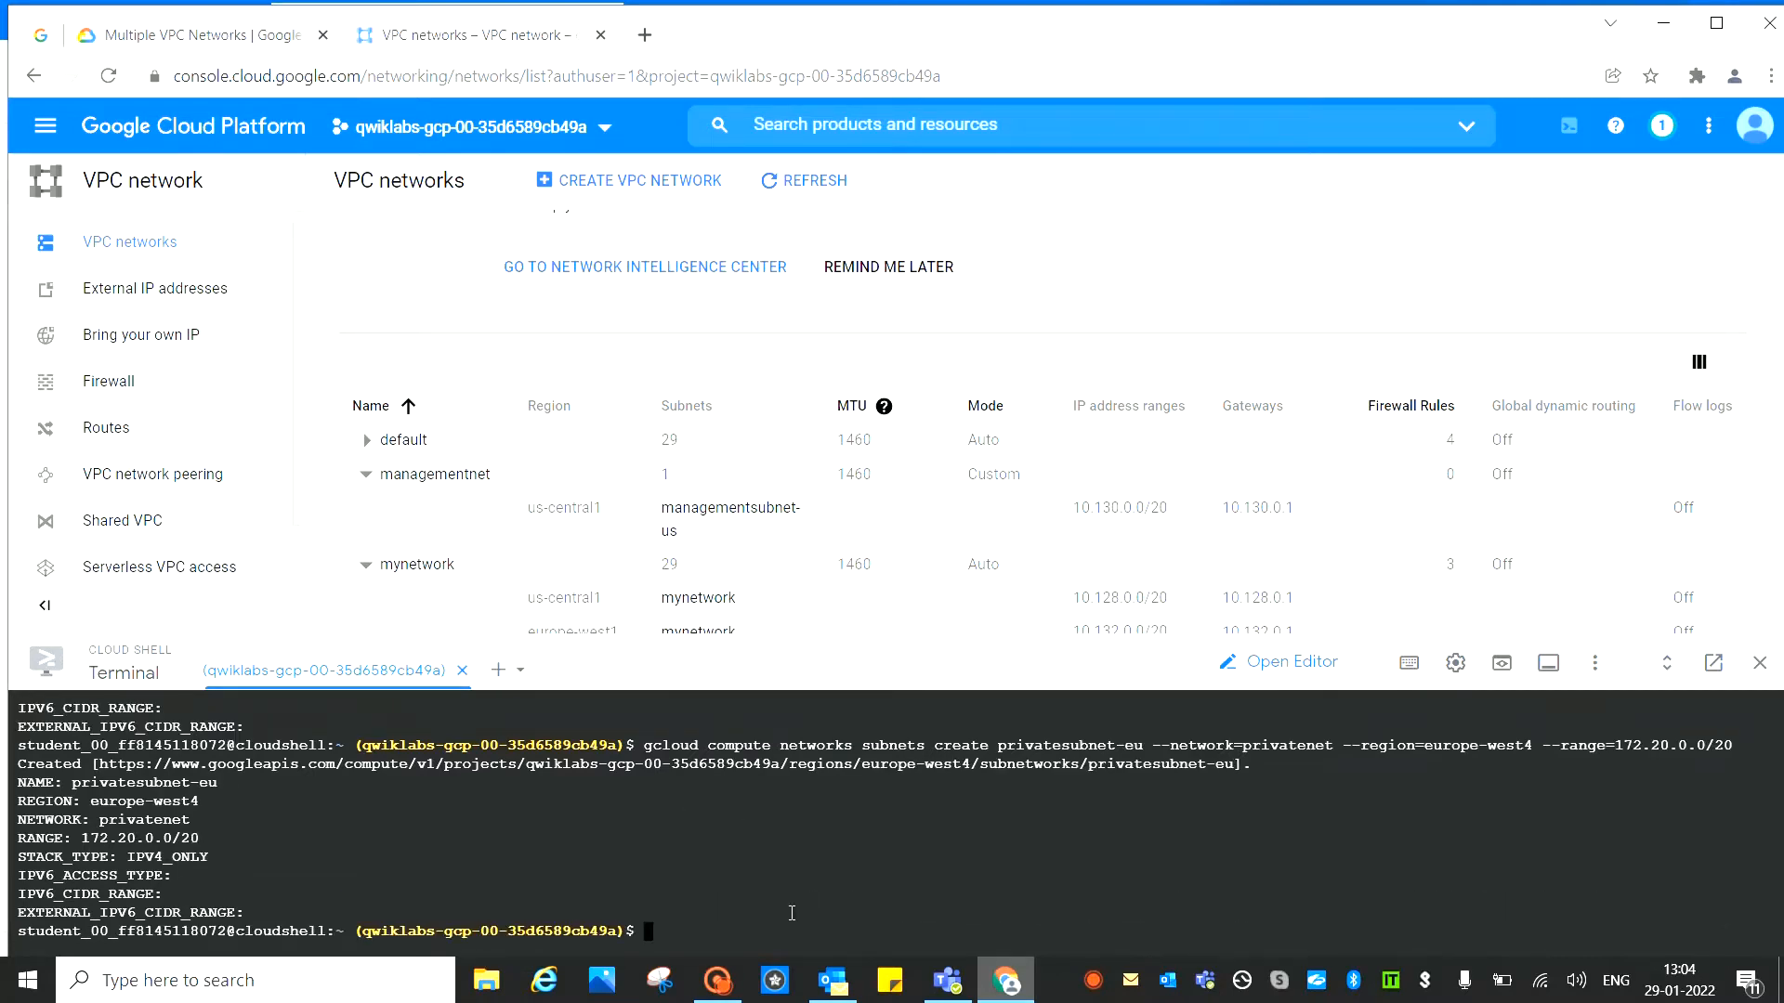
{"action": "left_click", "coordinate": [225, 42]}
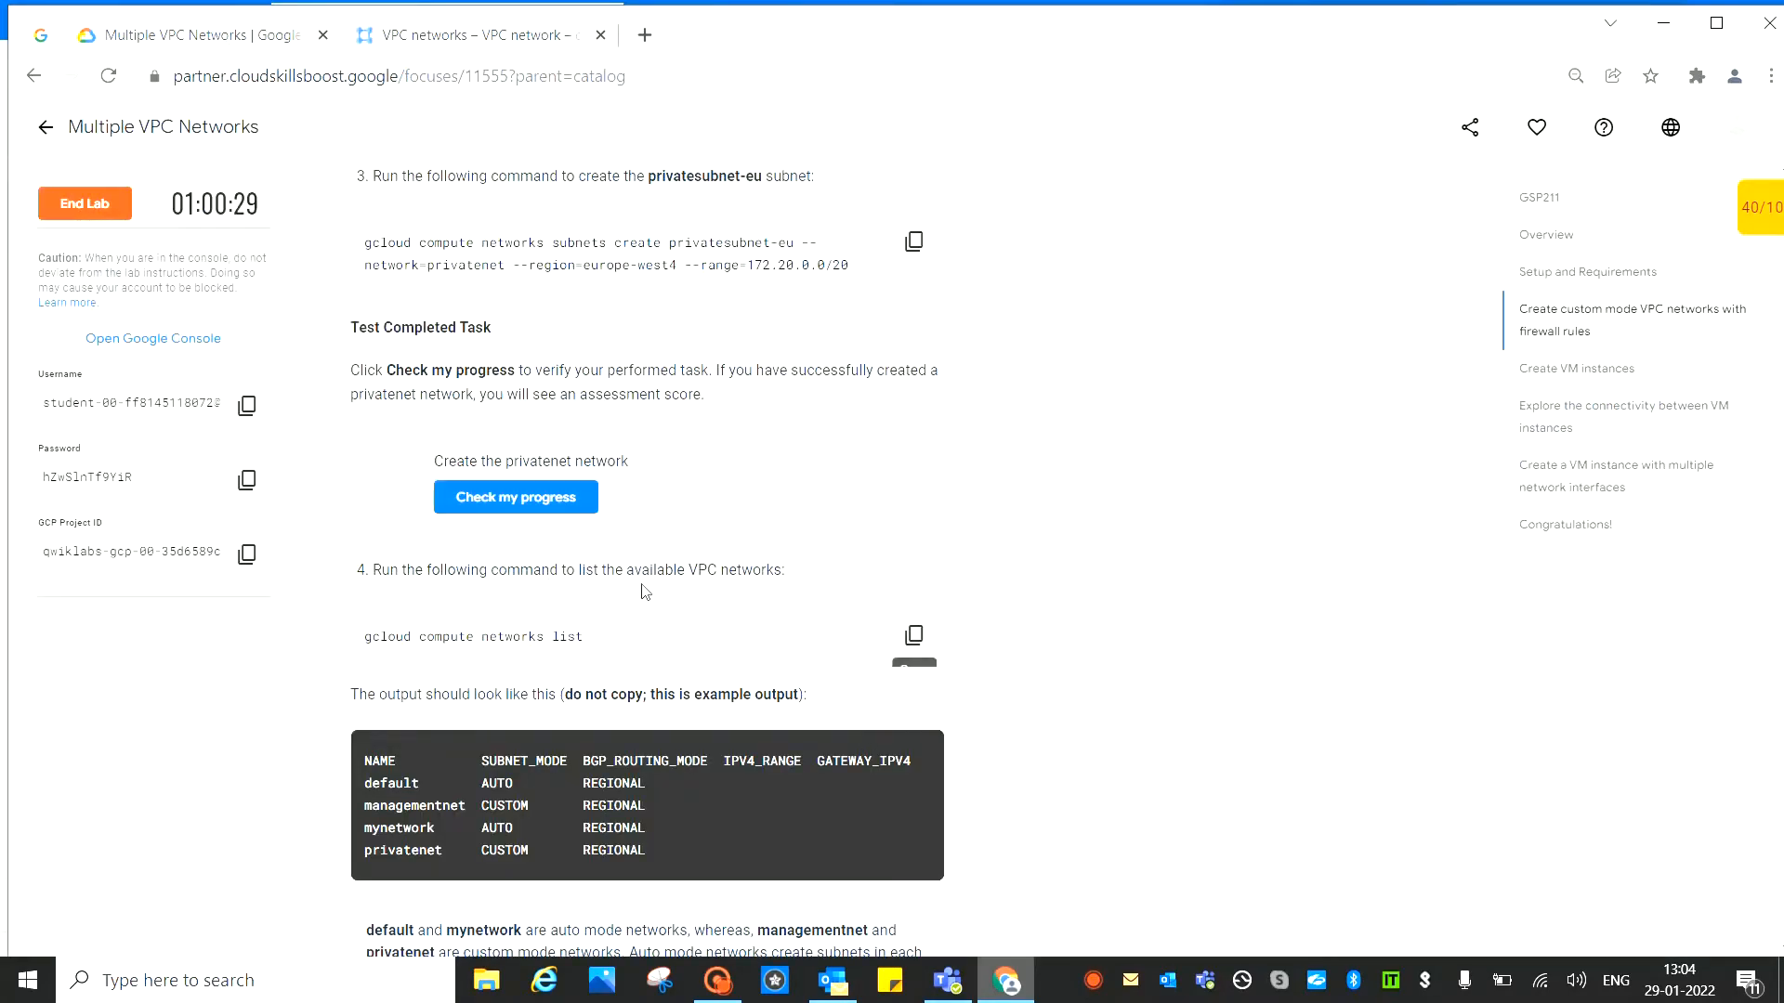
{"action": "key", "text": "ctrl+Tab"}
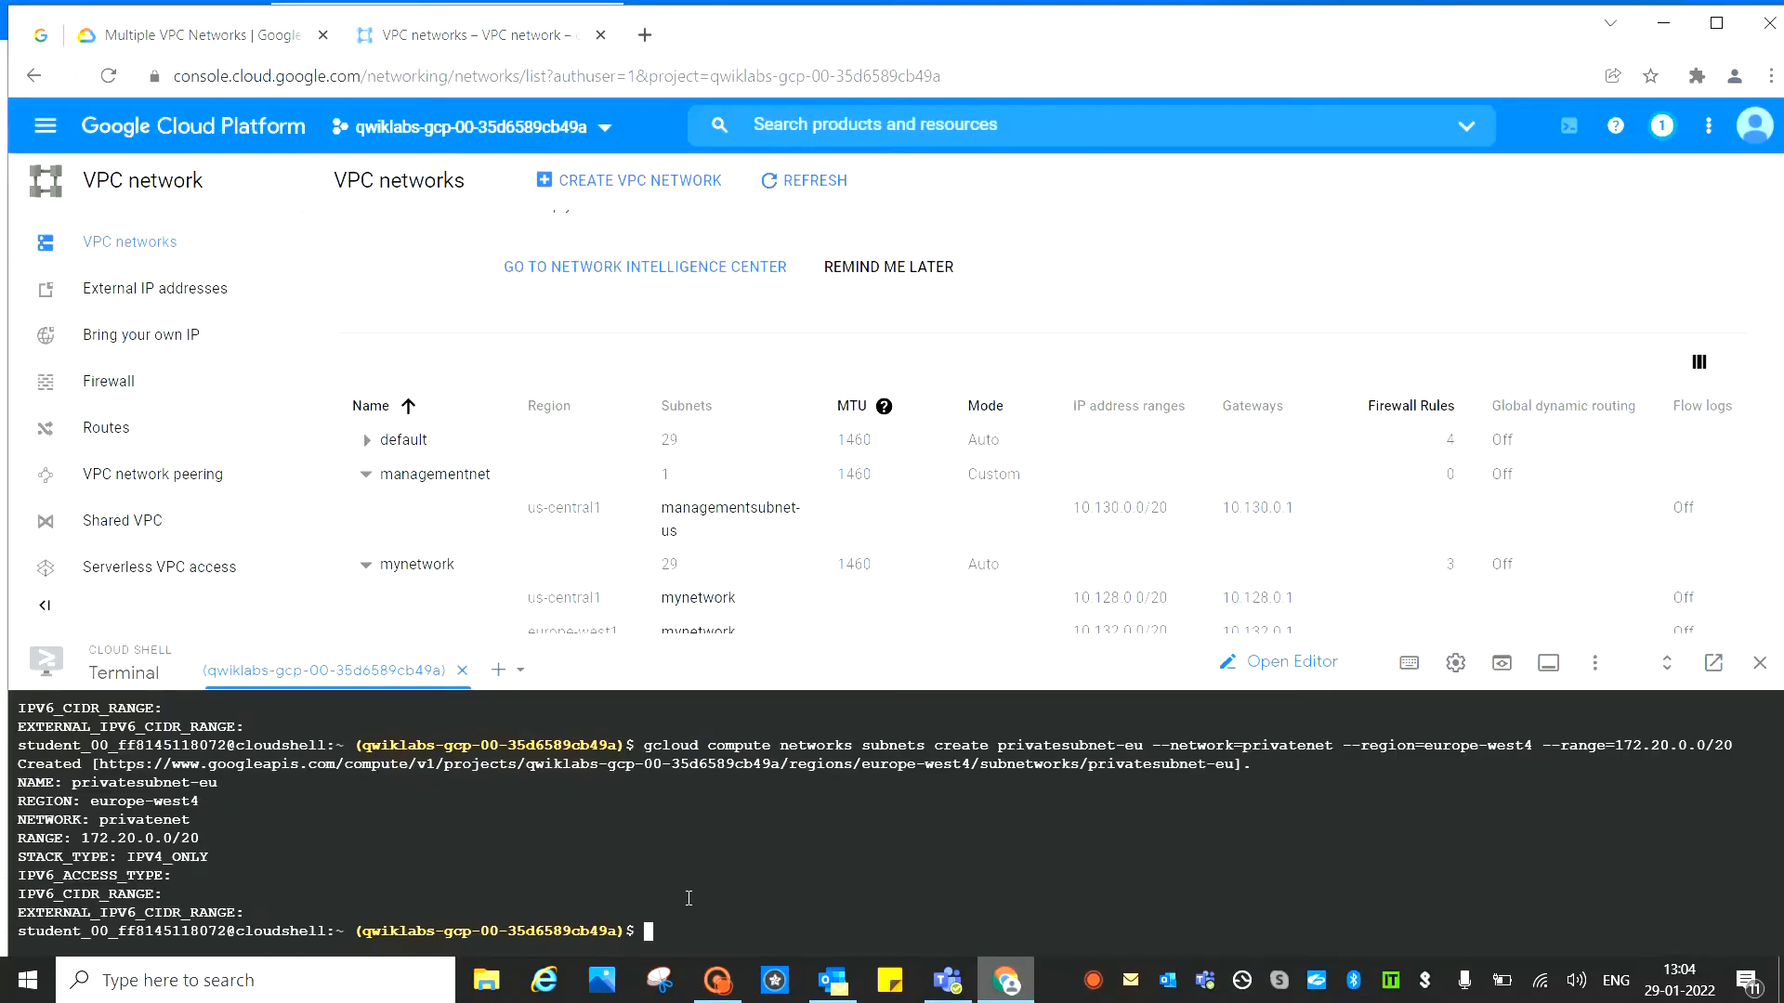
{"action": "key", "text": "ctrl+v"}
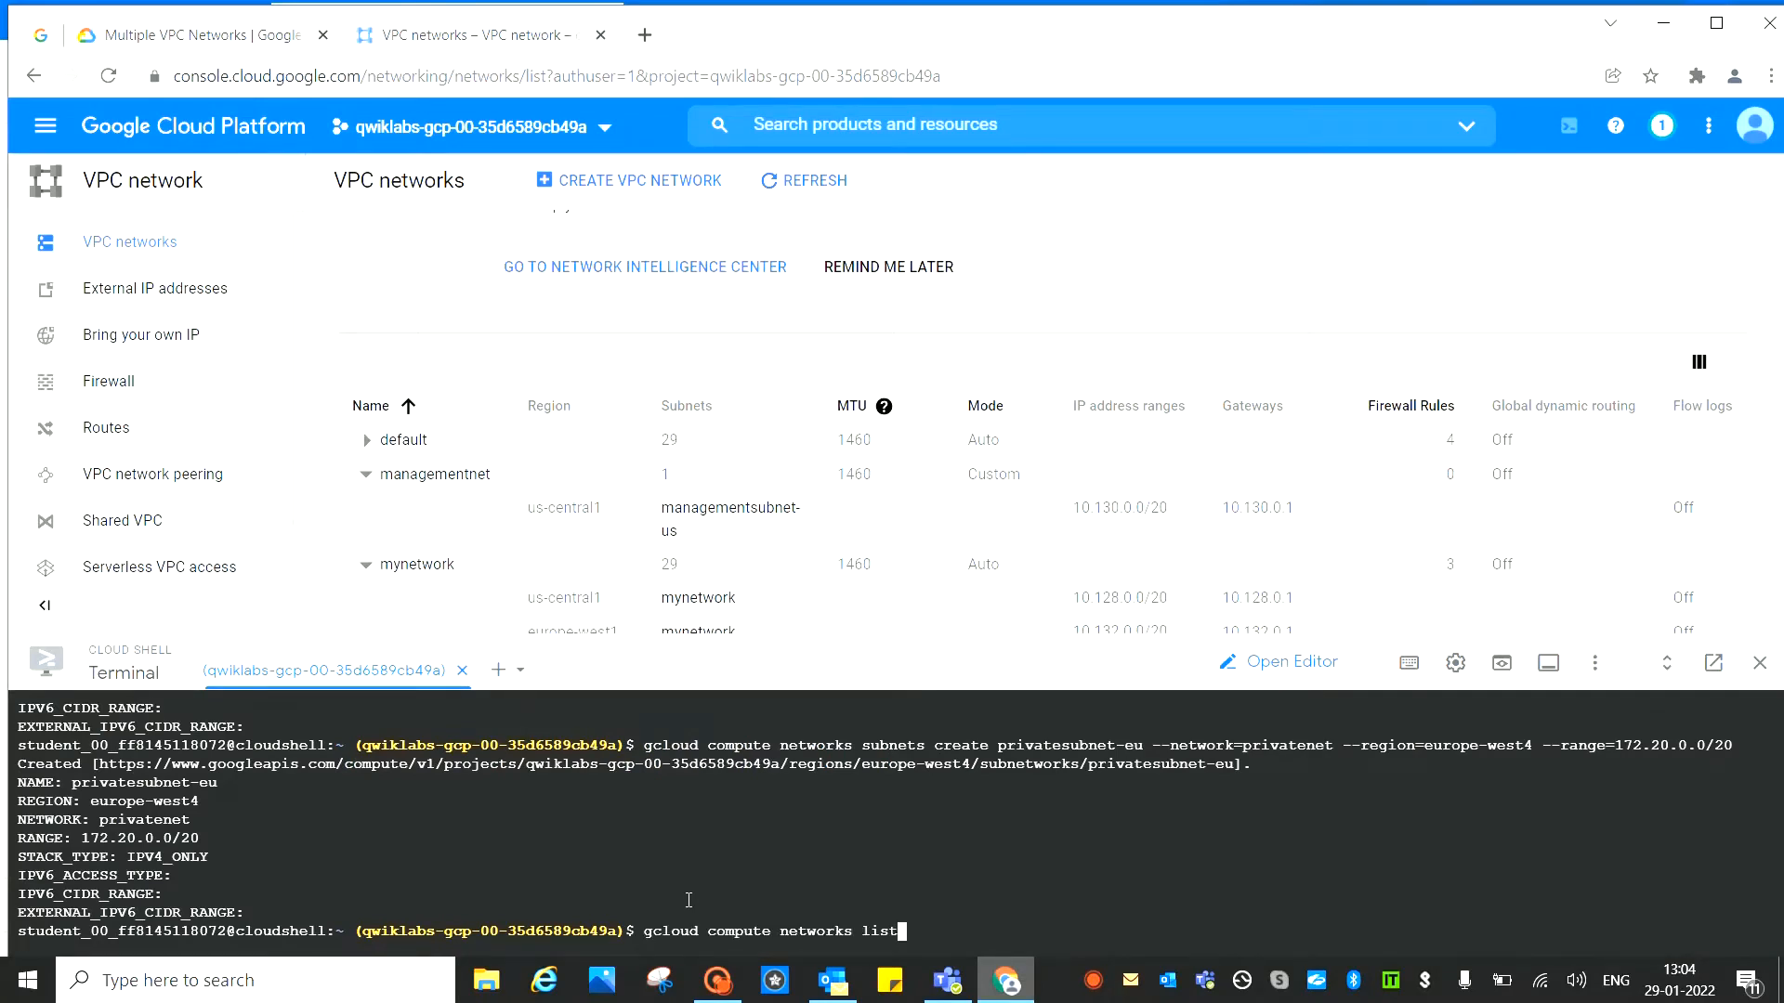
{"action": "key", "text": "Return"}
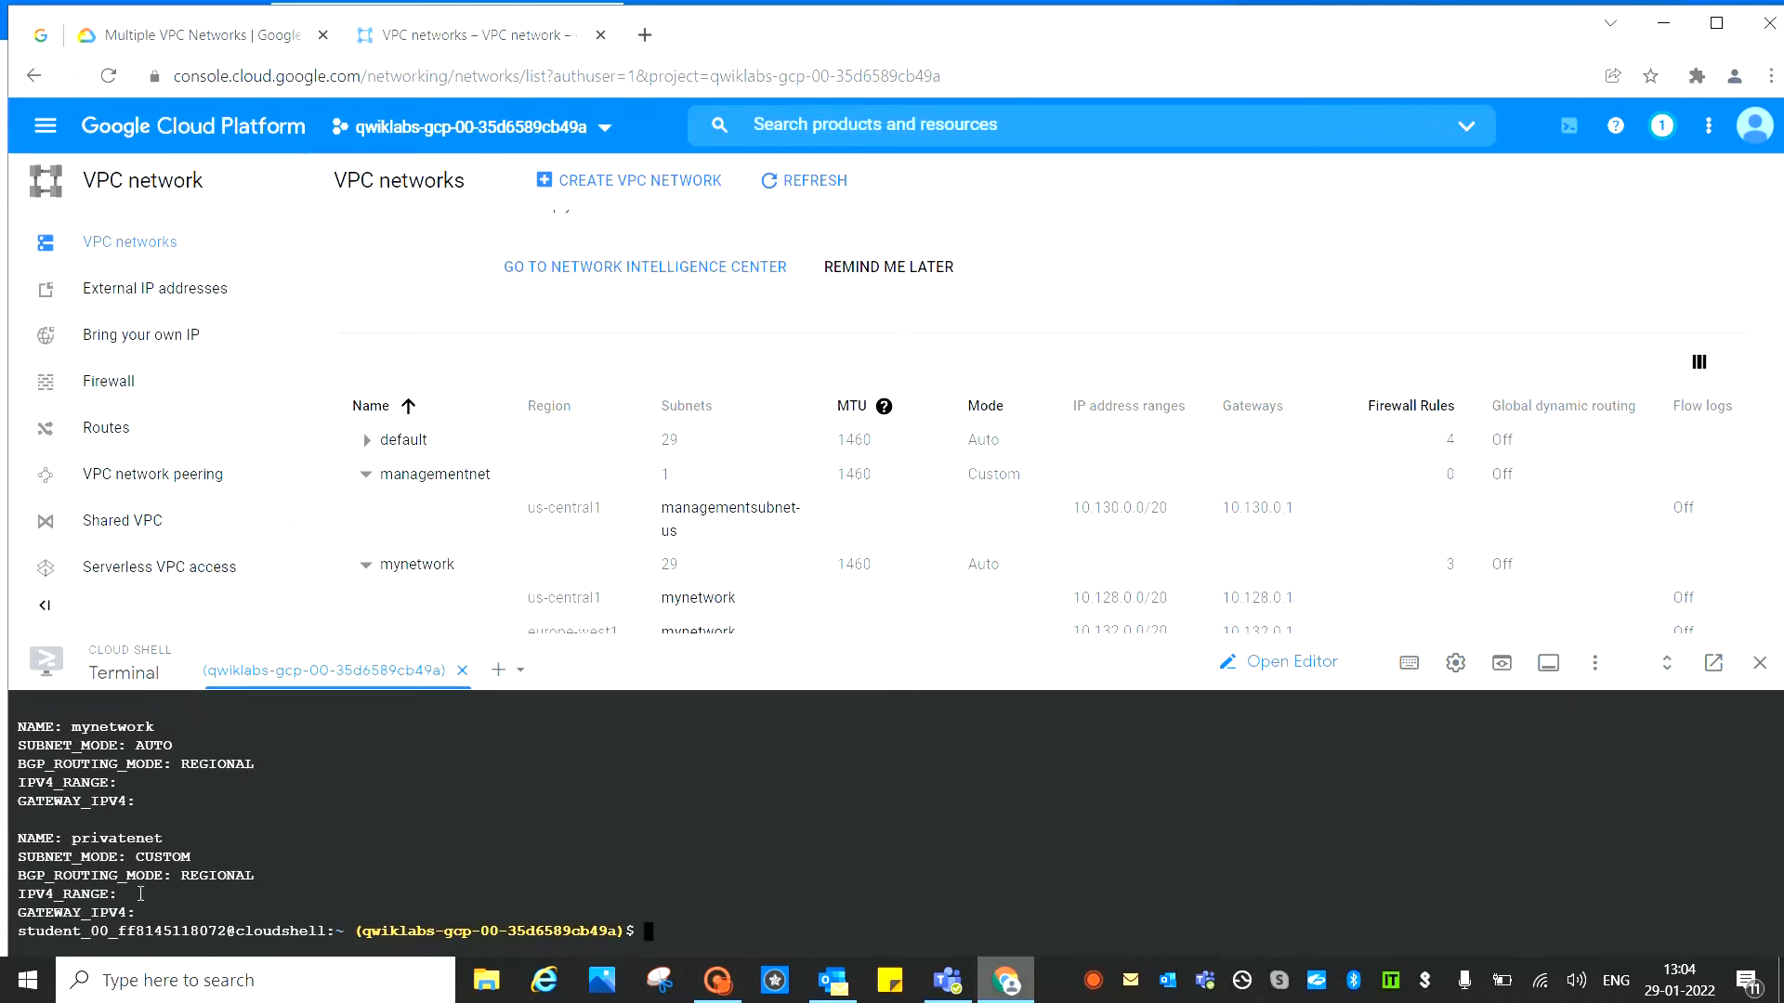
{"action": "scroll", "coordinate": [140, 894], "scroll_direction": "up", "scroll_amount": 5}
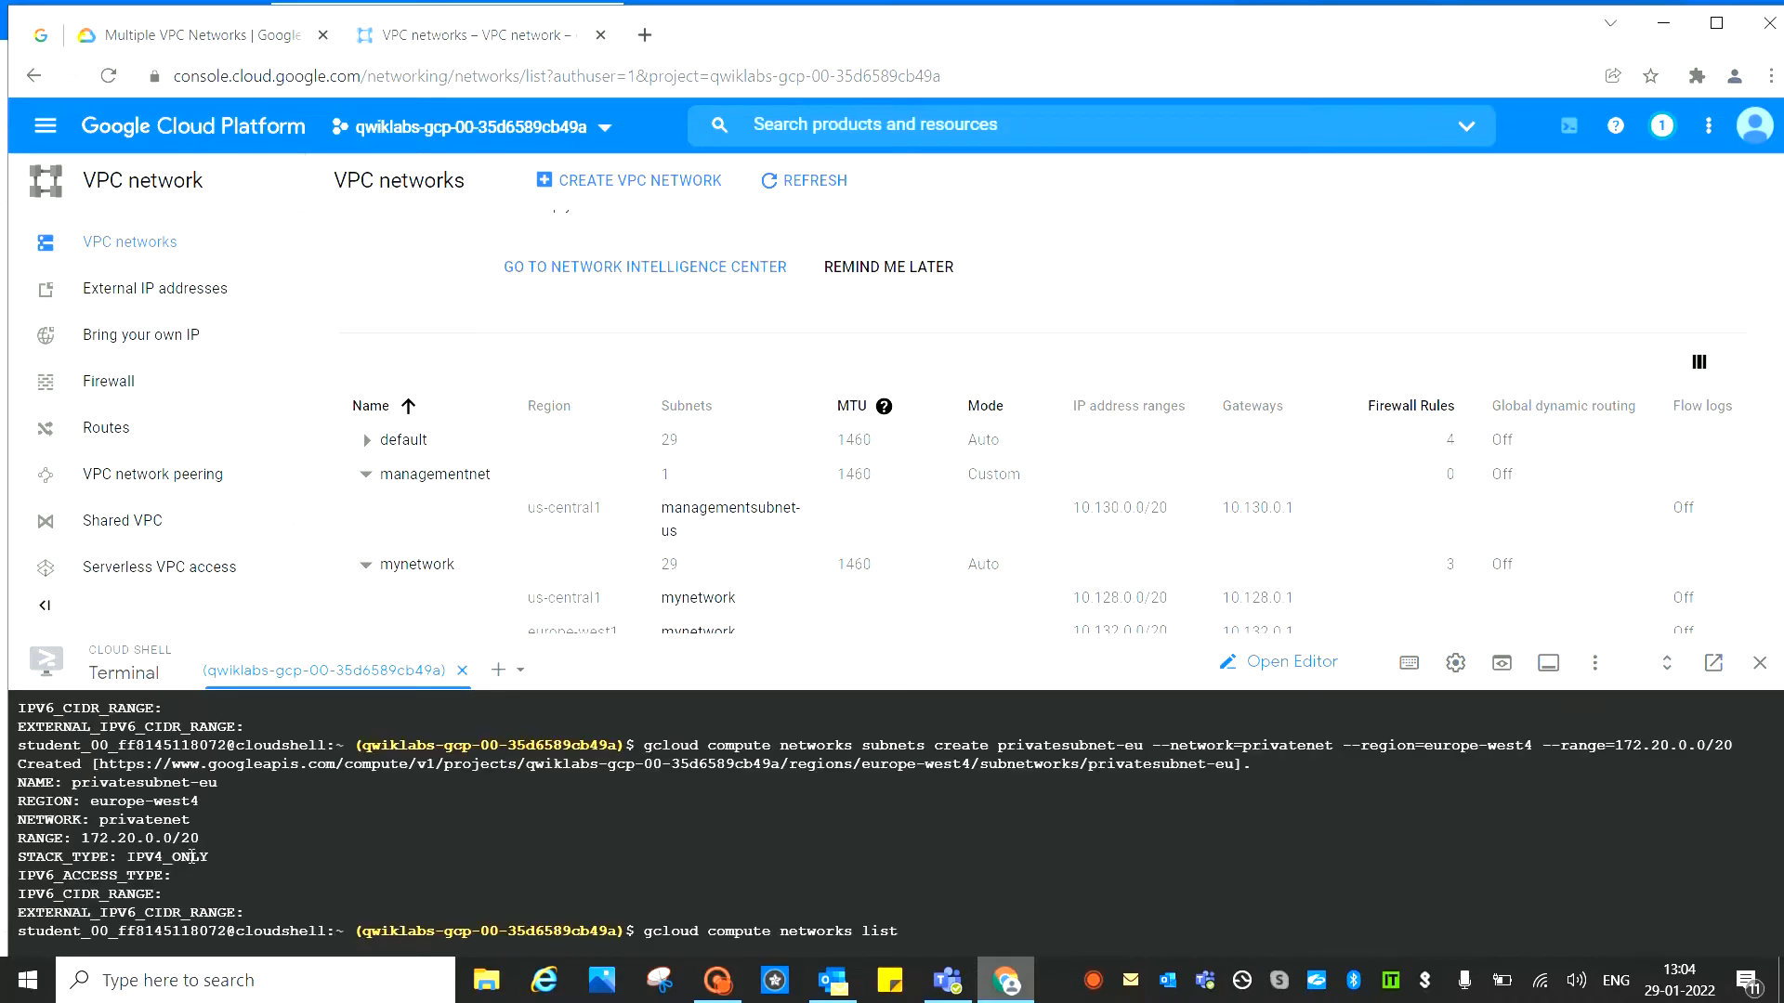
{"action": "scroll", "coordinate": [190, 856], "scroll_direction": "down", "scroll_amount": 5}
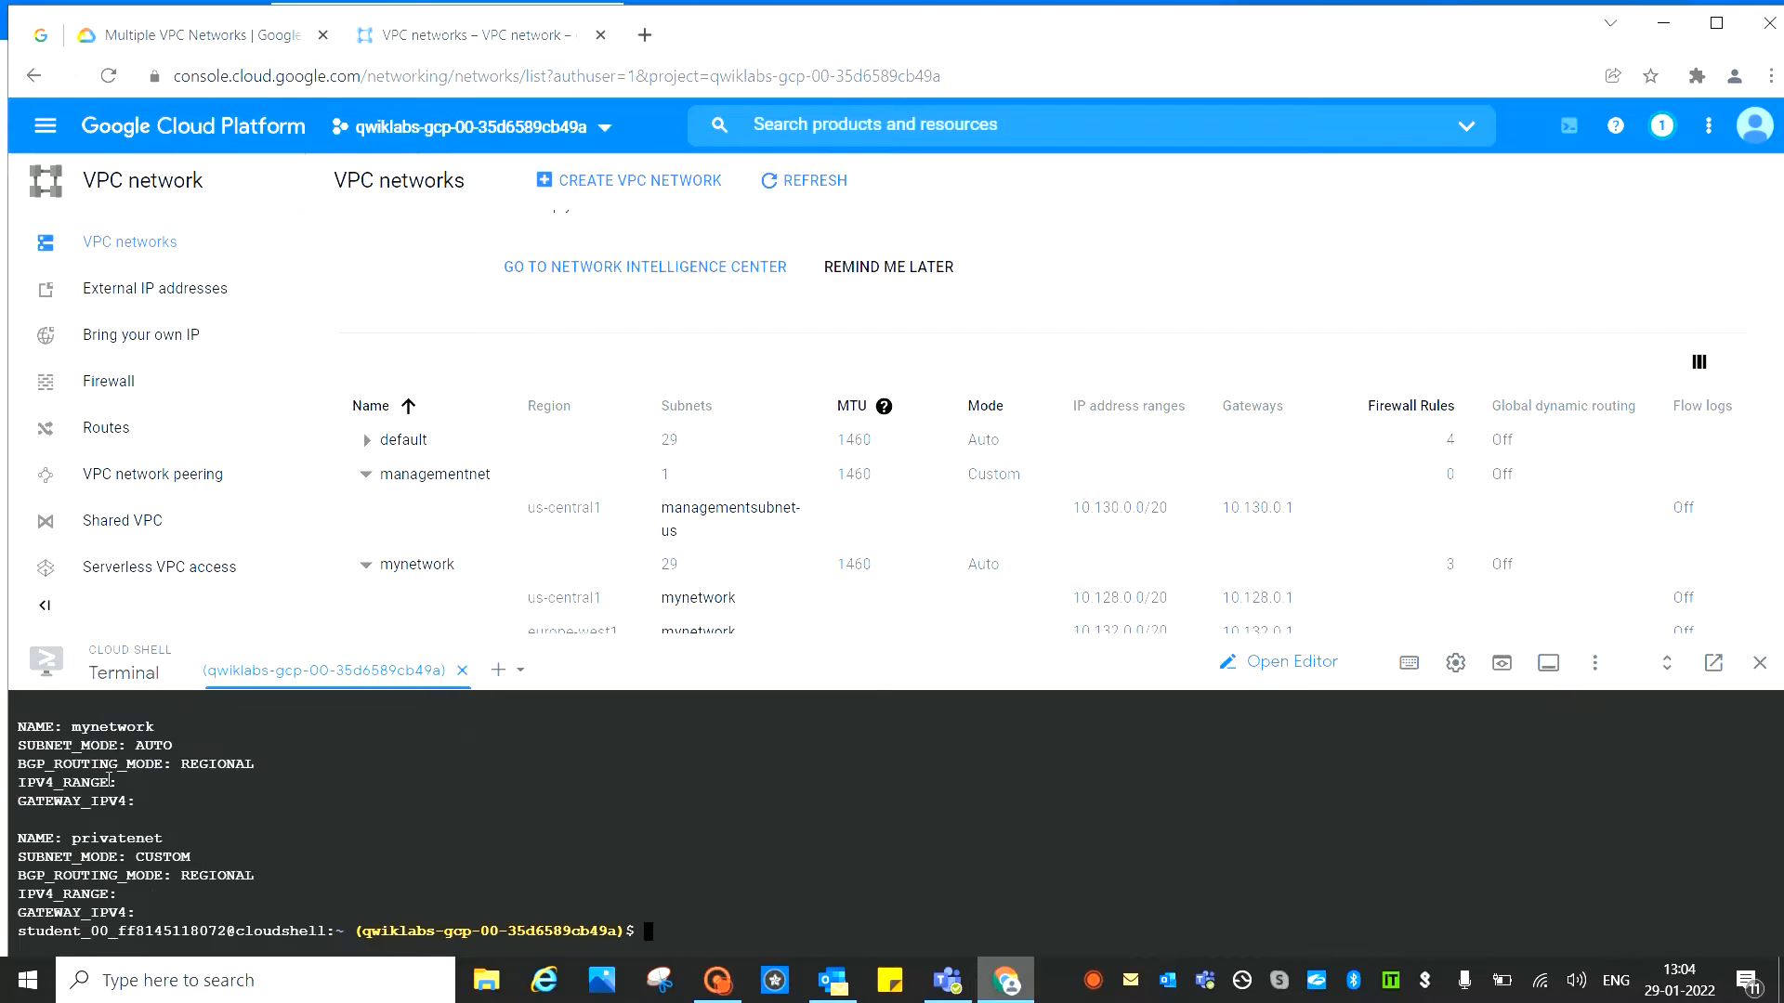
List the VPC subnets sorted by network in Cloud Shell with the lab's command gcloud compute networks subnets list --sort-by=NETWORK and review the output
{"action": "left_click", "coordinate": [153, 39]}
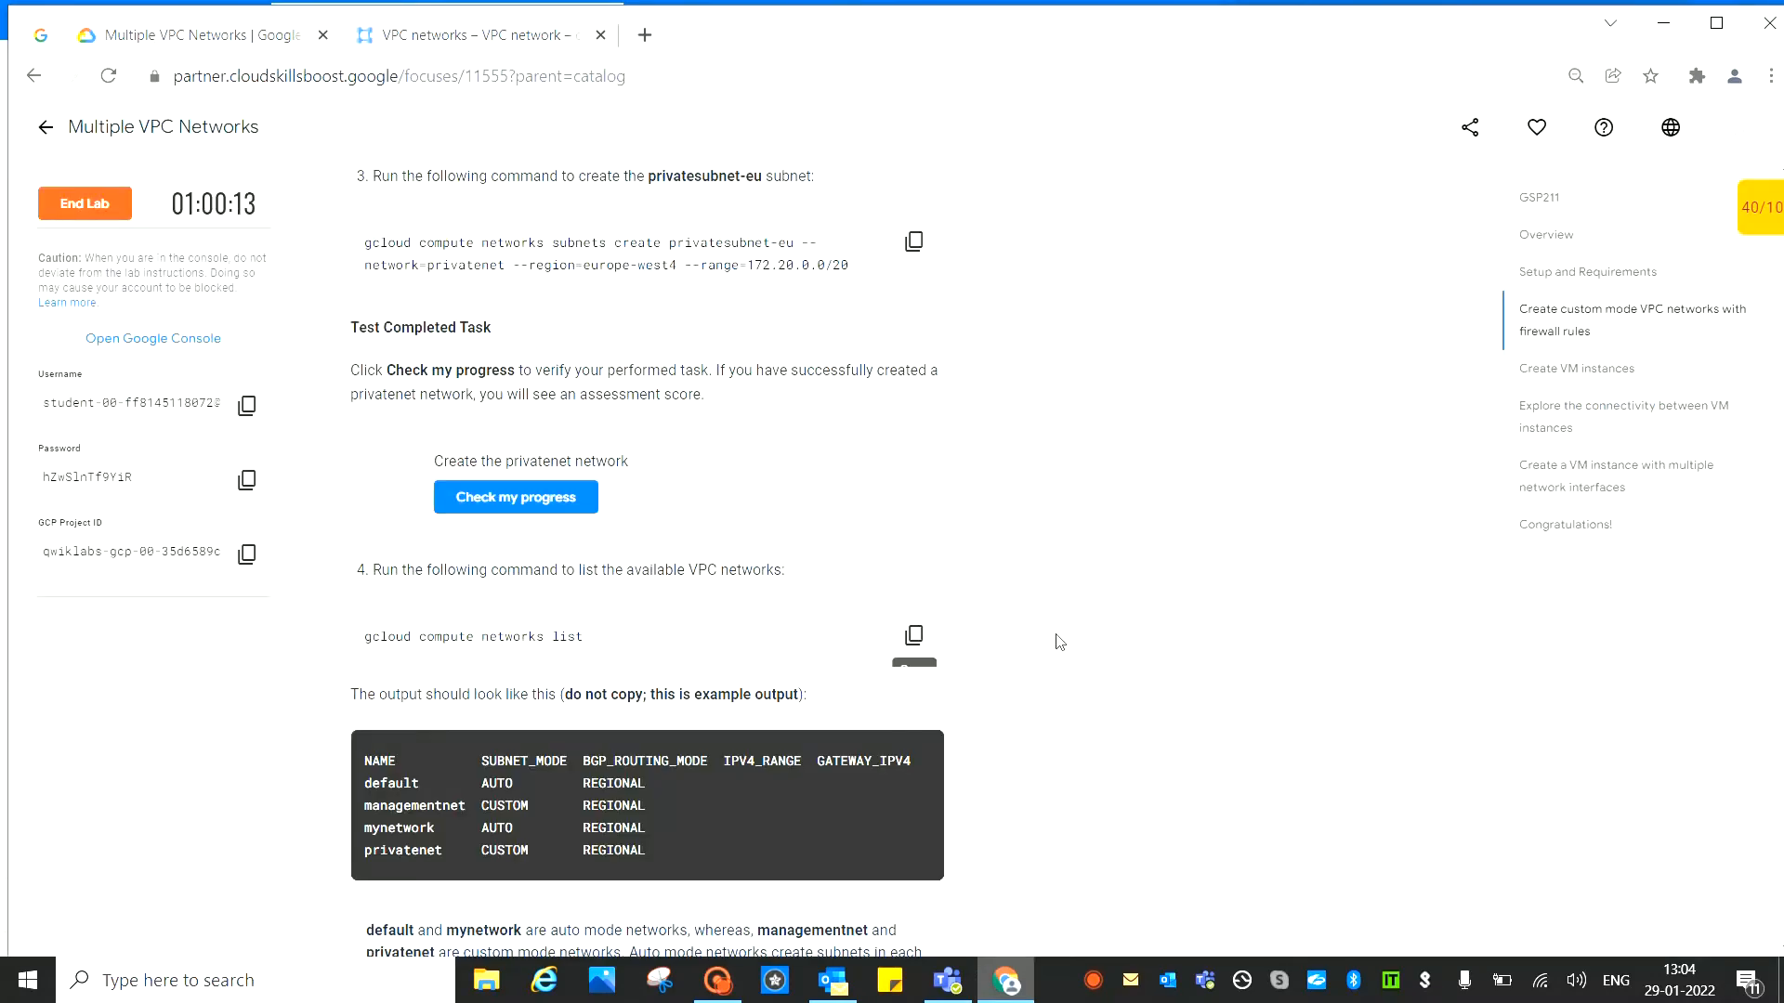
{"action": "scroll", "coordinate": [1059, 641], "scroll_direction": "down", "scroll_amount": 6}
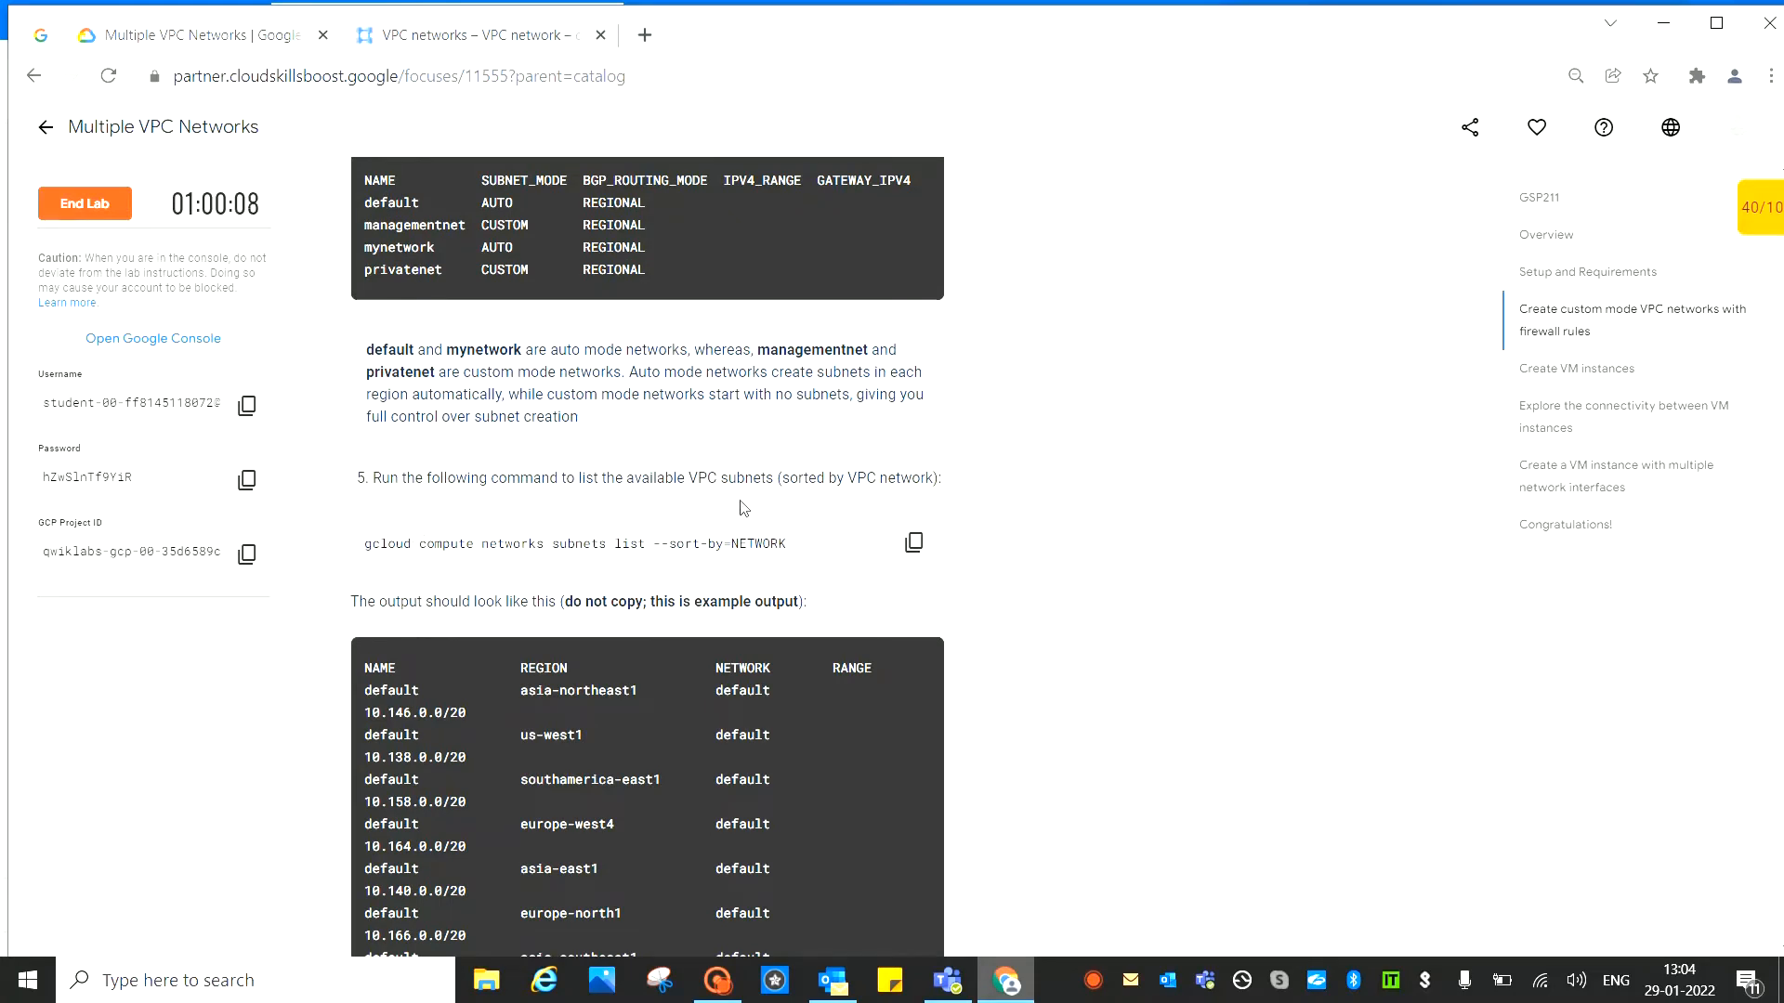
{"action": "left_click", "coordinate": [913, 543]}
{"action": "left_click", "coordinate": [455, 36]}
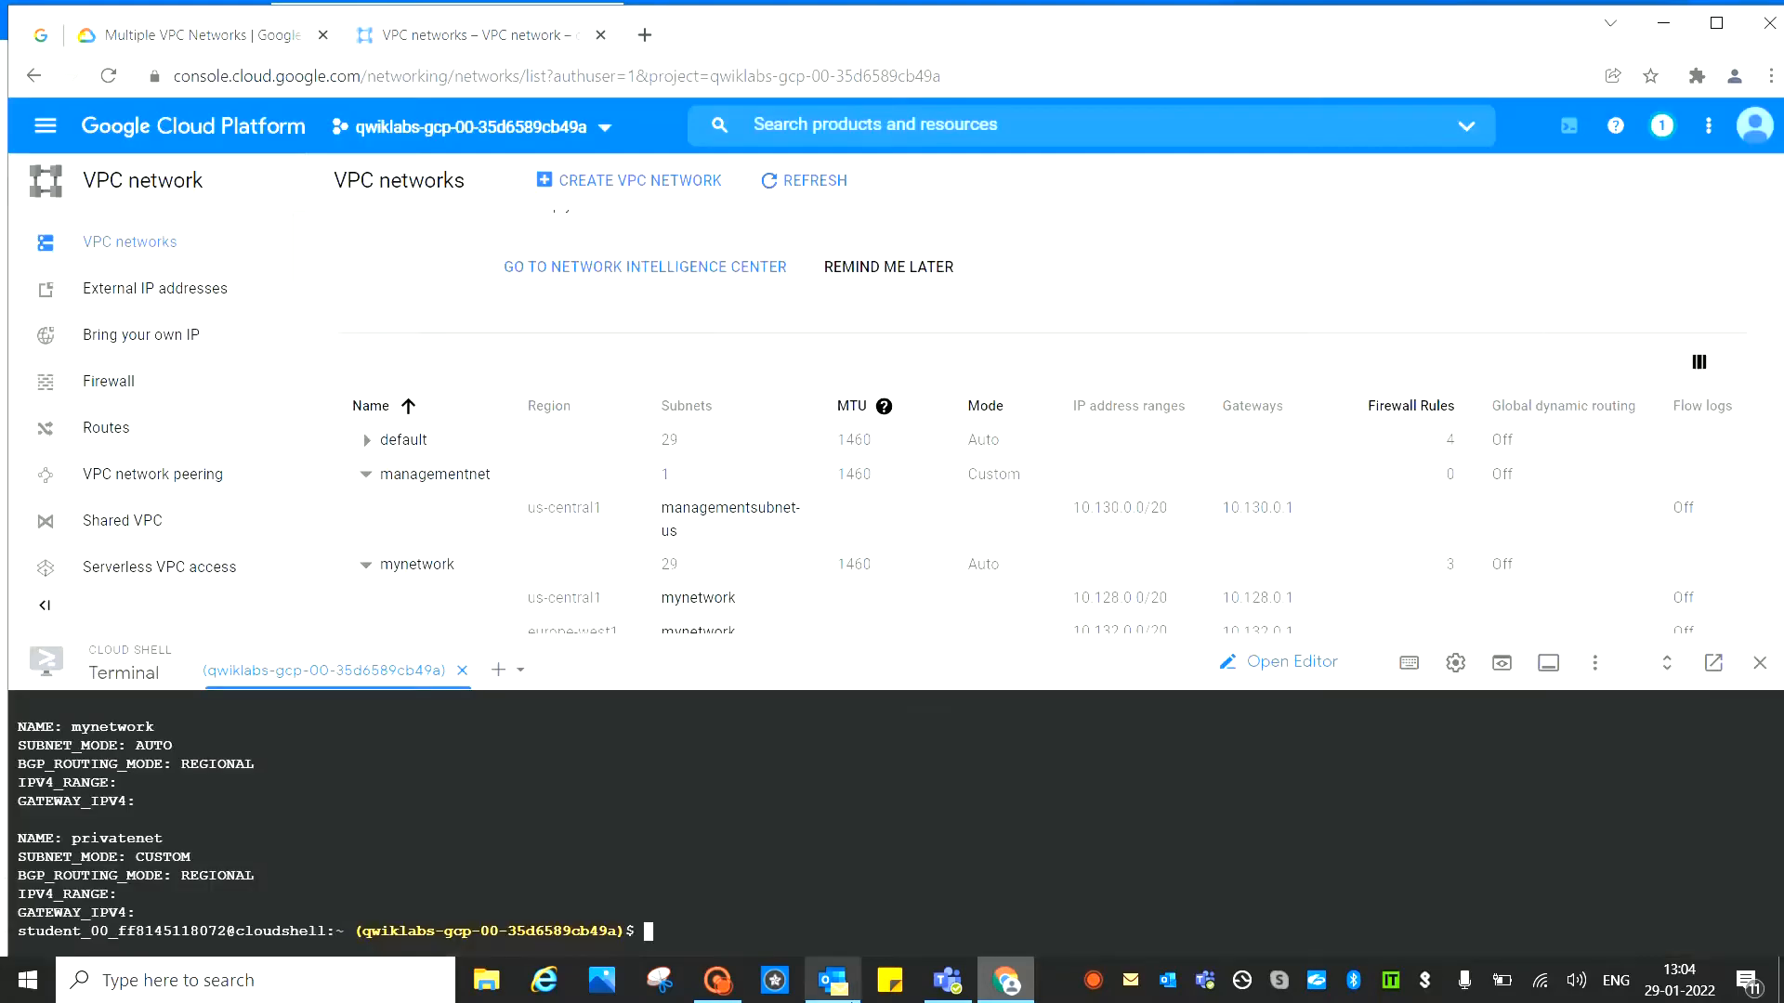
{"action": "key", "text": "ctrl+v"}
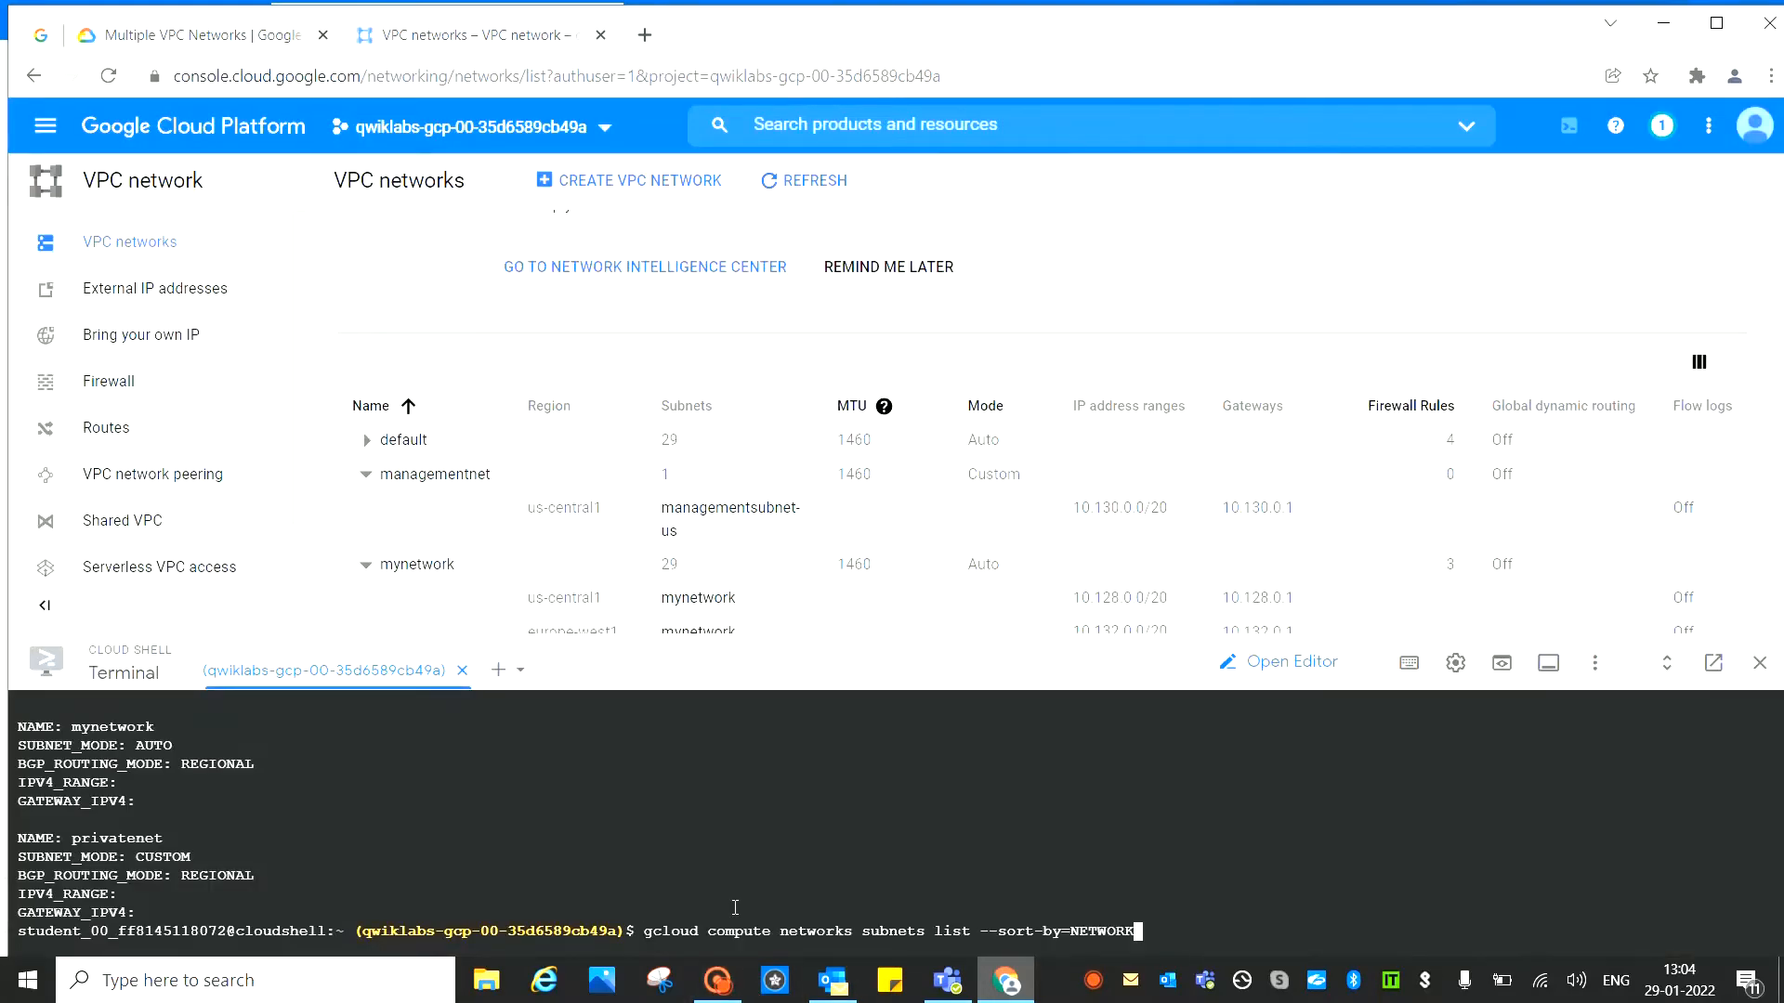
{"action": "key", "text": "Return"}
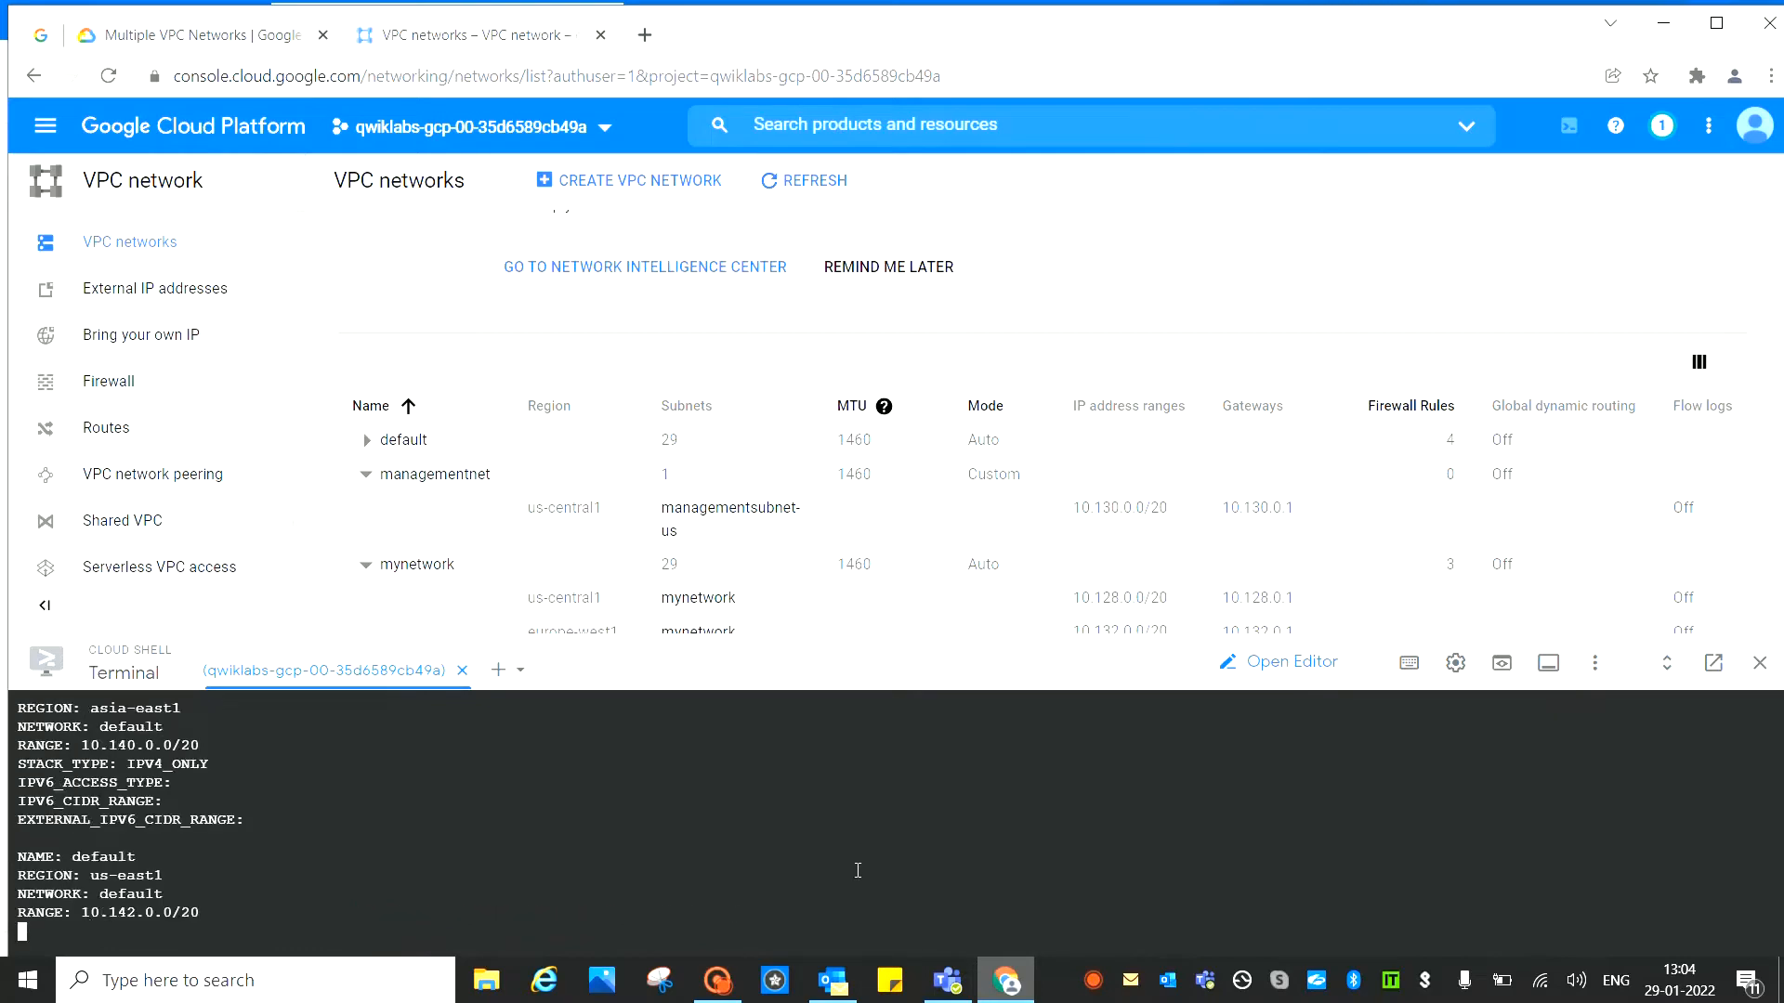
{"action": "scroll", "coordinate": [422, 822], "scroll_direction": "up", "scroll_amount": 5}
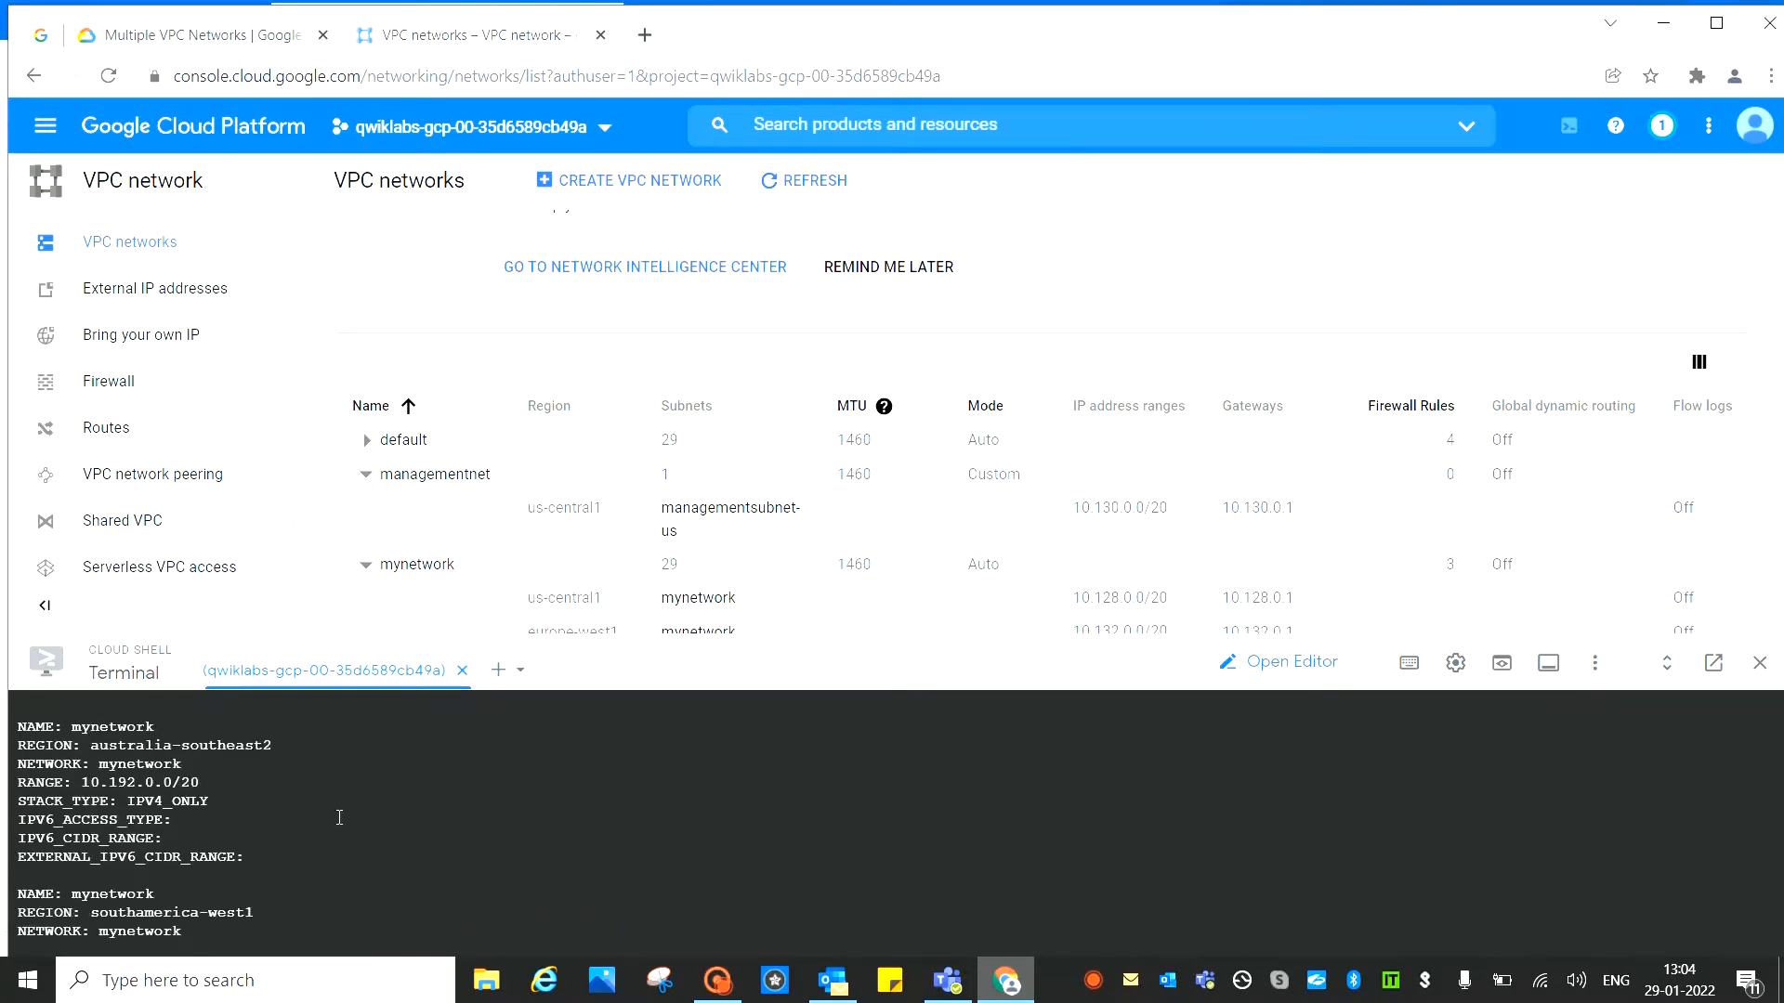
{"action": "scroll", "coordinate": [341, 825], "scroll_direction": "down", "scroll_amount": 5}
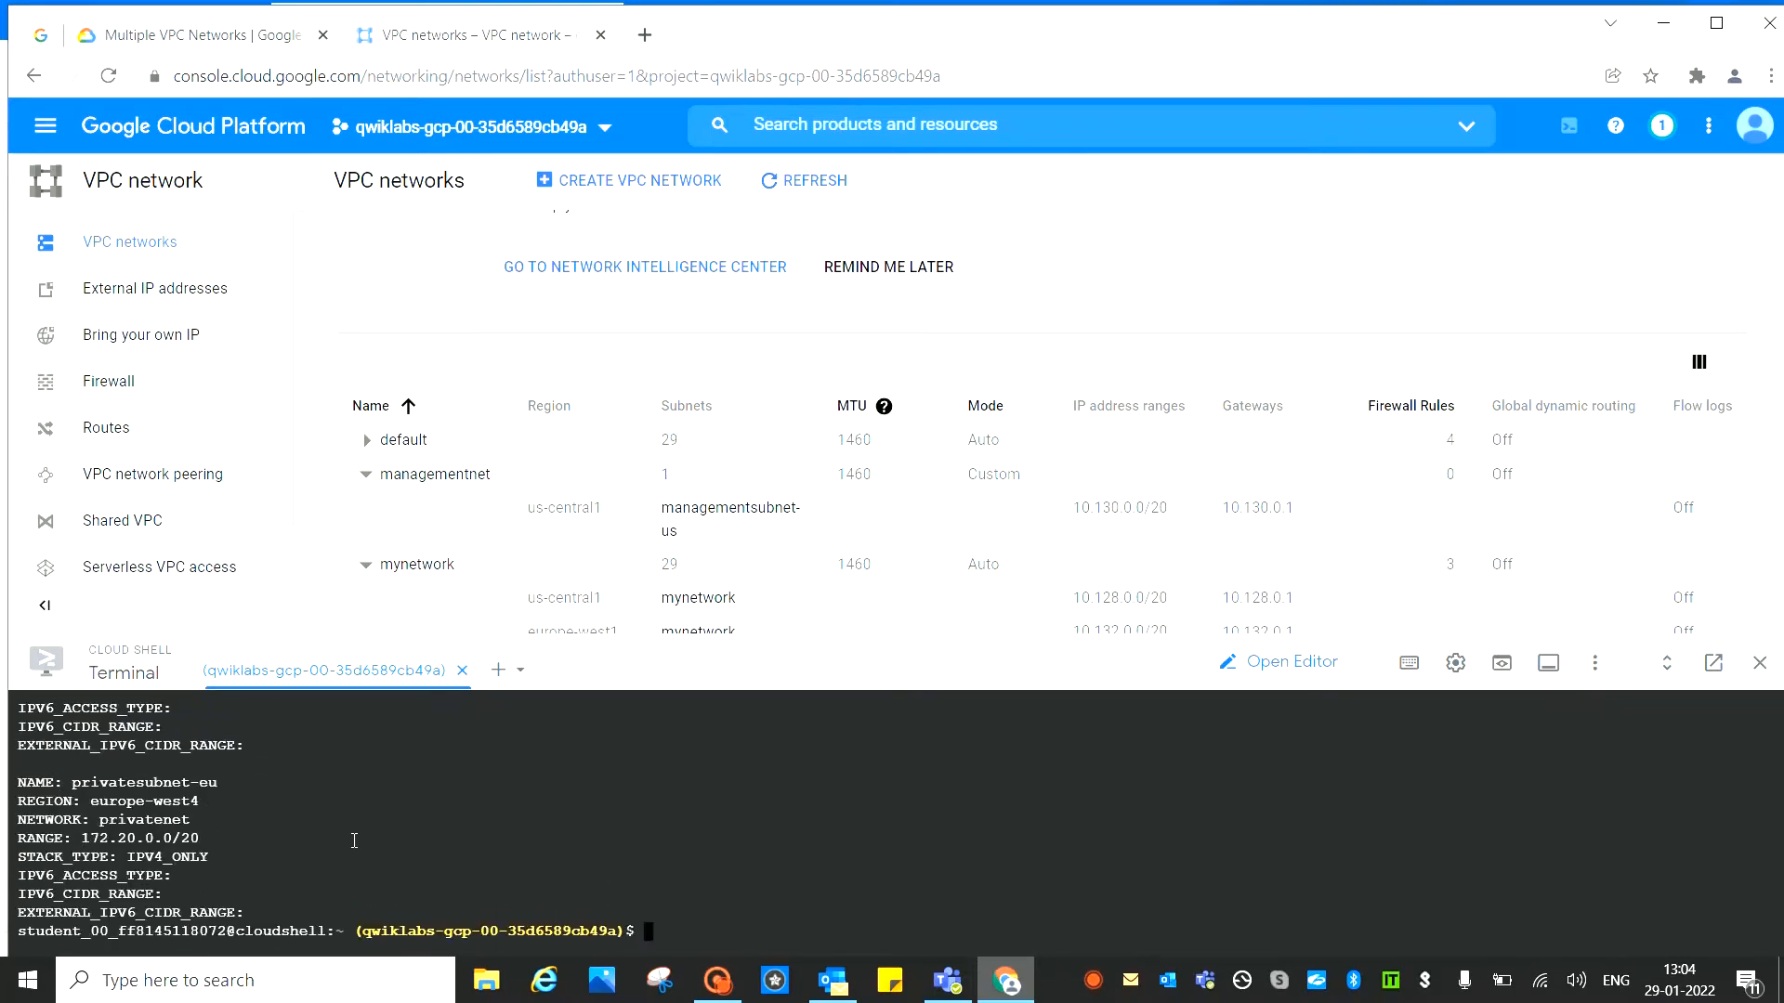
{"action": "scroll", "coordinate": [354, 841], "scroll_direction": "up", "scroll_amount": 5}
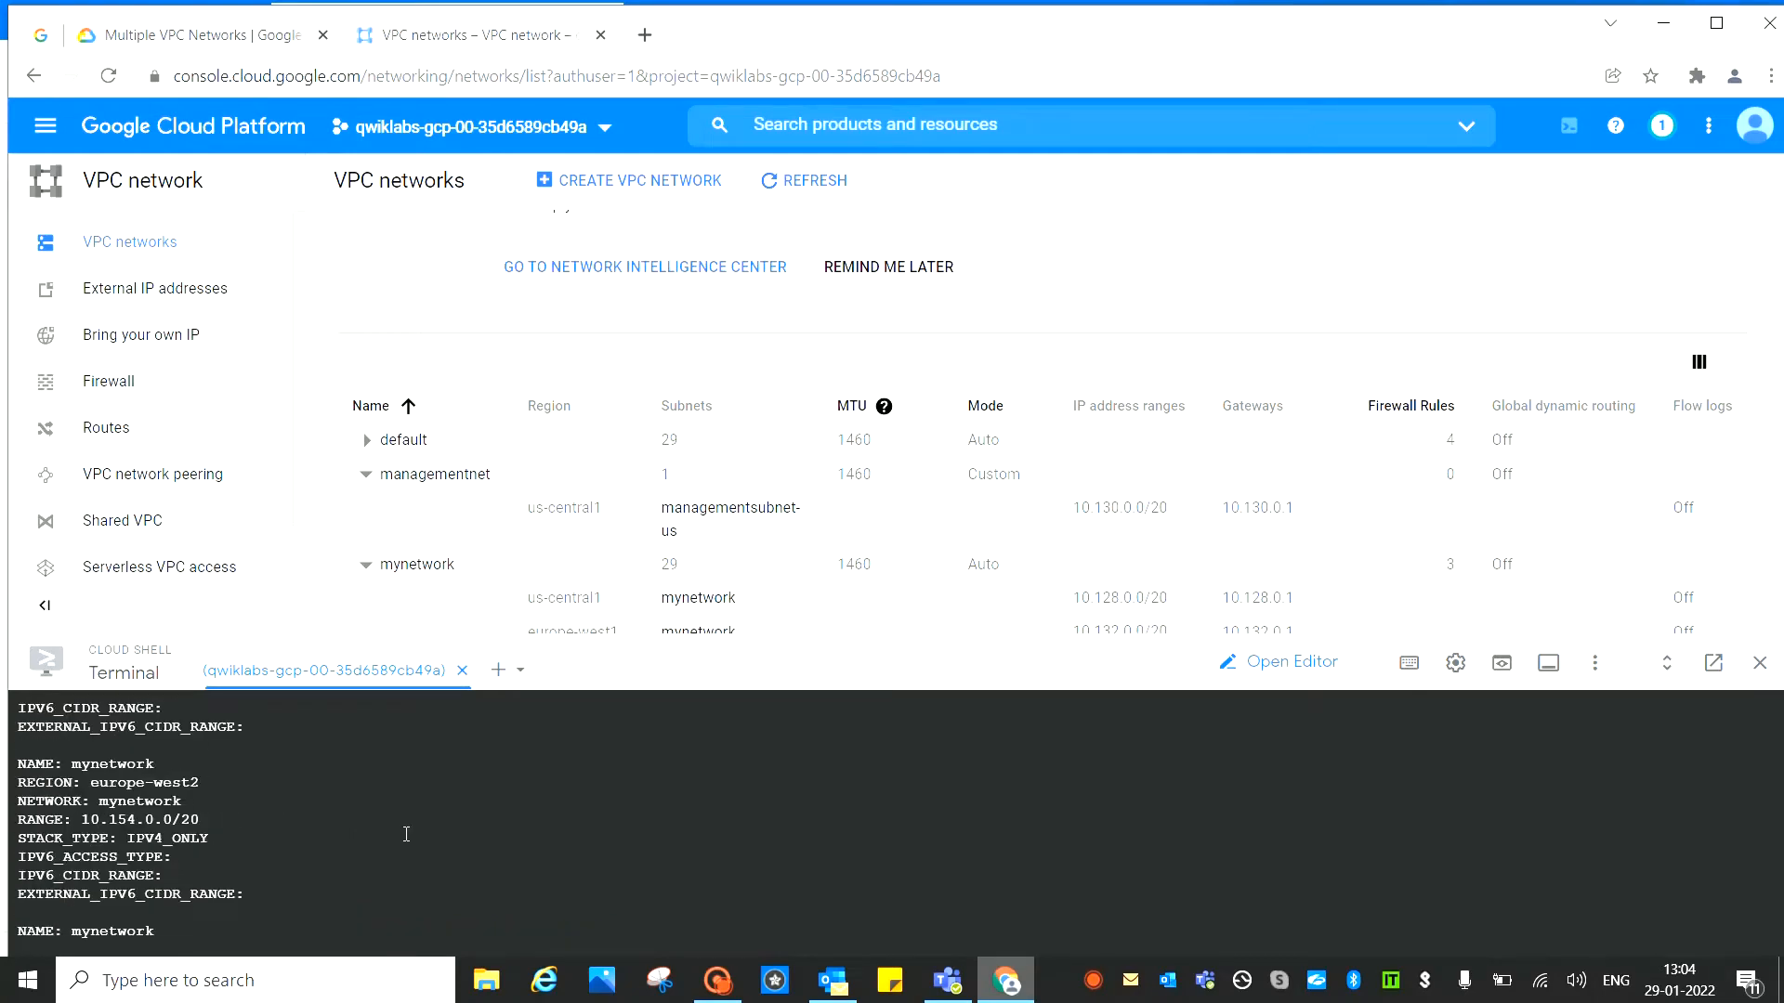
{"action": "scroll", "coordinate": [406, 833], "scroll_direction": "down", "scroll_amount": 5}
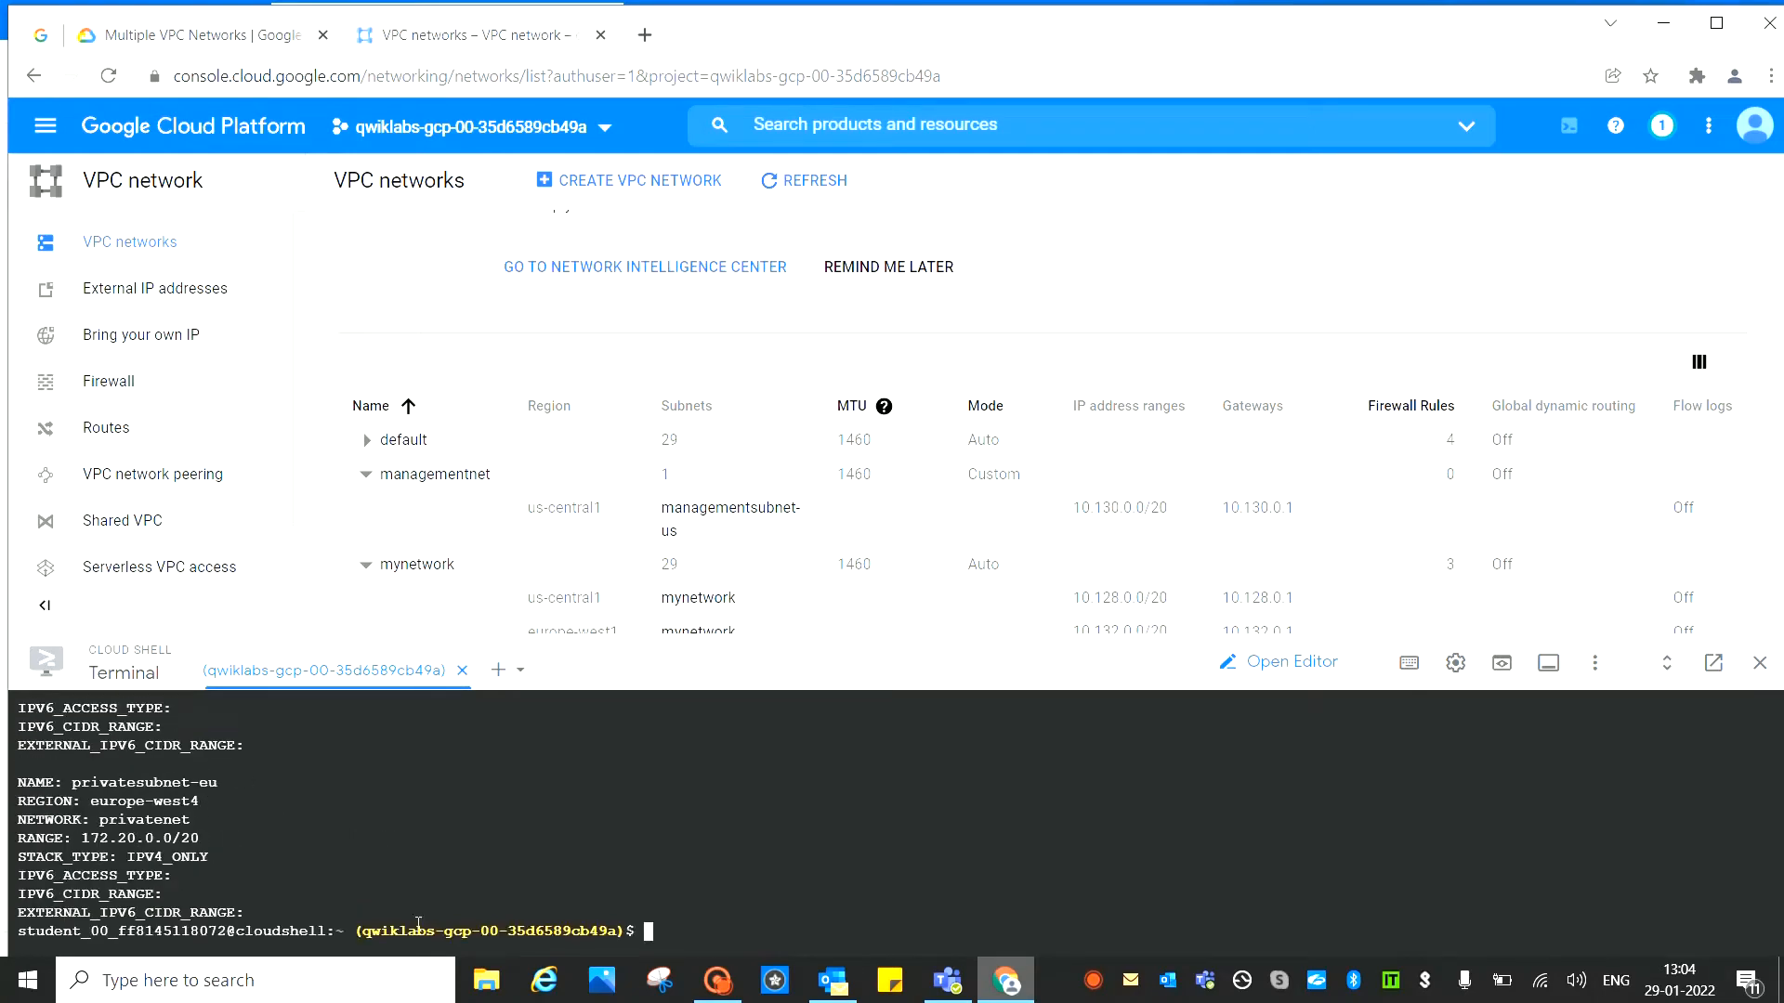
Refresh the console's VPC networks list, collapse the other networks and expand privatenet to inspect its subnets
{"action": "left_click", "coordinate": [196, 34]}
{"action": "scroll", "coordinate": [1146, 721], "scroll_direction": "down", "scroll_amount": 20}
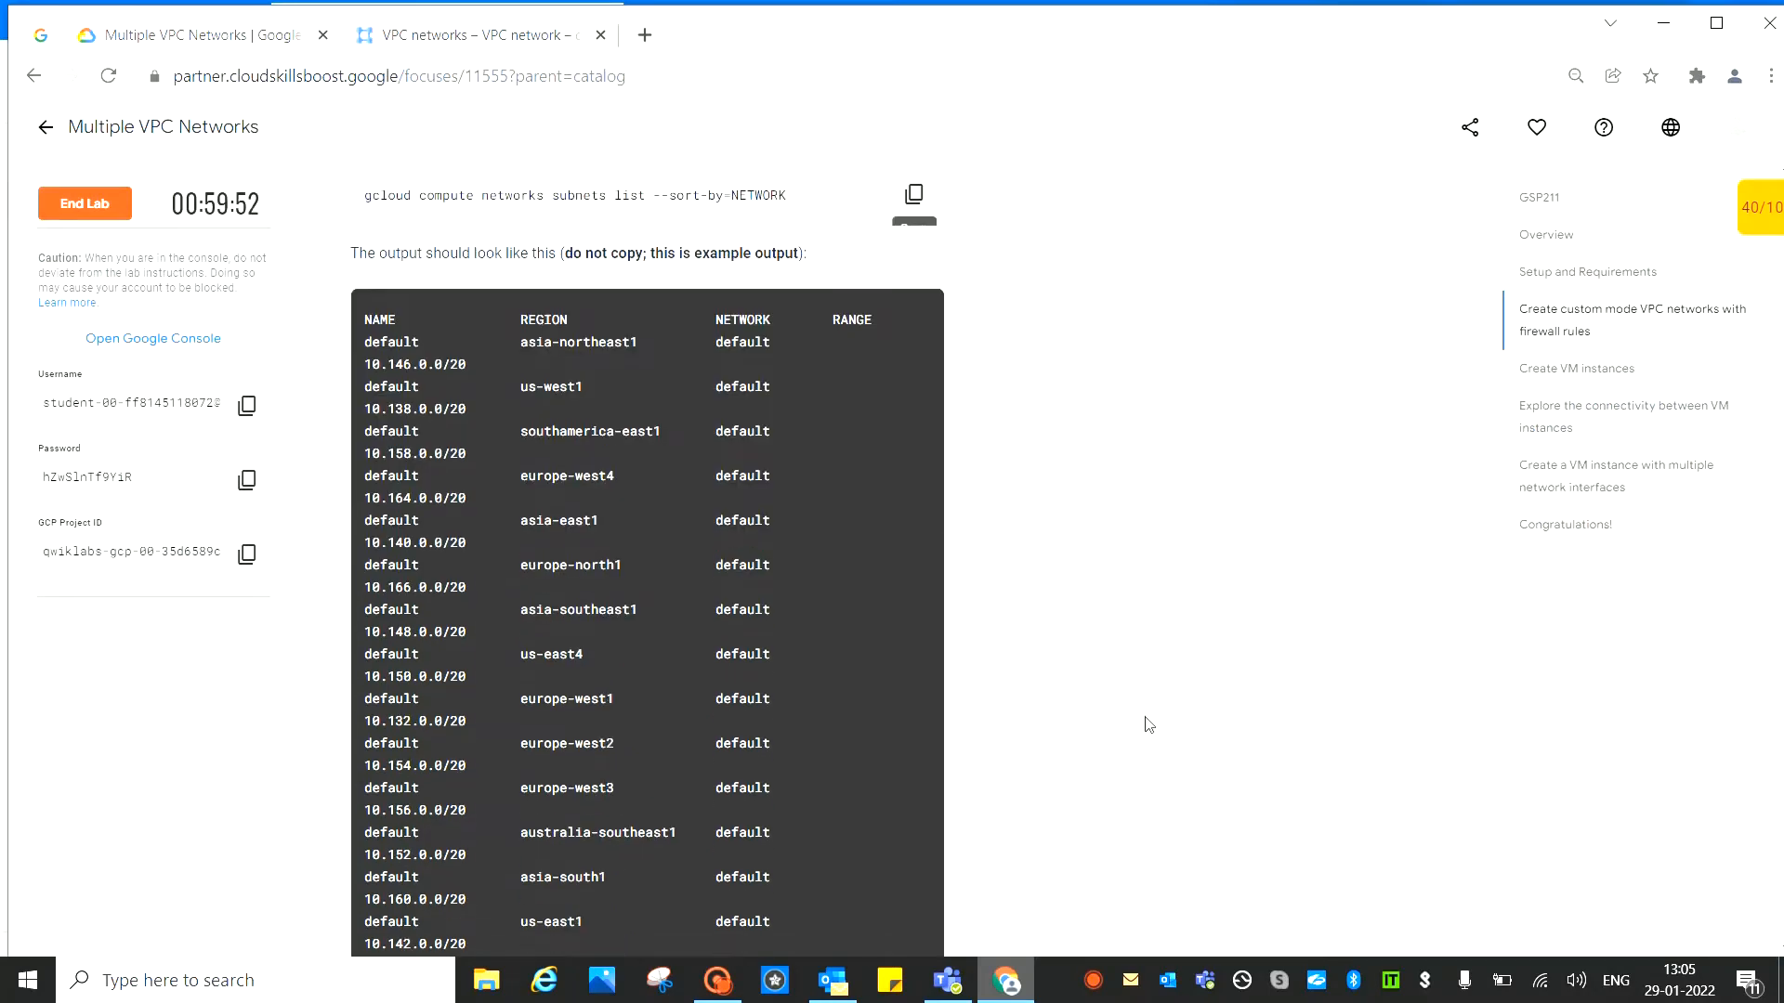
{"action": "scroll", "coordinate": [1136, 621], "scroll_direction": "down", "scroll_amount": 4}
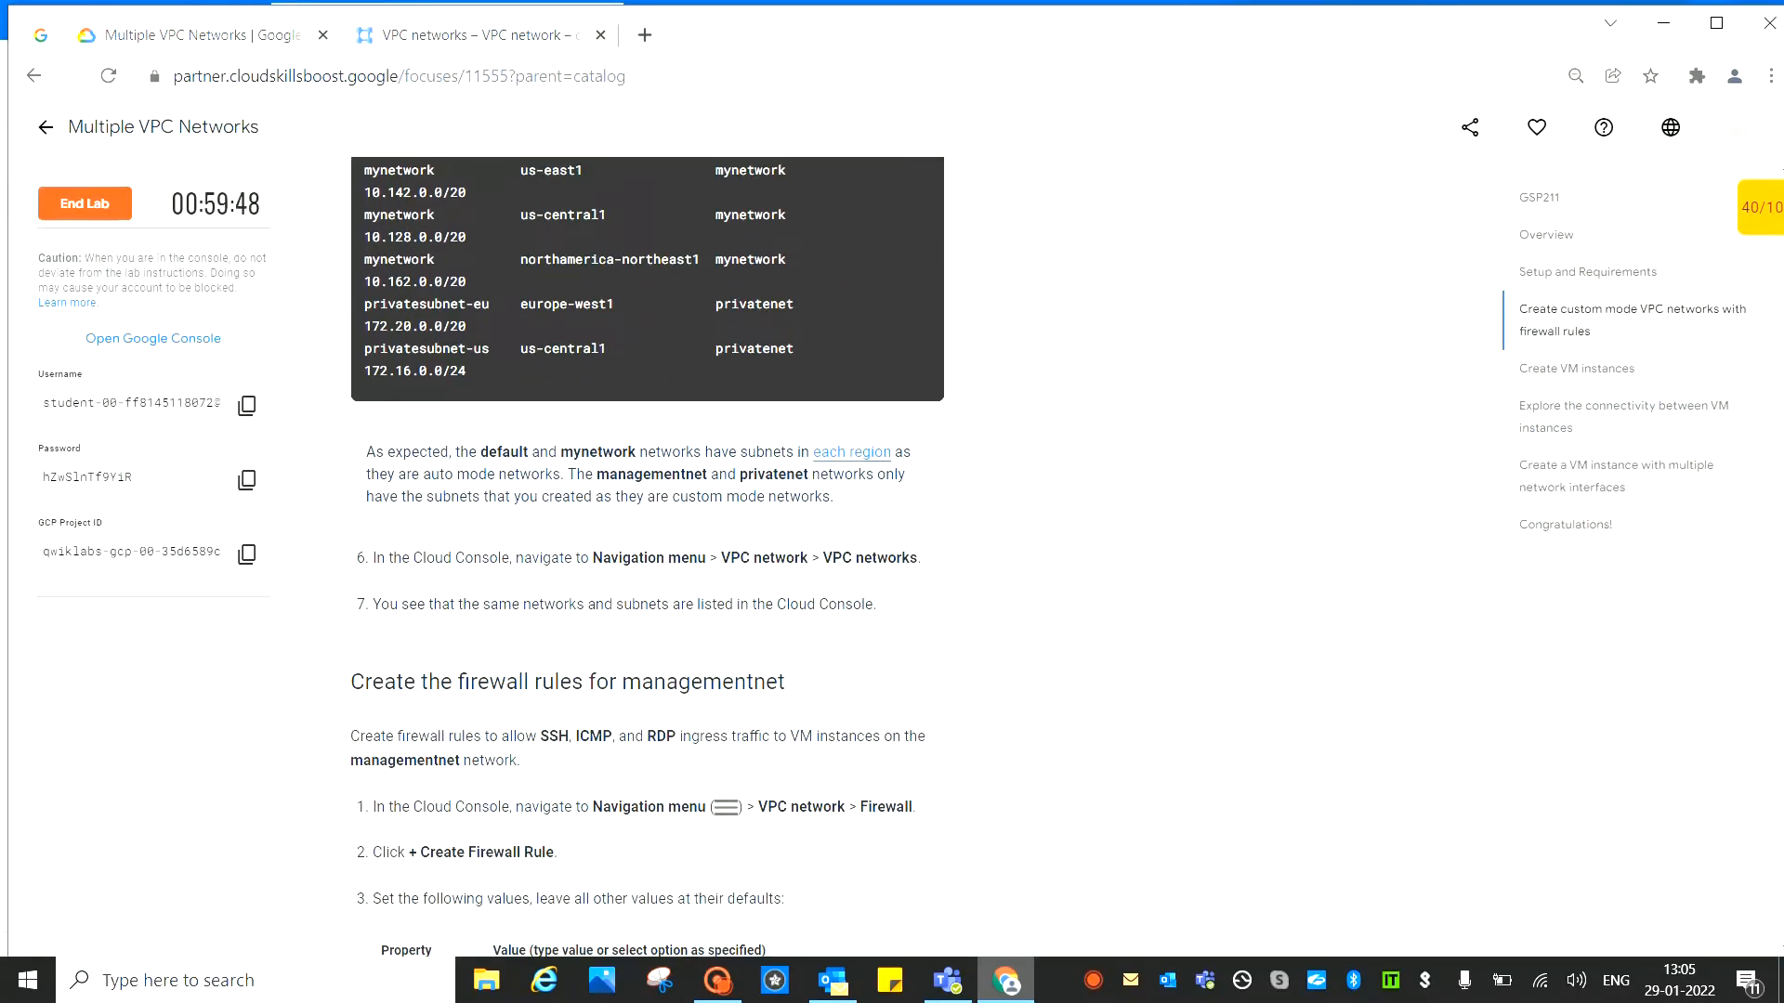
{"action": "left_click", "coordinate": [430, 39]}
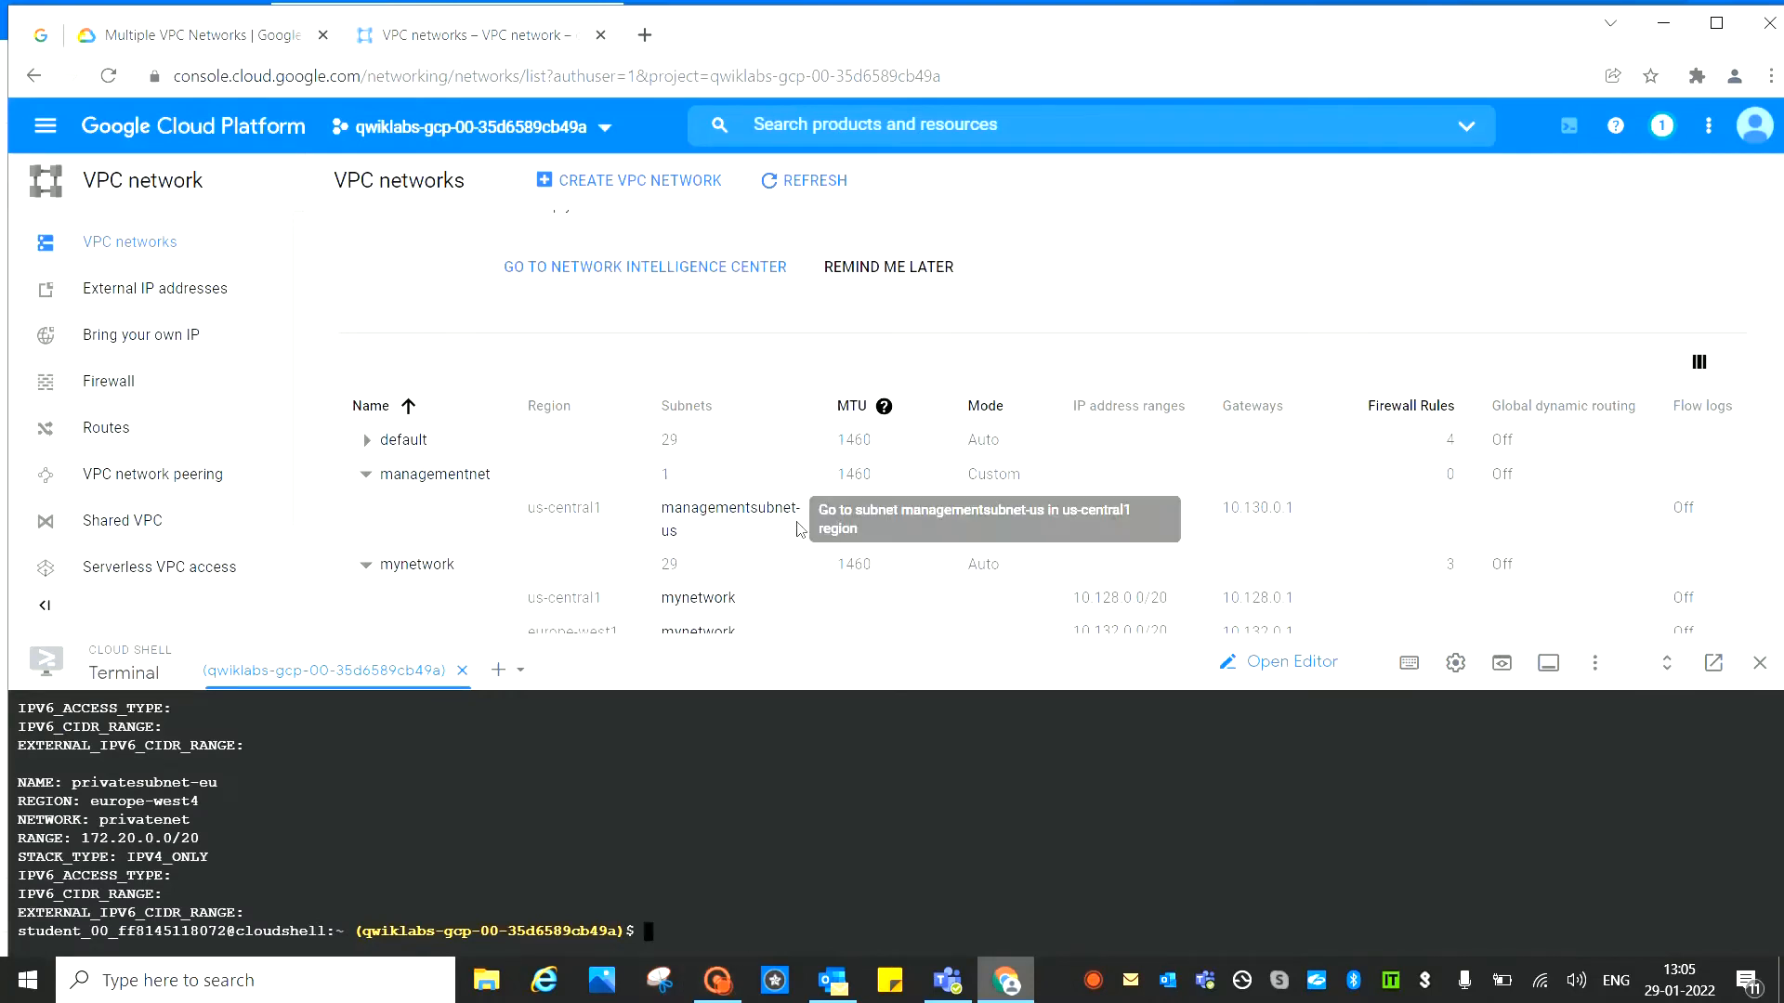
{"action": "left_click", "coordinate": [819, 184]}
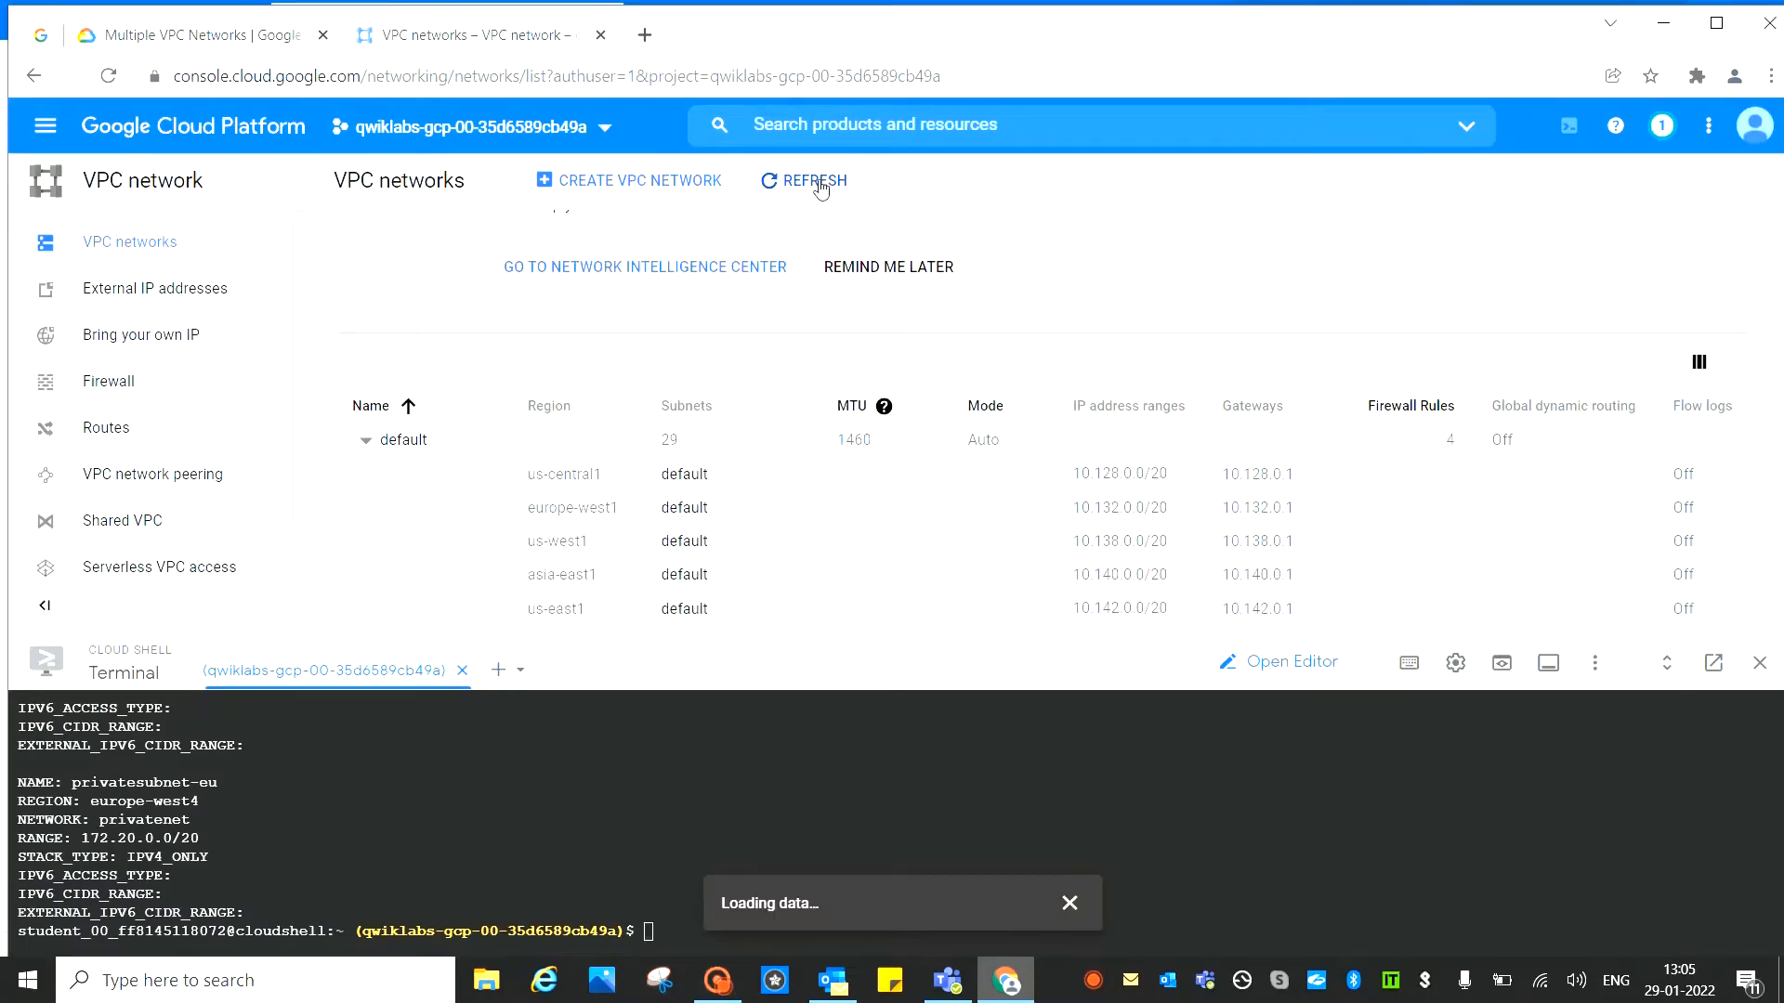
{"action": "left_click", "coordinate": [366, 443]}
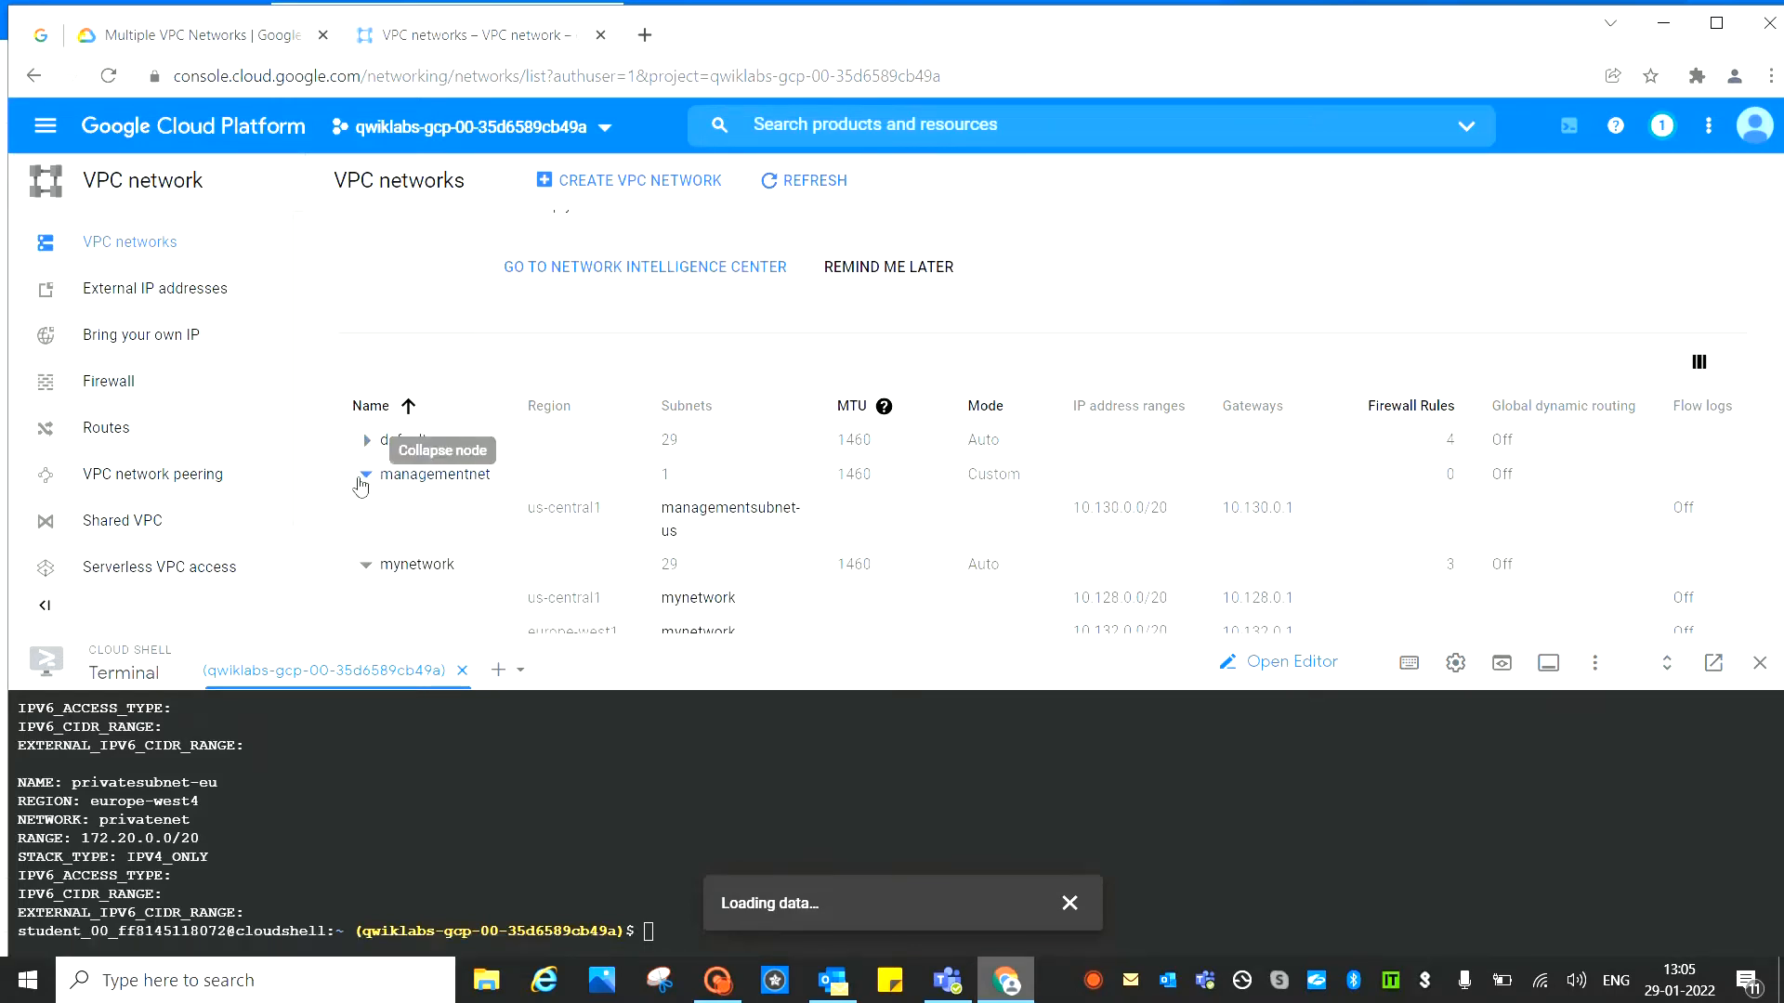
{"action": "left_click", "coordinate": [363, 478]}
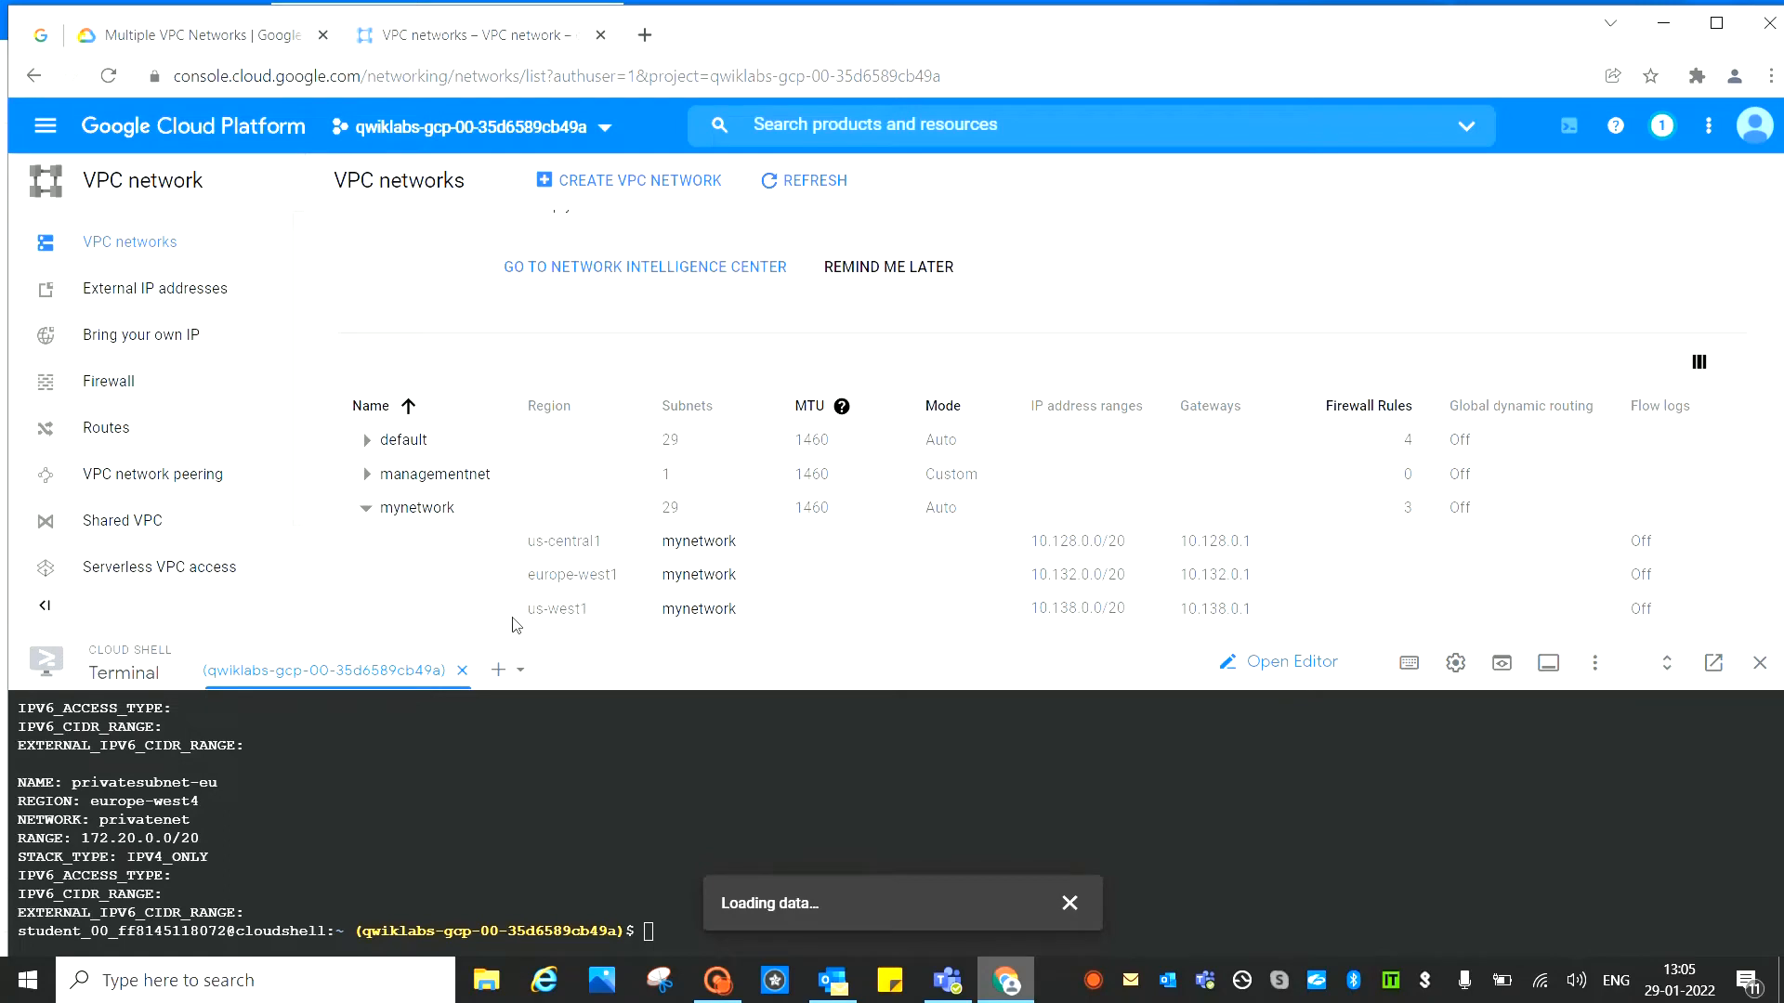
{"action": "left_click", "coordinate": [365, 509]}
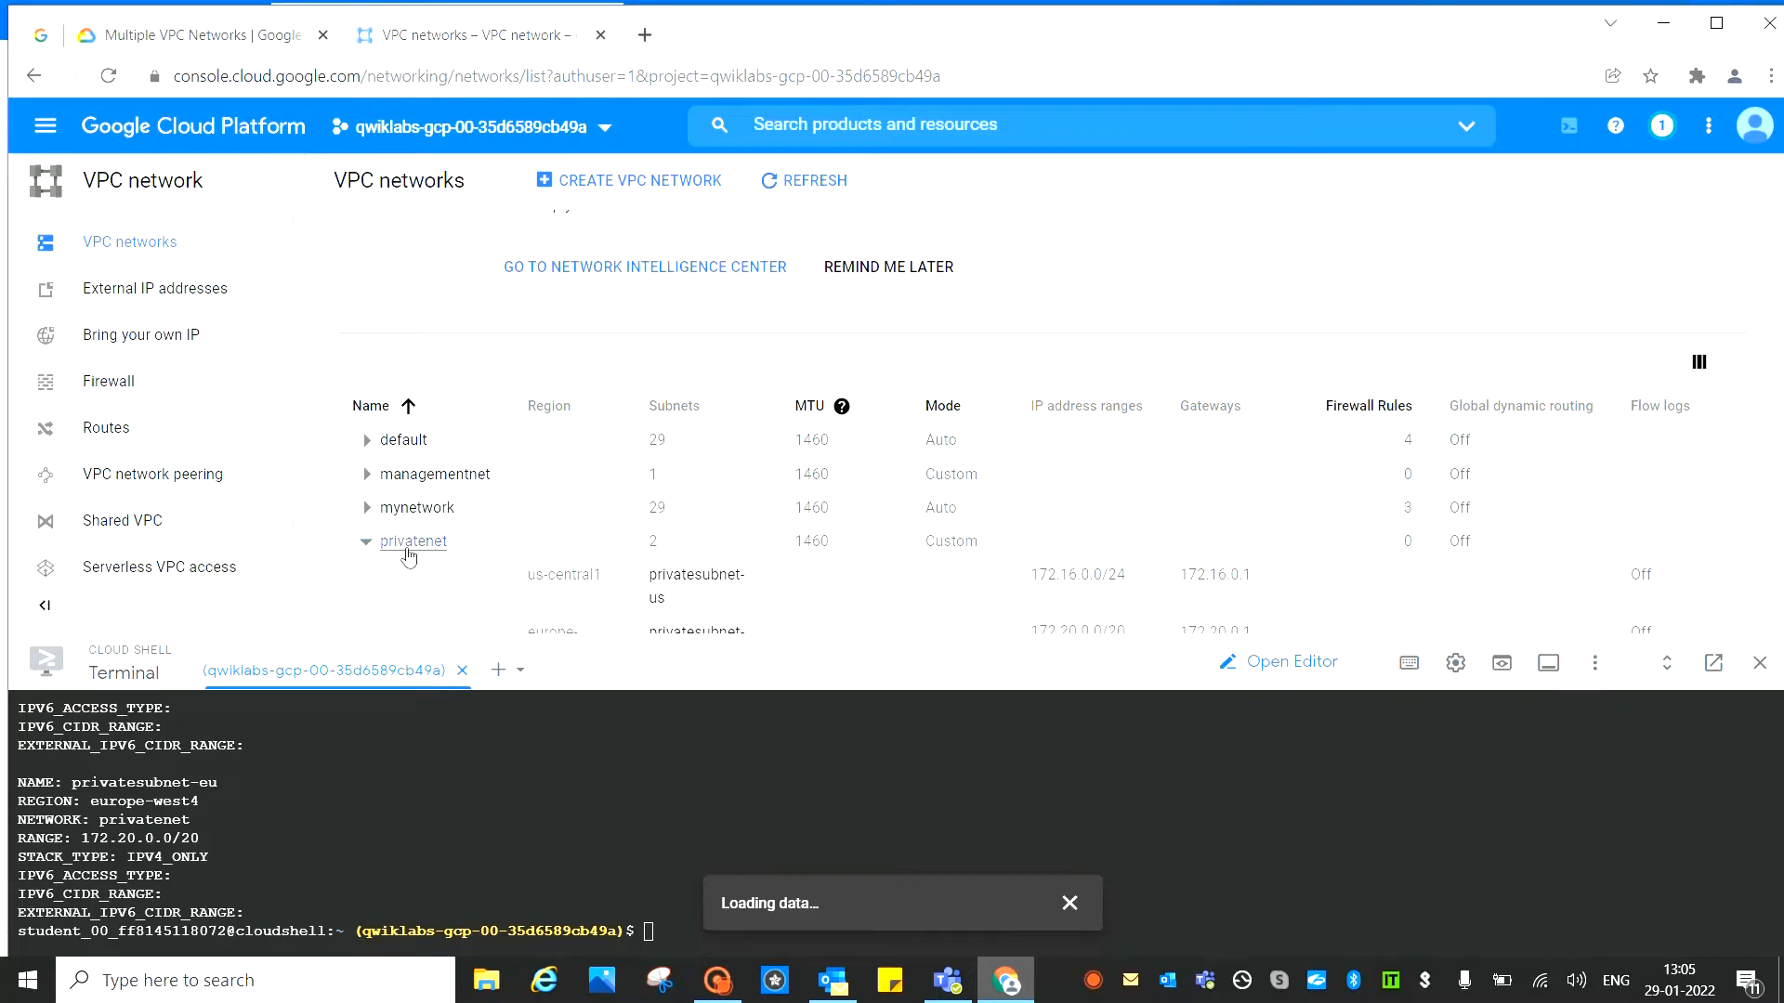
{"action": "left_click", "coordinate": [366, 543]}
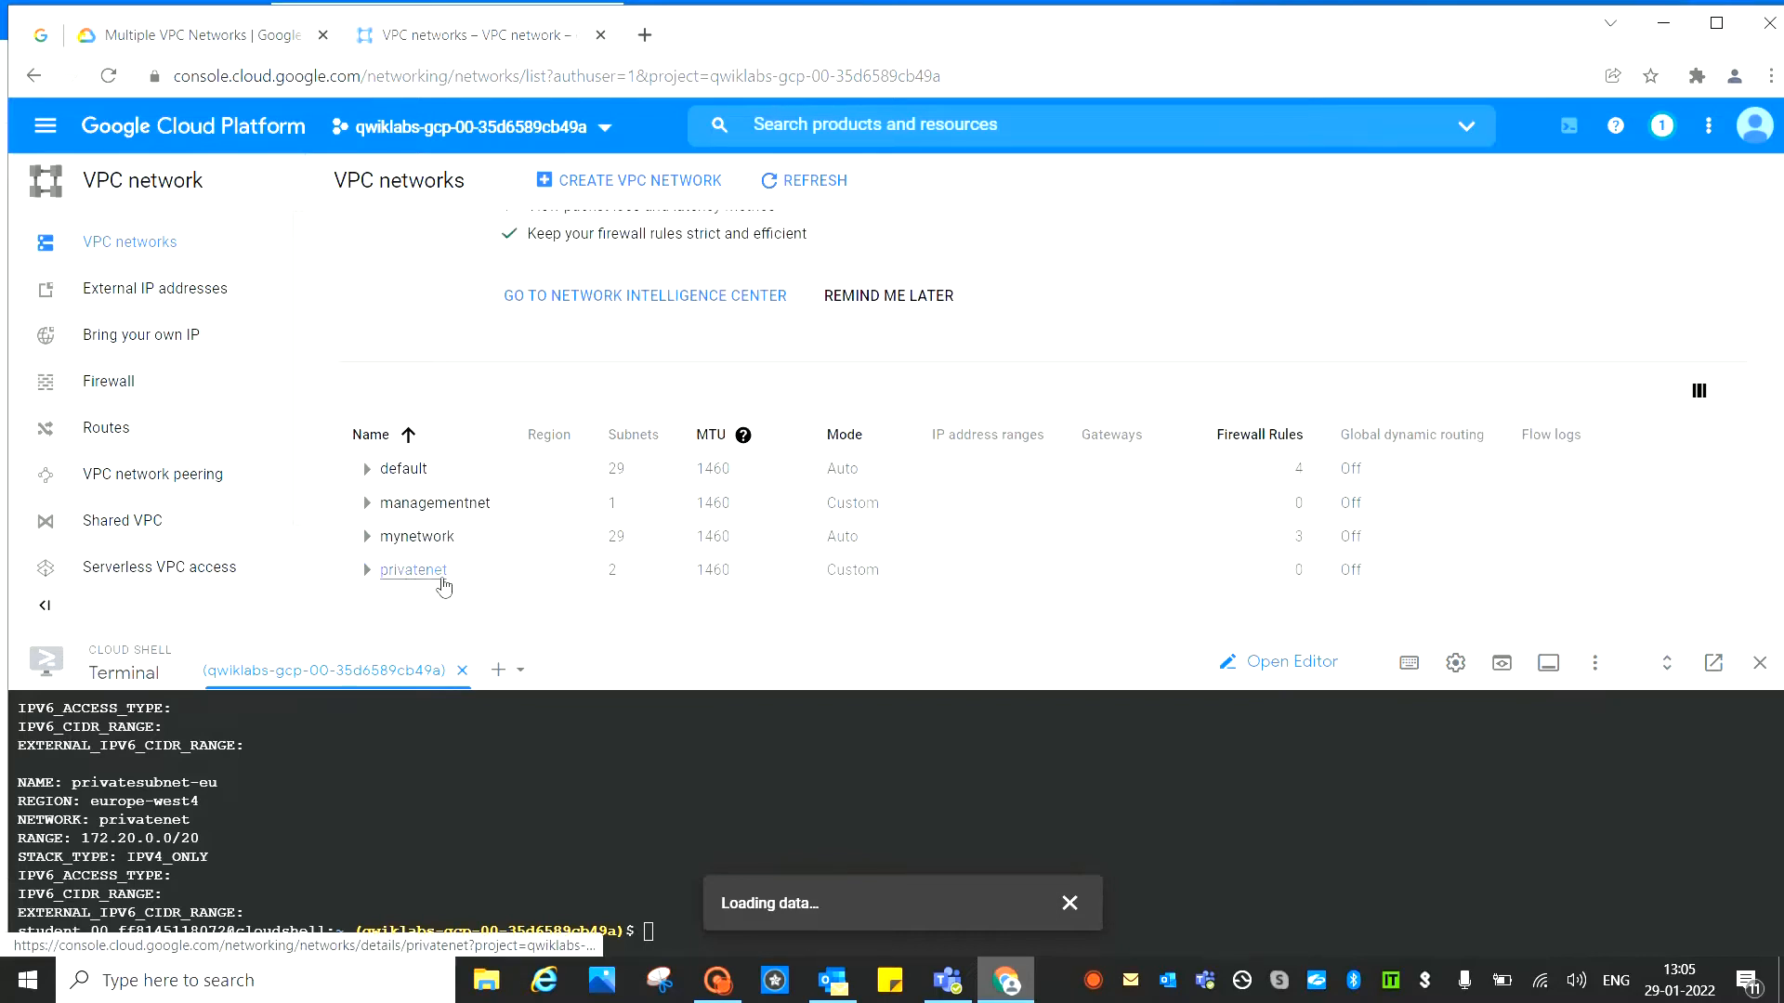
{"action": "left_click", "coordinate": [366, 570]}
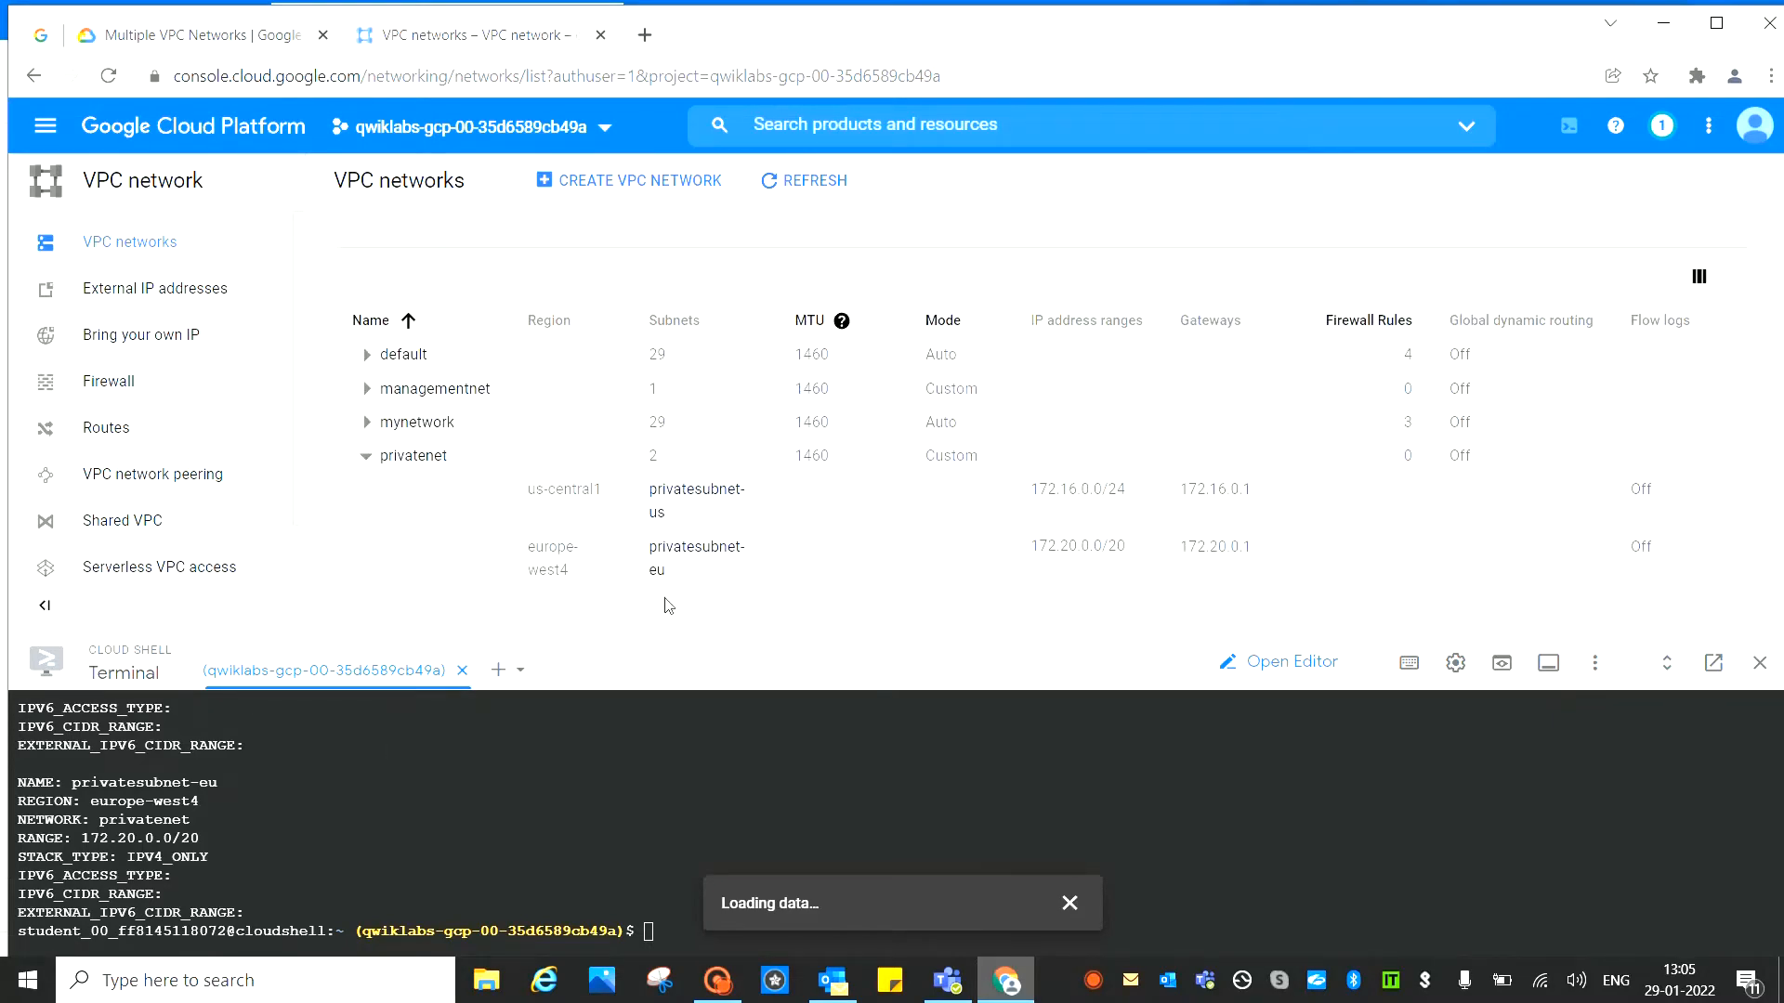
Read the lab's managementnet firewall rule instructions, then open the project's Firewall page and review the existing rules
{"action": "left_click", "coordinate": [160, 30]}
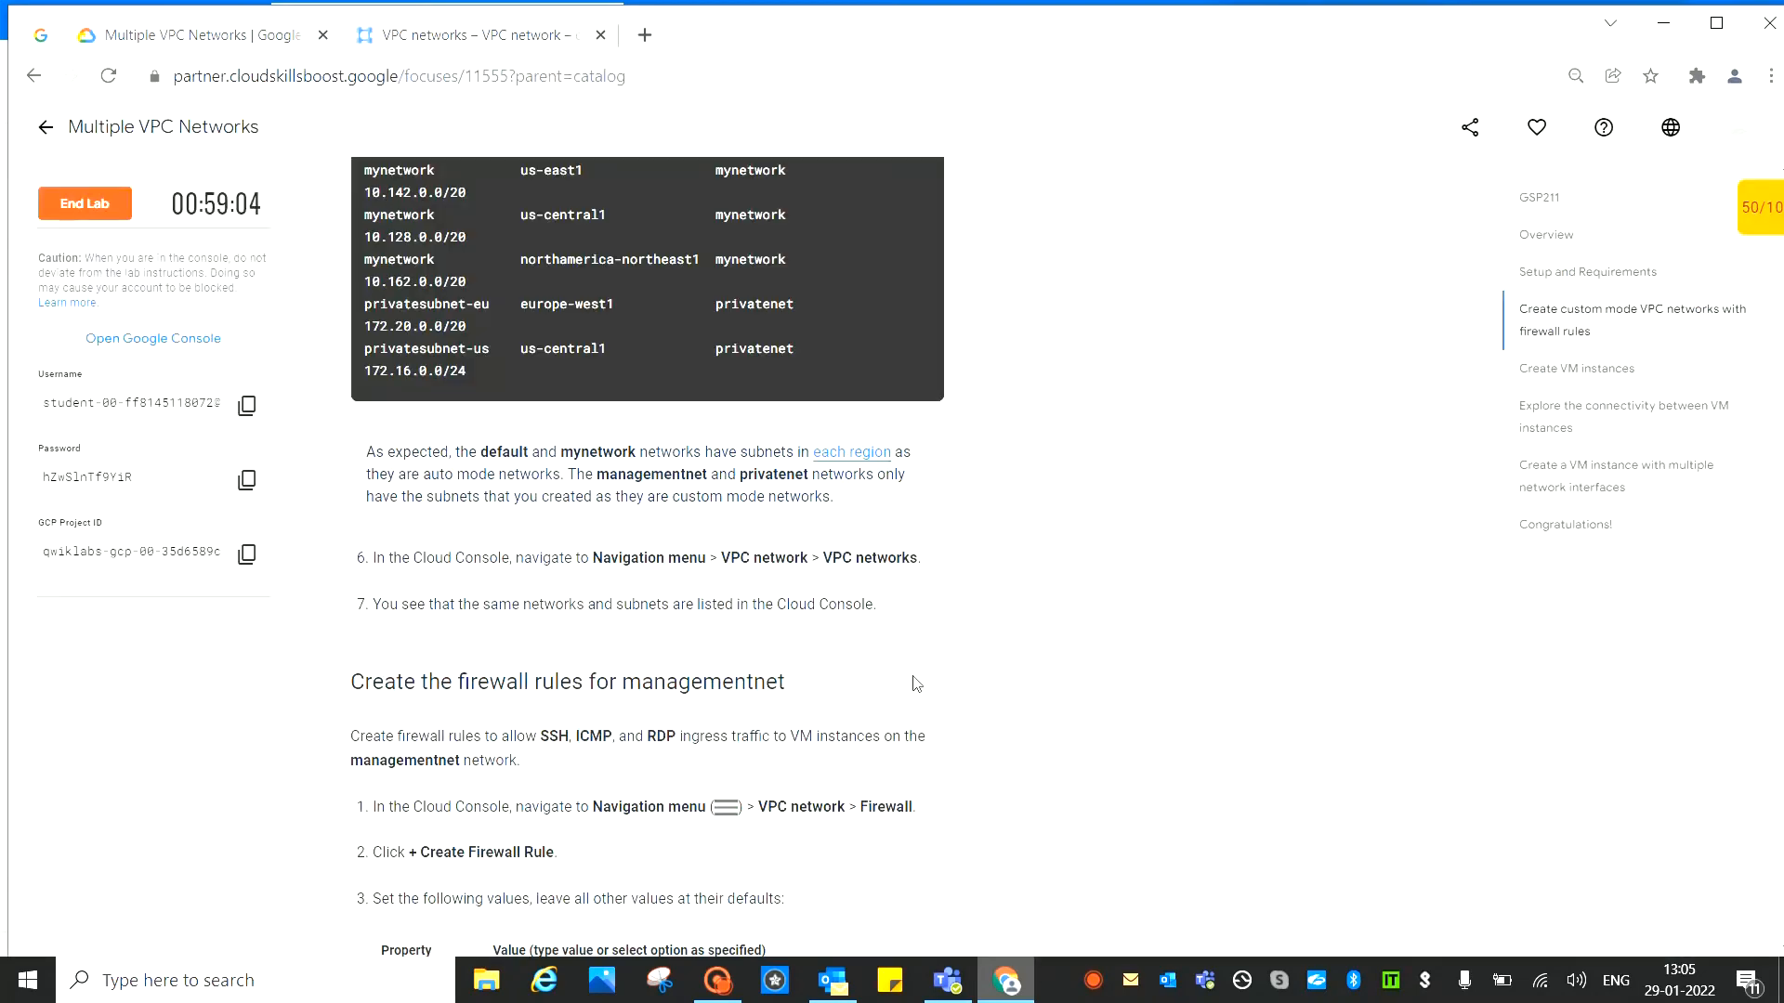
{"action": "scroll", "coordinate": [1026, 633], "scroll_direction": "down", "scroll_amount": 3}
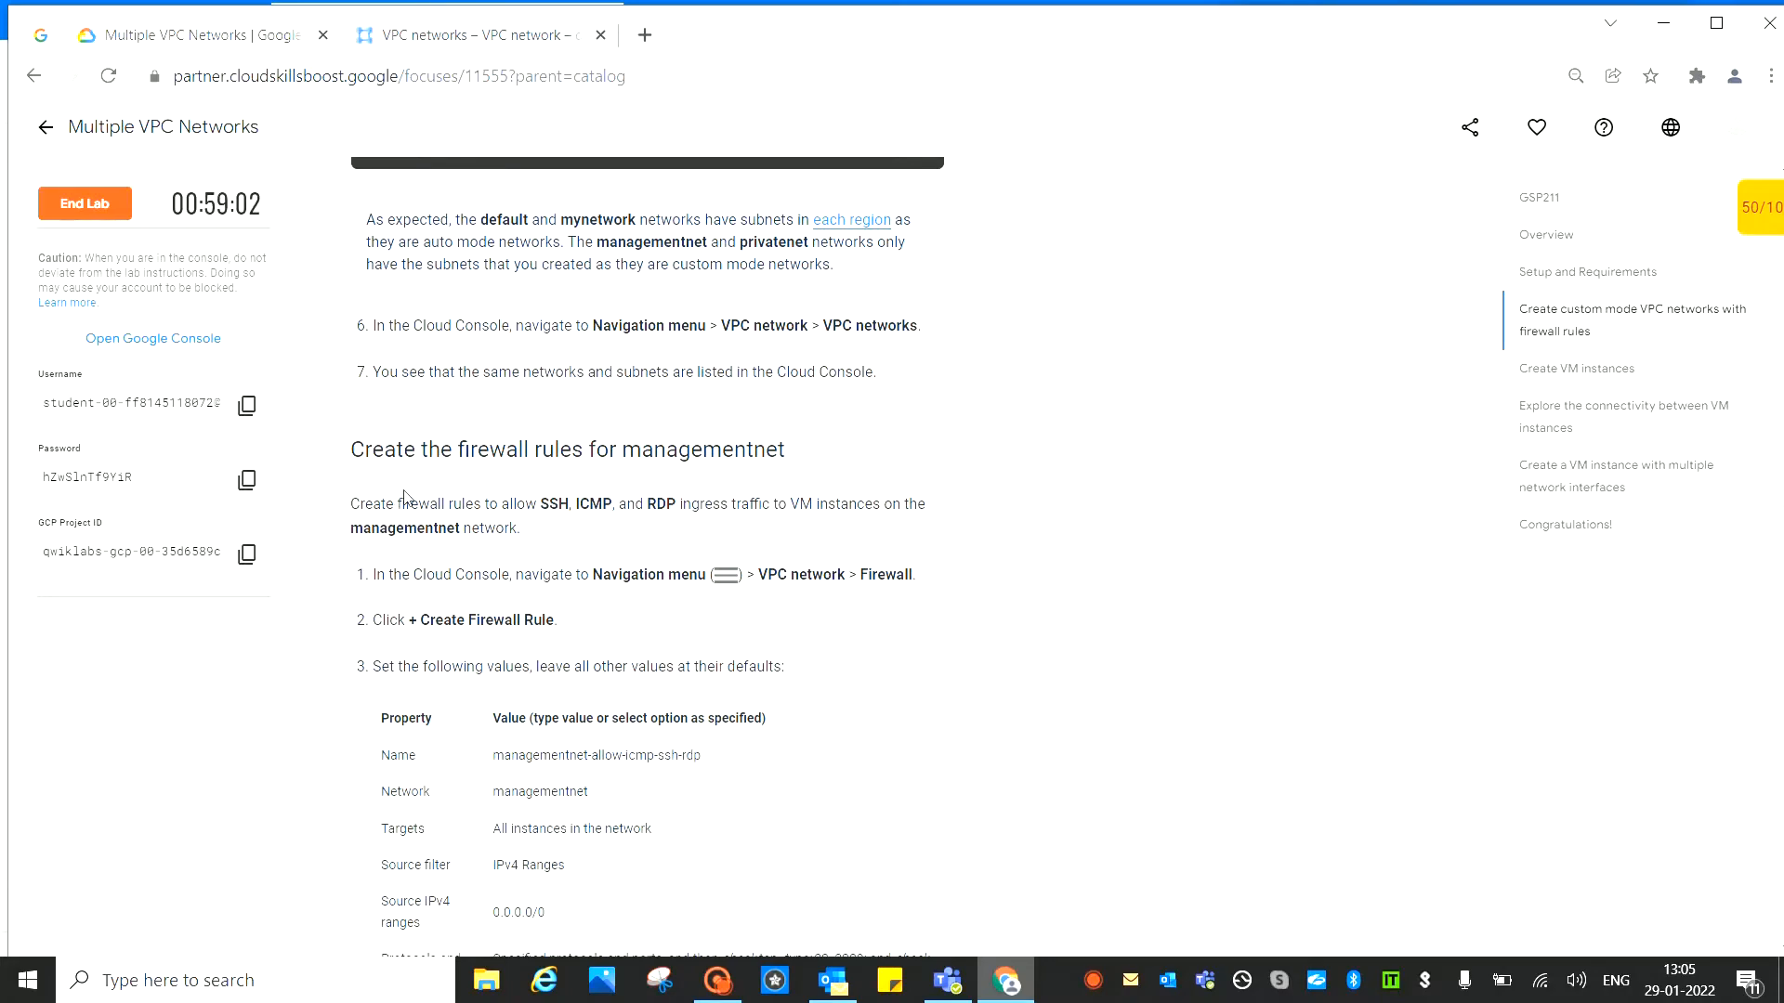
{"action": "scroll", "coordinate": [1024, 631], "scroll_direction": "down", "scroll_amount": 1}
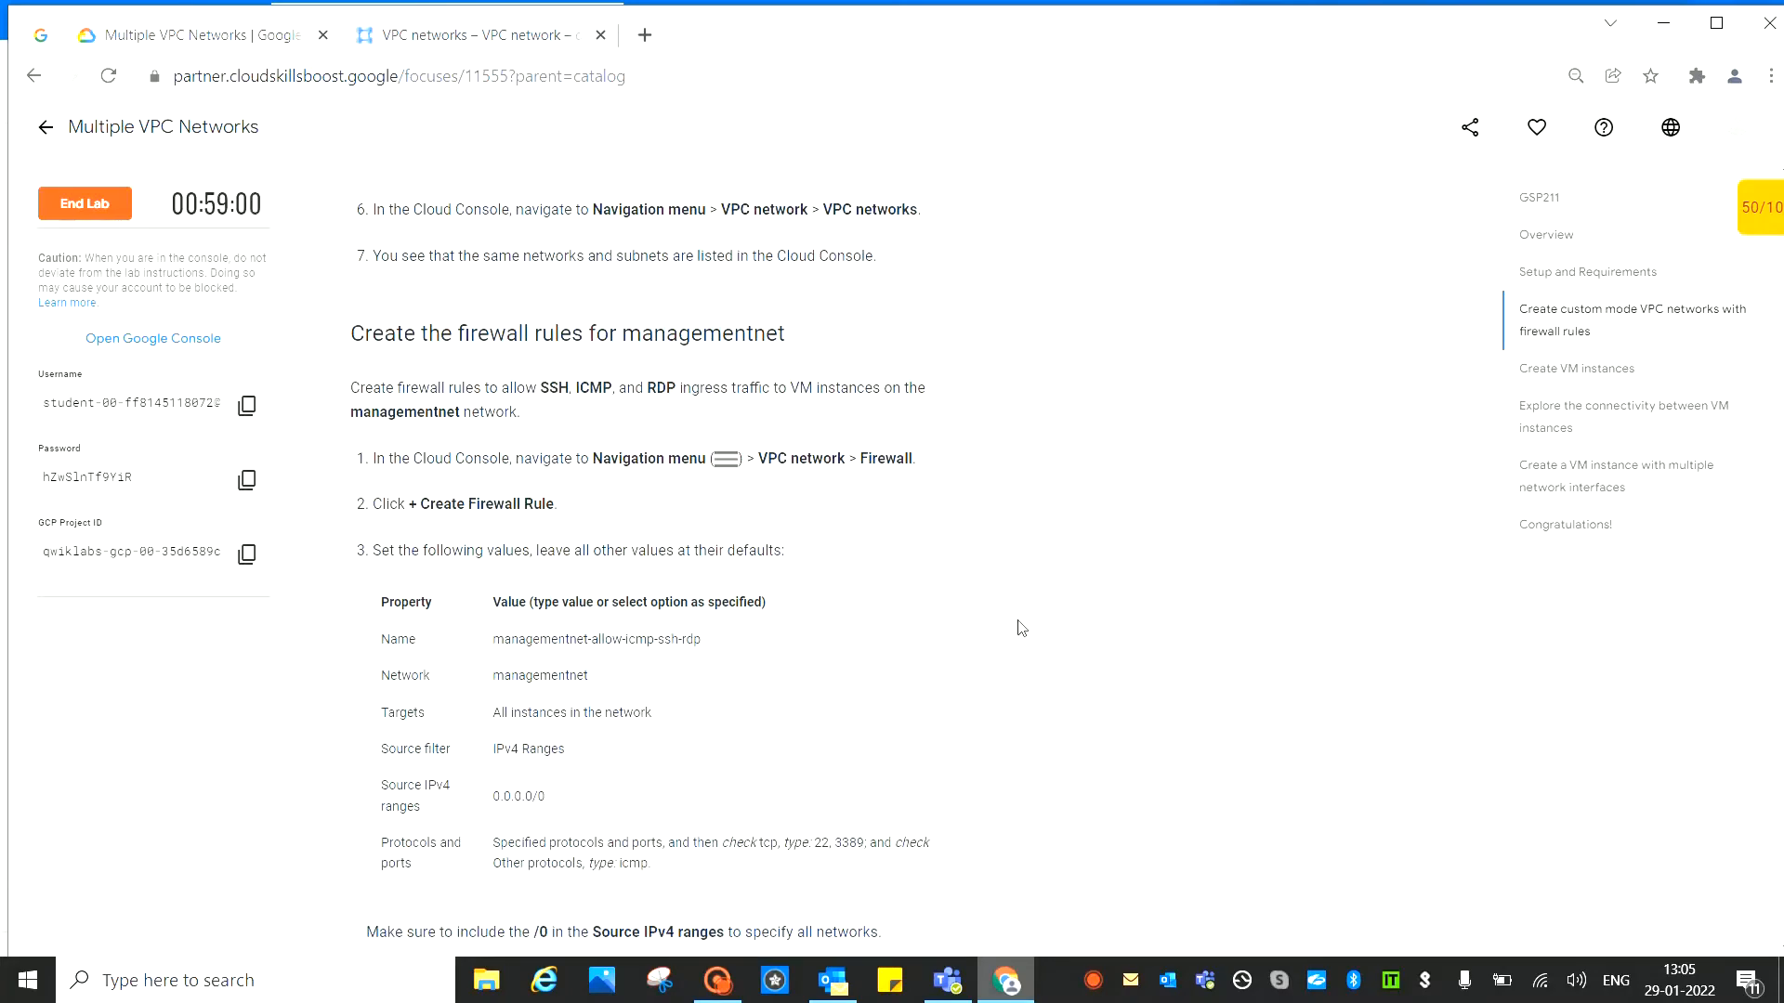
{"action": "scroll", "coordinate": [1026, 595], "scroll_direction": "down", "scroll_amount": 1}
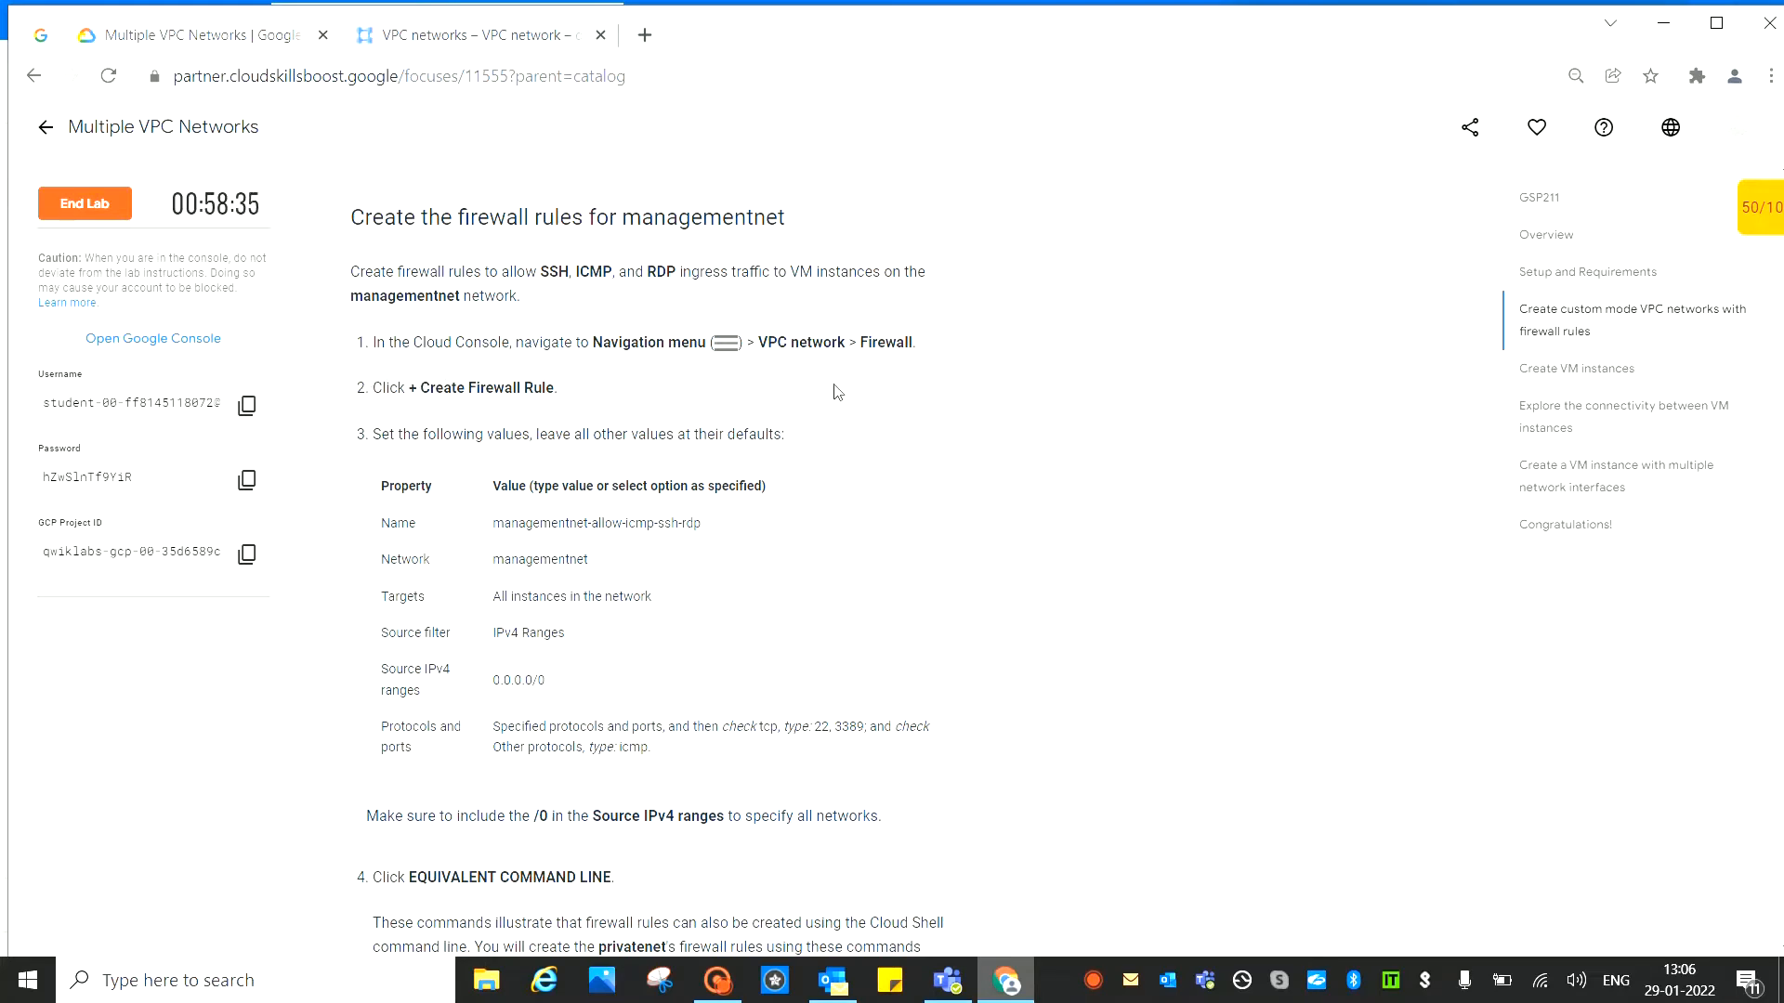
{"action": "left_click", "coordinate": [437, 39]}
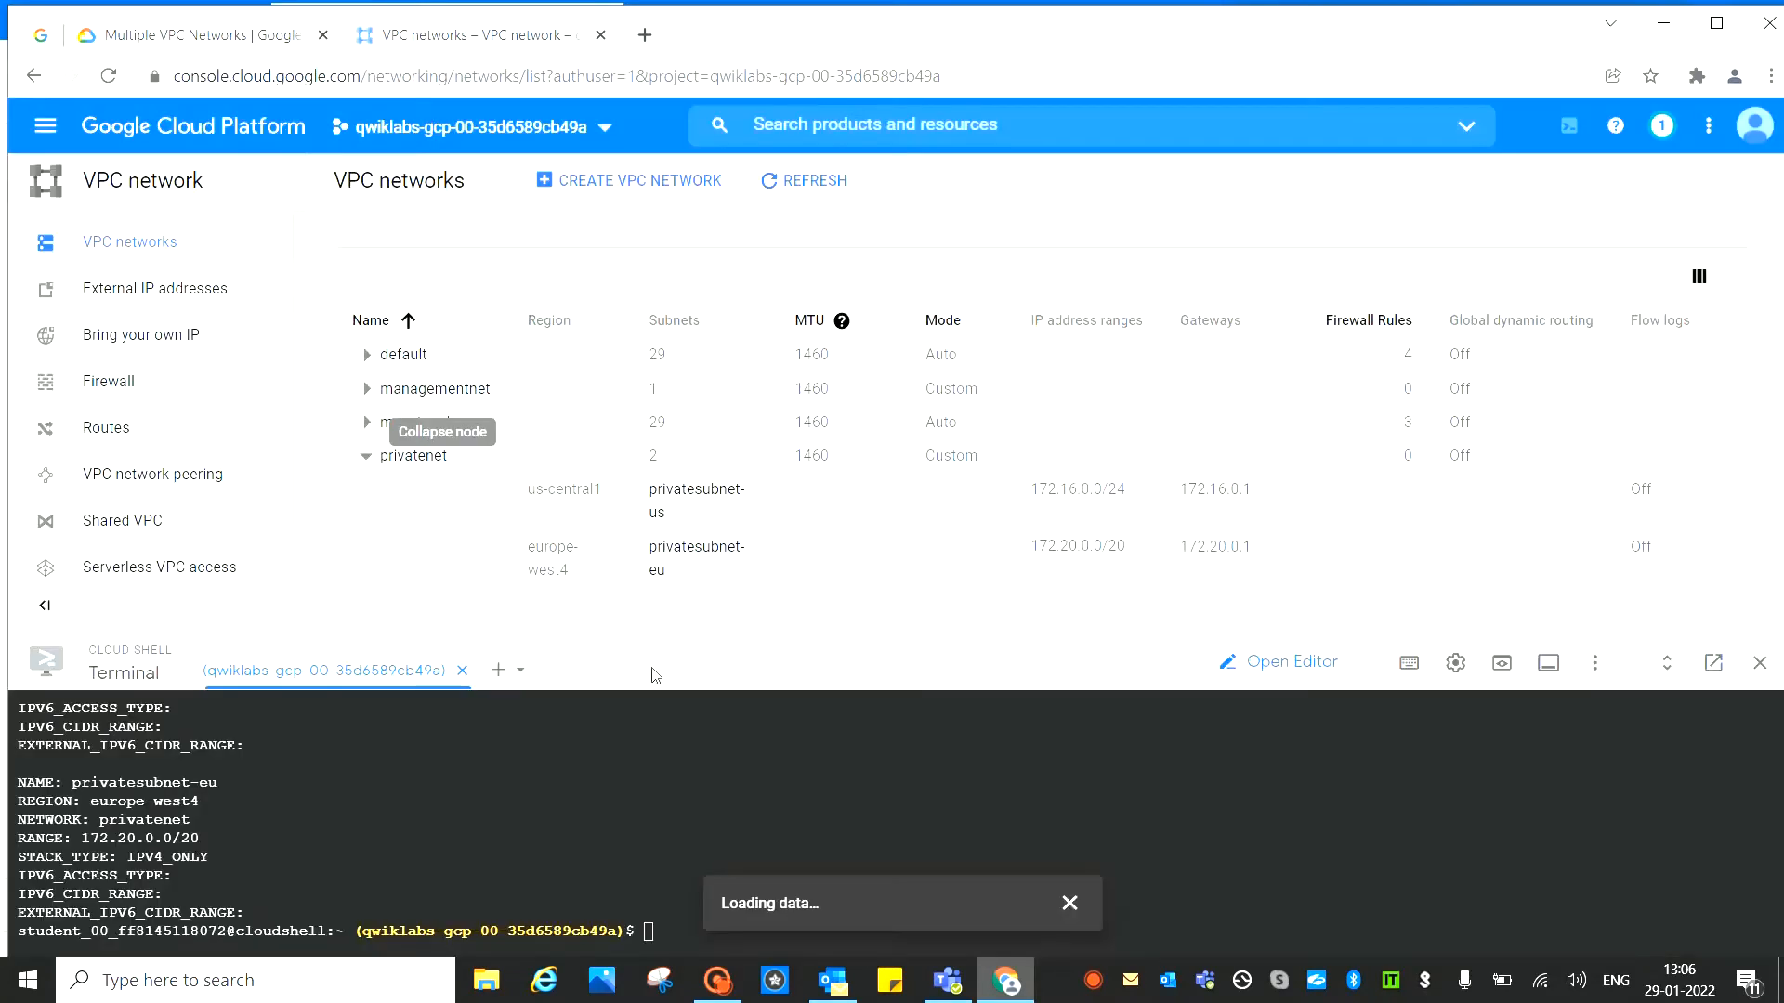
{"action": "left_click", "coordinate": [135, 397]}
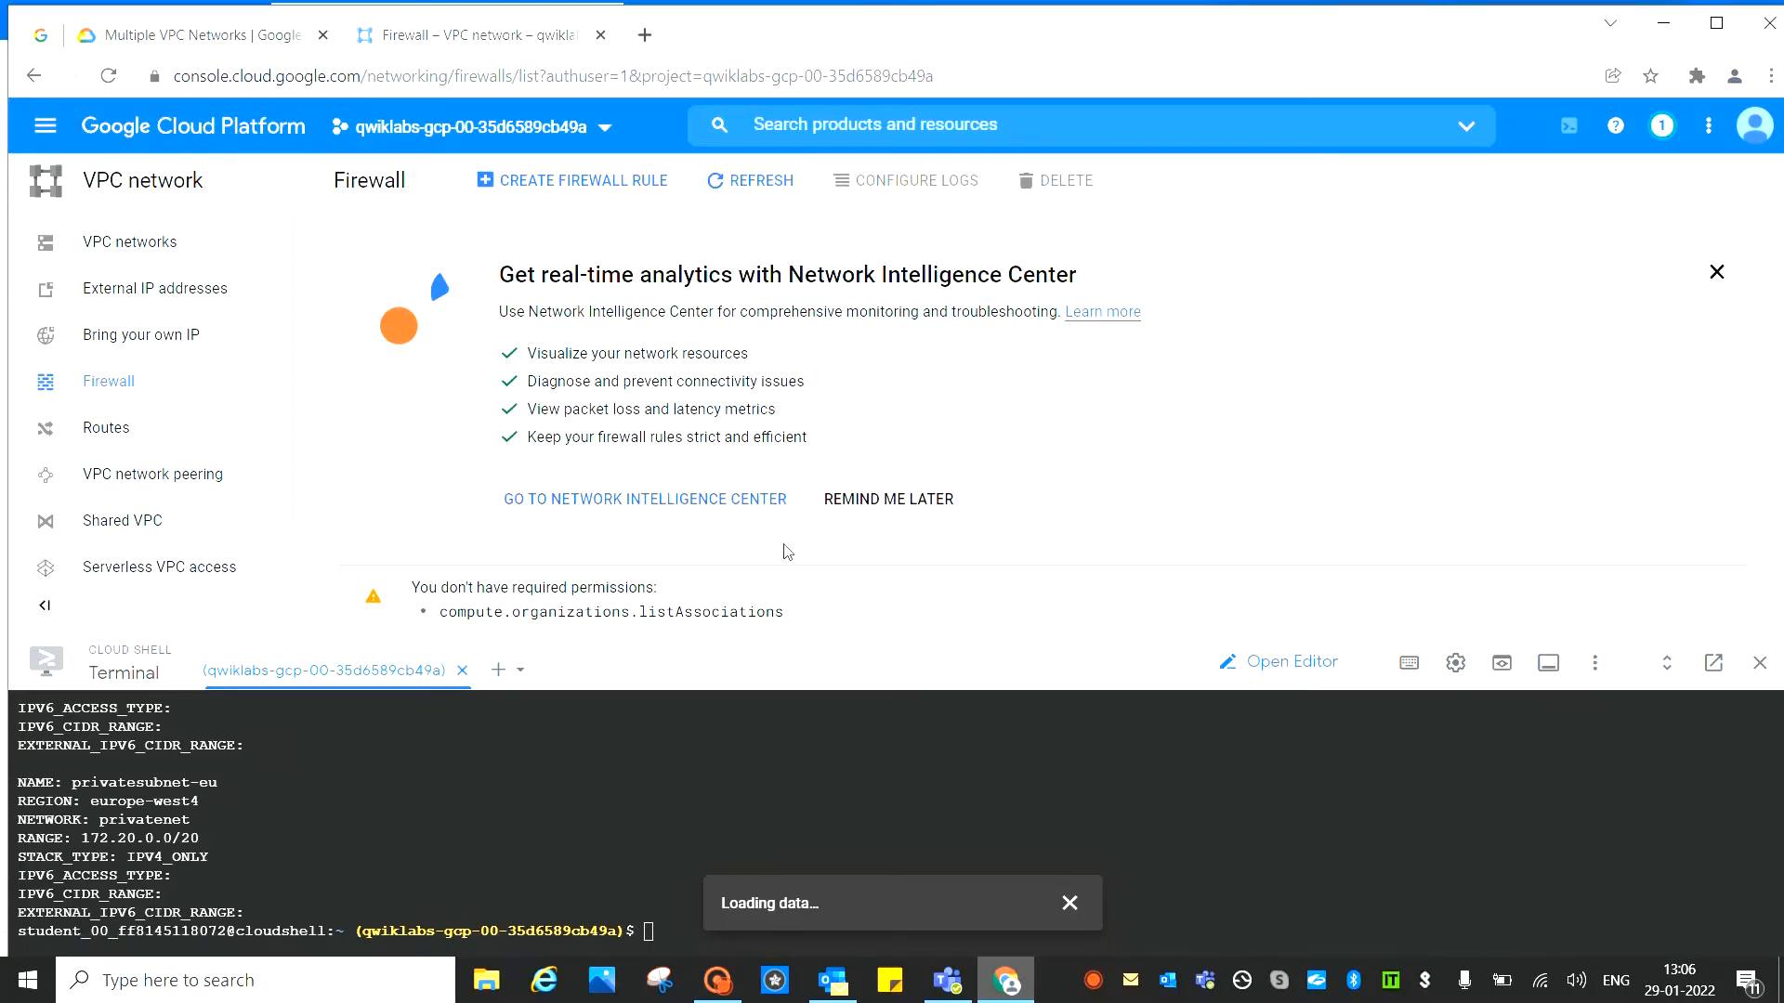
{"action": "scroll", "coordinate": [779, 546], "scroll_direction": "down", "scroll_amount": 7}
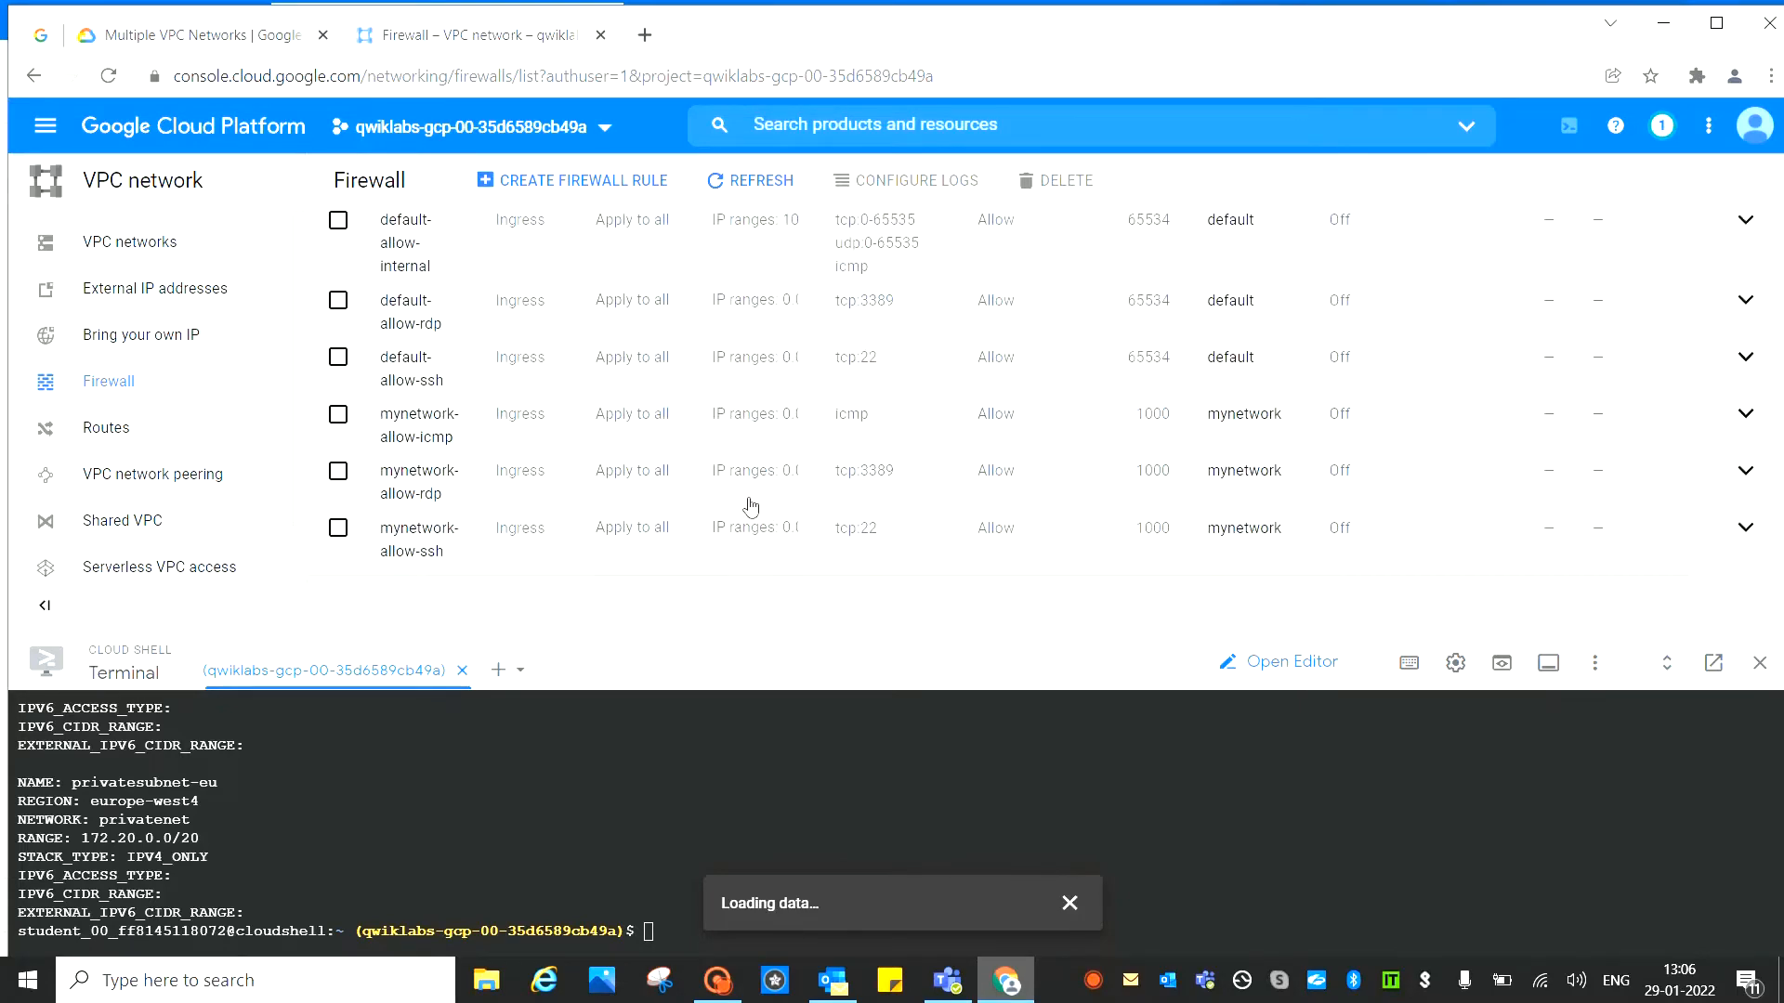
{"action": "scroll", "coordinate": [749, 501], "scroll_direction": "up", "scroll_amount": 3}
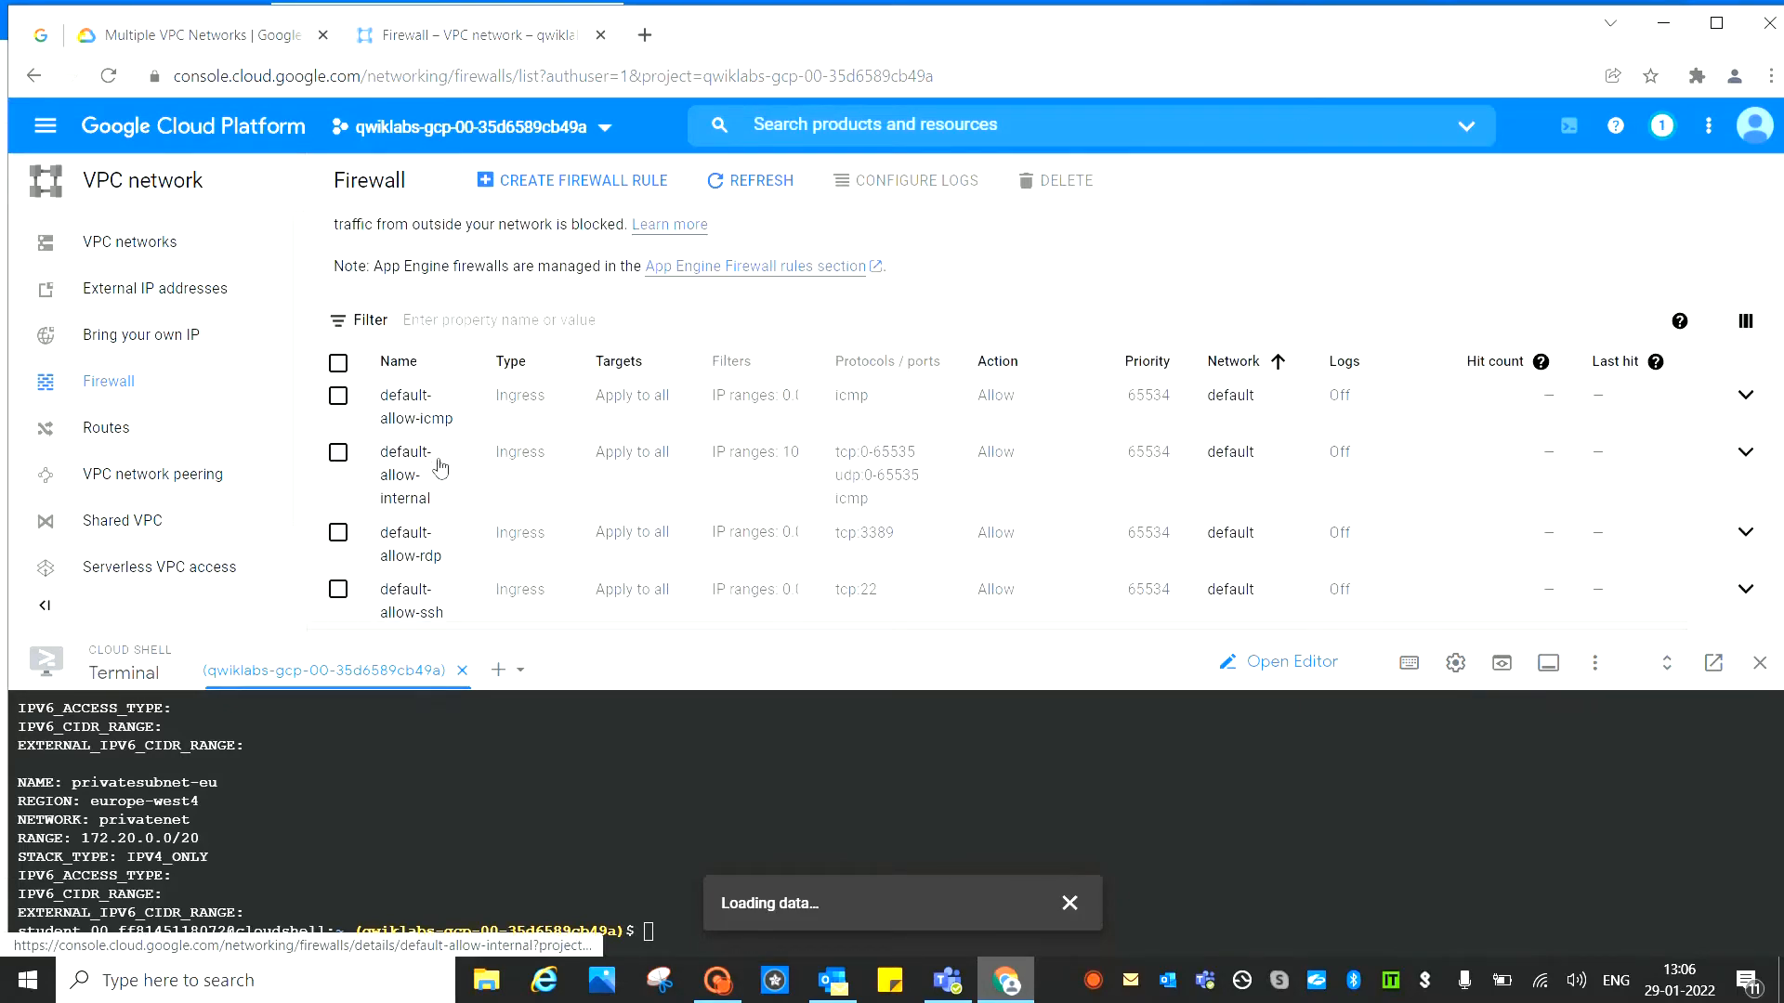
{"action": "scroll", "coordinate": [479, 526], "scroll_direction": "down", "scroll_amount": 3}
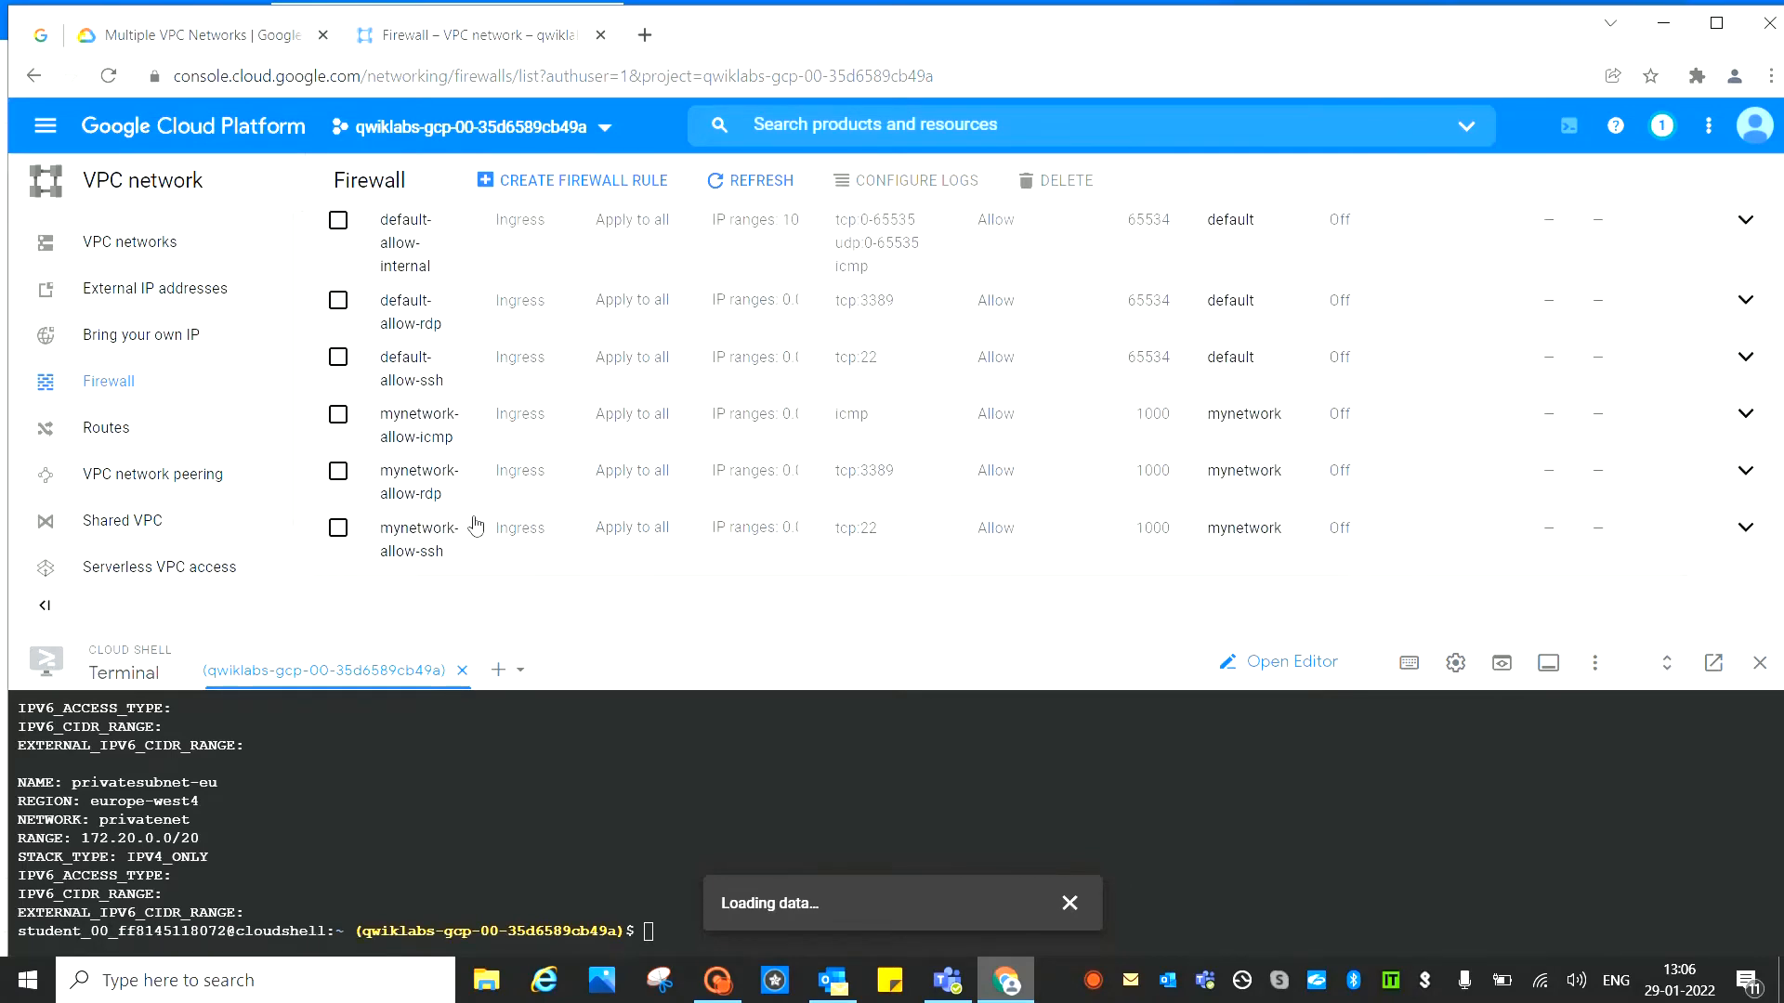
{"action": "scroll", "coordinate": [475, 525], "scroll_direction": "up", "scroll_amount": 5}
Start a new firewall rule and name it managementnet-allow-icmp-ssh-rdp, copied from the lab instructions without leading spaces
{"action": "left_click", "coordinate": [228, 37]}
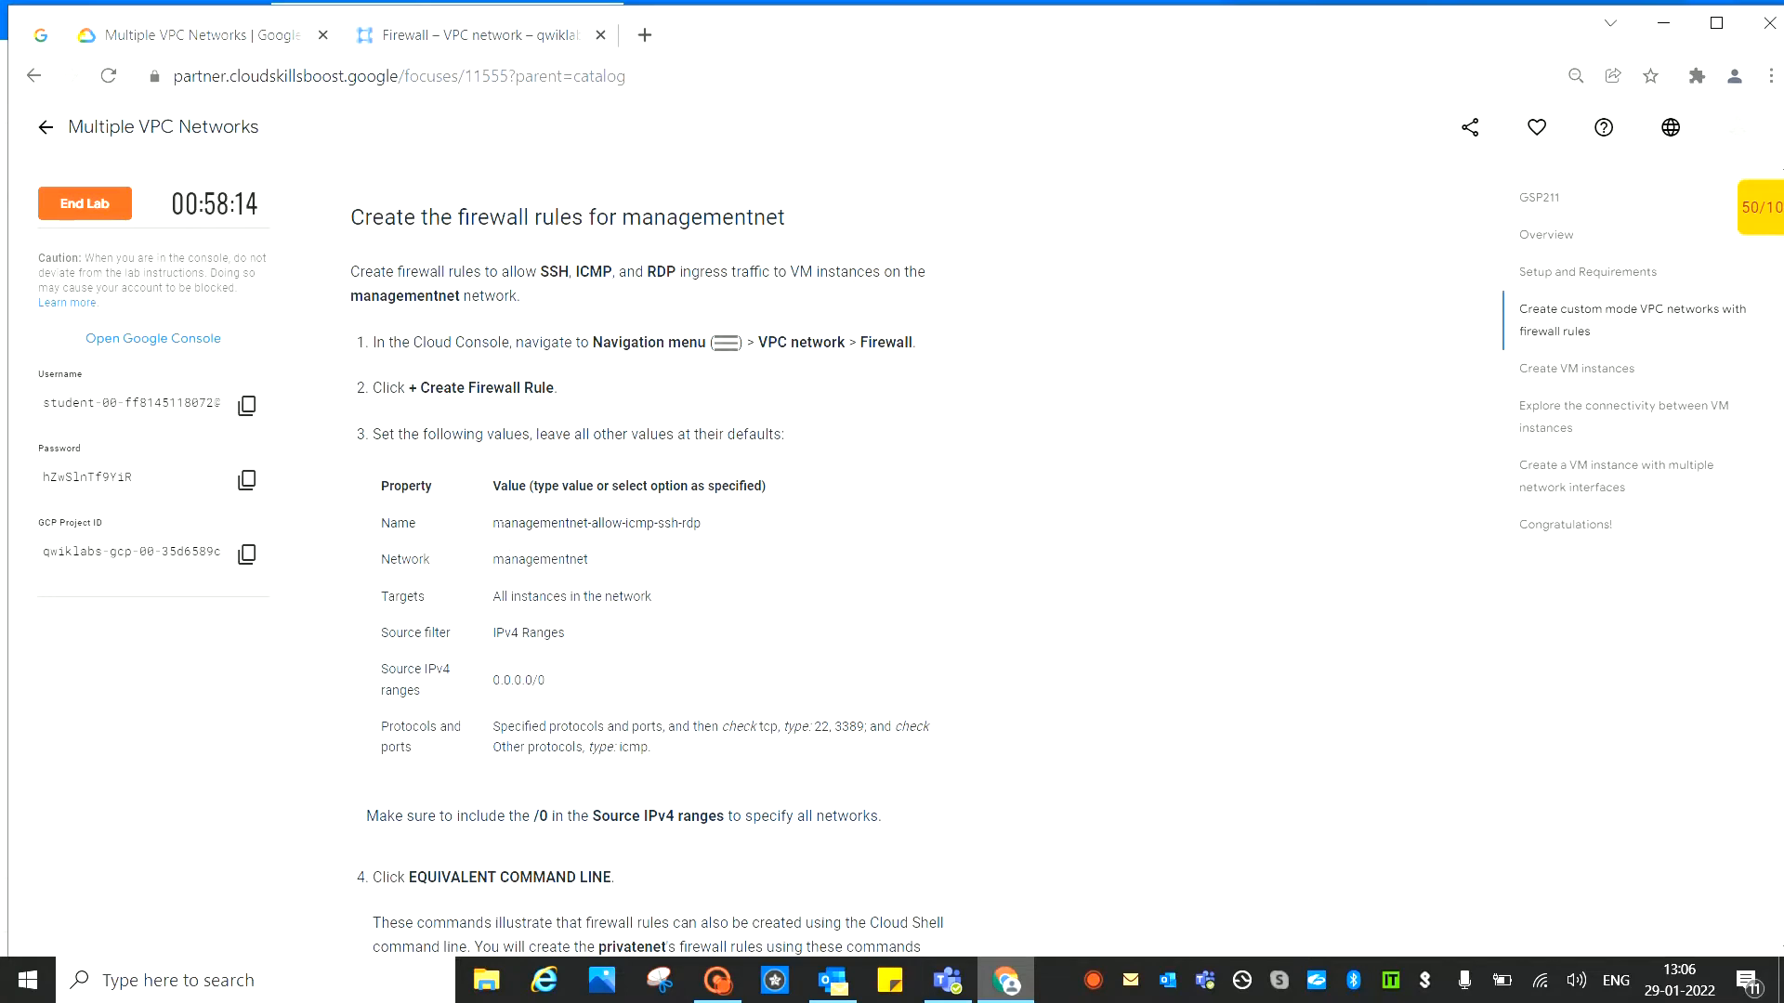
{"action": "left_click_drag", "start_coordinate": [591, 523], "coordinate": [480, 526]}
{"action": "right_click", "coordinate": [568, 524]}
{"action": "left_click", "coordinate": [602, 544]}
{"action": "left_click", "coordinate": [460, 36]}
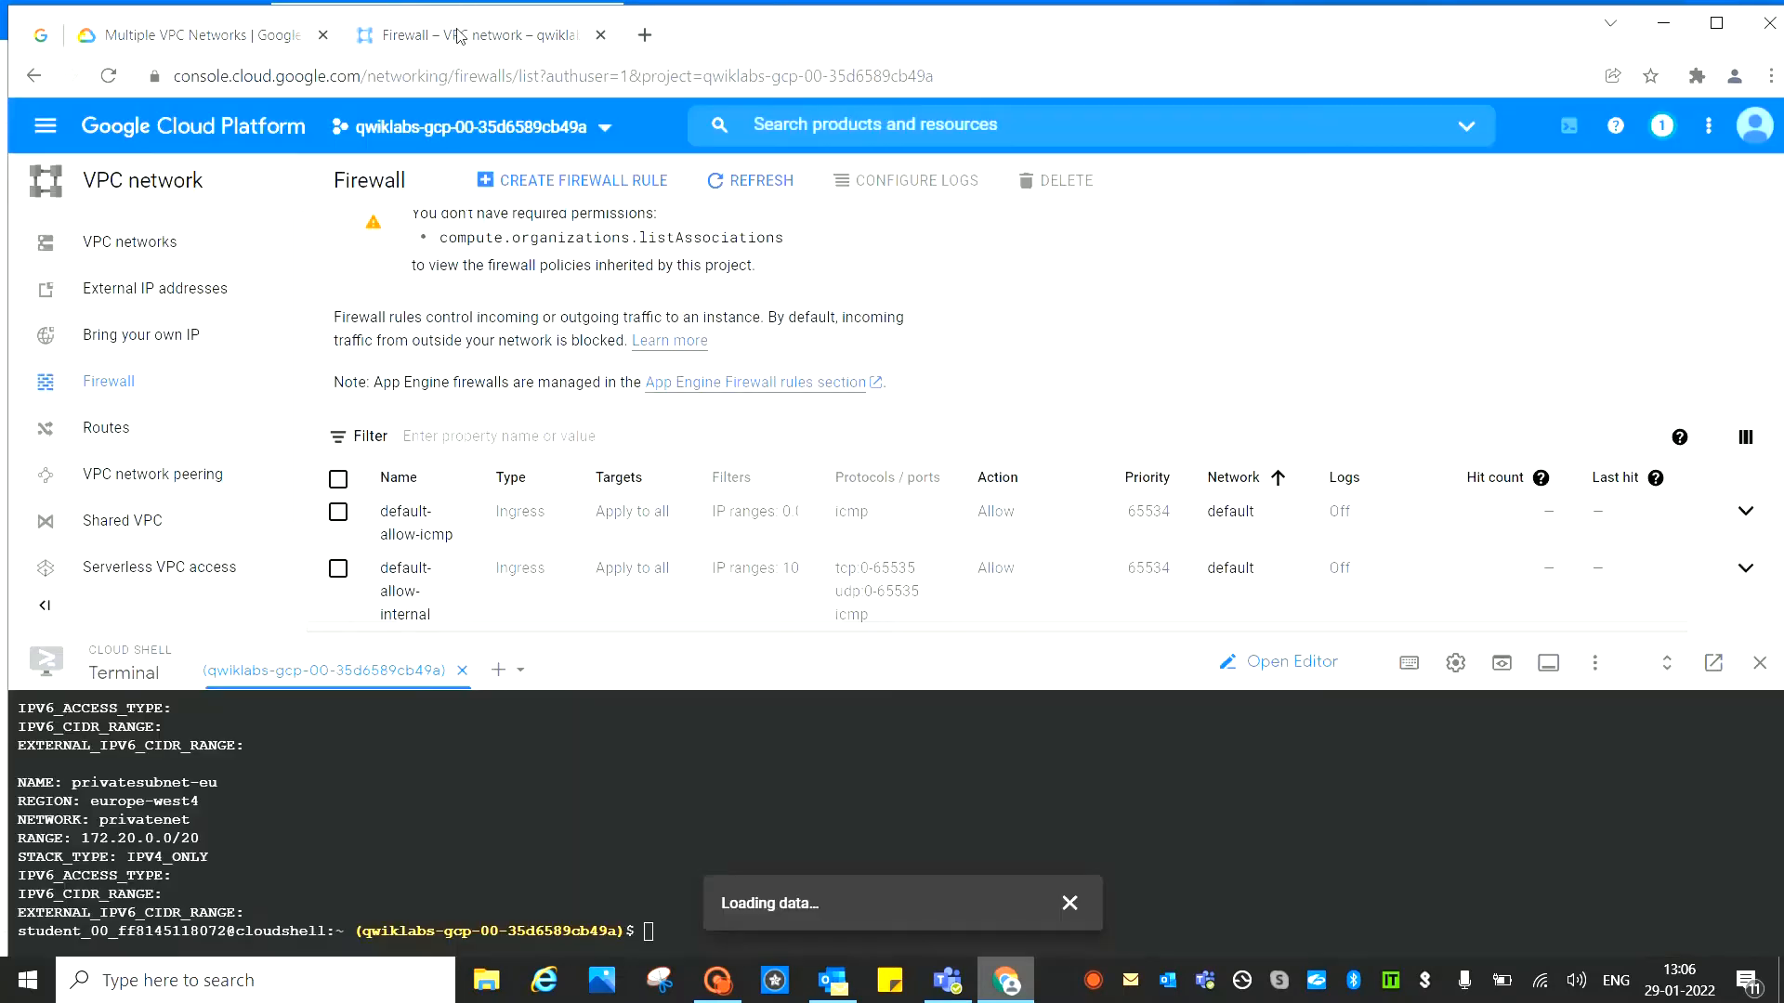
{"action": "left_click", "coordinate": [574, 184]}
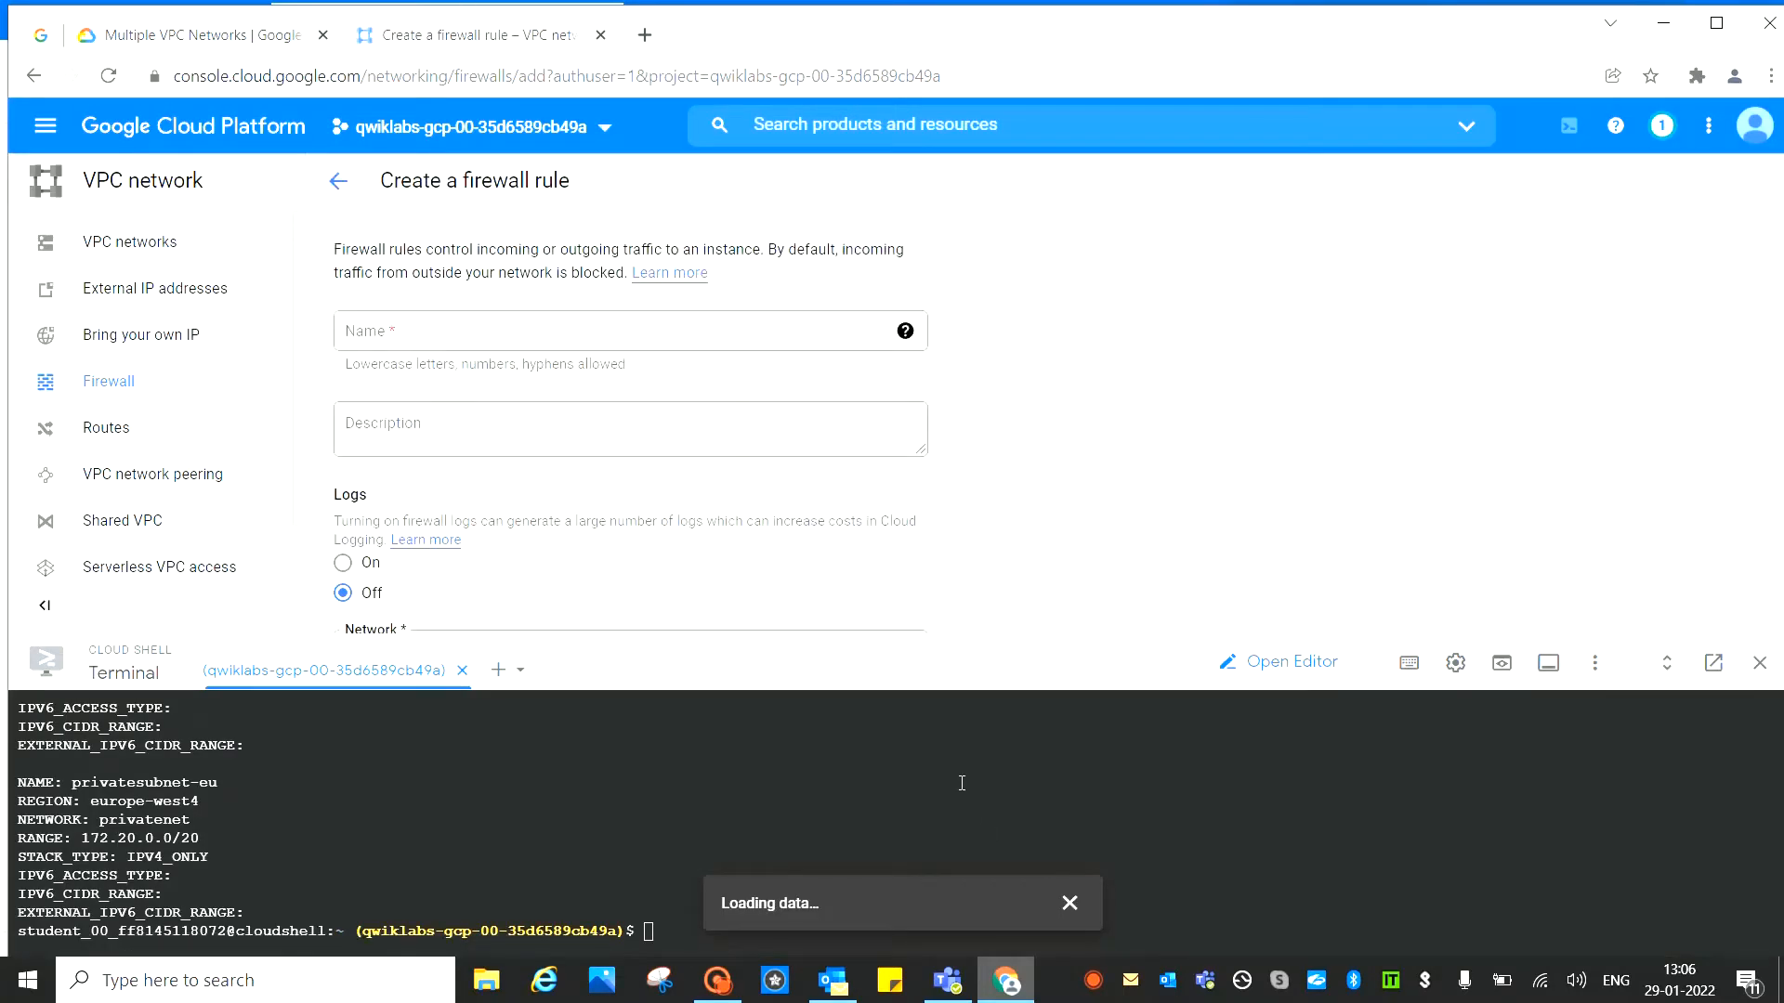
{"action": "left_click", "coordinate": [371, 334]}
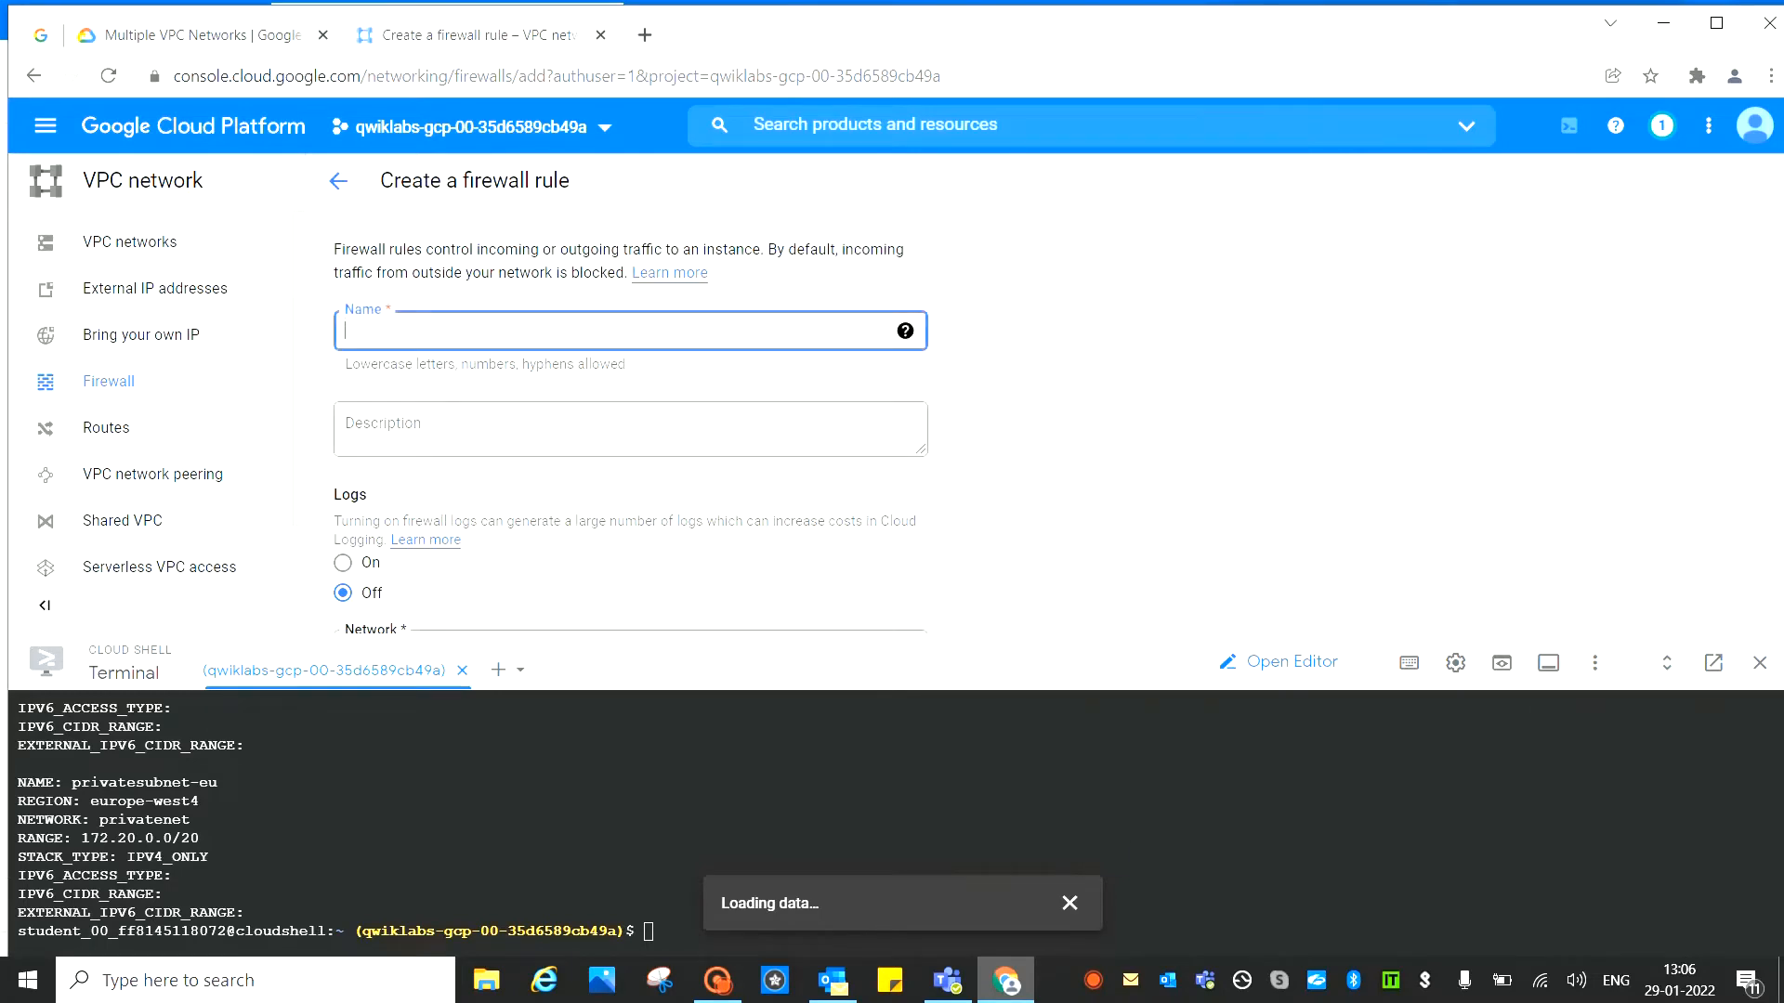
{"action": "key", "text": "ctrl+v"}
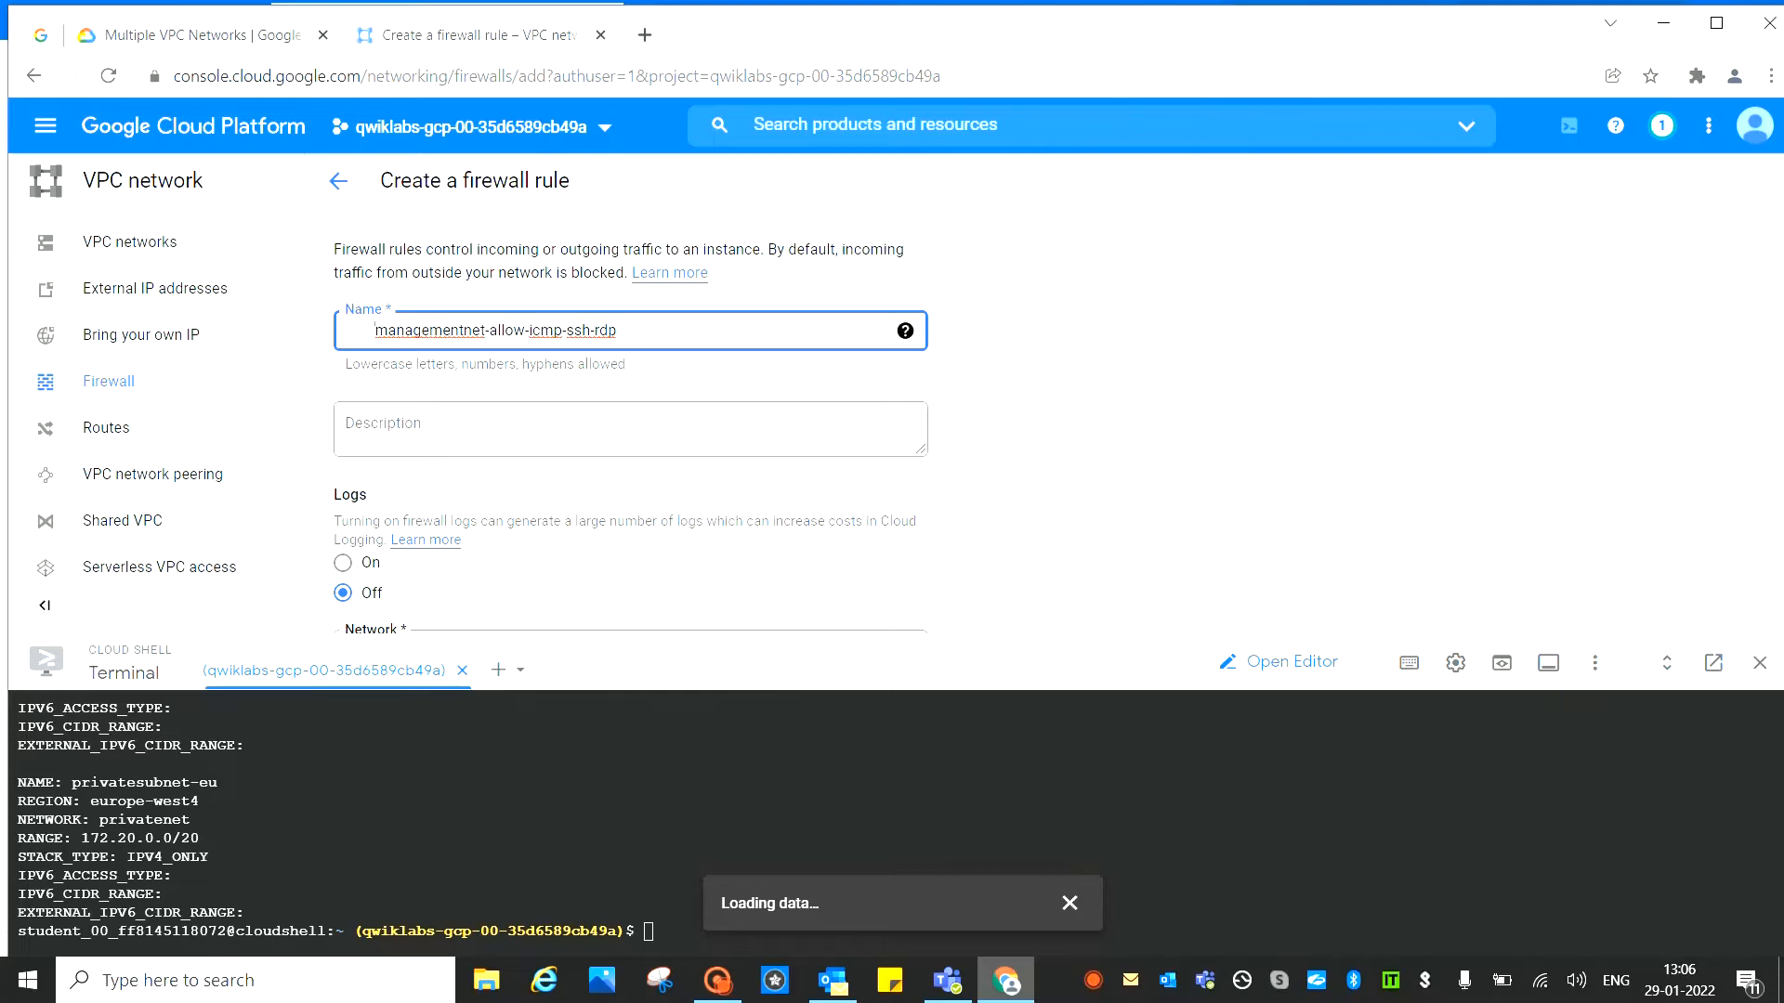
{"action": "key", "text": "BackSpace"}
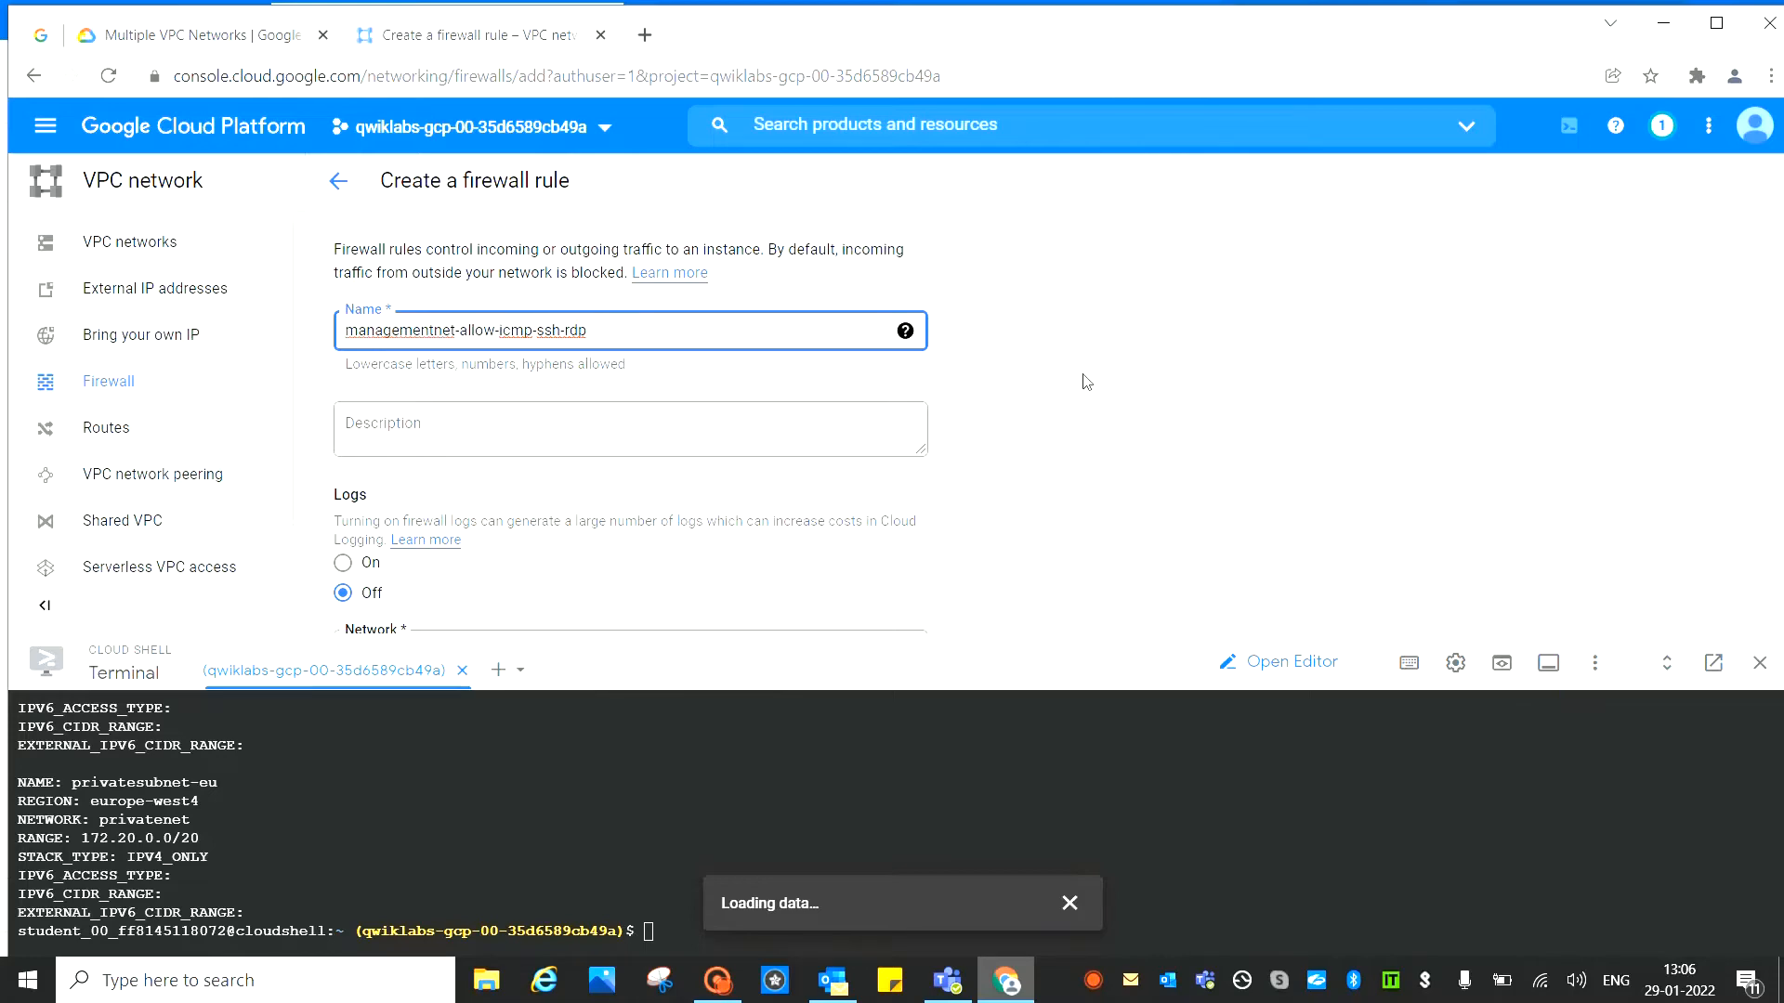
{"action": "left_click", "coordinate": [982, 405]}
Check the lab's firewall rule values and set the new rule's network to managementnet
{"action": "left_click", "coordinate": [238, 35]}
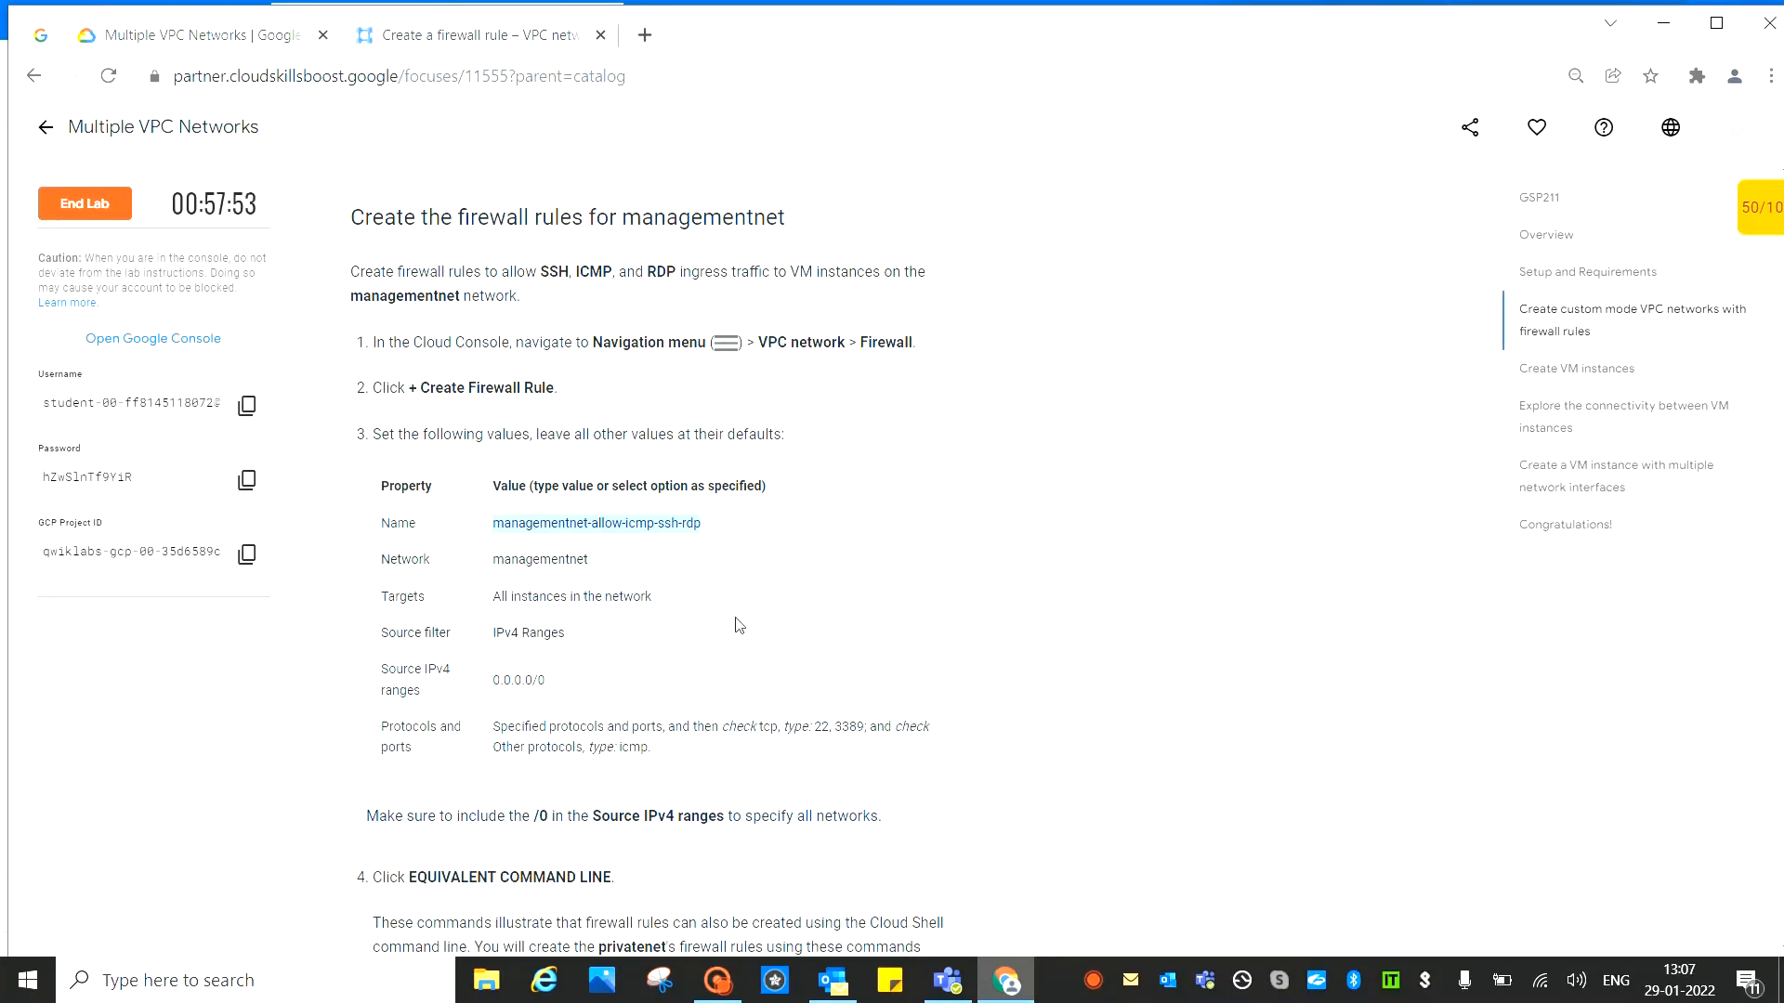
{"action": "left_click", "coordinate": [447, 42]}
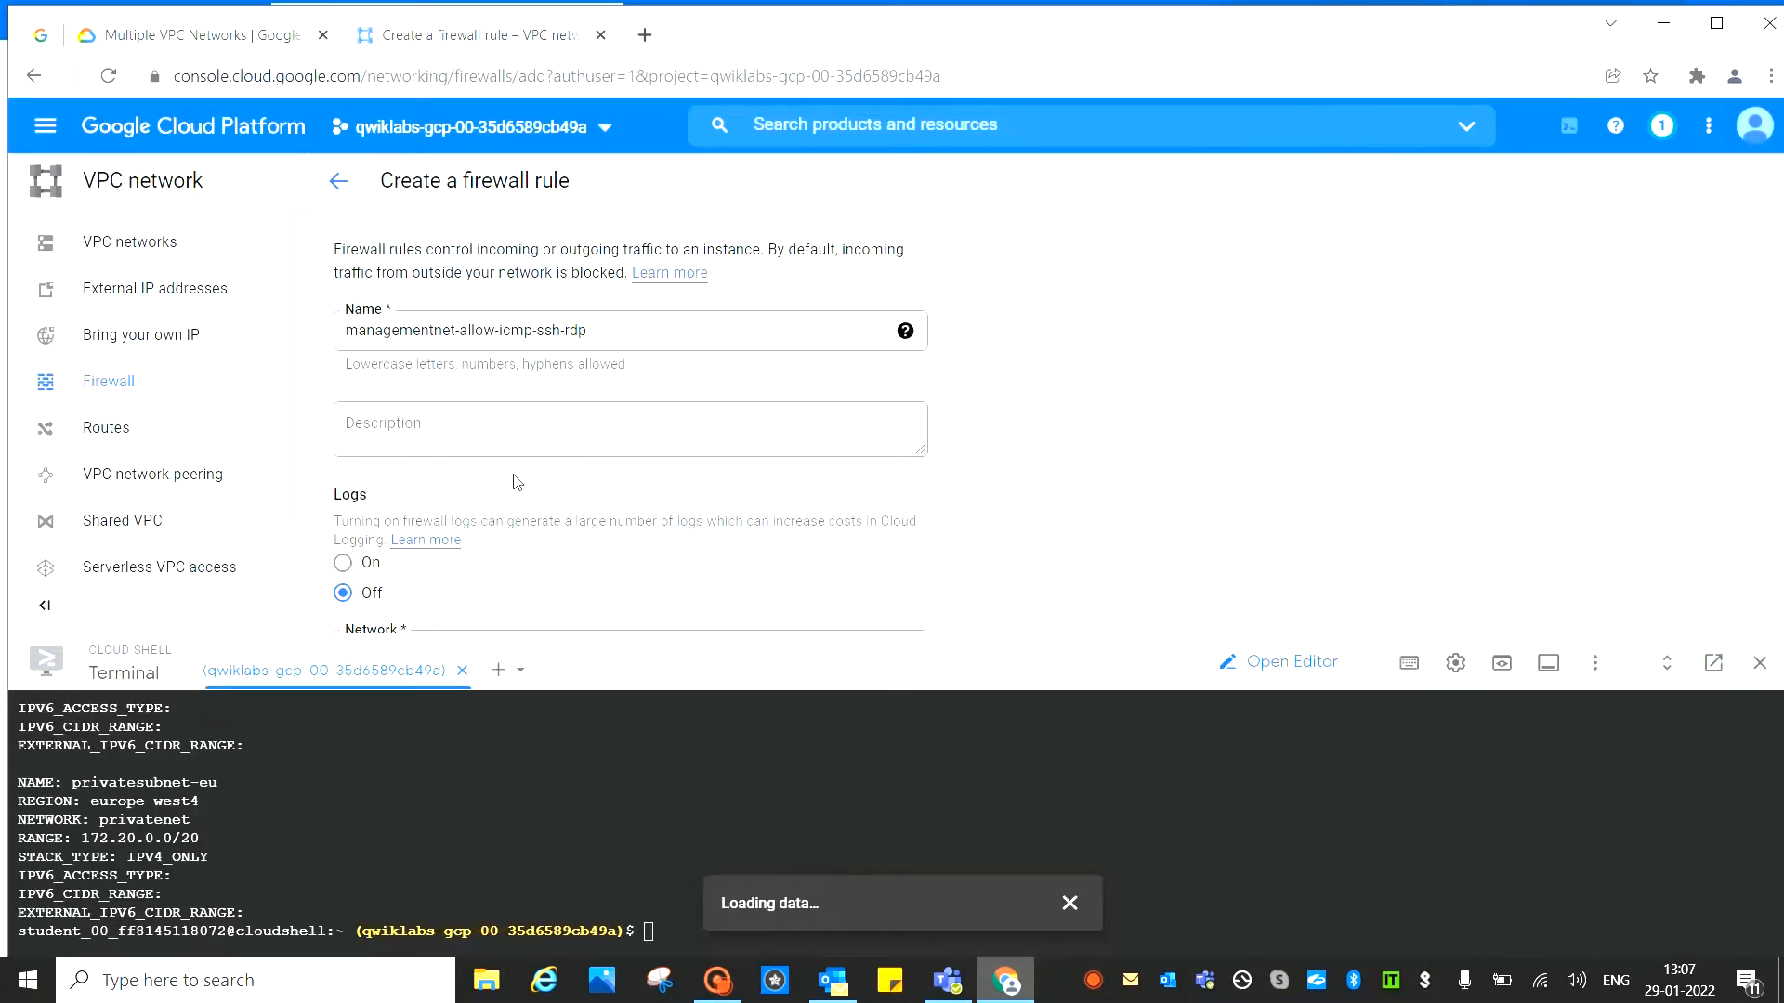
{"action": "scroll", "coordinate": [517, 481], "scroll_direction": "down", "scroll_amount": 6}
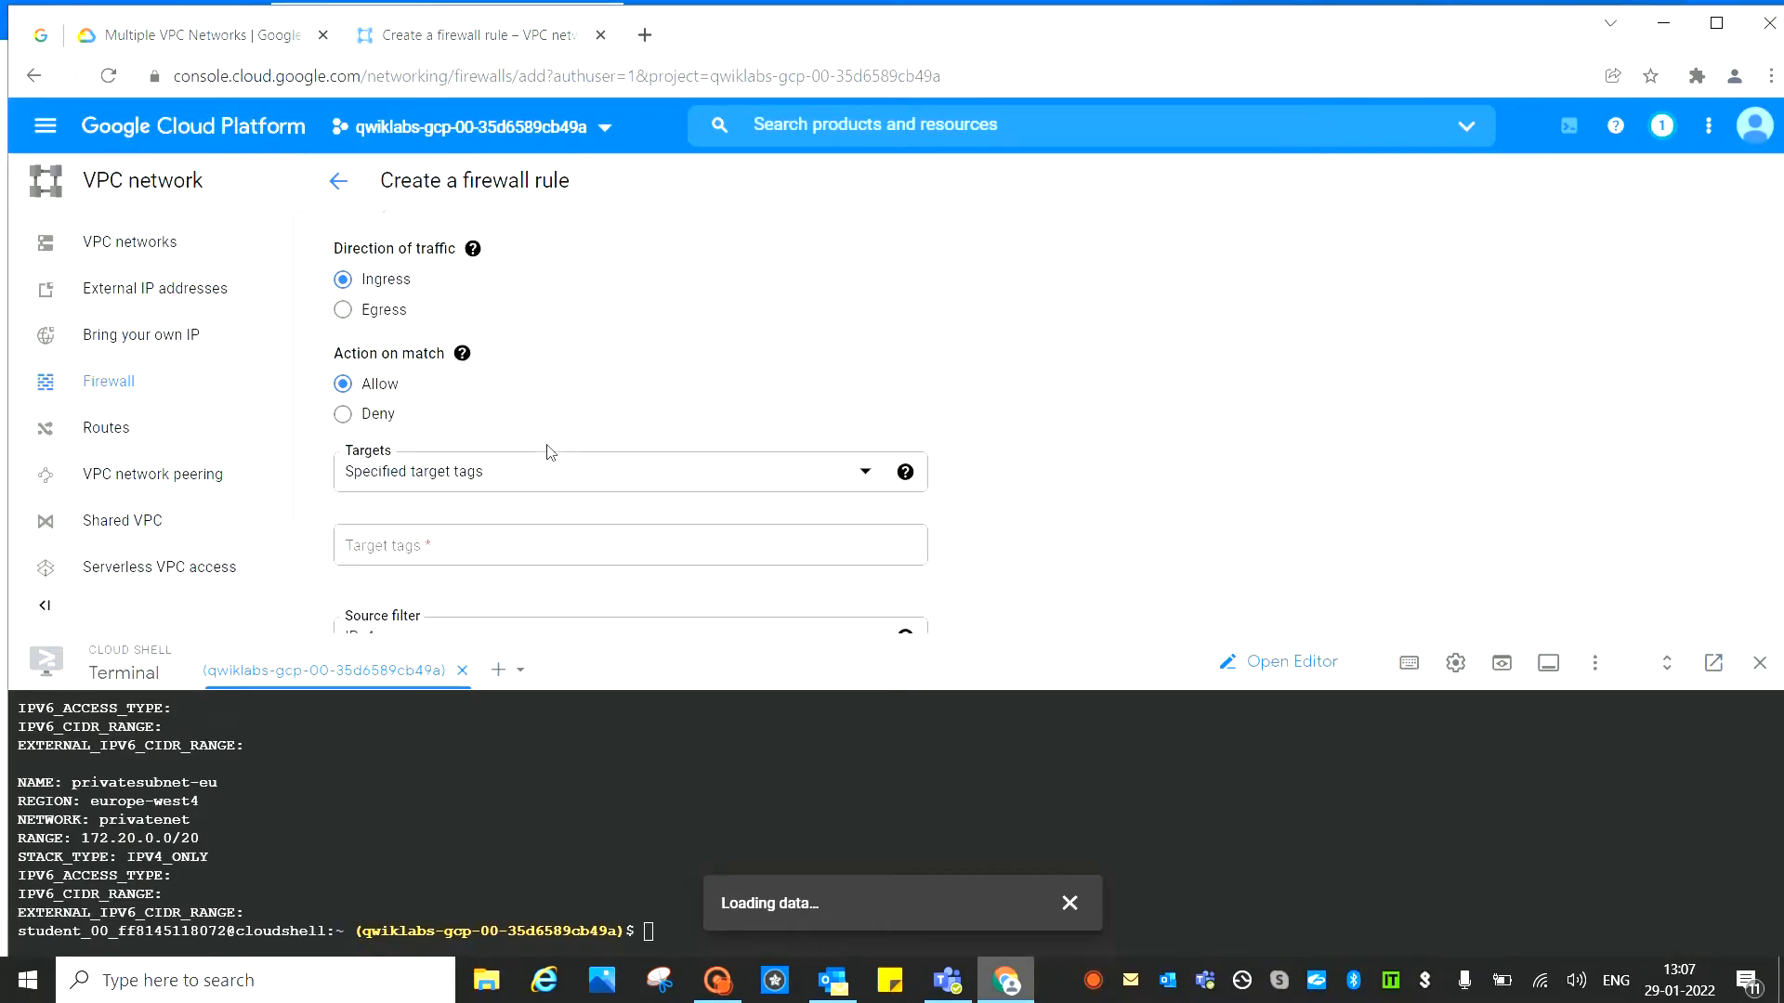
{"action": "scroll", "coordinate": [561, 387], "scroll_direction": "up", "scroll_amount": 2}
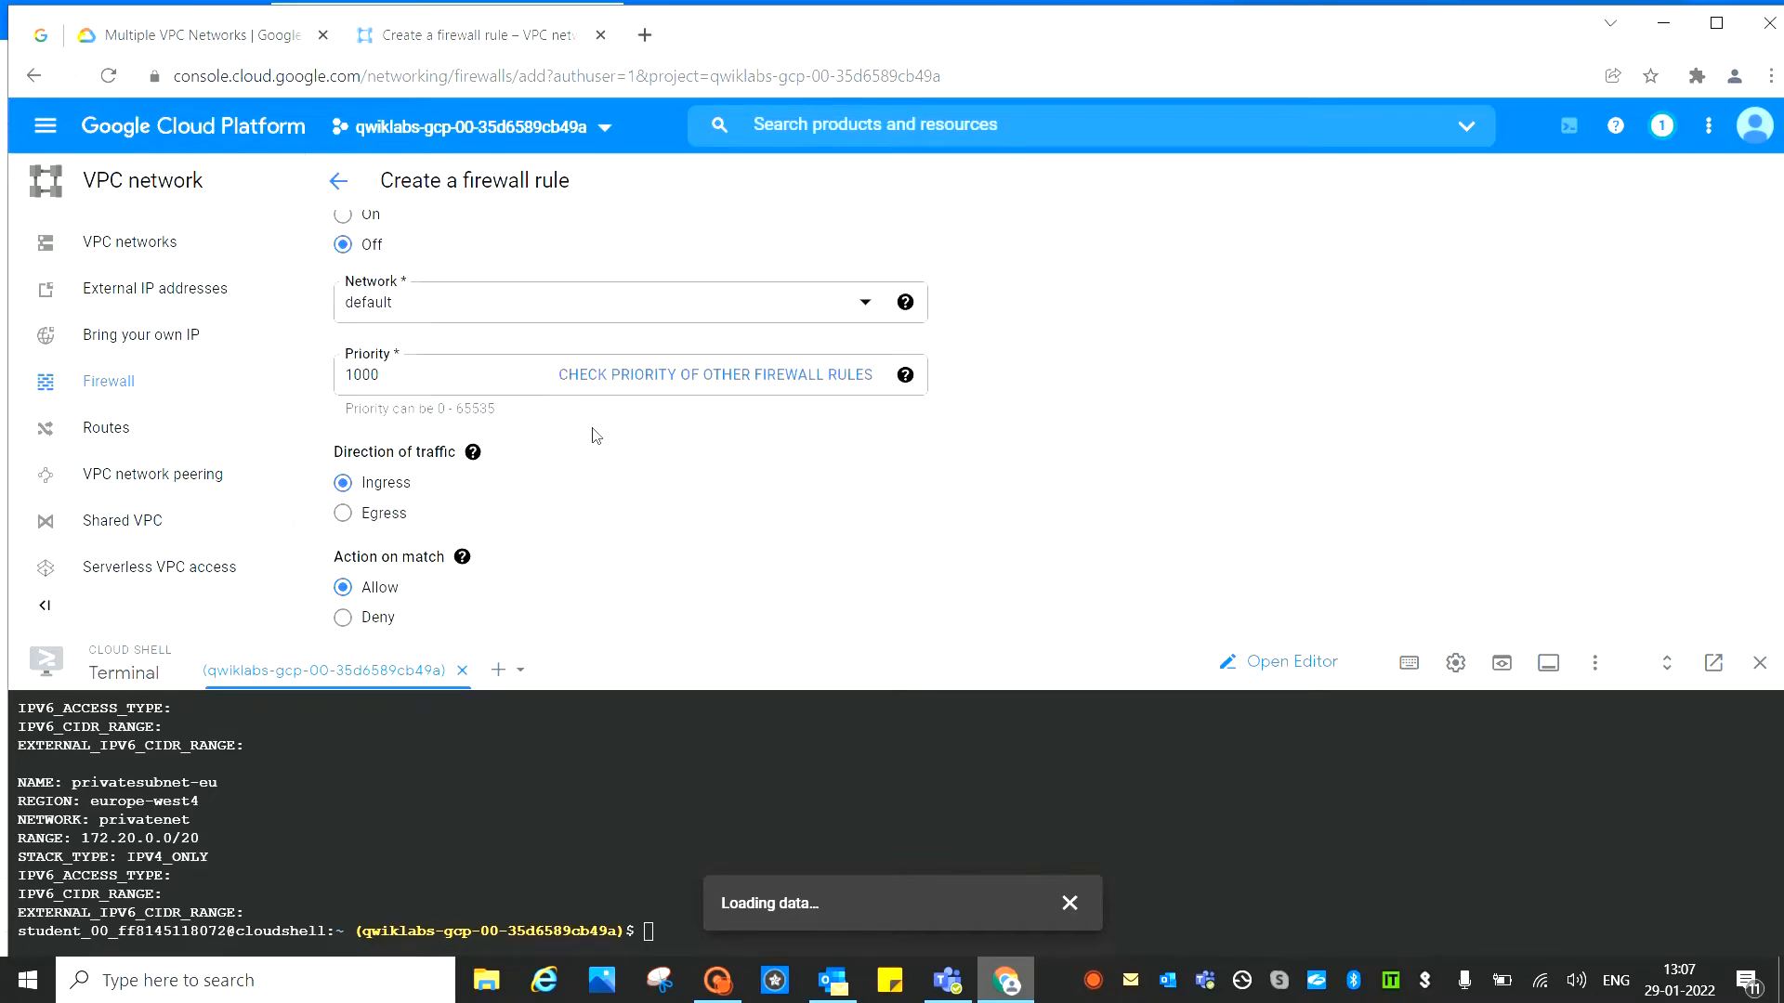
{"action": "left_click", "coordinate": [386, 302]}
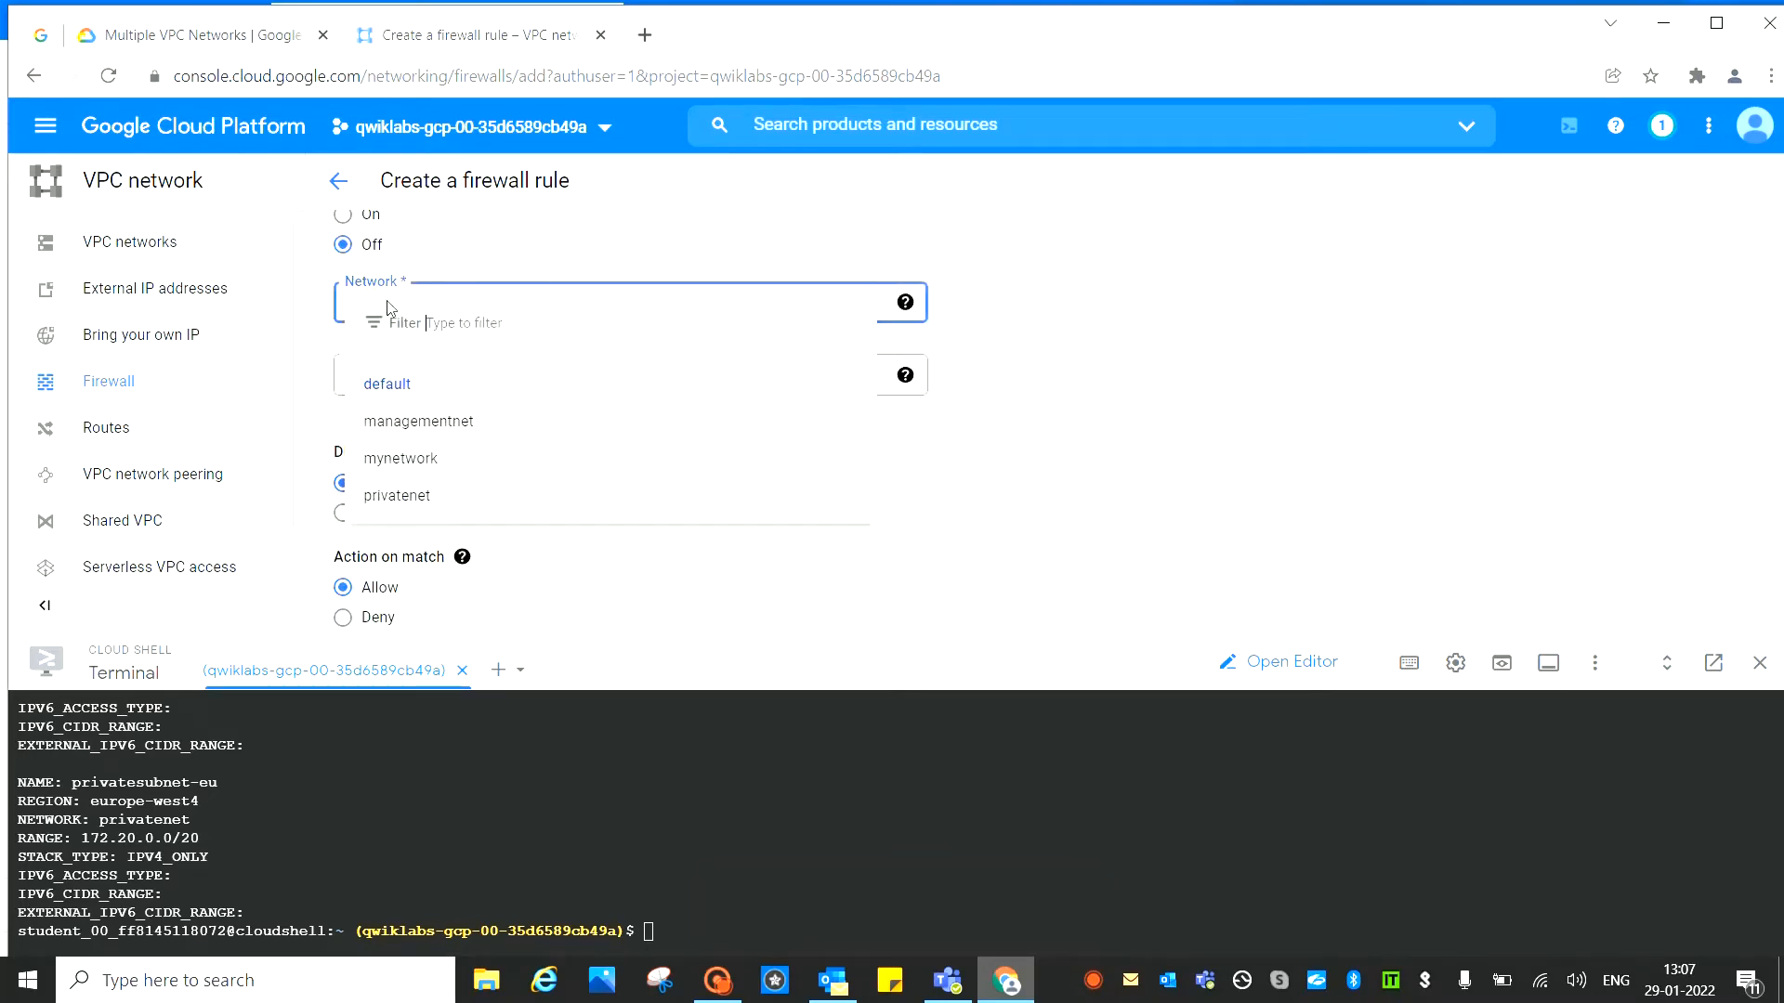
{"action": "left_click", "coordinate": [423, 422]}
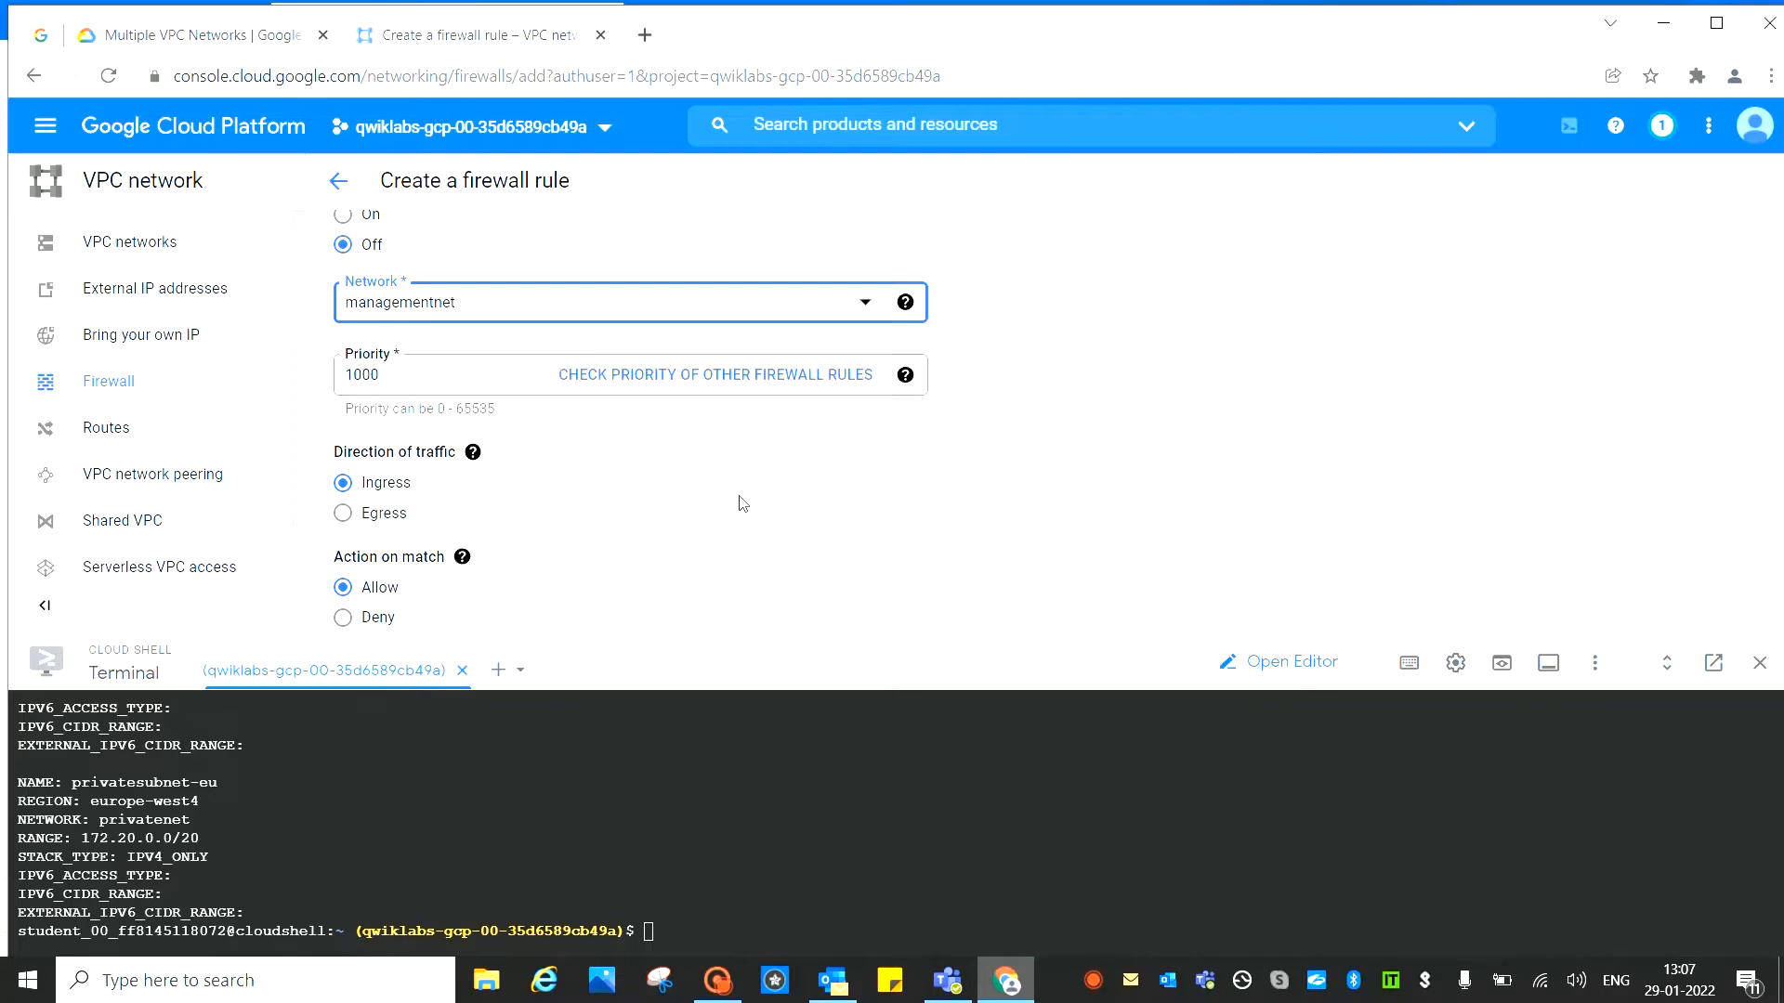
Set the rule's targets to All instances in the network, as specified in the lab instructions
{"action": "scroll", "coordinate": [652, 459], "scroll_direction": "down", "scroll_amount": 3}
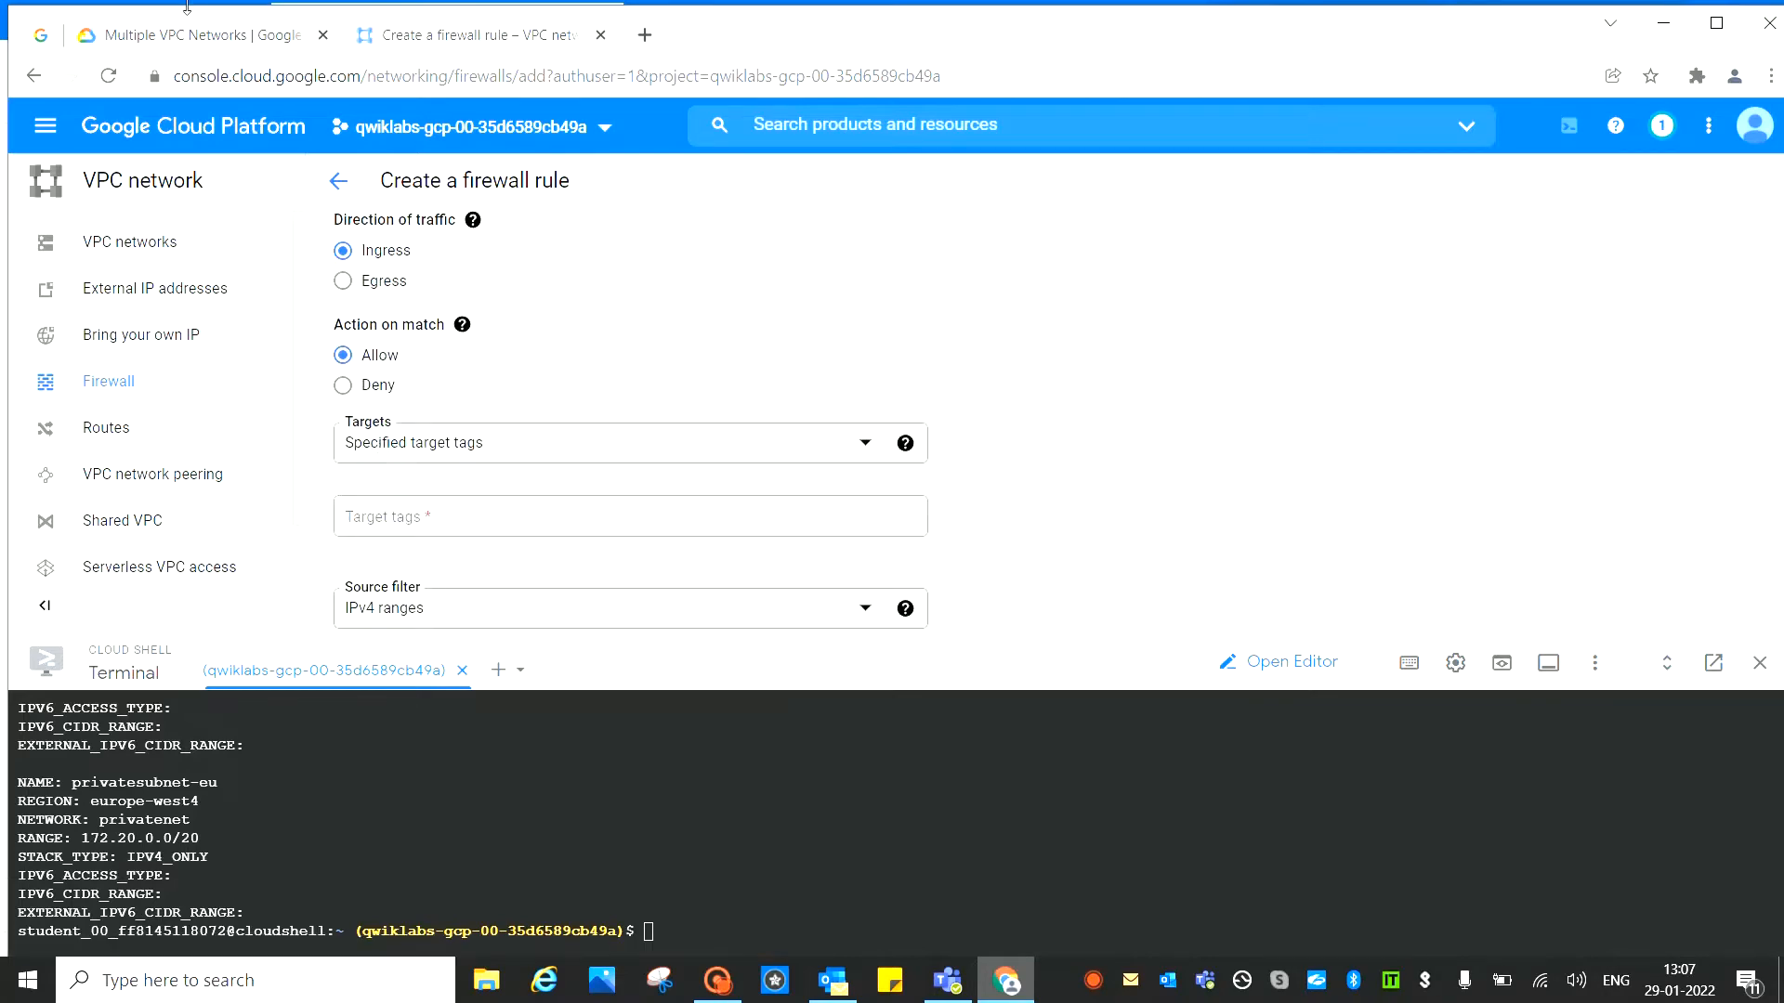
{"action": "left_click", "coordinate": [179, 42]}
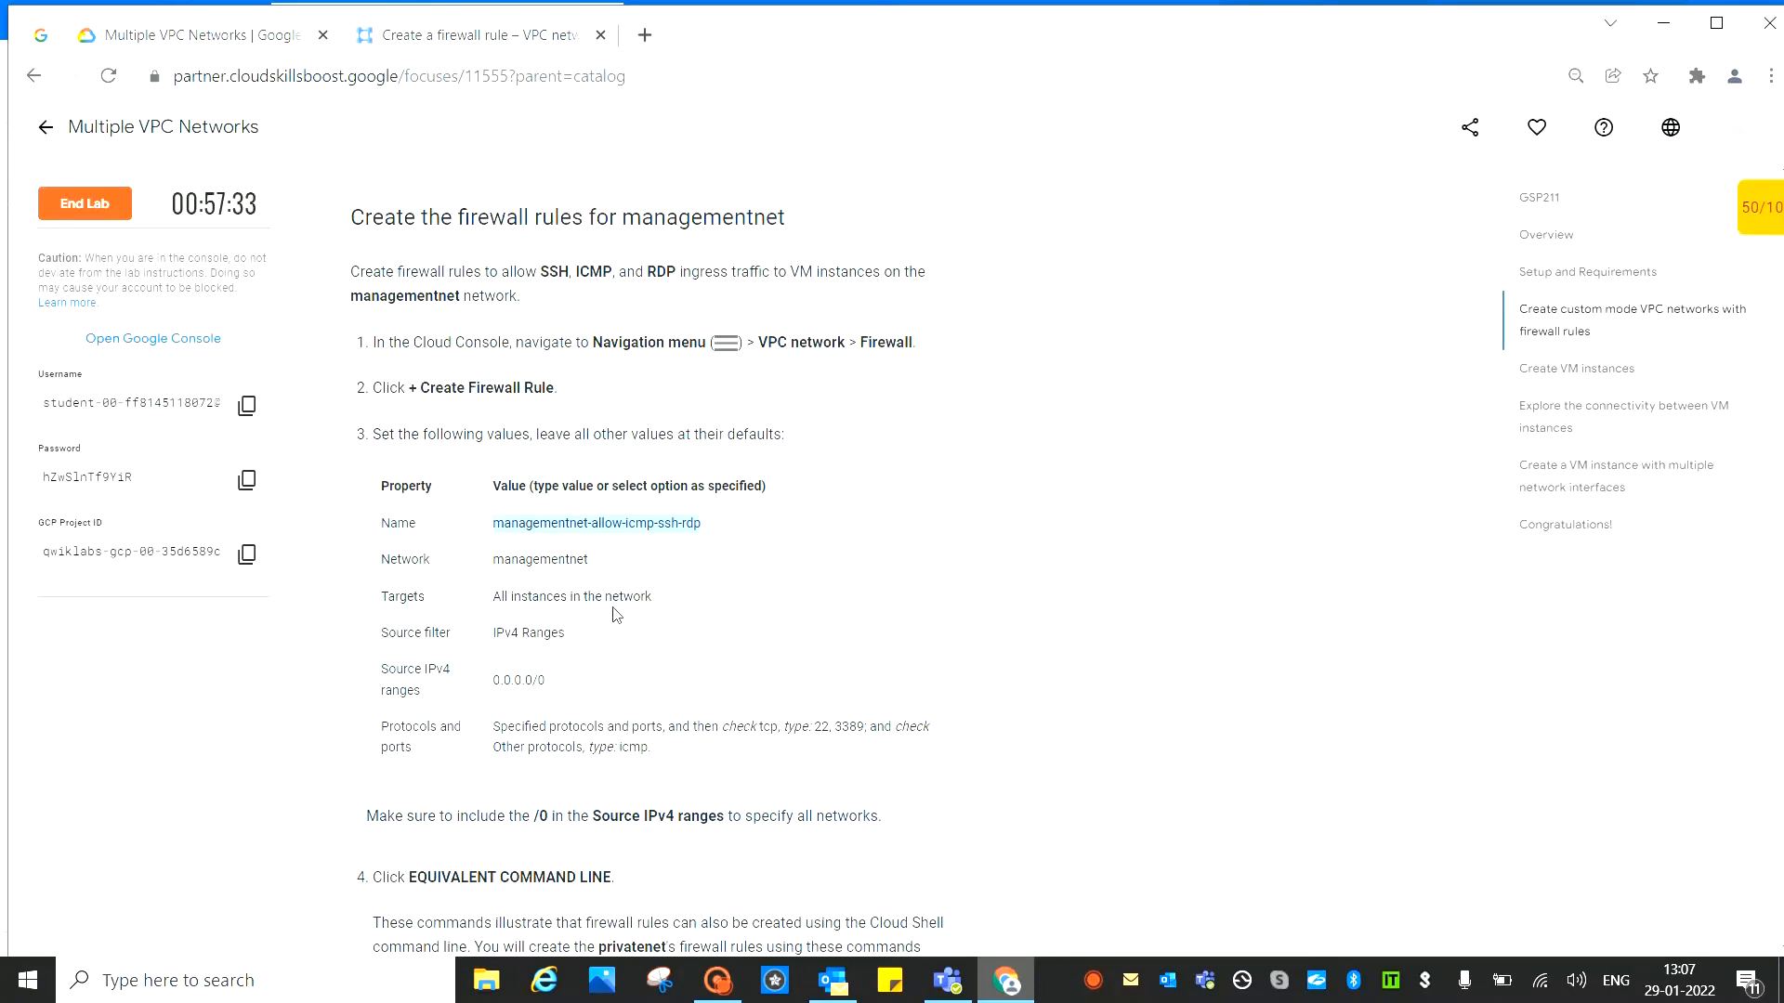
{"action": "left_click", "coordinate": [481, 39]}
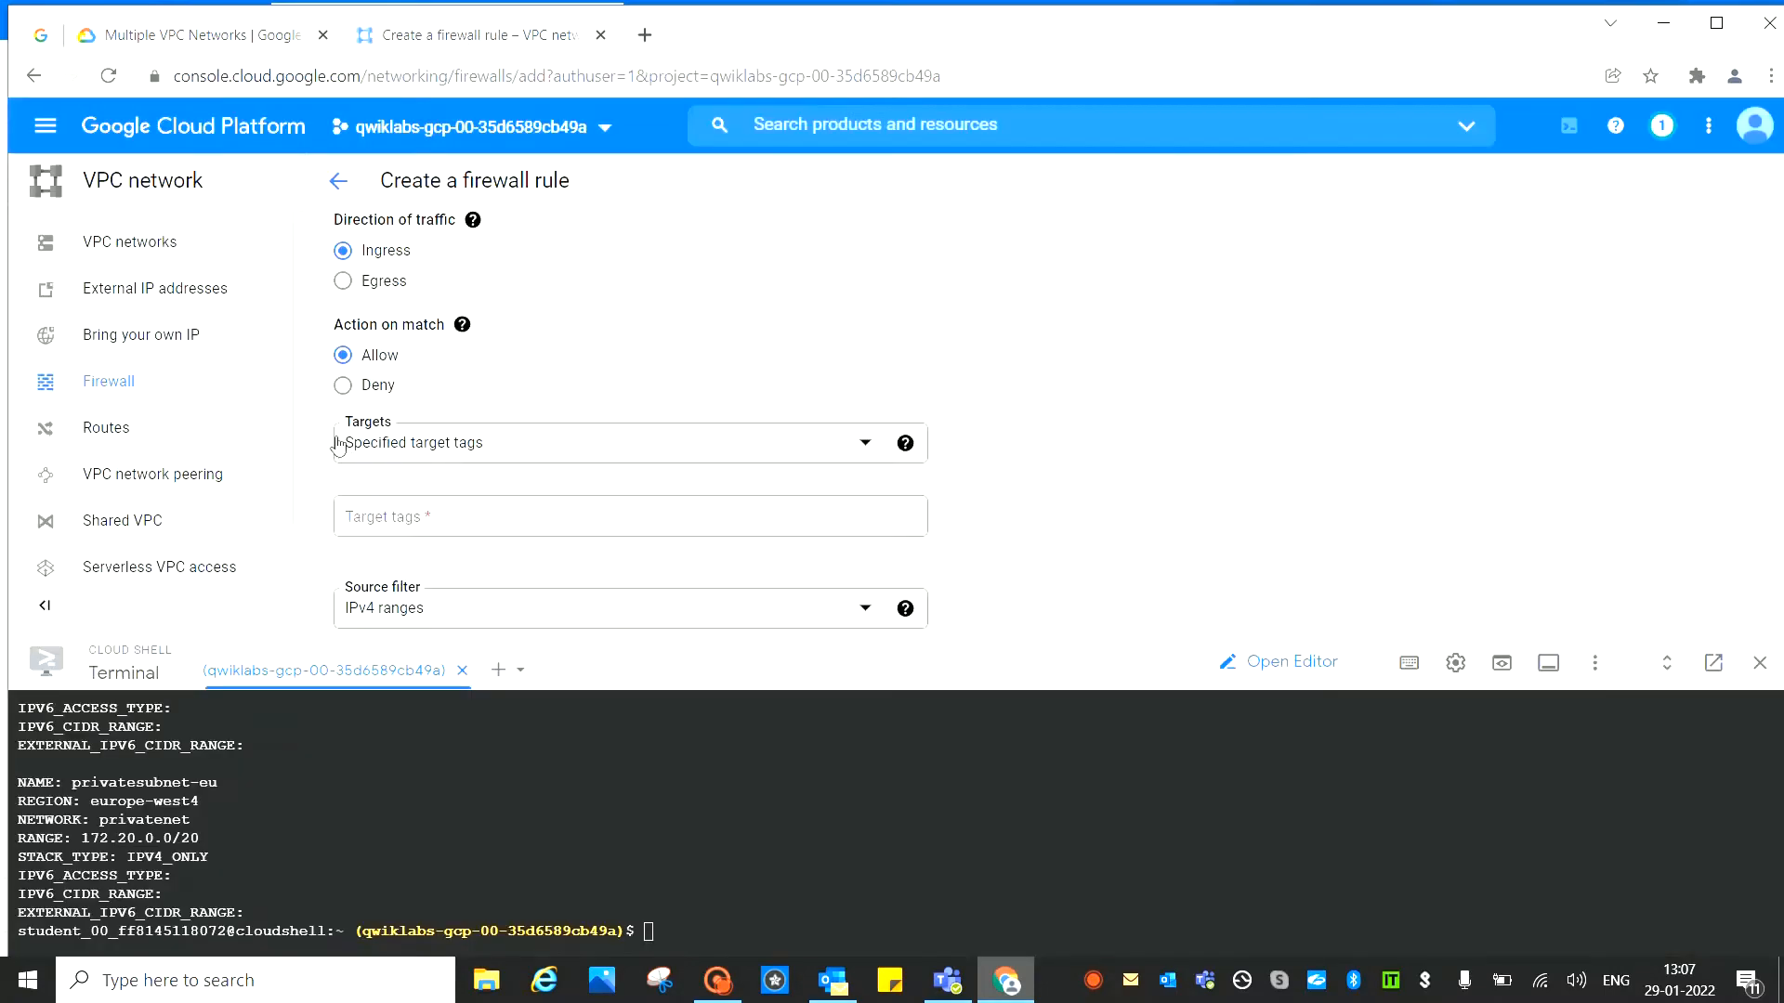
{"action": "left_click", "coordinate": [410, 448]}
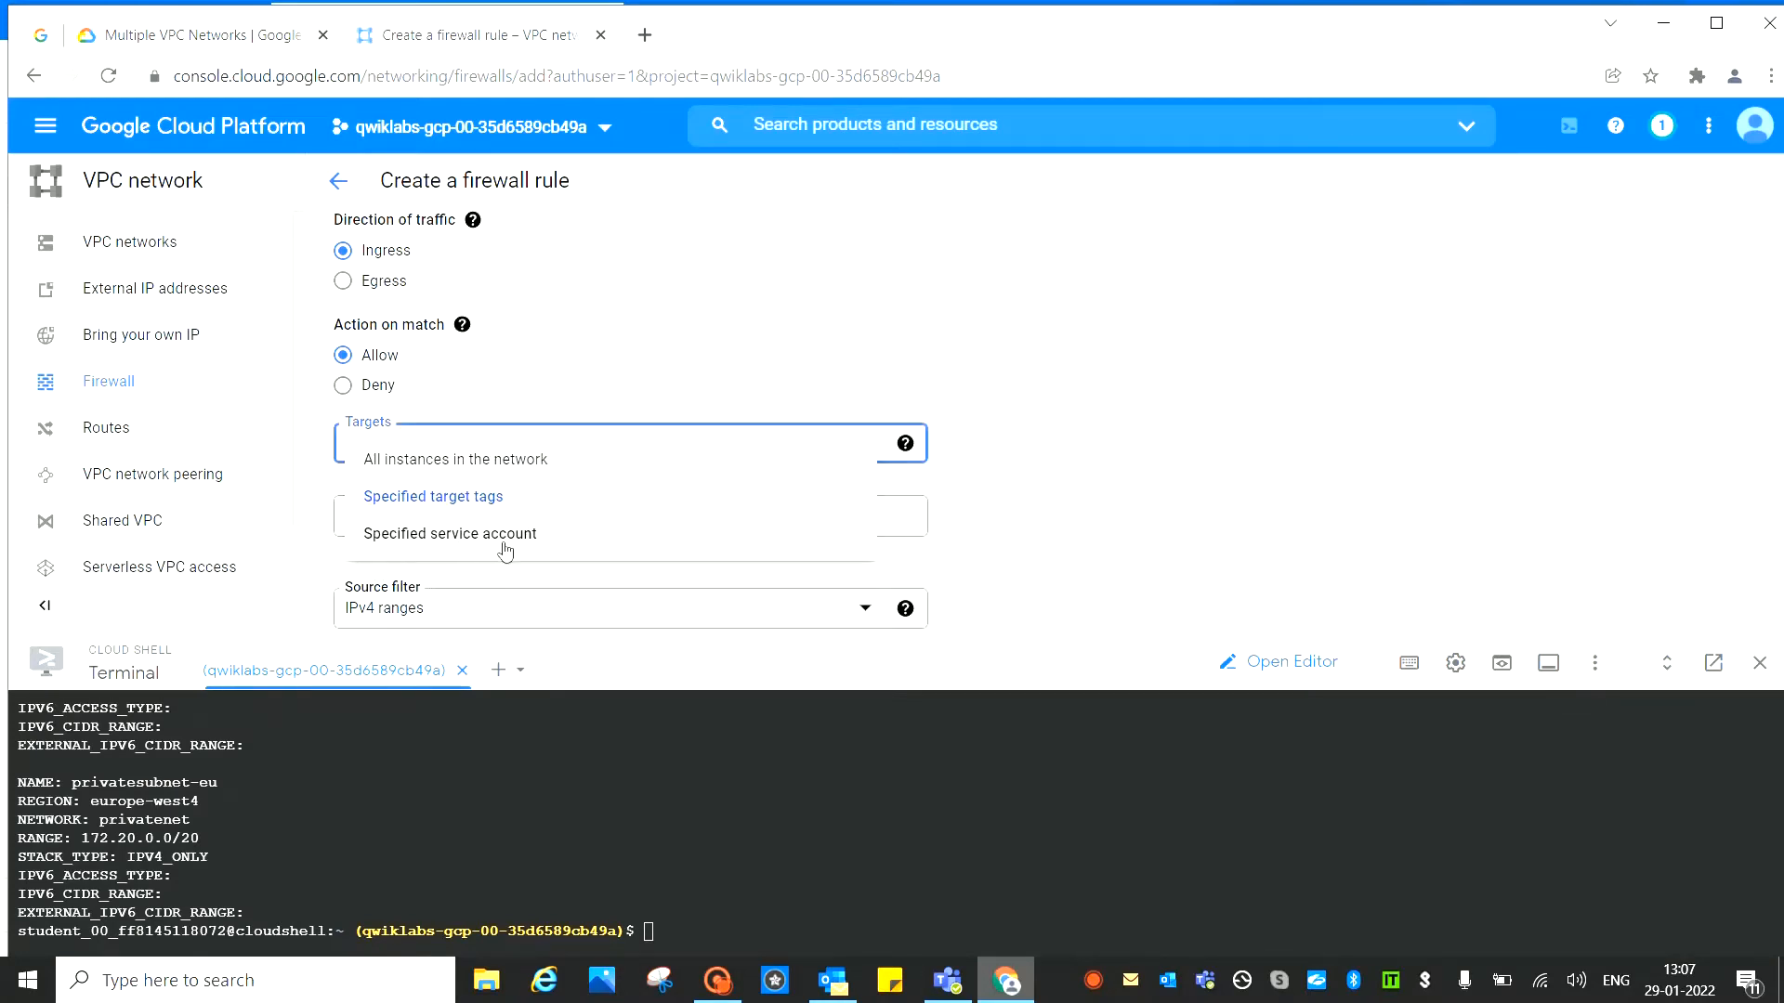
{"action": "left_click", "coordinate": [437, 460]}
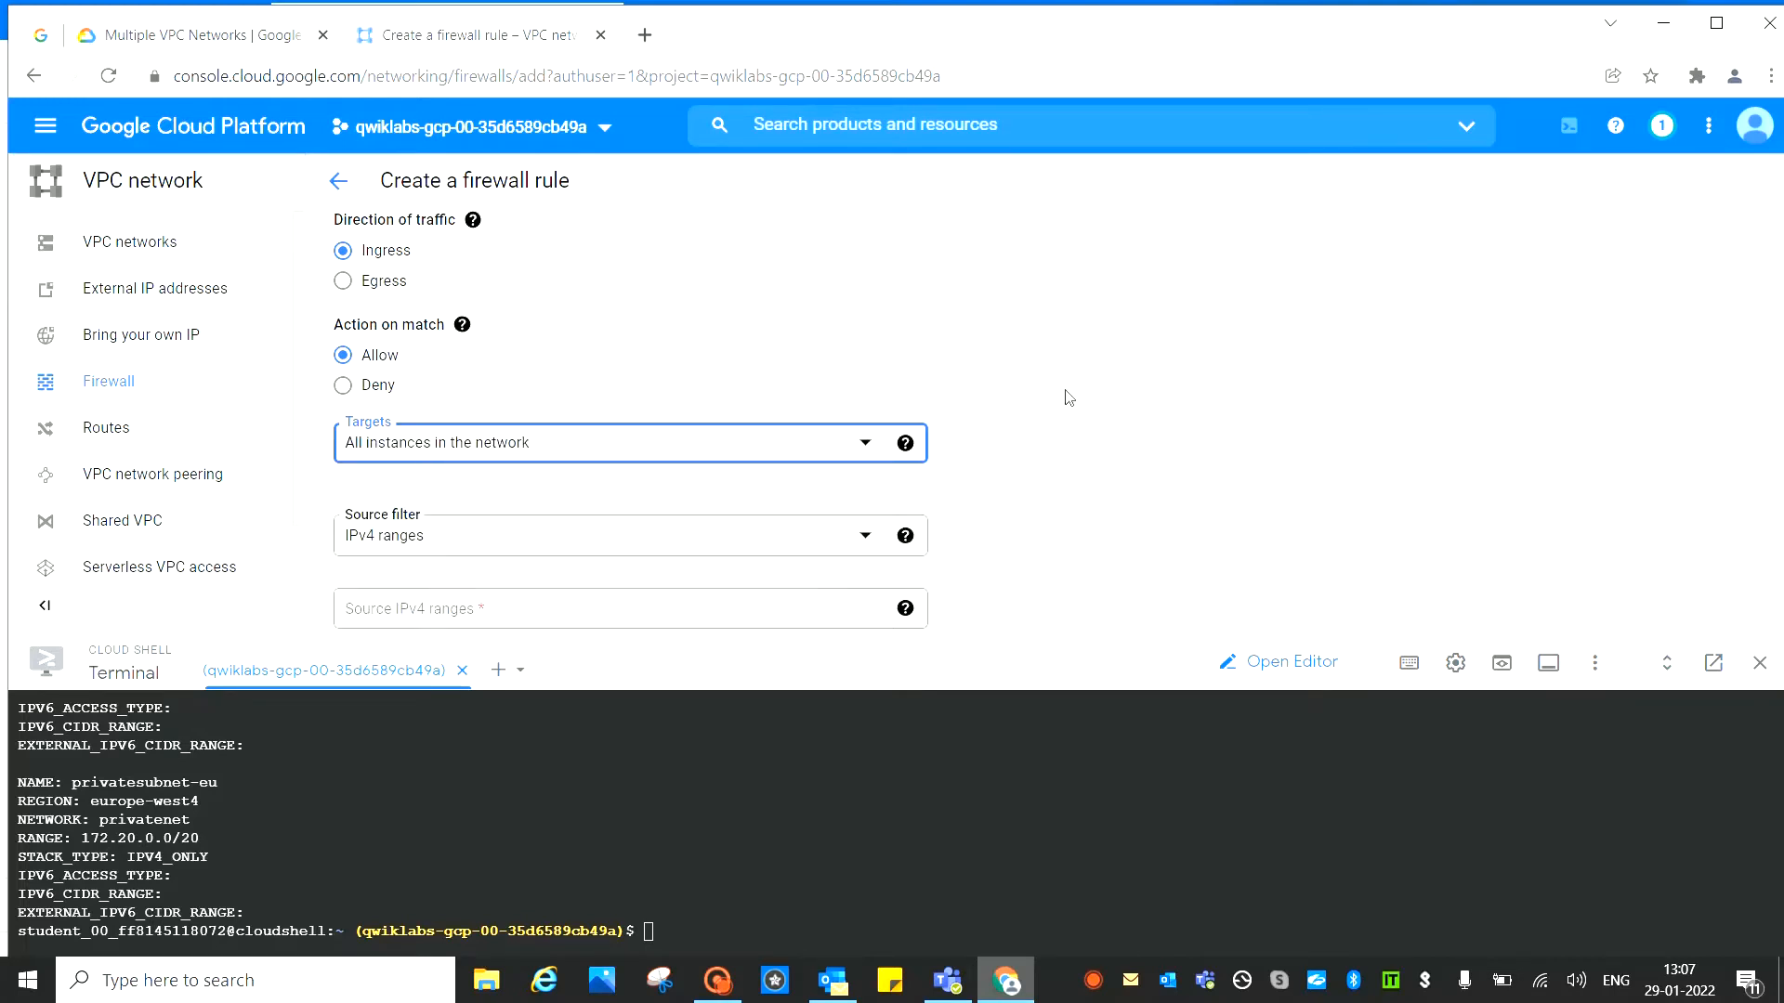
Copy 0.0.0.0/0 from the lab instructions and enter it as the rule's source IPv4 range
{"action": "scroll", "coordinate": [1068, 397], "scroll_direction": "down", "scroll_amount": 1}
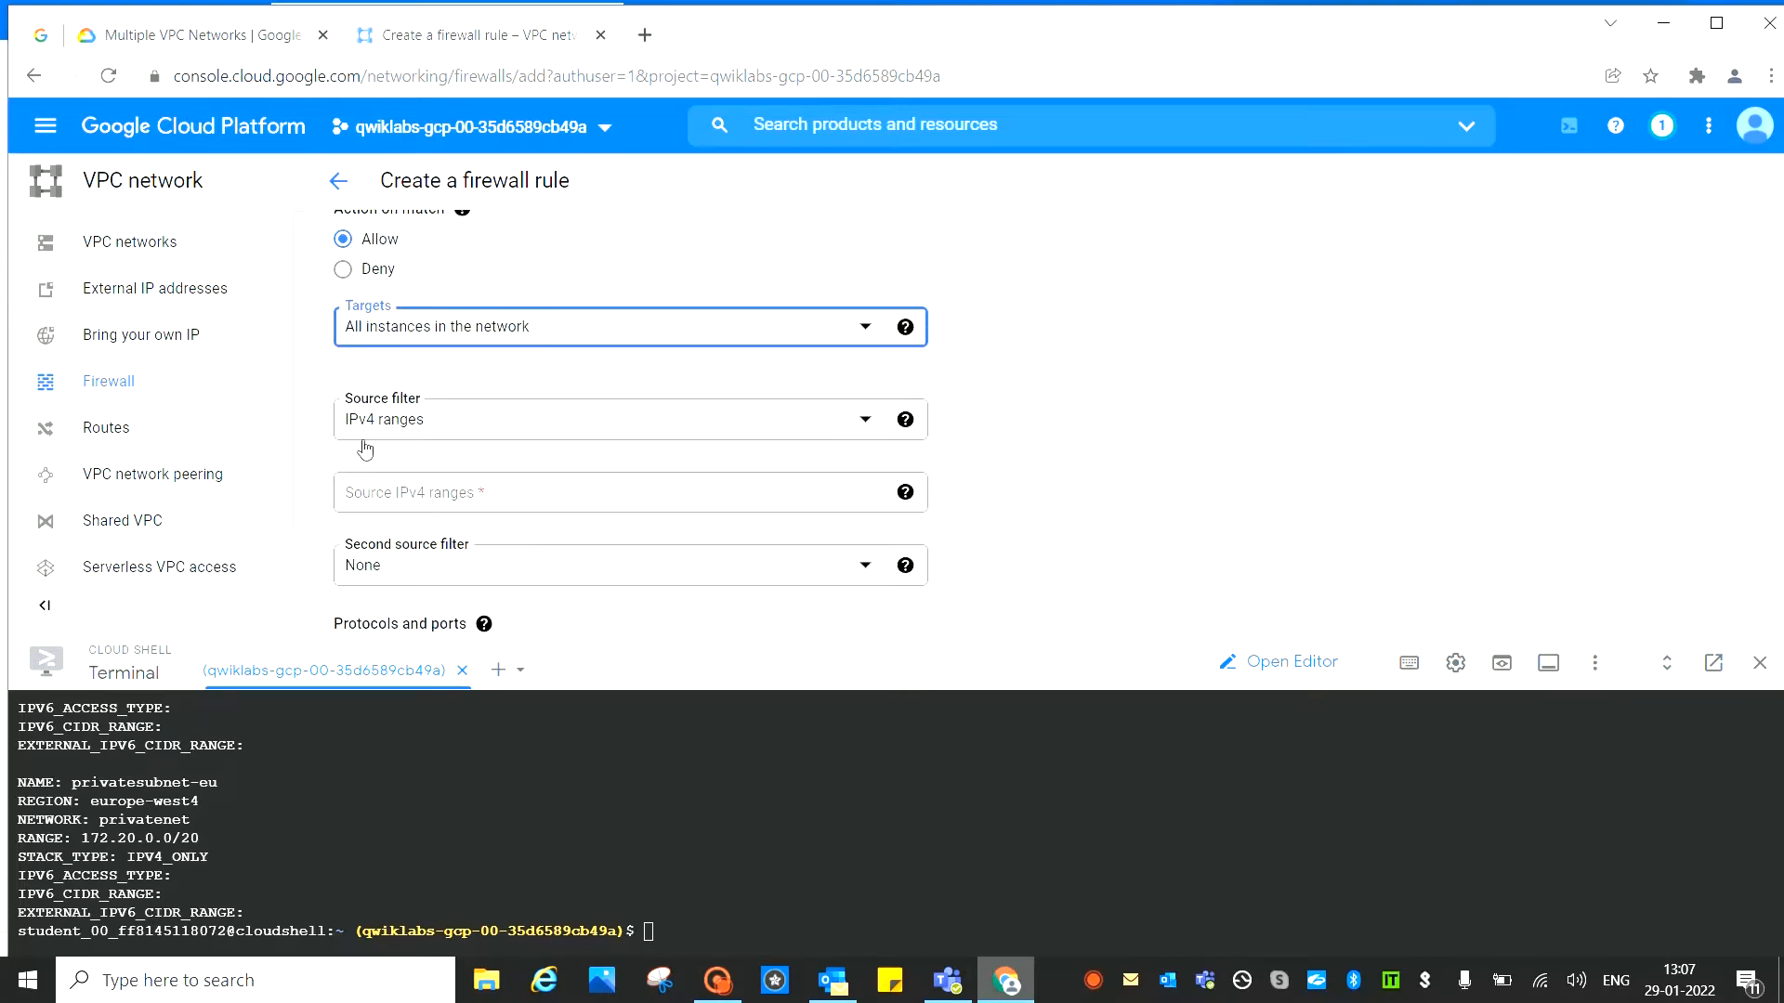
{"action": "left_click", "coordinate": [246, 37]}
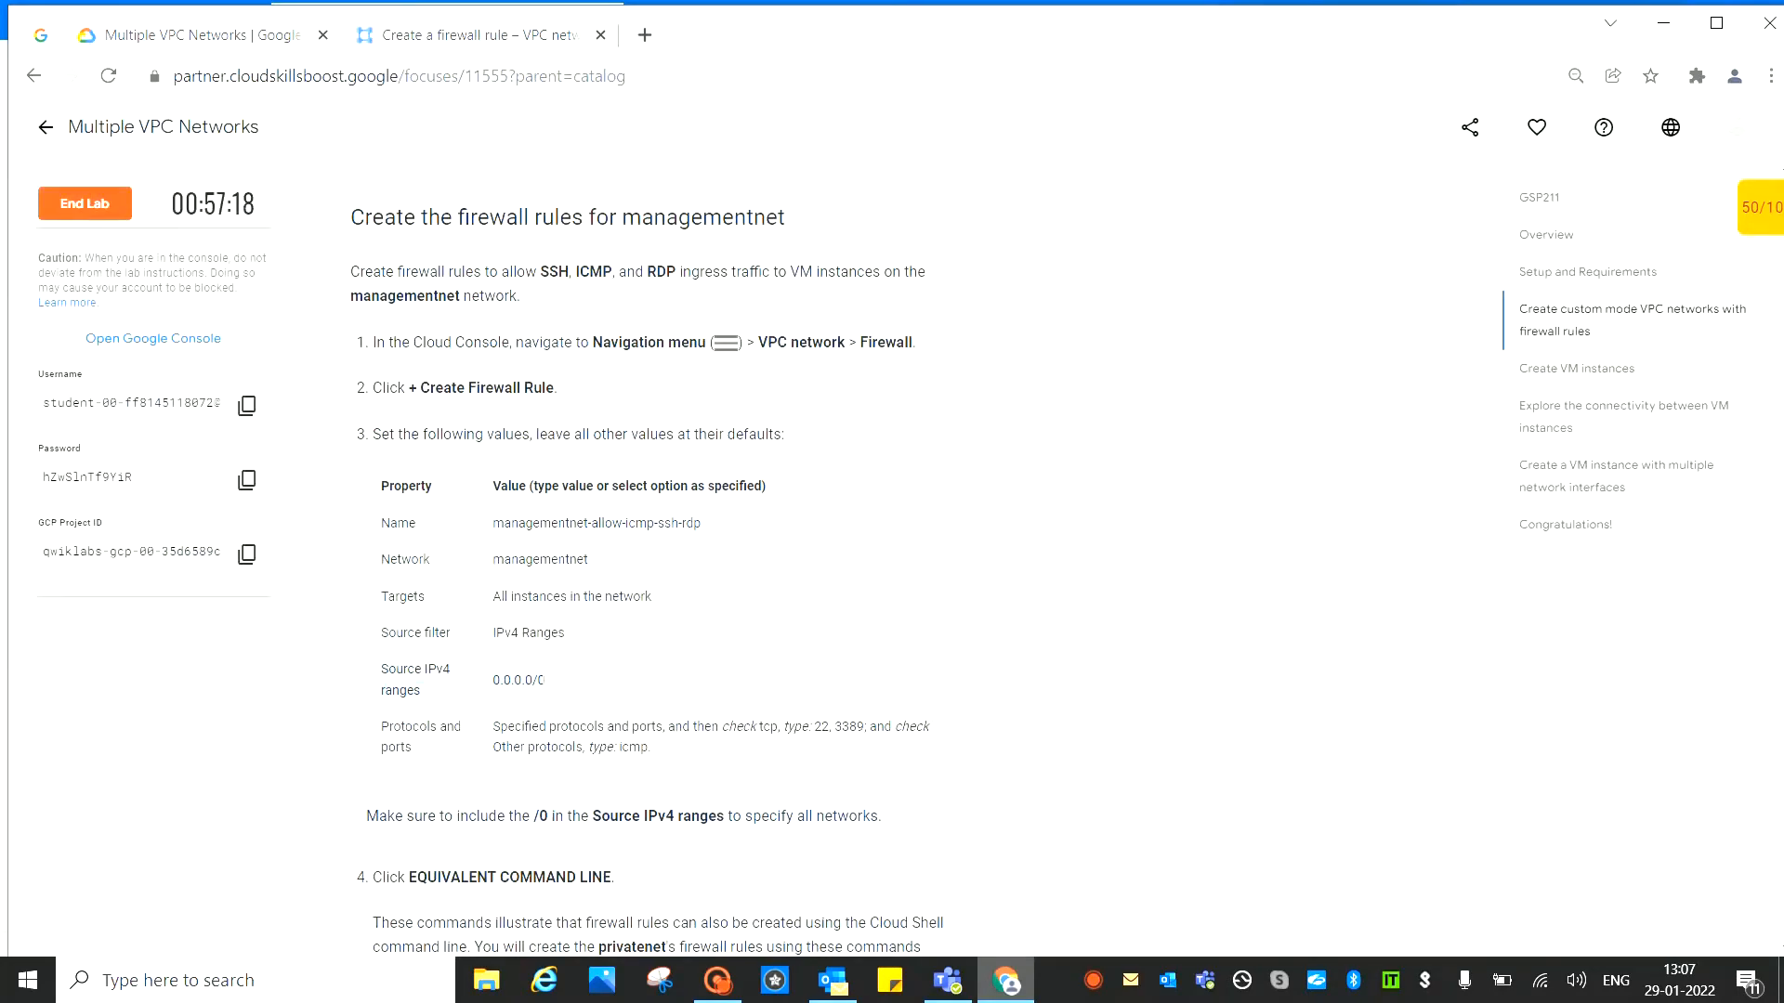
{"action": "right_click", "coordinate": [517, 685]}
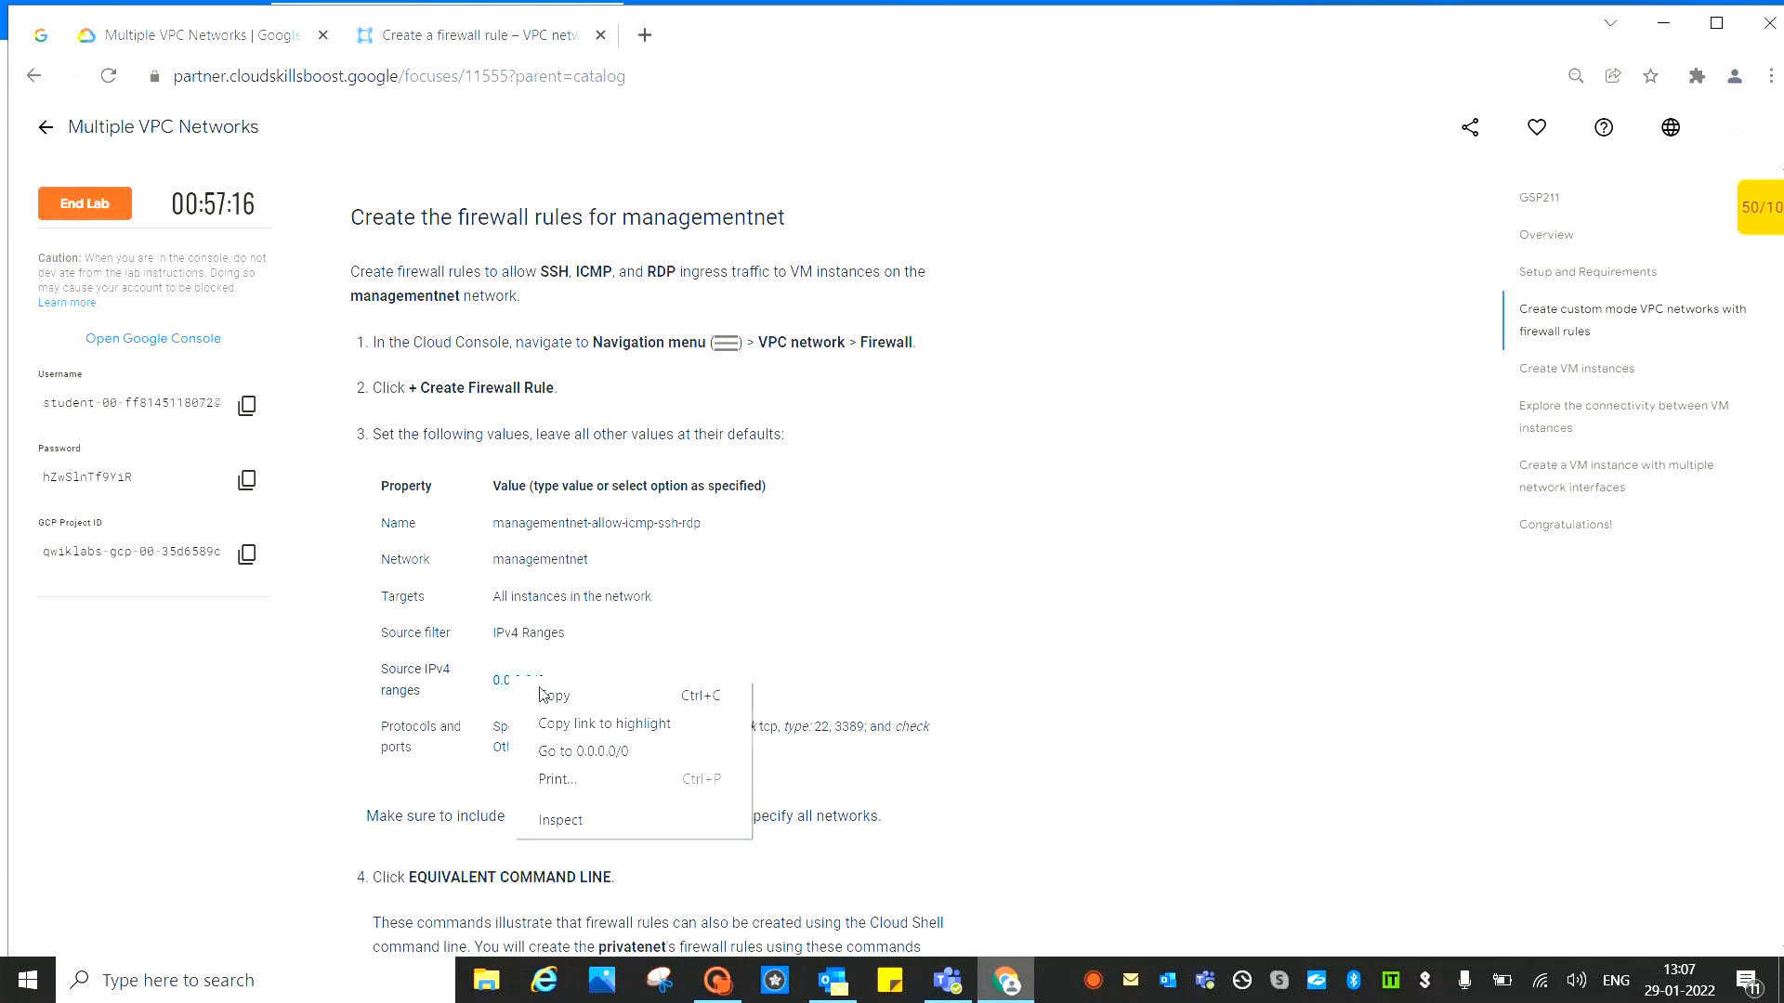
{"action": "left_click", "coordinate": [546, 695]}
{"action": "left_click", "coordinate": [479, 37]}
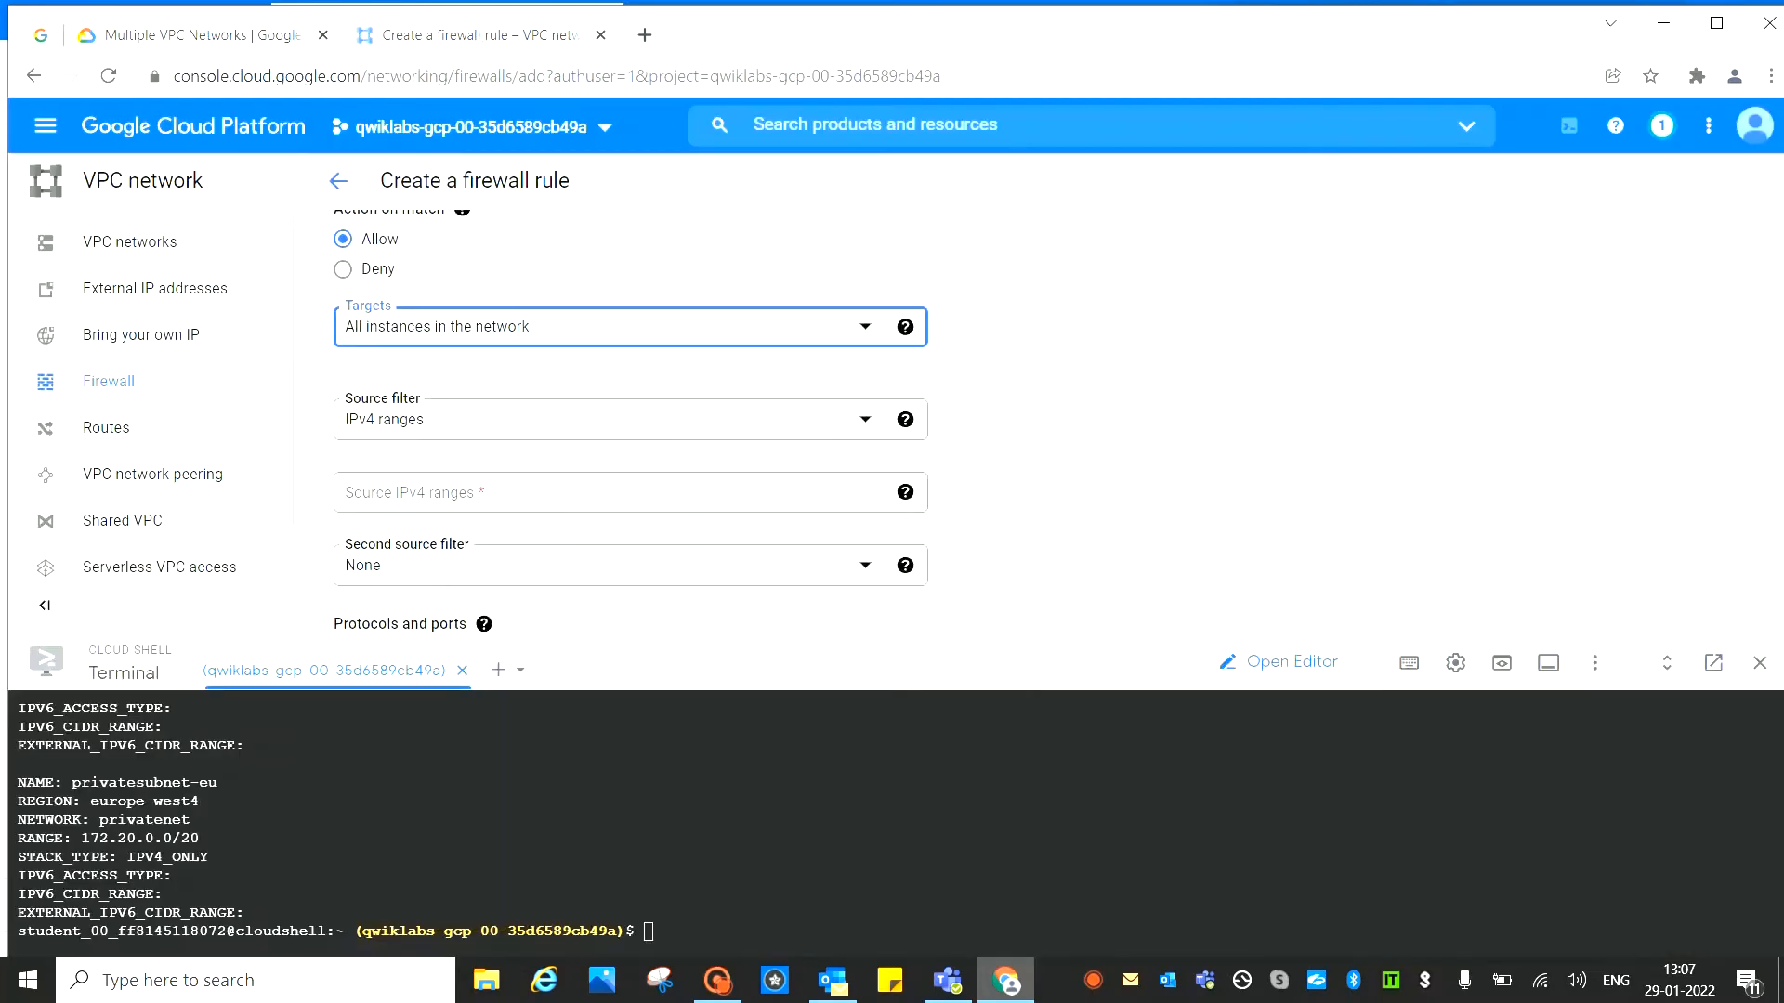
{"action": "left_click", "coordinate": [376, 494]}
{"action": "key", "text": "ctrl+v"}
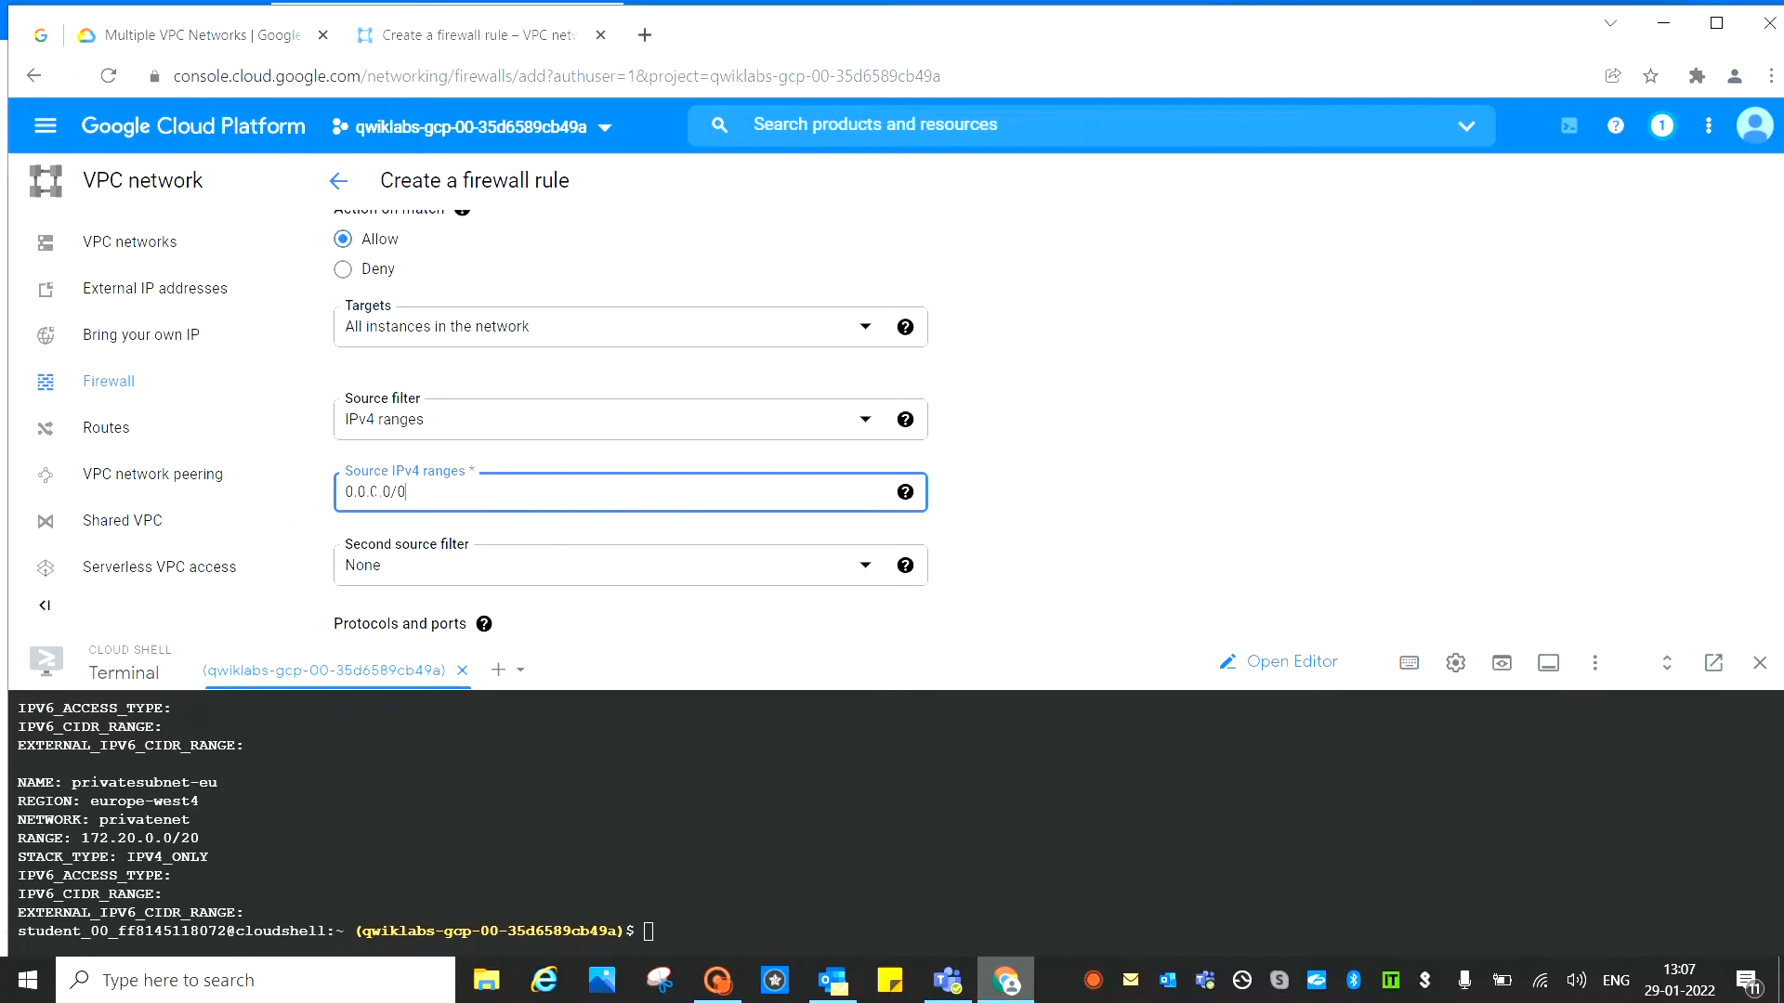
{"action": "left_click", "coordinate": [1175, 406]}
{"action": "scroll", "coordinate": [586, 228], "scroll_direction": "up", "scroll_amount": 1}
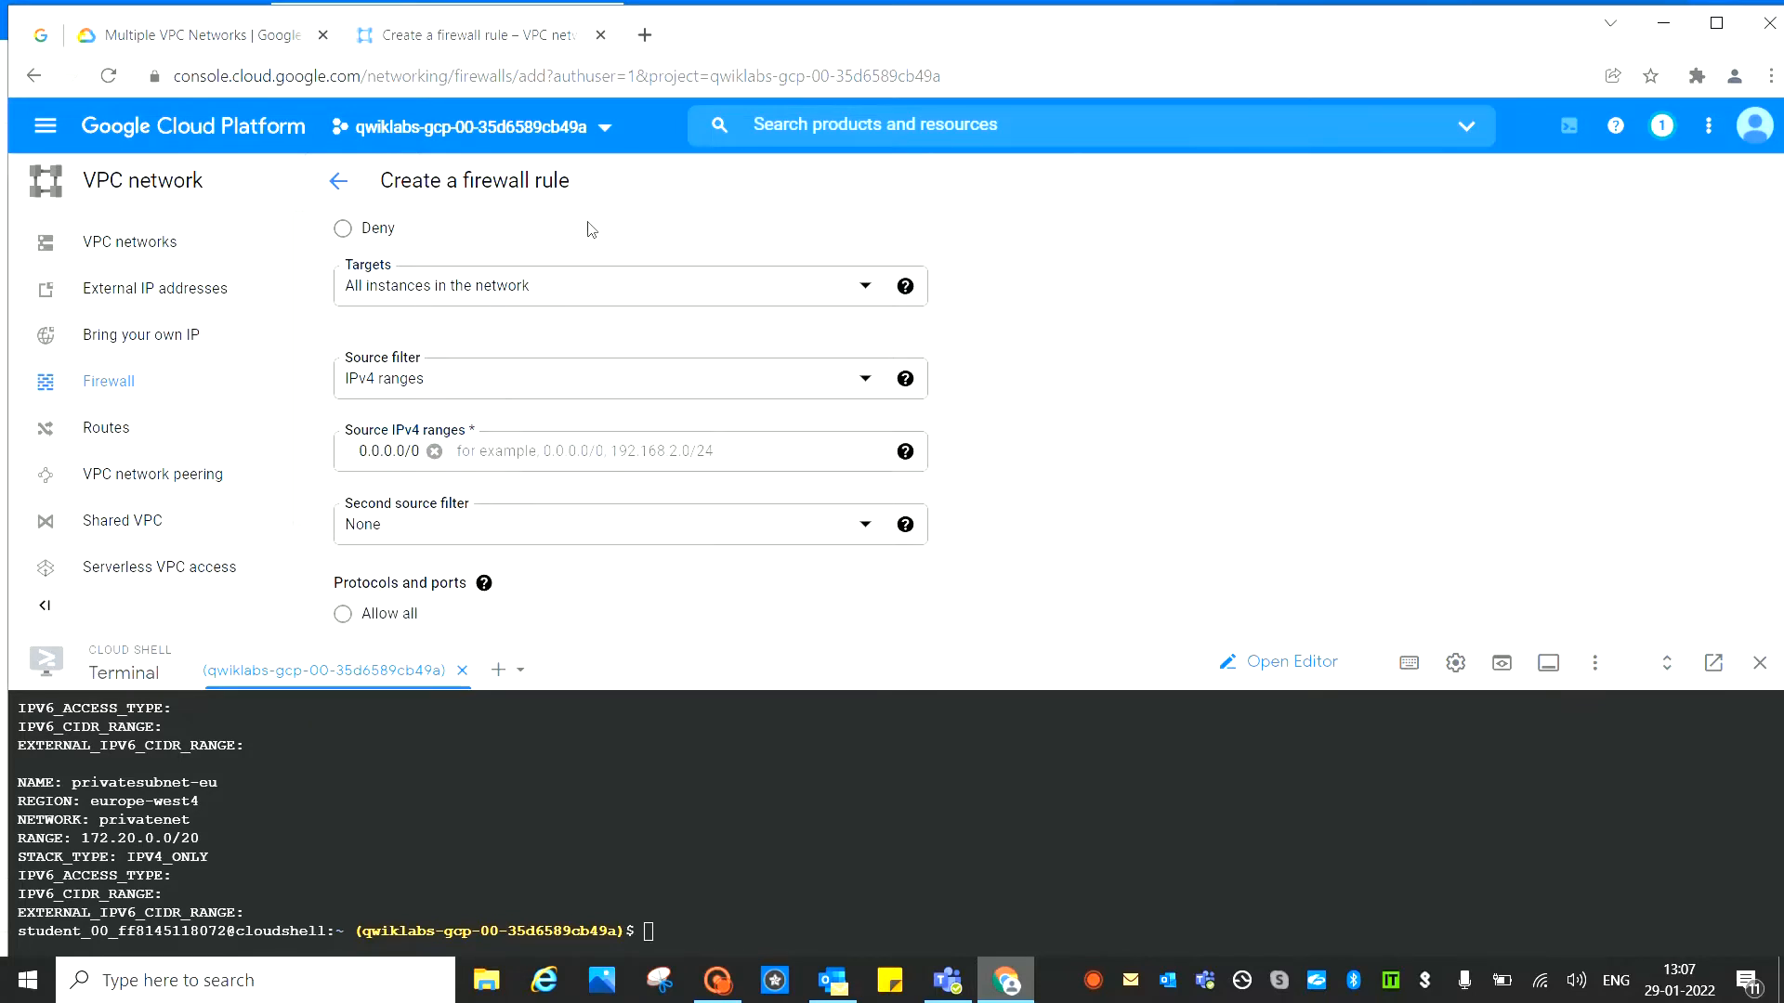
{"action": "scroll", "coordinate": [593, 253], "scroll_direction": "up", "scroll_amount": 1}
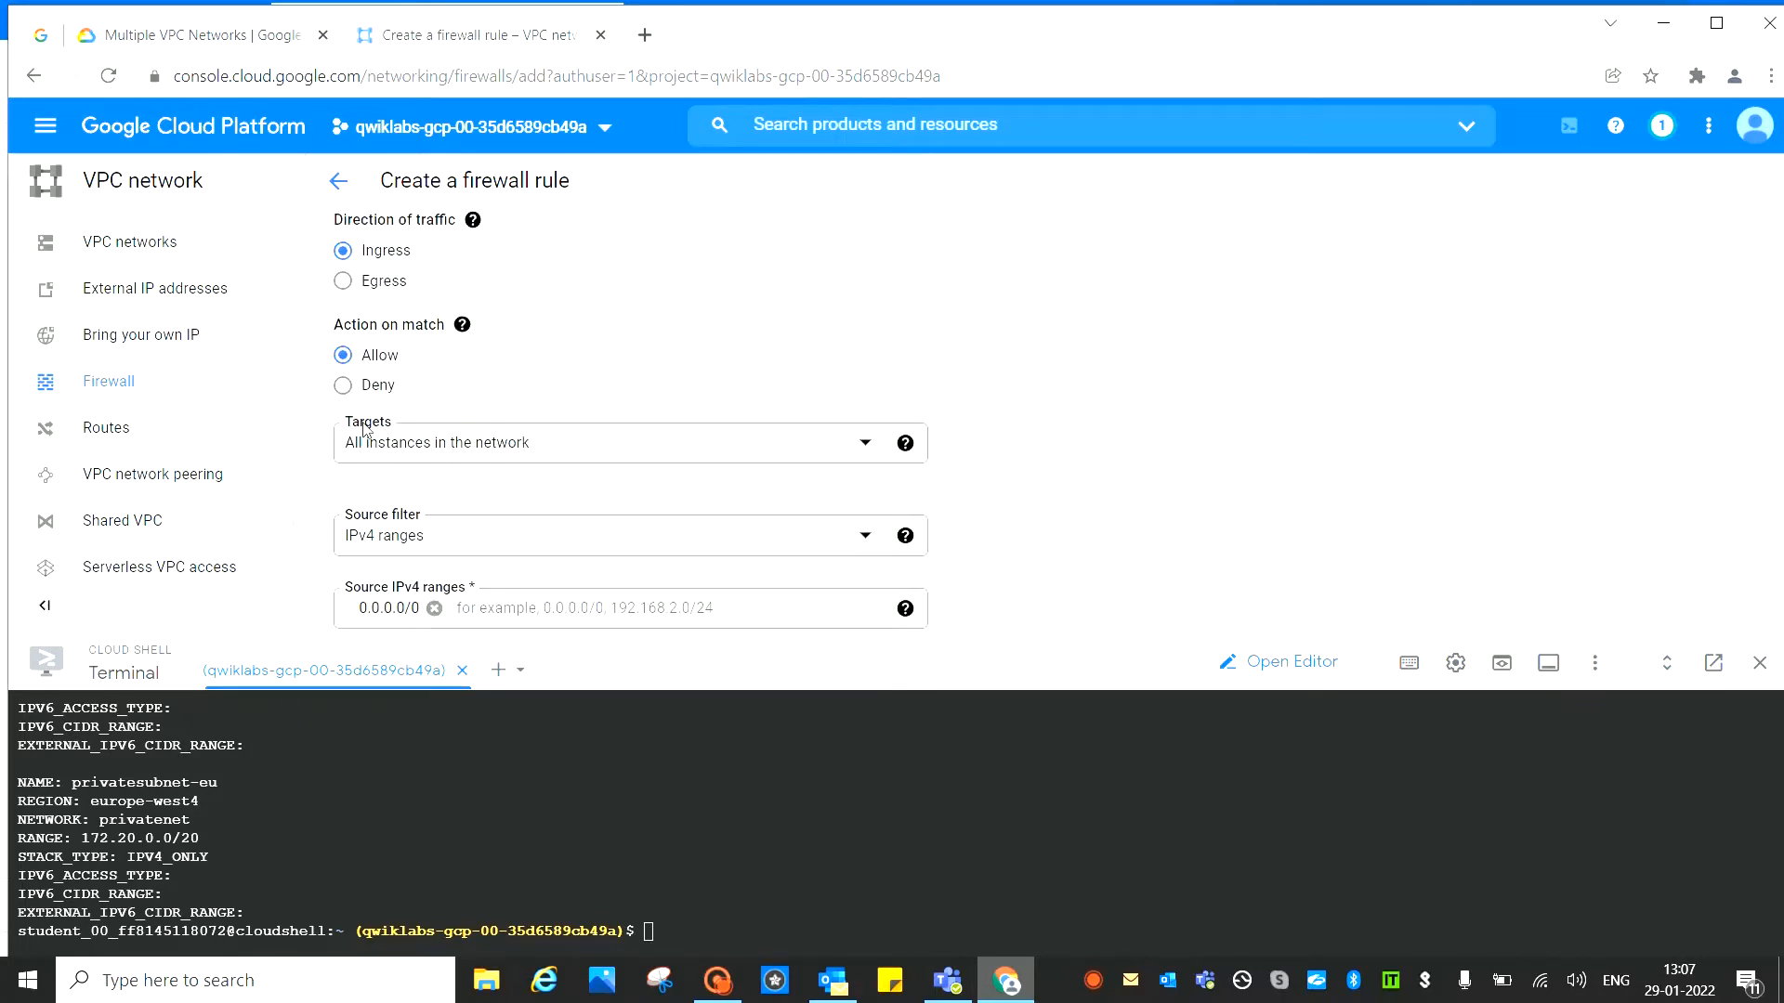
Check the lab's protocol settings and allow TCP ports 22,3389 in the rule
{"action": "scroll", "coordinate": [606, 451], "scroll_direction": "down", "scroll_amount": 4}
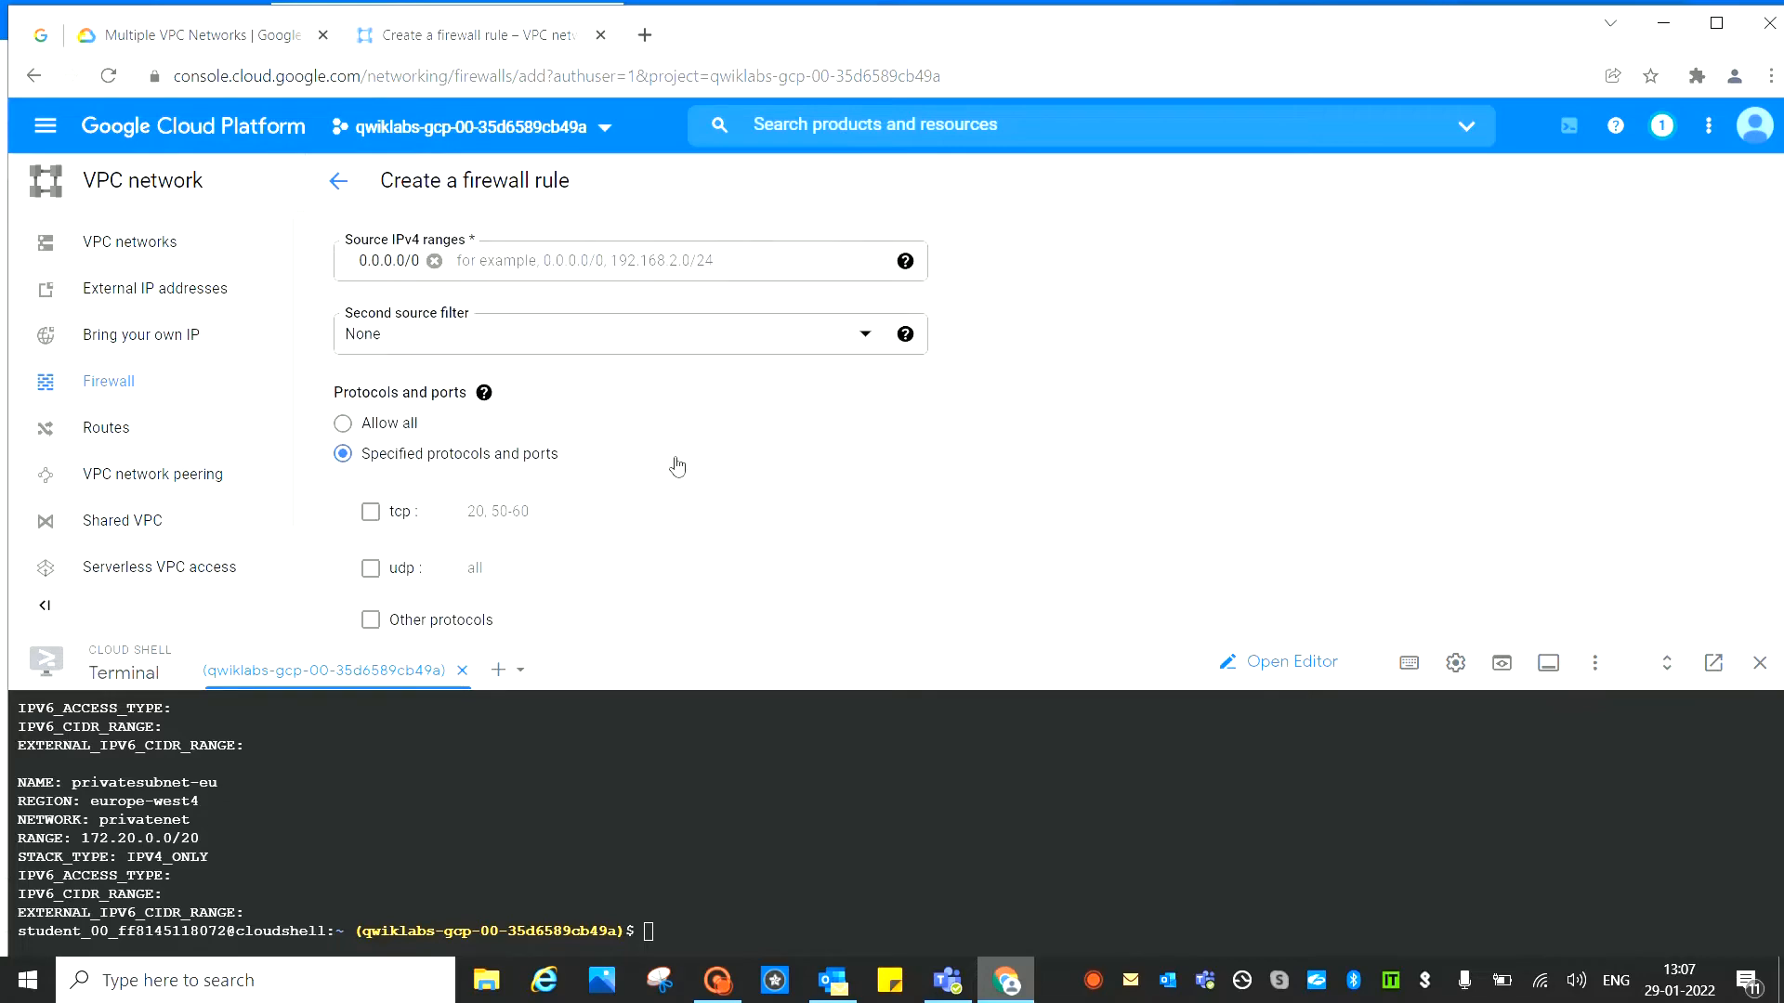
{"action": "left_click", "coordinate": [223, 31]}
{"action": "scroll", "coordinate": [790, 586], "scroll_direction": "down", "scroll_amount": 3}
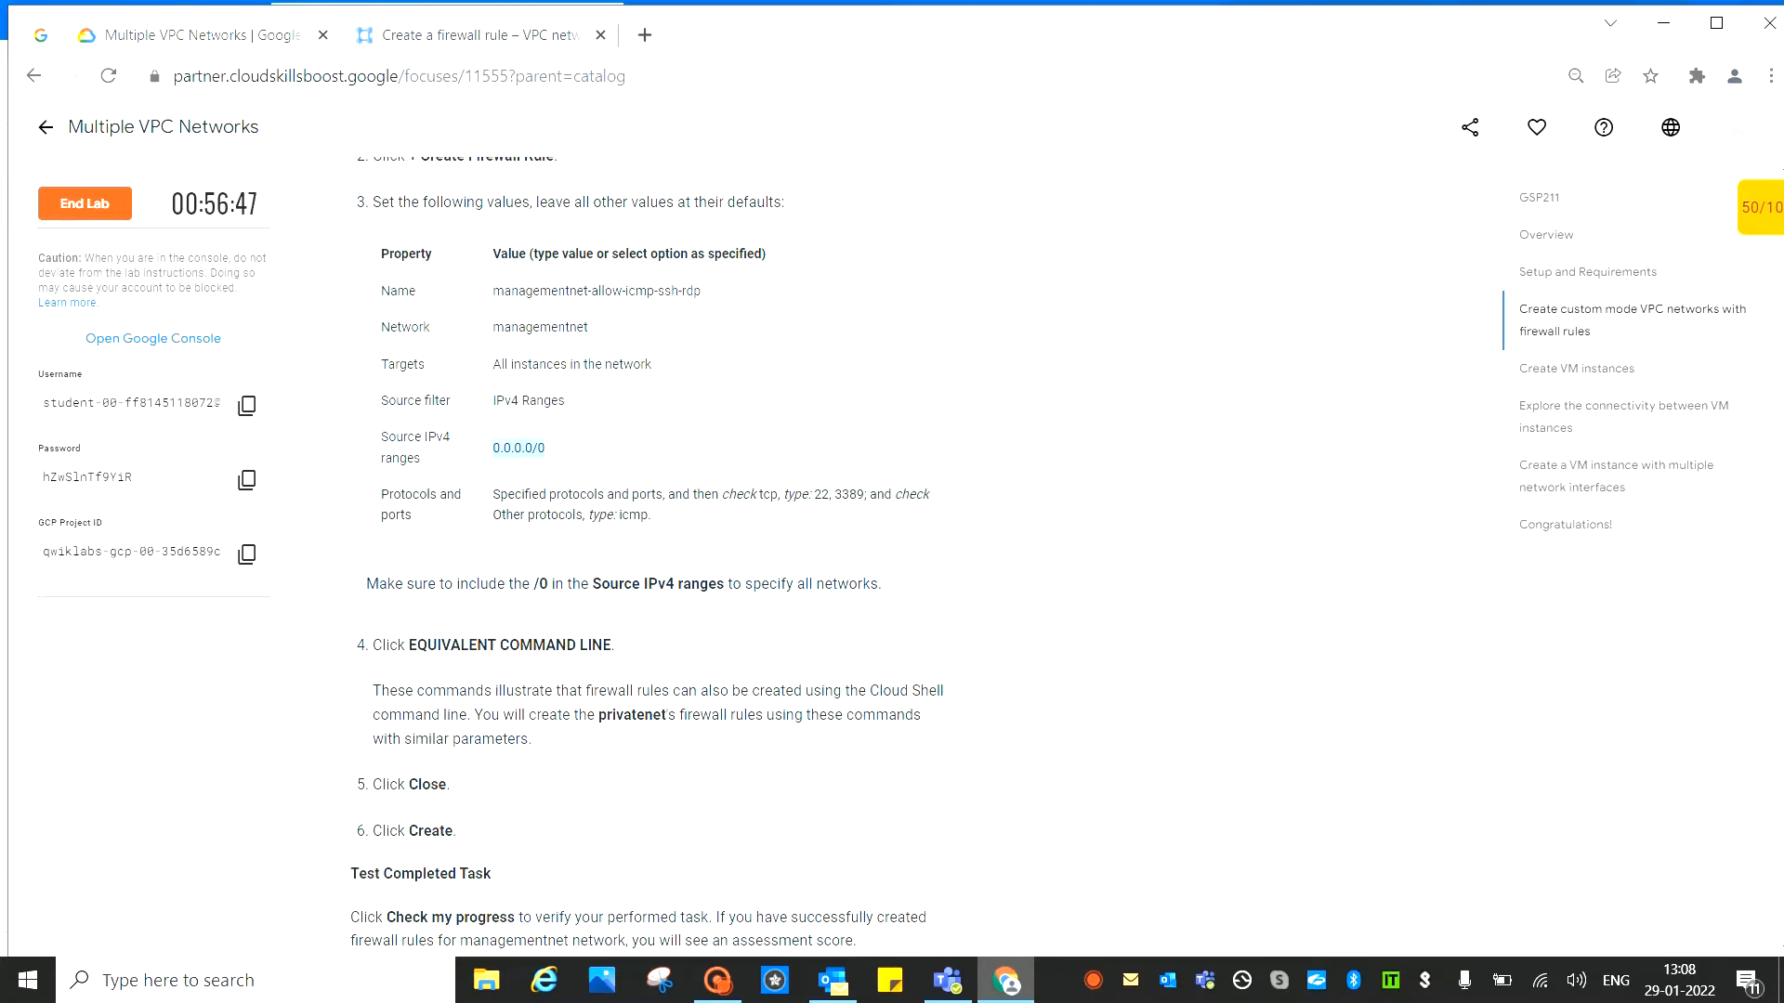
{"action": "left_click", "coordinate": [468, 37]}
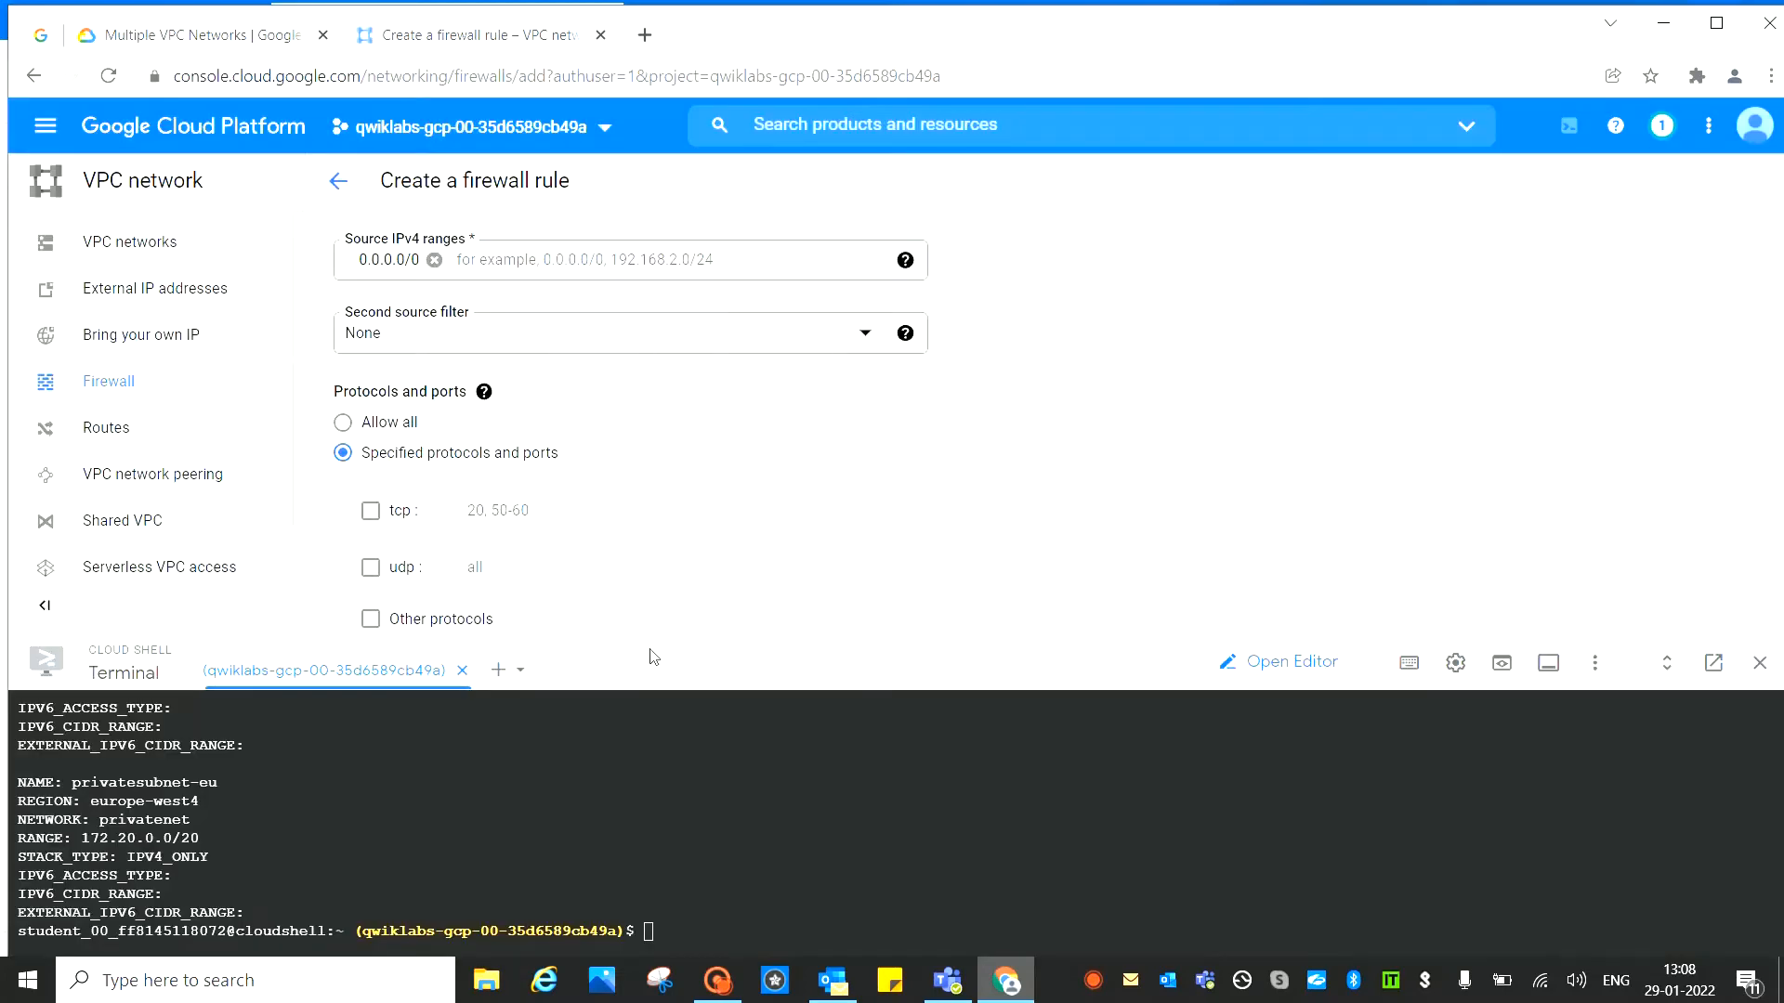
{"action": "left_click", "coordinate": [371, 511]}
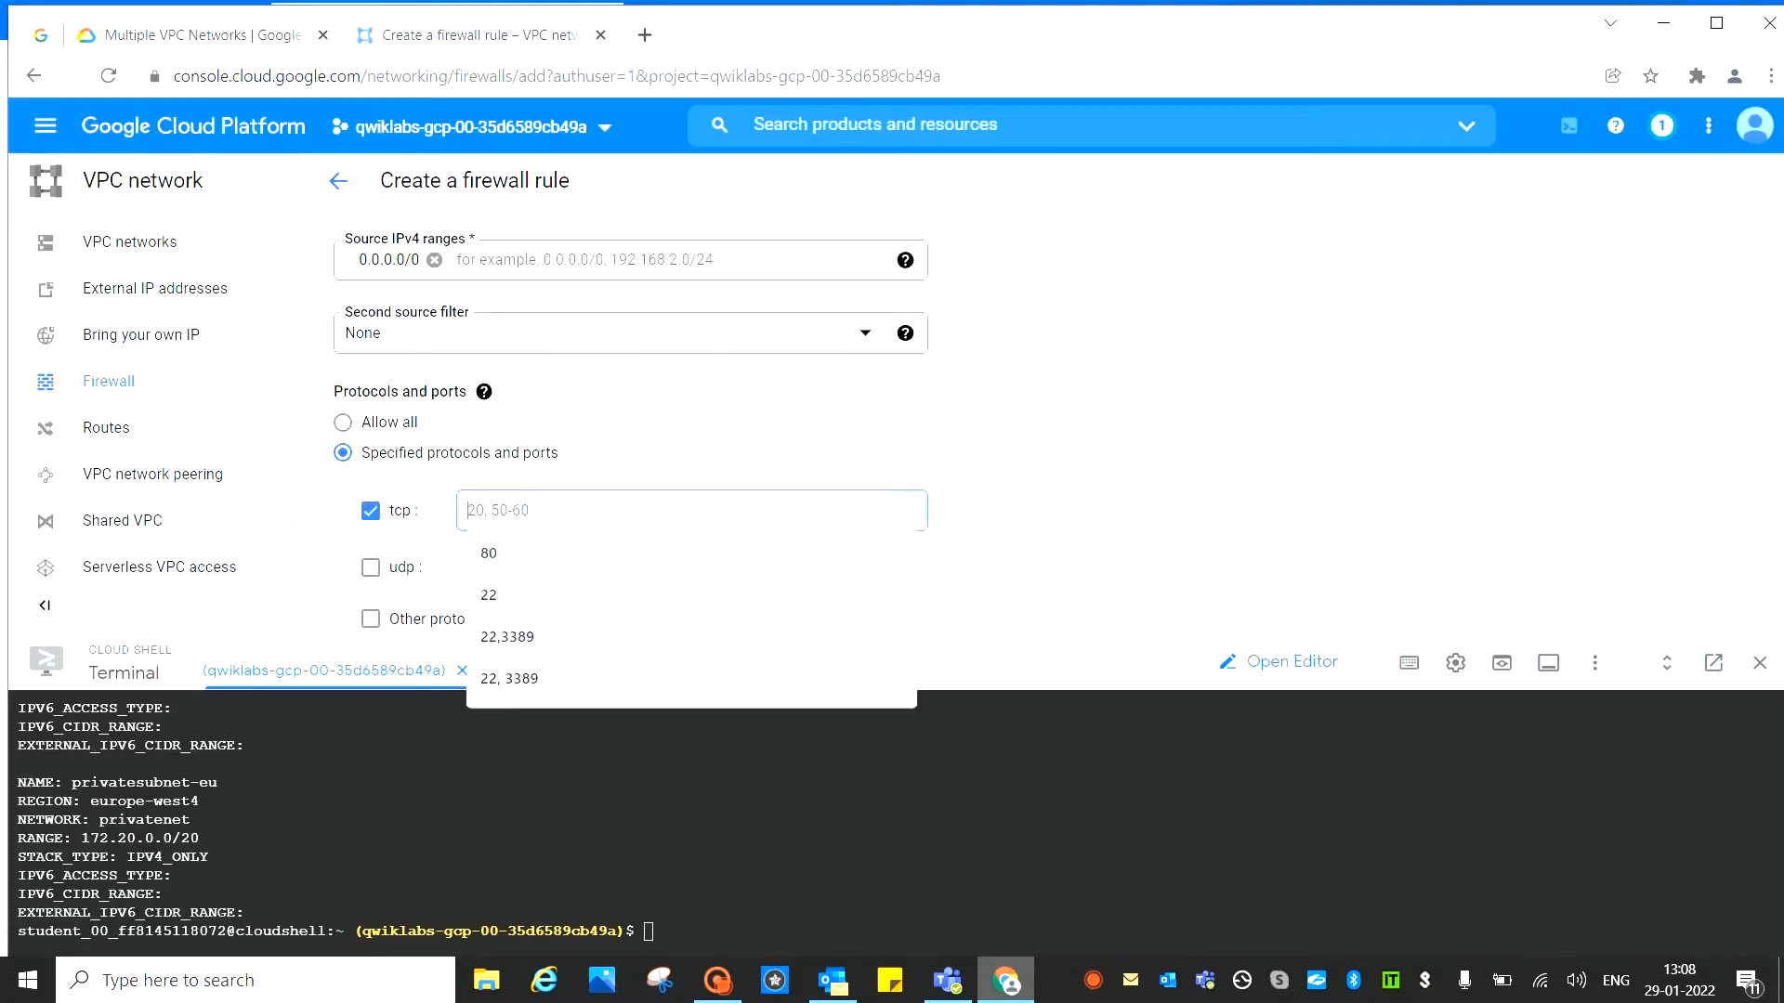
{"action": "left_click", "coordinate": [516, 637]}
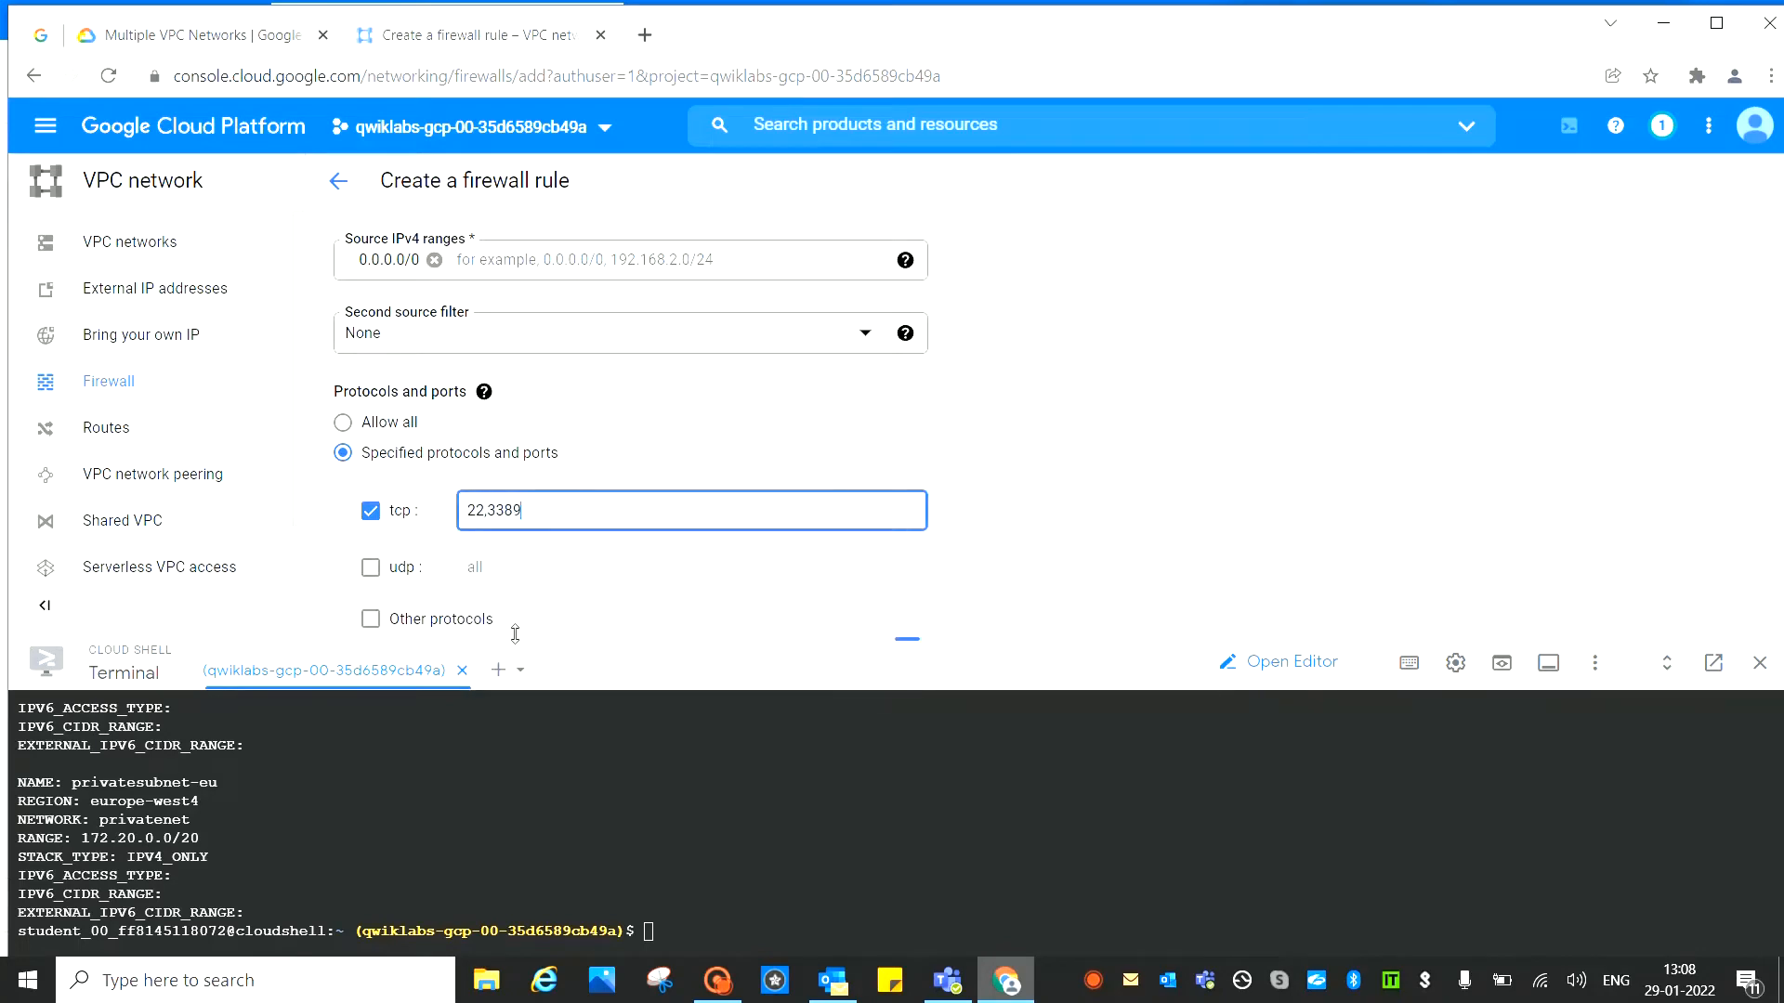
{"action": "left_click", "coordinate": [1102, 542]}
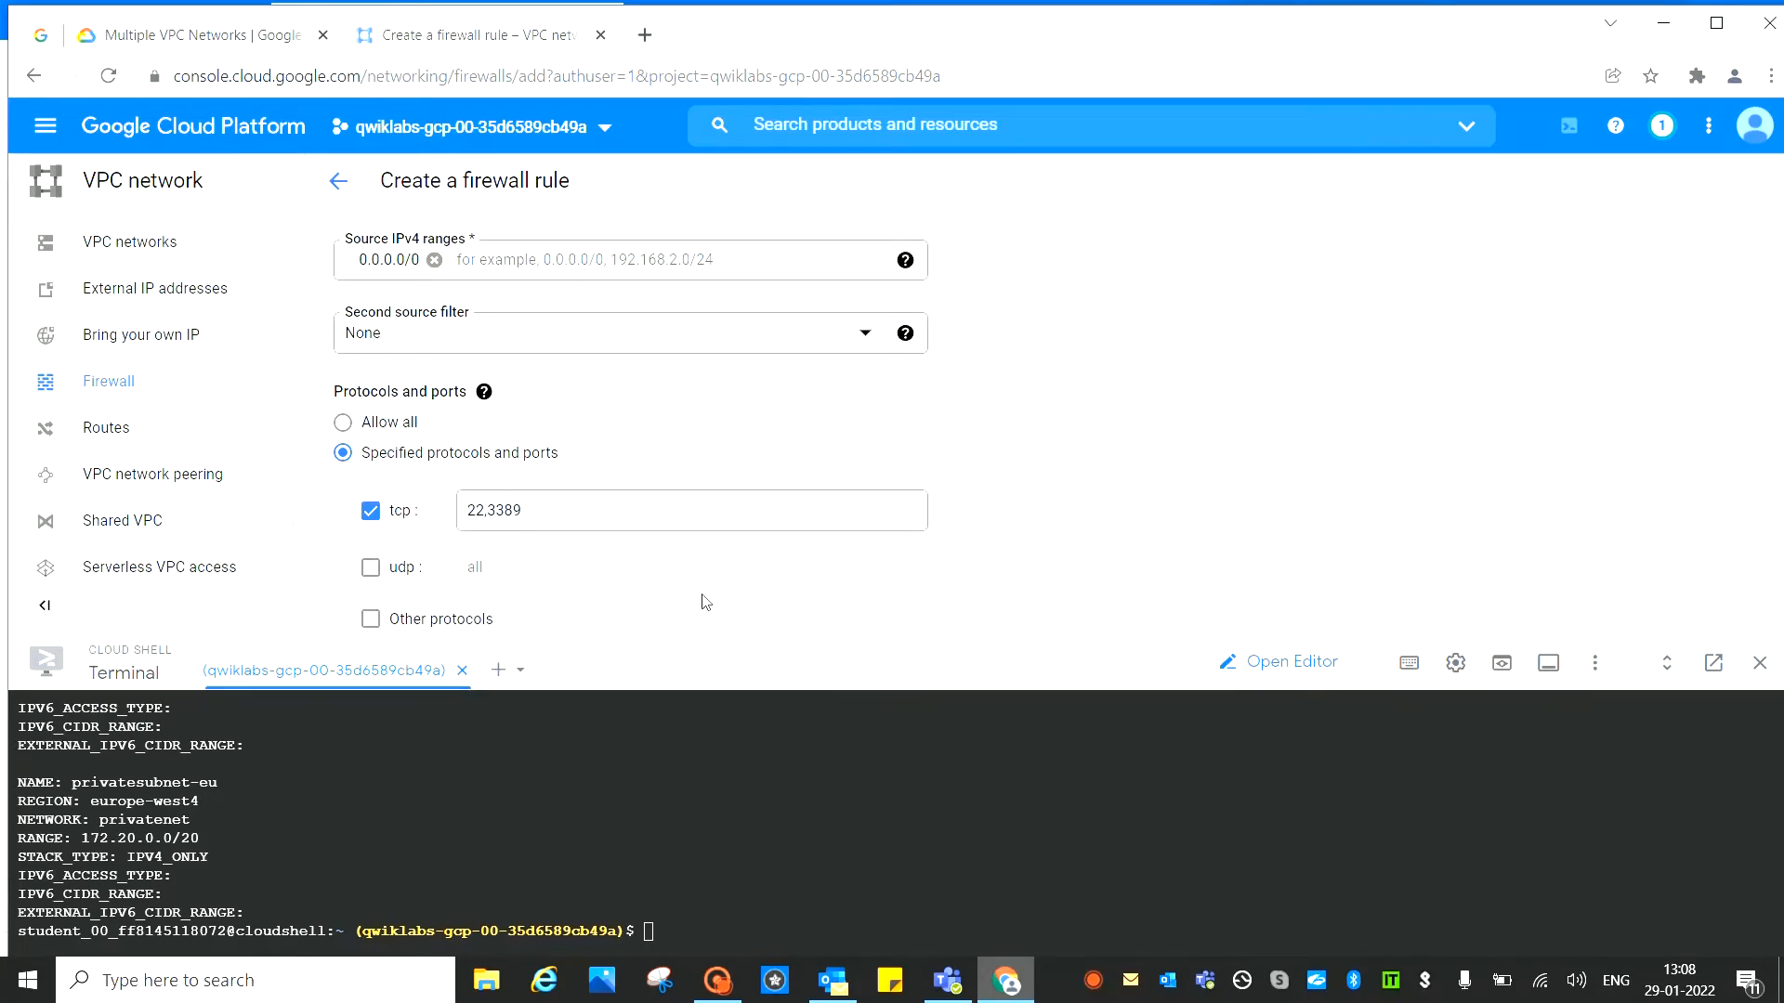
Enable other protocols for the rule and specify icmp
{"action": "left_click", "coordinate": [371, 619]}
{"action": "scroll", "coordinate": [955, 529], "scroll_direction": "down", "scroll_amount": 1}
{"action": "left_click", "coordinate": [479, 552]}
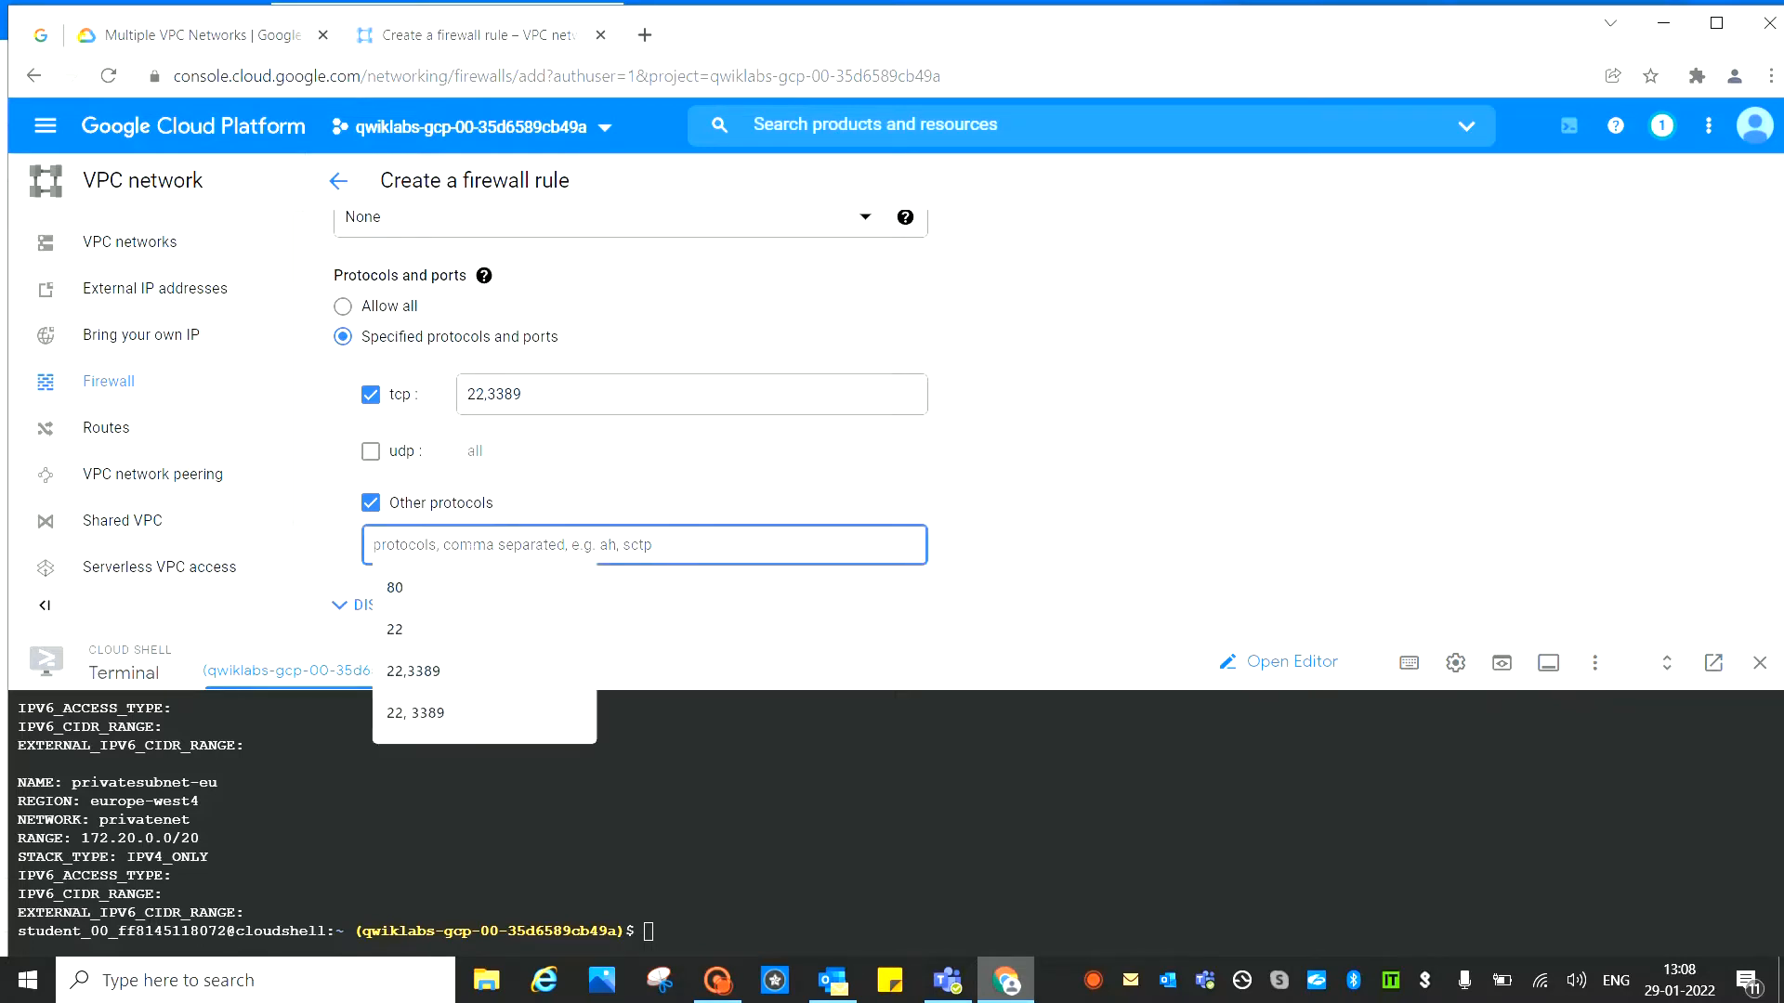
{"action": "type", "text": "icmp"}
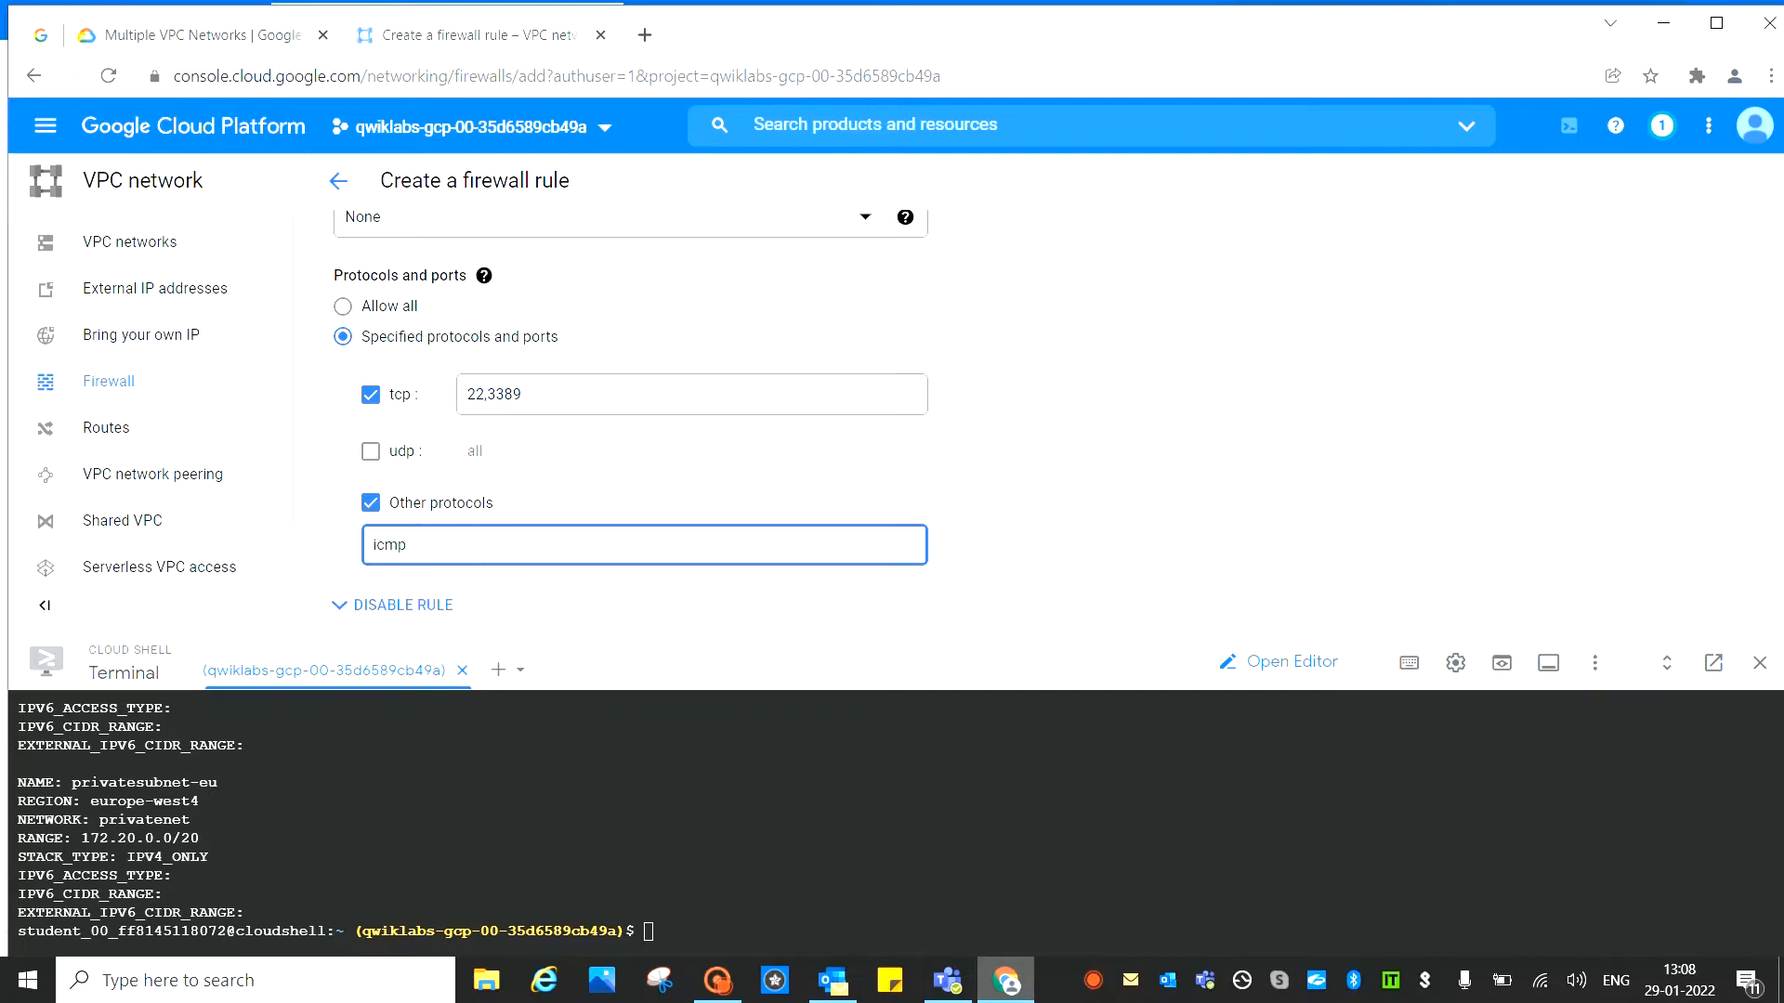
{"action": "left_click", "coordinate": [1150, 451]}
Consult the lab's next instruction, view the rule's equivalent gcloud command line and close it again
{"action": "left_click", "coordinate": [210, 37]}
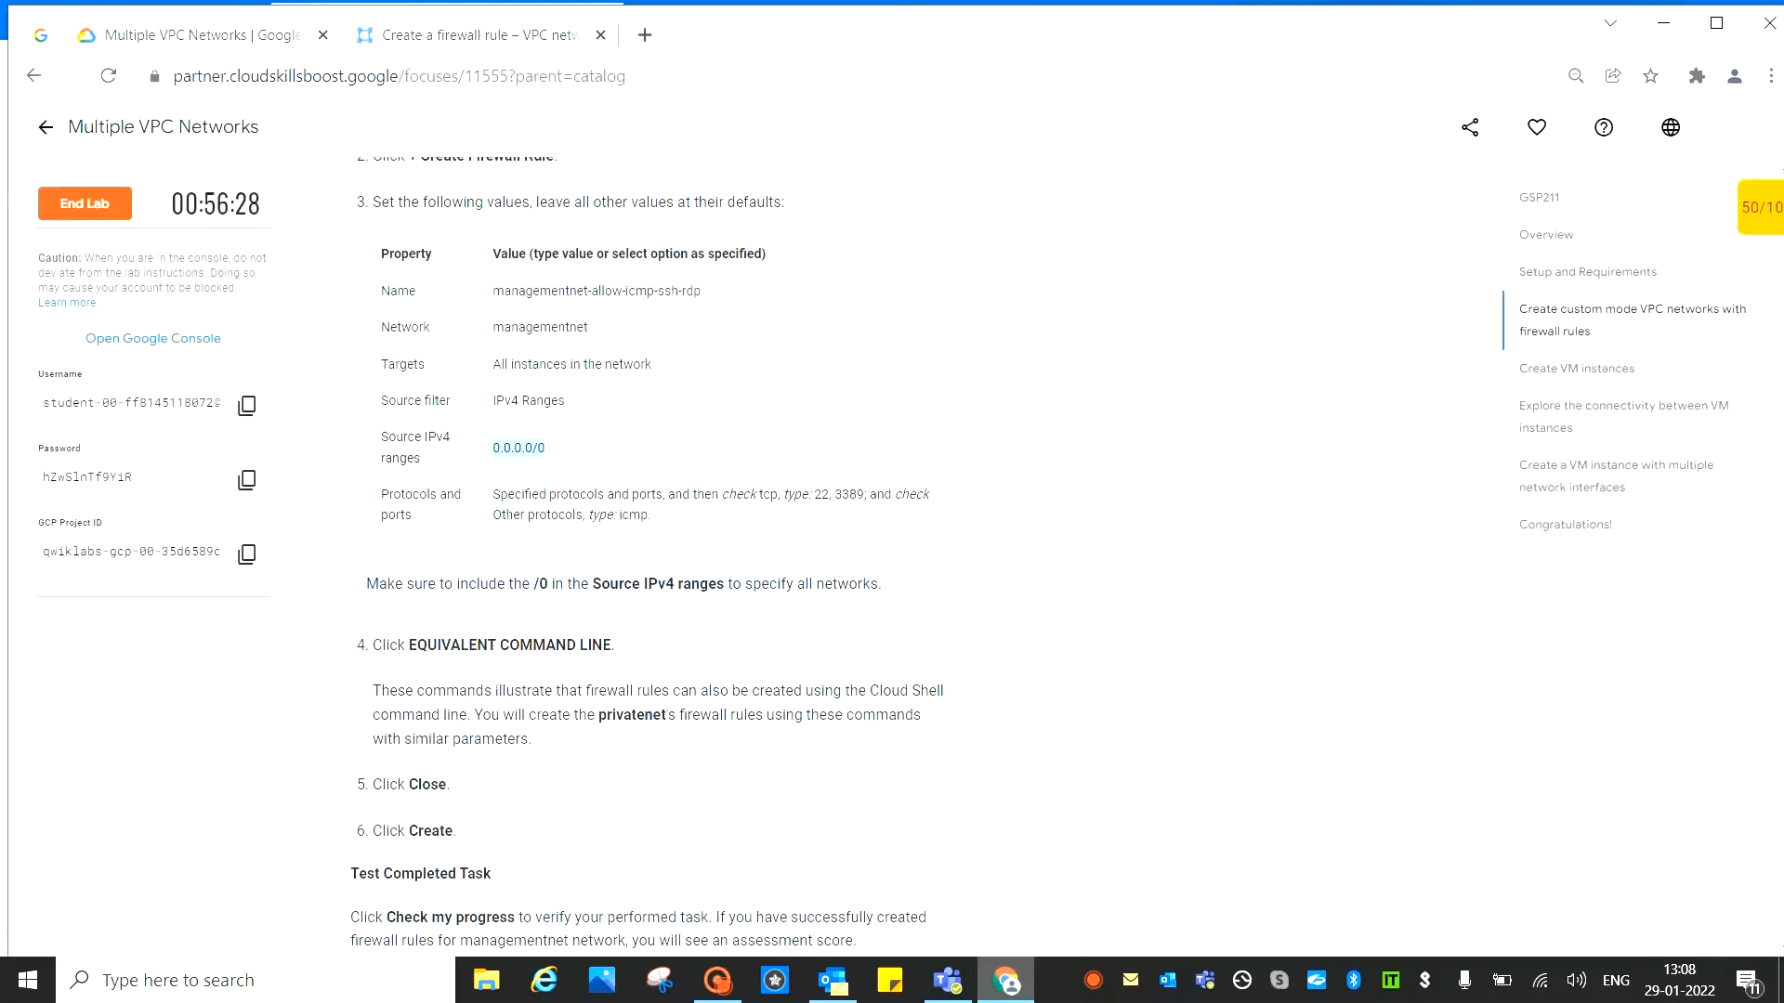
{"action": "left_click", "coordinate": [474, 30]}
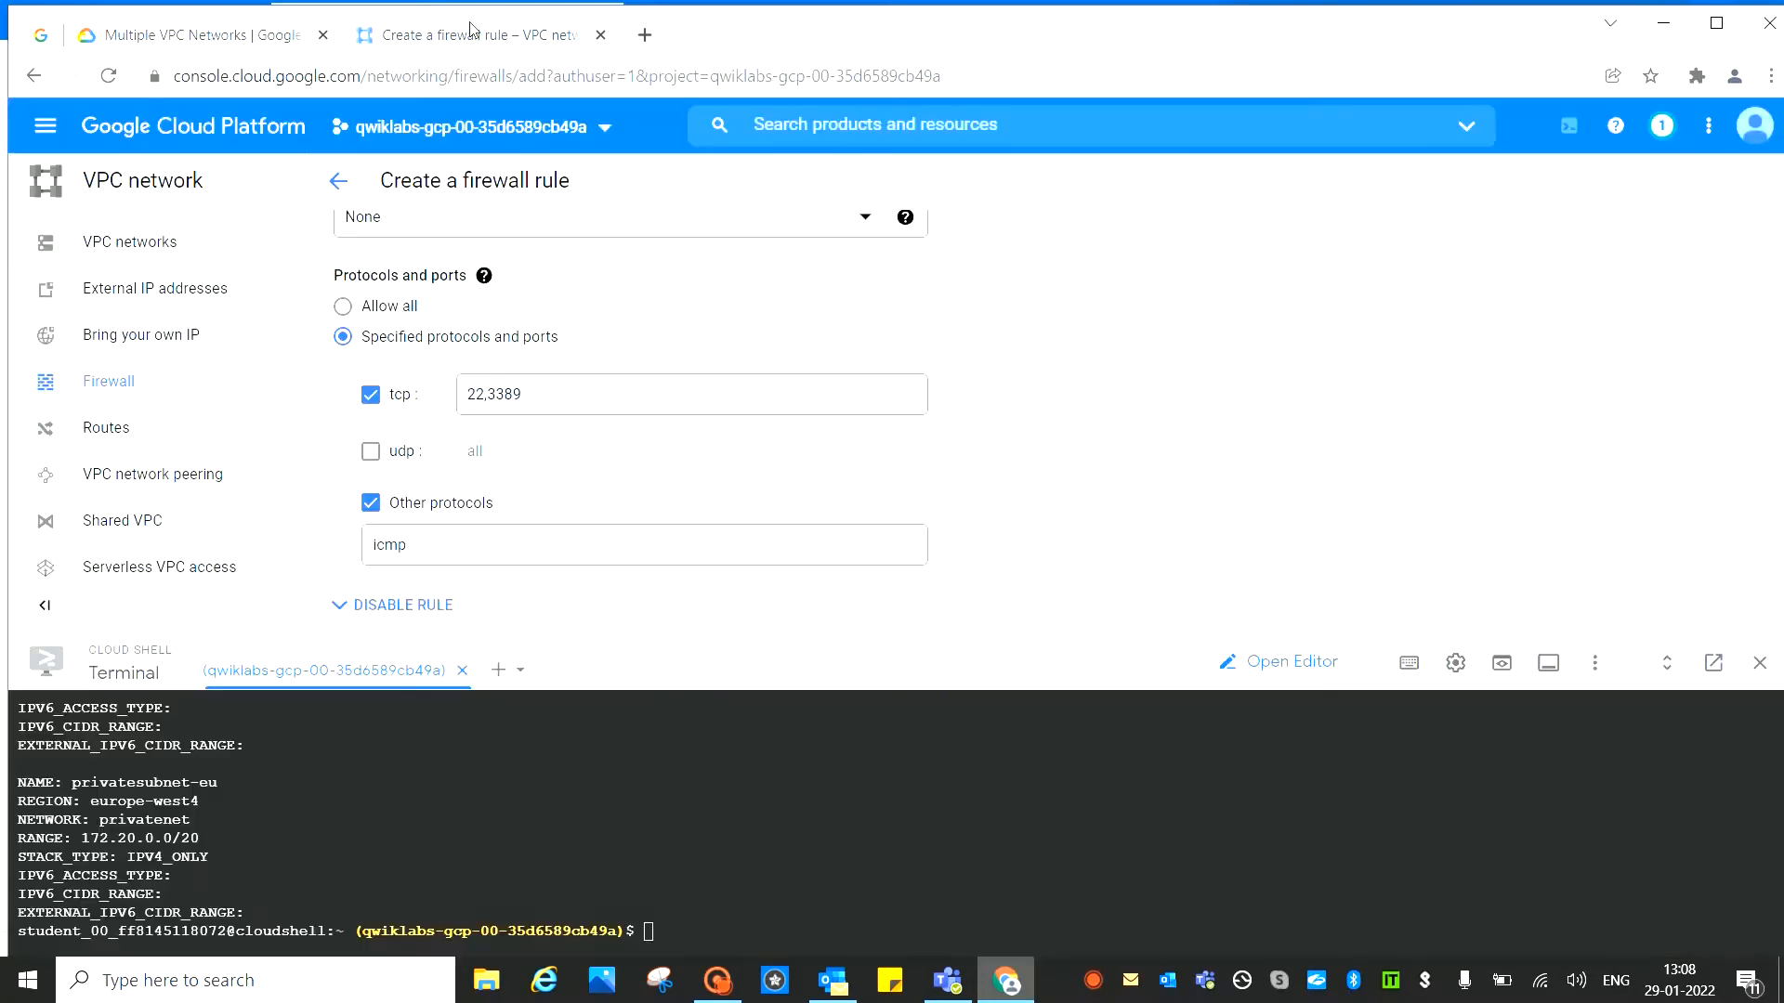
{"action": "scroll", "coordinate": [428, 557], "scroll_direction": "down", "scroll_amount": 3}
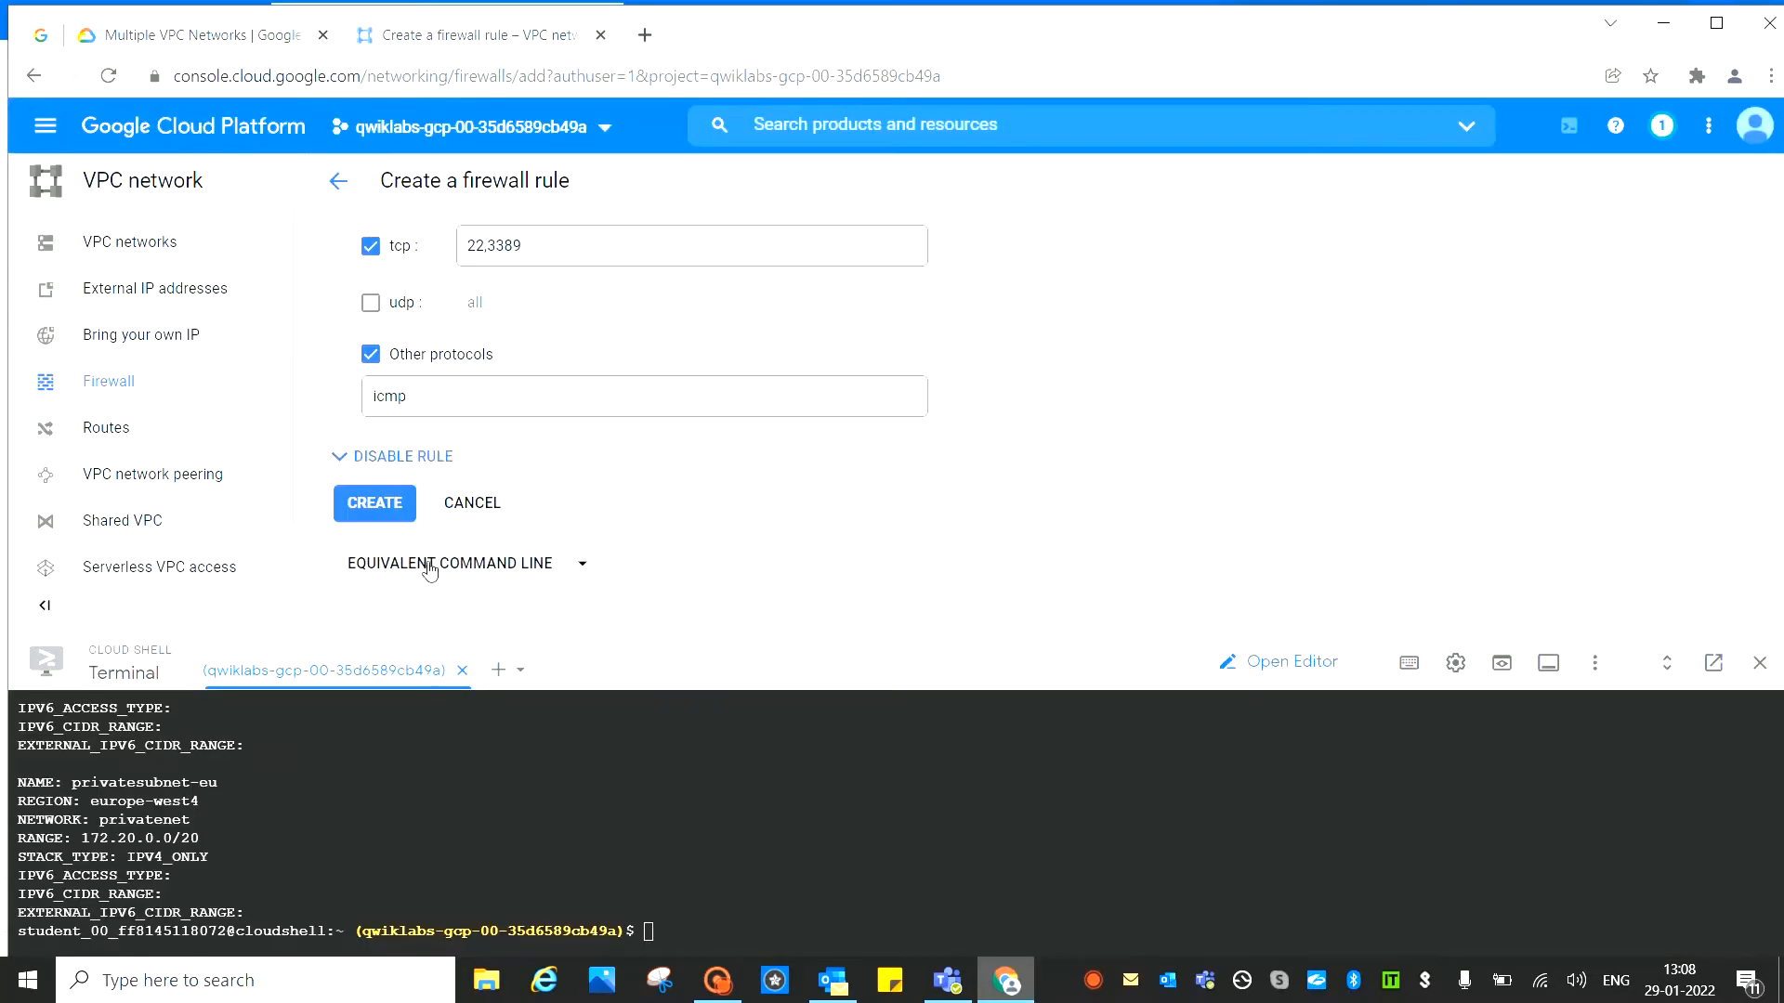
{"action": "left_click", "coordinate": [433, 565]}
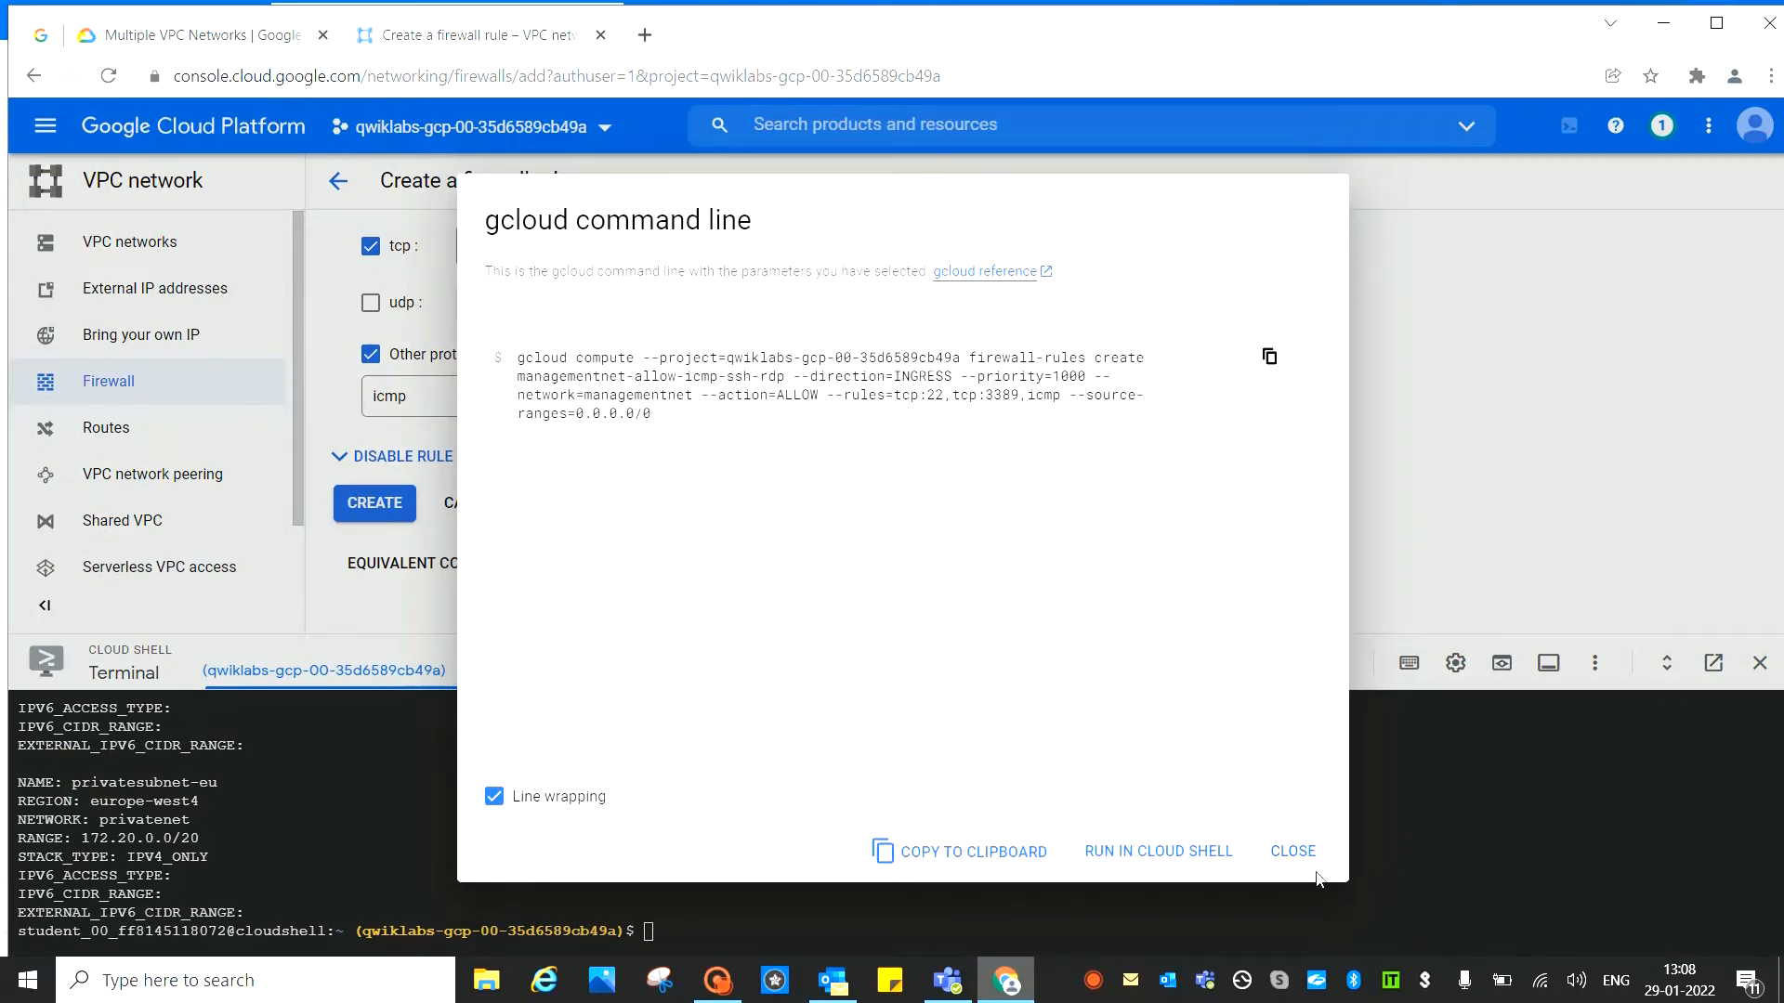
{"action": "left_click", "coordinate": [1286, 860]}
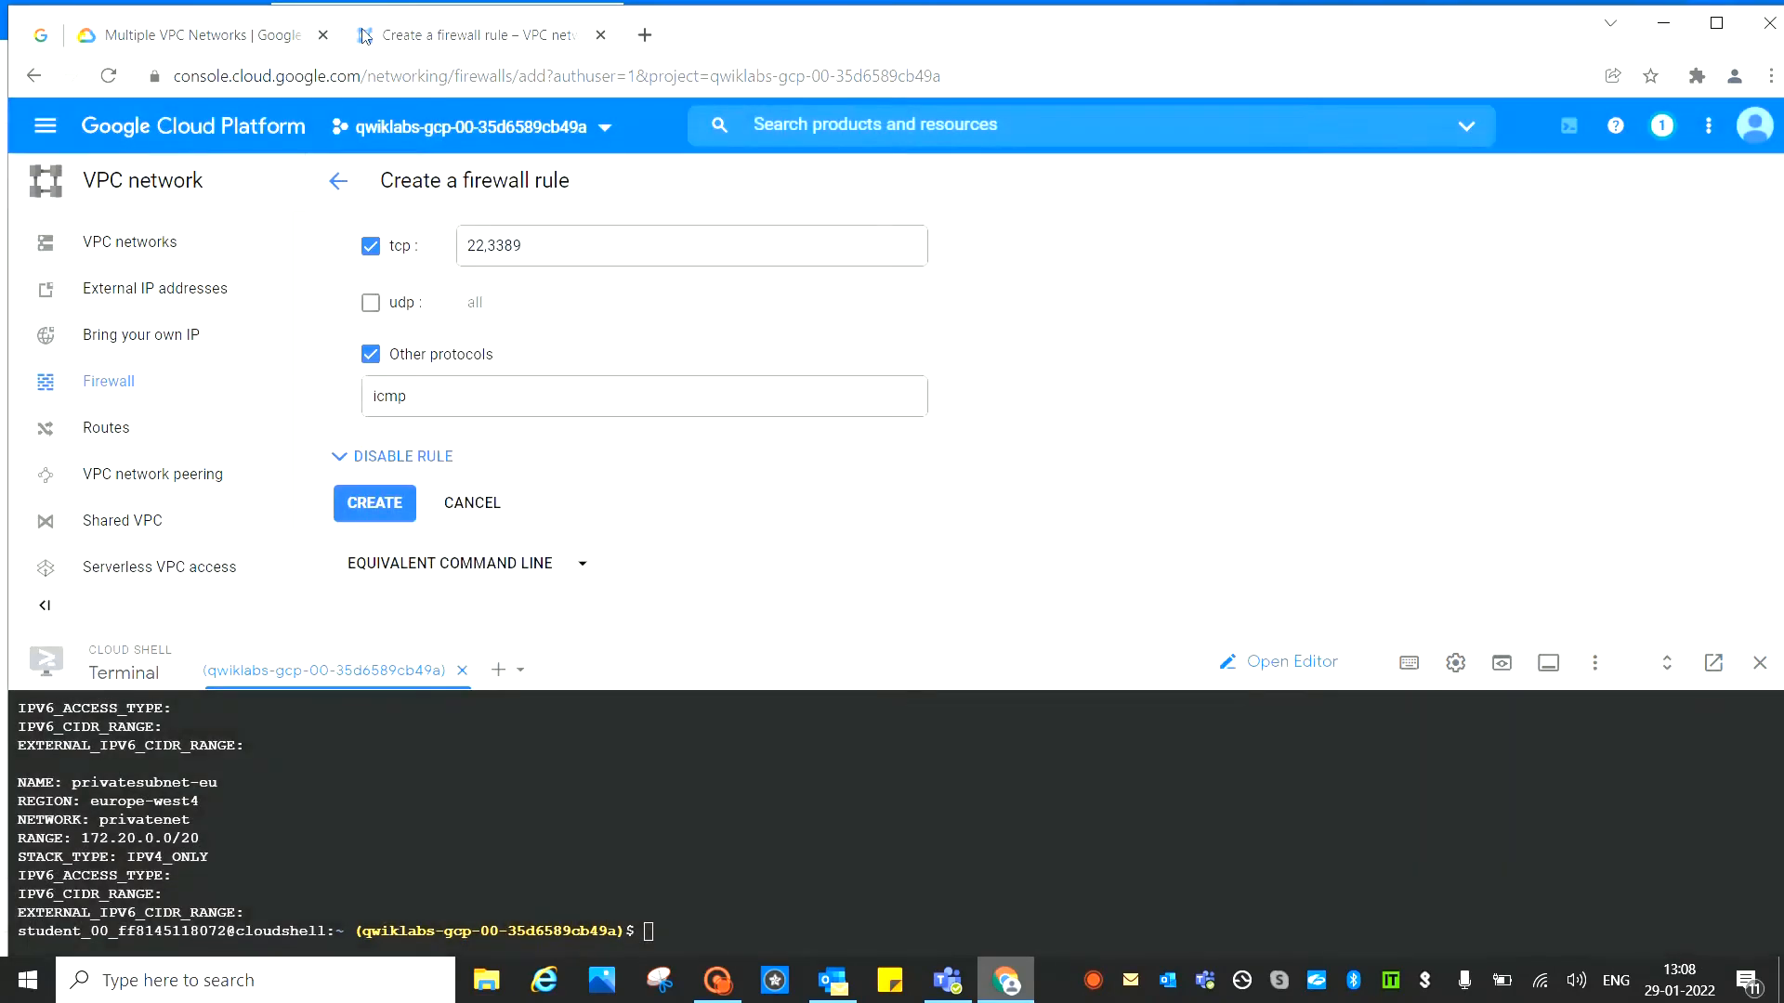
Check the lab's remaining instructions, create the firewall rule and find it in the project's firewall rules list
{"action": "left_click", "coordinate": [220, 37]}
{"action": "scroll", "coordinate": [938, 590], "scroll_direction": "down", "scroll_amount": 1}
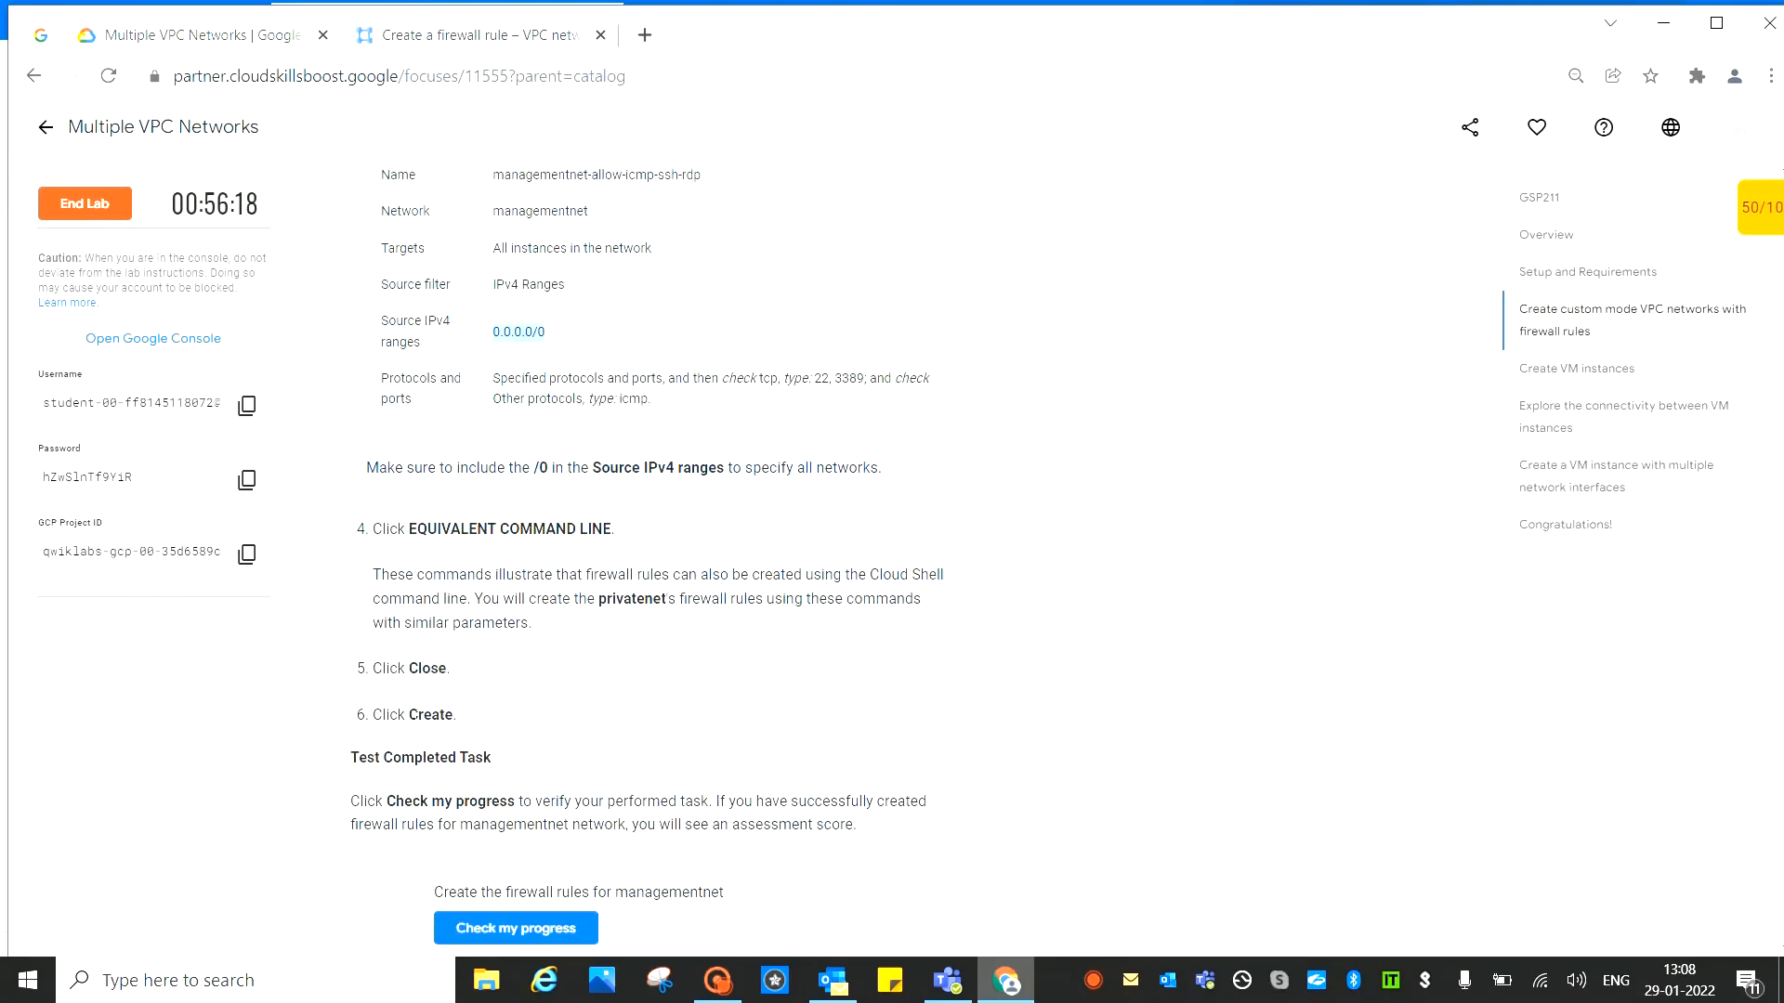
{"action": "left_click", "coordinate": [557, 30]}
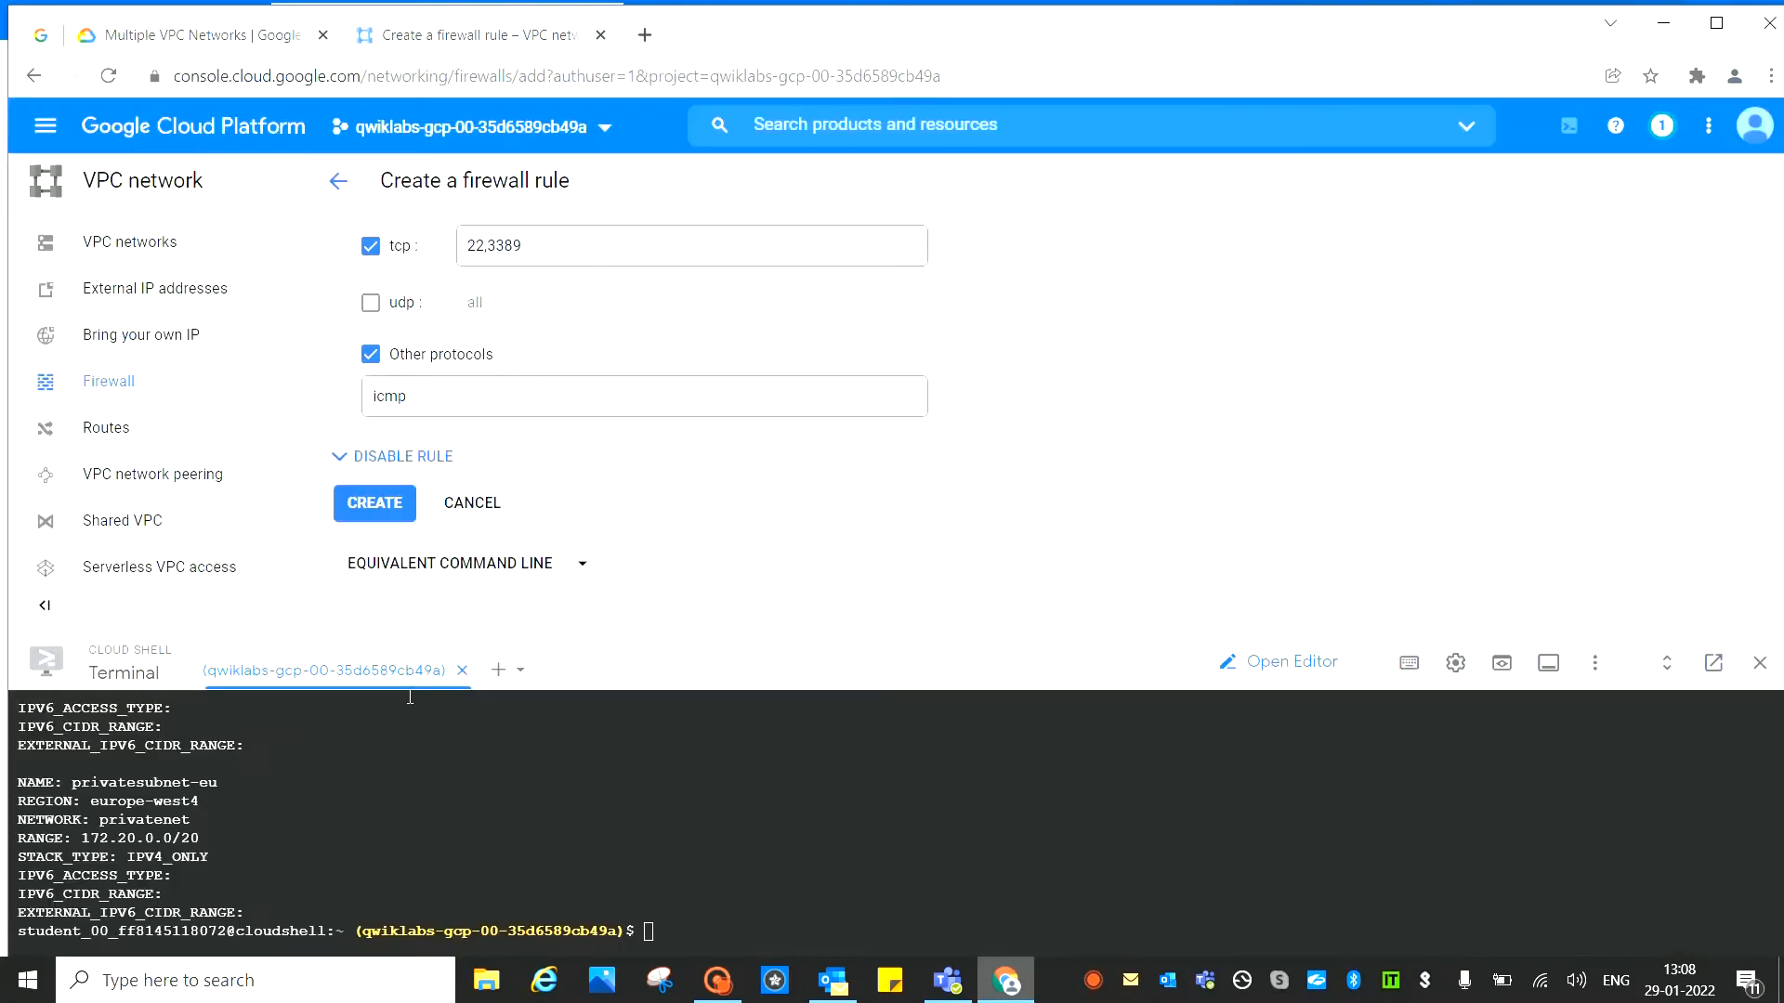
{"action": "left_click", "coordinate": [374, 506]}
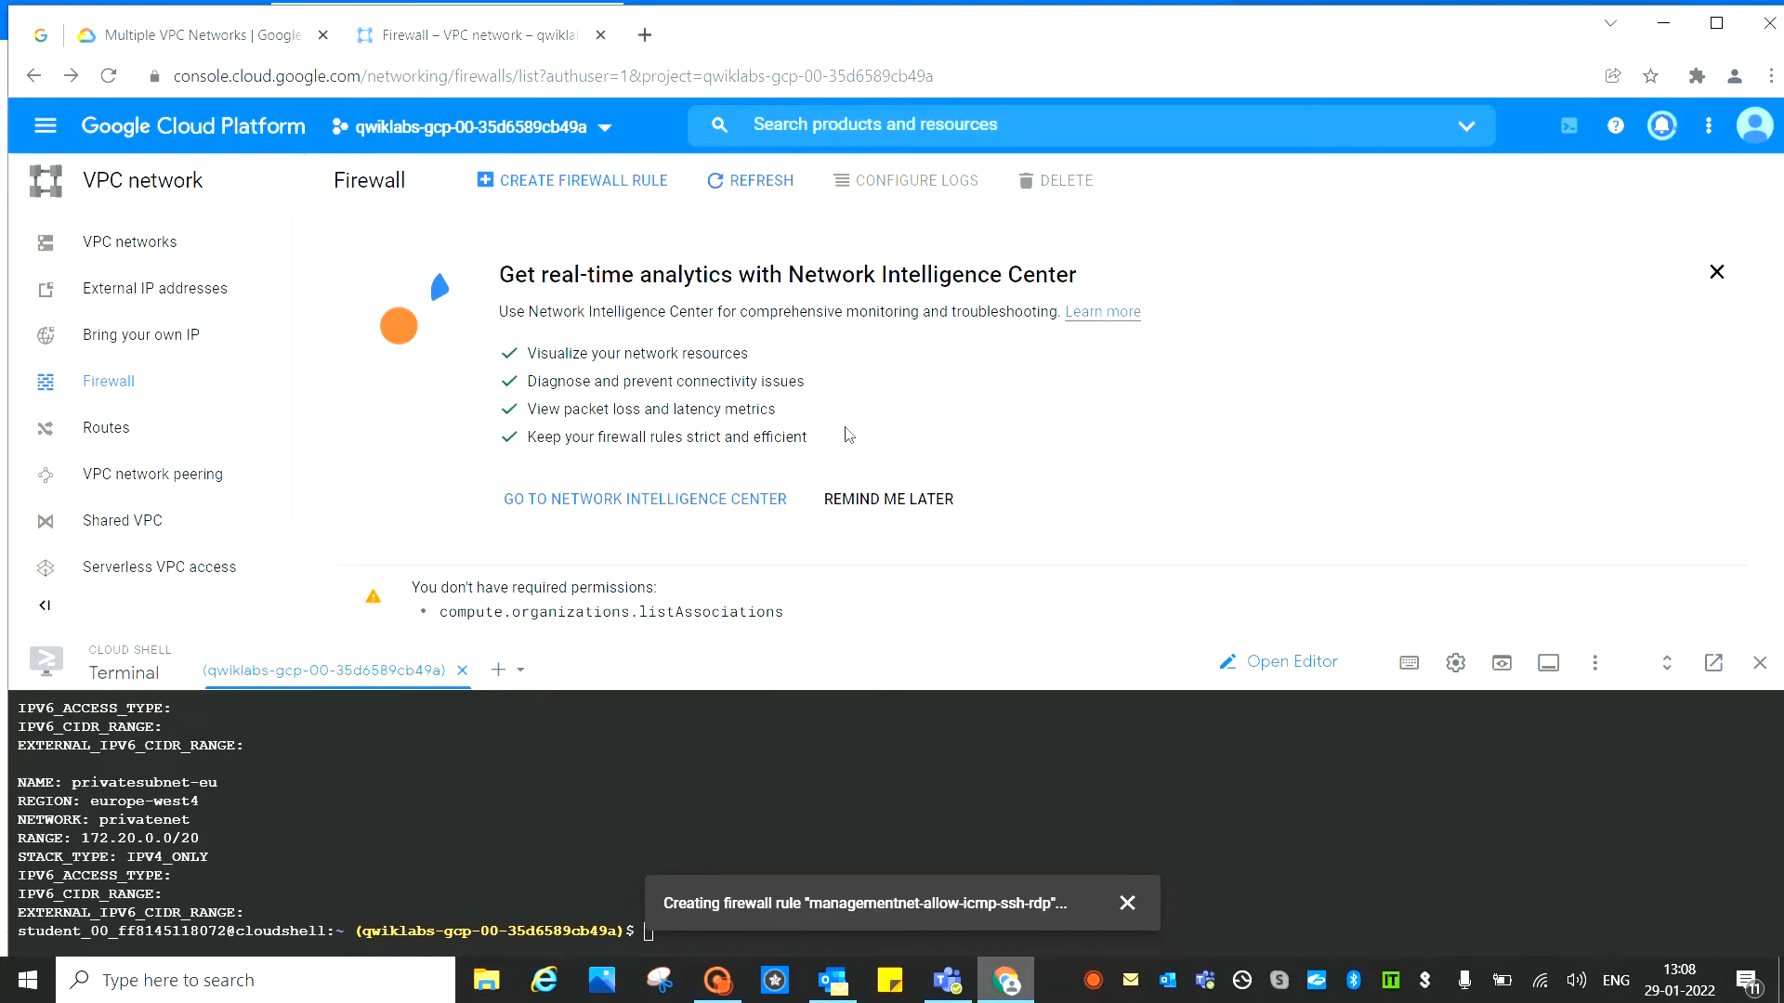
{"action": "scroll", "coordinate": [931, 451], "scroll_direction": "down", "scroll_amount": 7}
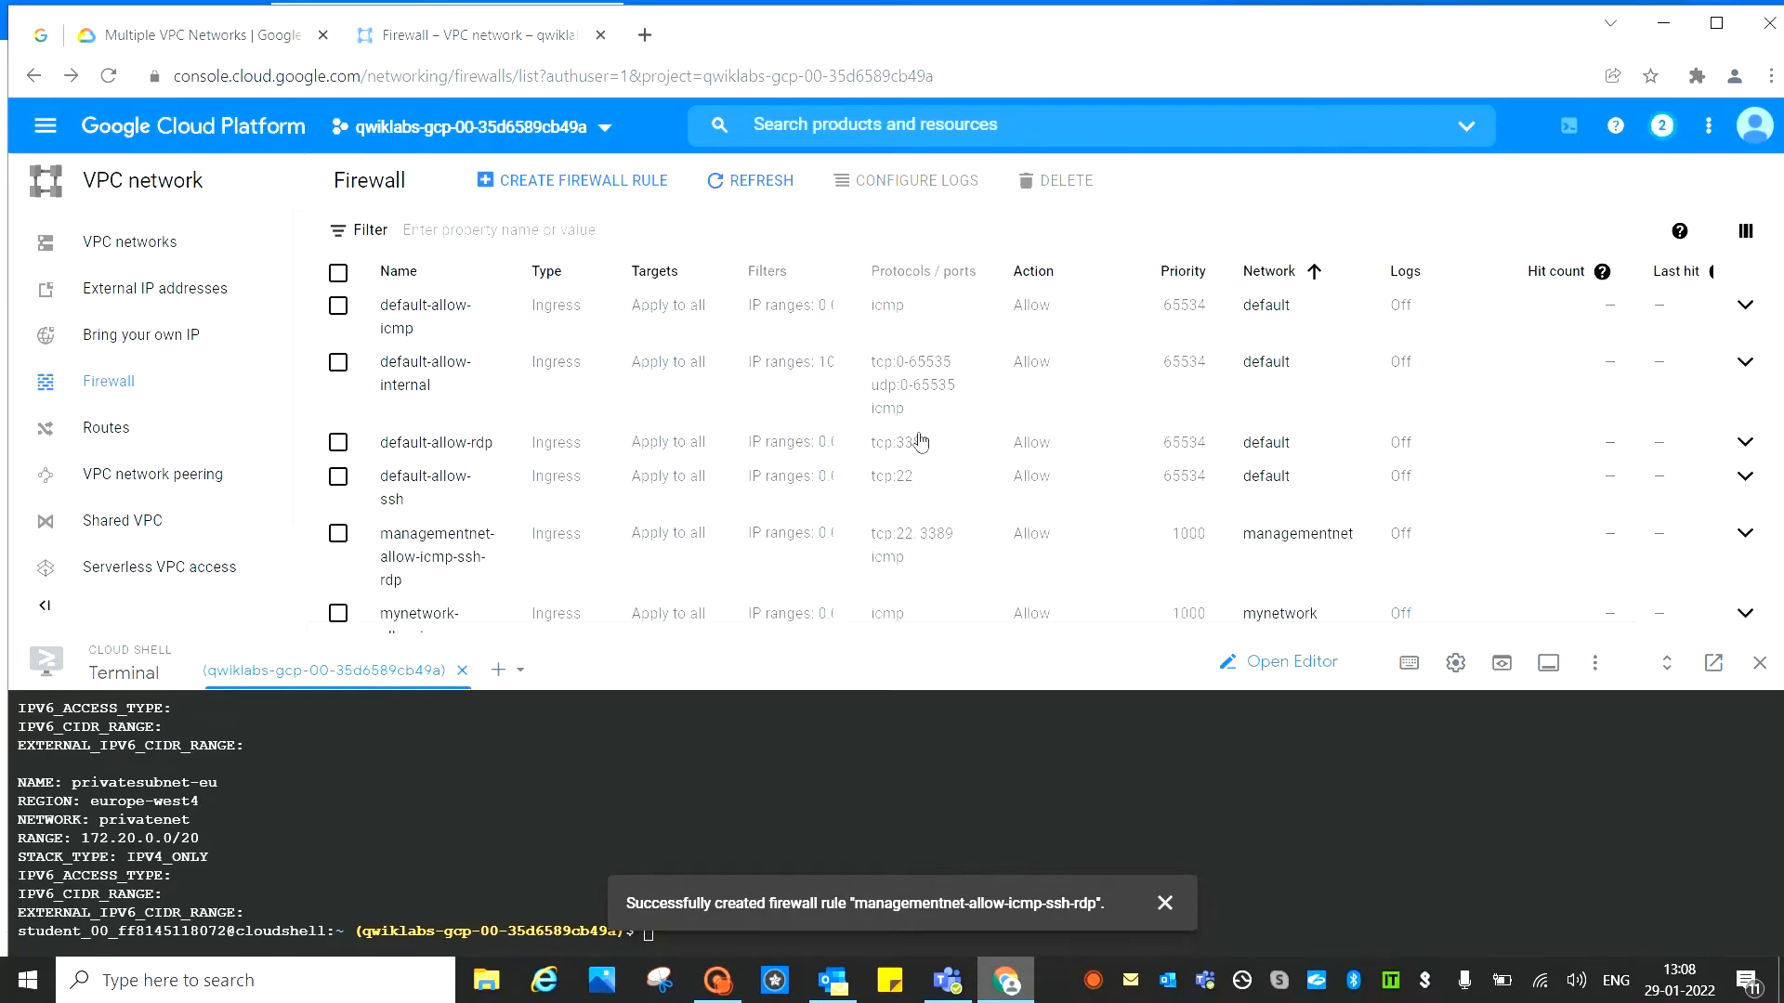
Create the privatenet-allow-icmp-ssh-rdp firewall rule by running the lab's gcloud command in Cloud Shell, with INGRESS, priority 1000, network privatenet, rules icmp,tcp:22,tcp:3389 and source range 0.0.0.0/0
{"action": "scroll", "coordinate": [925, 446], "scroll_direction": "down", "scroll_amount": 2}
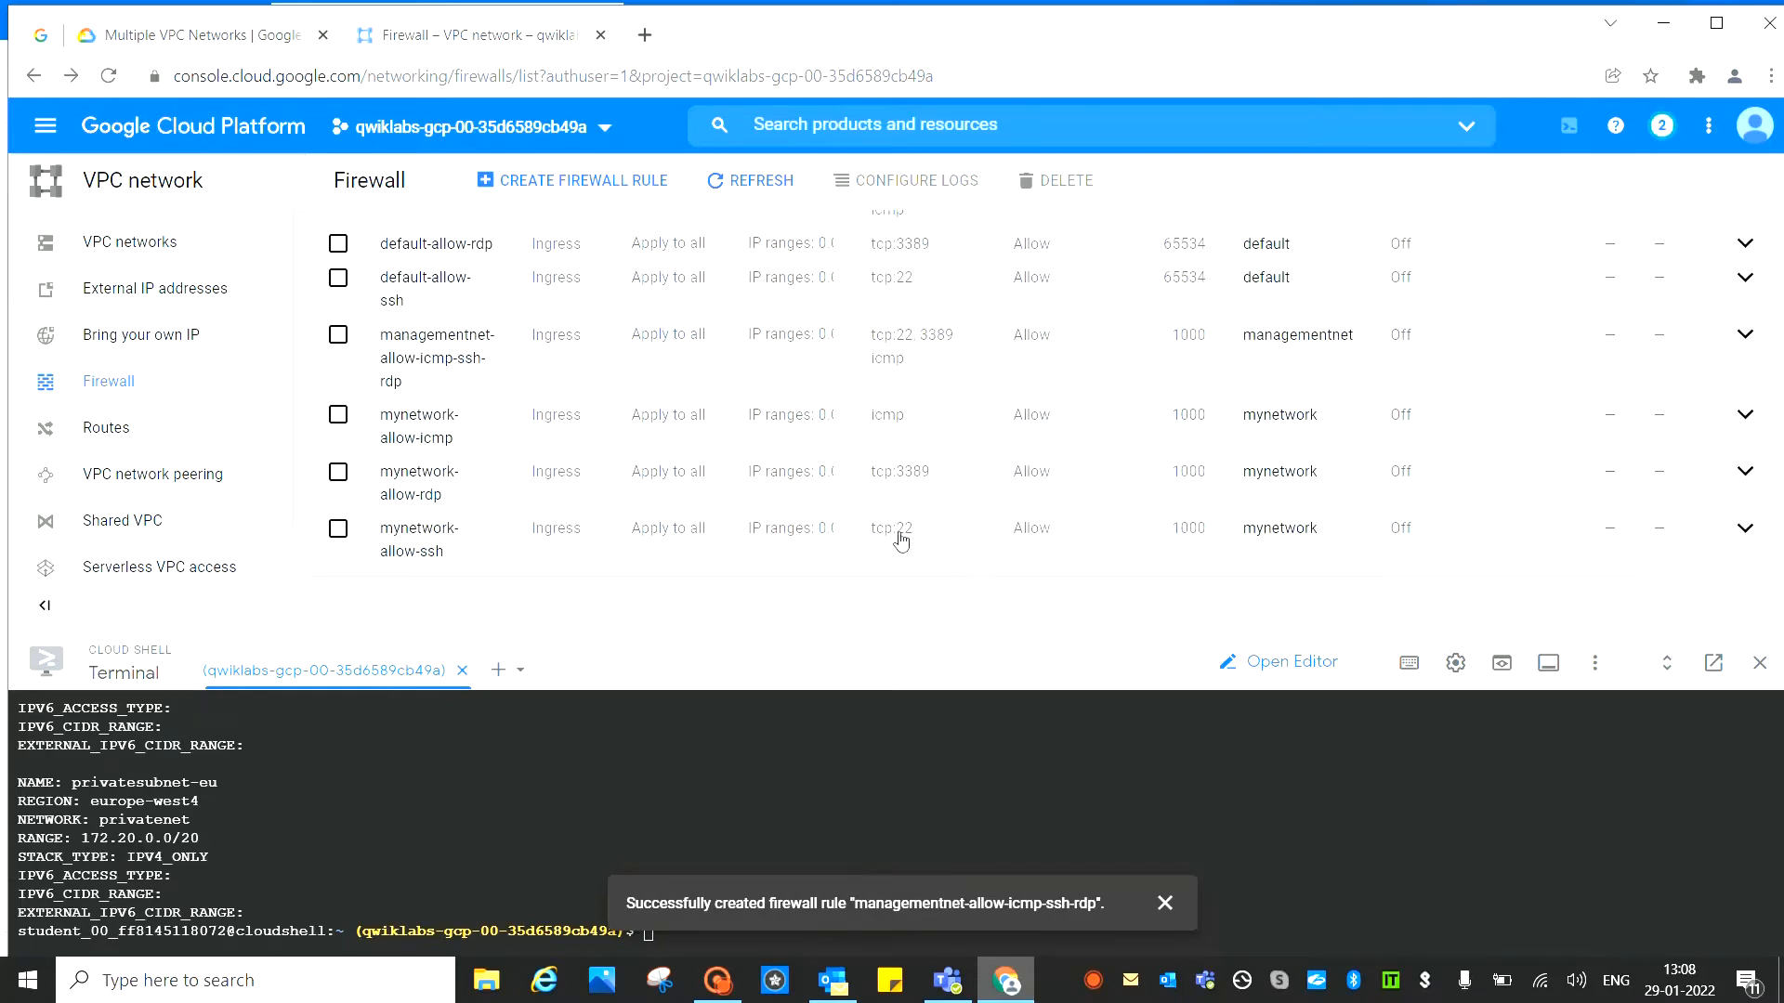
{"action": "left_click", "coordinate": [1164, 903]}
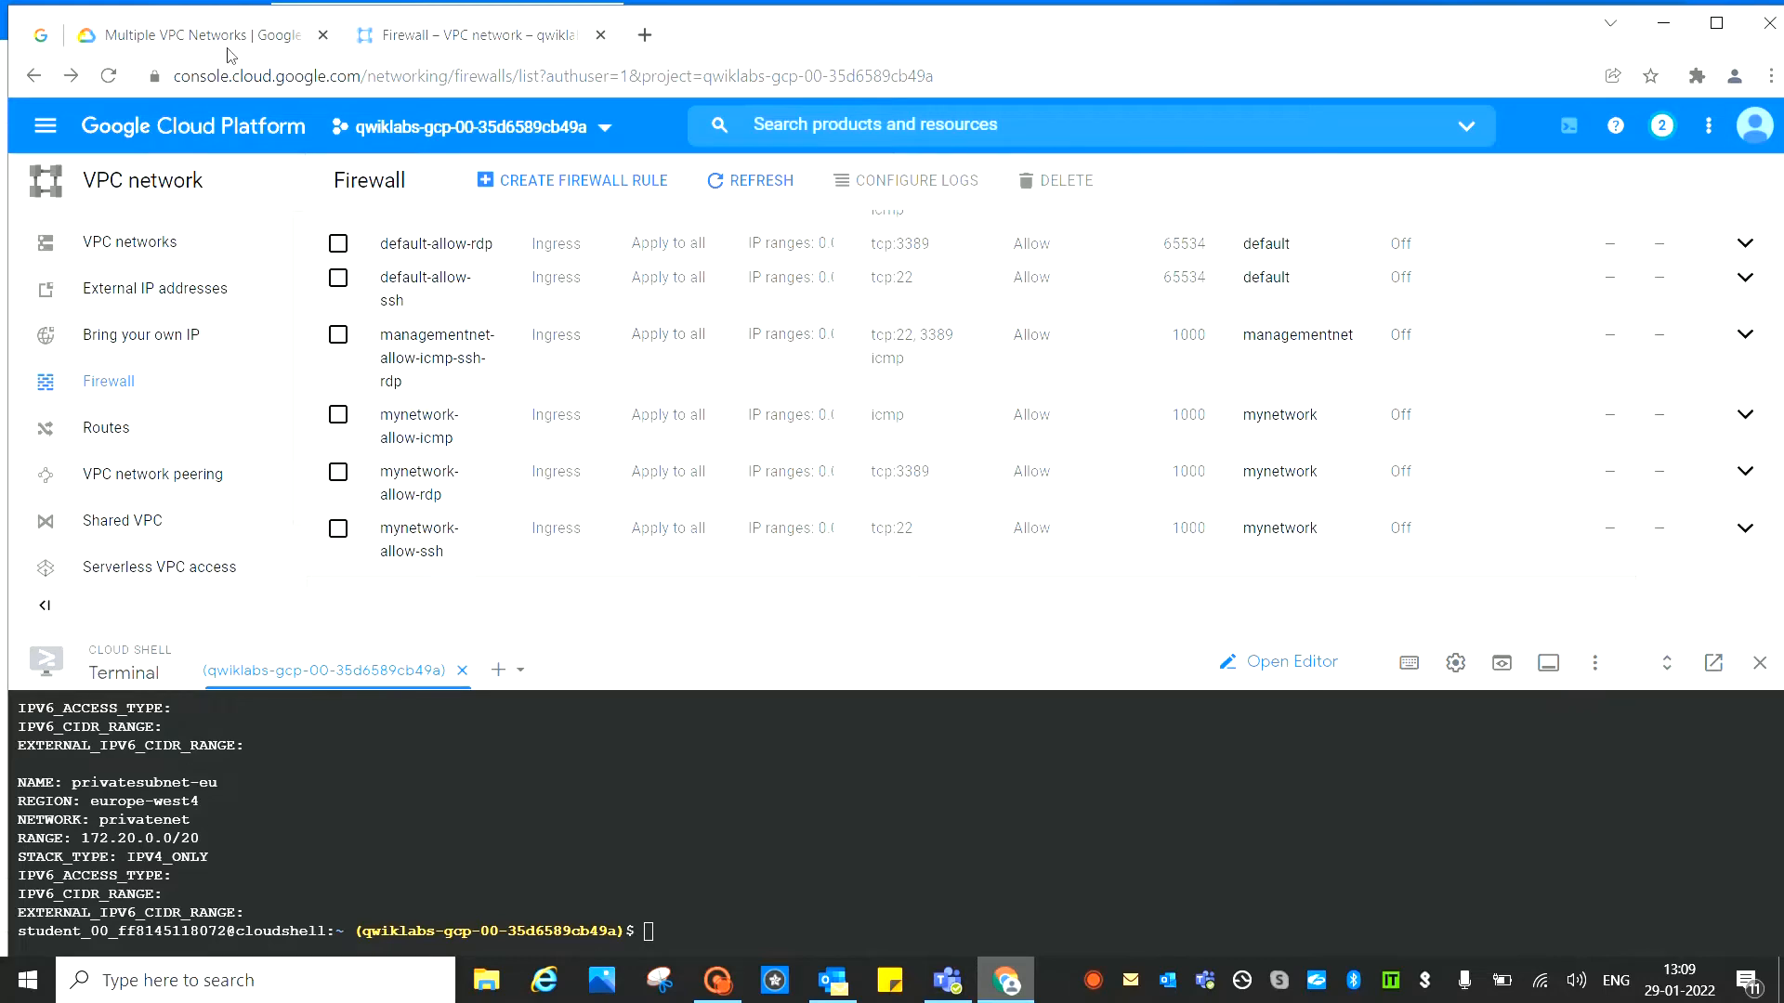
{"action": "key", "text": "ctrl+shift+Tab"}
{"action": "scroll", "coordinate": [783, 565], "scroll_direction": "down", "scroll_amount": 6}
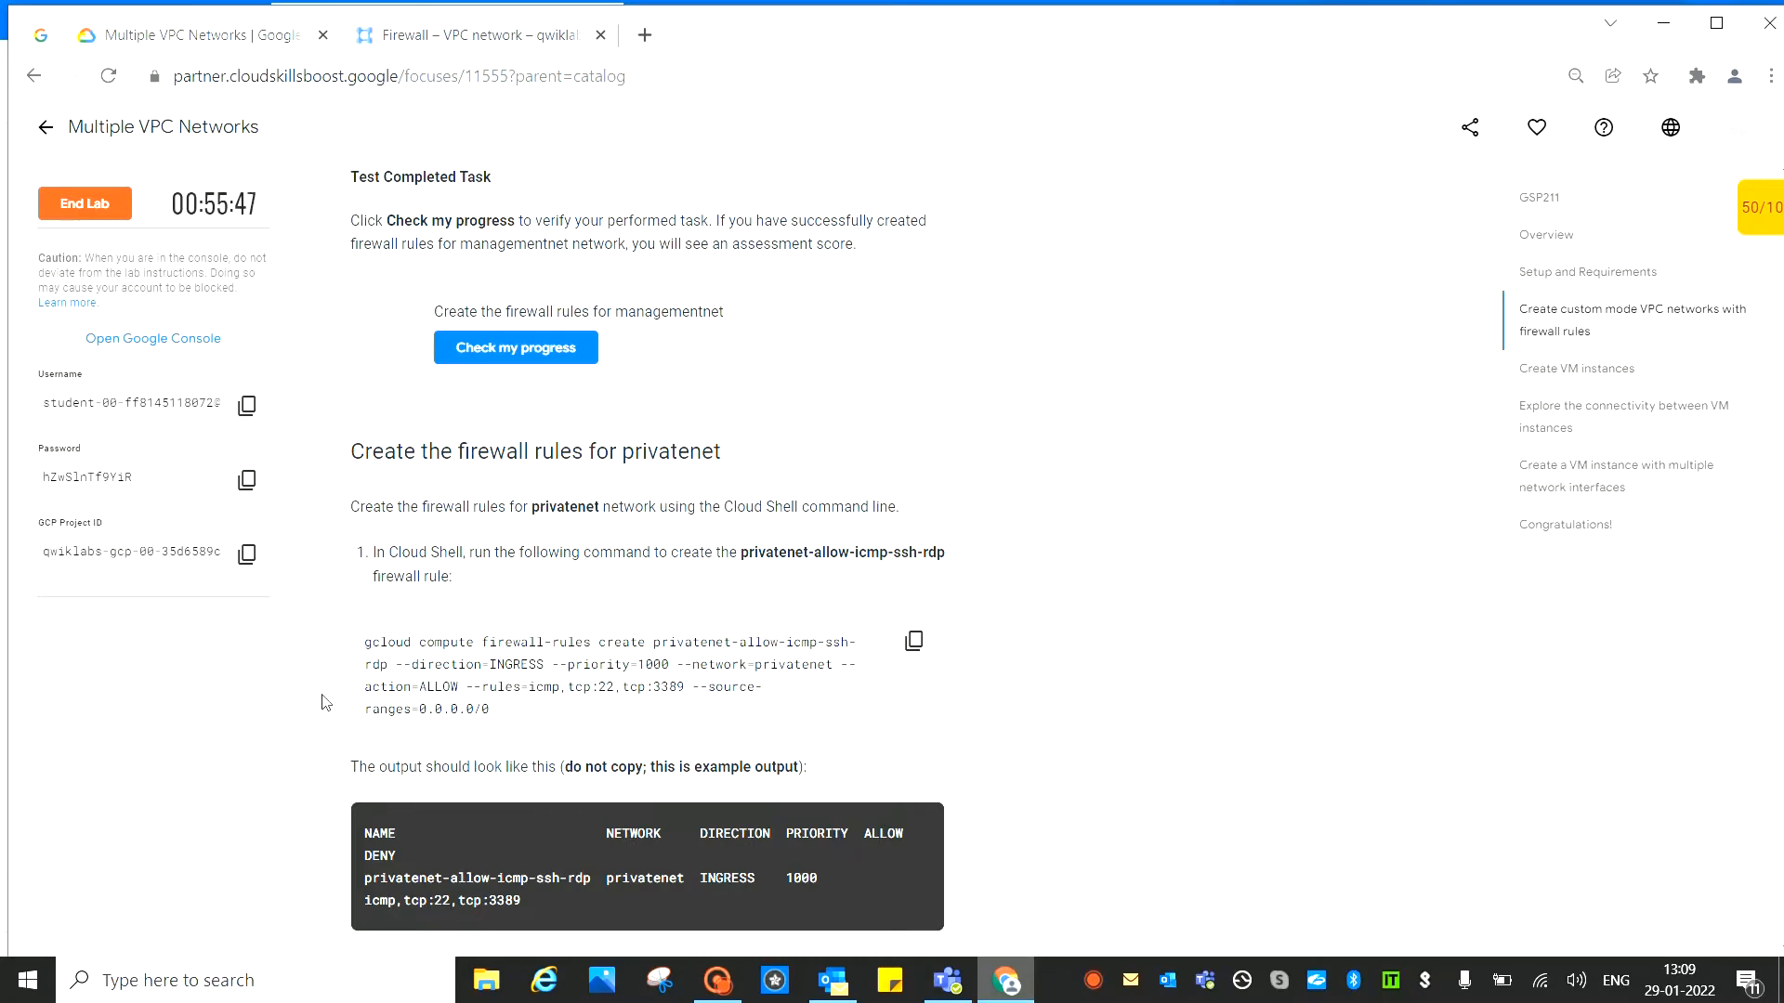
{"action": "left_click", "coordinate": [913, 643]}
{"action": "left_click", "coordinate": [474, 35]}
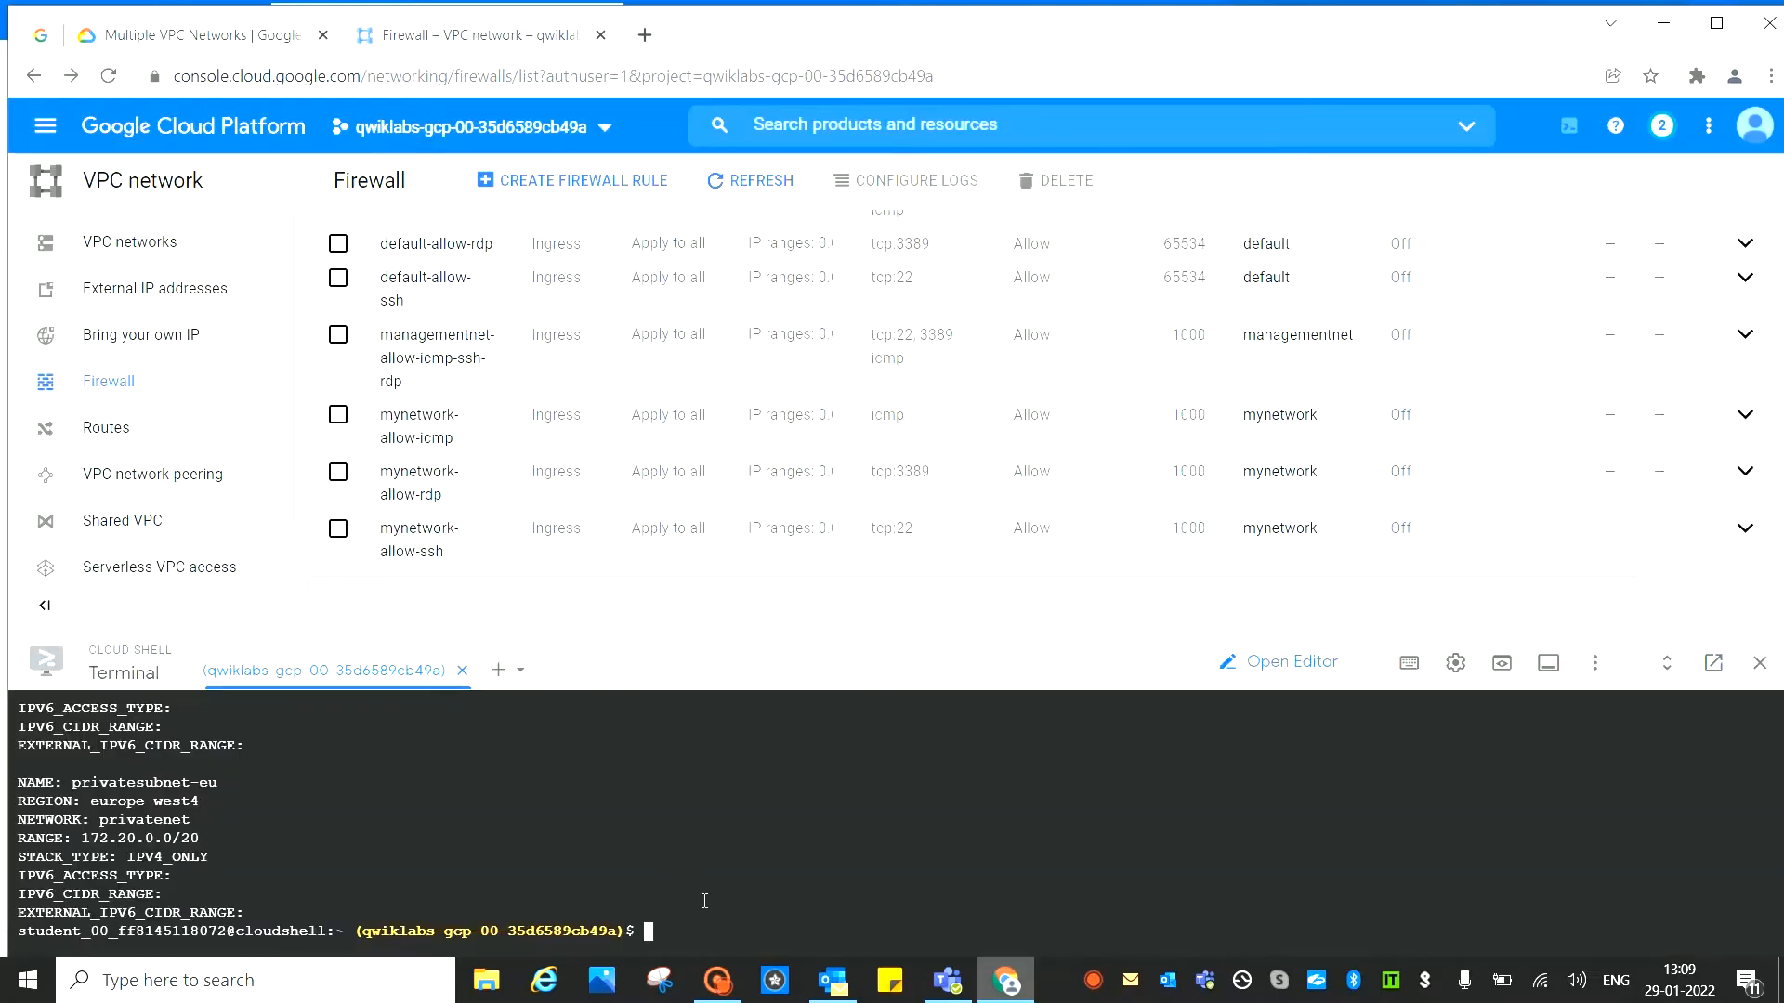
{"action": "key", "text": "ctrl+v"}
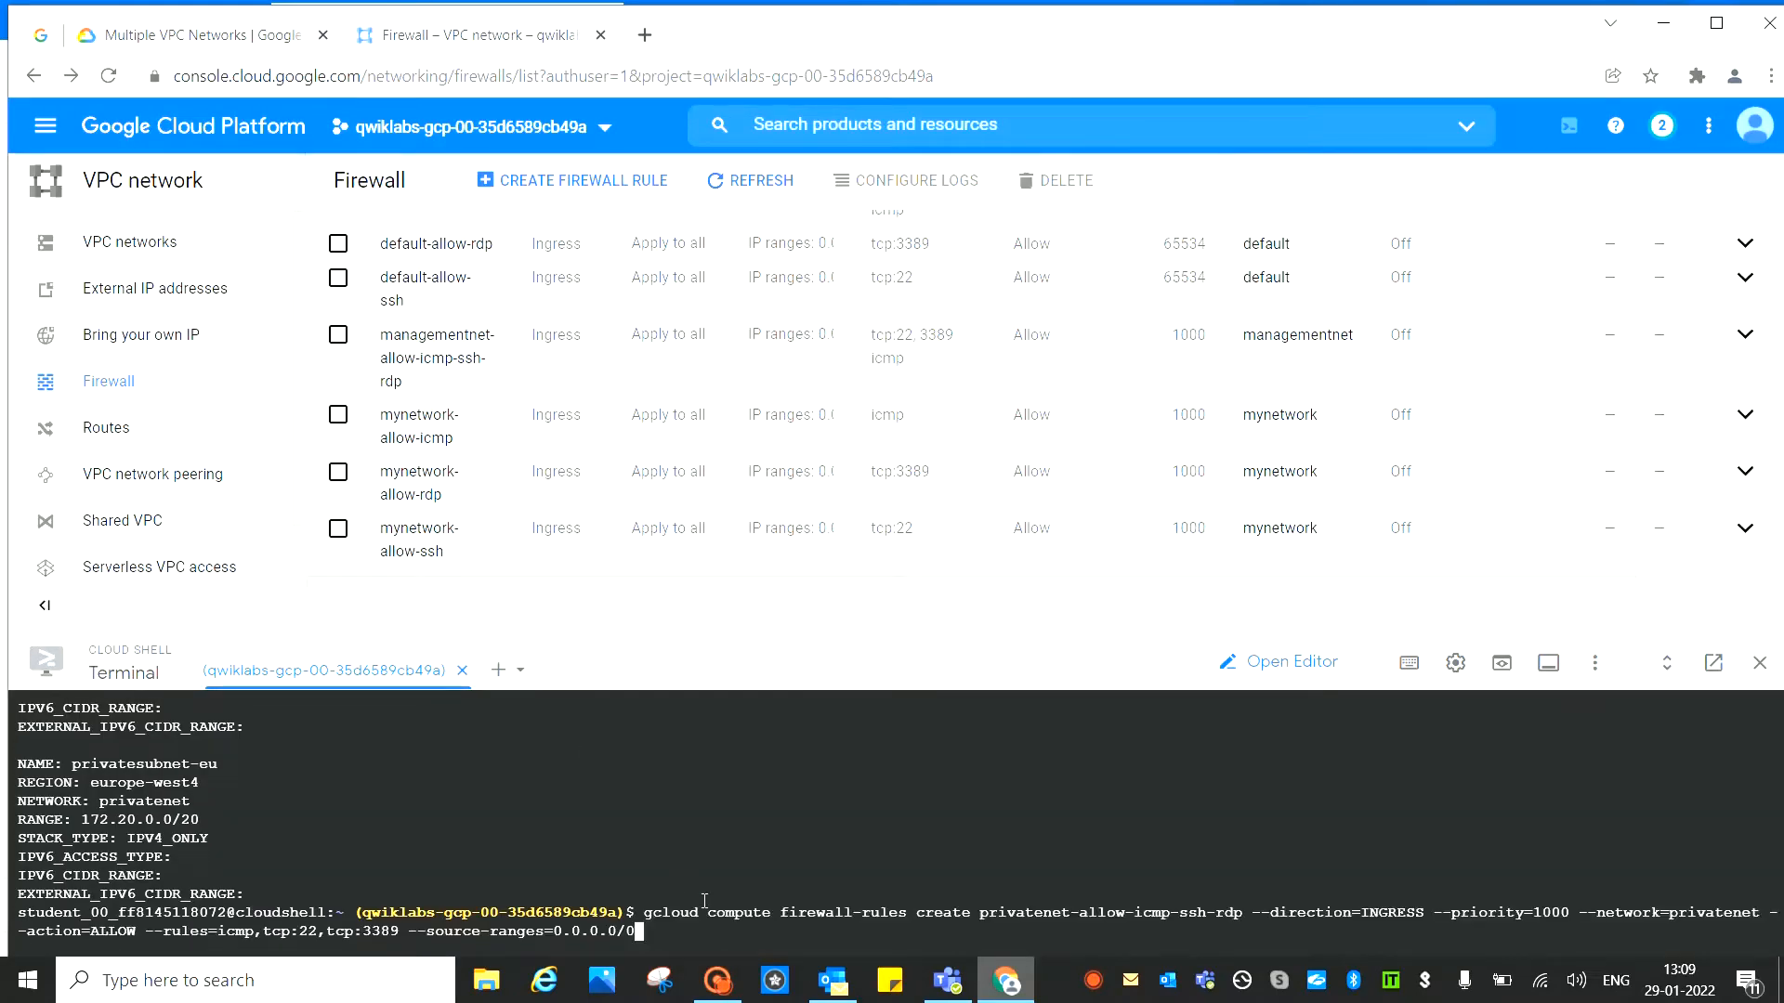
{"action": "key", "text": "Return"}
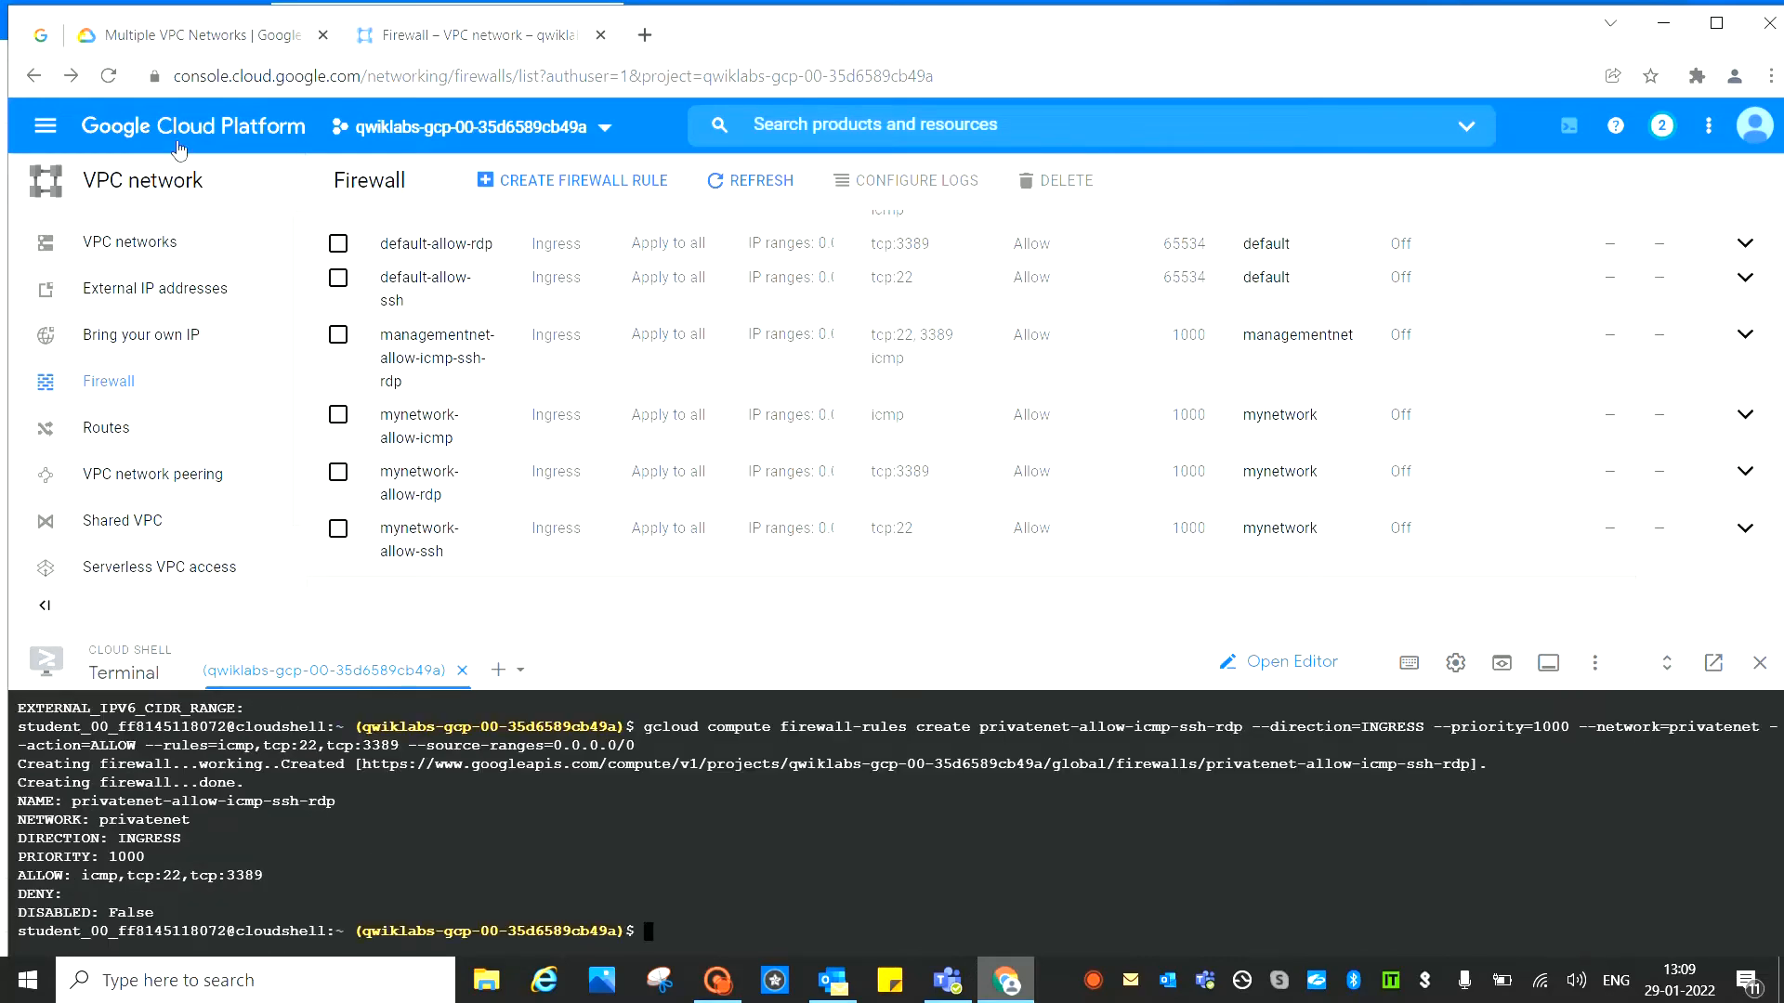
Copy the lab's command gcloud compute firewall-rules list --sort-by=NETWORK and run it in Cloud Shell
{"action": "left_click", "coordinate": [198, 37]}
{"action": "scroll", "coordinate": [1178, 617], "scroll_direction": "down", "scroll_amount": 3}
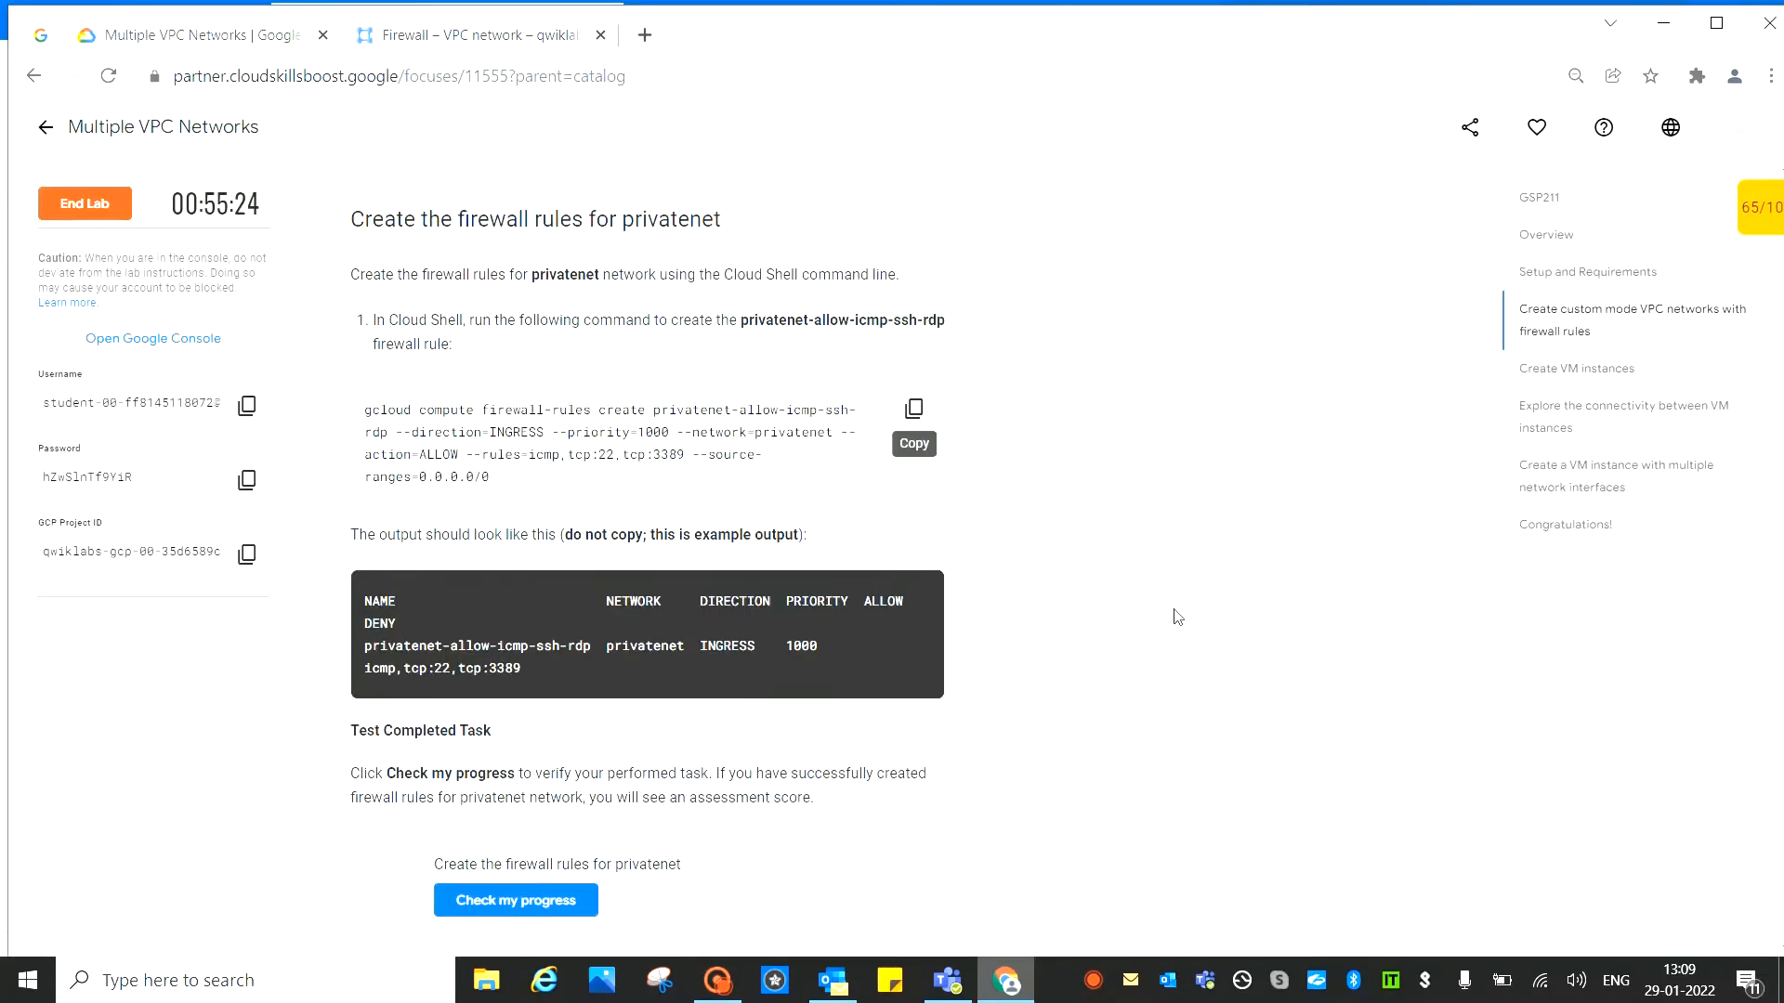
{"action": "scroll", "coordinate": [1177, 616], "scroll_direction": "down", "scroll_amount": 4}
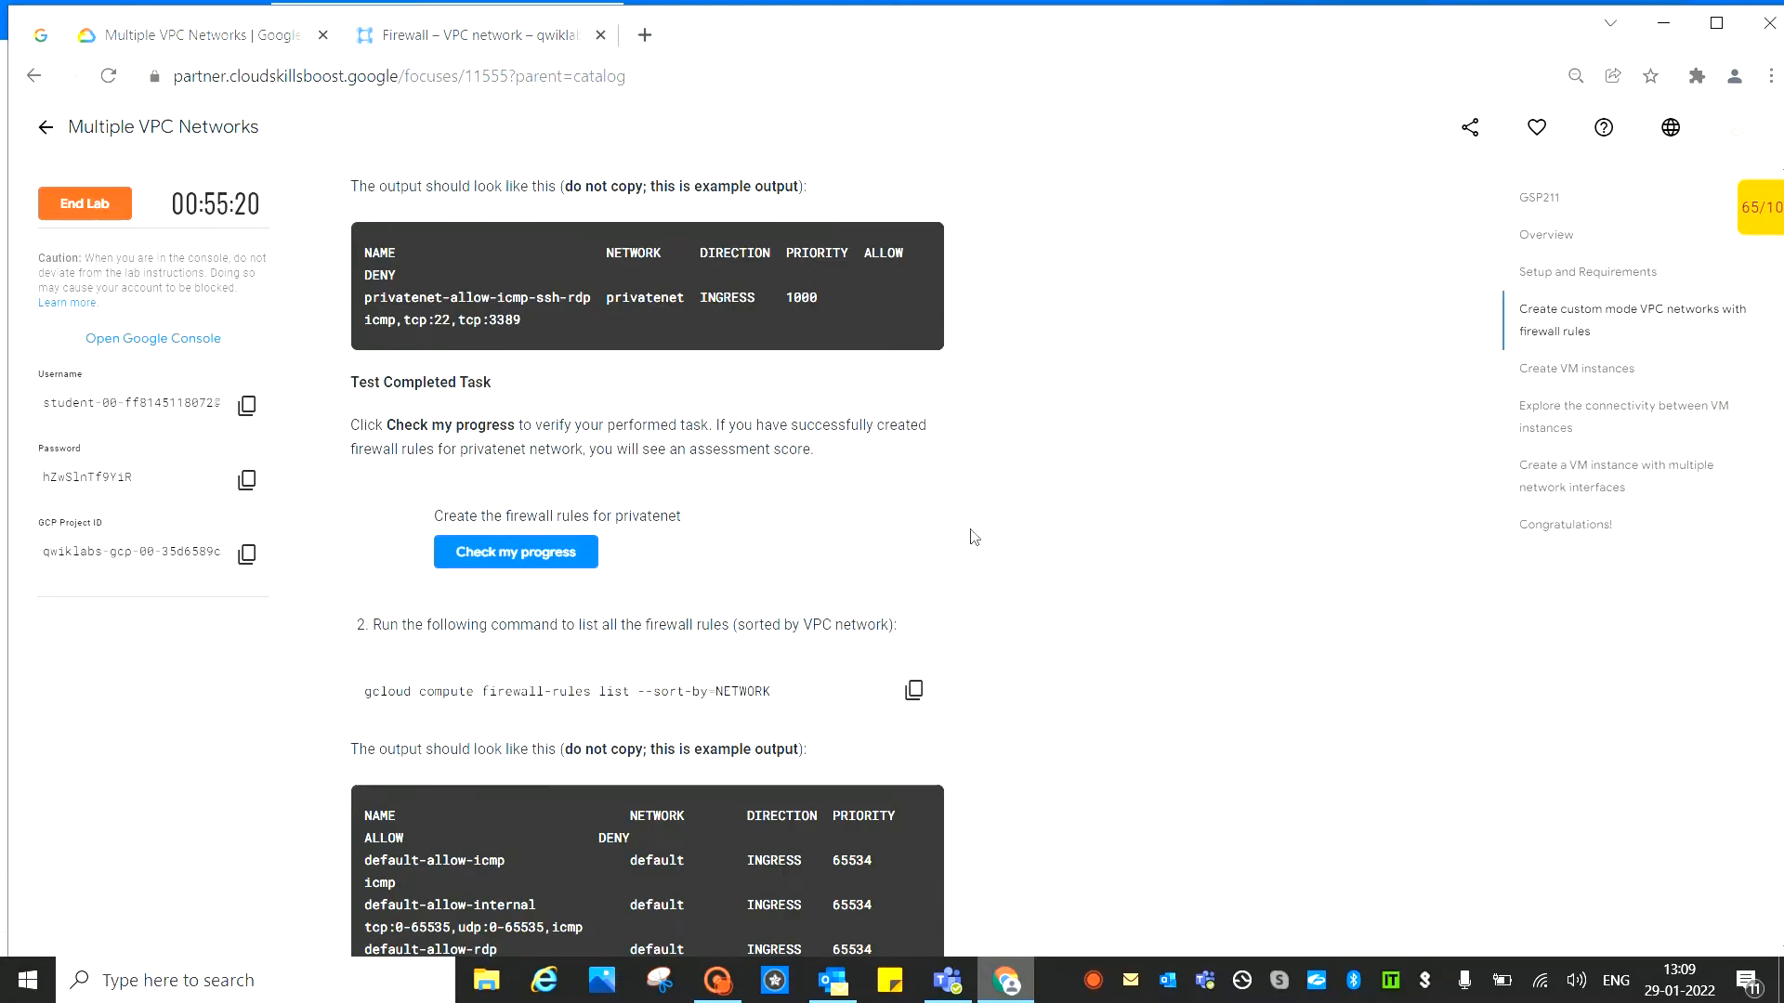
{"action": "scroll", "coordinate": [1003, 609], "scroll_direction": "down", "scroll_amount": 1}
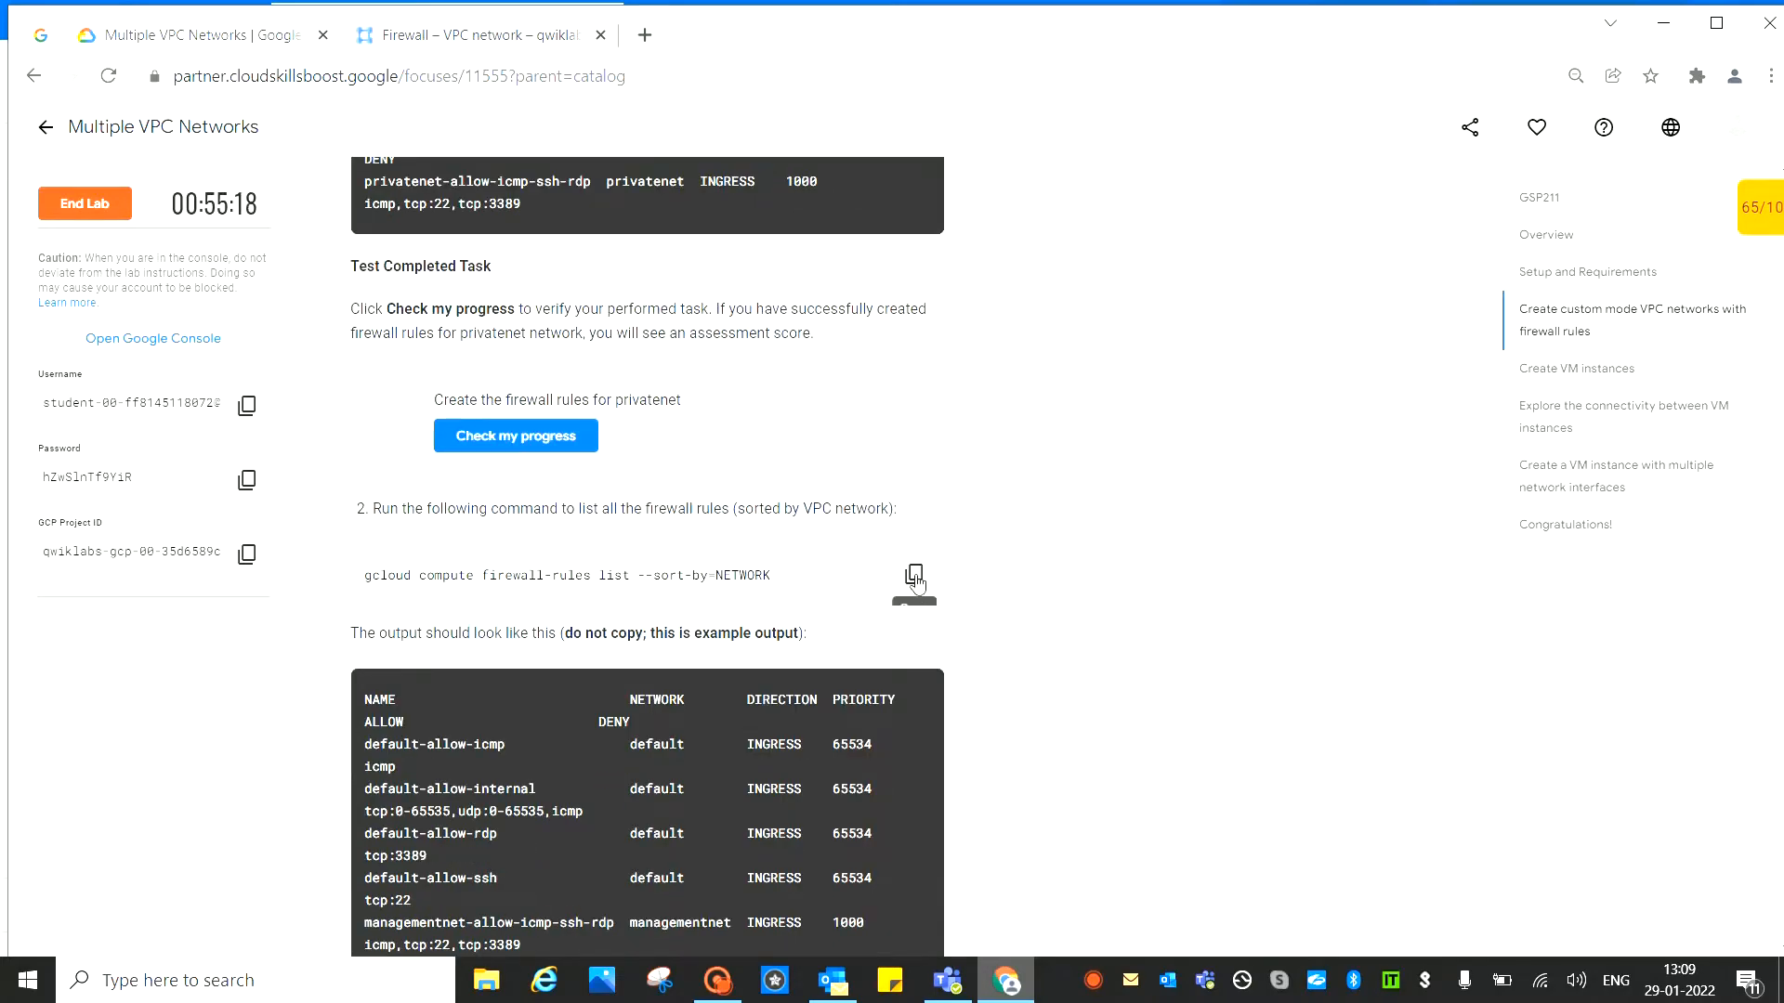
{"action": "left_click", "coordinate": [914, 576]}
{"action": "left_click", "coordinate": [421, 41]}
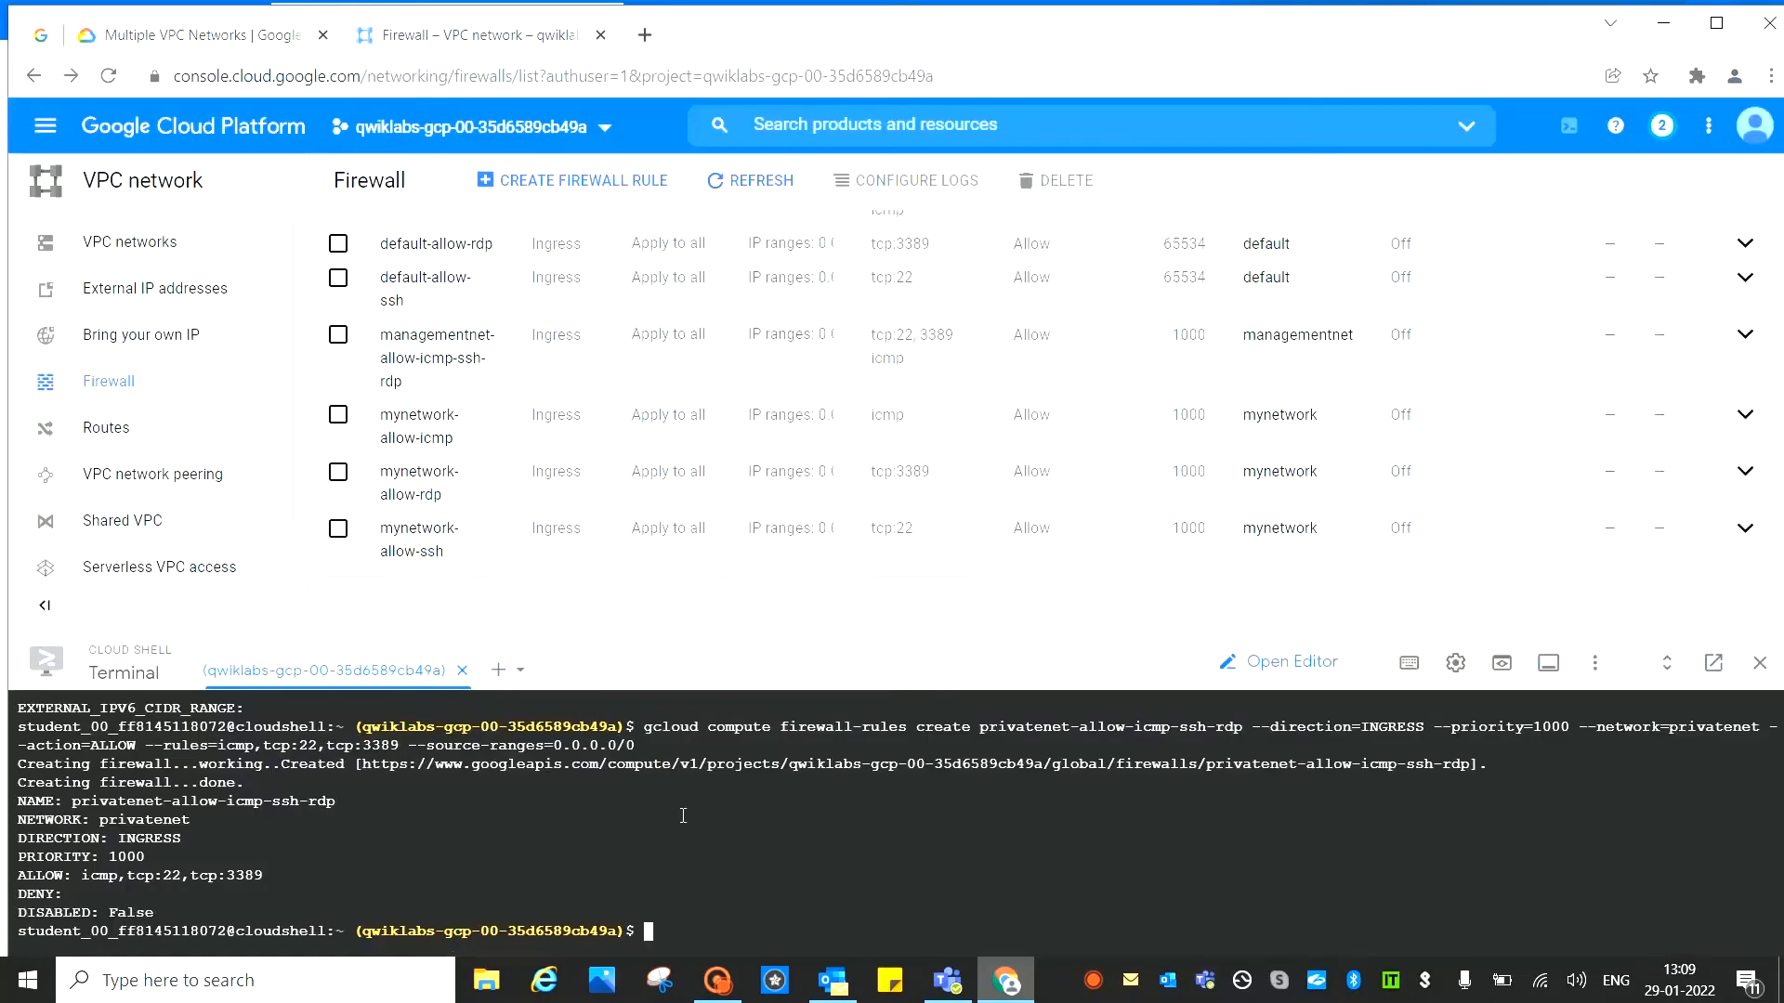
{"action": "key", "text": "ctrl+v"}
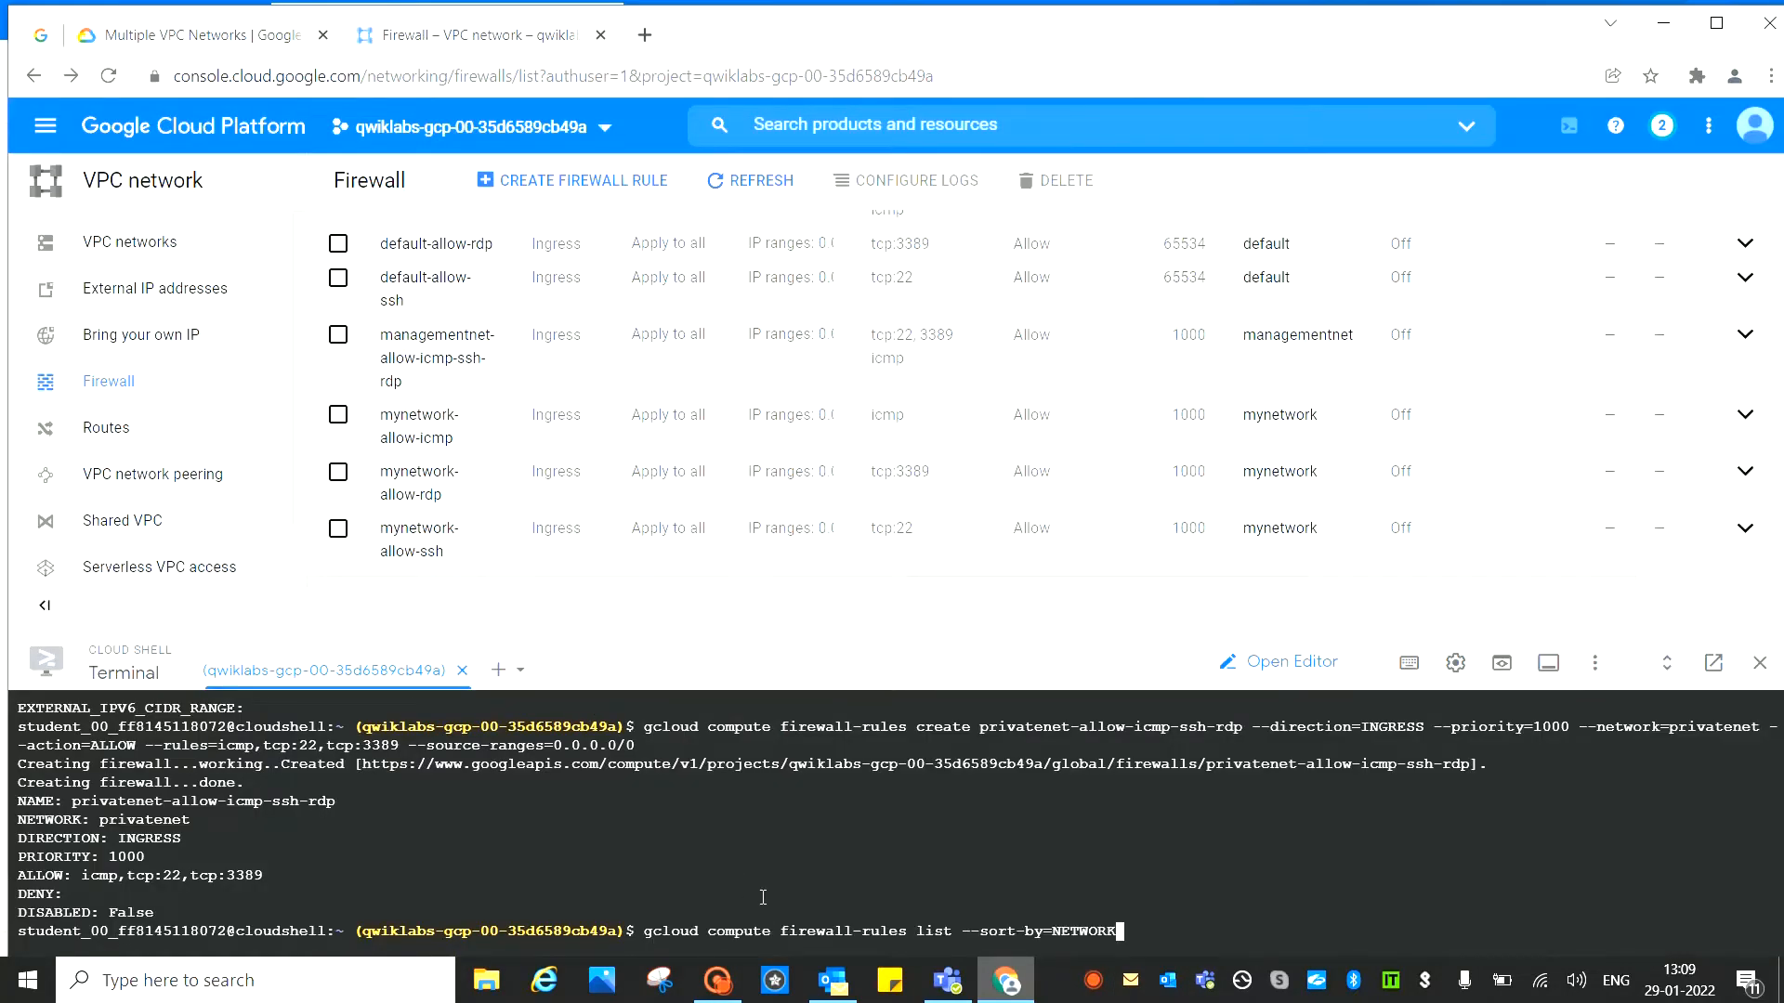
{"action": "key", "text": "Return"}
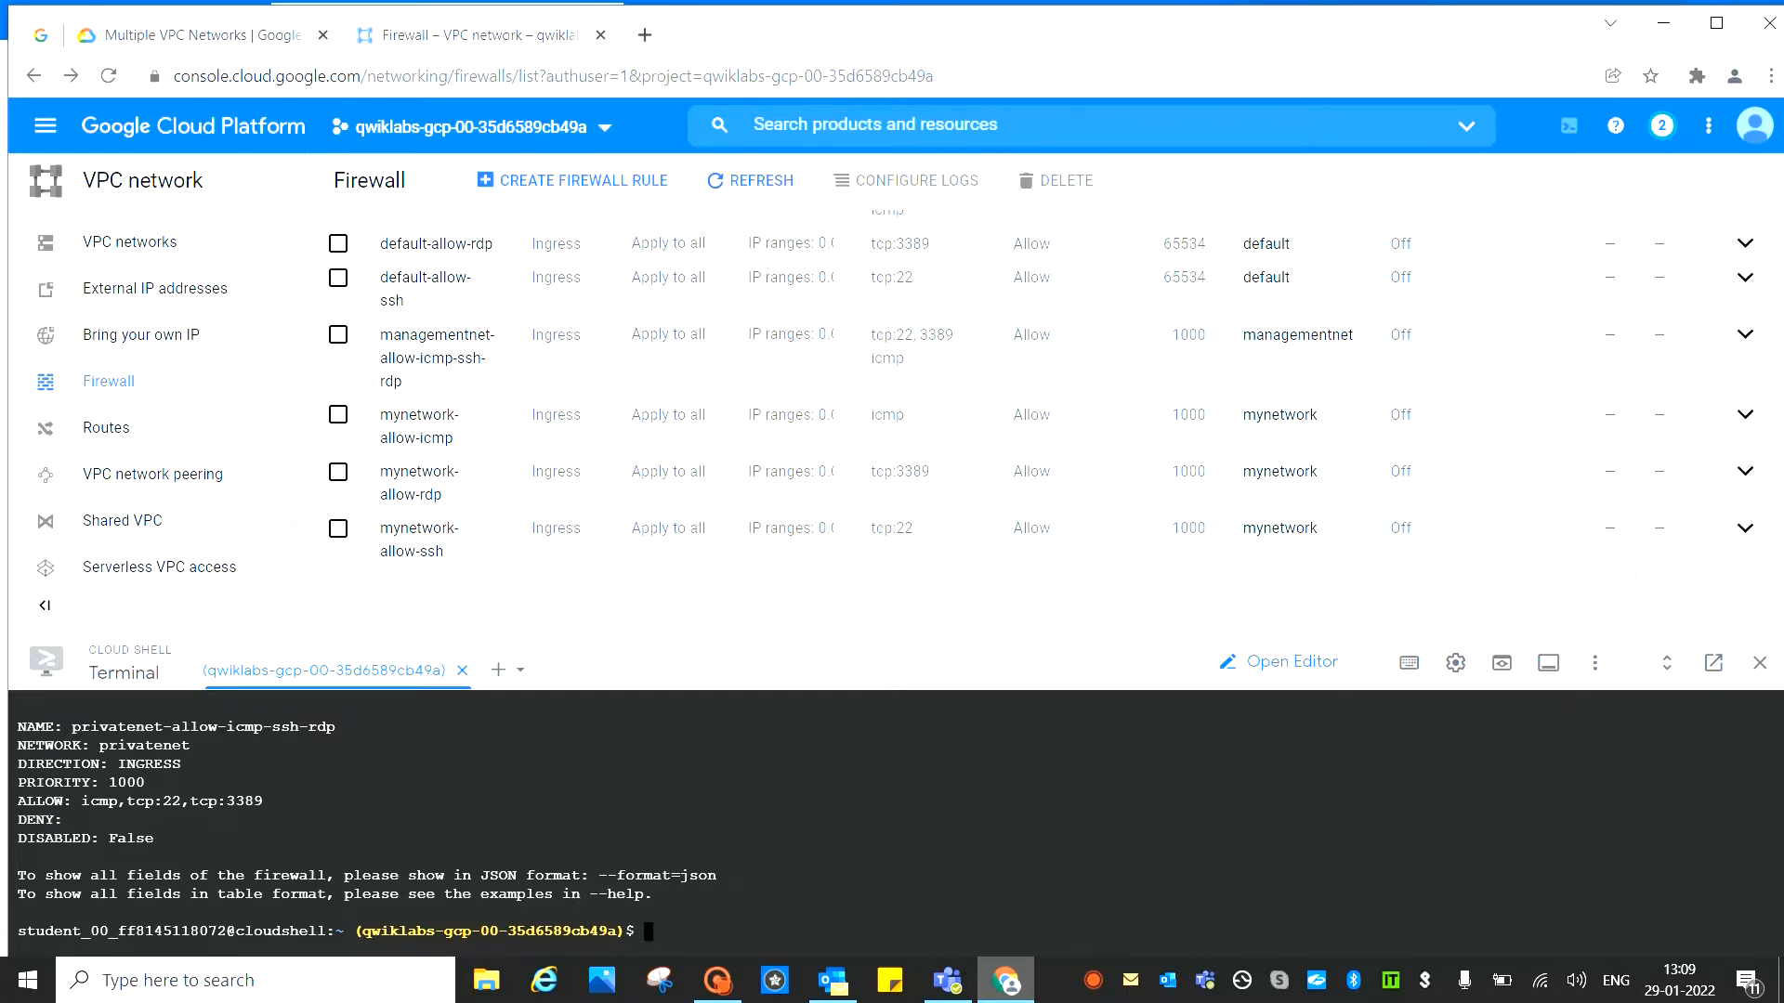
Check the lab's next instructions and refresh the console's firewall list to look for the privatenet rule
{"action": "left_click", "coordinate": [217, 36]}
{"action": "scroll", "coordinate": [1084, 610], "scroll_direction": "down", "scroll_amount": 8}
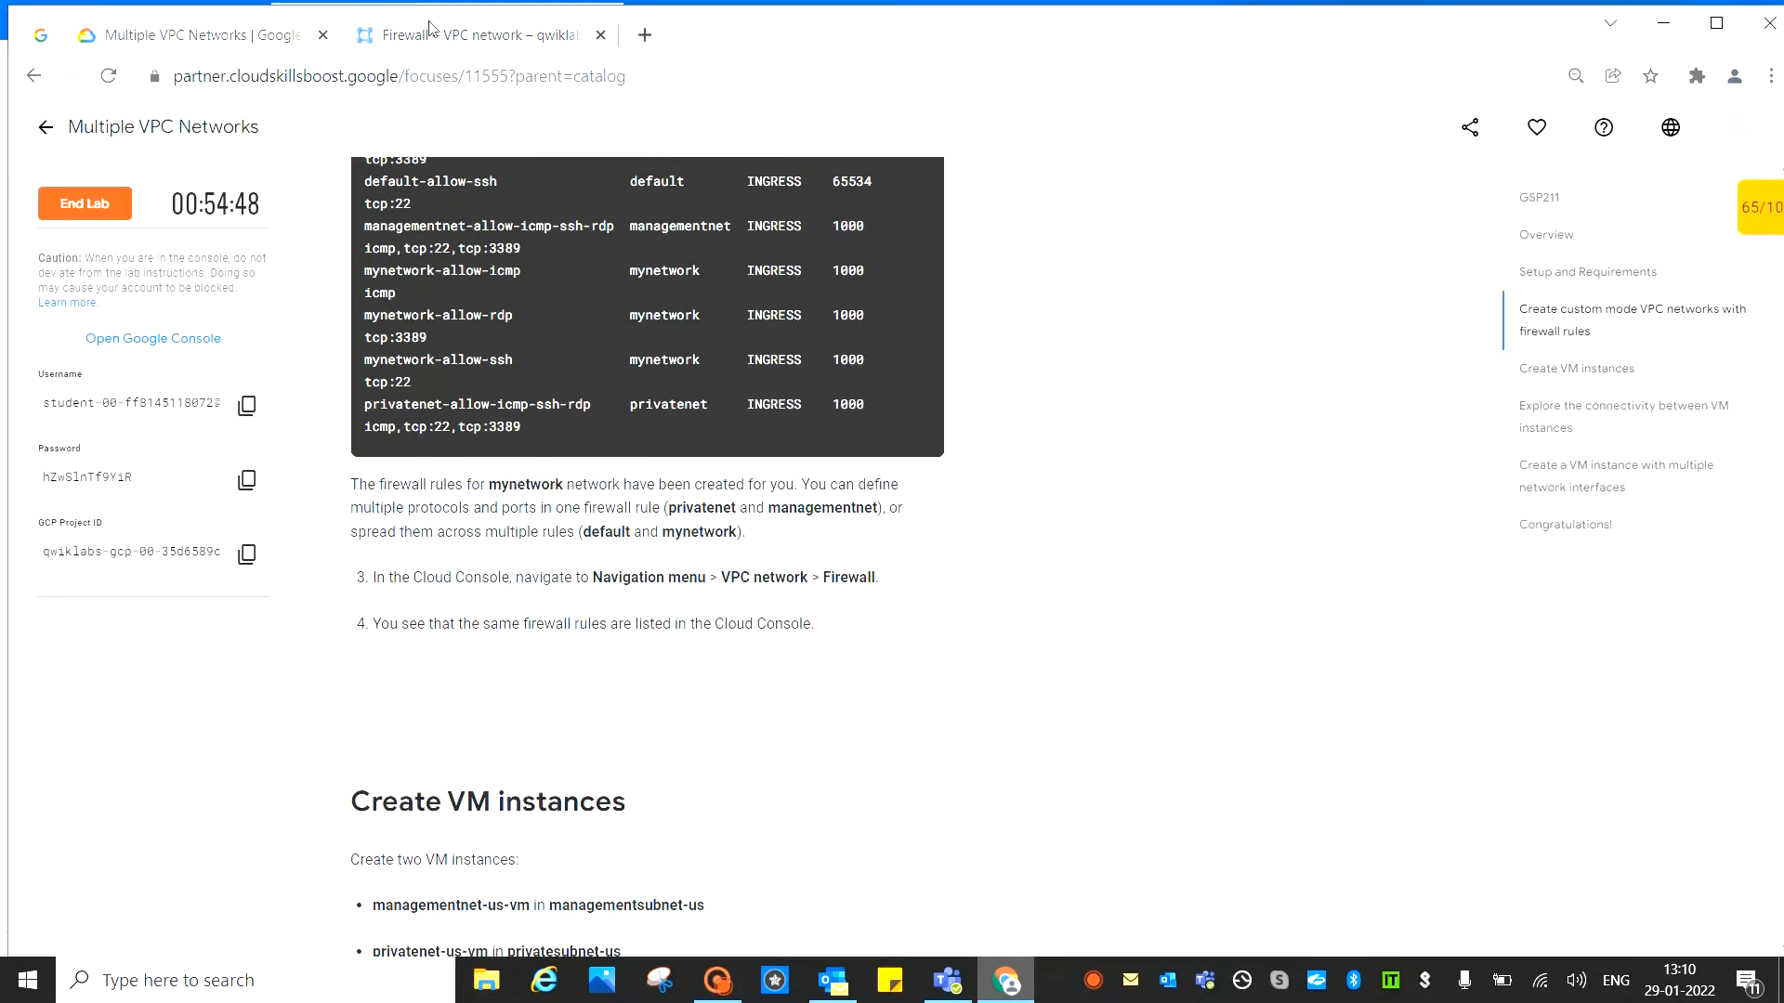
{"action": "left_click", "coordinate": [454, 36]}
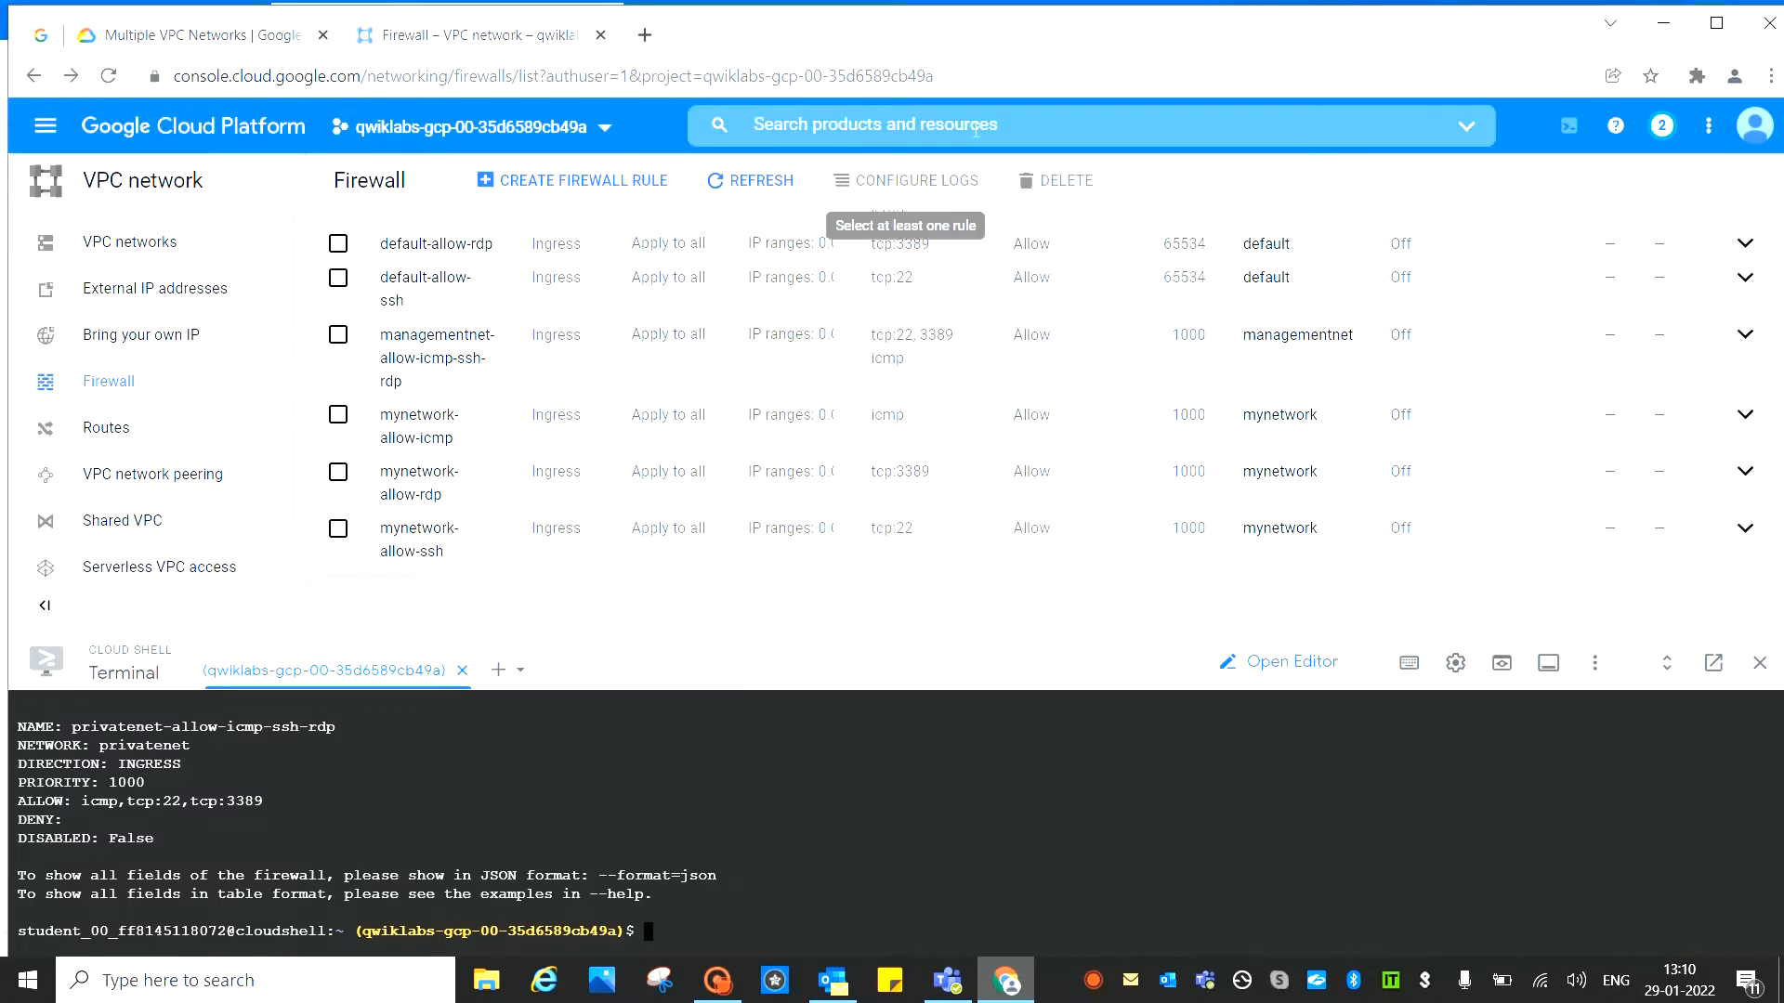
{"action": "left_click", "coordinate": [751, 183]}
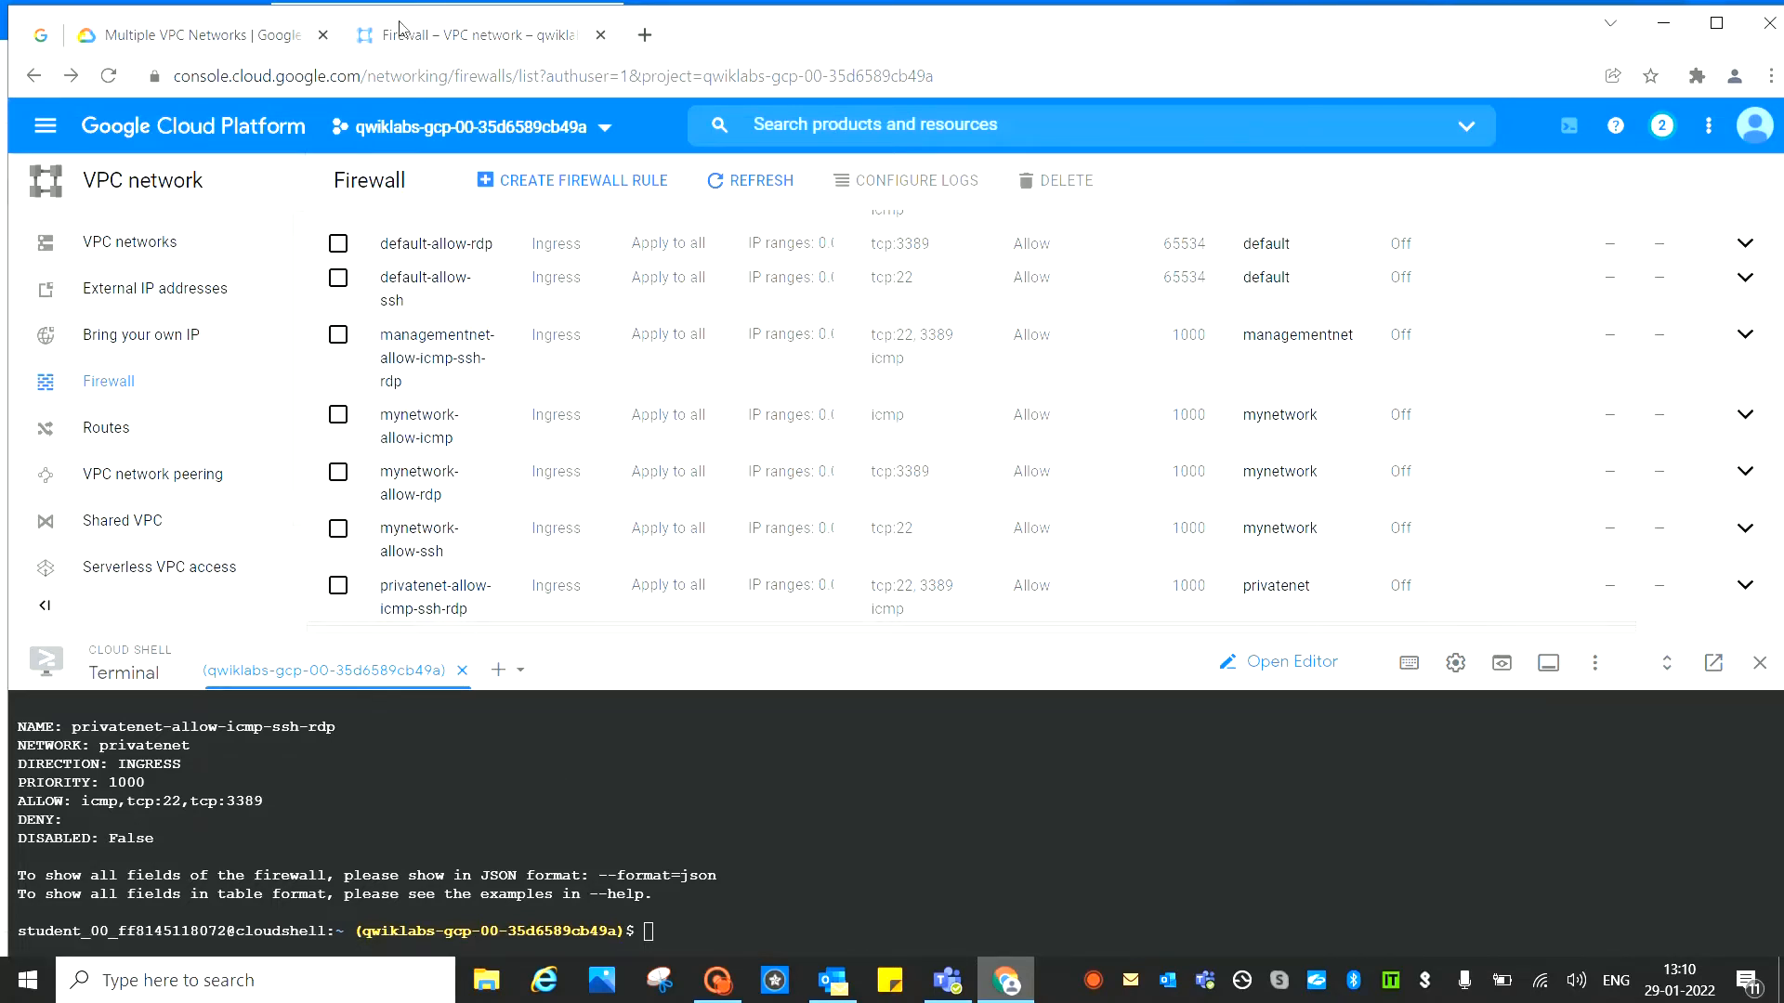
Read the lab's Create VM instances section, open Compute Engine's VM instances page and inspect the existing instances' zones and IP addresses
{"action": "left_click", "coordinate": [235, 36]}
{"action": "scroll", "coordinate": [986, 645], "scroll_direction": "down", "scroll_amount": 3}
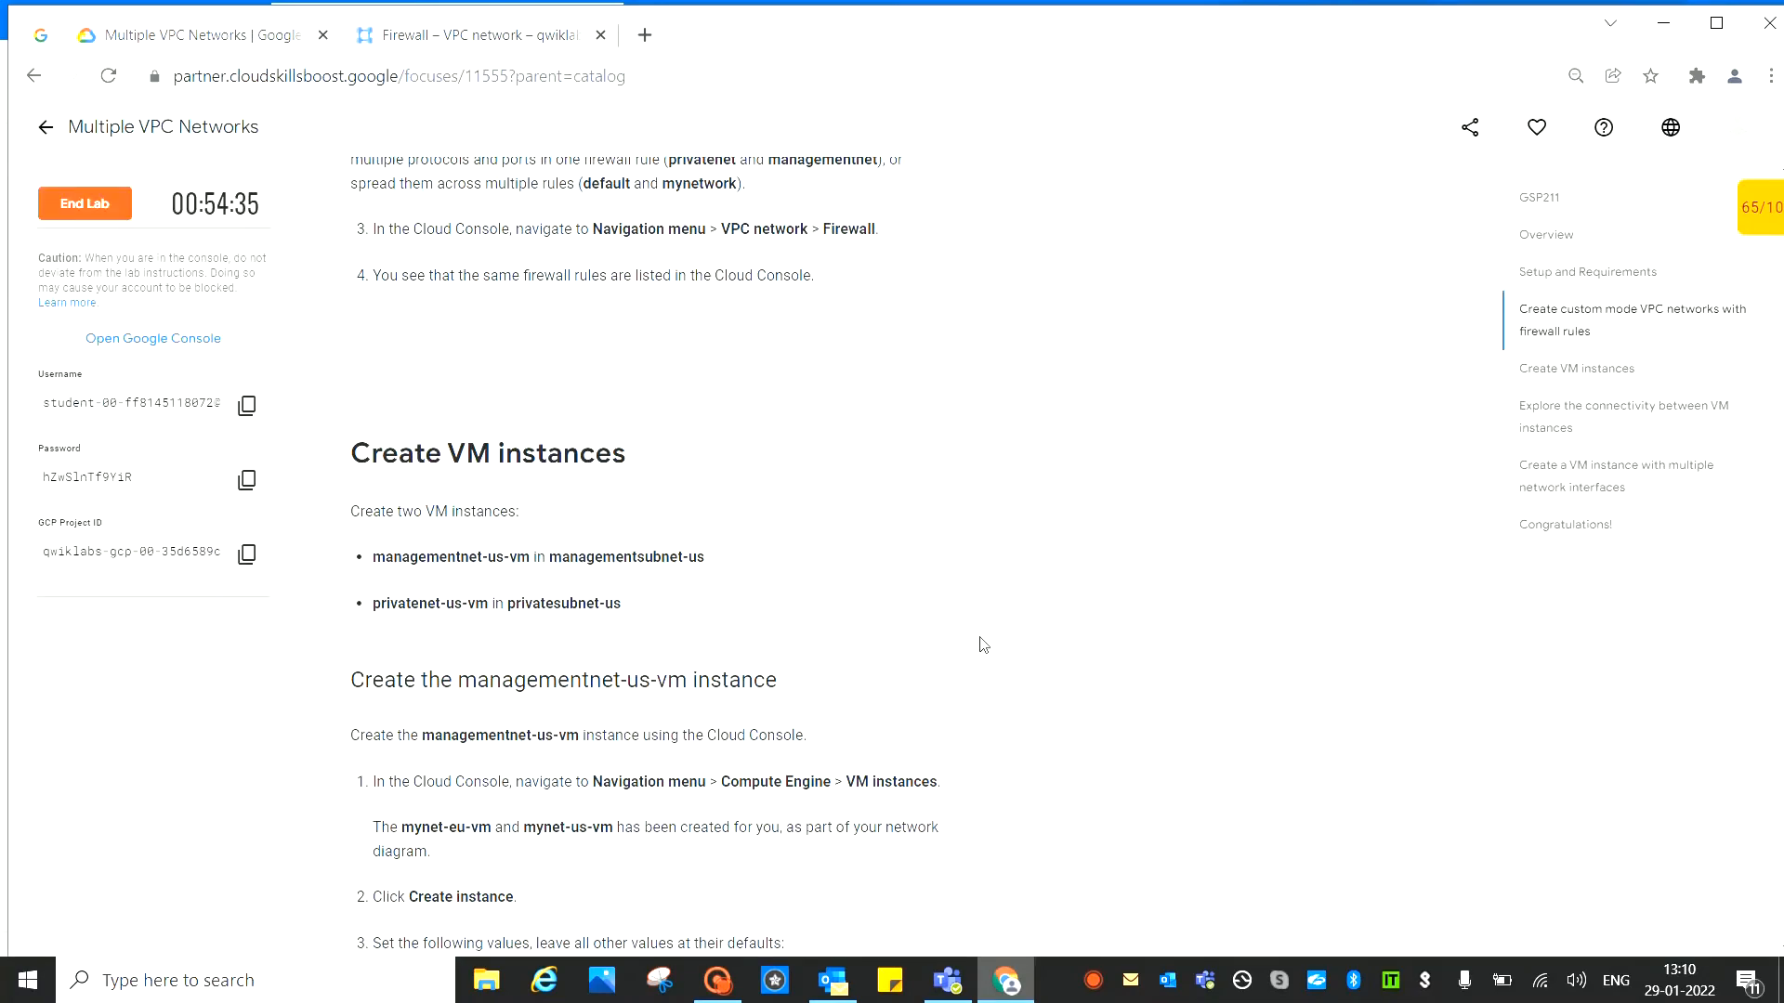
{"action": "scroll", "coordinate": [977, 639], "scroll_direction": "down", "scroll_amount": 2}
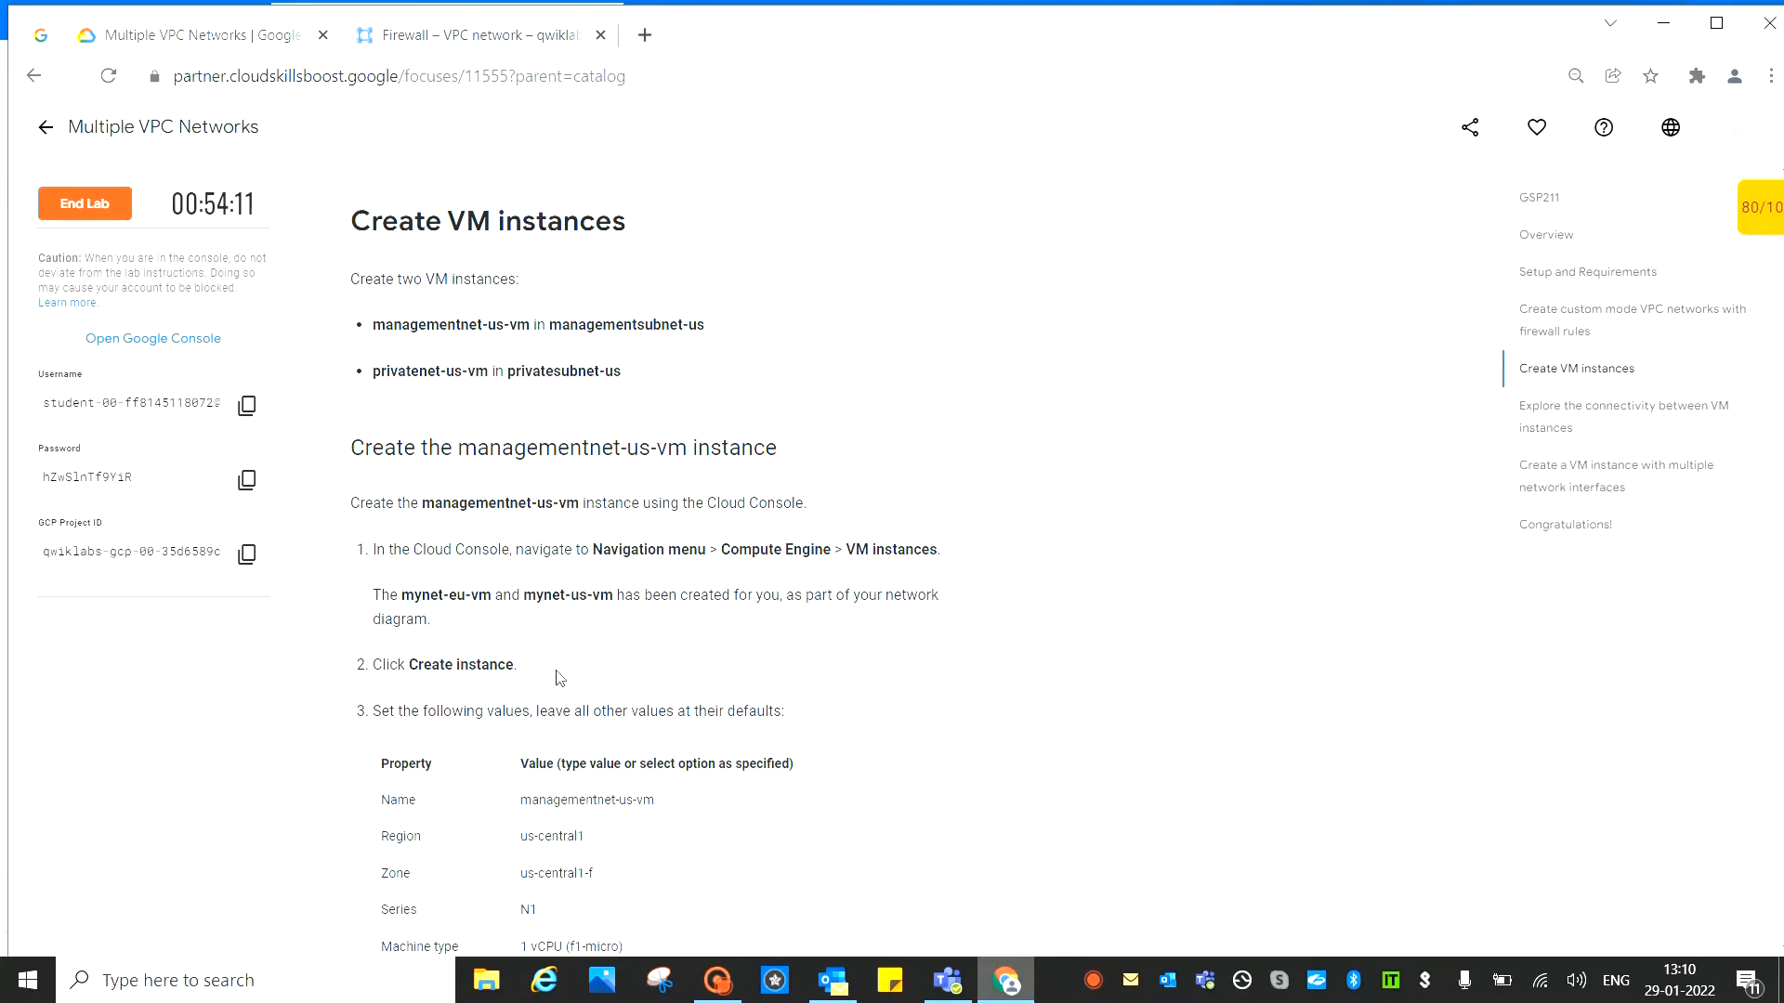
{"action": "left_click", "coordinate": [432, 37]}
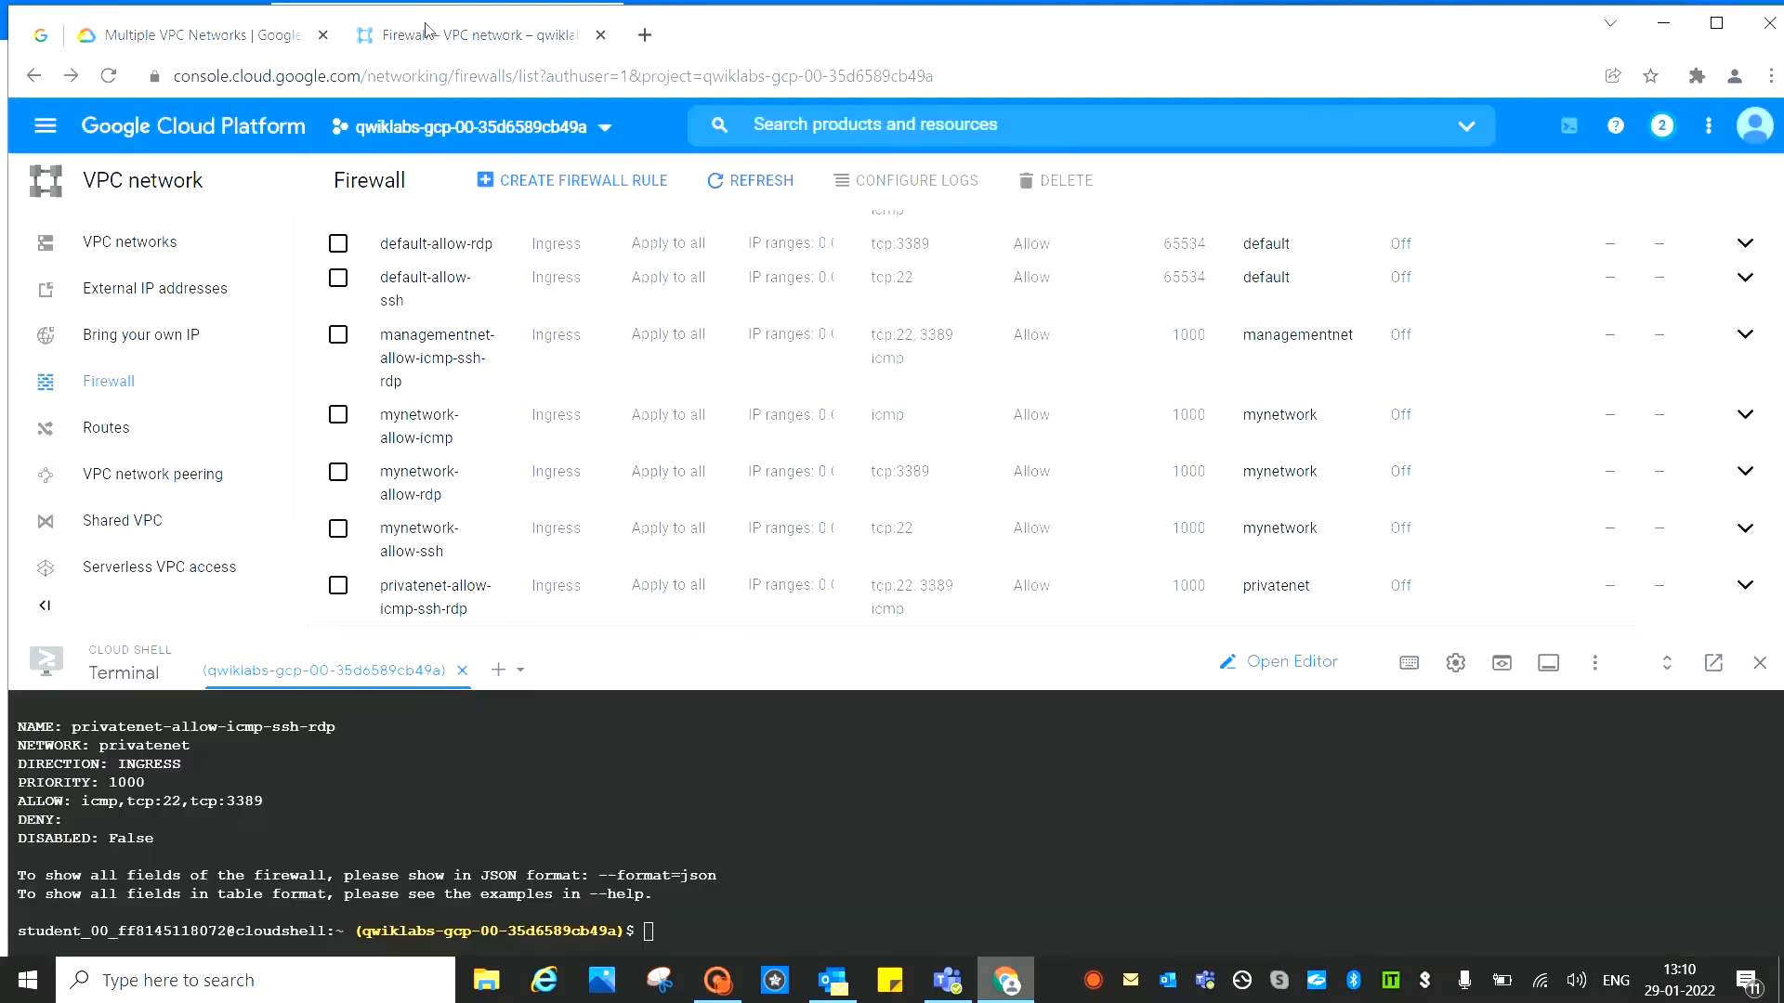
{"action": "left_click", "coordinate": [45, 132]}
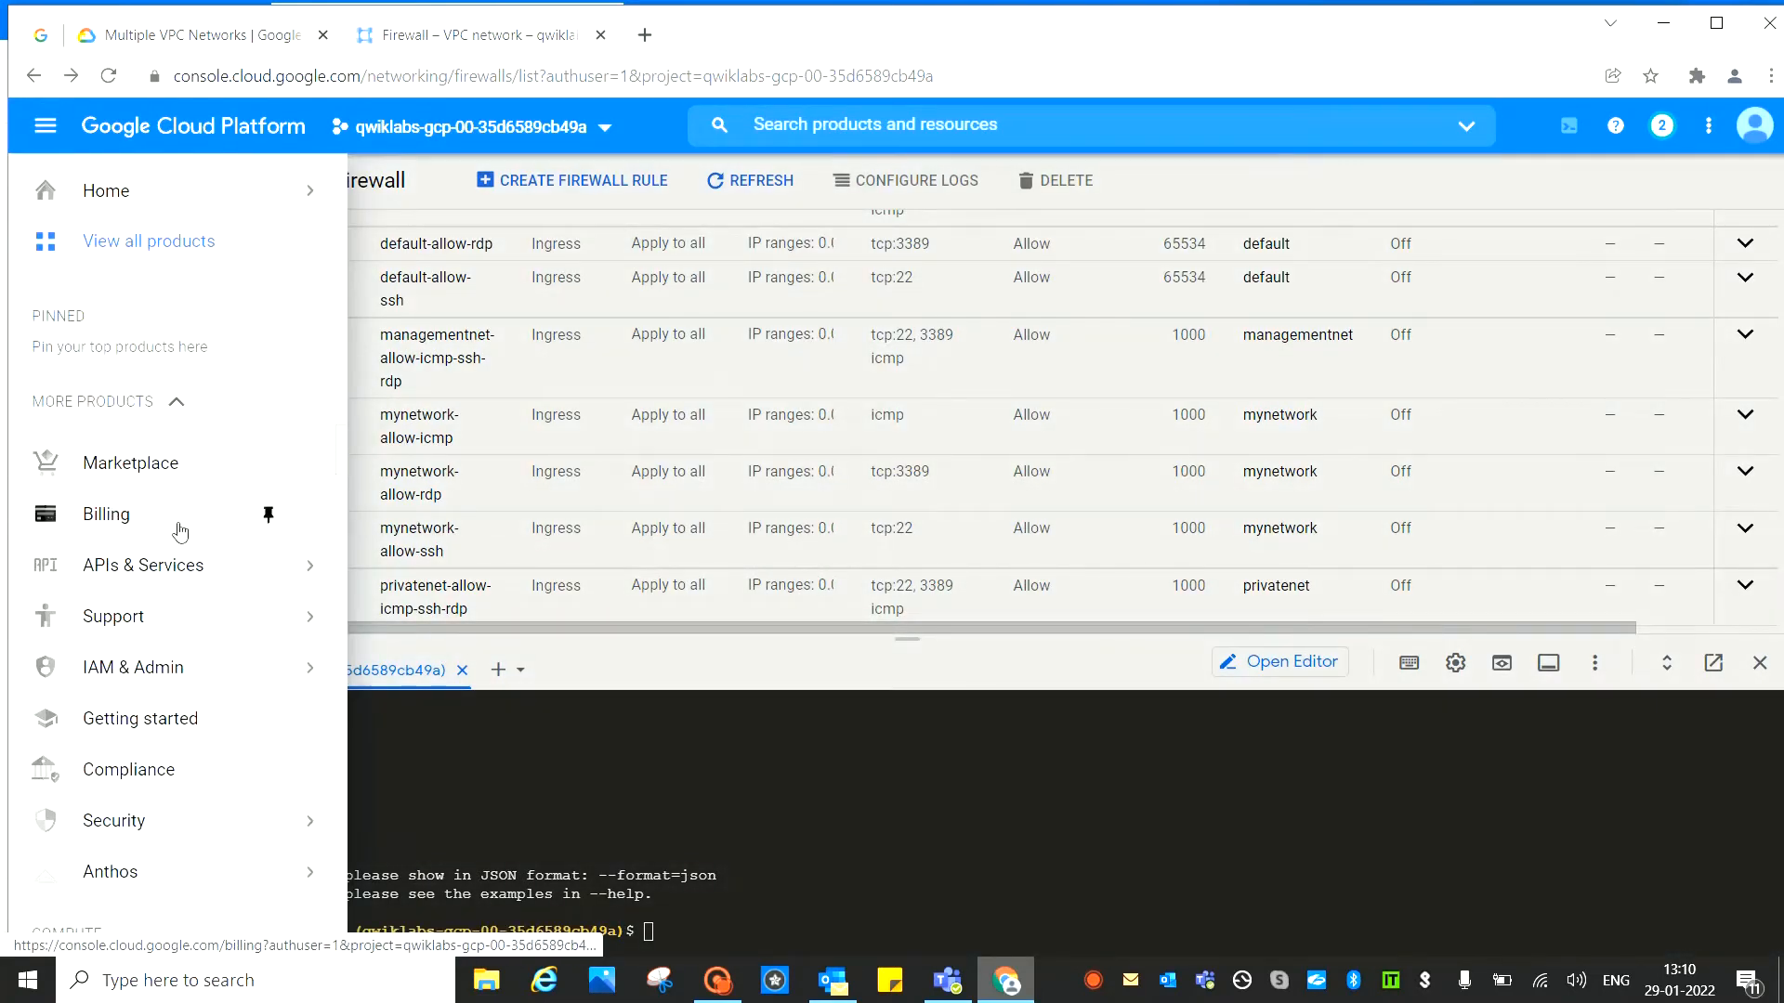
{"action": "scroll", "coordinate": [186, 534], "scroll_direction": "down", "scroll_amount": 3}
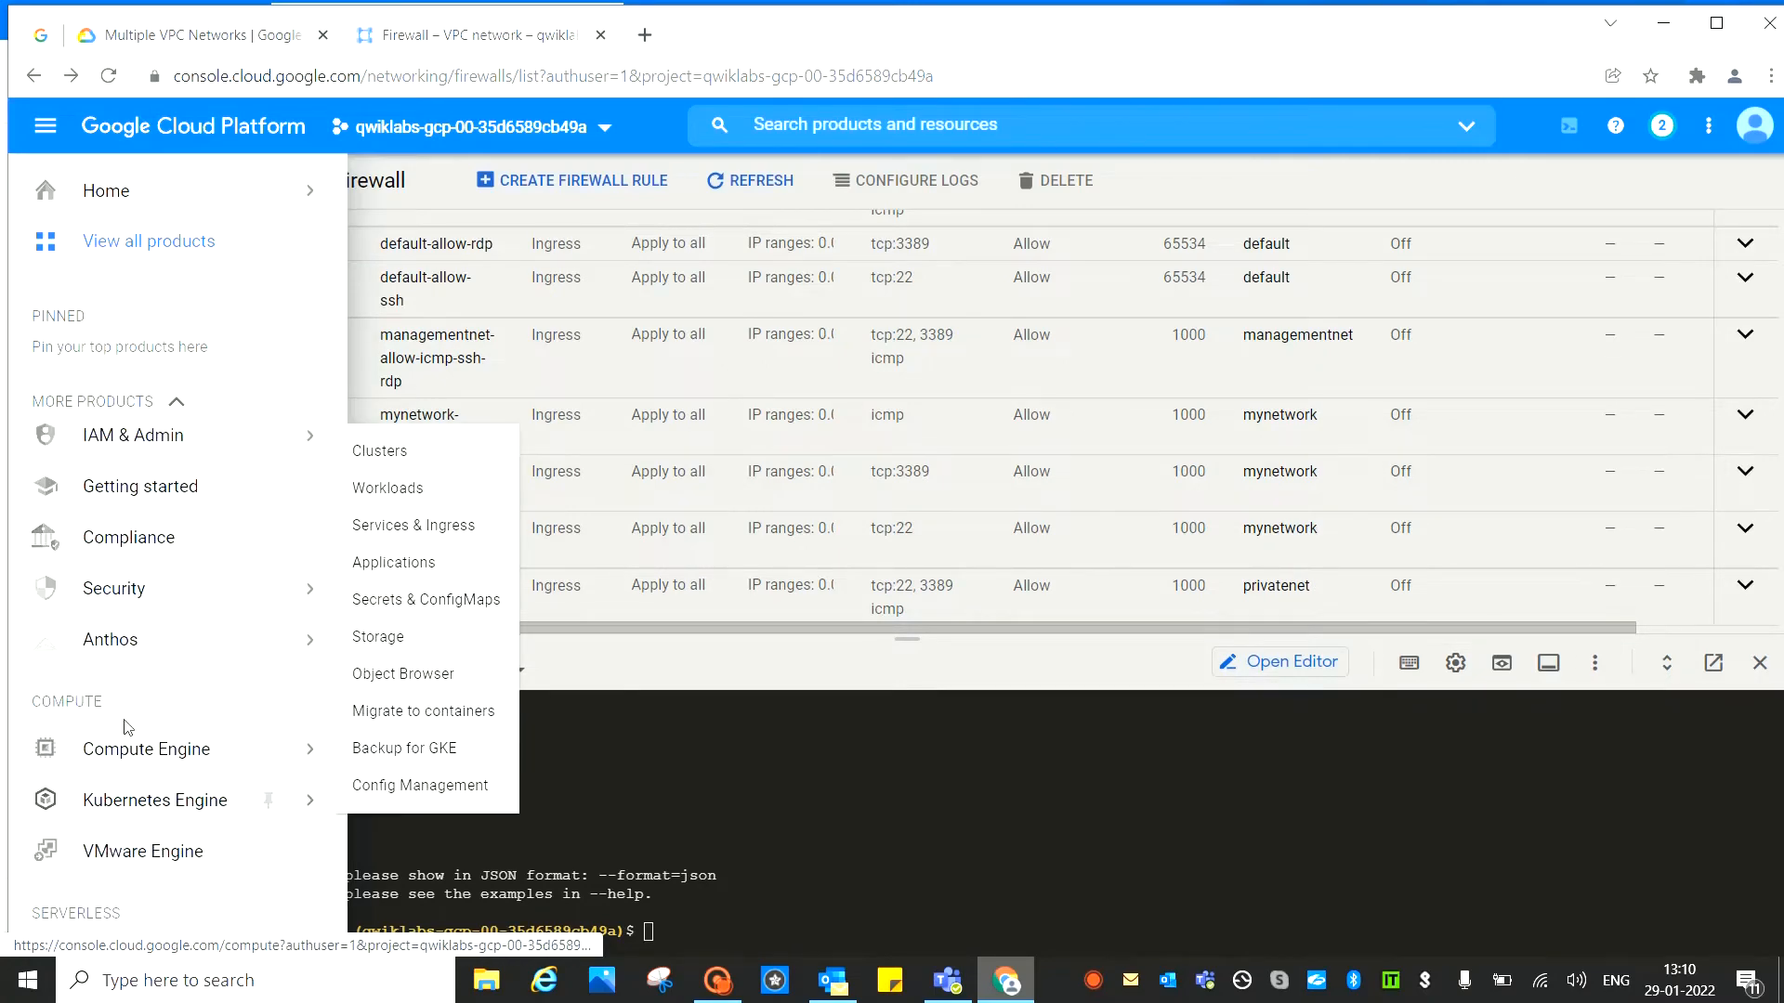
{"action": "mouse_move", "coordinate": [139, 749]}
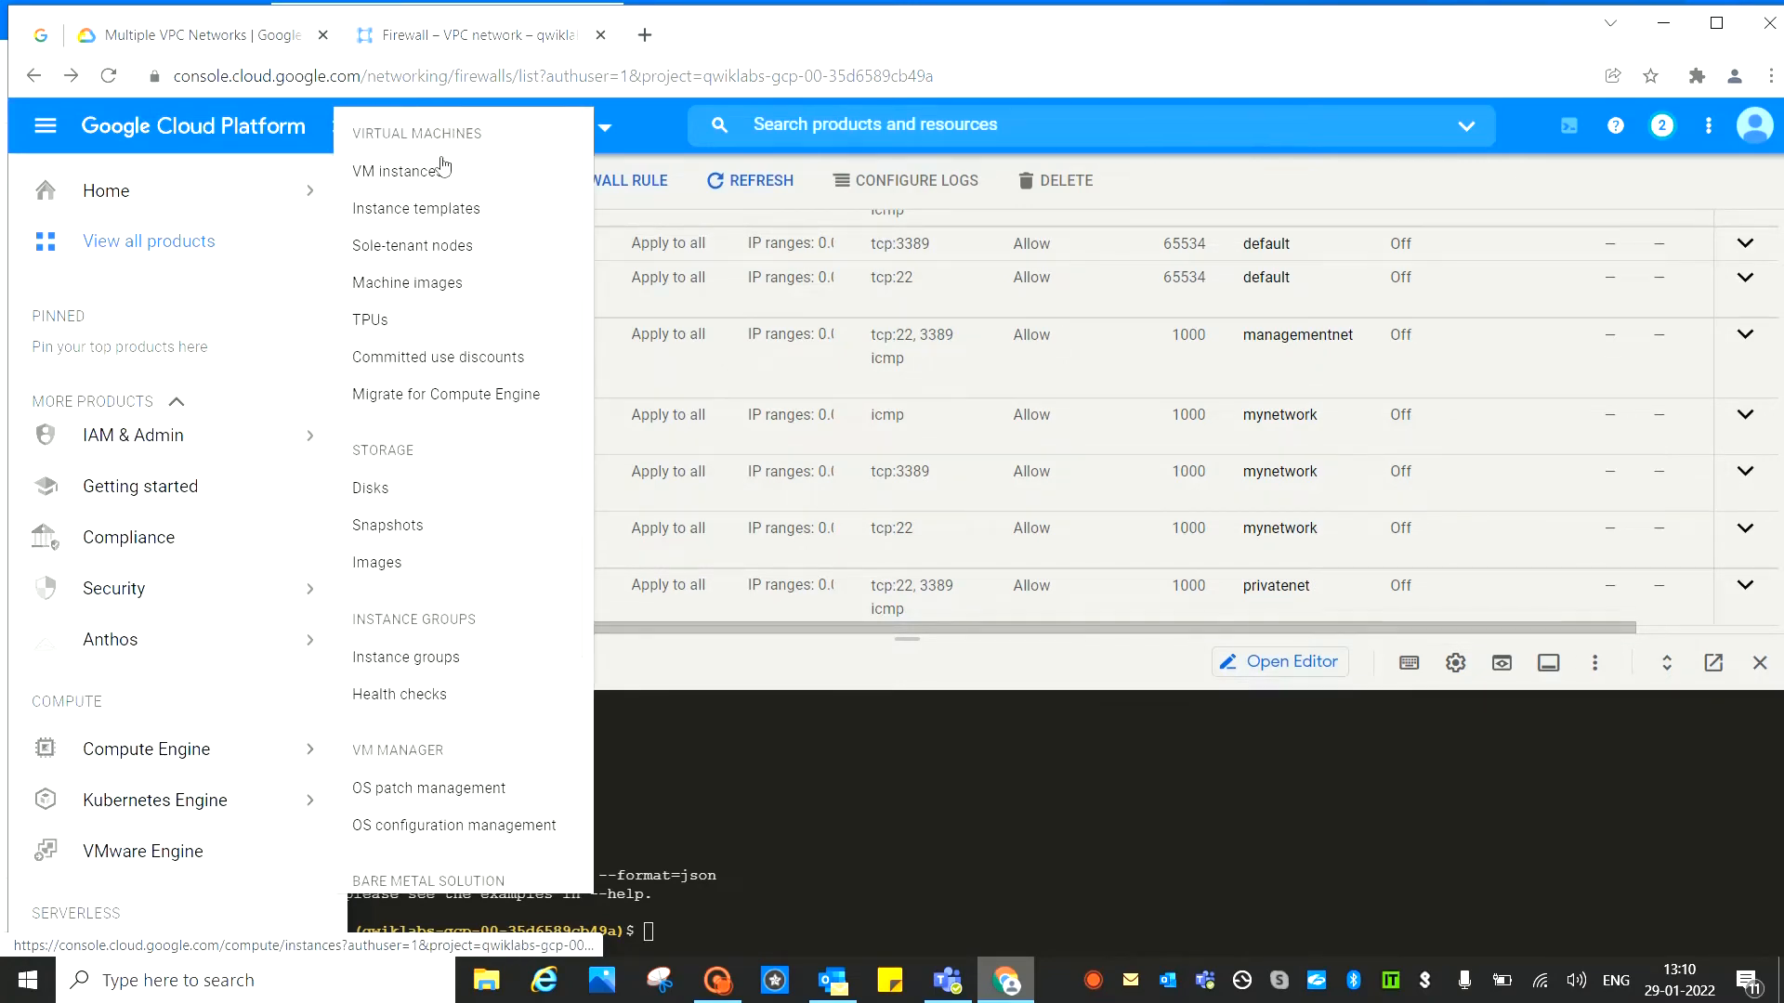
{"action": "left_click", "coordinate": [430, 180]}
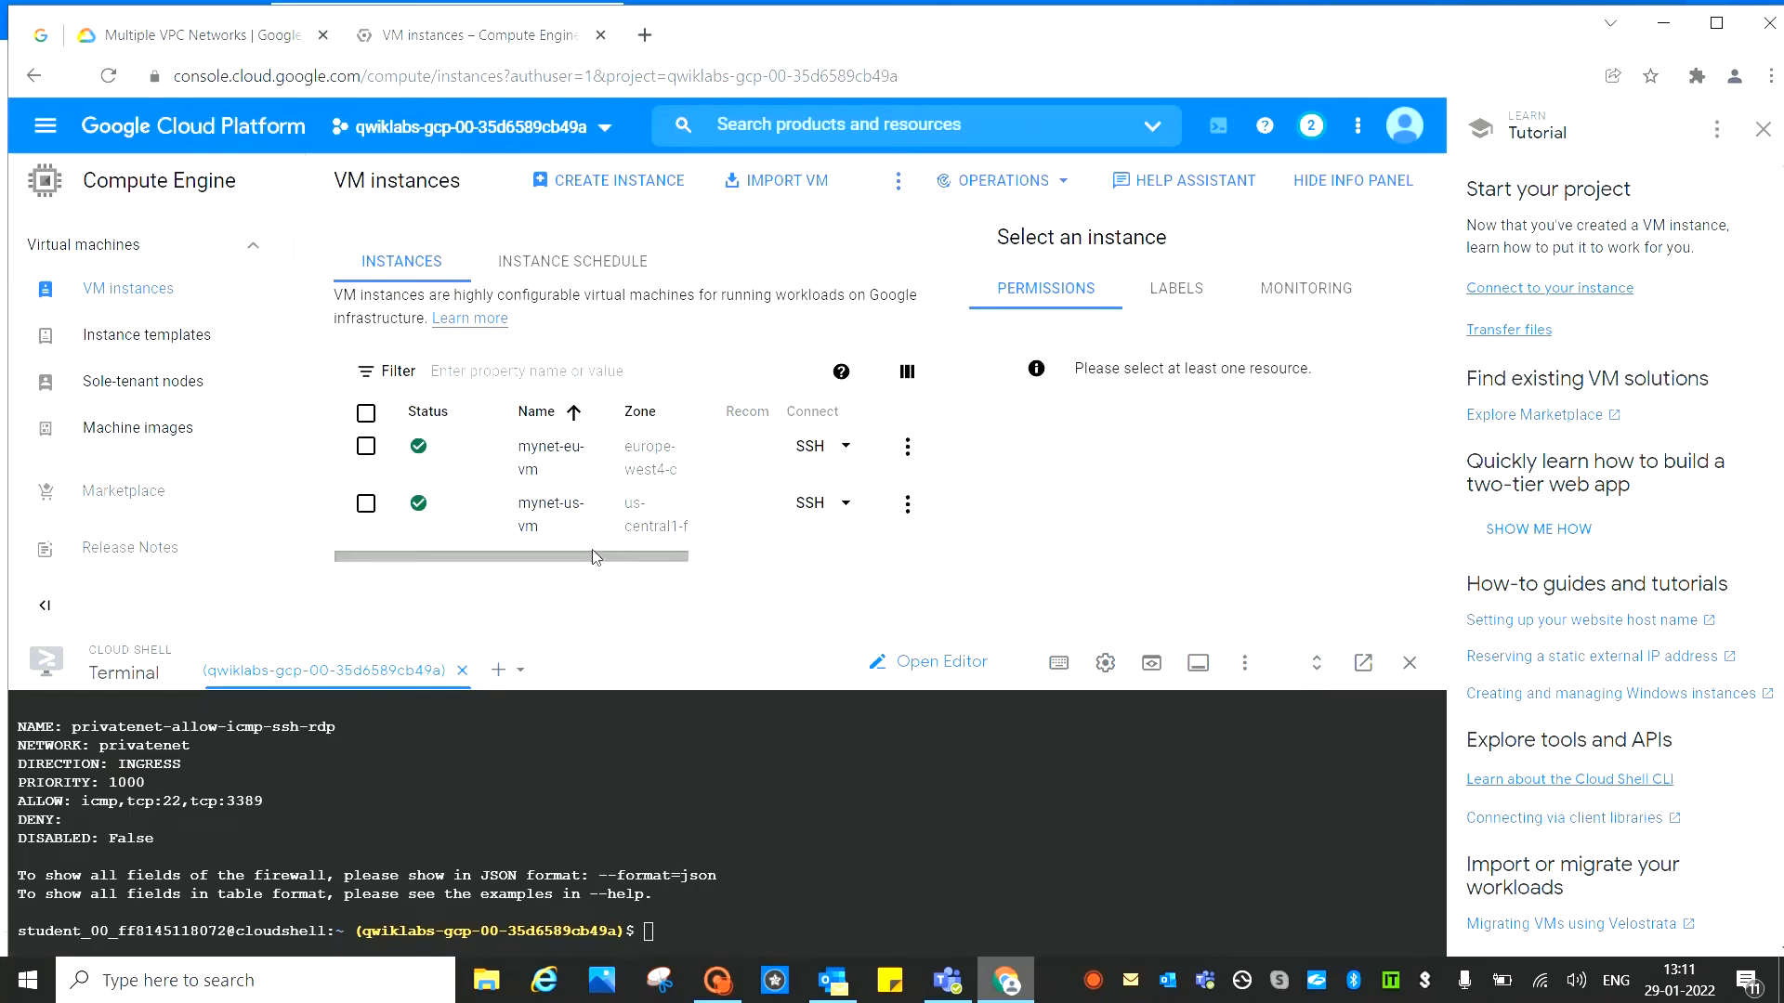
{"action": "left_click_drag", "start_coordinate": [599, 555], "coordinate": [924, 555]}
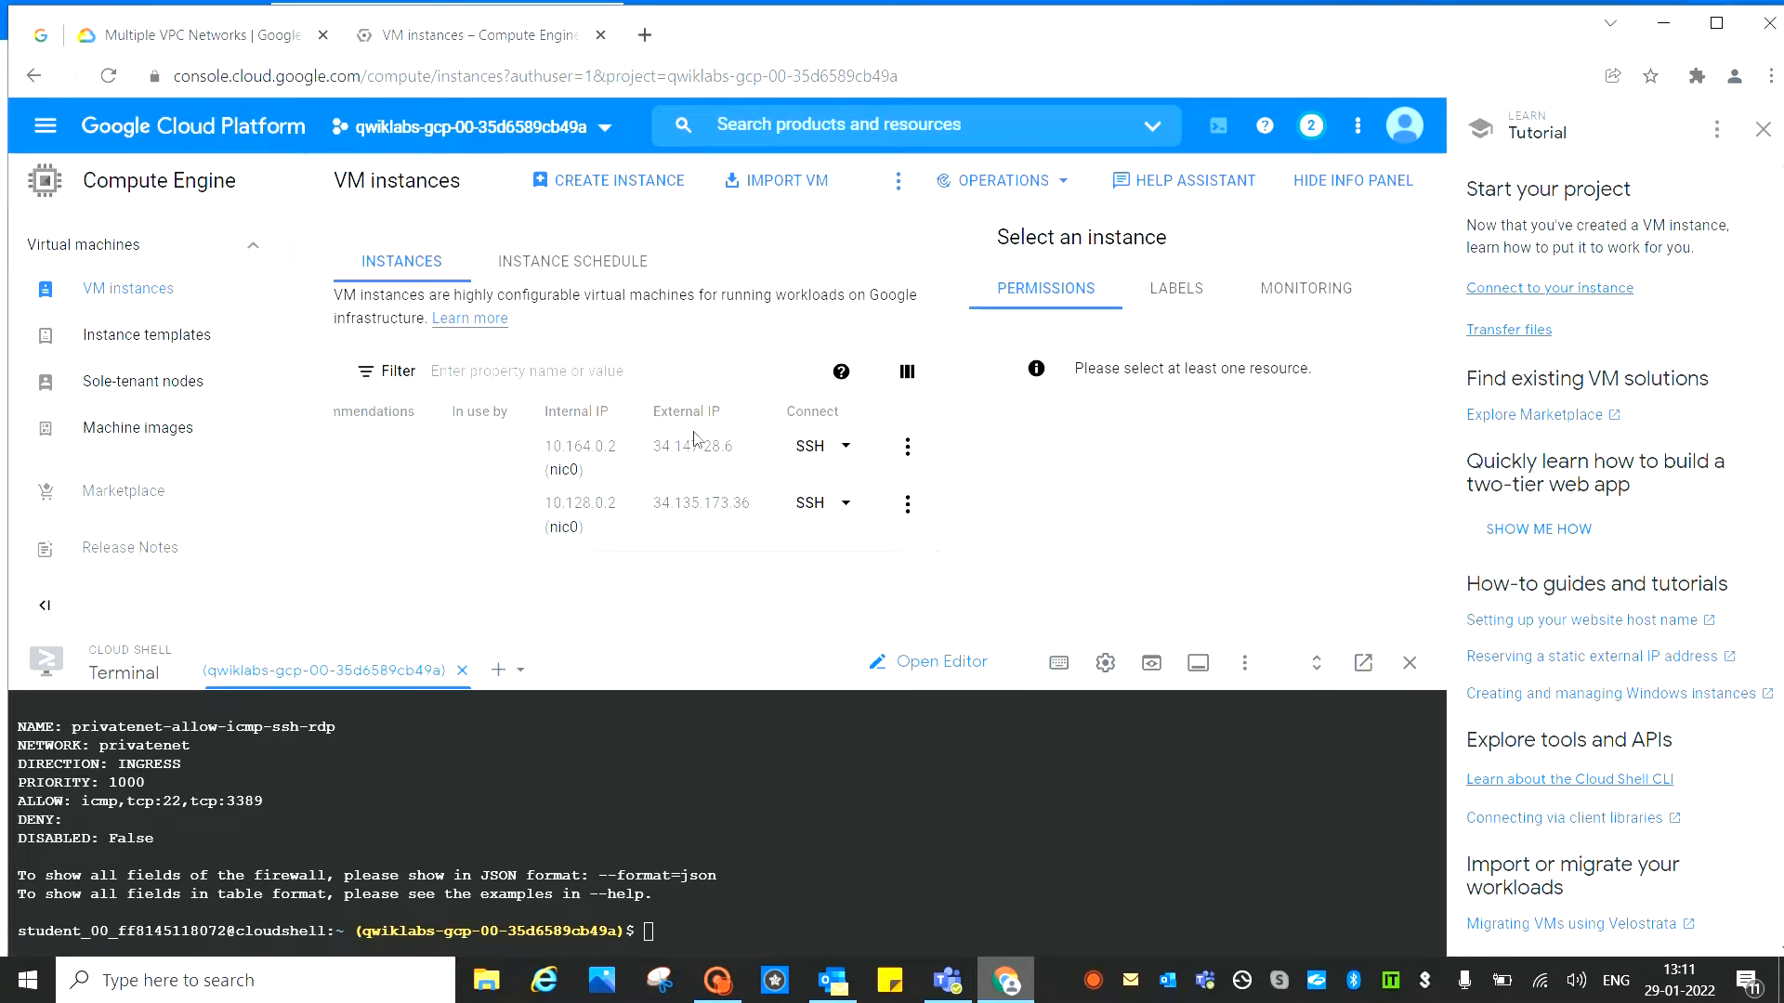
{"action": "left_click_drag", "start_coordinate": [688, 558], "coordinate": [427, 552]}
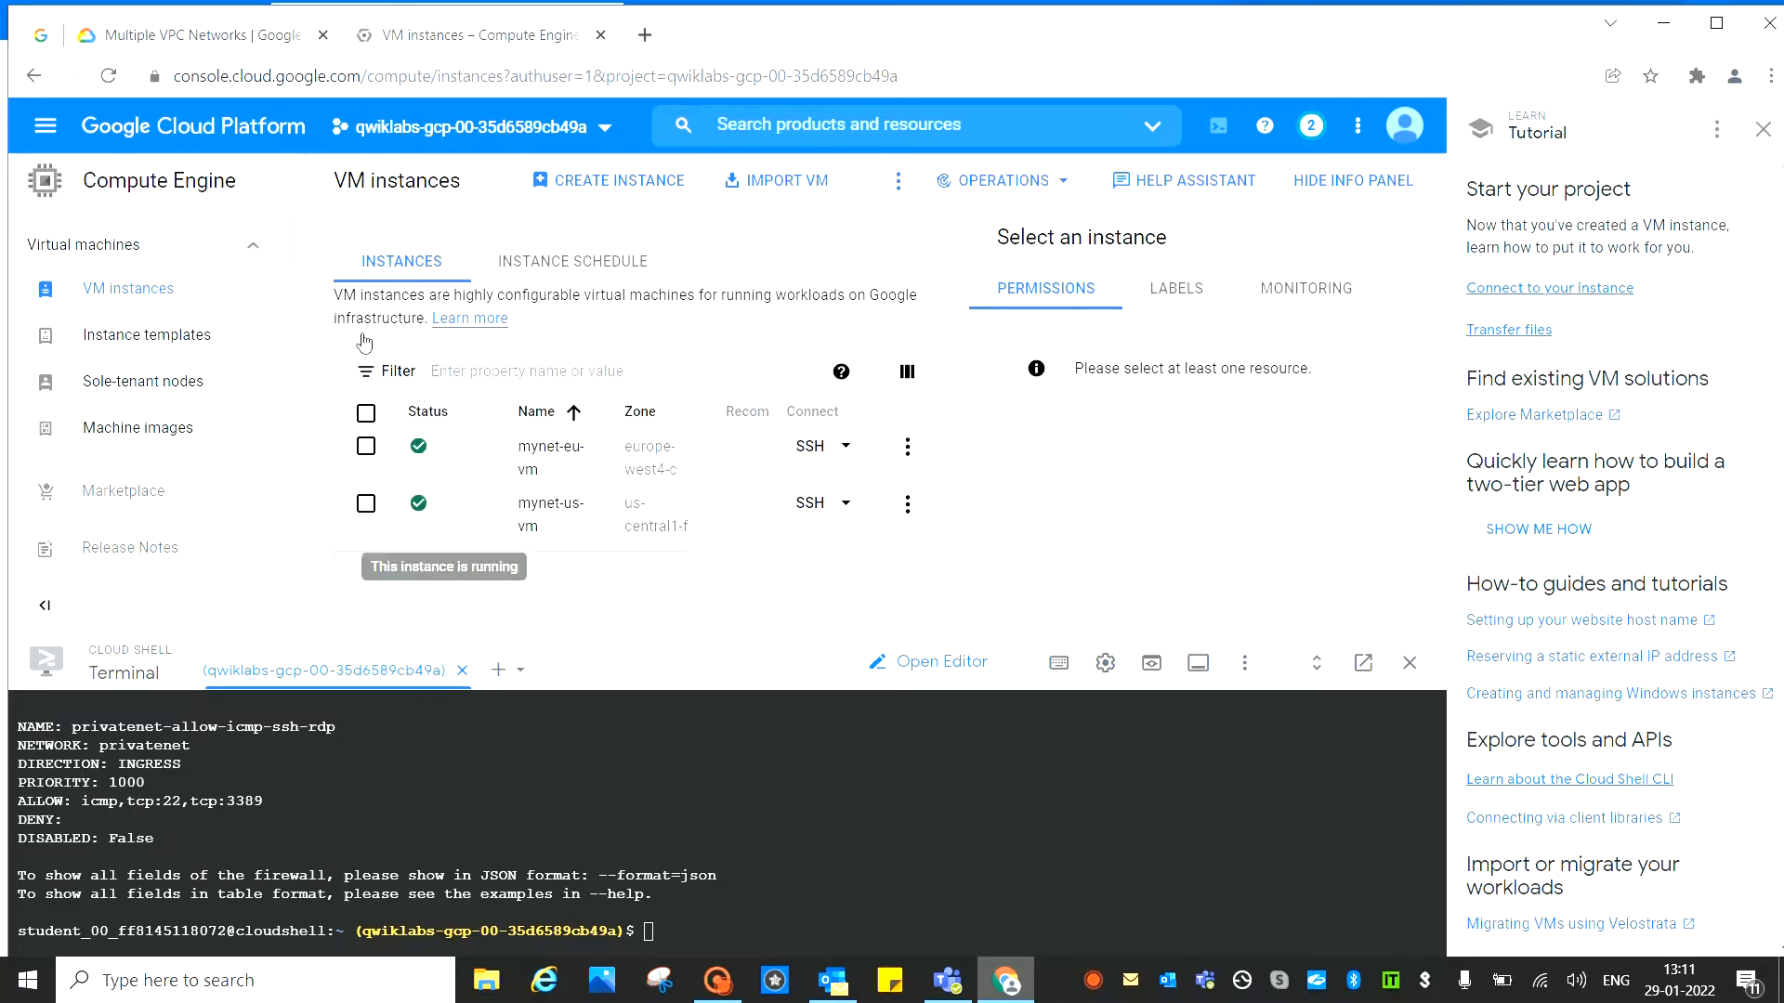
Copy the instance name from the lab and start a new VM instance named managementnet-us-vm
{"action": "left_click", "coordinate": [206, 44]}
{"action": "scroll", "coordinate": [935, 544], "scroll_direction": "down", "scroll_amount": 2}
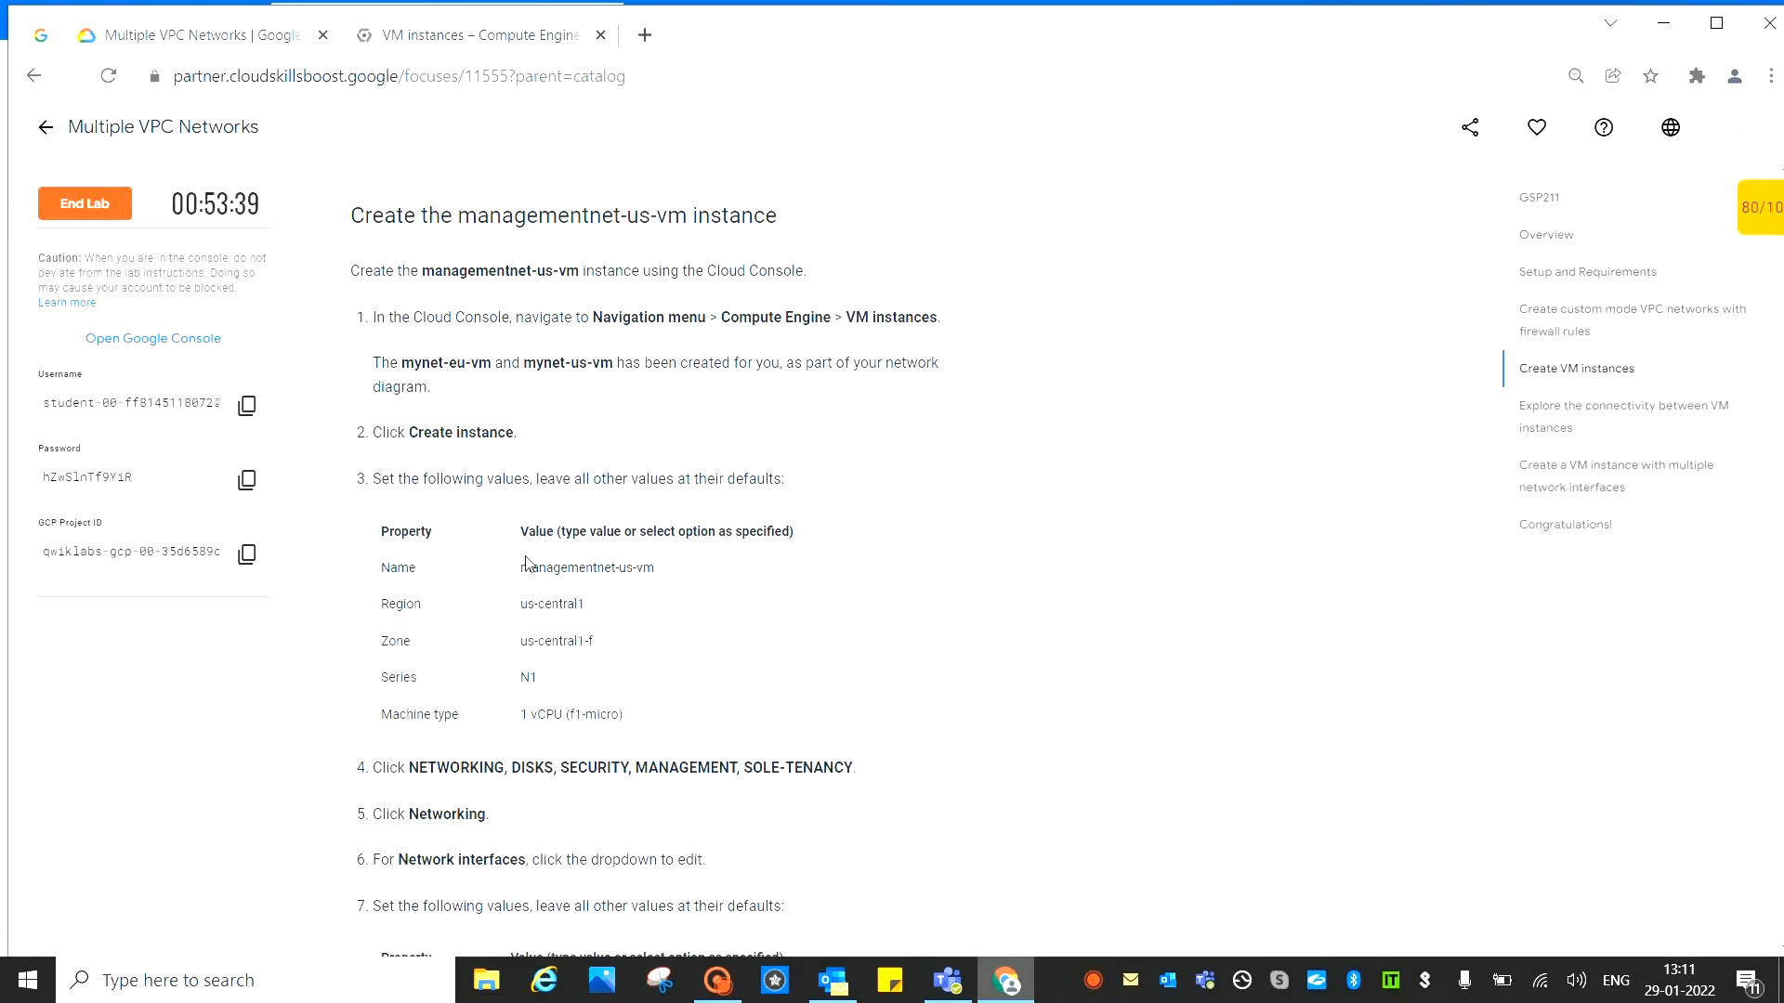
{"action": "left_click_drag", "start_coordinate": [641, 568], "coordinate": [518, 567]}
{"action": "right_click", "coordinate": [605, 571]}
{"action": "left_click", "coordinate": [641, 586]}
{"action": "left_click", "coordinate": [429, 36]}
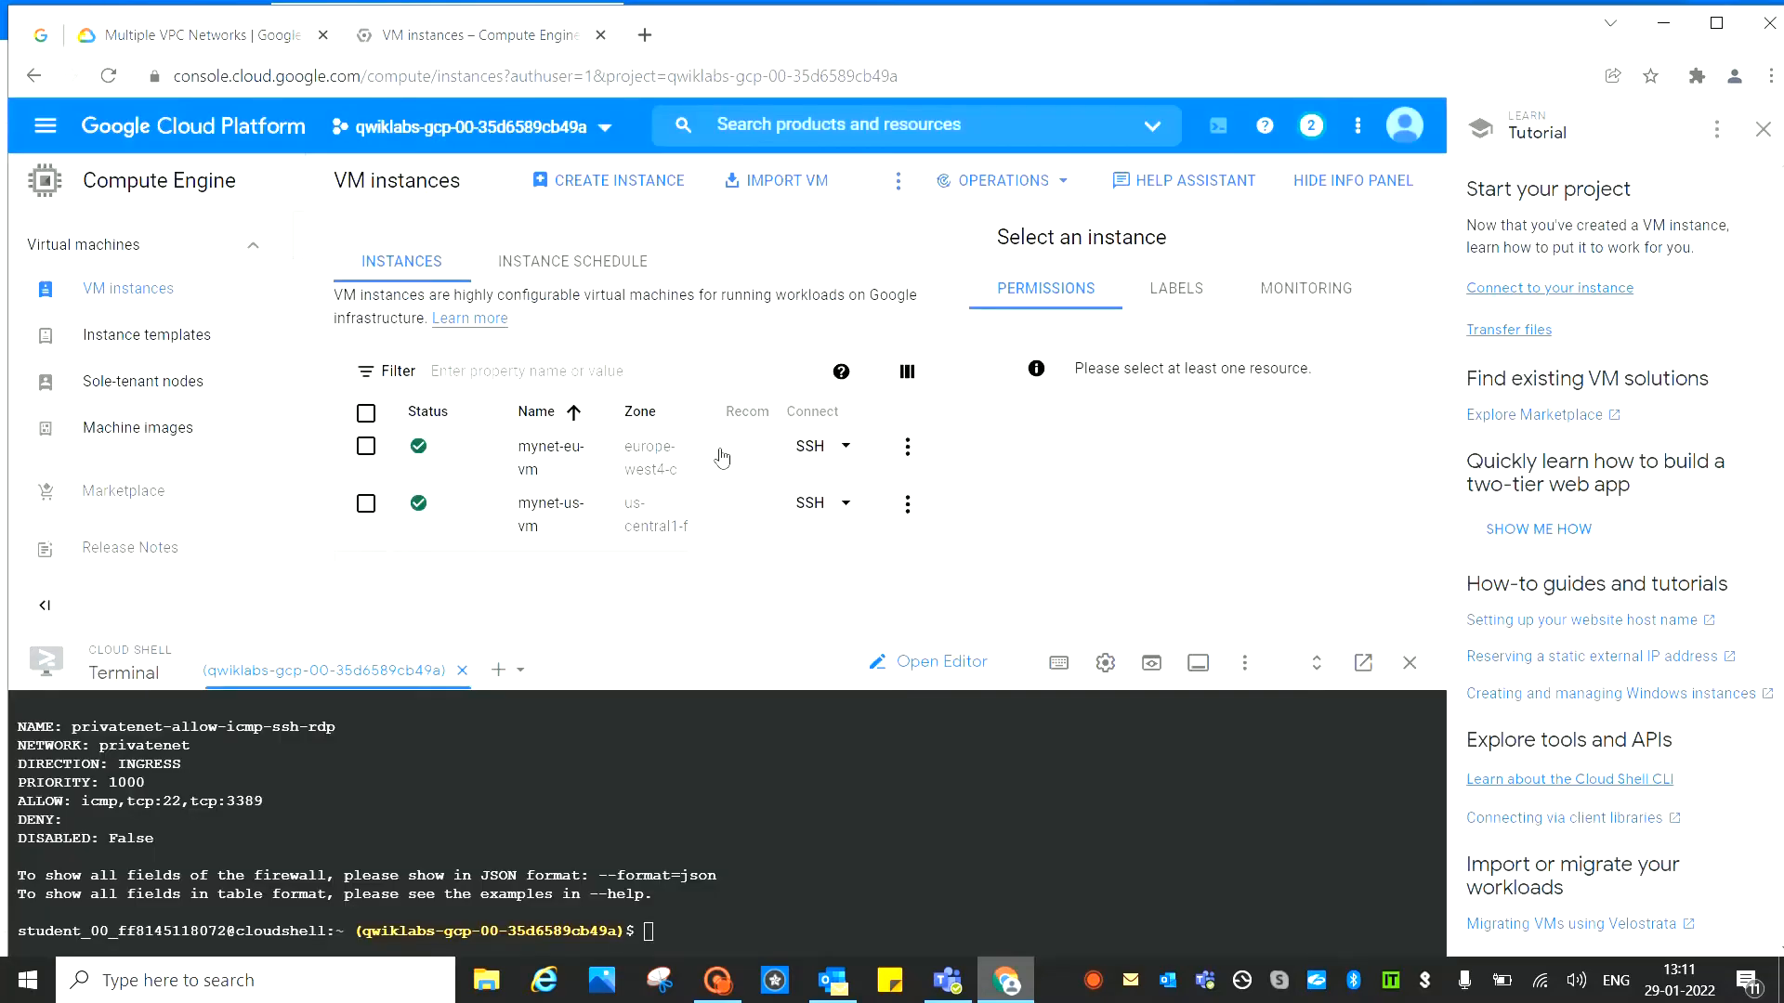
{"action": "left_click", "coordinate": [619, 181]}
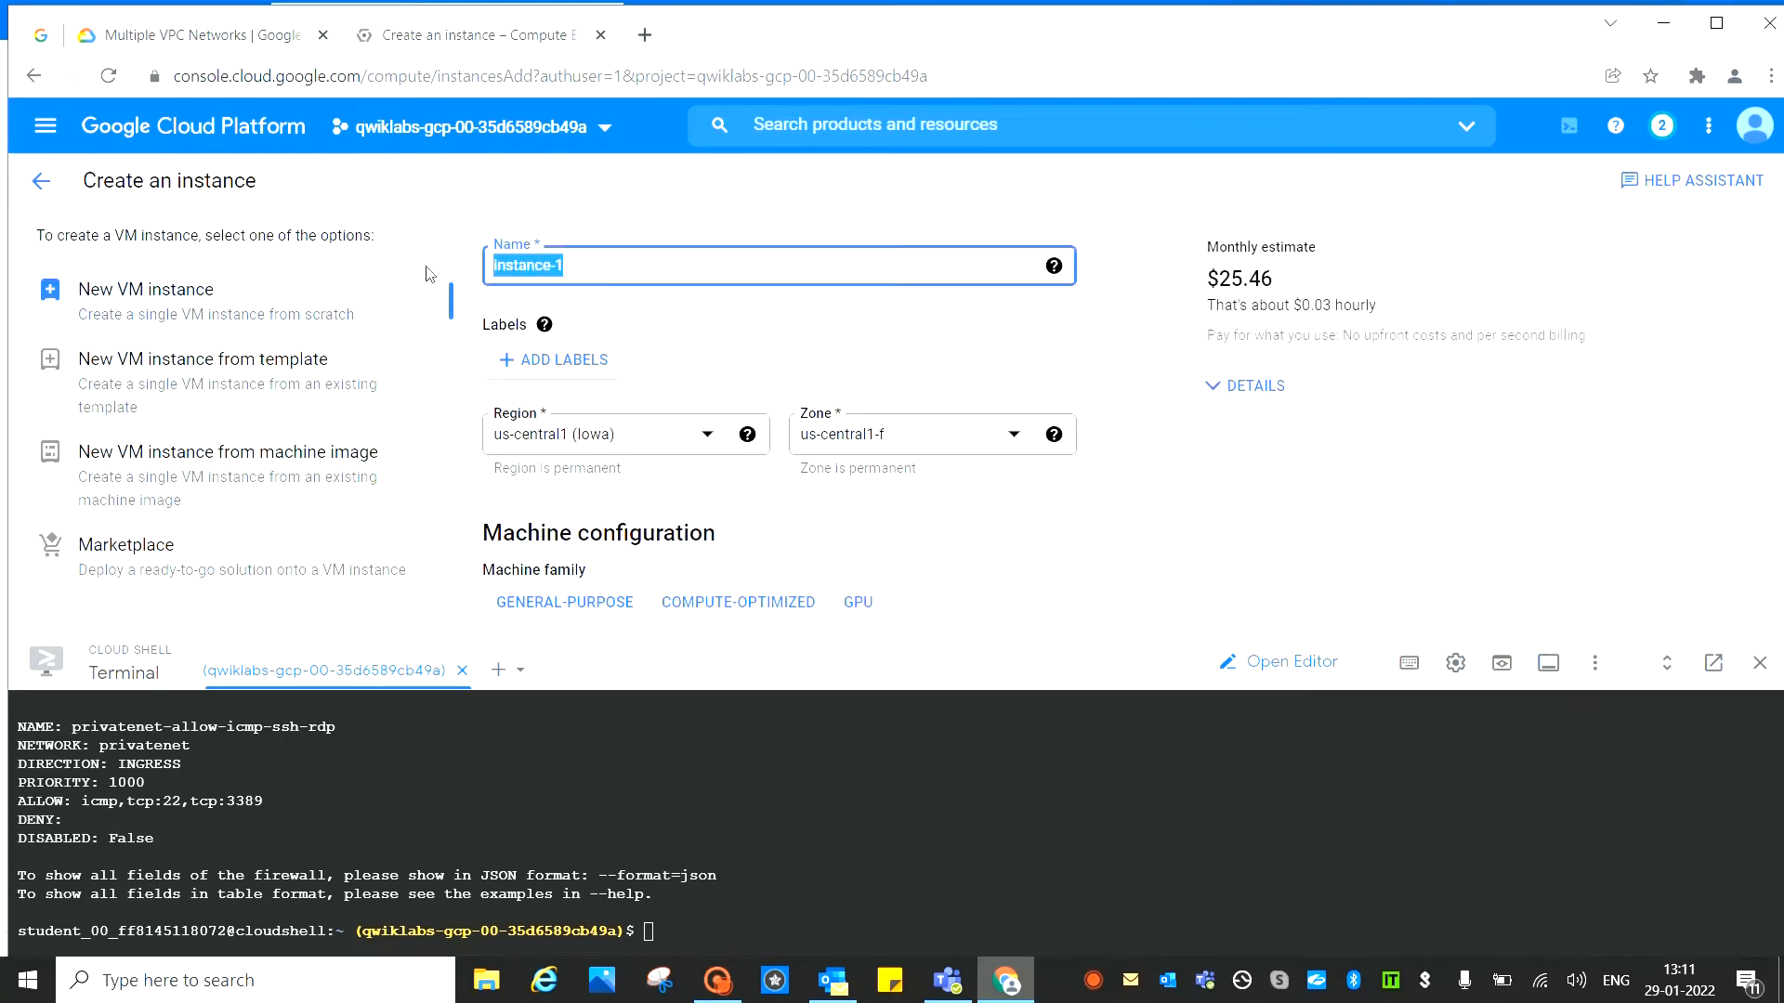
{"action": "key", "text": "ctrl+v"}
{"action": "left_click", "coordinate": [659, 330]}
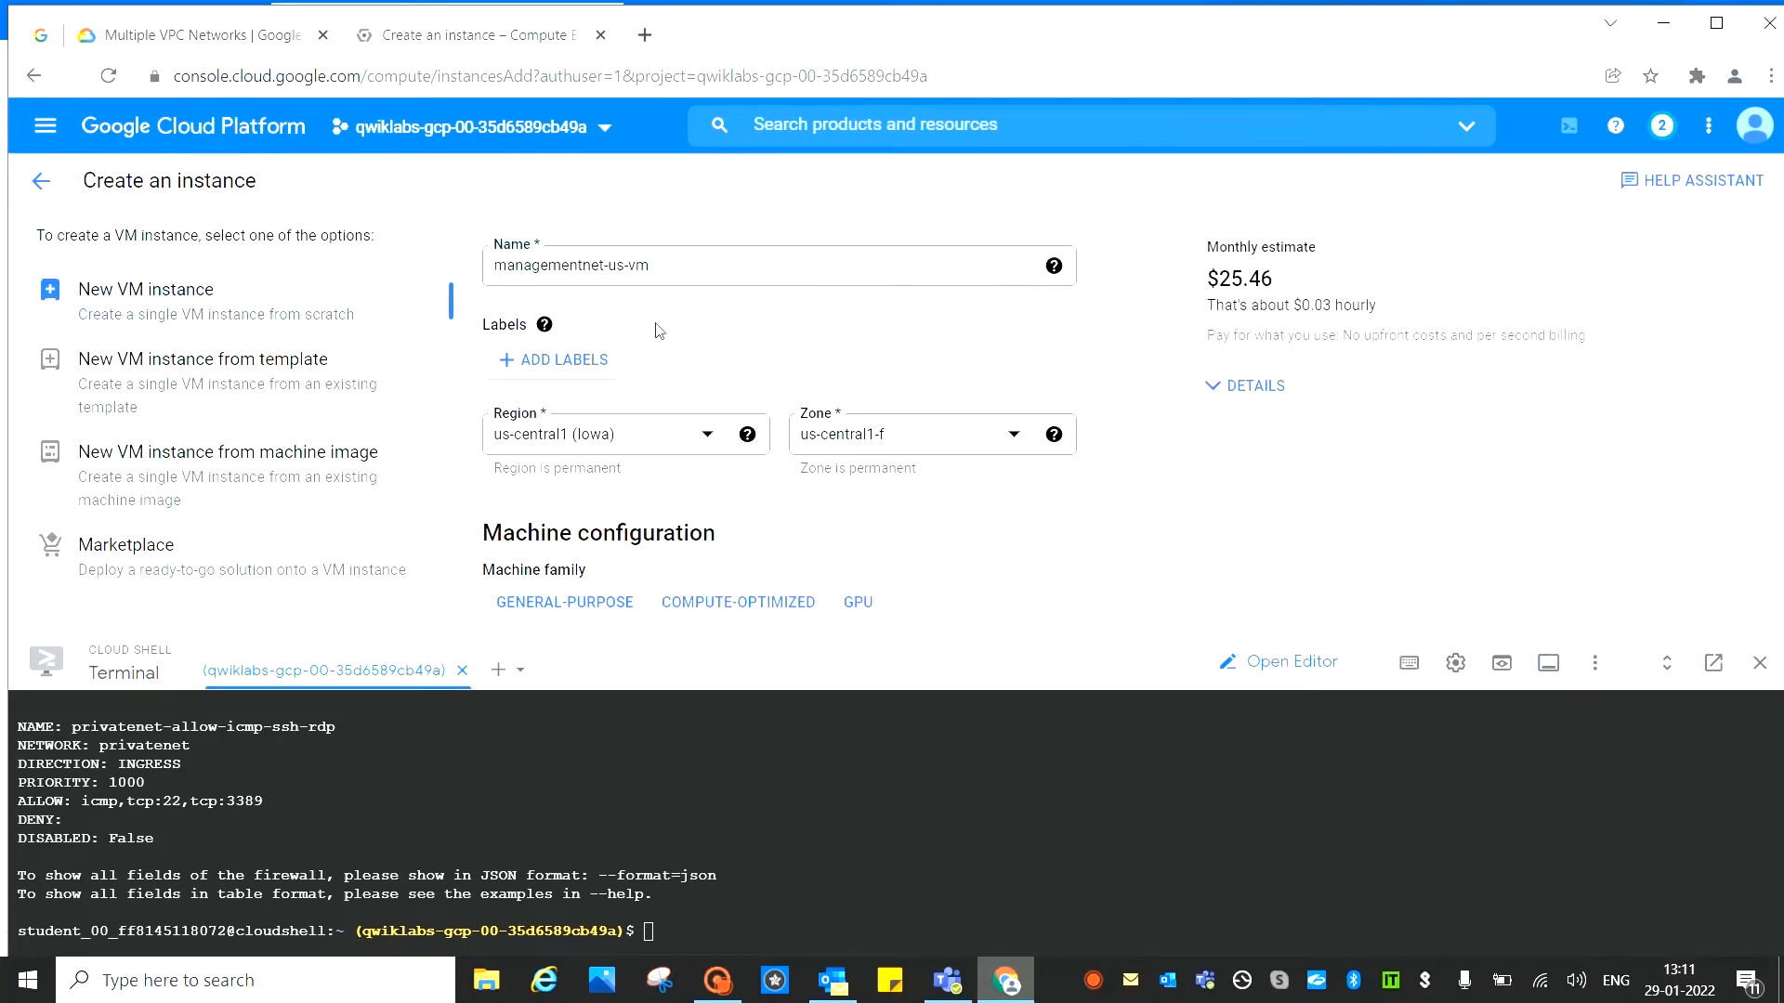
Compare the new instance's region and zone with the lab's values and set its machine series to N1
{"action": "left_click", "coordinate": [198, 36]}
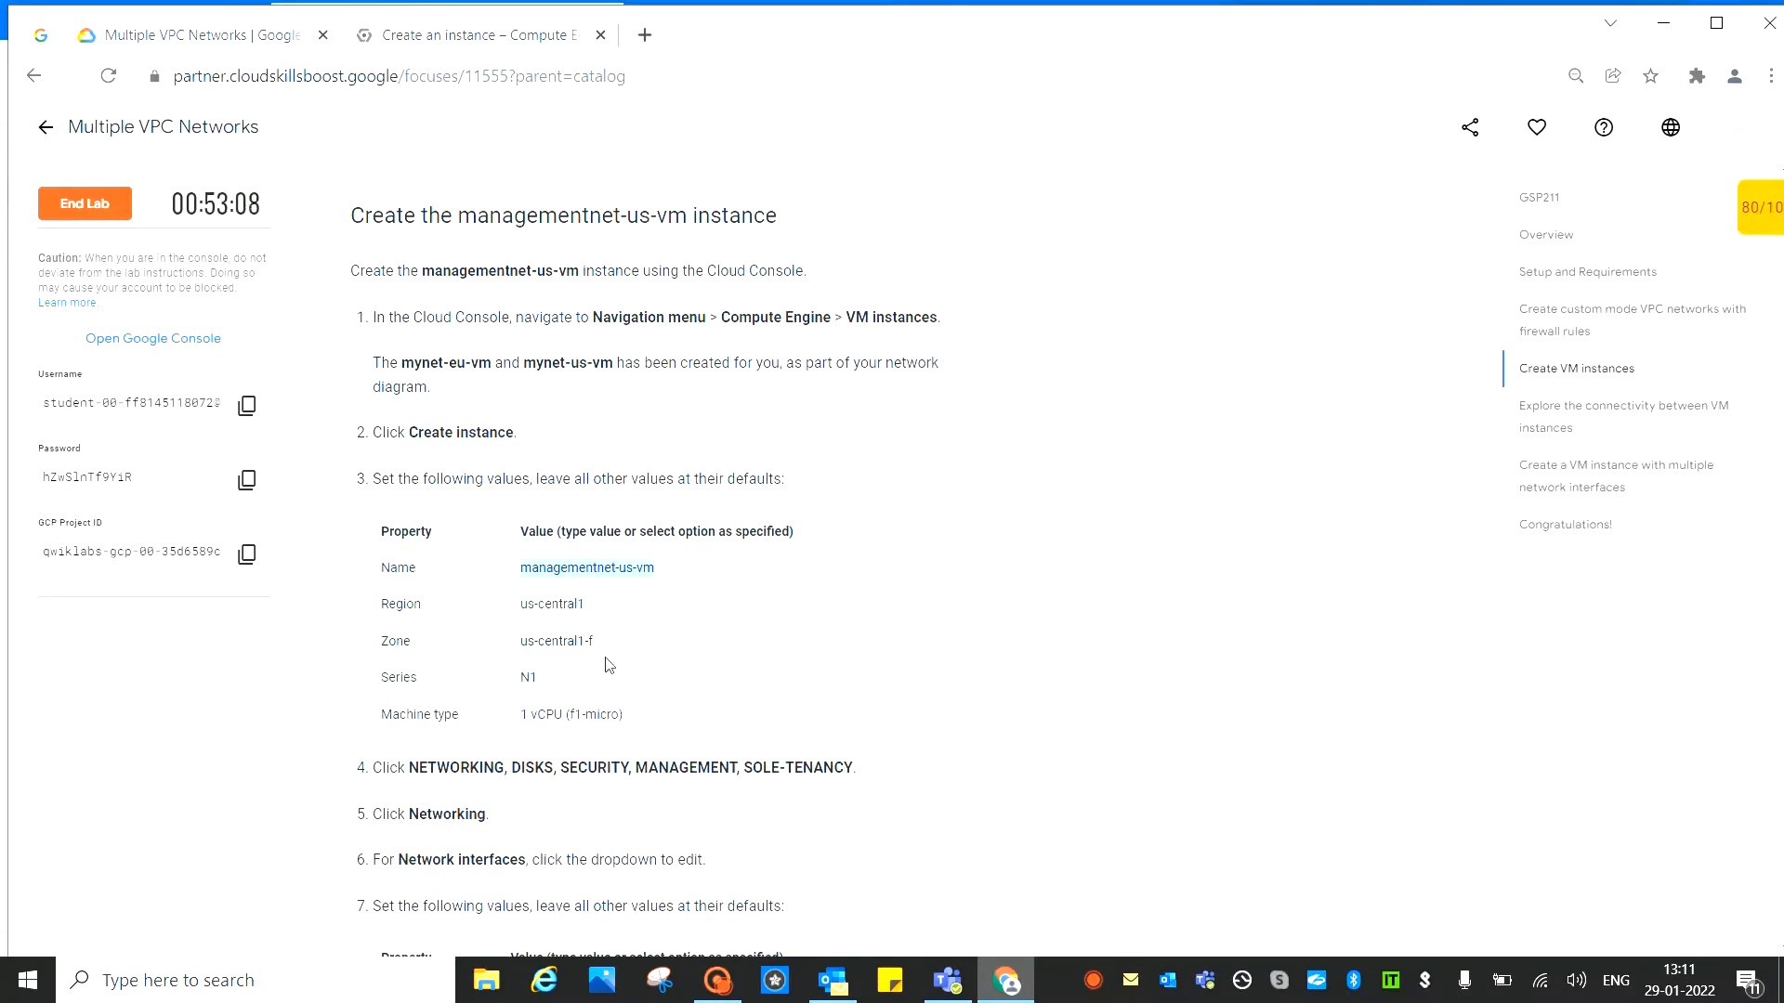
{"action": "left_click", "coordinate": [469, 37]}
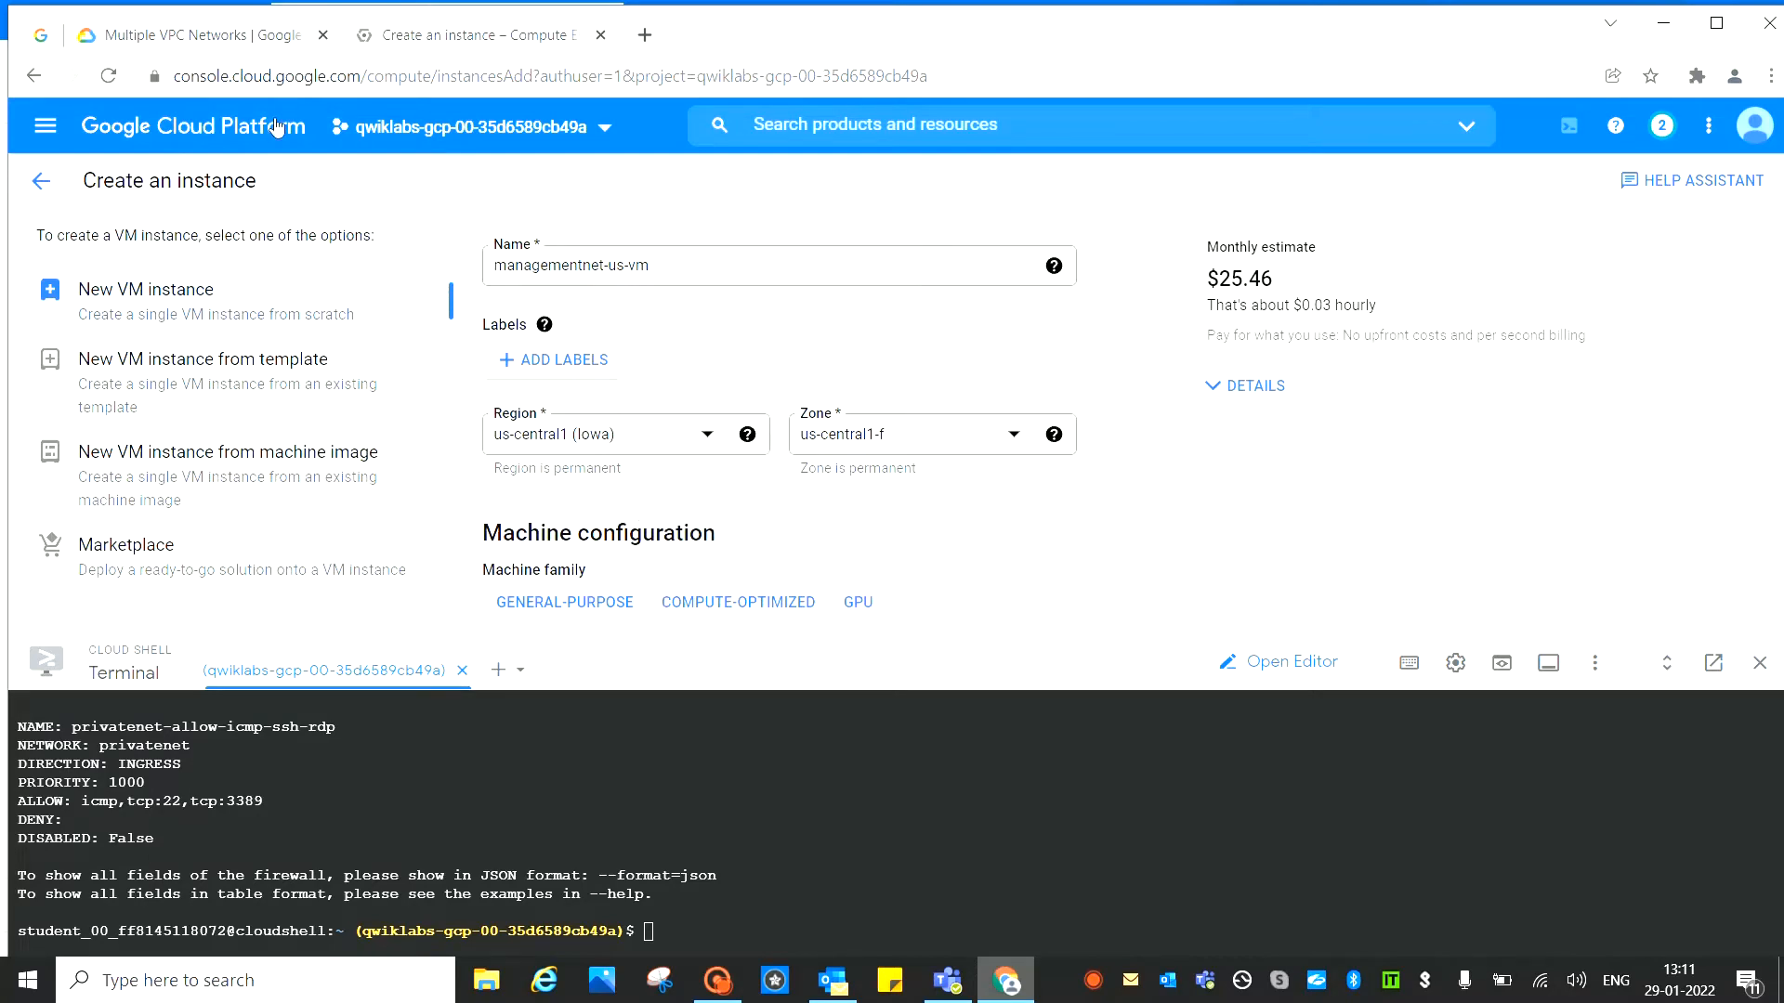
{"action": "left_click", "coordinate": [226, 38]}
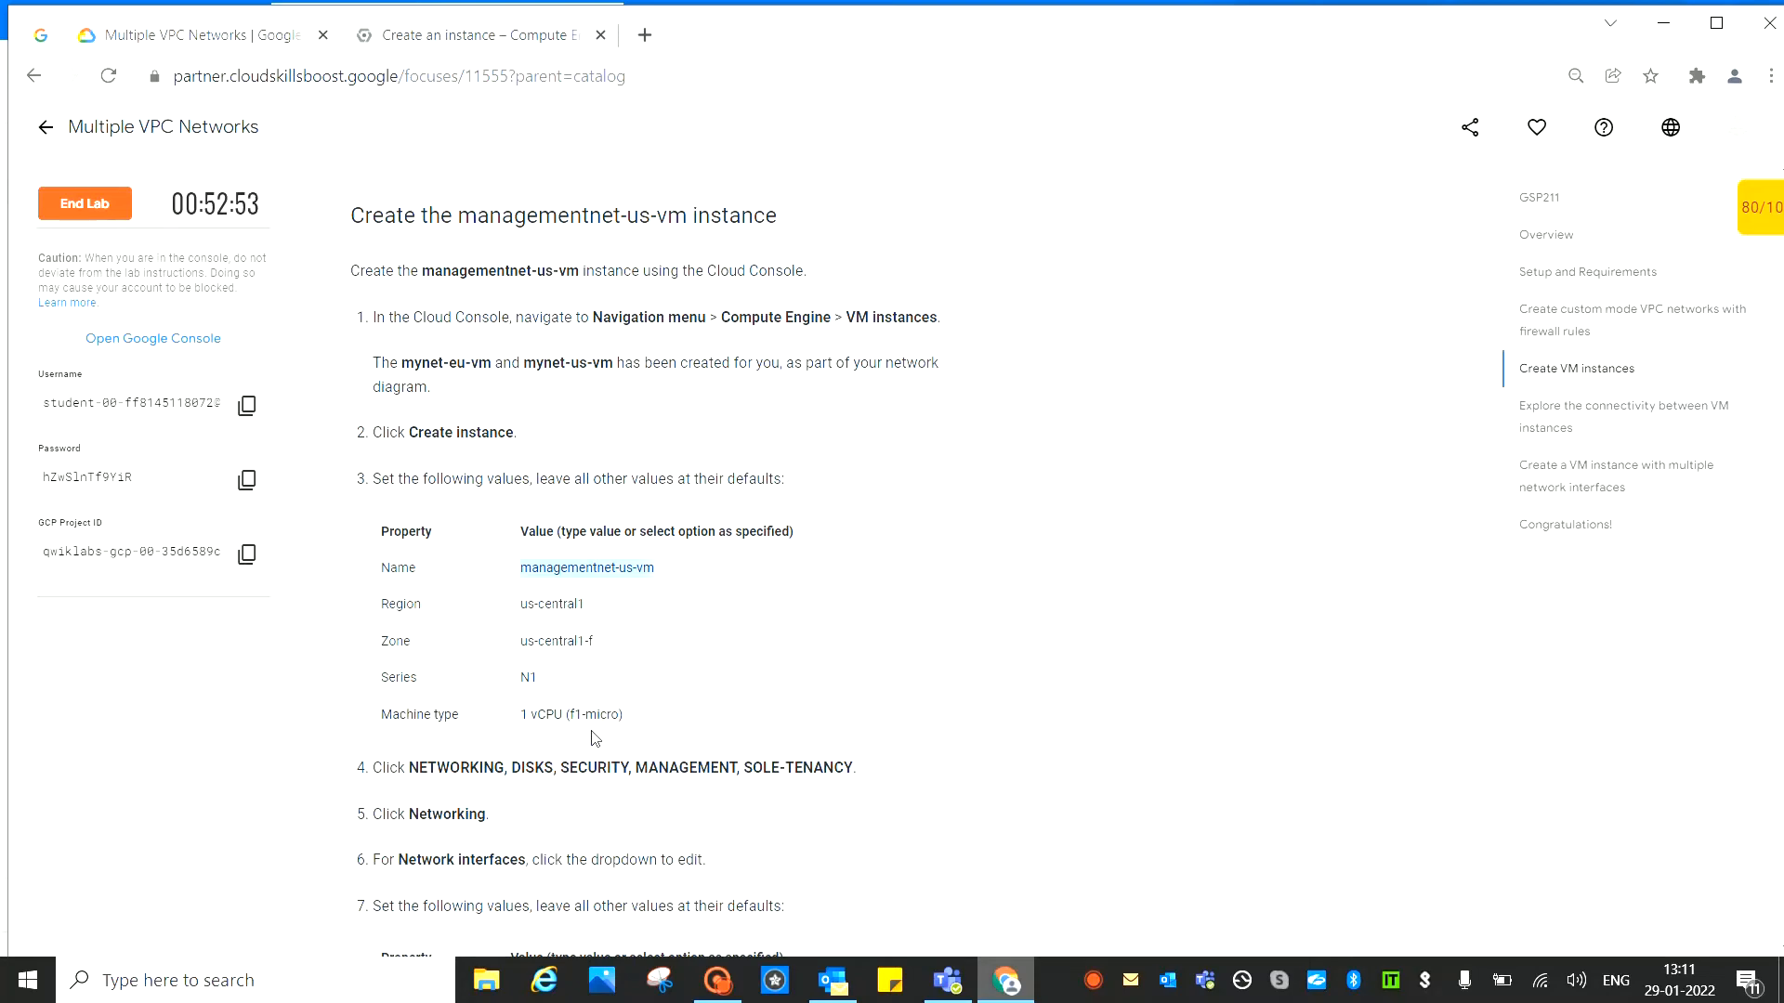
{"action": "left_click", "coordinate": [503, 39]}
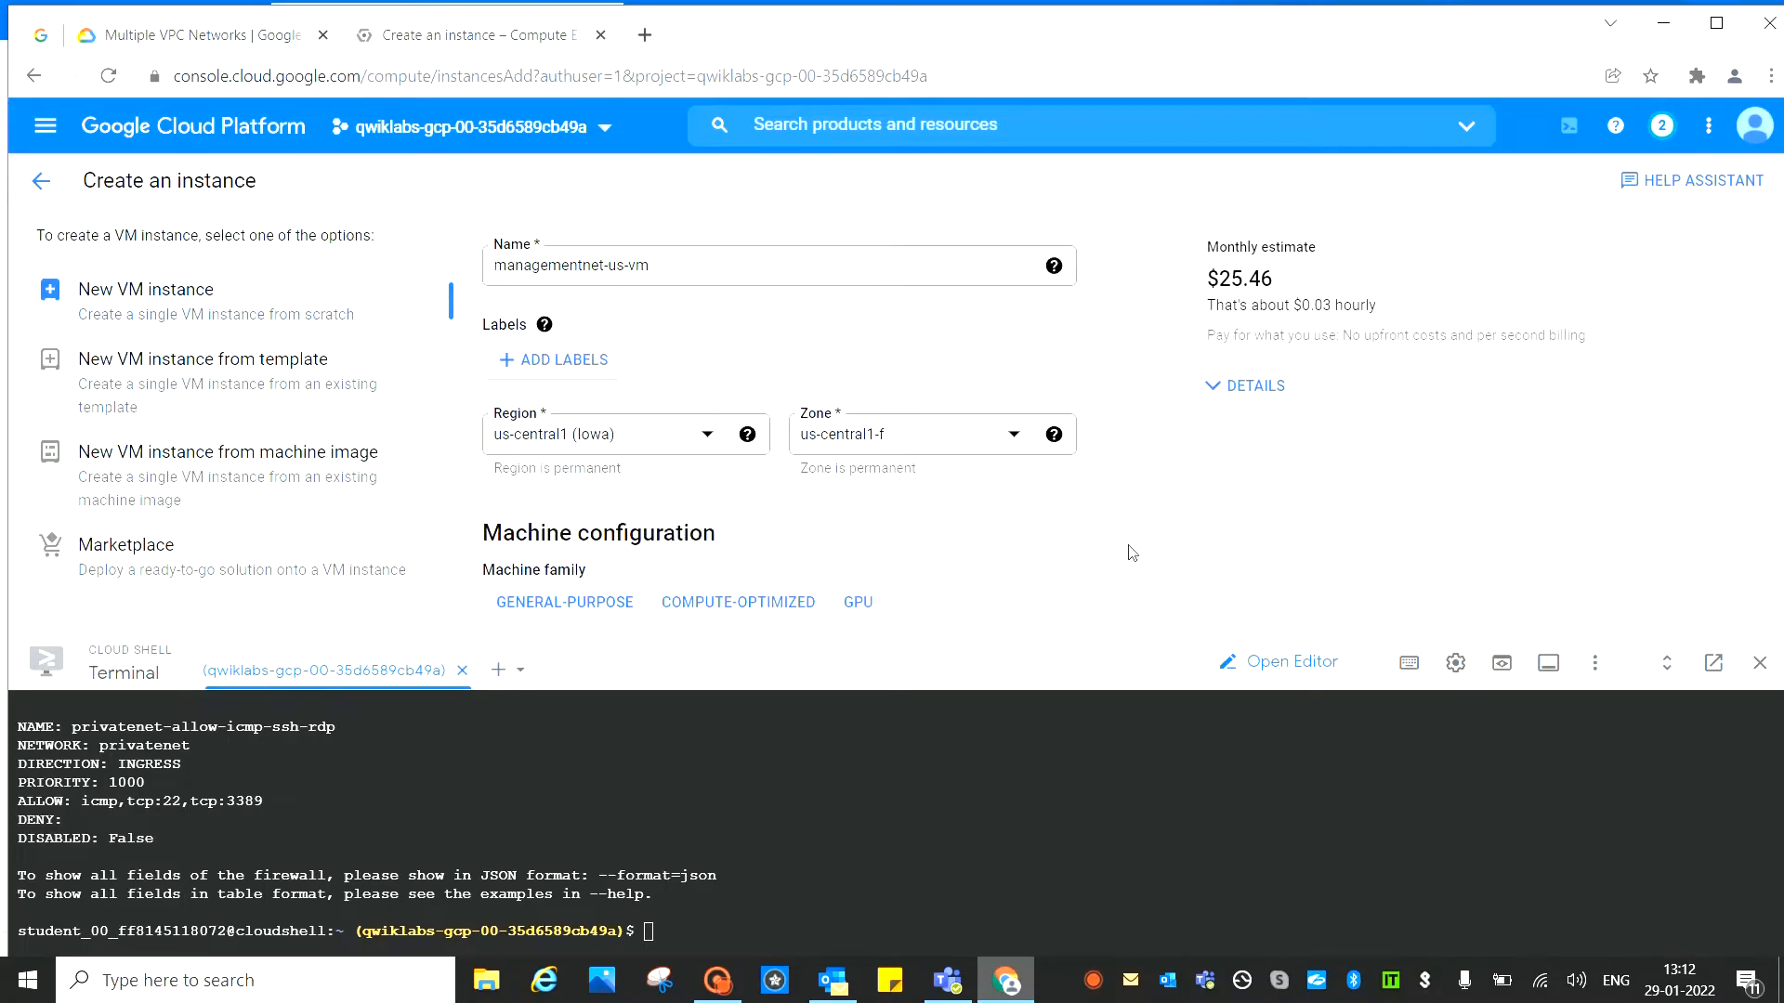
{"action": "scroll", "coordinate": [1075, 530], "scroll_direction": "down", "scroll_amount": 3}
{"action": "left_click", "coordinate": [580, 464]}
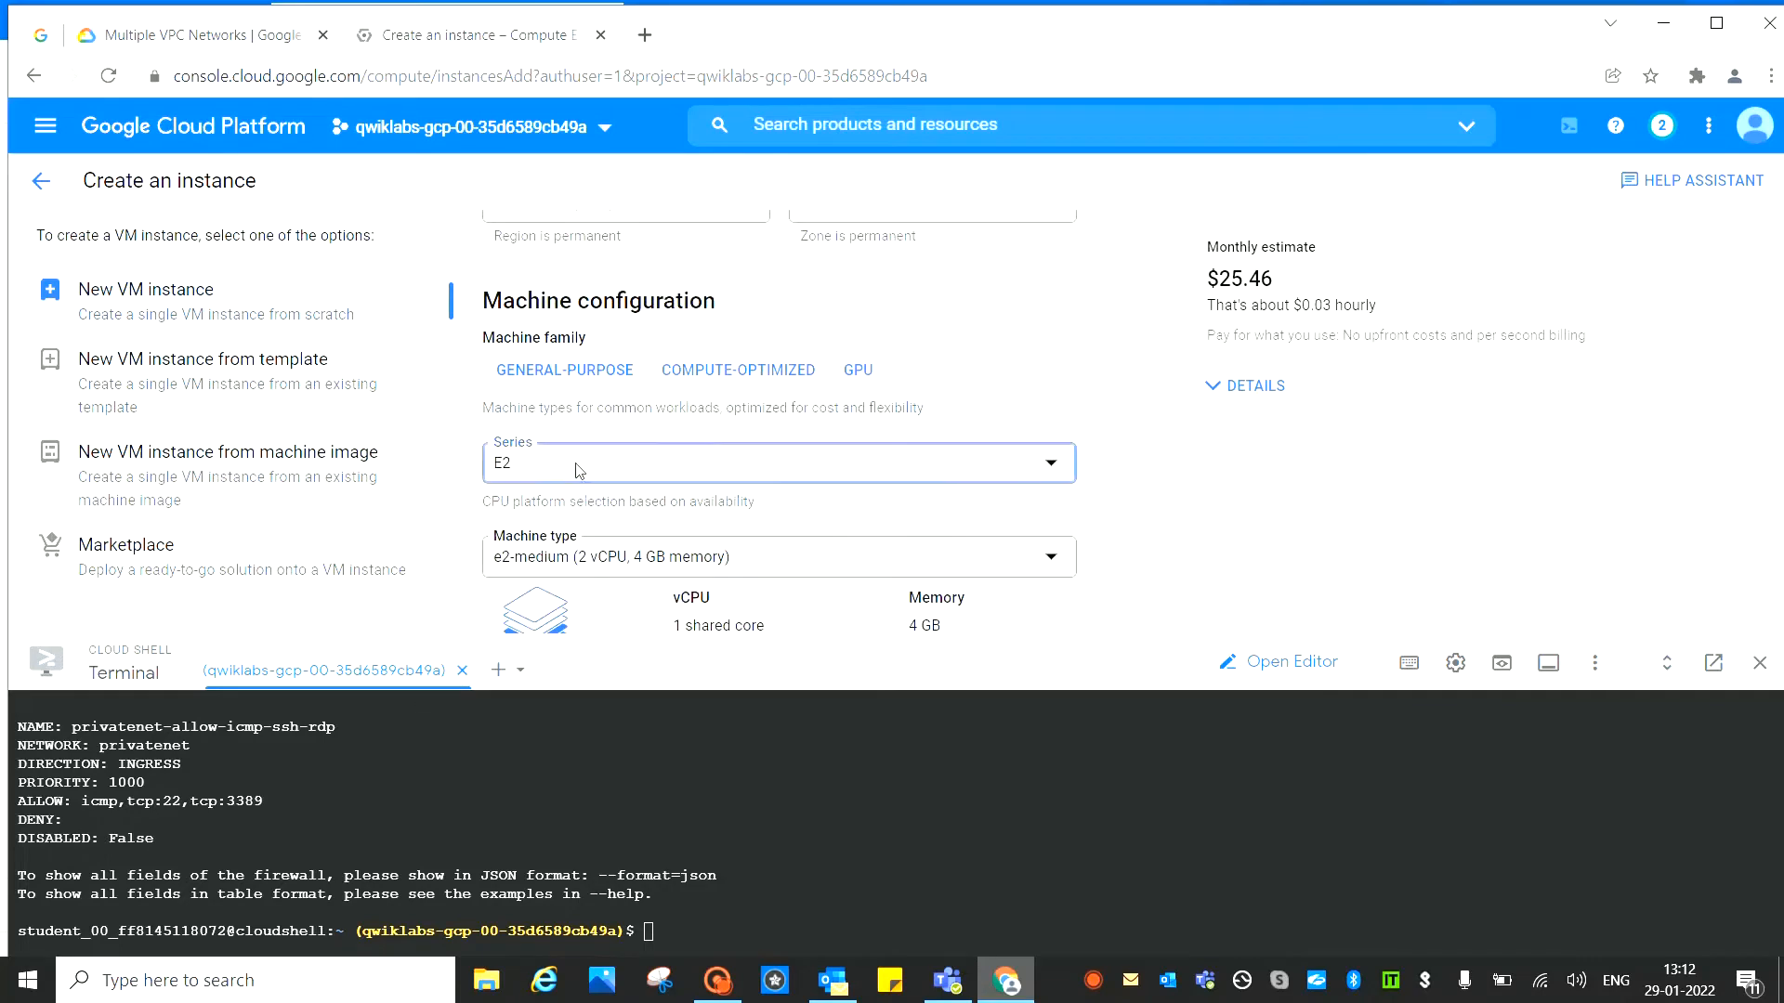
{"action": "scroll", "coordinate": [864, 692], "scroll_direction": "down", "scroll_amount": 1}
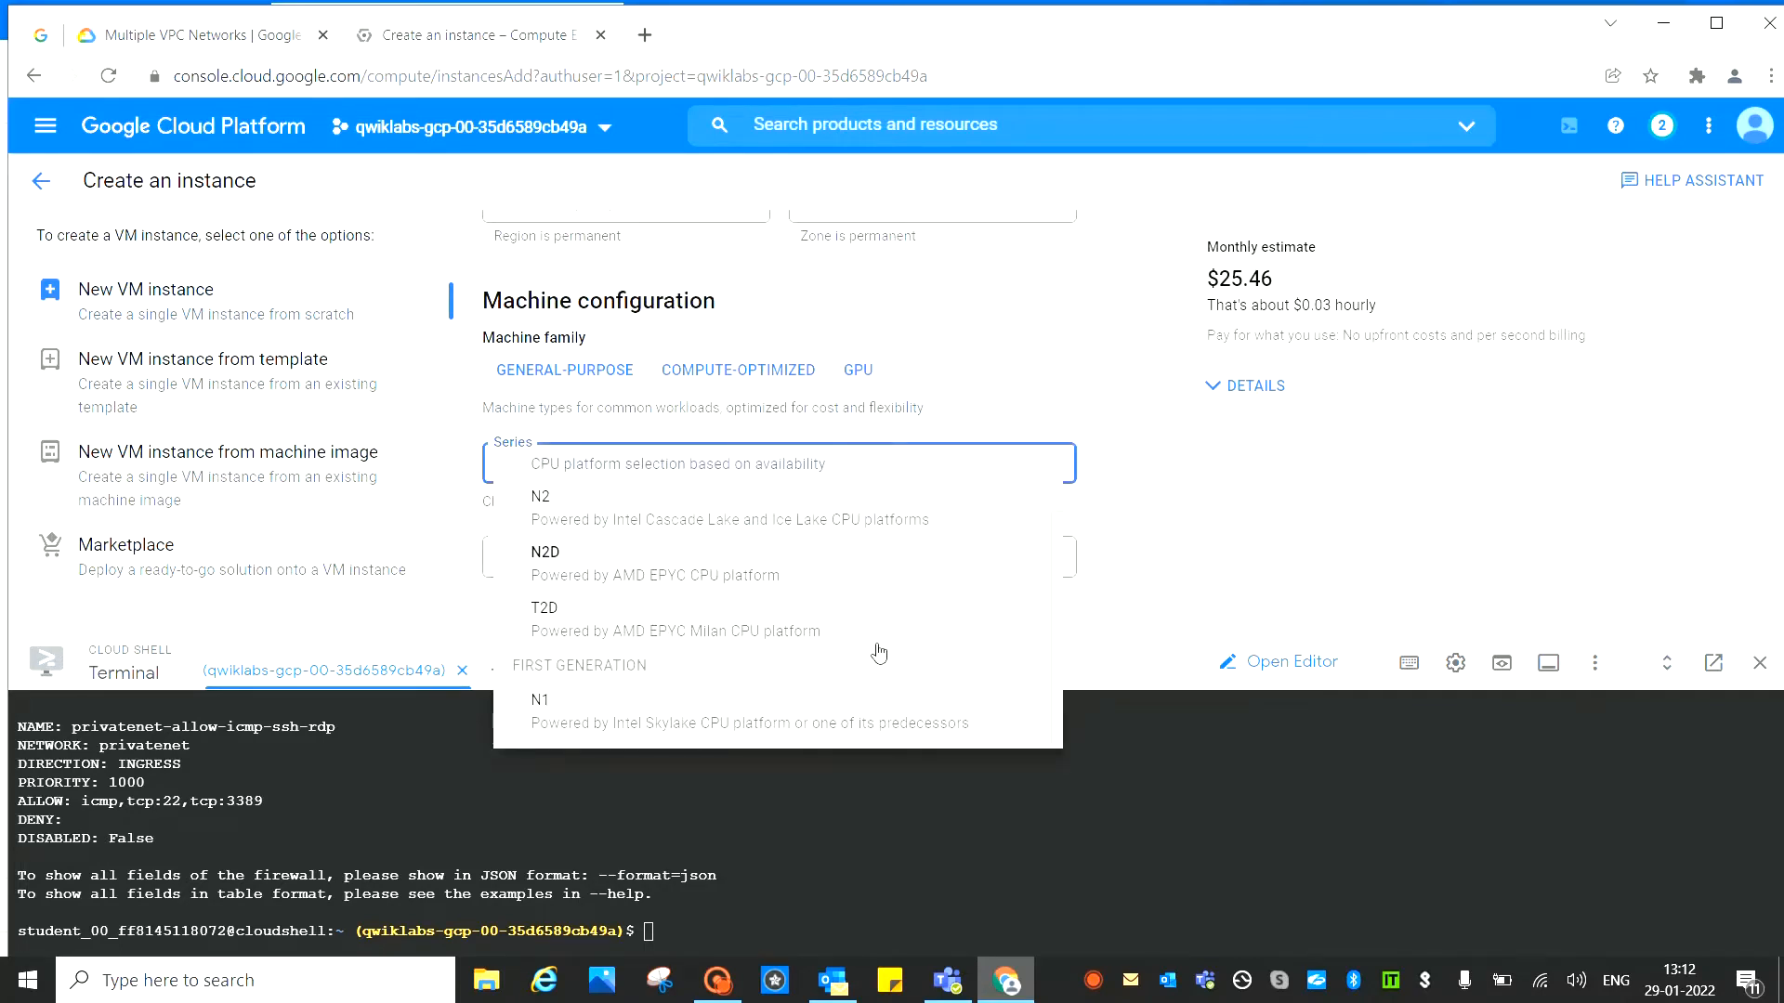
{"action": "left_click", "coordinate": [596, 711]}
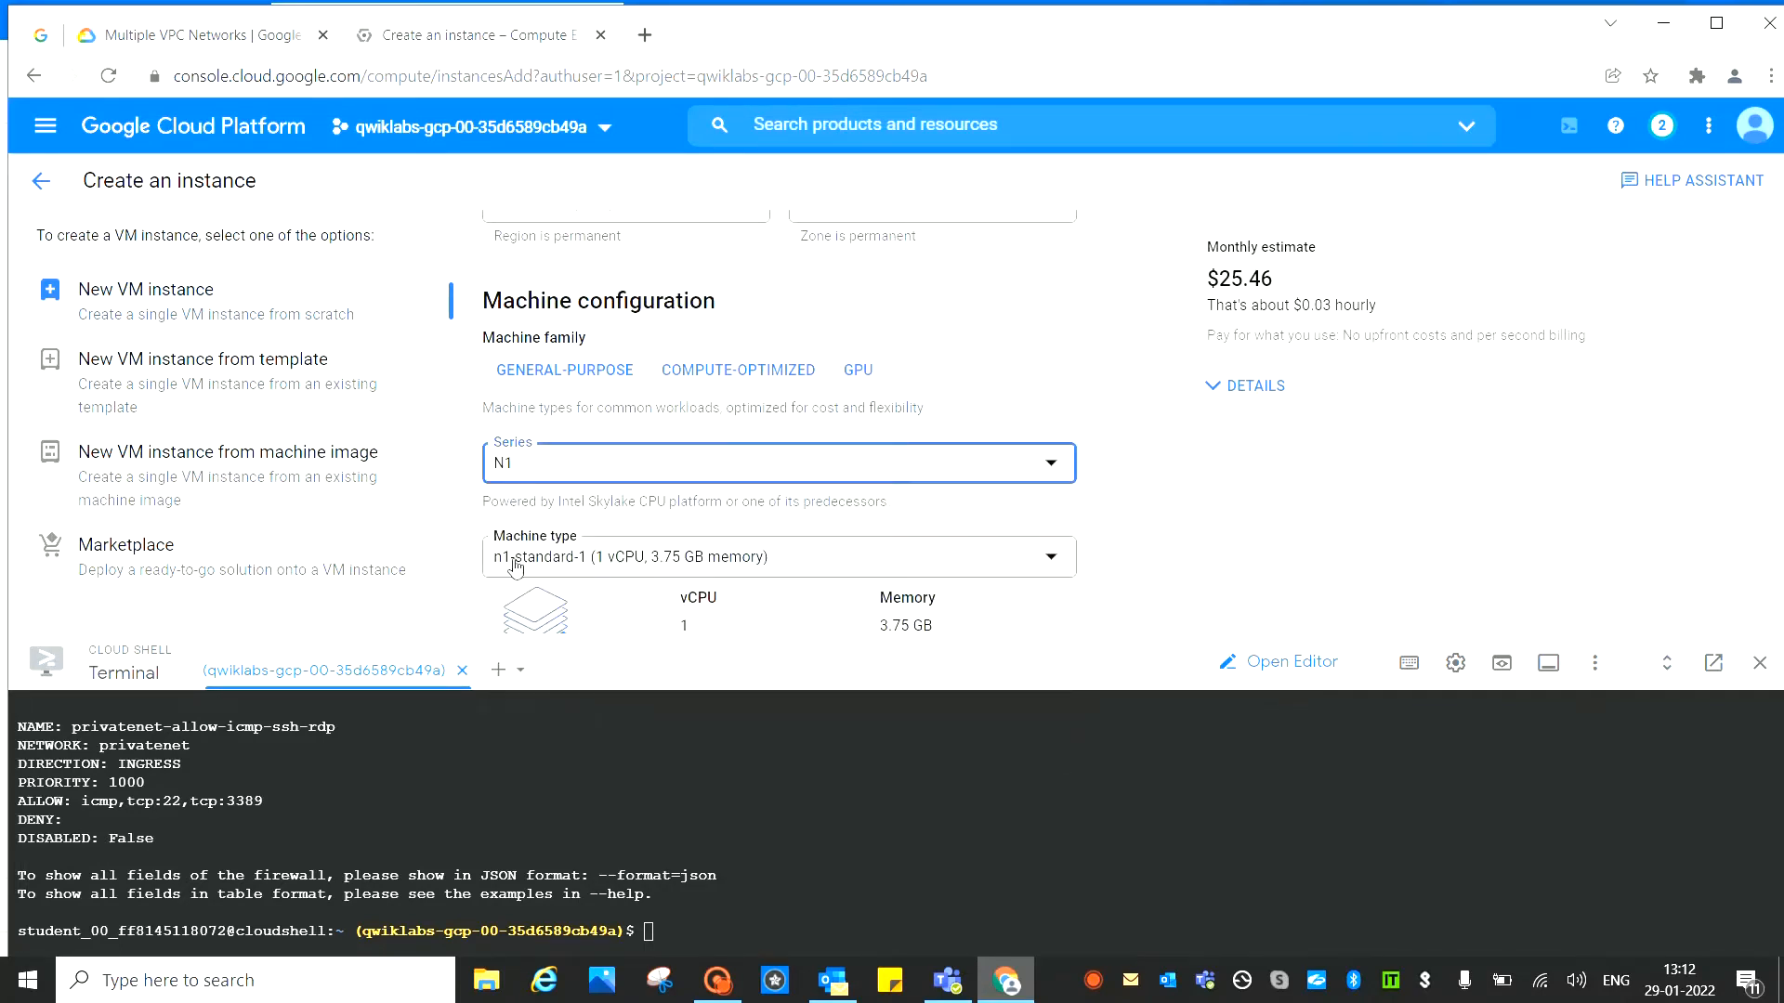
Set the new instance's machine type to f1-micro and read the lab's networking instructions
{"action": "left_click", "coordinate": [610, 561]}
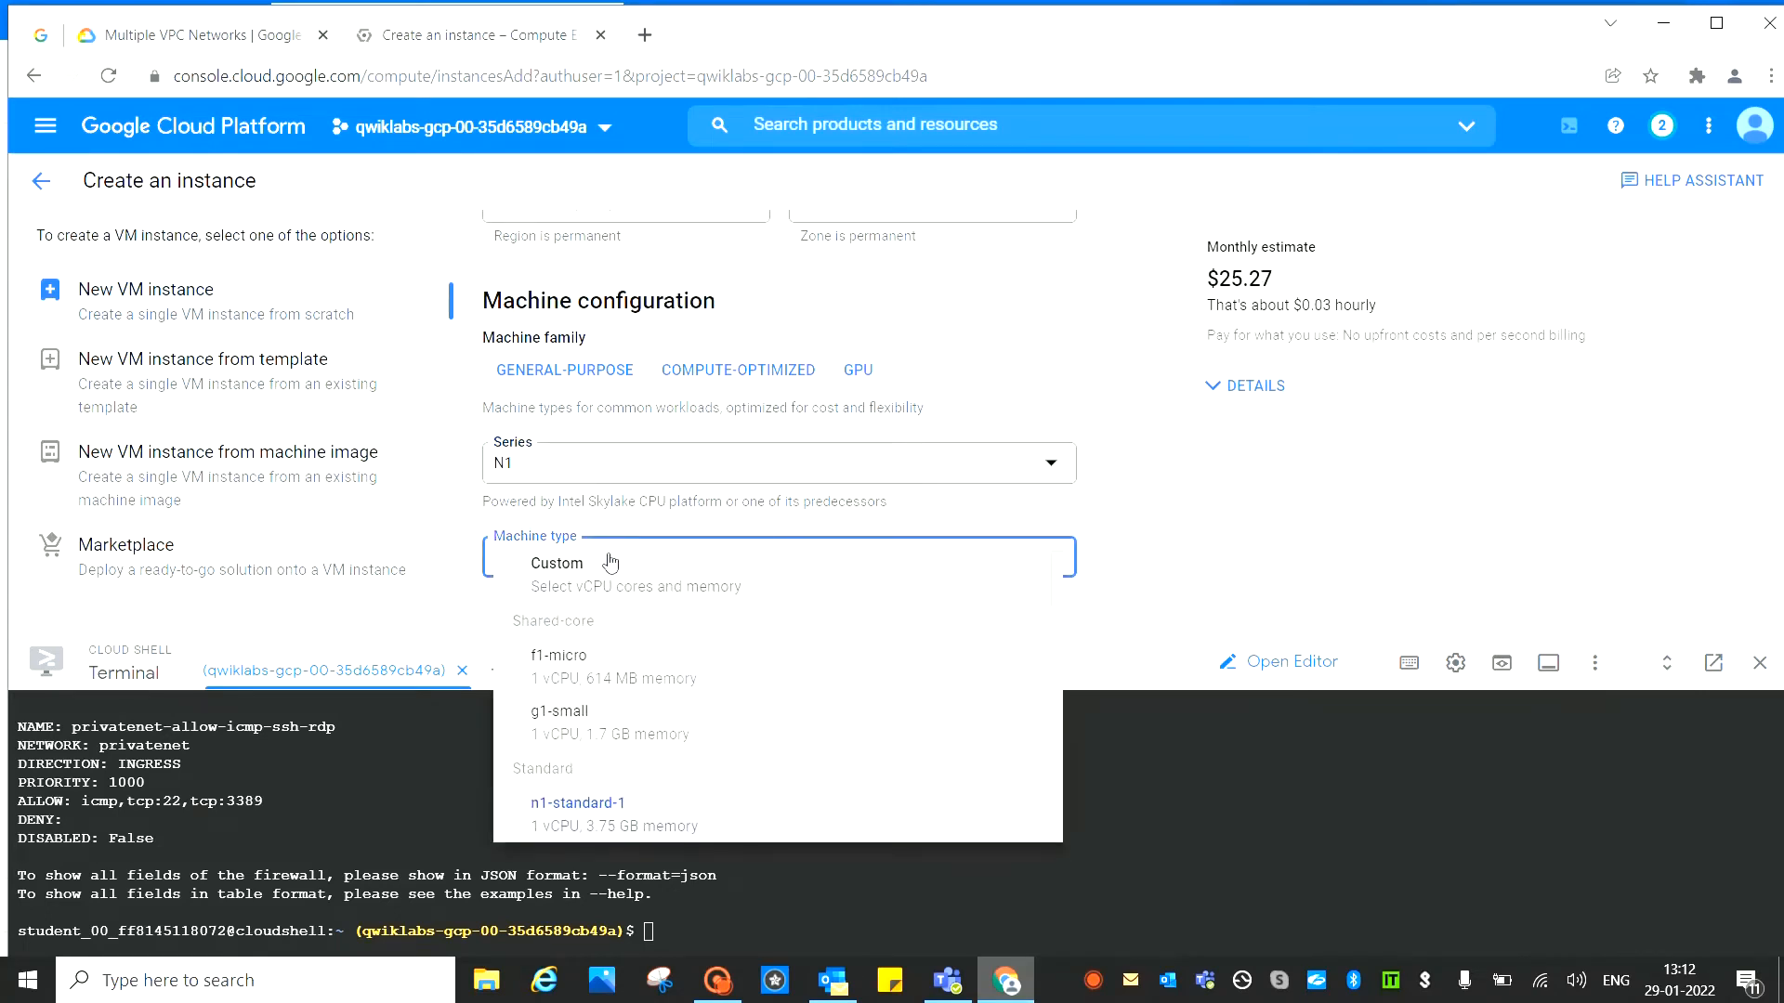
{"action": "left_click", "coordinate": [573, 676]}
{"action": "left_click", "coordinate": [215, 39]}
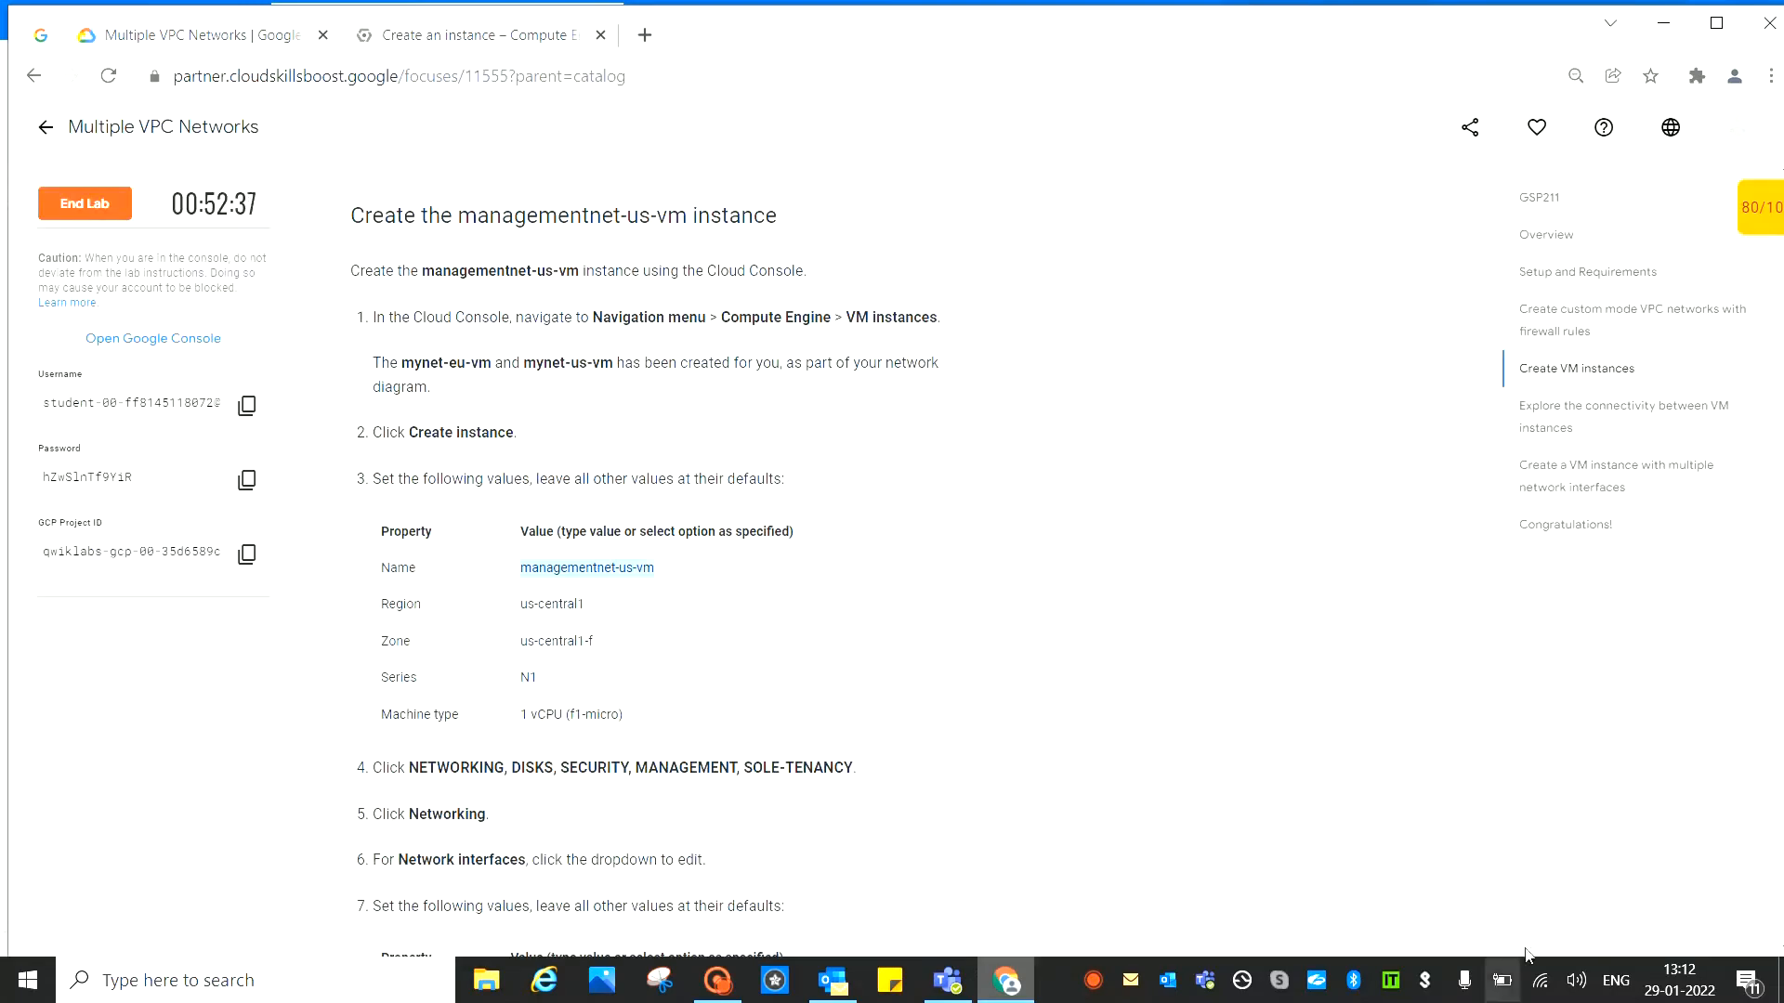
{"action": "scroll", "coordinate": [389, 599], "scroll_direction": "down", "scroll_amount": 3}
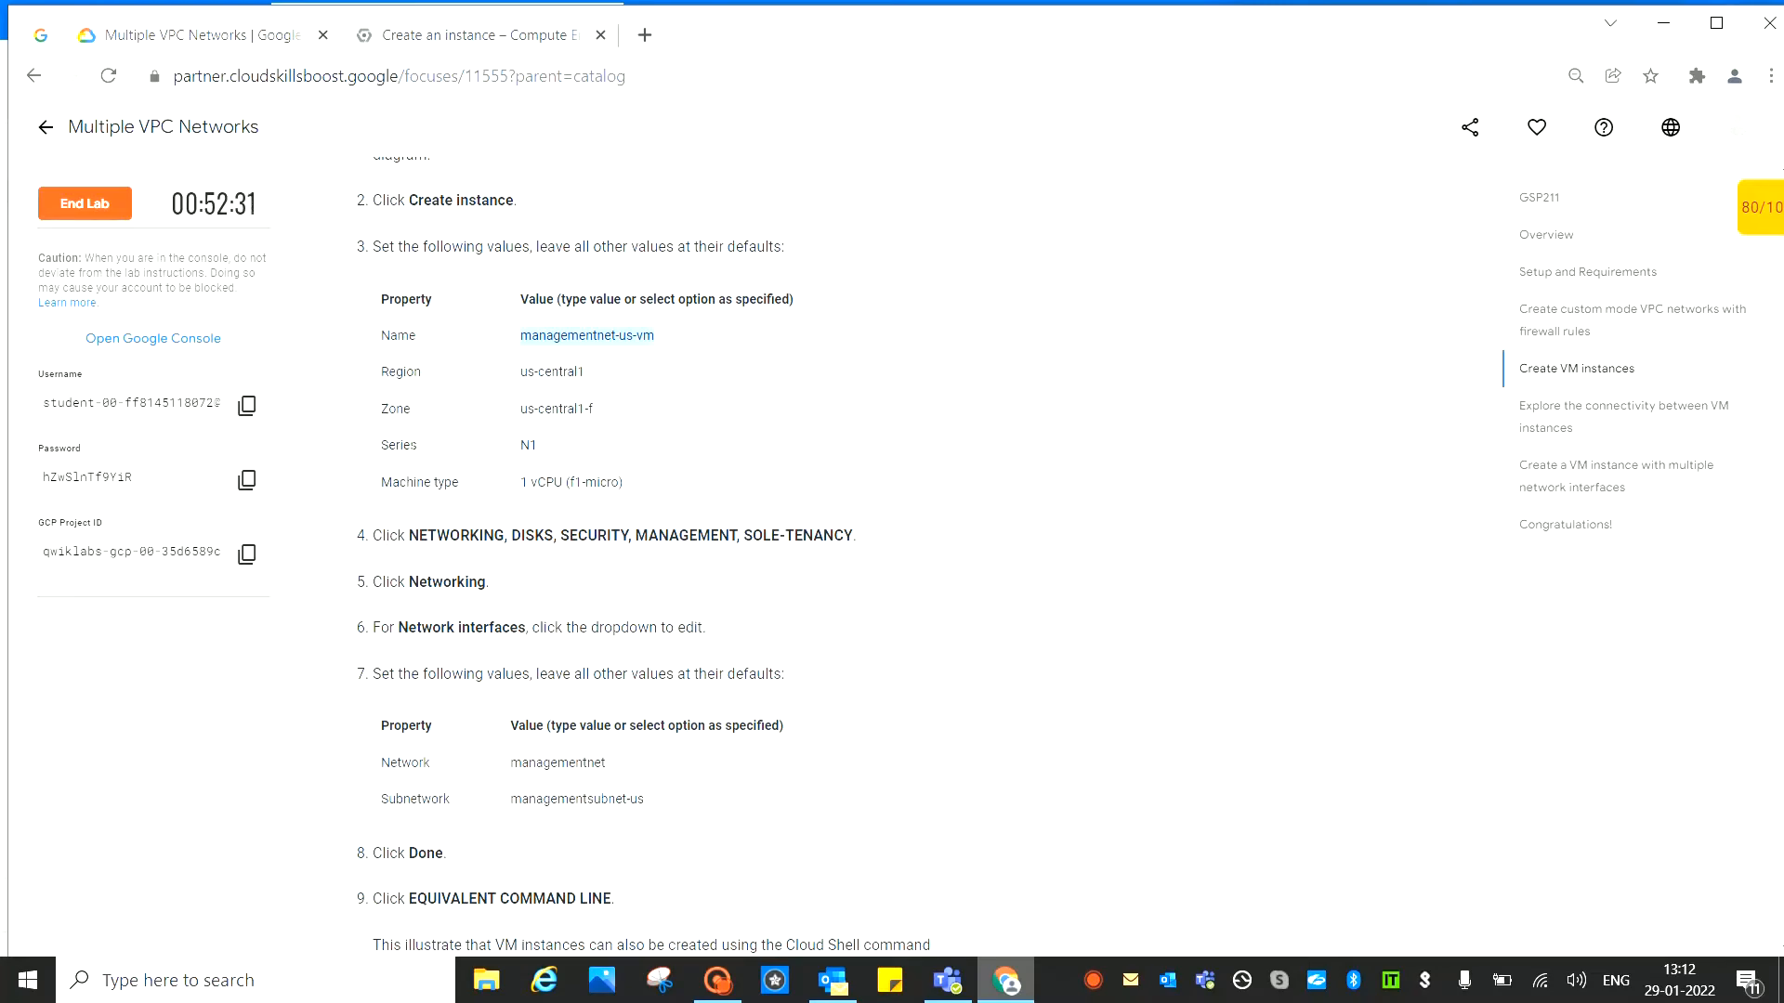
Expand the instance's networking, disks, security, management and sole-tenancy options, and check the network and subnetwork values in the lab
{"action": "left_click", "coordinate": [478, 37]}
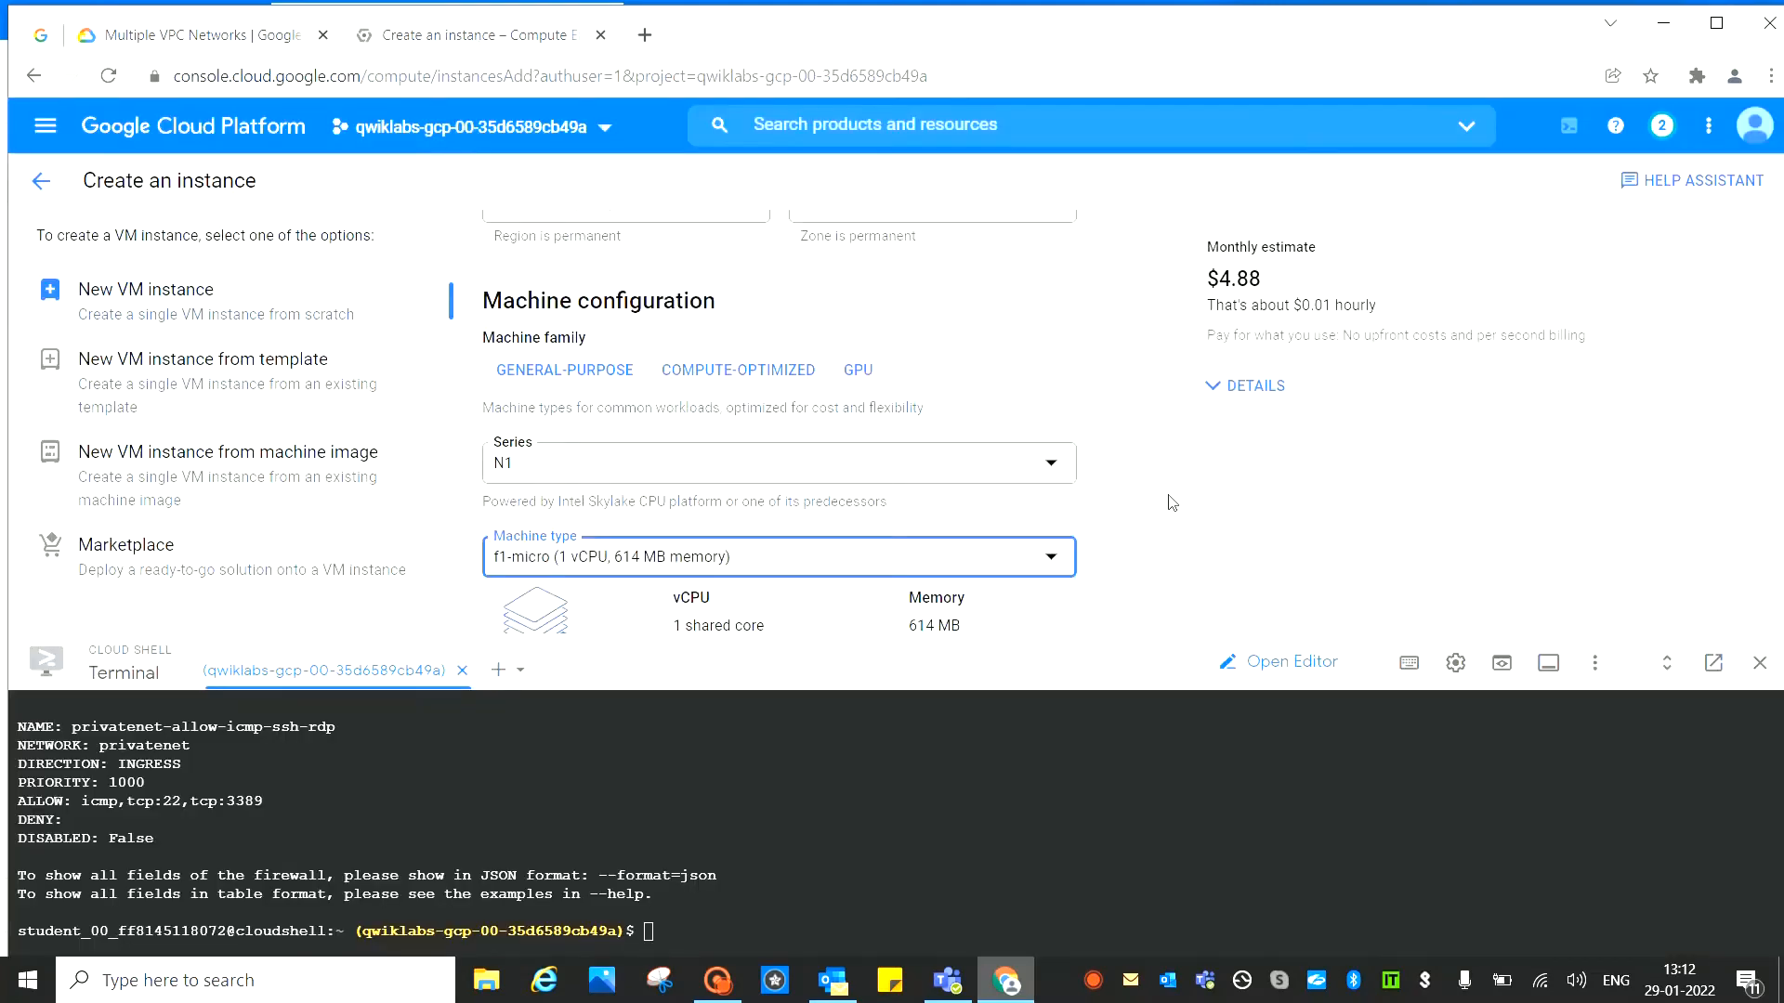
{"action": "scroll", "coordinate": [1172, 503], "scroll_direction": "down", "scroll_amount": 9}
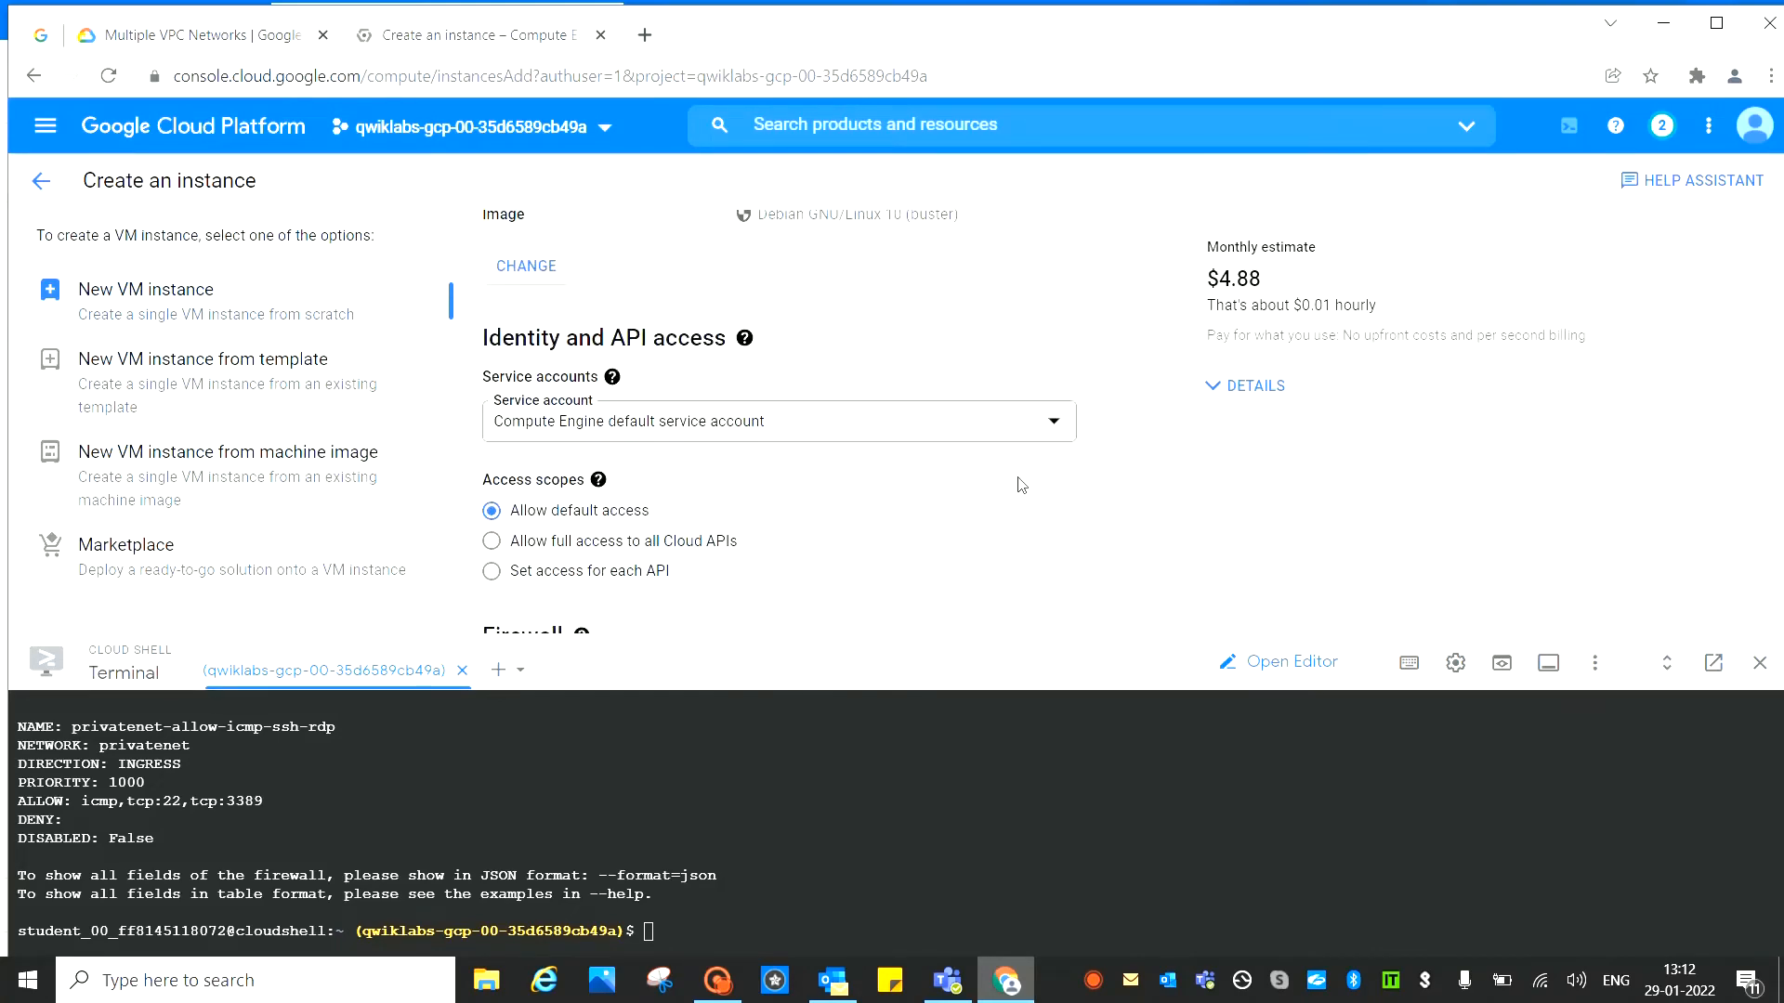
{"action": "scroll", "coordinate": [1021, 485], "scroll_direction": "down", "scroll_amount": 4}
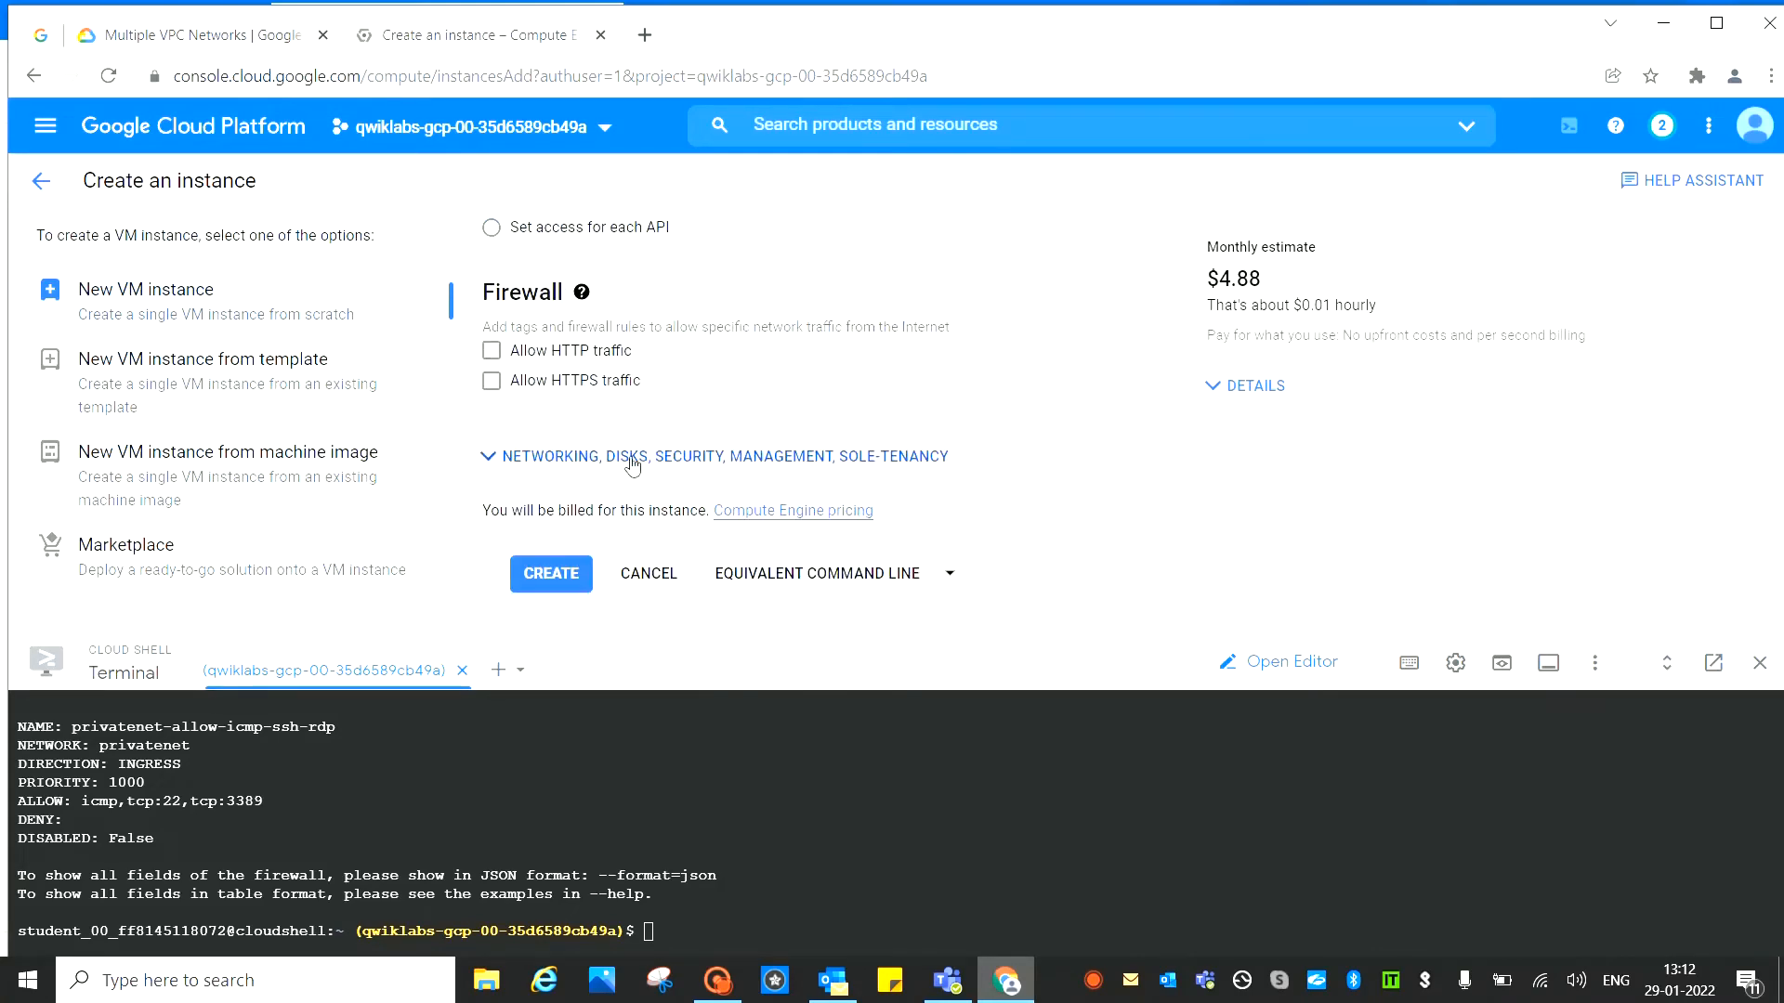
{"action": "left_click", "coordinate": [631, 457]}
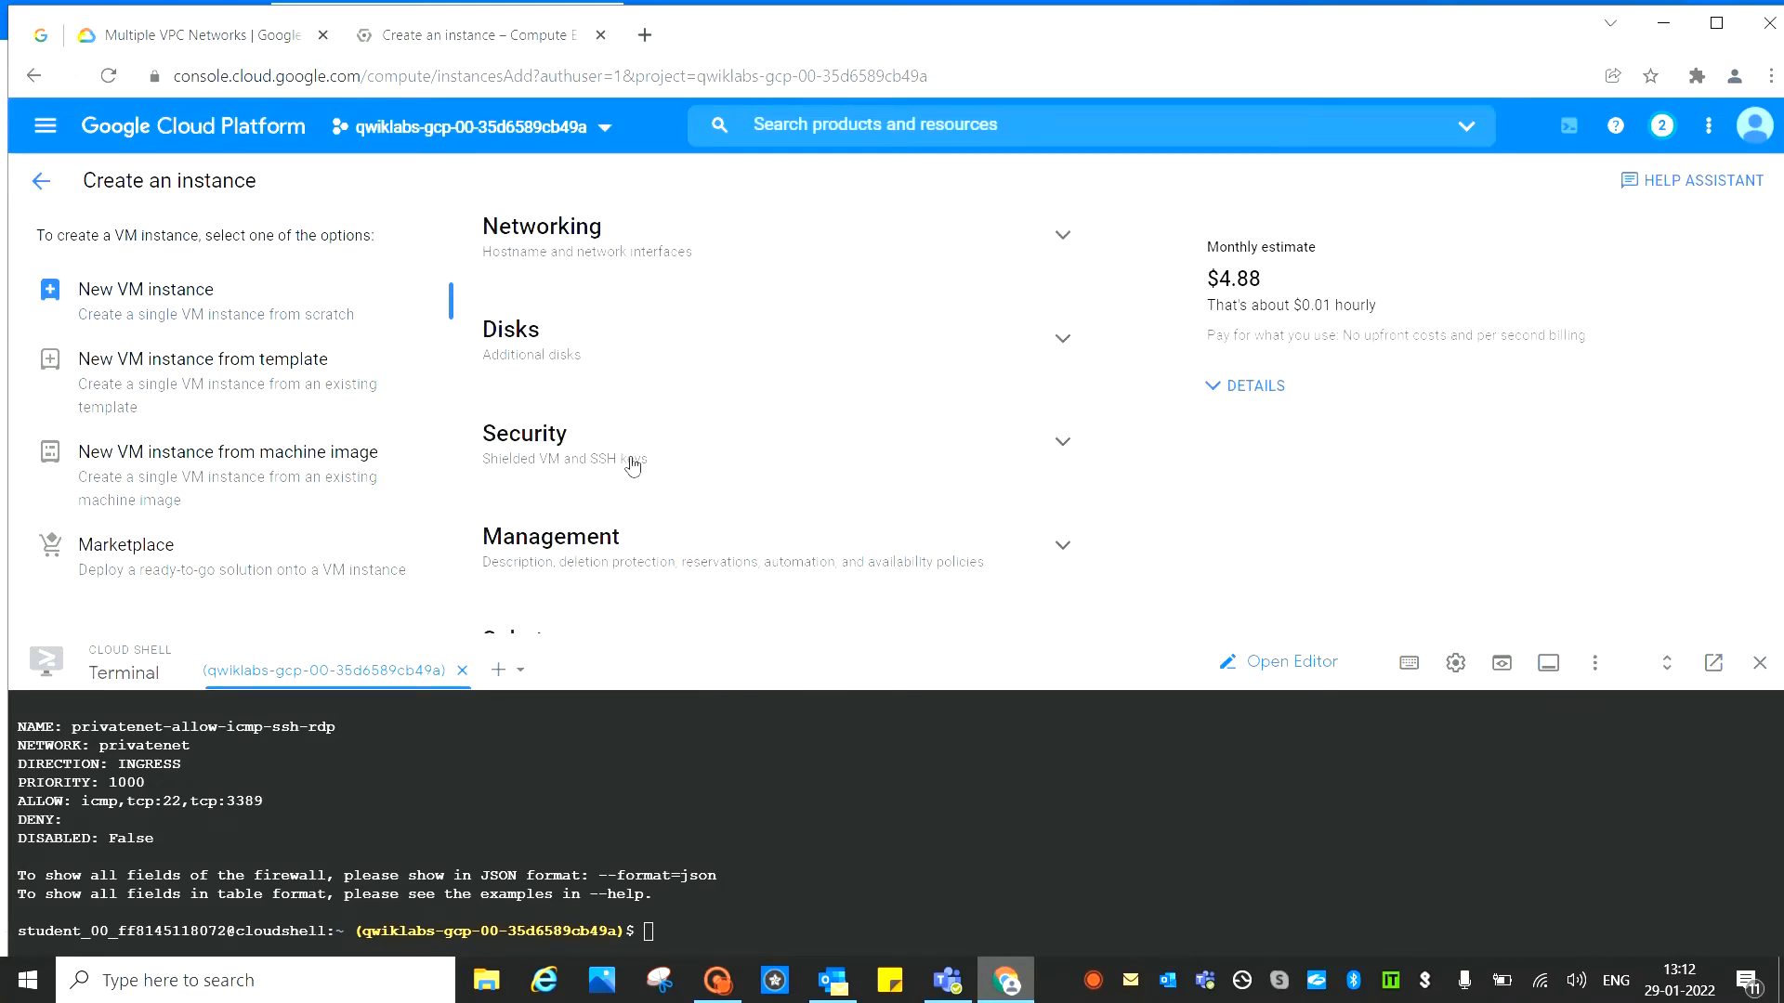
{"action": "left_click", "coordinate": [172, 37]}
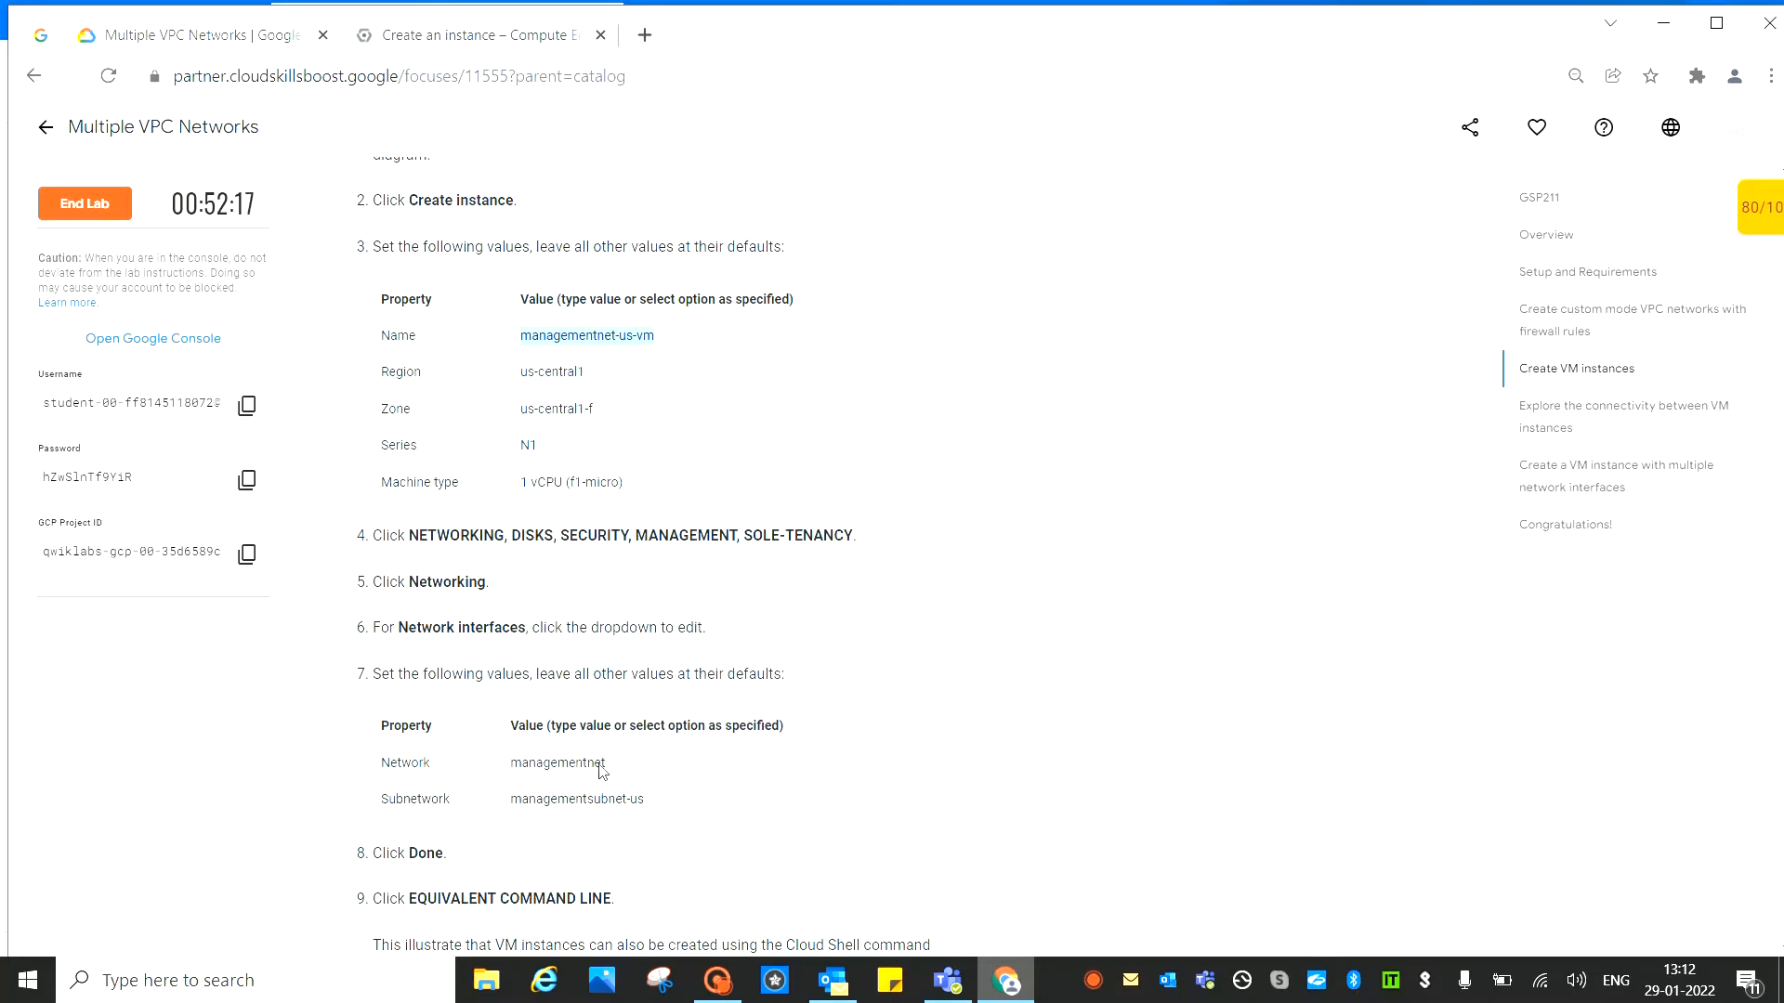
{"action": "left_click", "coordinate": [493, 35]}
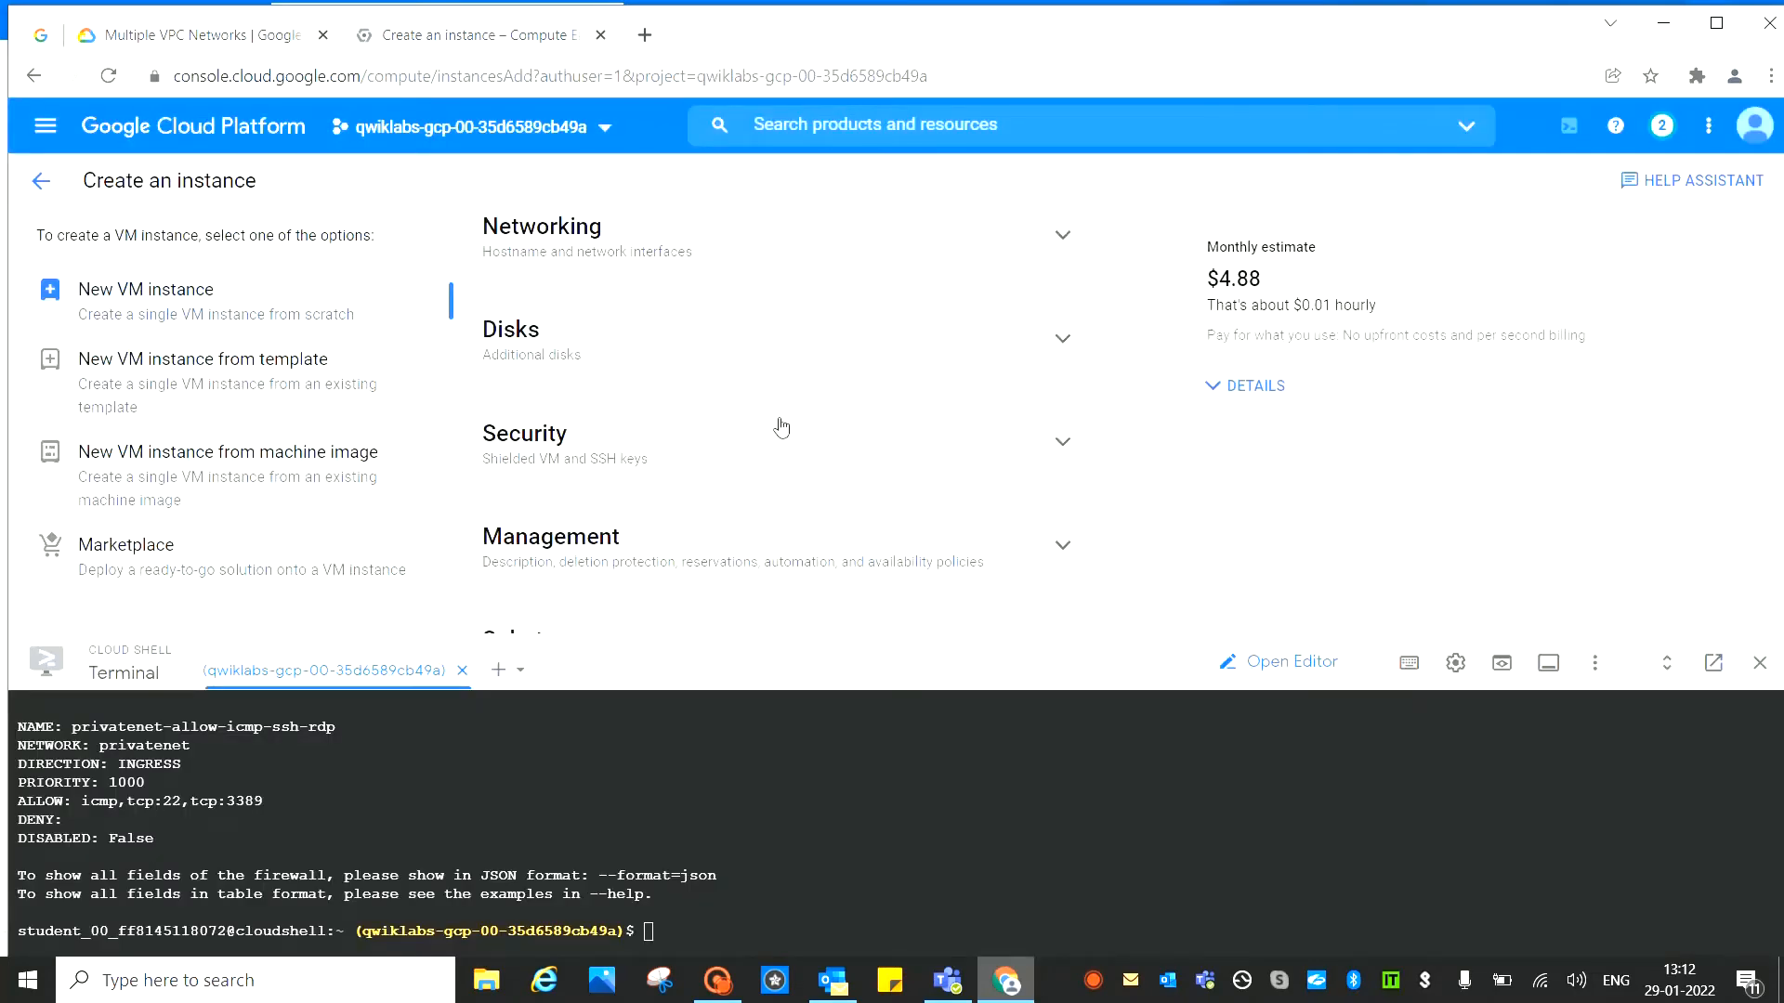
Expand the instance's Networking section and open its default network interface for editing
{"action": "left_click", "coordinate": [1062, 236]}
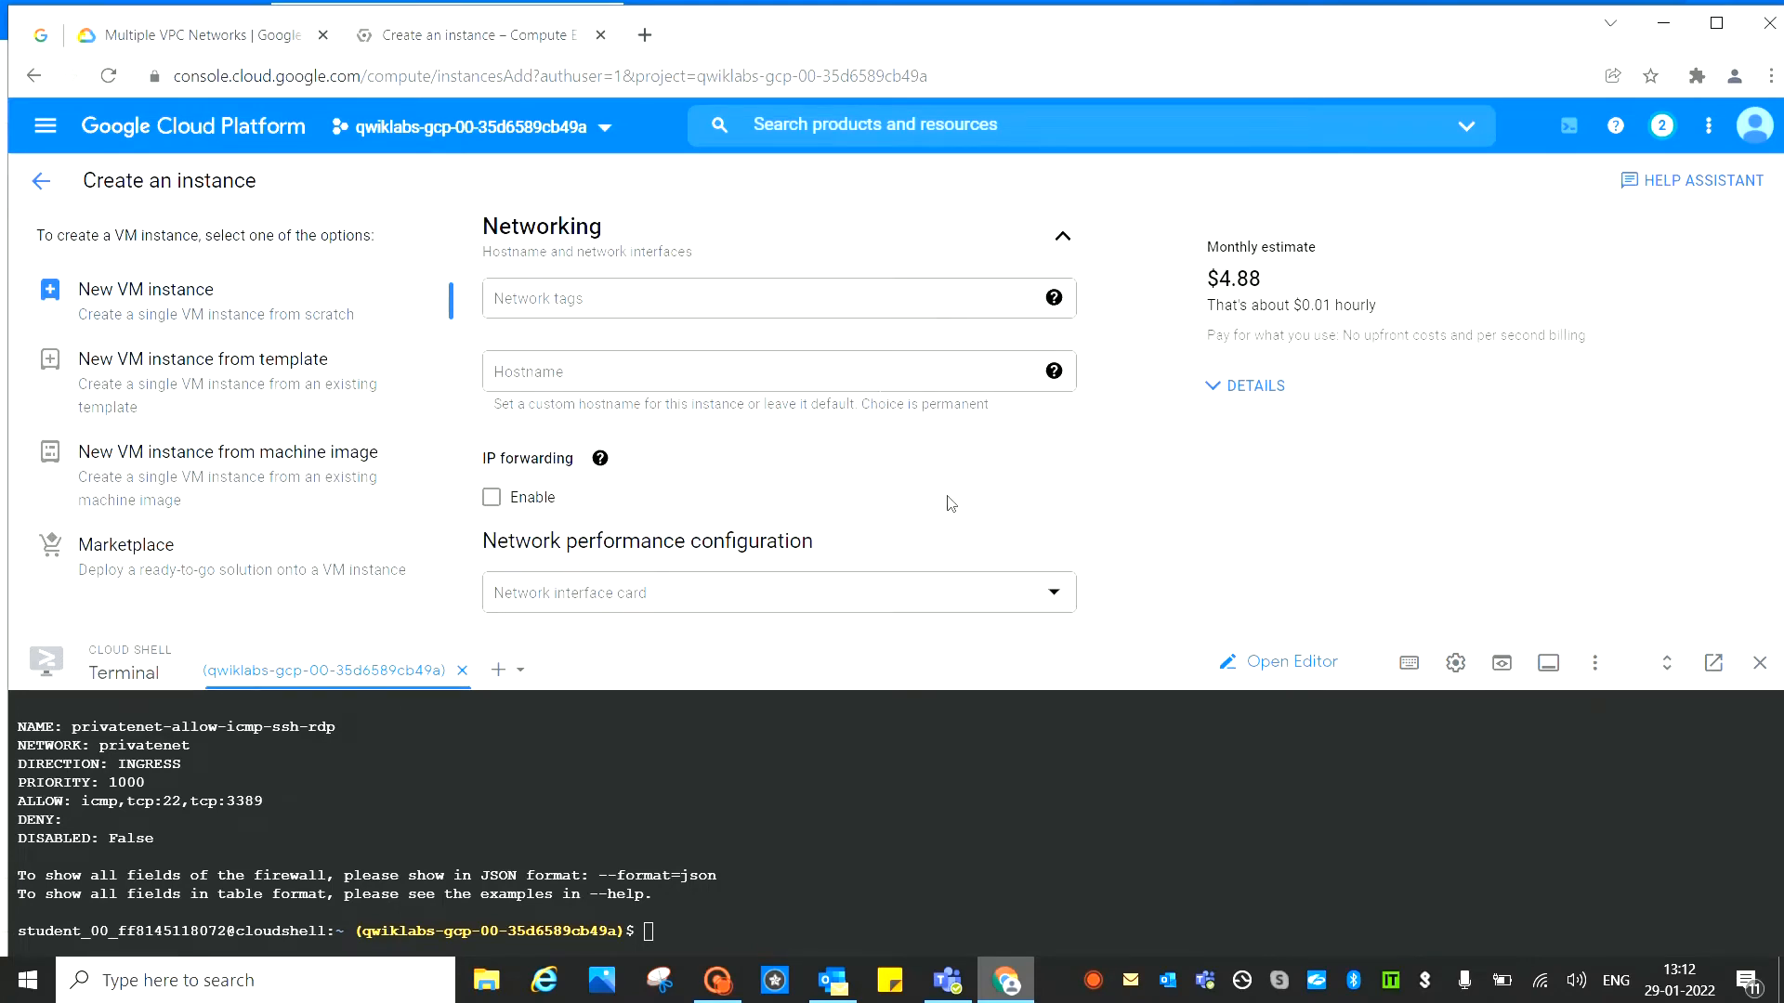
{"action": "scroll", "coordinate": [944, 497], "scroll_direction": "down", "scroll_amount": 2}
{"action": "scroll", "coordinate": [938, 492], "scroll_direction": "down", "scroll_amount": 2}
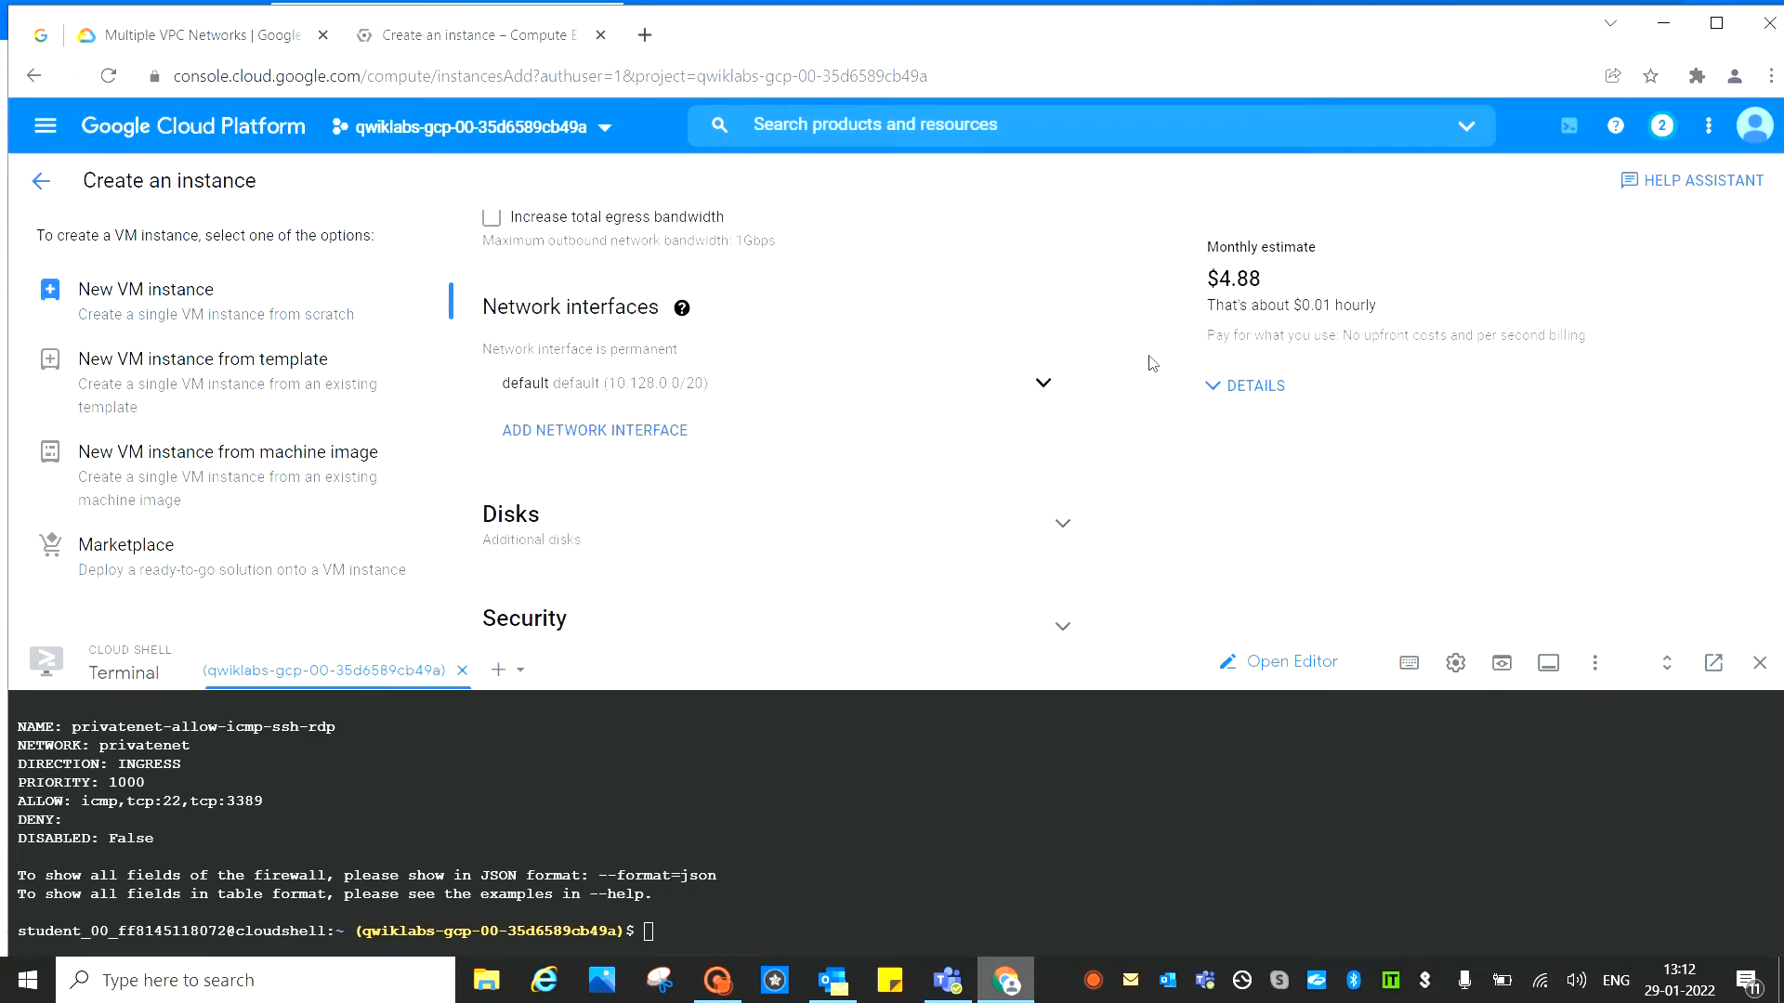
{"action": "left_click", "coordinate": [1044, 386]}
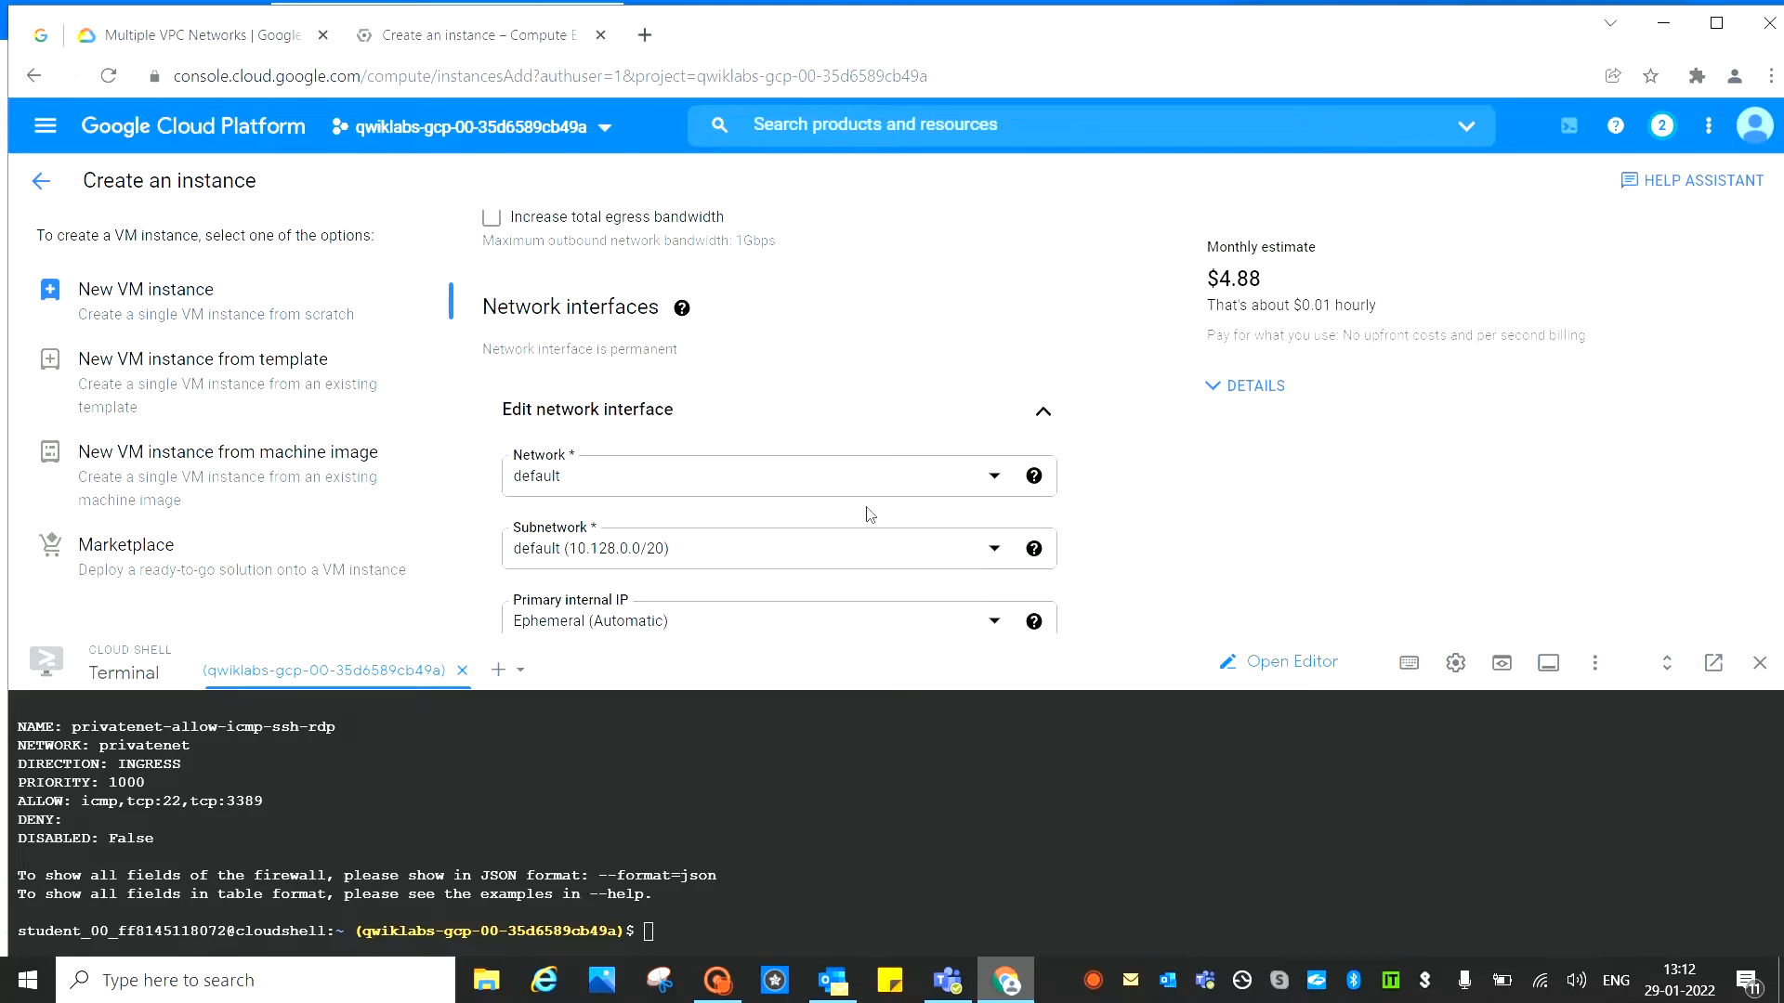
Copy the network name managementnet from the lab instructions and set it as the new instance's network
{"action": "left_click", "coordinate": [223, 38]}
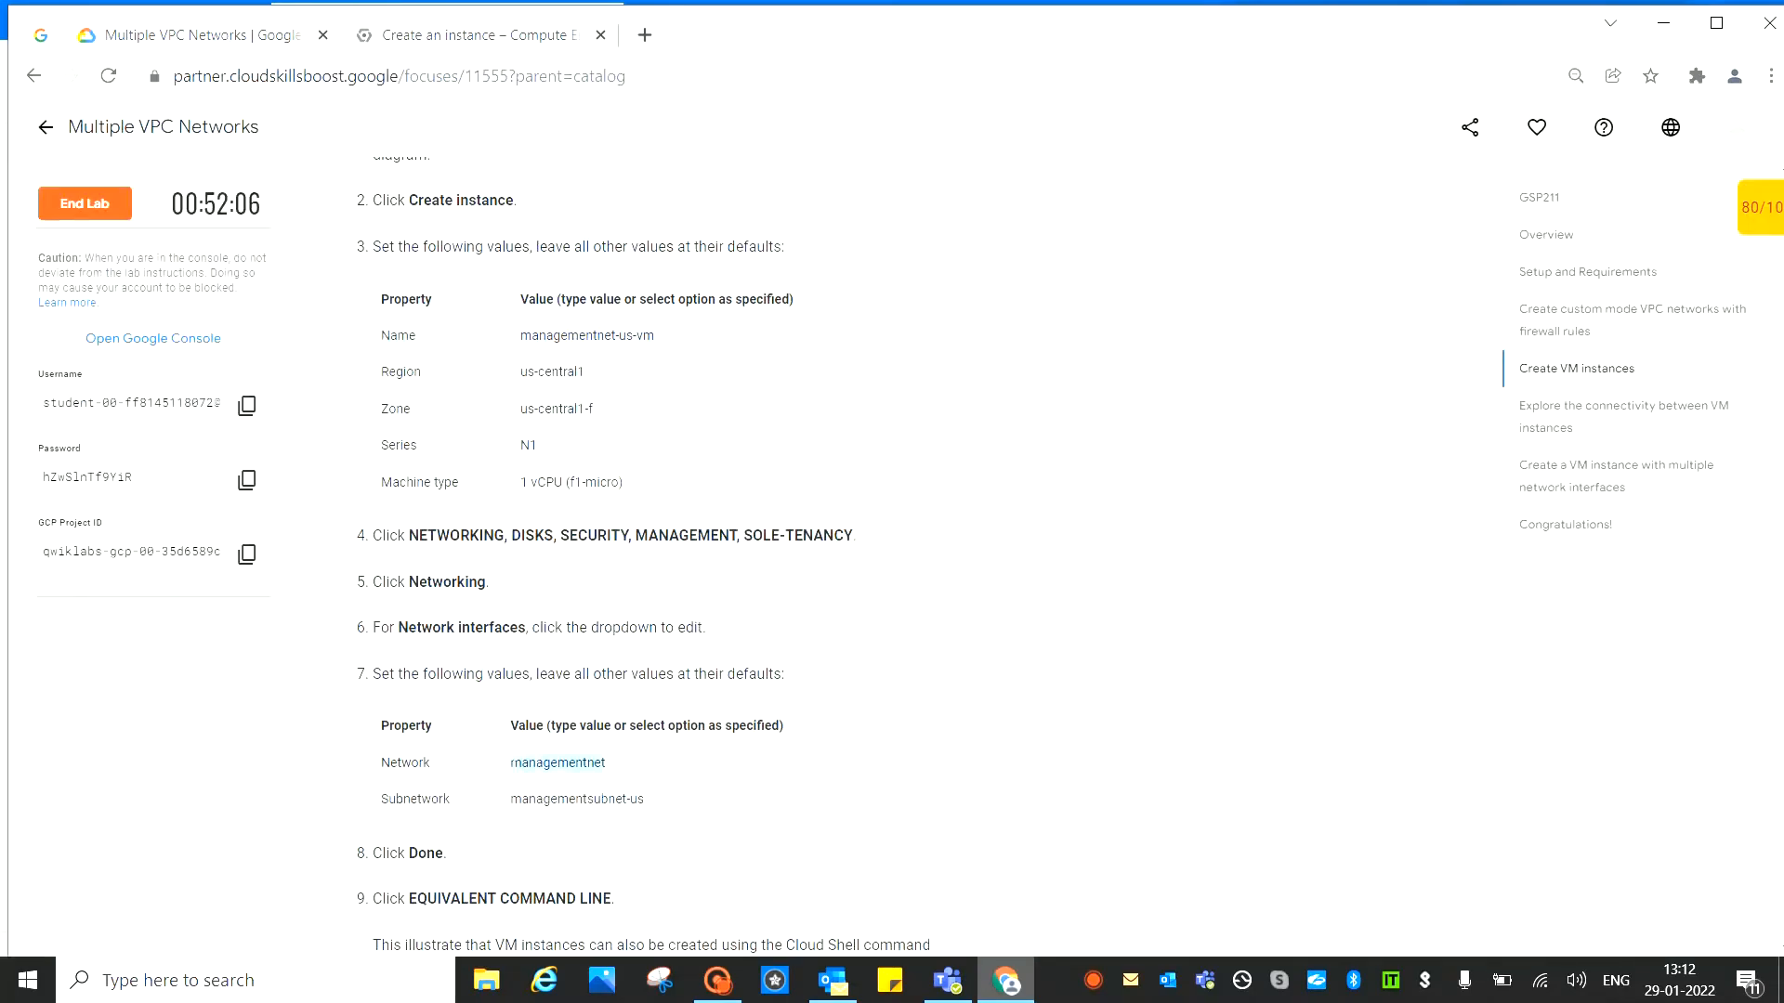
{"action": "right_click", "coordinate": [539, 768]}
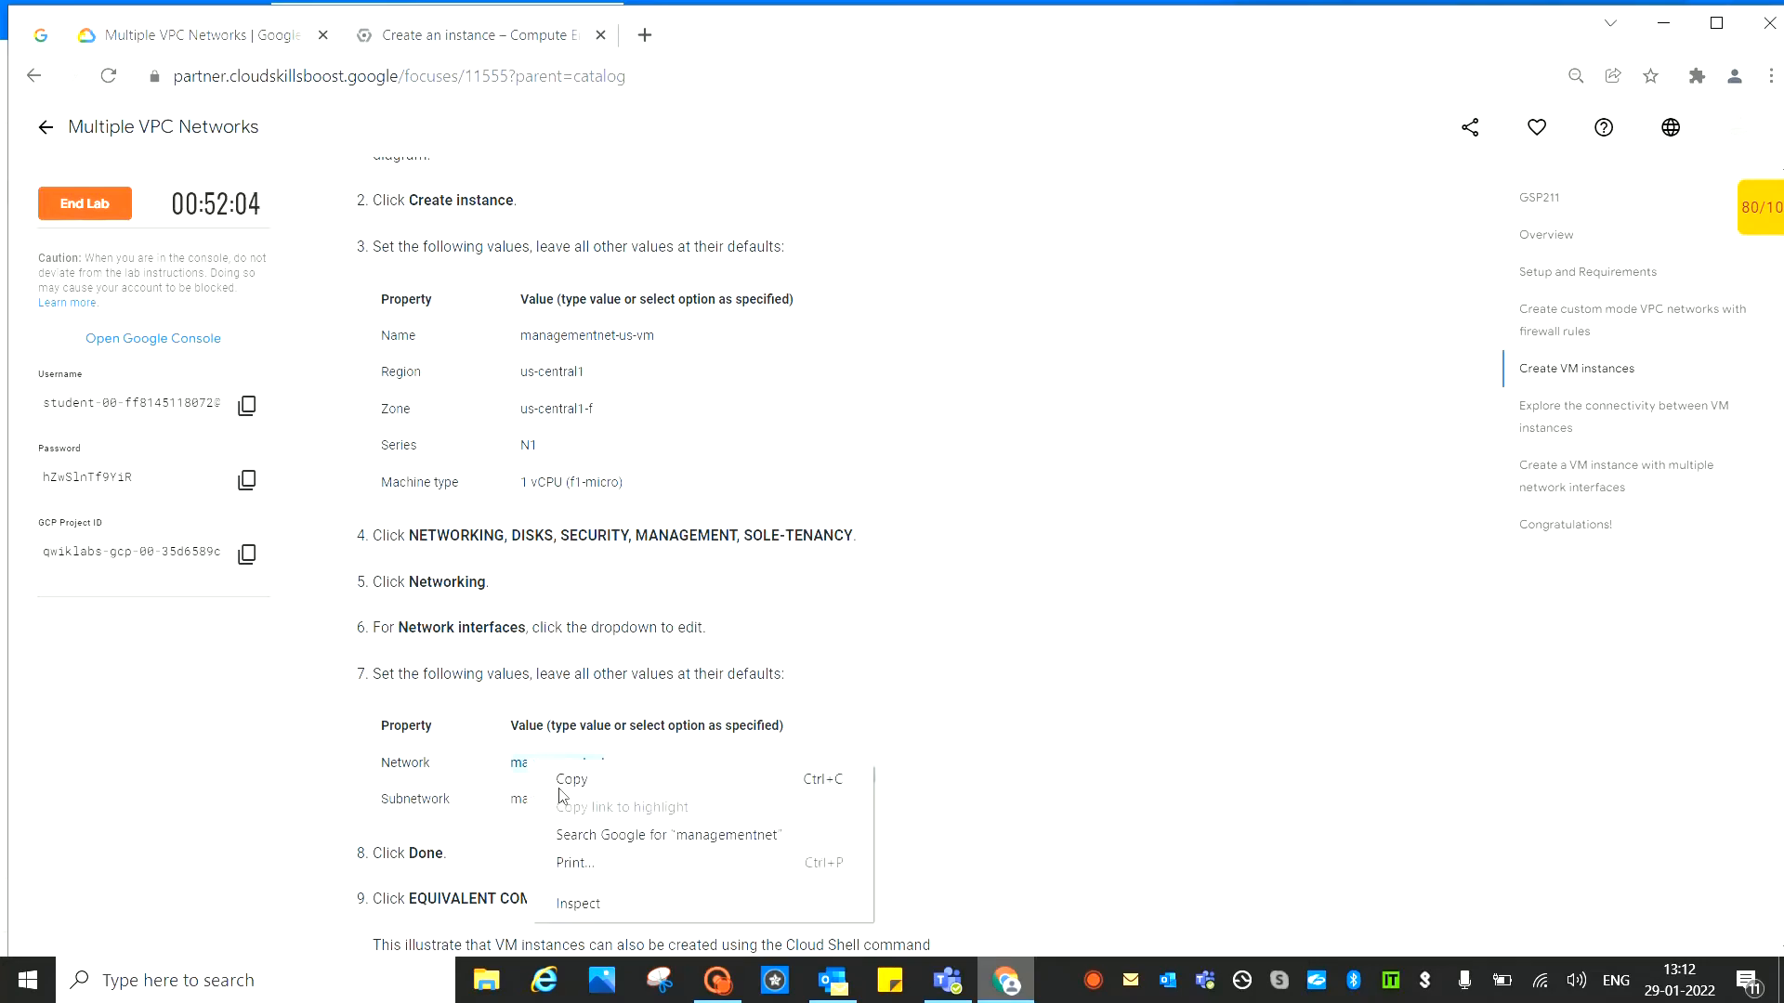
{"action": "left_click", "coordinate": [562, 782]}
{"action": "left_click", "coordinate": [456, 41]}
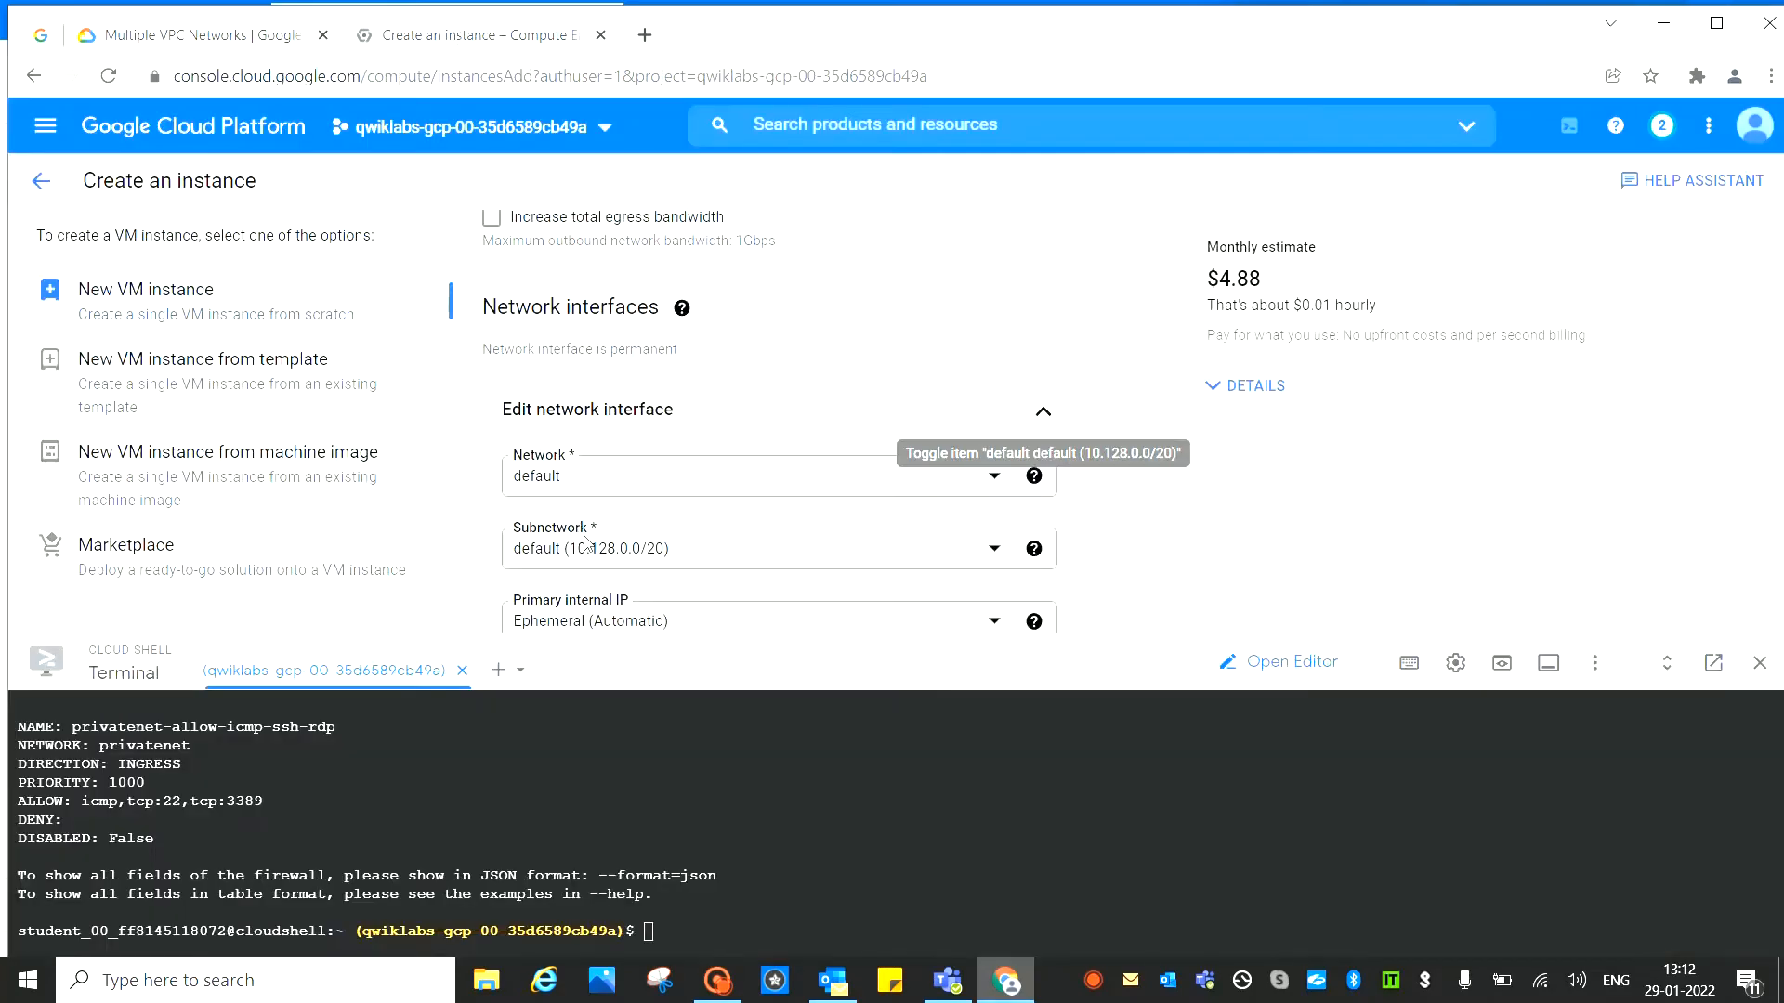
{"action": "left_click", "coordinate": [577, 479]}
{"action": "key", "text": "ctrl+v"}
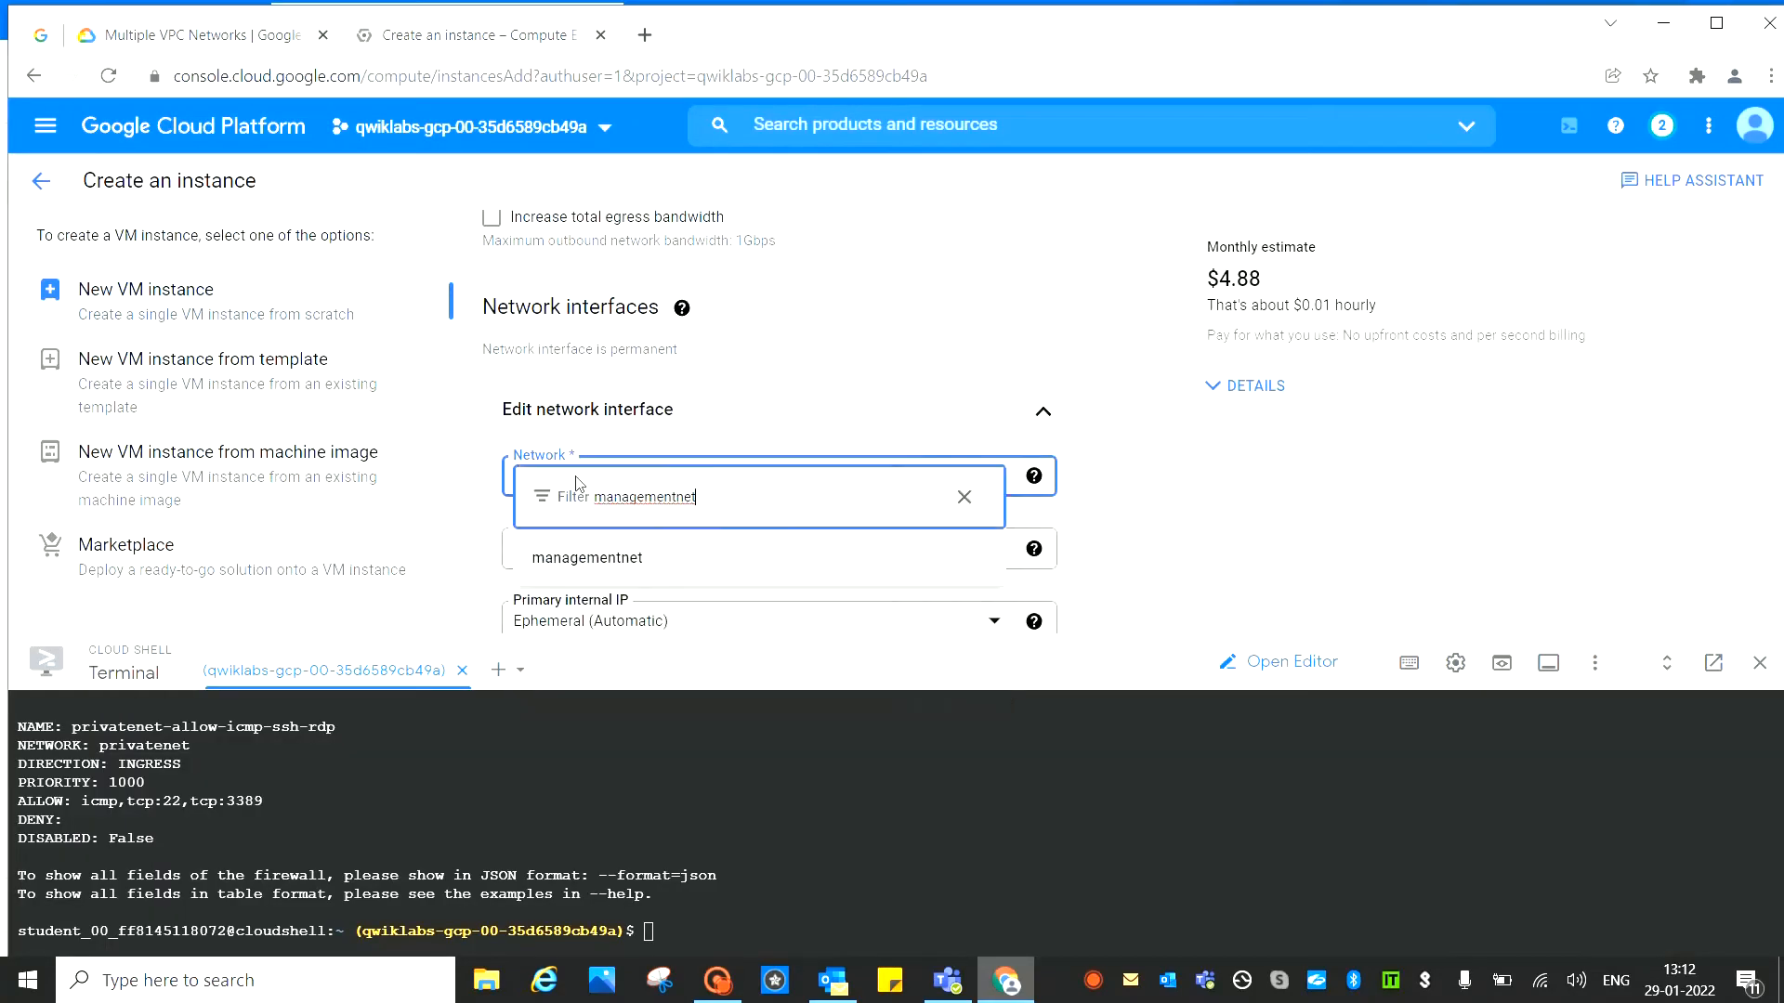
{"action": "left_click", "coordinate": [609, 558]}
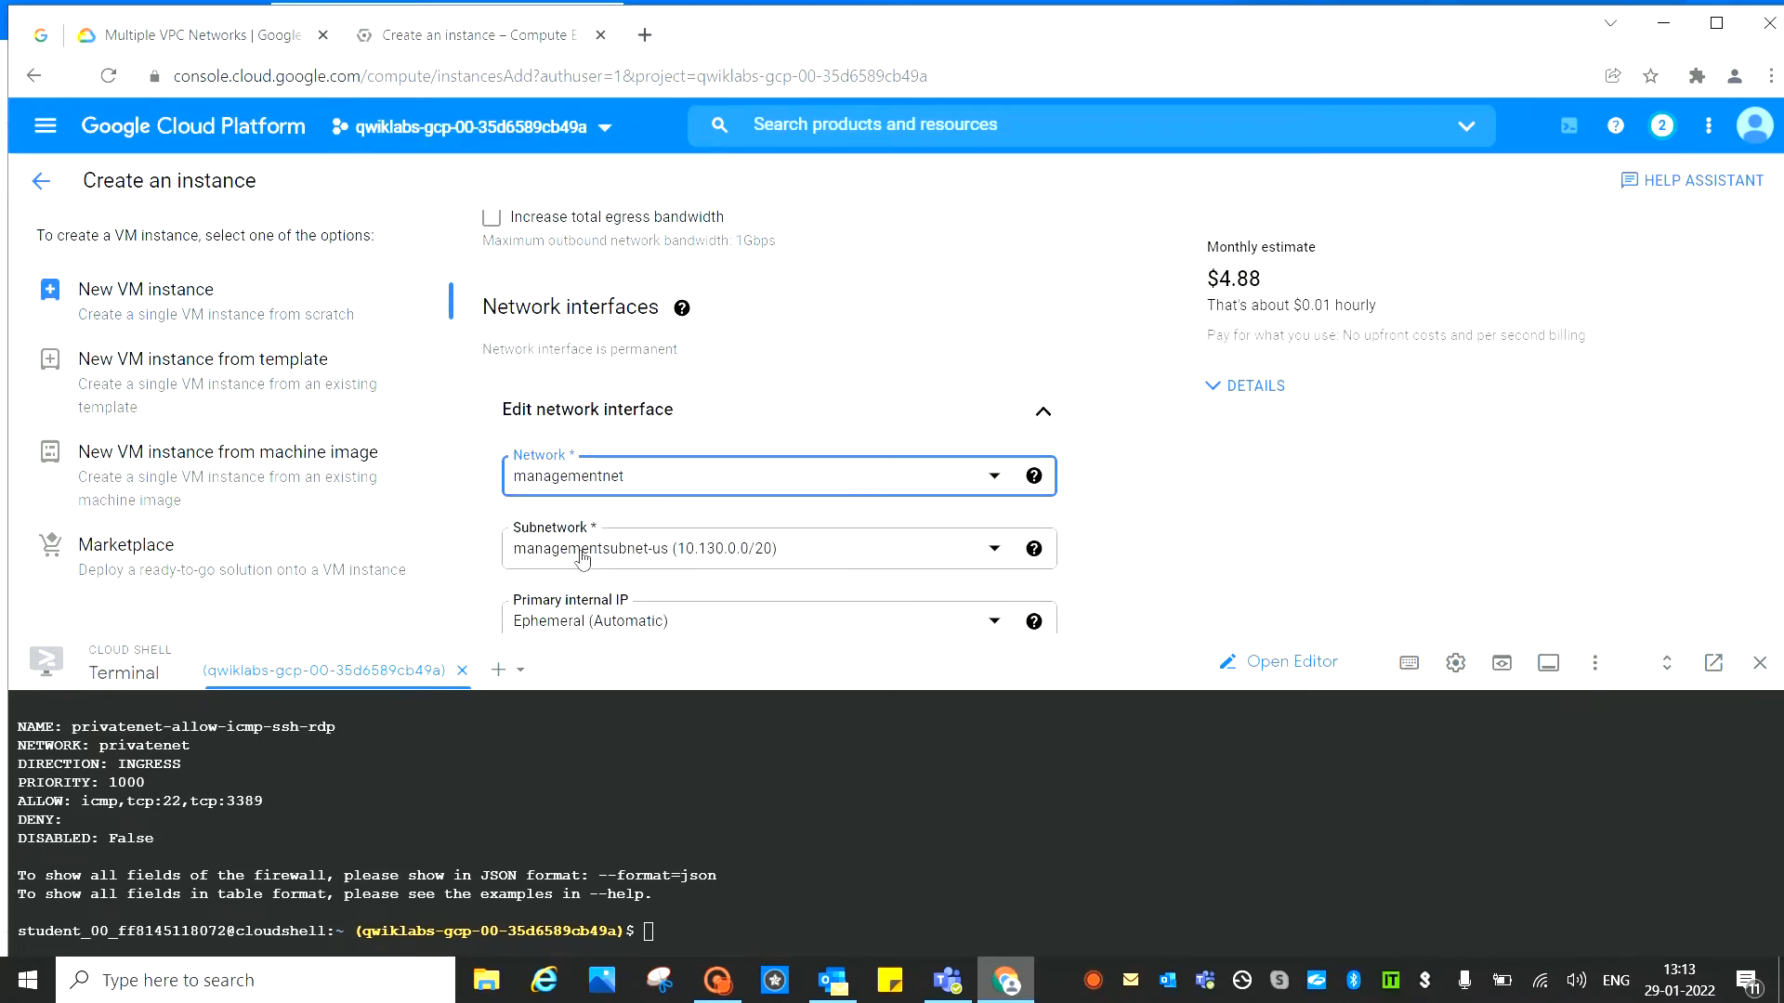
Check the network and subnetwork against the lab instructions and finish editing the instance's network interface
{"action": "left_click", "coordinate": [204, 37]}
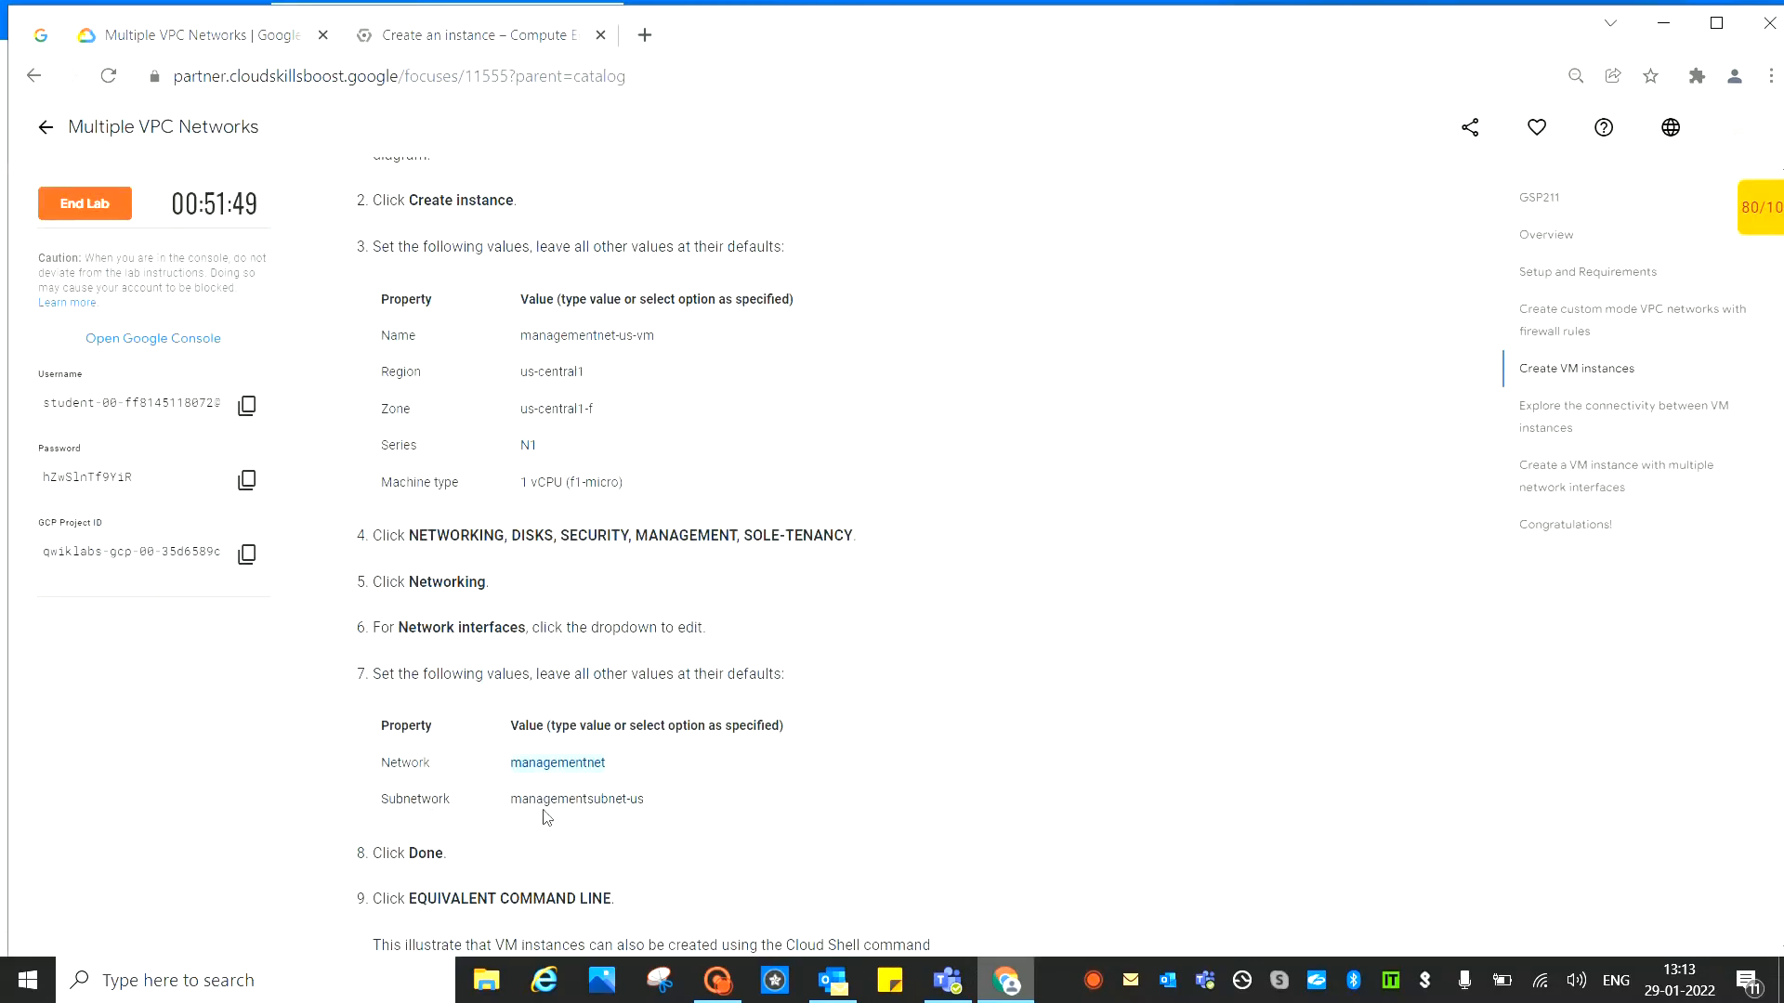
{"action": "left_click", "coordinate": [465, 37]}
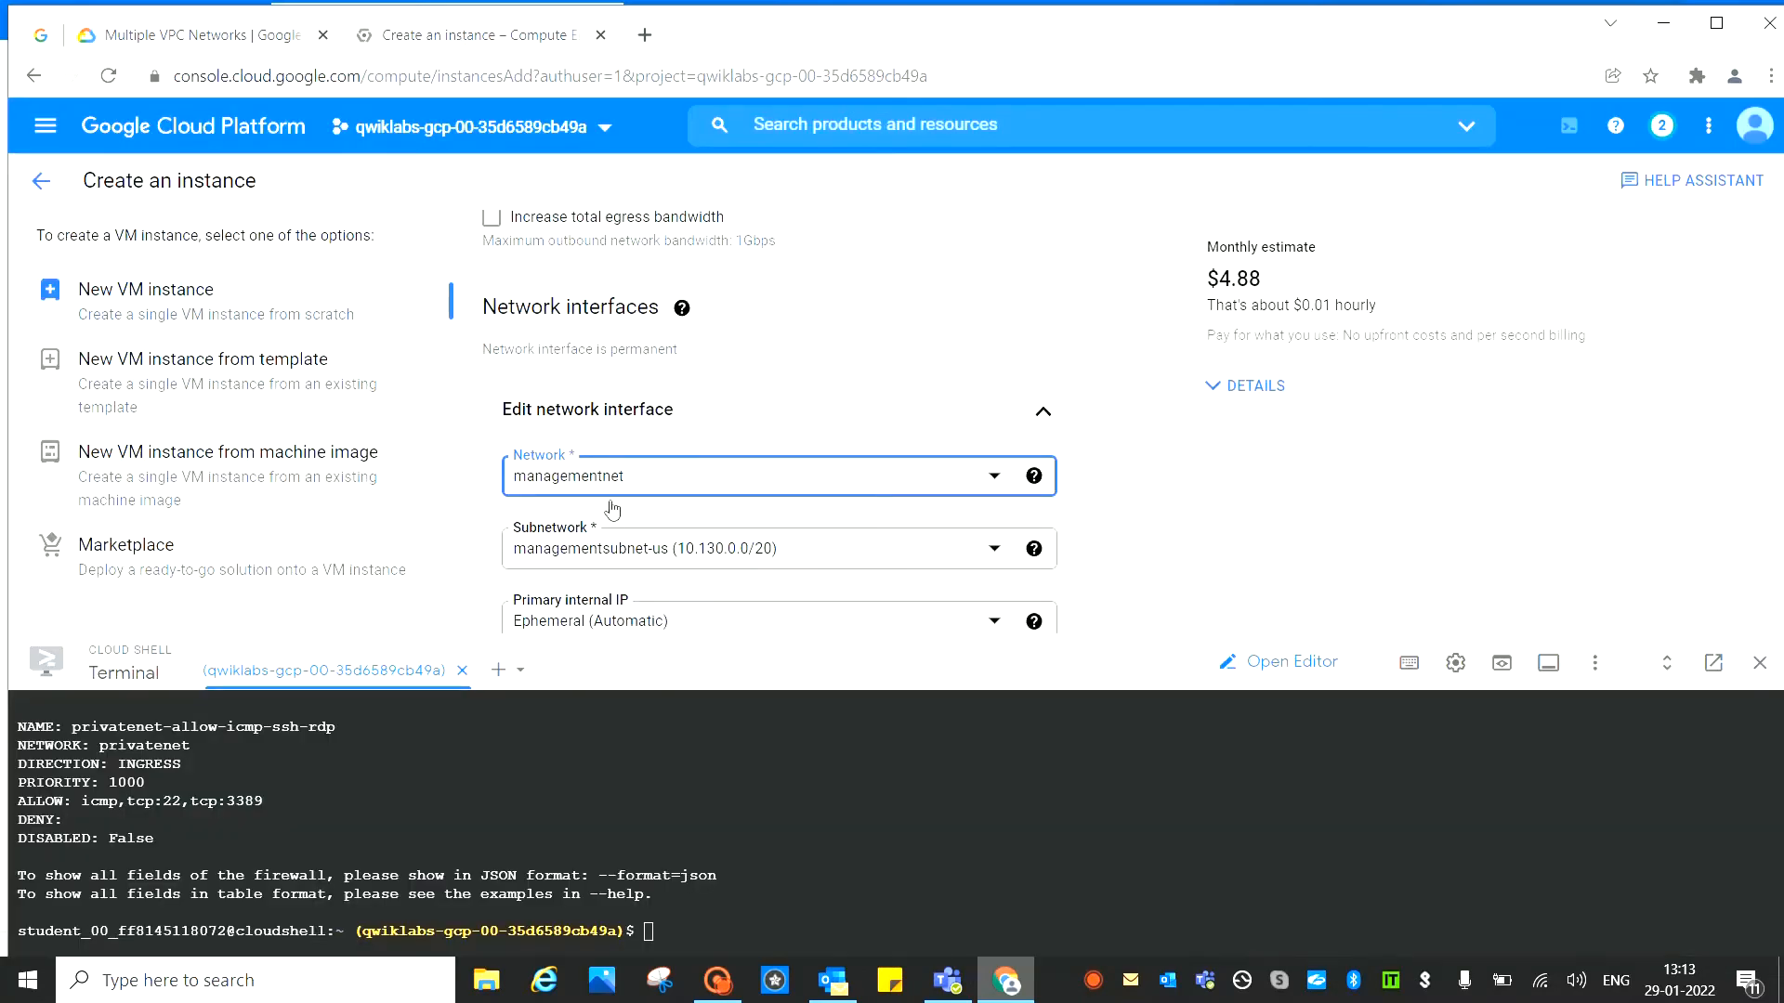
{"action": "left_click", "coordinate": [153, 37]}
{"action": "scroll", "coordinate": [1056, 494], "scroll_direction": "down", "scroll_amount": 3}
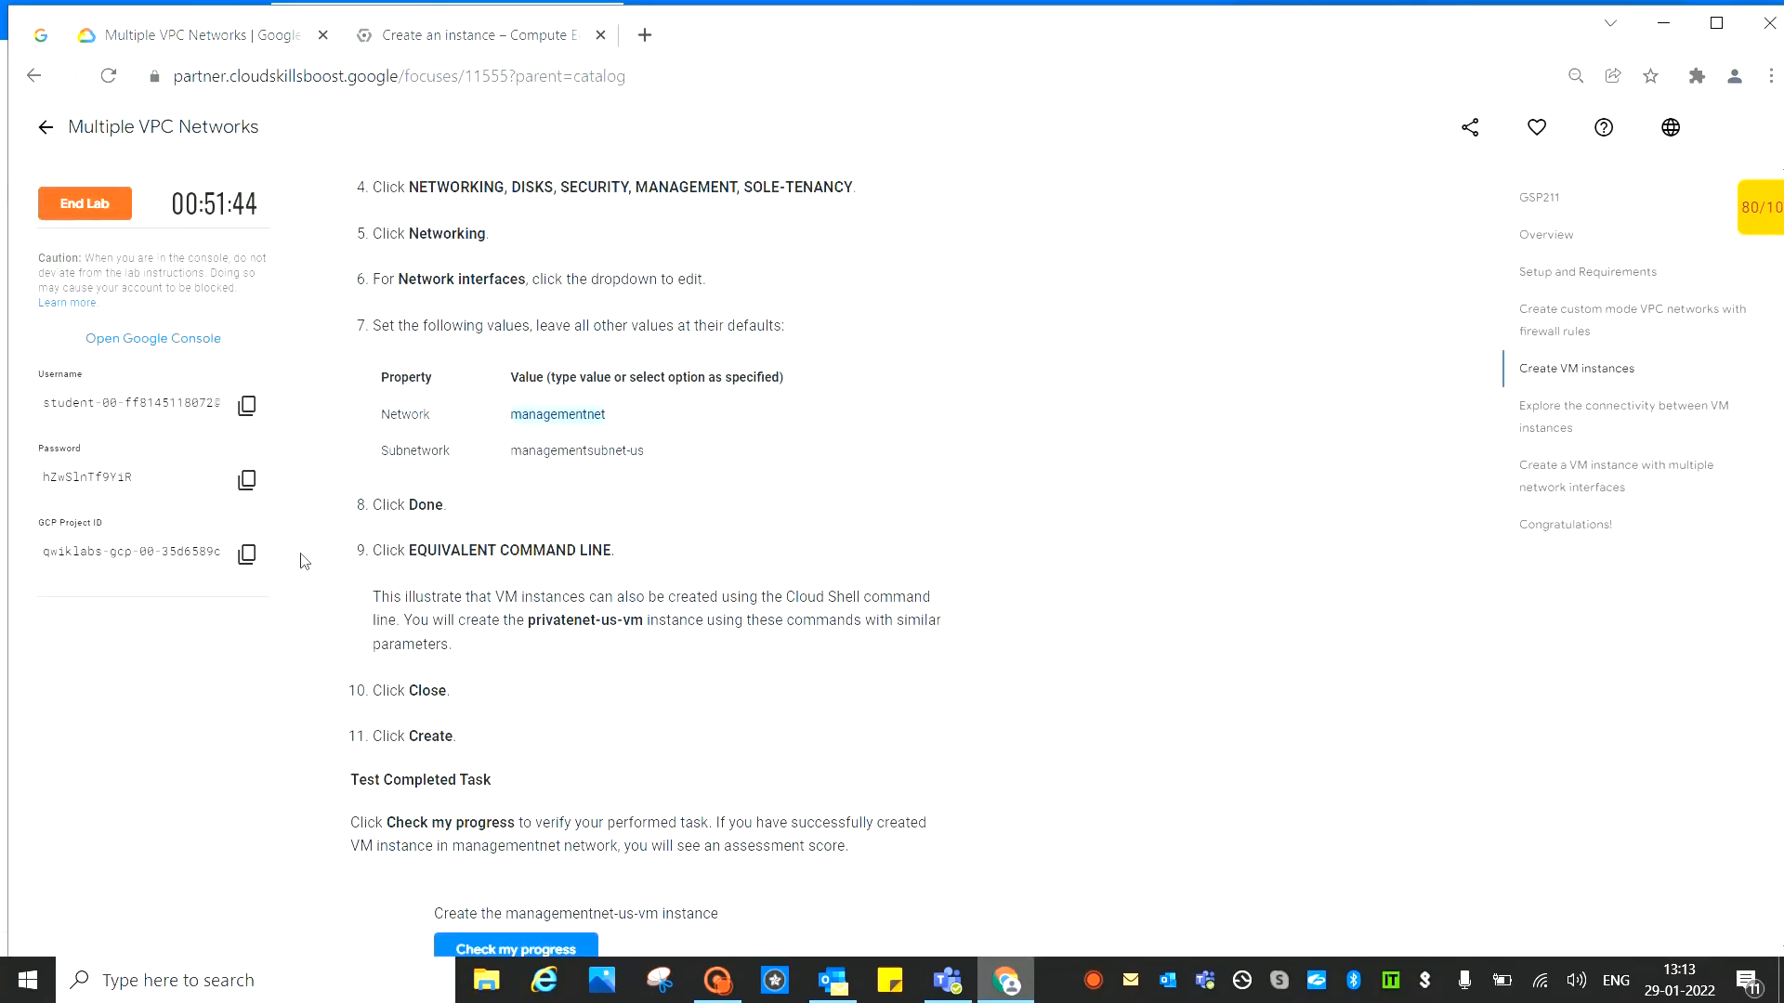
{"action": "left_click", "coordinate": [465, 37]}
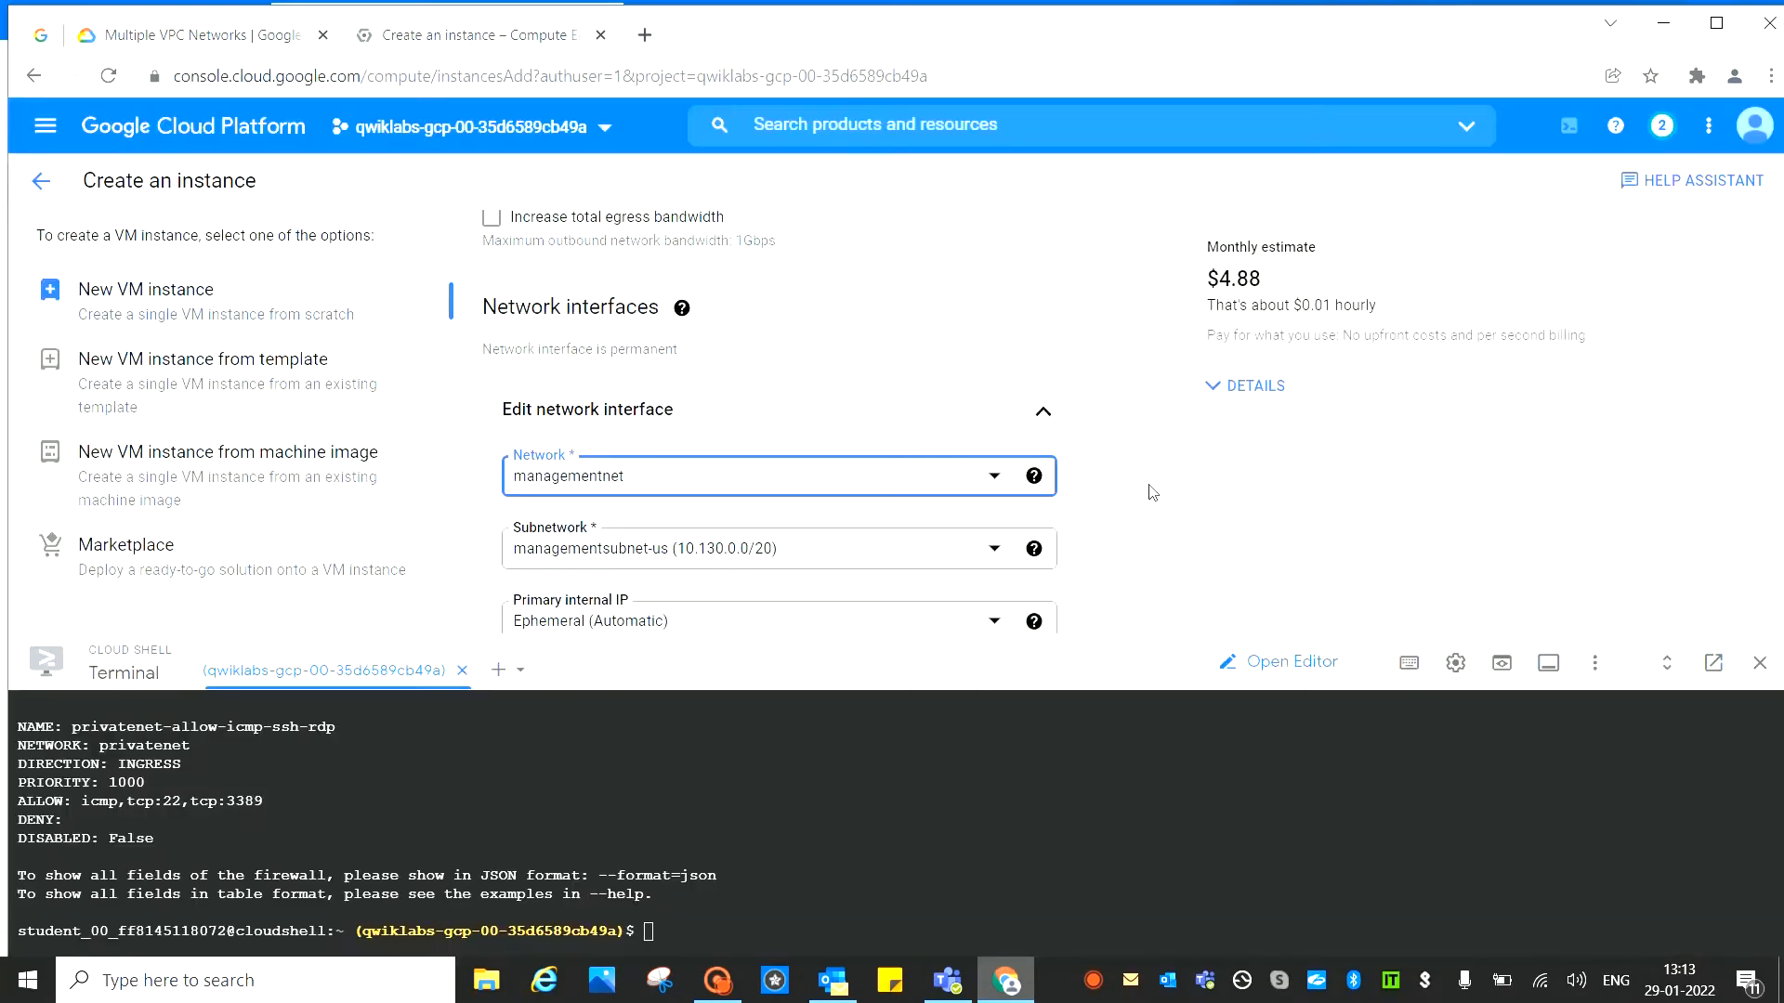
{"action": "scroll", "coordinate": [1152, 469], "scroll_direction": "down", "scroll_amount": 1}
{"action": "left_click", "coordinate": [1008, 520]}
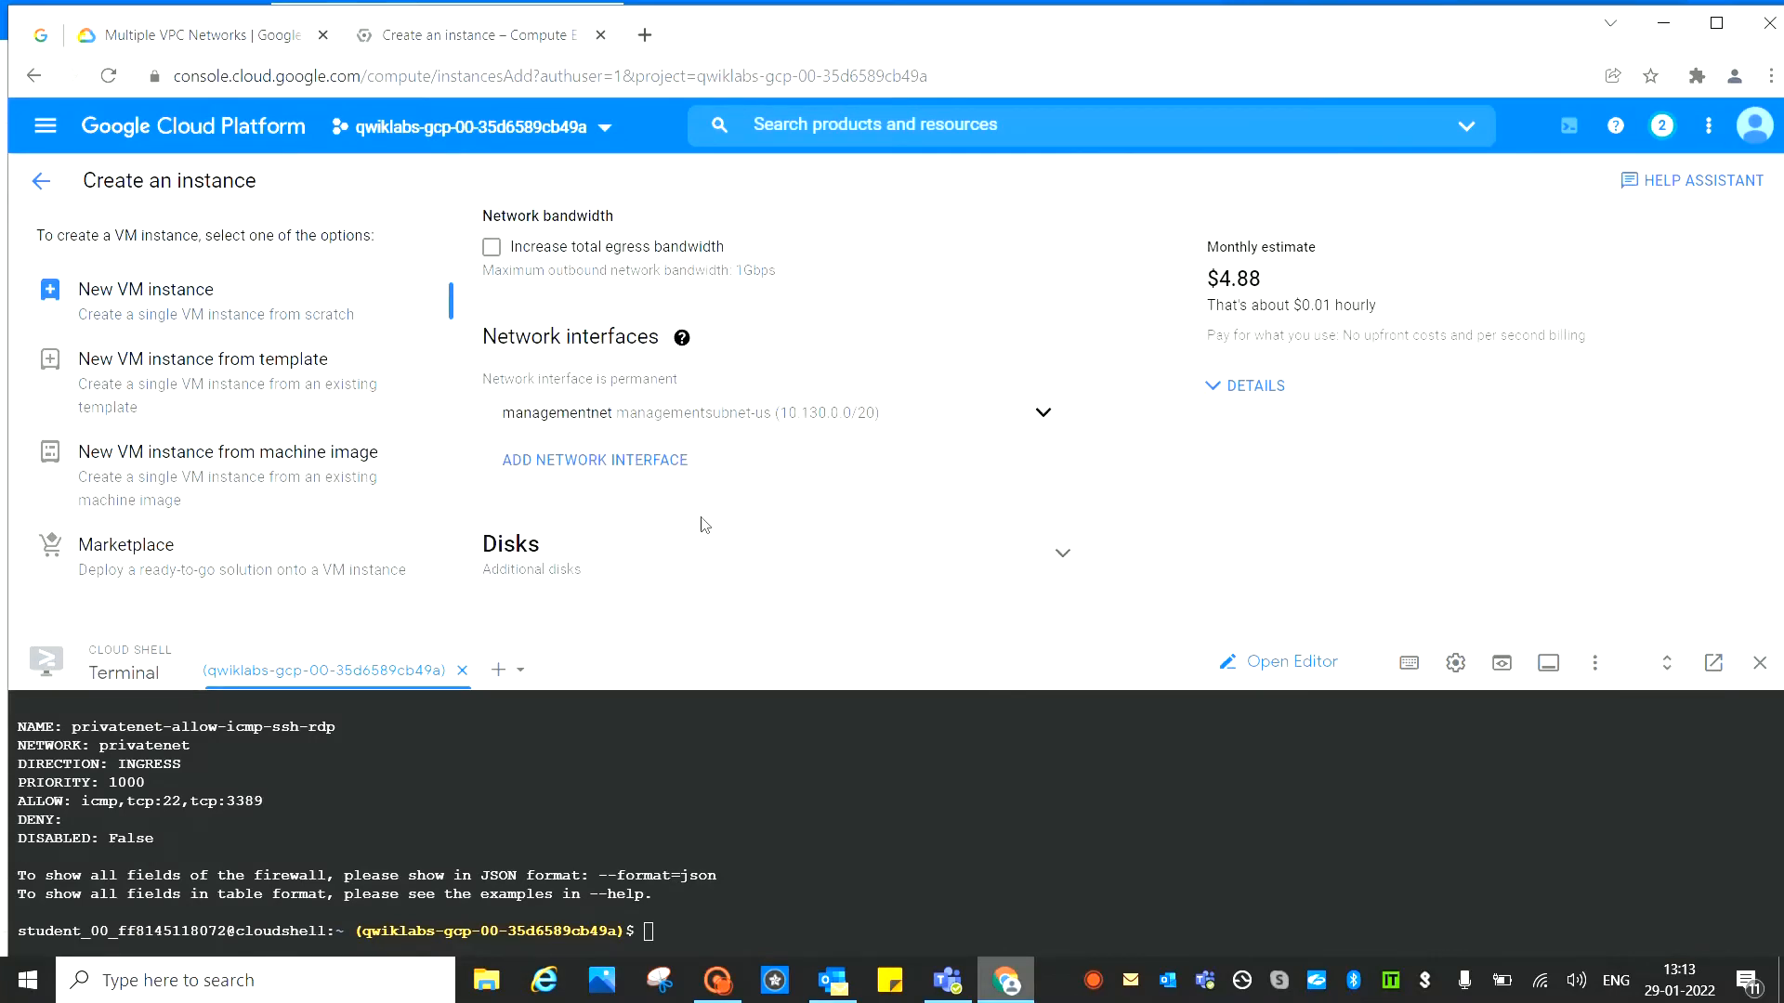
View the equivalent gcloud command line for the configured instance and close it
{"action": "scroll", "coordinate": [725, 507], "scroll_direction": "down", "scroll_amount": 2}
{"action": "scroll", "coordinate": [745, 489], "scroll_direction": "down", "scroll_amount": 2}
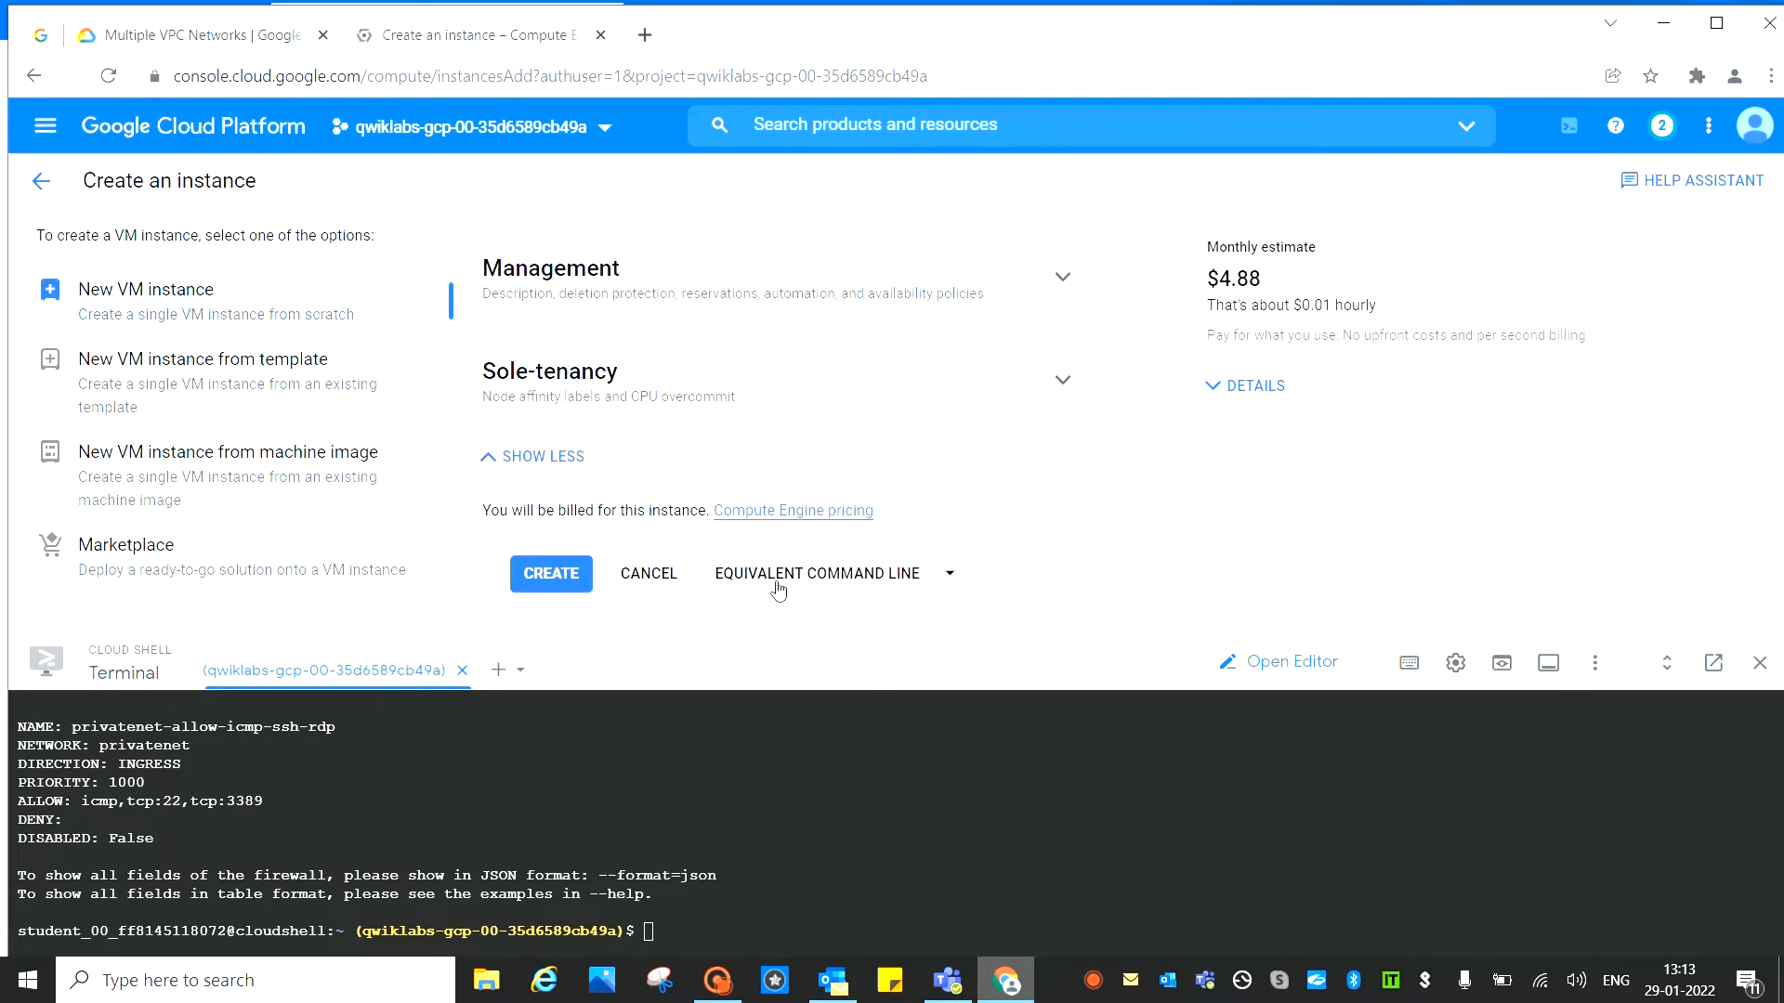
{"action": "left_click", "coordinate": [778, 585]}
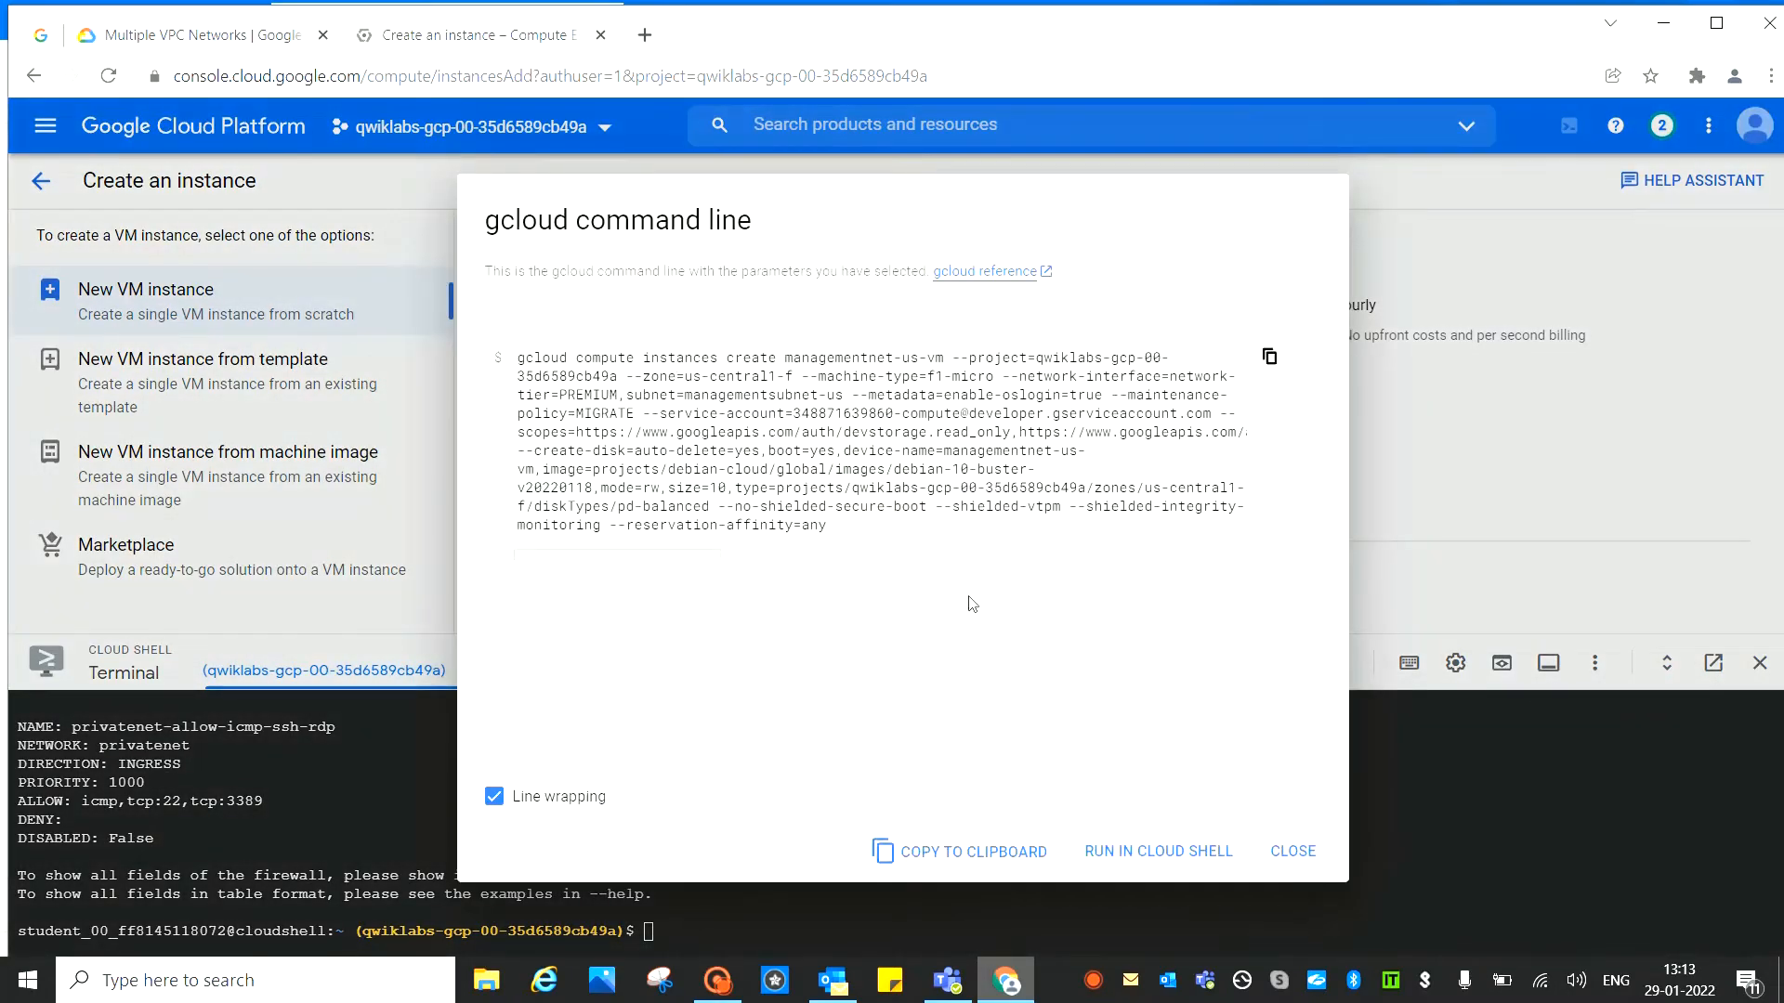
{"action": "left_click", "coordinate": [1289, 851]}
Create the managementnet-us-vm instance after checking the lab's remaining instructions, and dismiss the tutorial pane
{"action": "left_click", "coordinate": [172, 35]}
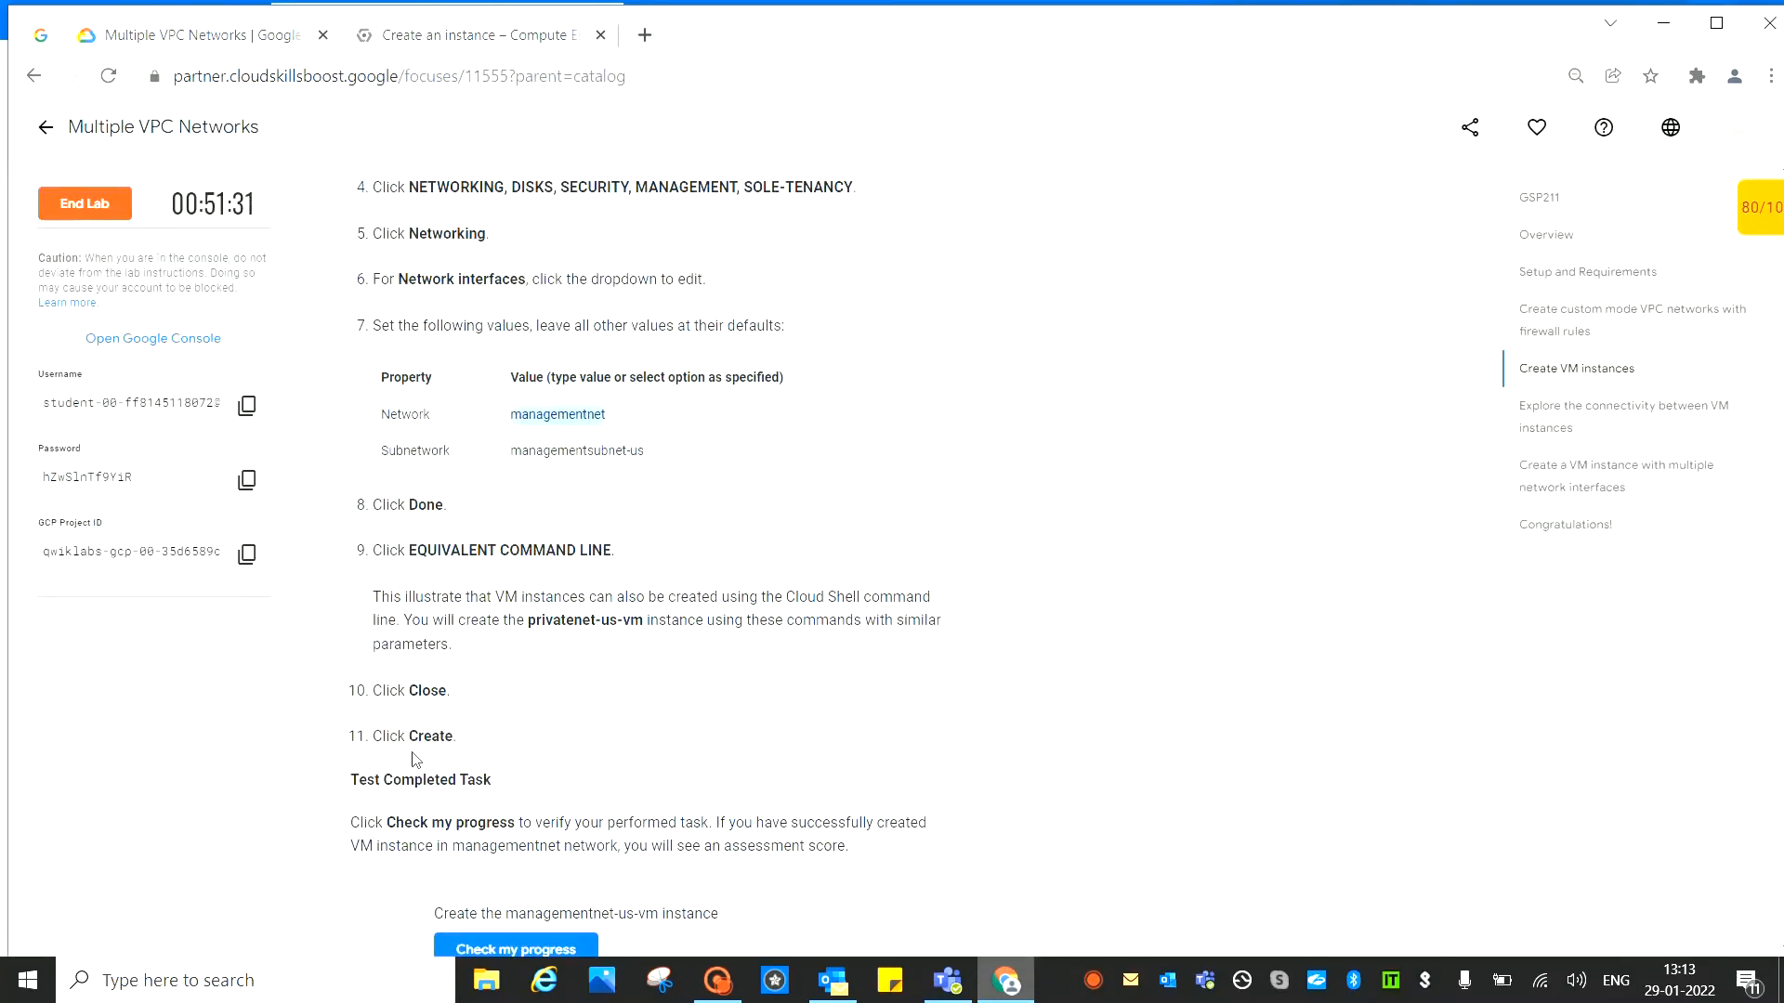
{"action": "left_click", "coordinate": [439, 47]}
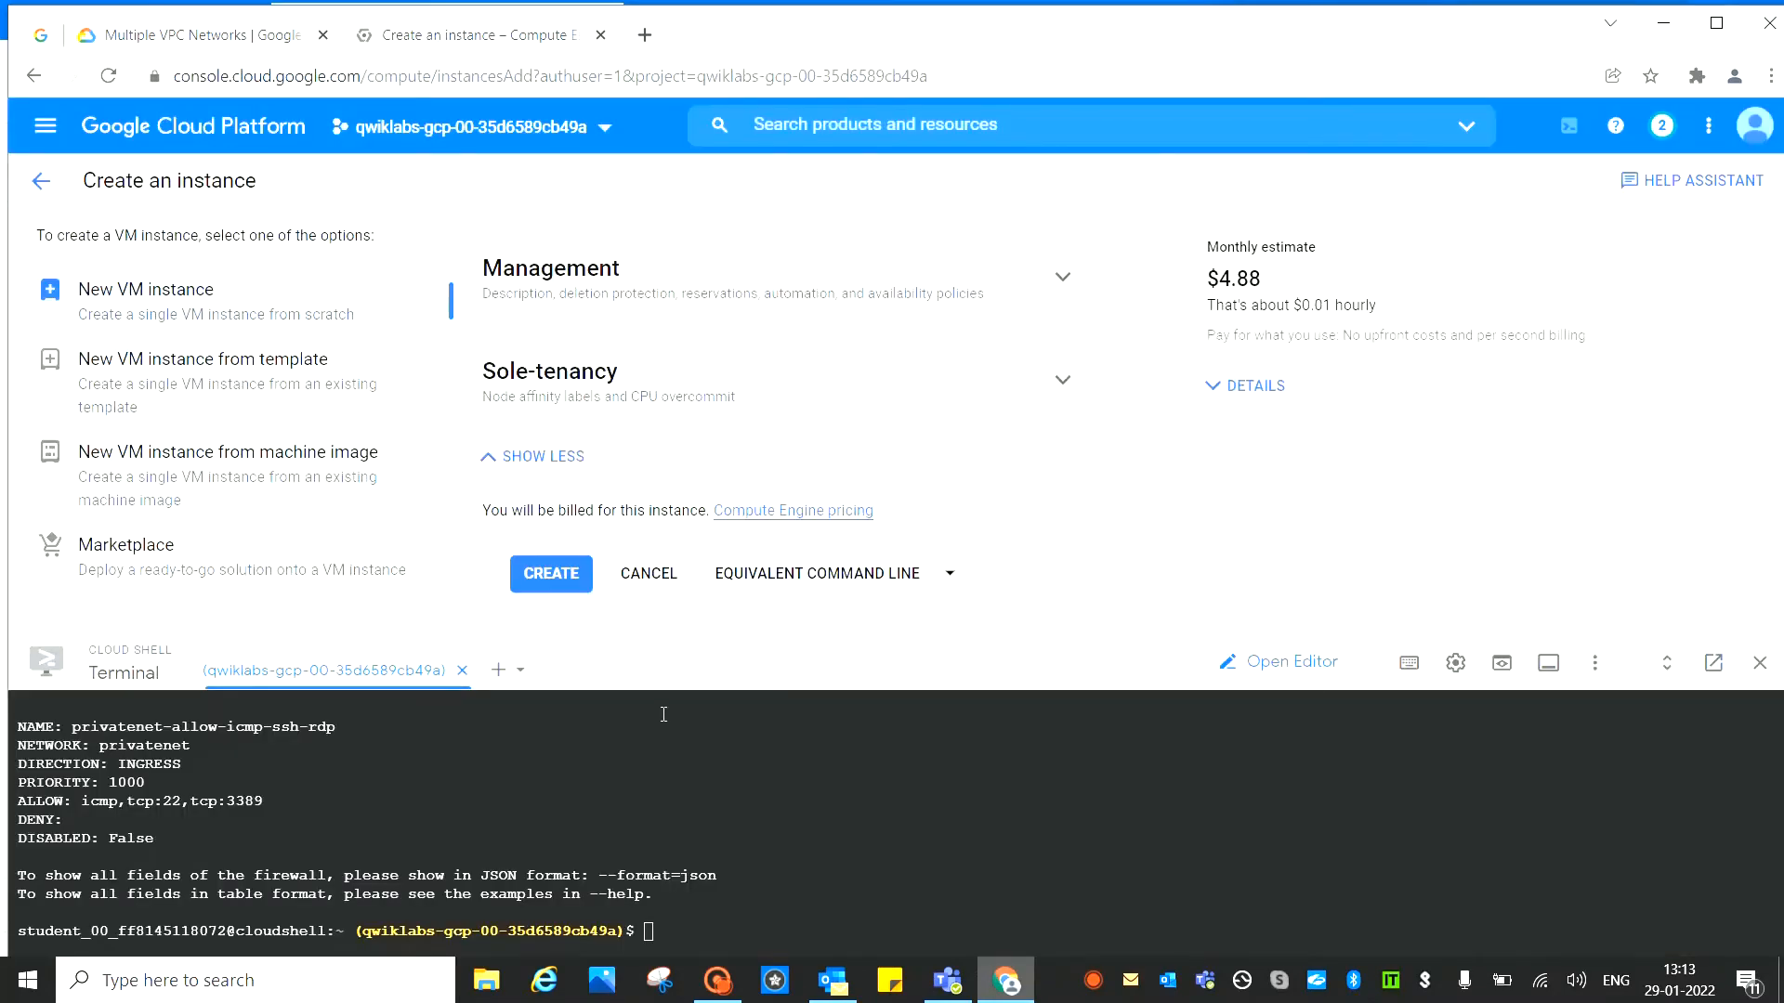
{"action": "left_click", "coordinate": [553, 572]}
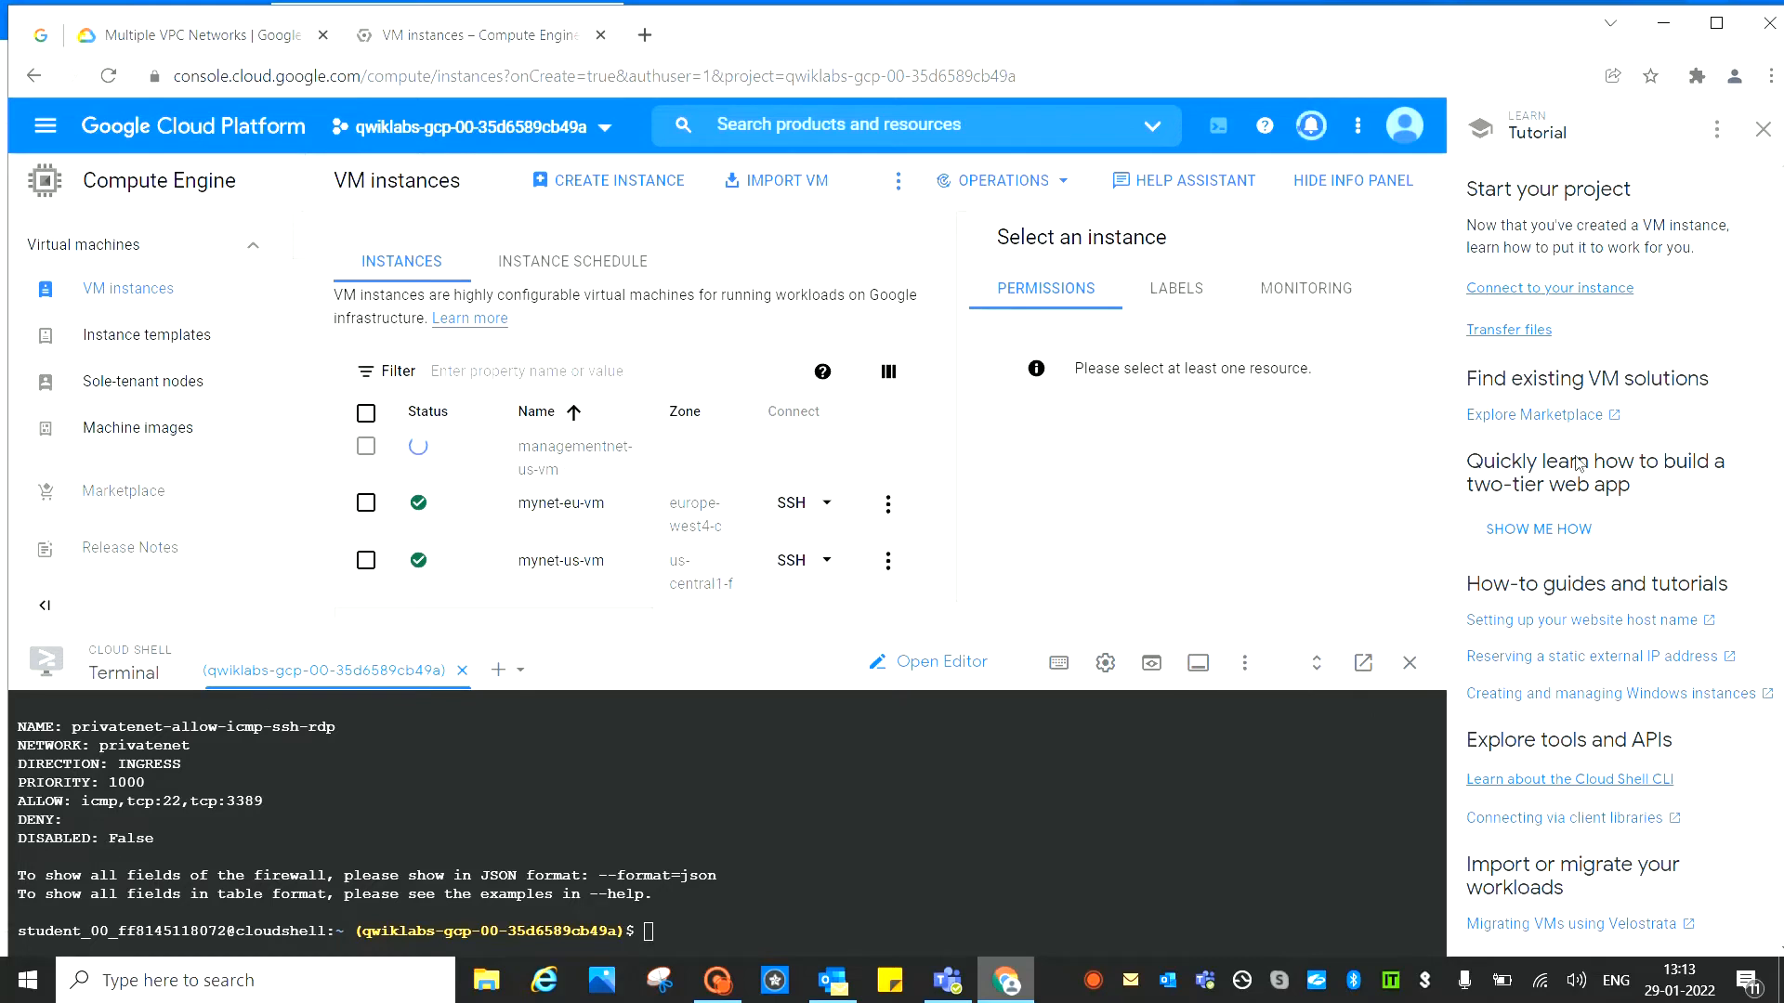
{"action": "left_click", "coordinate": [1765, 130]}
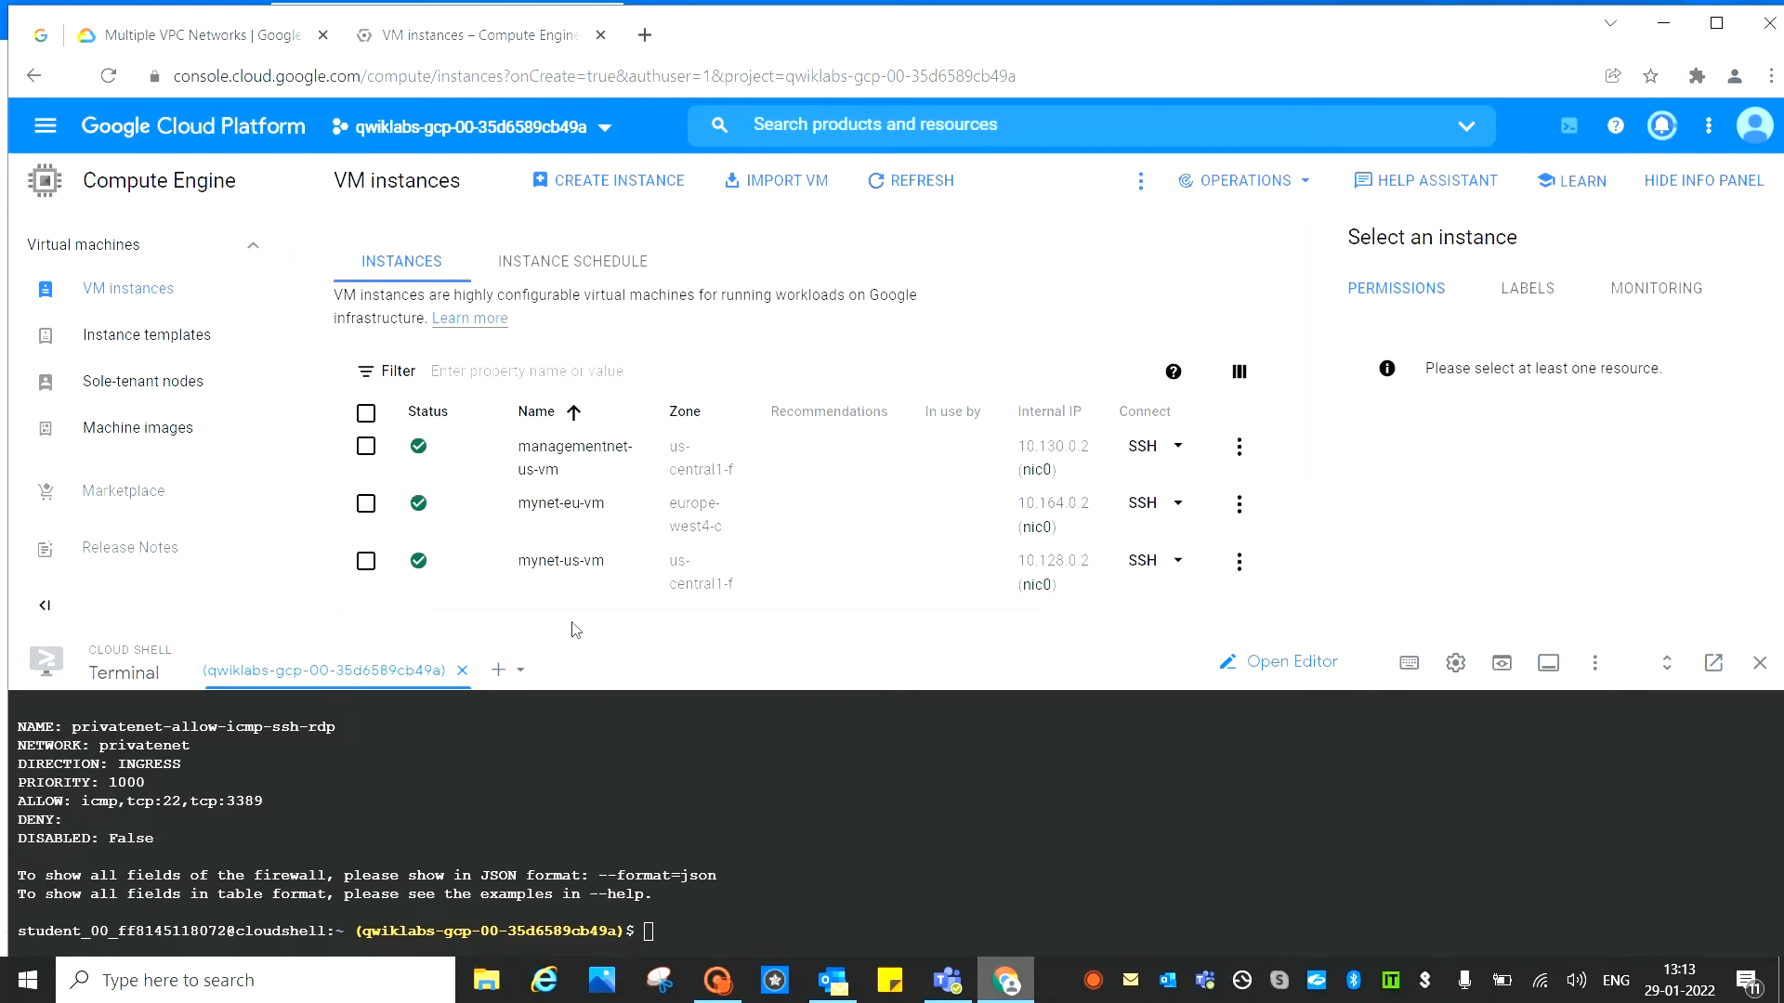
Review the lab's settings for managementnet-us-vm and the instructions for creating the privatenet-us-vm instance
{"action": "left_click", "coordinate": [198, 43]}
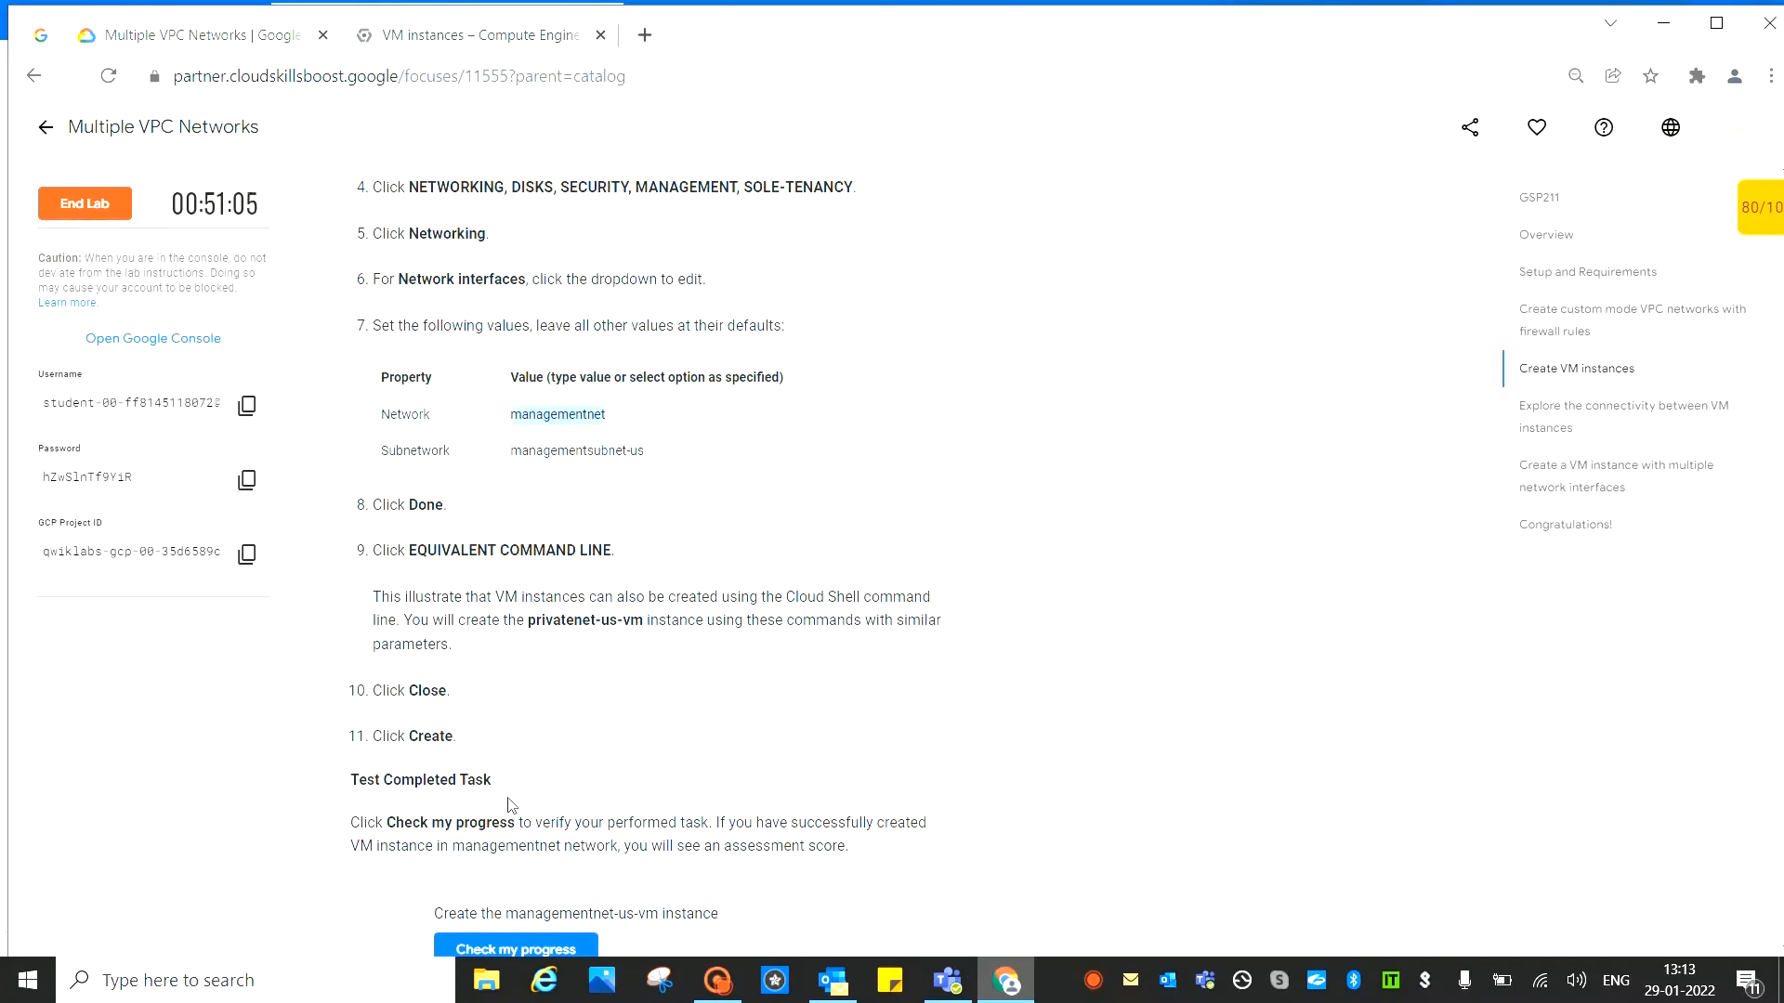
{"action": "scroll", "coordinate": [890, 656], "scroll_direction": "down", "scroll_amount": 5}
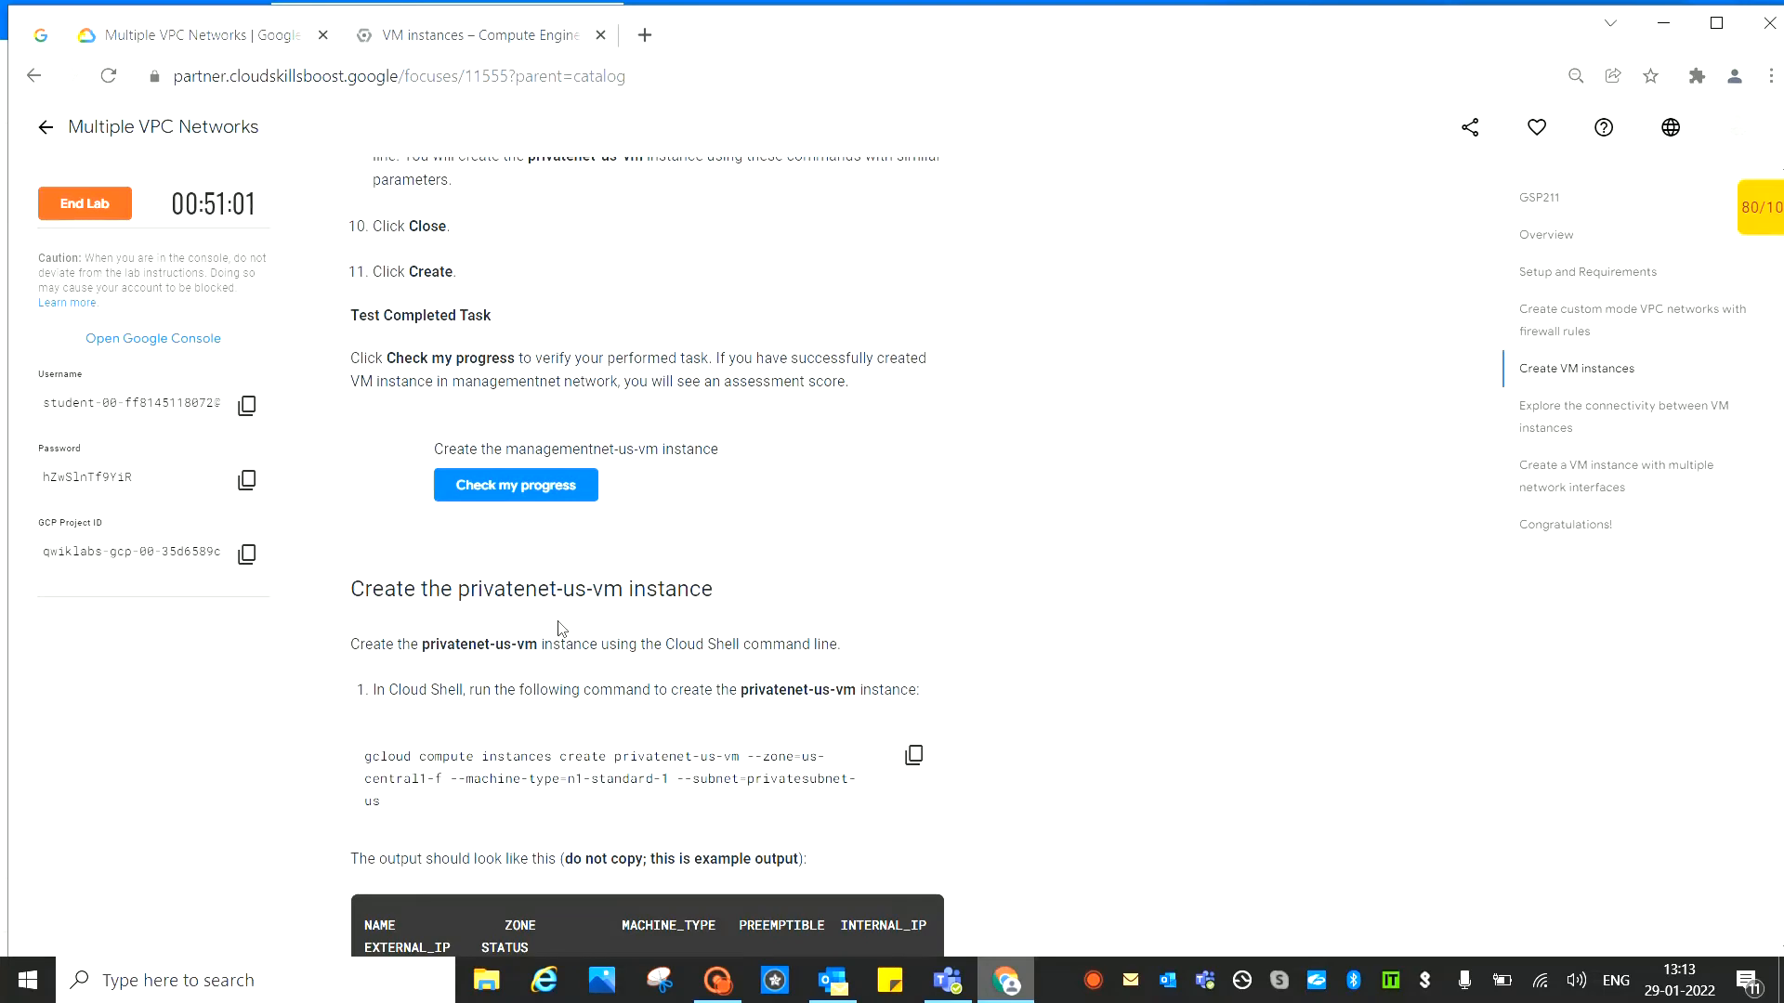
{"action": "scroll", "coordinate": [928, 536], "scroll_direction": "down", "scroll_amount": 3}
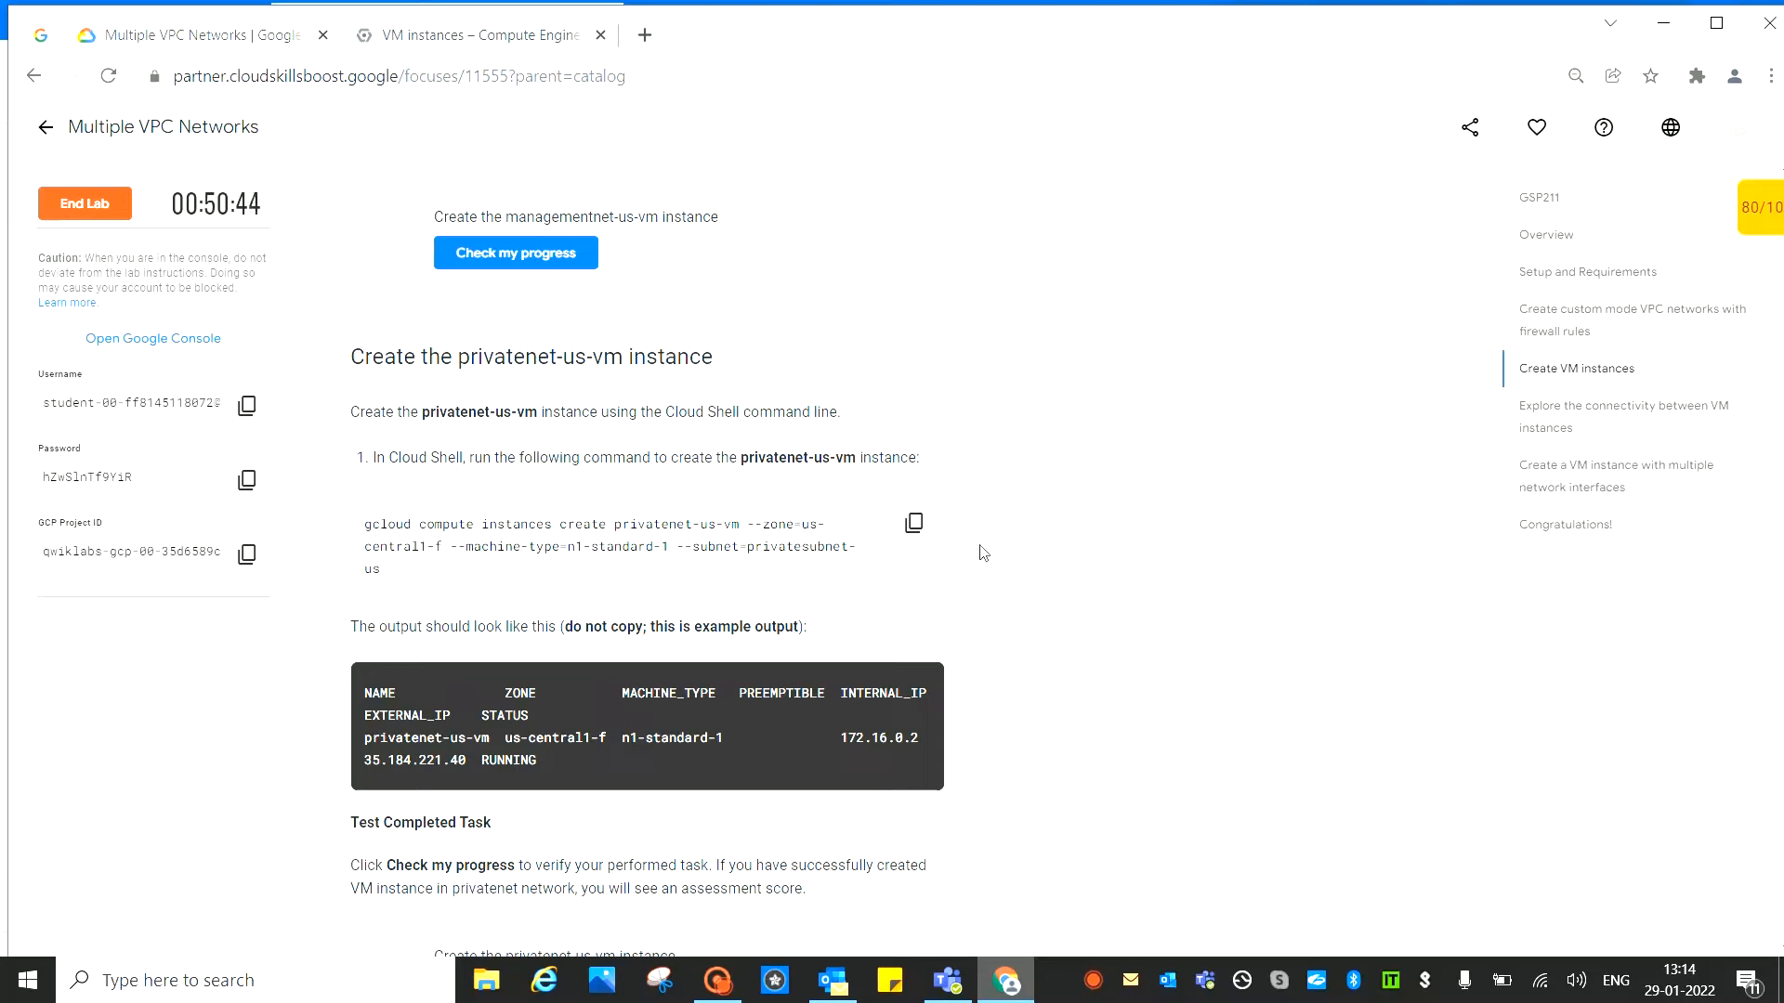
{"action": "scroll", "coordinate": [963, 531], "scroll_direction": "down", "scroll_amount": 4}
{"action": "scroll", "coordinate": [873, 369], "scroll_direction": "up", "scroll_amount": 11}
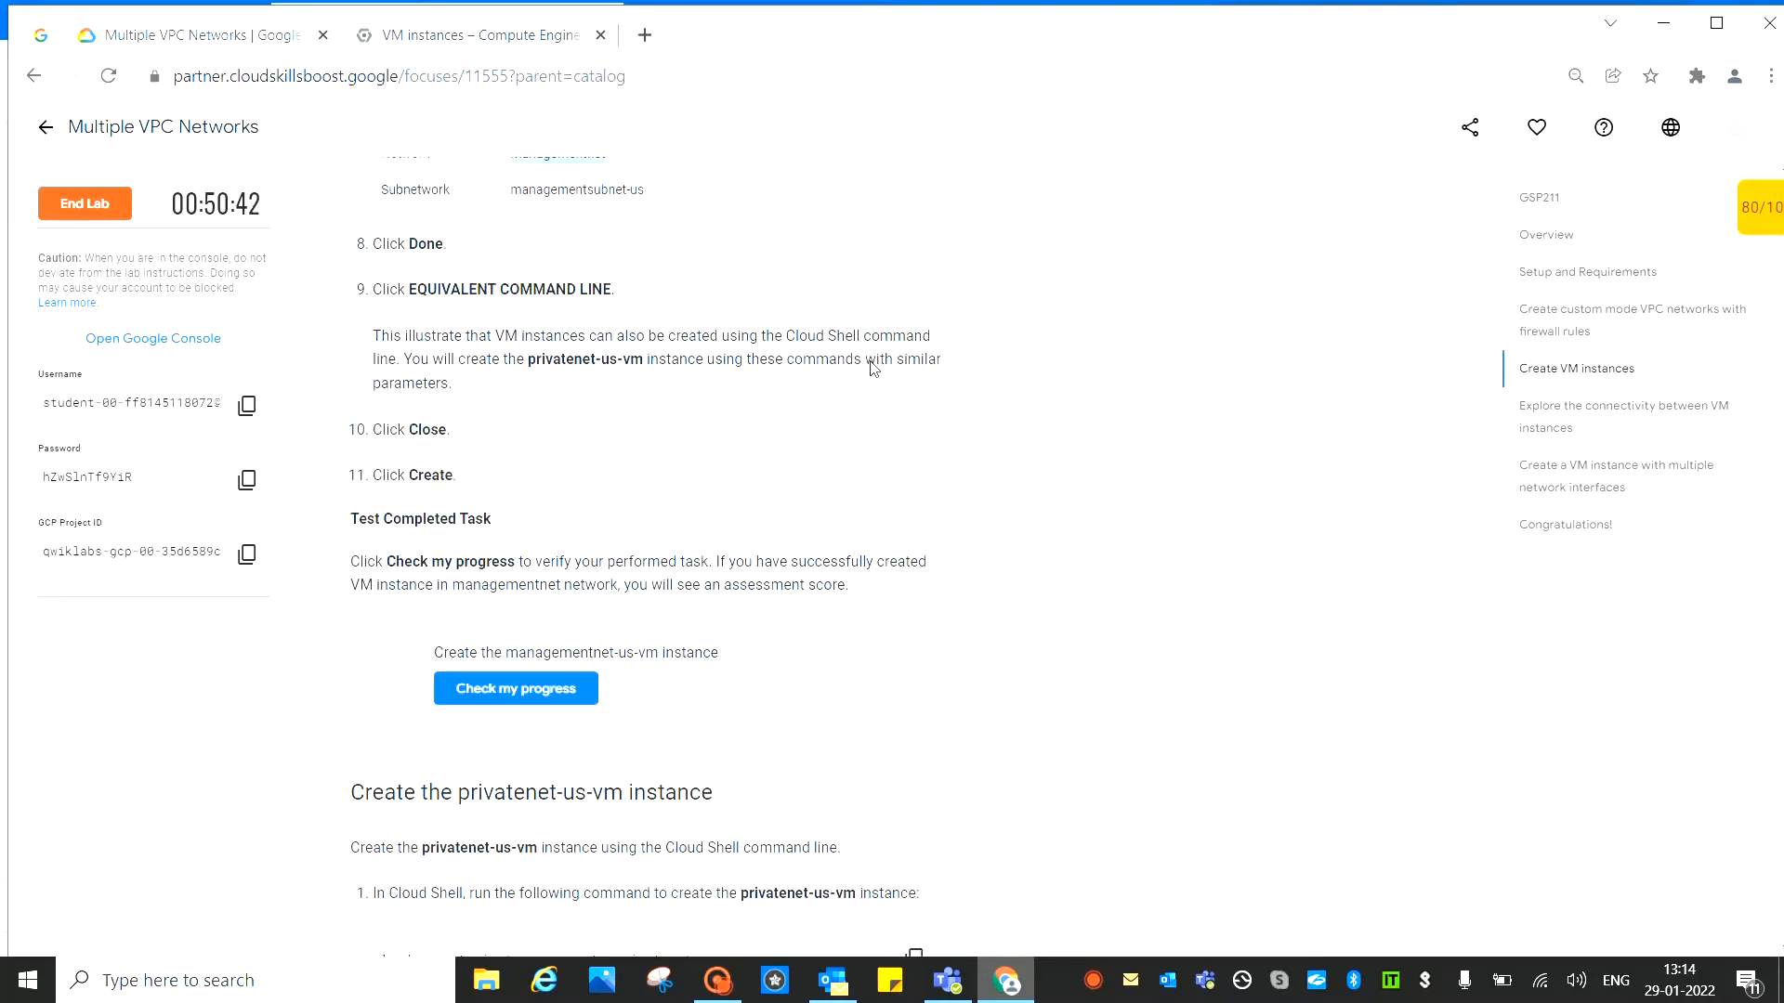
{"action": "scroll", "coordinate": [677, 332], "scroll_direction": "up", "scroll_amount": 4}
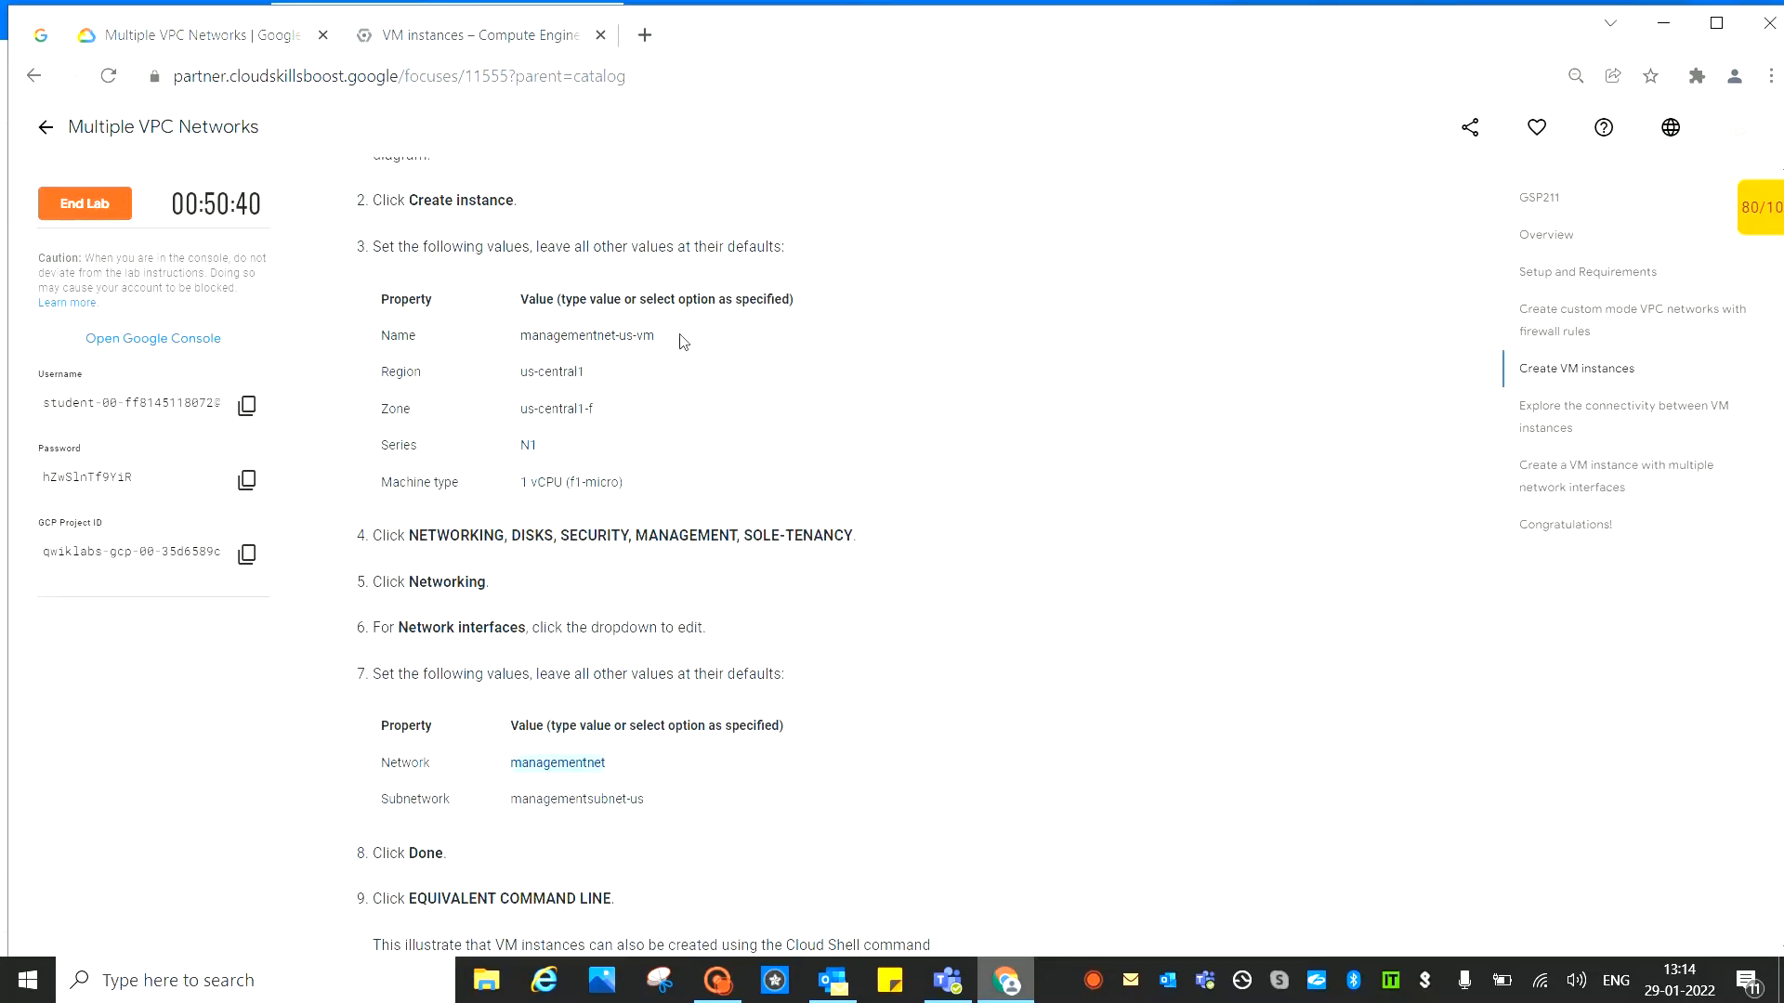
{"action": "scroll", "coordinate": [729, 489], "scroll_direction": "down", "scroll_amount": 6}
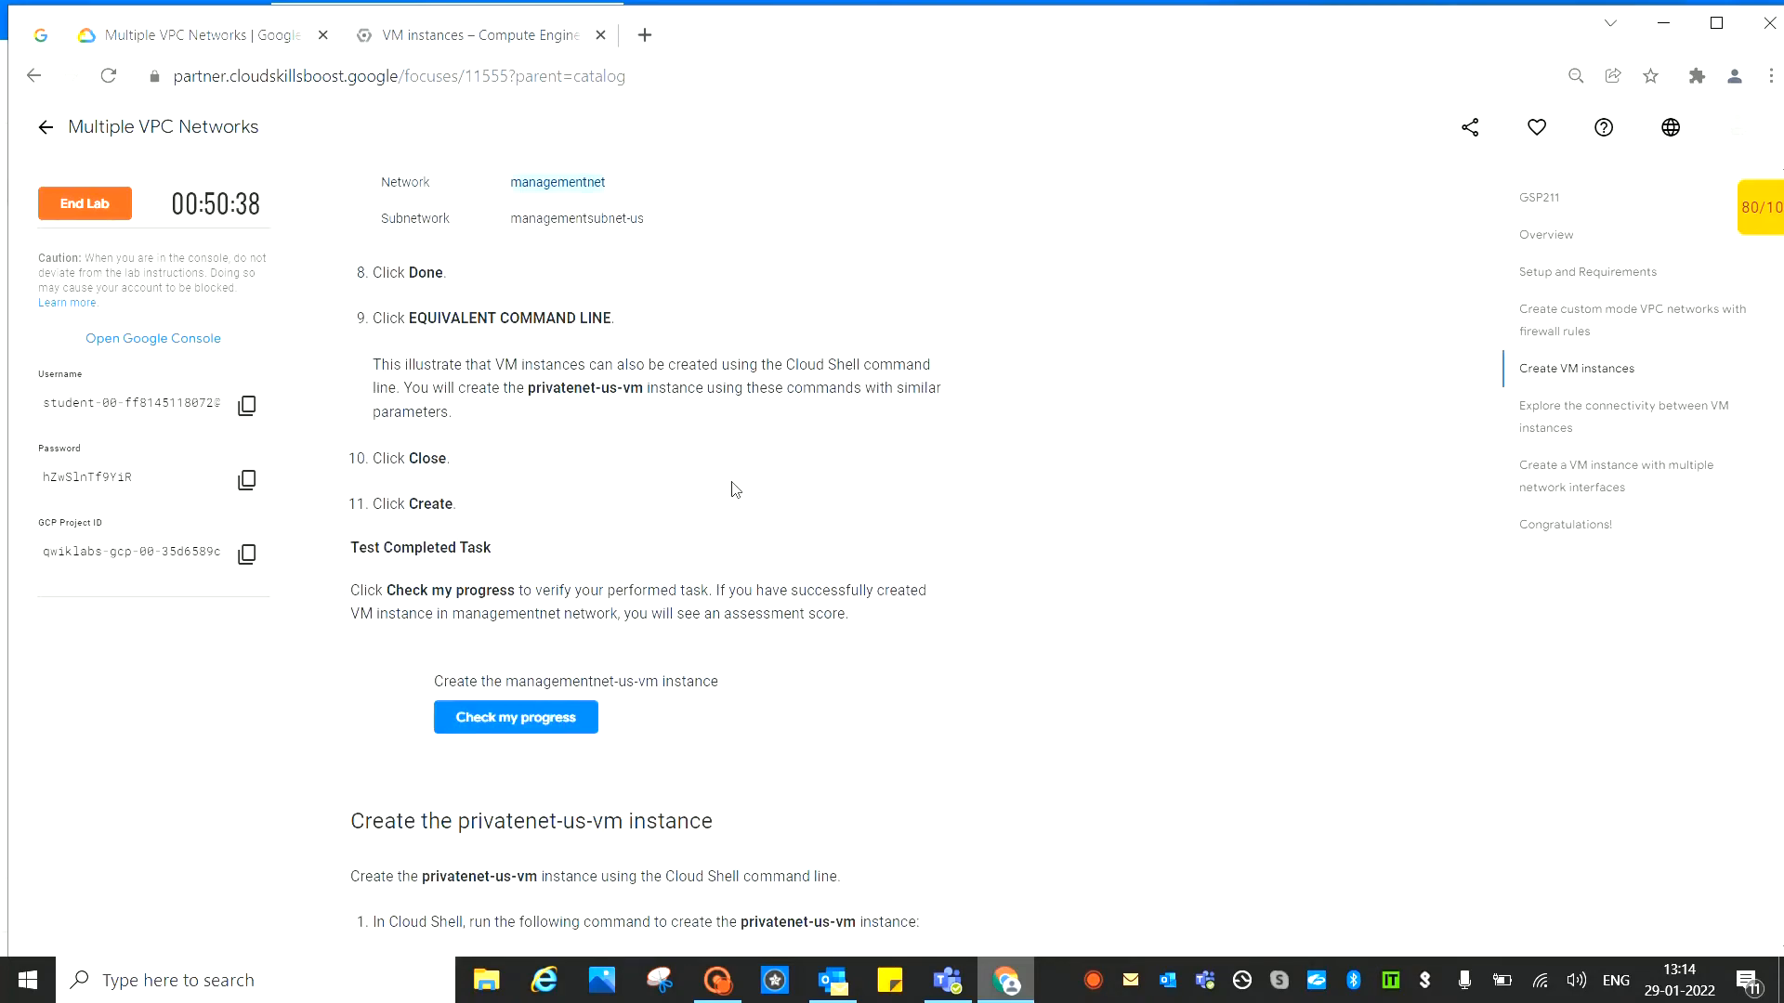
{"action": "scroll", "coordinate": [732, 482], "scroll_direction": "down", "scroll_amount": 5}
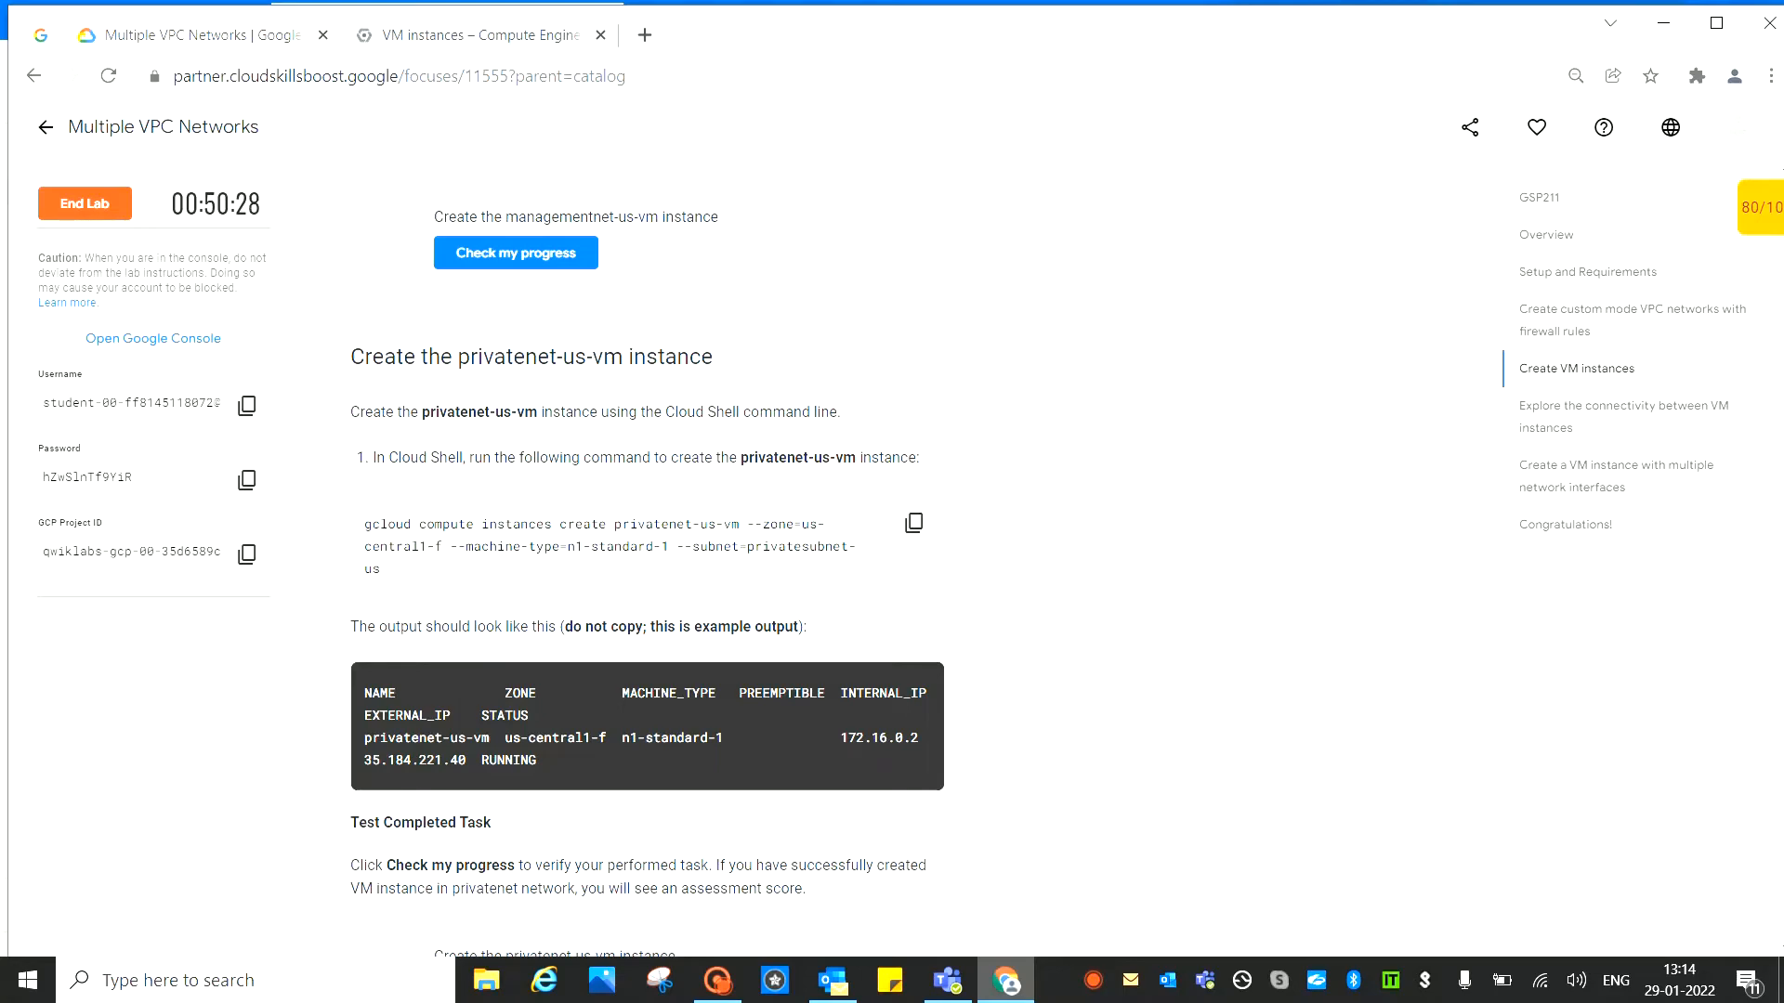
Copy the lab's gcloud command and run it in Cloud Shell to create privatenet-us-vm in us-central1-f with machine type n1-standard-1 and subnet privatesubnet-us
{"action": "left_click", "coordinate": [914, 525]}
{"action": "left_click", "coordinate": [437, 37]}
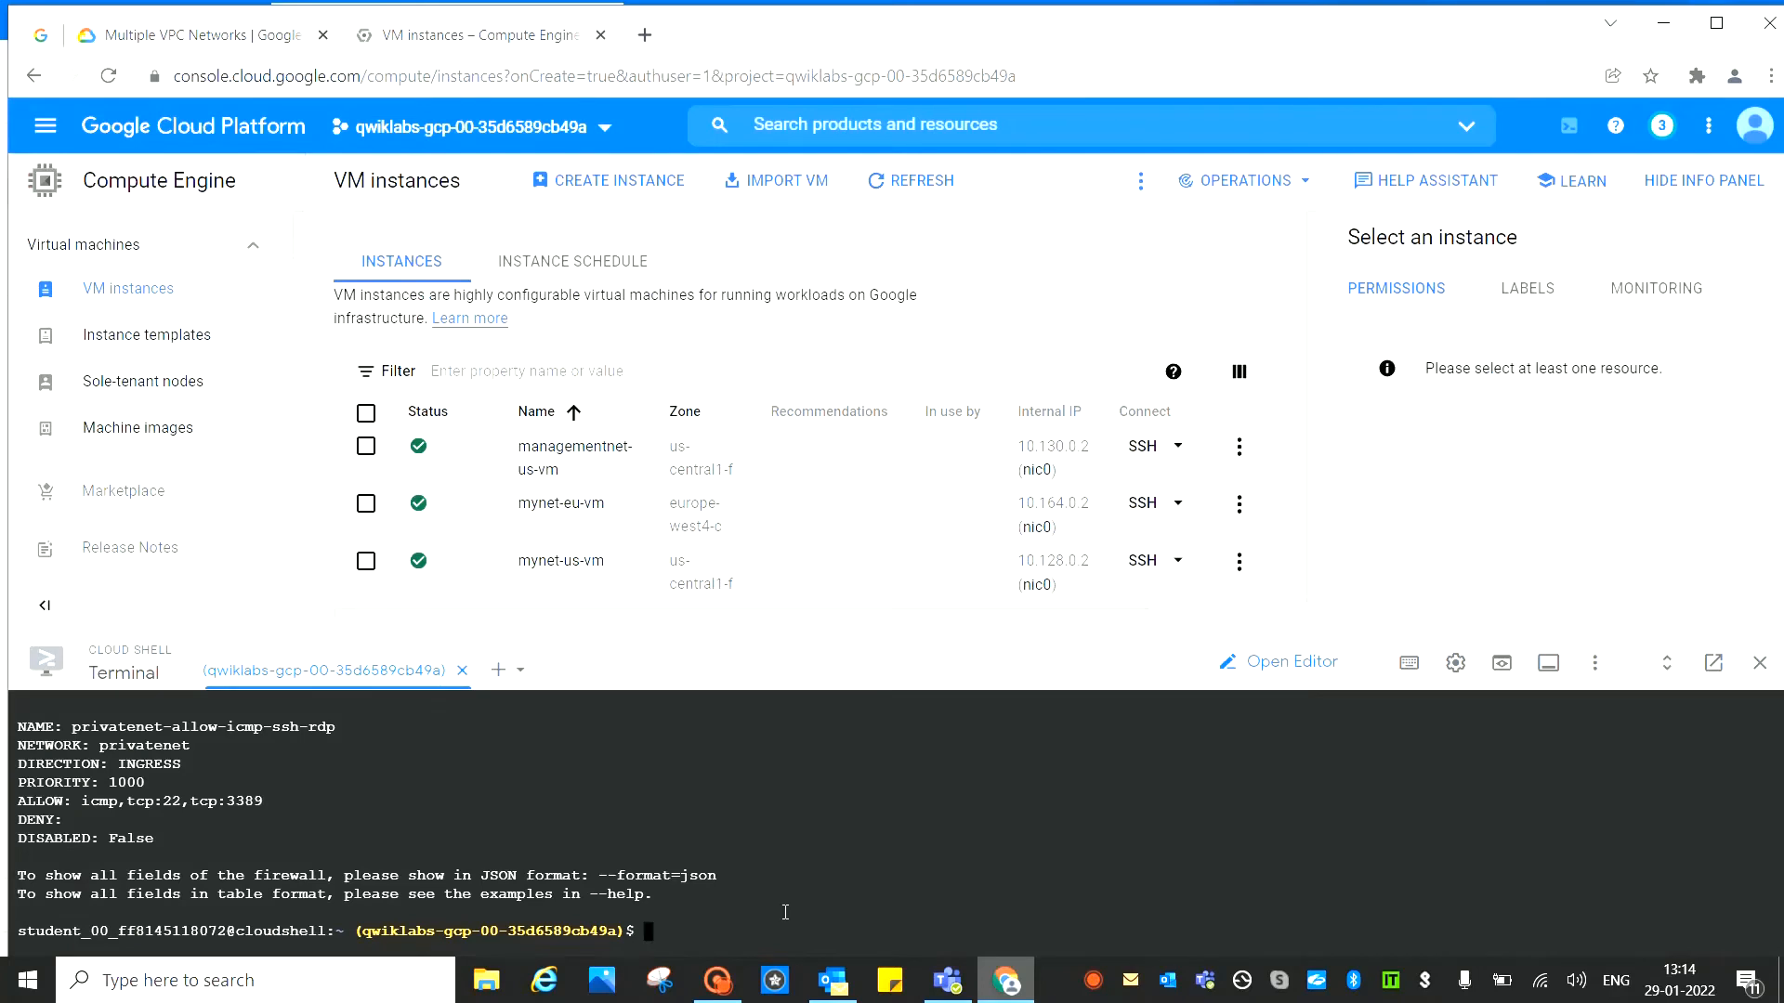
{"action": "key", "text": "ctrl+v"}
{"action": "key", "text": "Return"}
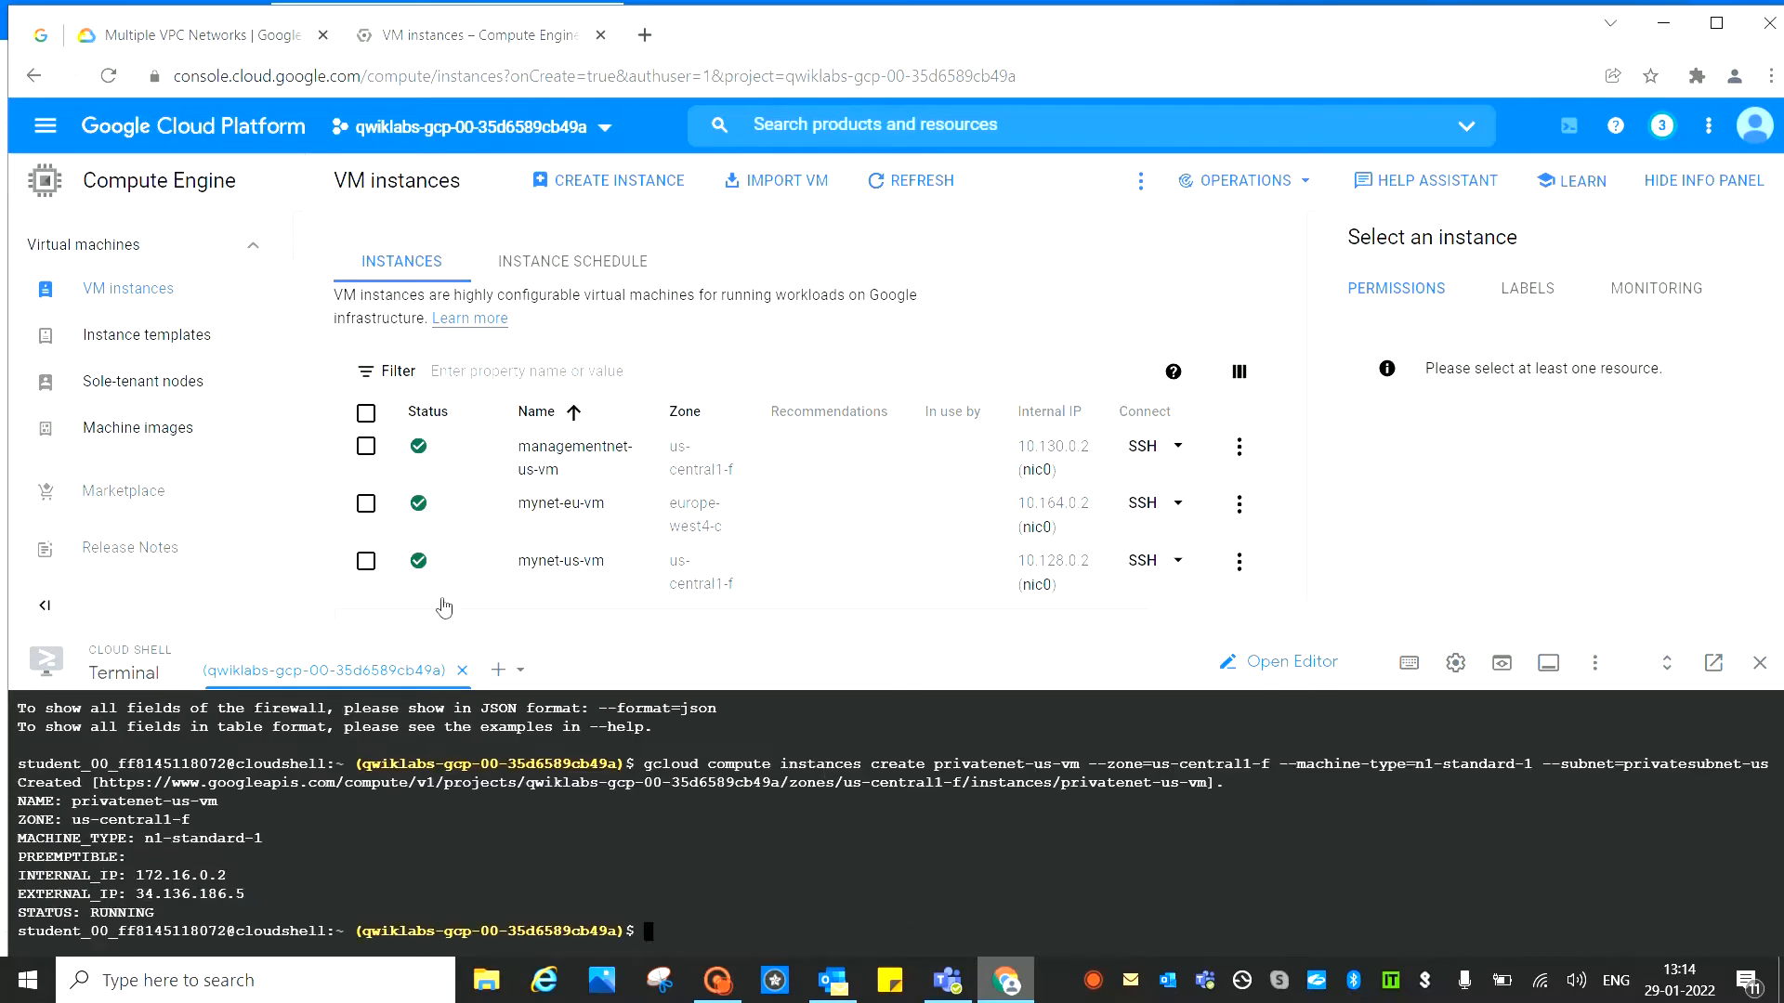
Compare the Cloud Shell output with the lab's example and refresh the VM instances list to look for privatenet-us-vm
{"action": "left_click", "coordinate": [212, 35]}
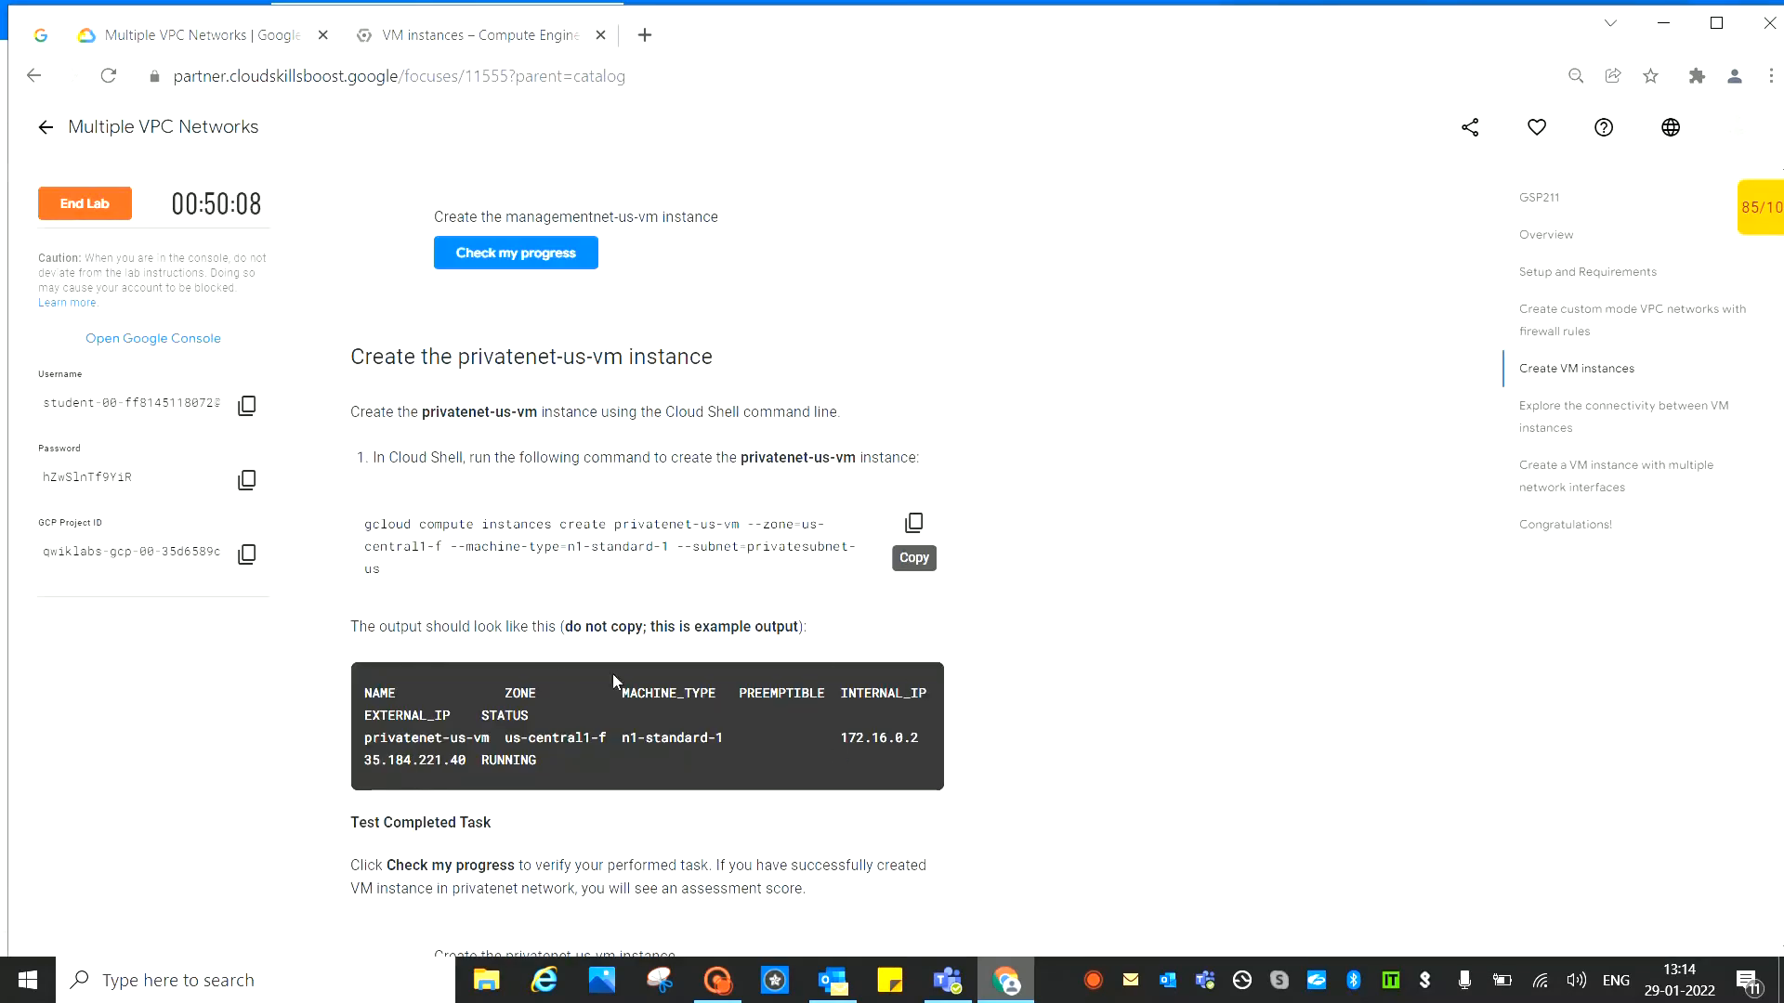
{"action": "scroll", "coordinate": [1009, 650], "scroll_direction": "down", "scroll_amount": 2}
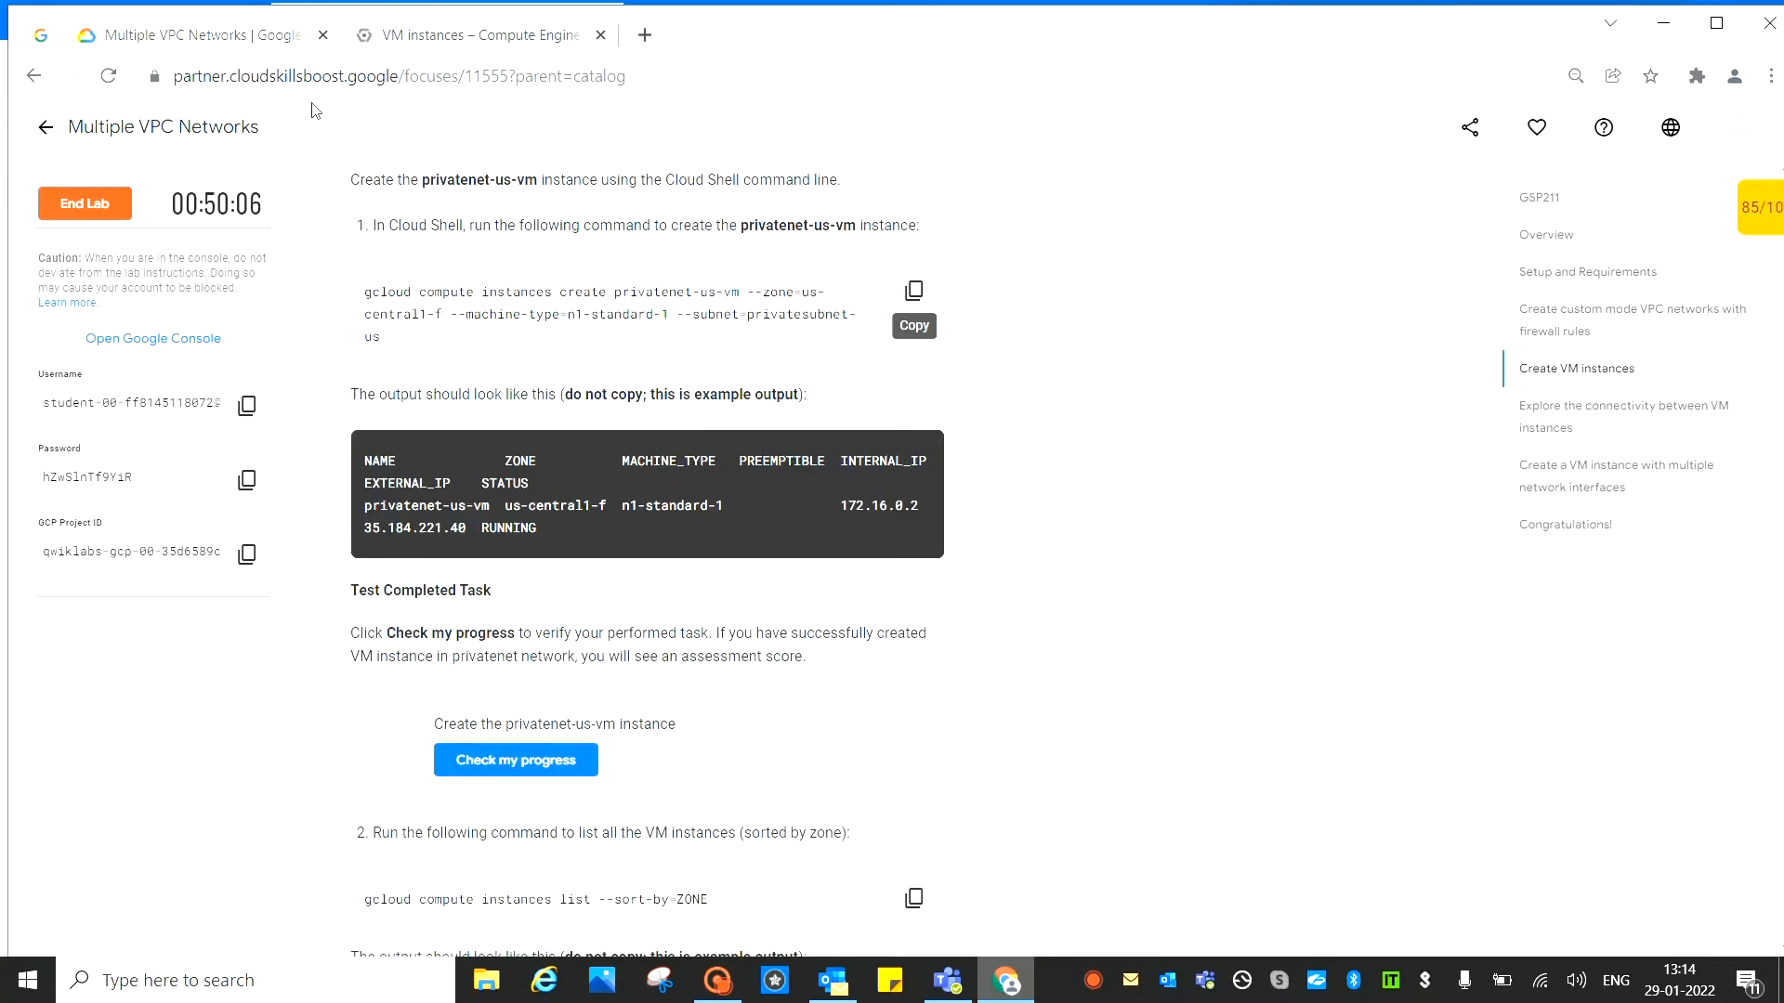
{"action": "left_click", "coordinate": [434, 37]}
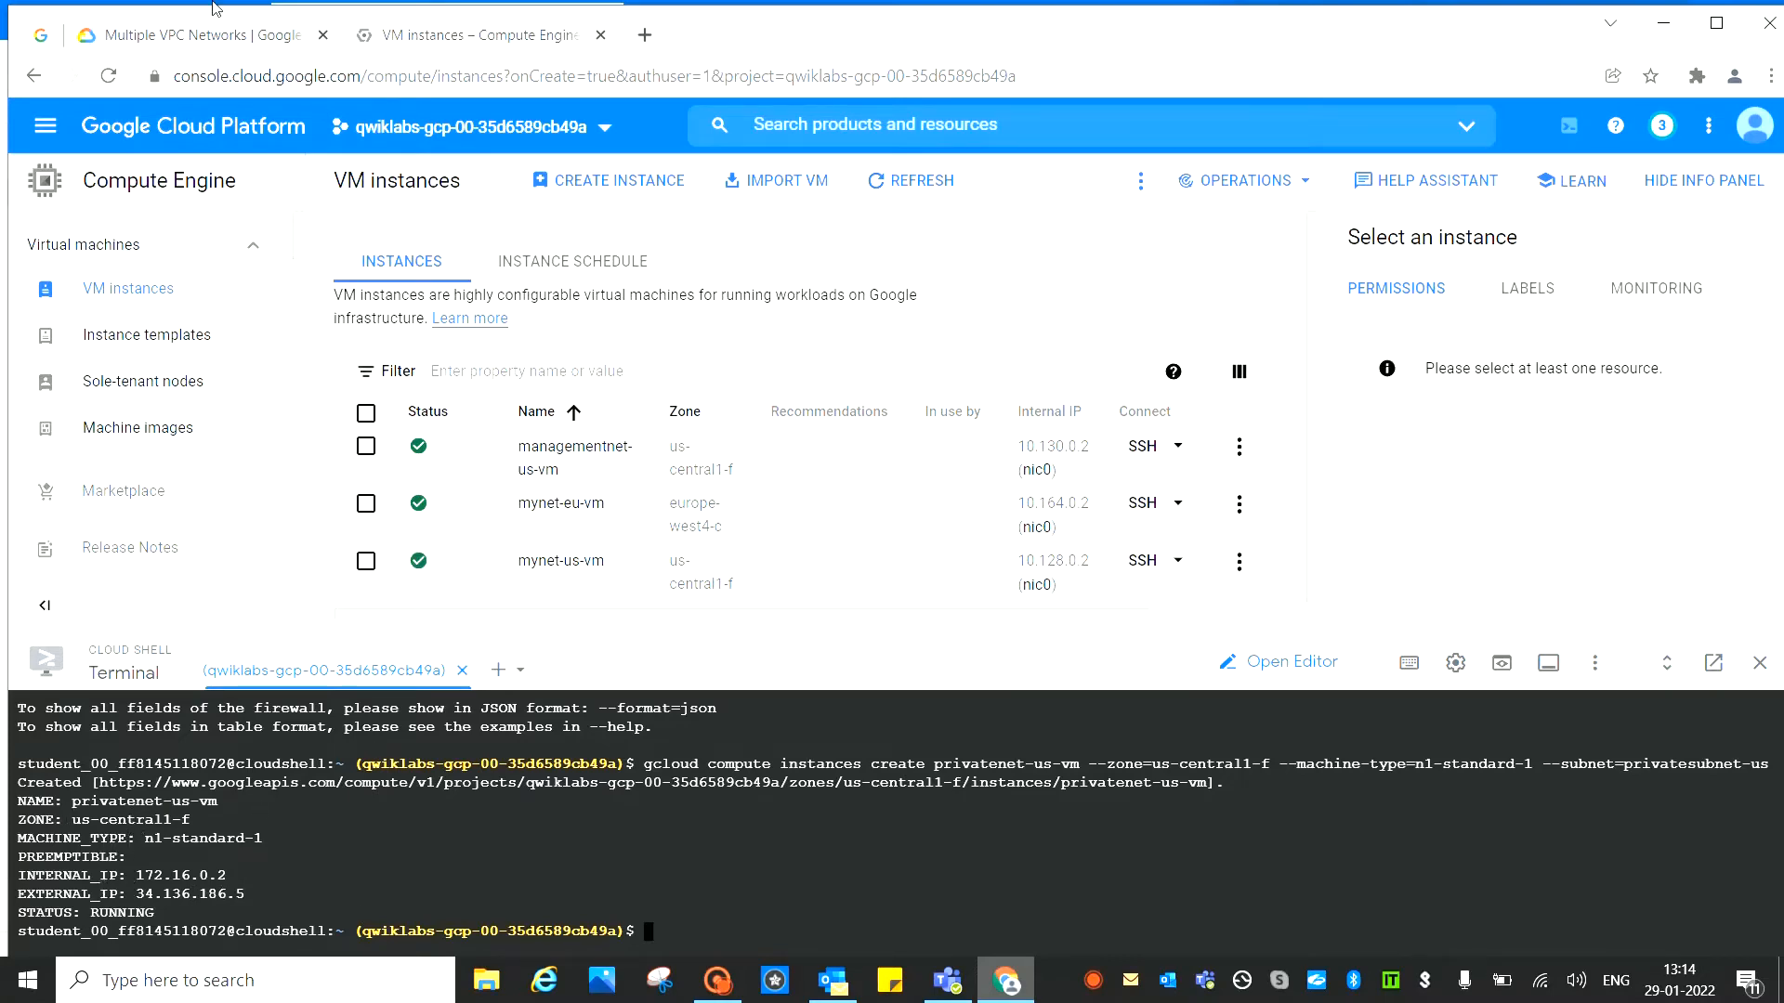
{"action": "left_click", "coordinate": [193, 29]}
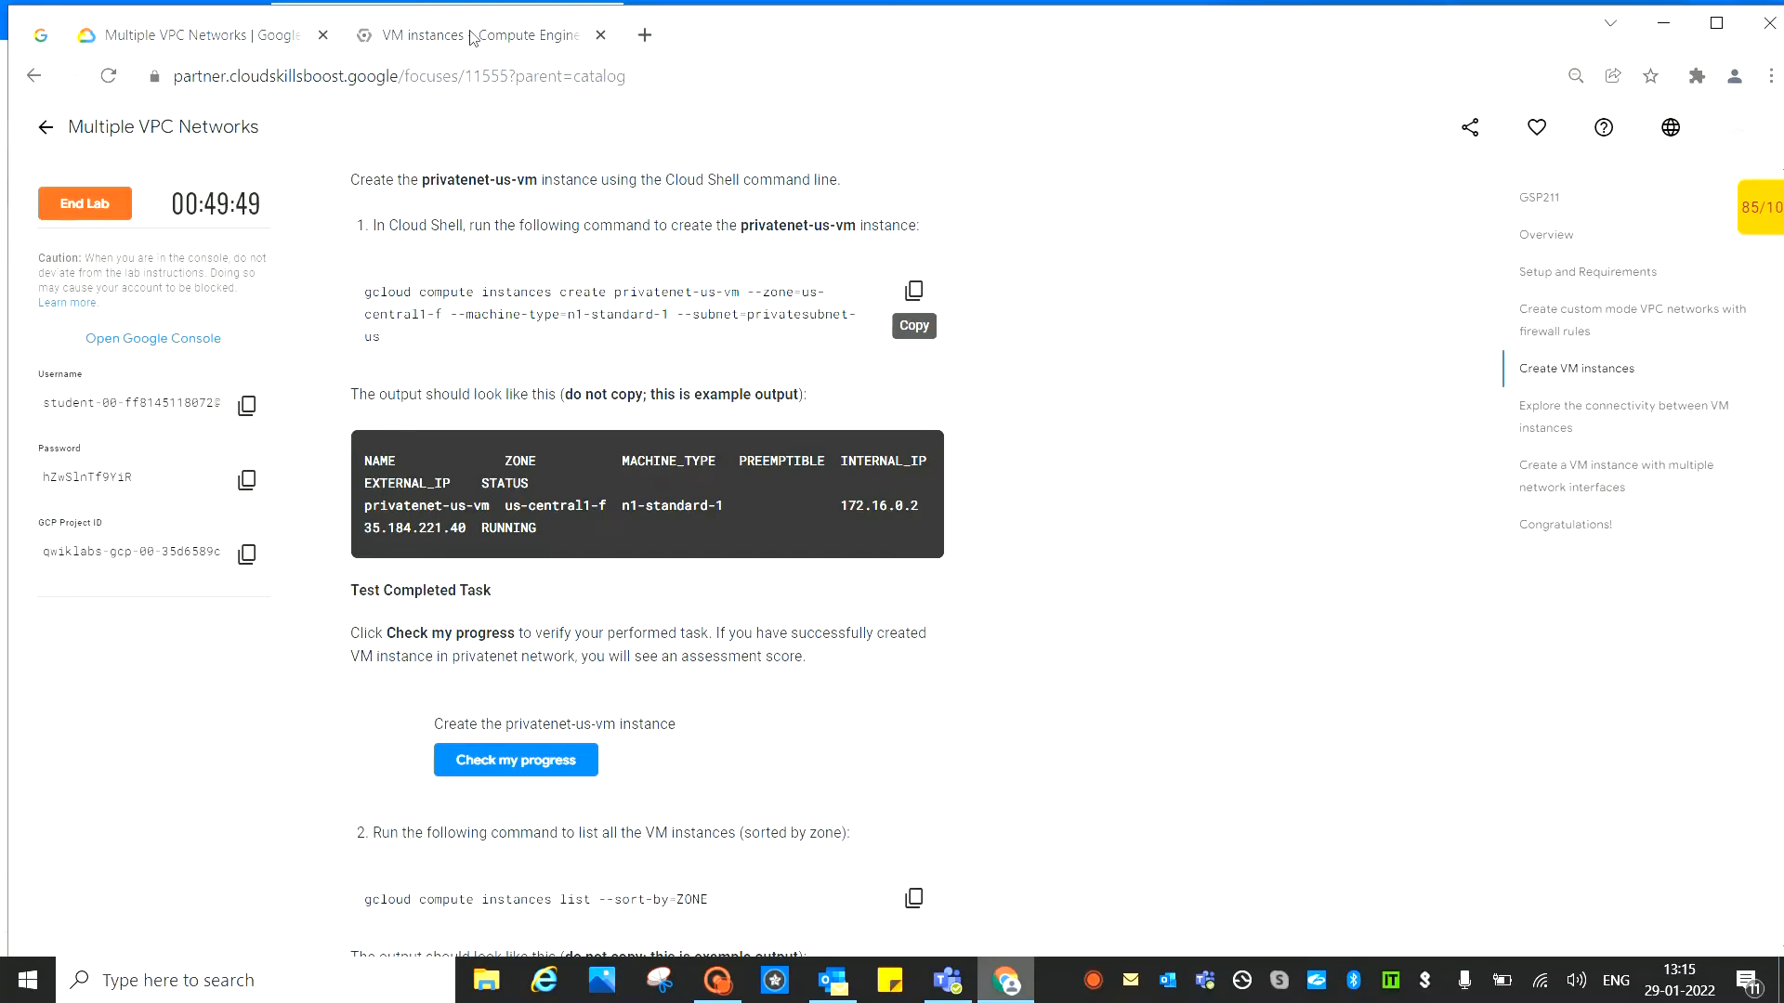
{"action": "left_click", "coordinate": [555, 37]}
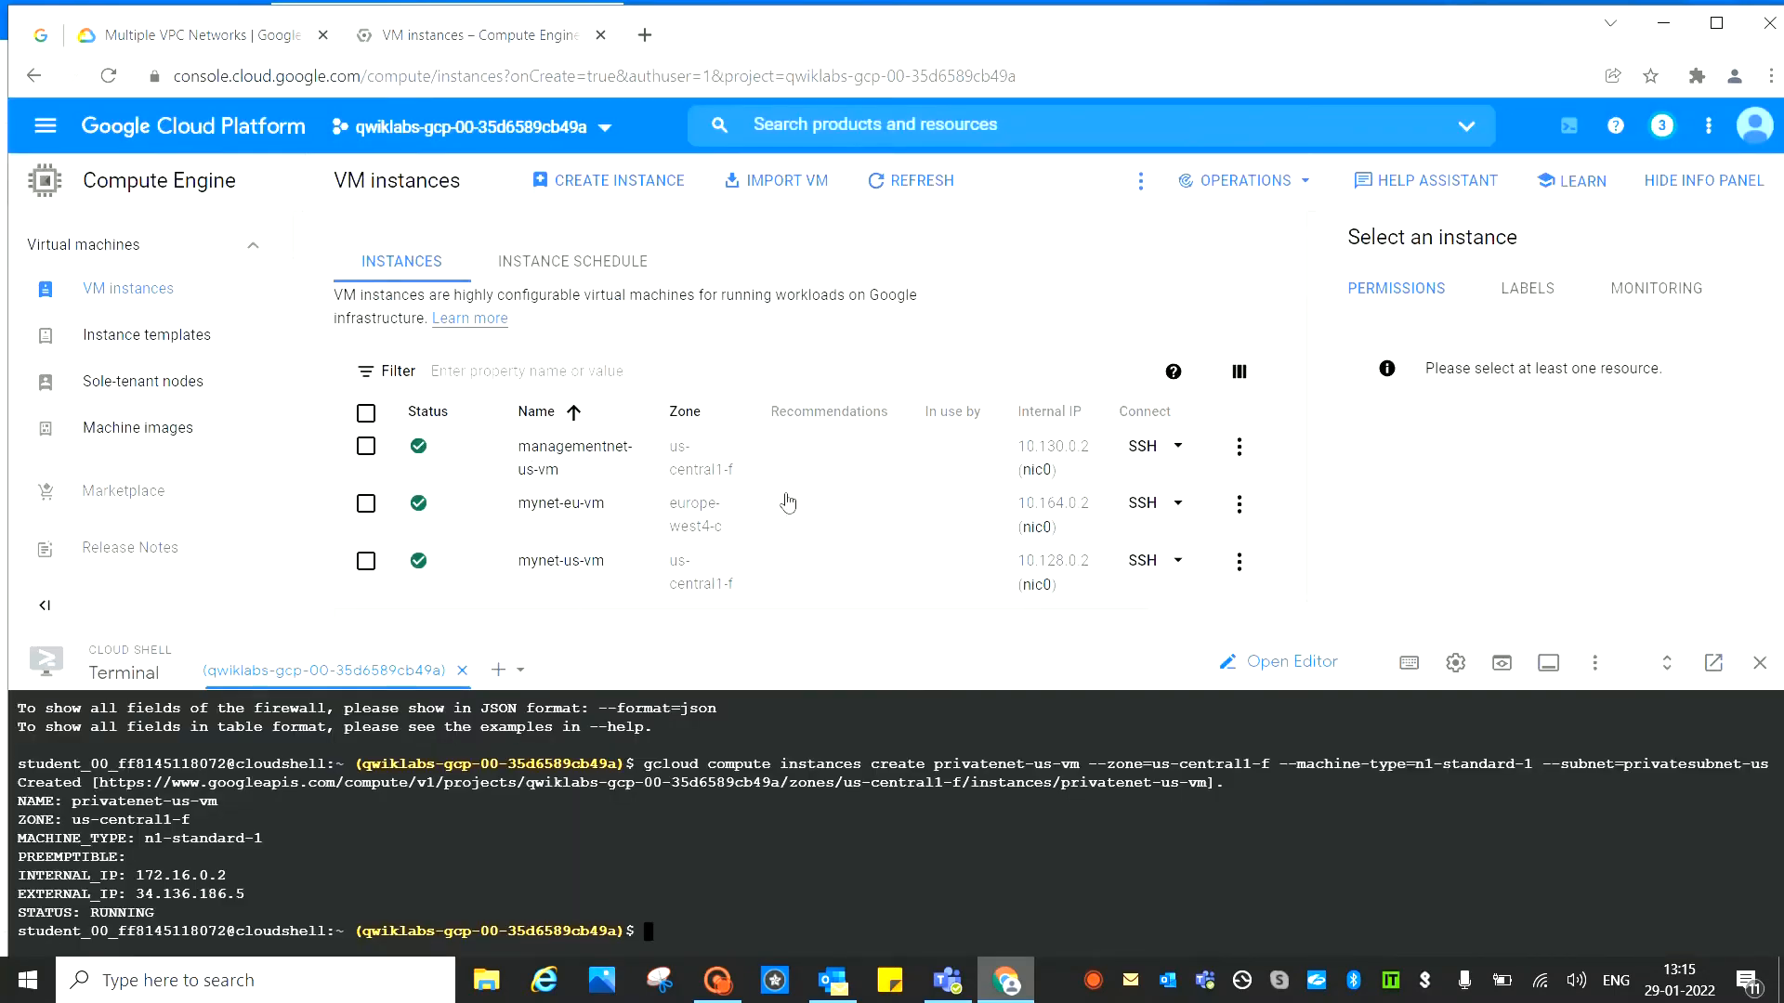
{"action": "left_click", "coordinate": [915, 184]}
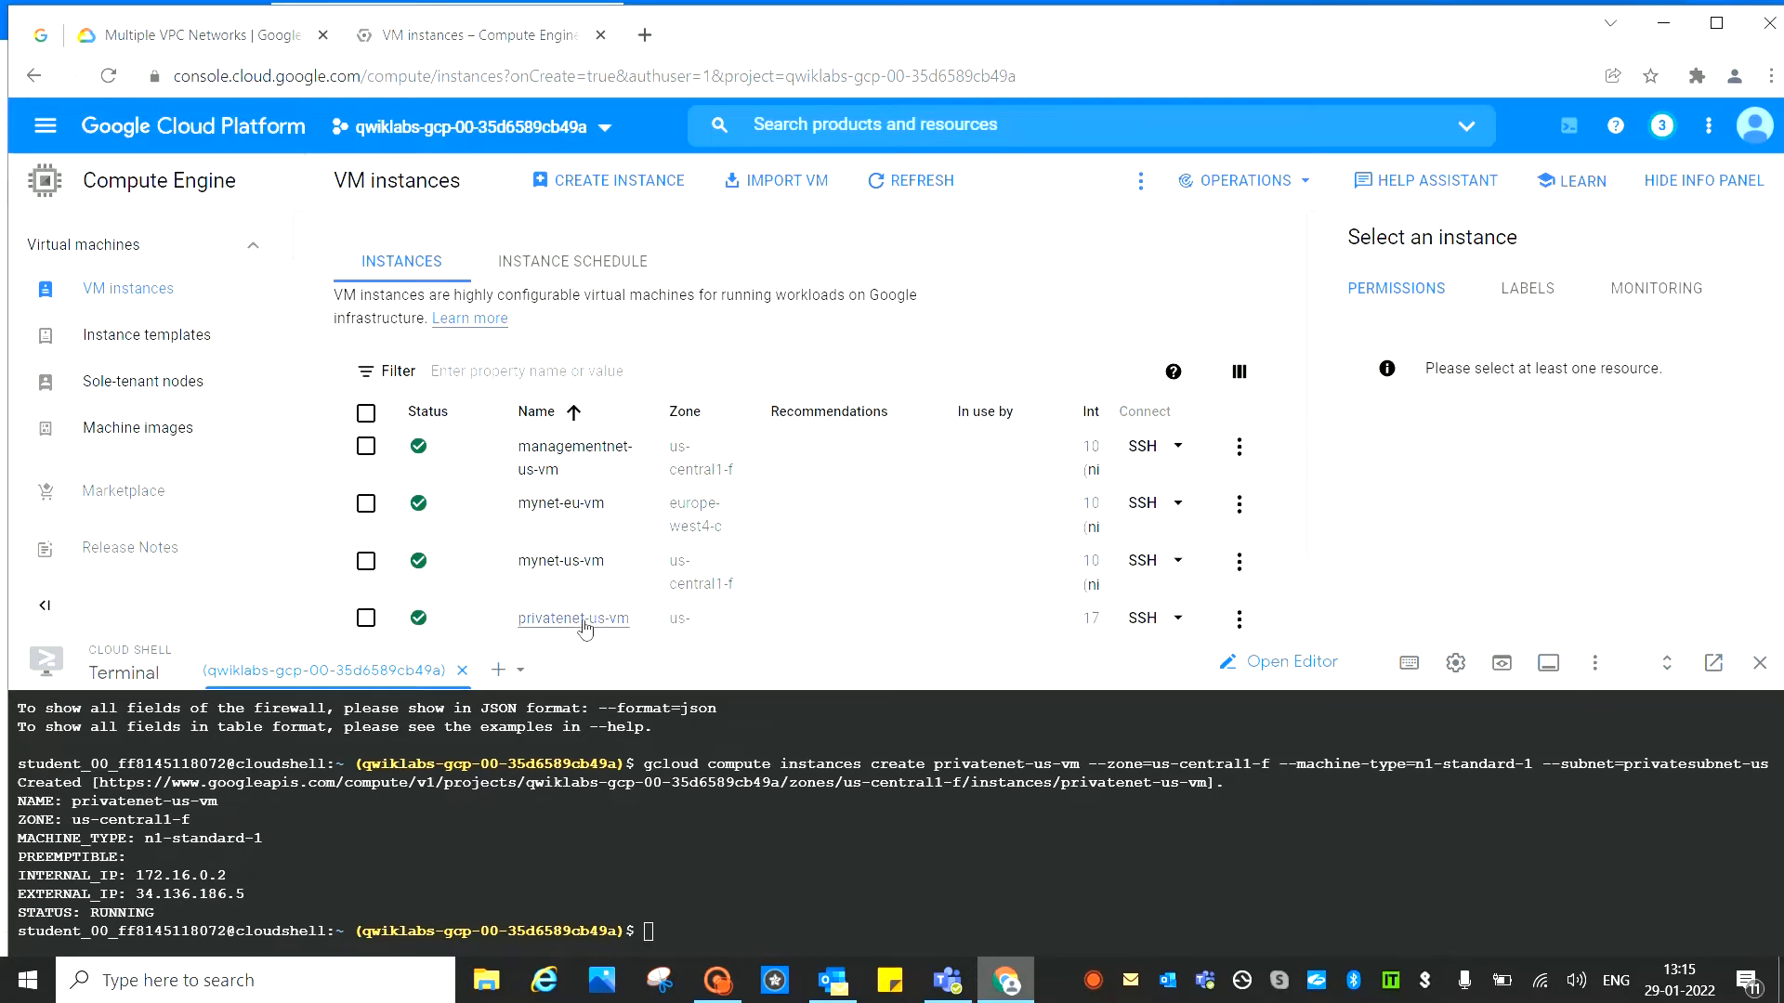
Copy the lab's command gcloud compute instances list --sort-by=ZONE, run it in Cloud Shell, and look through the output
{"action": "left_click", "coordinate": [230, 28]}
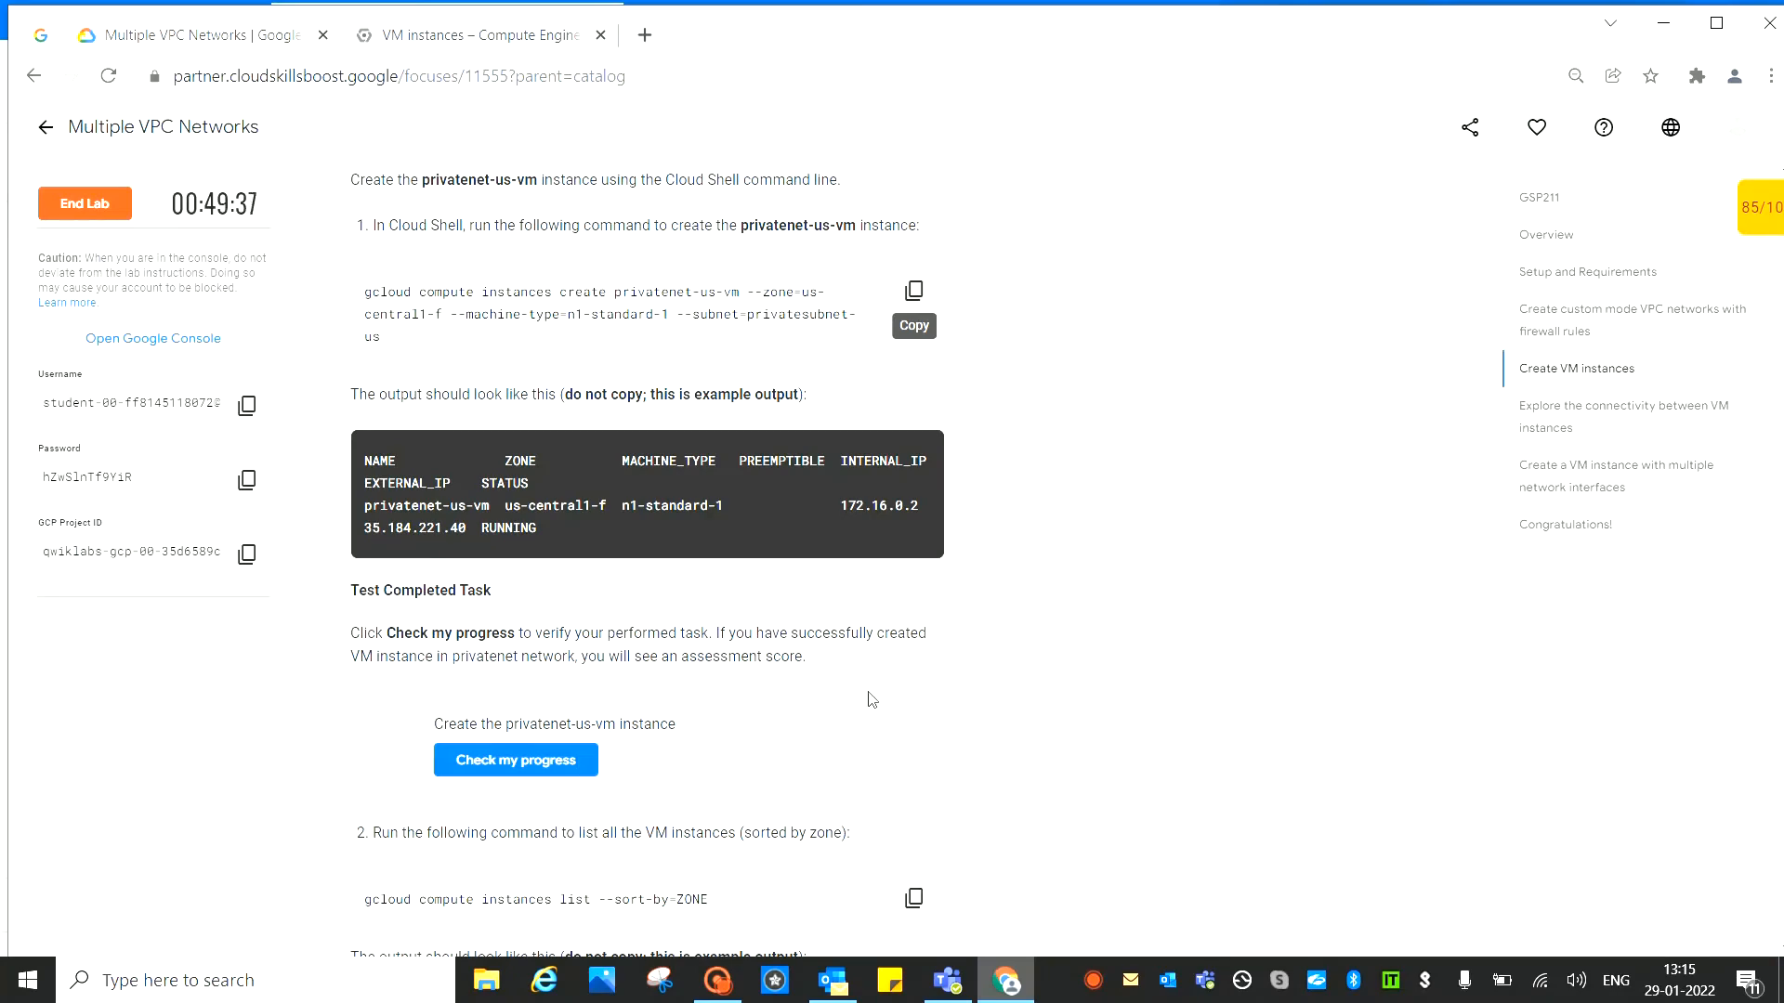
{"action": "scroll", "coordinate": [888, 627], "scroll_direction": "down", "scroll_amount": 2}
{"action": "scroll", "coordinate": [1119, 552], "scroll_direction": "down", "scroll_amount": 2}
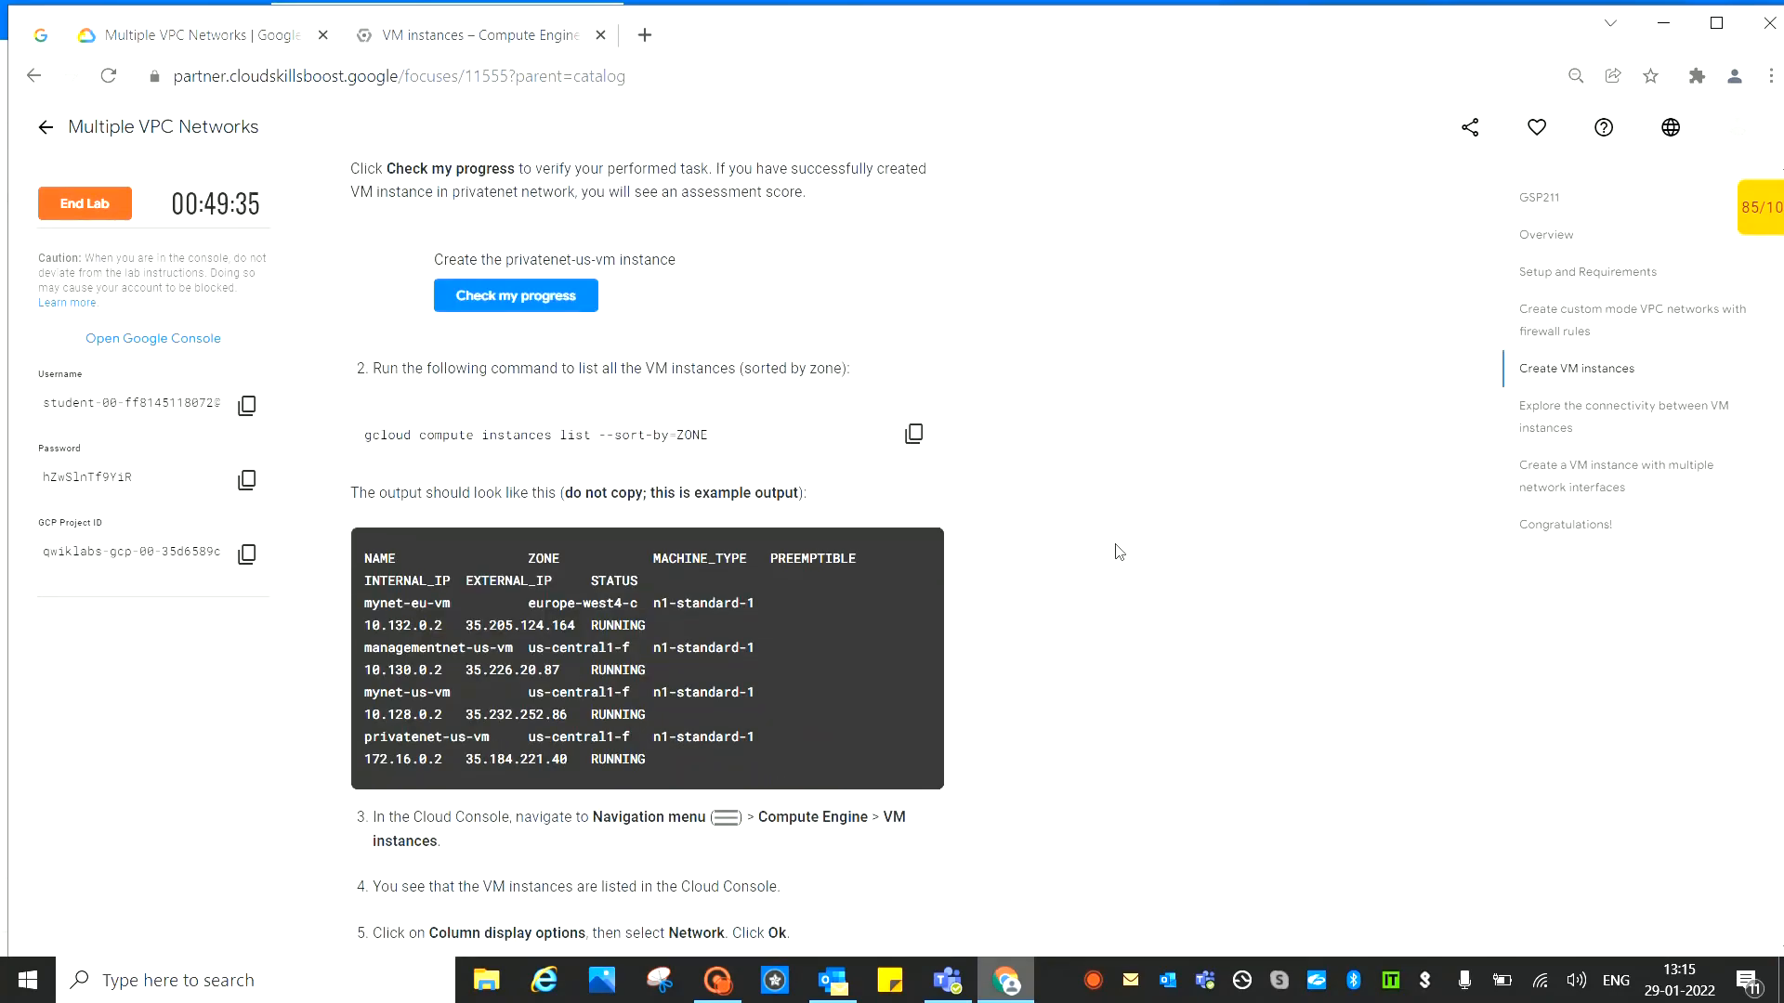
{"action": "left_click", "coordinate": [913, 434]}
{"action": "key", "text": "ctrl+Tab"}
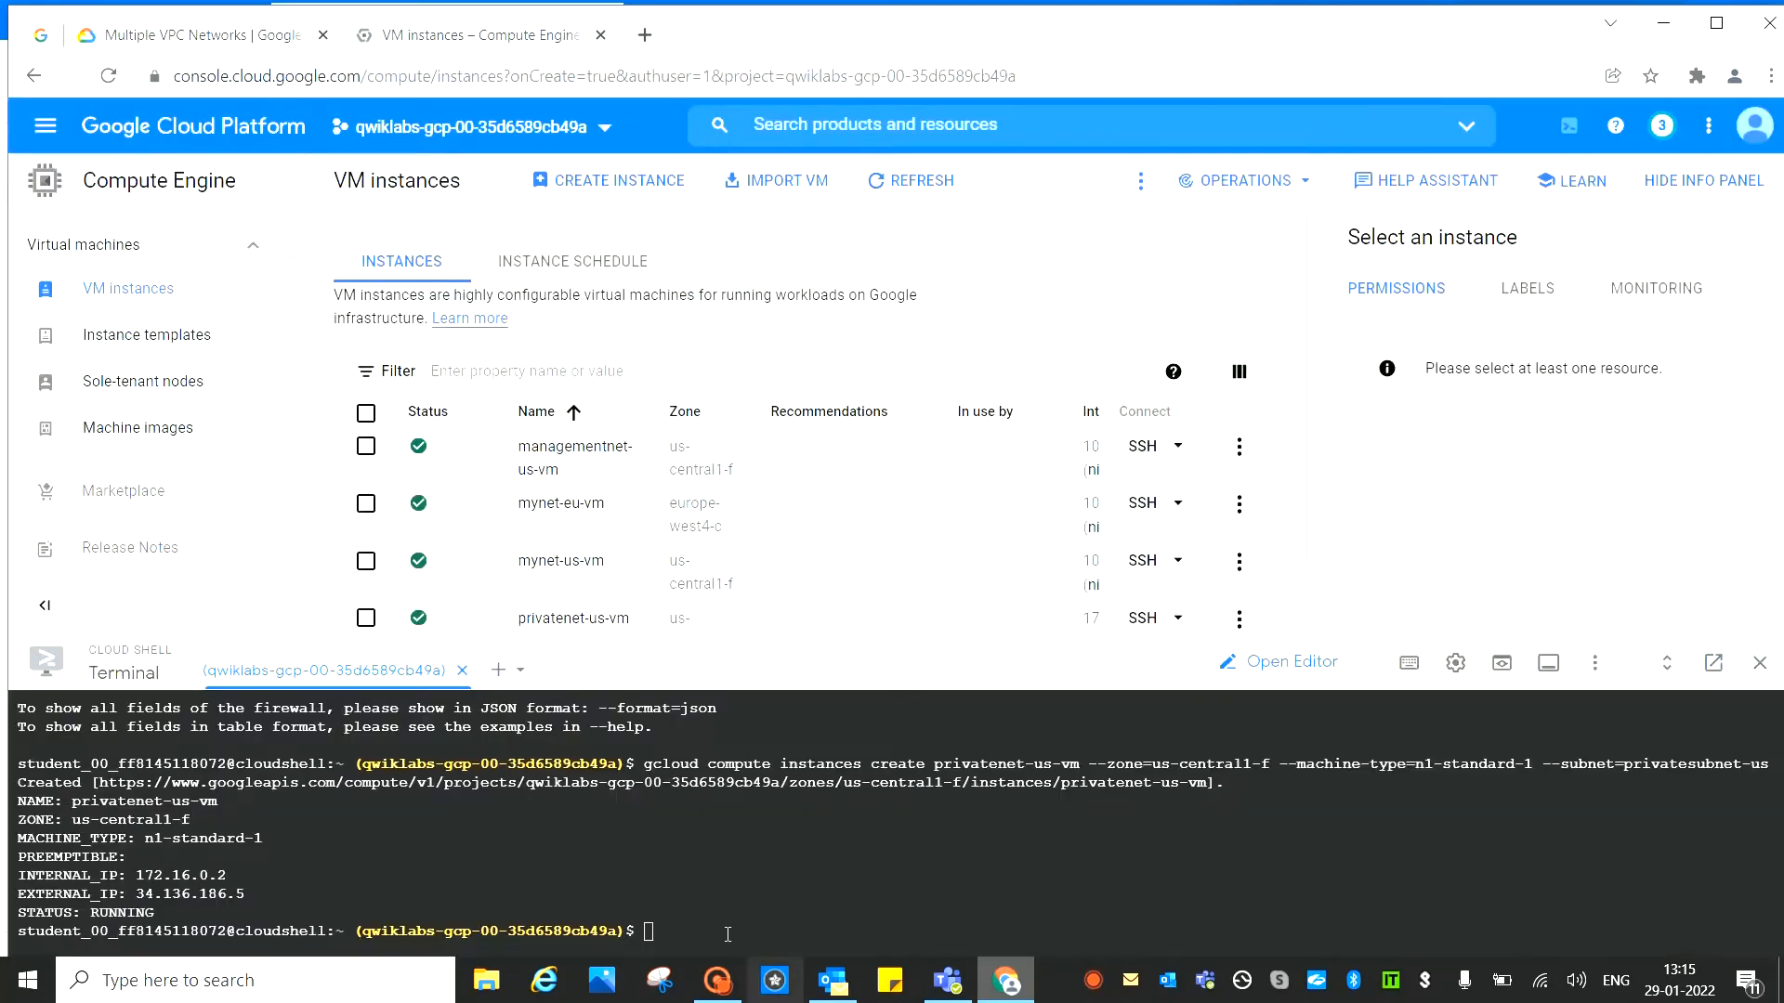
{"action": "key", "text": "ctrl+v"}
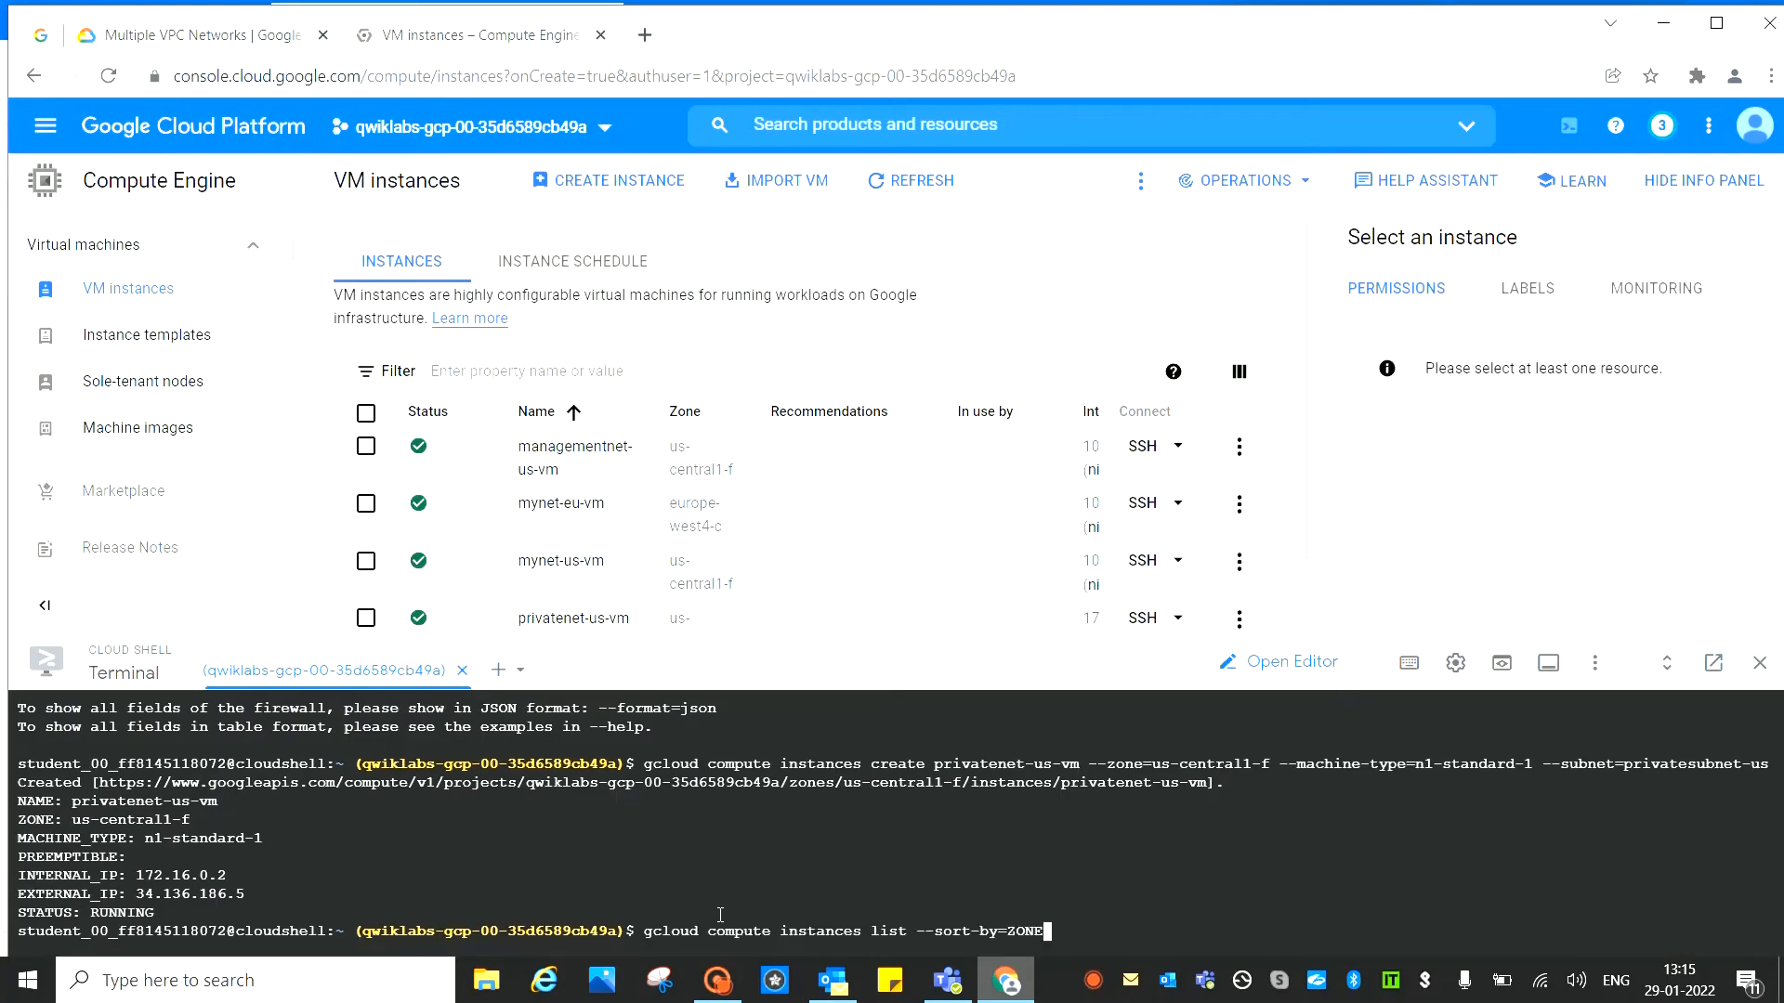
{"action": "key", "text": "Return"}
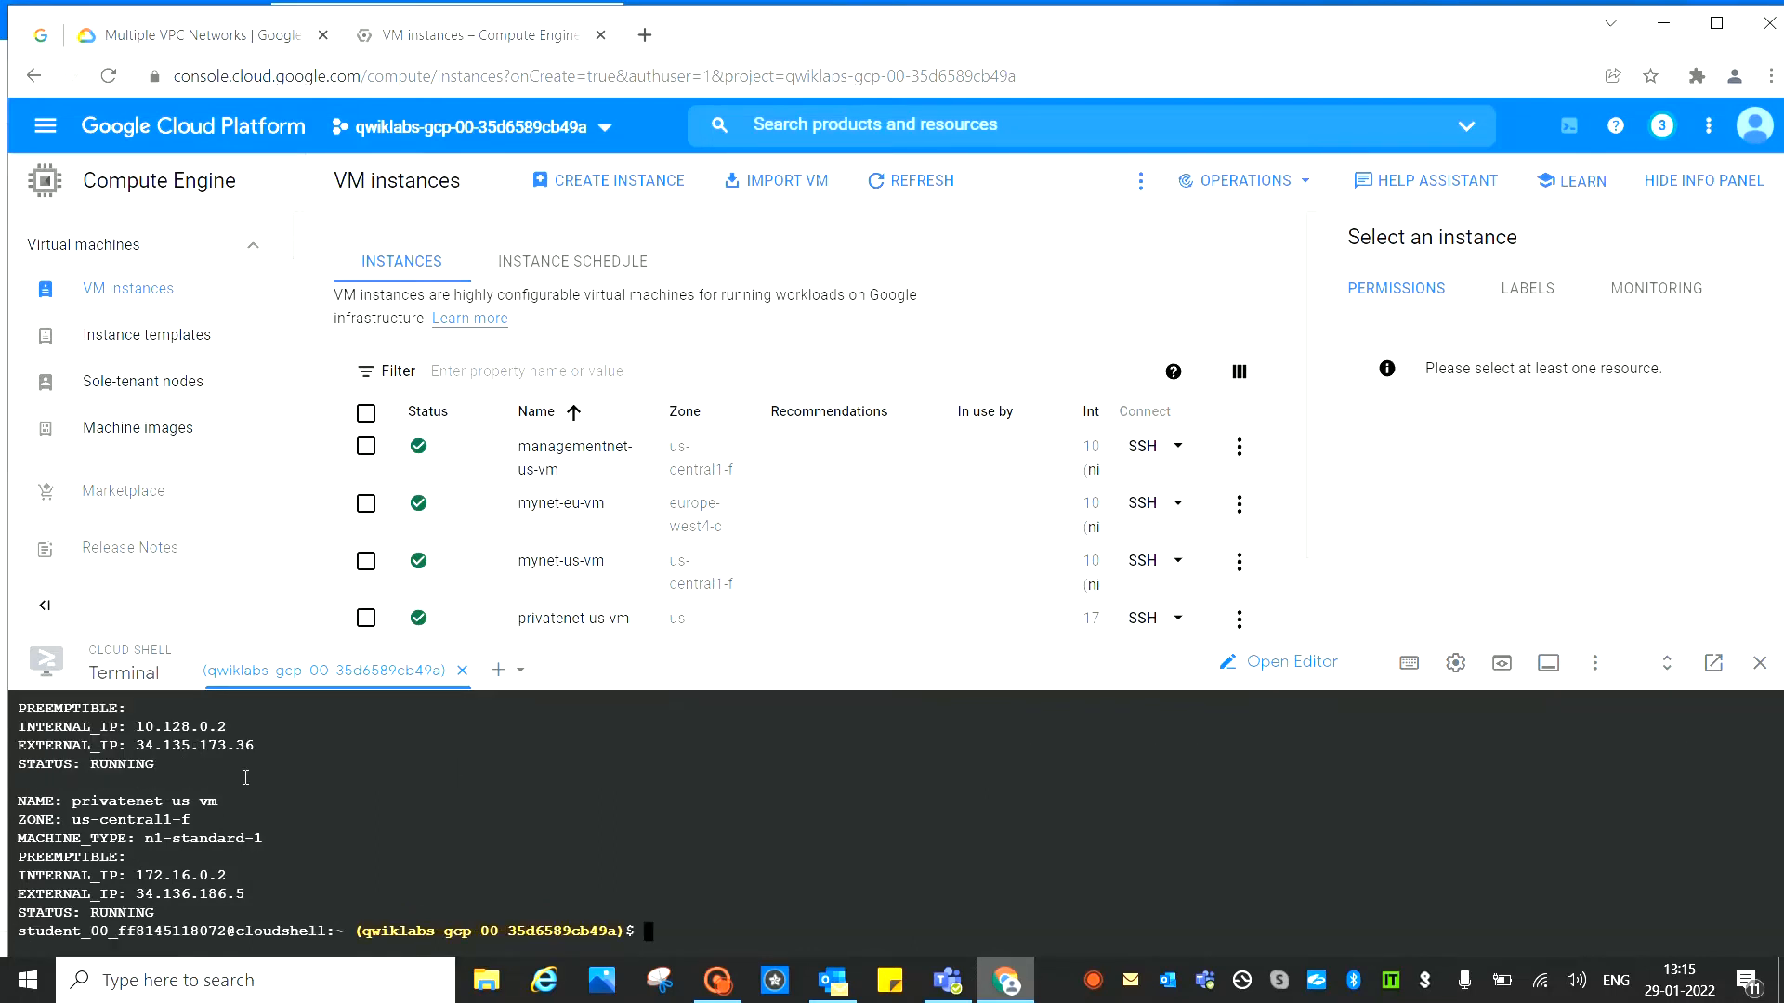
{"action": "scroll", "coordinate": [245, 777], "scroll_direction": "up", "scroll_amount": 10}
{"action": "scroll", "coordinate": [245, 777], "scroll_direction": "down", "scroll_amount": 10}
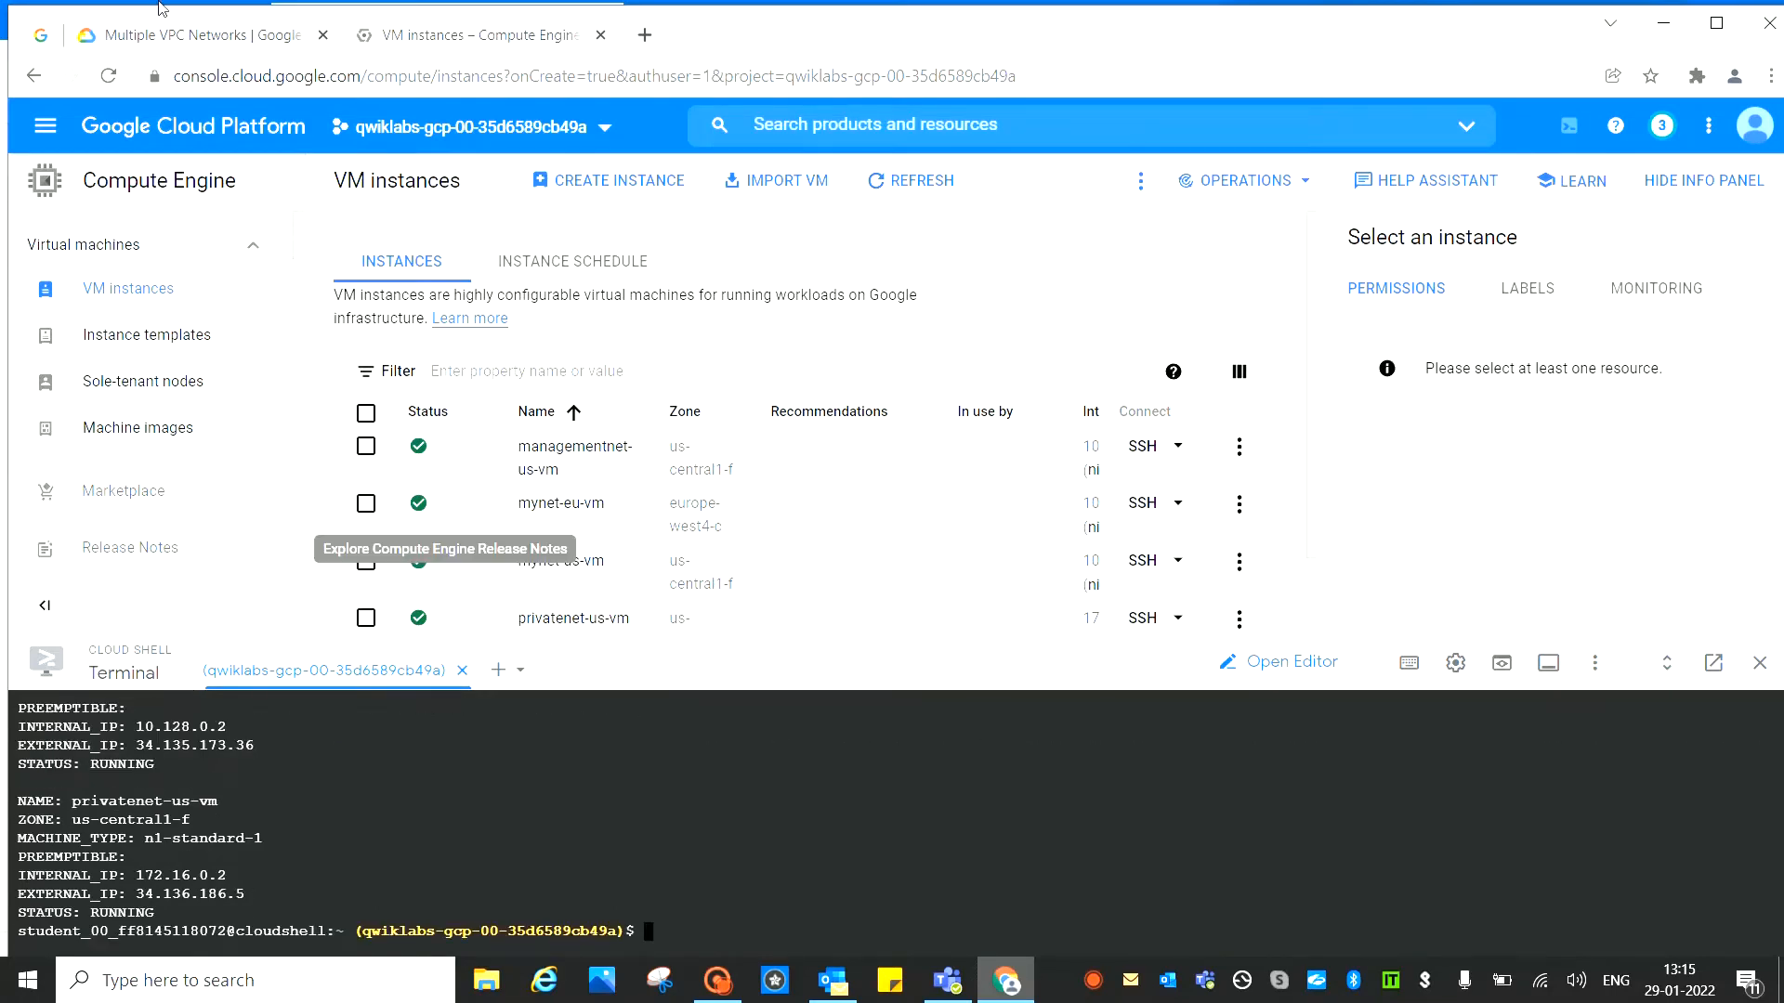
Read the lab's section on exploring connectivity between VM instances and open a Windows Command Prompt window beside the instructions
{"action": "left_click", "coordinate": [182, 36]}
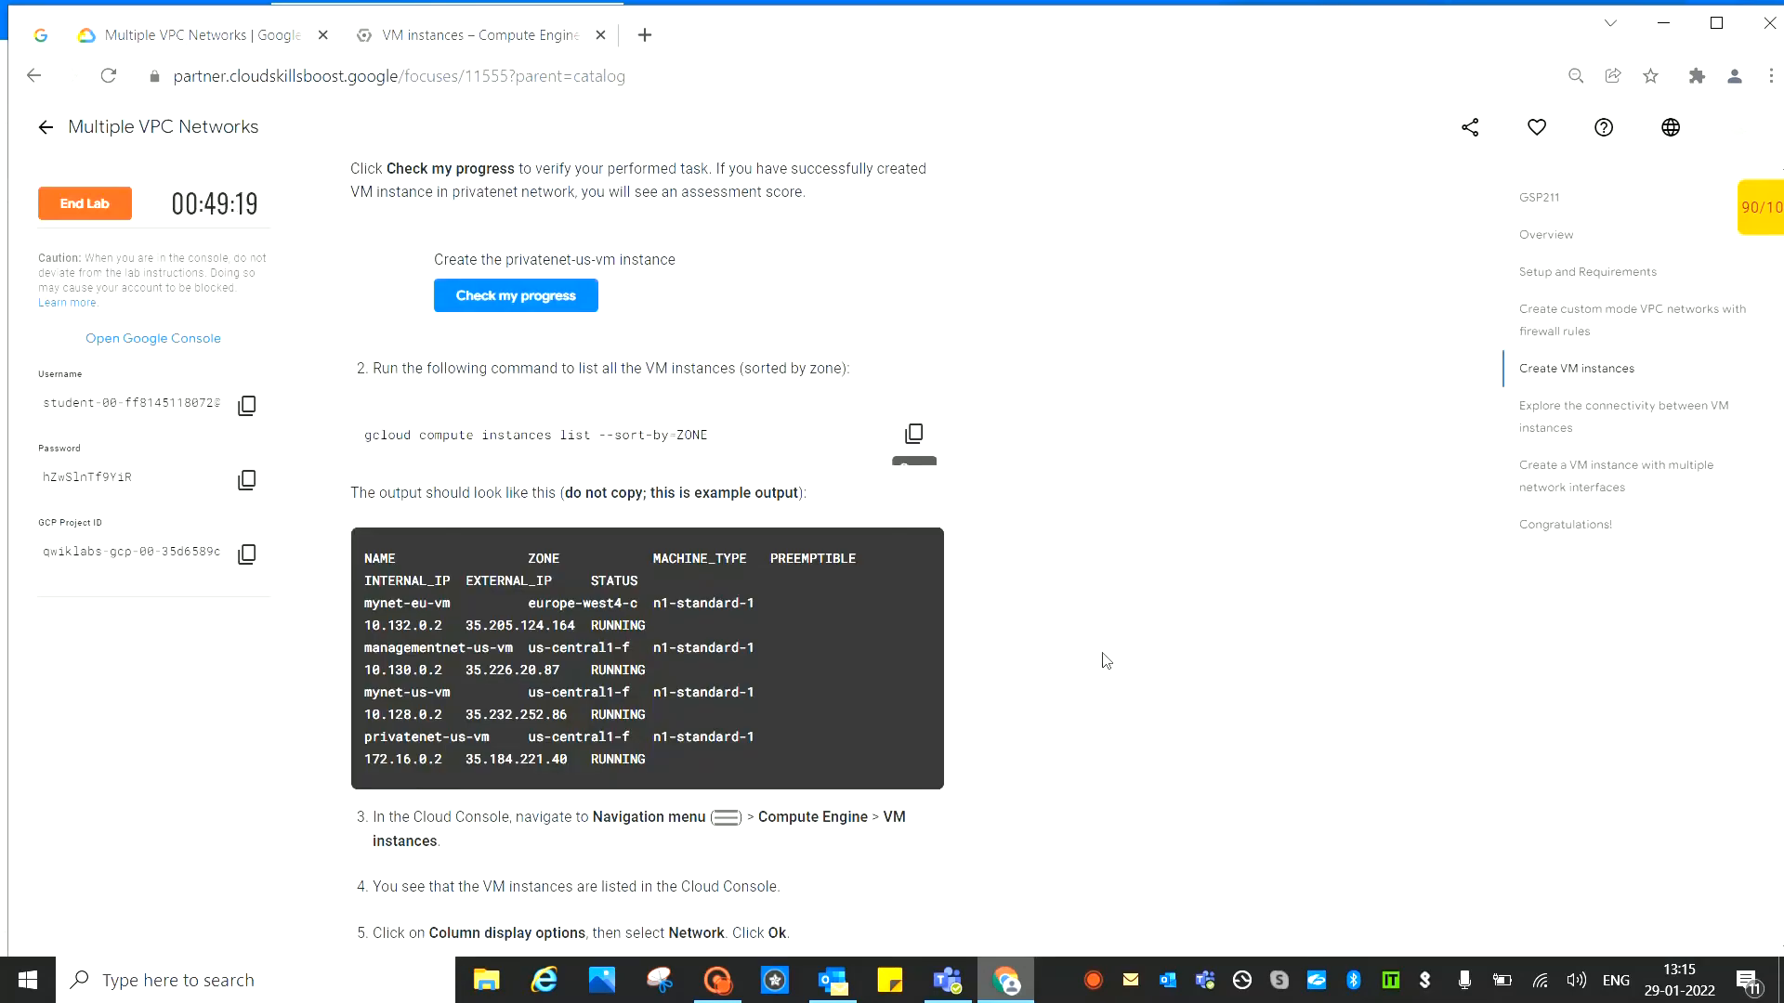
{"action": "scroll", "coordinate": [1106, 660], "scroll_direction": "down", "scroll_amount": 4}
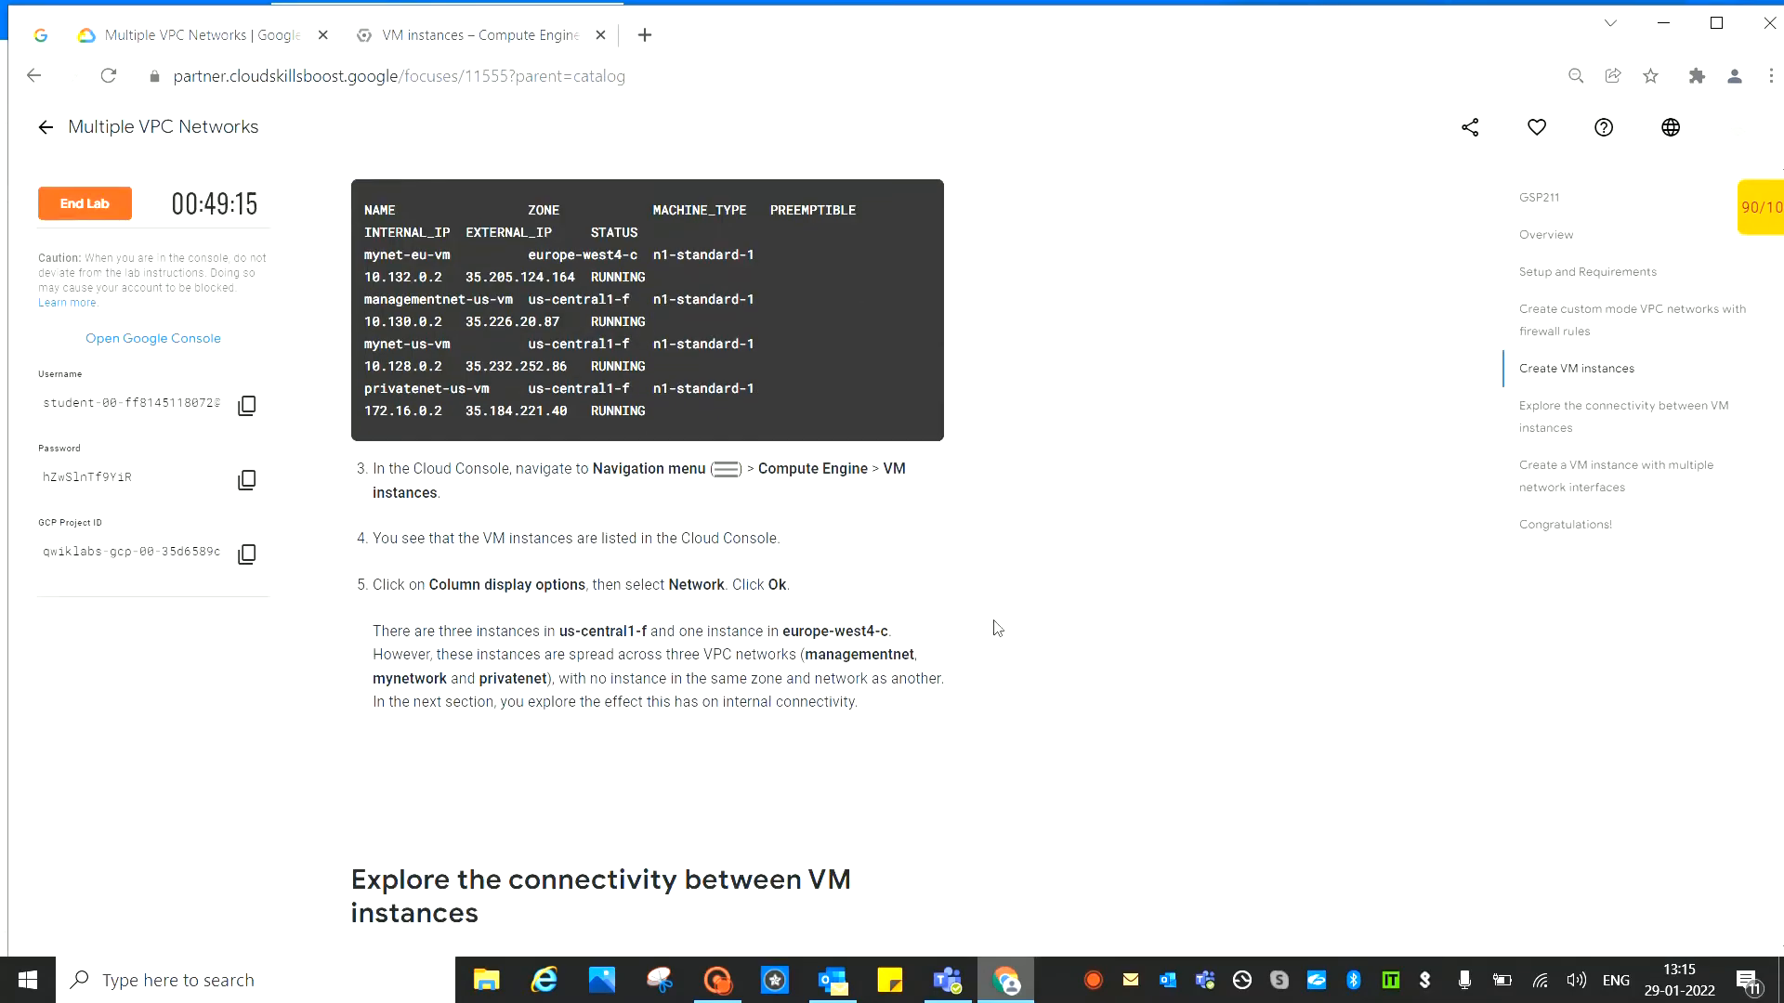
{"action": "scroll", "coordinate": [939, 613], "scroll_direction": "down", "scroll_amount": 6}
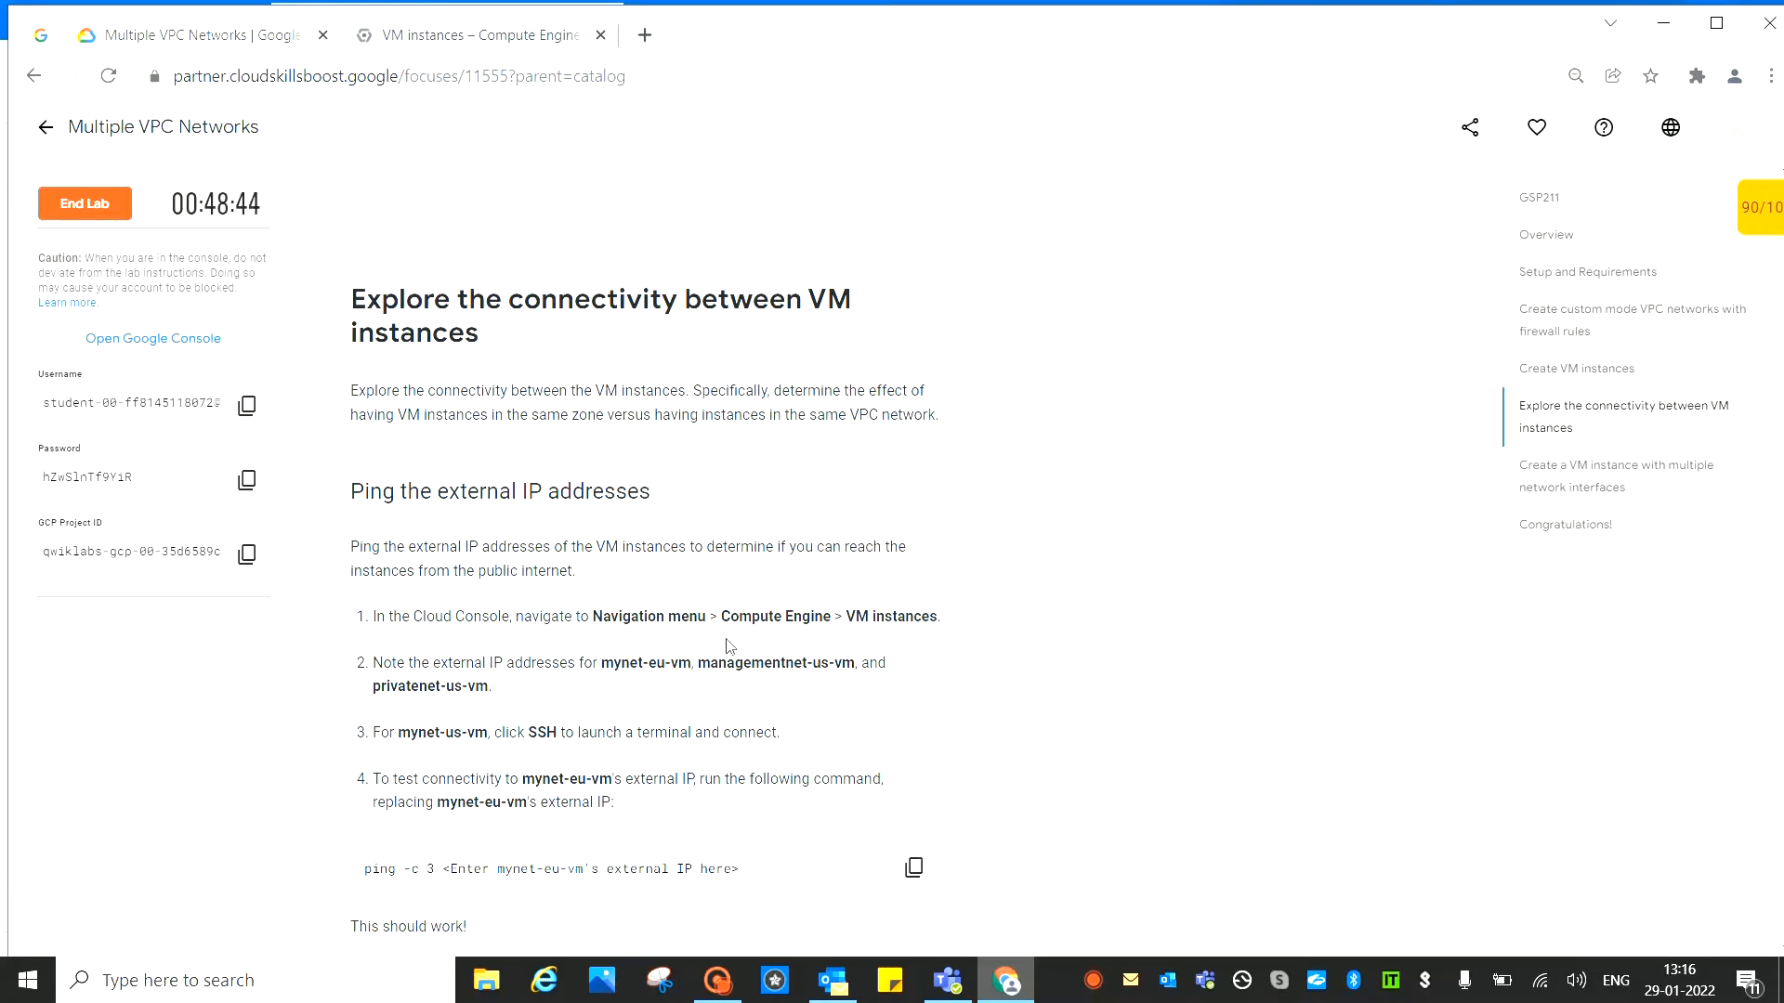
{"action": "left_click", "coordinate": [246, 985]}
{"action": "type", "text": "cm"}
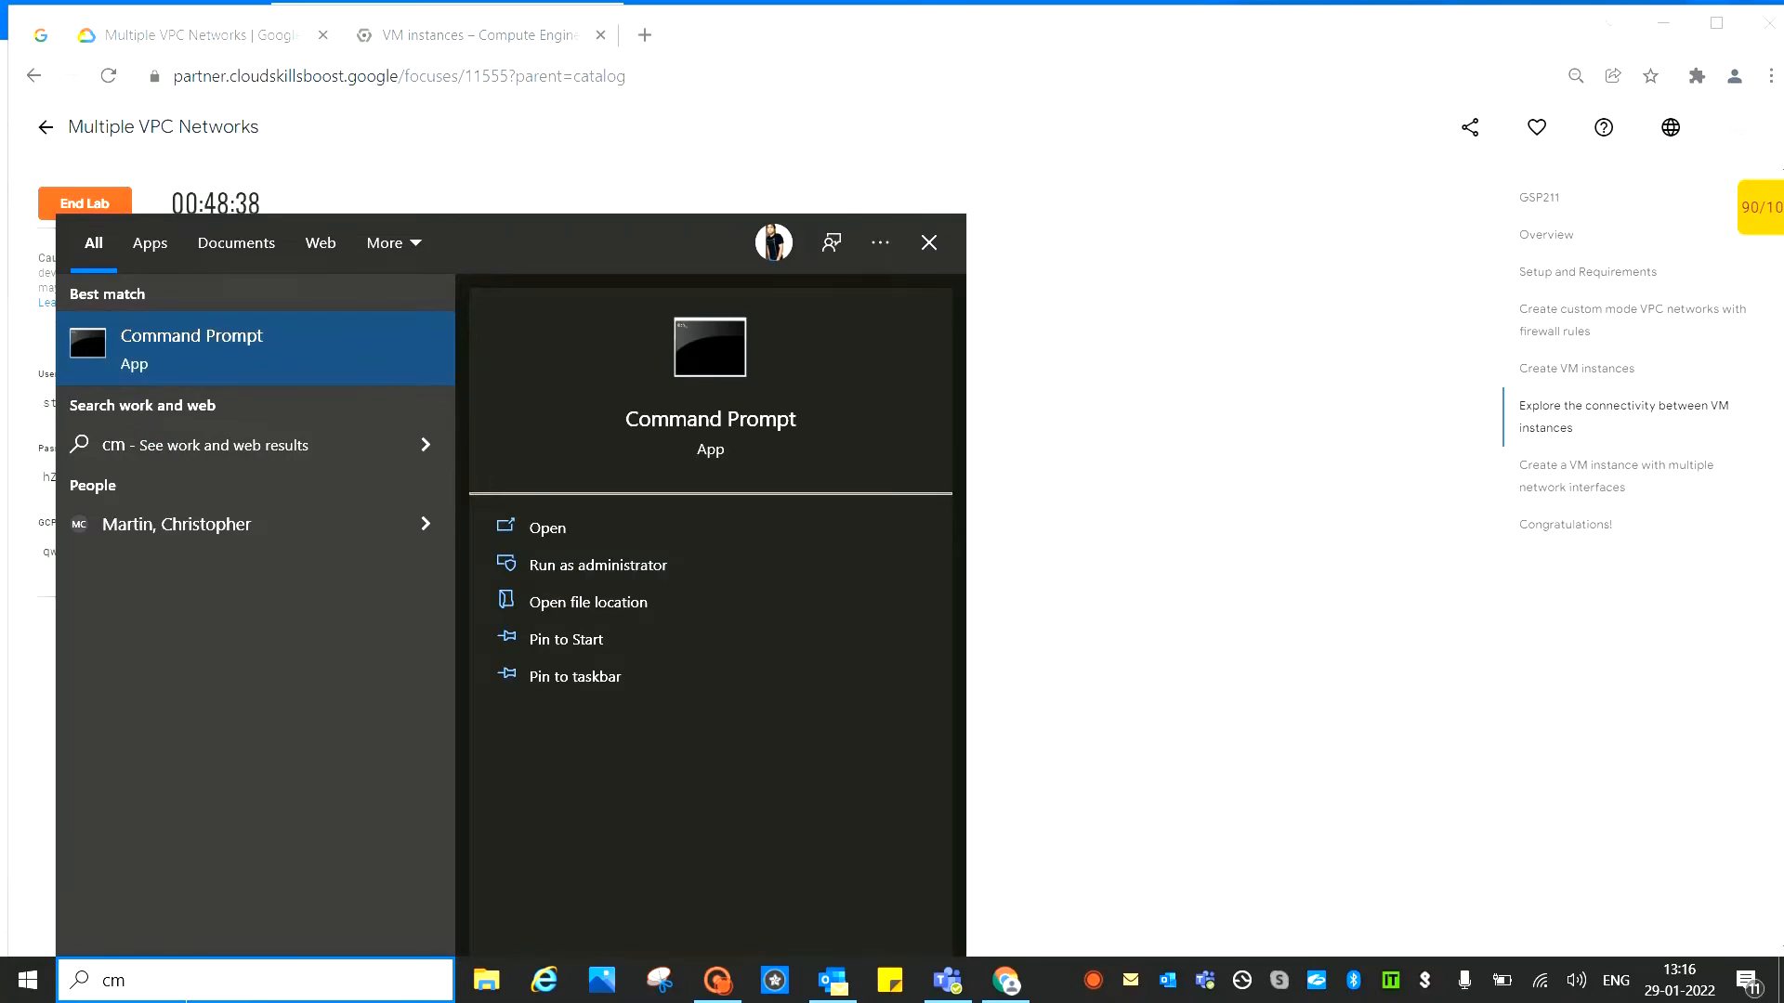
{"action": "left_click", "coordinate": [712, 353]}
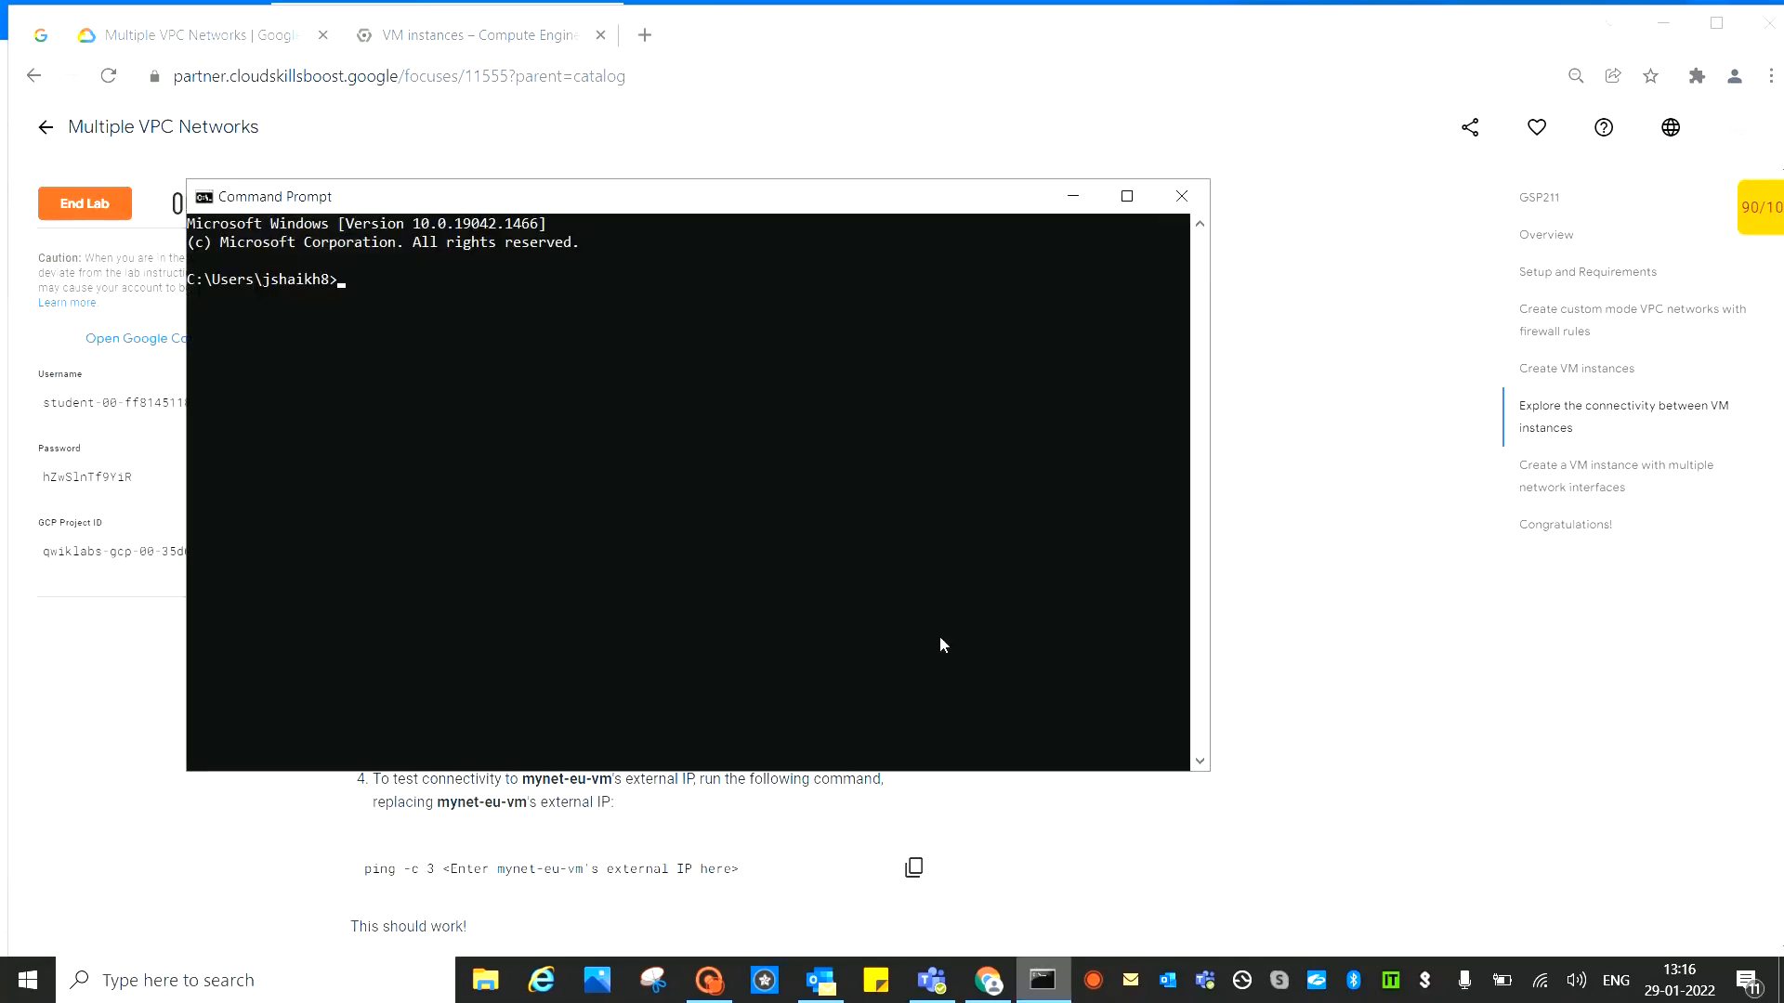
{"action": "left_click_drag", "start_coordinate": [732, 207], "coordinate": [1199, 275]}
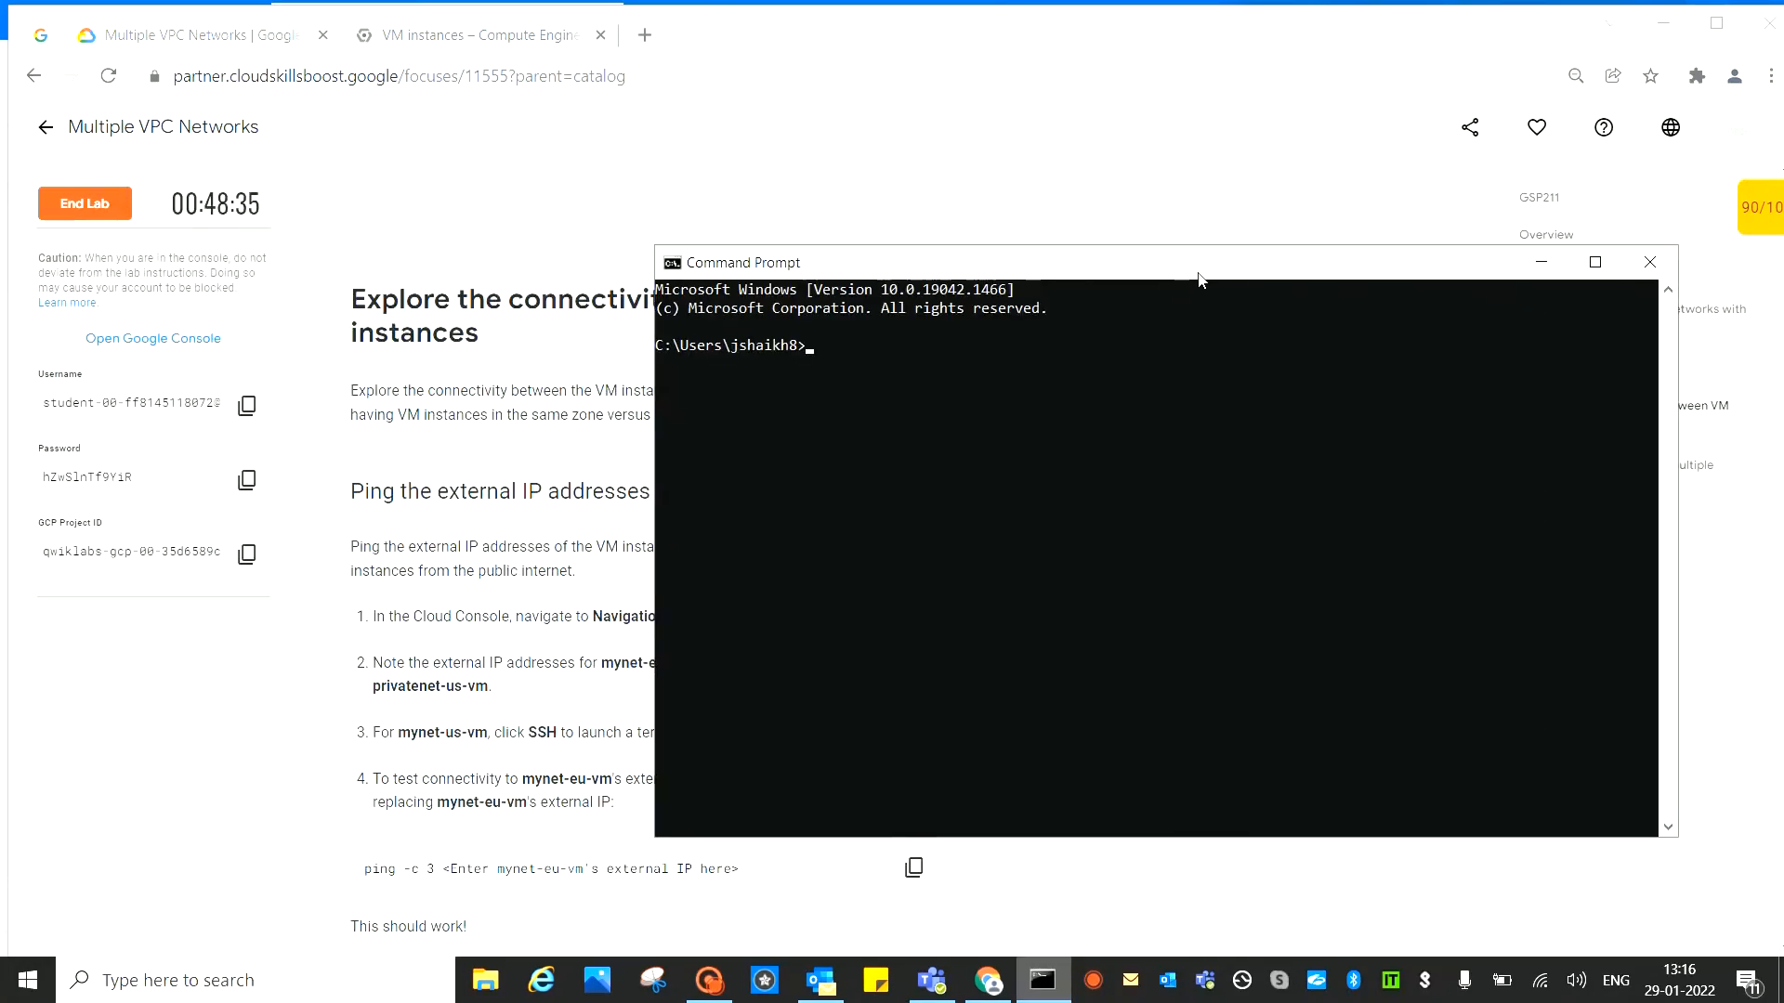
Copy the external IP of managementnet-us-vm from the VM instances list and ping 34.136.175.89 from the Command Prompt
{"action": "left_click", "coordinate": [469, 31]}
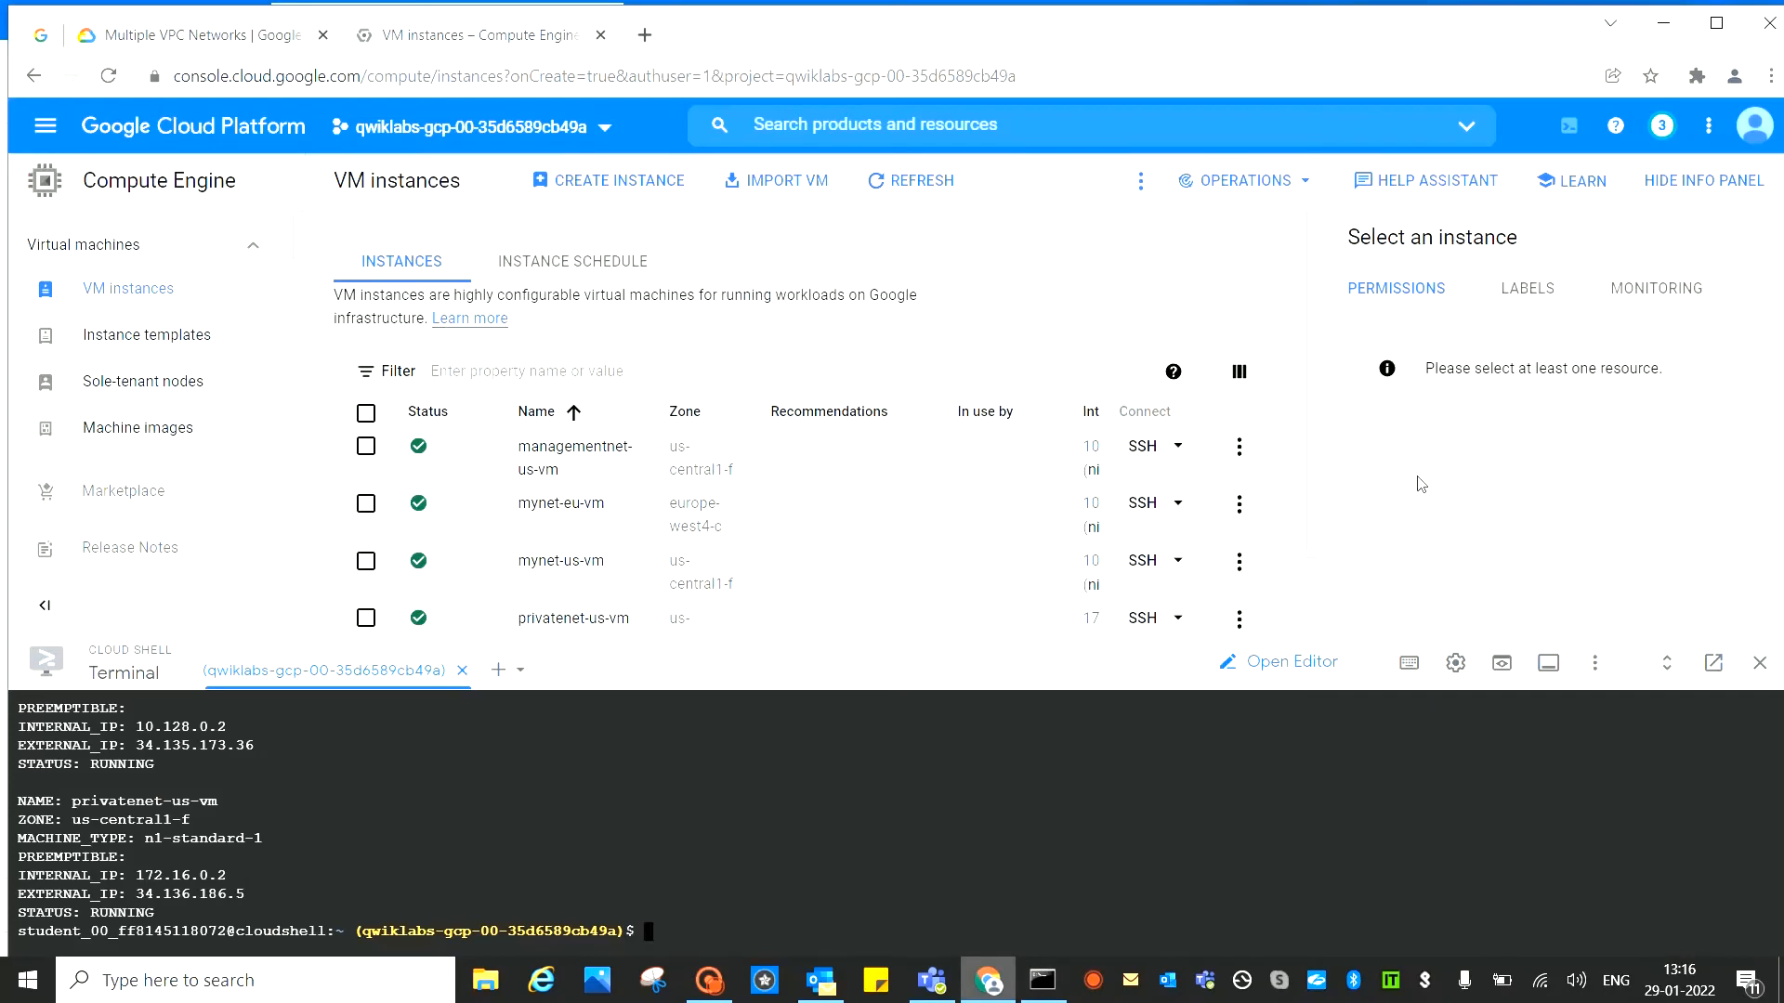
{"action": "scroll", "coordinate": [1297, 465], "scroll_direction": "down", "scroll_amount": 2}
{"action": "scroll", "coordinate": [1161, 558], "scroll_direction": "right", "scroll_amount": 1}
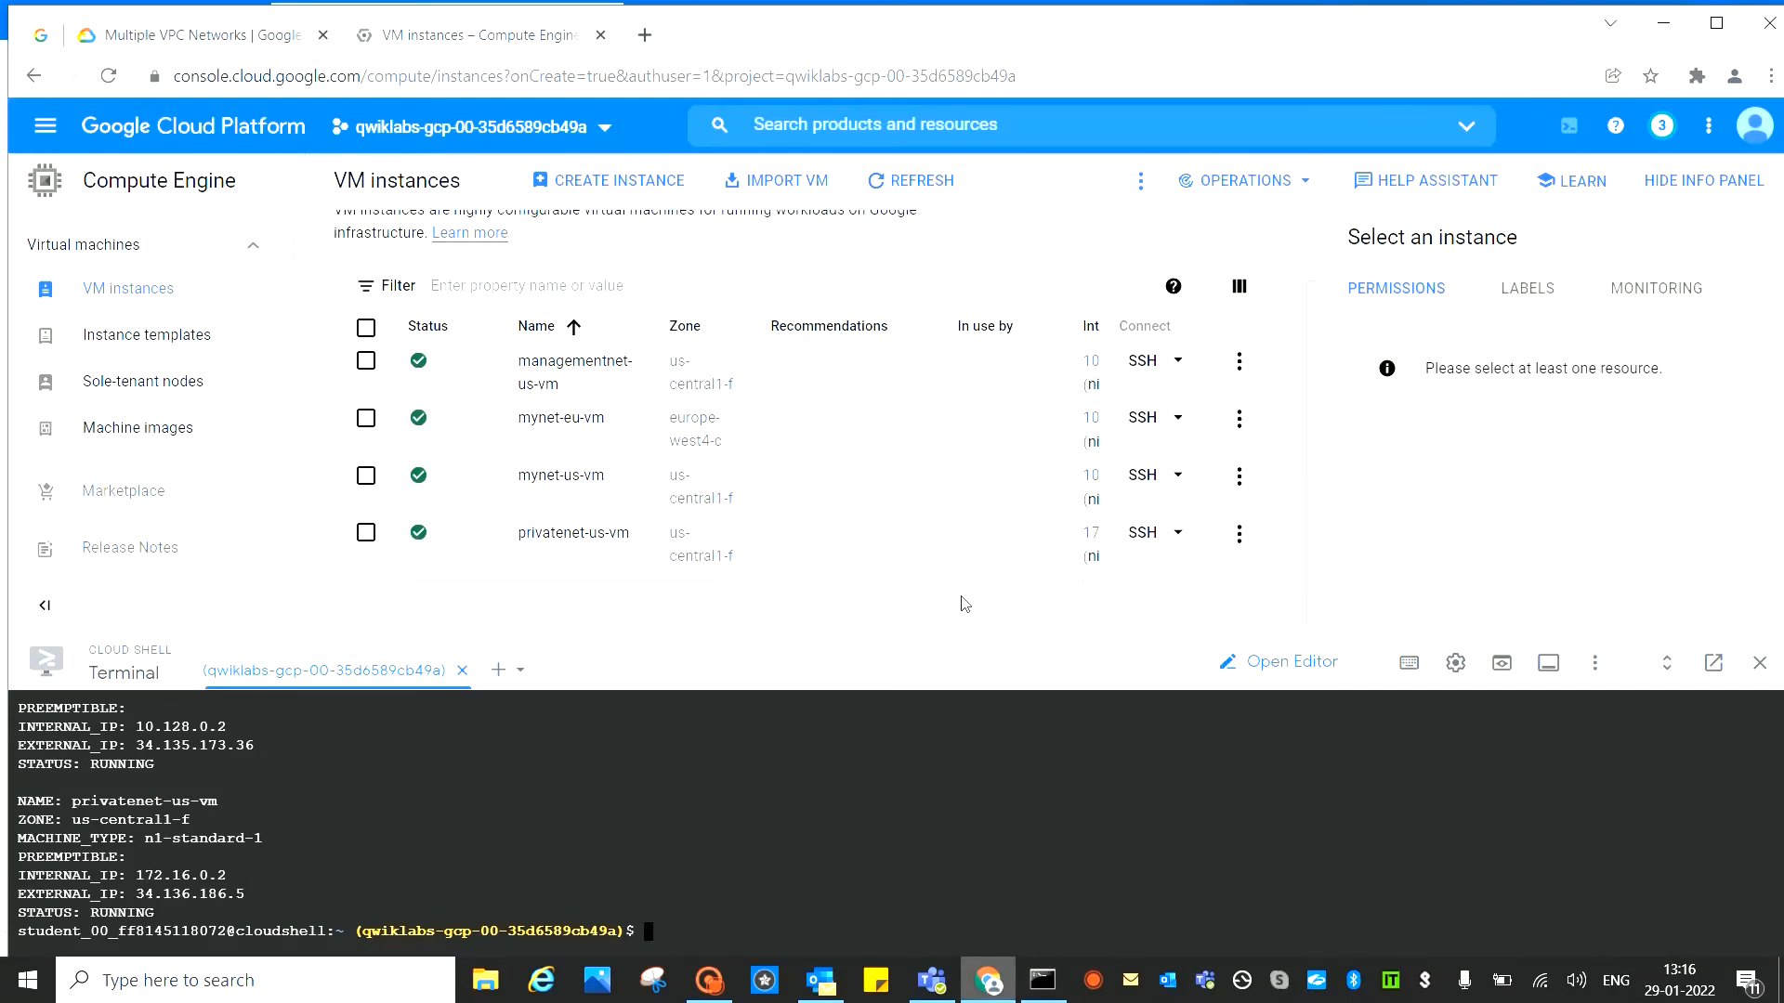
{"action": "scroll", "coordinate": [1060, 592], "scroll_direction": "right", "scroll_amount": 3}
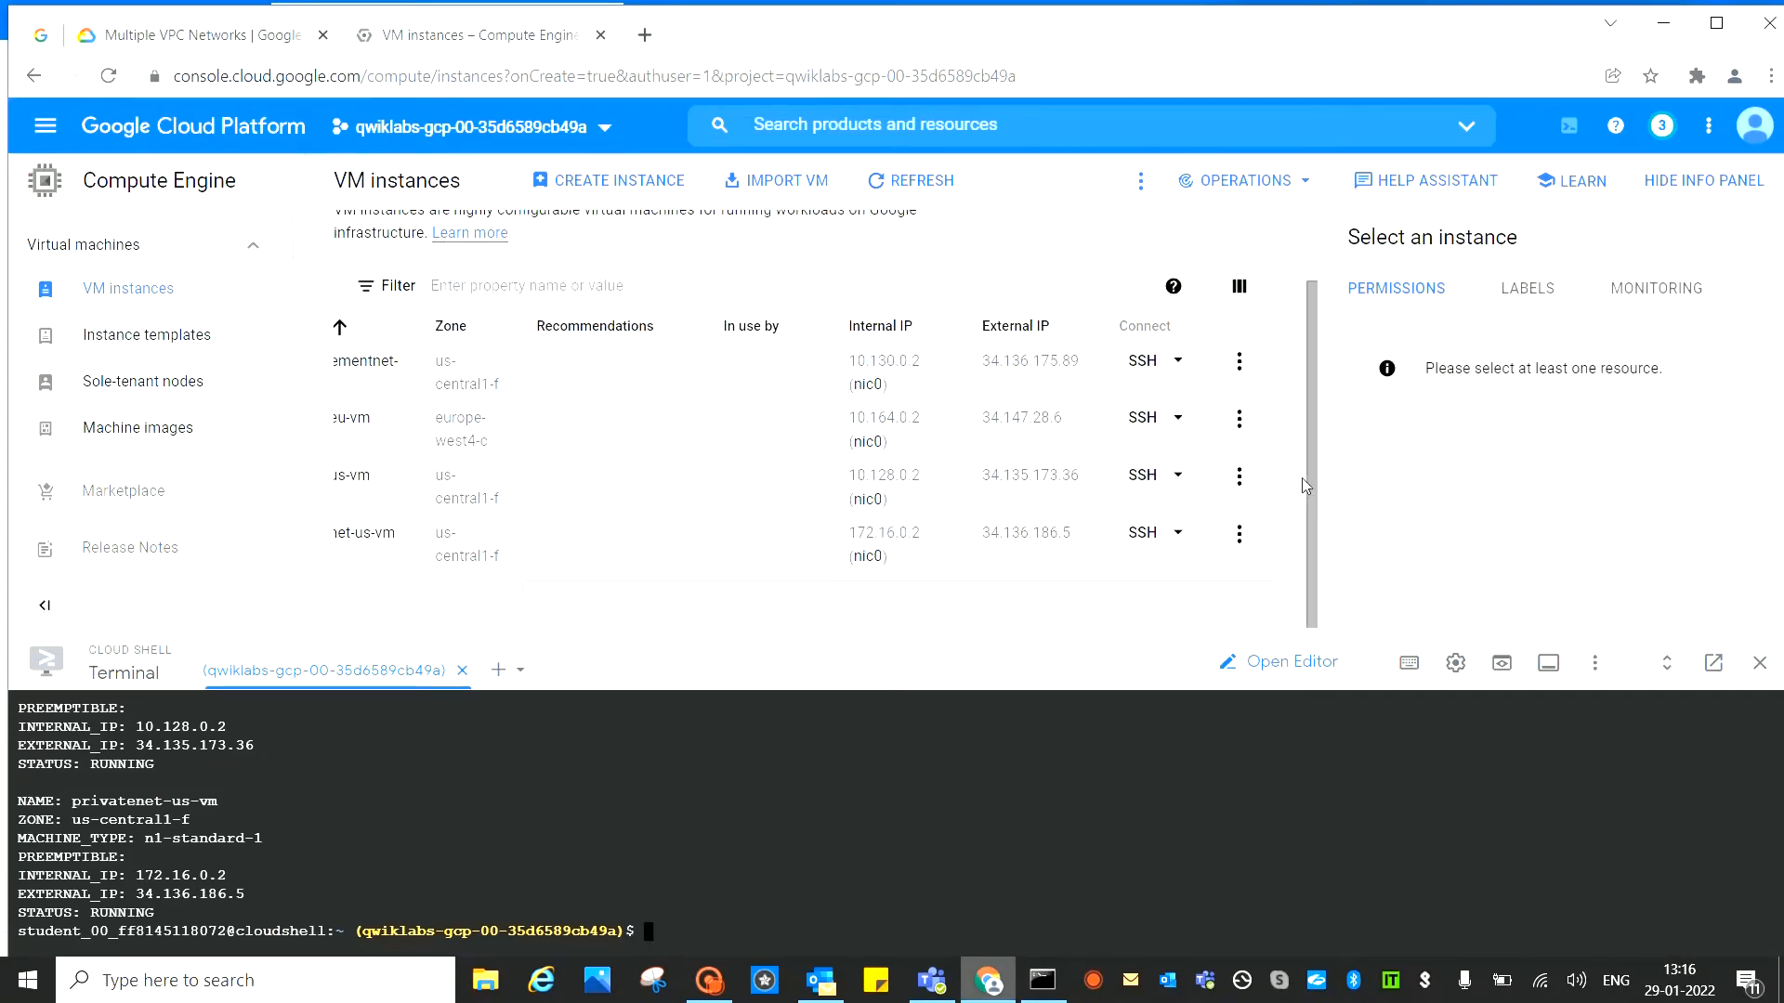
{"action": "scroll", "coordinate": [1317, 474], "scroll_direction": "up", "scroll_amount": 1}
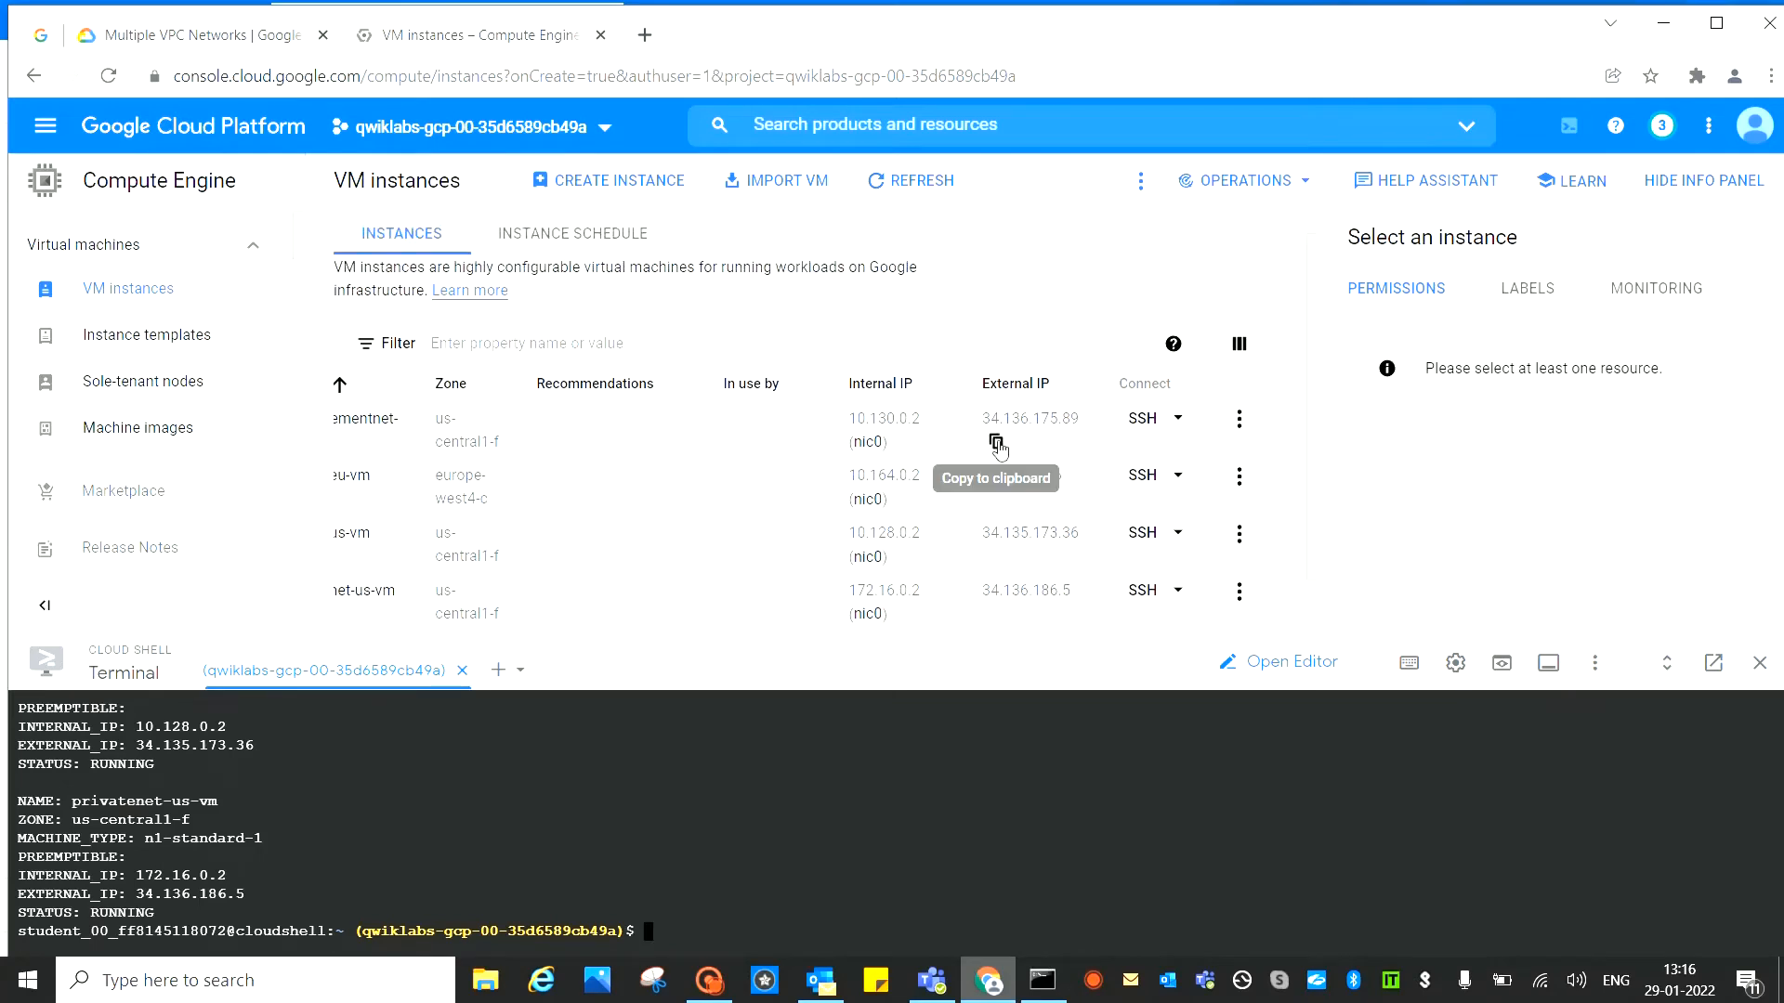
{"action": "left_click", "coordinate": [996, 442]}
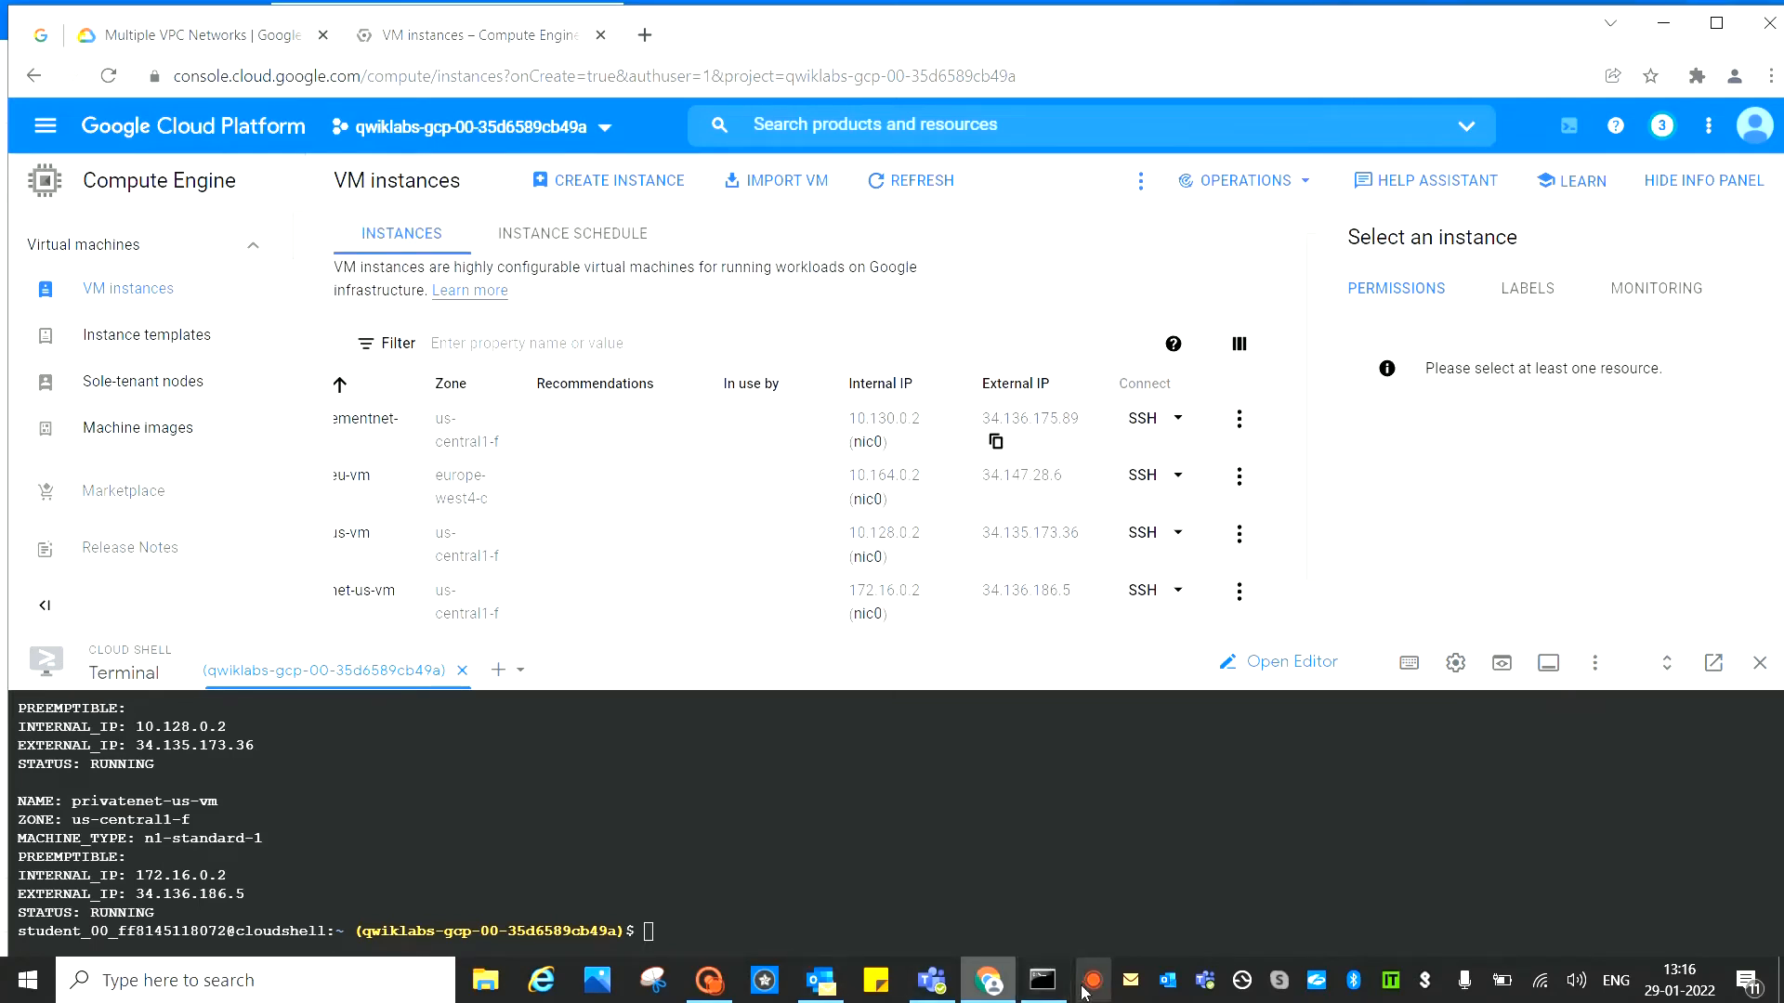
{"action": "left_click", "coordinate": [1043, 981]}
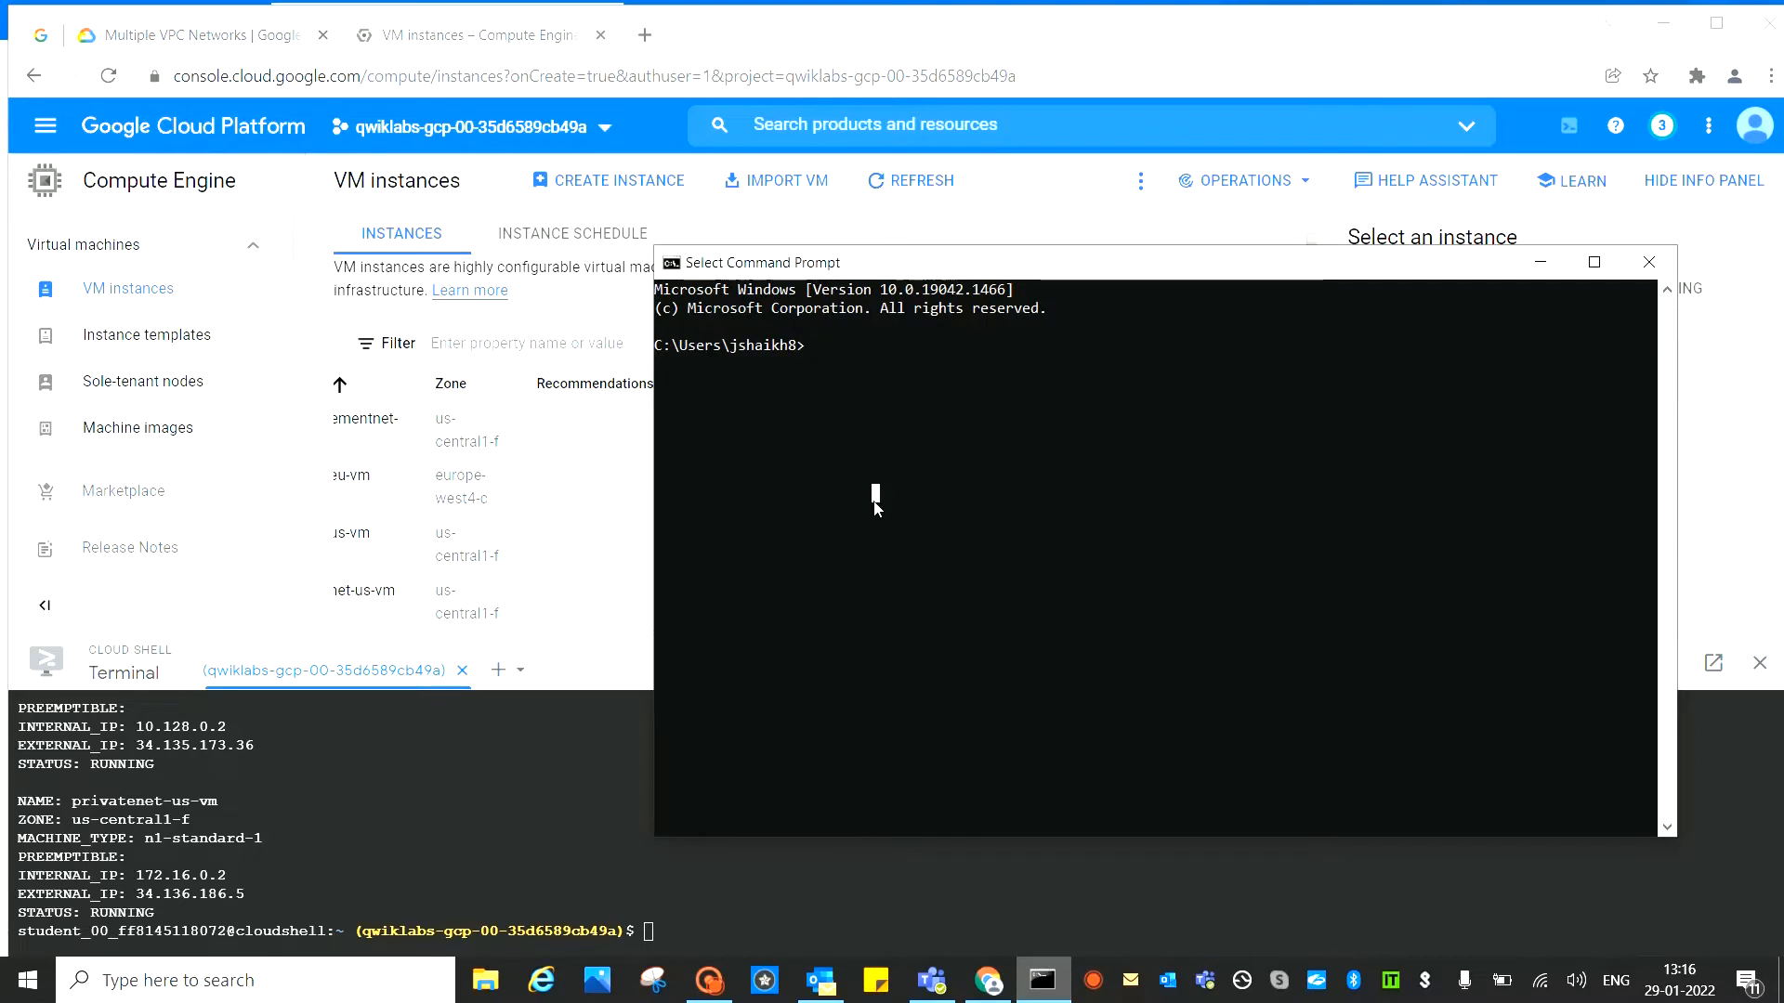
{"action": "type", "text": "ping"}
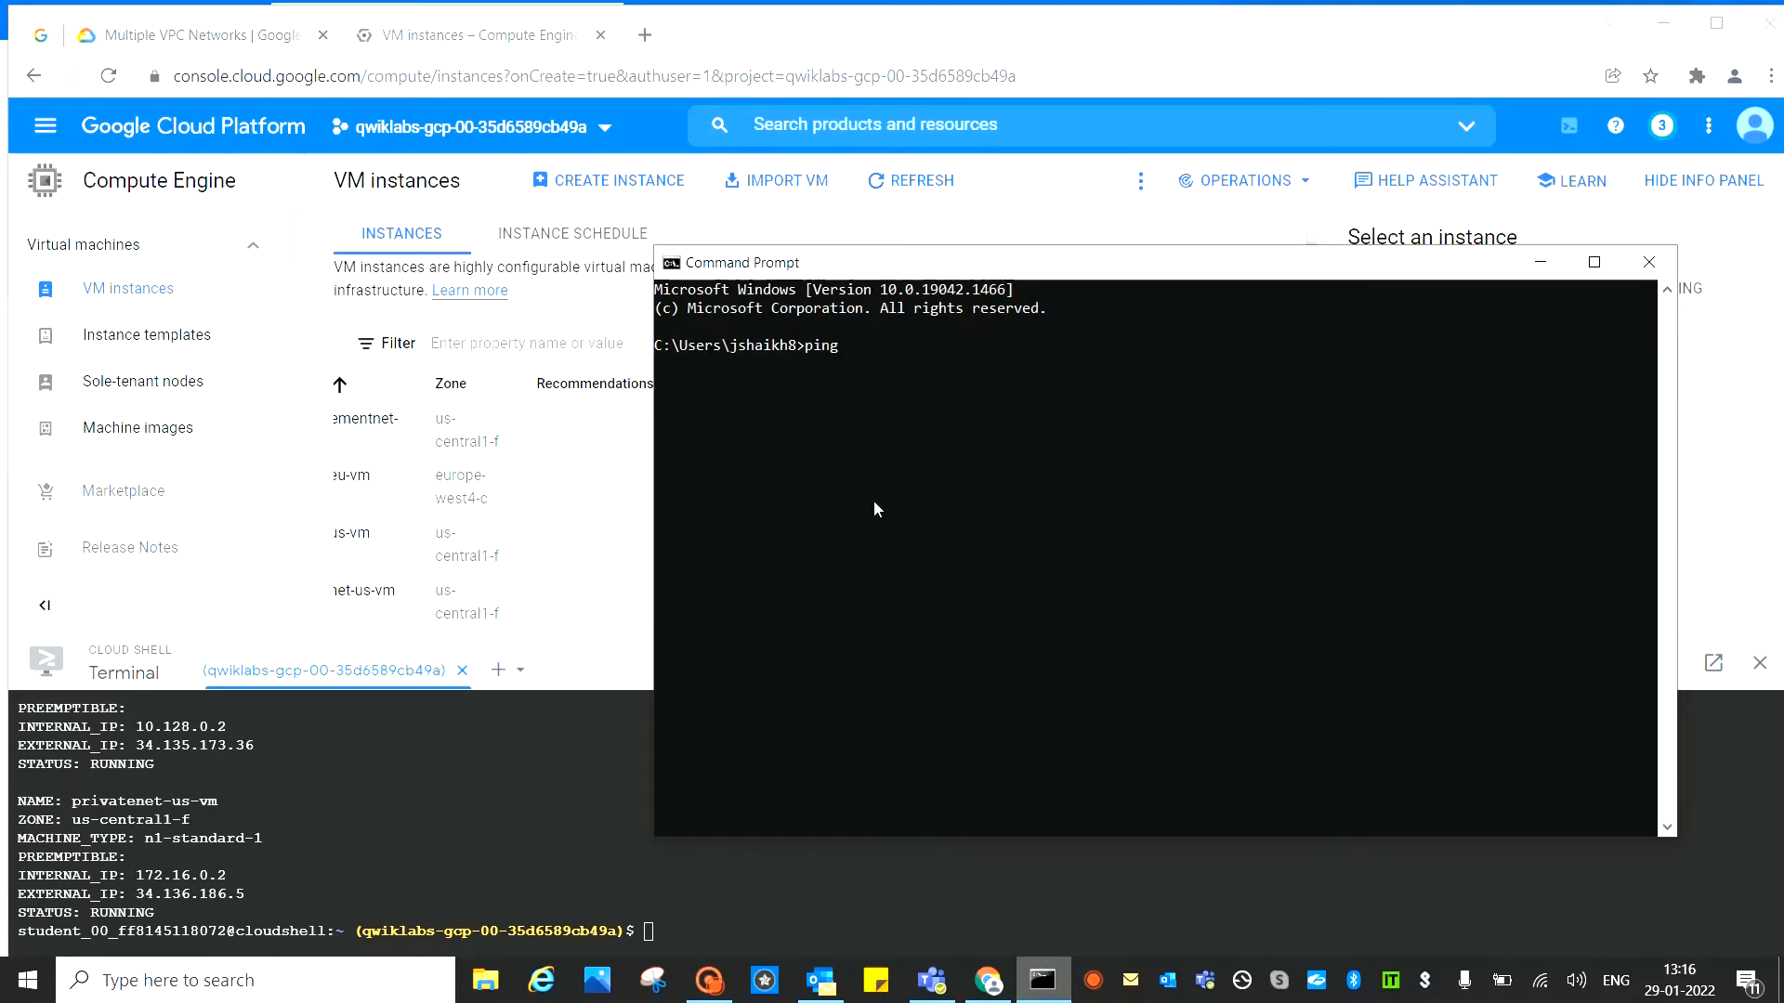
{"action": "key", "text": "ctrl+v"}
{"action": "key", "text": "Return"}
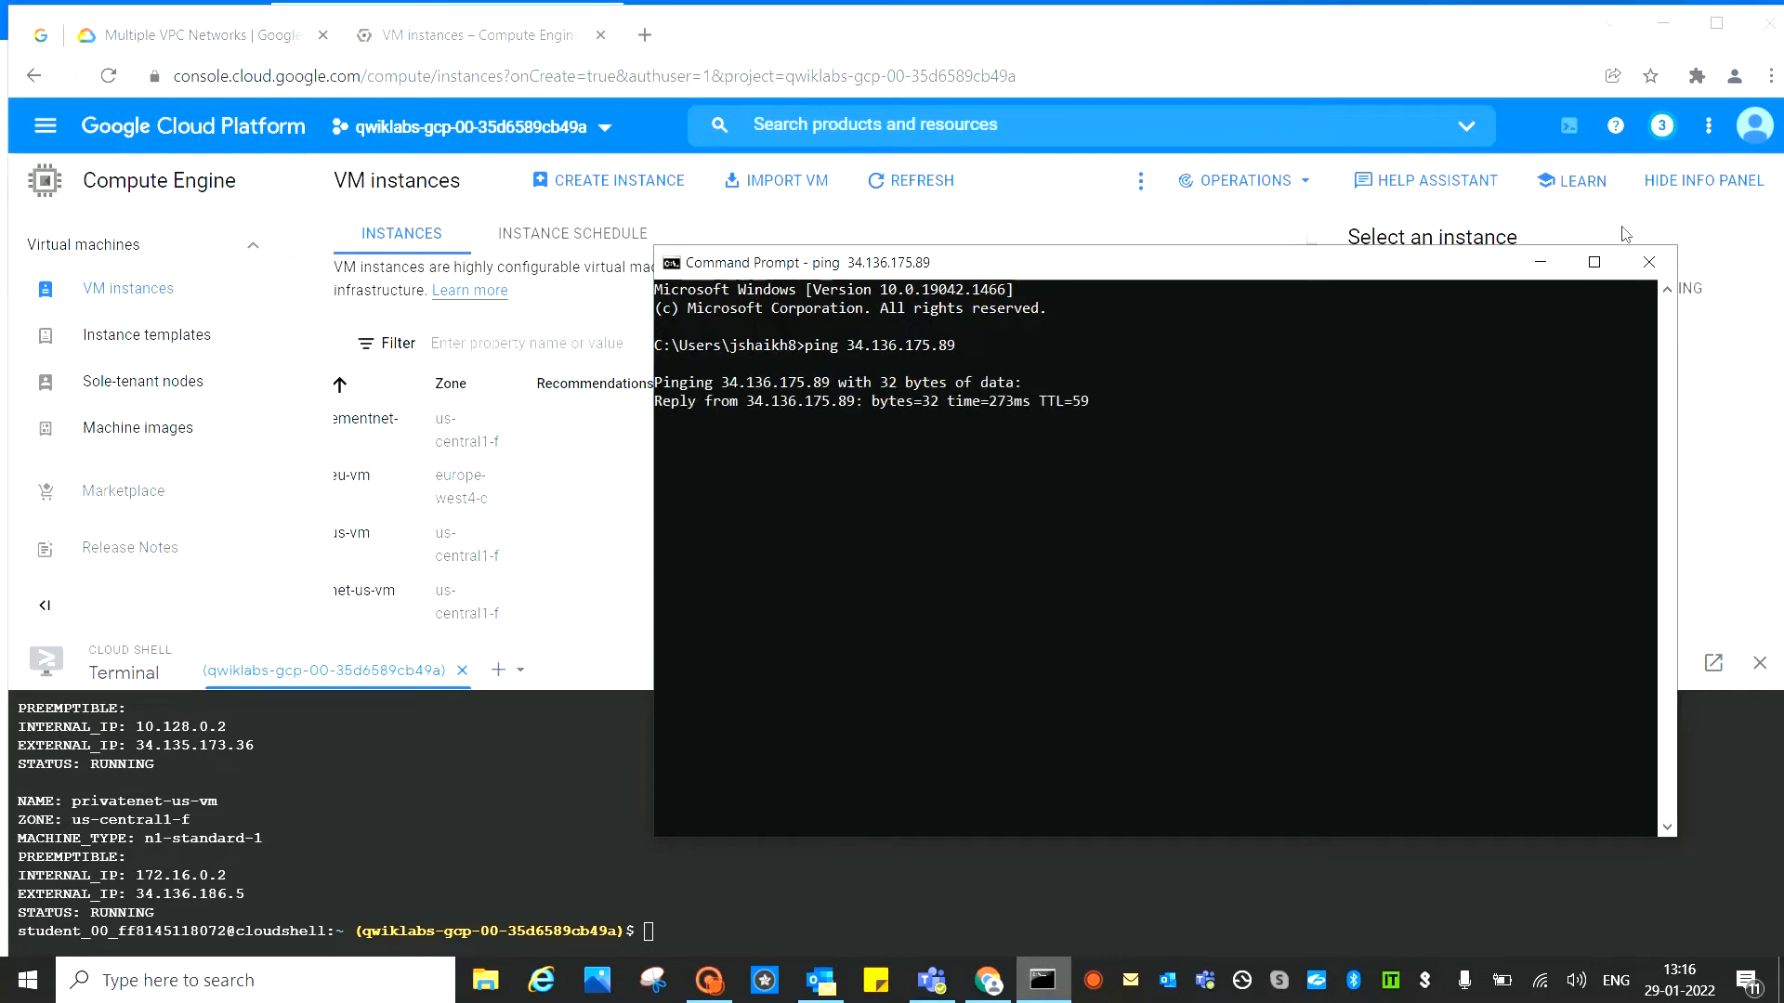
Copy the external IP of mynet-eu-vm from the VM instances list and ping 34.147.28.6 from the Command Prompt
{"action": "left_click", "coordinate": [1540, 269]}
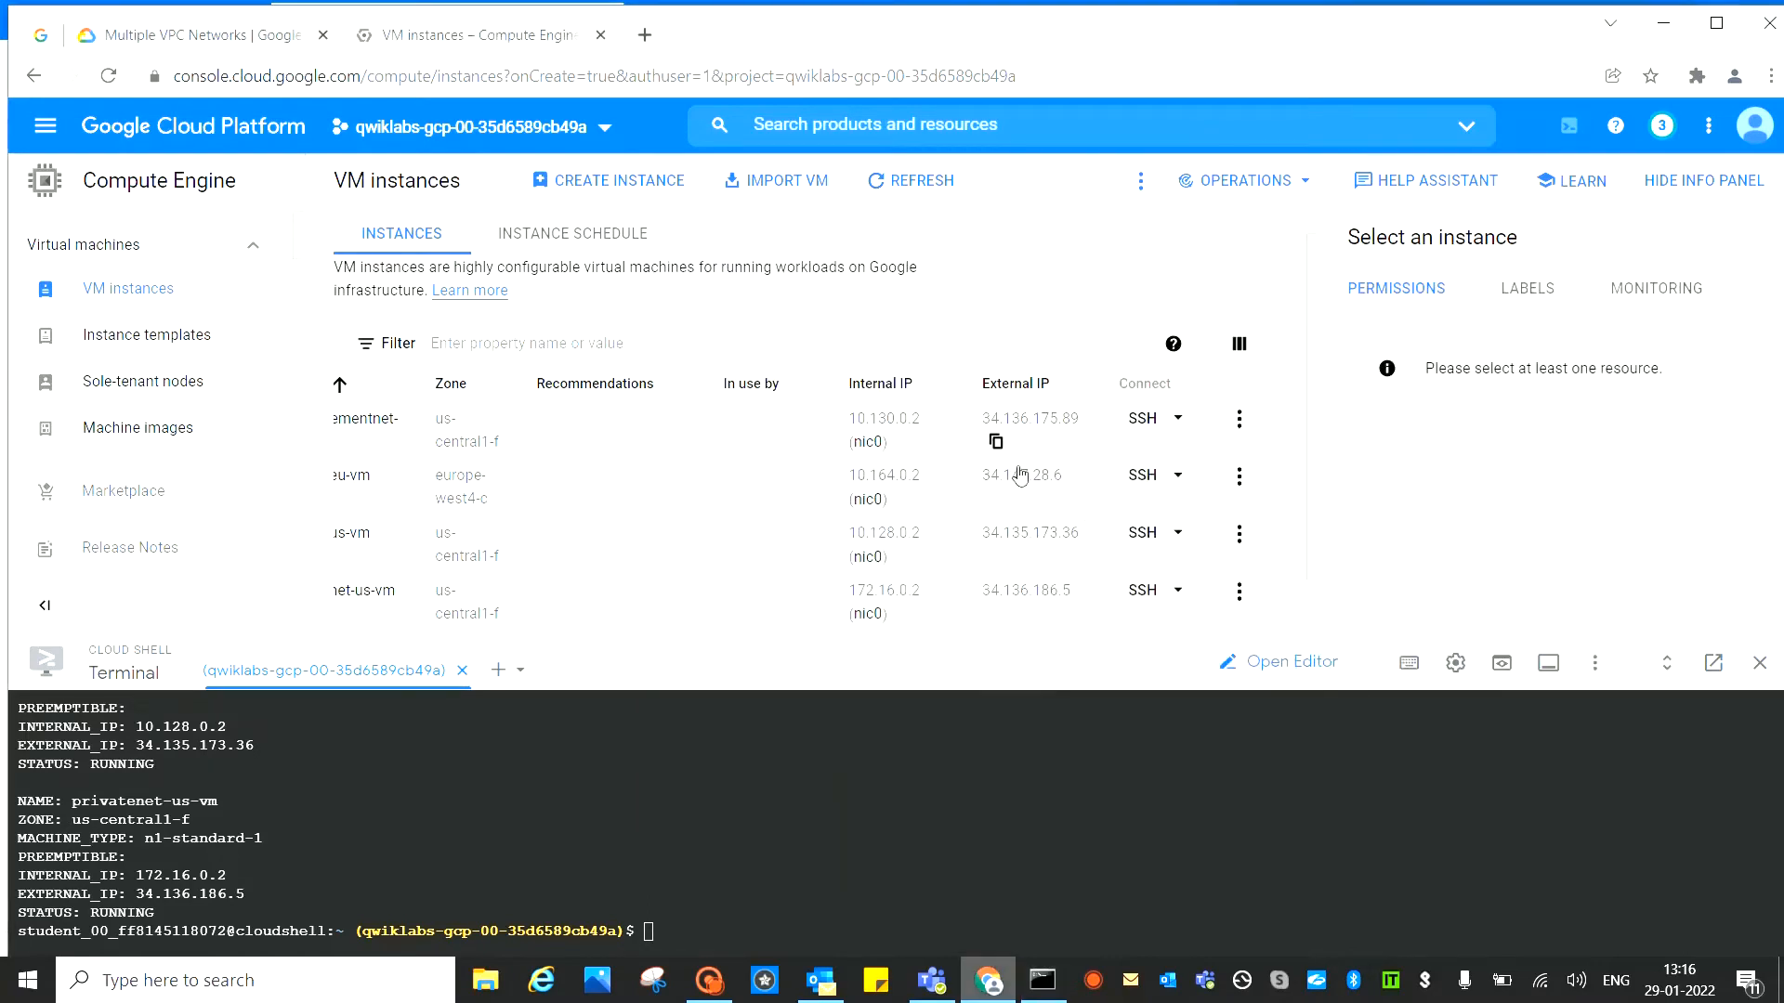
{"action": "left_click", "coordinate": [995, 501]}
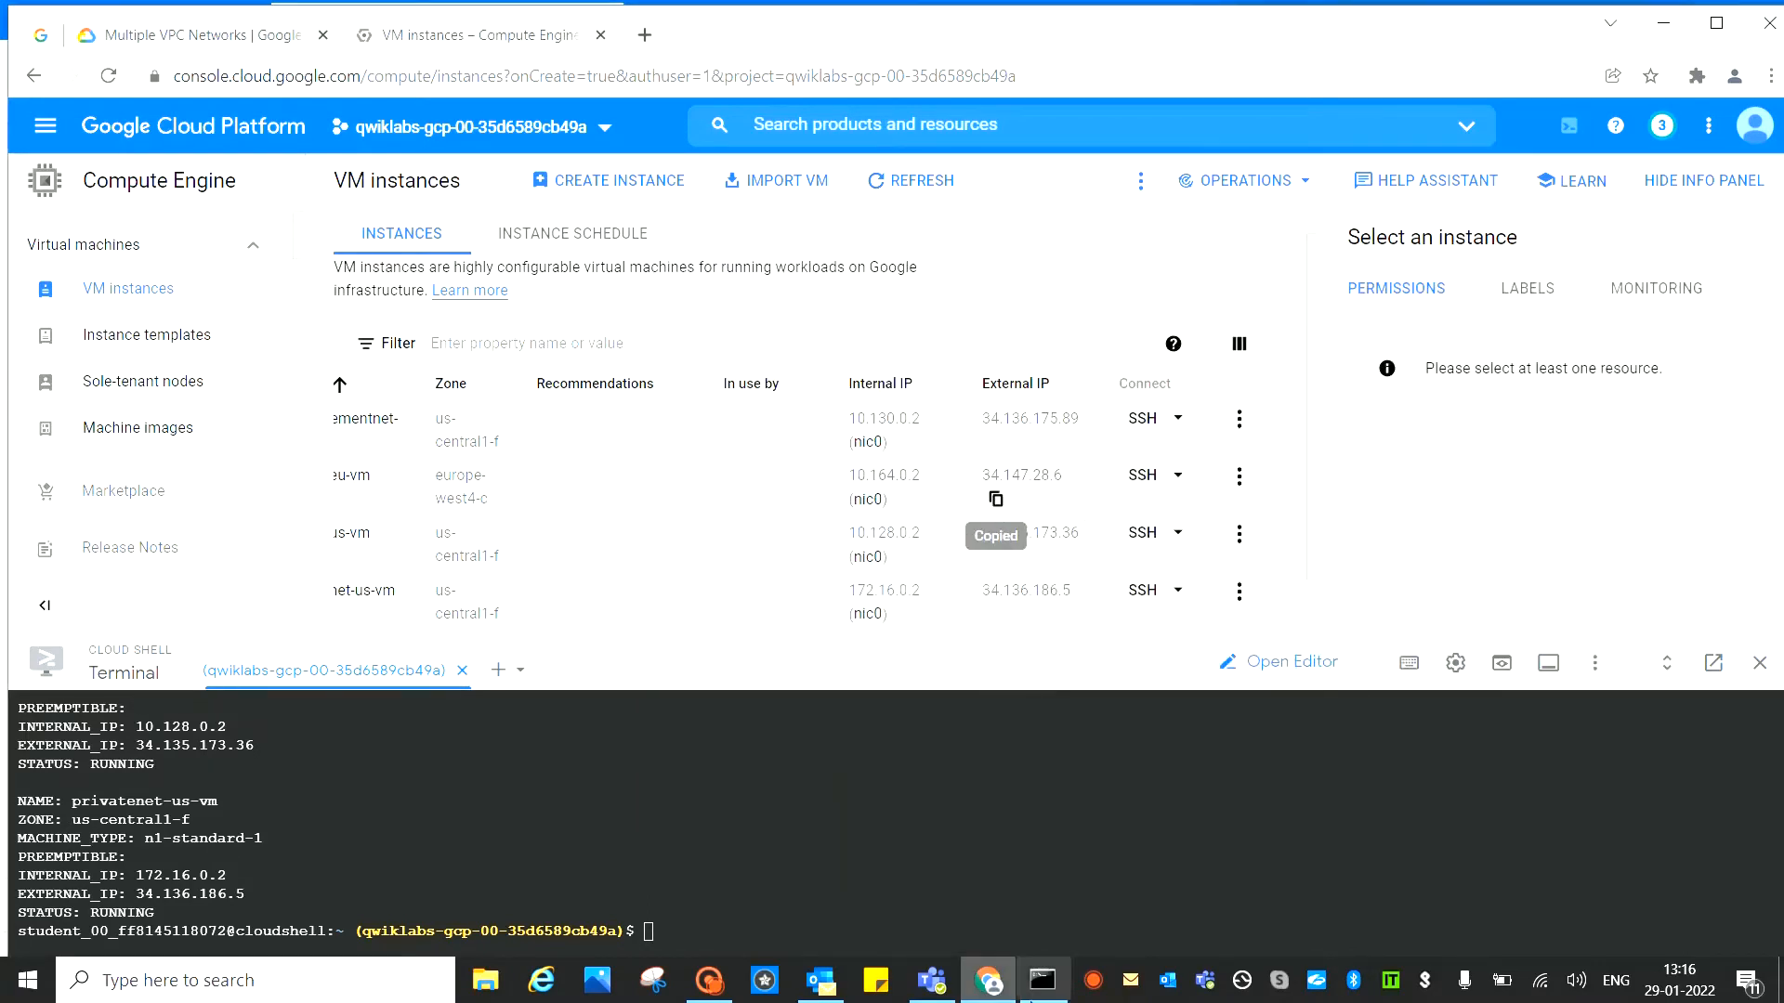
{"action": "left_click", "coordinate": [1043, 980]}
{"action": "type", "text": "pi"}
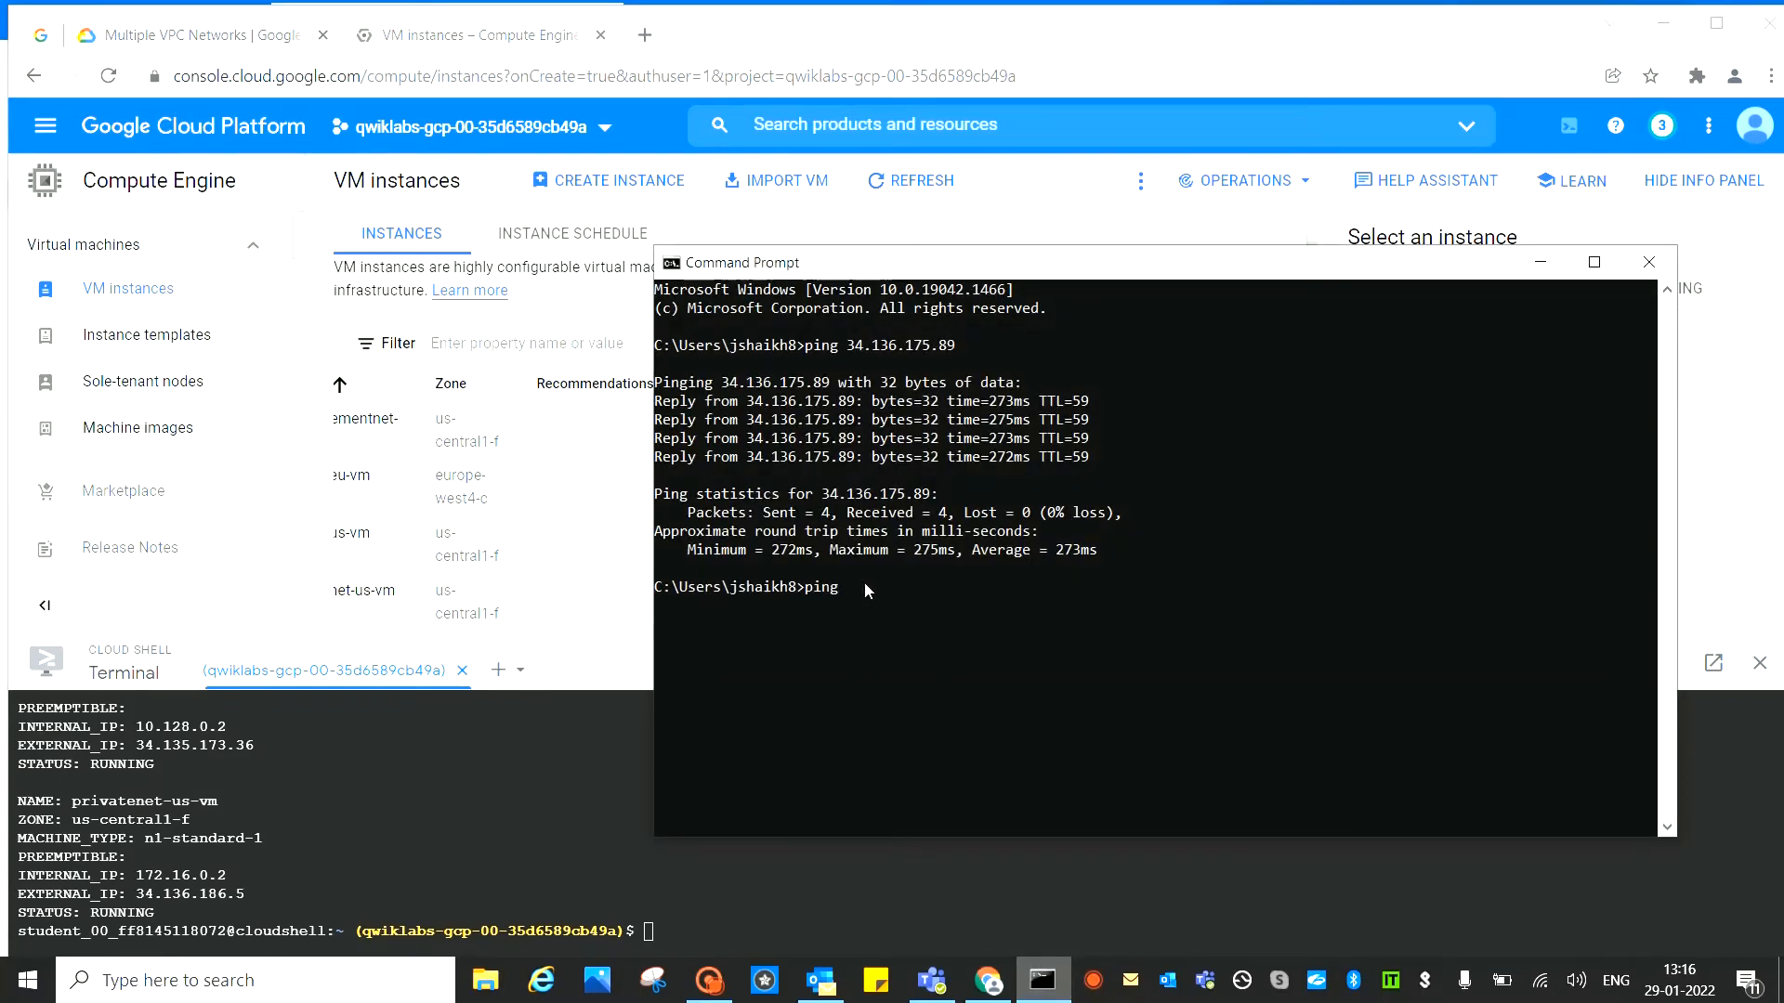
{"action": "type", "text": "ng"}
{"action": "key", "text": "ctrl+v"}
{"action": "key", "text": "Return"}
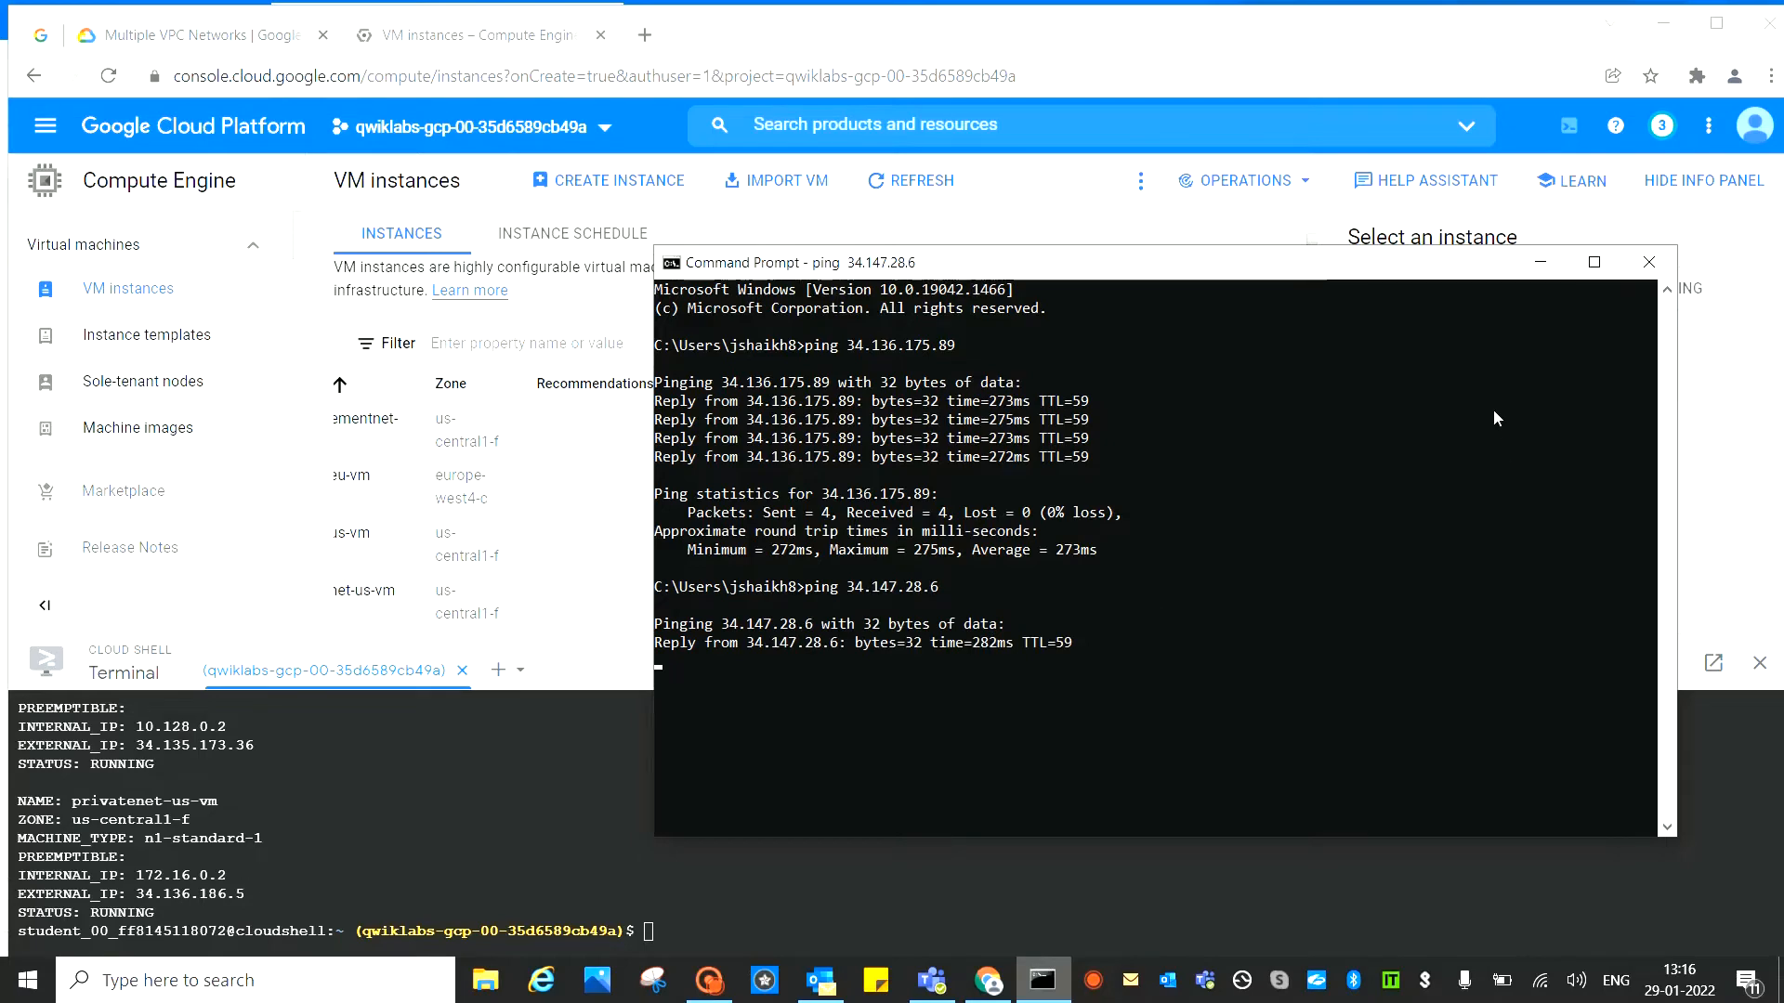
Copy the external IP of mynet-us-vm from the VM instances list and ping 34.135.173.36 from the Command Prompt
{"action": "left_click", "coordinate": [1539, 262]}
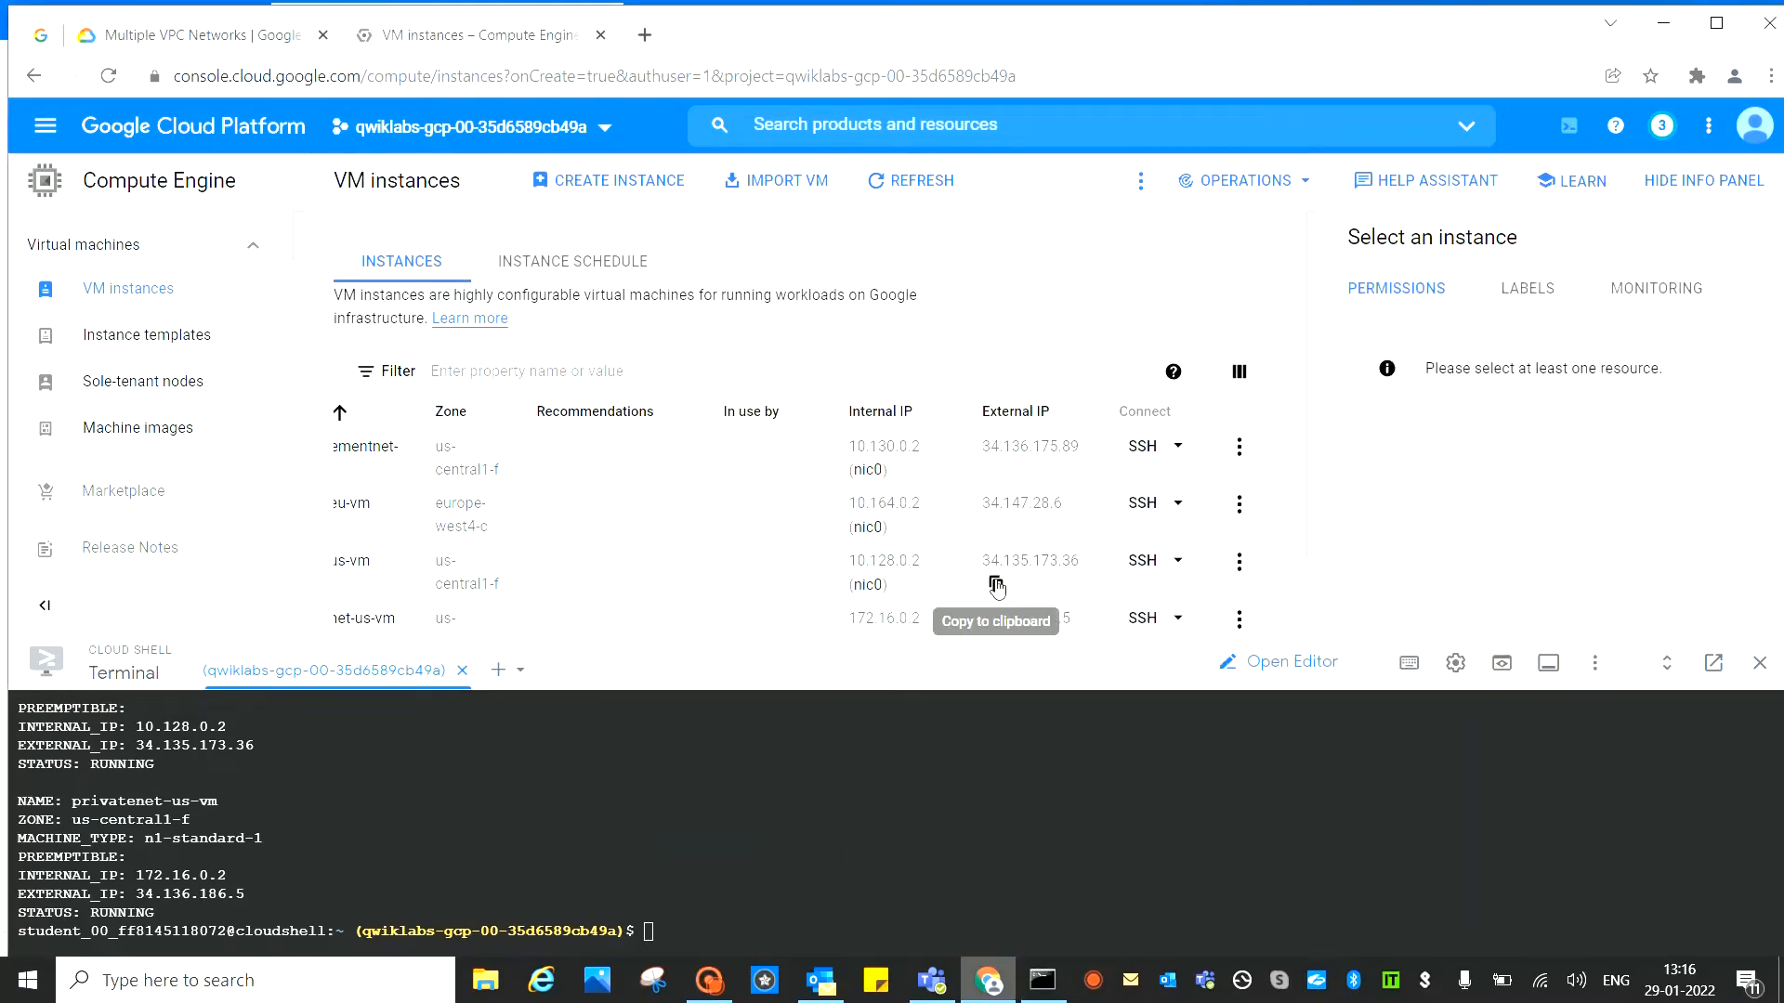
{"action": "left_click", "coordinate": [996, 585]}
{"action": "left_click", "coordinate": [1043, 980]}
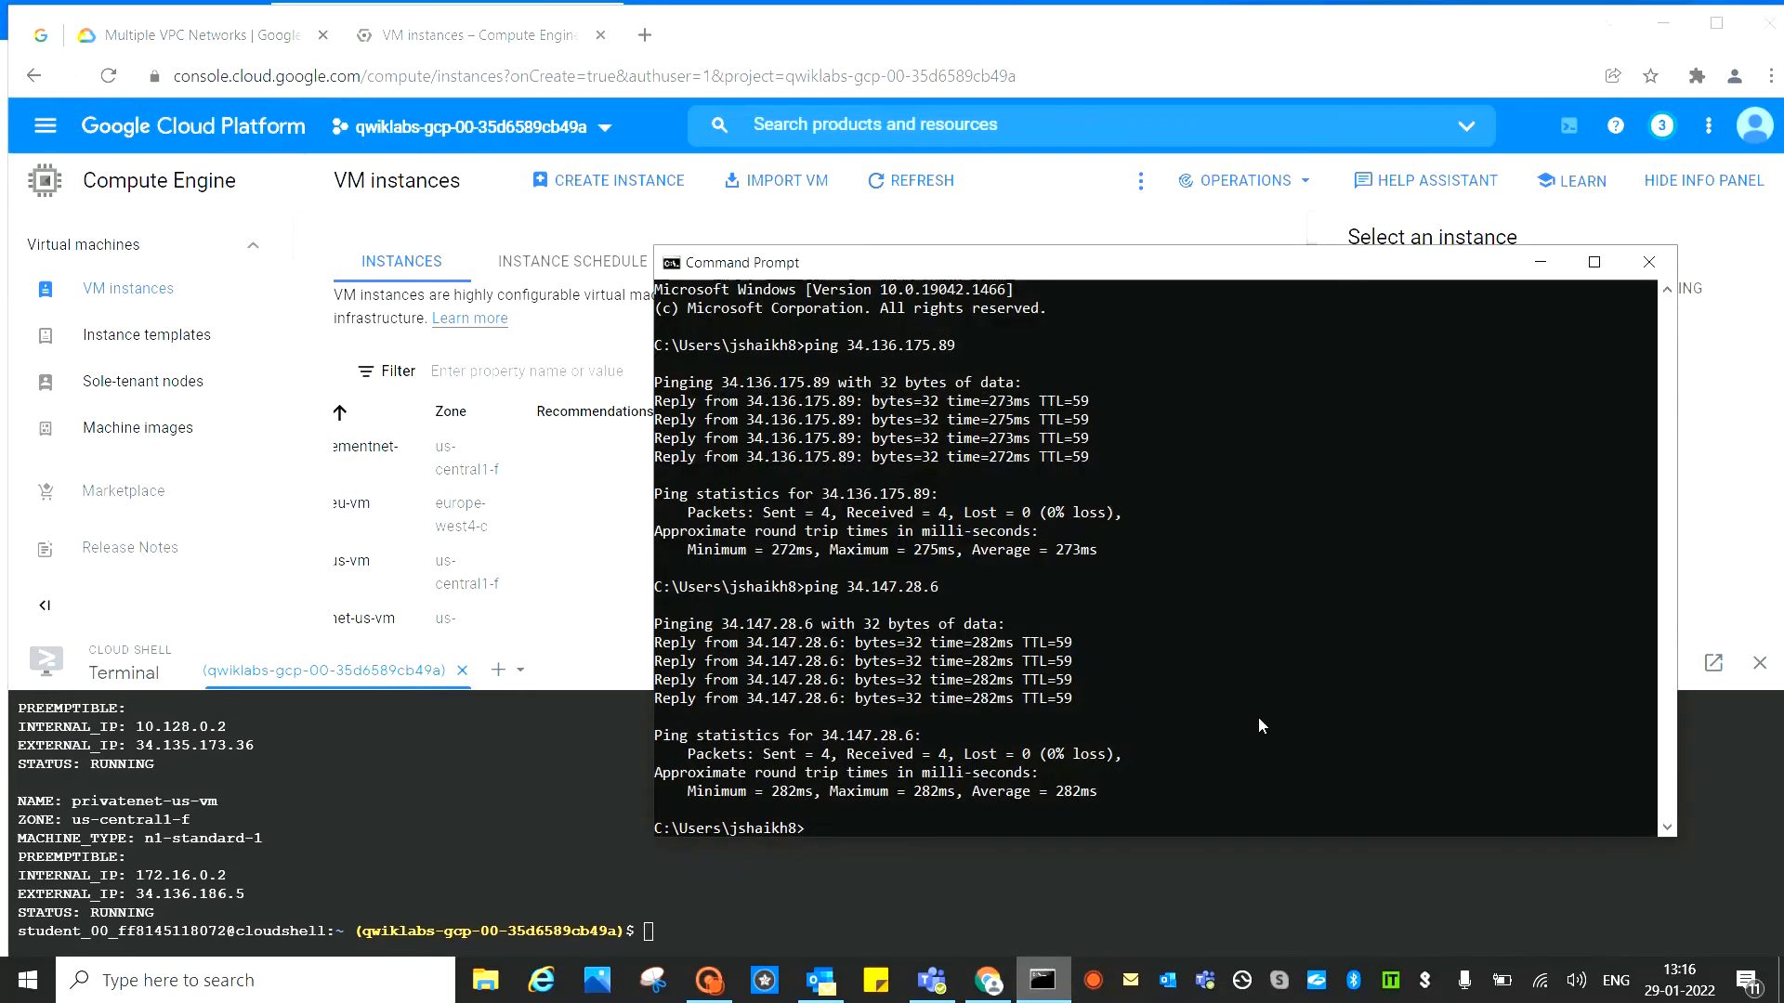
{"action": "left_click", "coordinate": [1261, 721]}
{"action": "type", "text": "ping"}
{"action": "key", "text": "ctrl+v"}
{"action": "key", "text": "Return"}
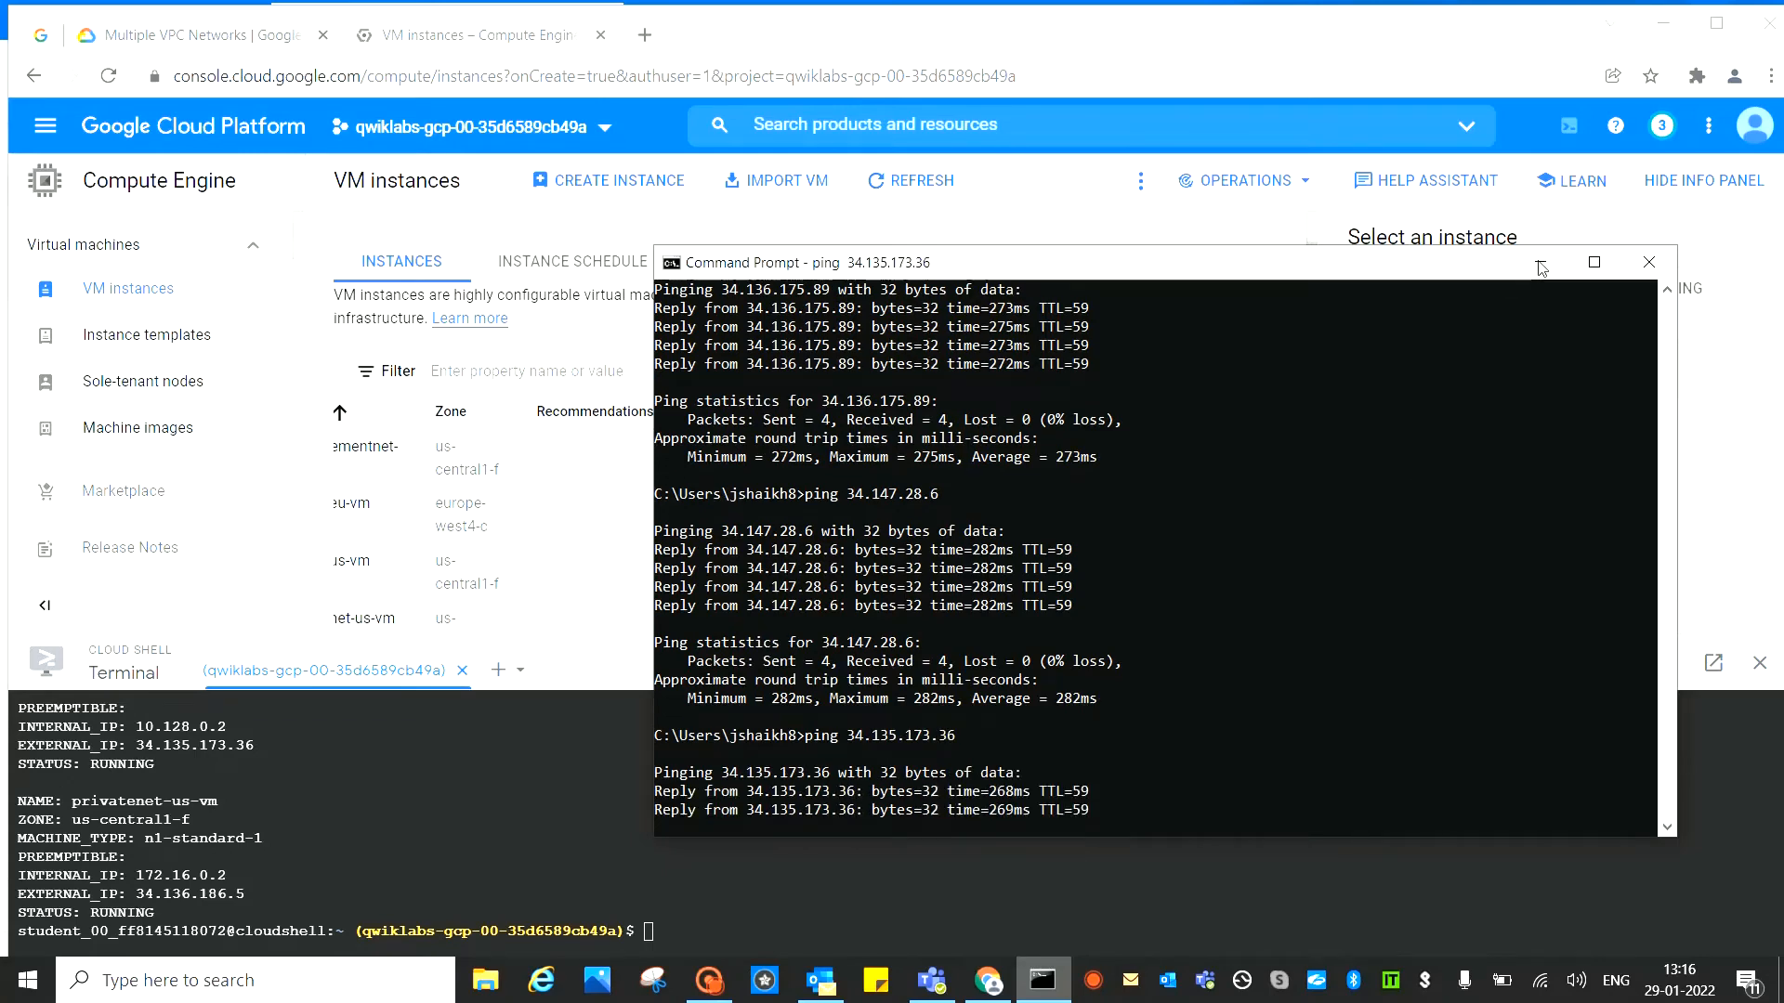
Copy the external IP of privatenet-us-vm from the VM instances list and ping 34.136.186.5 from the Command Prompt
{"action": "left_click", "coordinate": [1540, 262]}
{"action": "scroll", "coordinate": [1315, 520], "scroll_direction": "down", "scroll_amount": 2}
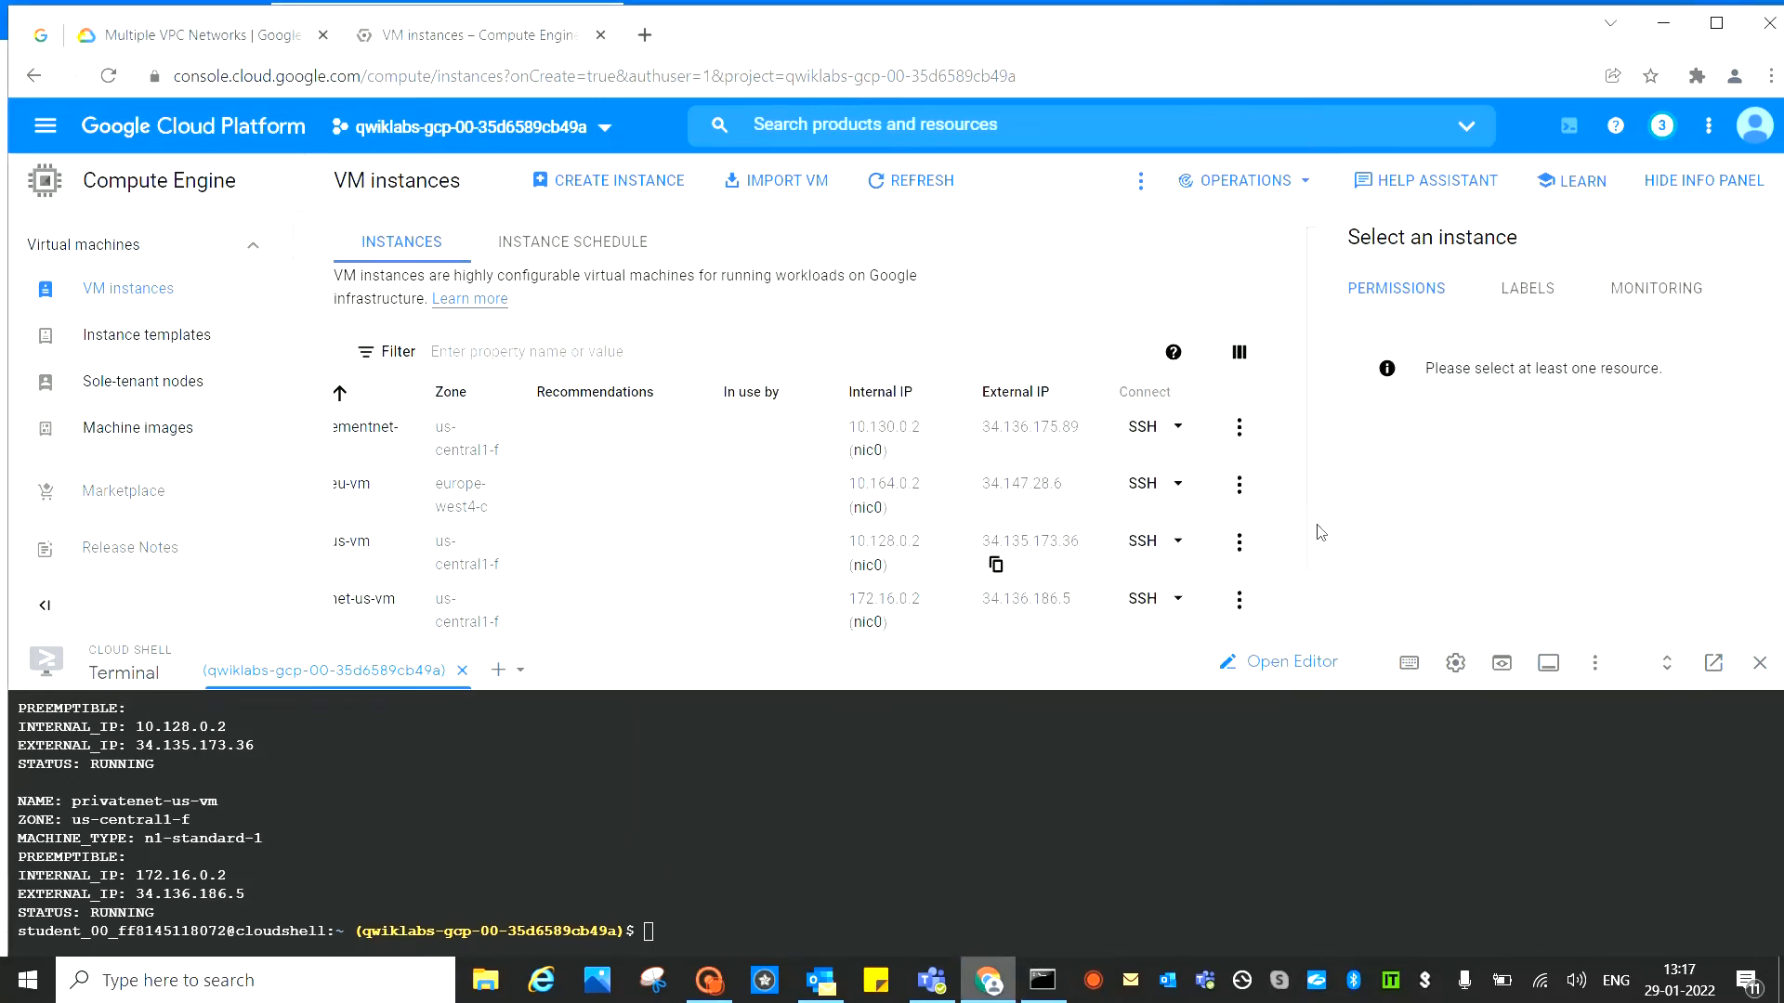
{"action": "left_click", "coordinate": [996, 555]}
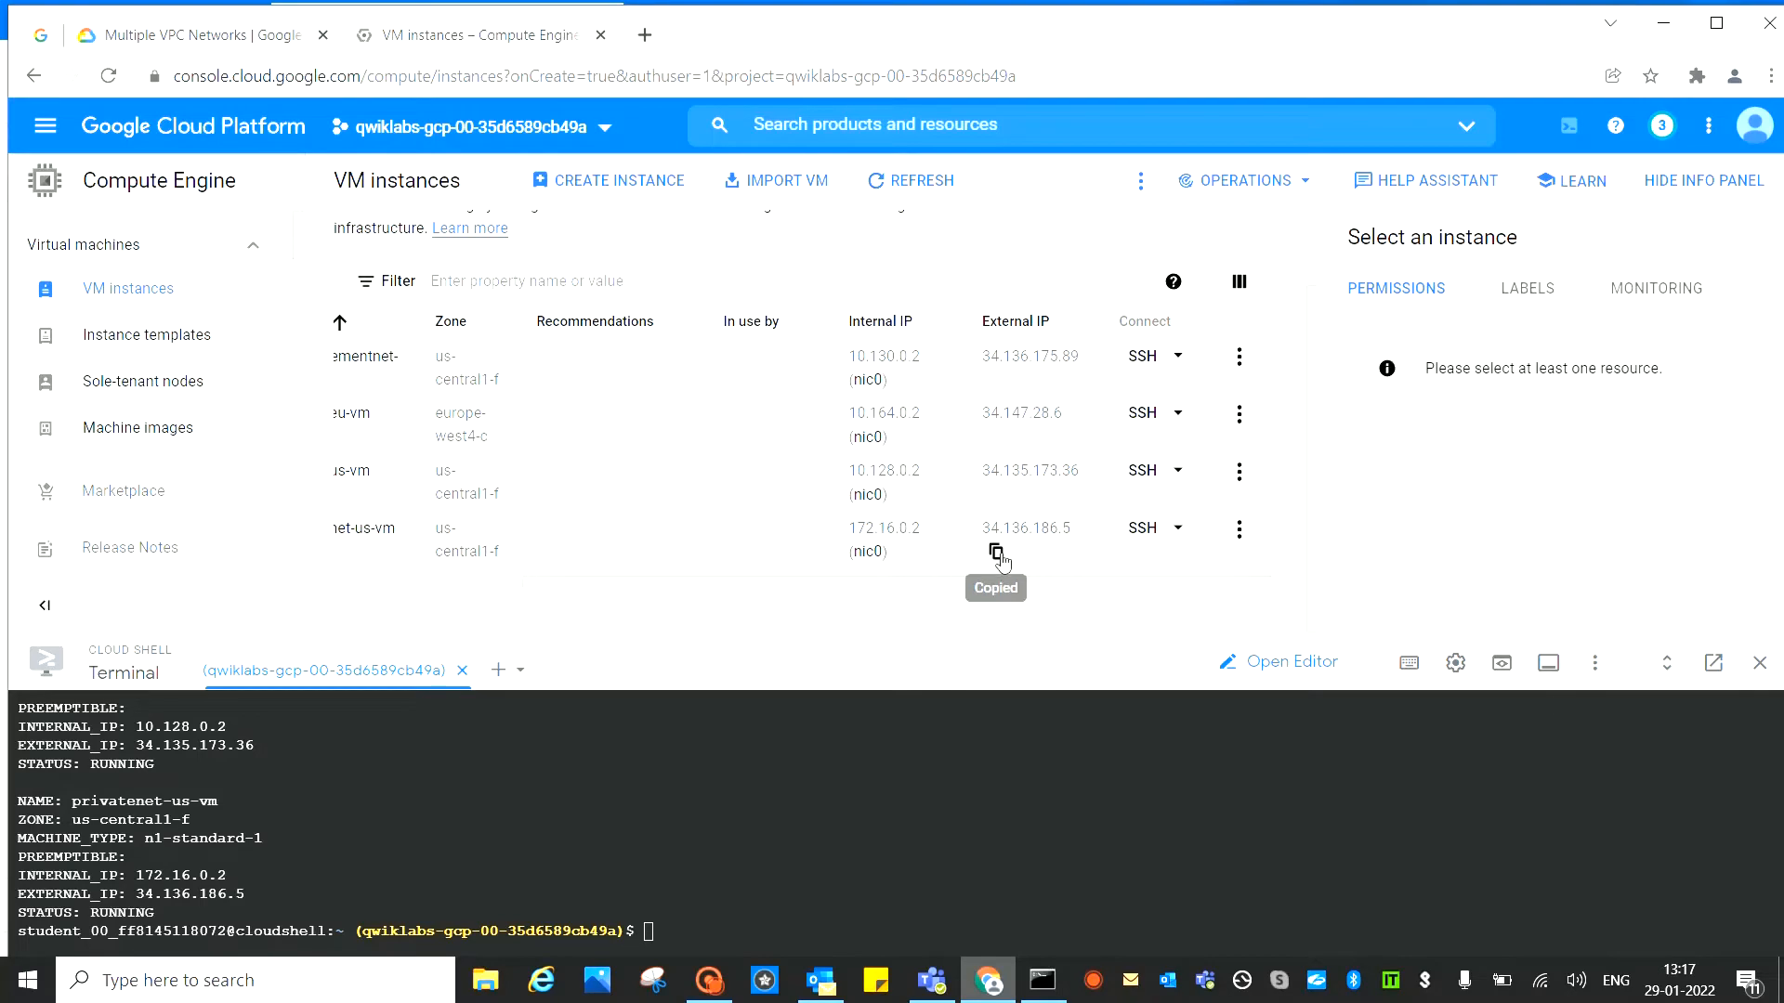
{"action": "left_click", "coordinate": [1041, 978]}
{"action": "left_click", "coordinate": [1227, 753]}
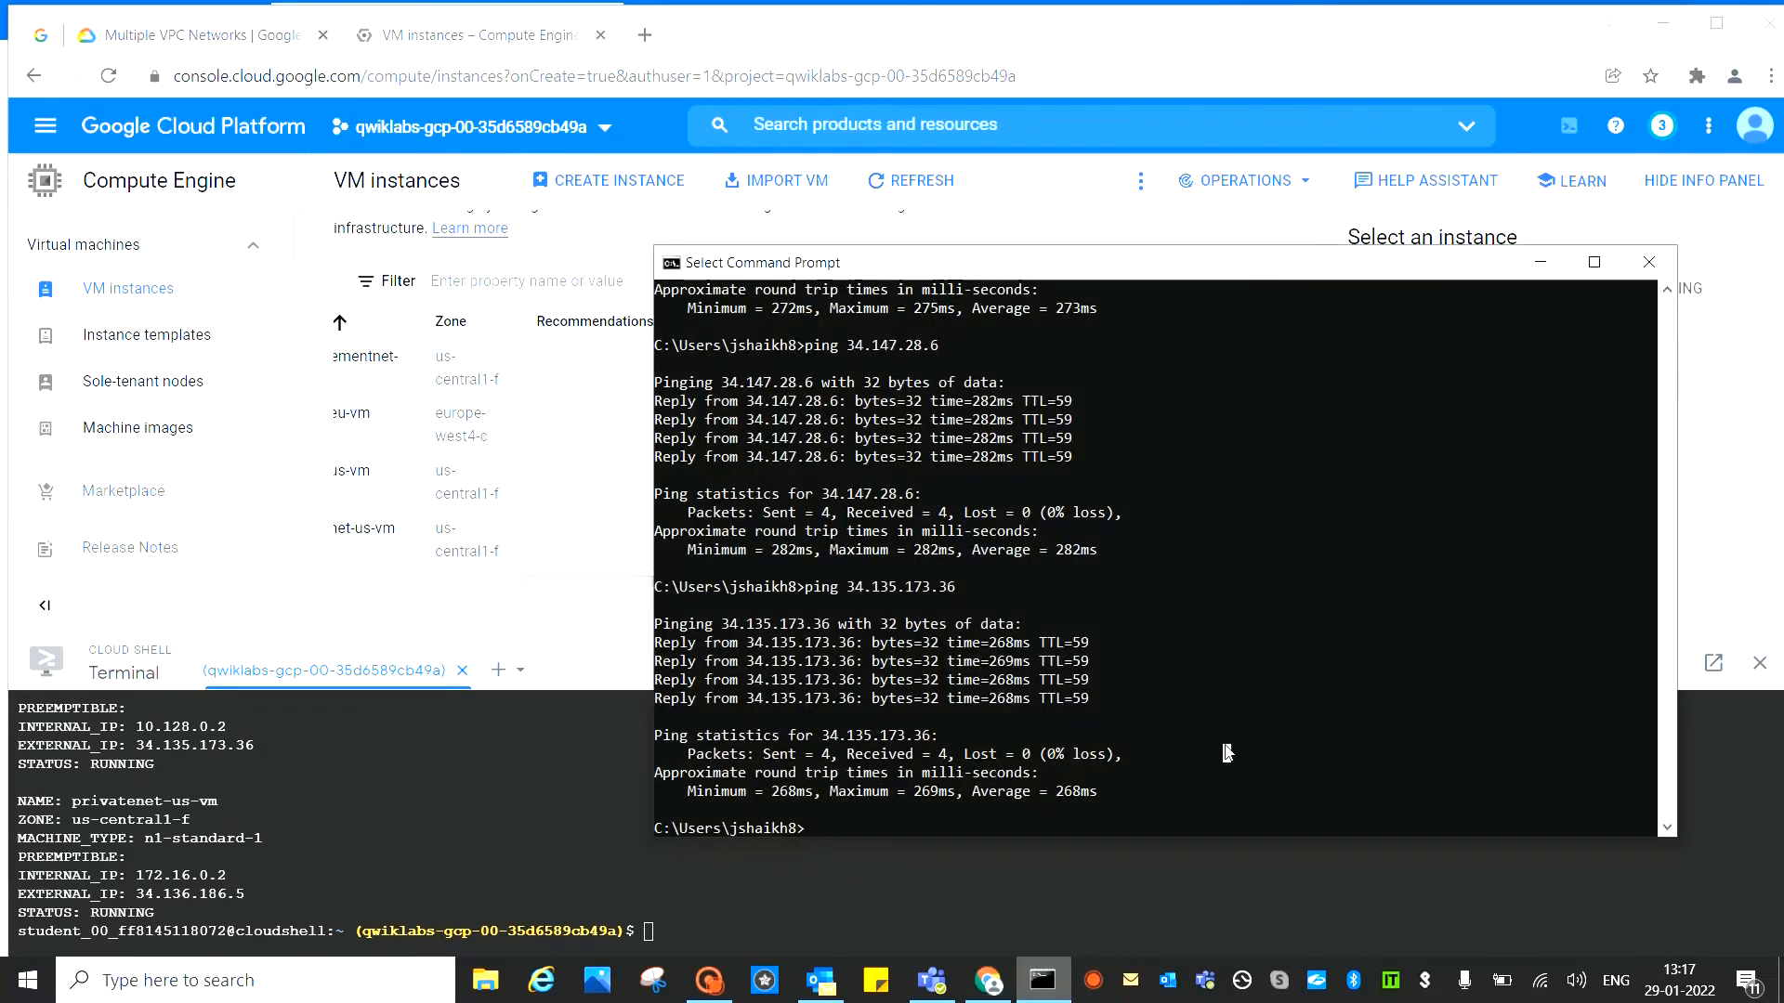
{"action": "type", "text": "ping"}
{"action": "key", "text": "ctrl+v"}
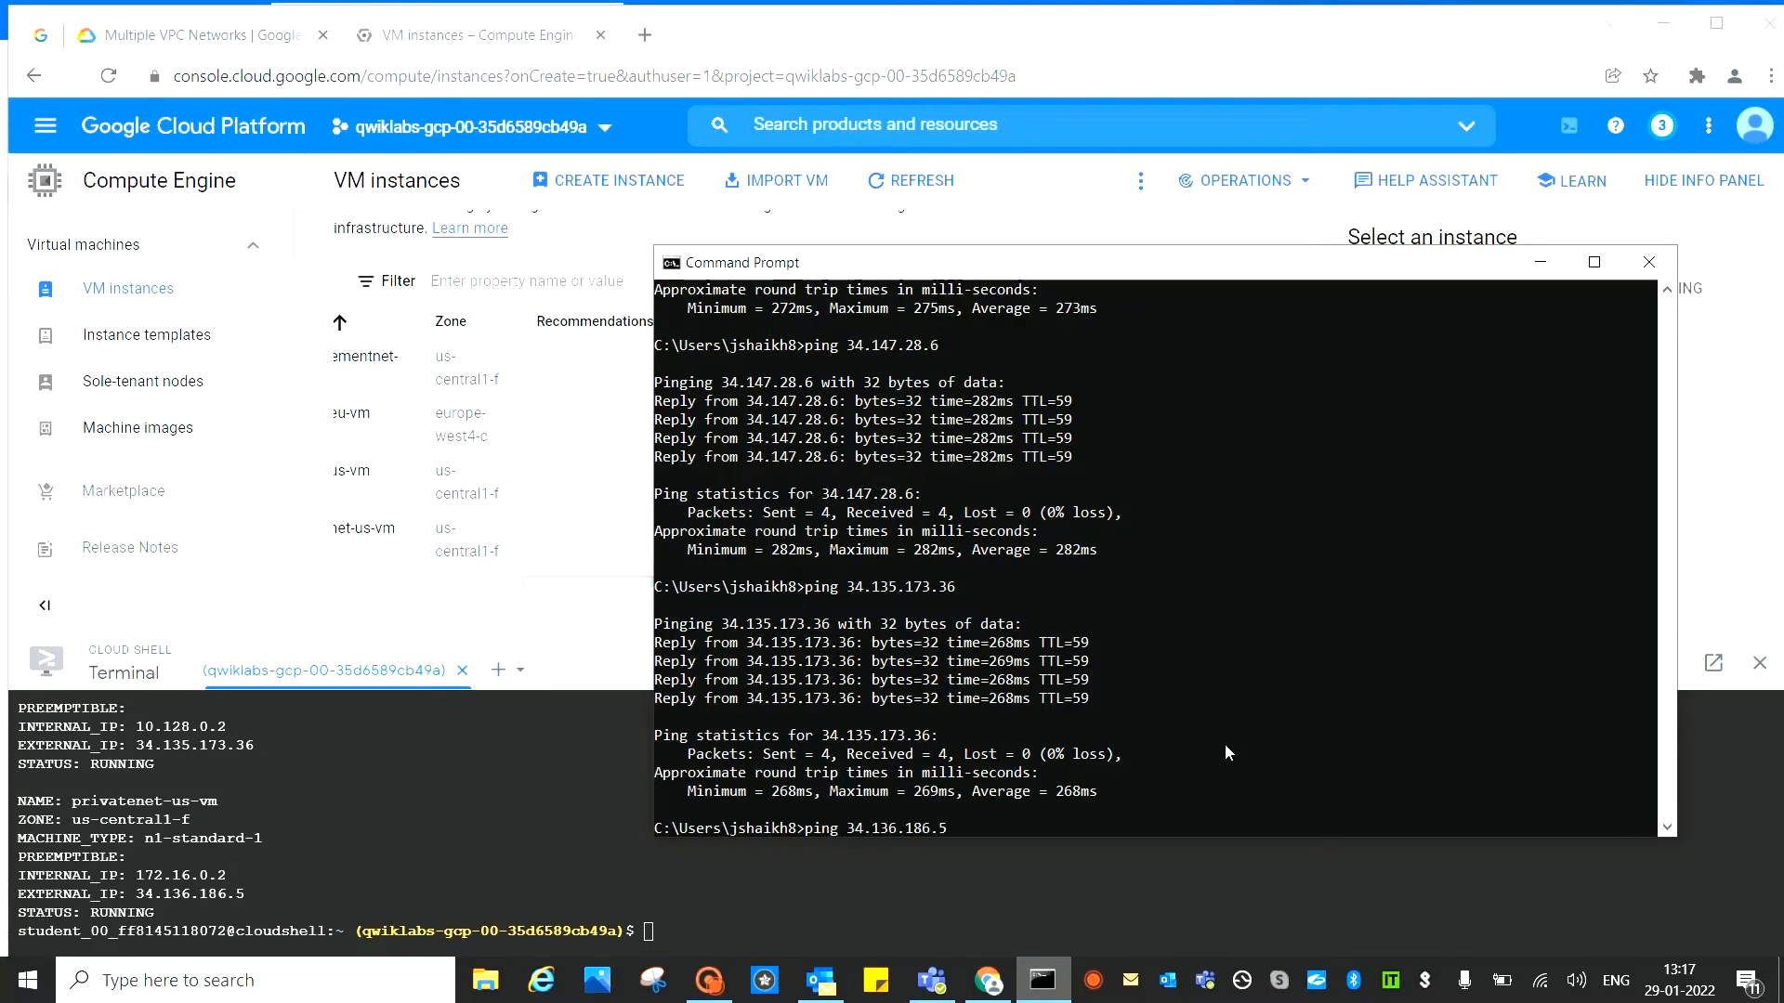
{"action": "key", "text": "Return"}
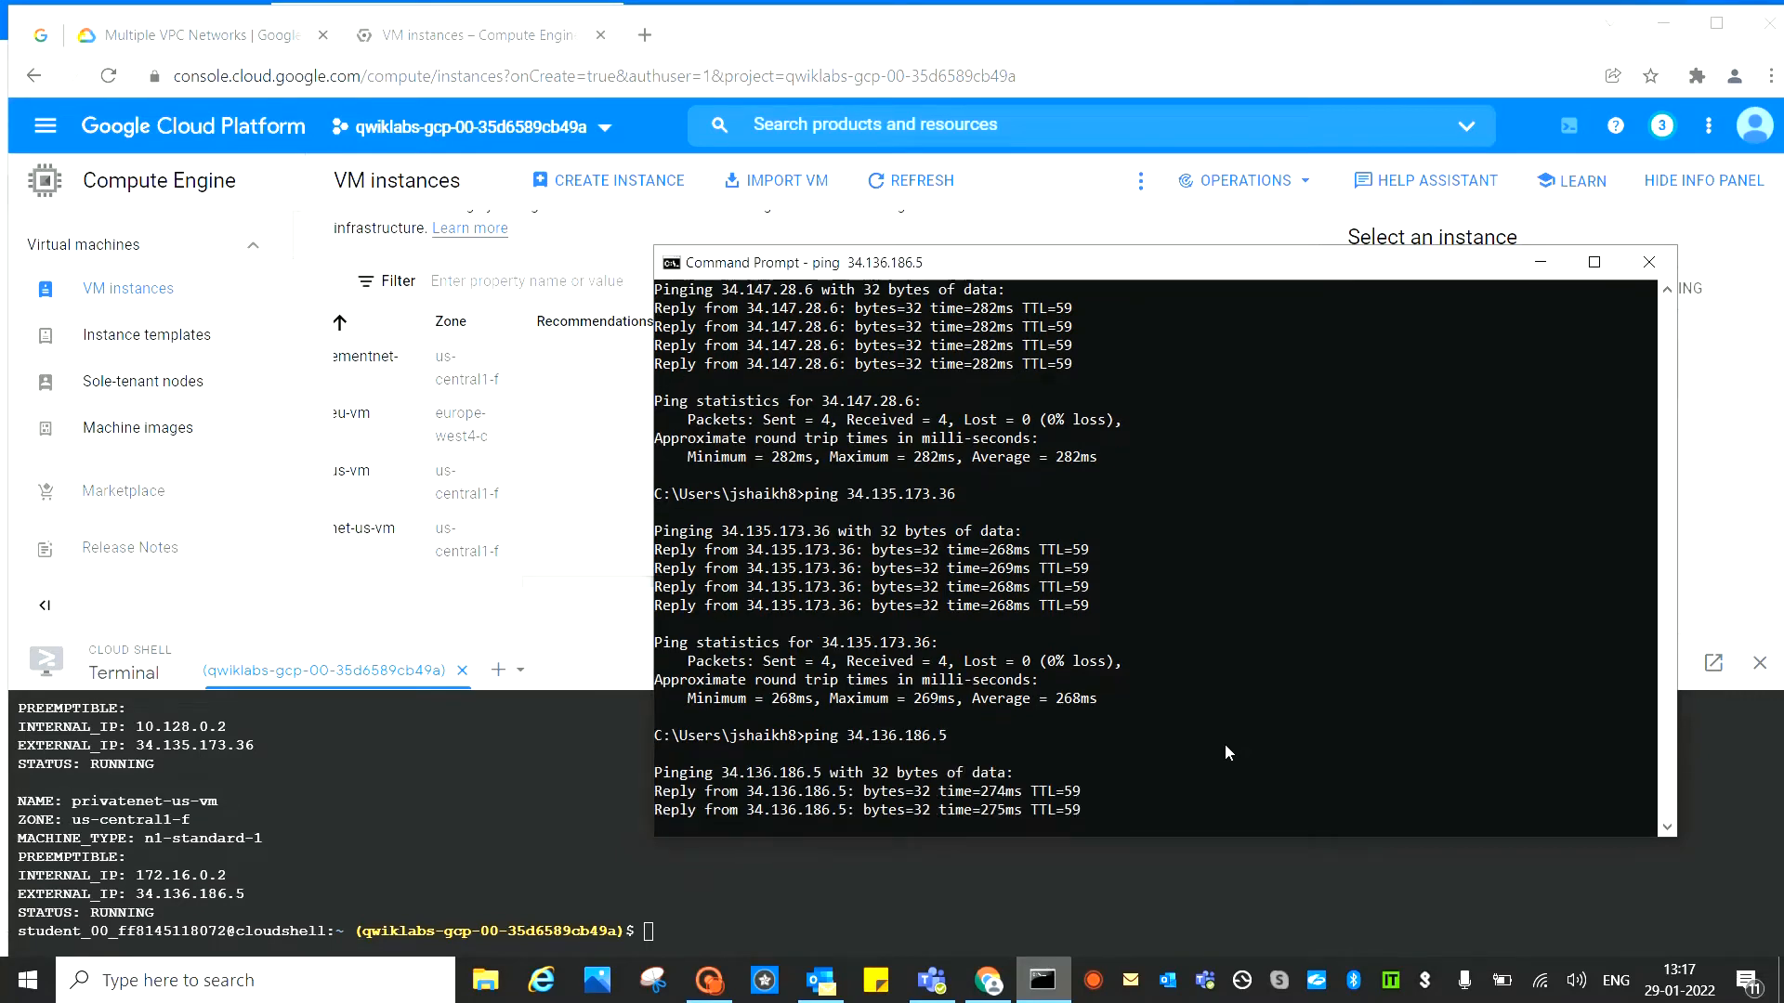
Minimize the Command Prompt and read the lab's steps for pinging the external IP addresses from mynet-us-vm
{"action": "left_click", "coordinate": [1544, 262]}
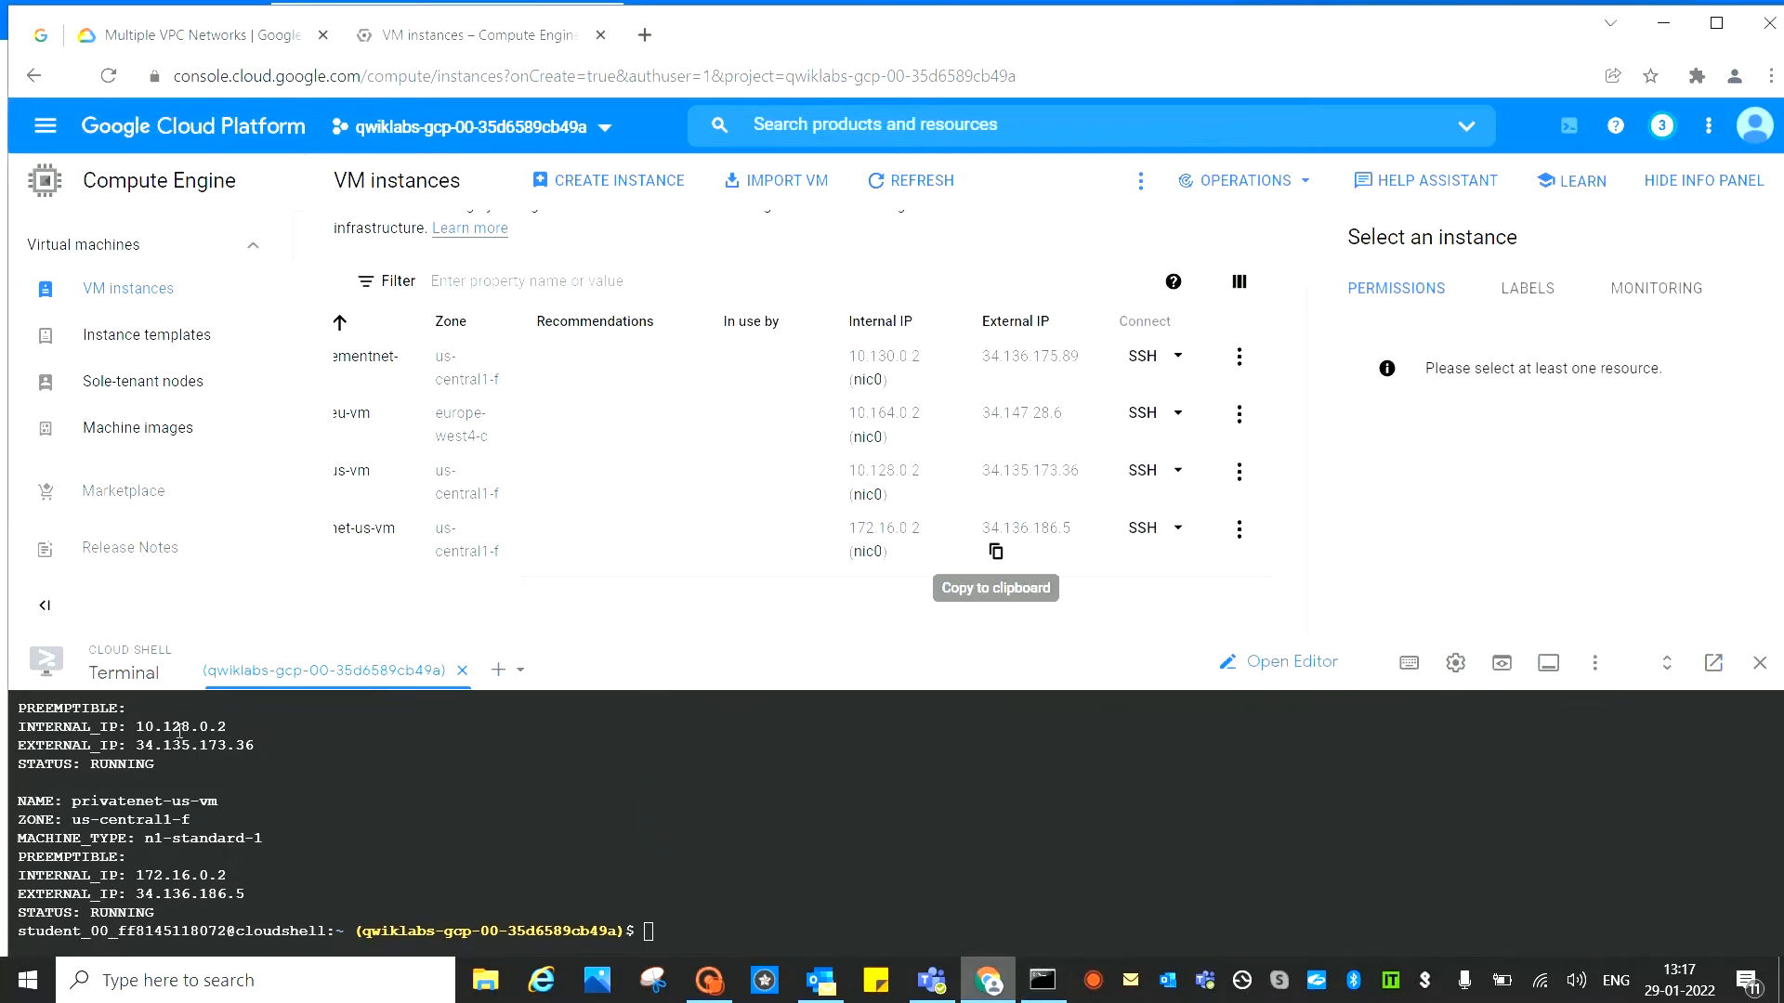
{"action": "left_click", "coordinate": [164, 36]}
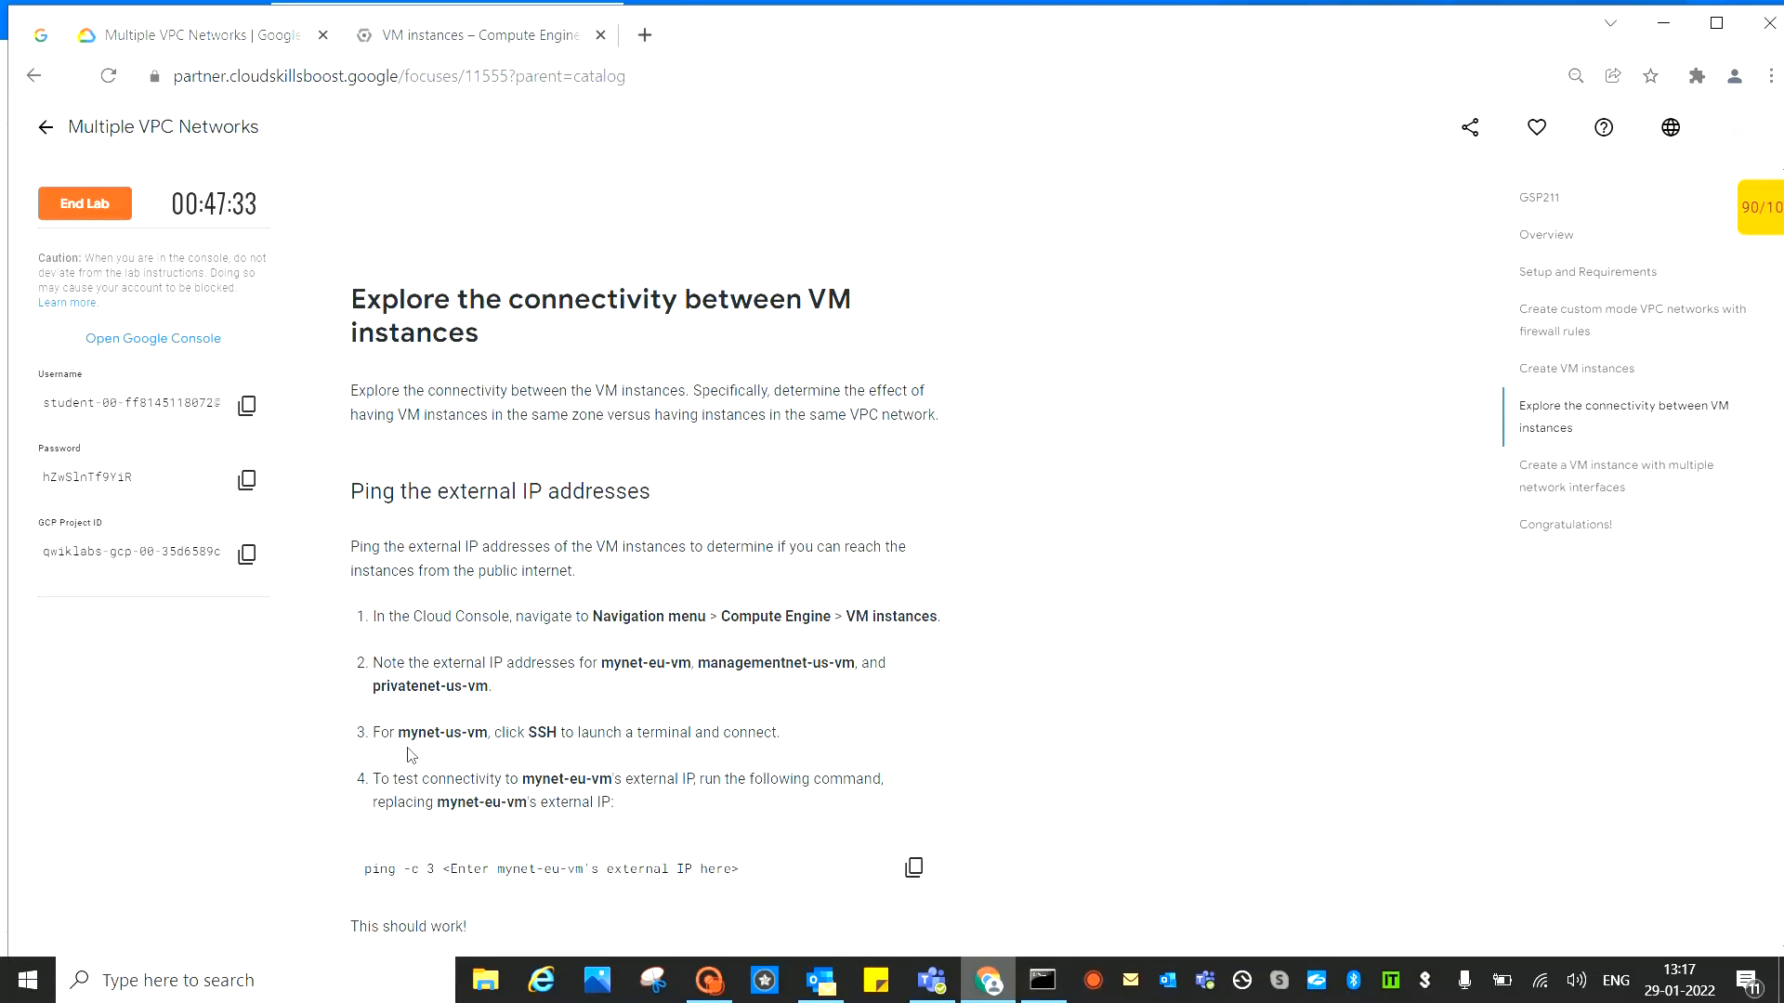
{"action": "scroll", "coordinate": [990, 702], "scroll_direction": "down", "scroll_amount": 1}
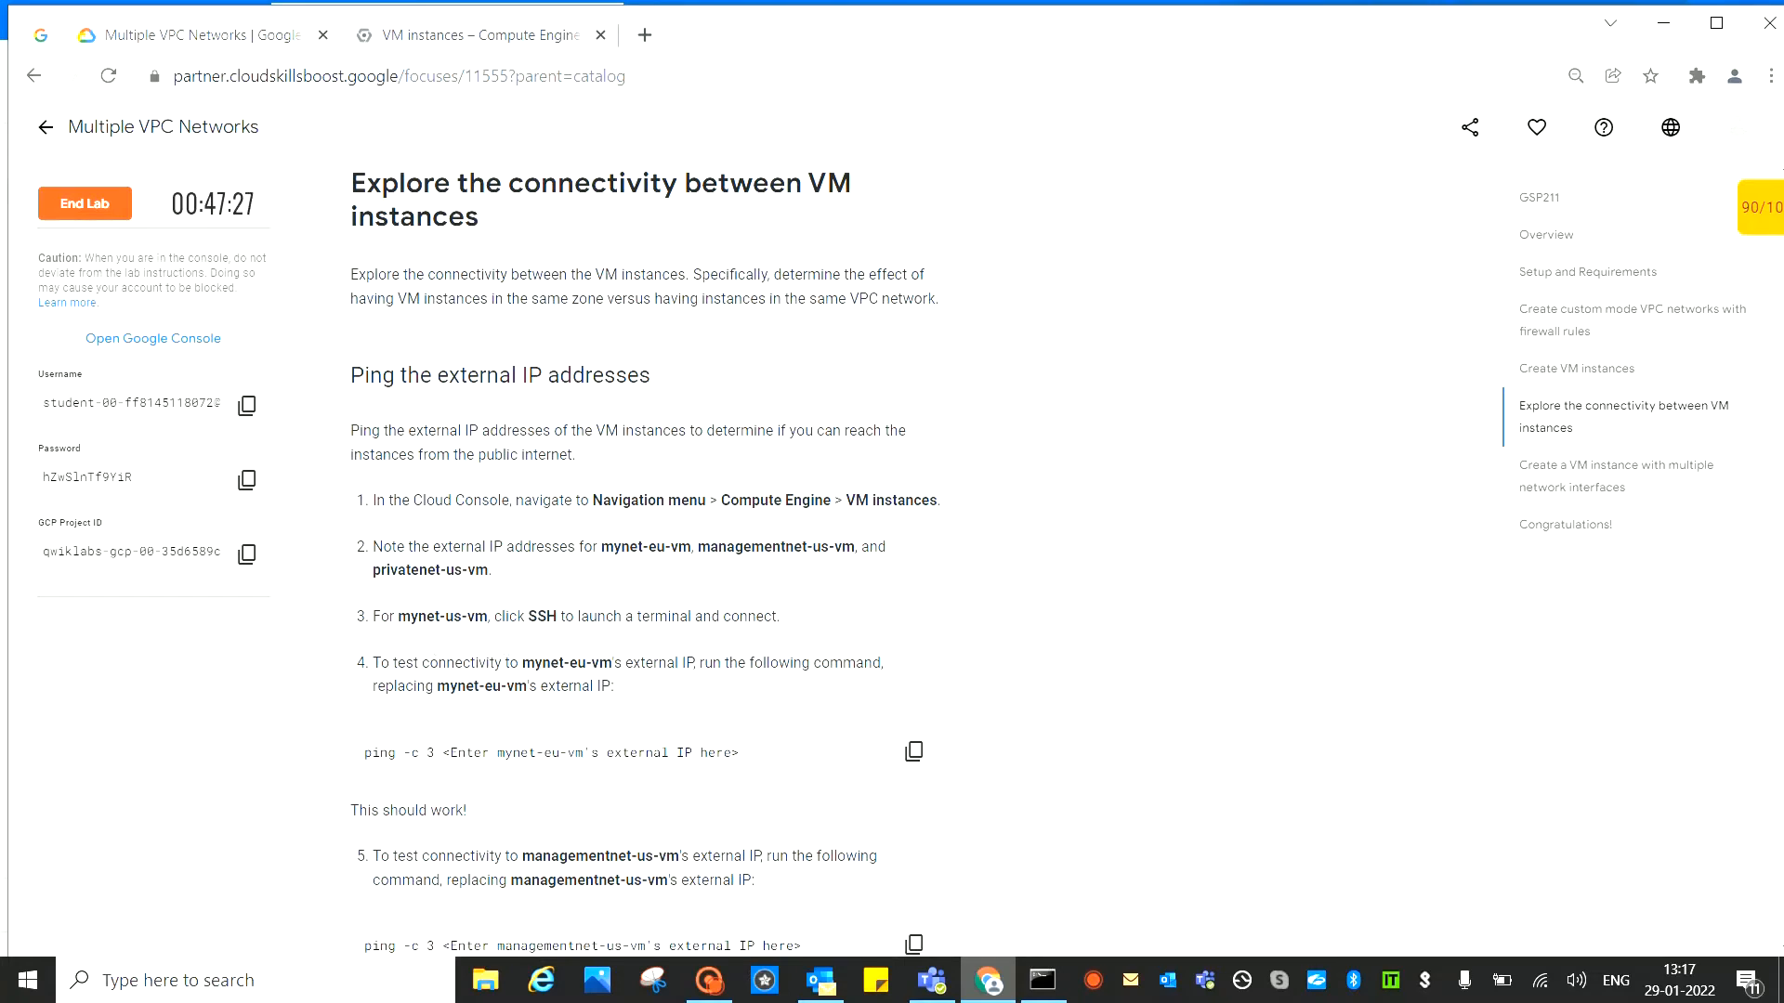
Review the lab's SSH instruction and connect to mynet-us-vm over SSH from the VM instances list
{"action": "left_click_drag", "start_coordinate": [456, 618], "coordinate": [628, 613]}
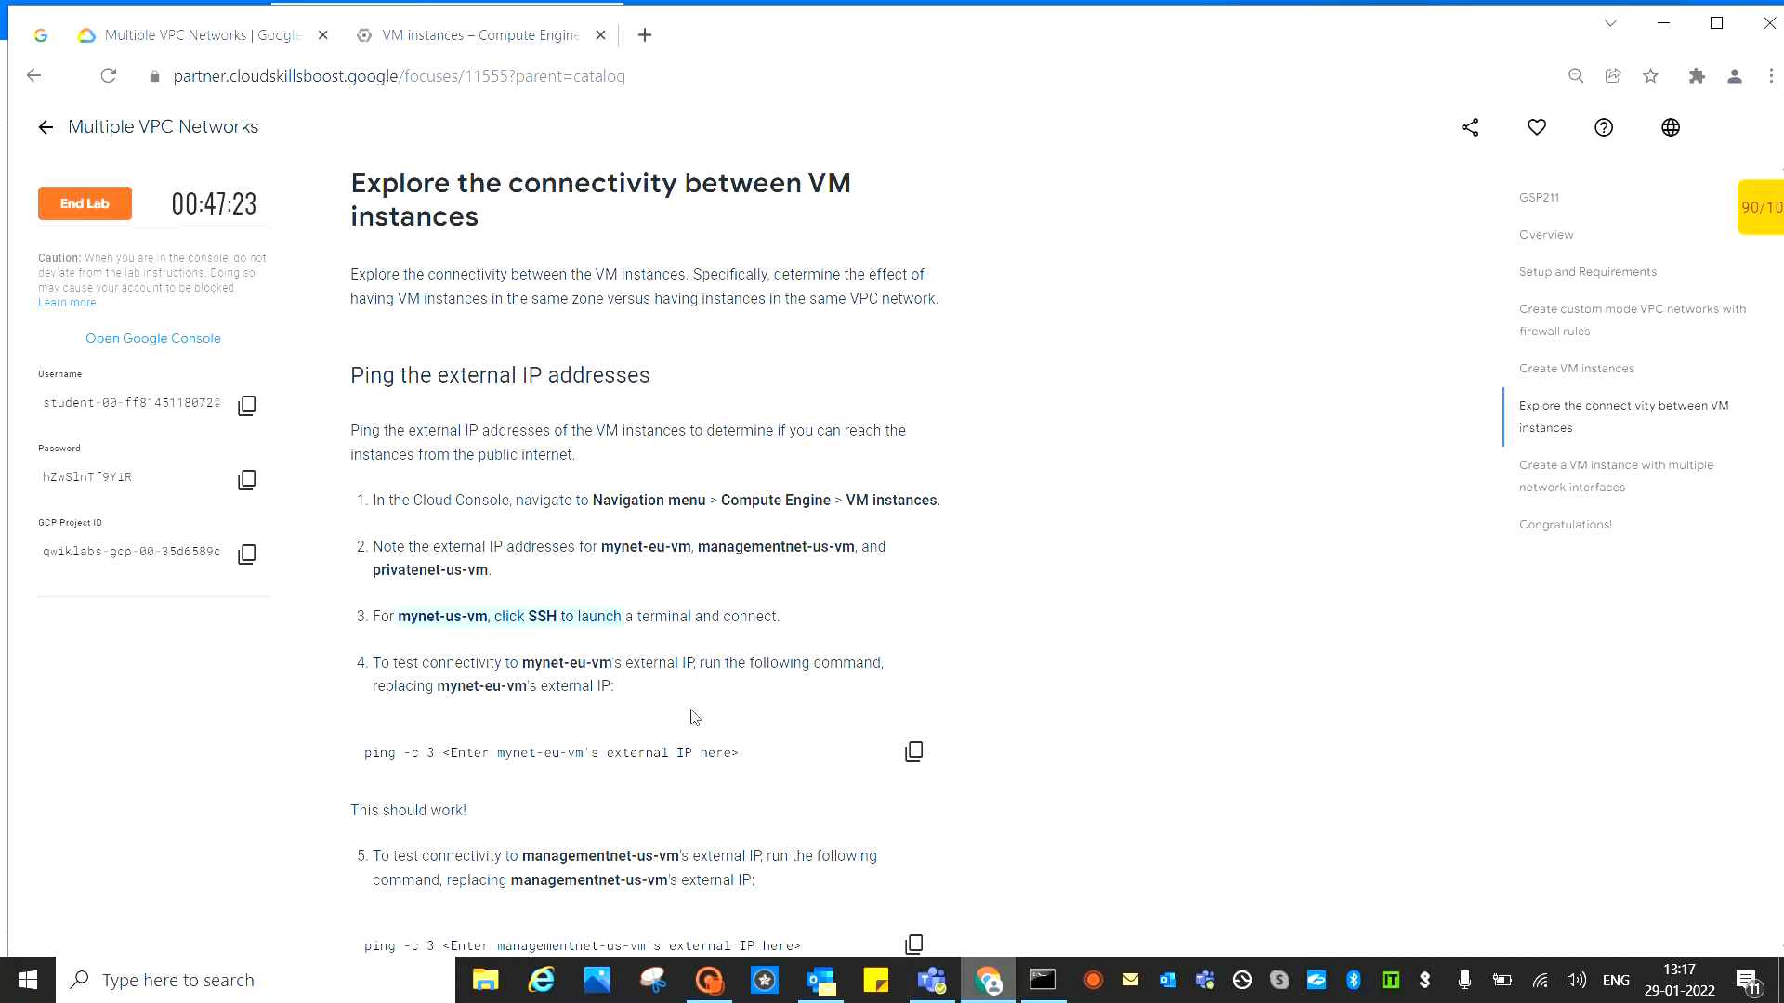
{"action": "scroll", "coordinate": [1175, 681], "scroll_direction": "down", "scroll_amount": 2}
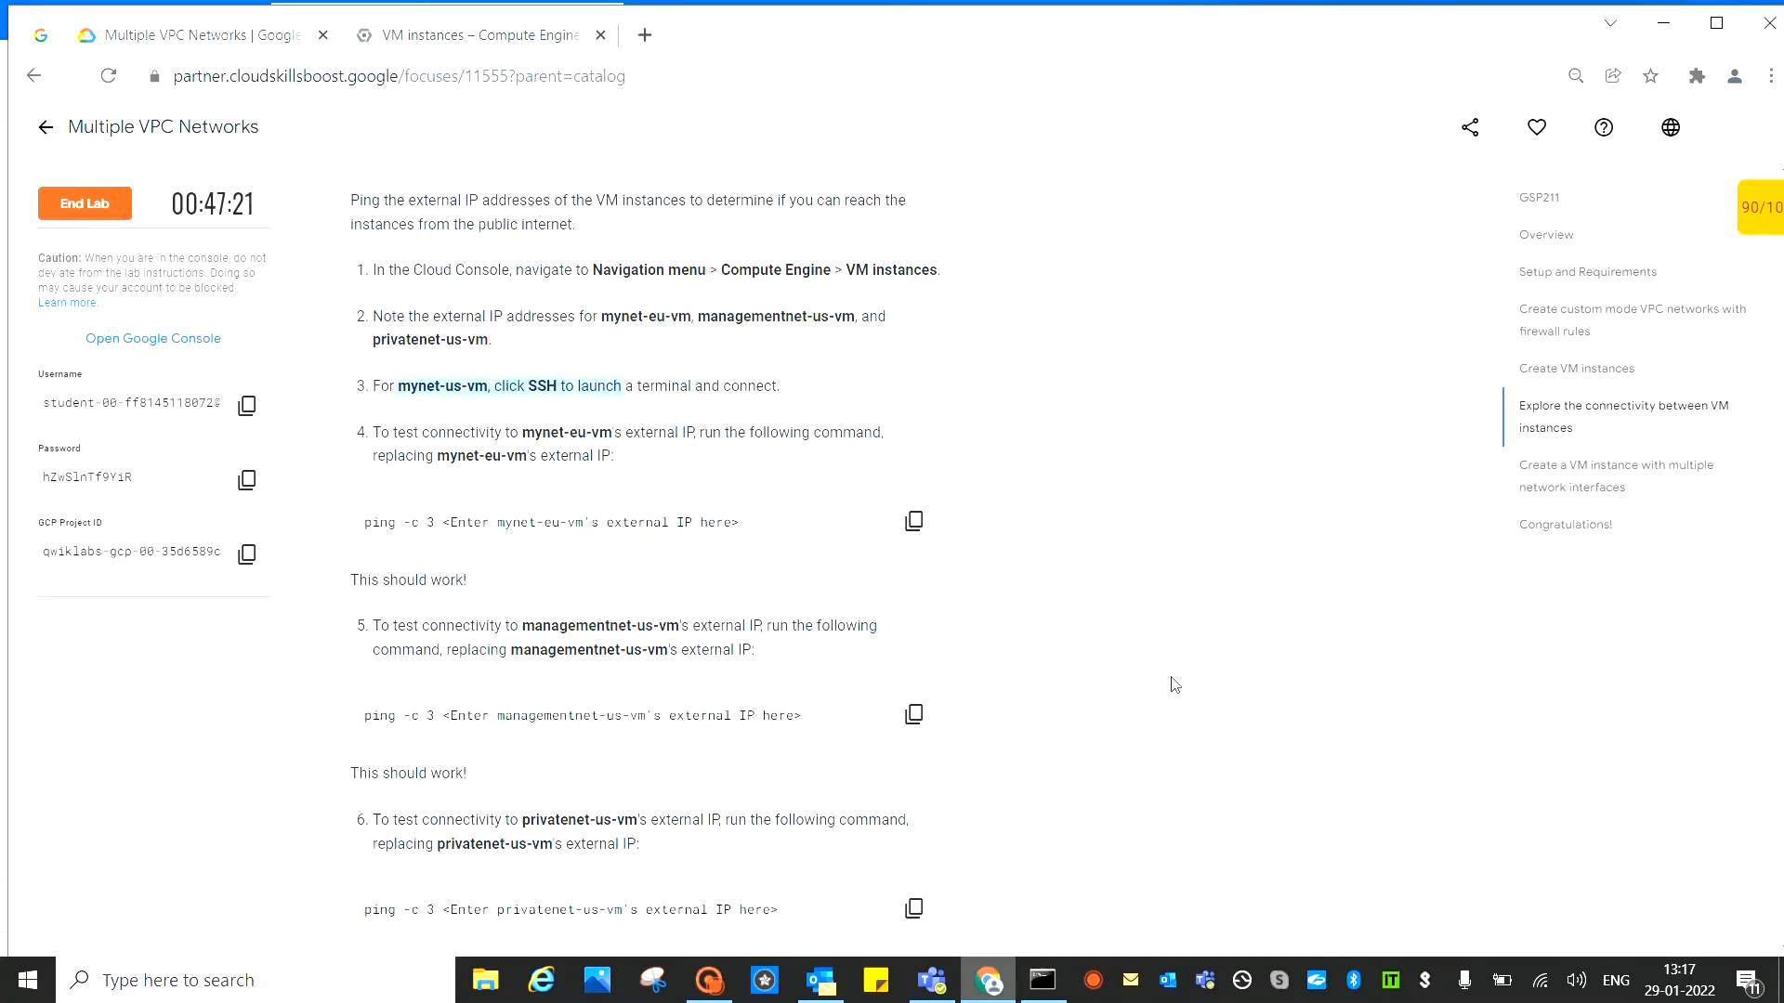
{"action": "scroll", "coordinate": [954, 622], "scroll_direction": "up", "scroll_amount": 1}
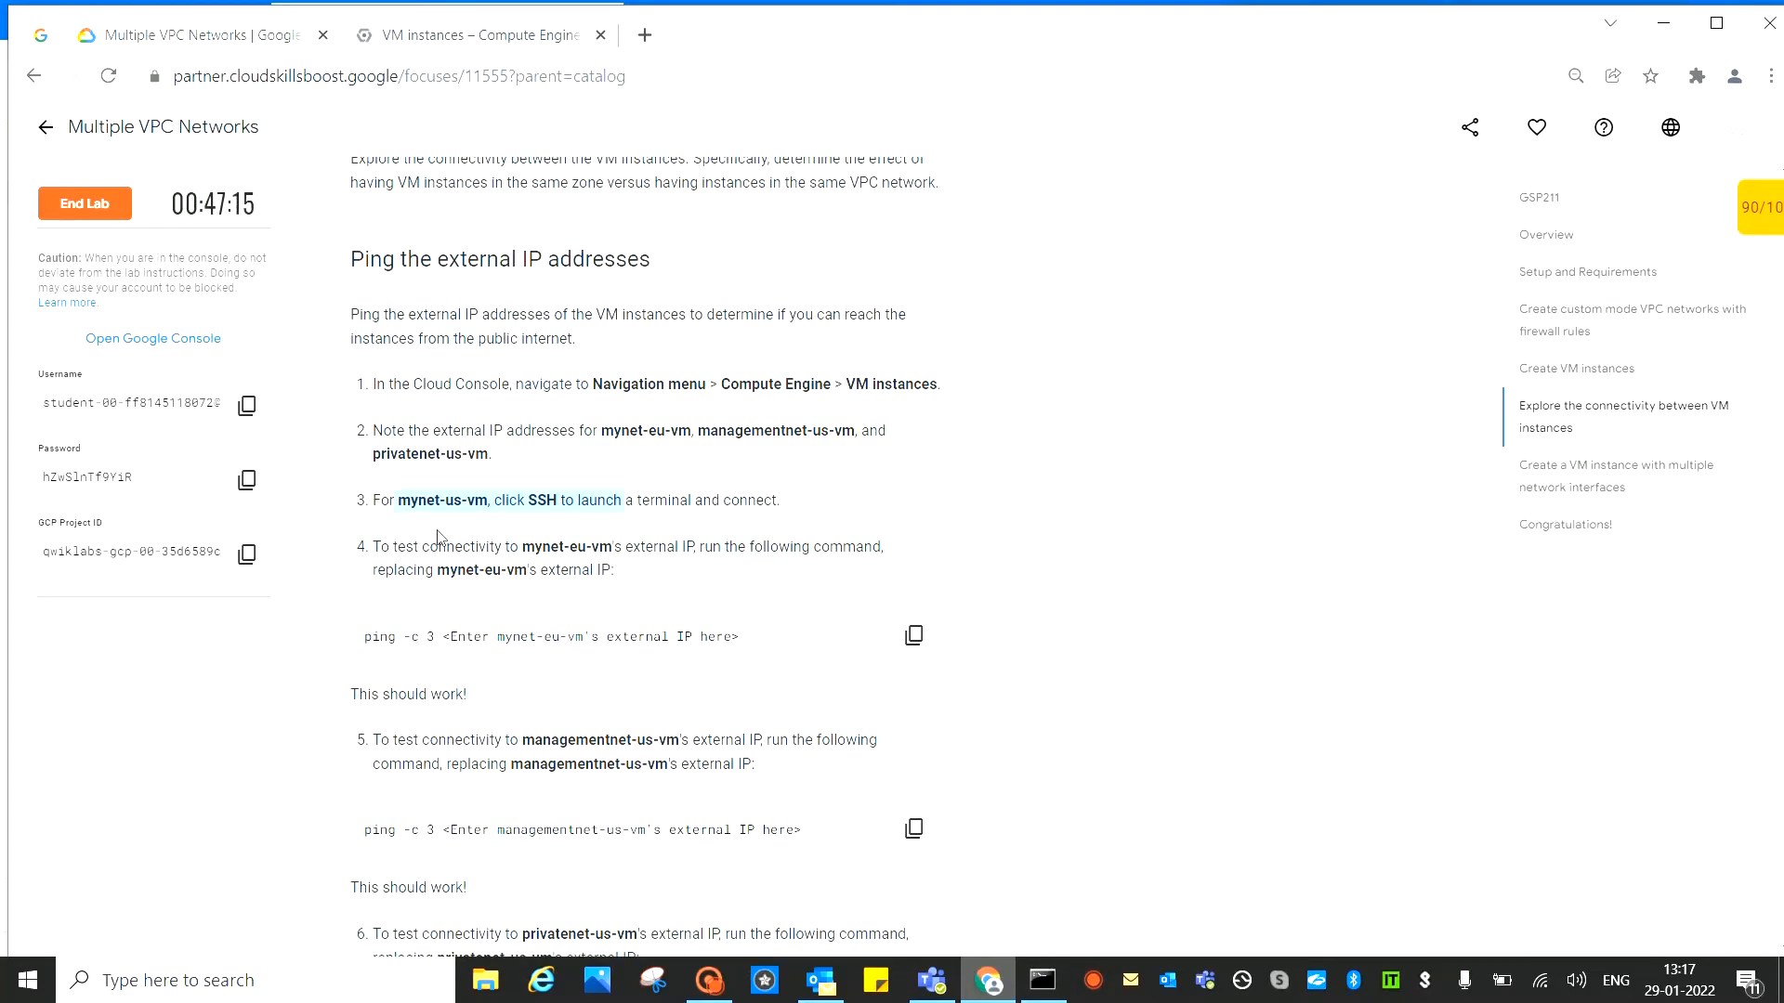
{"action": "left_click", "coordinate": [395, 532]}
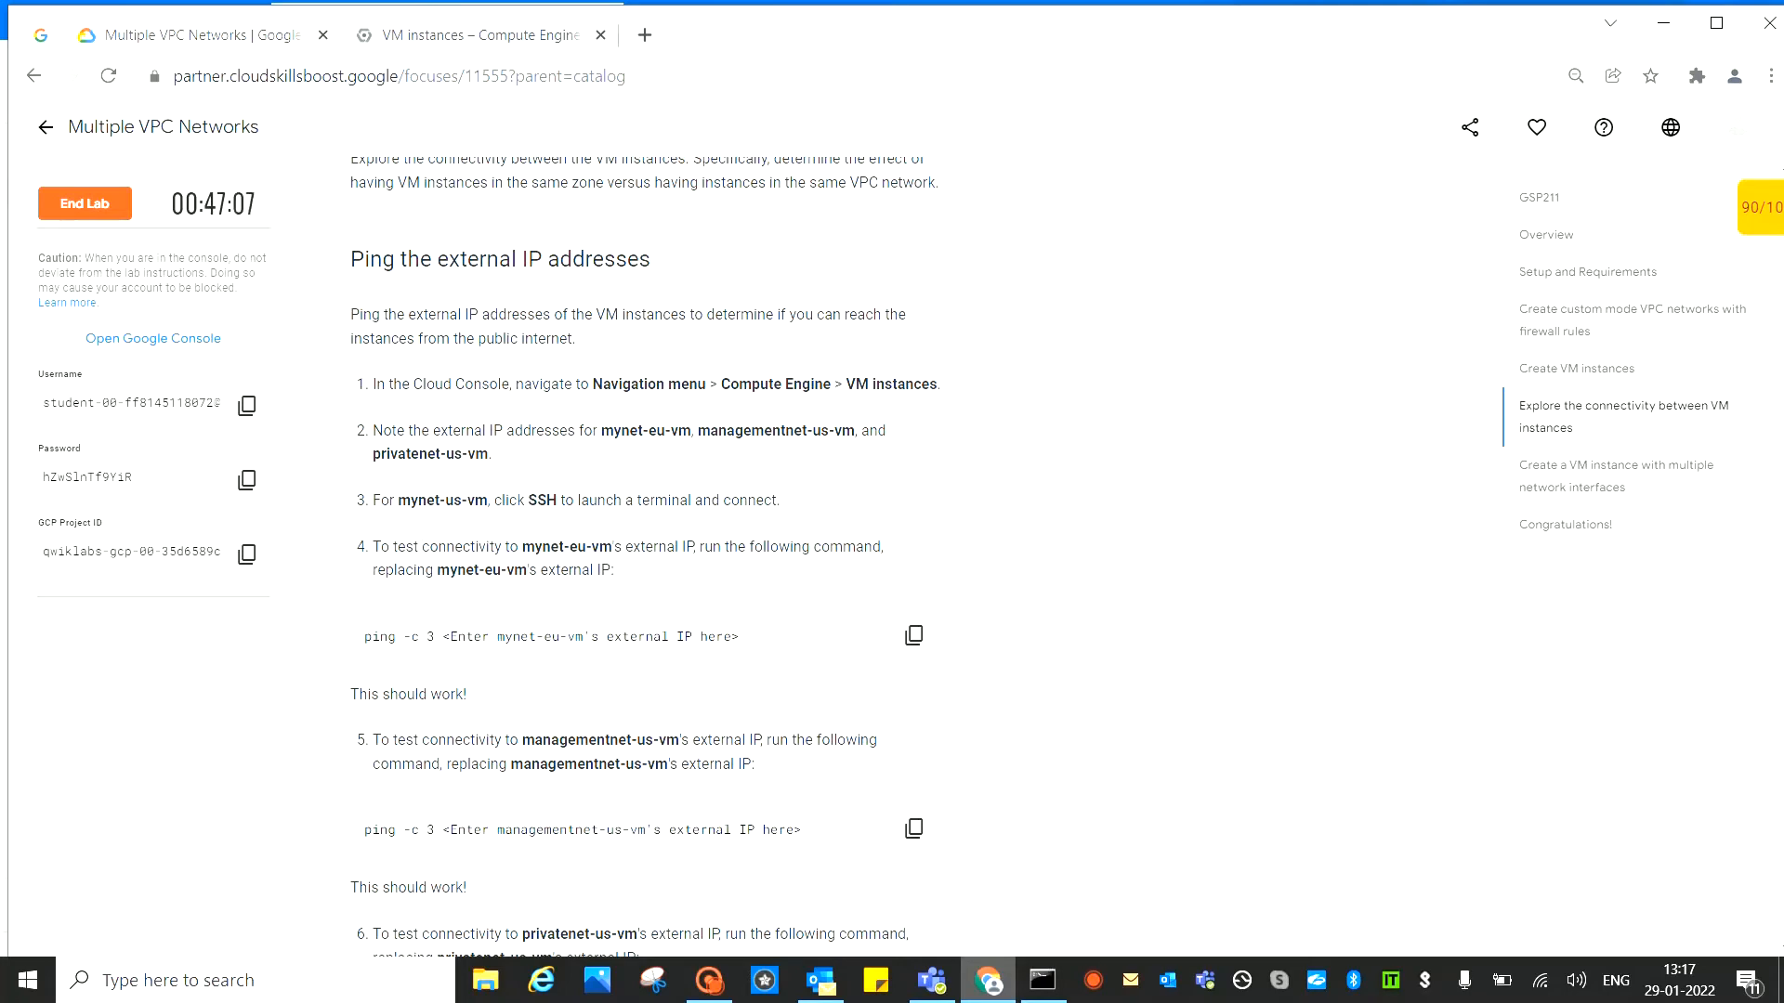
{"action": "left_click", "coordinate": [479, 35]}
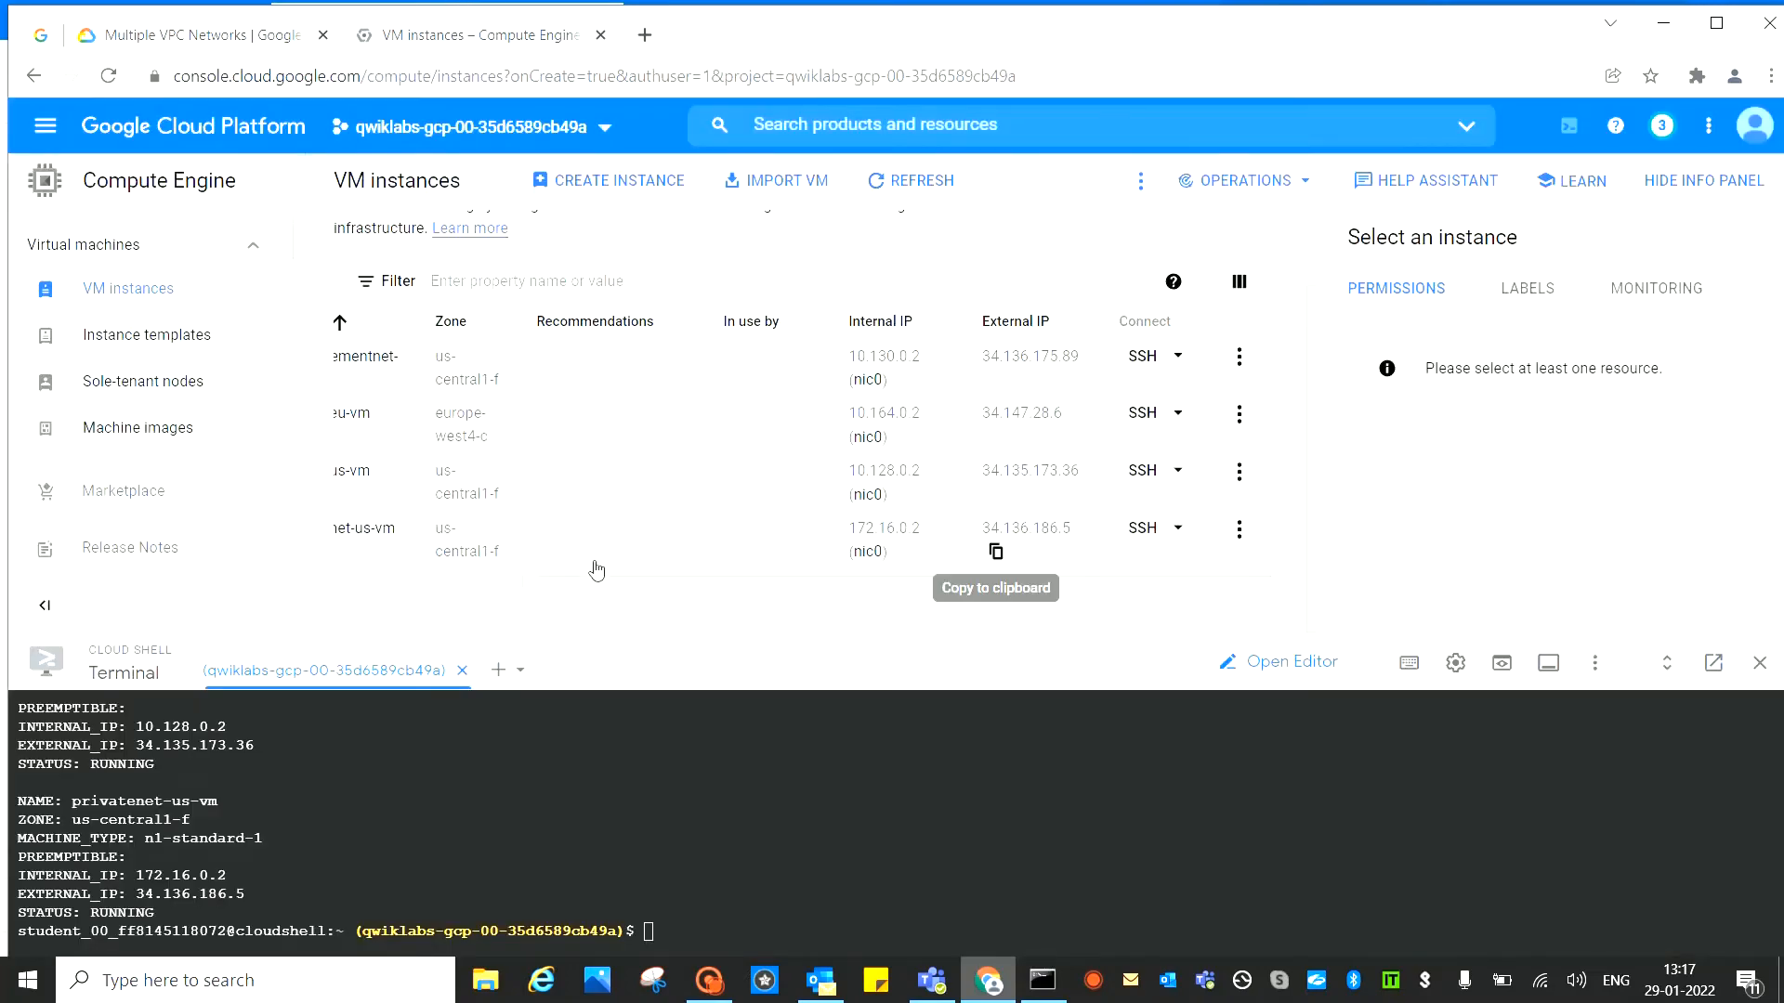
{"action": "left_click_drag", "start_coordinate": [589, 584], "coordinate": [309, 578]}
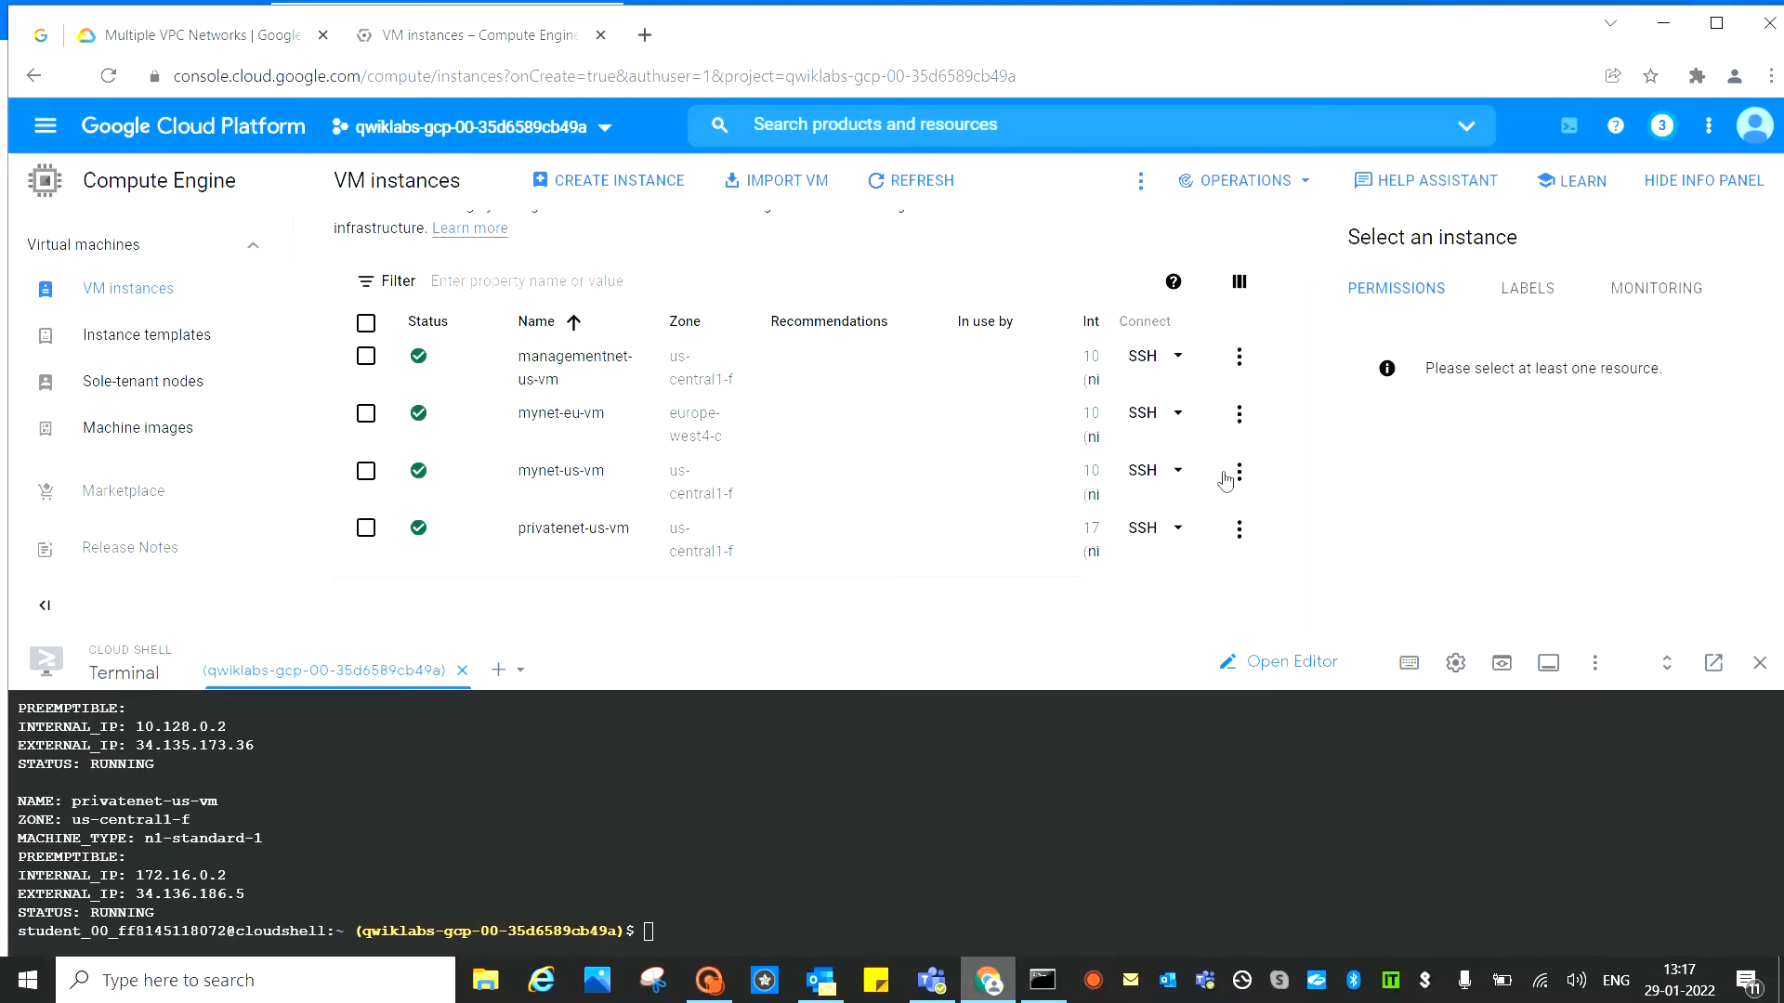
{"action": "left_click", "coordinate": [1141, 471]}
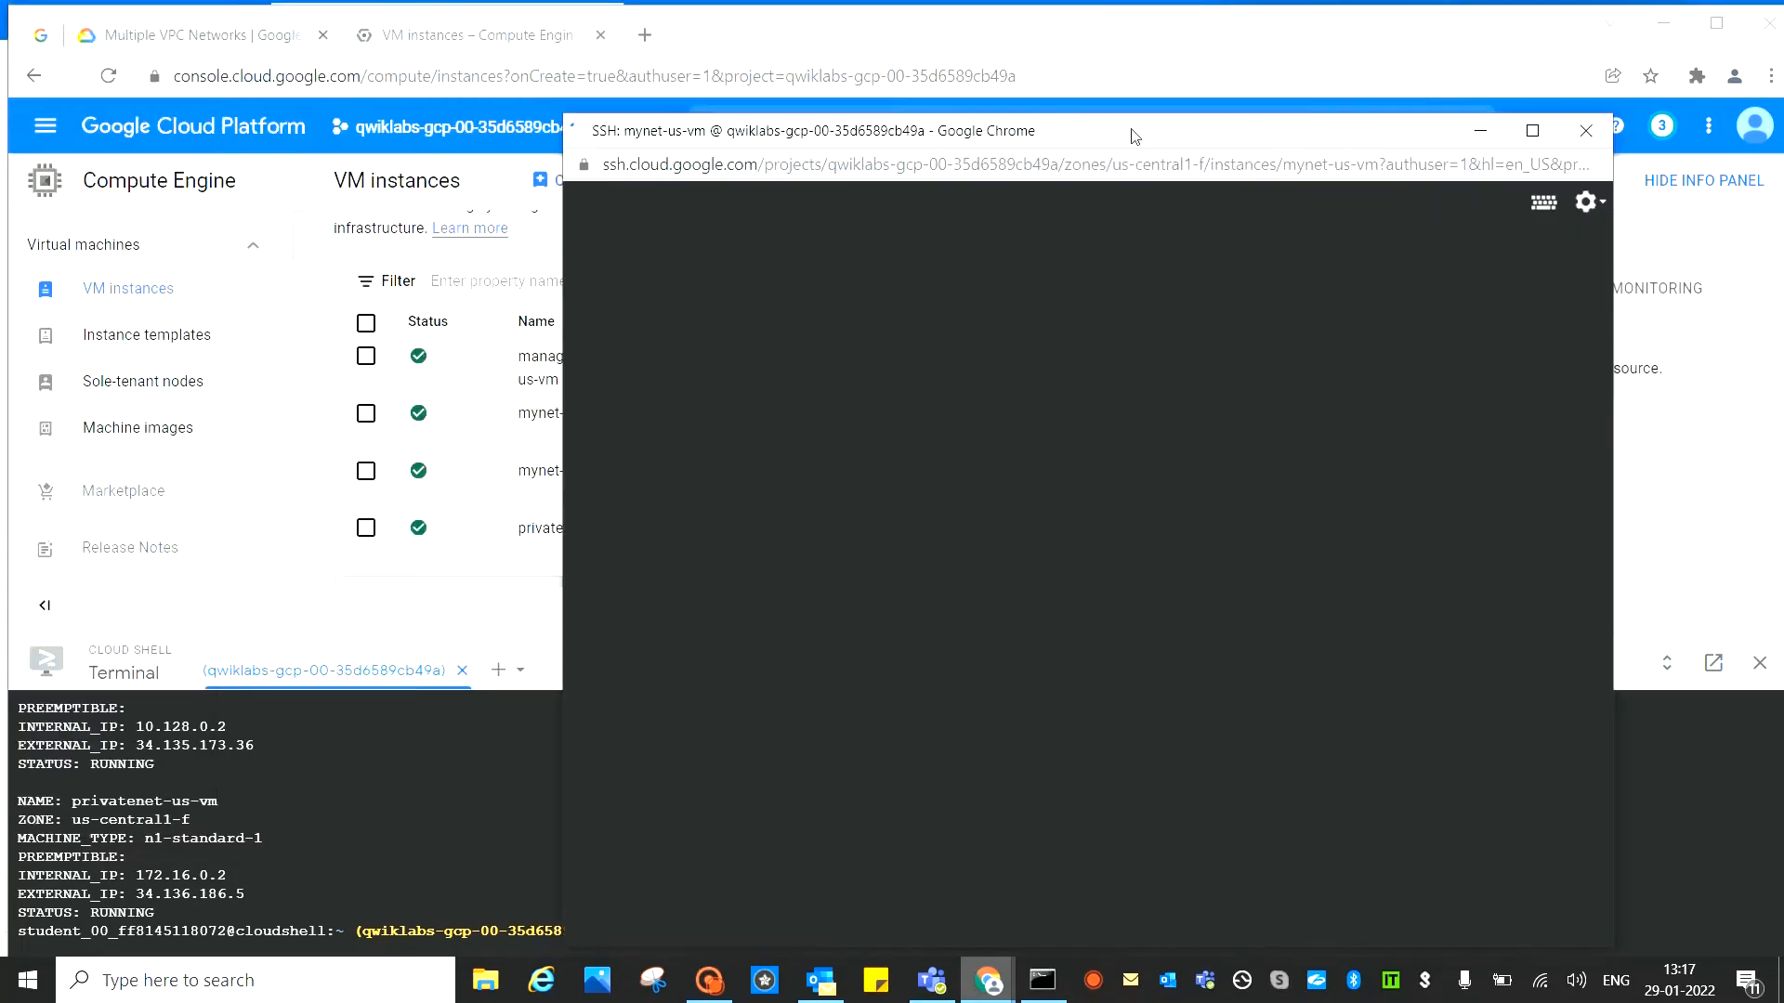
{"action": "left_click_drag", "start_coordinate": [1131, 131], "coordinate": [1201, 131]}
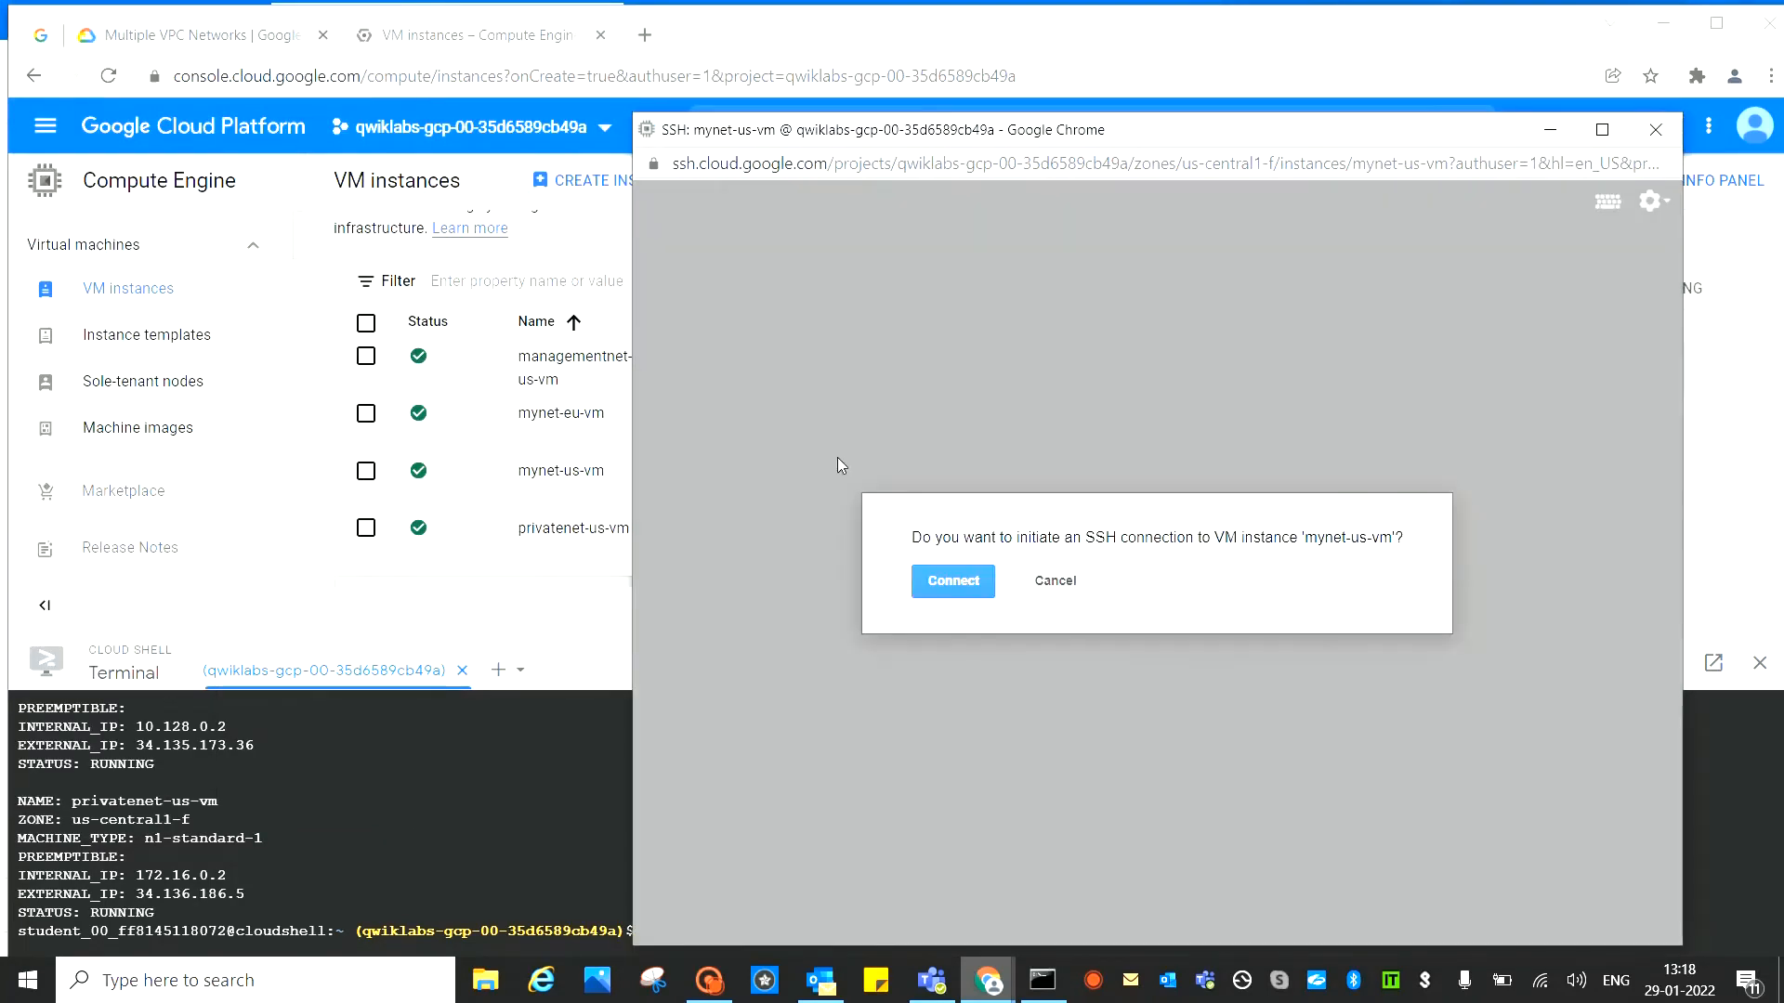
{"action": "left_click", "coordinate": [949, 583]}
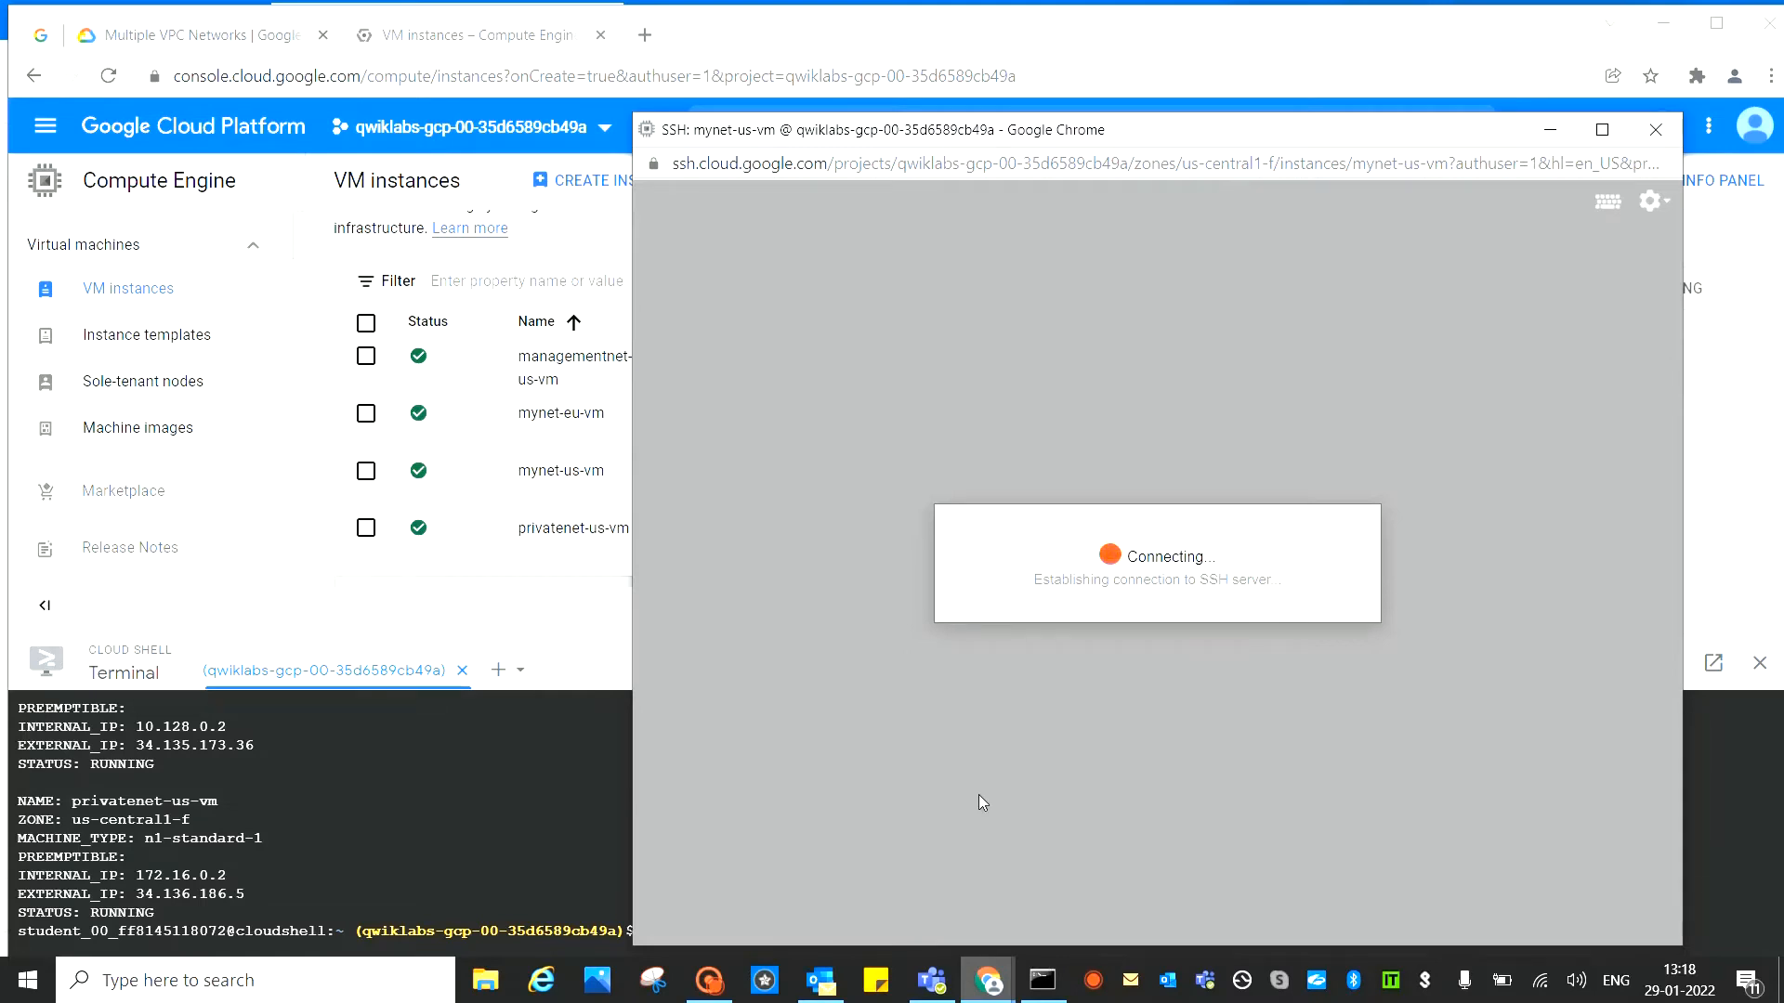
Ping managementnet-us-vm's external IP from the mynet-us-vm SSH session with ping -c 3 34.136.175.89
{"action": "type", "text": "ping "}
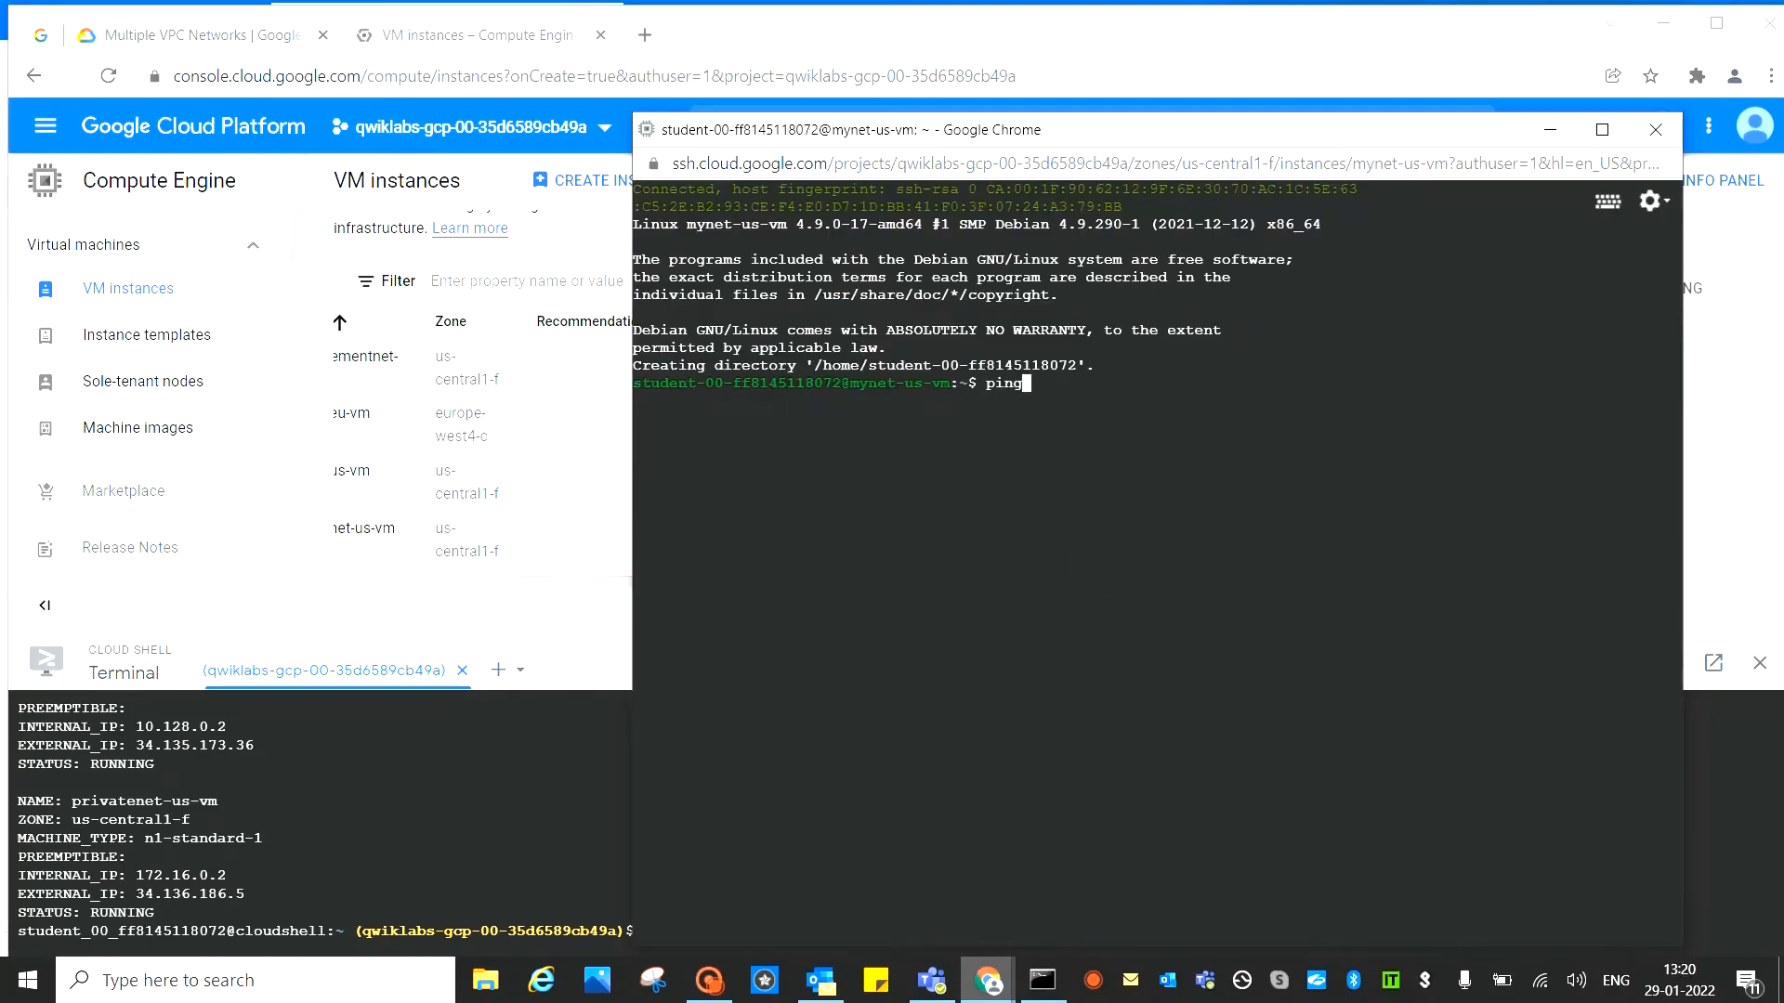
{"action": "type", "text": "-c 3"}
{"action": "type", "text": "34.136.175.89"}
{"action": "key", "text": "Return"}
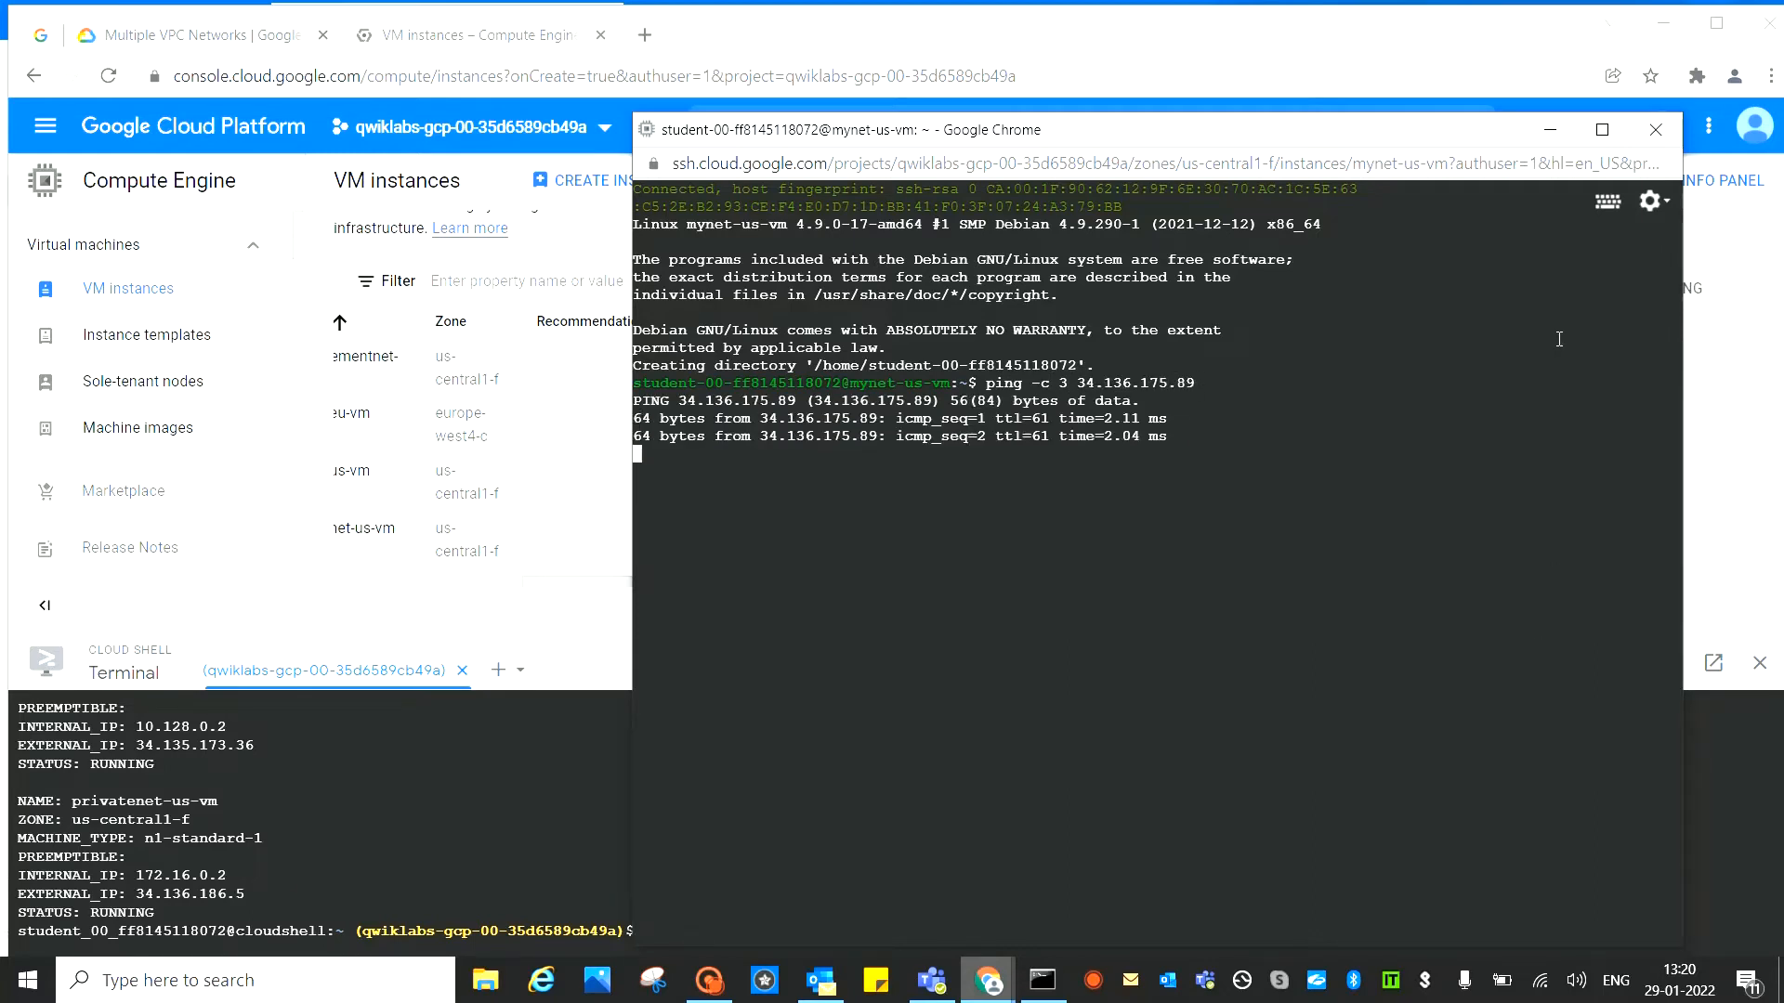
Copy the external IP of mynet-eu-vm from the VM instances list and run ping 34.147.28.6 in the SSH session
{"action": "left_click", "coordinate": [1551, 136]}
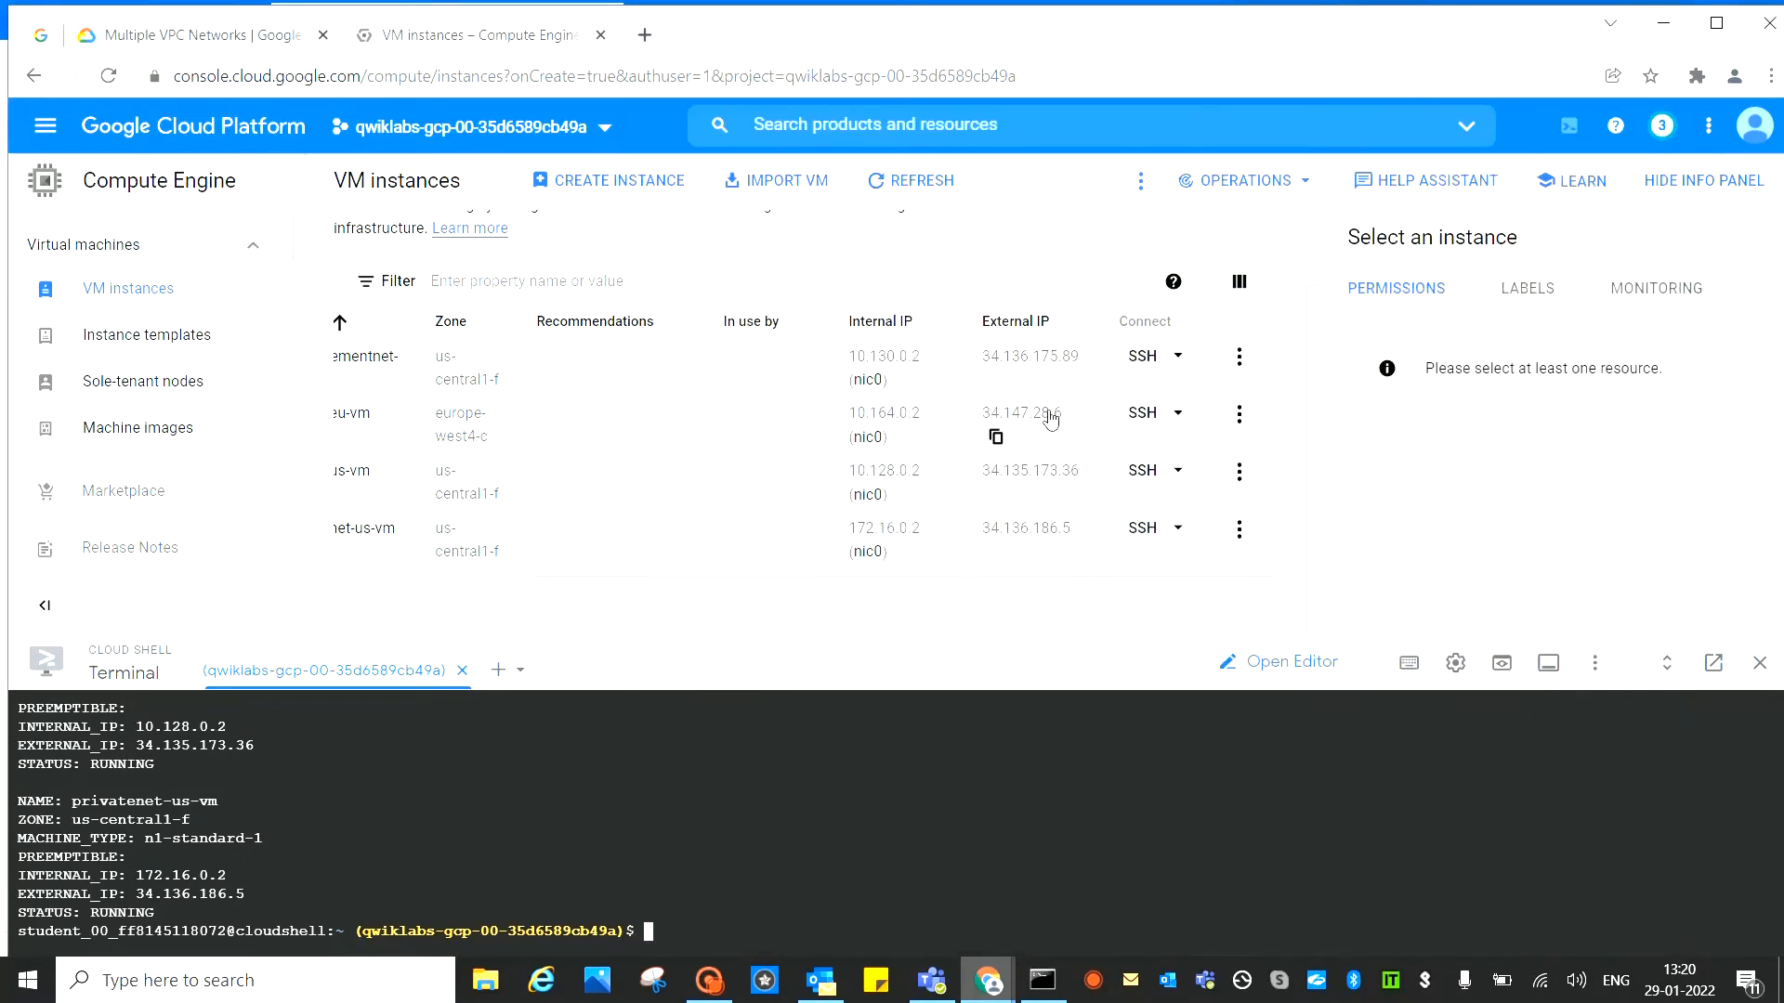
{"action": "left_click", "coordinate": [994, 438]}
{"action": "mouse_move", "coordinate": [973, 987]}
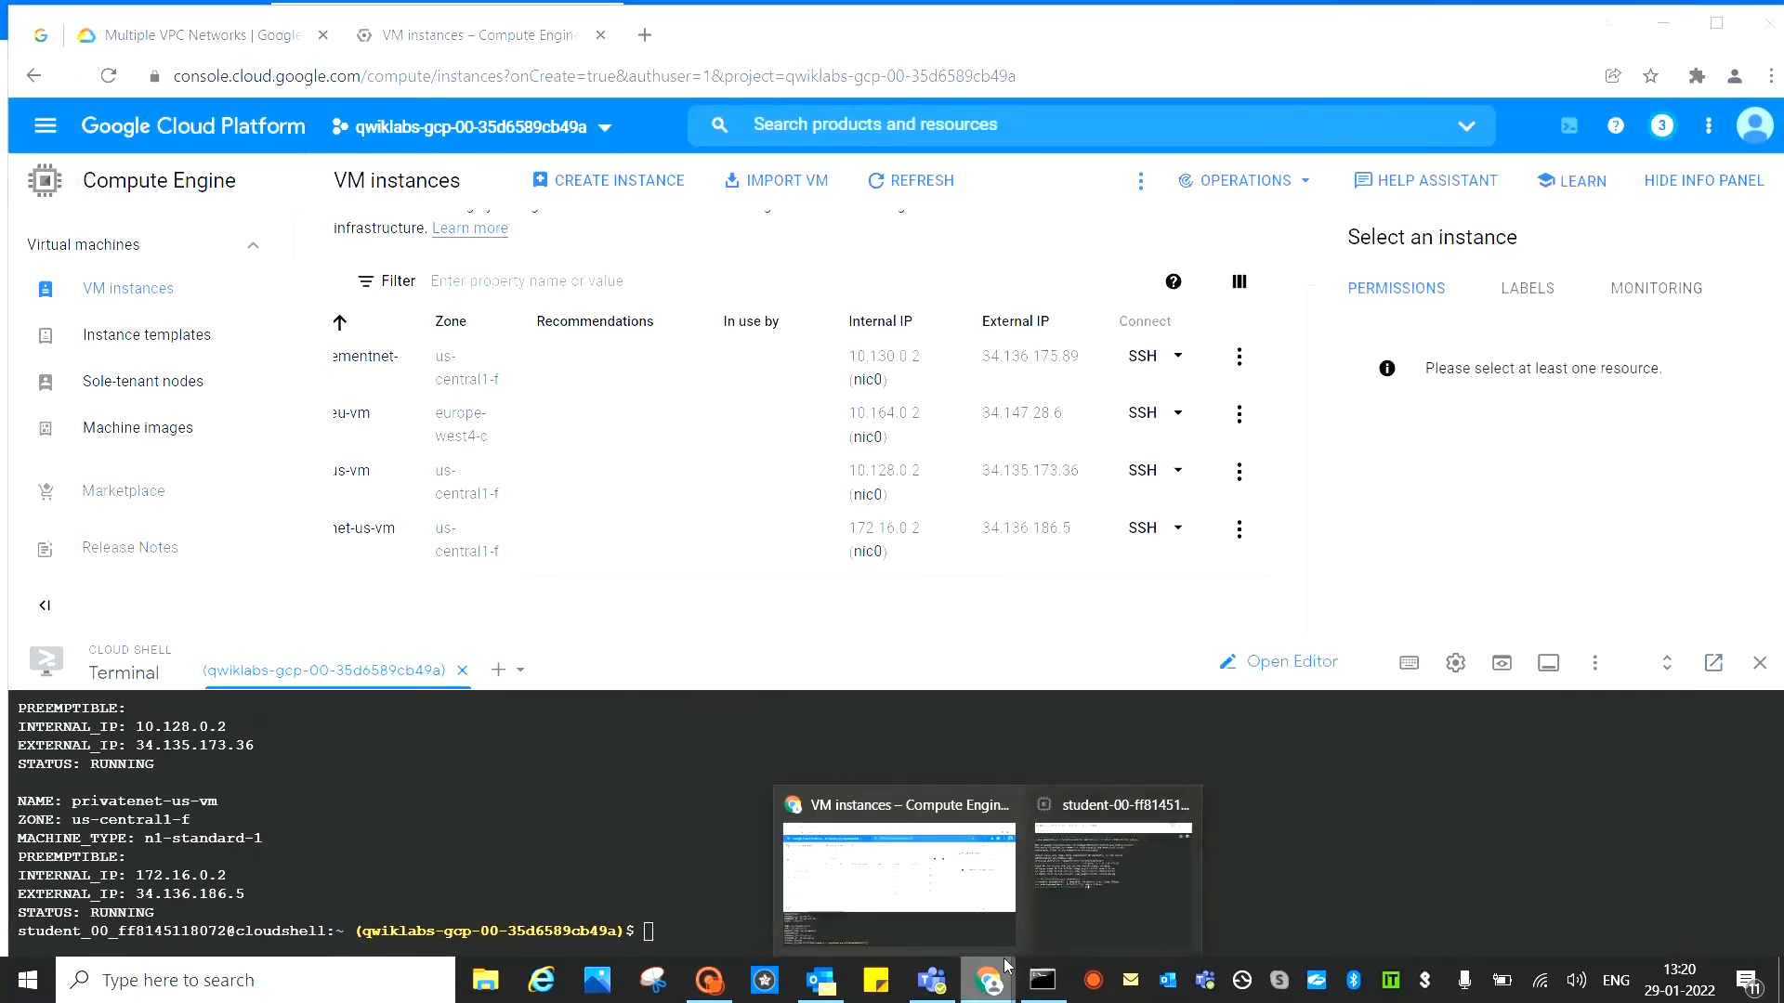
{"action": "left_click", "coordinate": [1158, 875]}
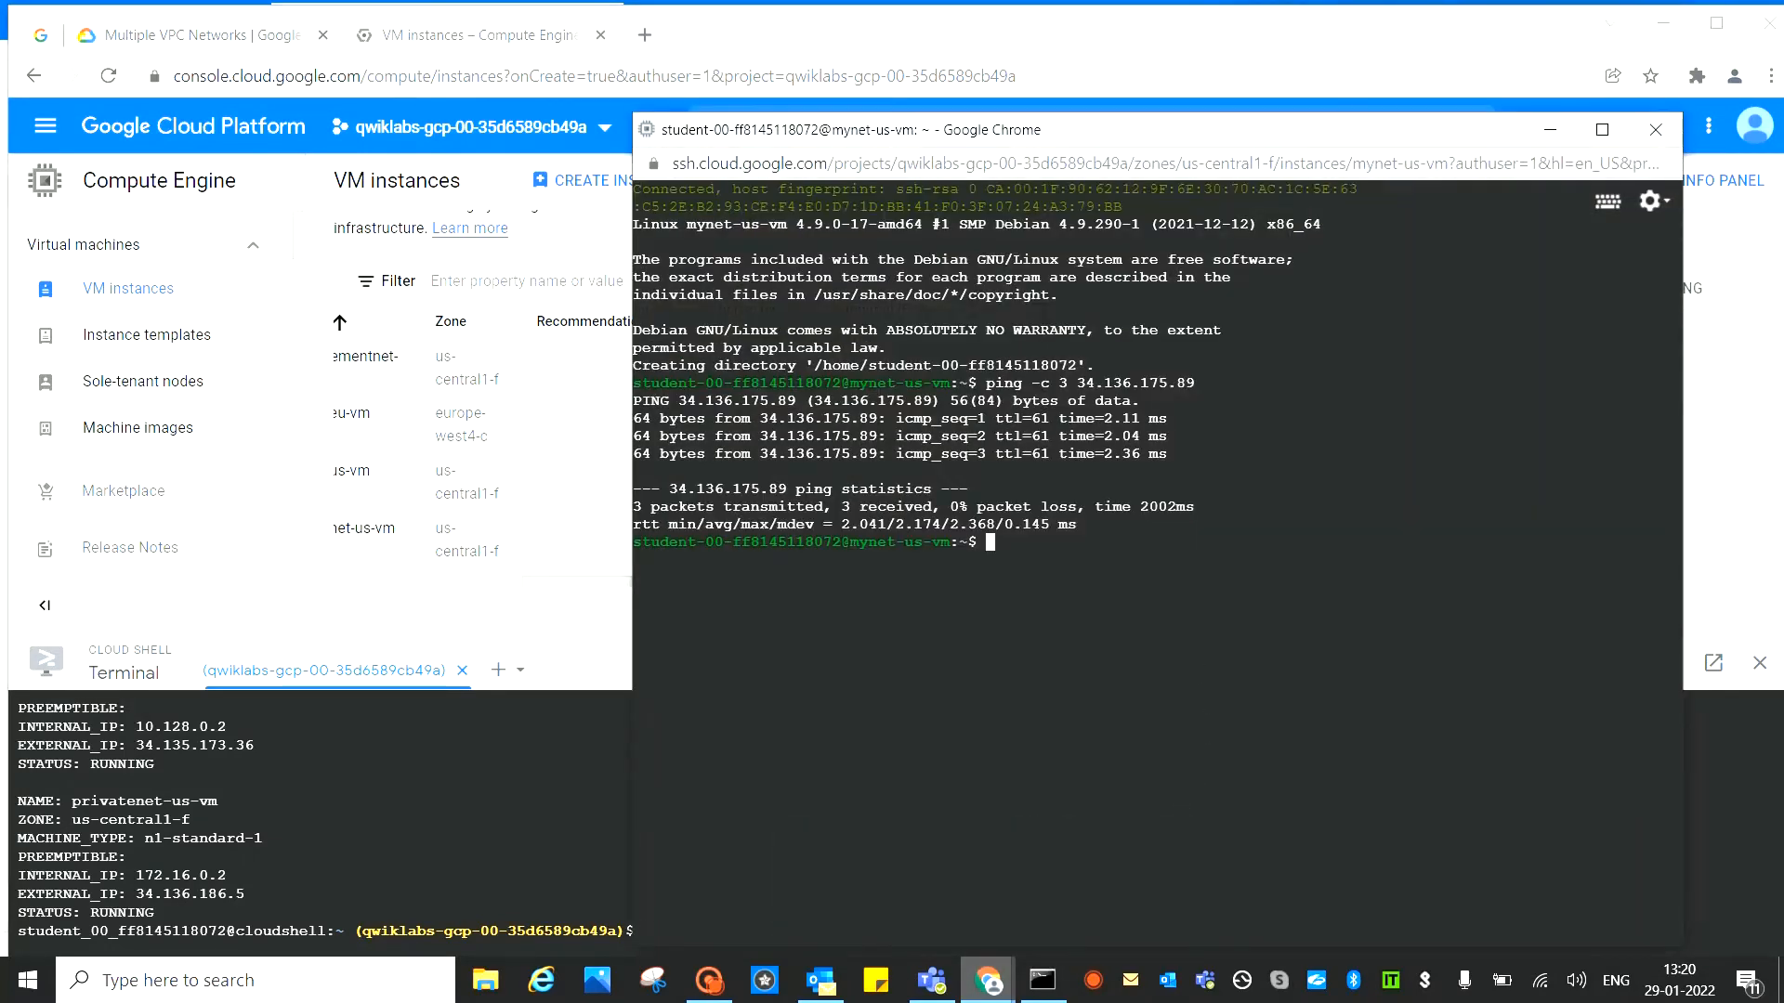
{"action": "type", "text": "ping"}
{"action": "key", "text": "ctrl+v"}
{"action": "key", "text": "Return"}
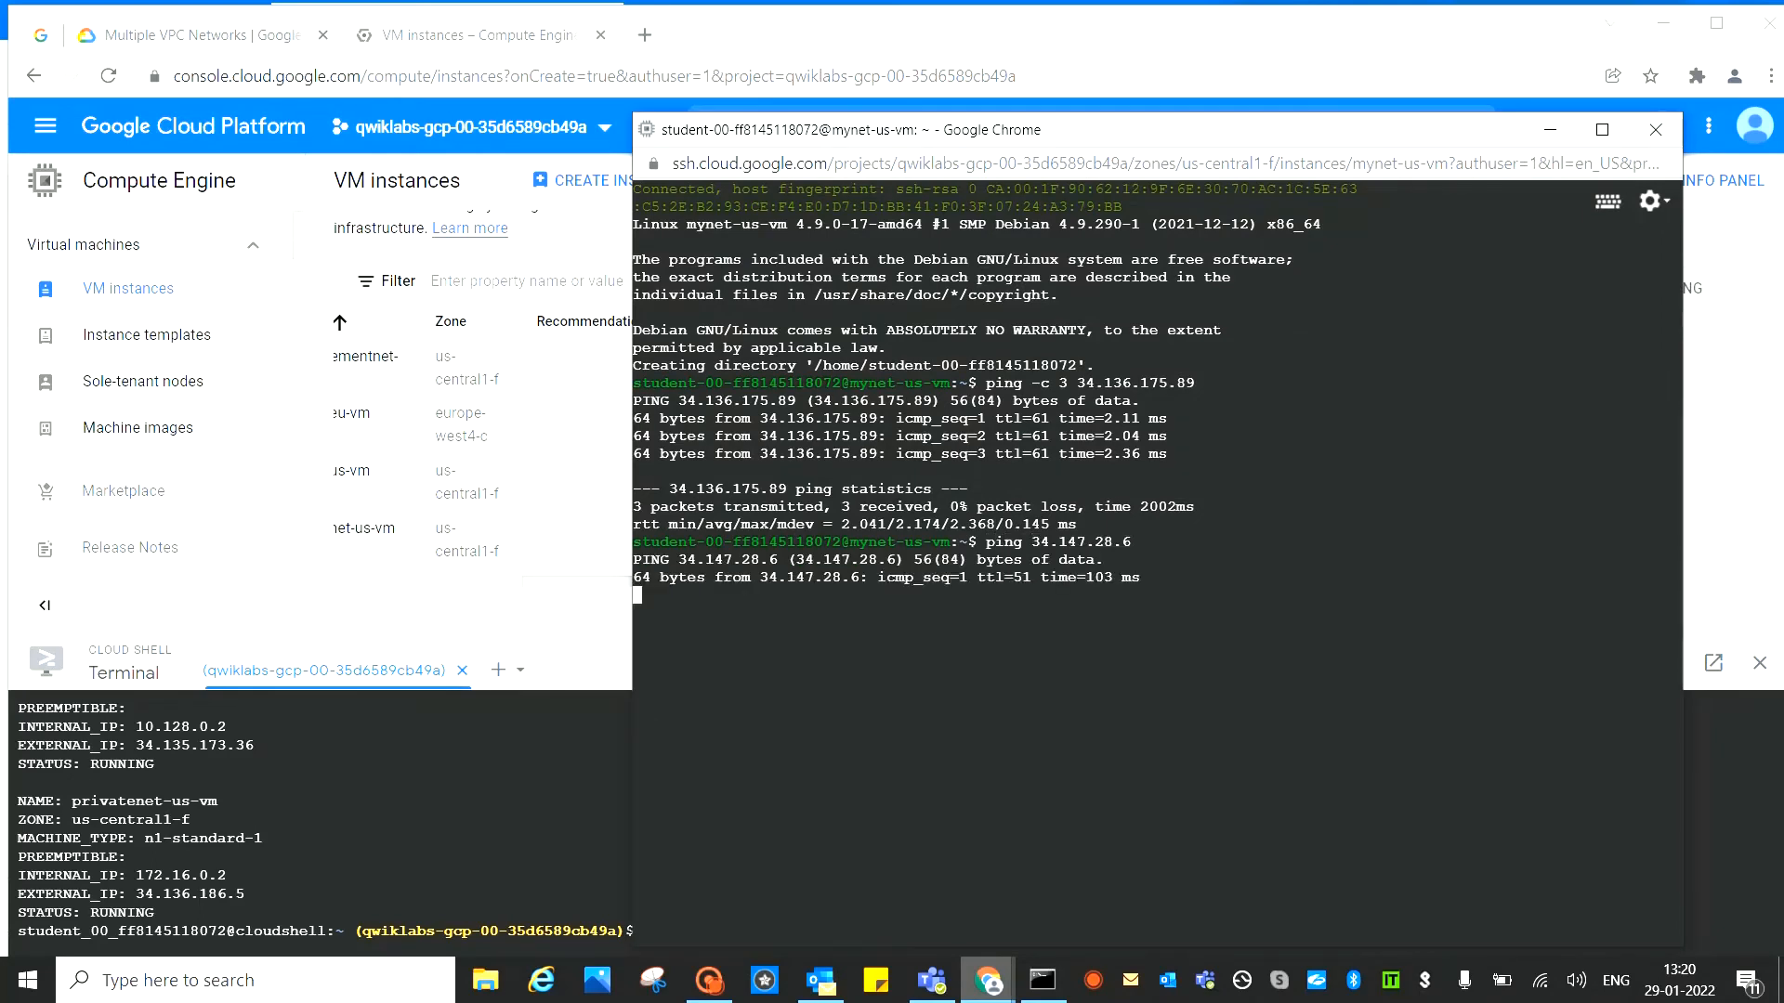
Copy the external IP of mynet-us-vm from the VM instances list and close the Command Prompt
{"action": "left_click", "coordinate": [1550, 129]}
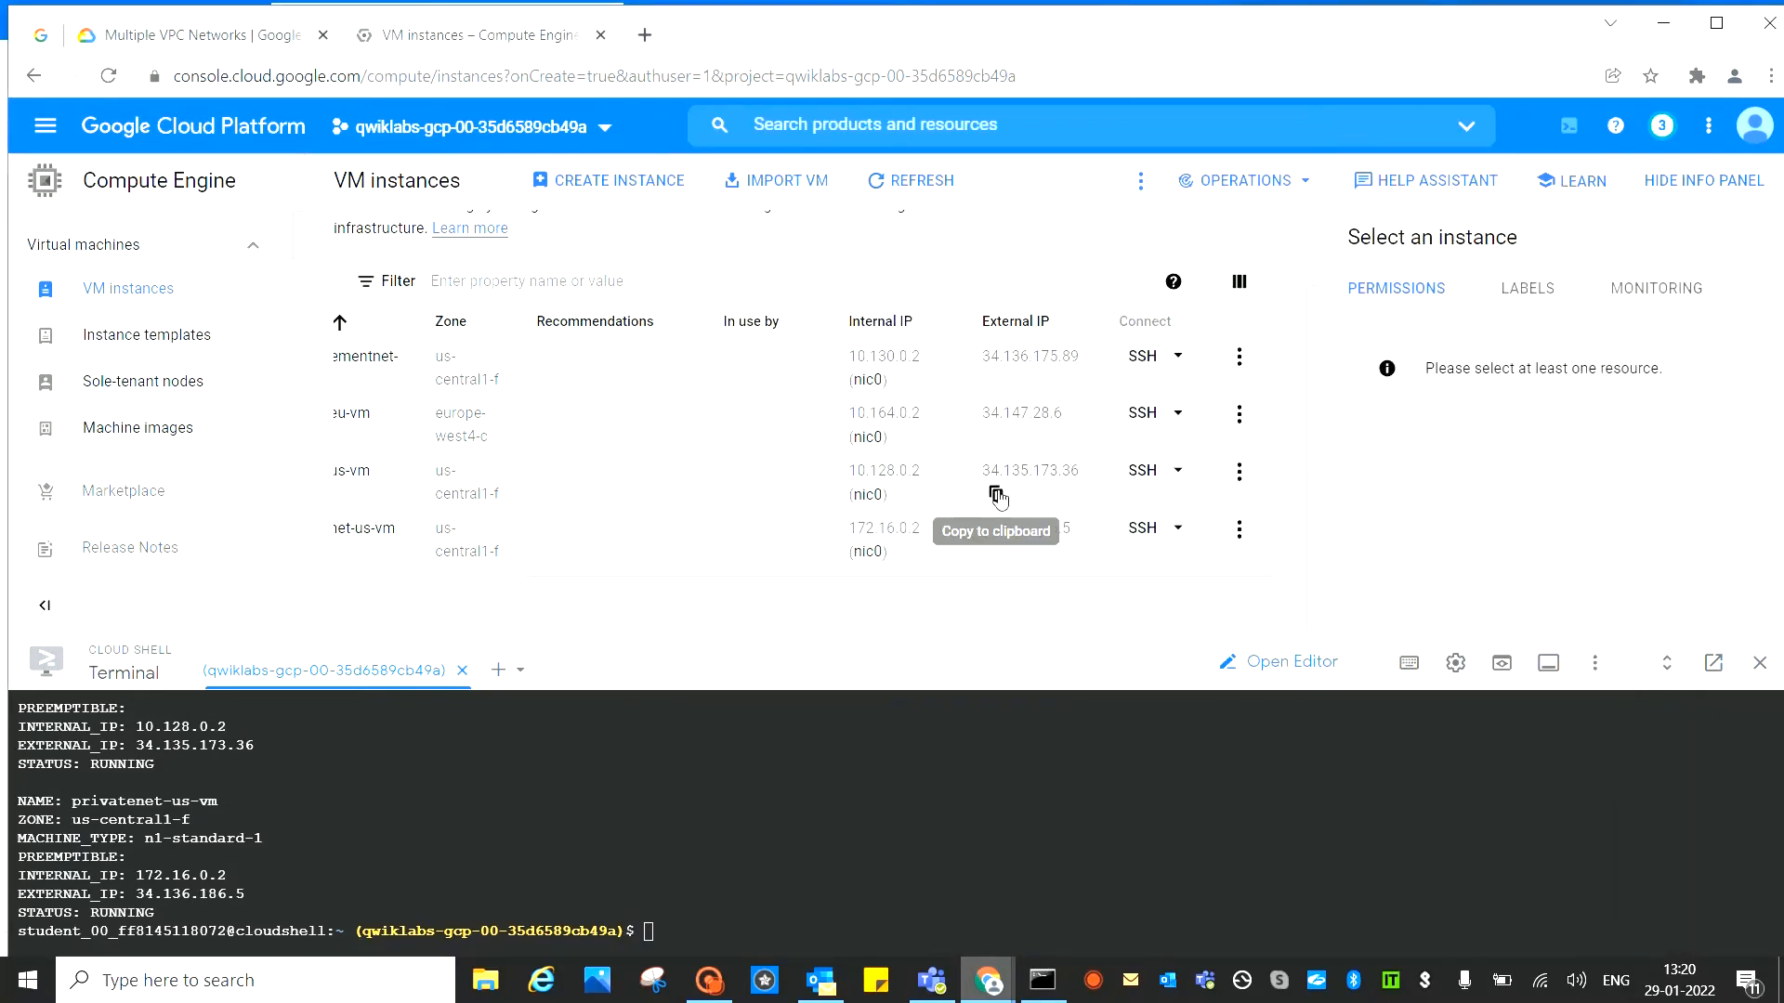
{"action": "left_click", "coordinate": [997, 494]}
{"action": "left_click", "coordinate": [1041, 976]}
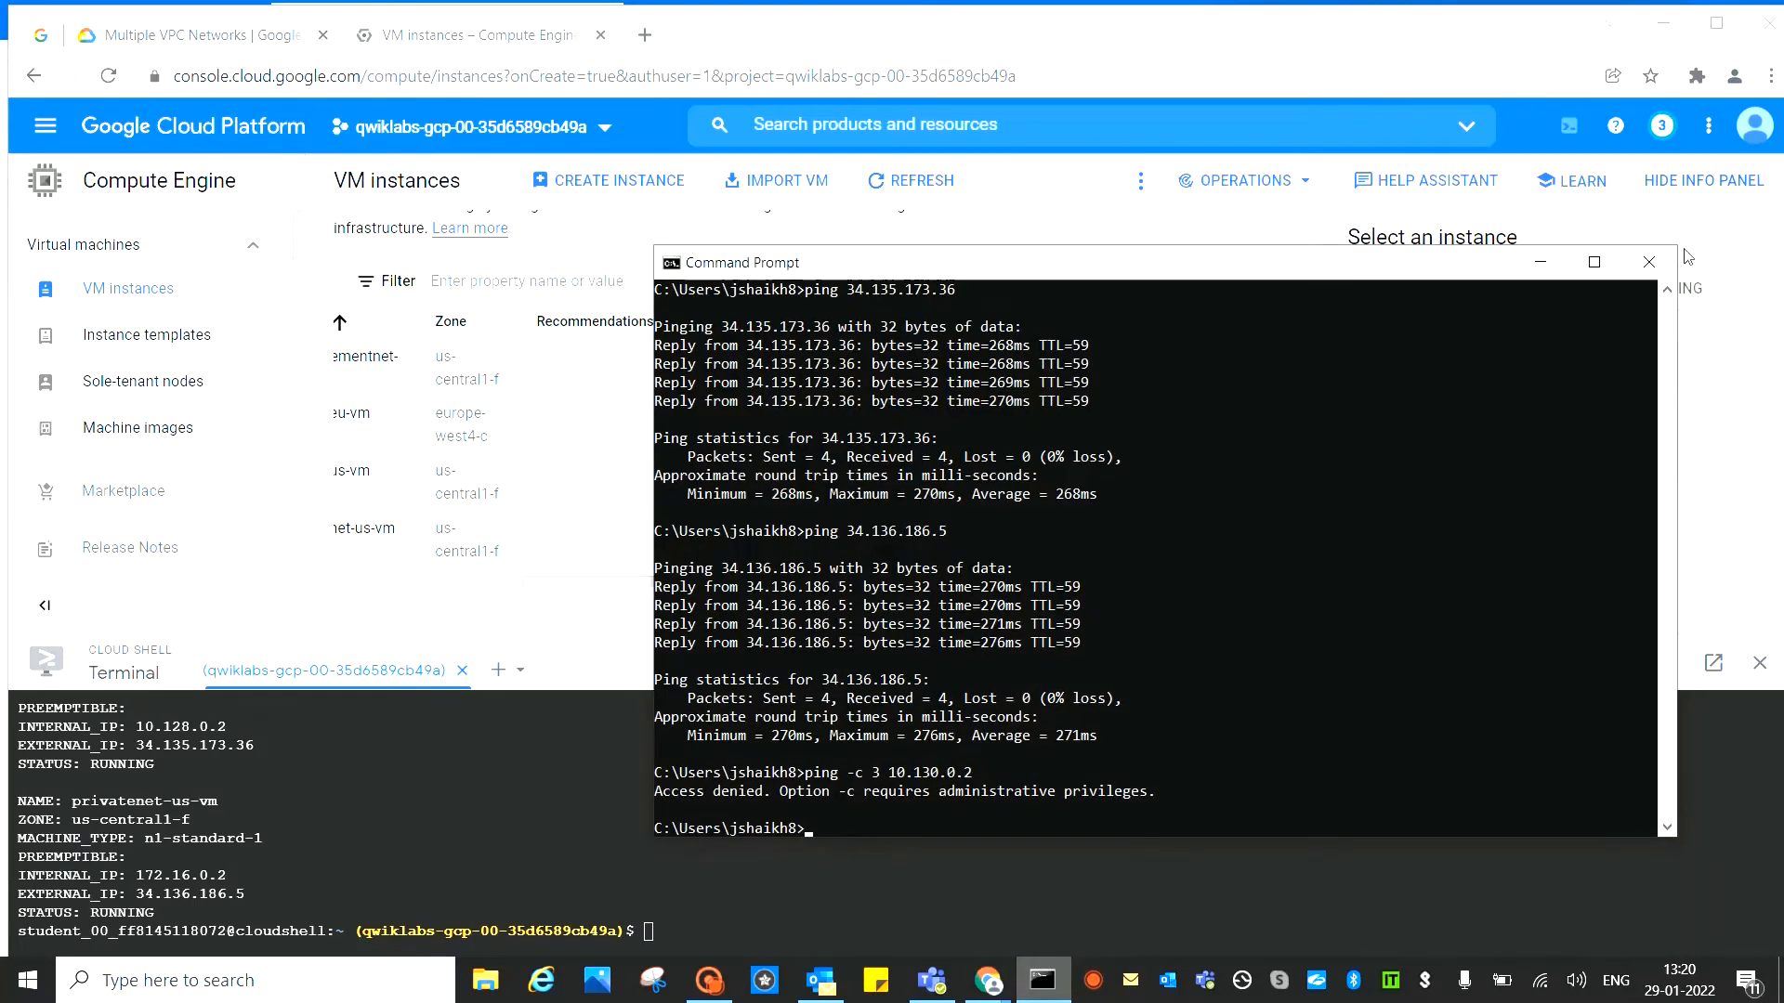
{"action": "left_click", "coordinate": [1649, 262]}
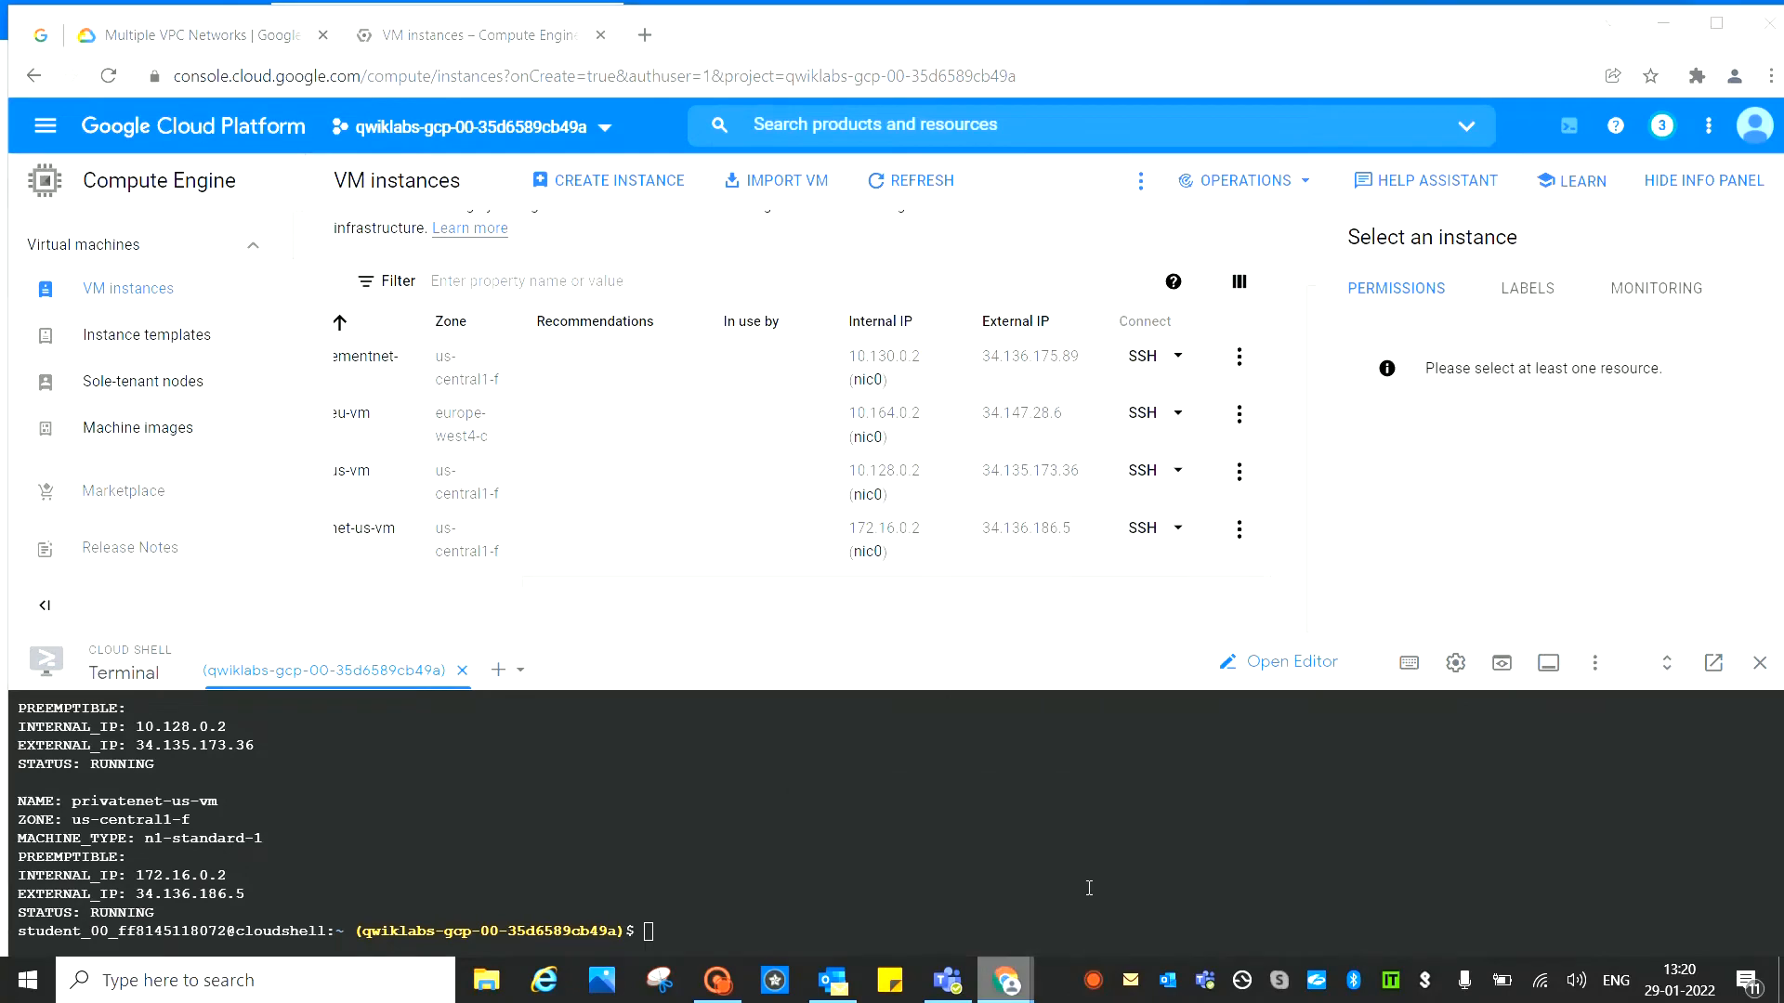
Stop the running ping in the mynet-us-vm SSH session and run ping -c 3 34.135.173.36
{"action": "left_click", "coordinate": [1089, 888]}
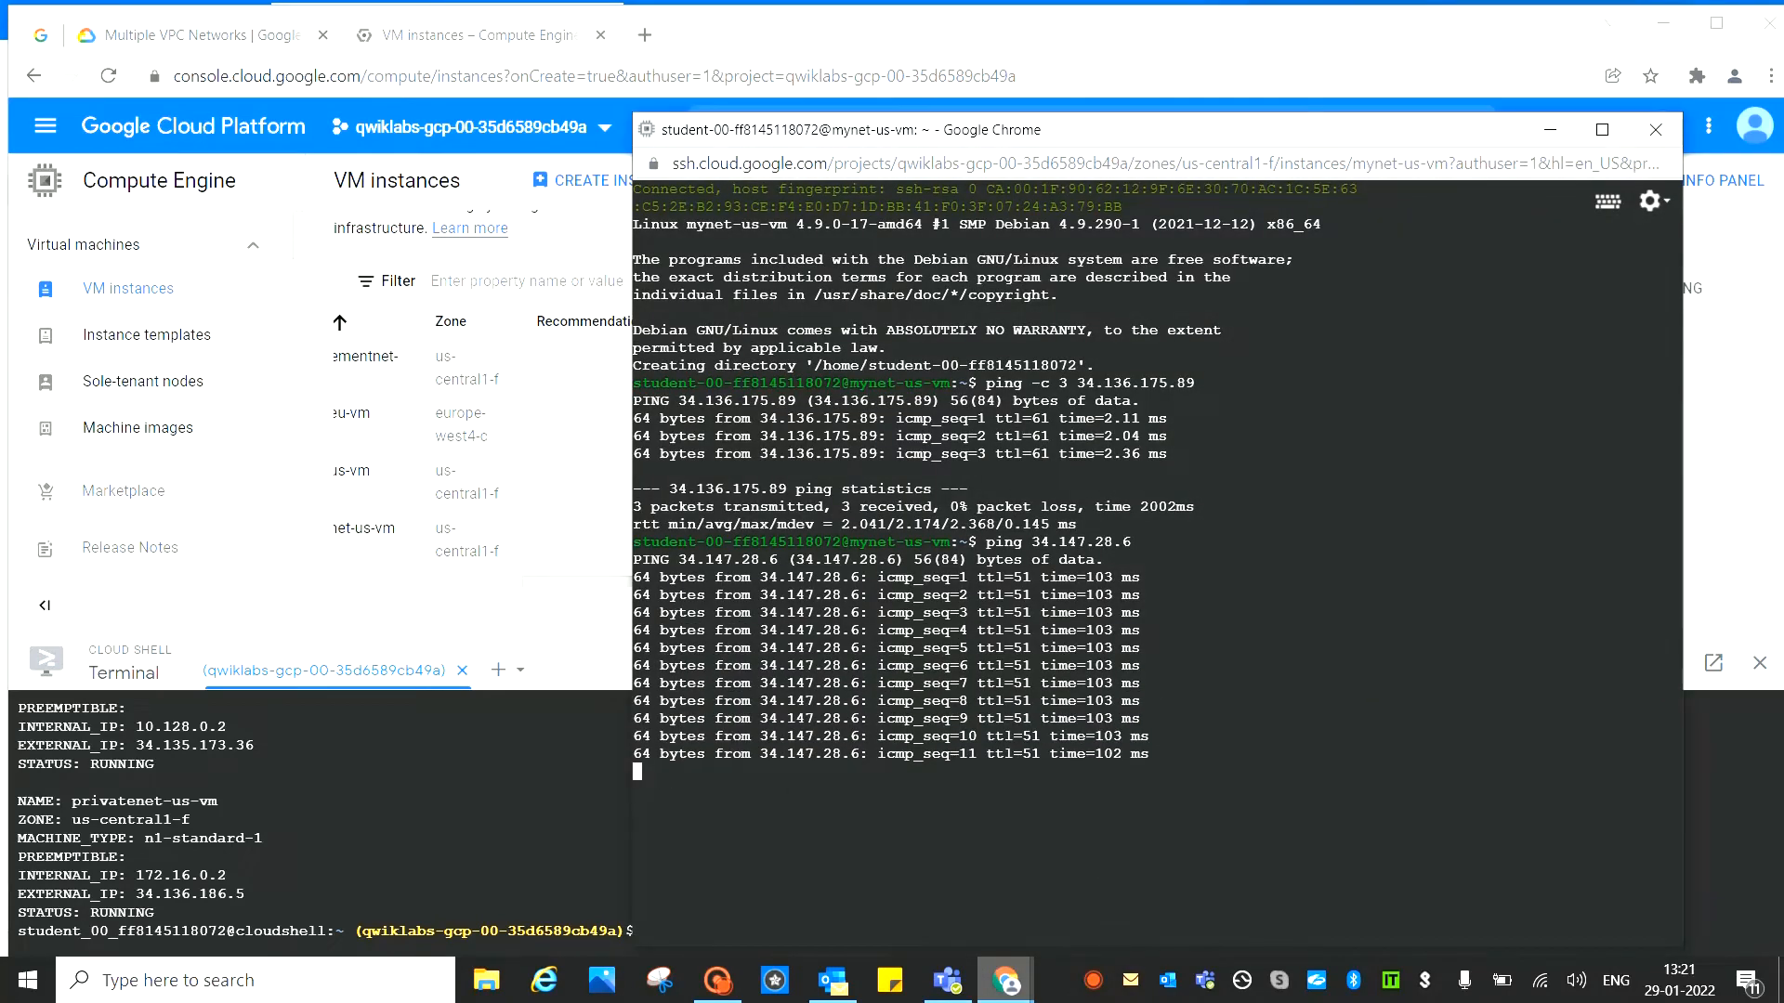
{"action": "key", "text": "ctrl+c"}
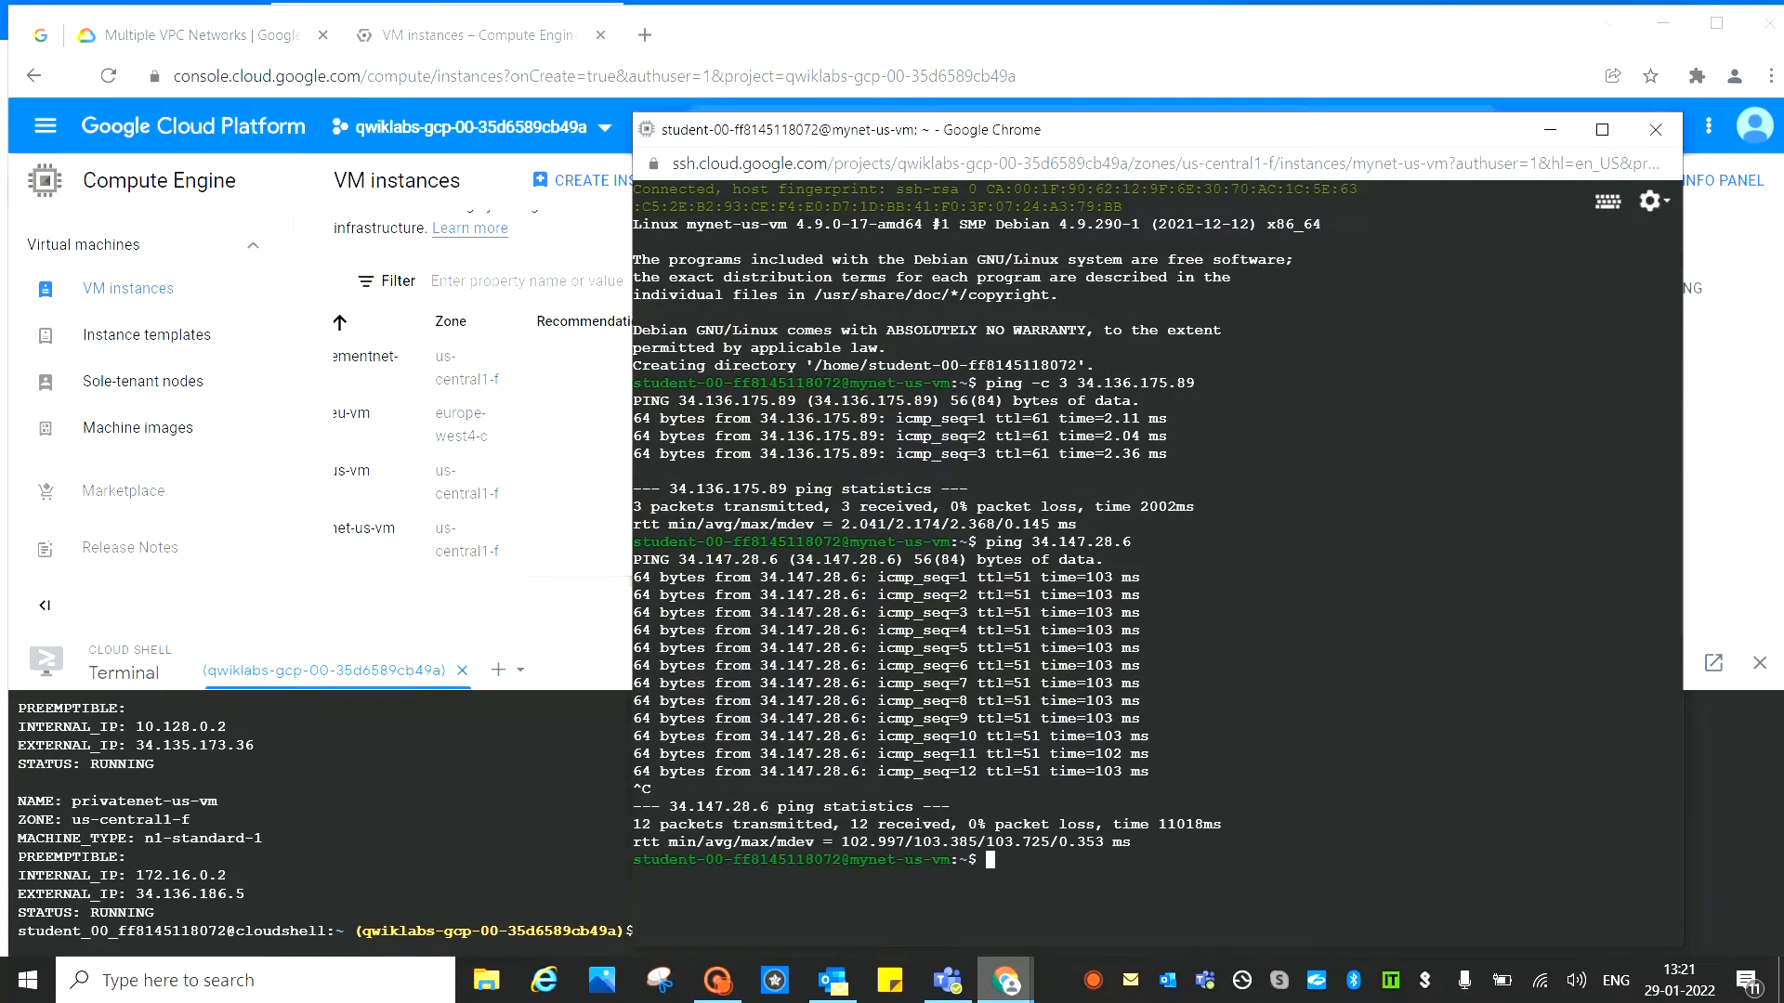
{"action": "type", "text": "ping -c 3"}
{"action": "key", "text": "ctrl+v"}
{"action": "key", "text": "Return"}
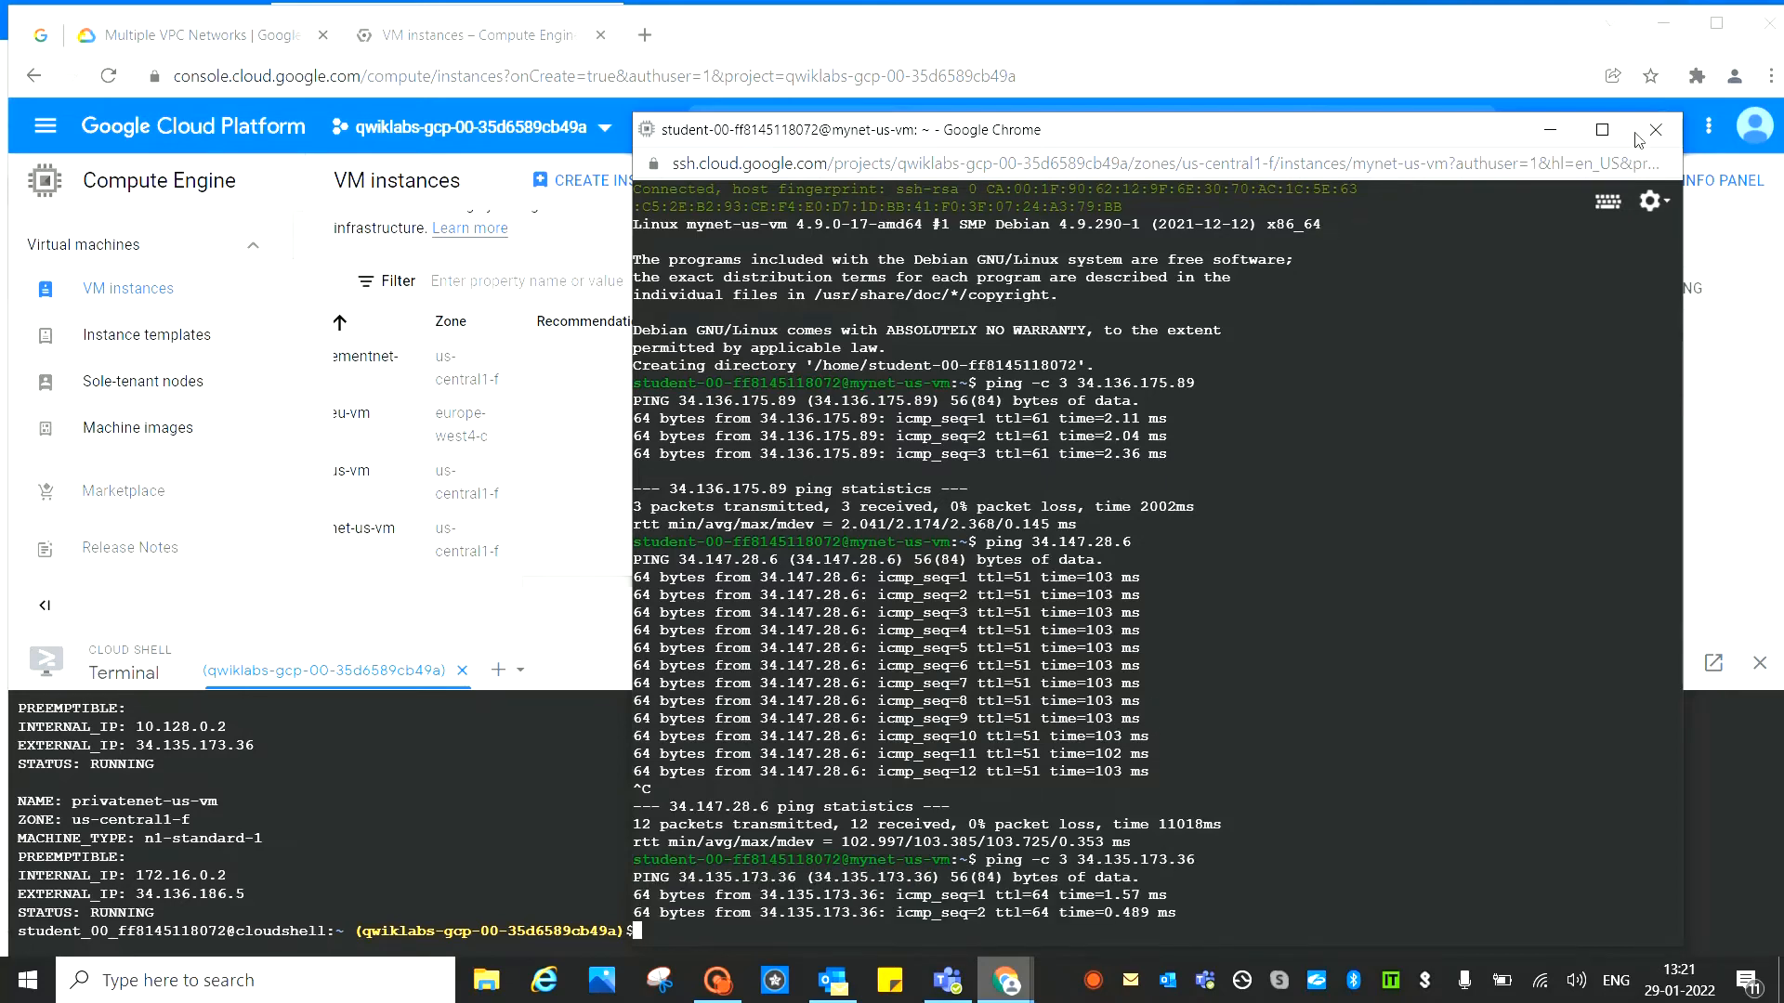
Copy the external IP of privatenet-us-vm from the VM instances list and run ping -c 3 34.136.186.5 in the SSH session
{"action": "left_click", "coordinate": [1549, 129]}
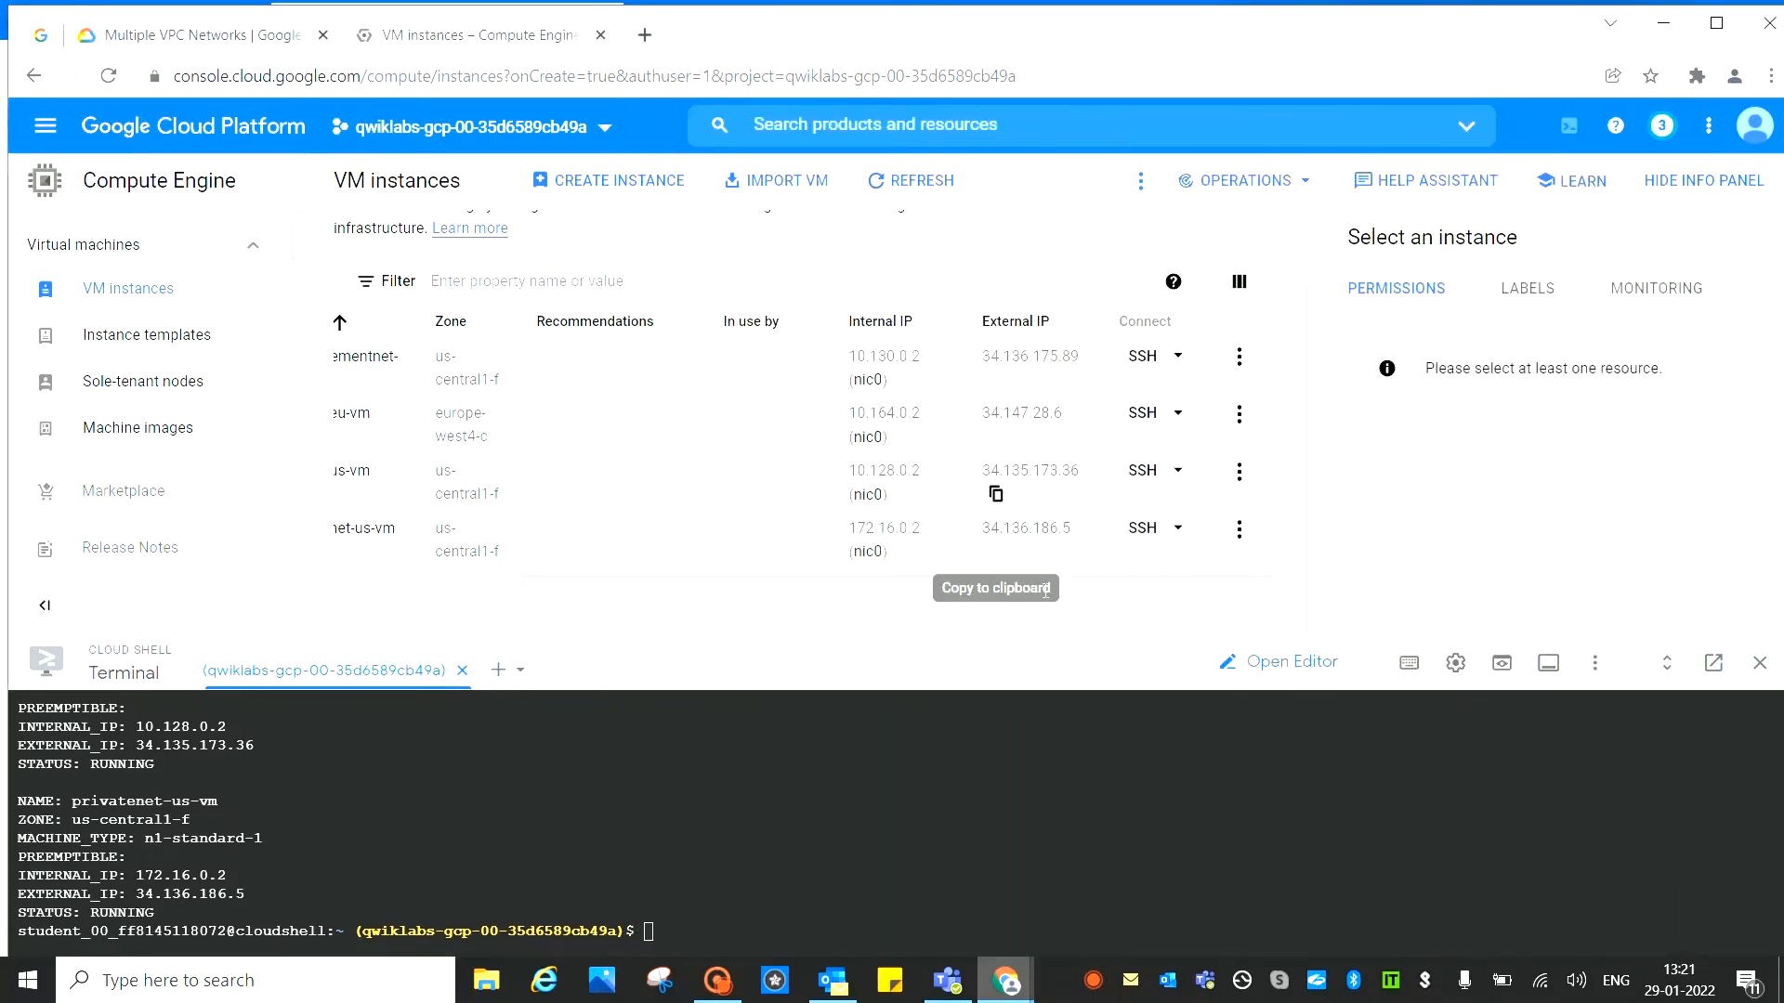
{"action": "left_click", "coordinate": [996, 551]}
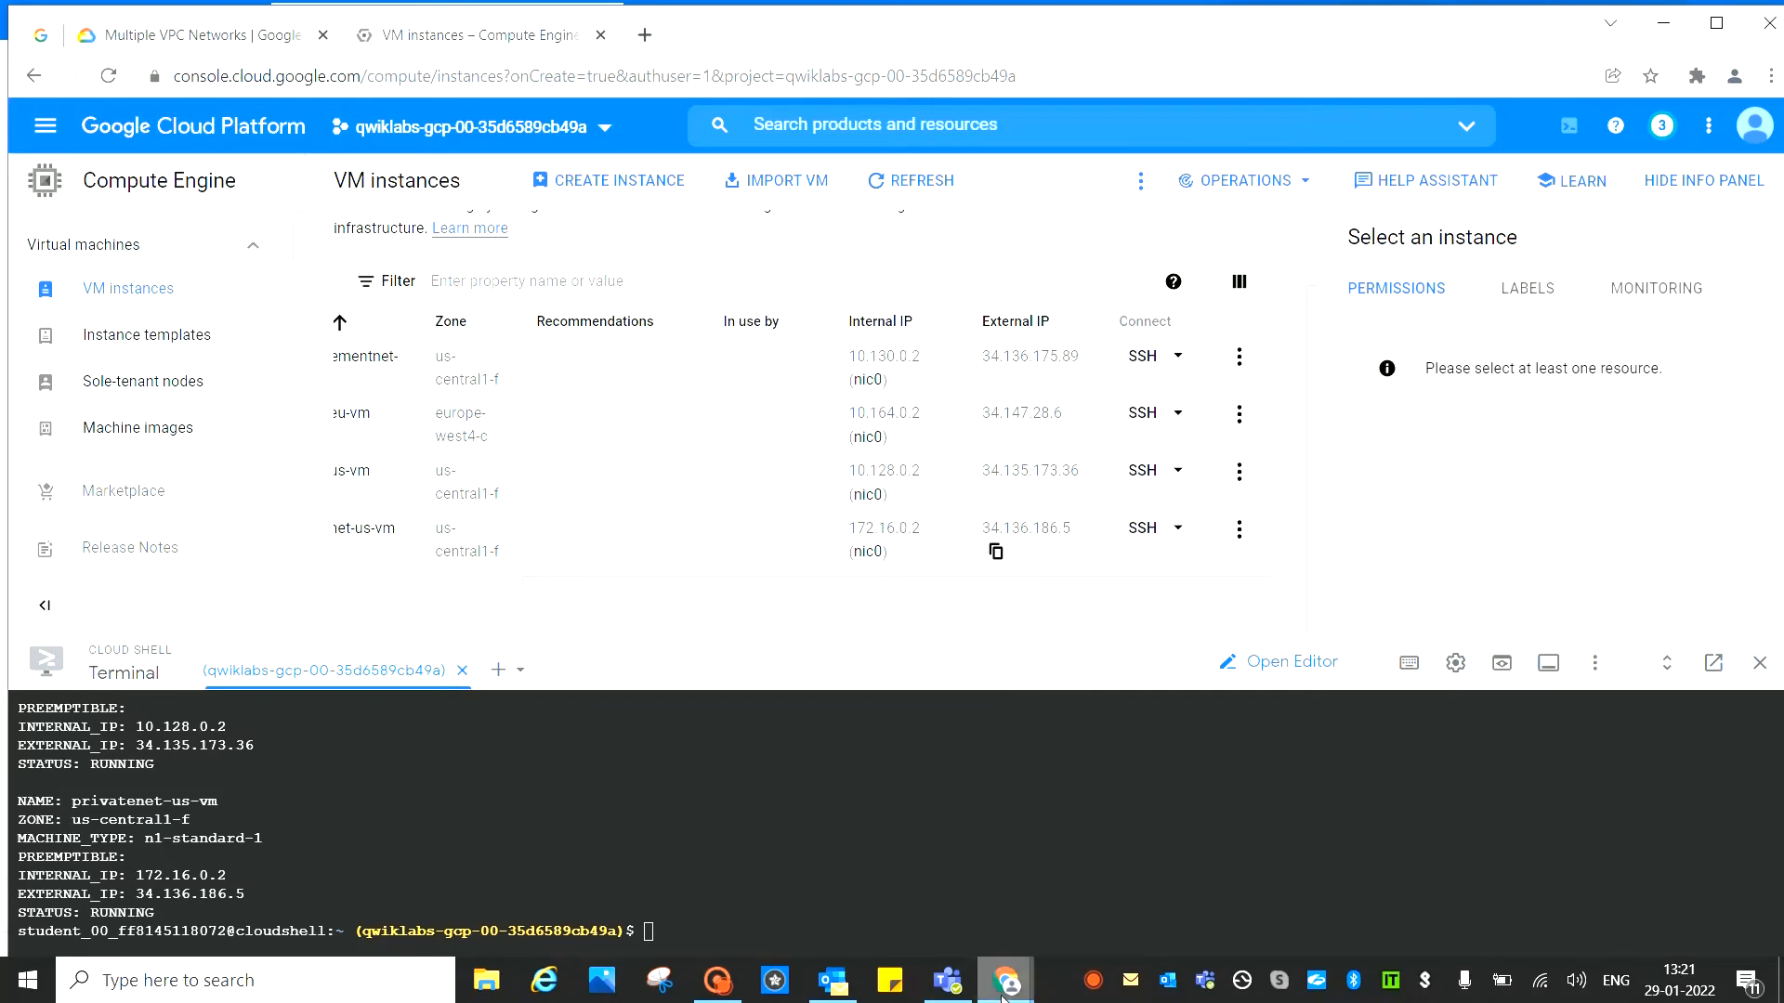
{"action": "mouse_move", "coordinate": [1004, 992]}
{"action": "left_click", "coordinate": [1133, 734]}
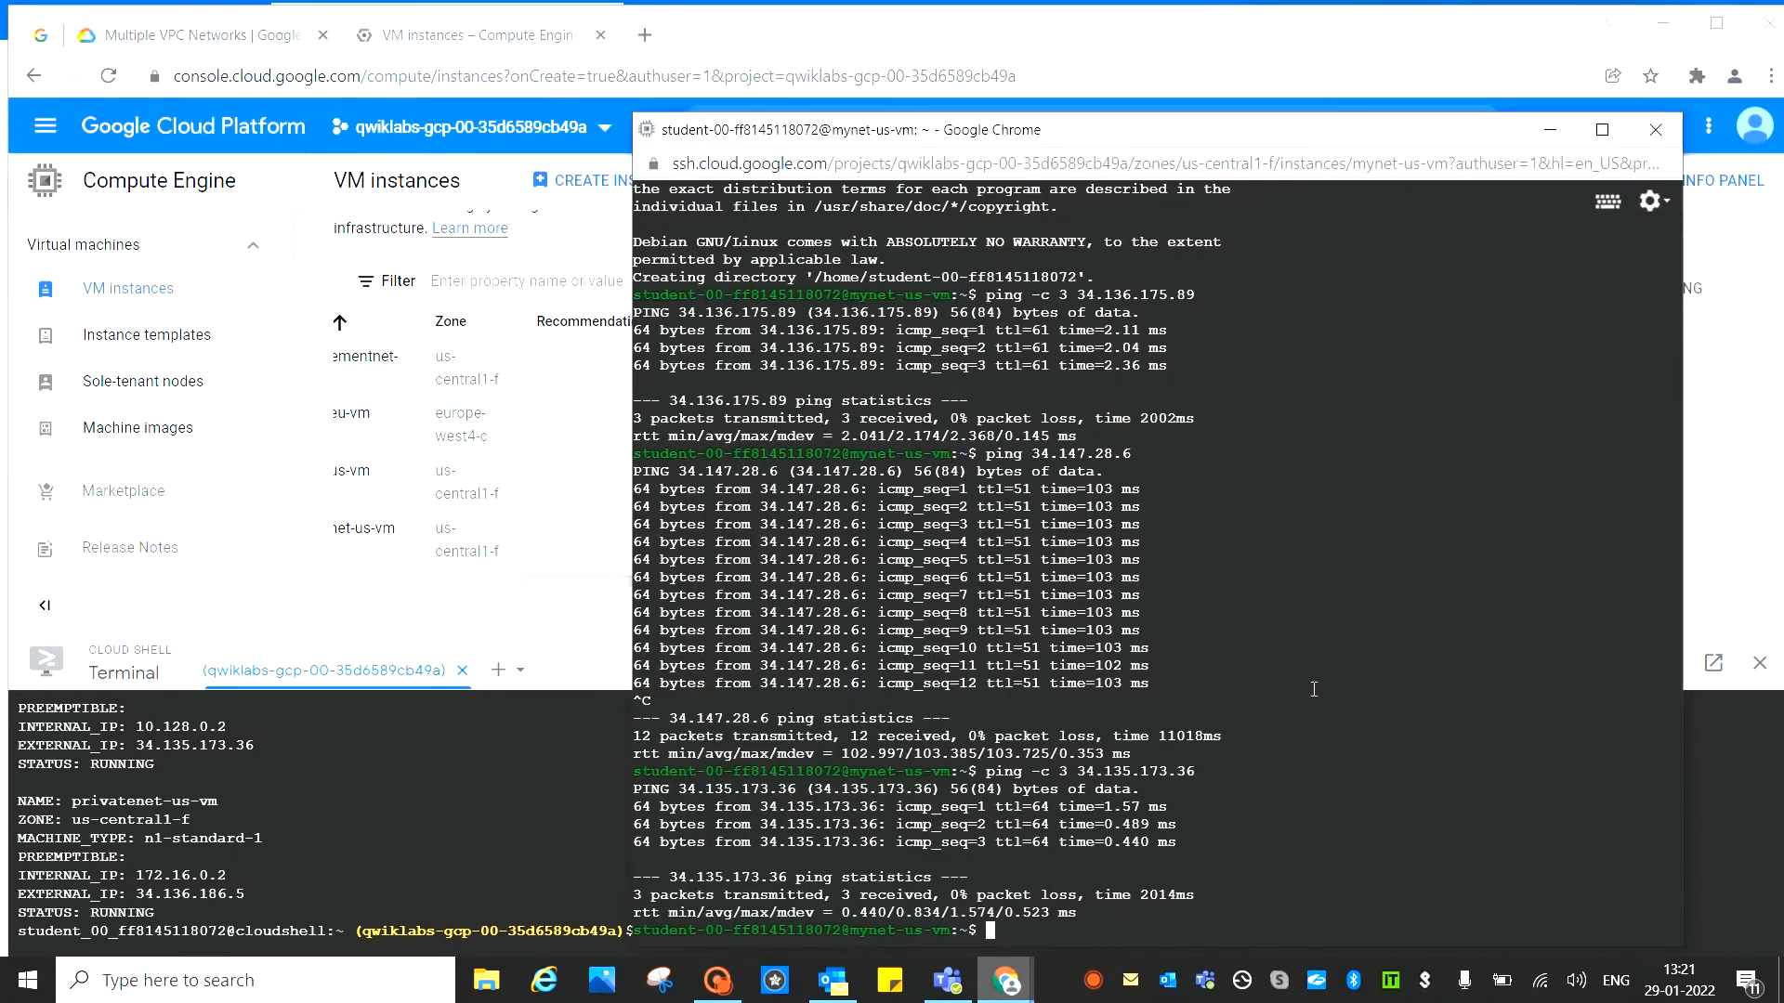
{"action": "type", "text": "ping -c 3"}
{"action": "key", "text": "ctrl+v"}
{"action": "key", "text": "Return"}
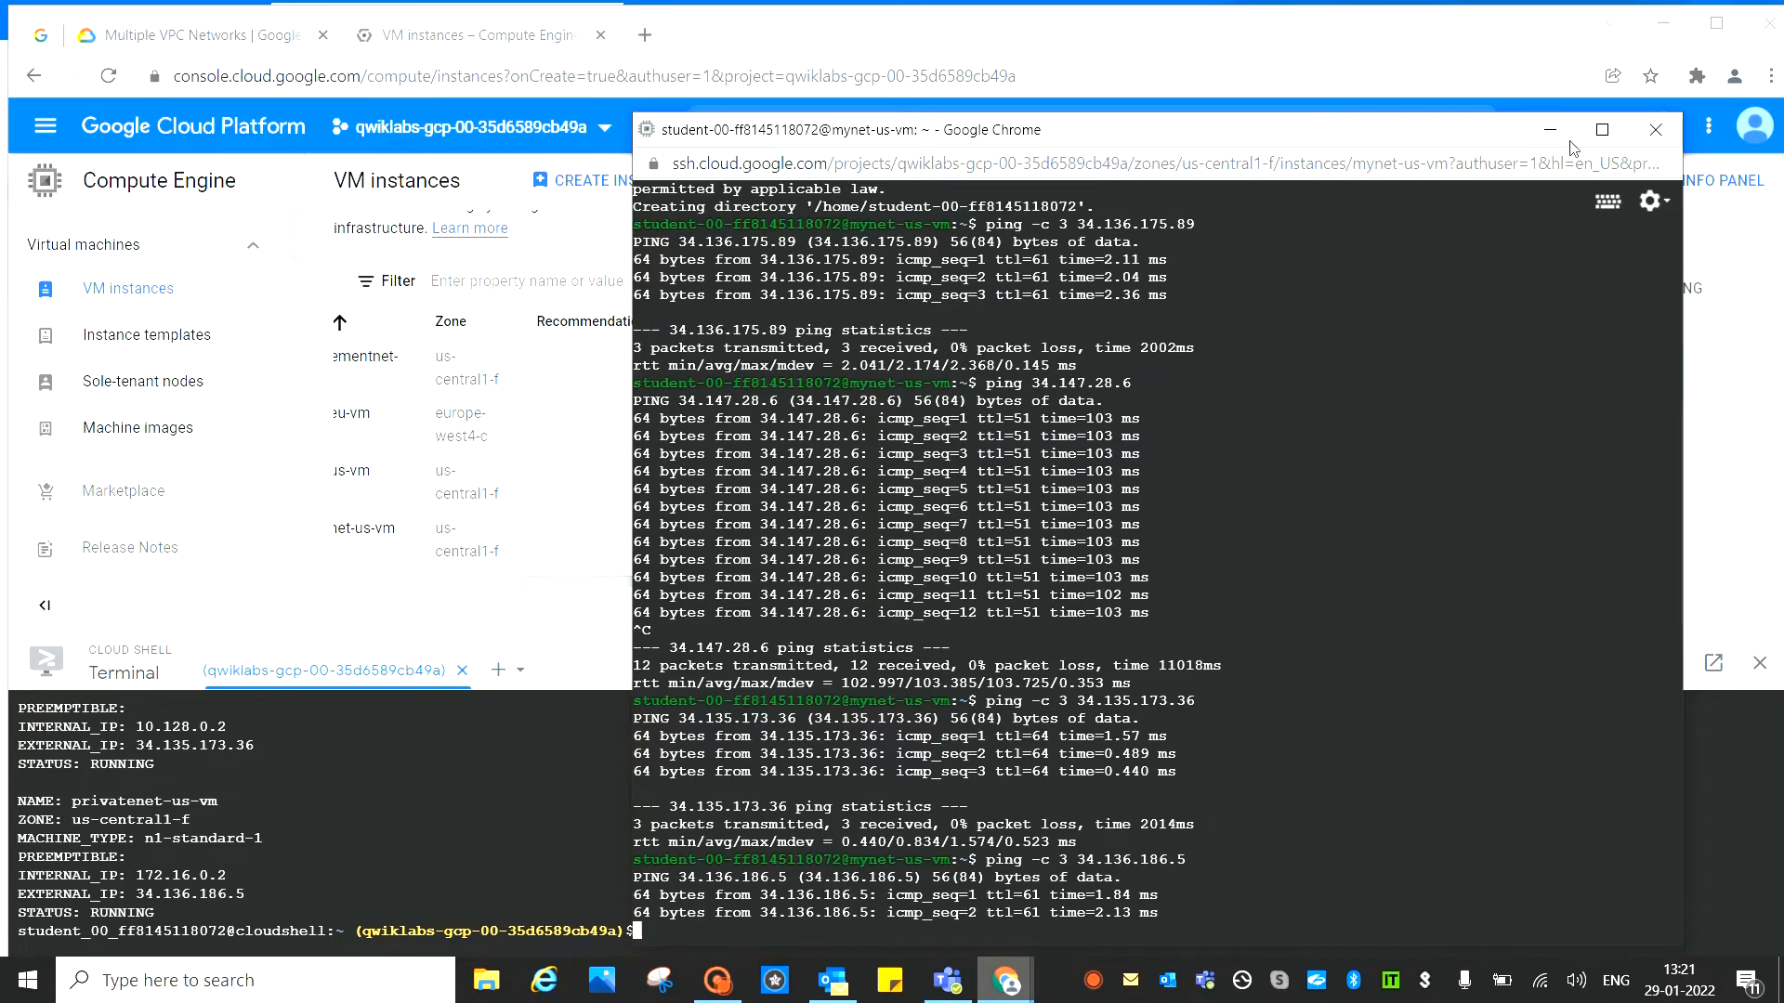
Copy the internal IP of managementnet-us-vm from the VM instances list and run ping -c 3 10.130.0.2 in the SSH session
{"action": "left_click", "coordinate": [1549, 129]}
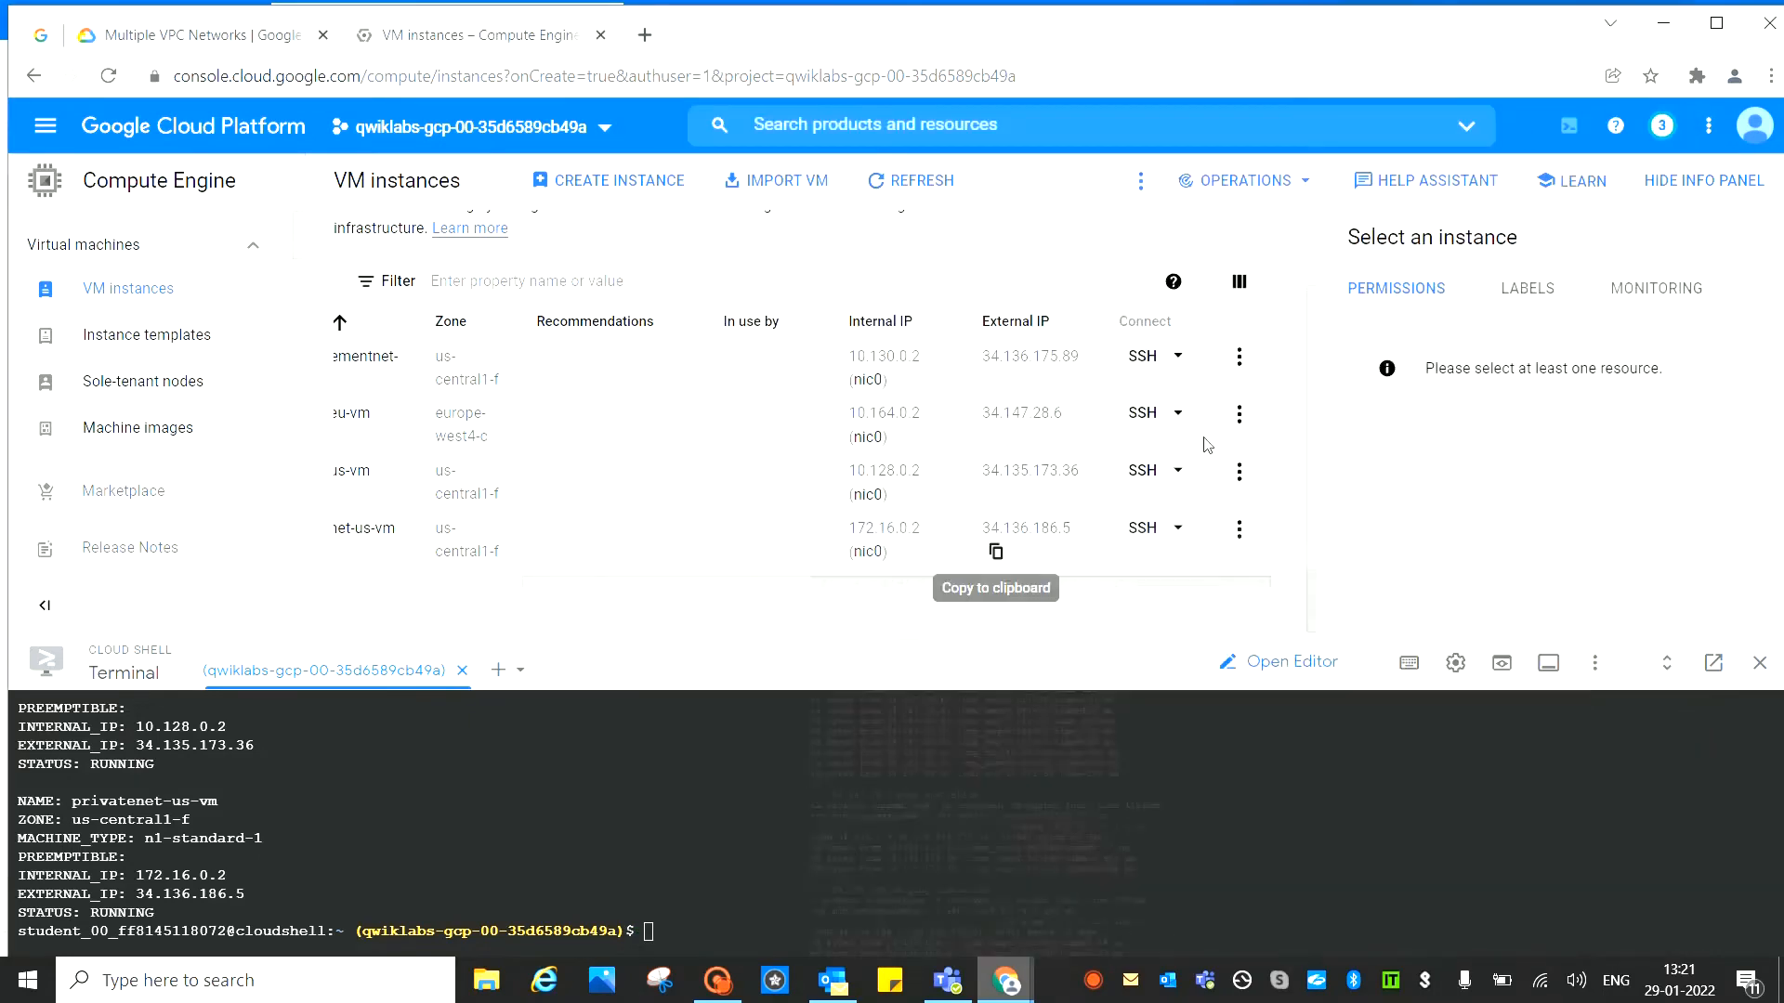
{"action": "left_click", "coordinate": [900, 379]}
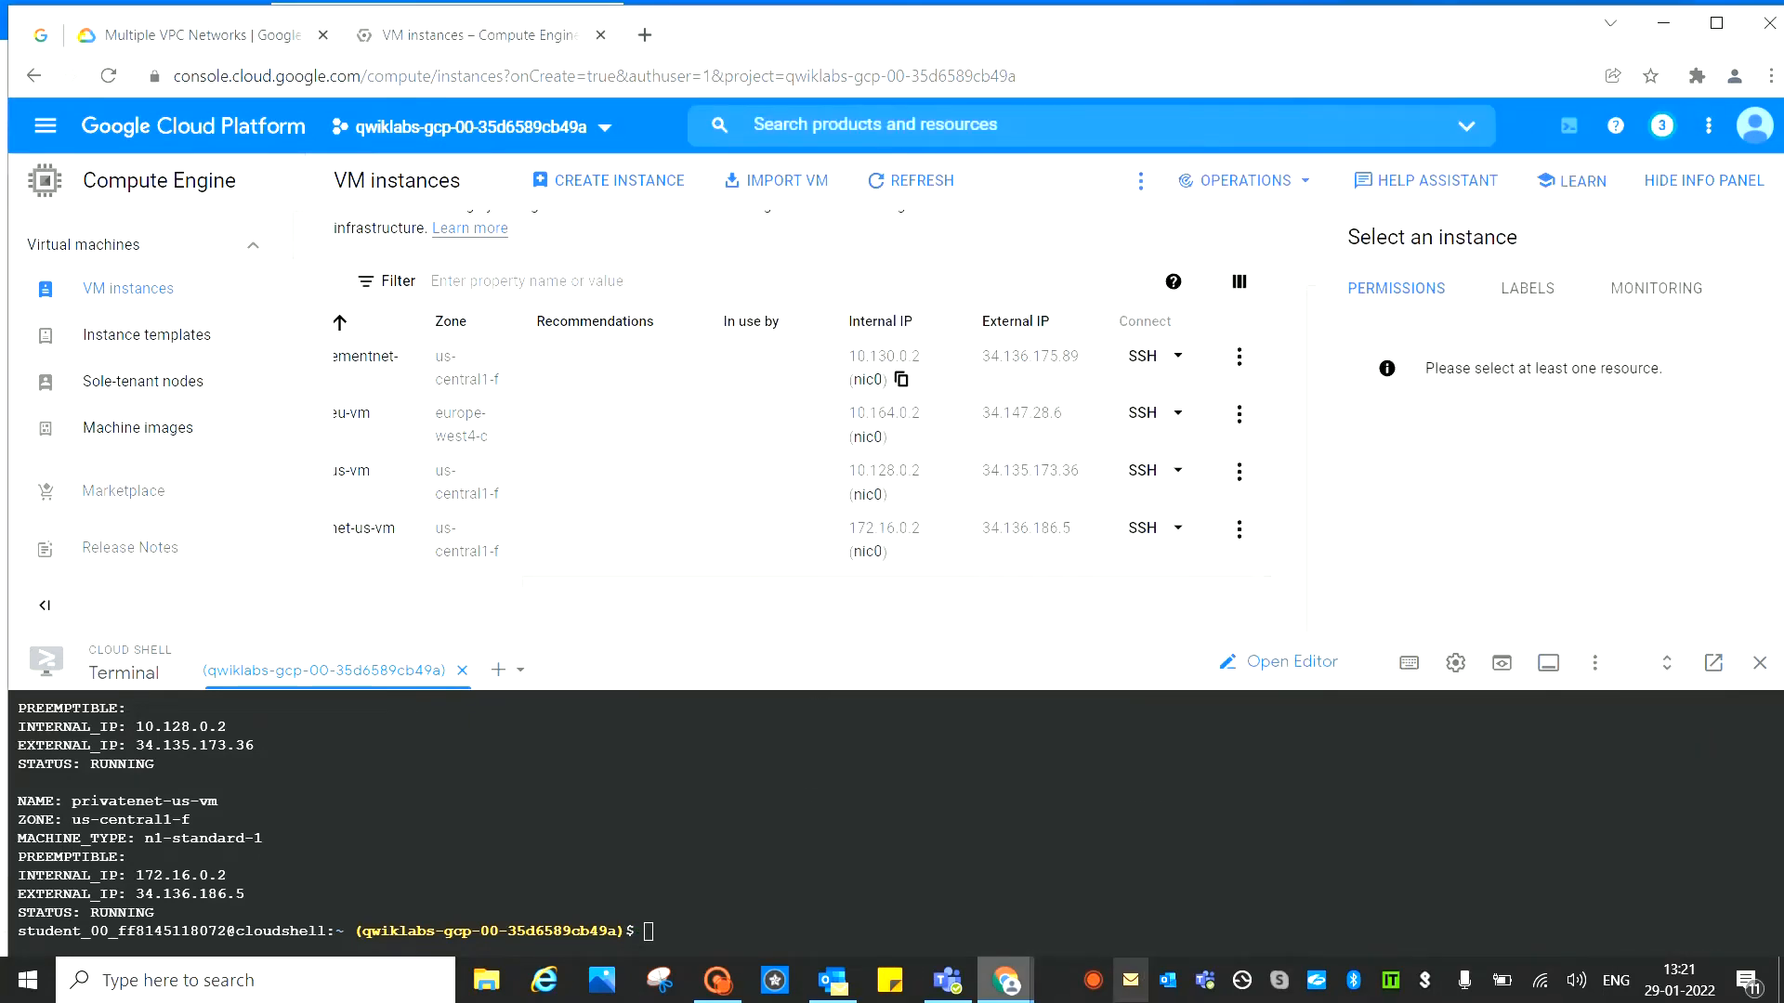
{"action": "mouse_move", "coordinate": [1013, 986]}
{"action": "left_click", "coordinate": [1148, 873]}
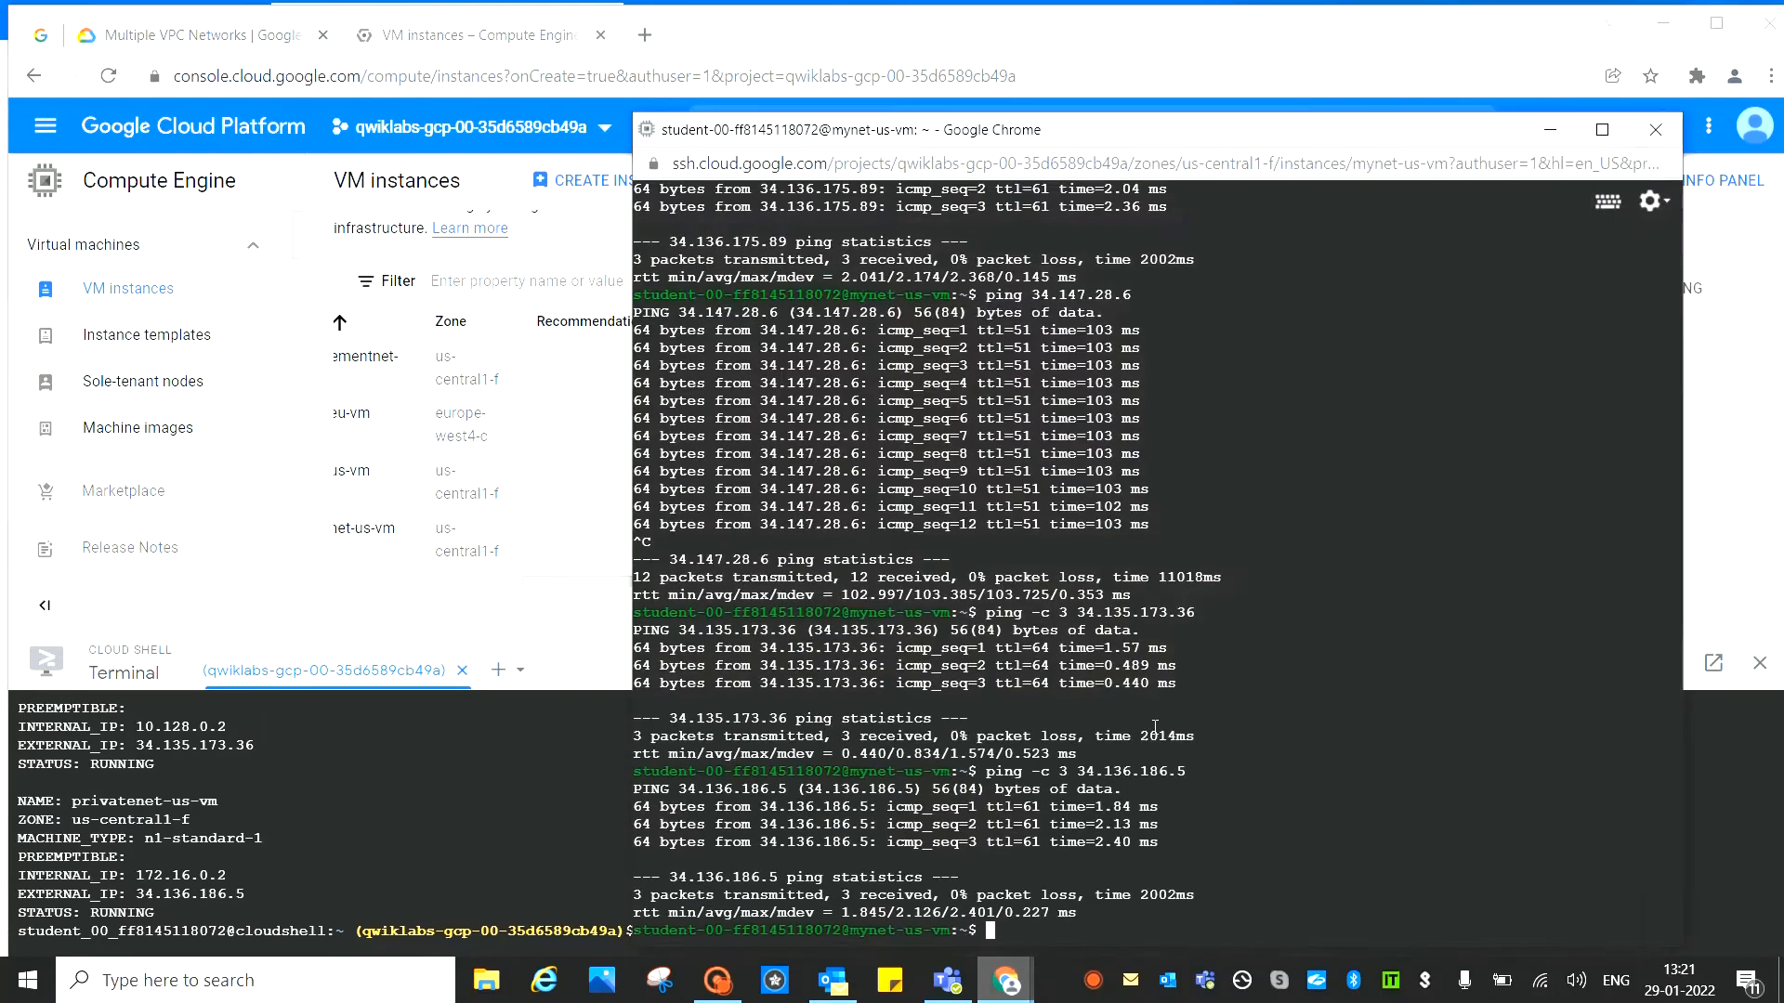
{"action": "type", "text": "ping -c 3 10.130.0.2"}
{"action": "key", "text": "Return"}
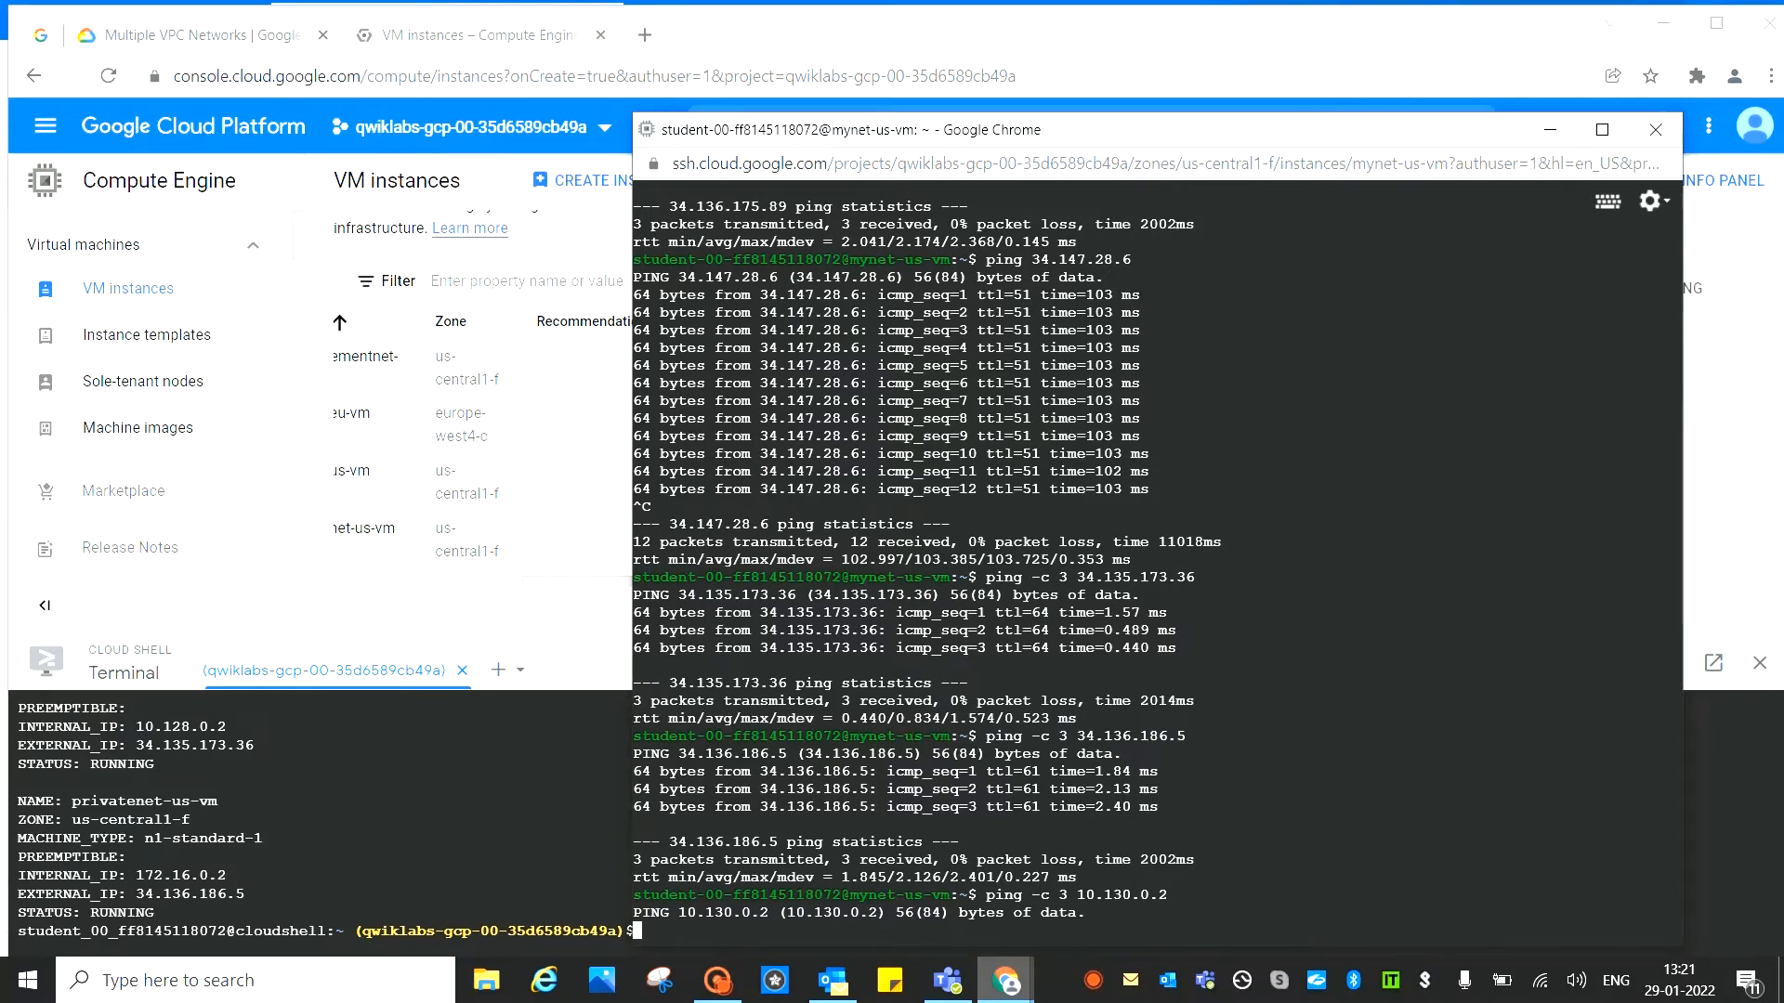
Copy the internal IP of mynet-eu-vm from the VM instances list and run ping -c 3 10.164.0.2 in the SSH session
{"action": "left_click", "coordinate": [1549, 130]}
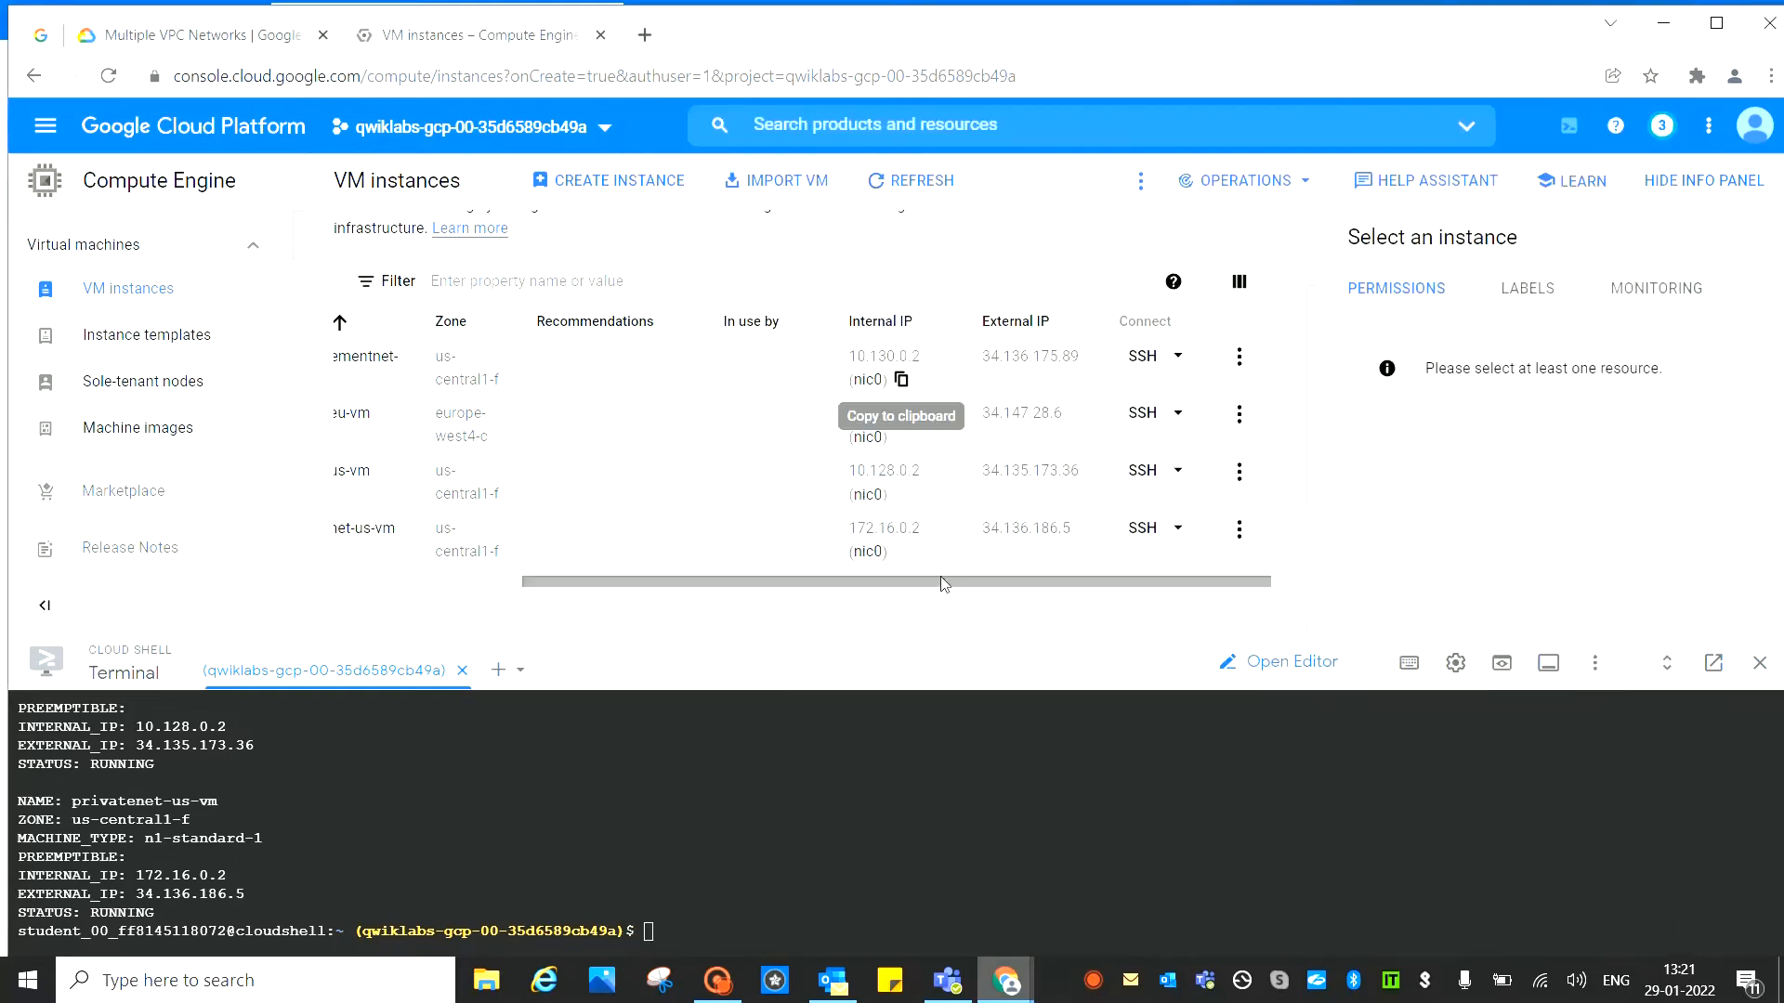
{"action": "left_click_drag", "start_coordinate": [944, 584], "coordinate": [710, 584]}
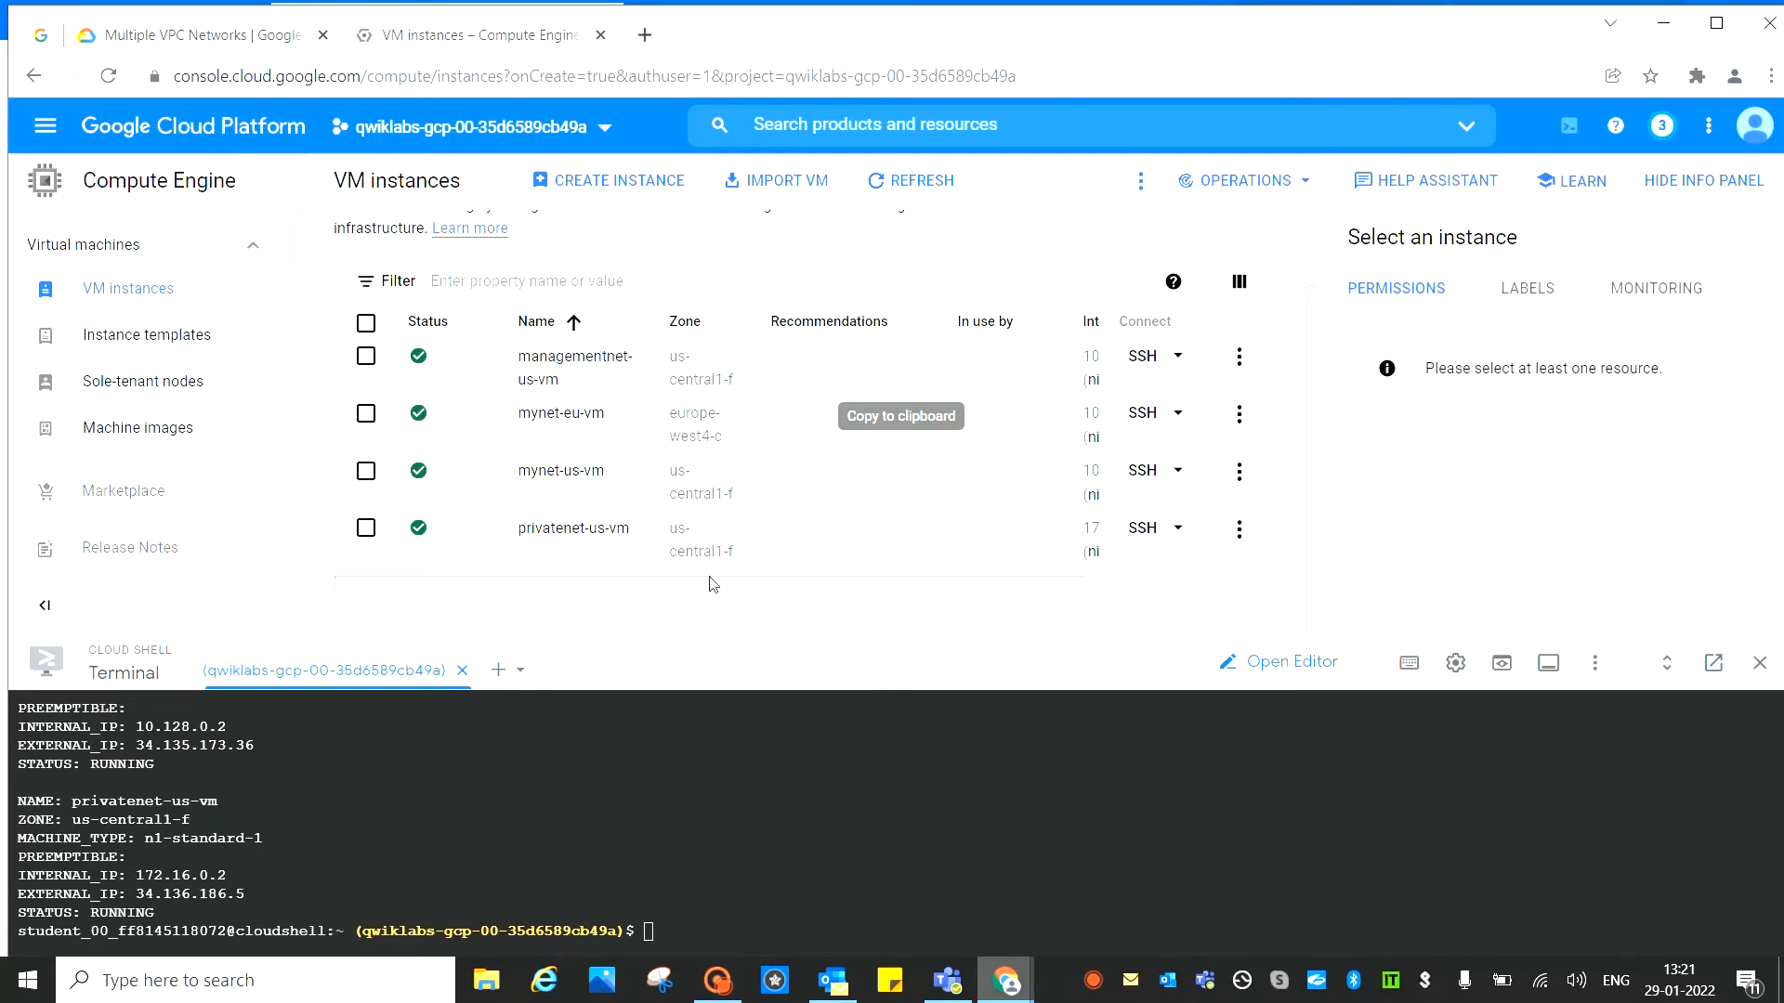
{"action": "left_click_drag", "start_coordinate": [711, 583], "coordinate": [1043, 577]}
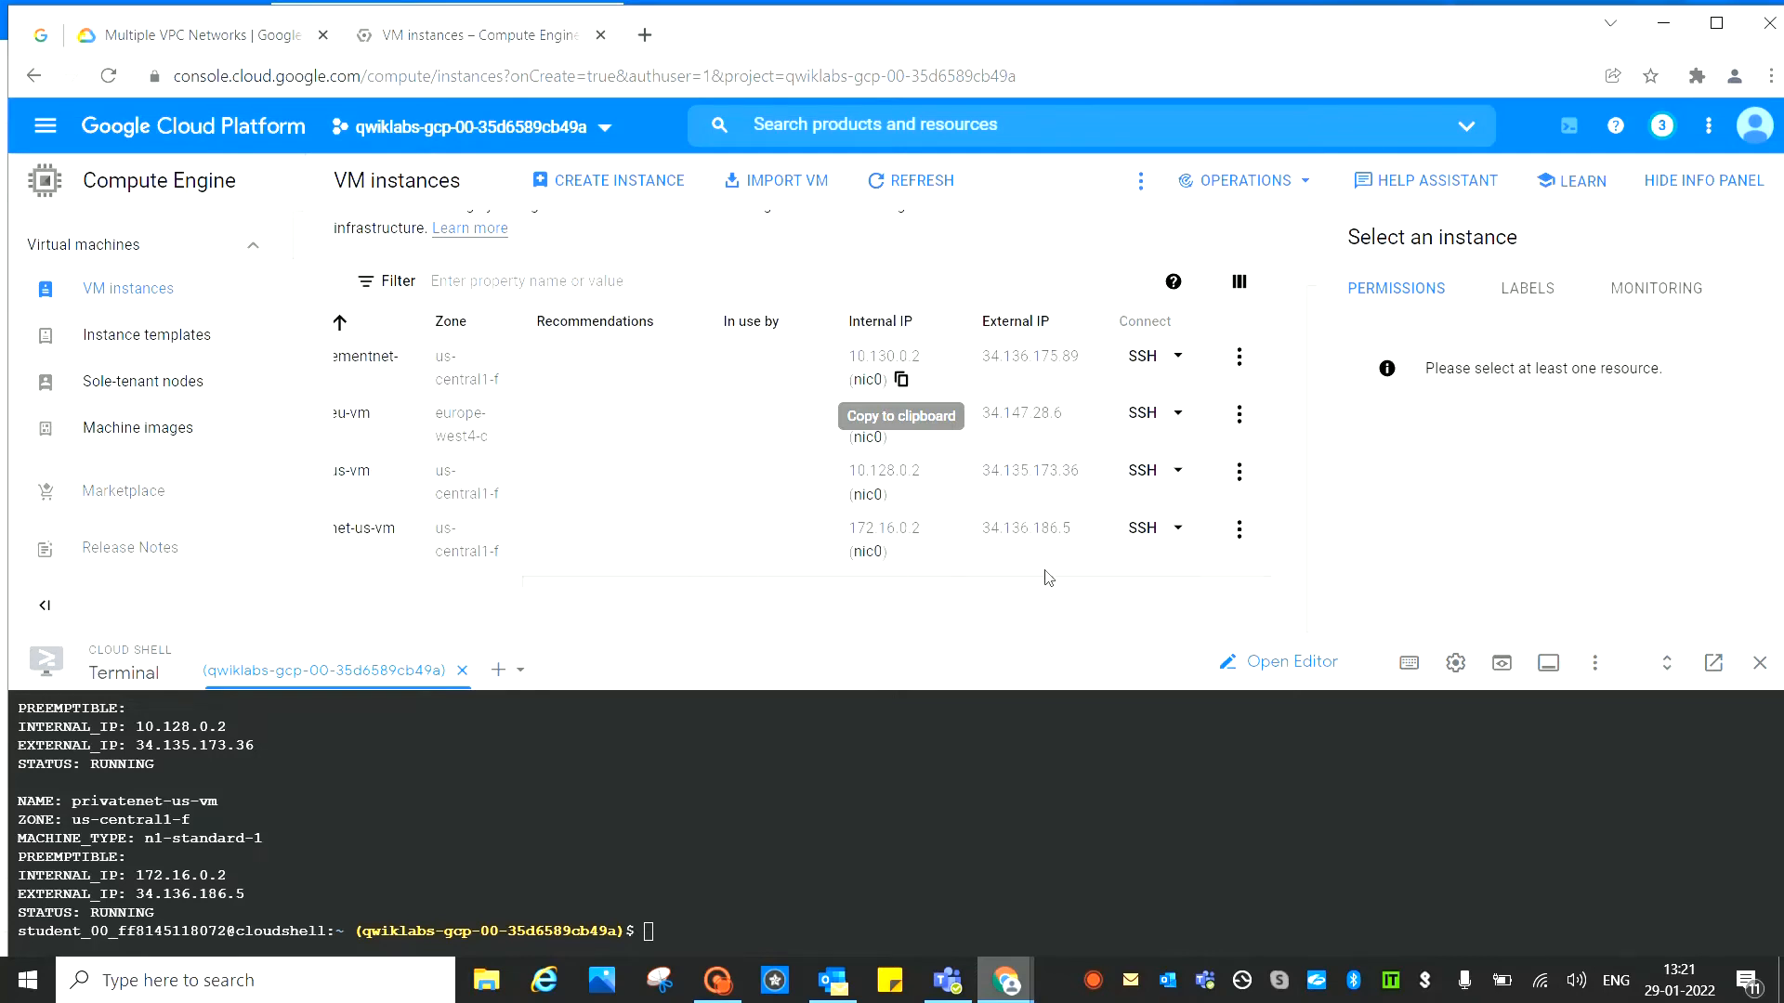
{"action": "left_click", "coordinate": [902, 435]}
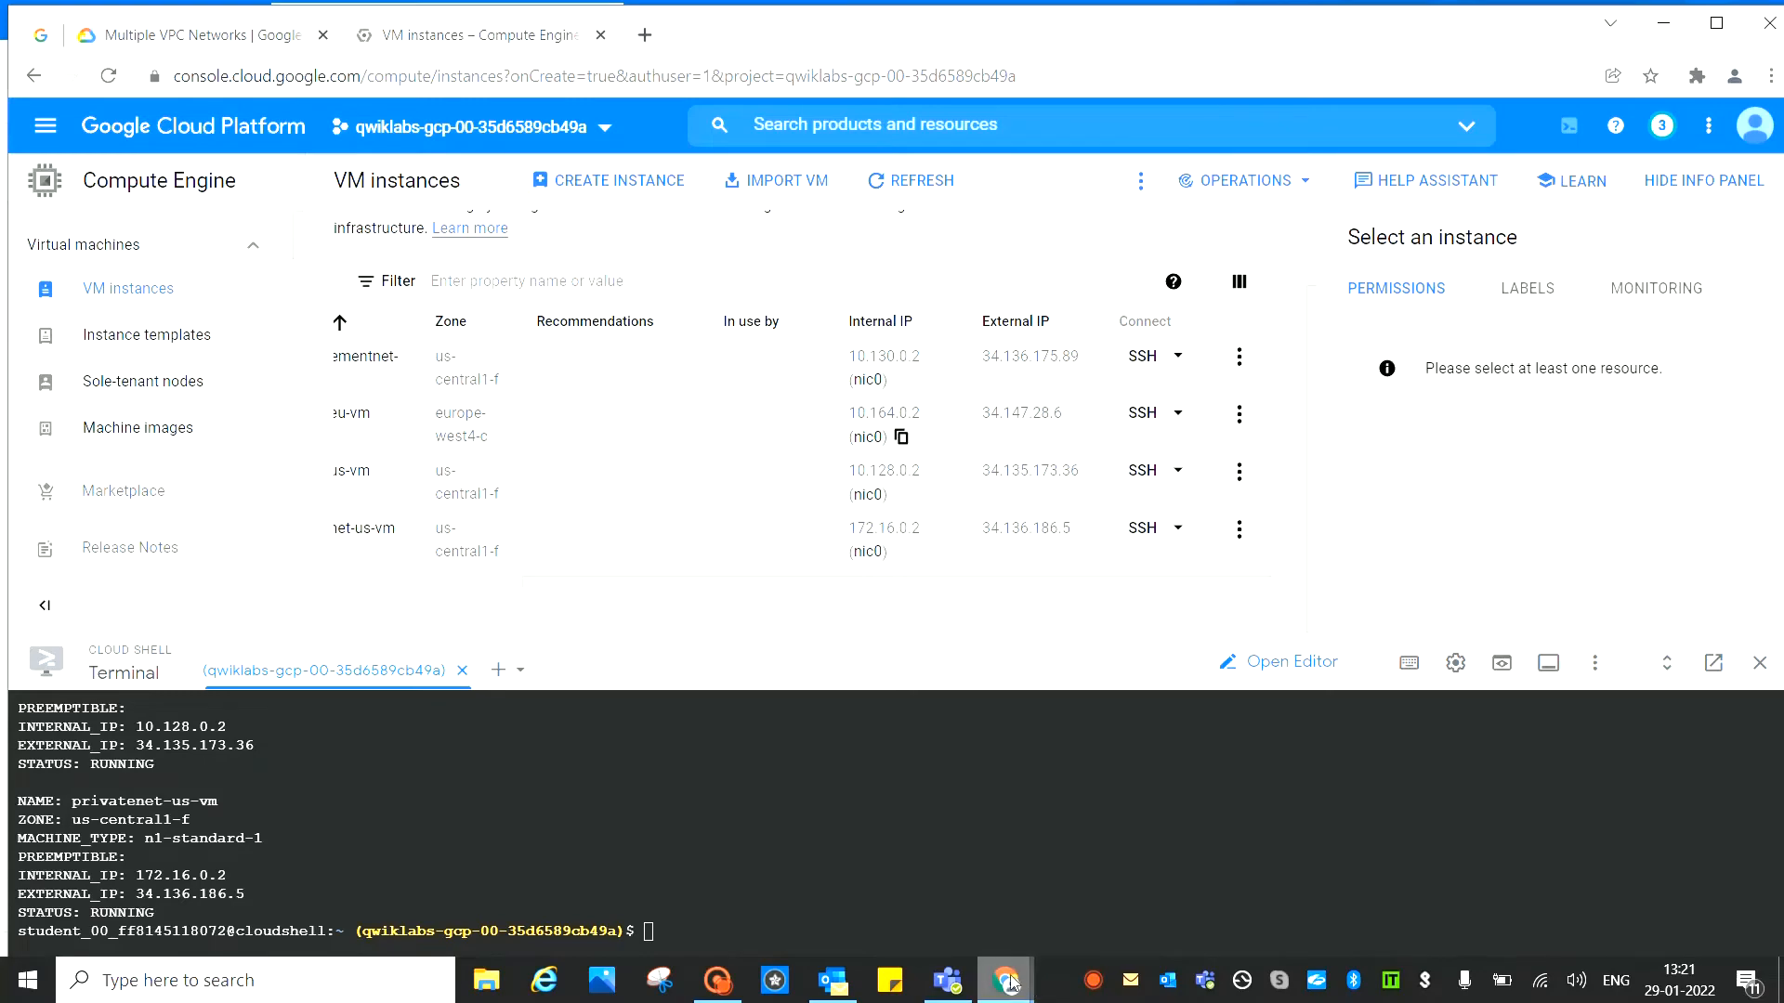
{"action": "mouse_move", "coordinate": [1011, 983]}
{"action": "left_click", "coordinate": [1094, 904]}
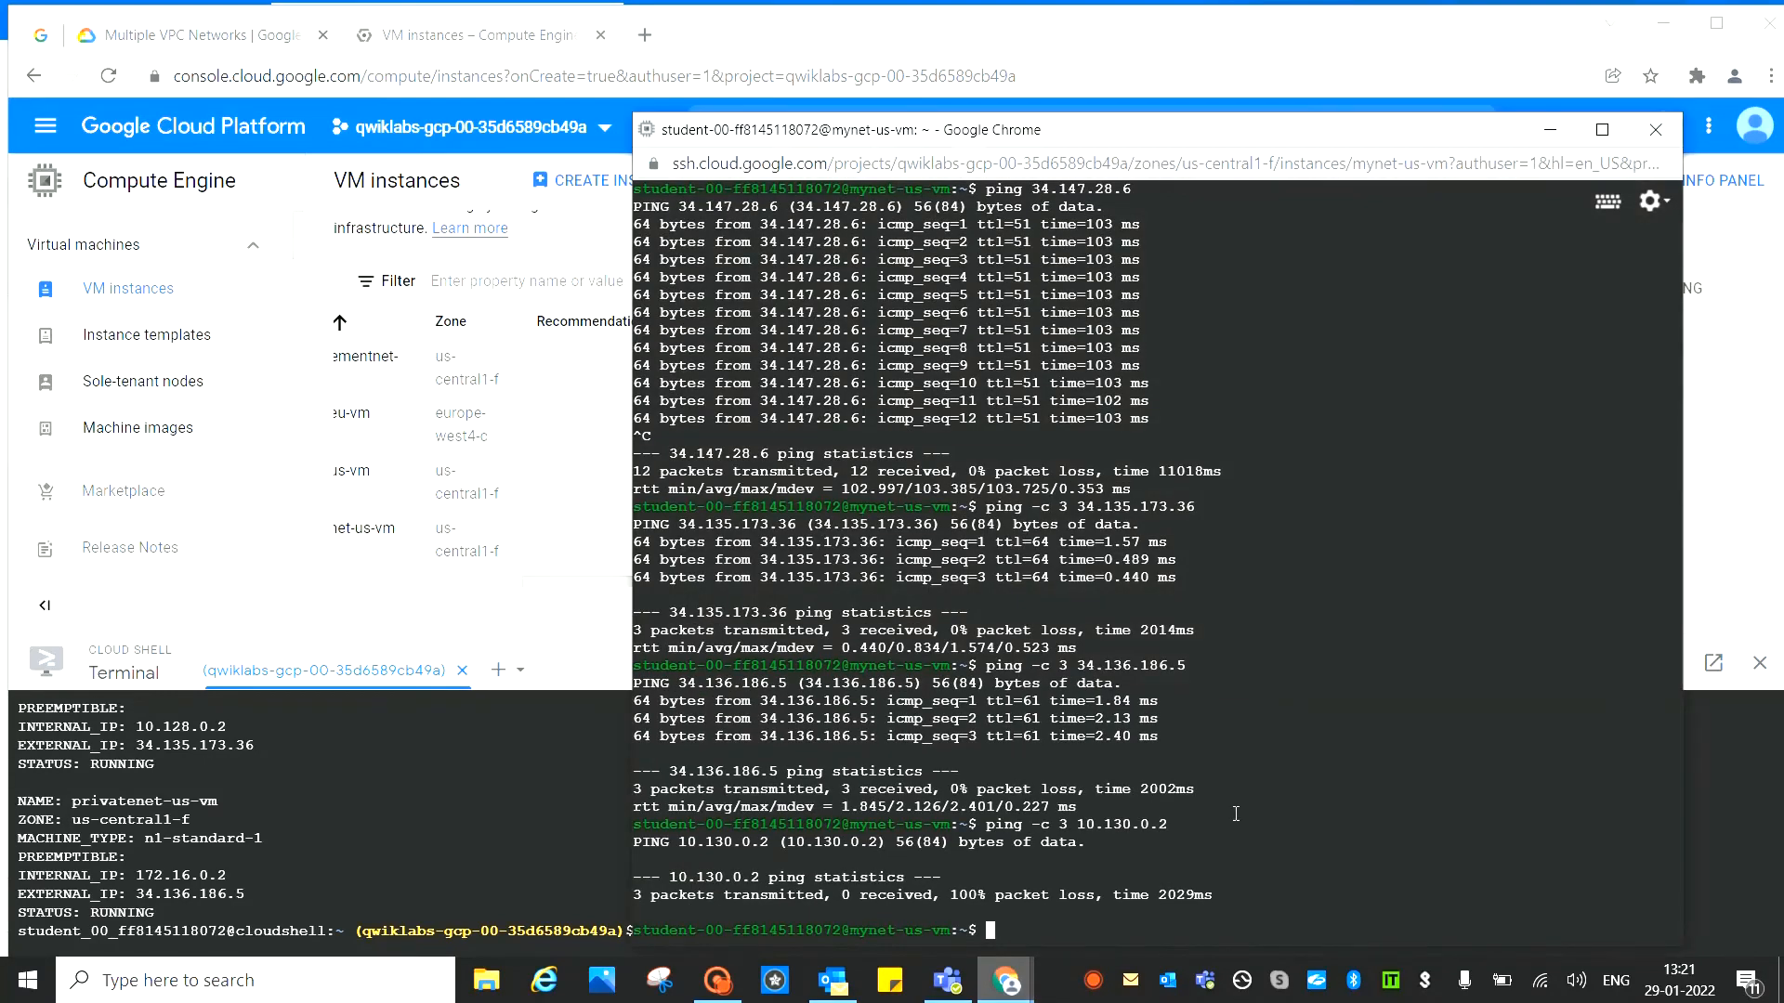
{"action": "type", "text": "ping -c 3 10.164.0.2"}
{"action": "key", "text": "Return"}
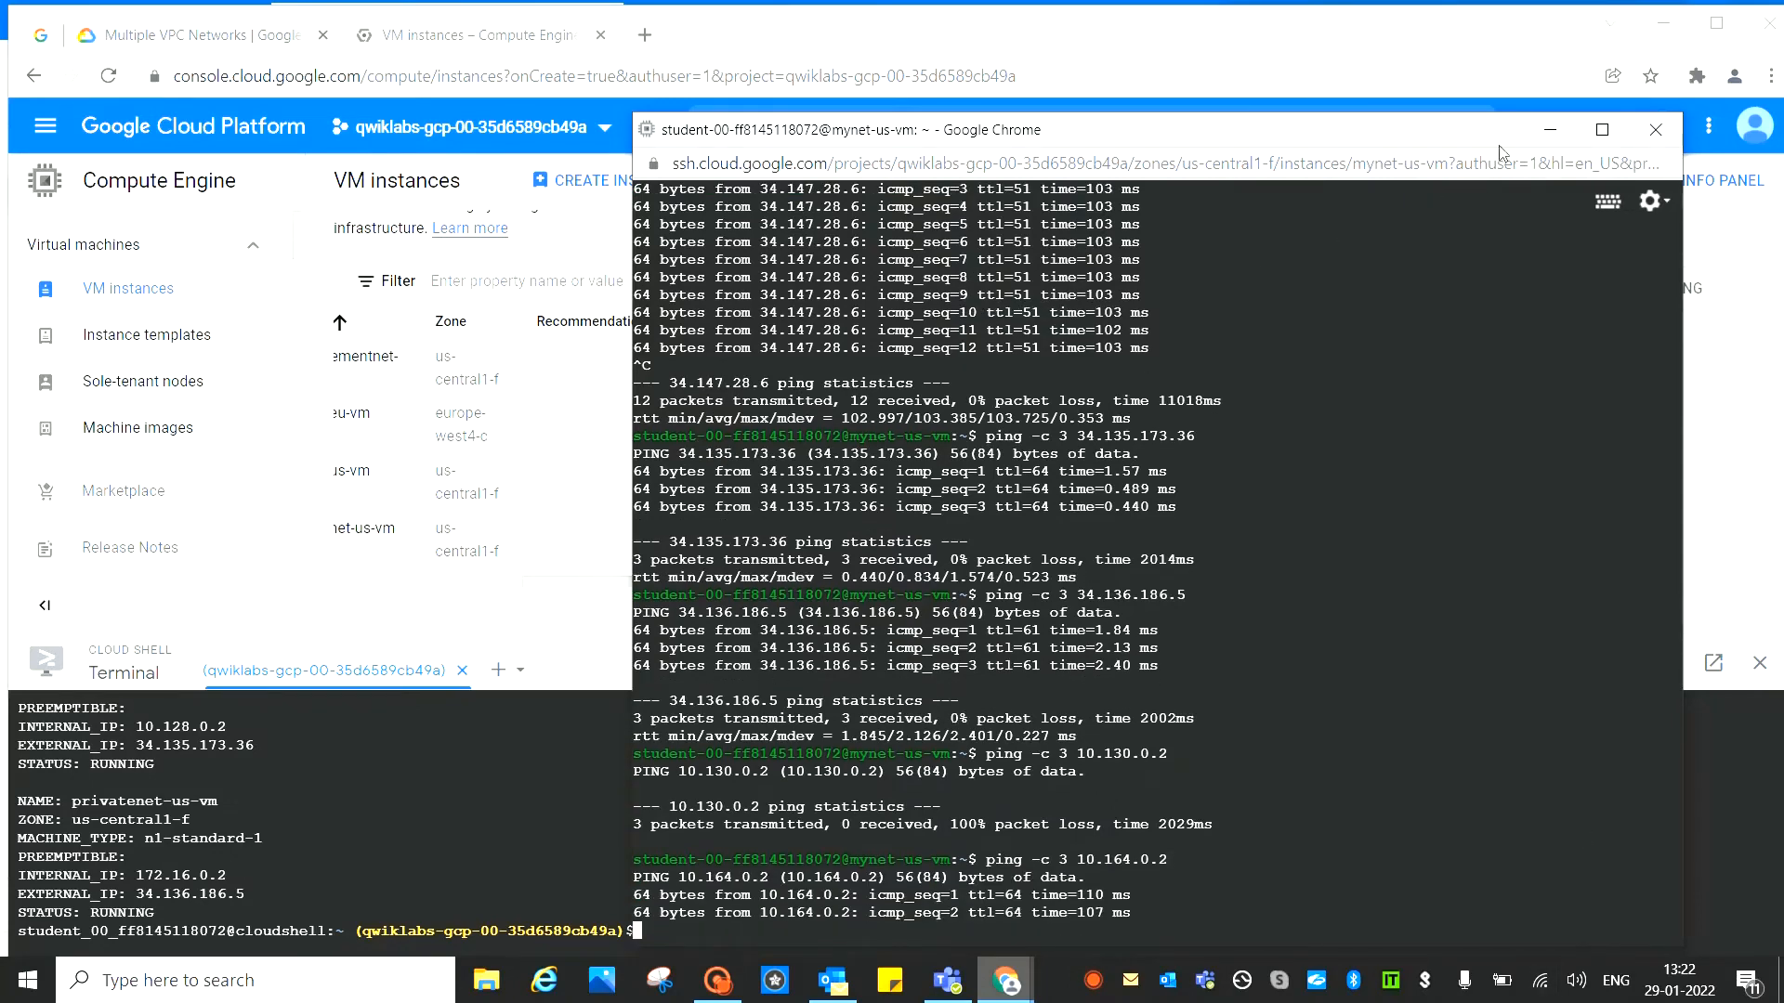
Copy the internal IP of privatenet-us-vm from the VM instances list and run ping -c 3 172.16.0.2 in the SSH session
{"action": "left_click", "coordinate": [1550, 129]}
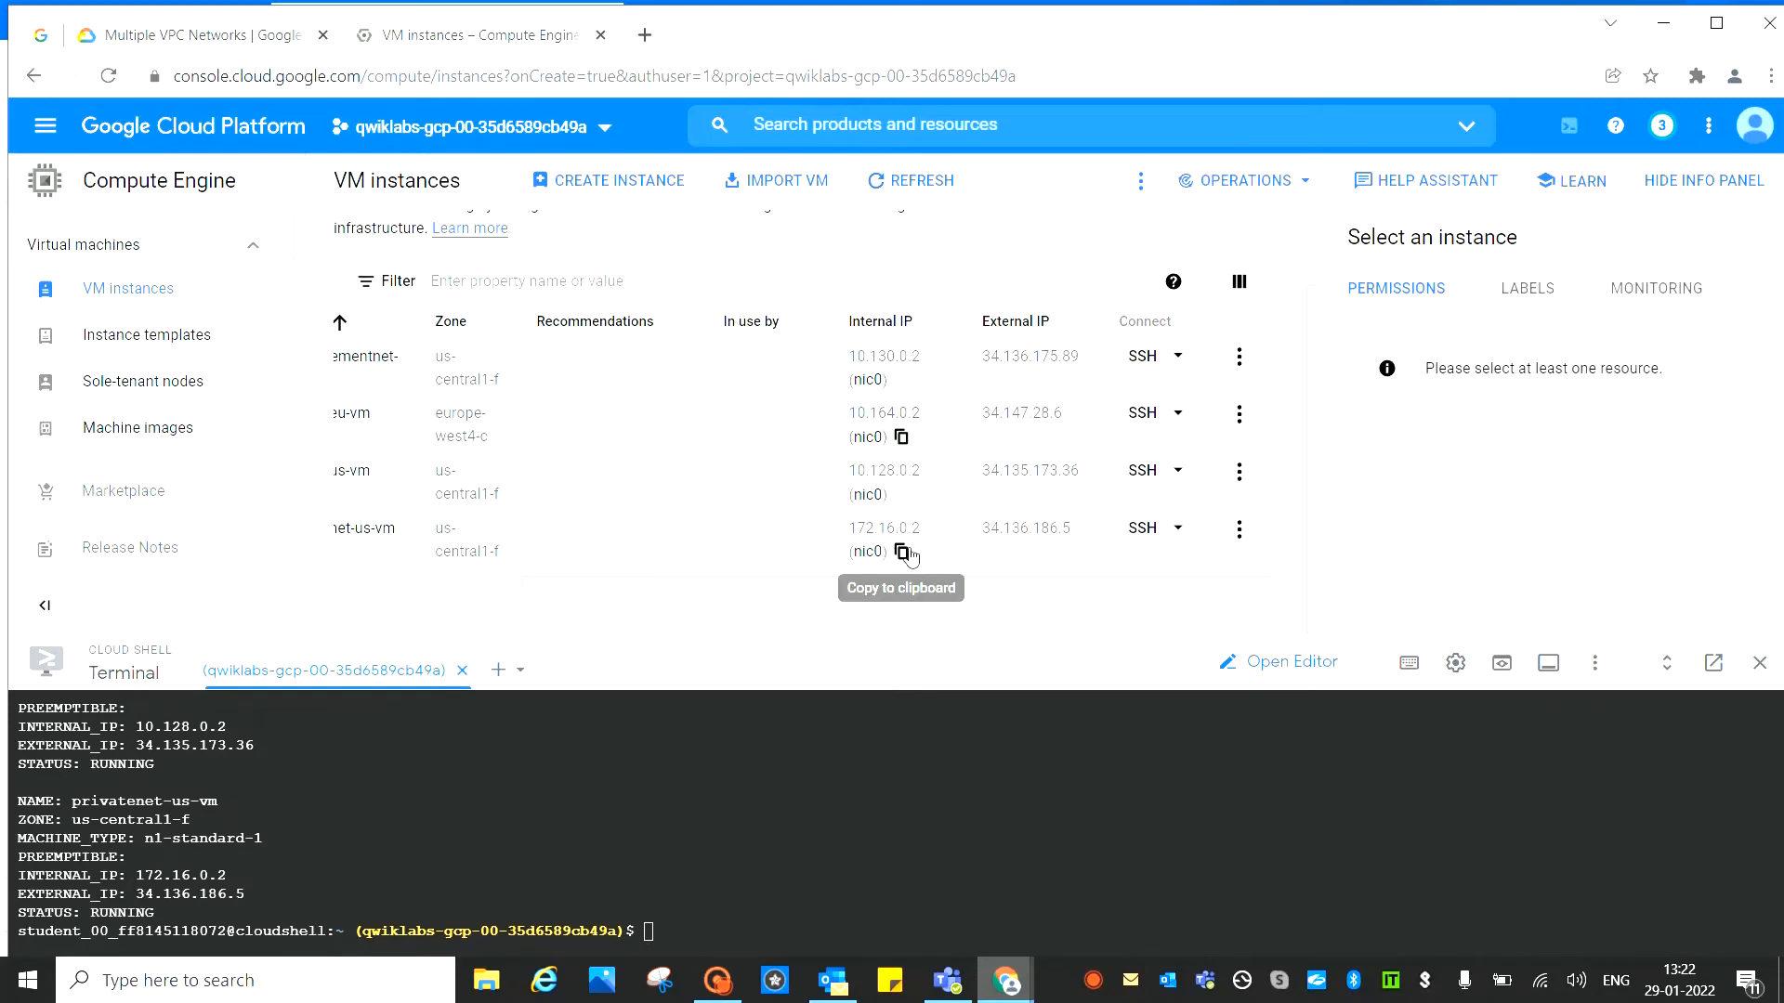
{"action": "left_click", "coordinate": [901, 553]}
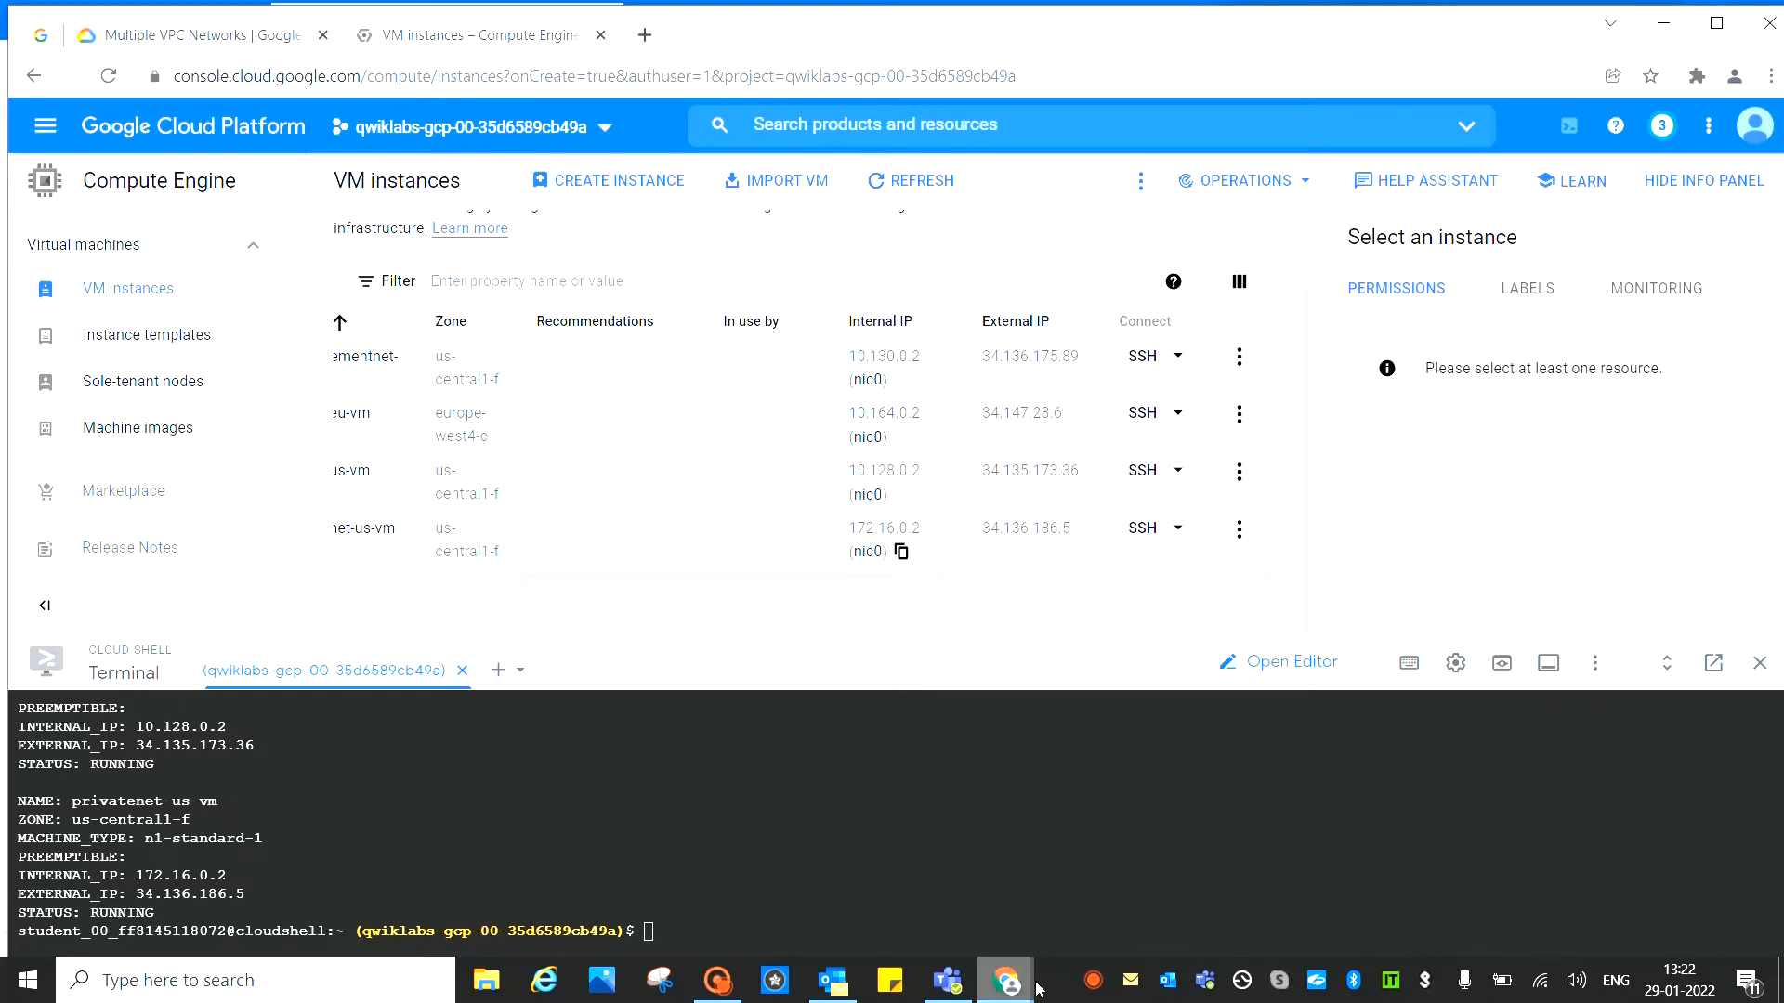
{"action": "mouse_move", "coordinate": [1022, 983]}
{"action": "left_click", "coordinate": [1138, 809]}
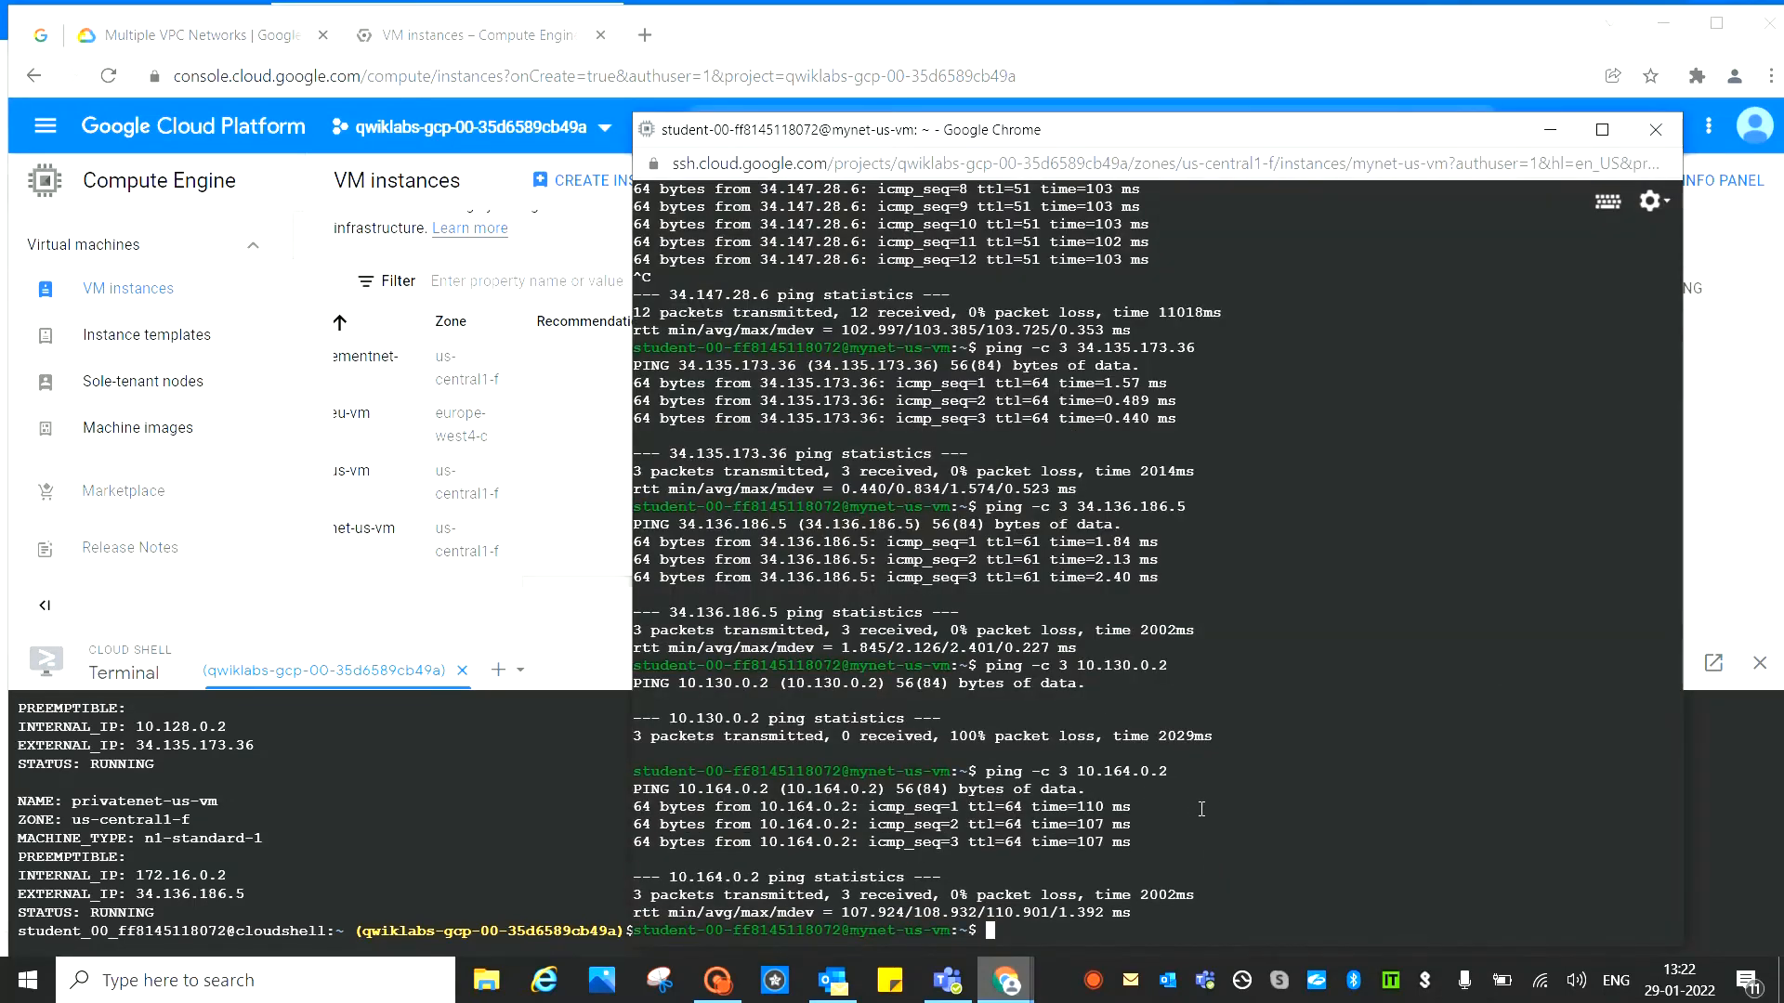
{"action": "type", "text": "ping -c 3"}
{"action": "key", "text": "ctrl+v"}
{"action": "key", "text": "Return"}
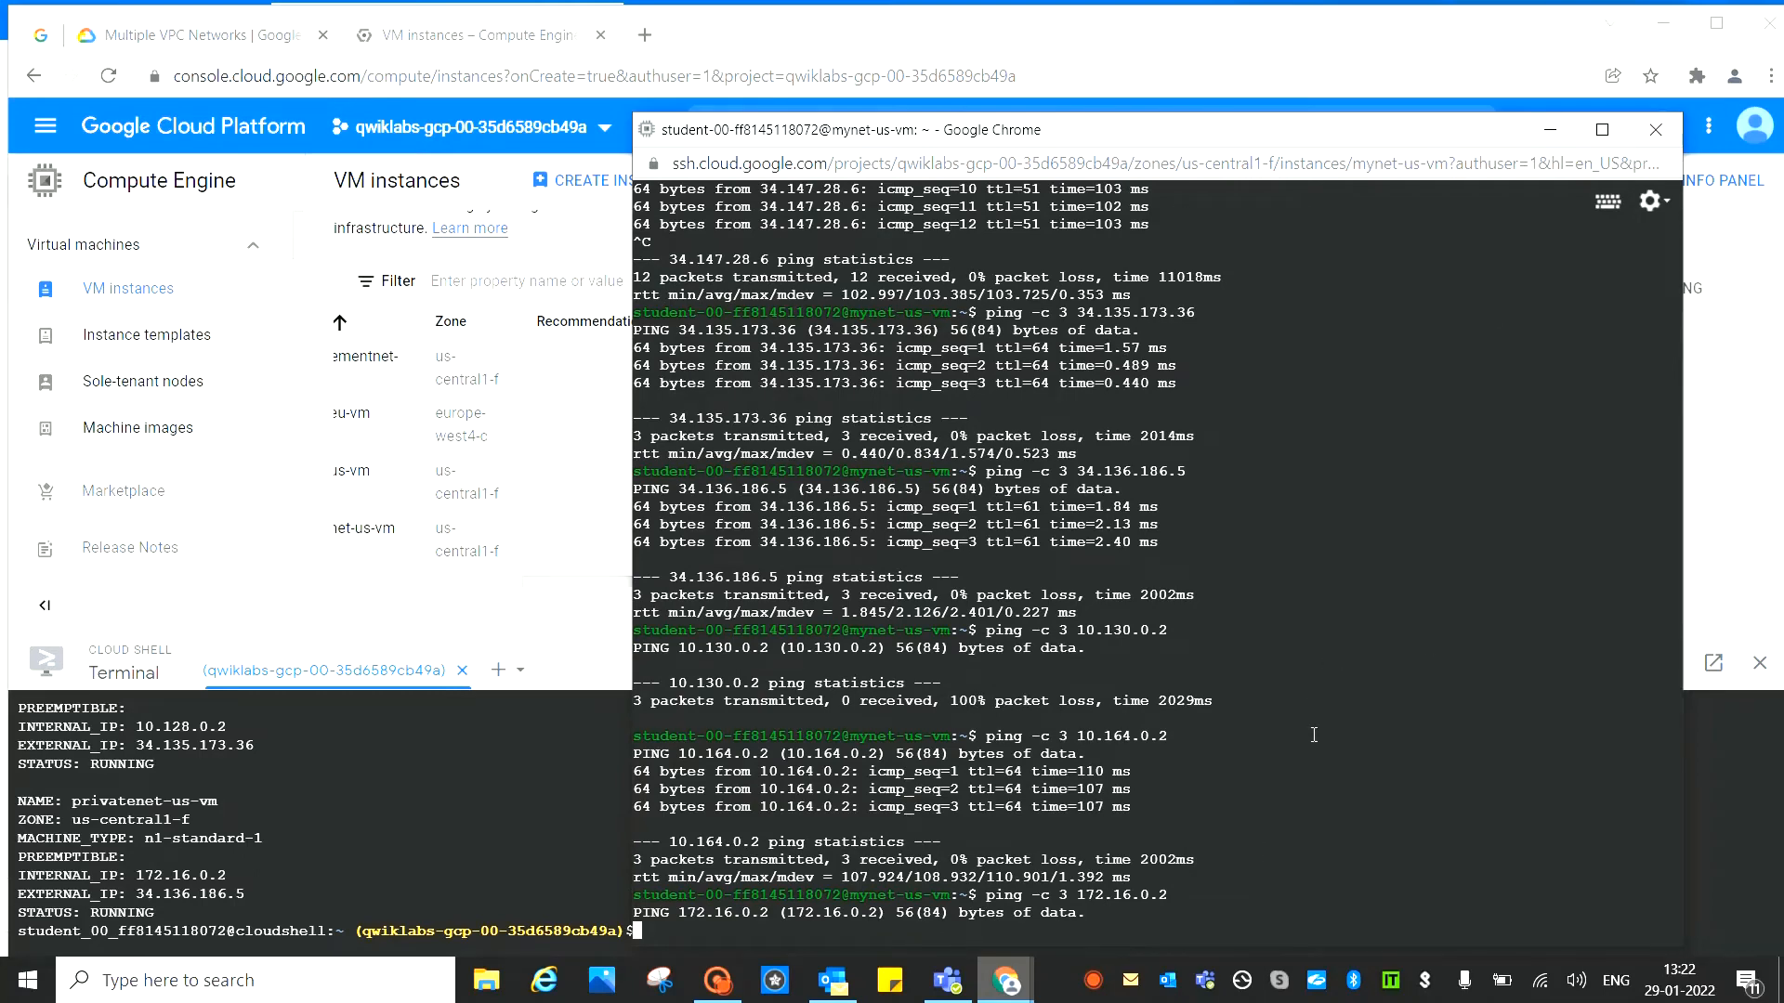
Review the lab's explanation of the internal IP ping tests against the instances in the VM instances list
{"action": "left_click", "coordinate": [1550, 130]}
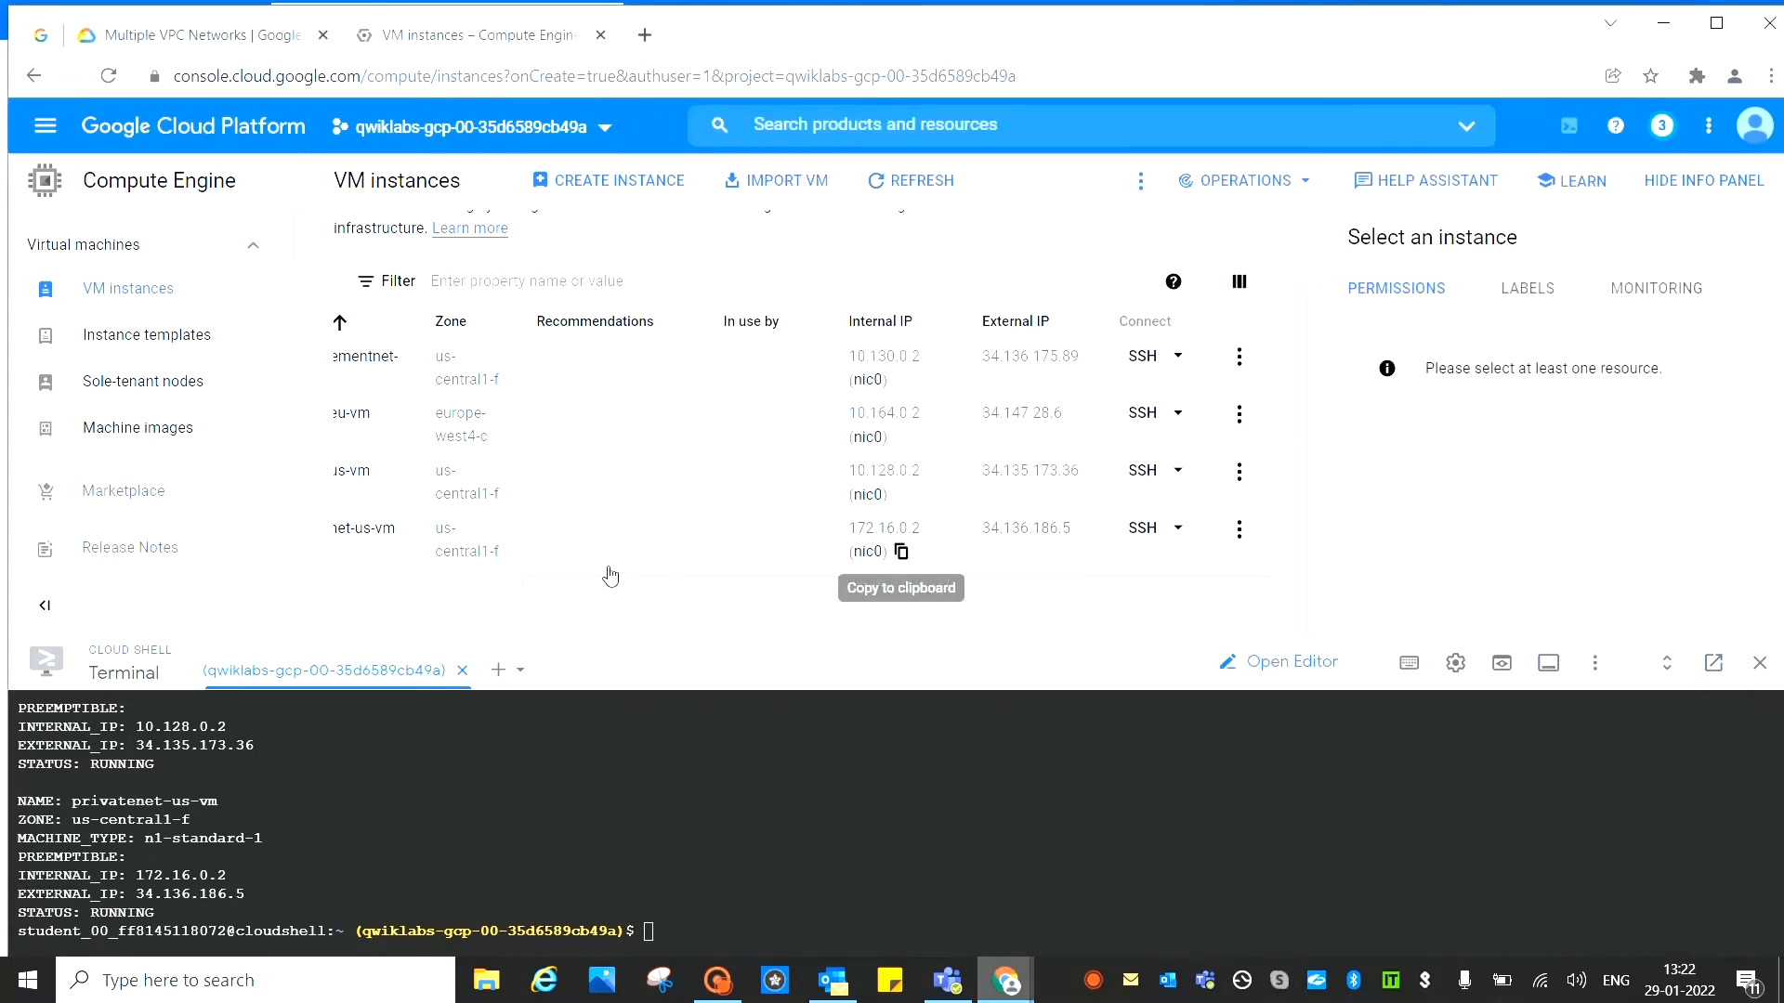
{"action": "left_click_drag", "start_coordinate": [665, 586], "coordinate": [474, 573]}
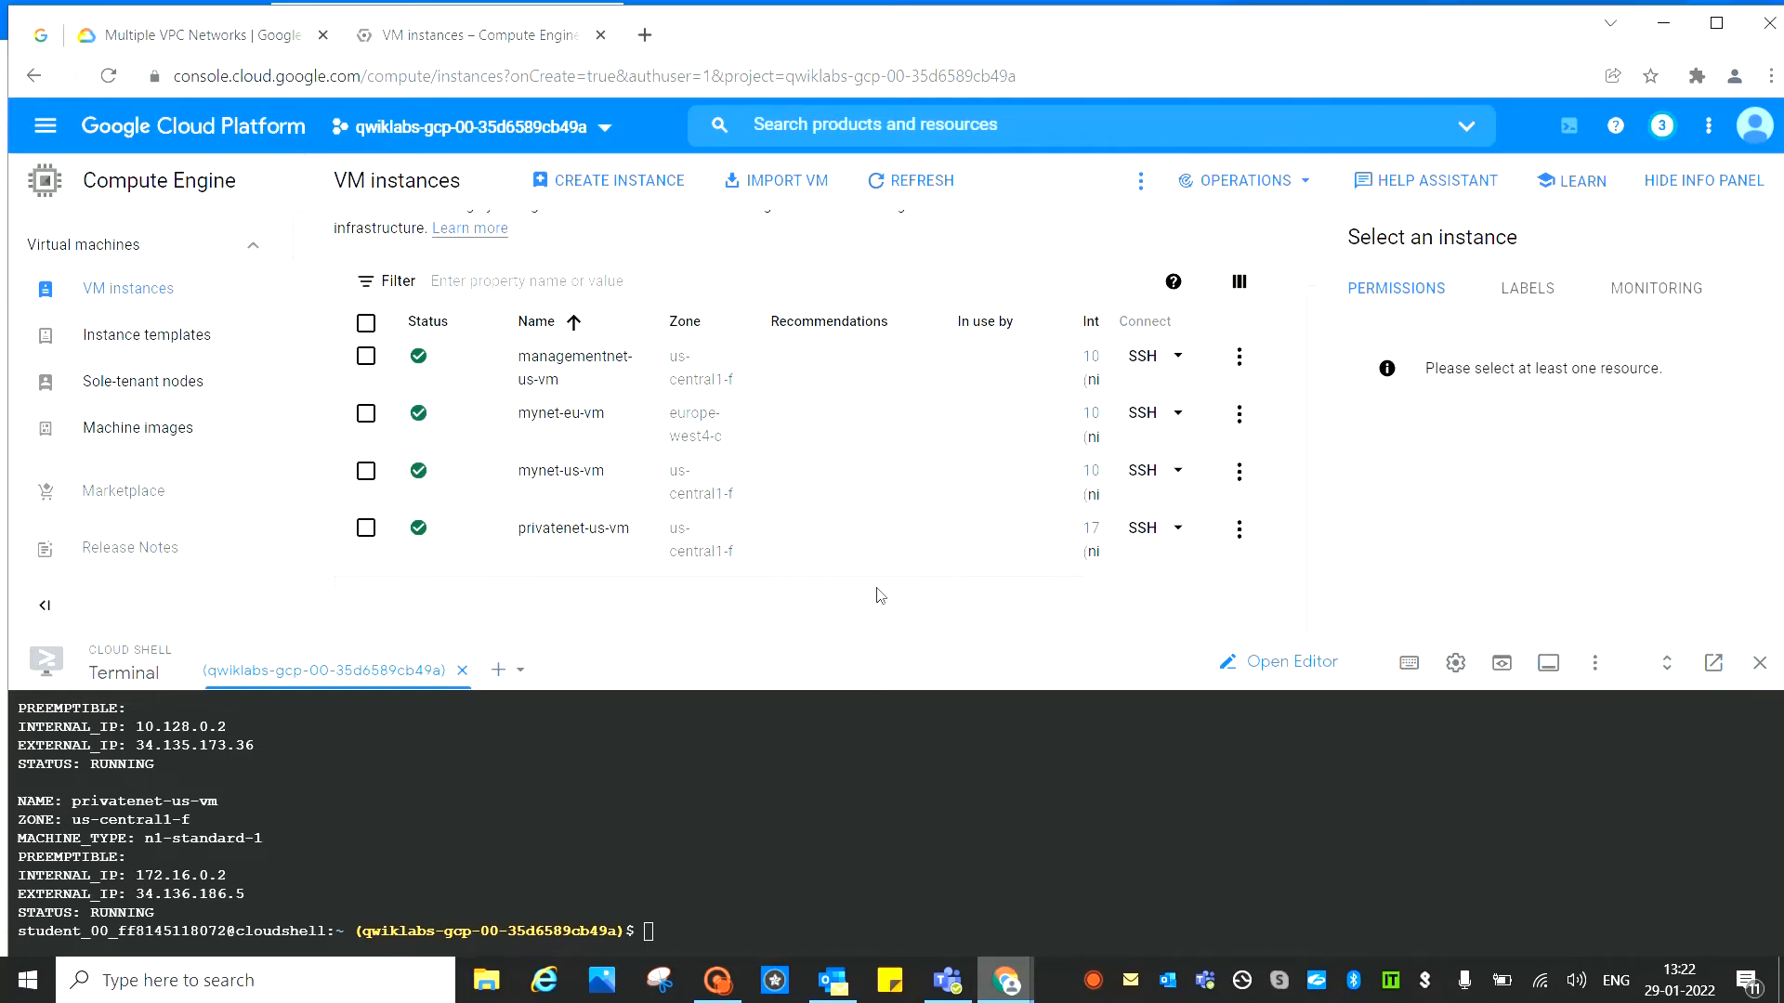
{"action": "left_click_drag", "start_coordinate": [876, 586], "coordinate": [1050, 585]}
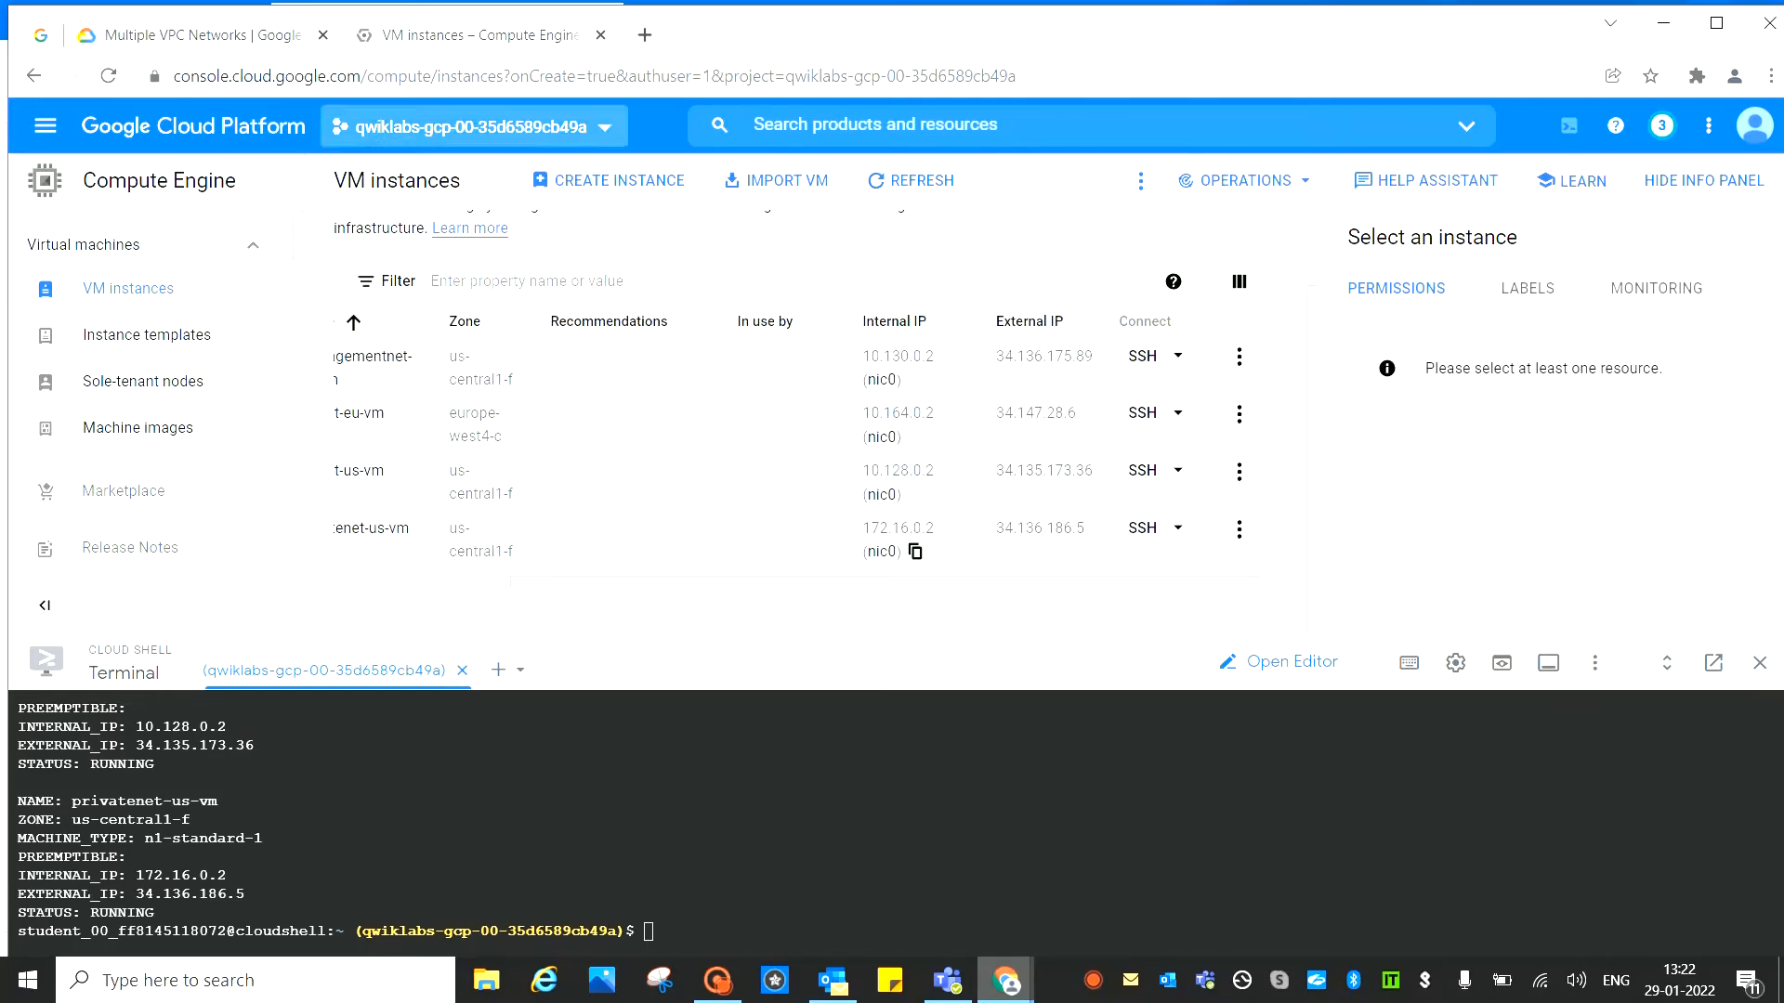
{"action": "left_click", "coordinate": [190, 25]}
{"action": "scroll", "coordinate": [1022, 493], "scroll_direction": "down", "scroll_amount": 7}
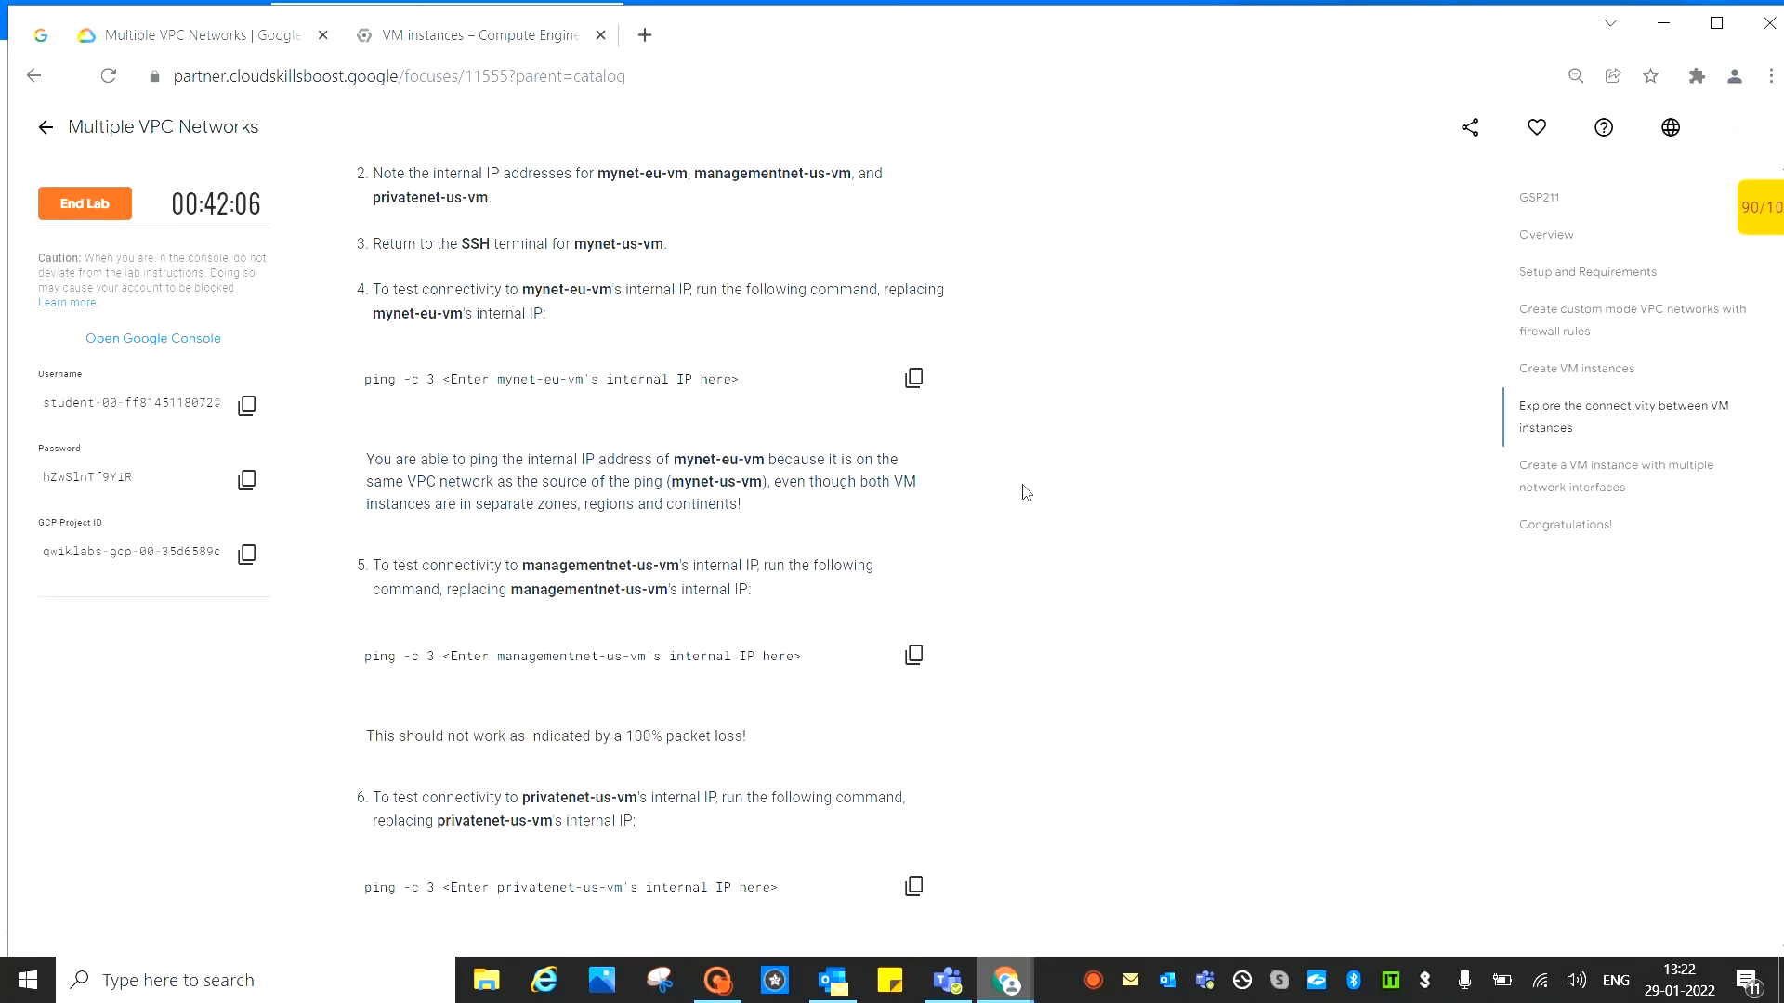
{"action": "scroll", "coordinate": [1027, 489], "scroll_direction": "down", "scroll_amount": 1}
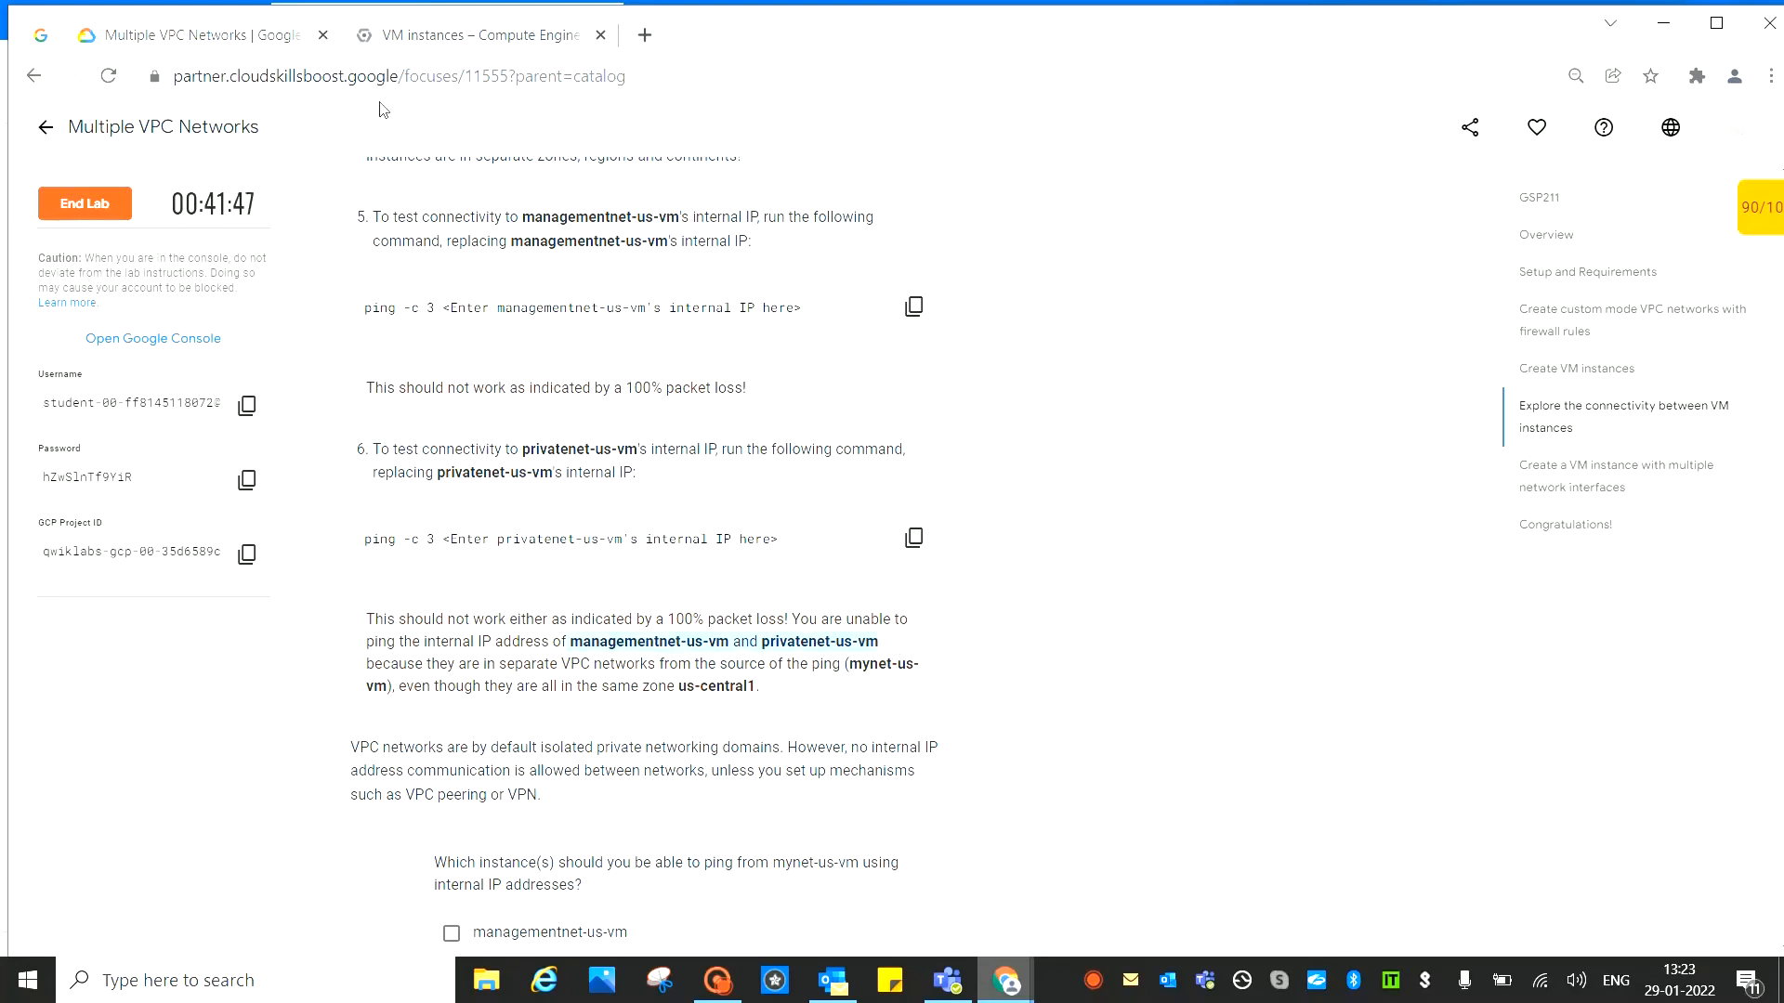
{"action": "left_click", "coordinate": [442, 42]}
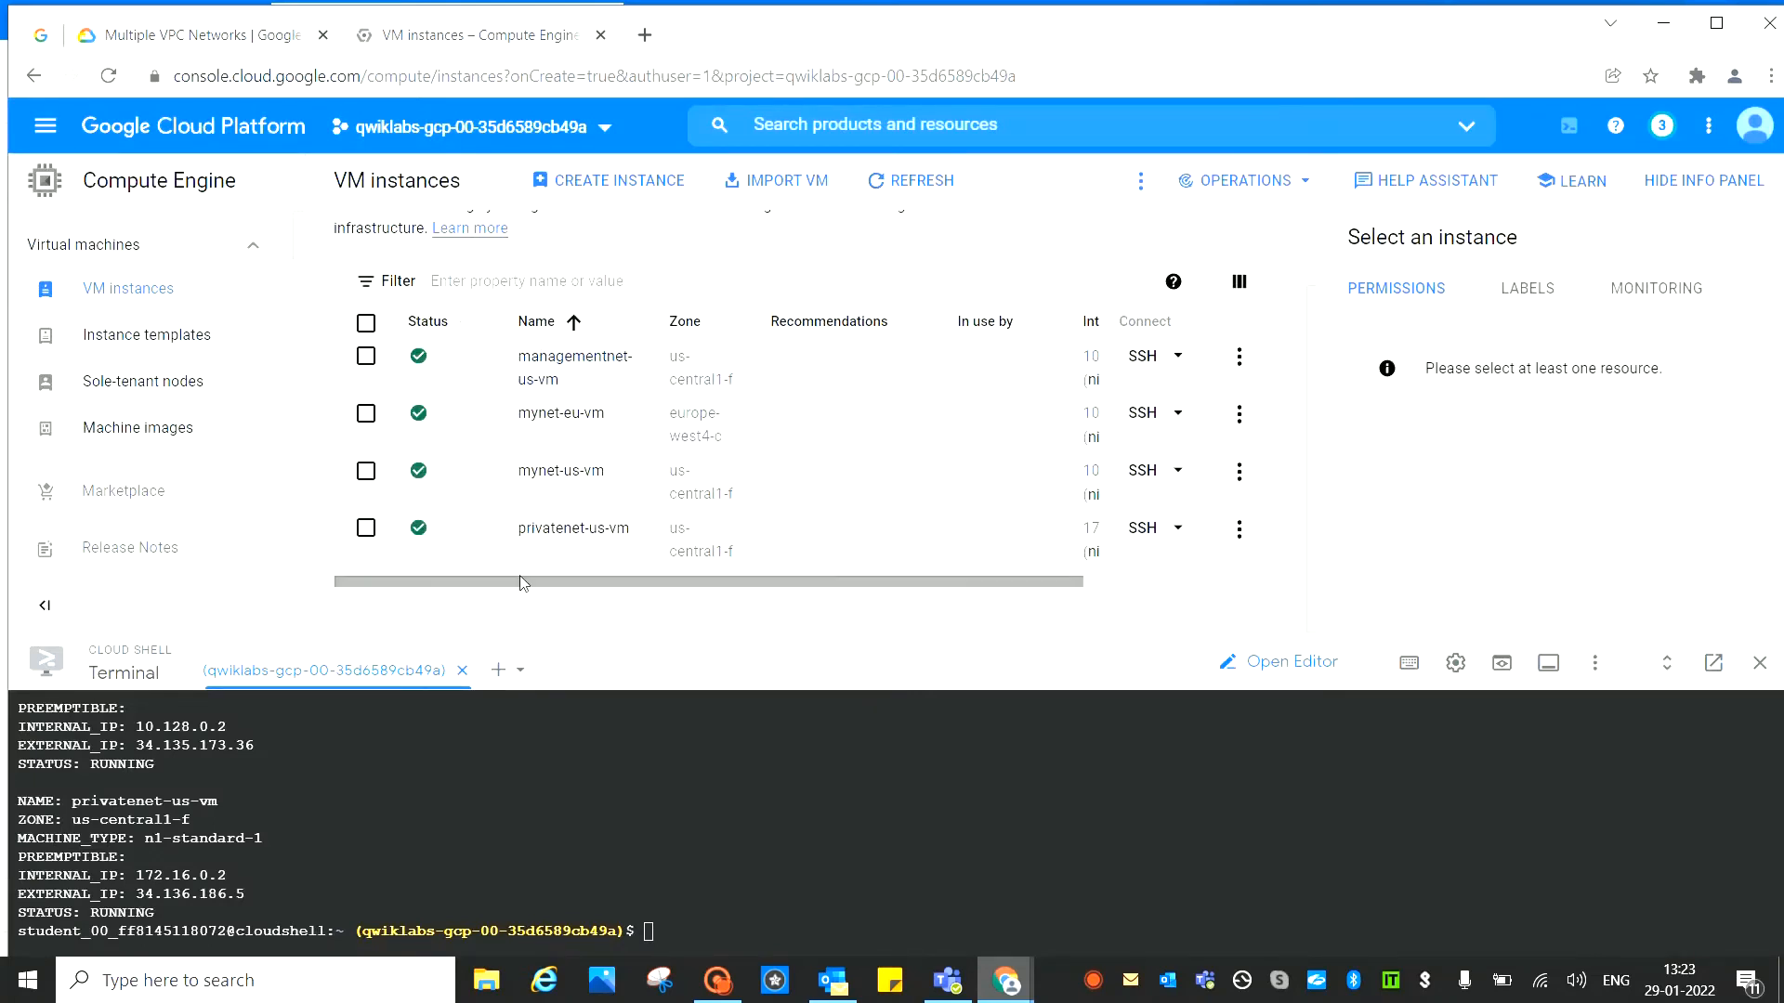
{"action": "left_click", "coordinate": [189, 39]}
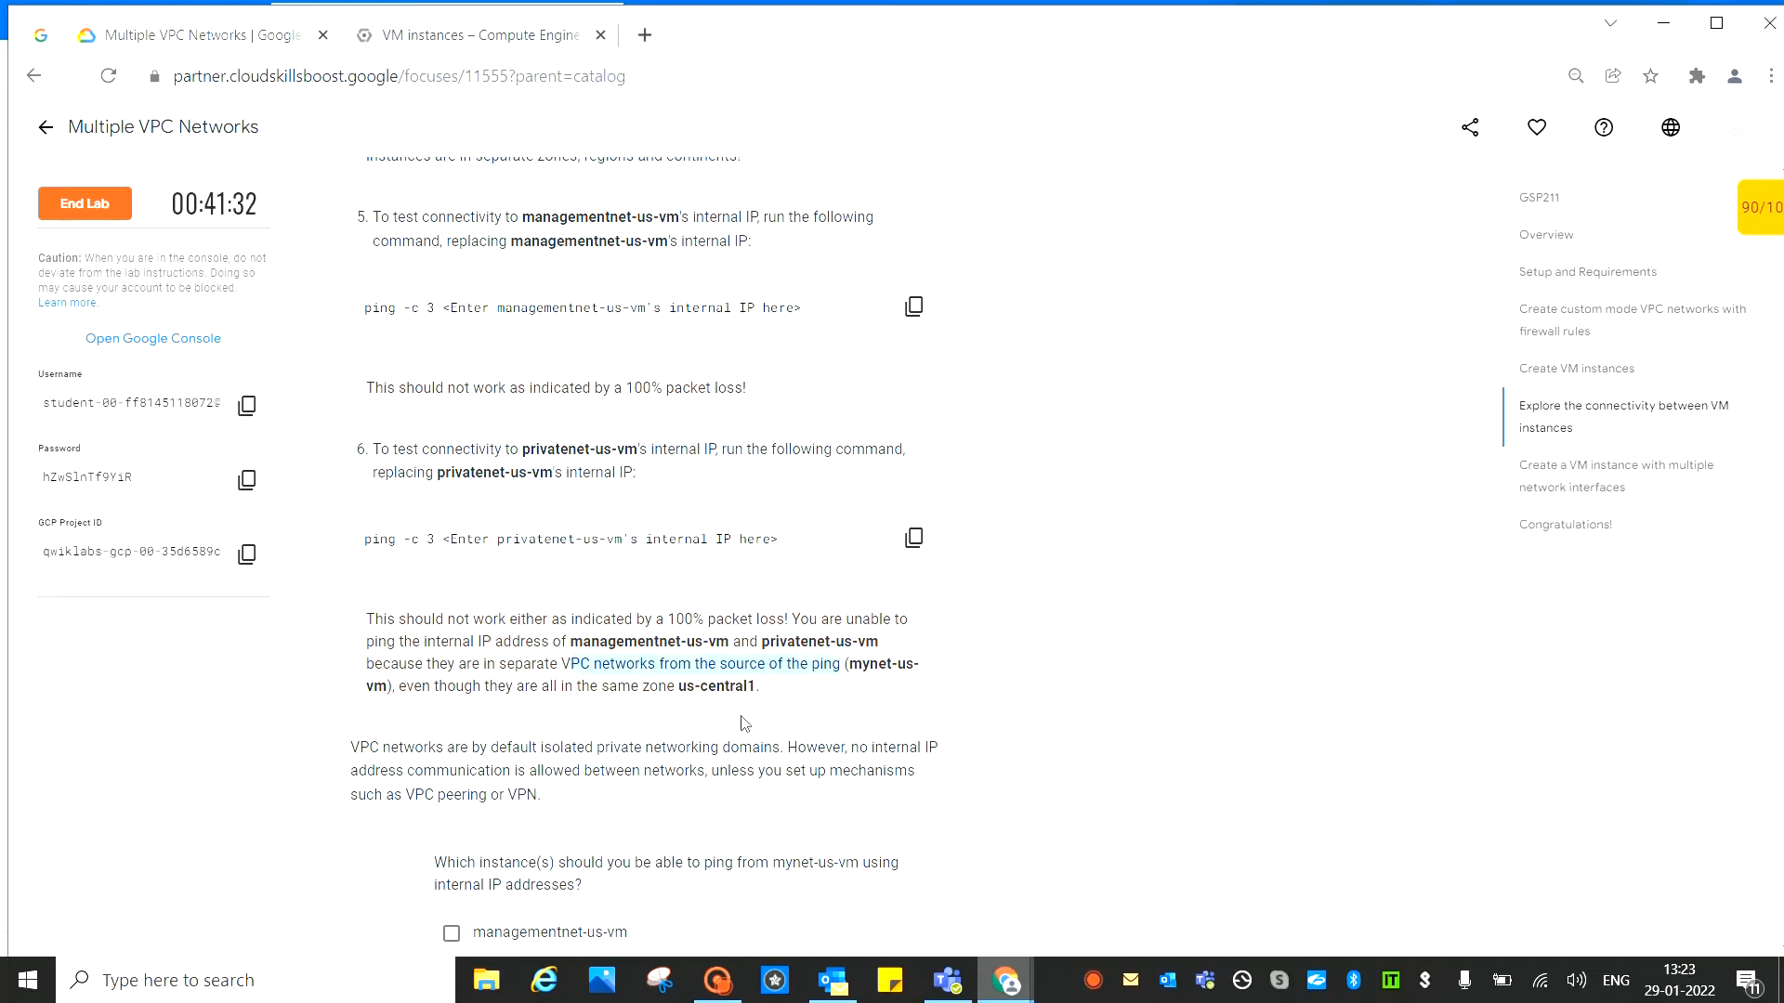
{"action": "scroll", "coordinate": [873, 674], "scroll_direction": "up", "scroll_amount": 2}
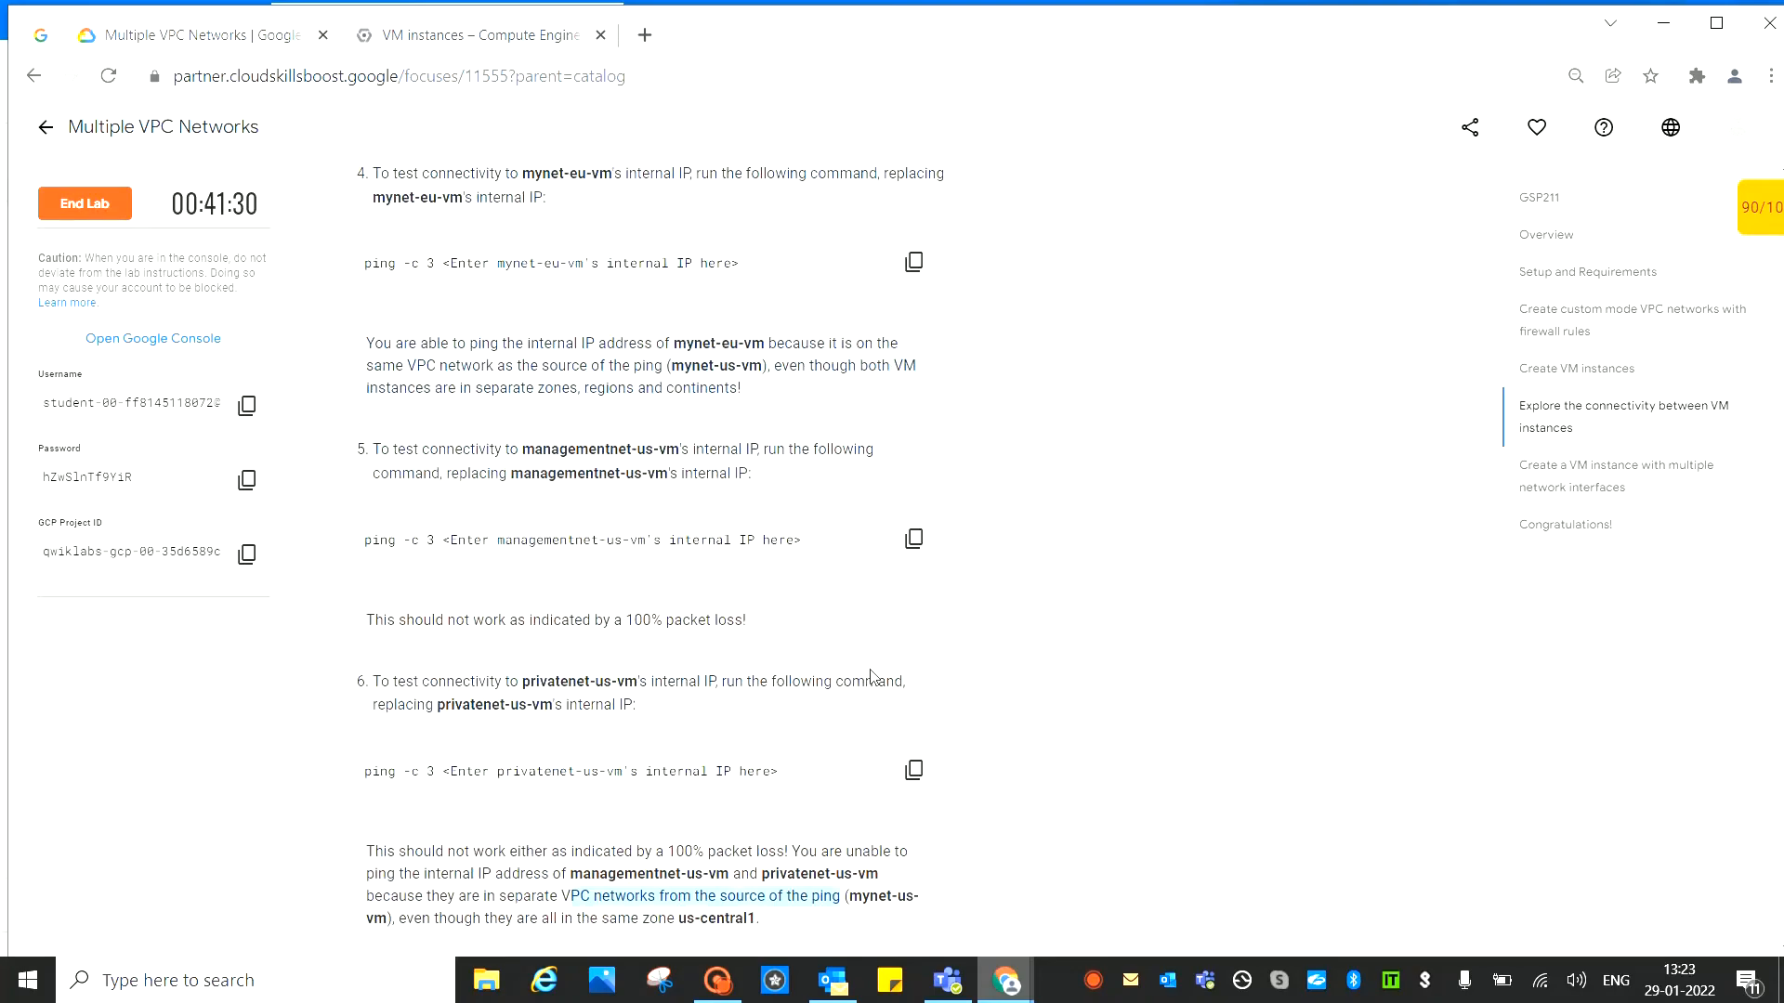
Answer the lab question on instances reachable from mynet-us-vm by internal IP with mynet-eu-vm and submit it
{"action": "scroll", "coordinate": [859, 660], "scroll_direction": "down", "scroll_amount": 4}
{"action": "scroll", "coordinate": [858, 656], "scroll_direction": "down", "scroll_amount": 3}
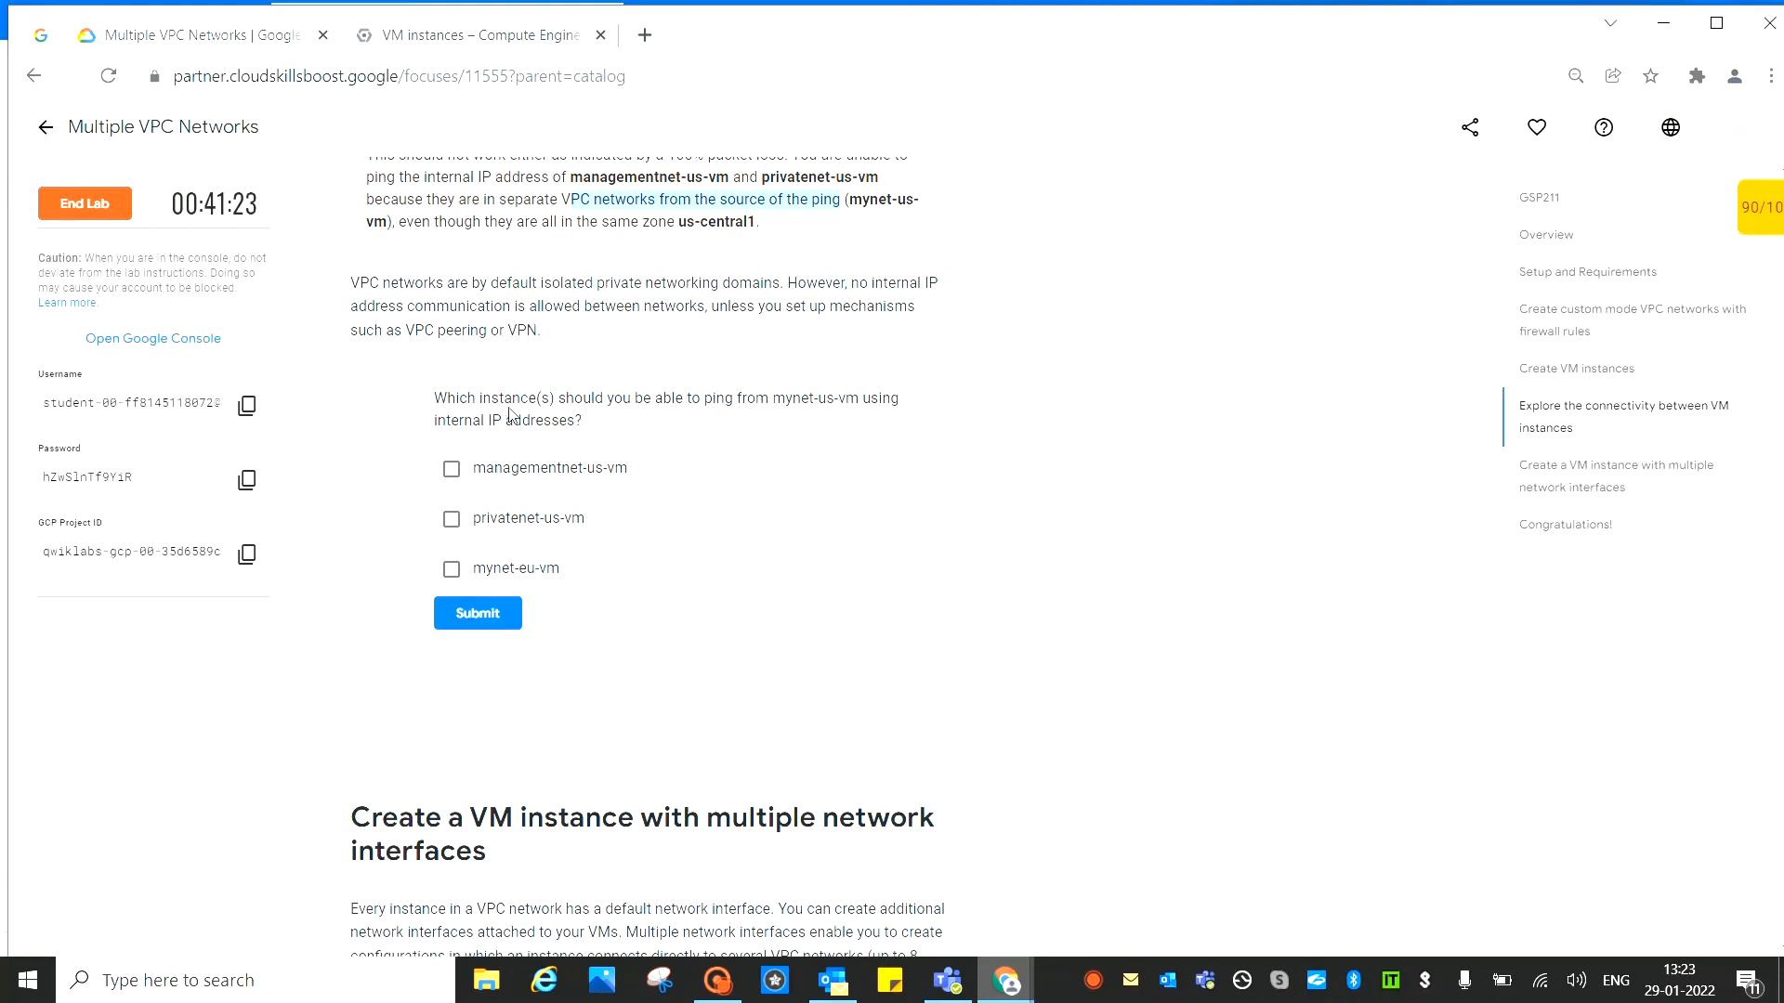
{"action": "left_click", "coordinate": [450, 570]}
{"action": "left_click", "coordinate": [481, 616]}
Following the lab's multiple network interfaces section, open the Compute Engine VM instances page in the console and start creating an instance
{"action": "scroll", "coordinate": [1031, 605], "scroll_direction": "down", "scroll_amount": 5}
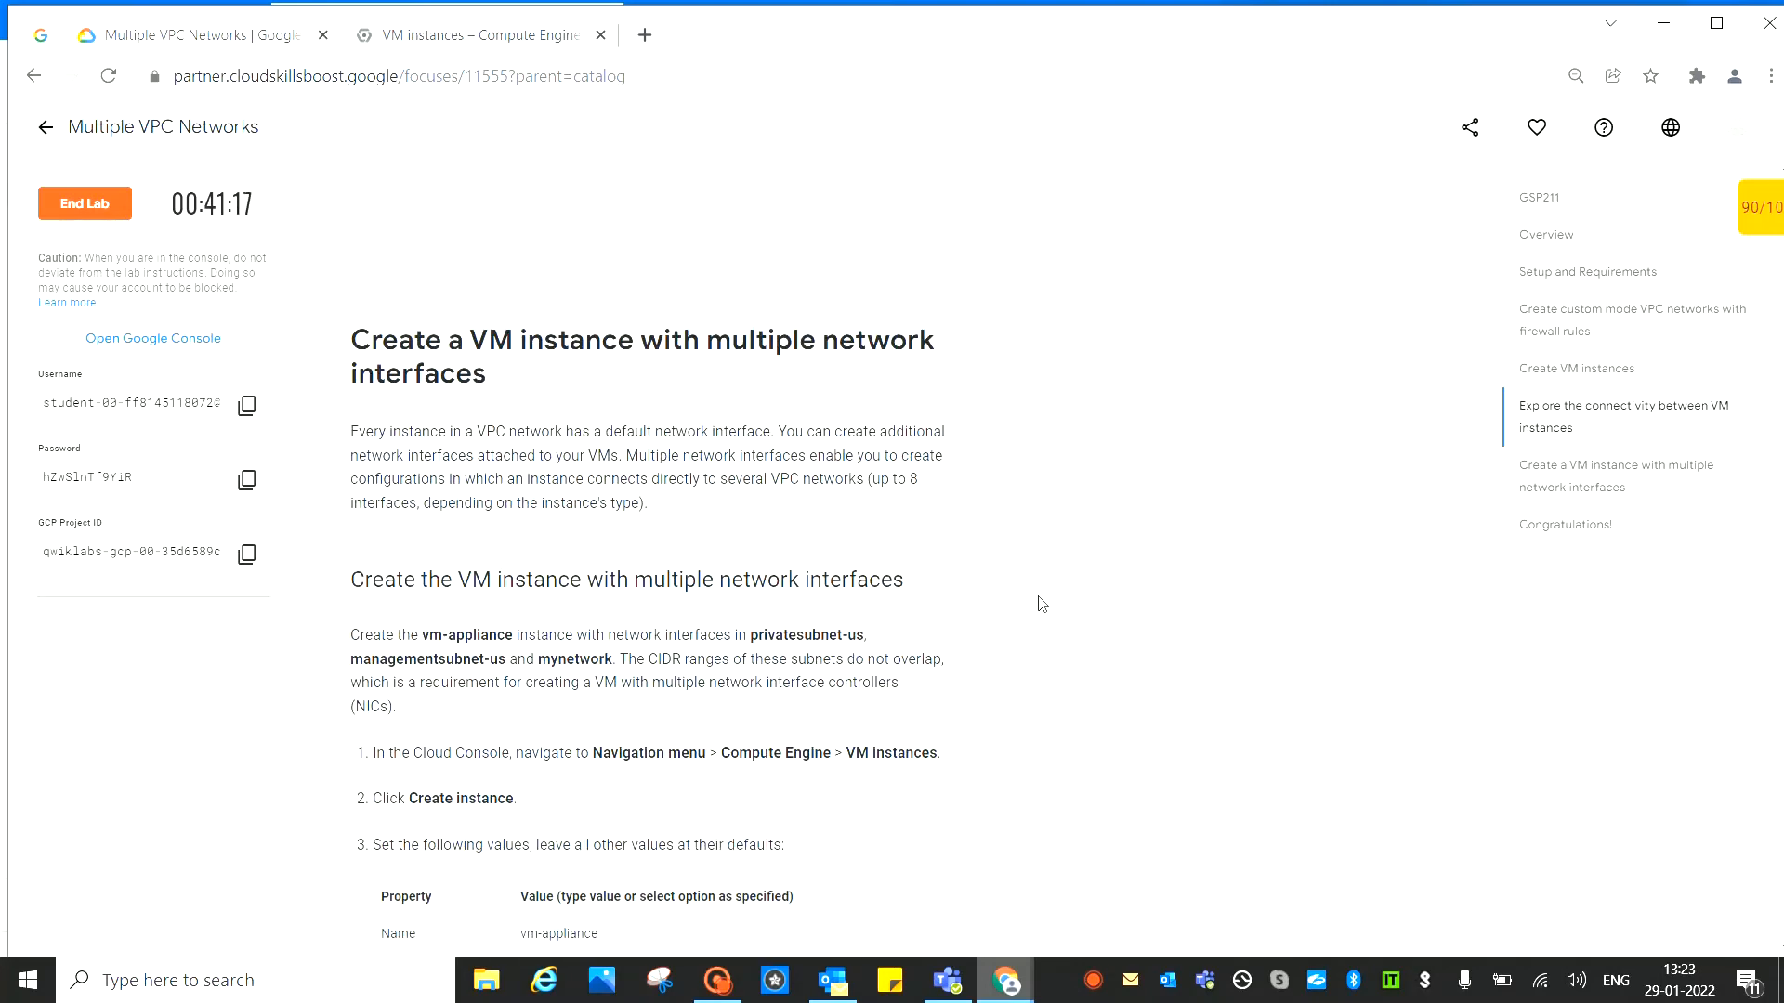
{"action": "scroll", "coordinate": [1069, 595], "scroll_direction": "down", "scroll_amount": 3}
{"action": "scroll", "coordinate": [1076, 558], "scroll_direction": "up", "scroll_amount": 3}
{"action": "scroll", "coordinate": [1047, 485], "scroll_direction": "down", "scroll_amount": 1}
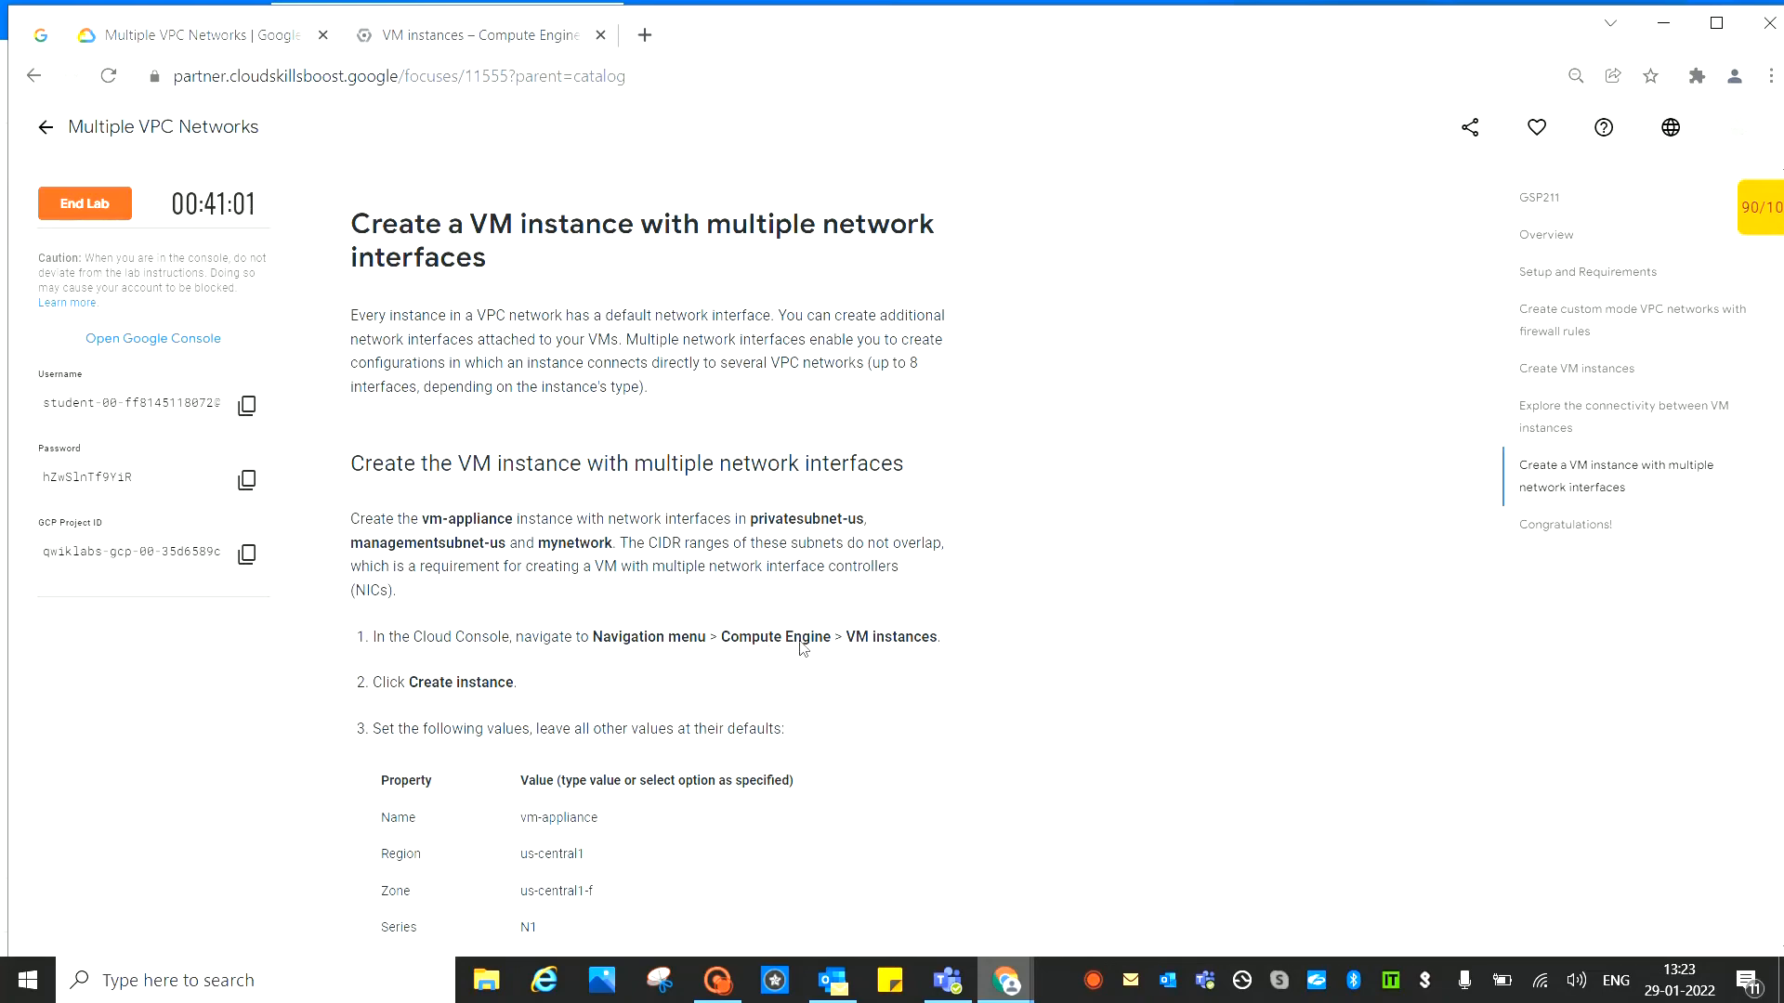
{"action": "left_click", "coordinate": [495, 33]}
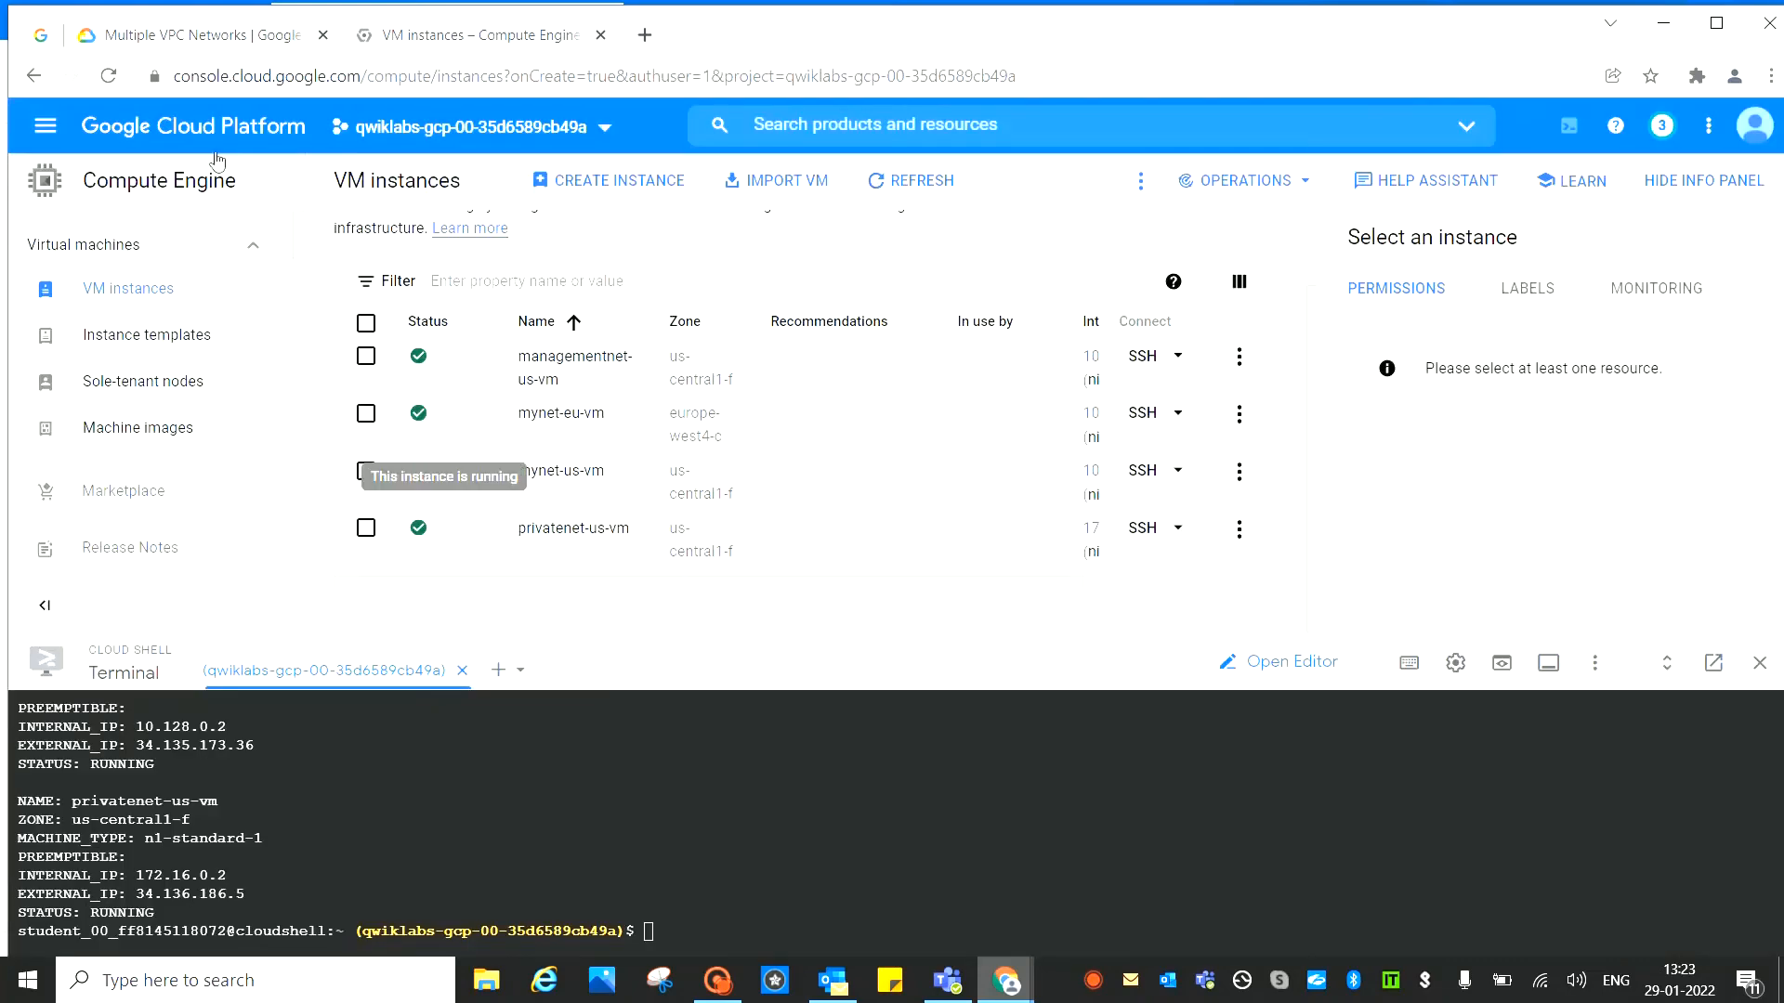
{"action": "left_click", "coordinate": [46, 130]}
{"action": "scroll", "coordinate": [171, 534], "scroll_direction": "down", "scroll_amount": 3}
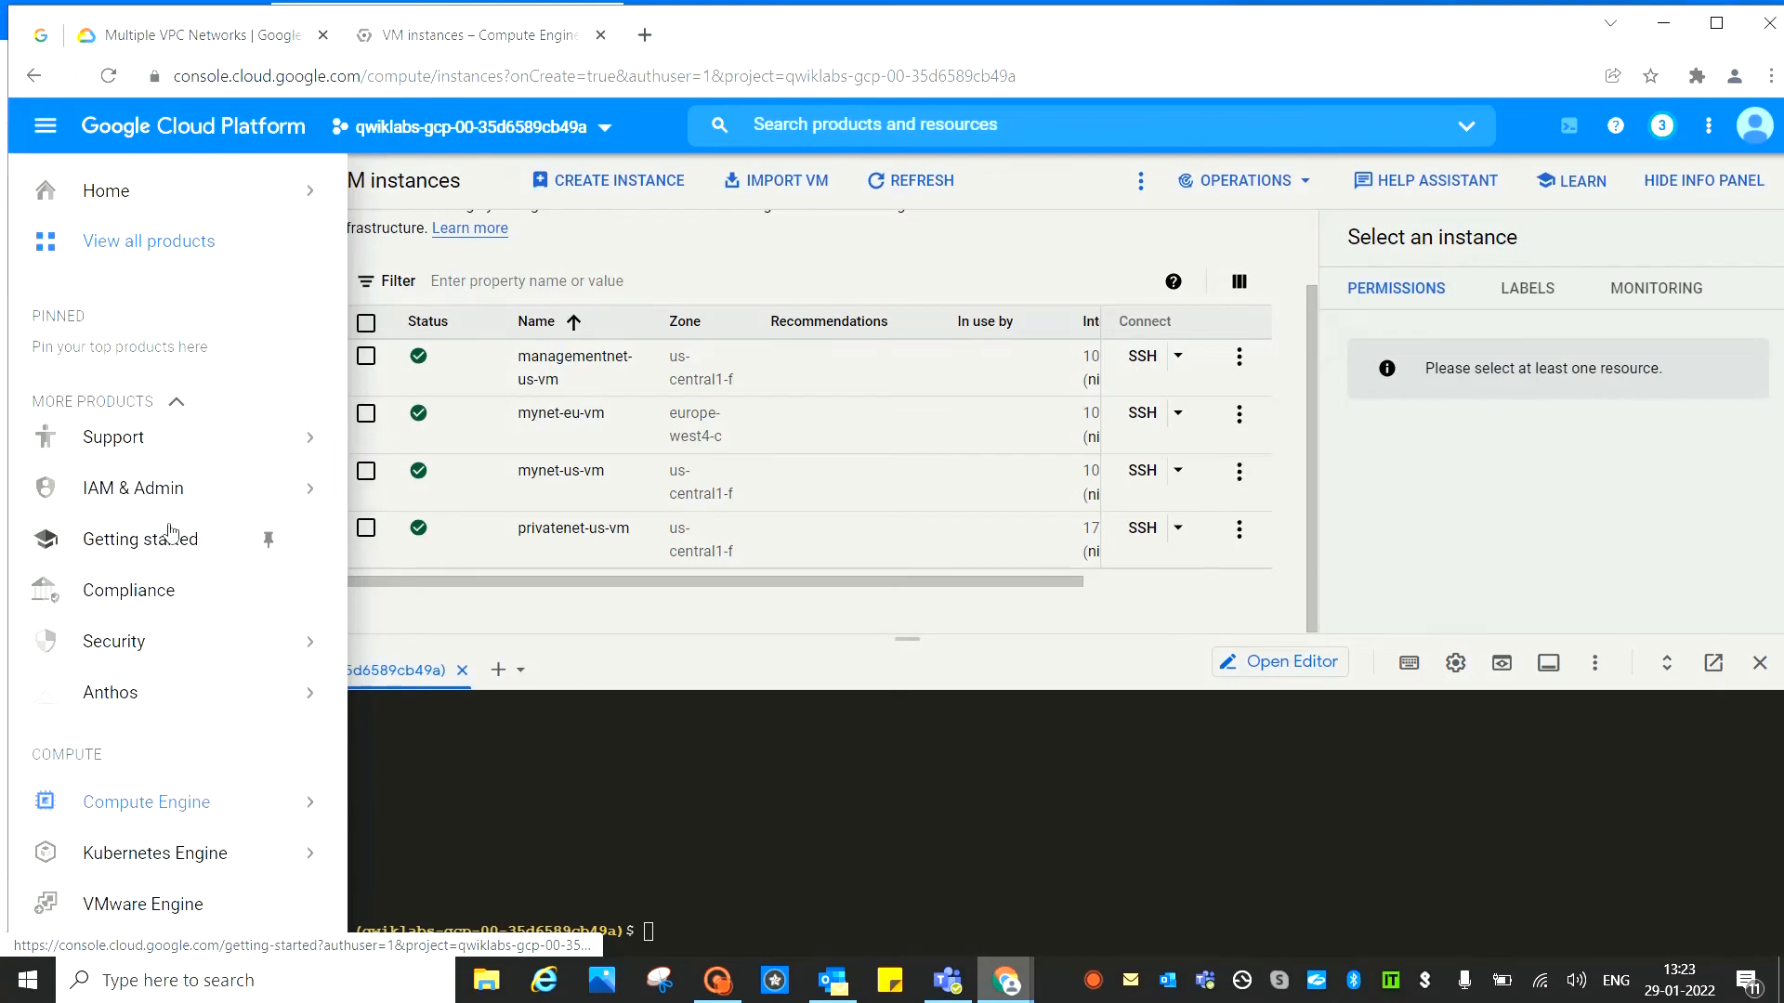
{"action": "mouse_move", "coordinate": [186, 687]}
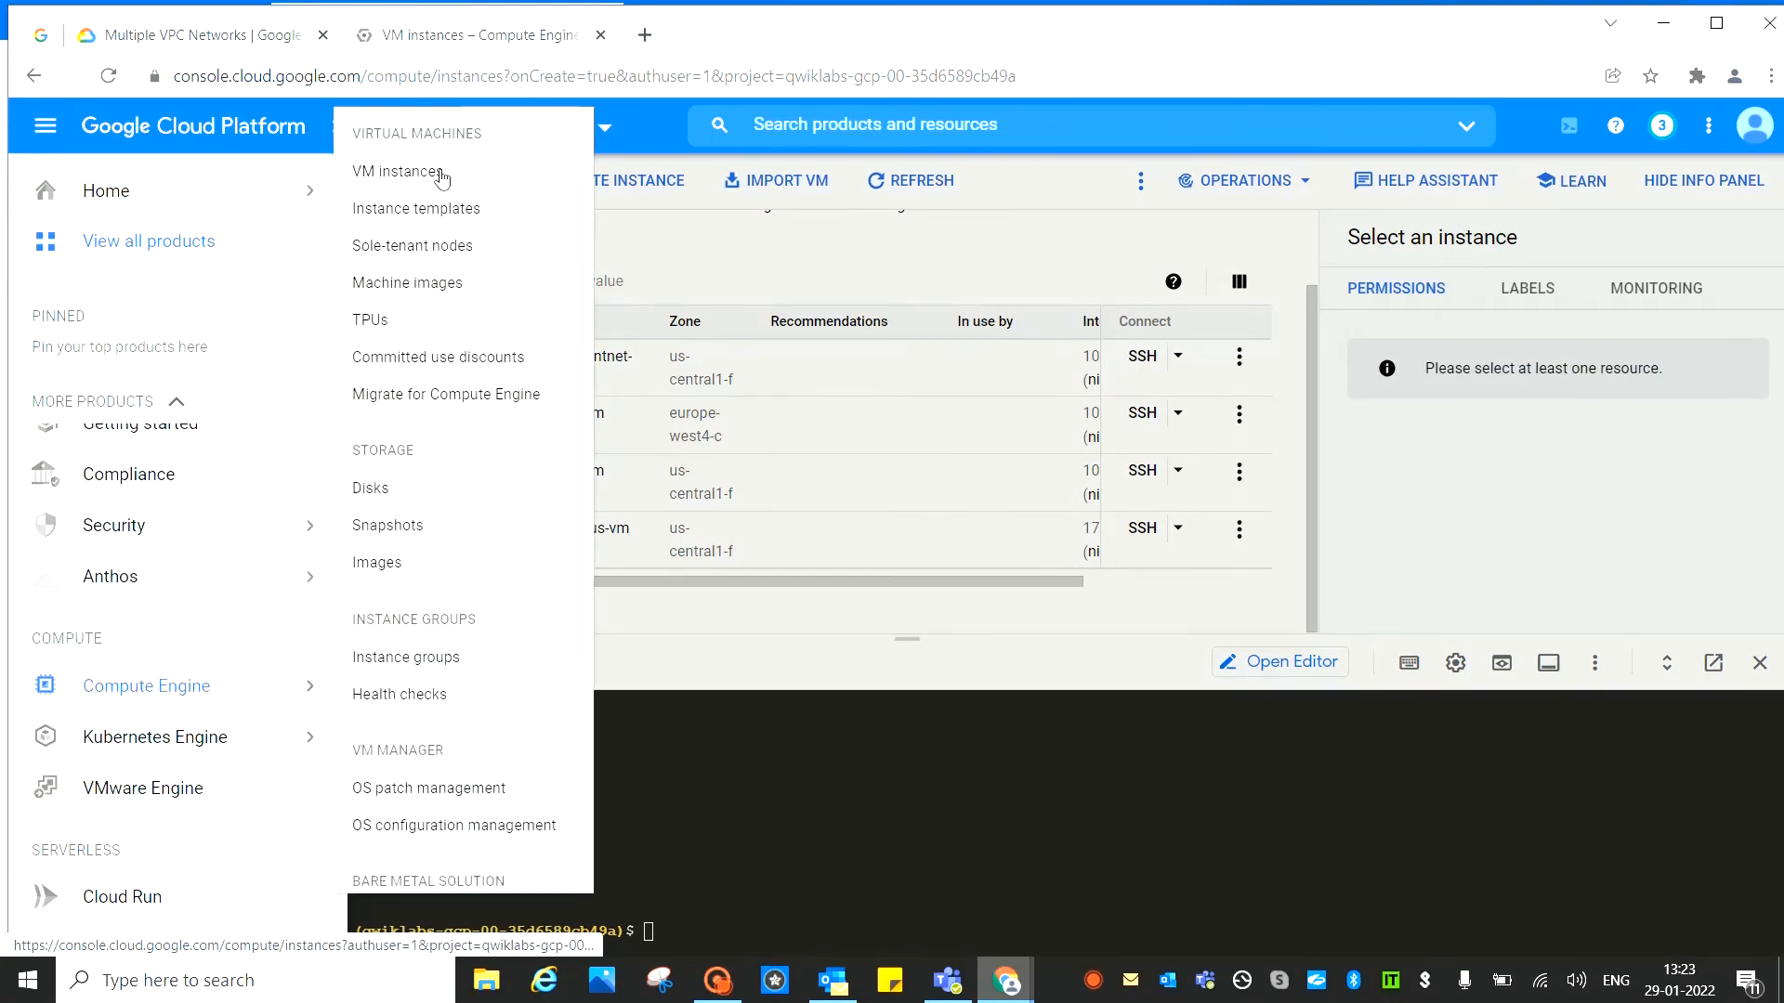
{"action": "left_click", "coordinate": [437, 174]}
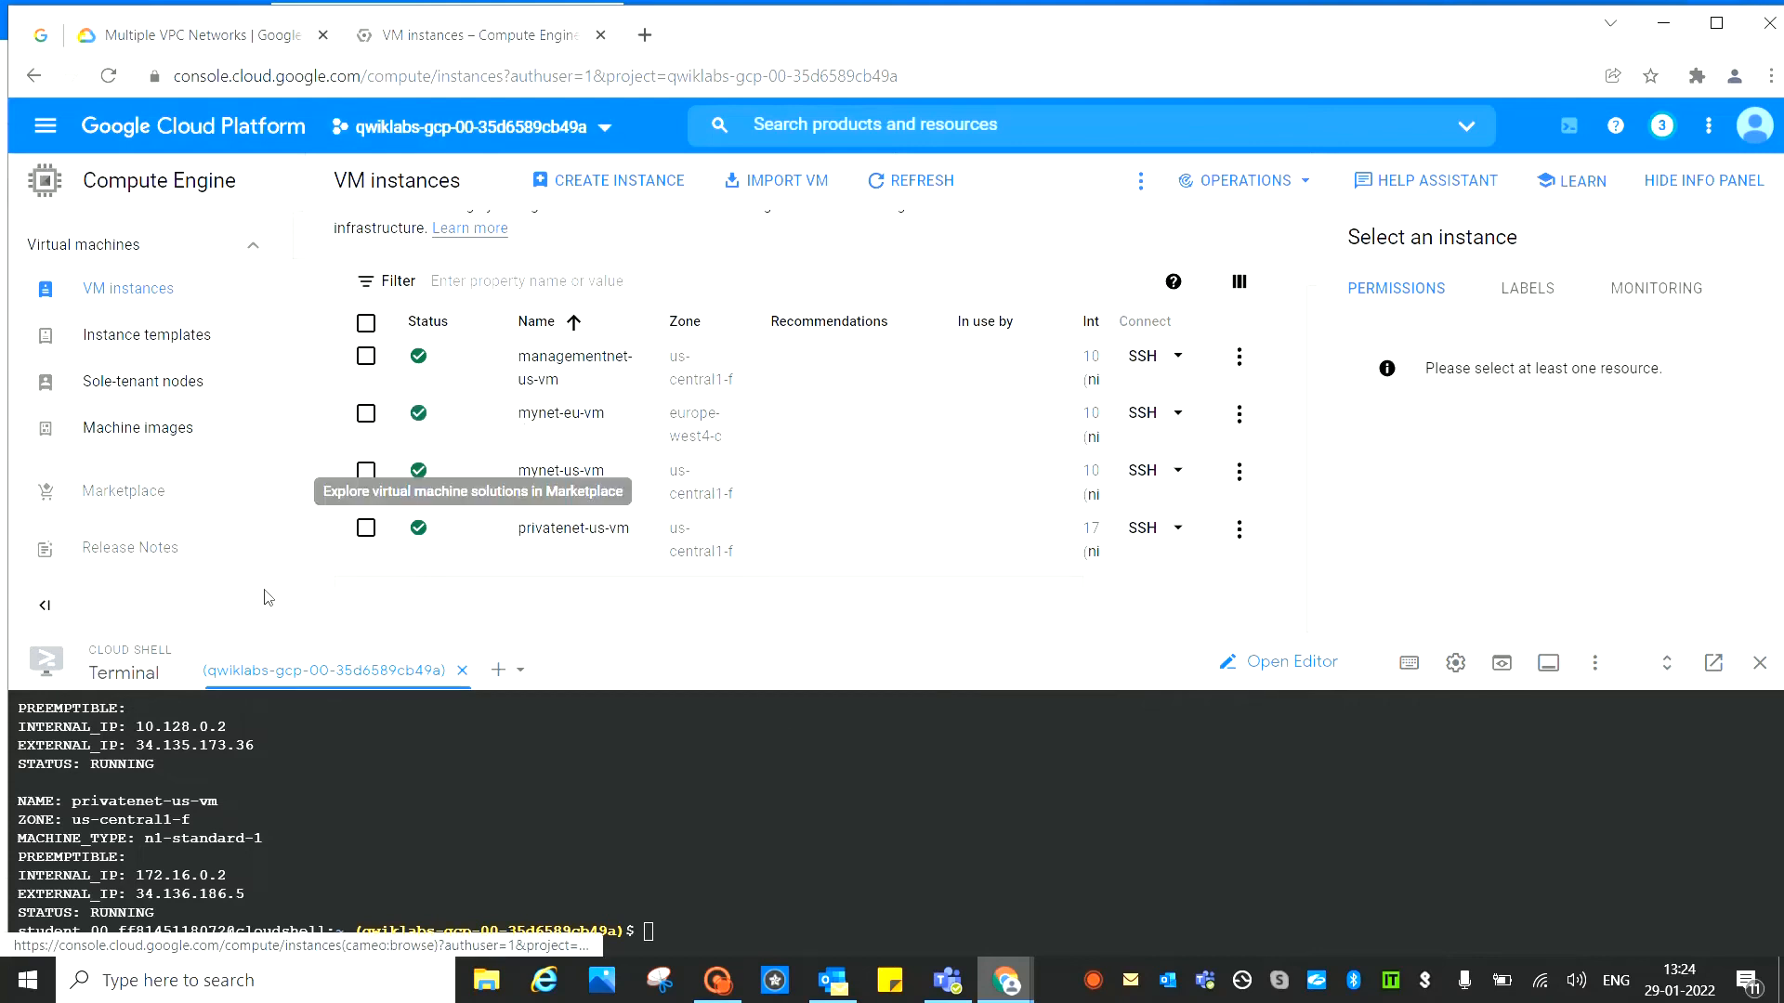
{"action": "left_click", "coordinate": [139, 290]}
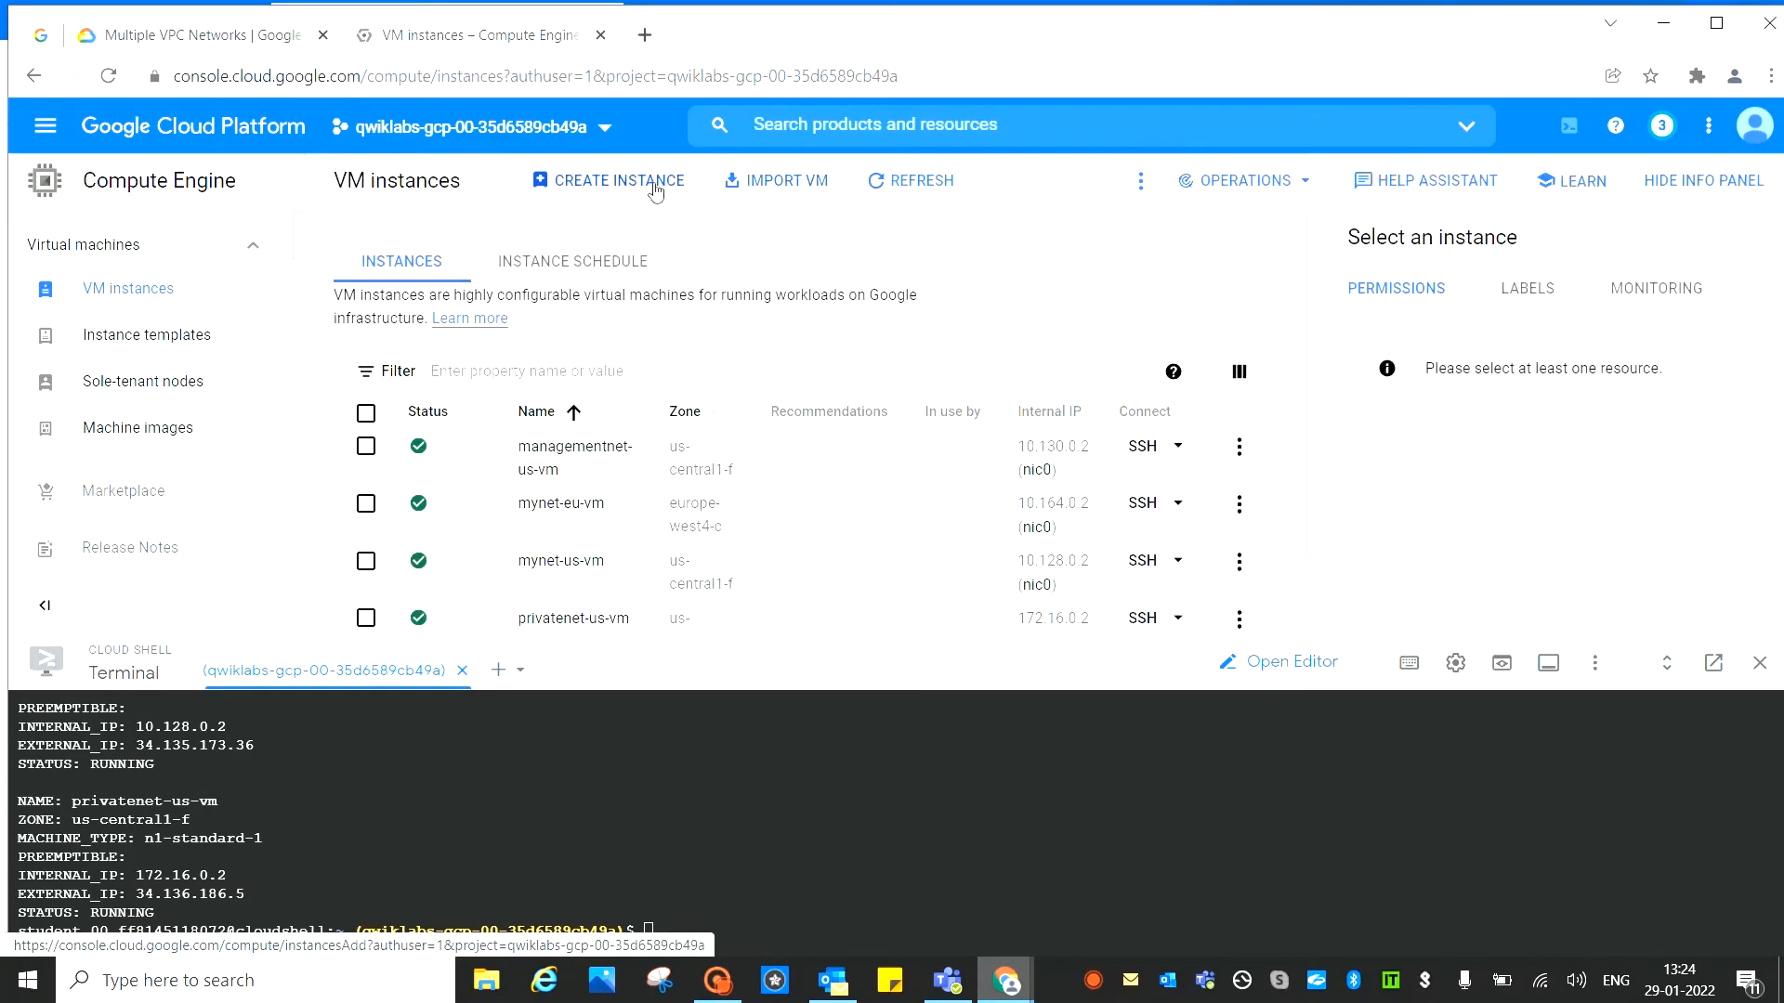
{"action": "left_click", "coordinate": [604, 185]}
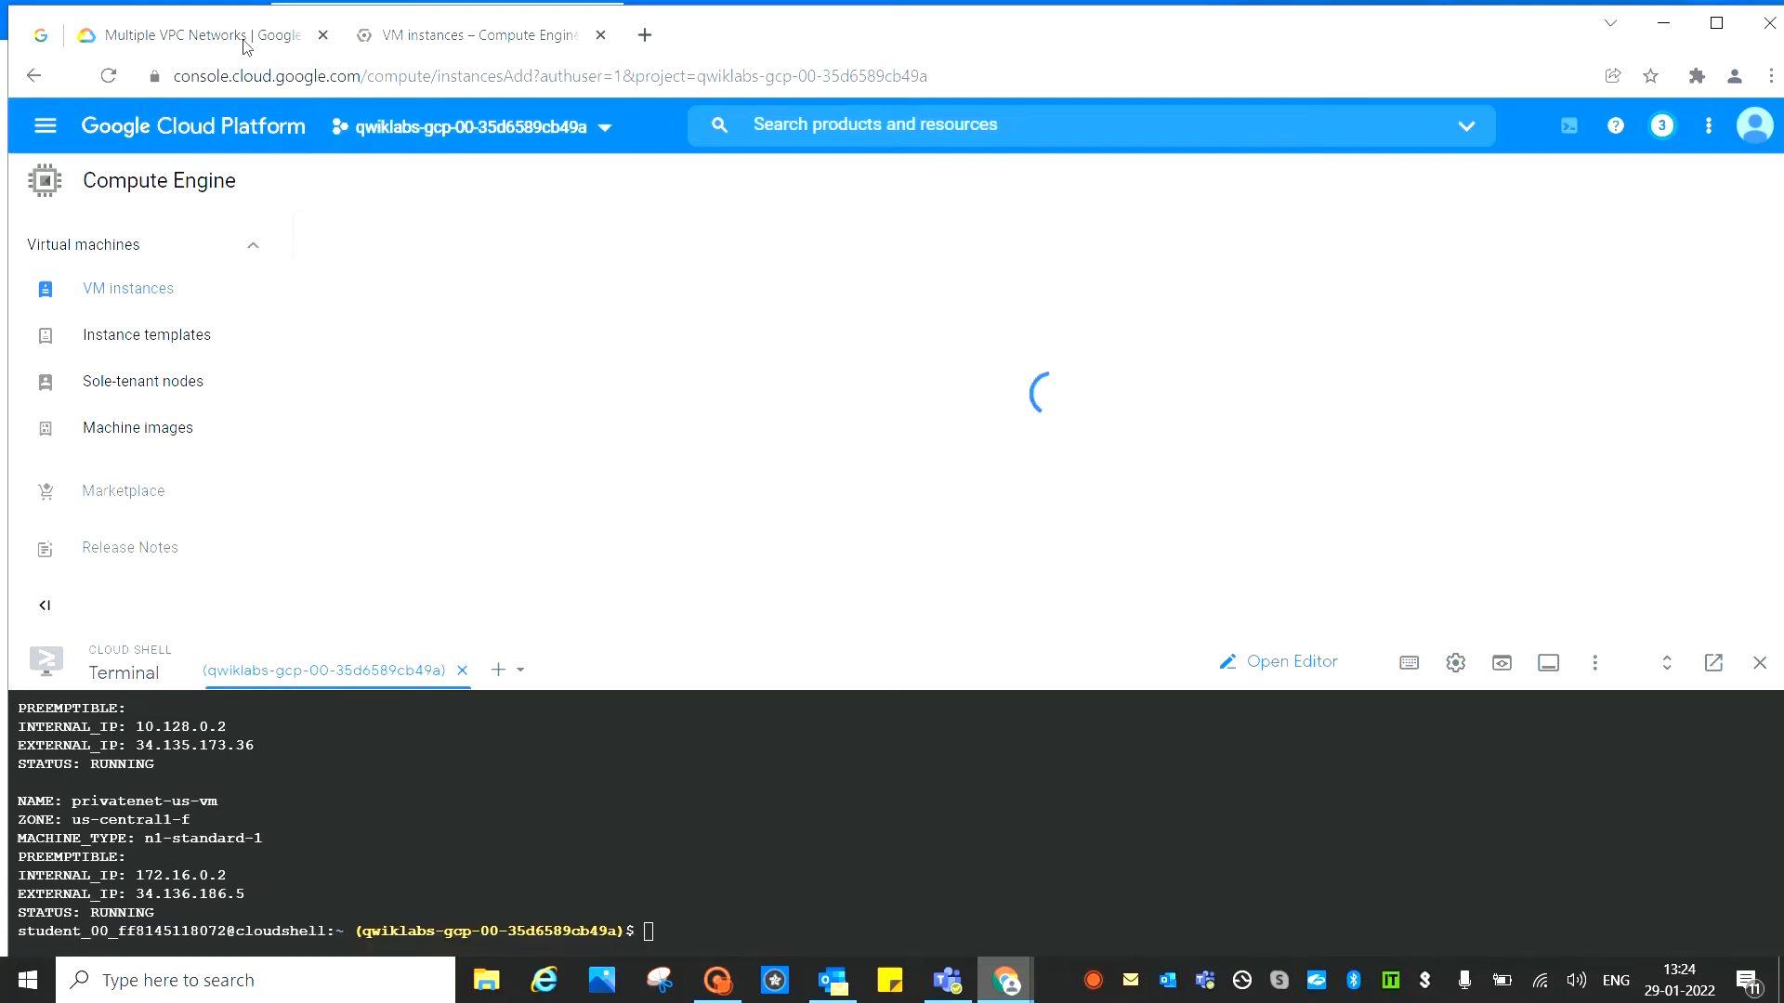
Copy the name vm-appliance from the lab instructions and set it as the new instance's name, replacing the default
{"action": "left_click", "coordinate": [224, 38]}
{"action": "scroll", "coordinate": [1045, 674], "scroll_direction": "down", "scroll_amount": 2}
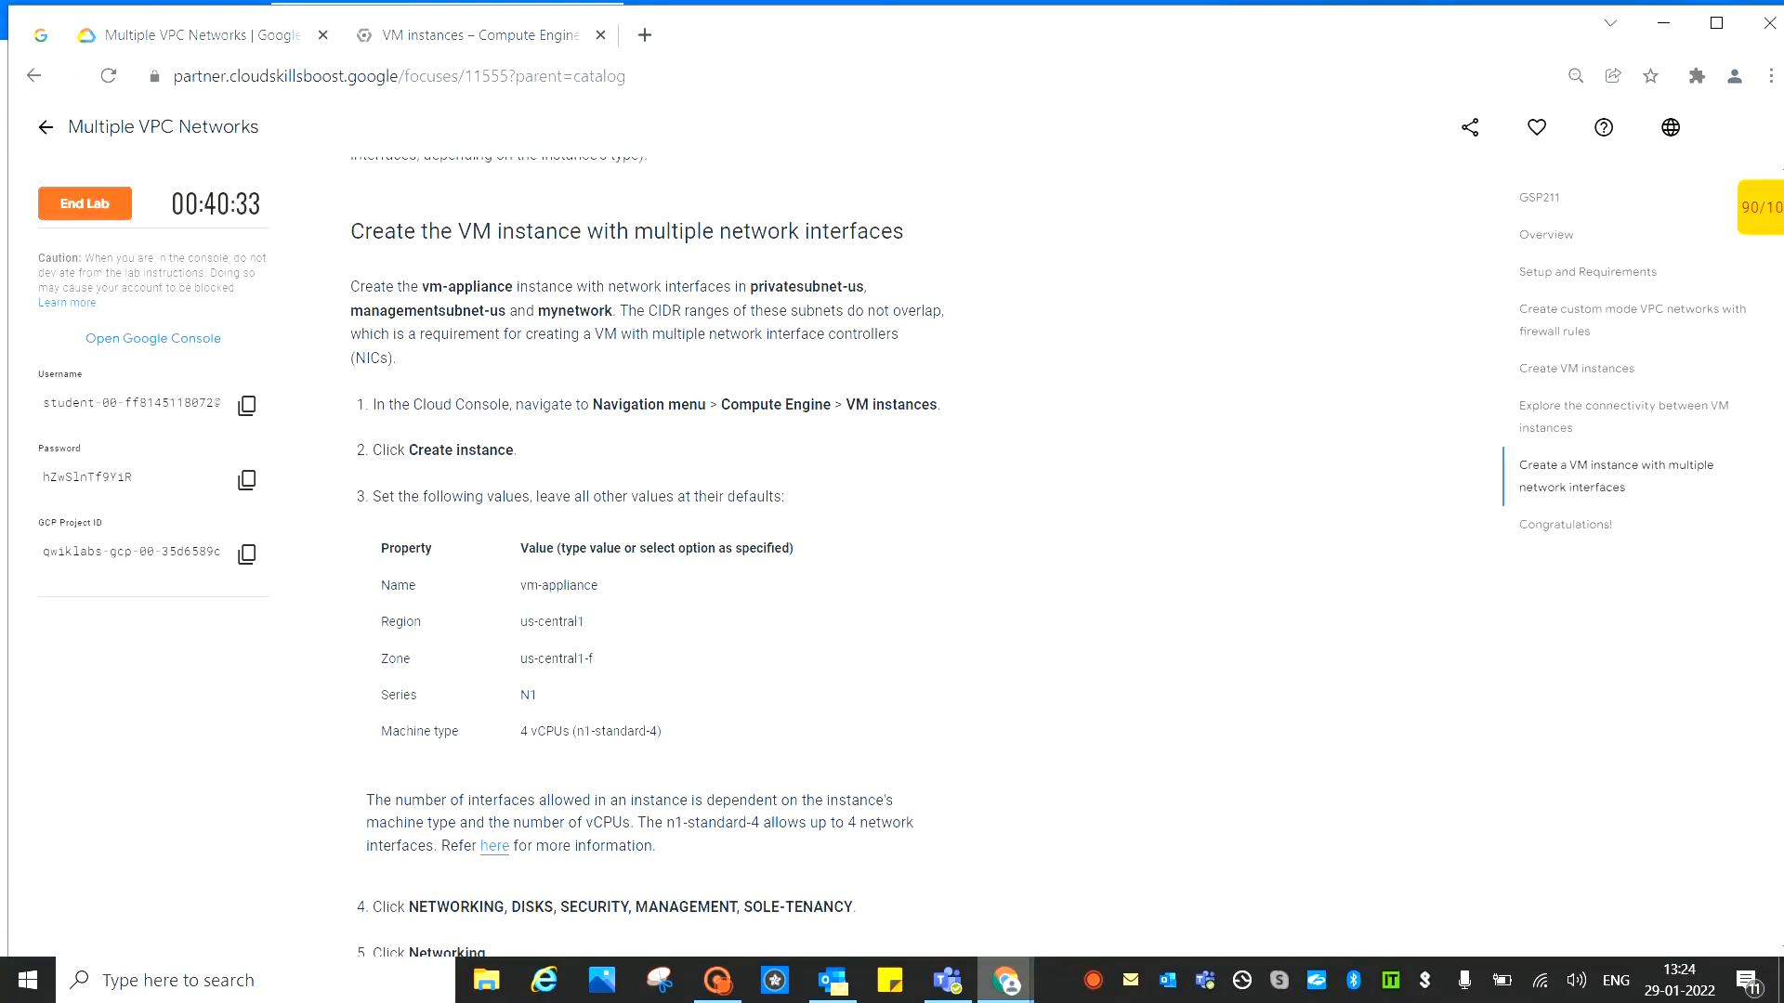
{"action": "left_click_drag", "start_coordinate": [531, 585], "coordinate": [521, 585]}
{"action": "right_click", "coordinate": [551, 586]}
{"action": "left_click", "coordinate": [585, 604]}
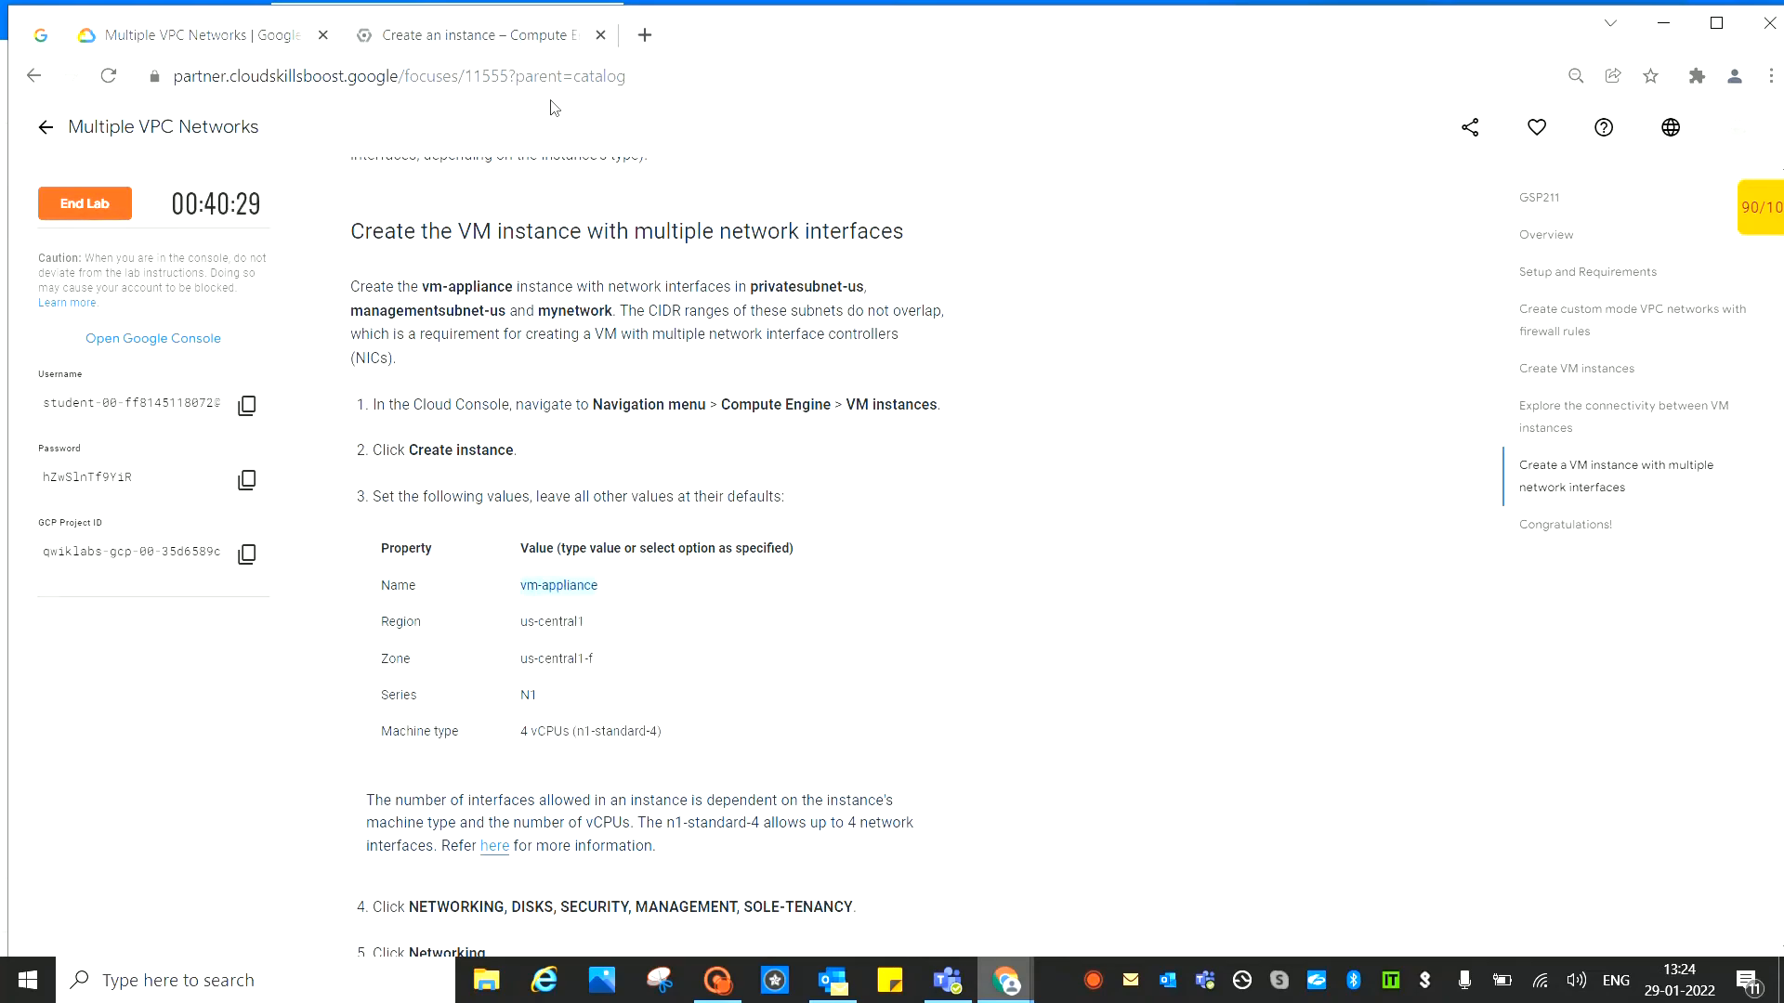
{"action": "left_click", "coordinate": [500, 38]}
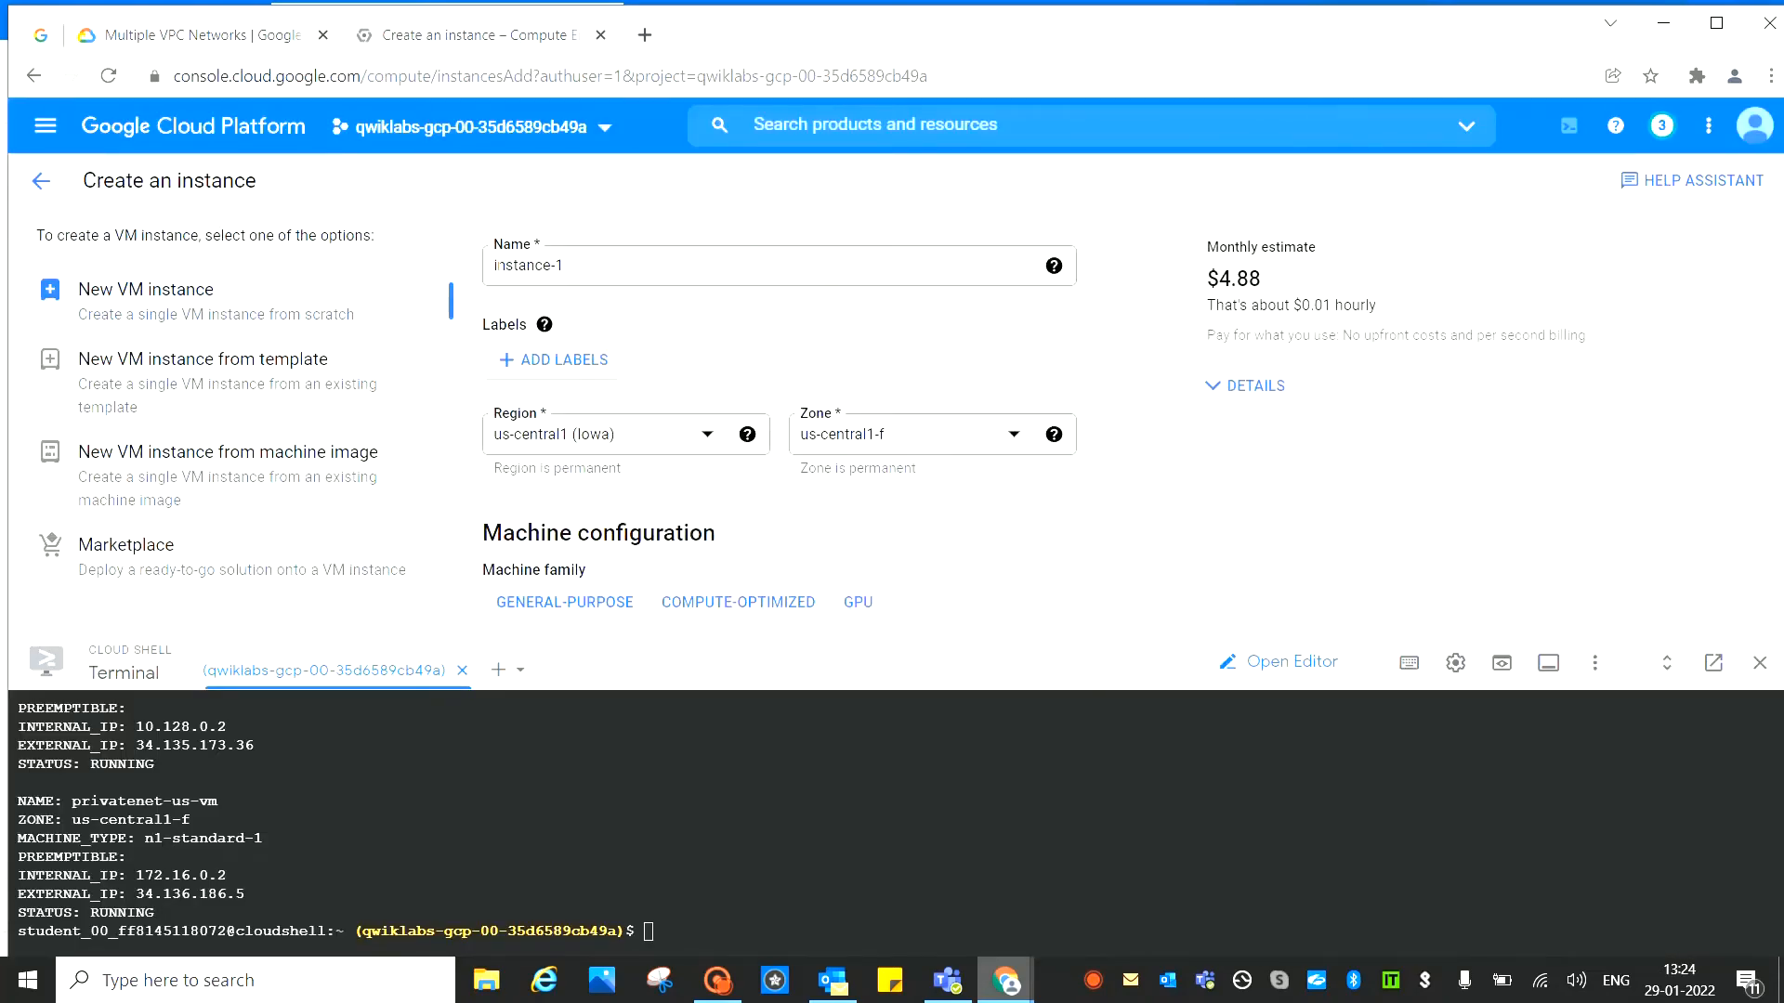
{"action": "double_click", "coordinate": [608, 255]}
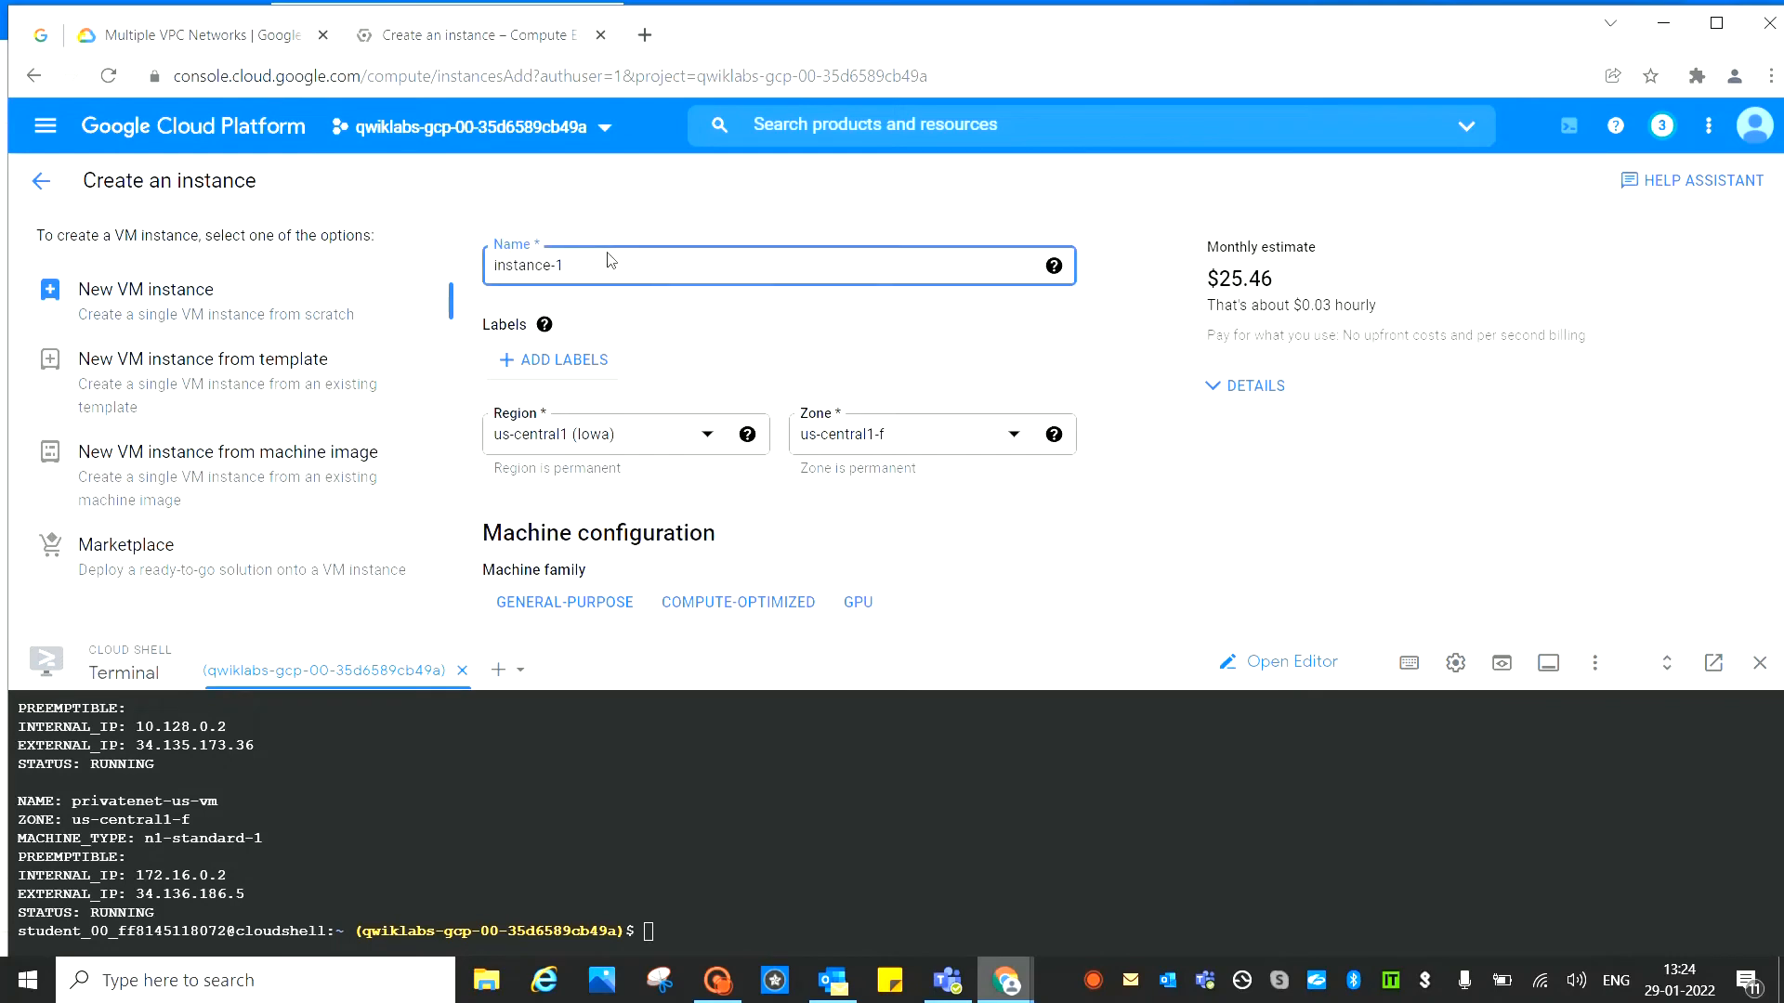
{"action": "key", "text": "ctrl+v"}
{"action": "key", "text": "ctrl+a"}
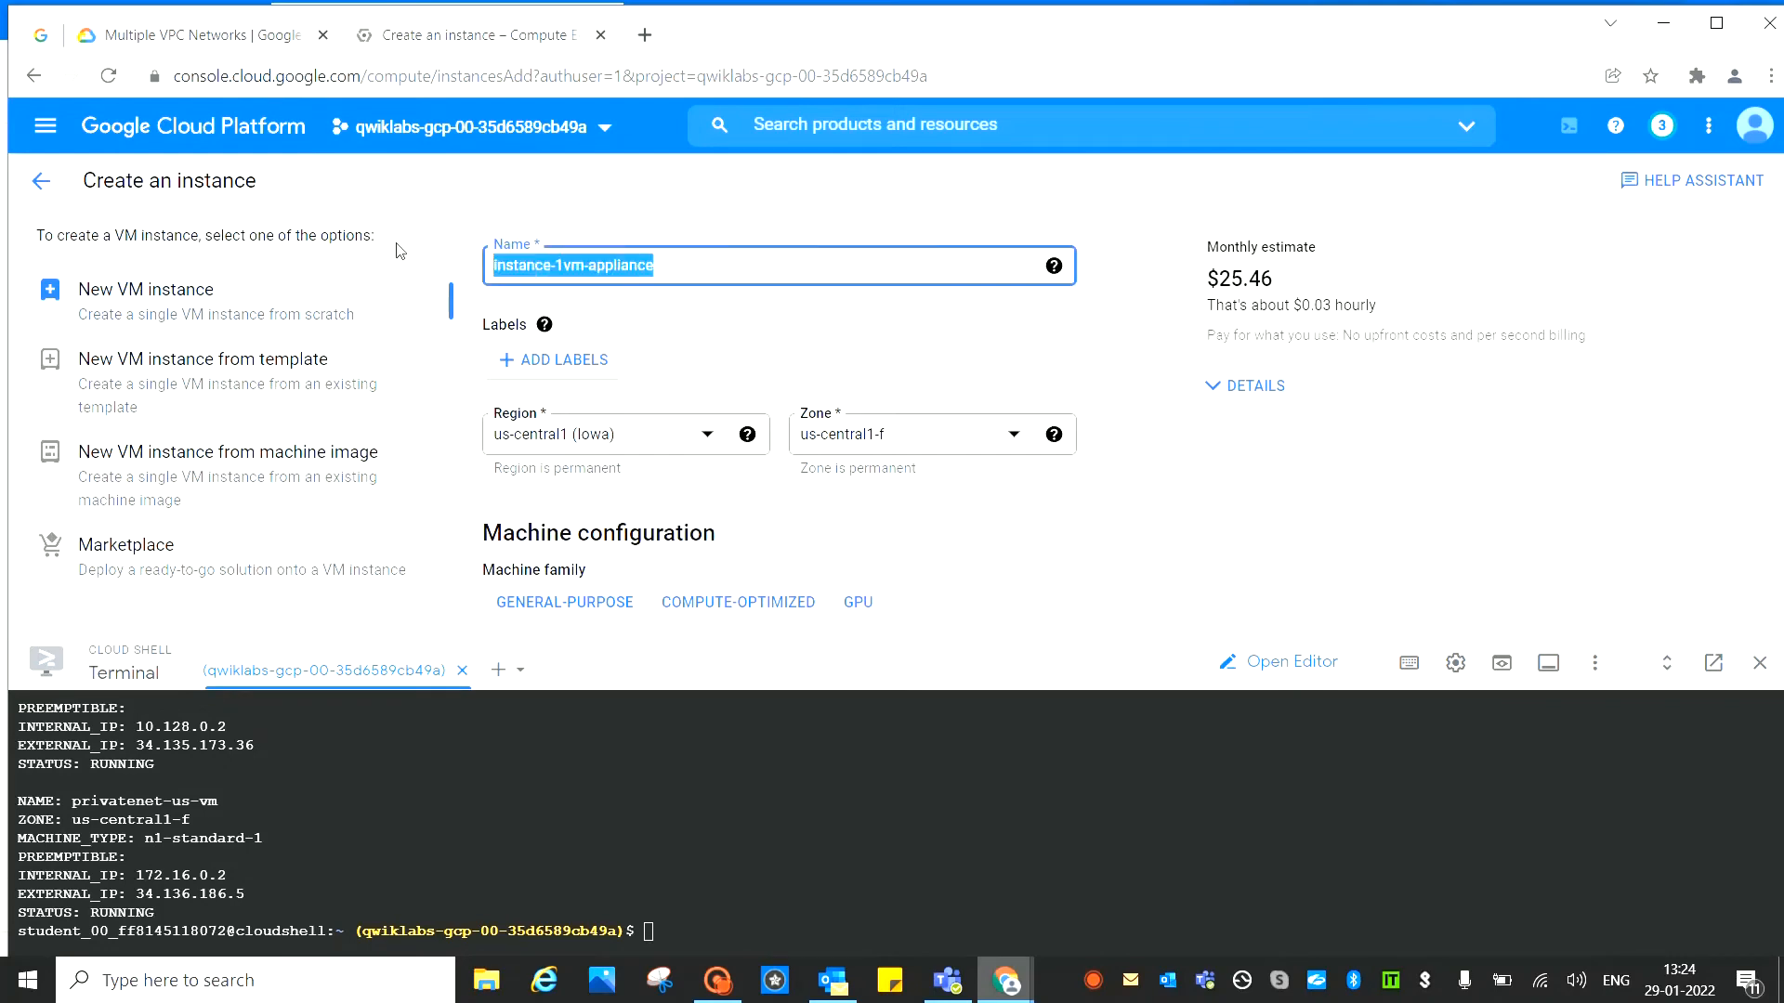
{"action": "key", "text": "ctrl+v"}
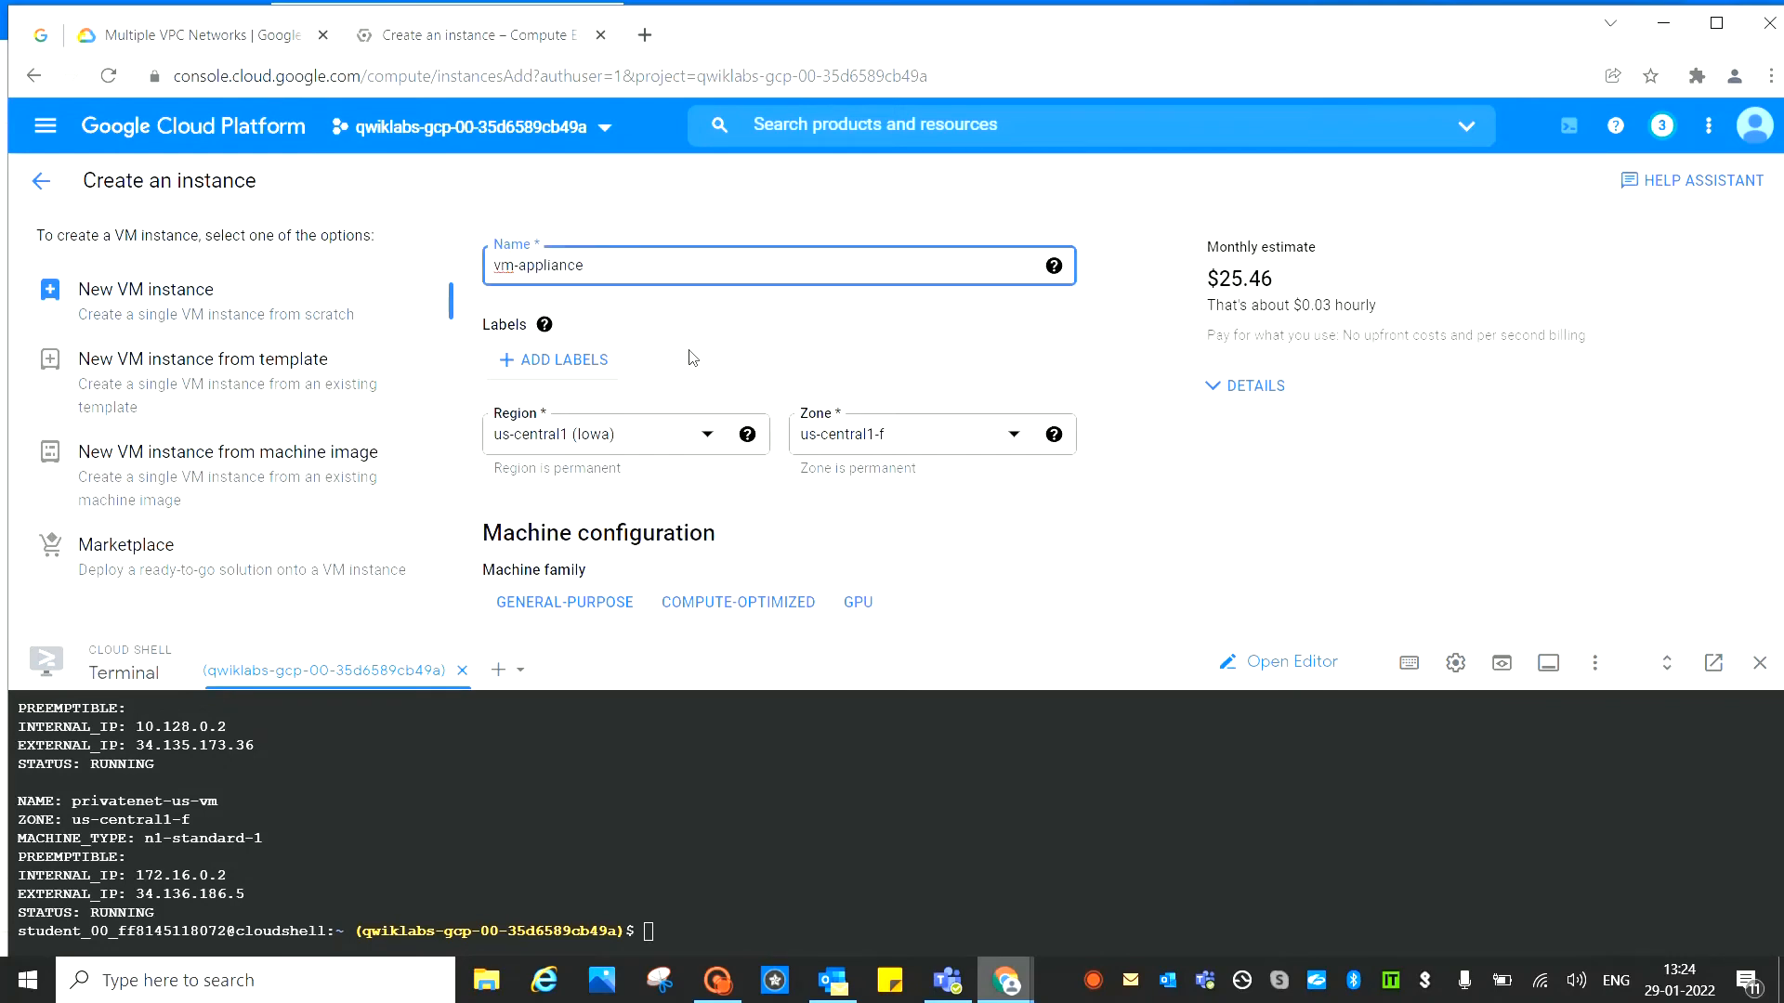
Check the region, zone and machine values required by the lab, and set the vm-appliance machine series to N1
{"action": "left_click", "coordinate": [226, 48]}
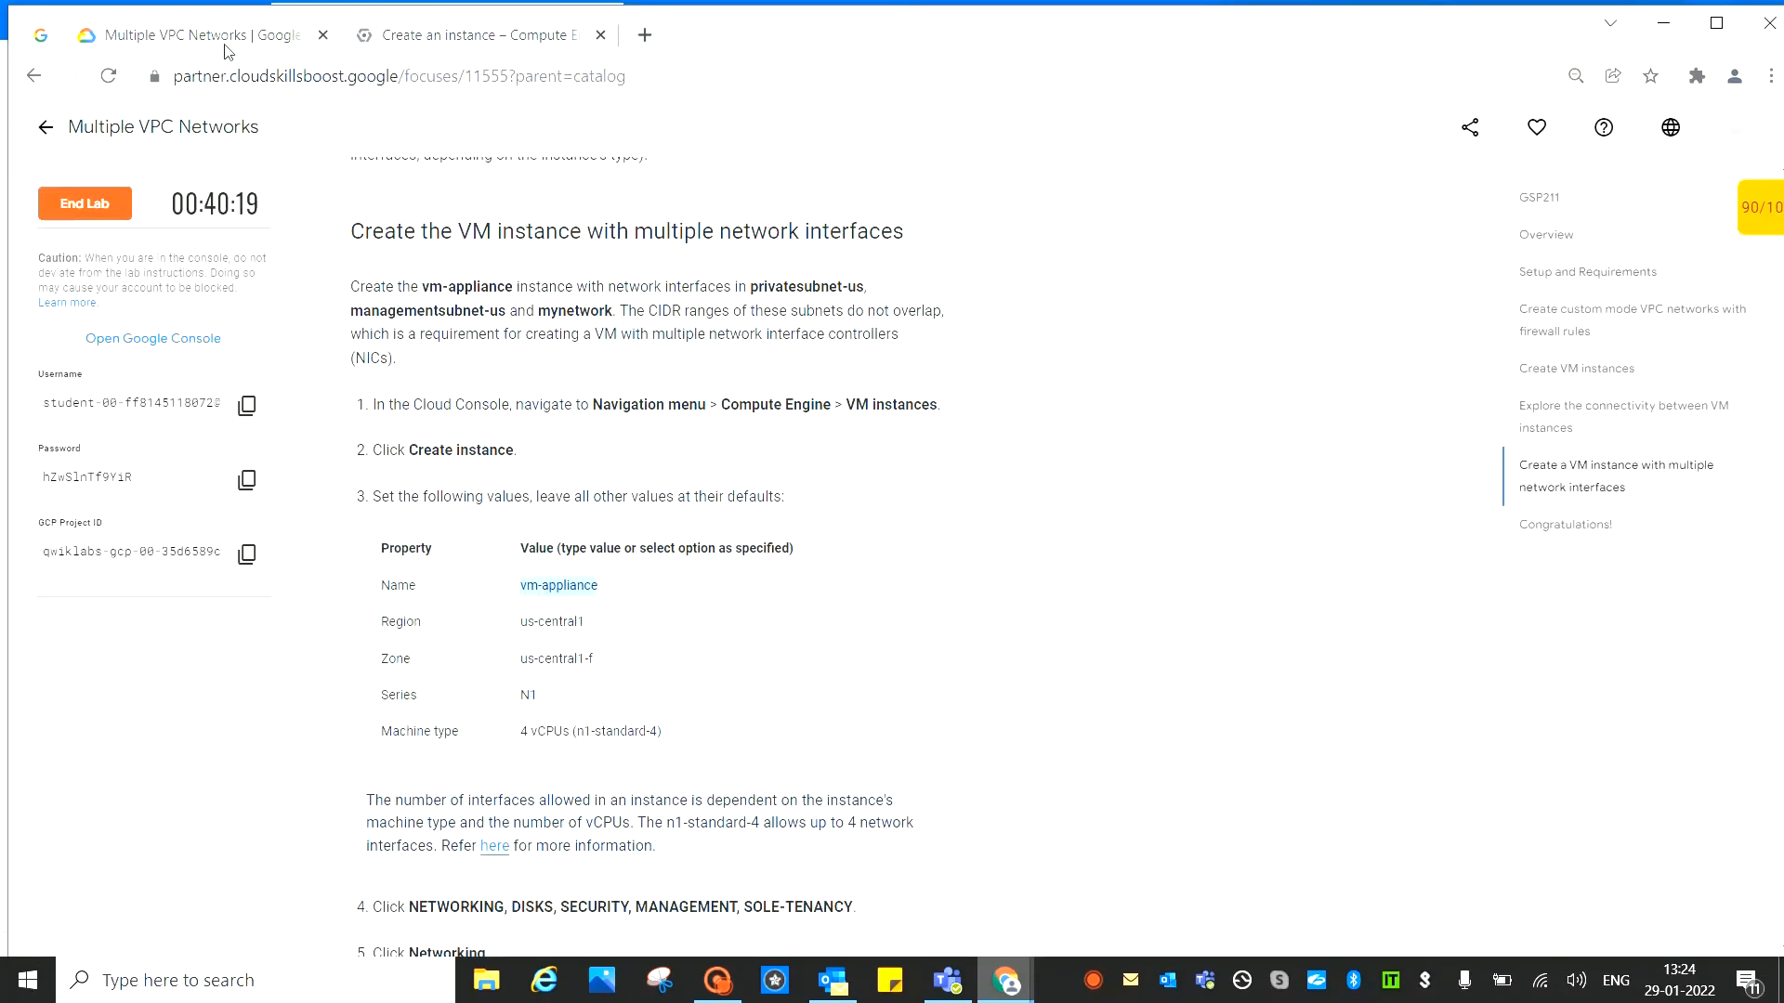
{"action": "left_click", "coordinate": [507, 39]}
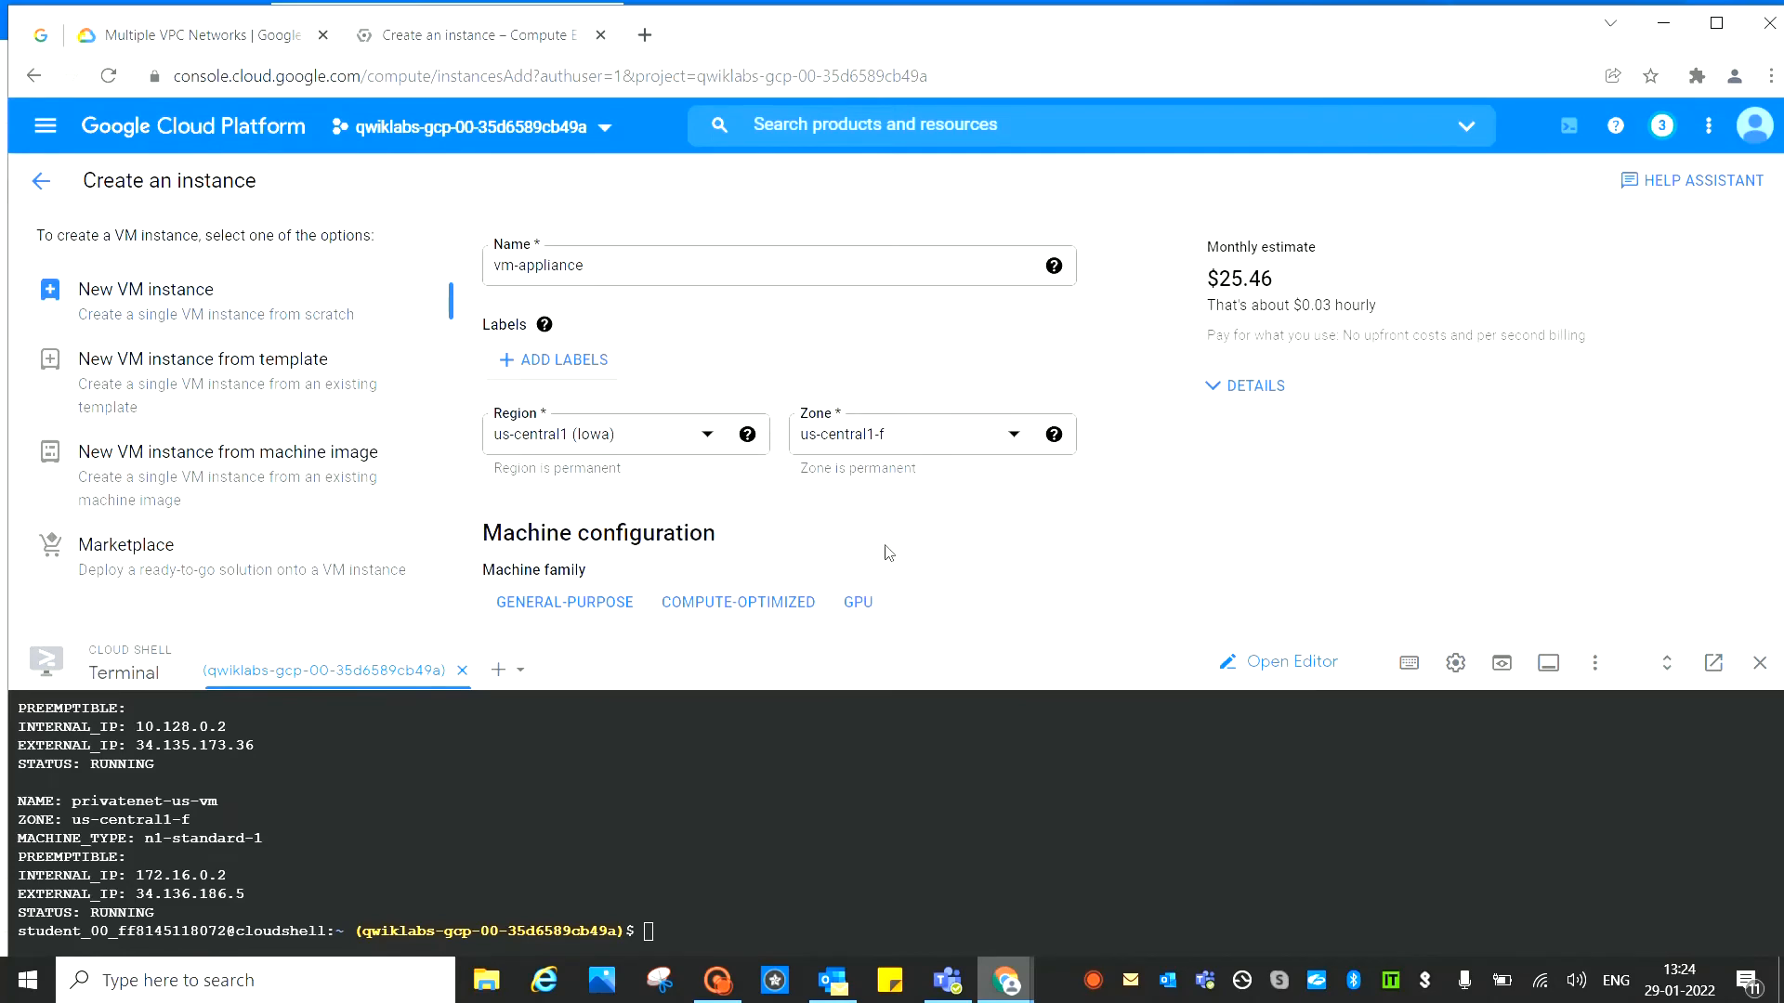
{"action": "left_click", "coordinate": [246, 34]}
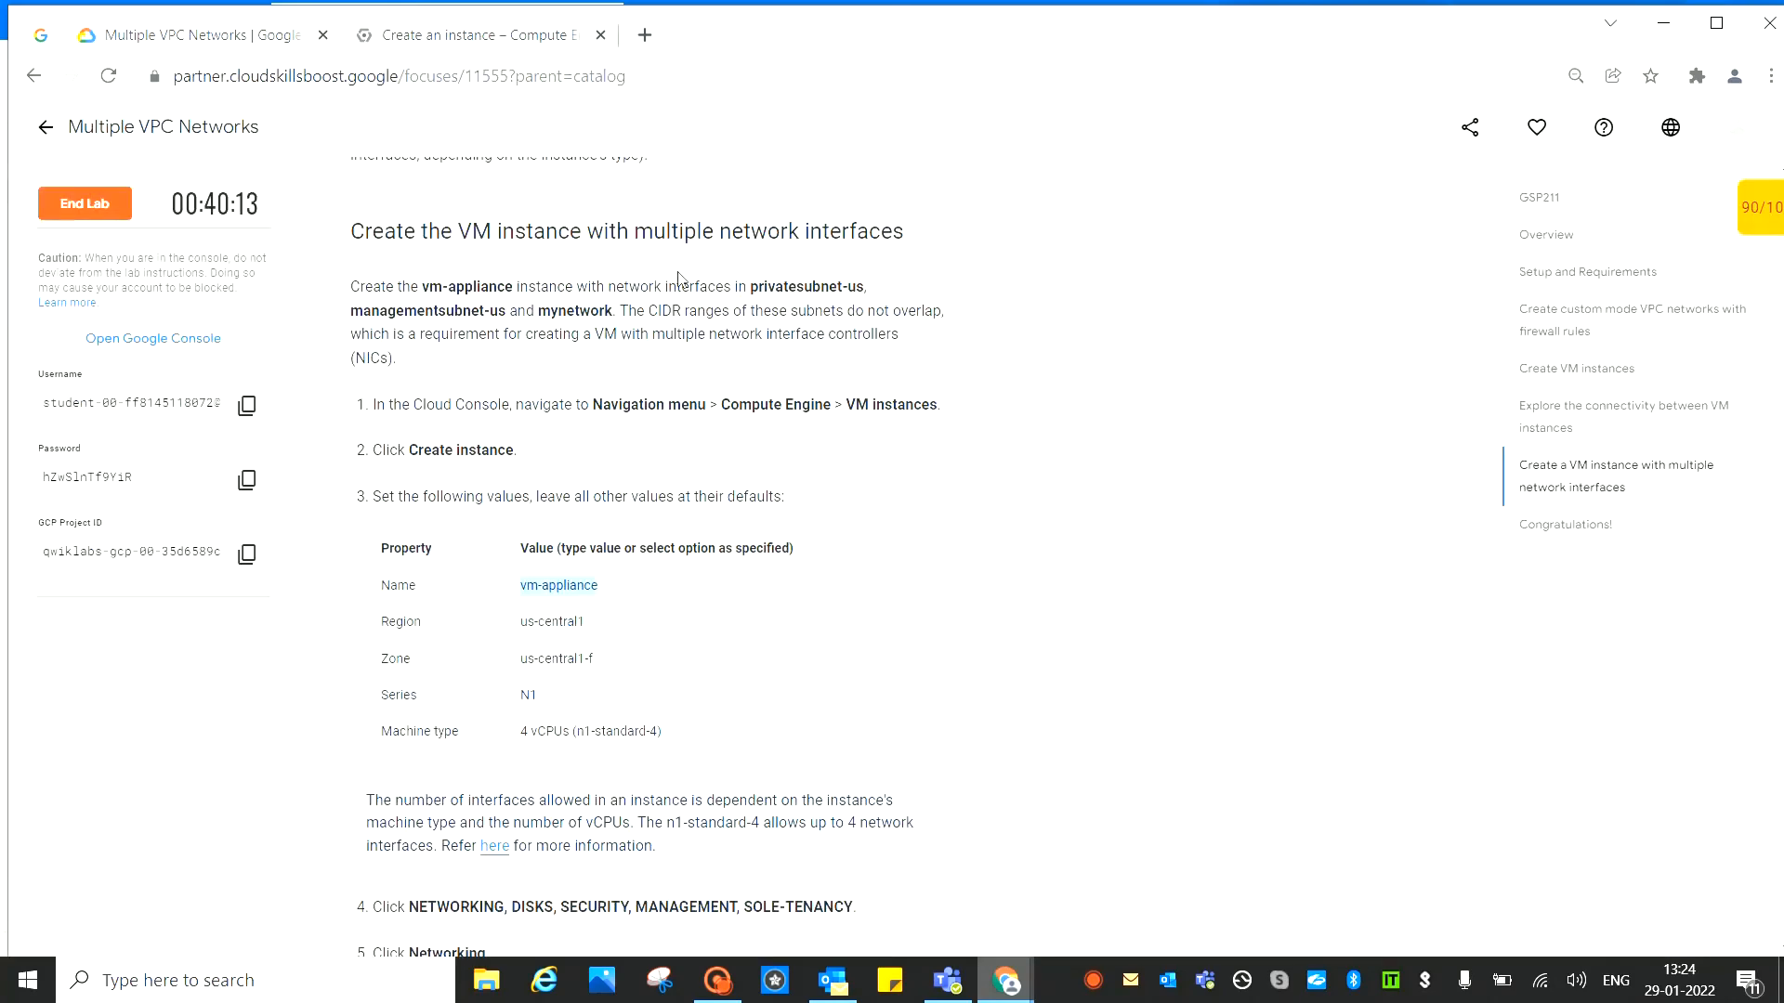
{"action": "scroll", "coordinate": [687, 325], "scroll_direction": "down", "scroll_amount": 2}
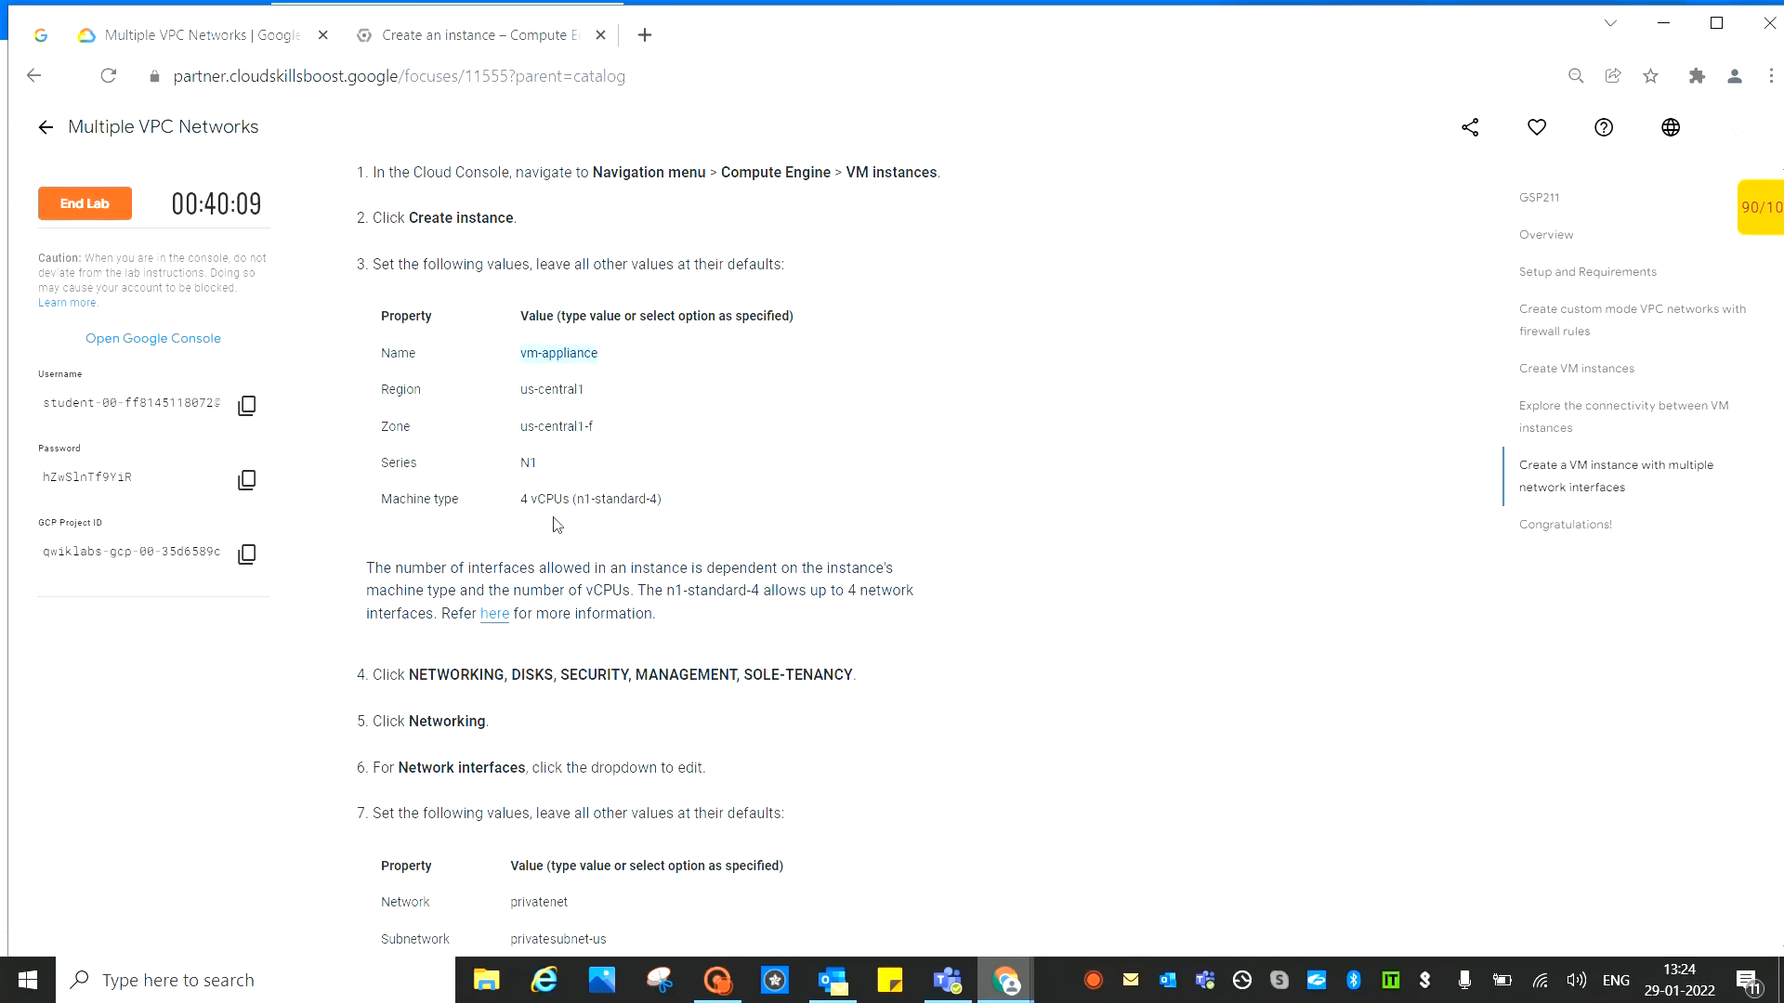
{"action": "left_click", "coordinate": [488, 34]}
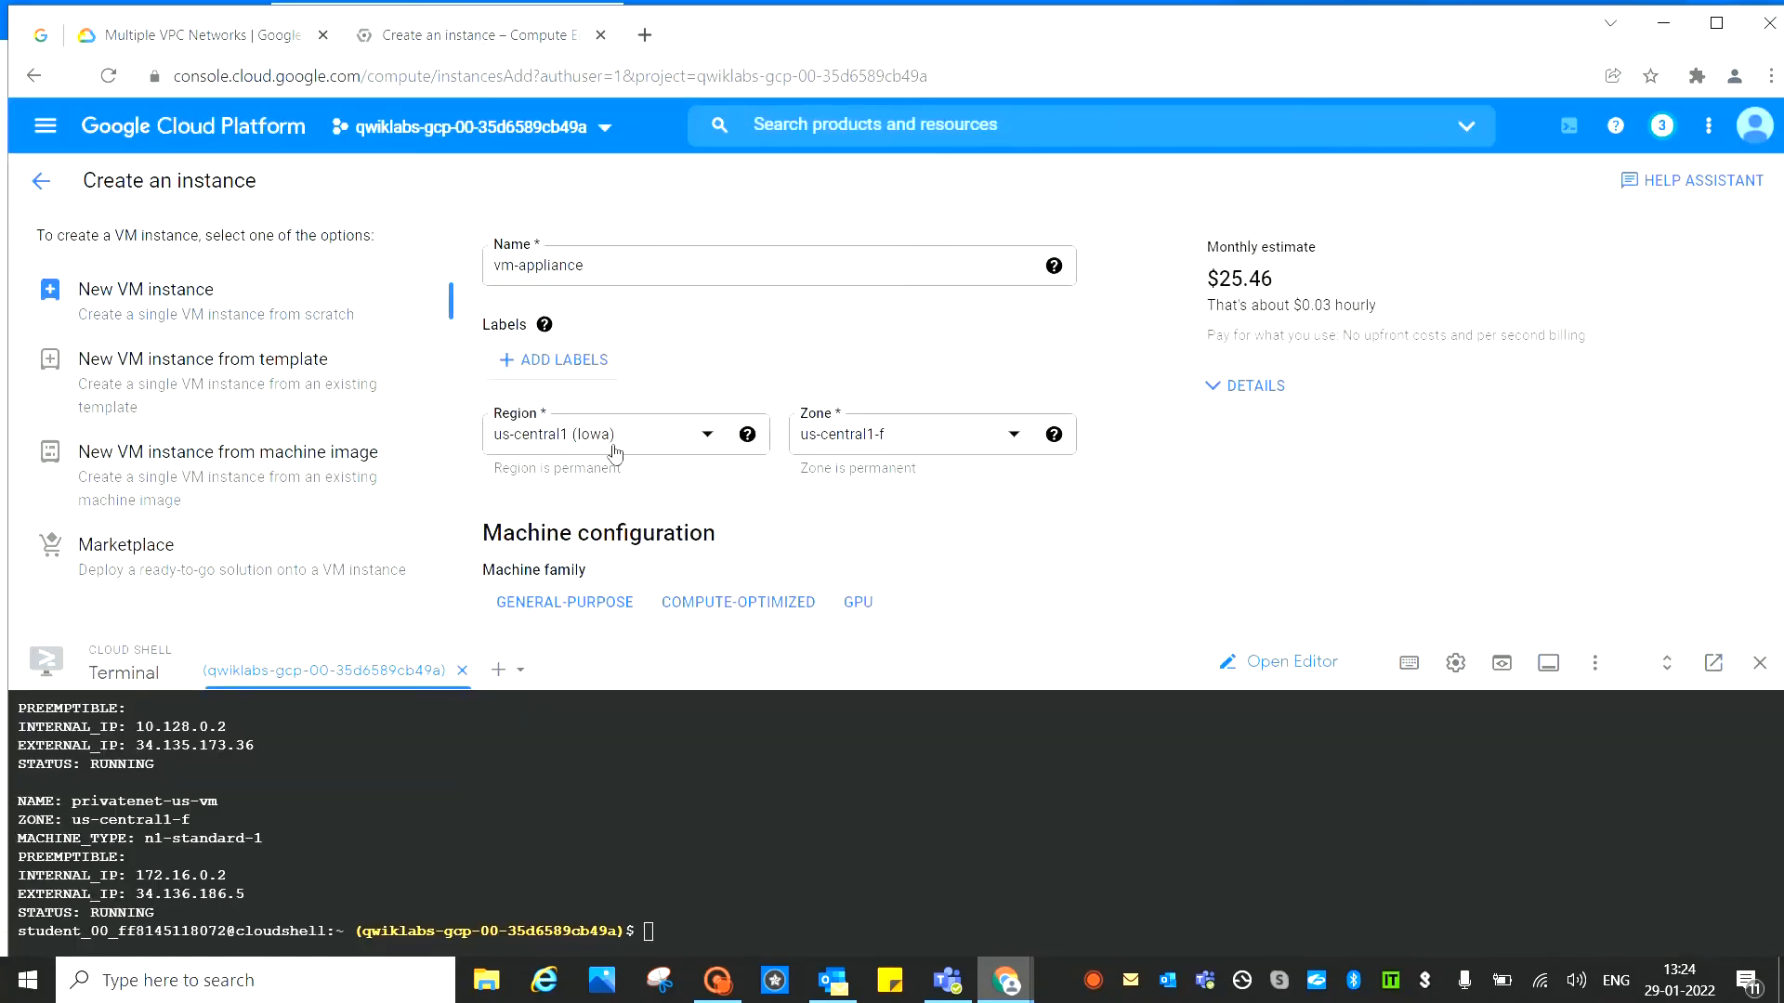
{"action": "scroll", "coordinate": [1011, 526], "scroll_direction": "down", "scroll_amount": 3}
{"action": "left_click", "coordinate": [570, 475]}
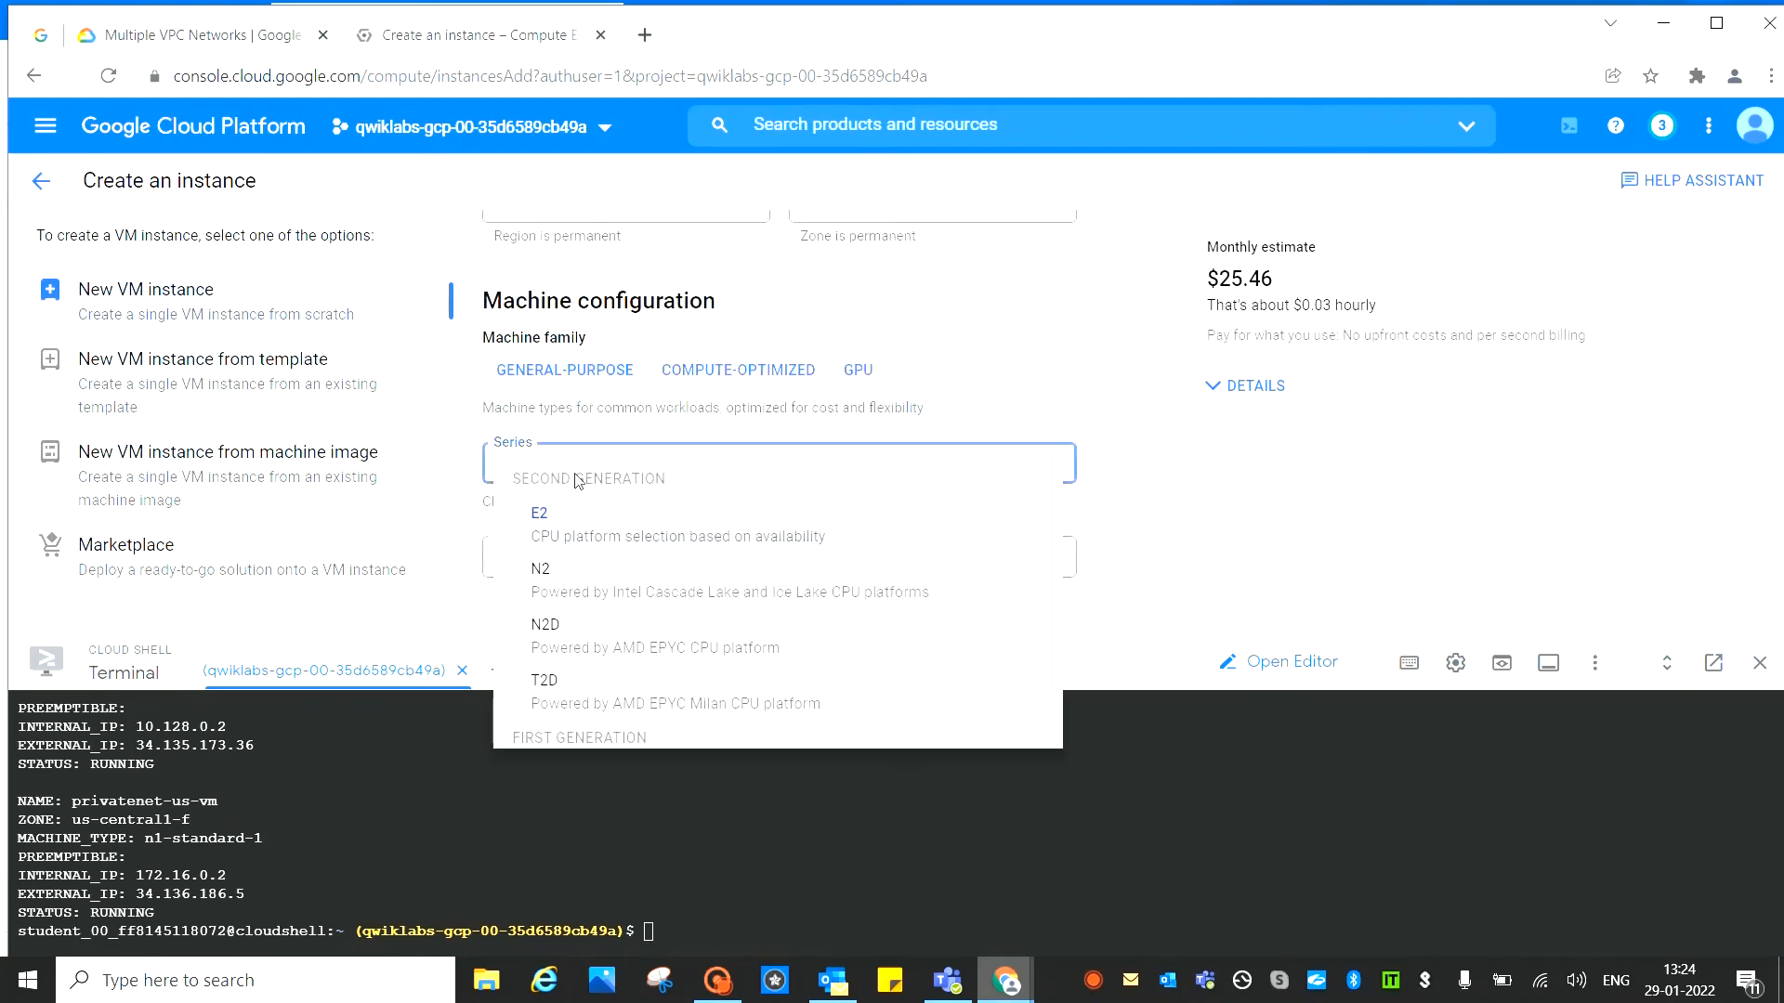
{"action": "scroll", "coordinate": [1049, 651], "scroll_direction": "down", "scroll_amount": 1}
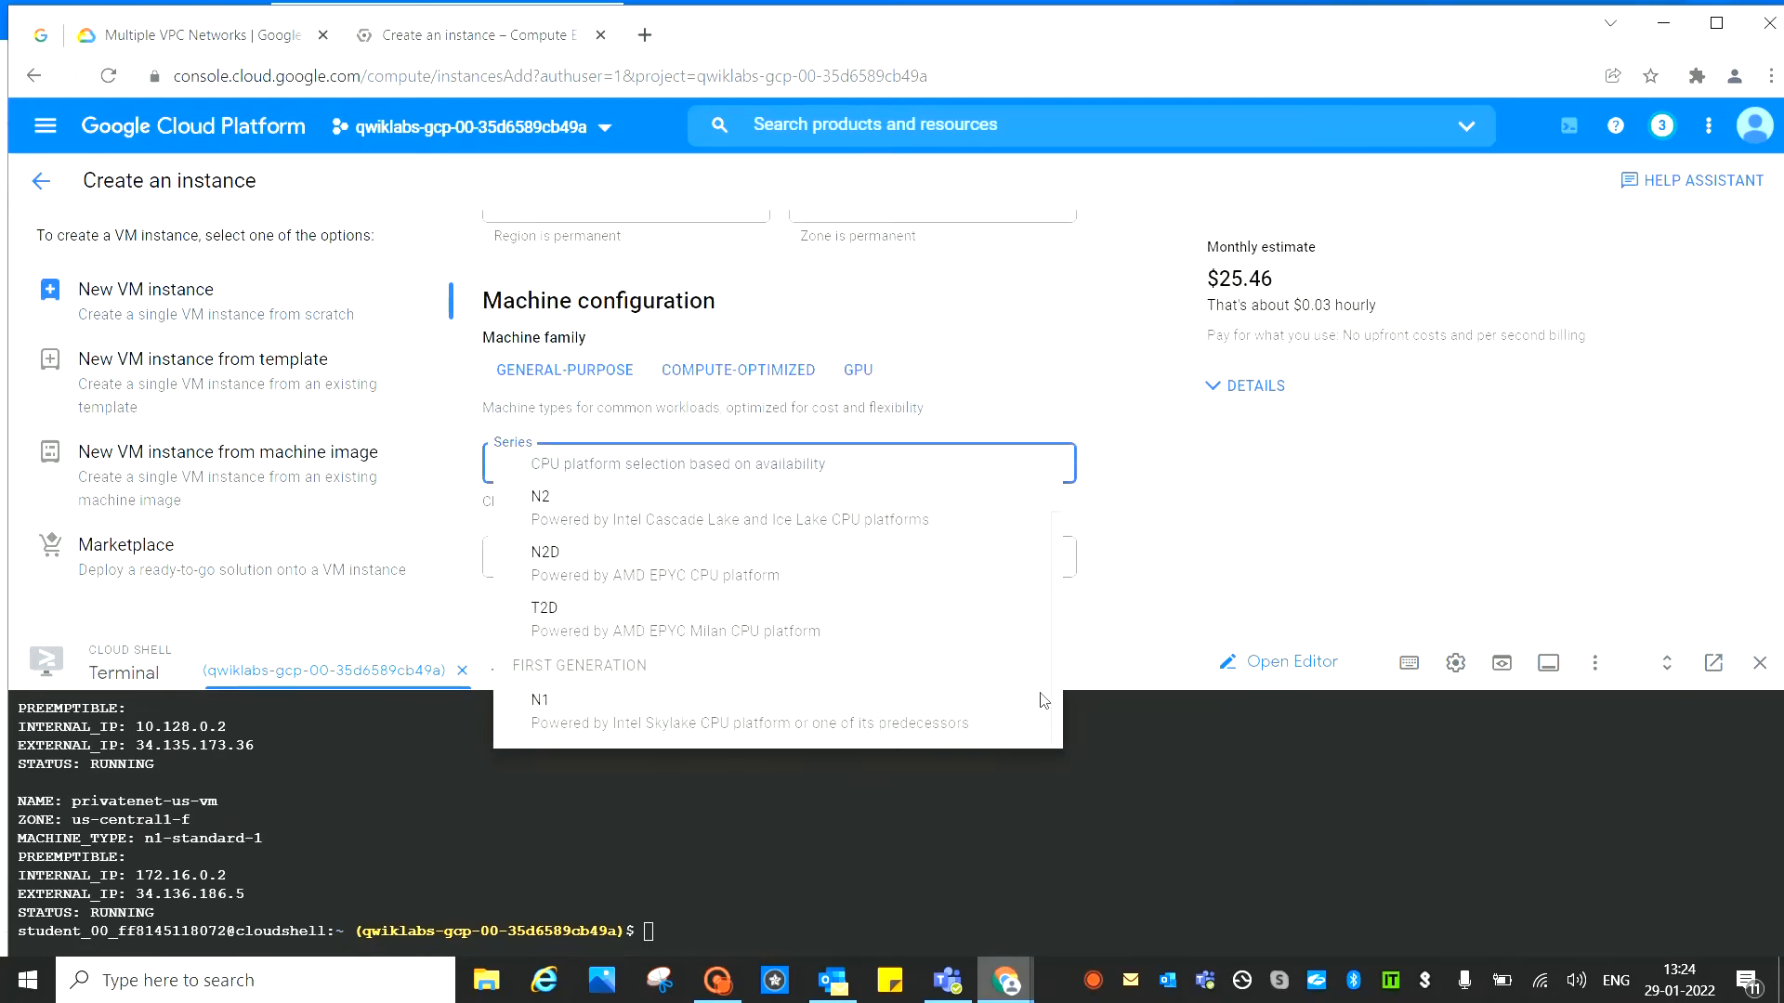
{"action": "left_click", "coordinate": [721, 726]}
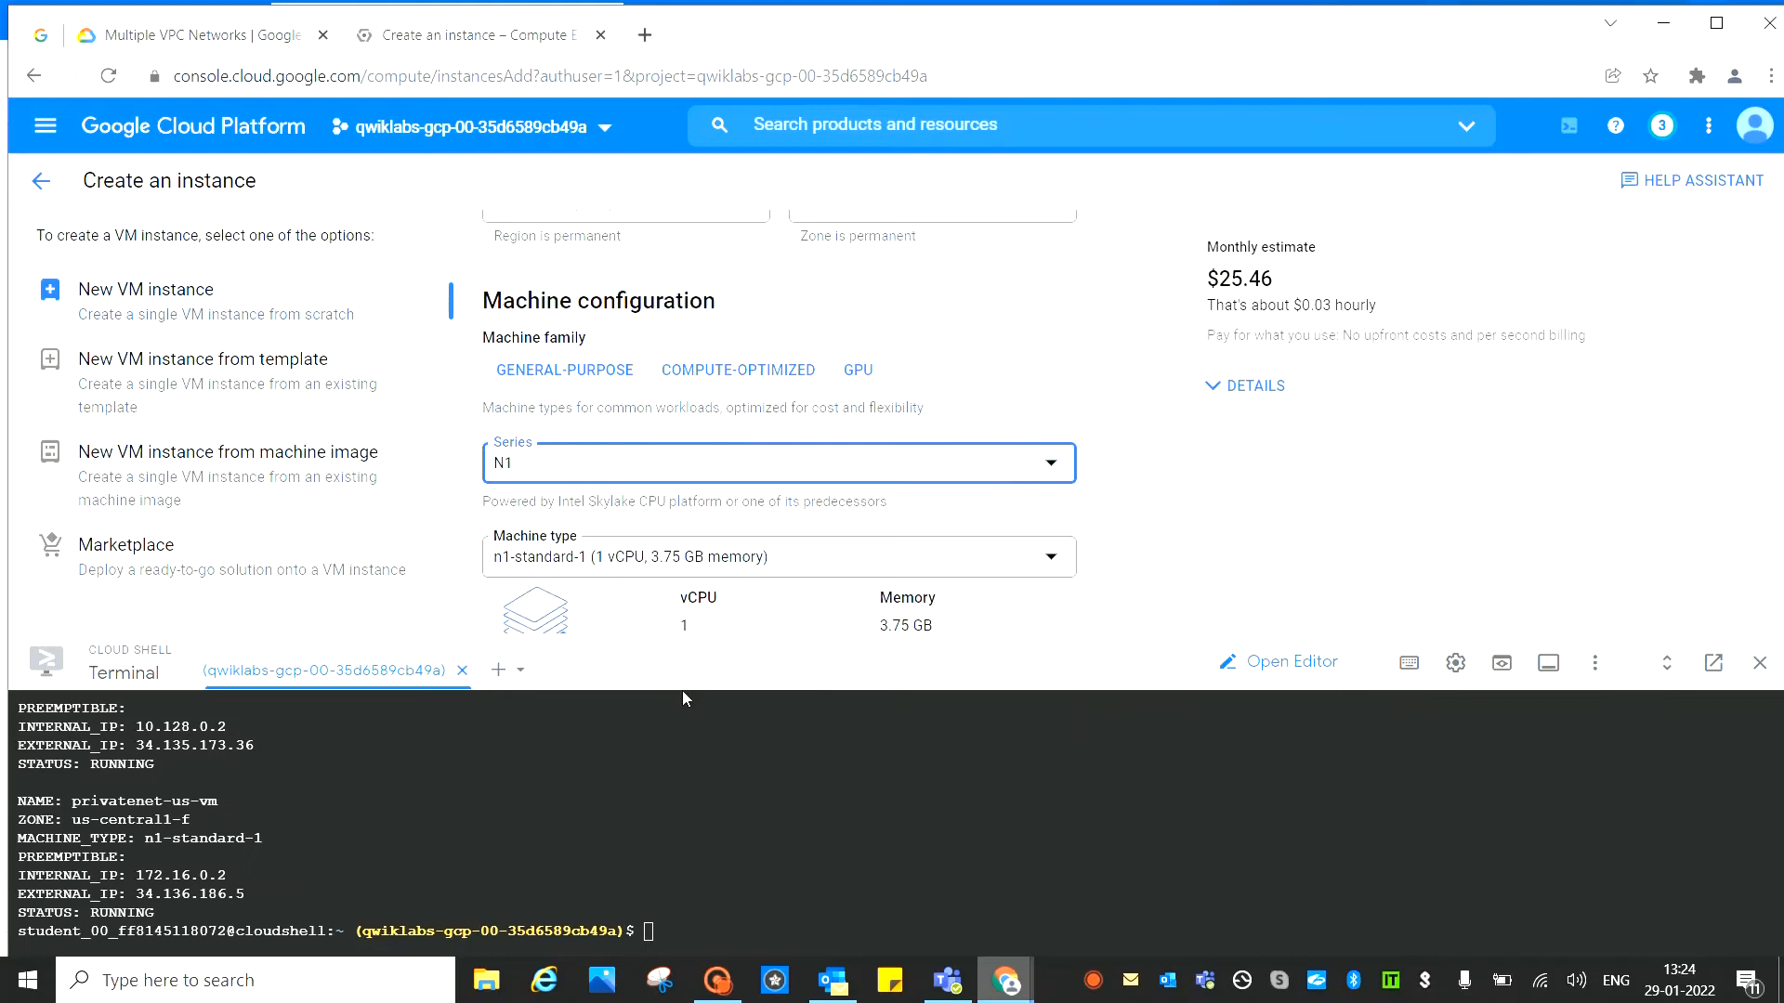
Set the vm-appliance machine type to n1-standard-4 (4 vCPU, 15 GB memory)
{"action": "left_click", "coordinate": [584, 561]}
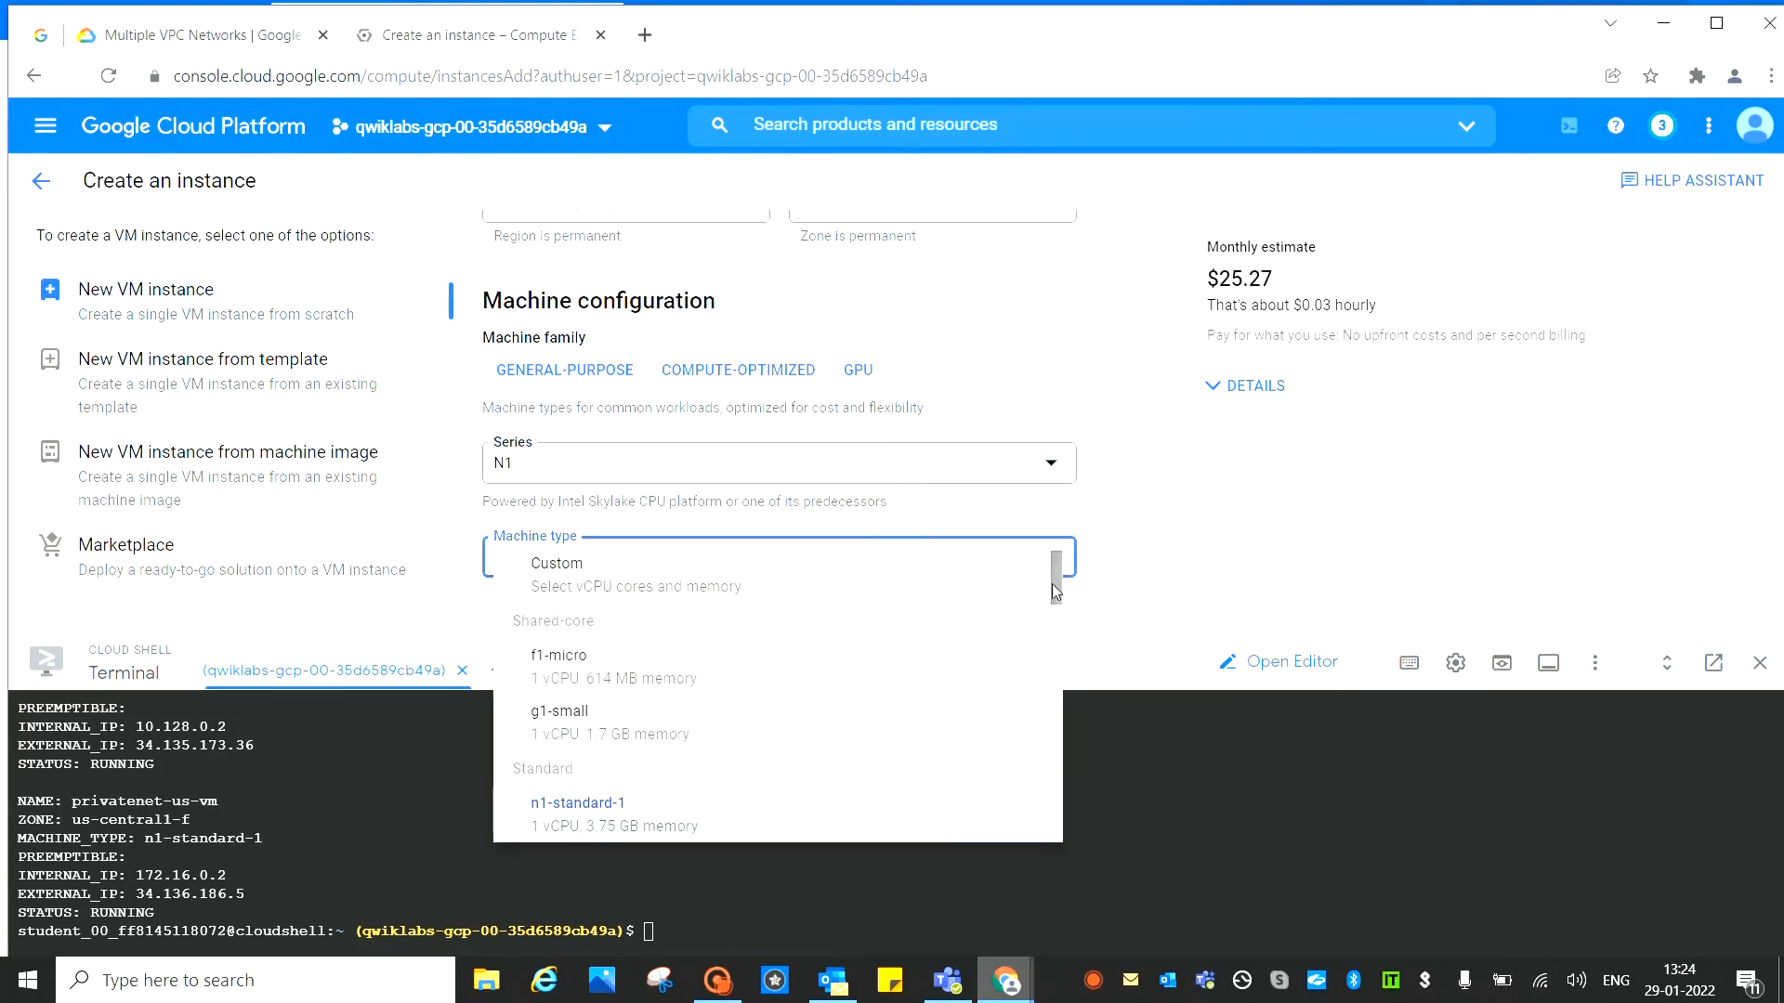
{"action": "left_click_drag", "start_coordinate": [1052, 583], "coordinate": [1046, 648]}
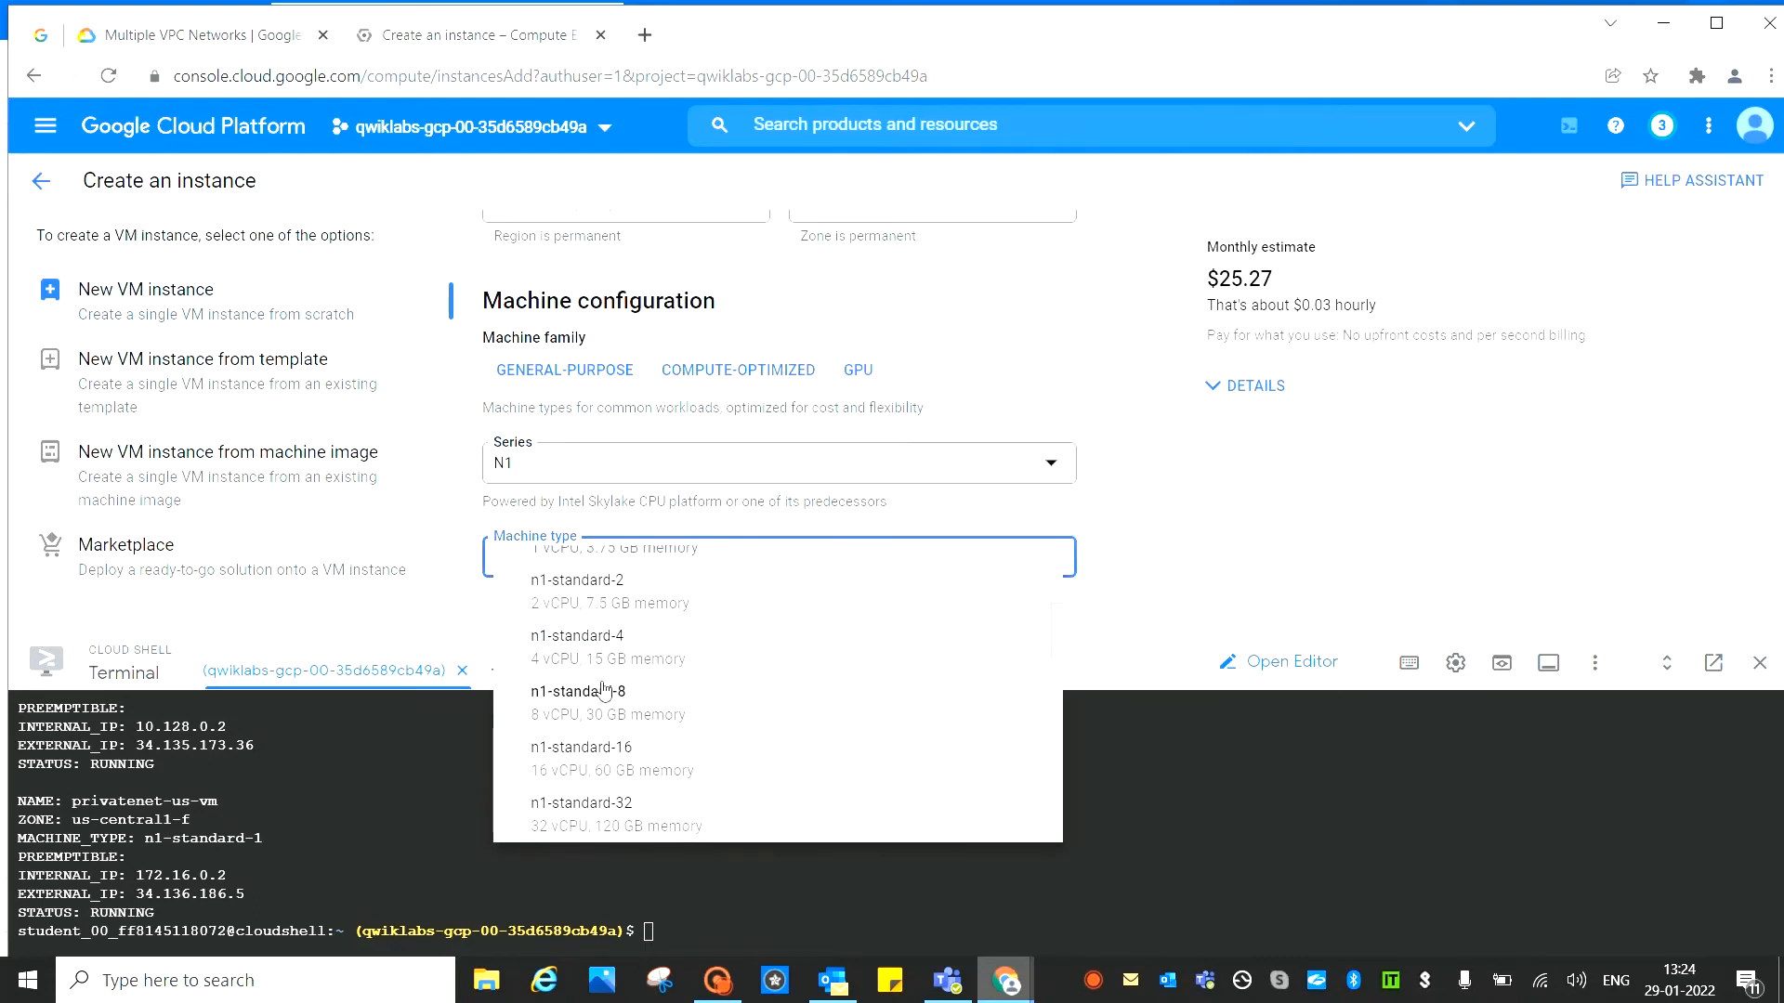
{"action": "left_click", "coordinate": [573, 658]}
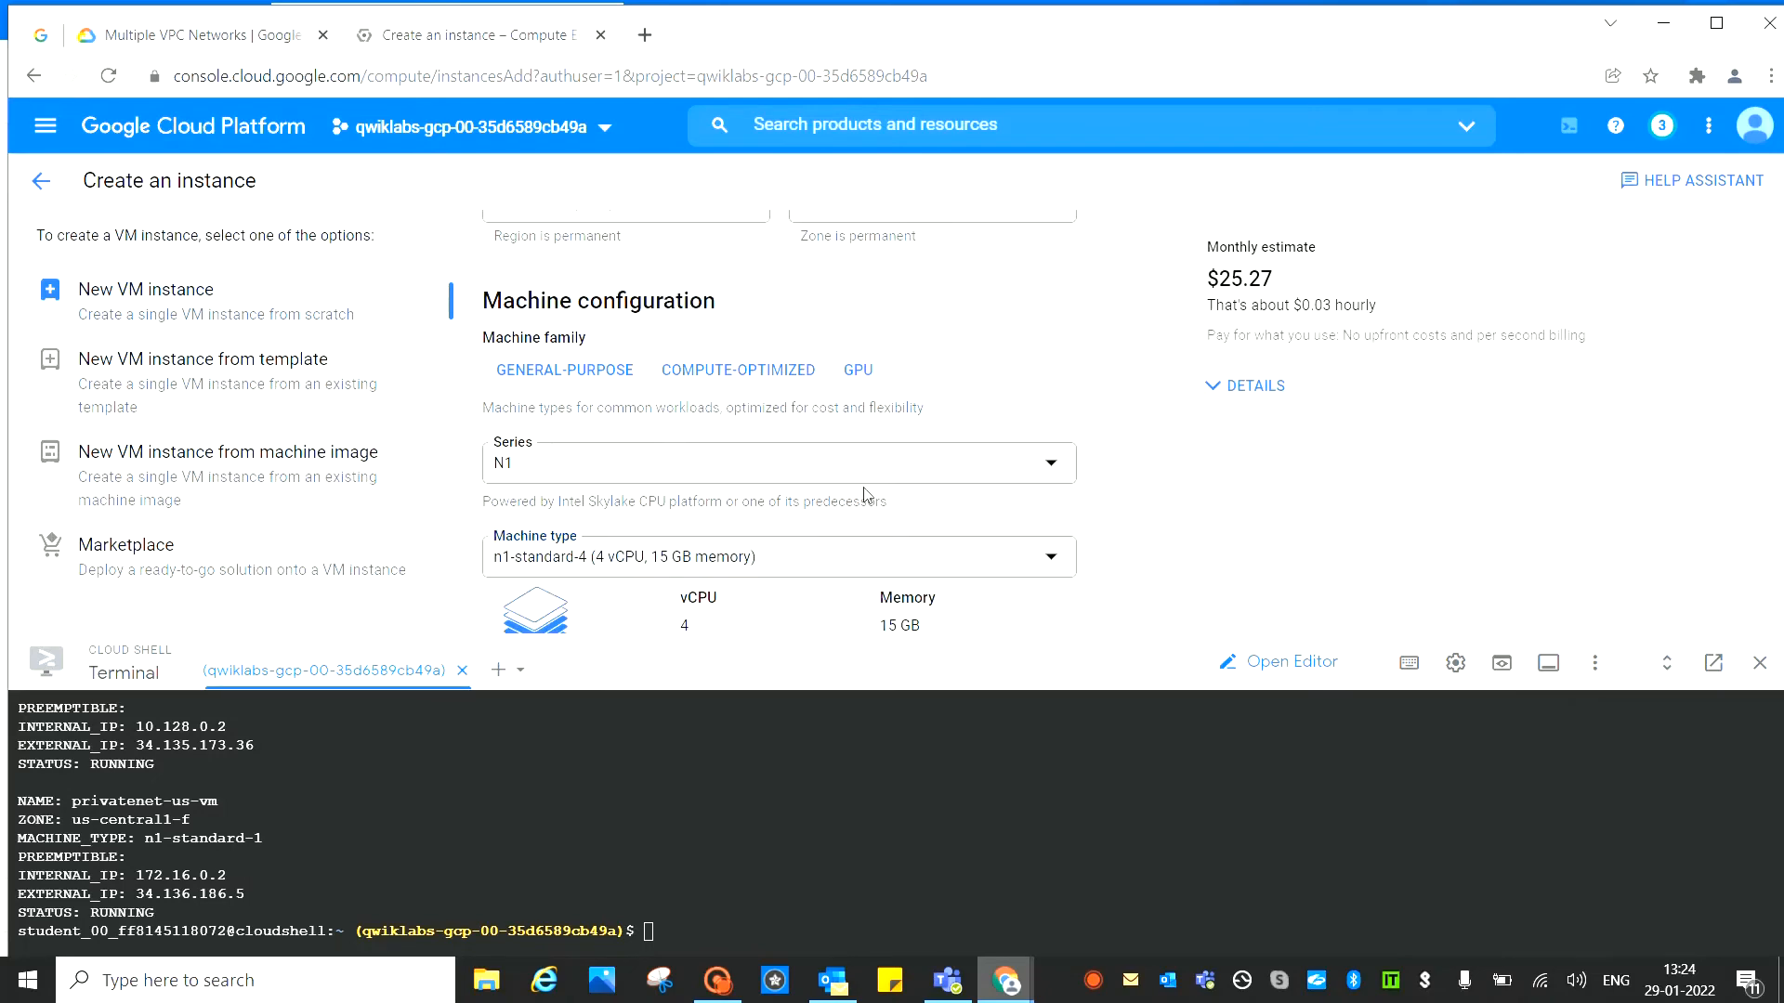
{"action": "scroll", "coordinate": [865, 488], "scroll_direction": "down", "scroll_amount": 4}
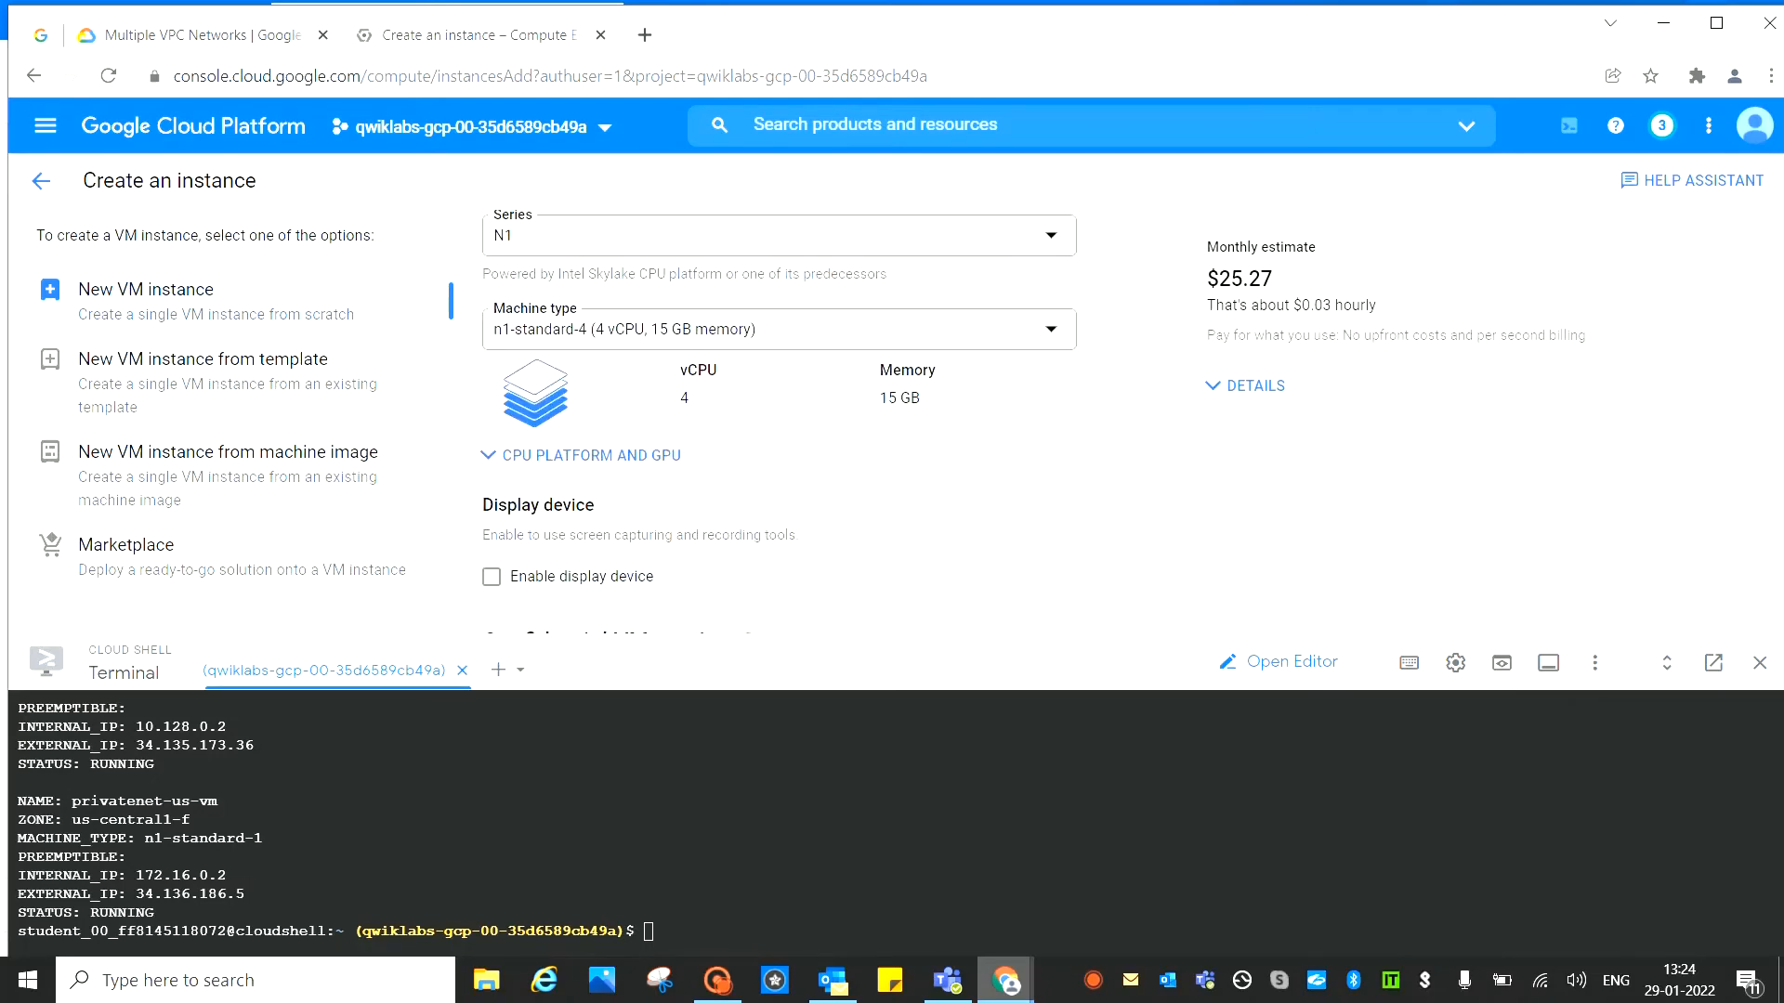
Check the lab's networking instructions, then expand the new instance's advanced options and its Networking section
{"action": "left_click", "coordinate": [170, 34]}
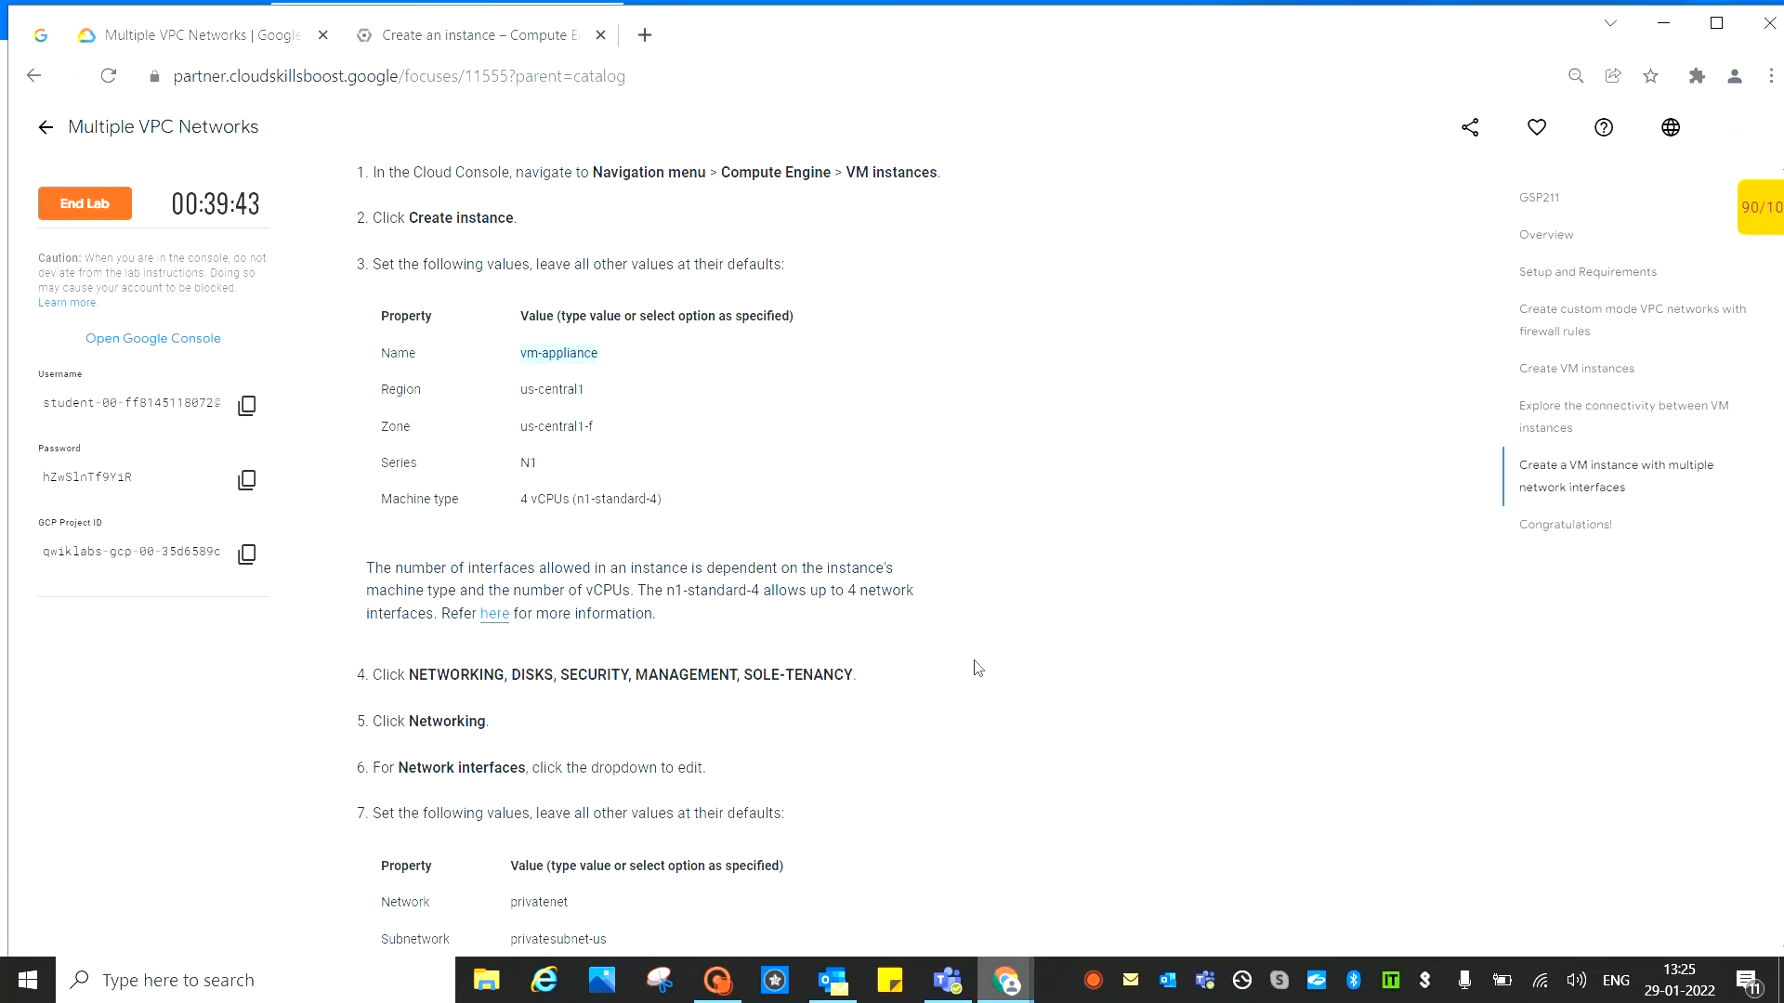
{"action": "scroll", "coordinate": [975, 641], "scroll_direction": "down", "scroll_amount": 2}
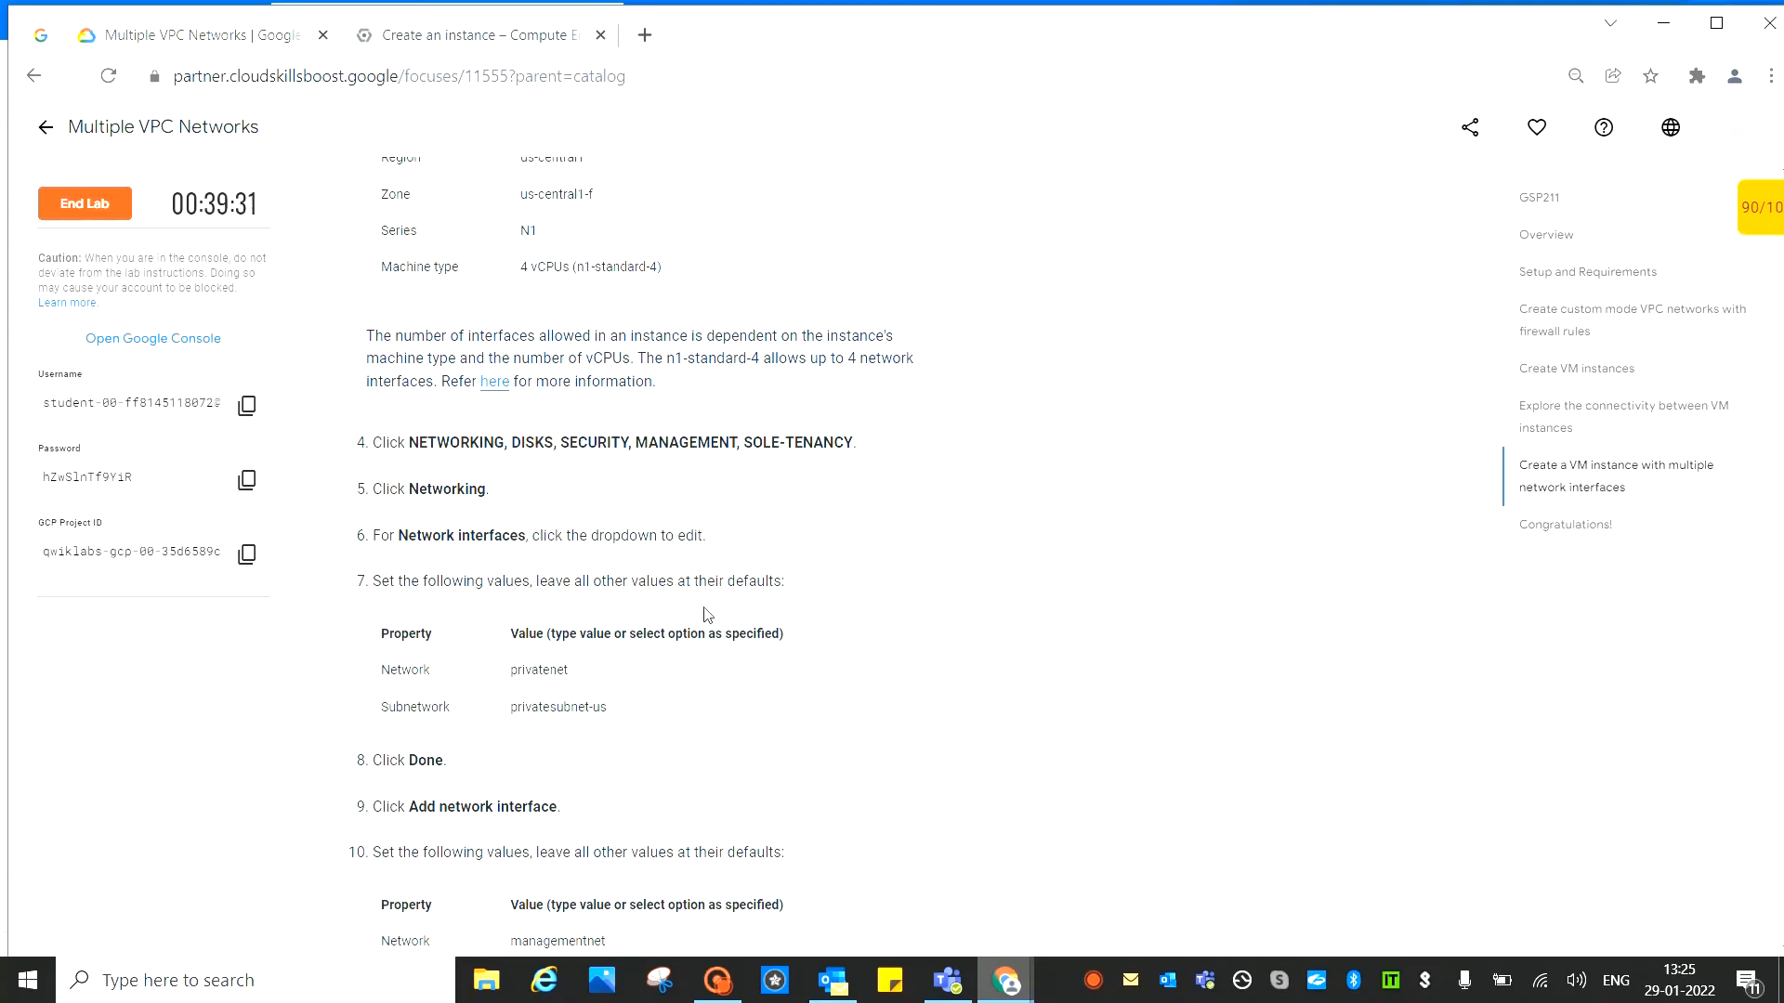
{"action": "left_click", "coordinate": [555, 41]}
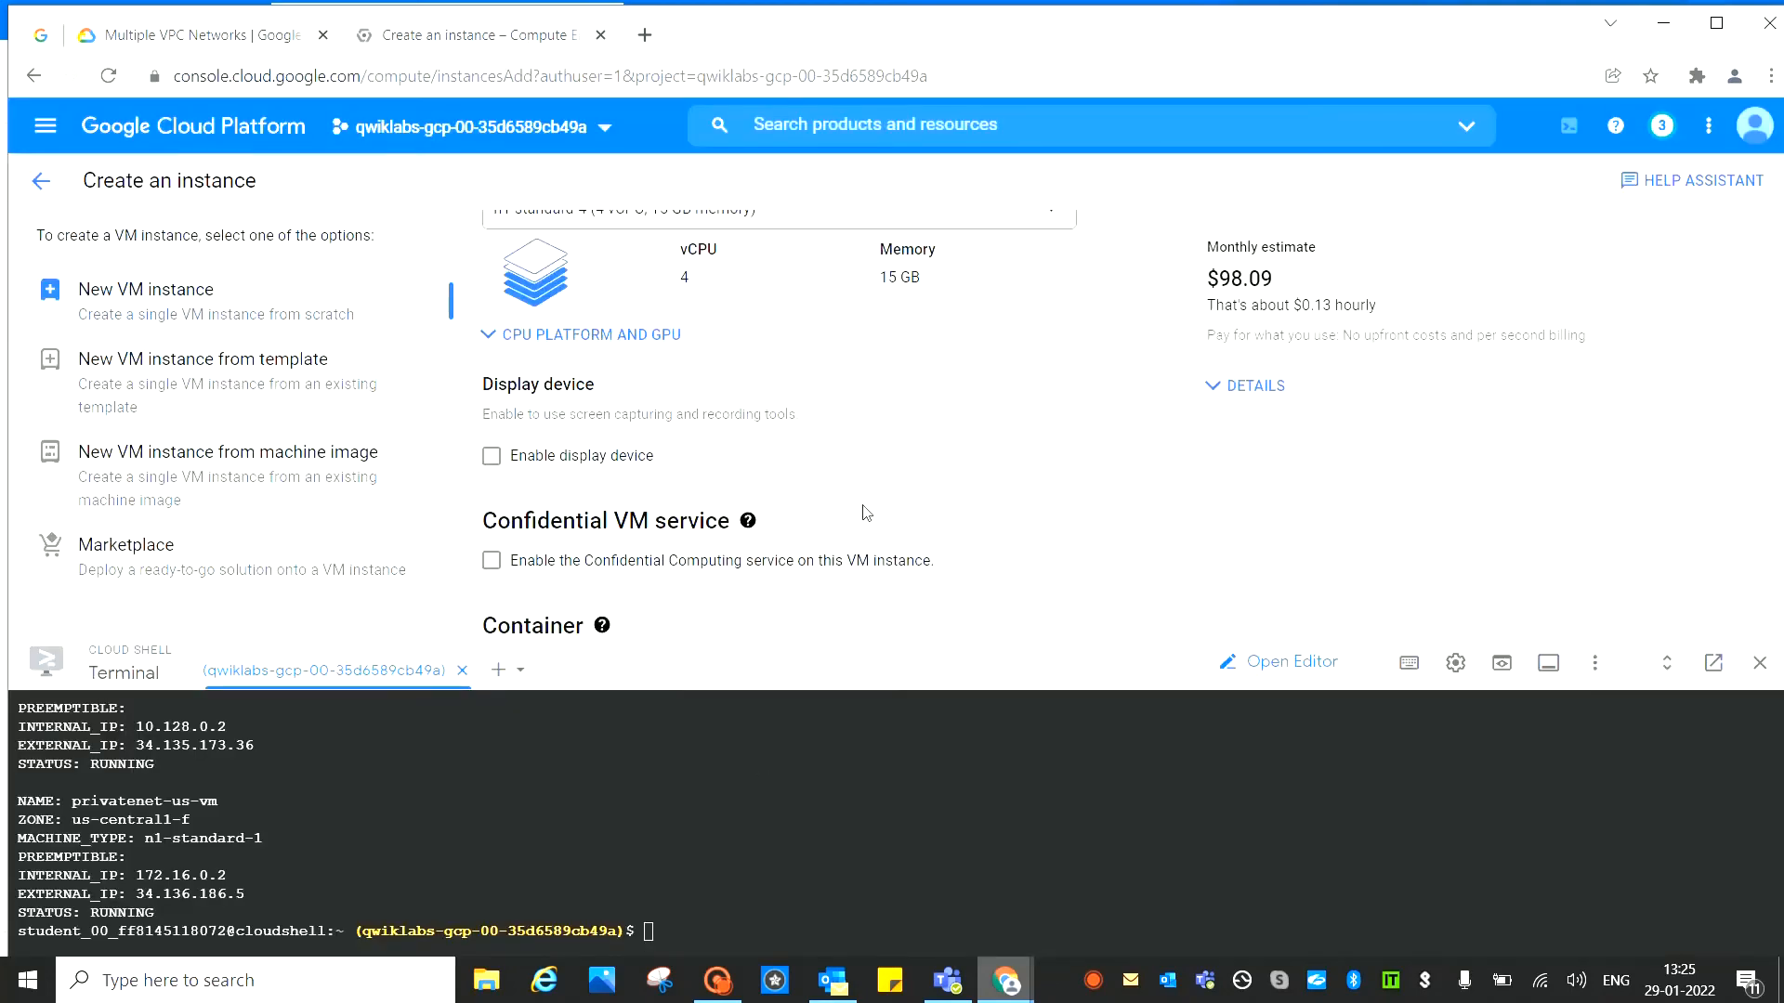
{"action": "scroll", "coordinate": [866, 513], "scroll_direction": "down", "scroll_amount": 15}
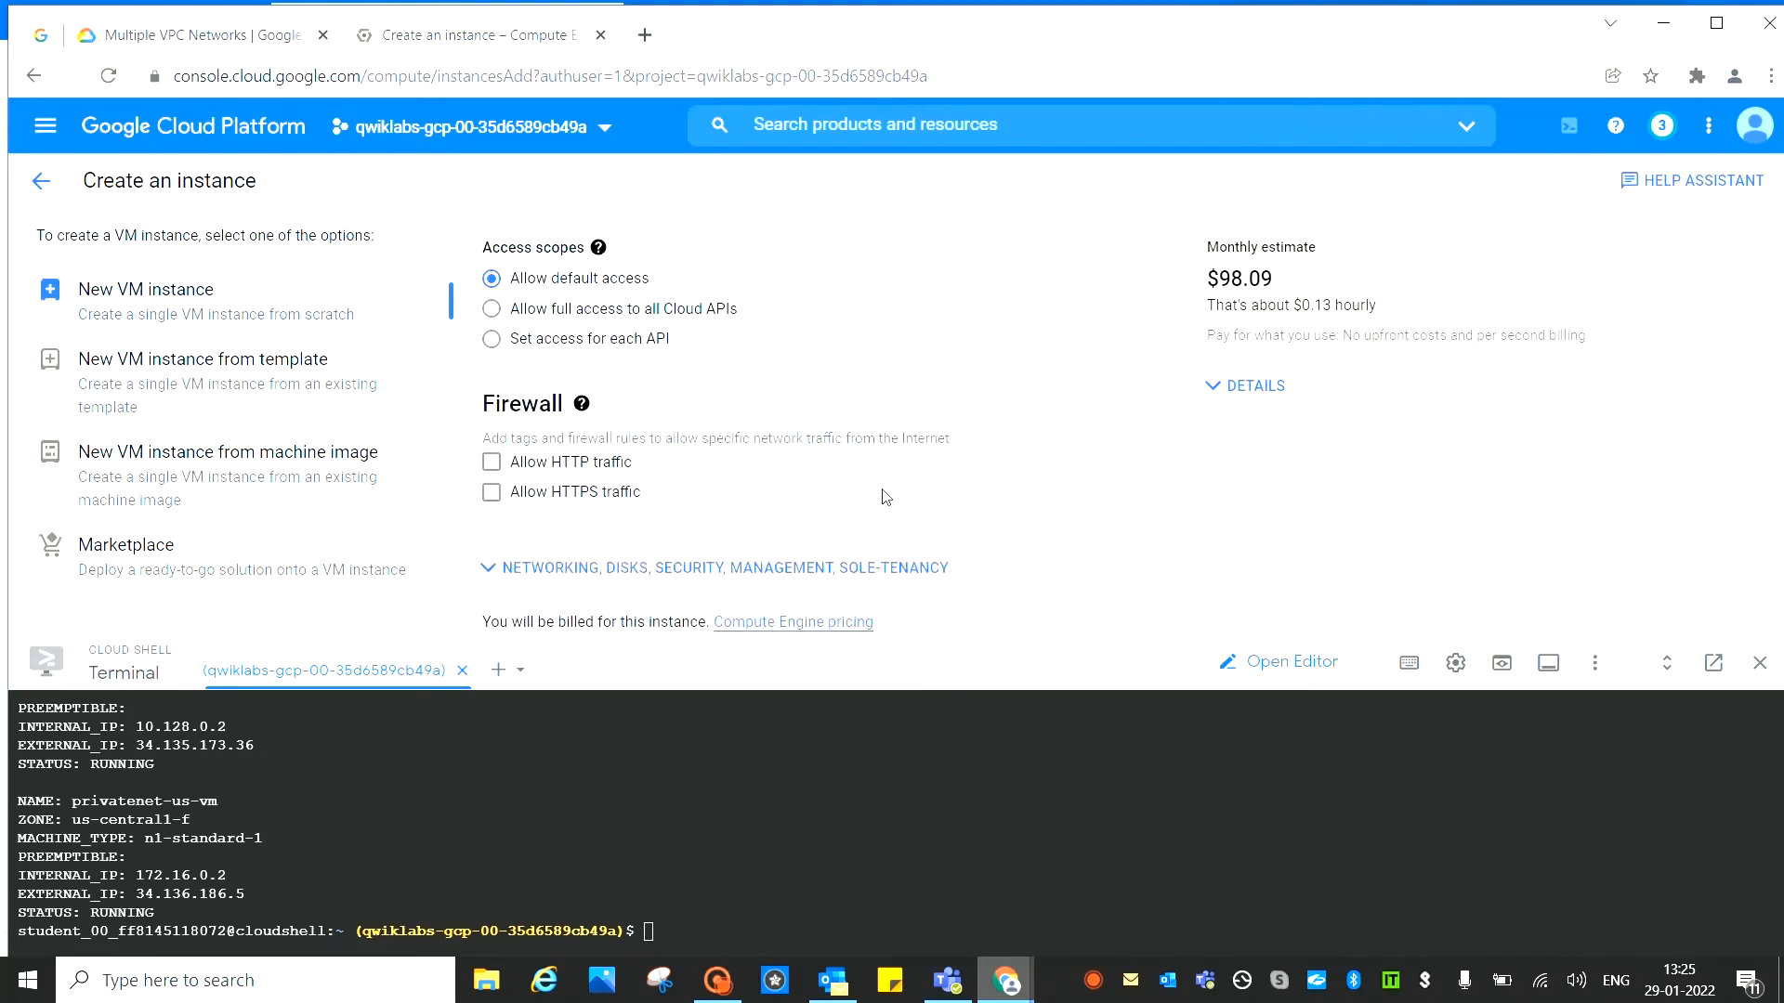
{"action": "scroll", "coordinate": [885, 497], "scroll_direction": "down", "scroll_amount": 3}
{"action": "left_click", "coordinate": [627, 455]}
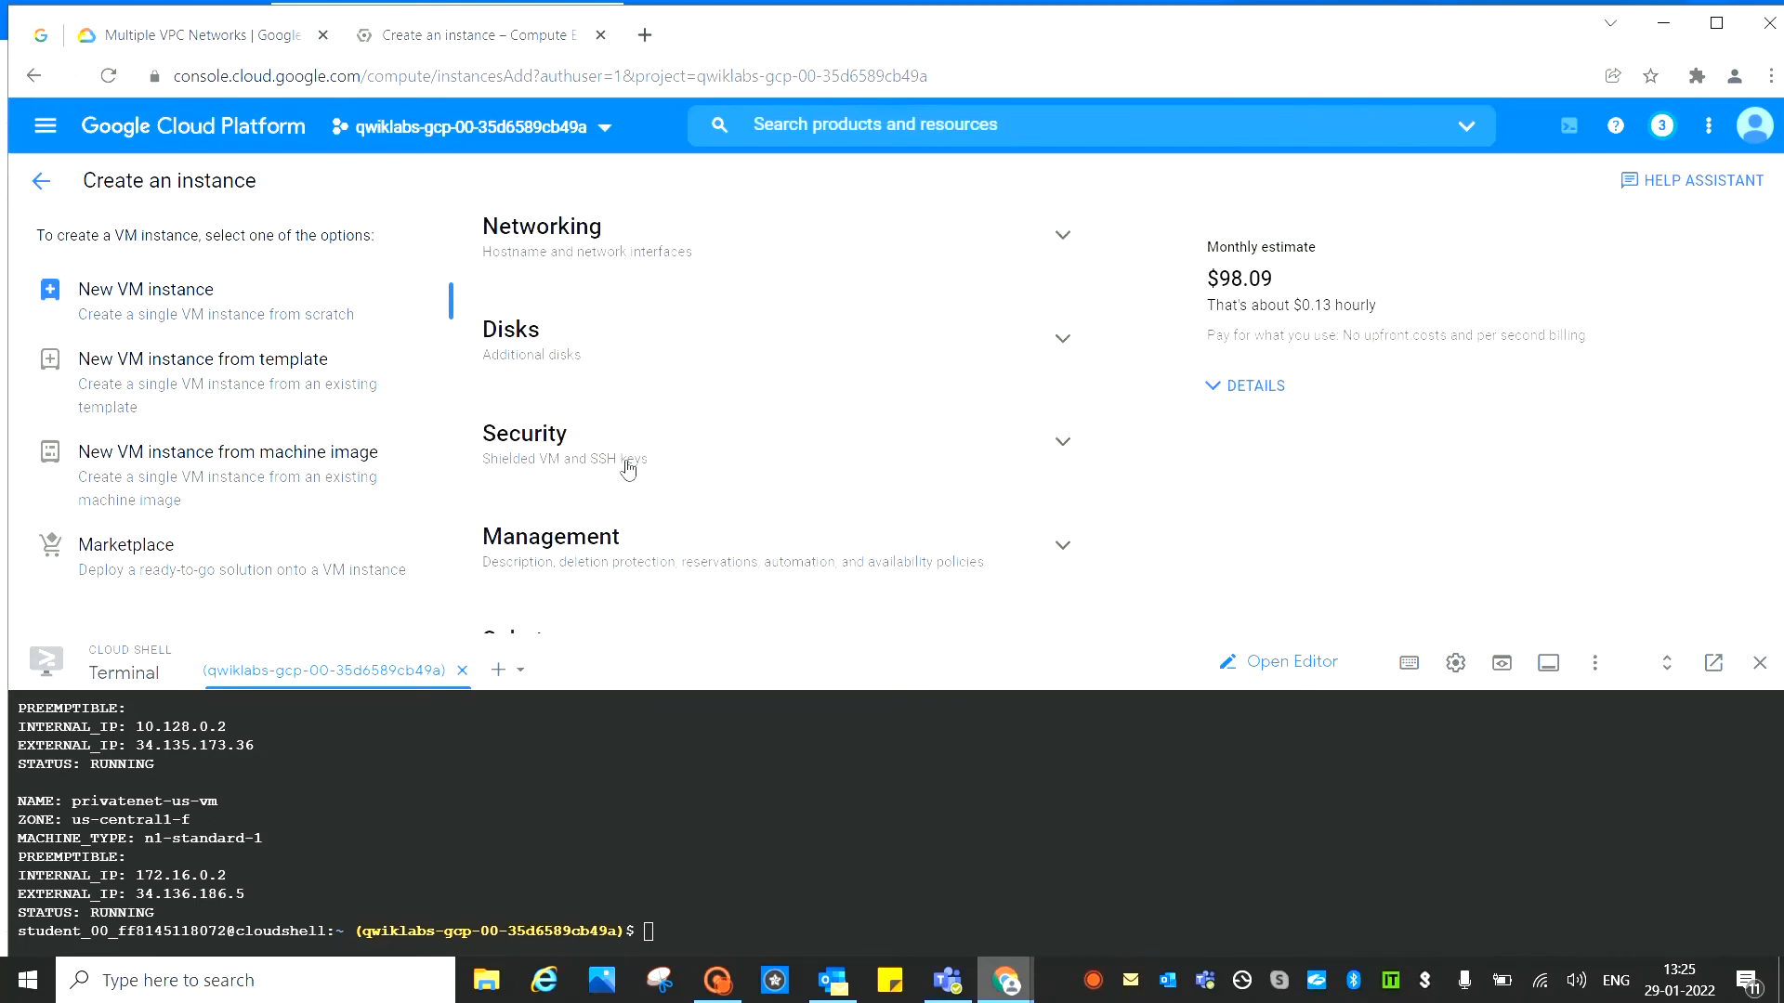
{"action": "left_click", "coordinate": [685, 238]}
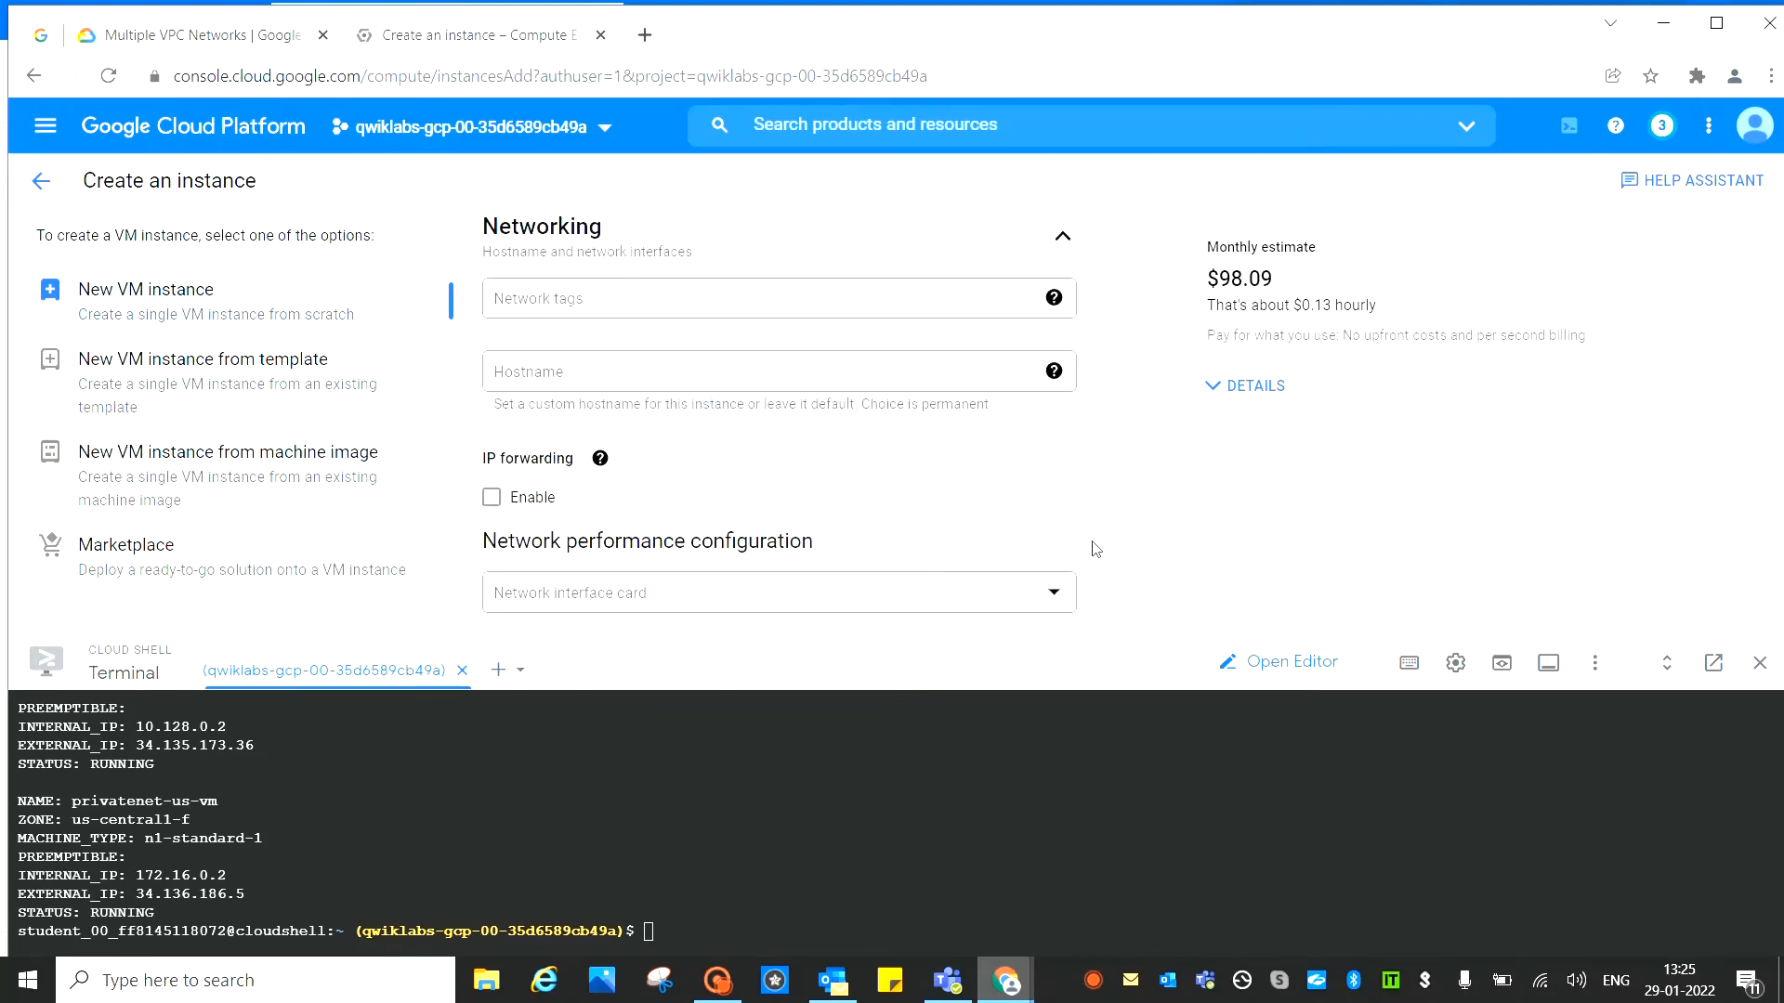
Open the default network interface of vm-appliance for editing
{"action": "scroll", "coordinate": [1095, 548], "scroll_direction": "down", "scroll_amount": 4}
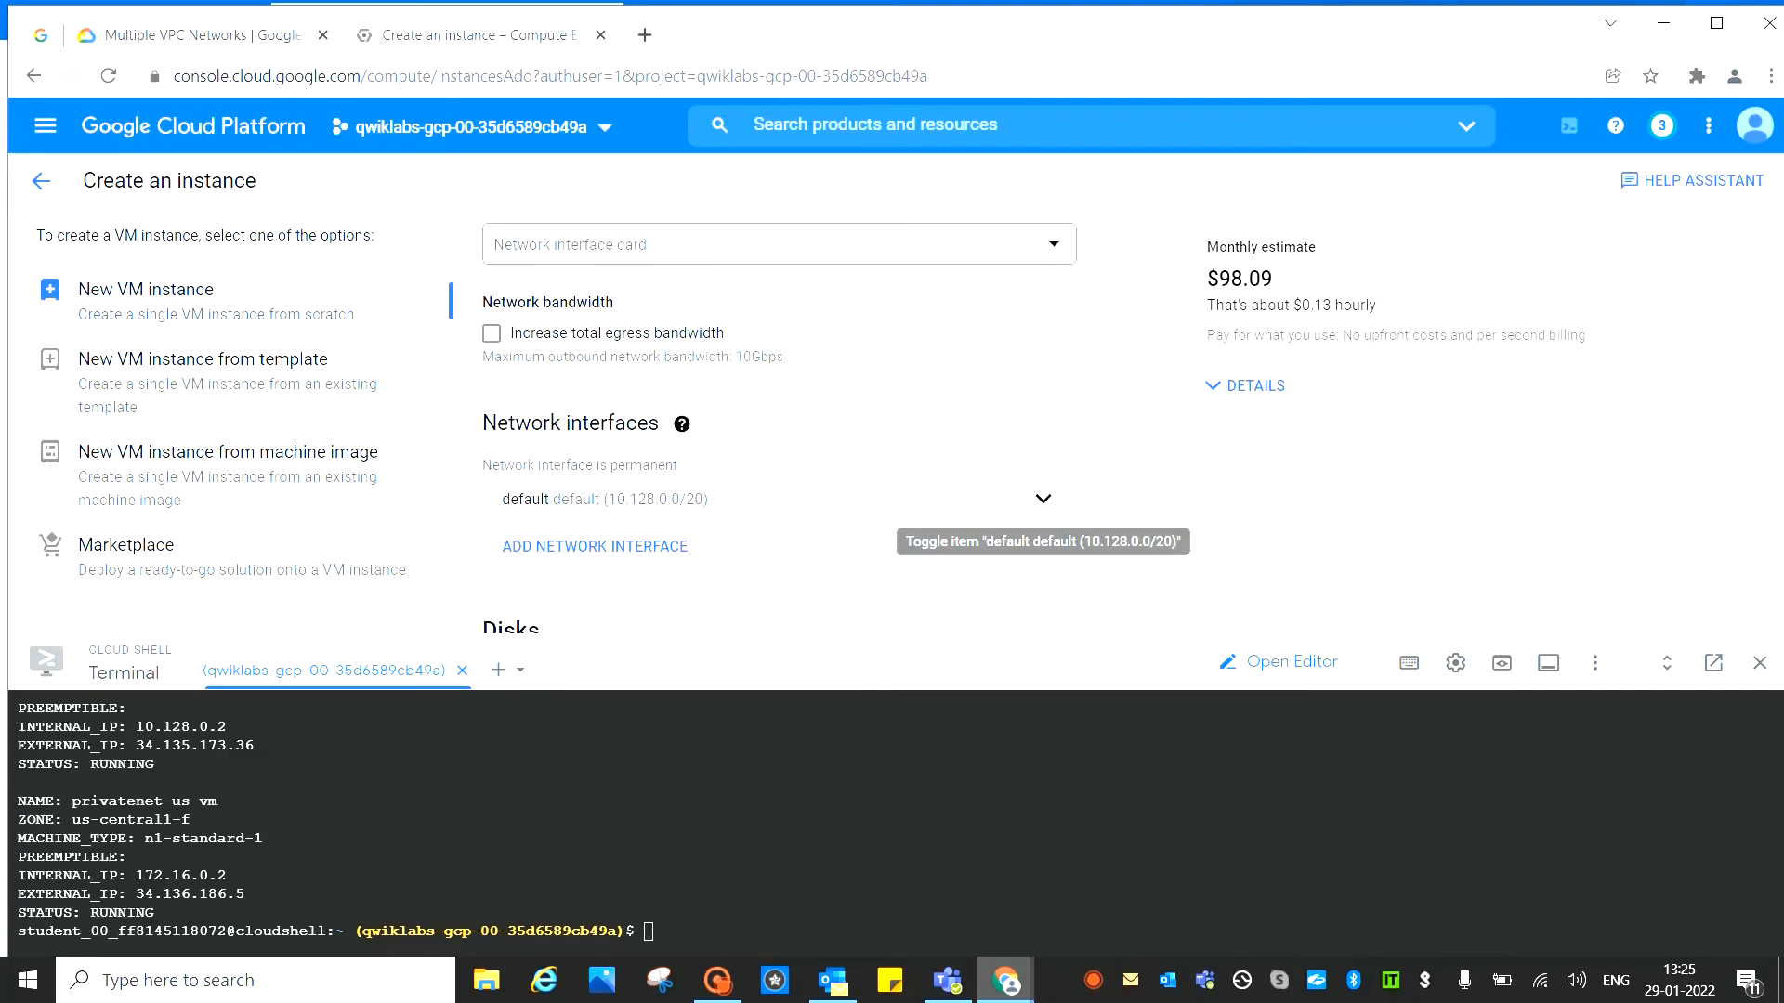
{"action": "scroll", "coordinate": [1156, 476], "scroll_direction": "down", "scroll_amount": 2}
{"action": "scroll", "coordinate": [1068, 493], "scroll_direction": "down", "scroll_amount": 2}
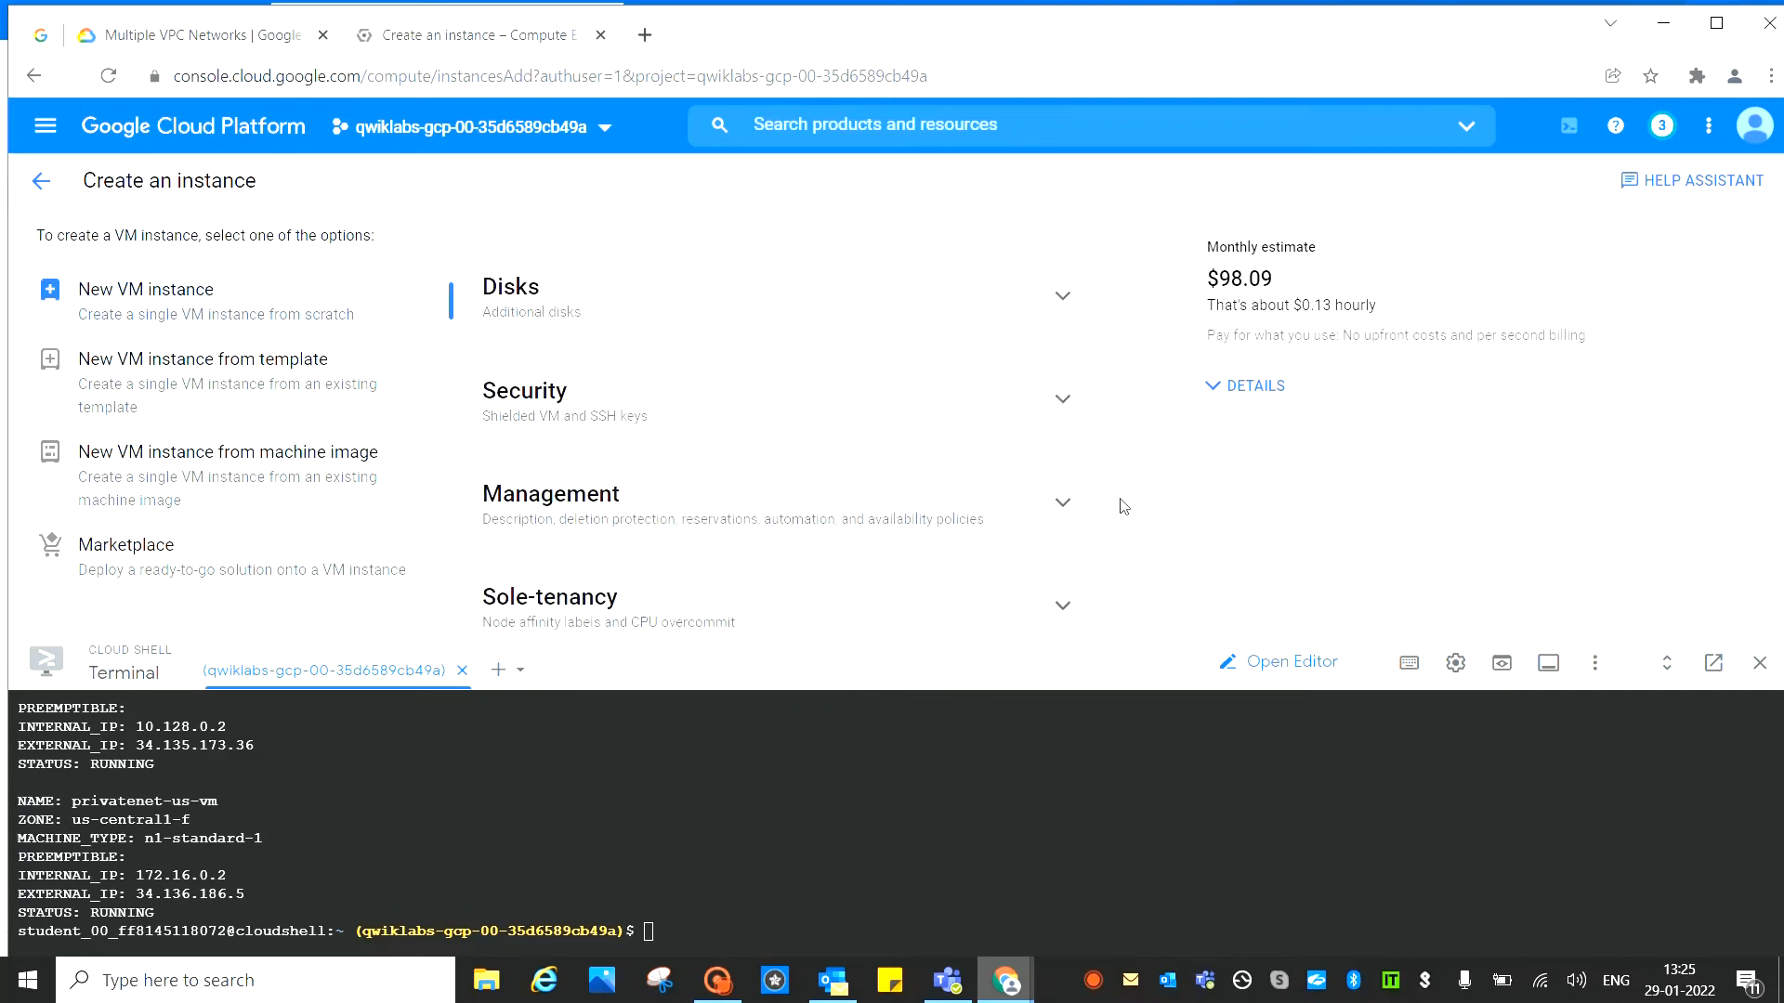
{"action": "scroll", "coordinate": [1007, 506], "scroll_direction": "up", "scroll_amount": 4}
{"action": "left_click", "coordinate": [1041, 501]}
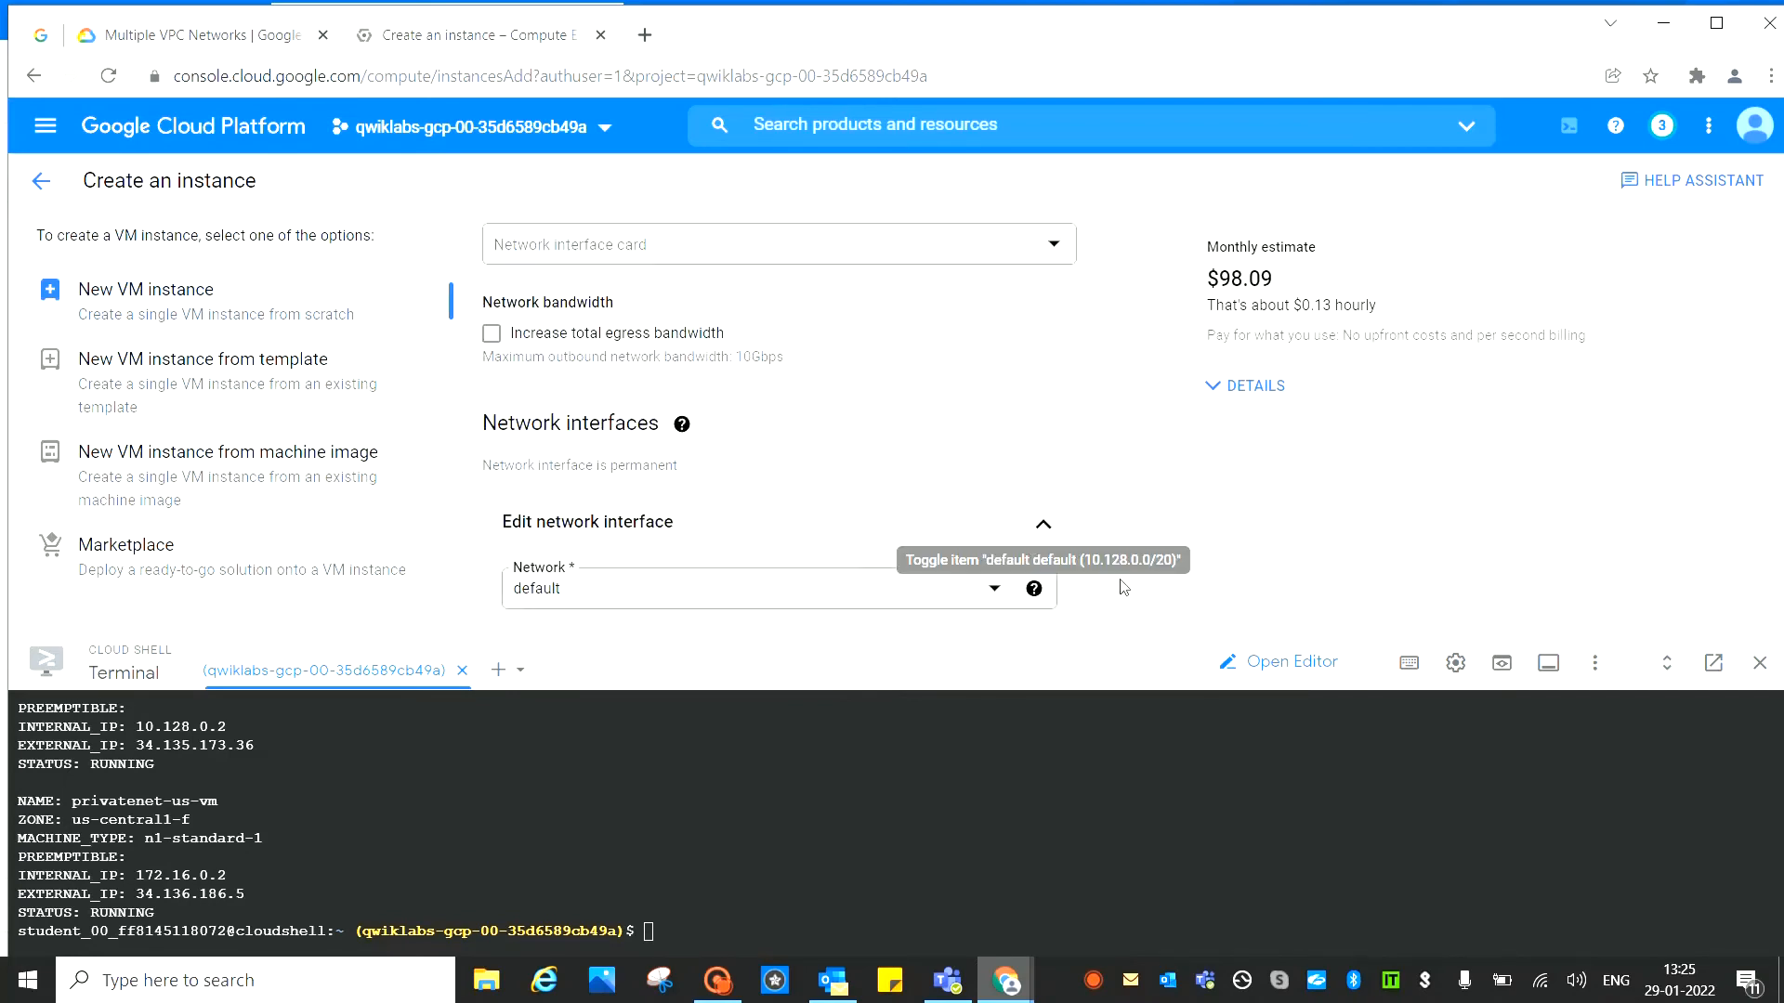
{"action": "scroll", "coordinate": [1168, 476], "scroll_direction": "up", "scroll_amount": 2}
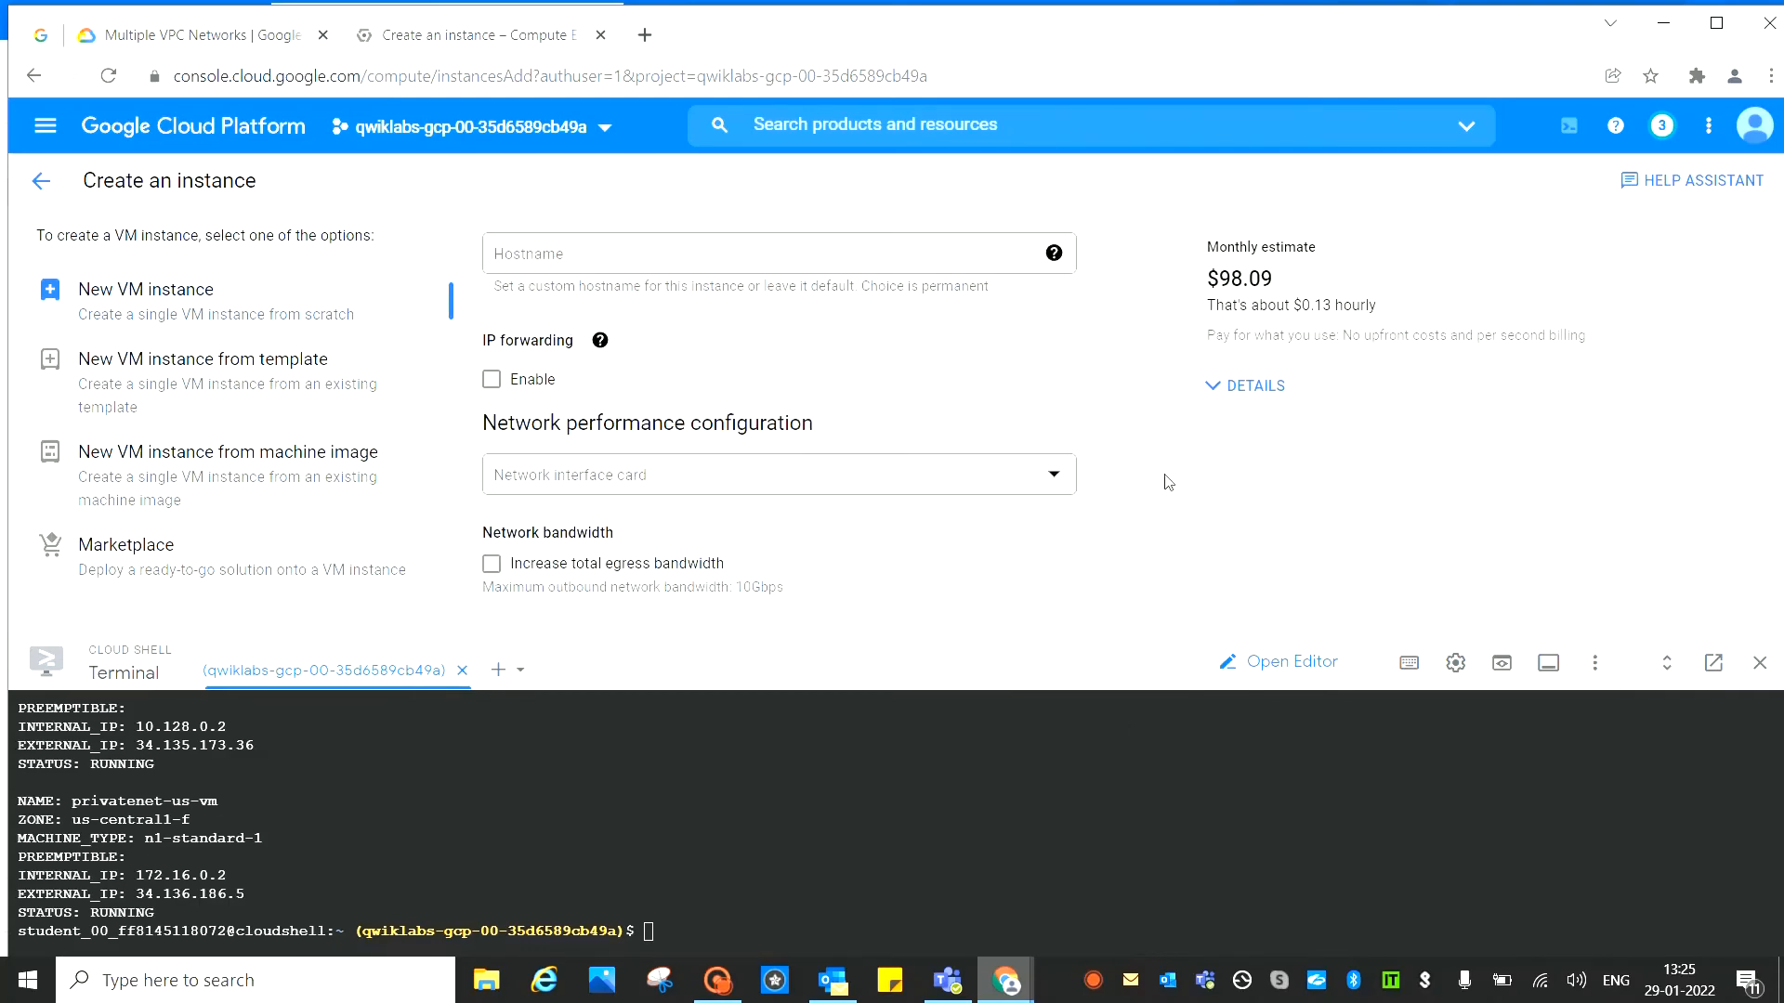
{"action": "scroll", "coordinate": [1162, 486], "scroll_direction": "down", "scroll_amount": 4}
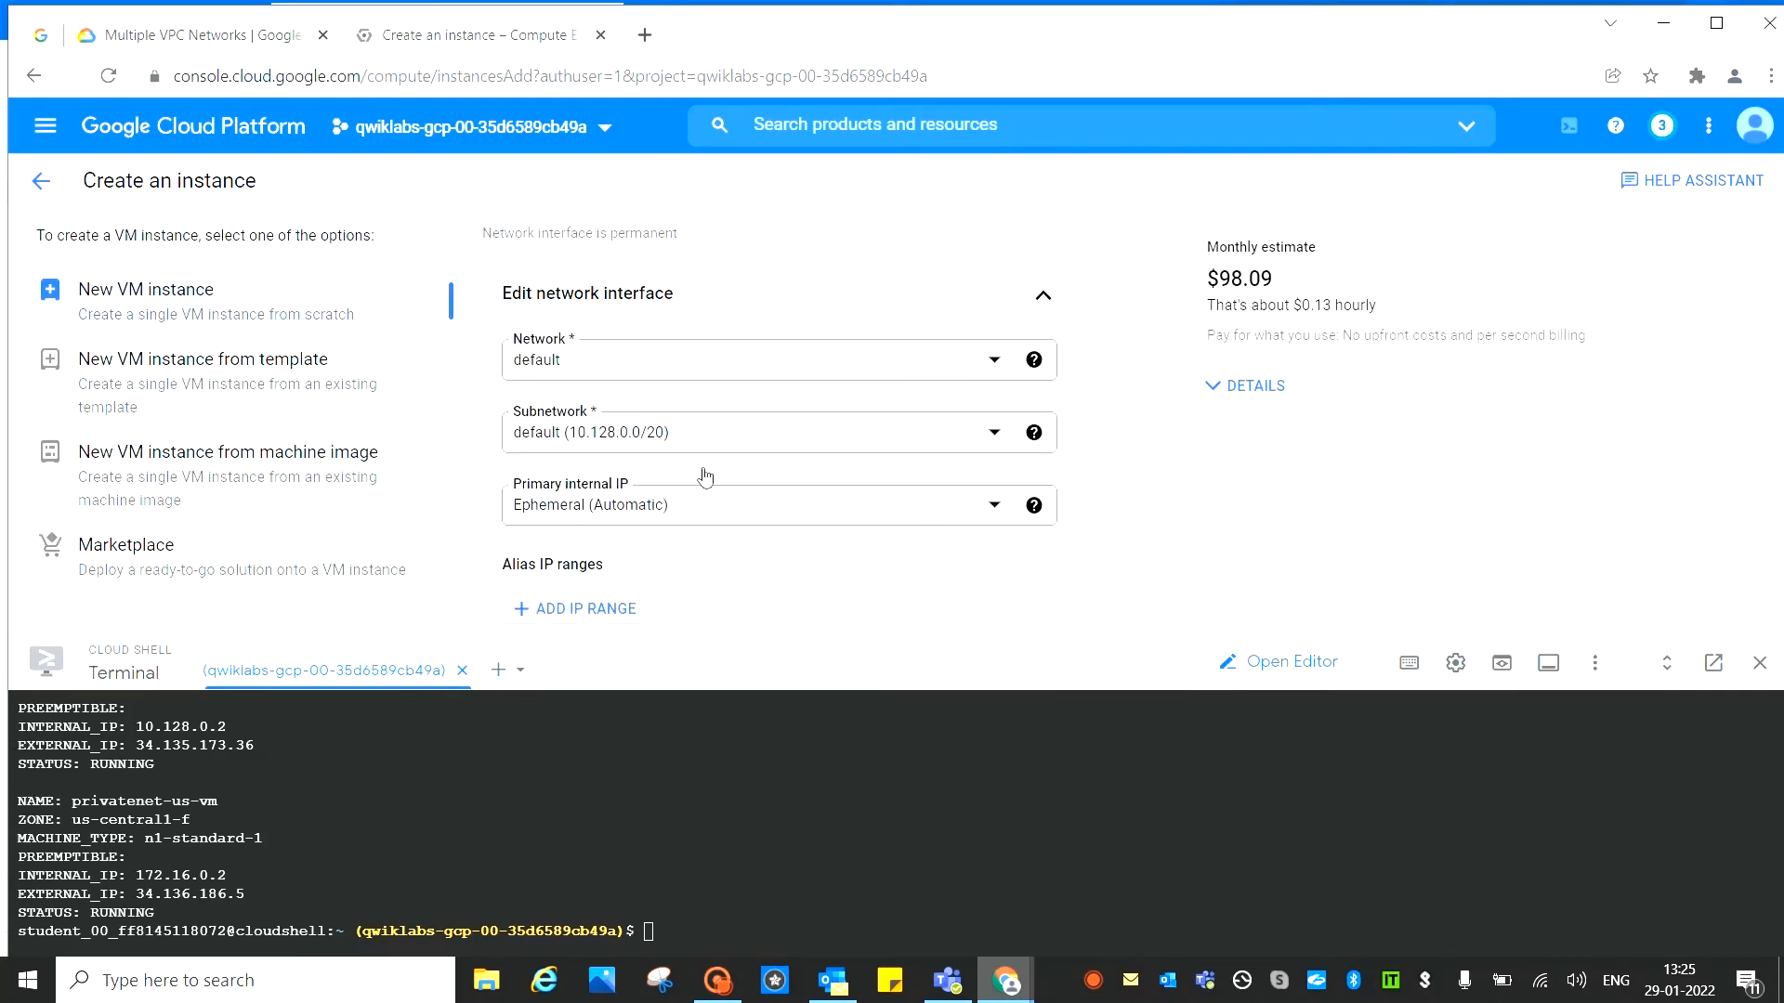
Copy the network name privatenet from the lab instructions and select it as the first interface's network
{"action": "left_click", "coordinate": [163, 36]}
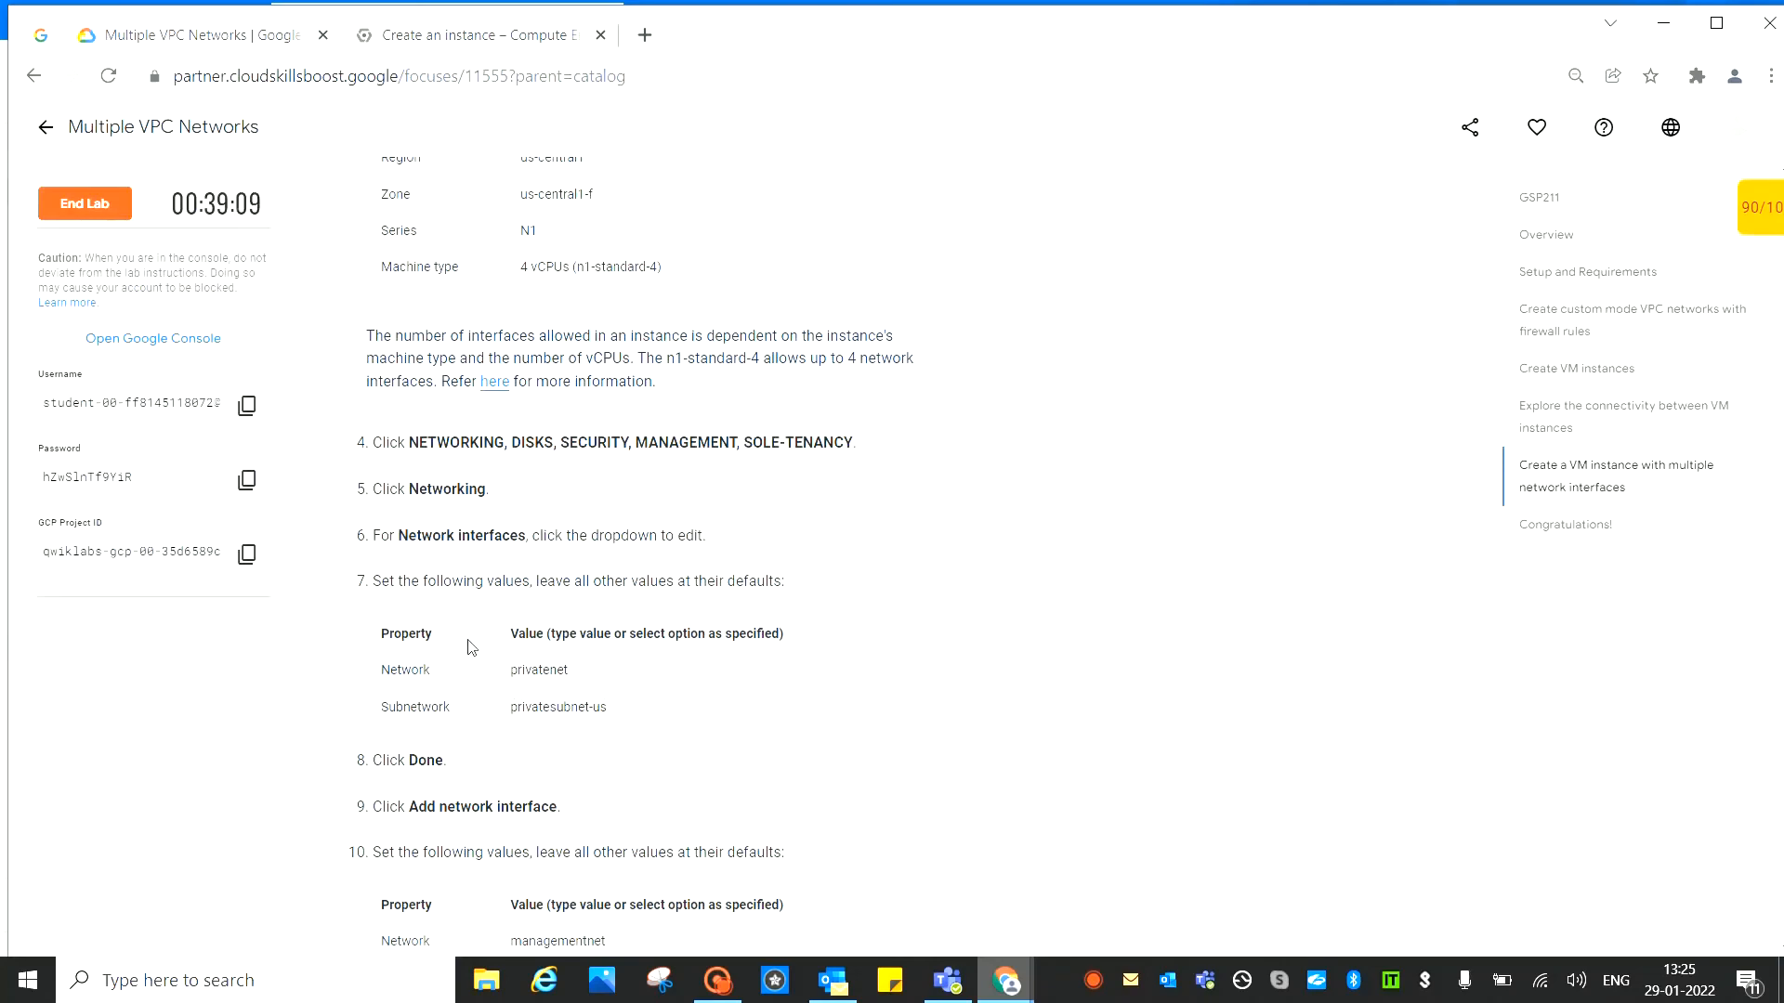
{"action": "left_click_drag", "start_coordinate": [570, 671], "coordinate": [535, 671]}
{"action": "right_click", "coordinate": [517, 675]}
{"action": "left_click", "coordinate": [548, 692]}
{"action": "left_click", "coordinate": [437, 34]}
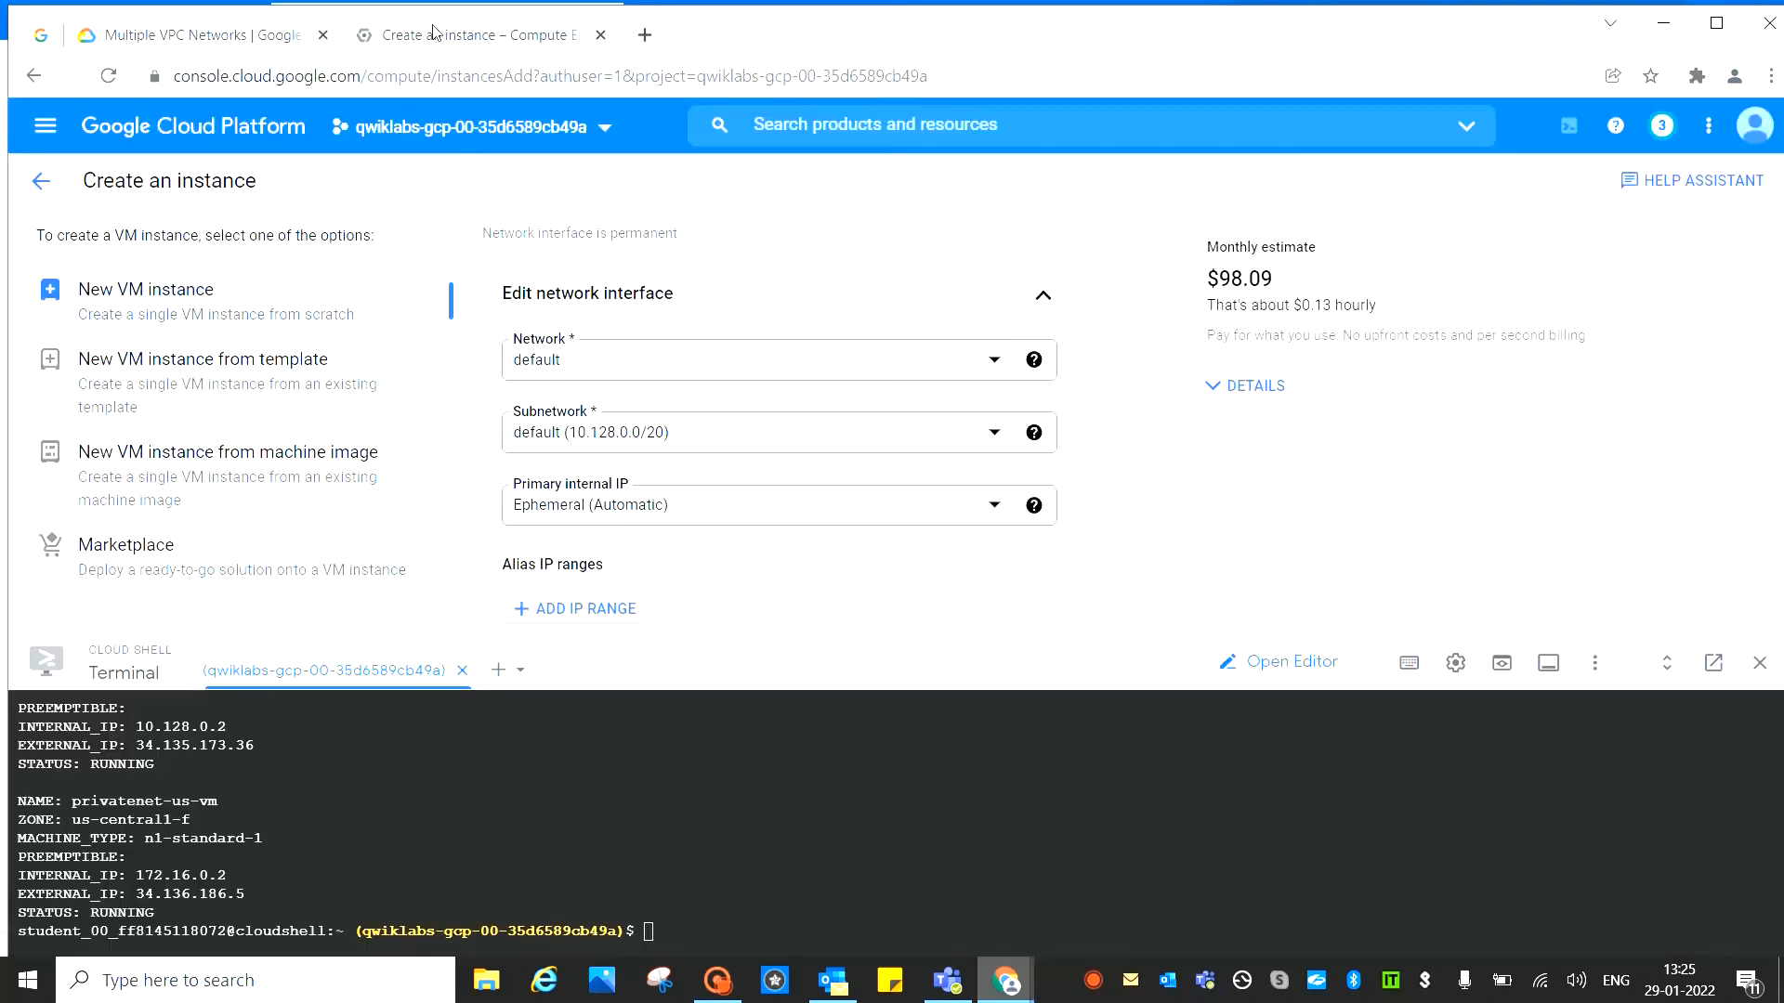
{"action": "left_click", "coordinate": [576, 371]}
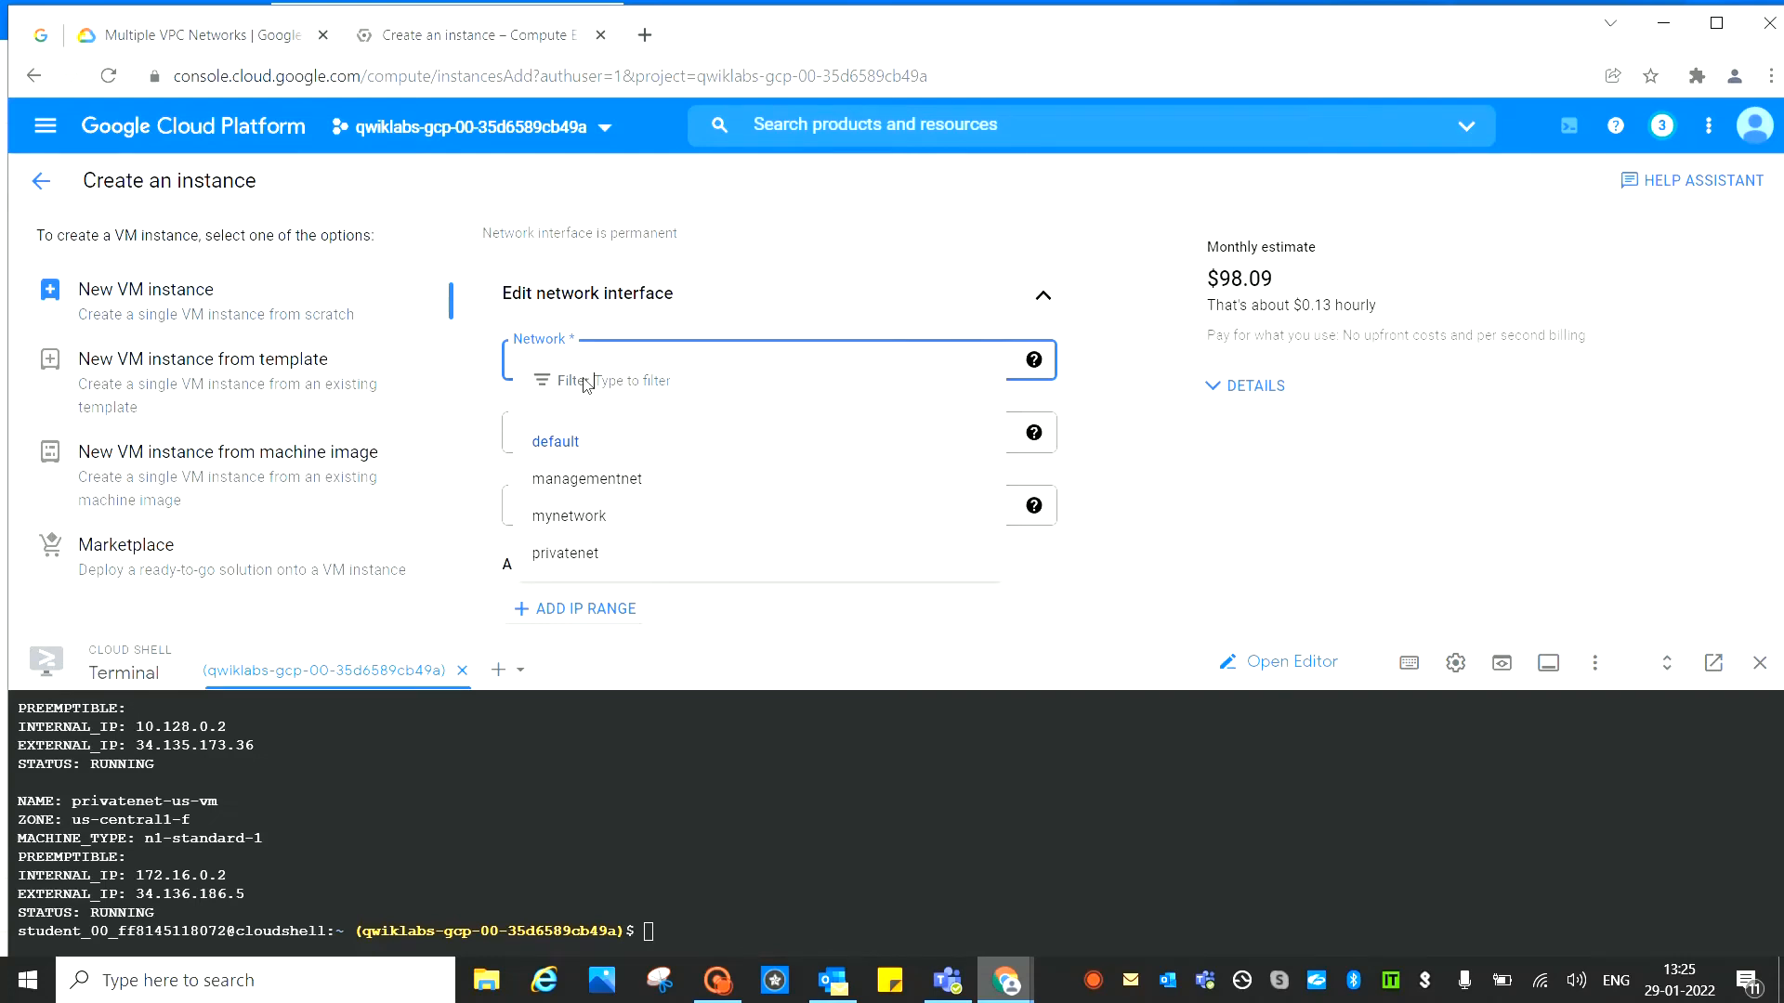
{"action": "type", "text": "privatenet"}
{"action": "left_click", "coordinate": [589, 458]}
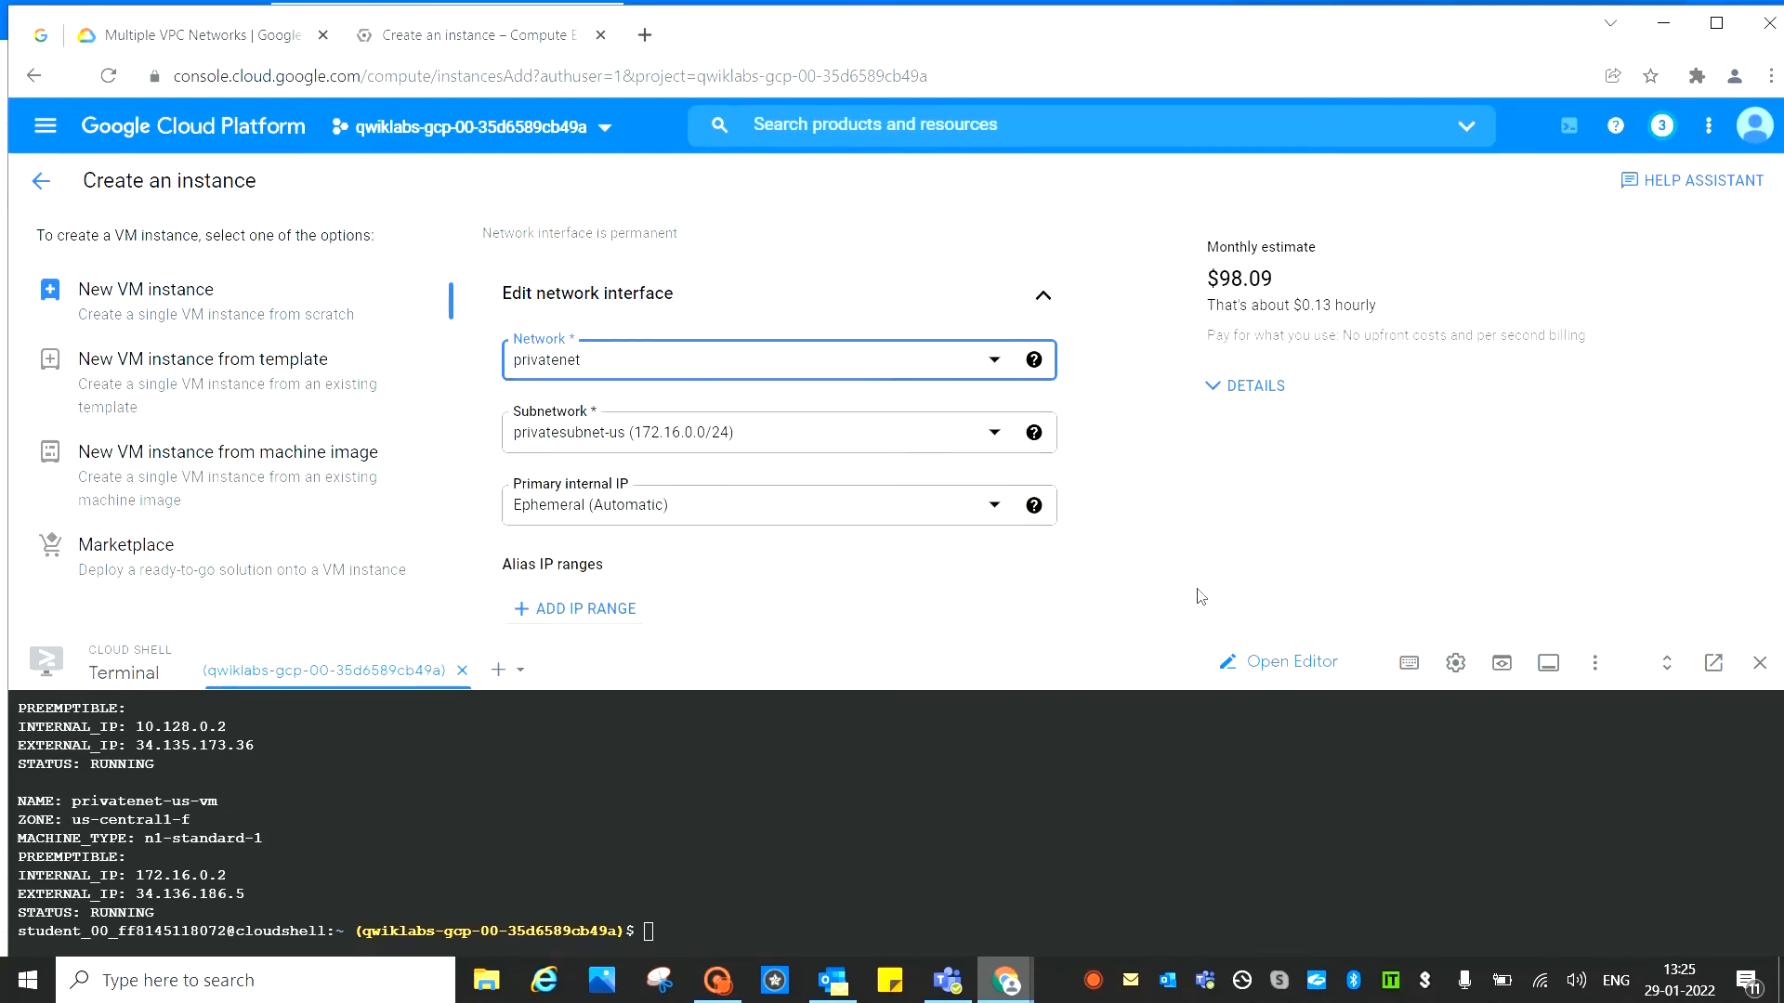
Check the first interface's subnetwork against the lab's privatesubnet-us and finish editing the privatenet interface
{"action": "left_click", "coordinate": [191, 35]}
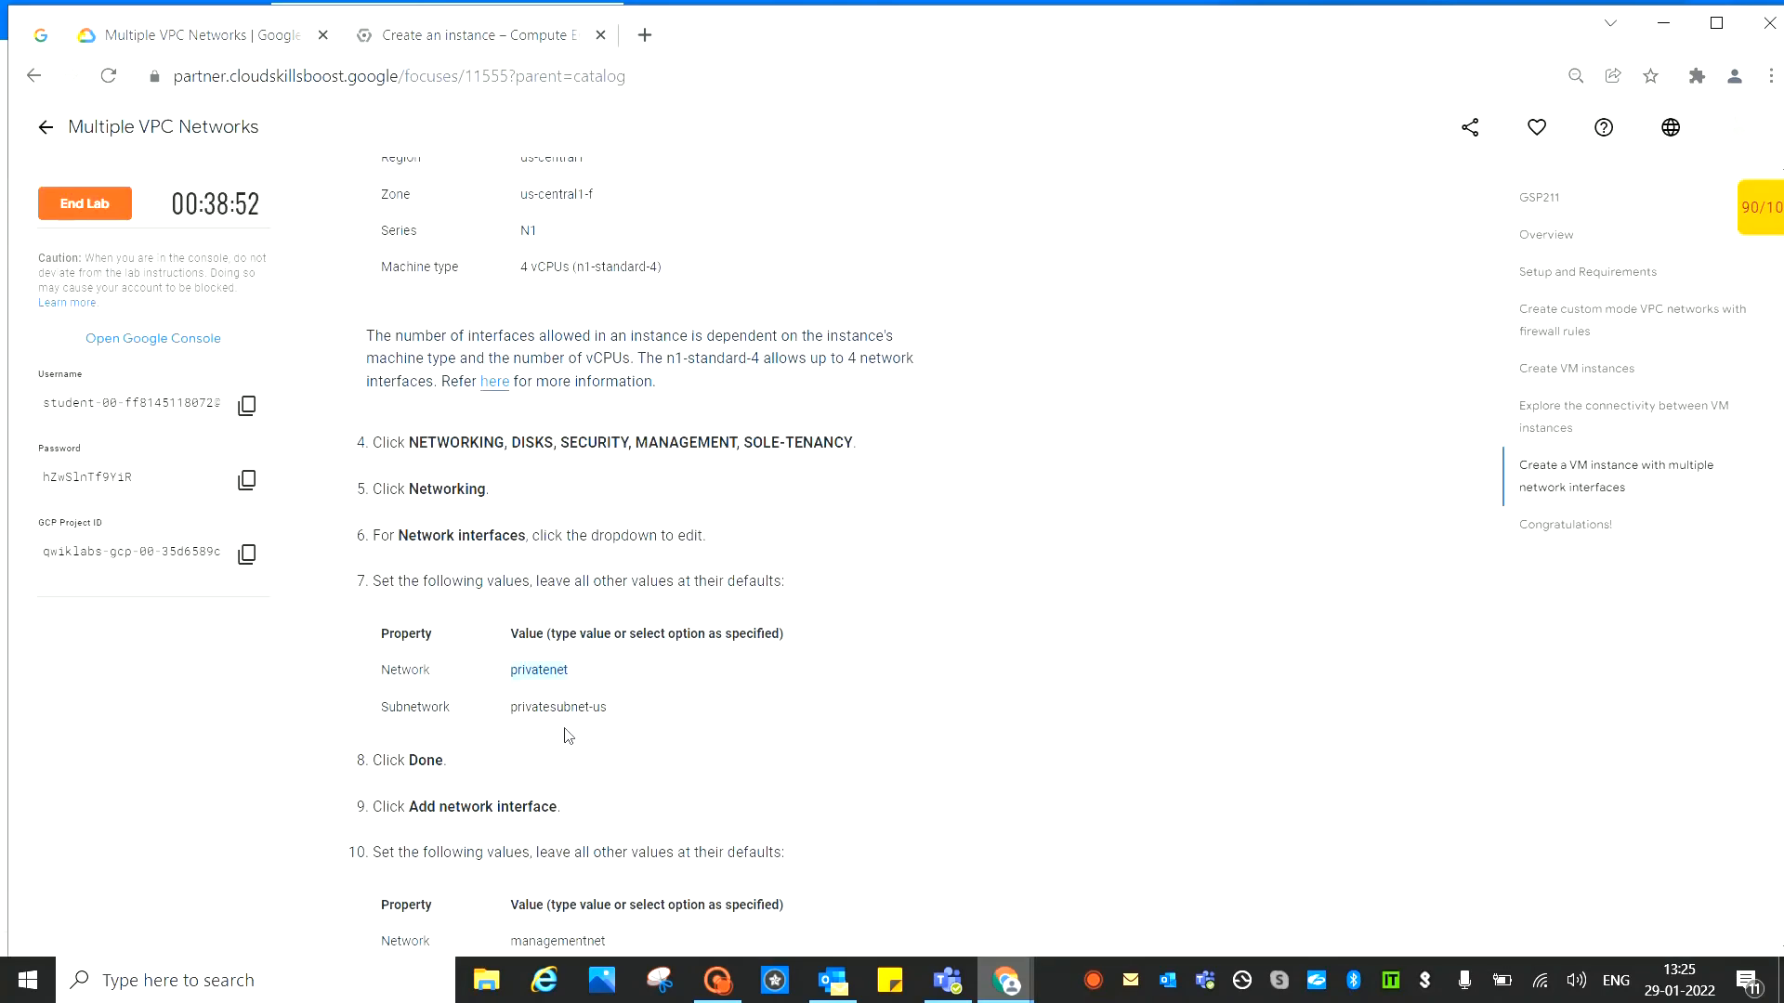
{"action": "left_click", "coordinate": [430, 37]}
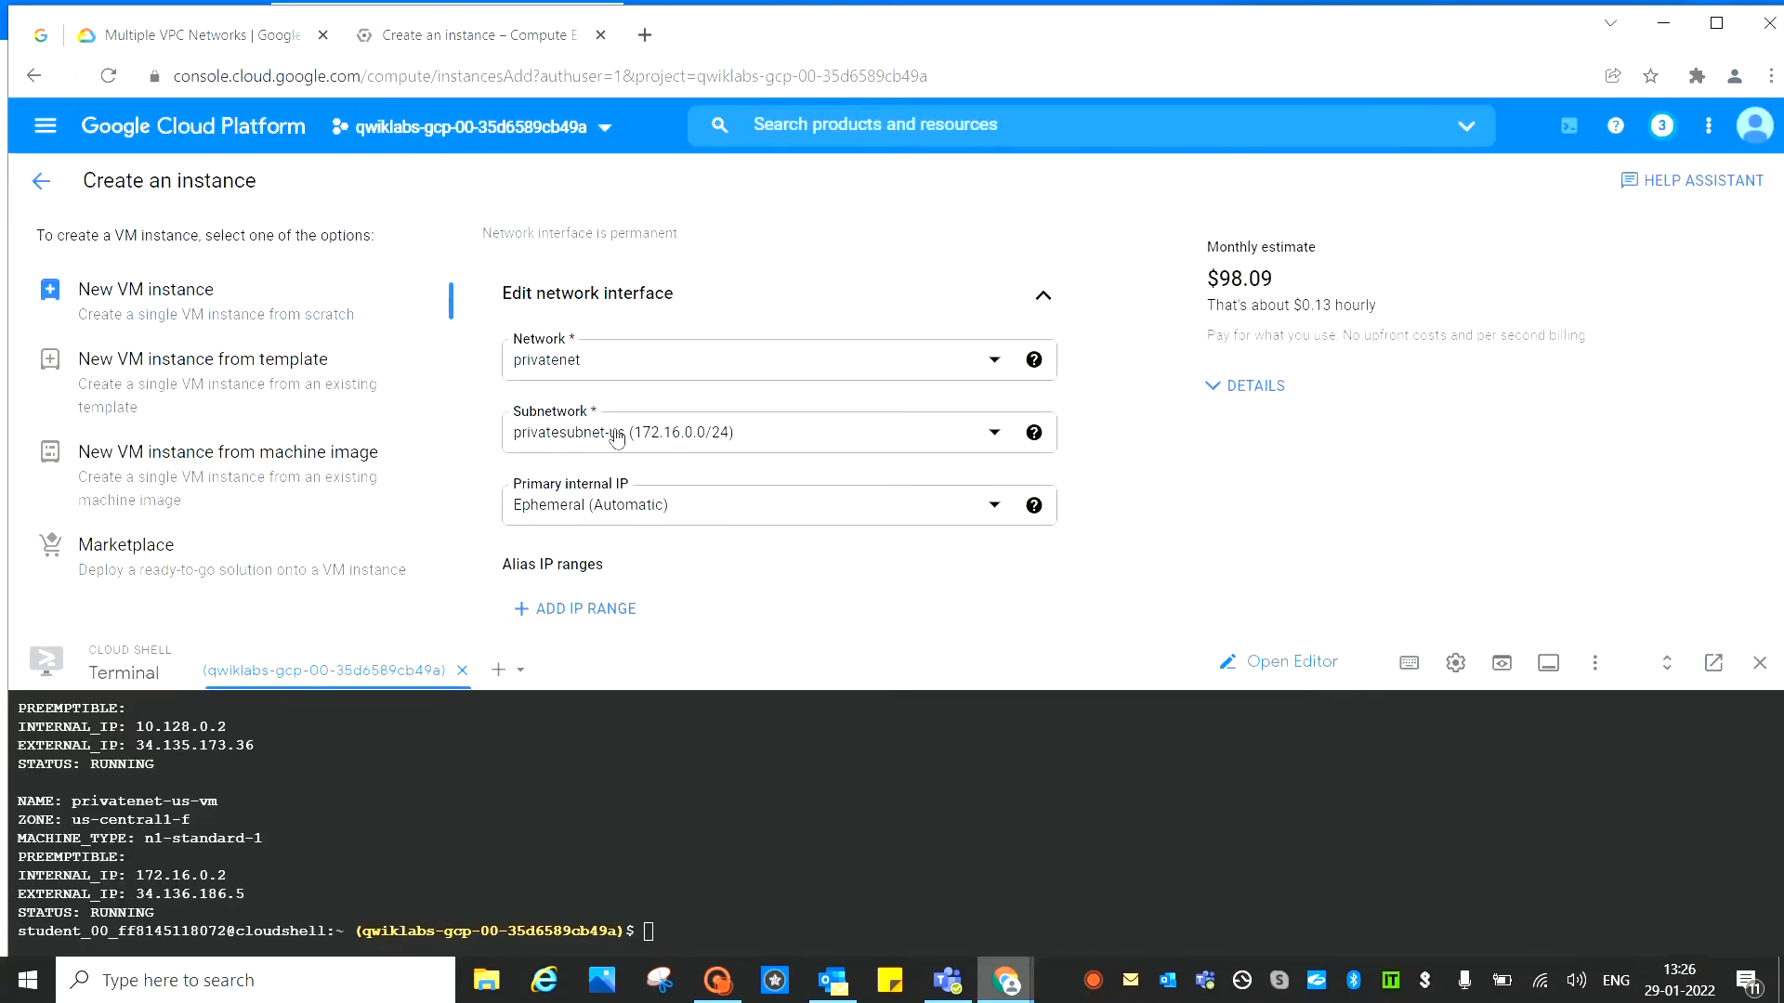
{"action": "left_click", "coordinate": [173, 30]}
{"action": "scroll", "coordinate": [980, 726], "scroll_direction": "down", "scroll_amount": 3}
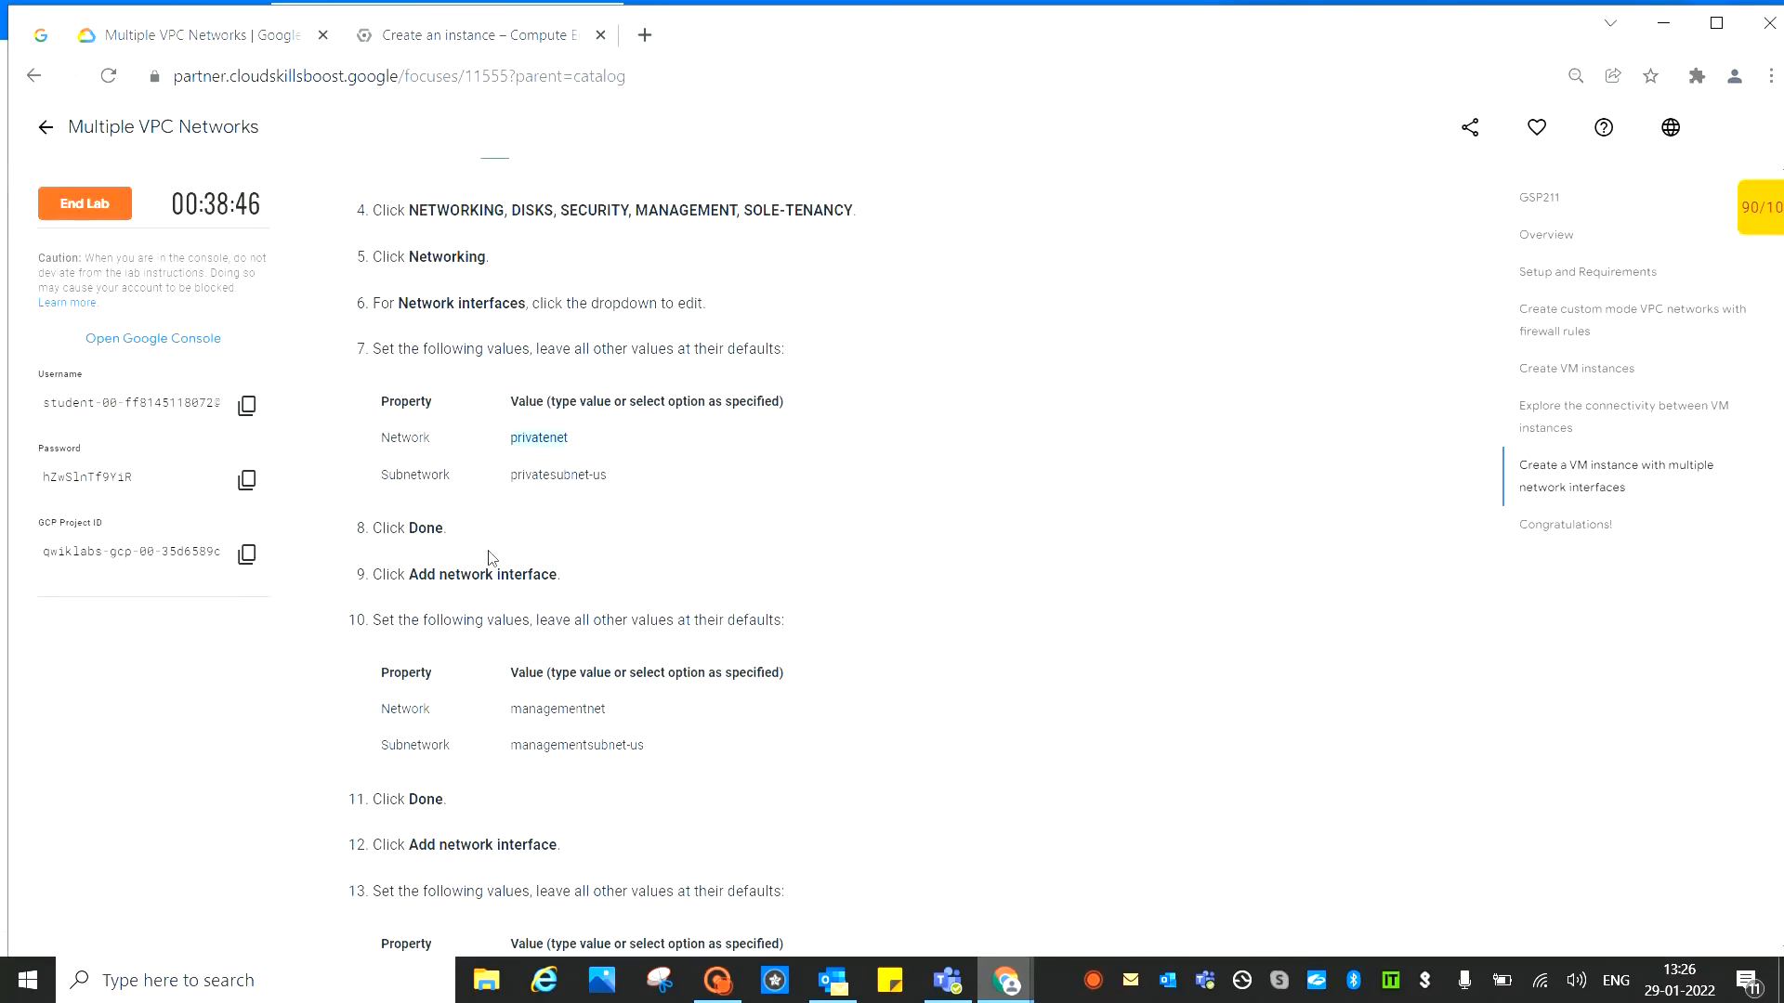
{"action": "left_click", "coordinate": [478, 30]}
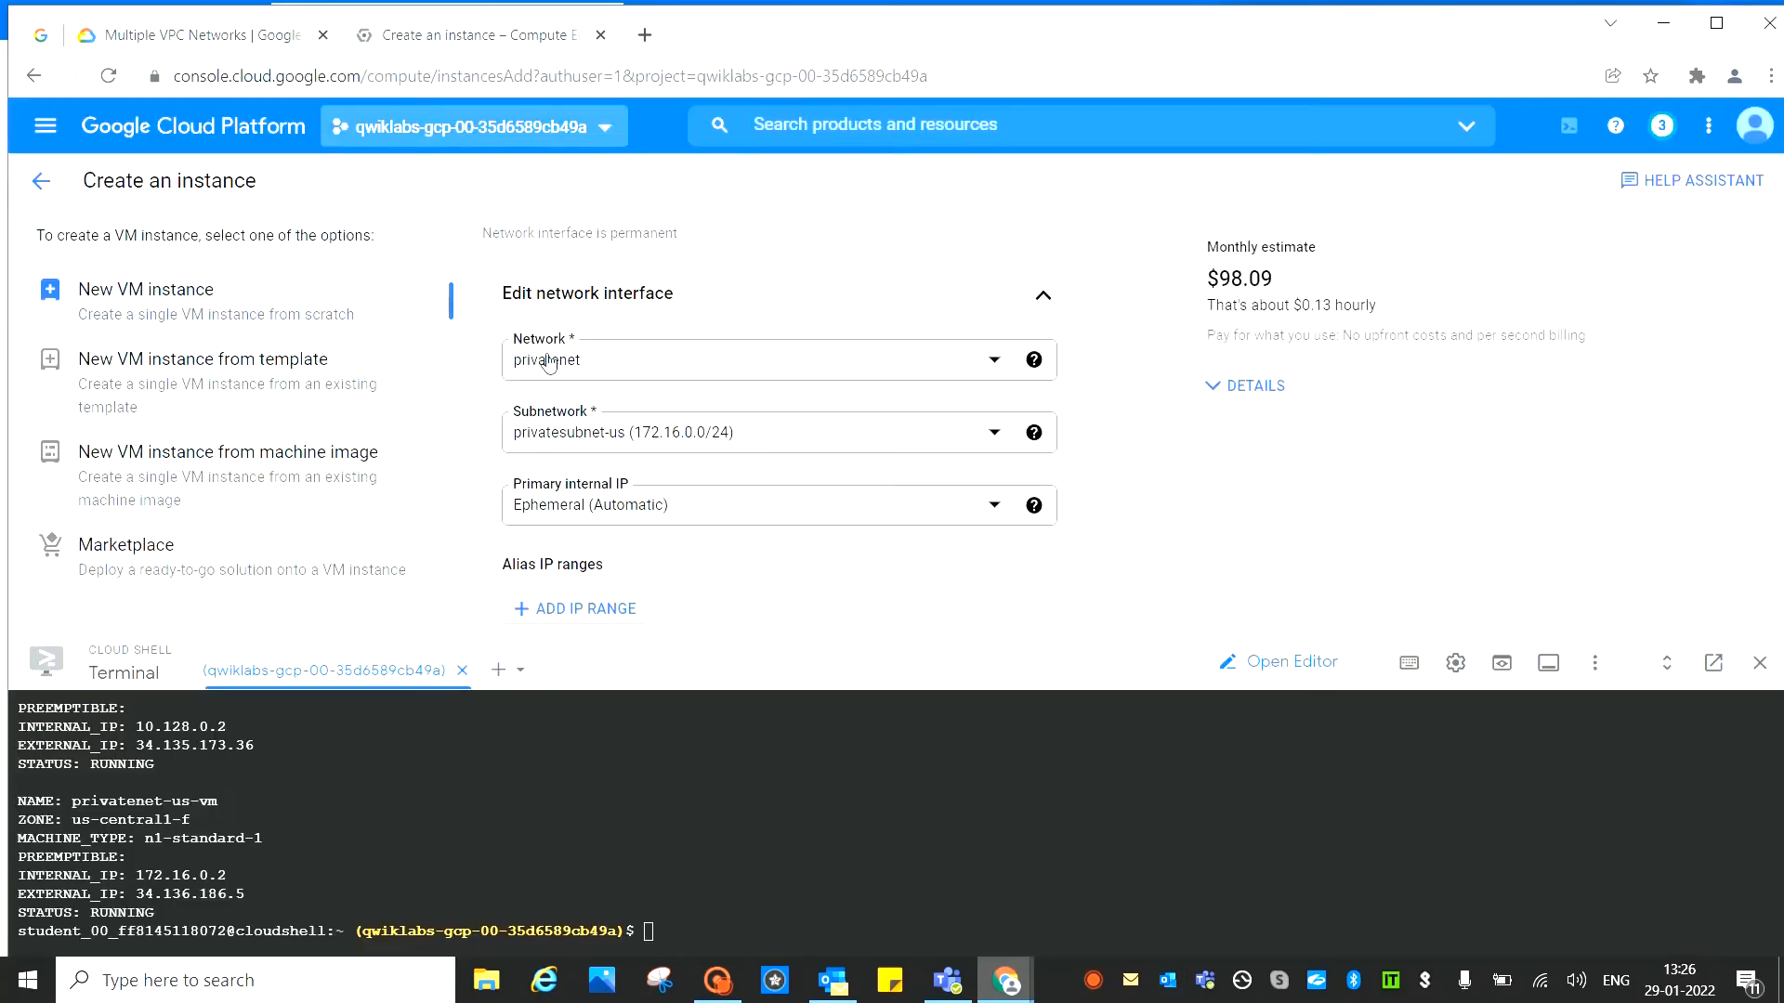
{"action": "scroll", "coordinate": [1007, 520], "scroll_direction": "down", "scroll_amount": 10}
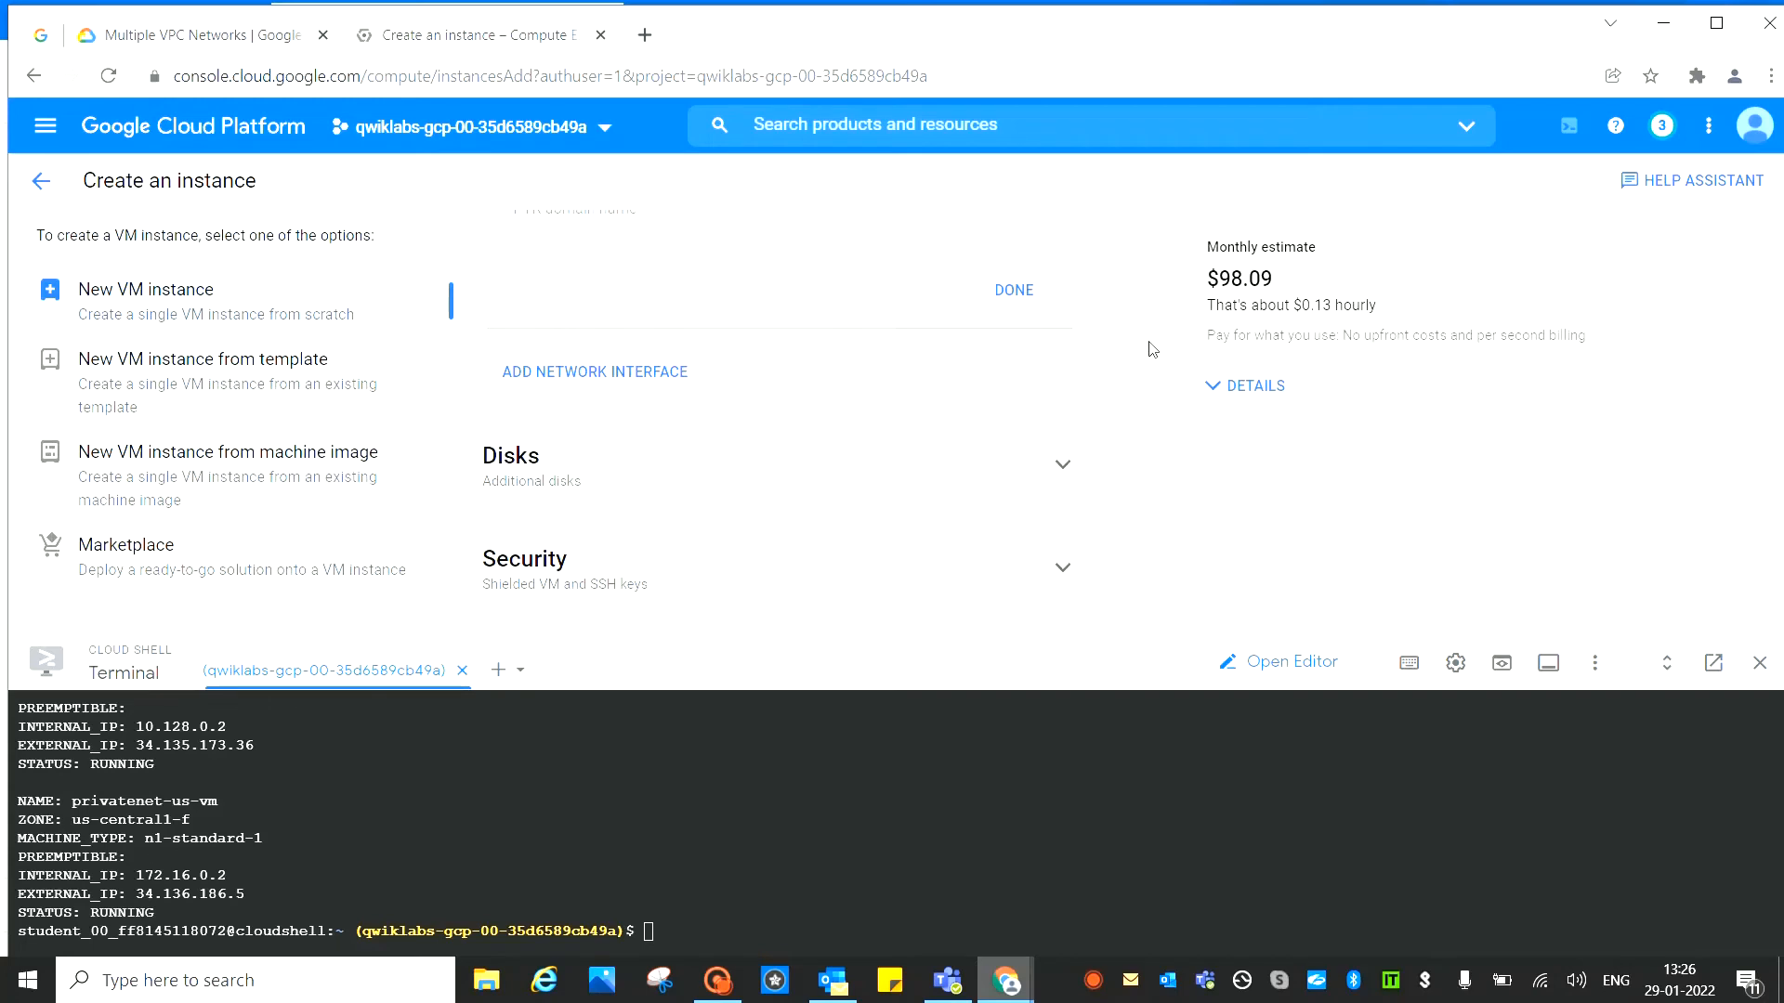
{"action": "scroll", "coordinate": [1151, 346], "scroll_direction": "up", "scroll_amount": 3}
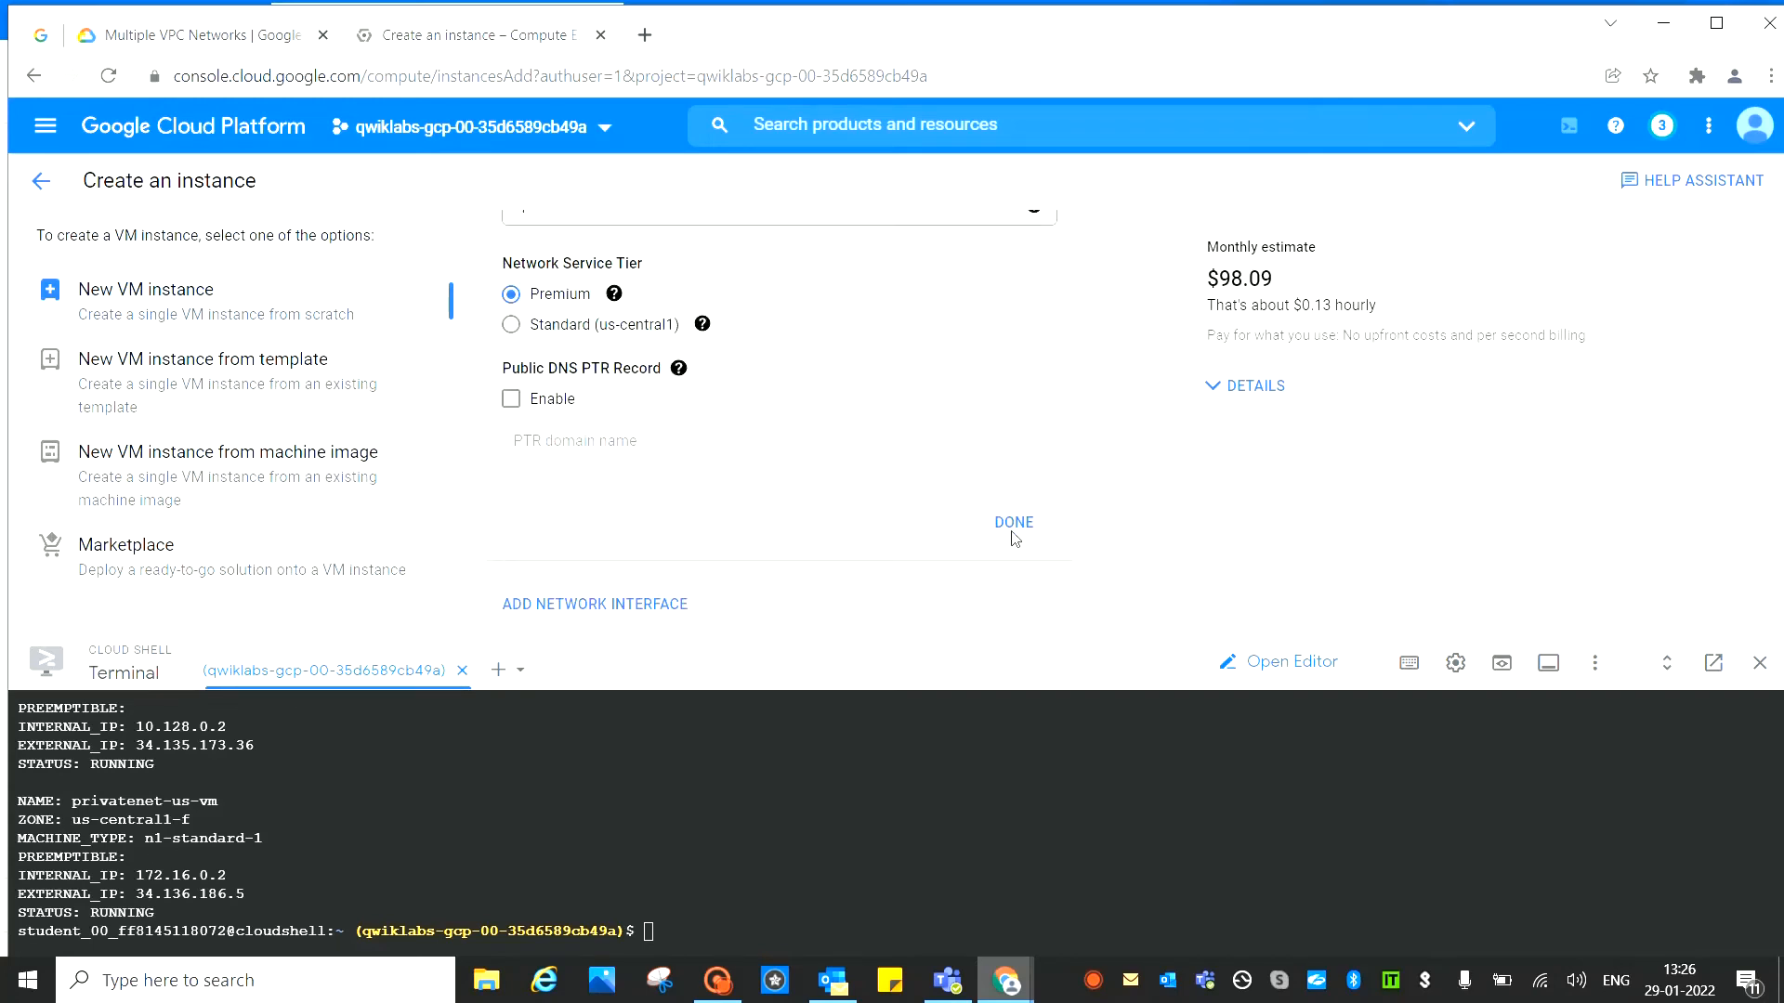
{"action": "left_click", "coordinate": [993, 532]}
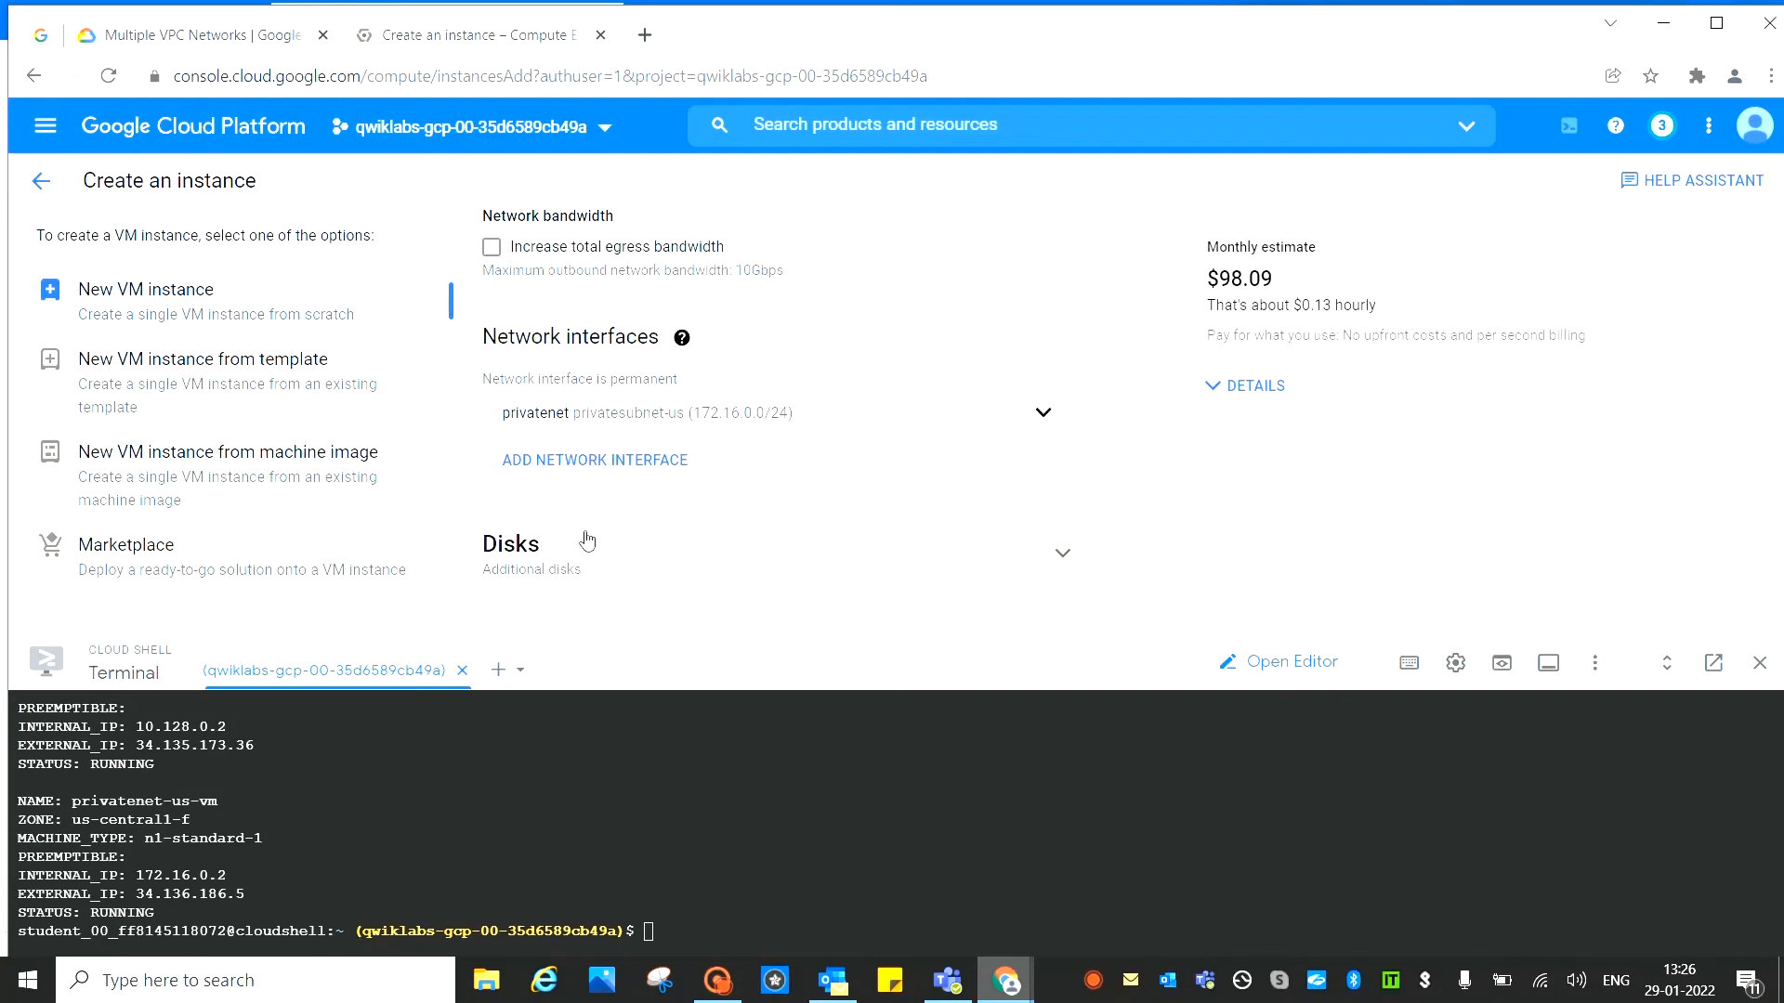
Add a second network interface and set its network to managementnet, copied from the lab instructions
{"action": "left_click", "coordinate": [612, 470]}
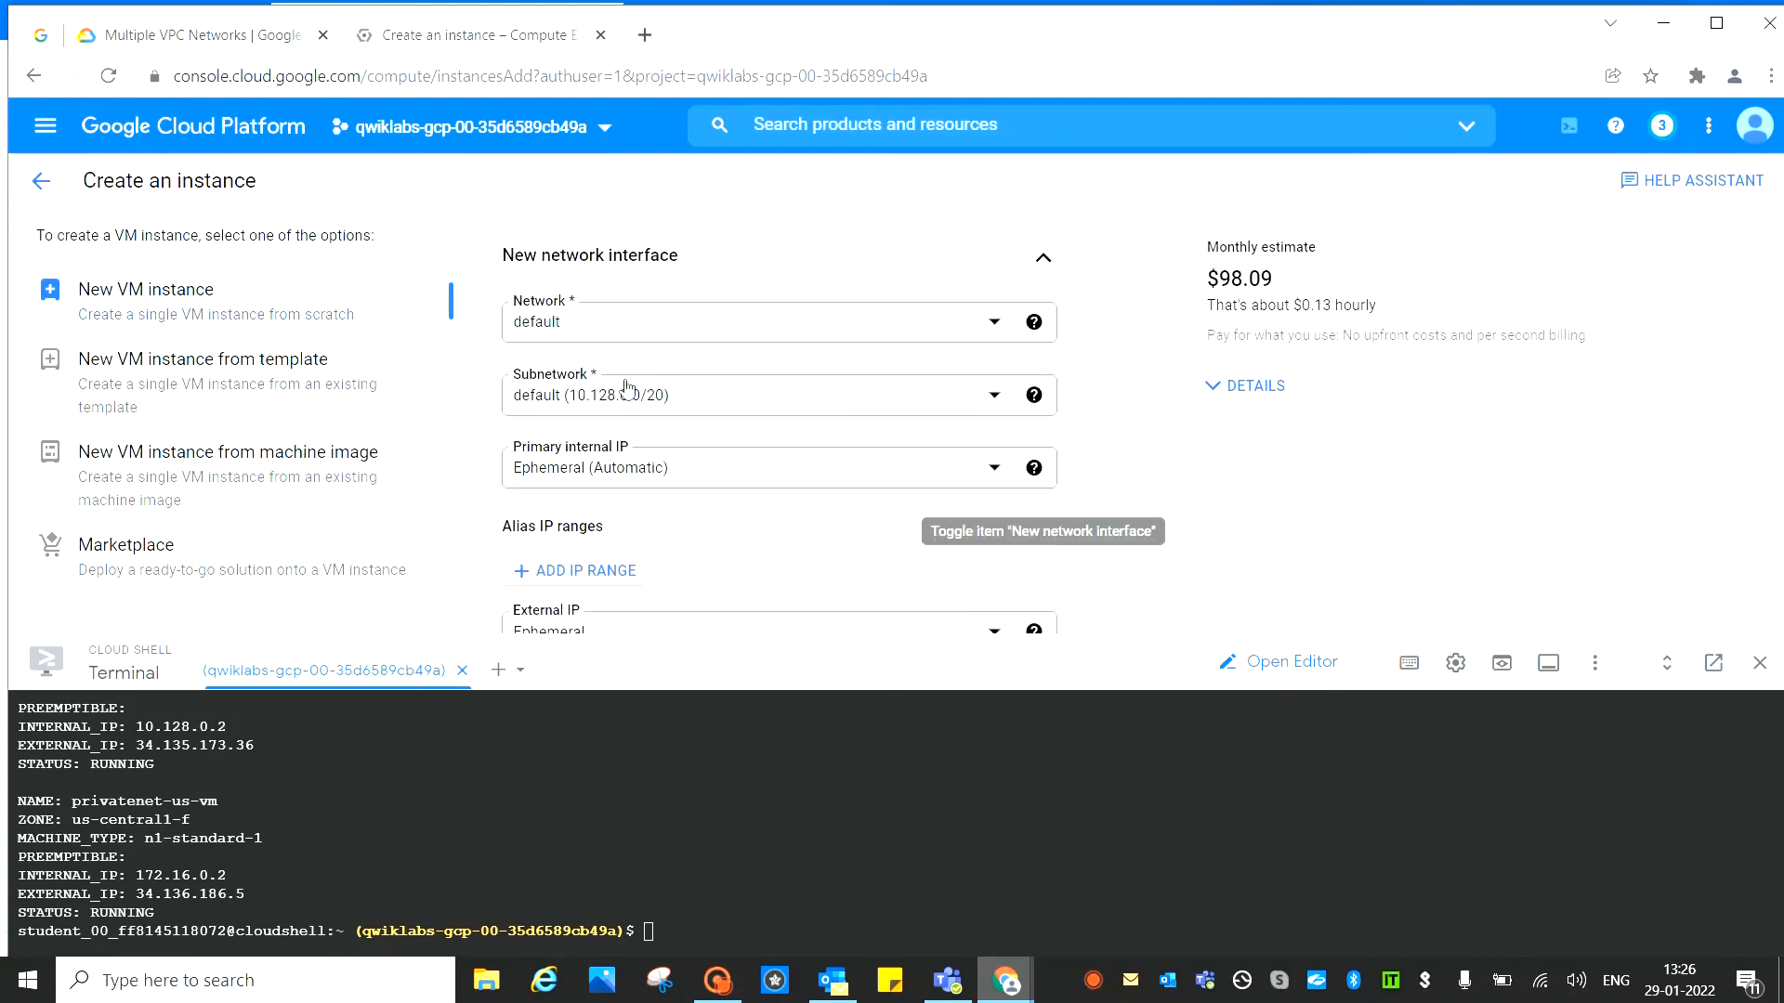
{"action": "key", "text": "ctrl+shift+Tab"}
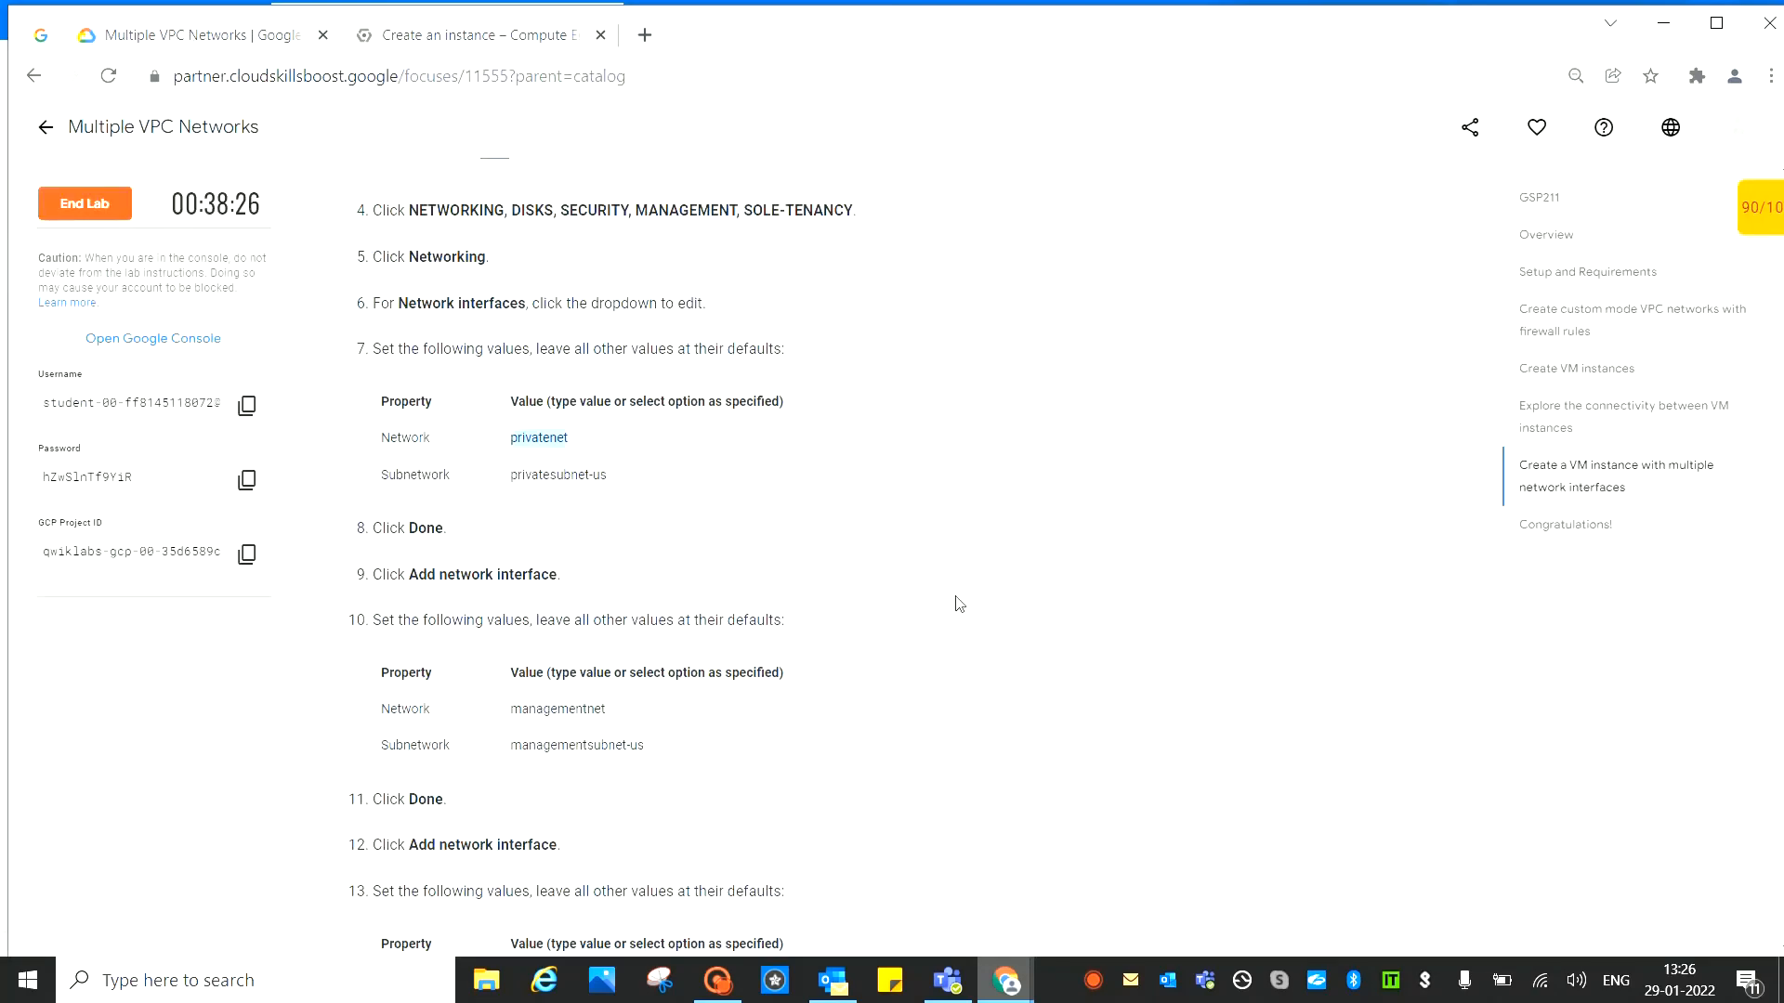
{"action": "left_click_drag", "start_coordinate": [610, 714], "coordinate": [503, 717]}
{"action": "right_click", "coordinate": [543, 710]}
{"action": "left_click", "coordinate": [570, 729]}
{"action": "left_click", "coordinate": [518, 38]}
{"action": "left_click", "coordinate": [564, 327]}
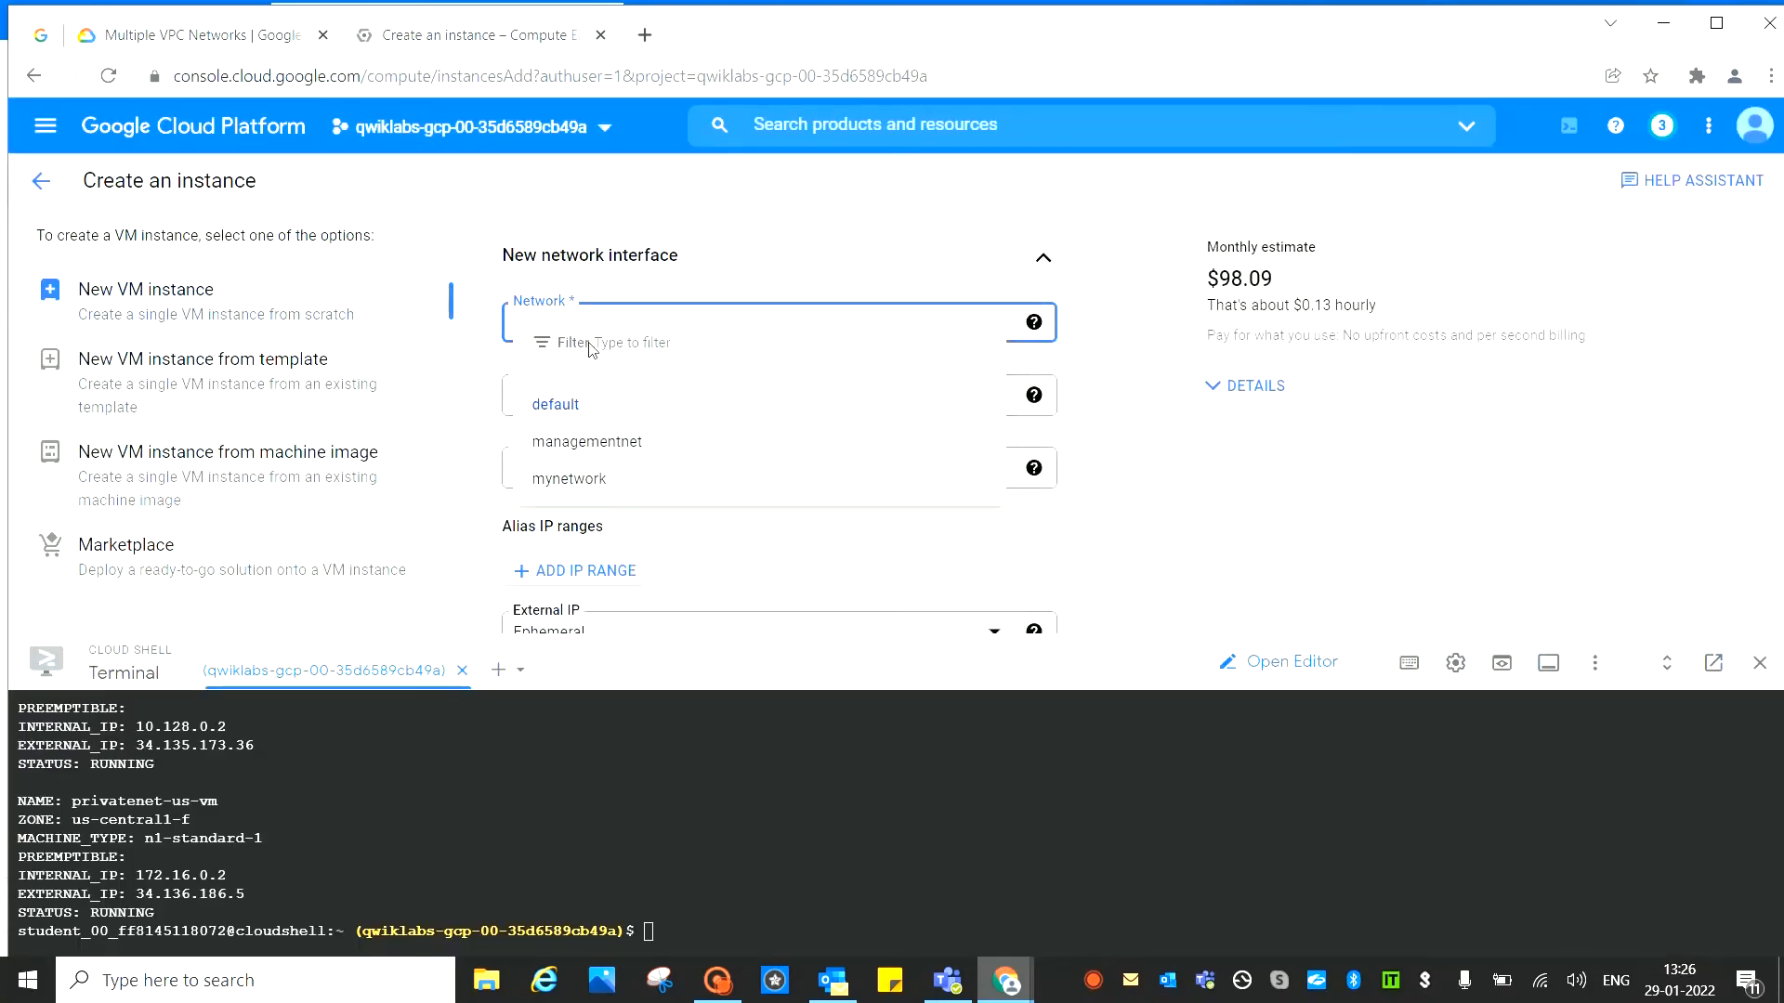
{"action": "key", "text": "ctrl+v"}
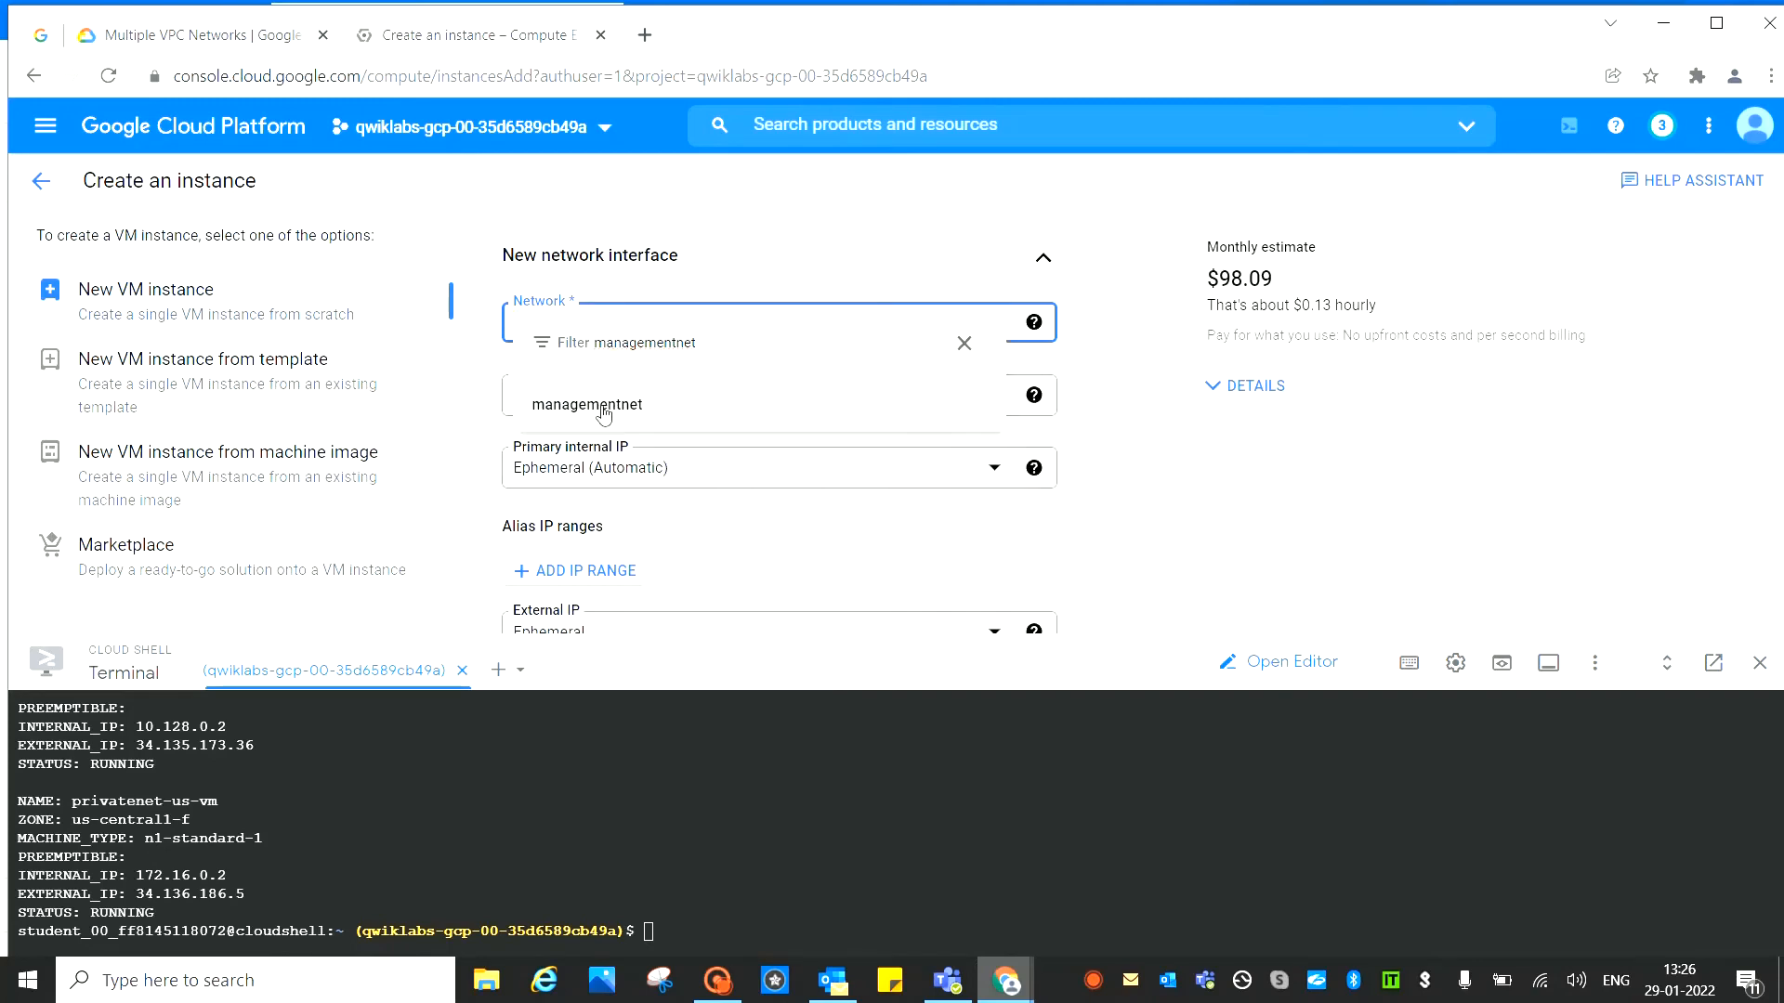
{"action": "left_click", "coordinate": [606, 409]}
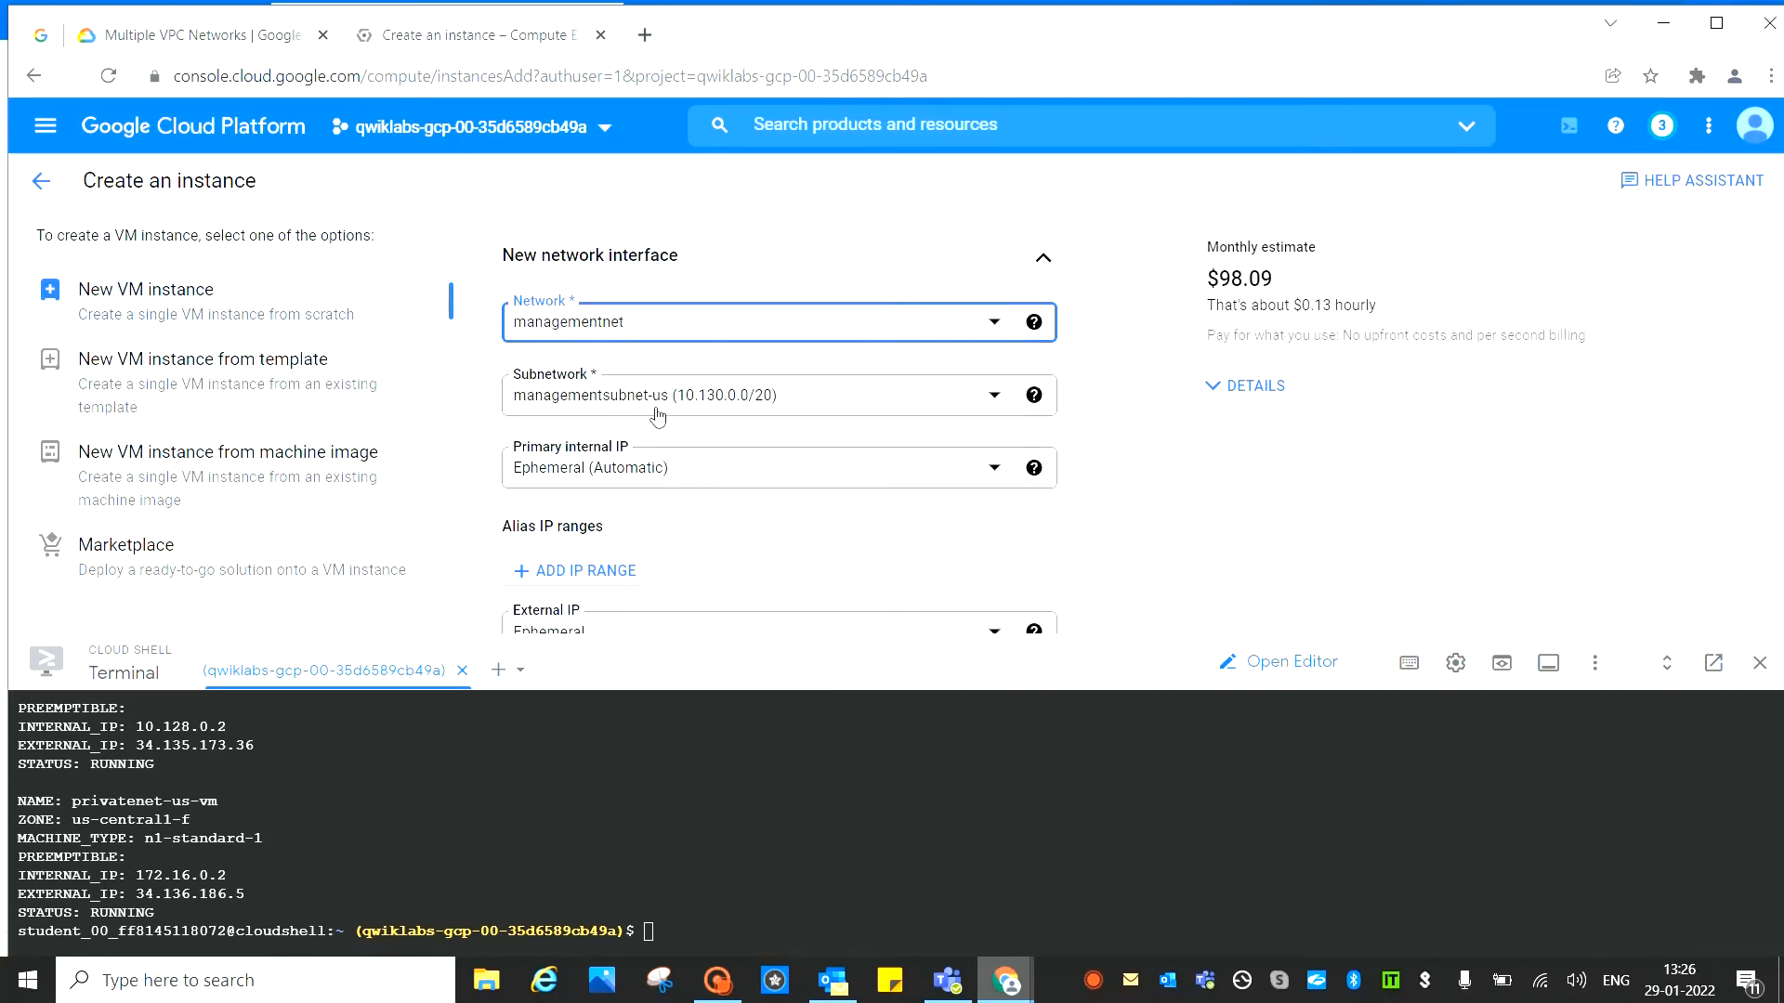
Check the second interface's subnetwork against the lab's managementsubnet-us and finish the managementnet interface
{"action": "left_click", "coordinate": [239, 36]}
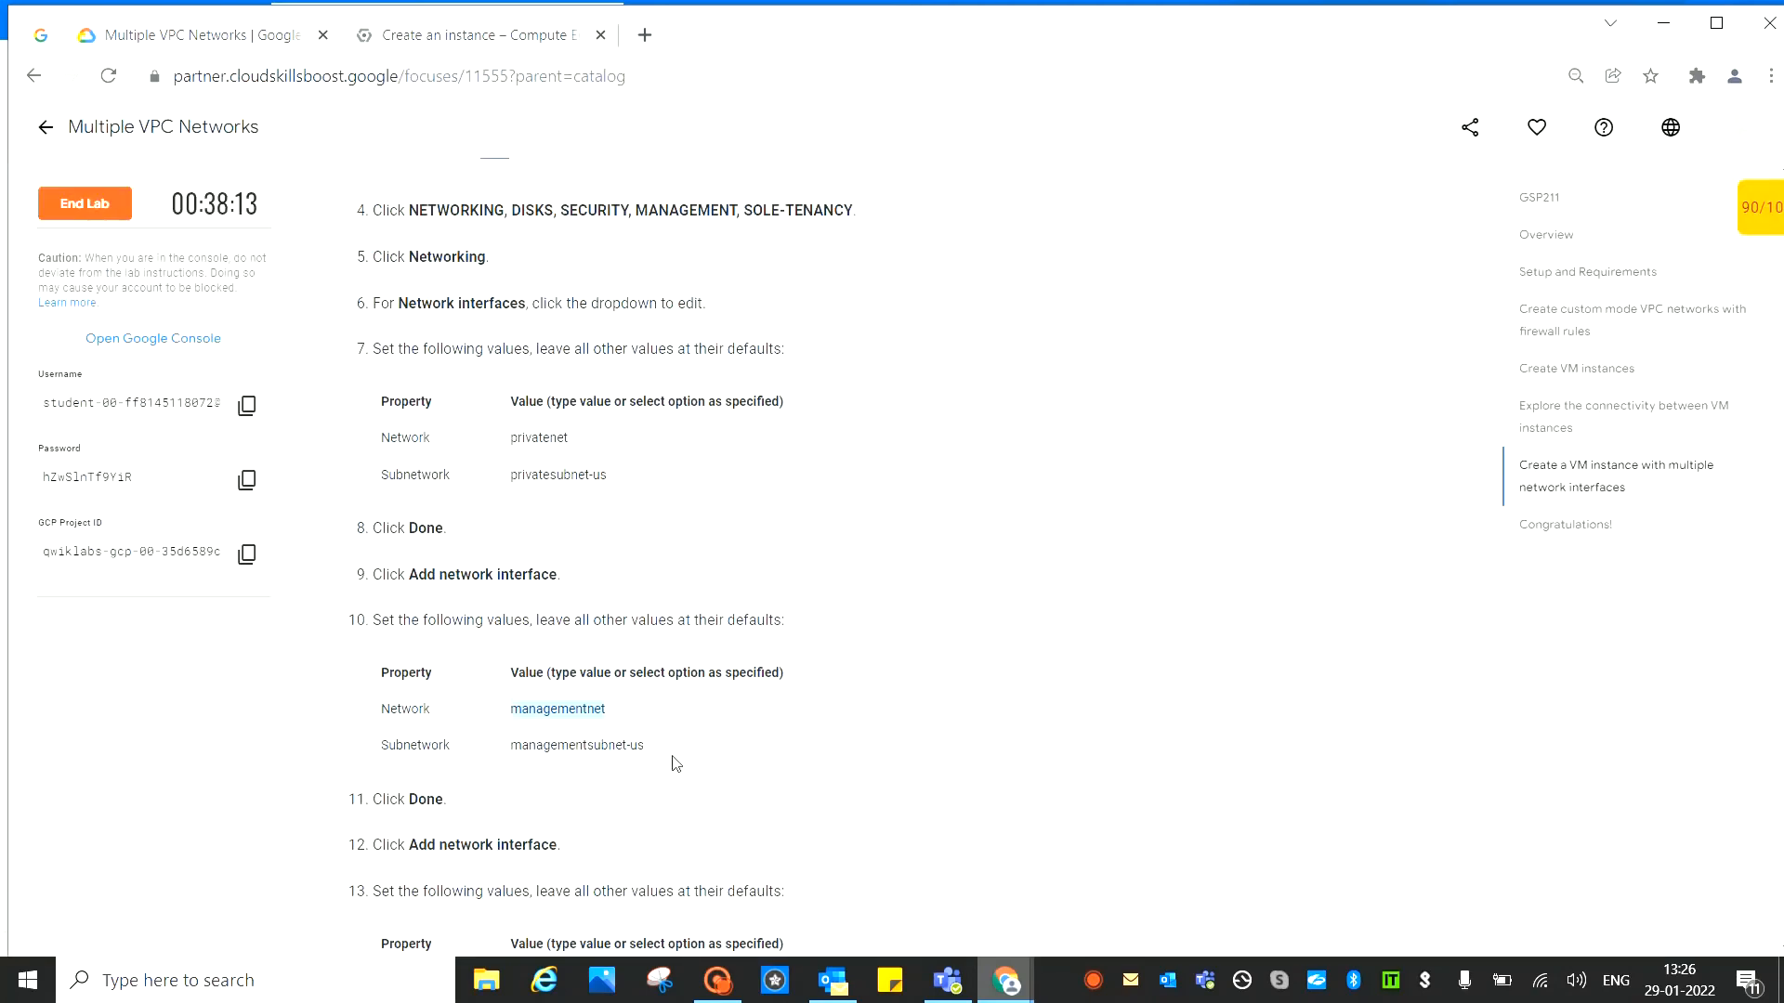
{"action": "scroll", "coordinate": [751, 743], "scroll_direction": "down", "scroll_amount": 1}
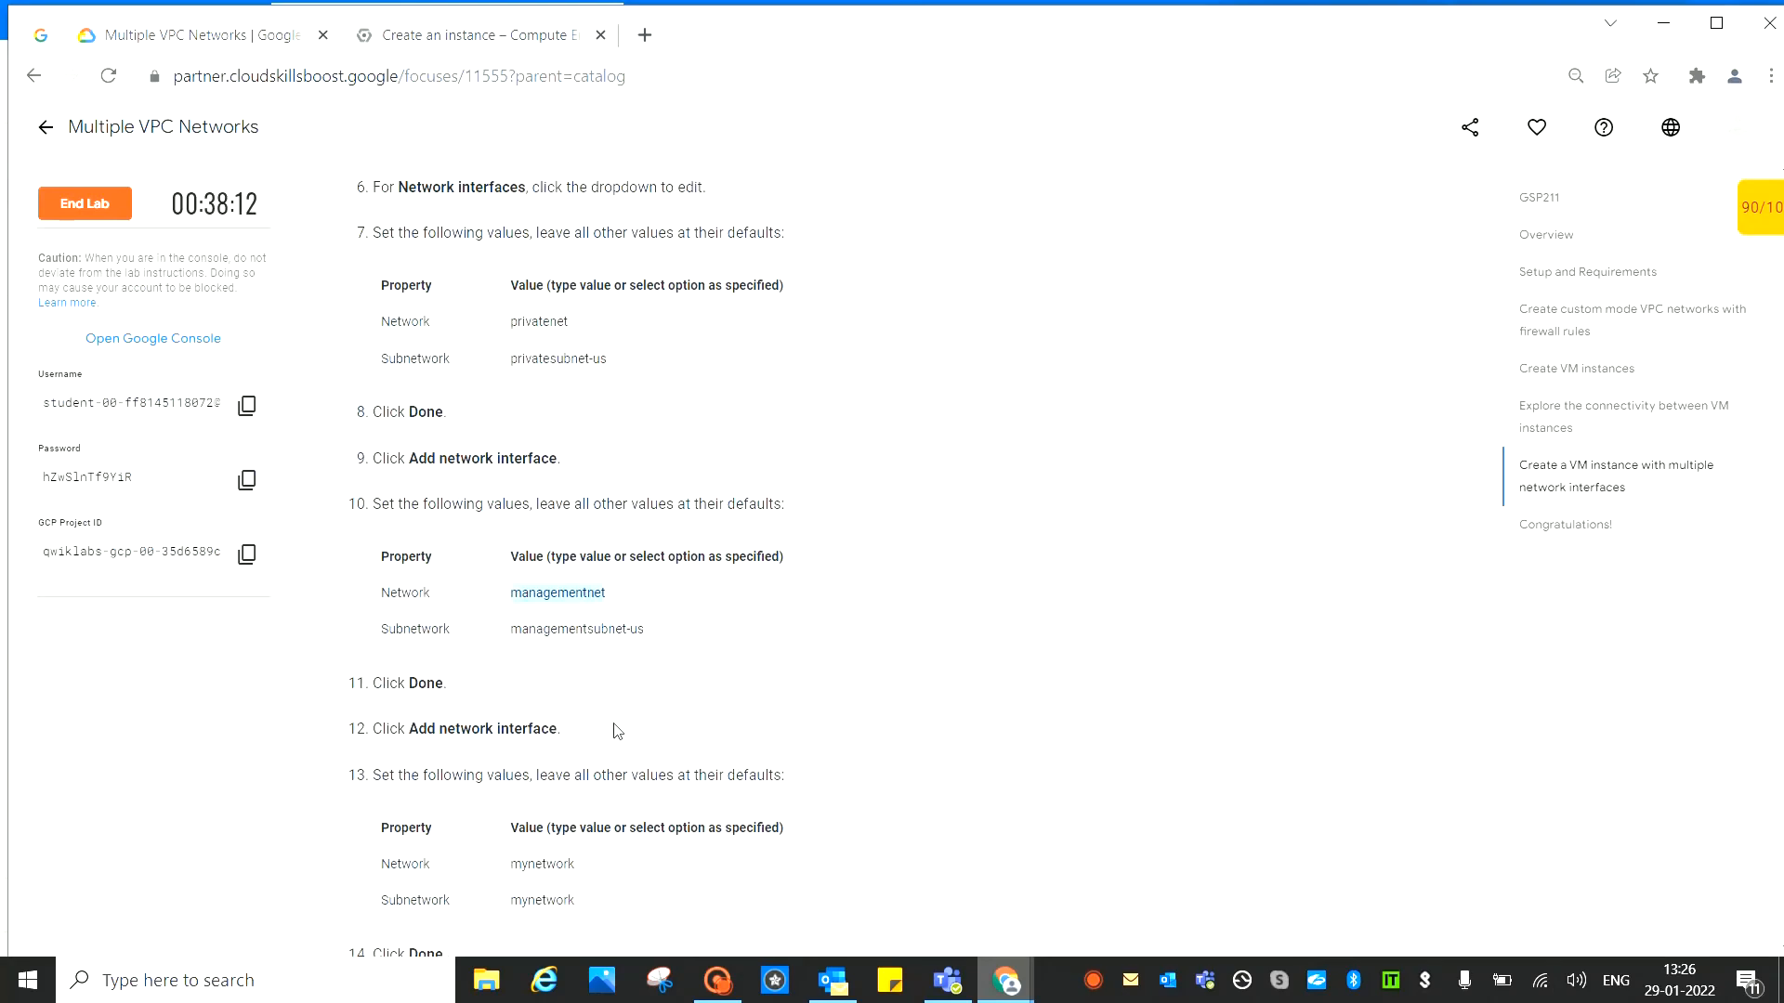
{"action": "left_click", "coordinate": [488, 42]}
{"action": "scroll", "coordinate": [1068, 507], "scroll_direction": "down", "scroll_amount": 3}
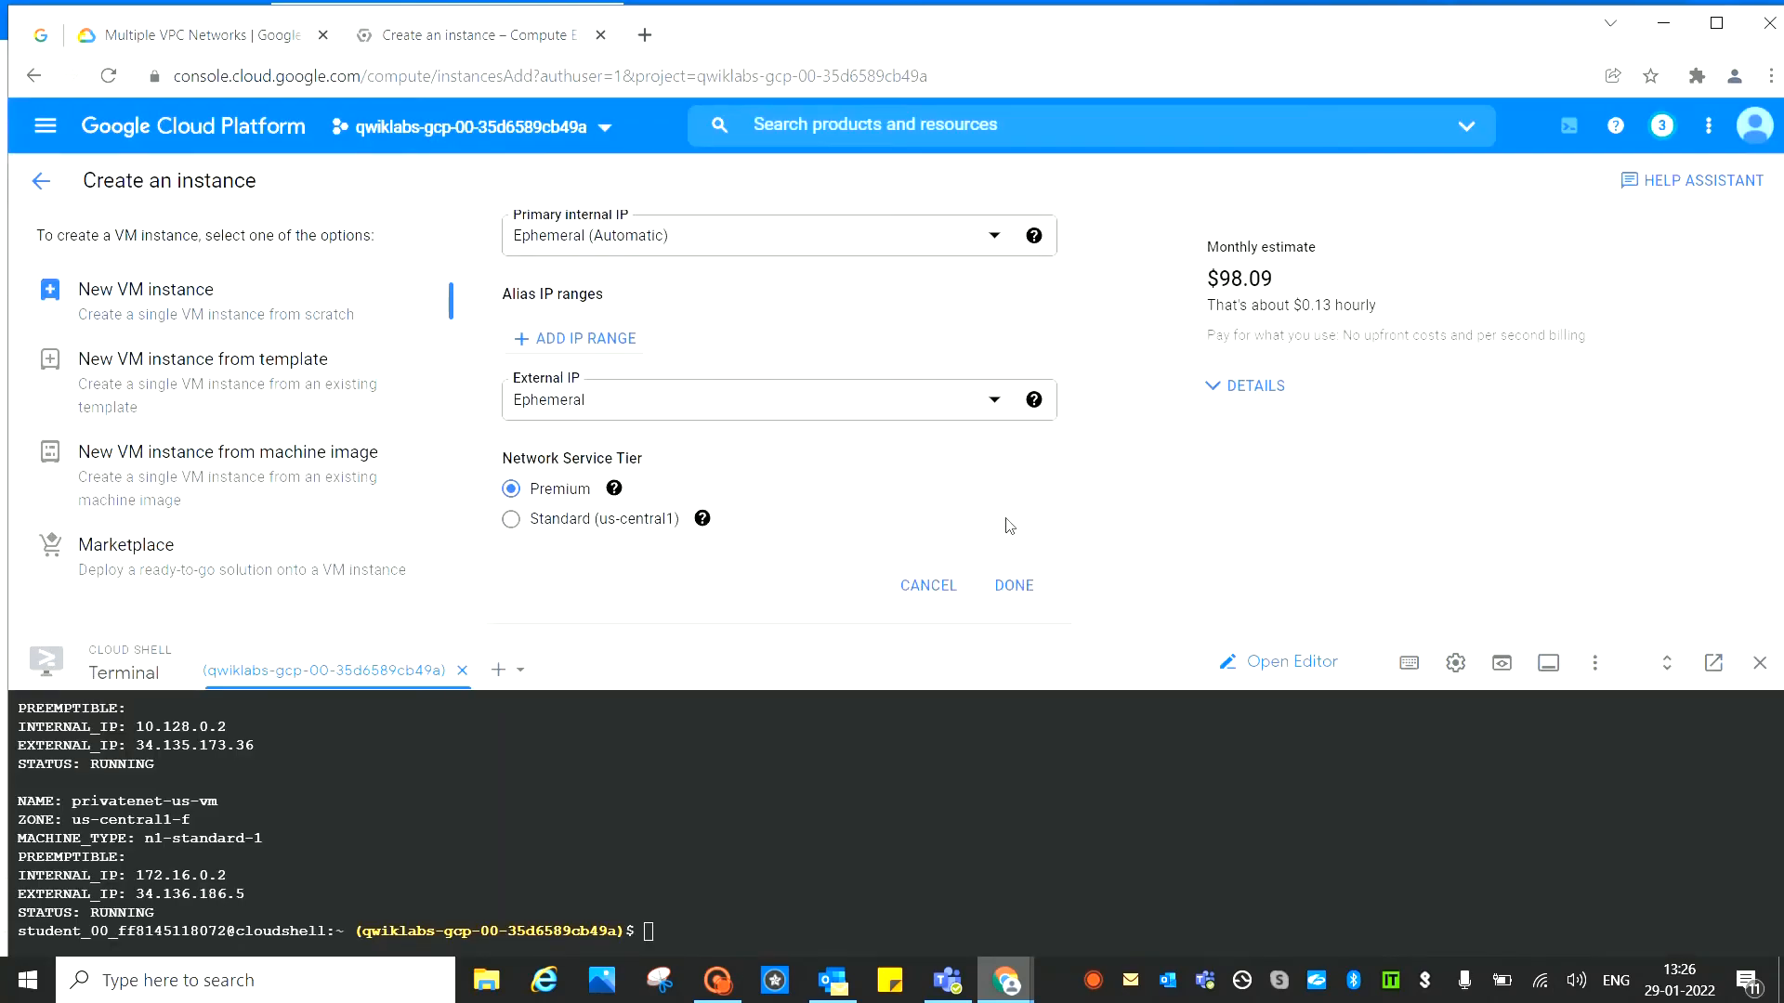
{"action": "left_click", "coordinate": [1019, 592]}
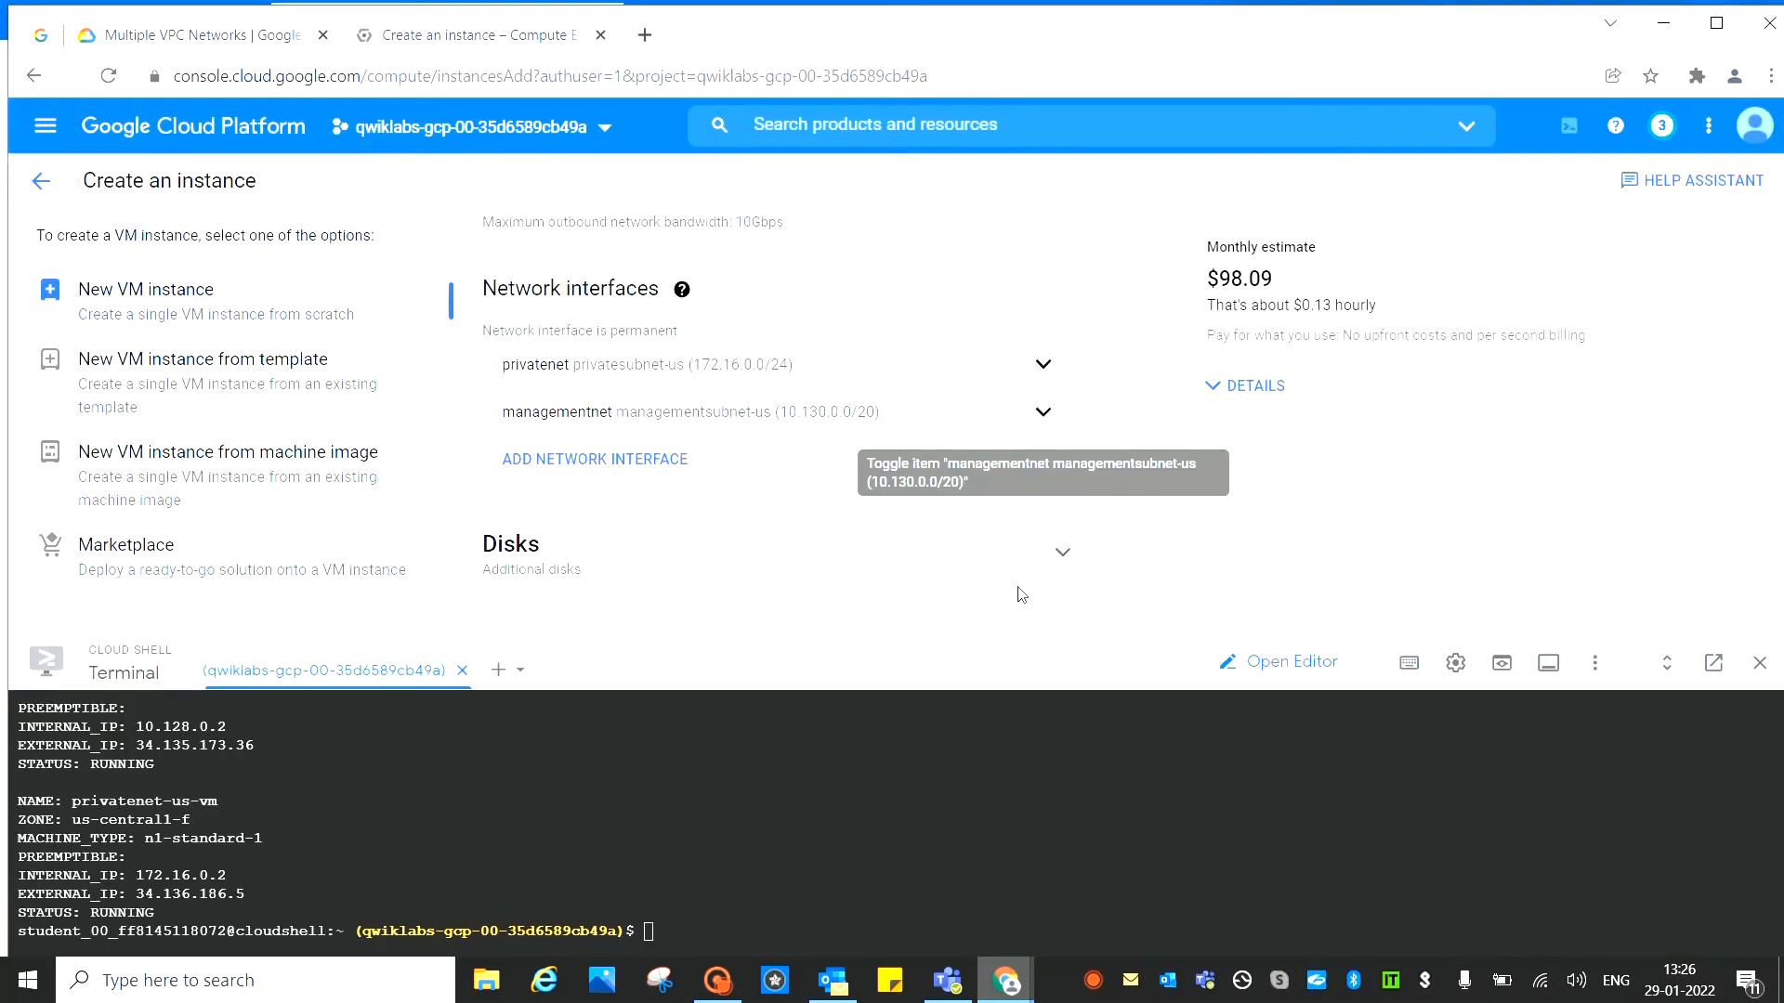
Add a third network interface and set its network to mynetwork, copied from the lab instructions
{"action": "left_click", "coordinate": [520, 460]}
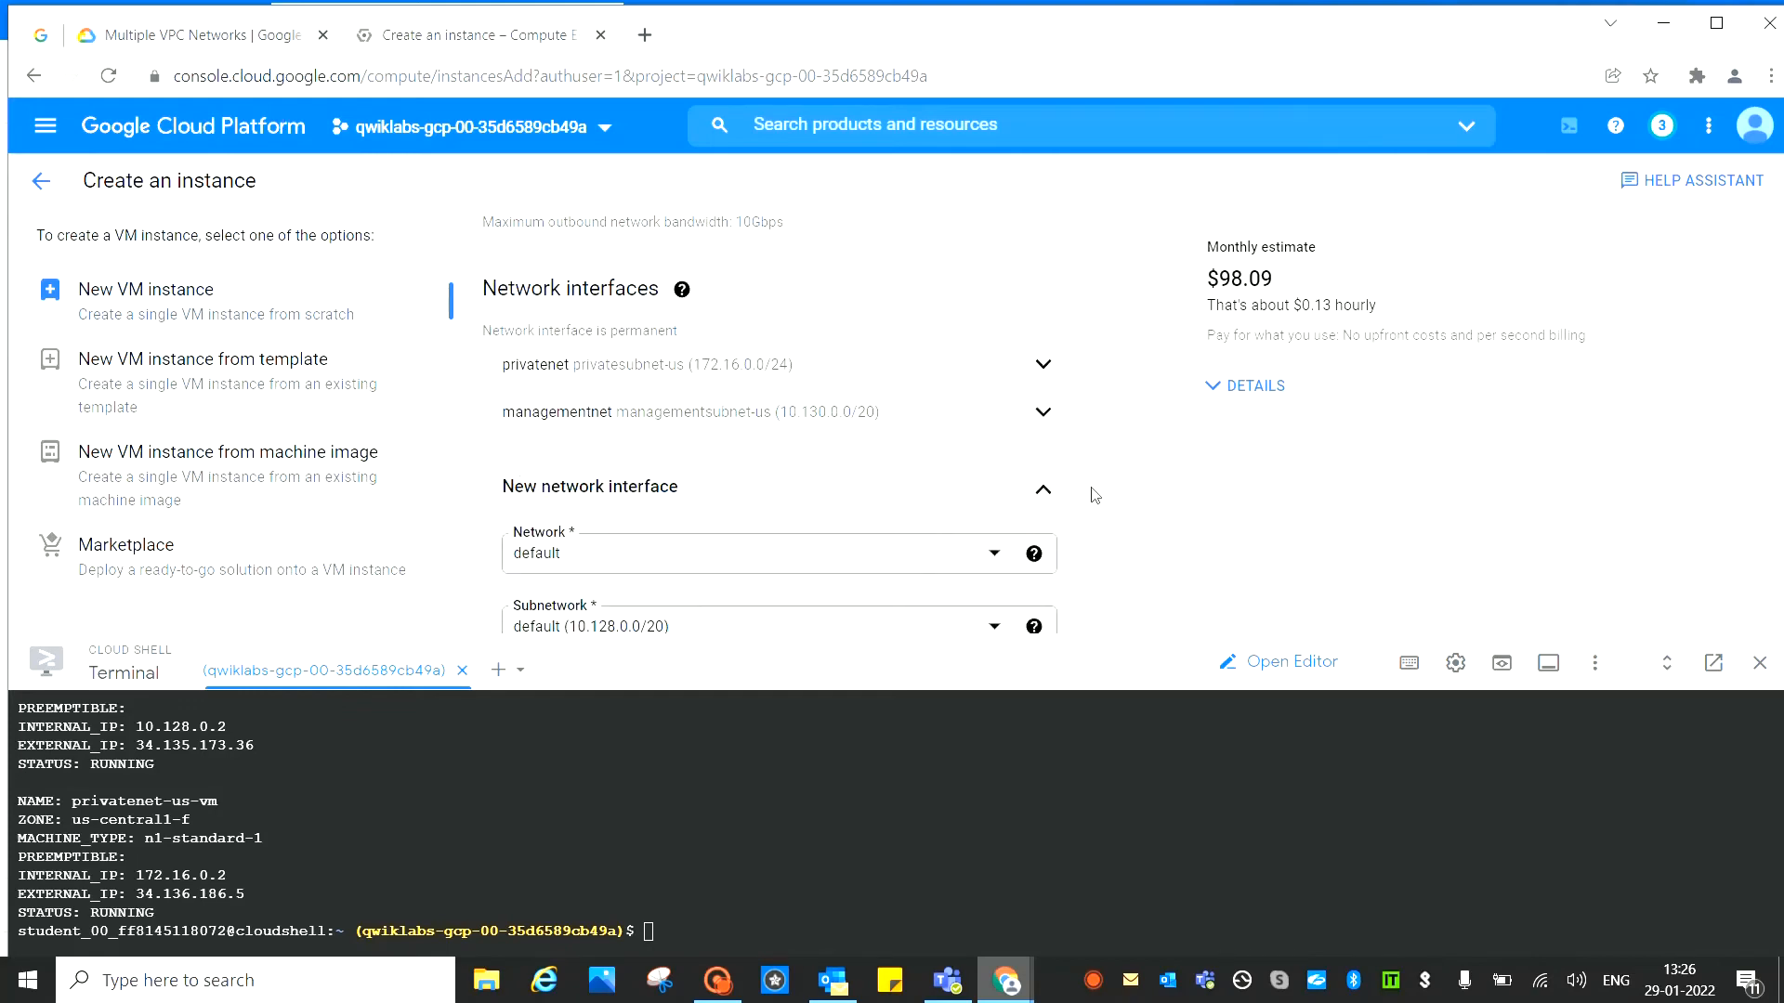
{"action": "scroll", "coordinate": [828, 258], "scroll_direction": "down", "scroll_amount": 3}
{"action": "scroll", "coordinate": [722, 387], "scroll_direction": "up", "scroll_amount": 2}
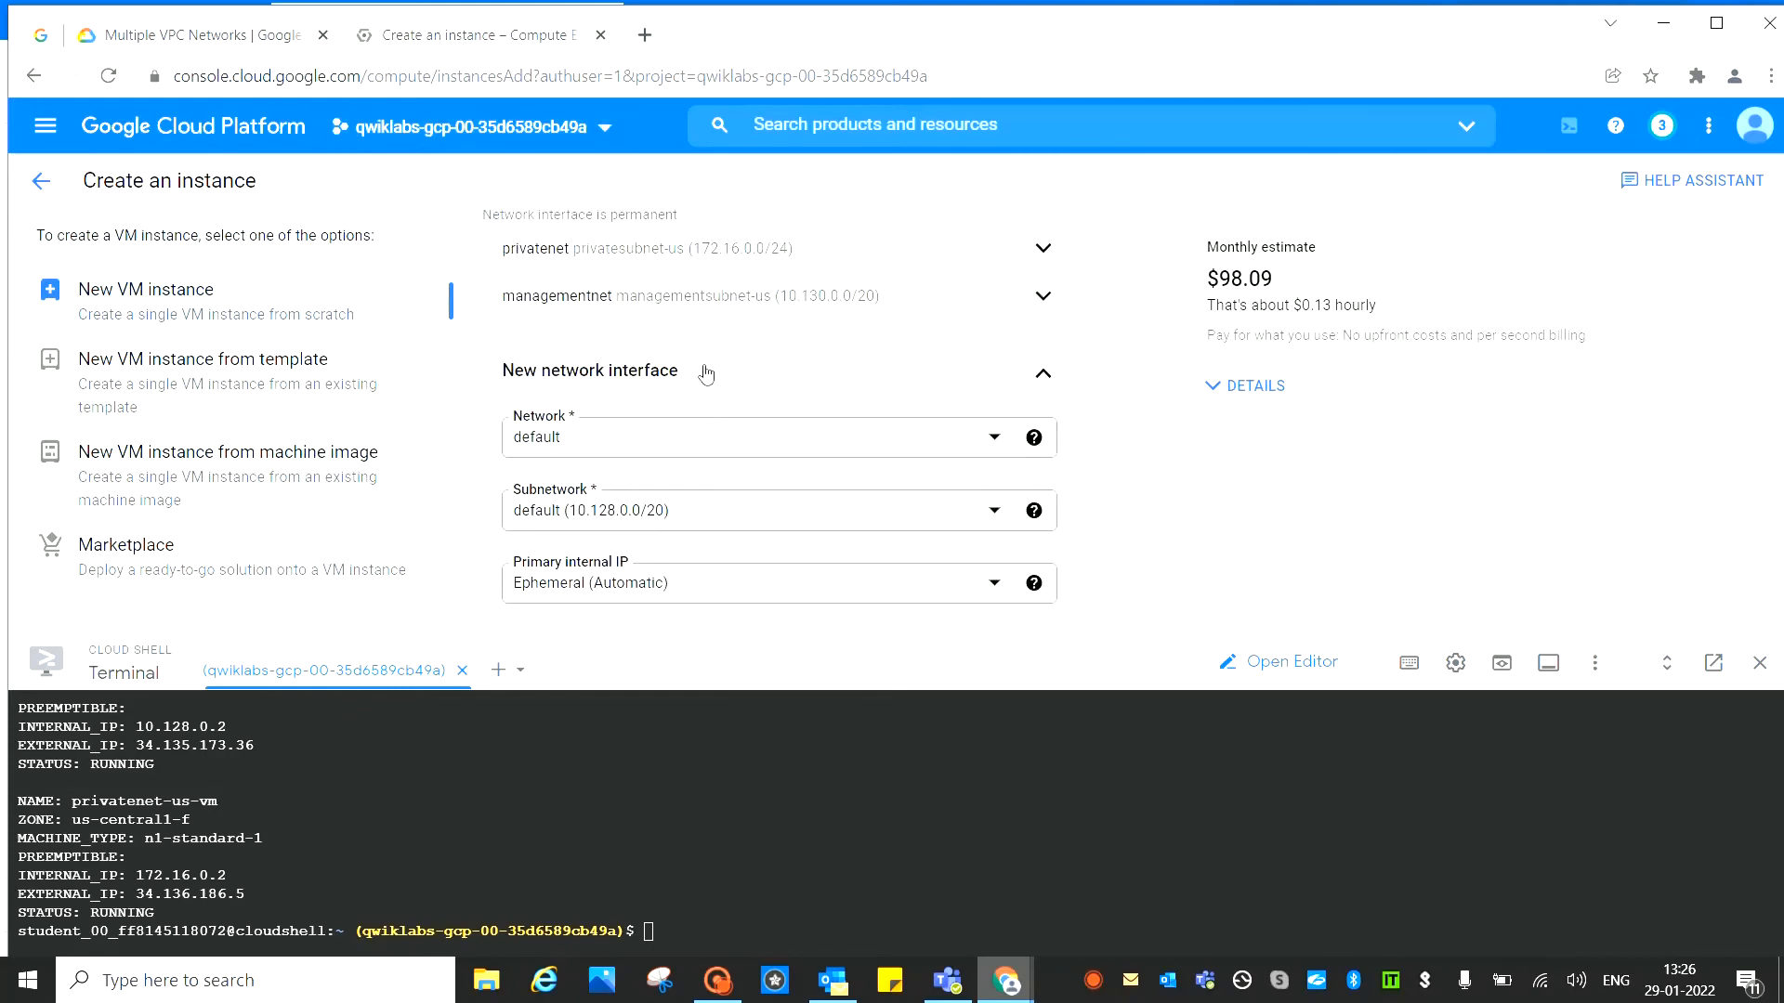
{"action": "left_click", "coordinate": [173, 37]}
{"action": "scroll", "coordinate": [820, 549], "scroll_direction": "down", "scroll_amount": 4}
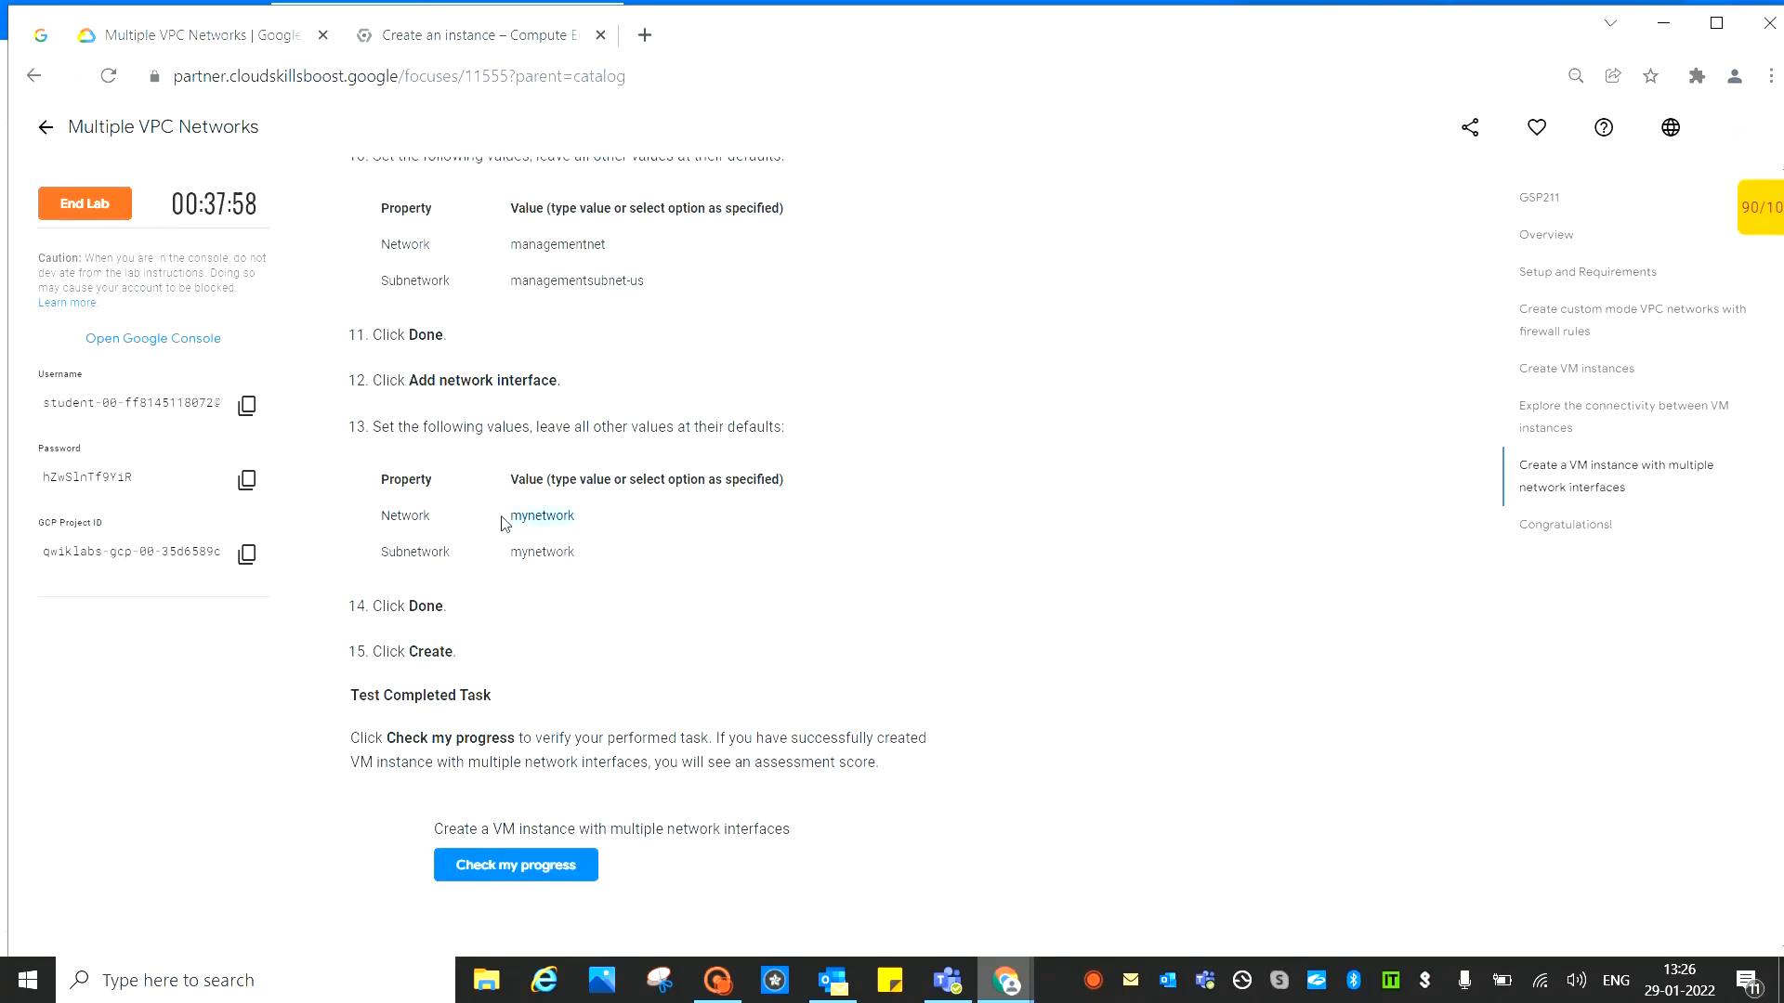
{"action": "right_click", "coordinate": [562, 517]}
{"action": "left_click", "coordinate": [600, 534]}
{"action": "left_click", "coordinate": [471, 37]}
{"action": "left_click", "coordinate": [576, 433]}
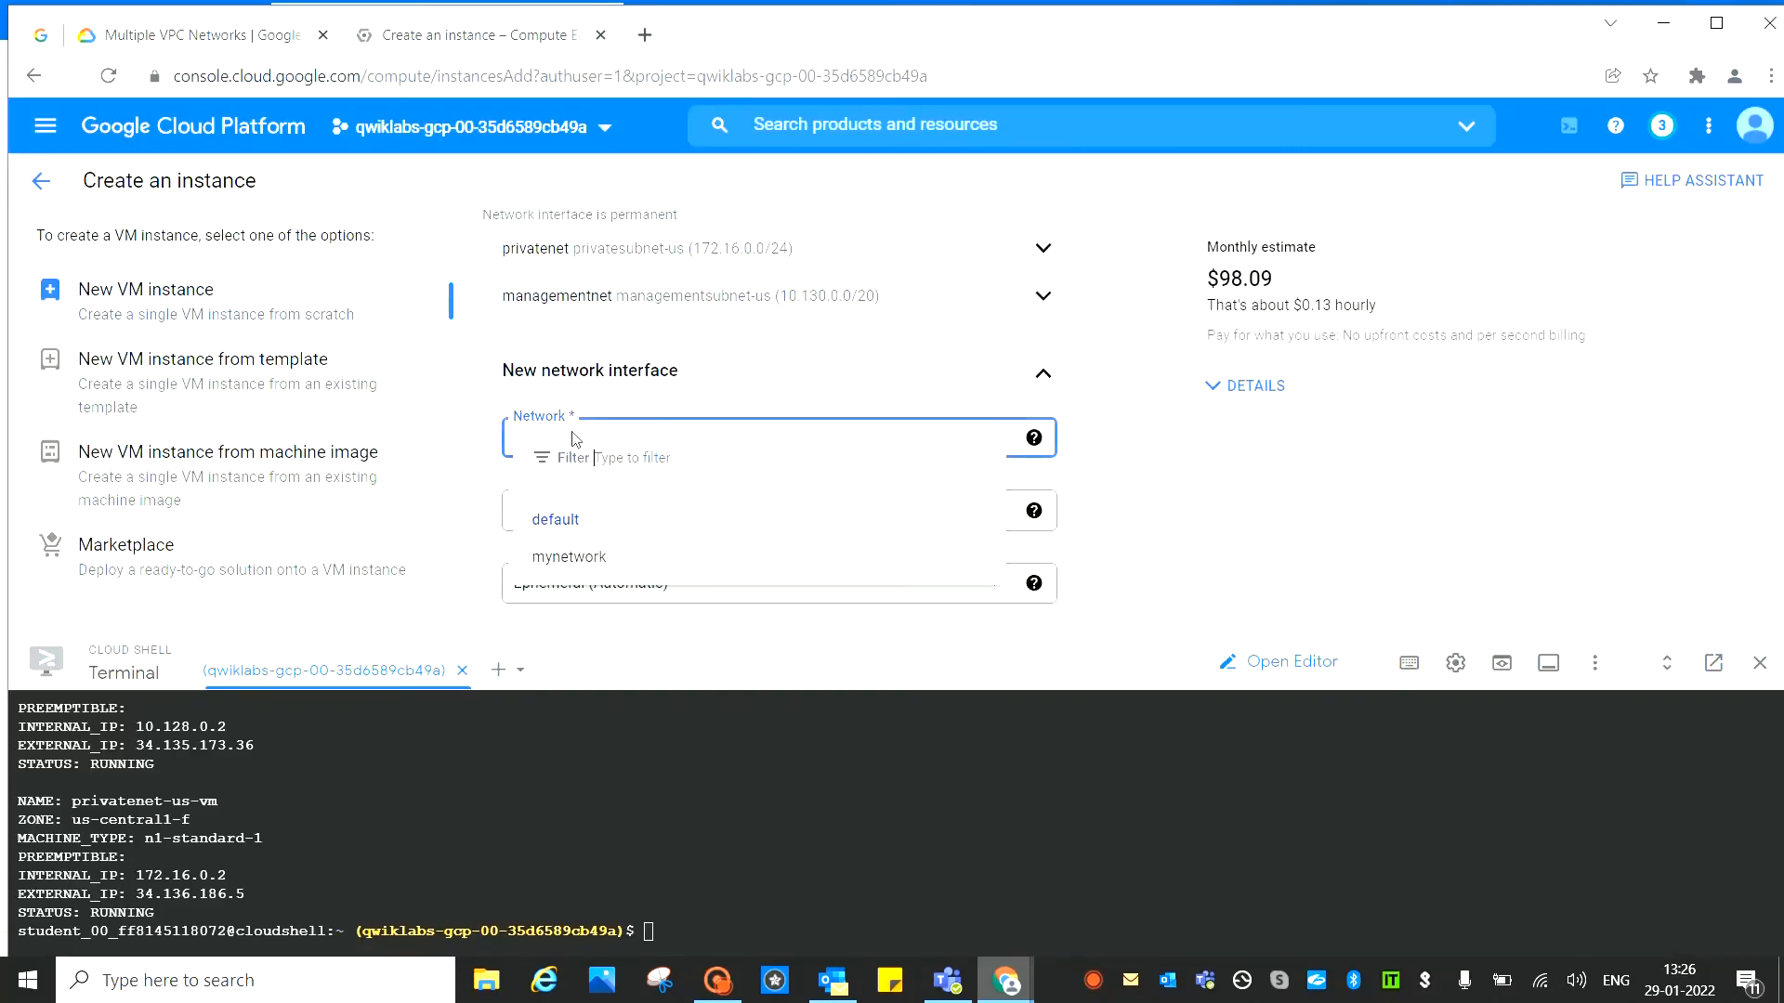
{"action": "left_click", "coordinate": [569, 558]}
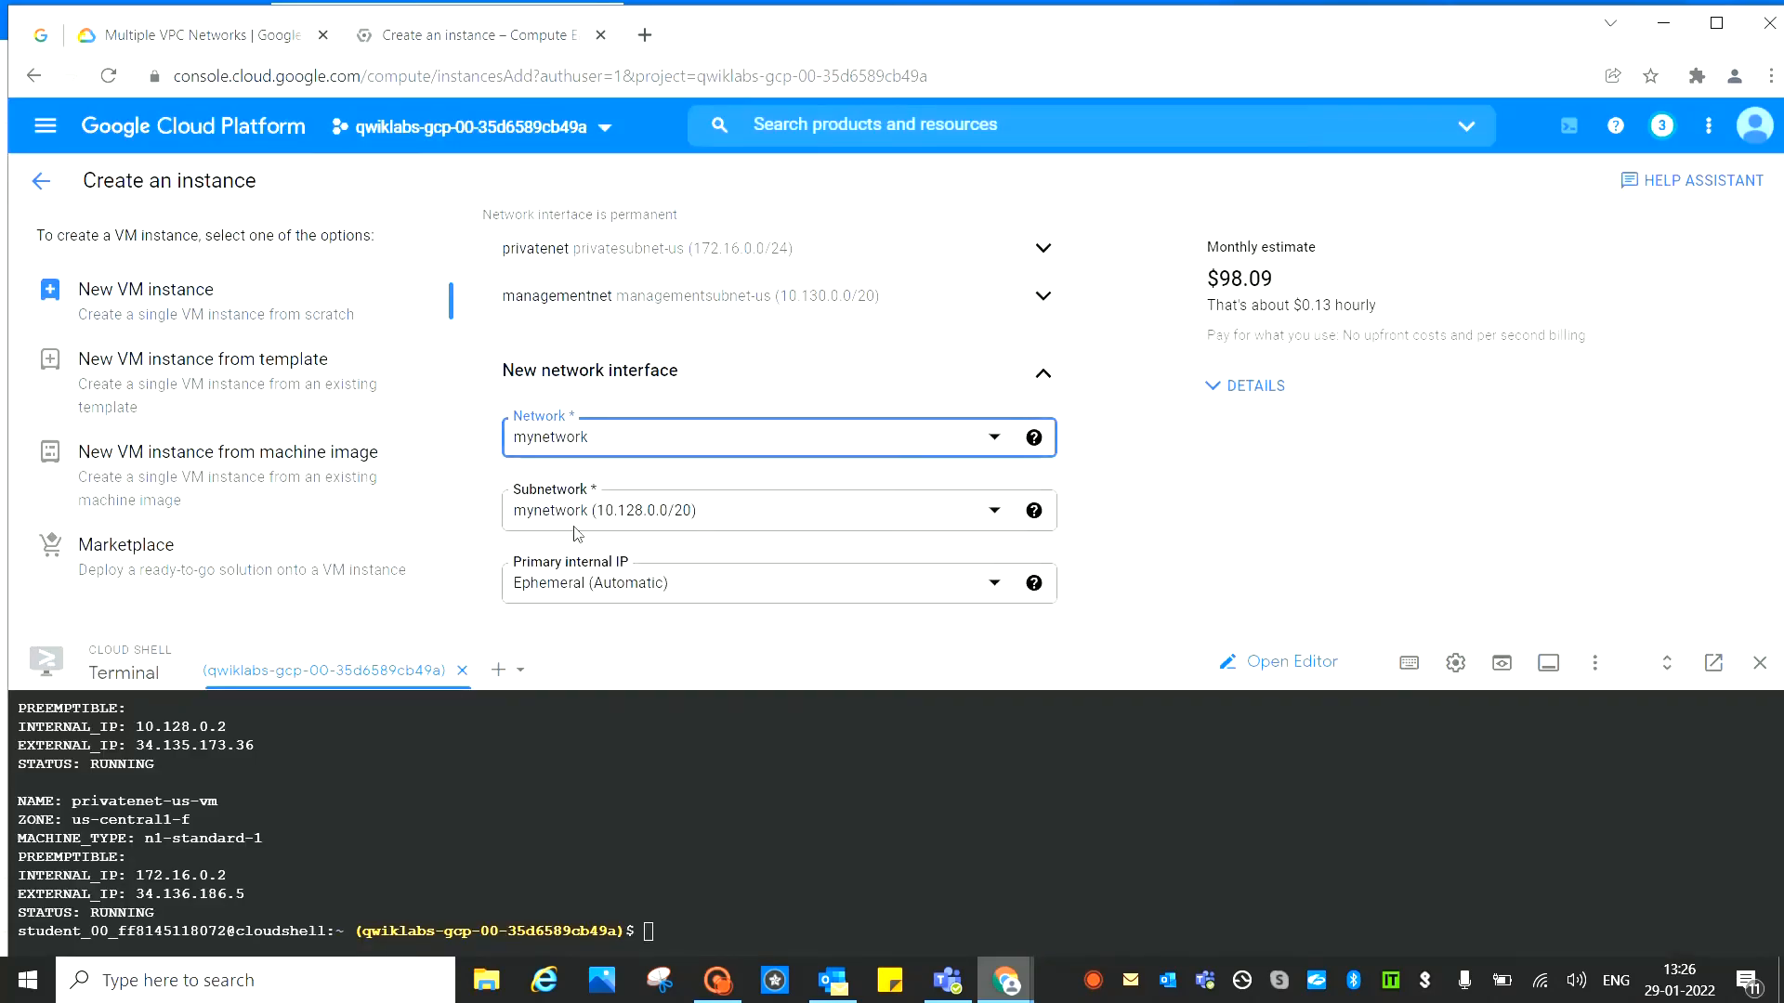
Check the lab instructions, finish the mynetwork interface and create the vm-appliance instance
{"action": "left_click", "coordinate": [173, 28]}
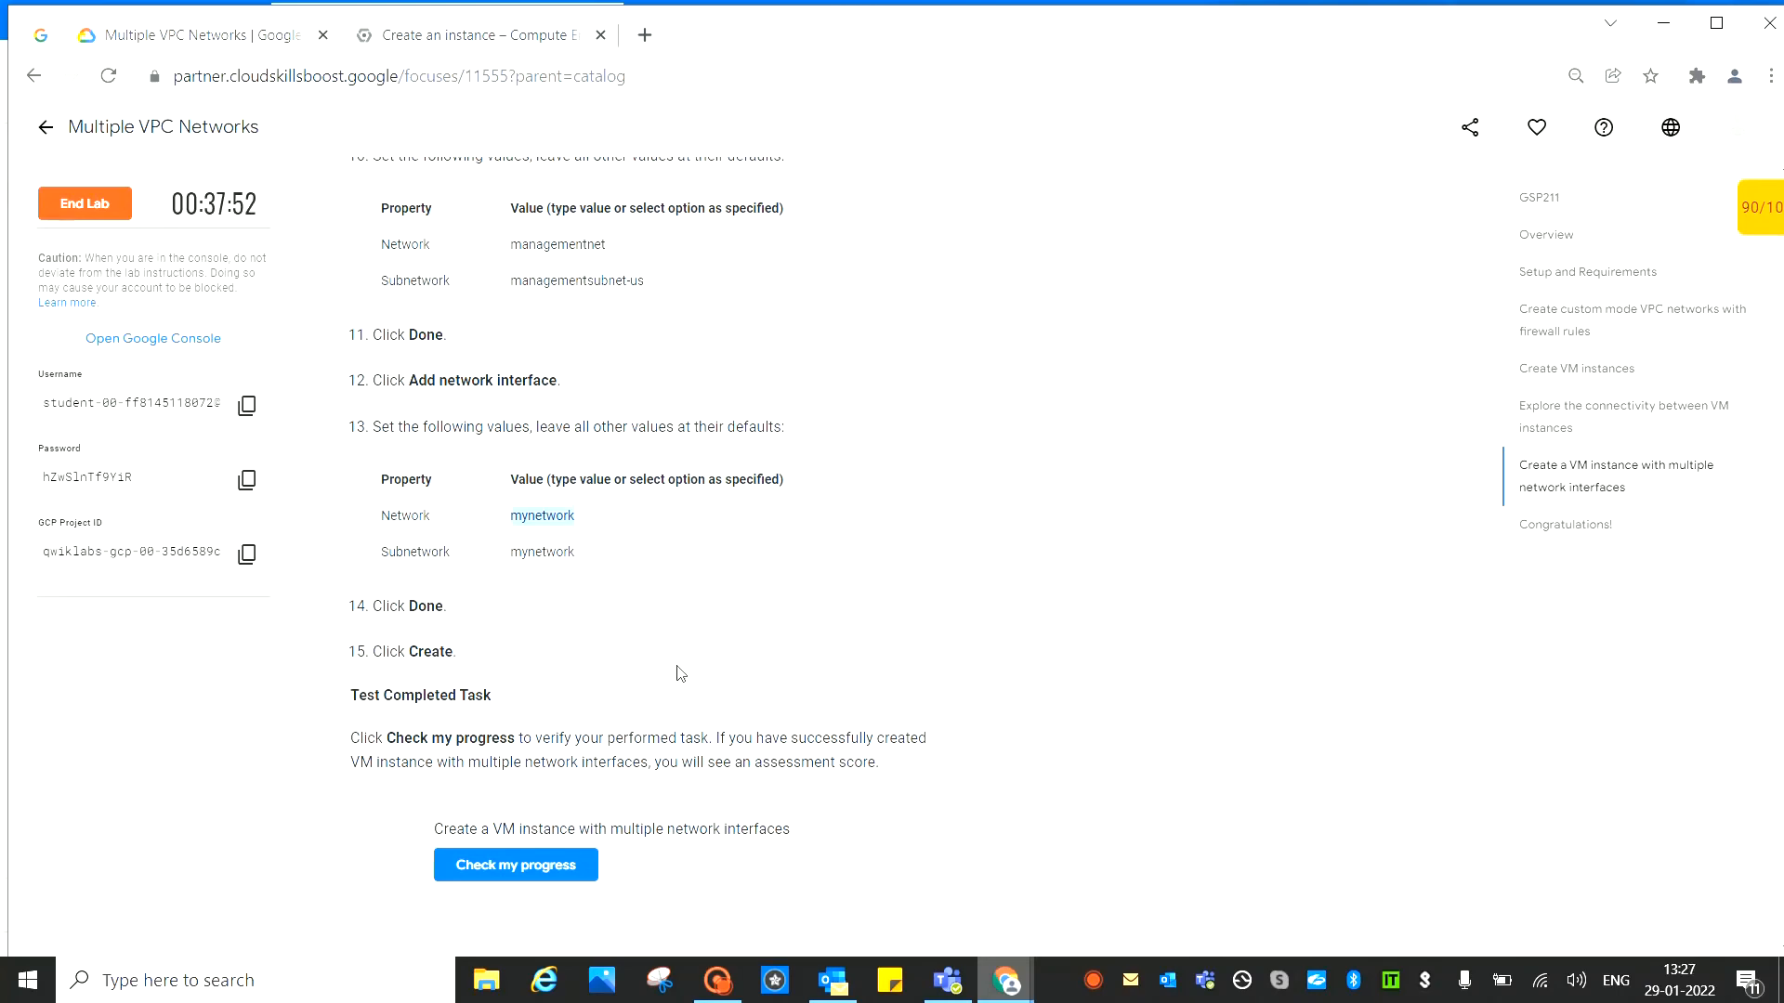
{"action": "scroll", "coordinate": [677, 669], "scroll_direction": "down", "scroll_amount": 1}
{"action": "left_click", "coordinate": [455, 33]}
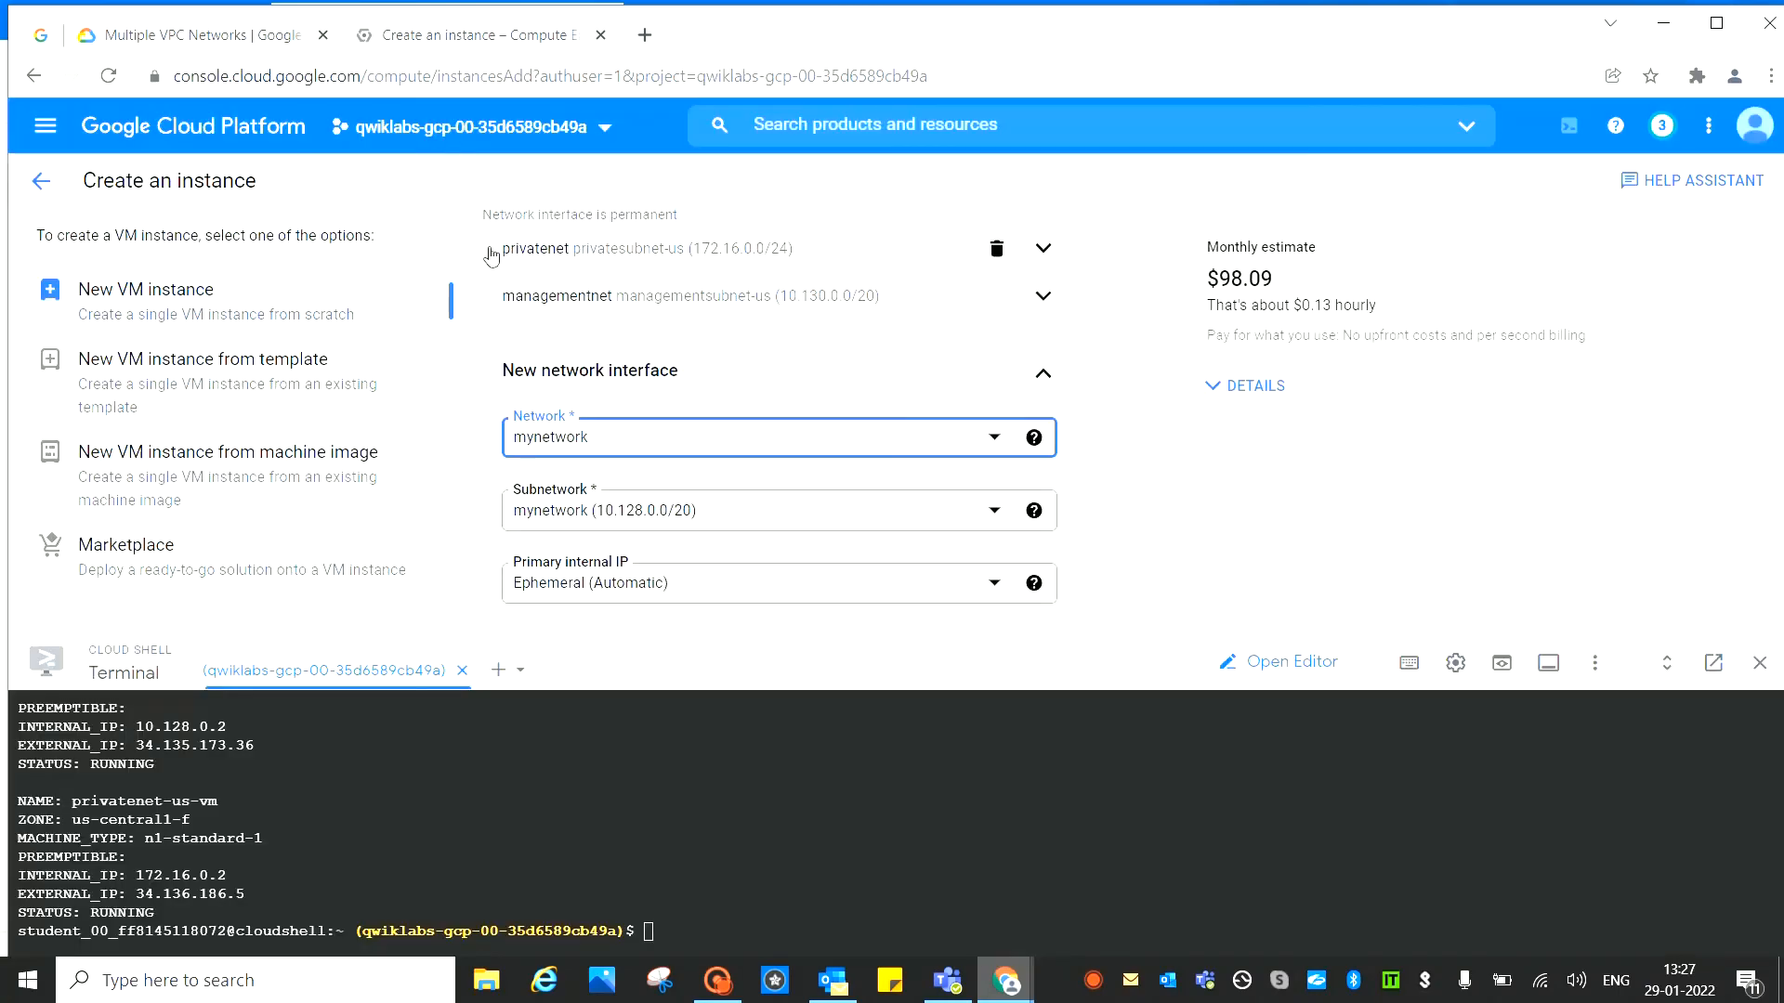
{"action": "scroll", "coordinate": [824, 291], "scroll_direction": "down", "scroll_amount": 5}
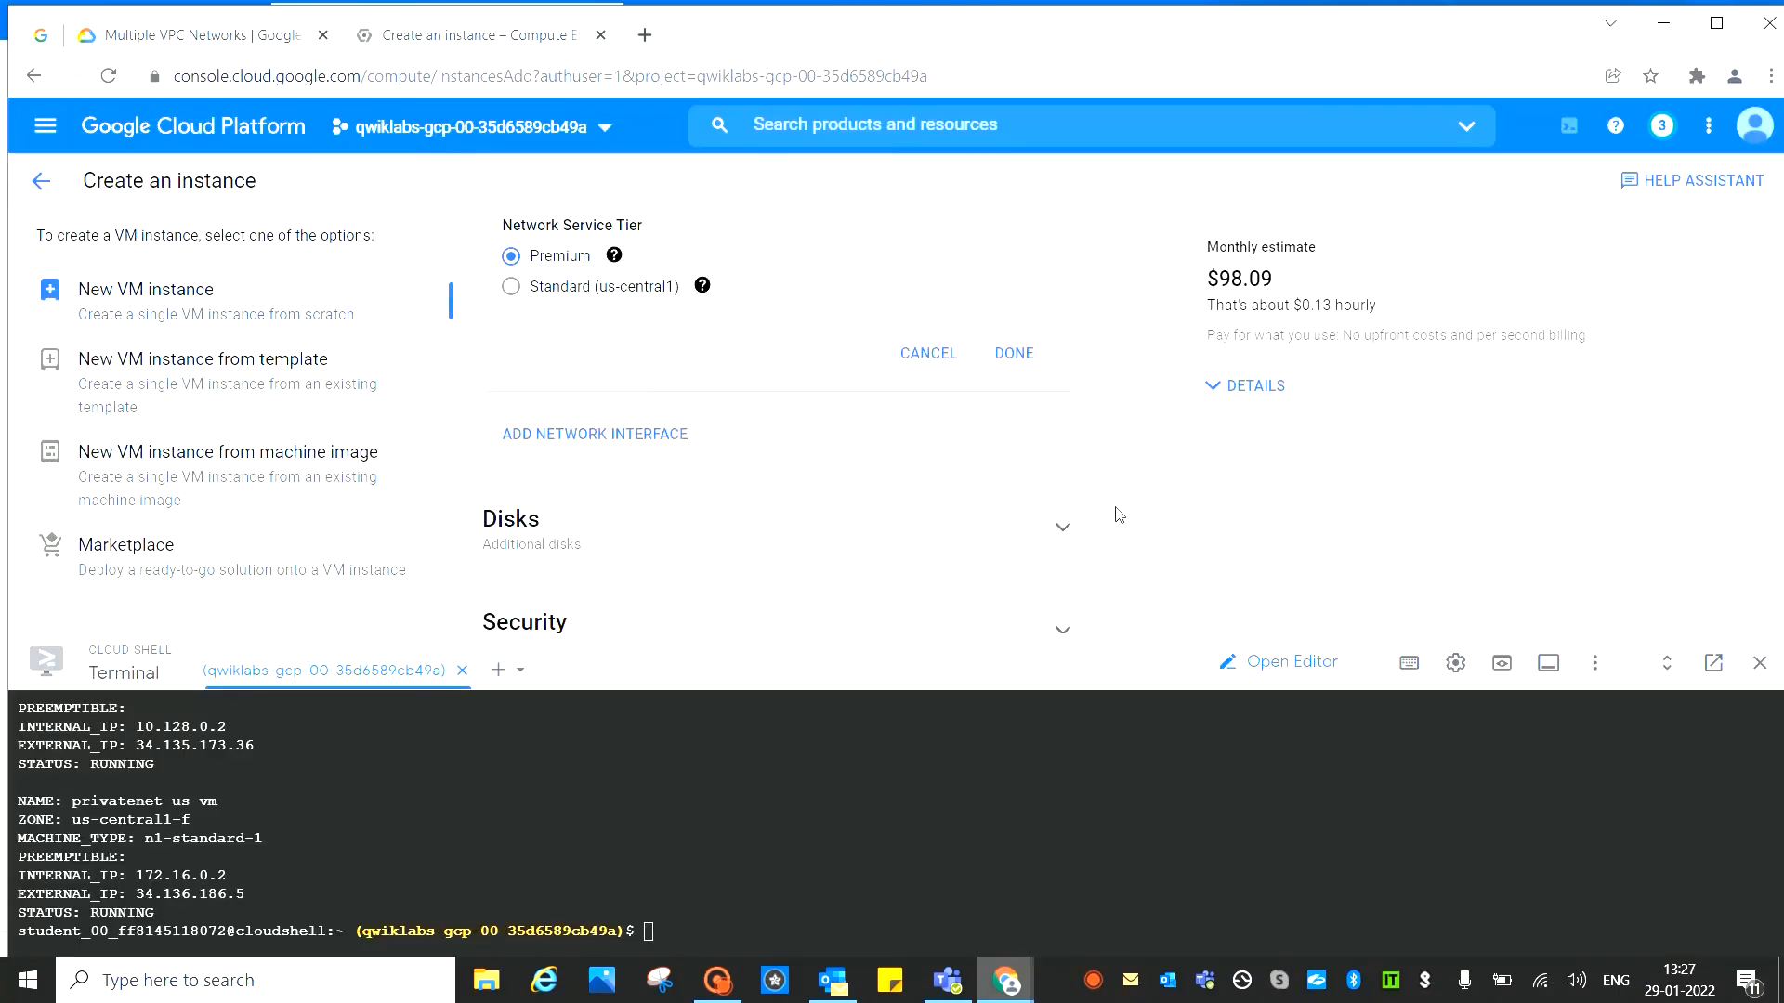
{"action": "left_click", "coordinate": [1014, 353]}
{"action": "scroll", "coordinate": [786, 530], "scroll_direction": "down", "scroll_amount": 3}
{"action": "scroll", "coordinate": [788, 530], "scroll_direction": "down", "scroll_amount": 2}
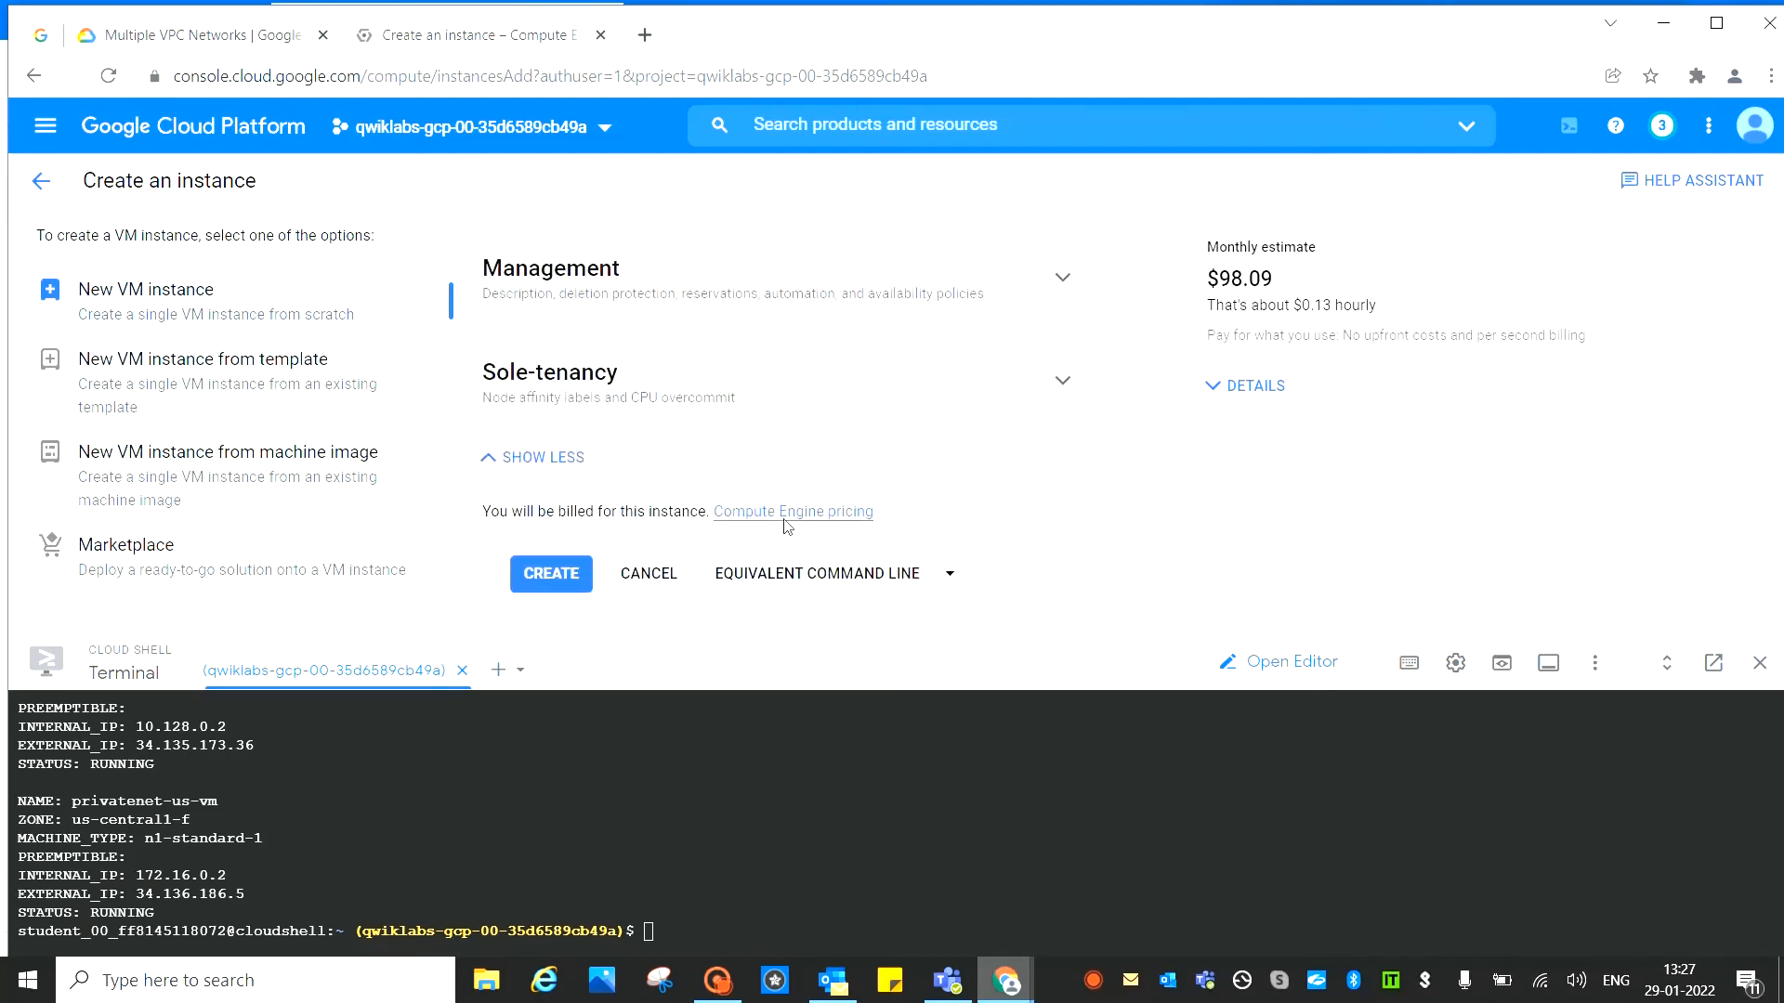
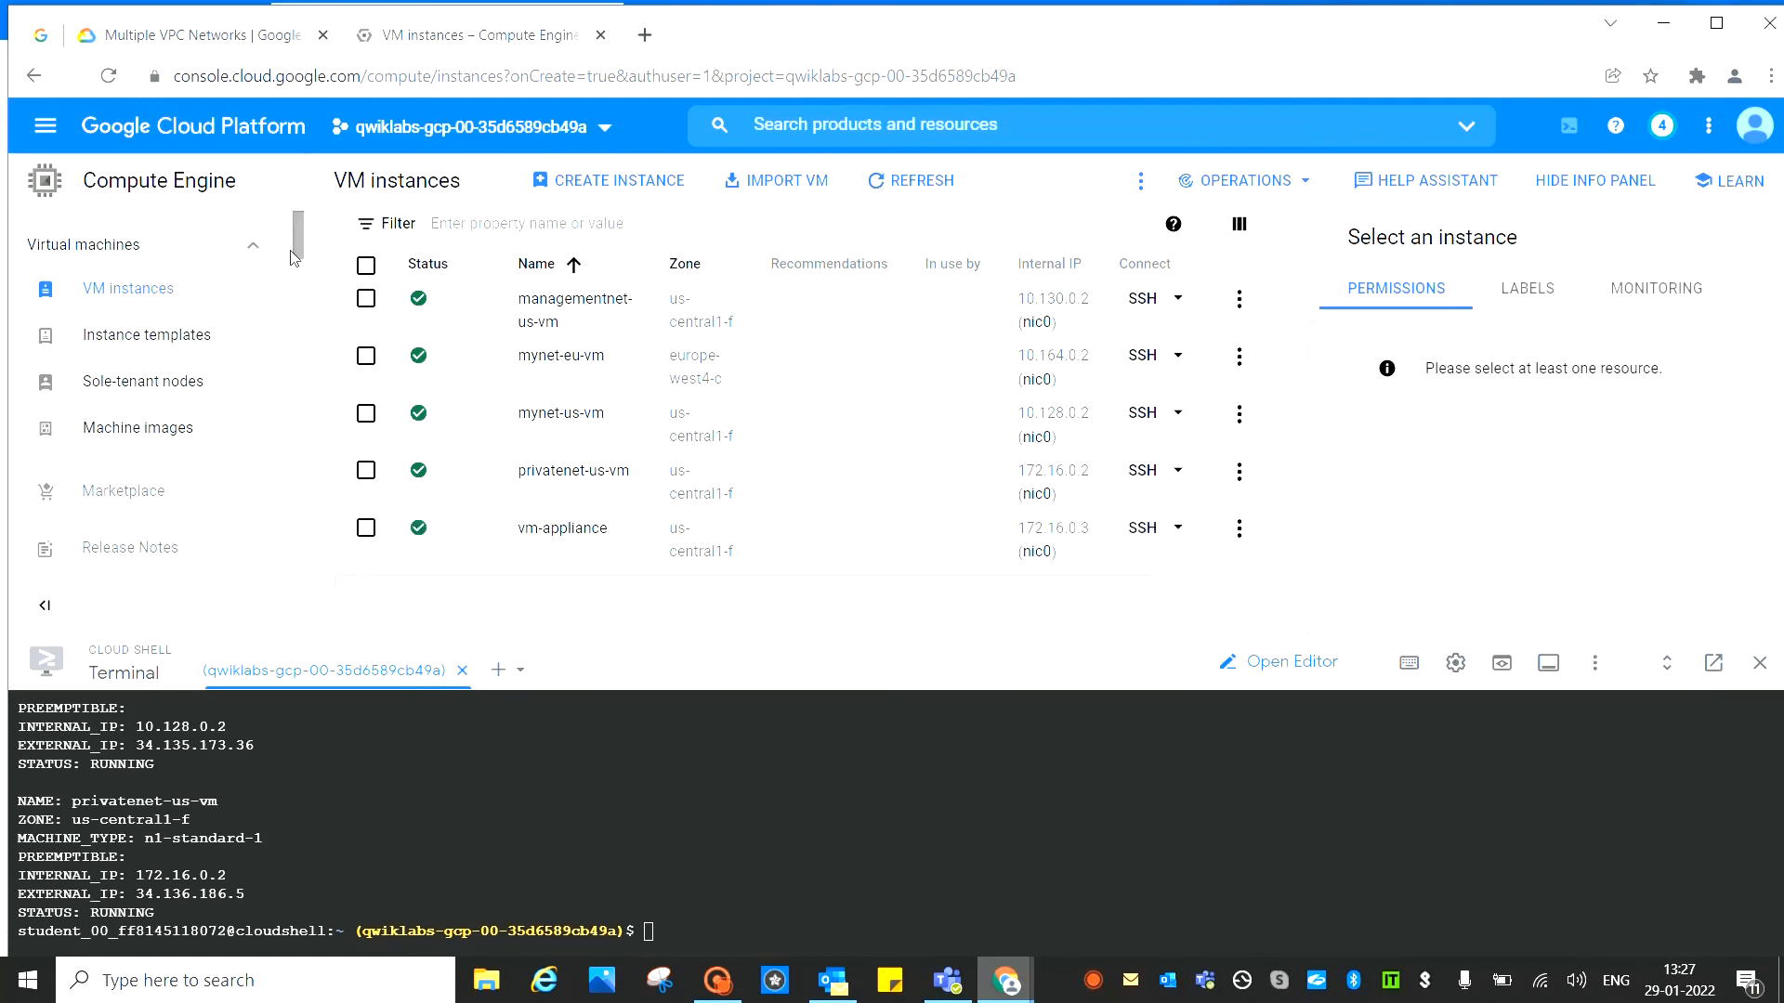
Read the lab's tasks for exploring network interface details and look through vm-appliance's instance details page
{"action": "left_click", "coordinate": [197, 34]}
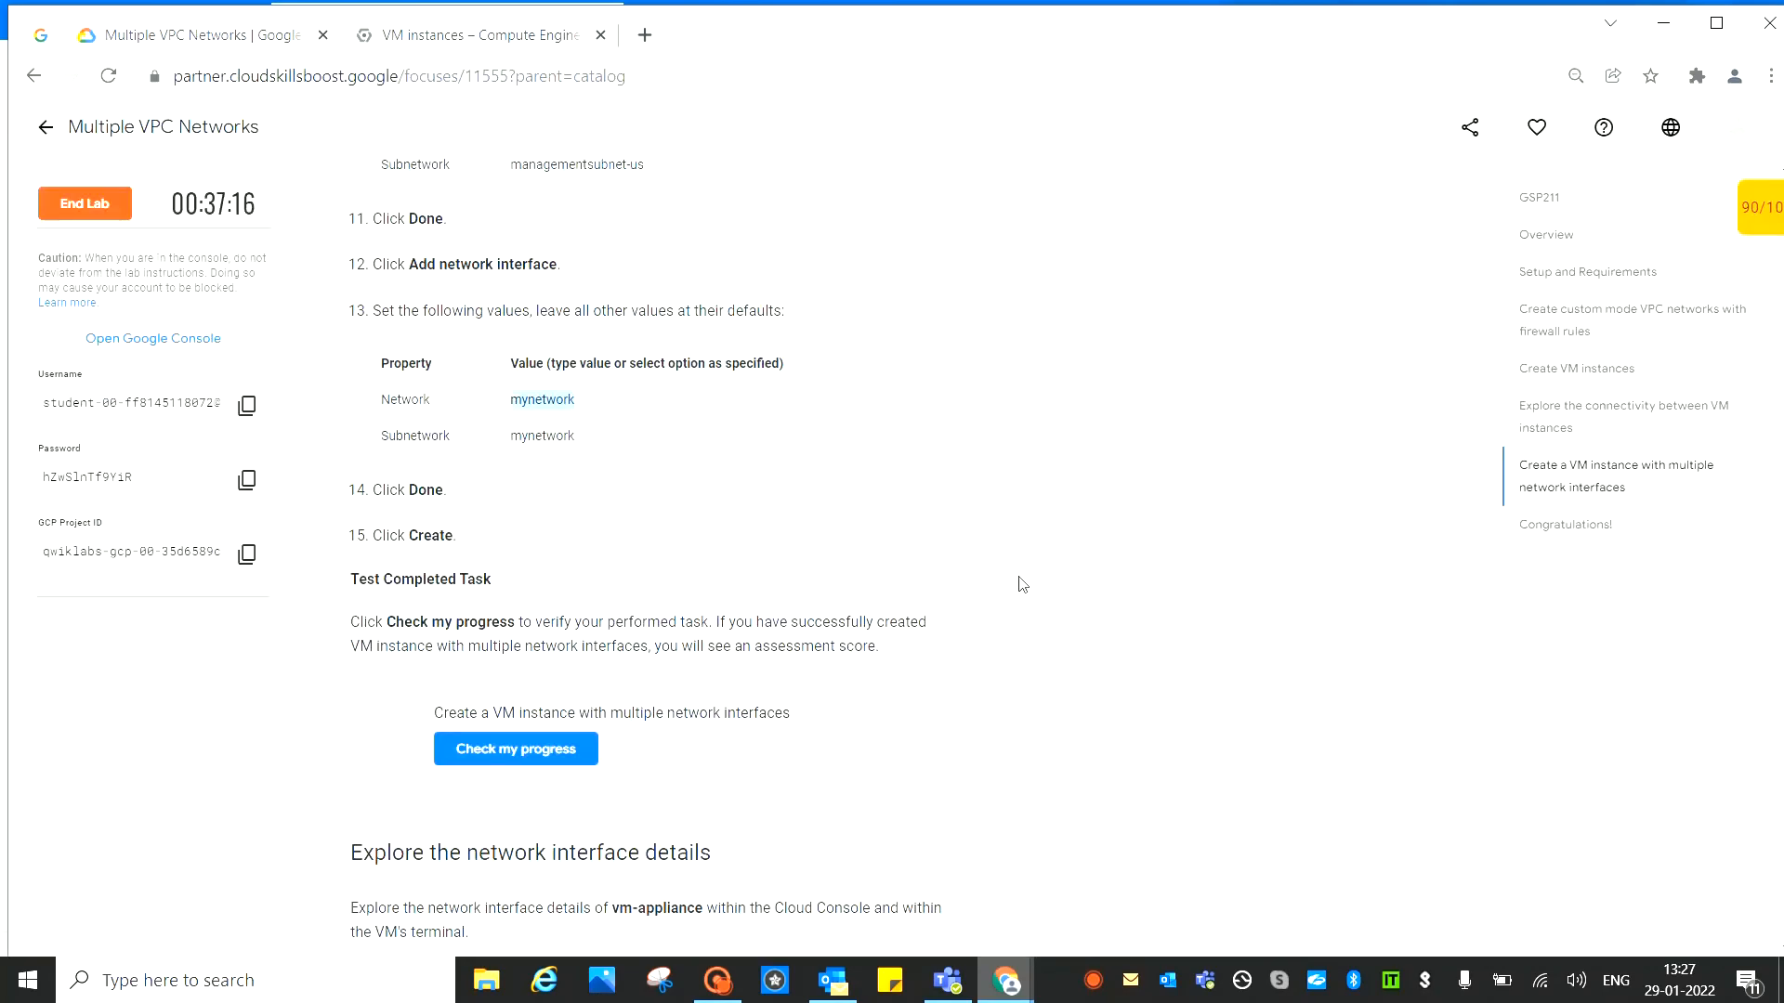
{"action": "scroll", "coordinate": [884, 605], "scroll_direction": "down", "scroll_amount": 5}
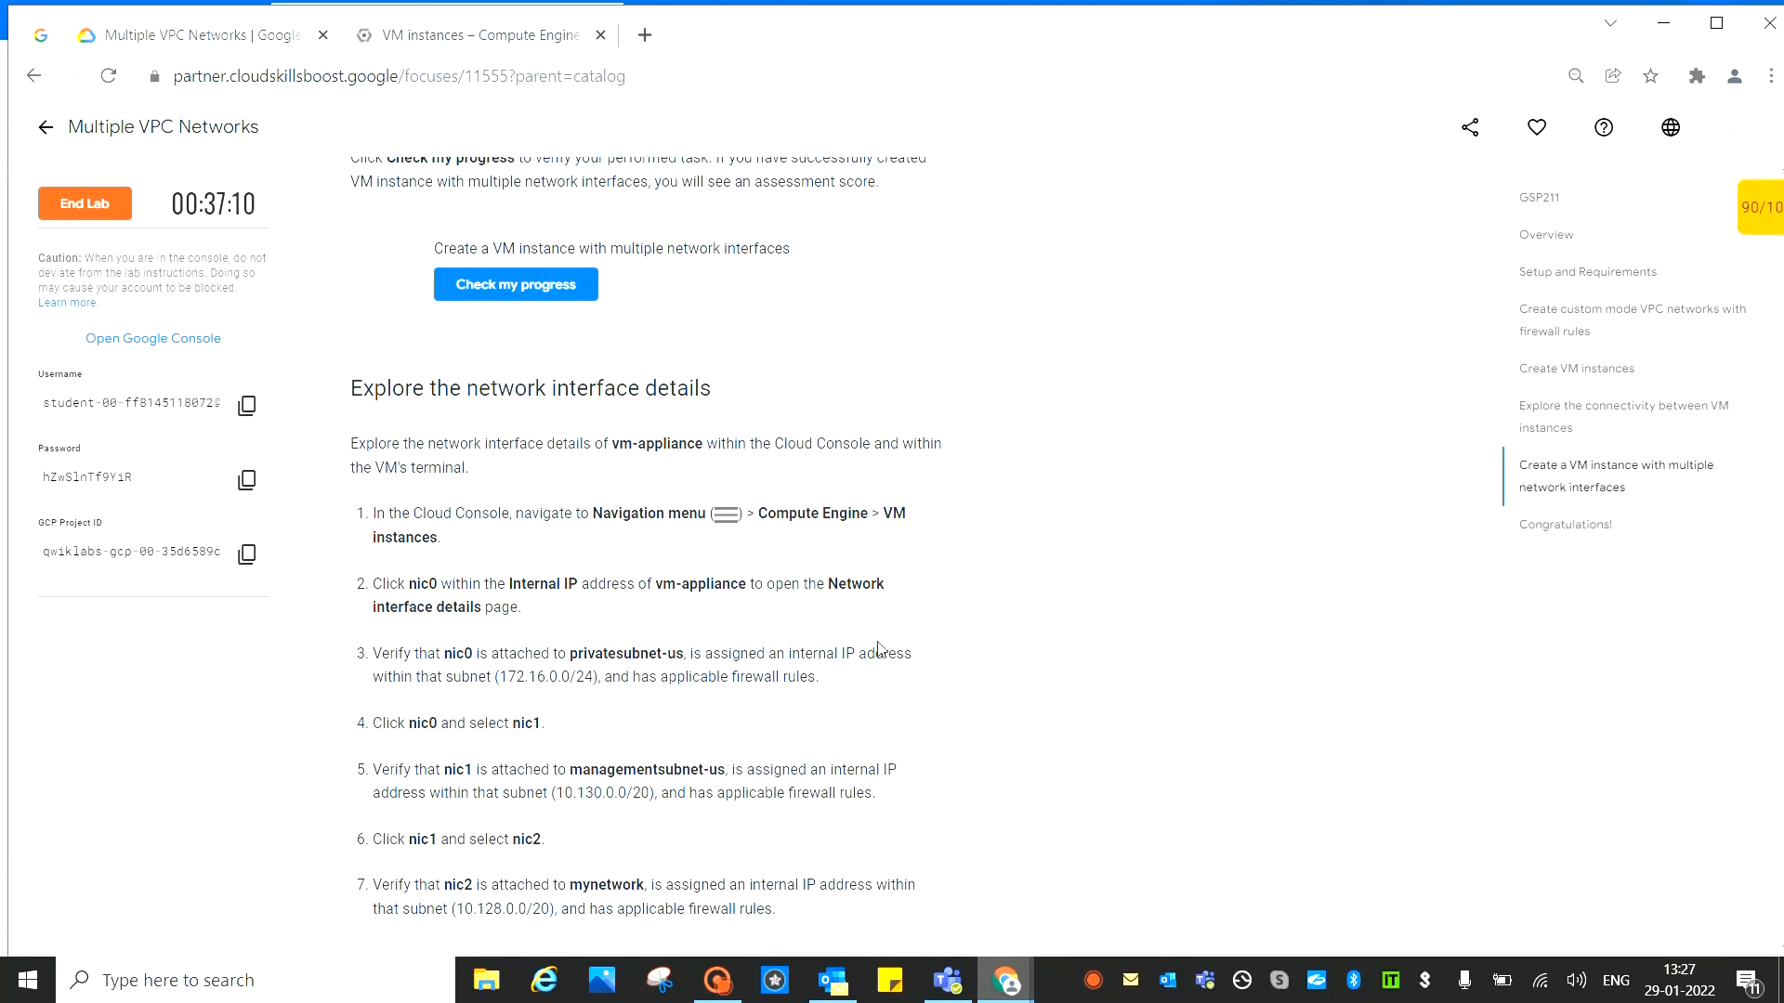
{"action": "scroll", "coordinate": [703, 600], "scroll_direction": "down", "scroll_amount": 1}
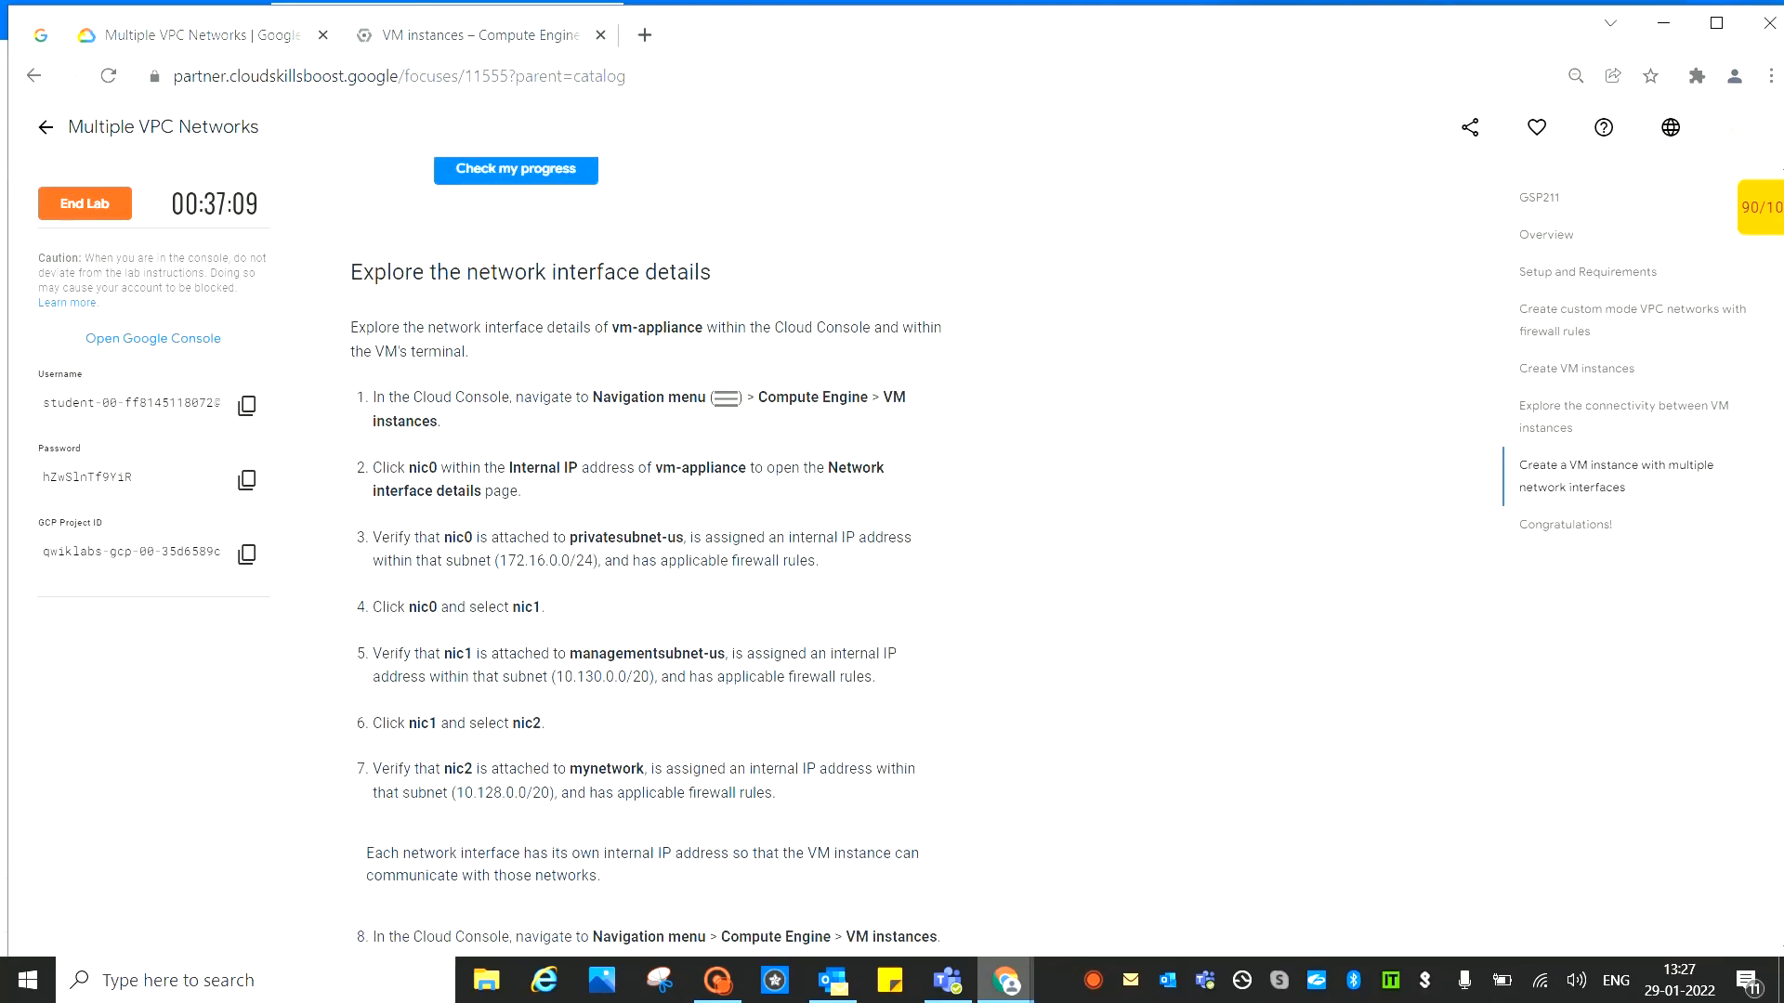
{"action": "left_click", "coordinate": [478, 28]}
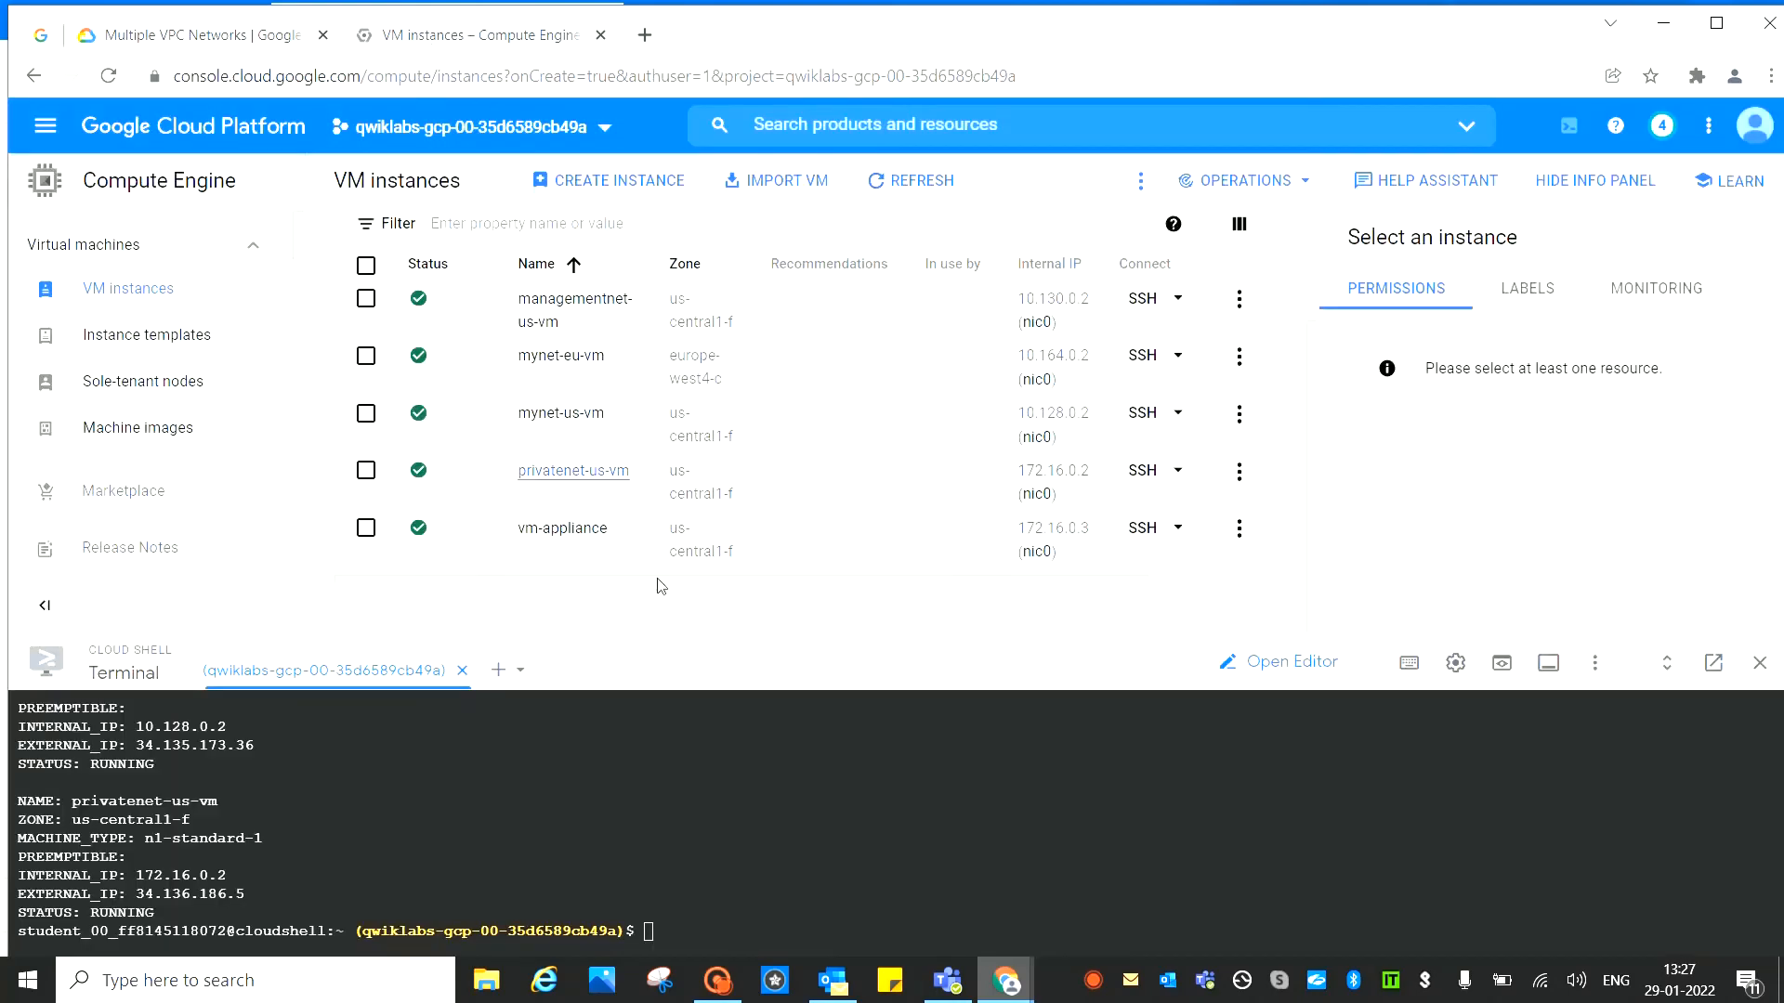
{"action": "left_click", "coordinate": [558, 535]}
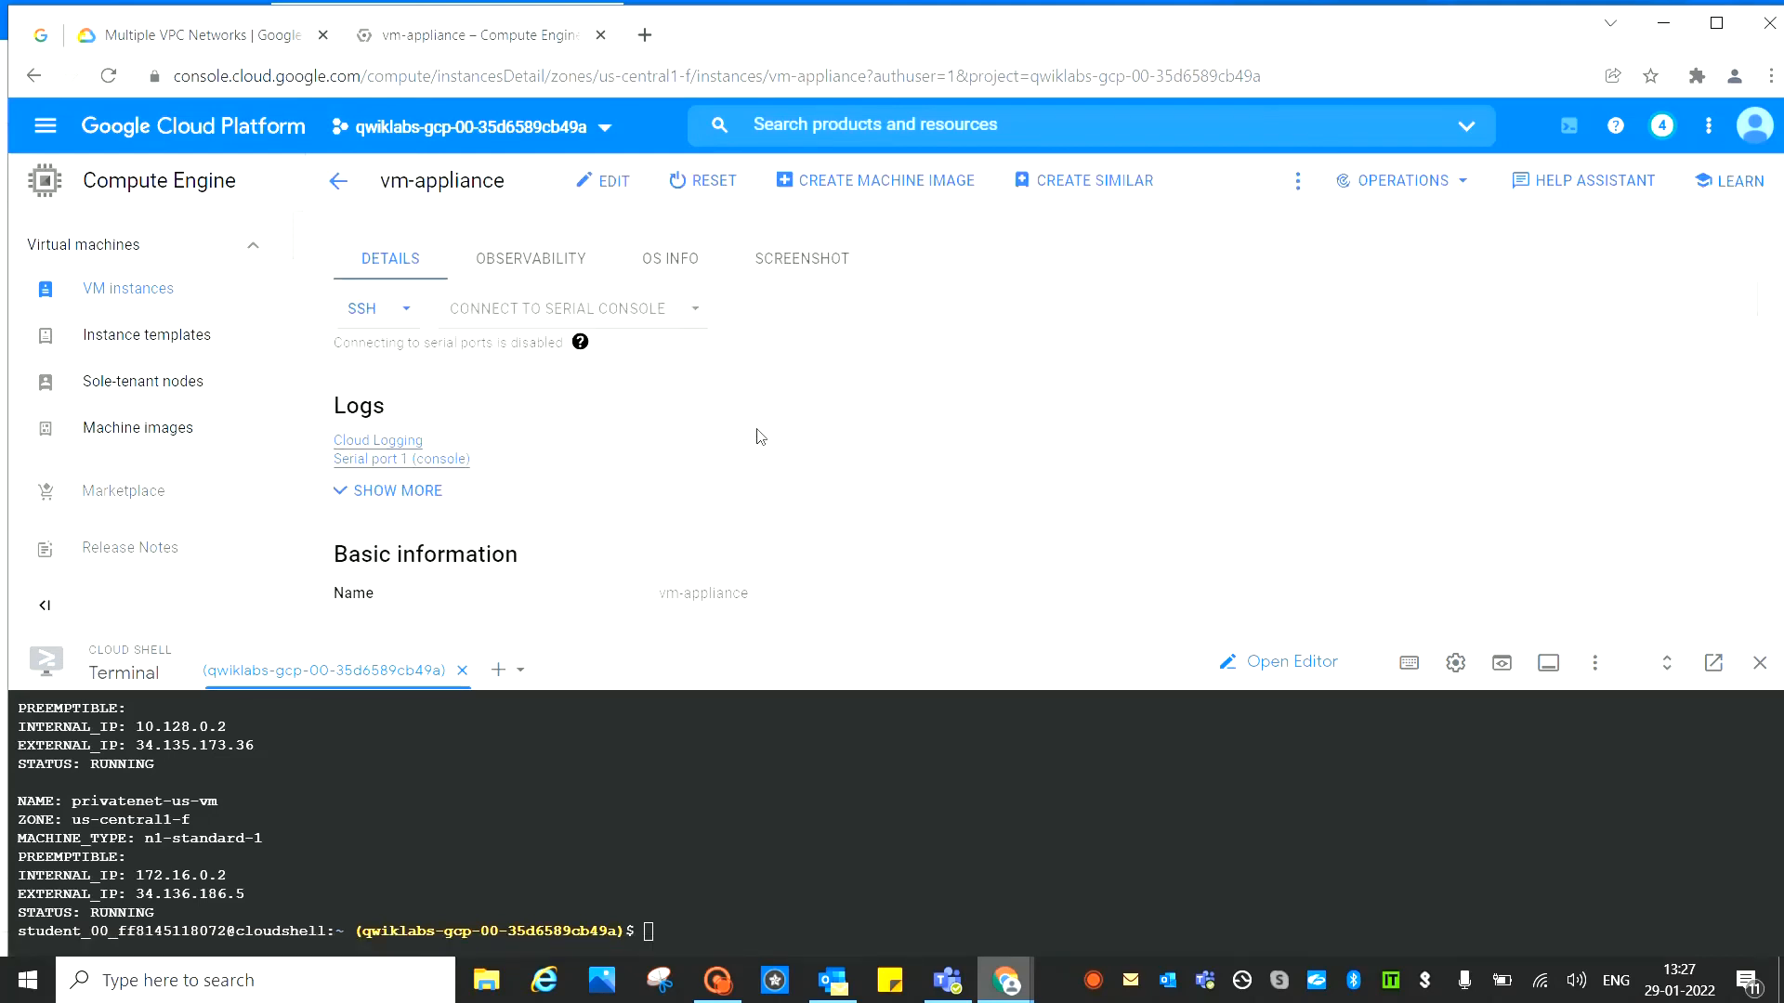
{"action": "scroll", "coordinate": [723, 424], "scroll_direction": "down", "scroll_amount": 3}
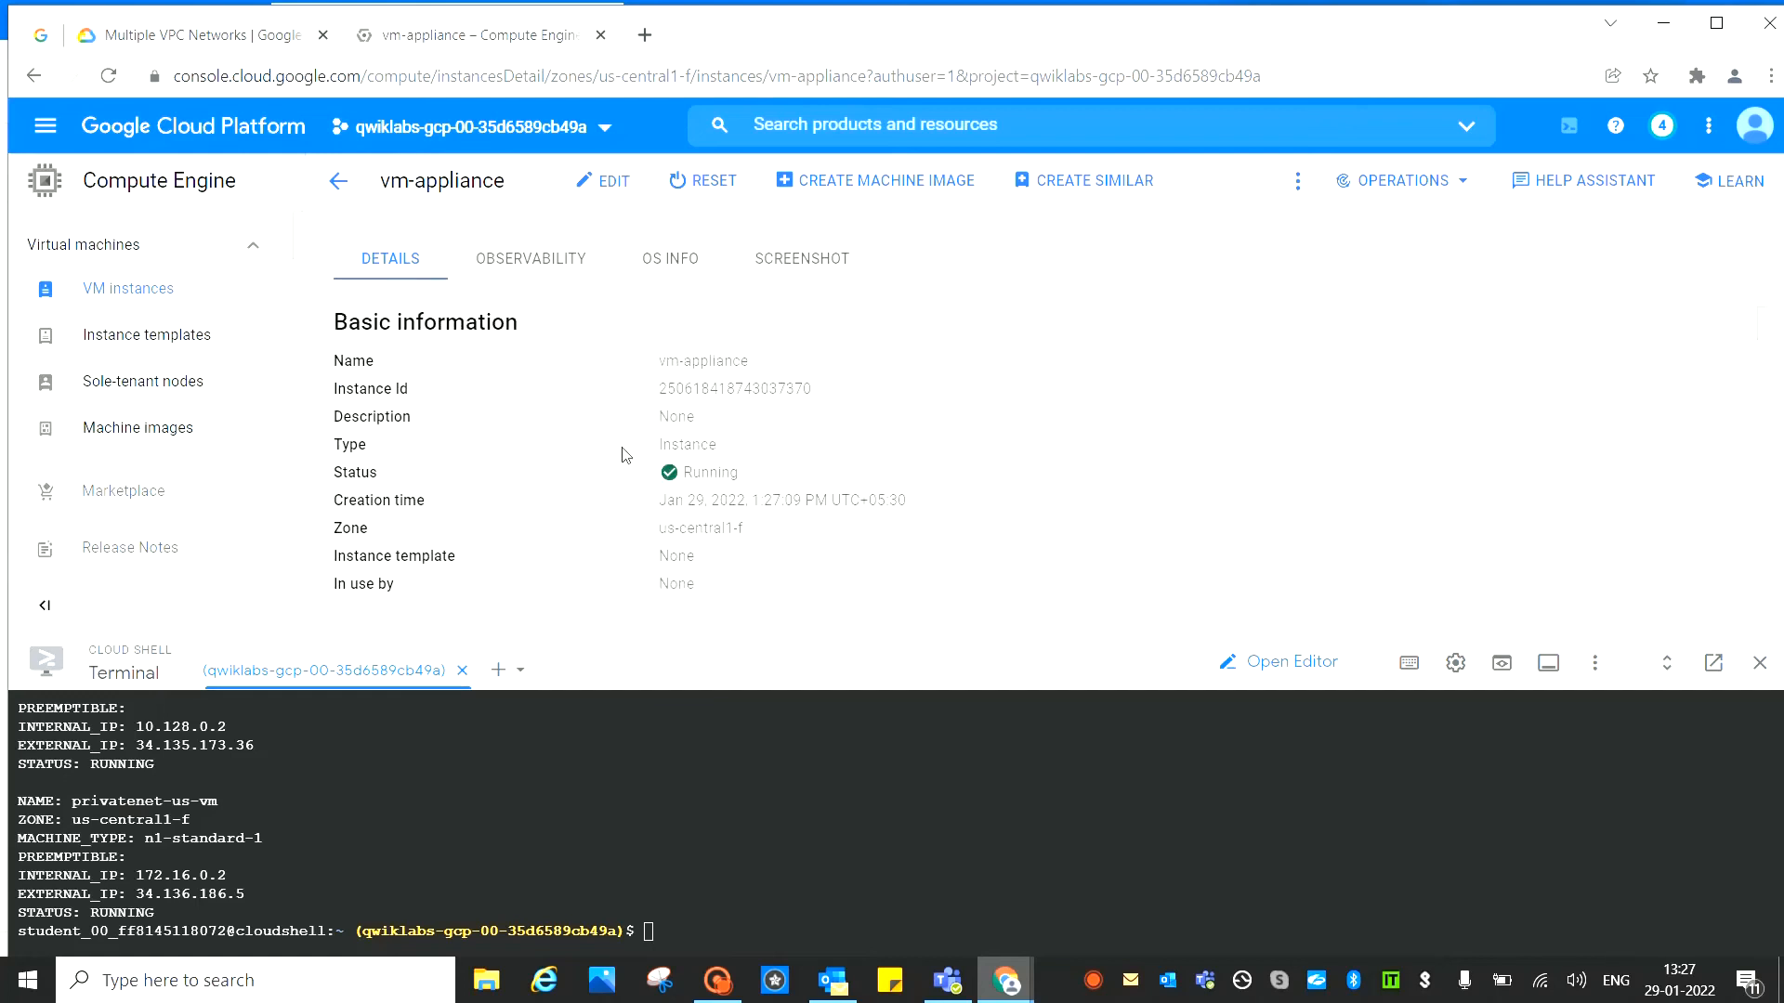
{"action": "scroll", "coordinate": [563, 438], "scroll_direction": "up", "scroll_amount": 3}
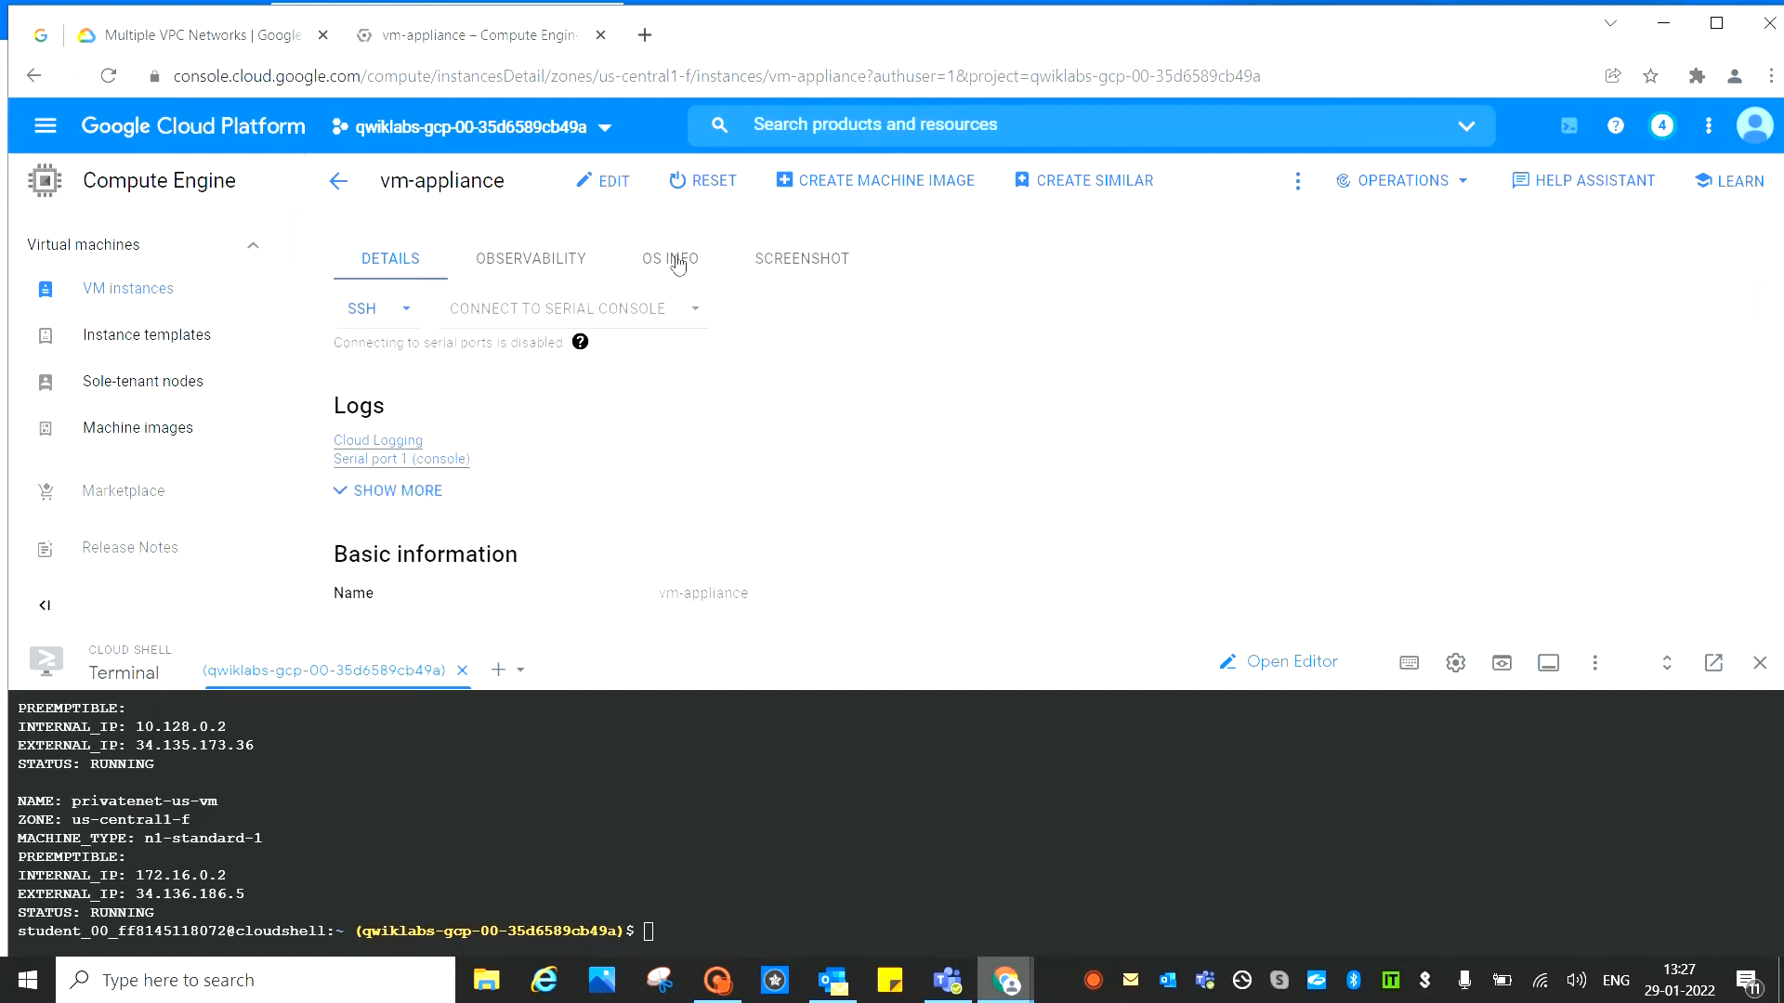
{"action": "left_click", "coordinate": [339, 180]}
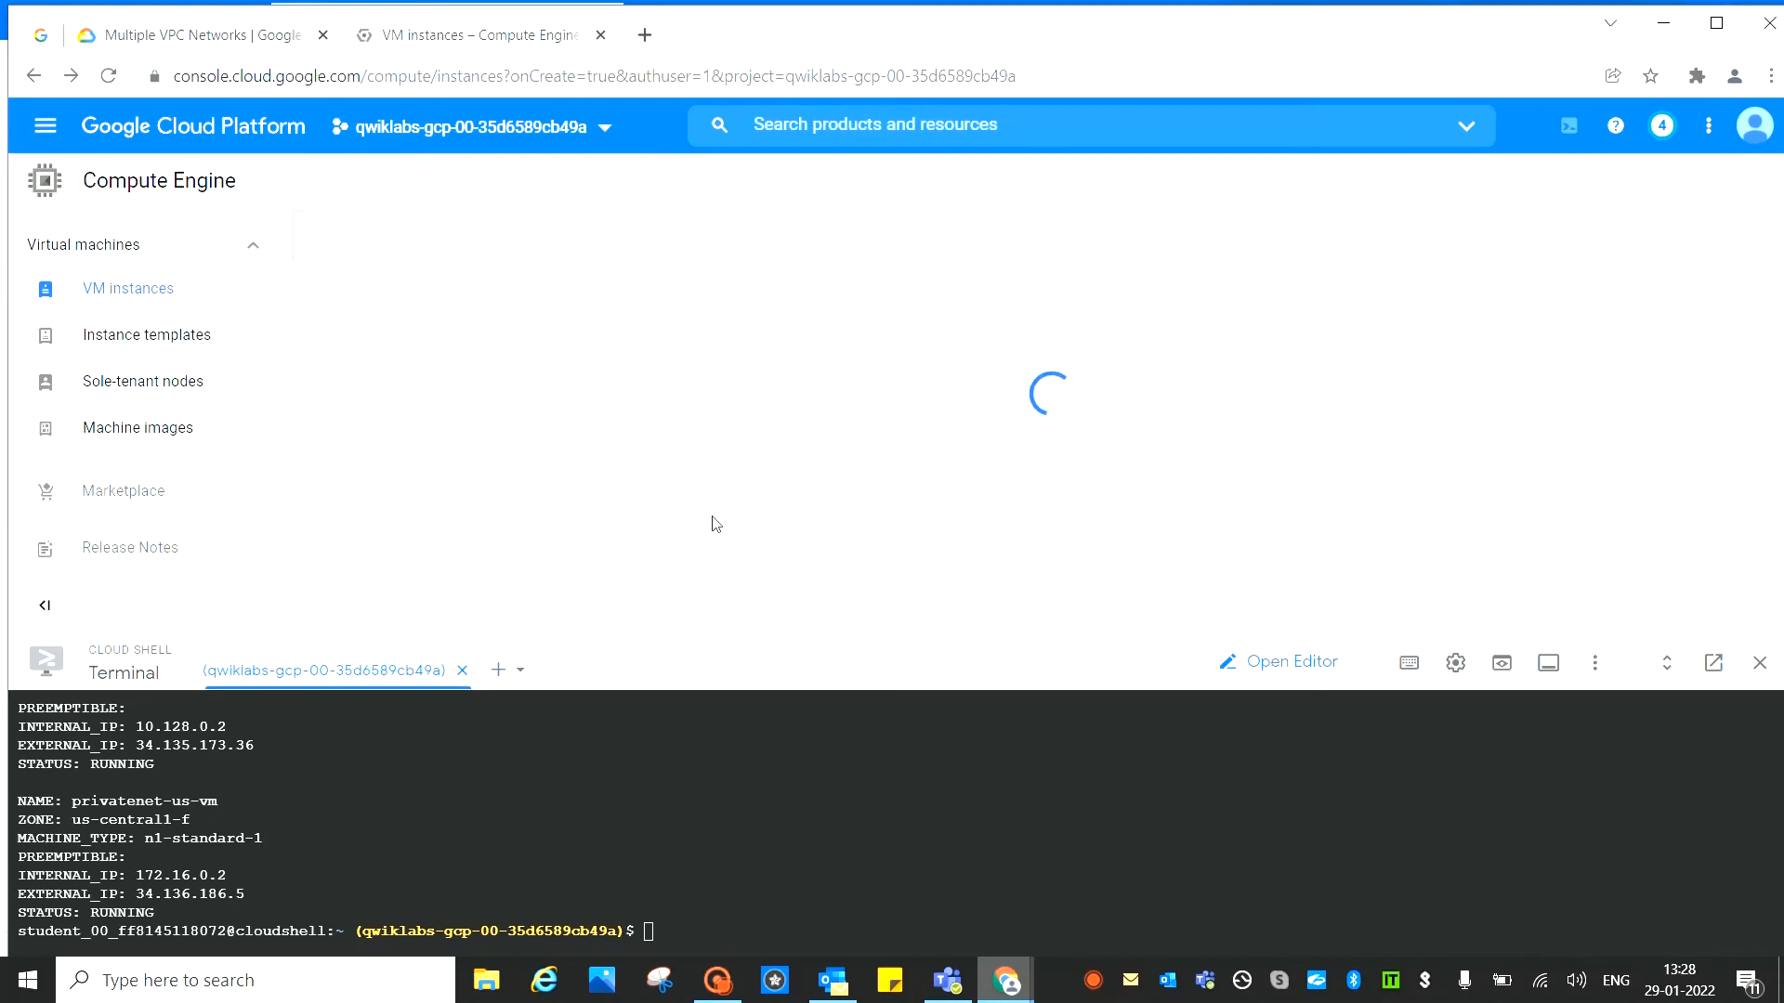
Inspect the network, subnetwork and internal IP of vm-appliance's nic0, nic1 and nic2 interfaces
{"action": "scroll", "coordinate": [976, 539], "scroll_direction": "down", "scroll_amount": 1}
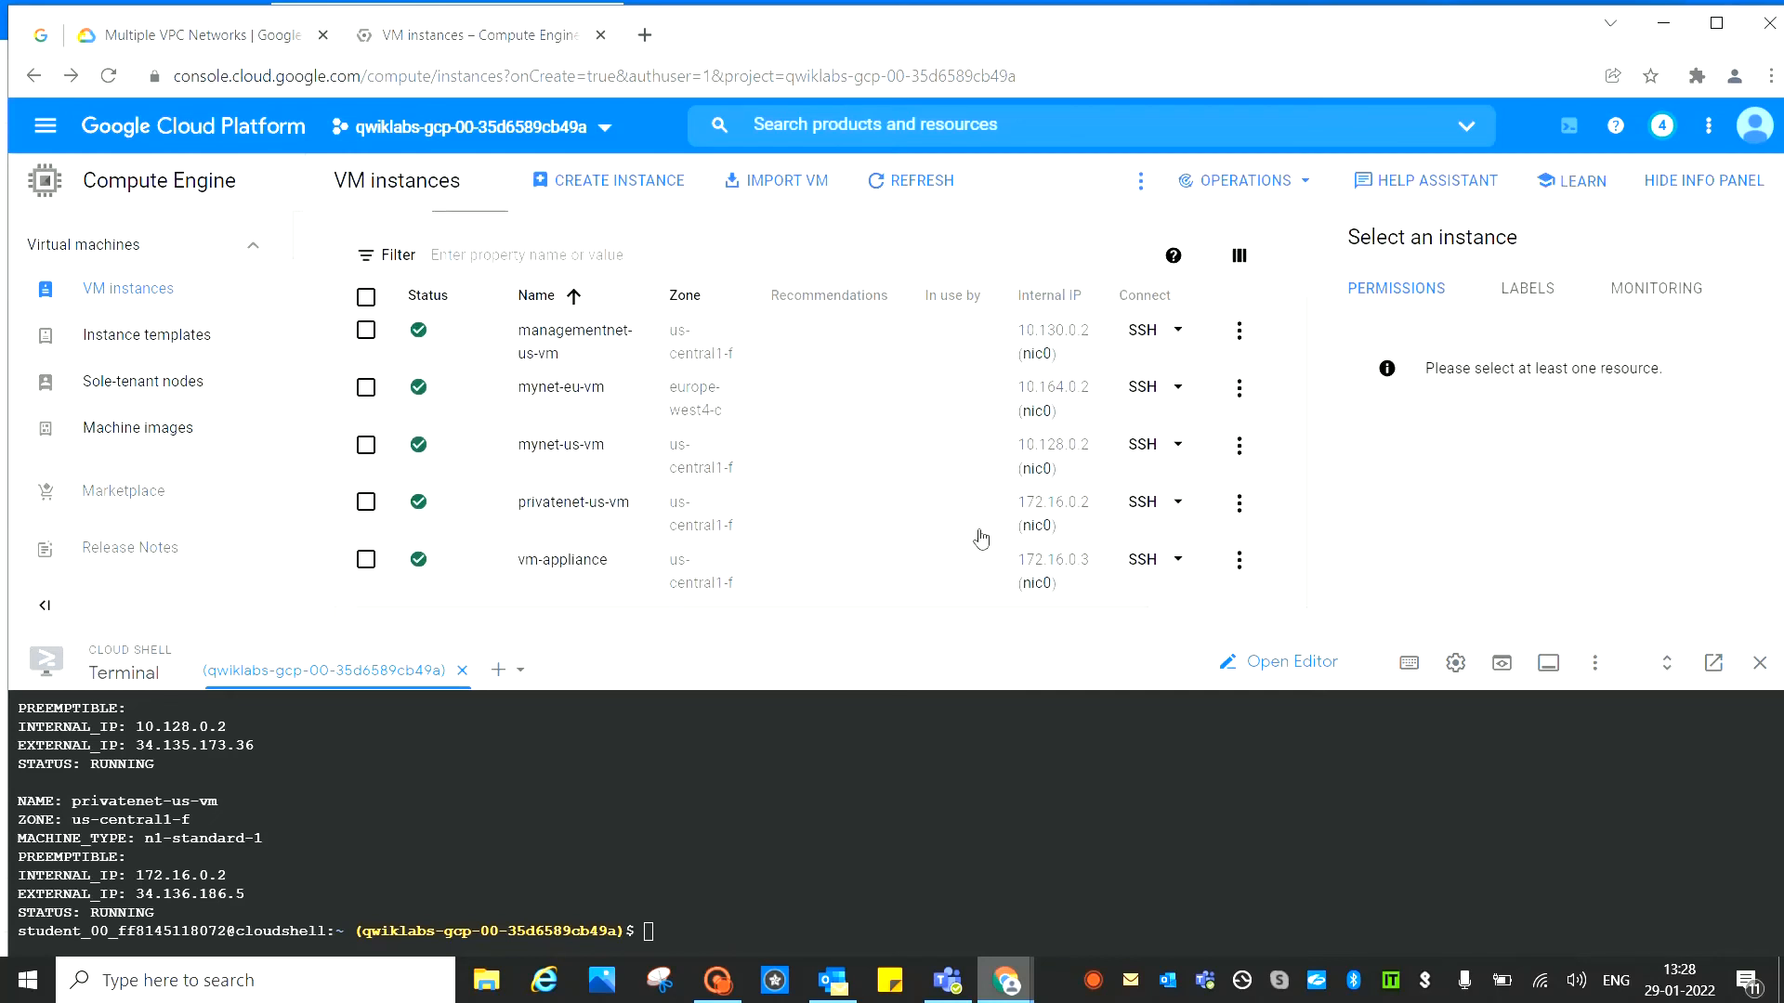
{"action": "left_click", "coordinate": [1034, 584]}
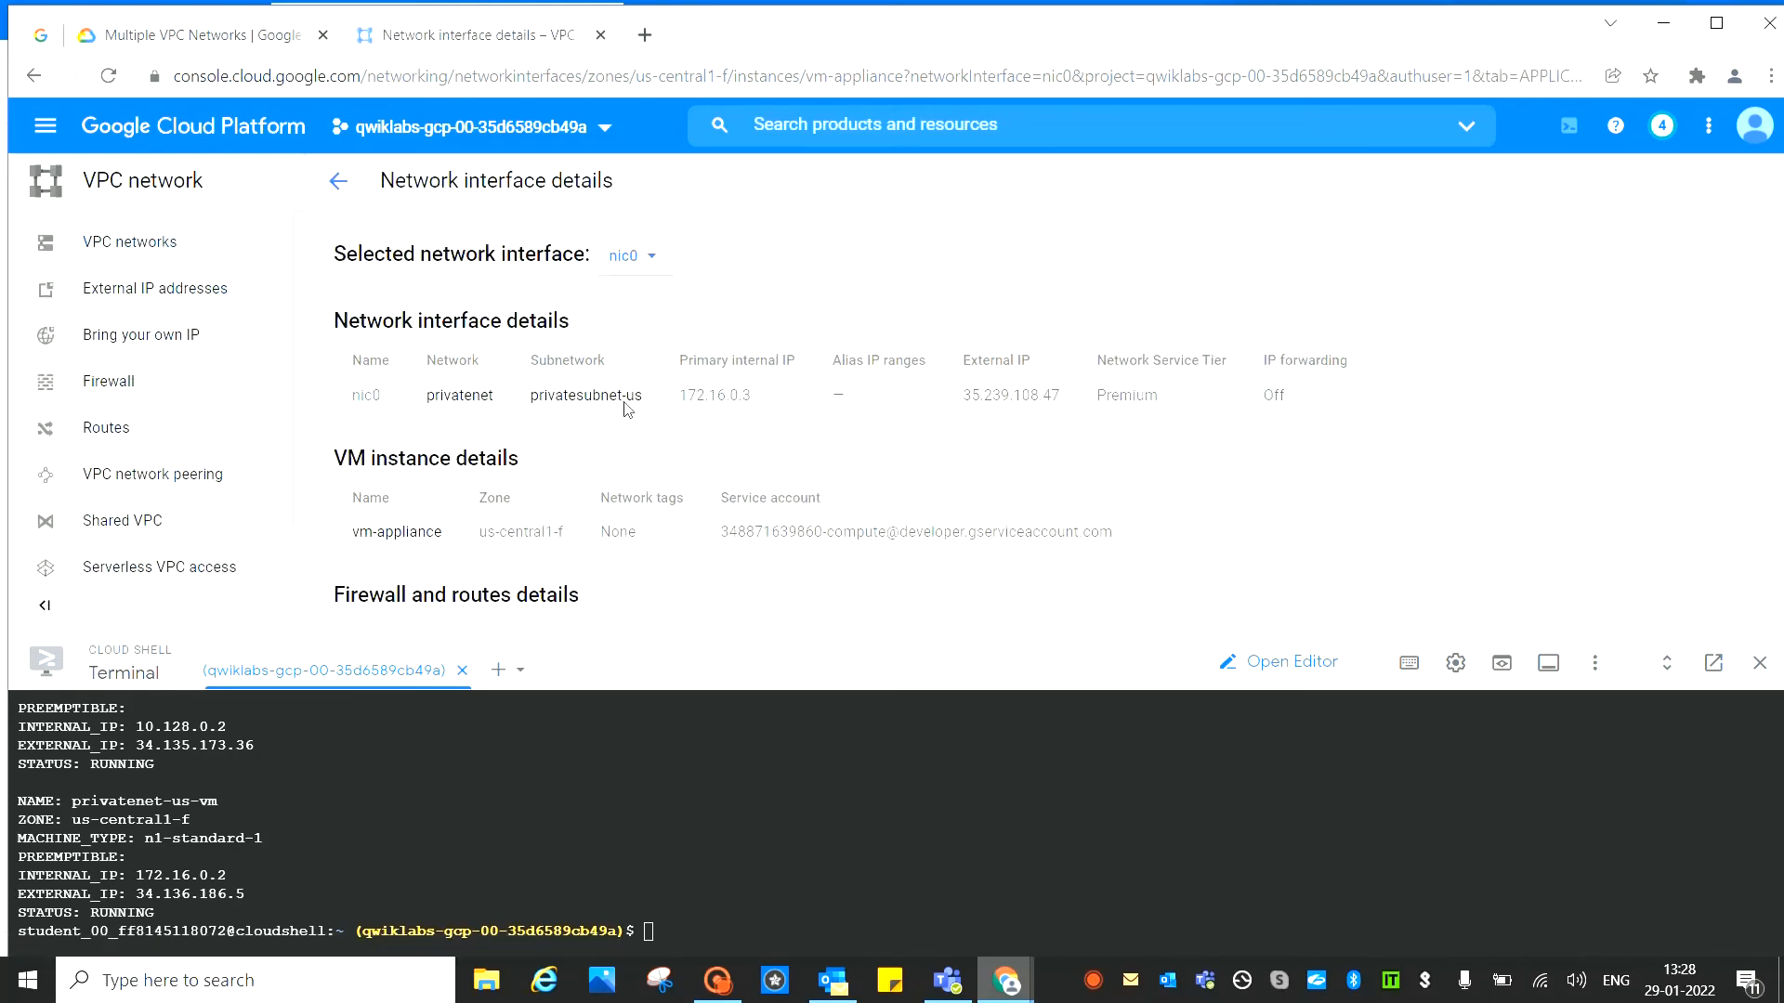
{"action": "left_click", "coordinate": [654, 258]}
{"action": "left_click", "coordinate": [640, 345]}
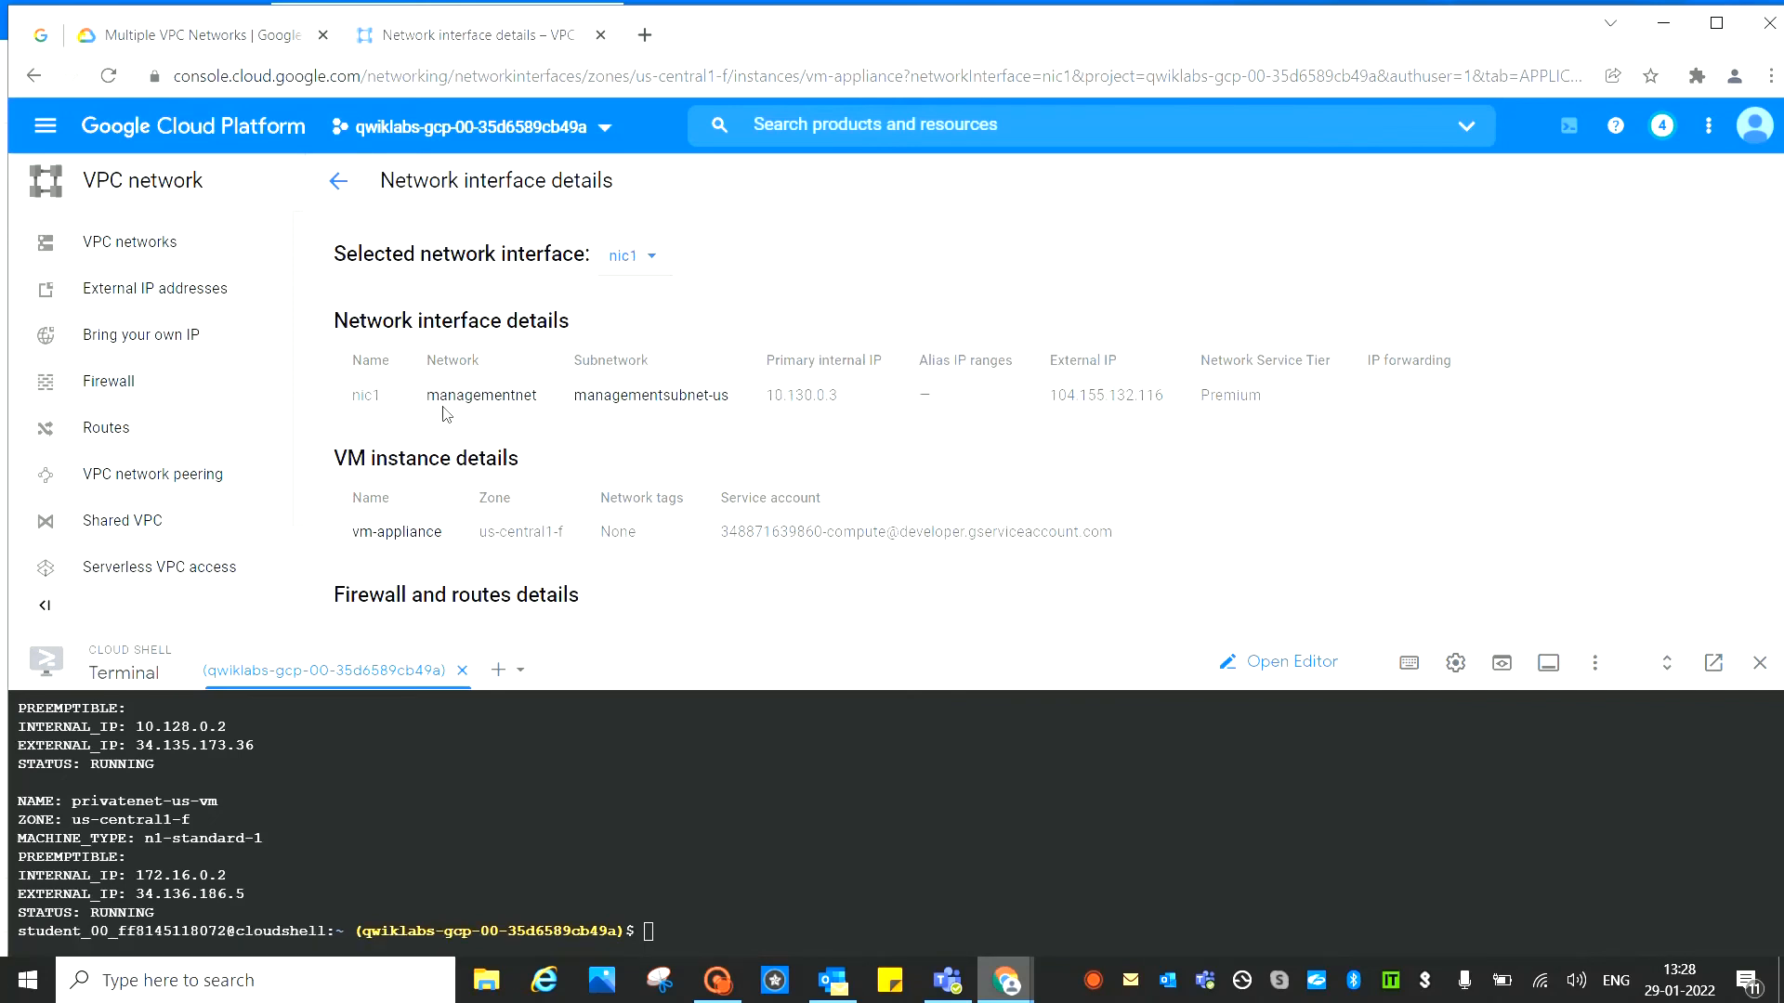
{"action": "left_click", "coordinate": [650, 260]}
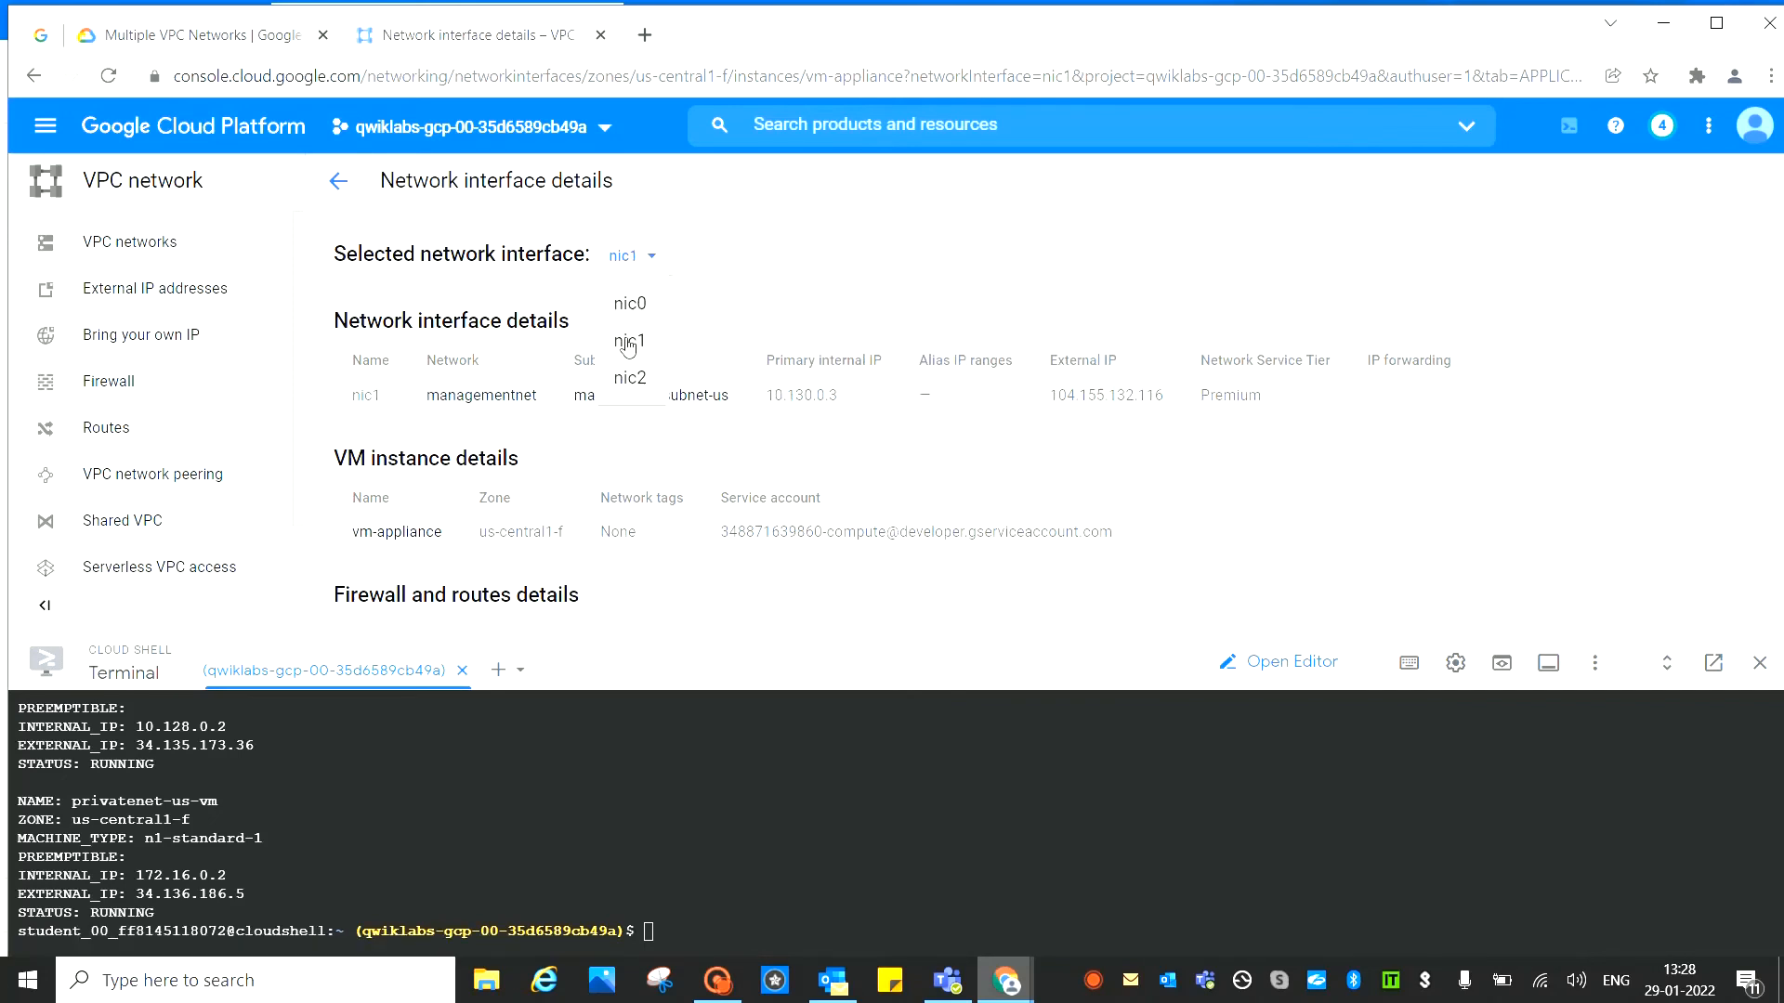
{"action": "left_click", "coordinate": [633, 384]}
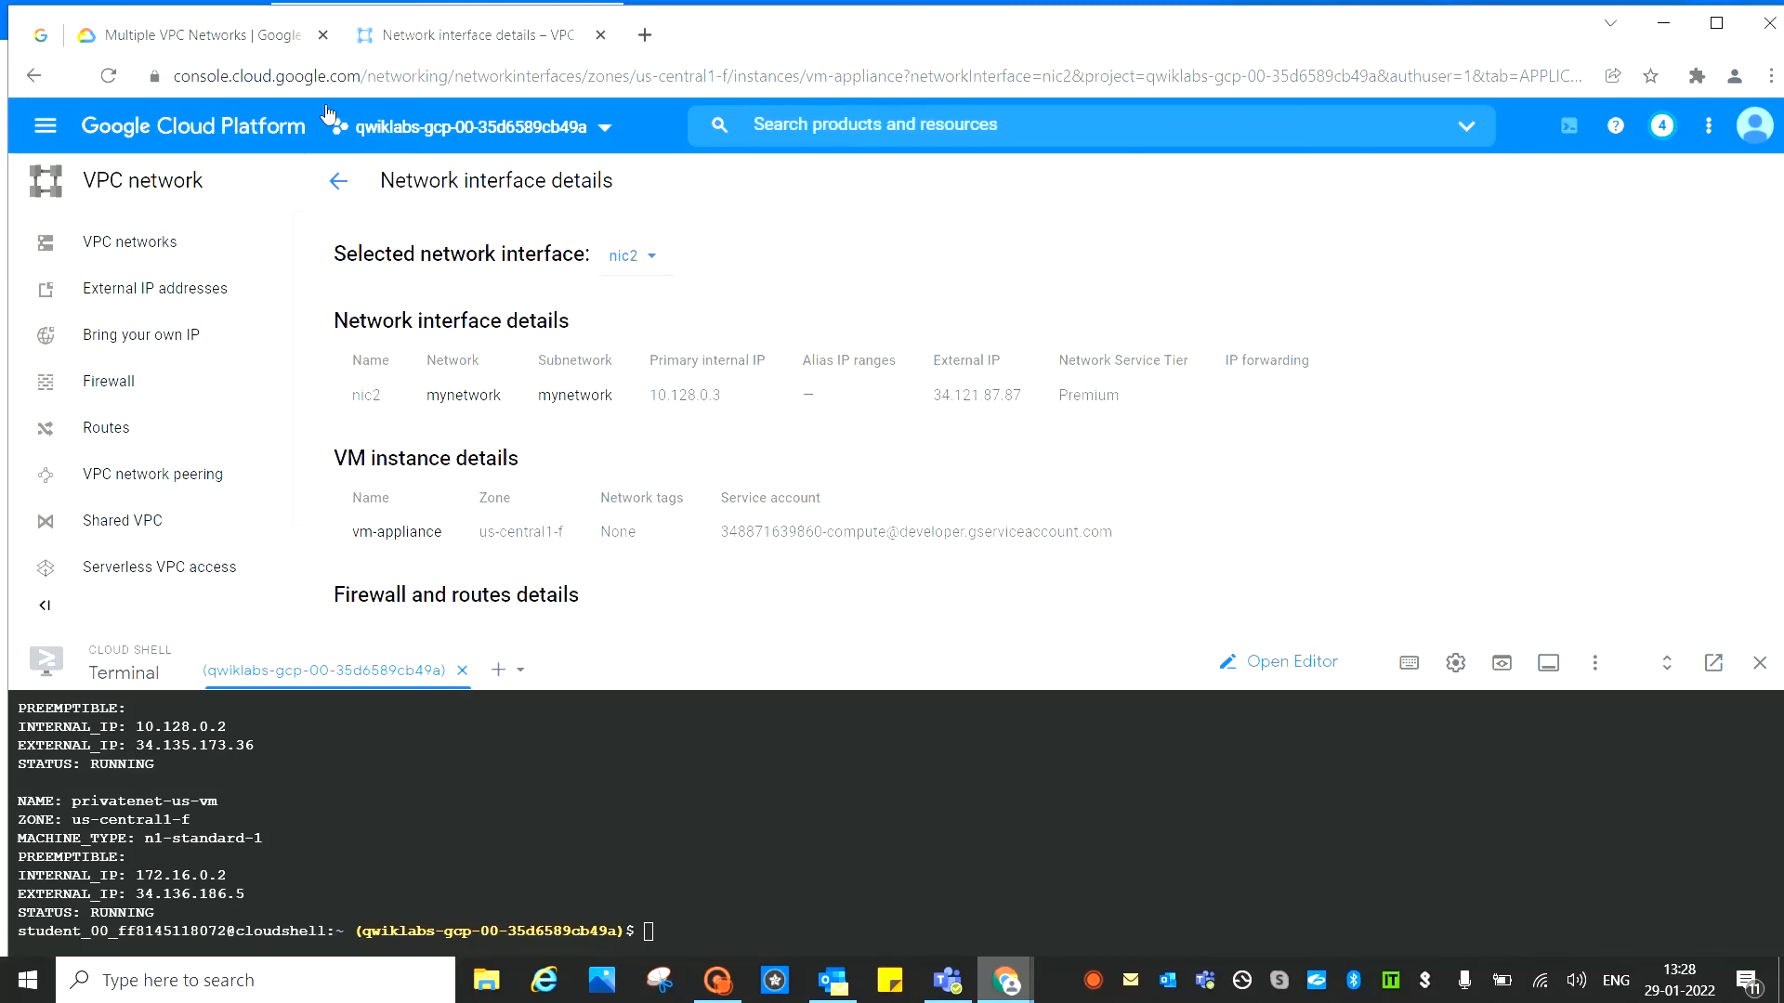
Follow the lab's next instructions by going back to the VM instances list and opening an SSH connection to vm-appliance
{"action": "left_click", "coordinate": [216, 38]}
{"action": "scroll", "coordinate": [953, 504], "scroll_direction": "down", "scroll_amount": 4}
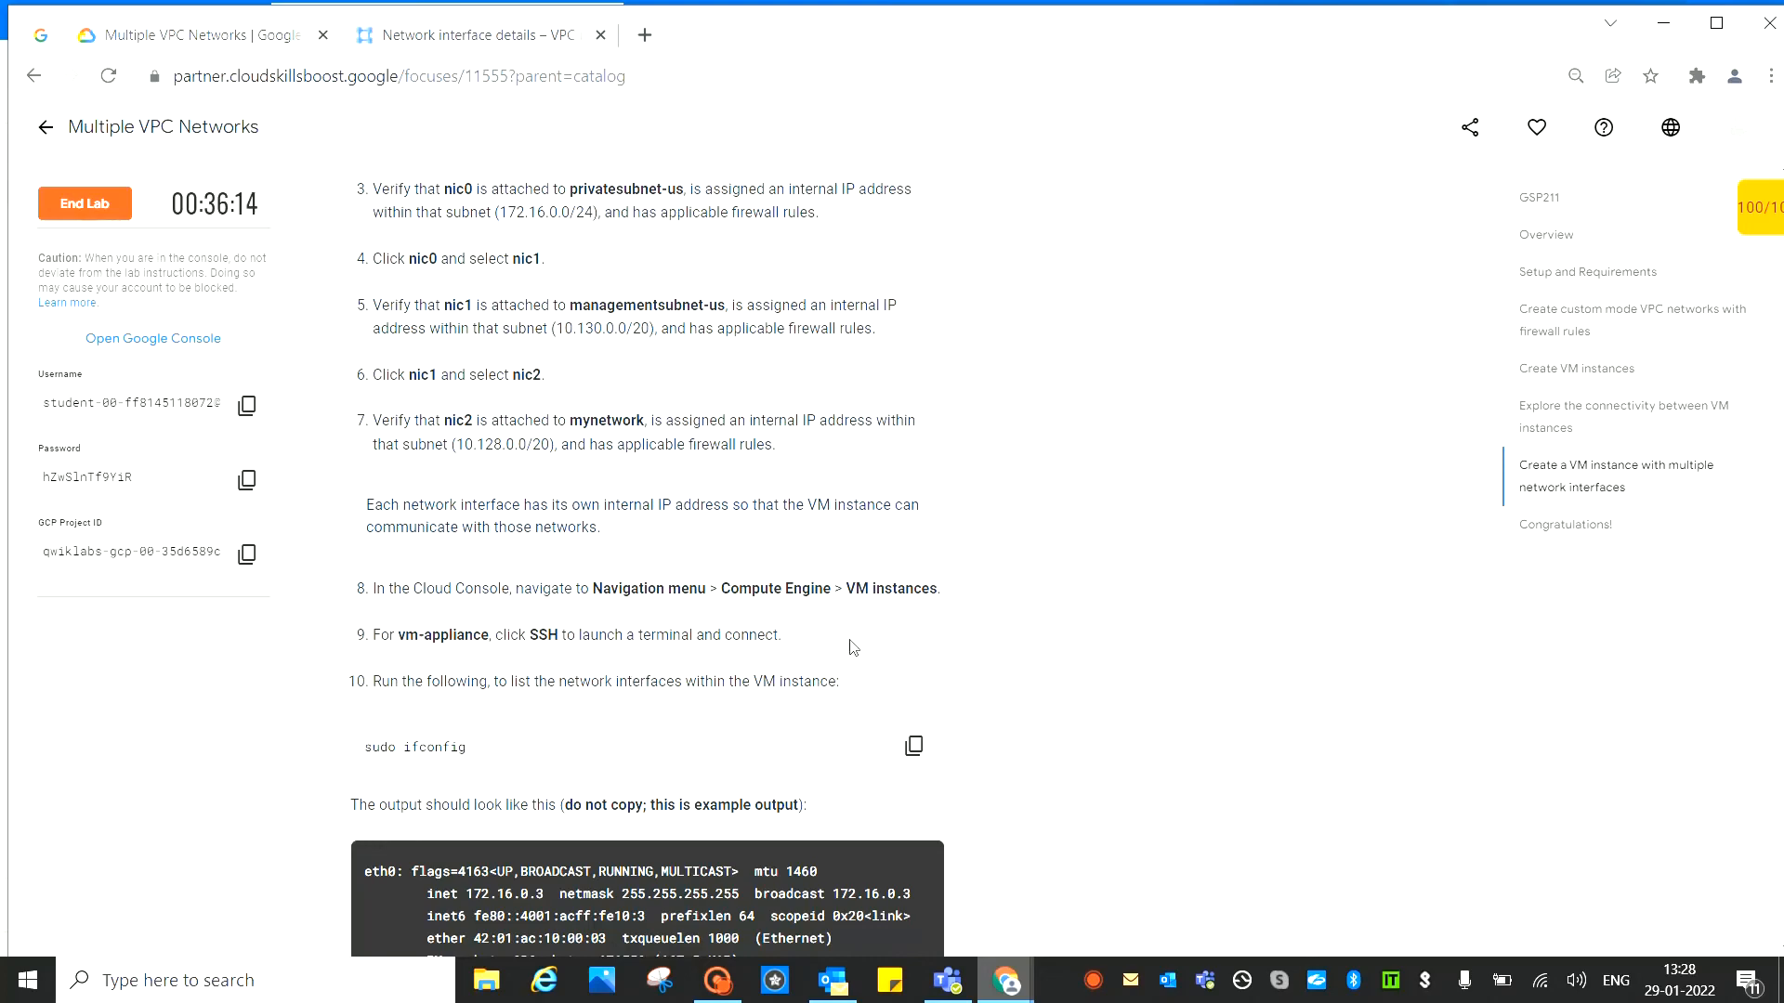
{"action": "scroll", "coordinate": [822, 615], "scroll_direction": "down", "scroll_amount": 1}
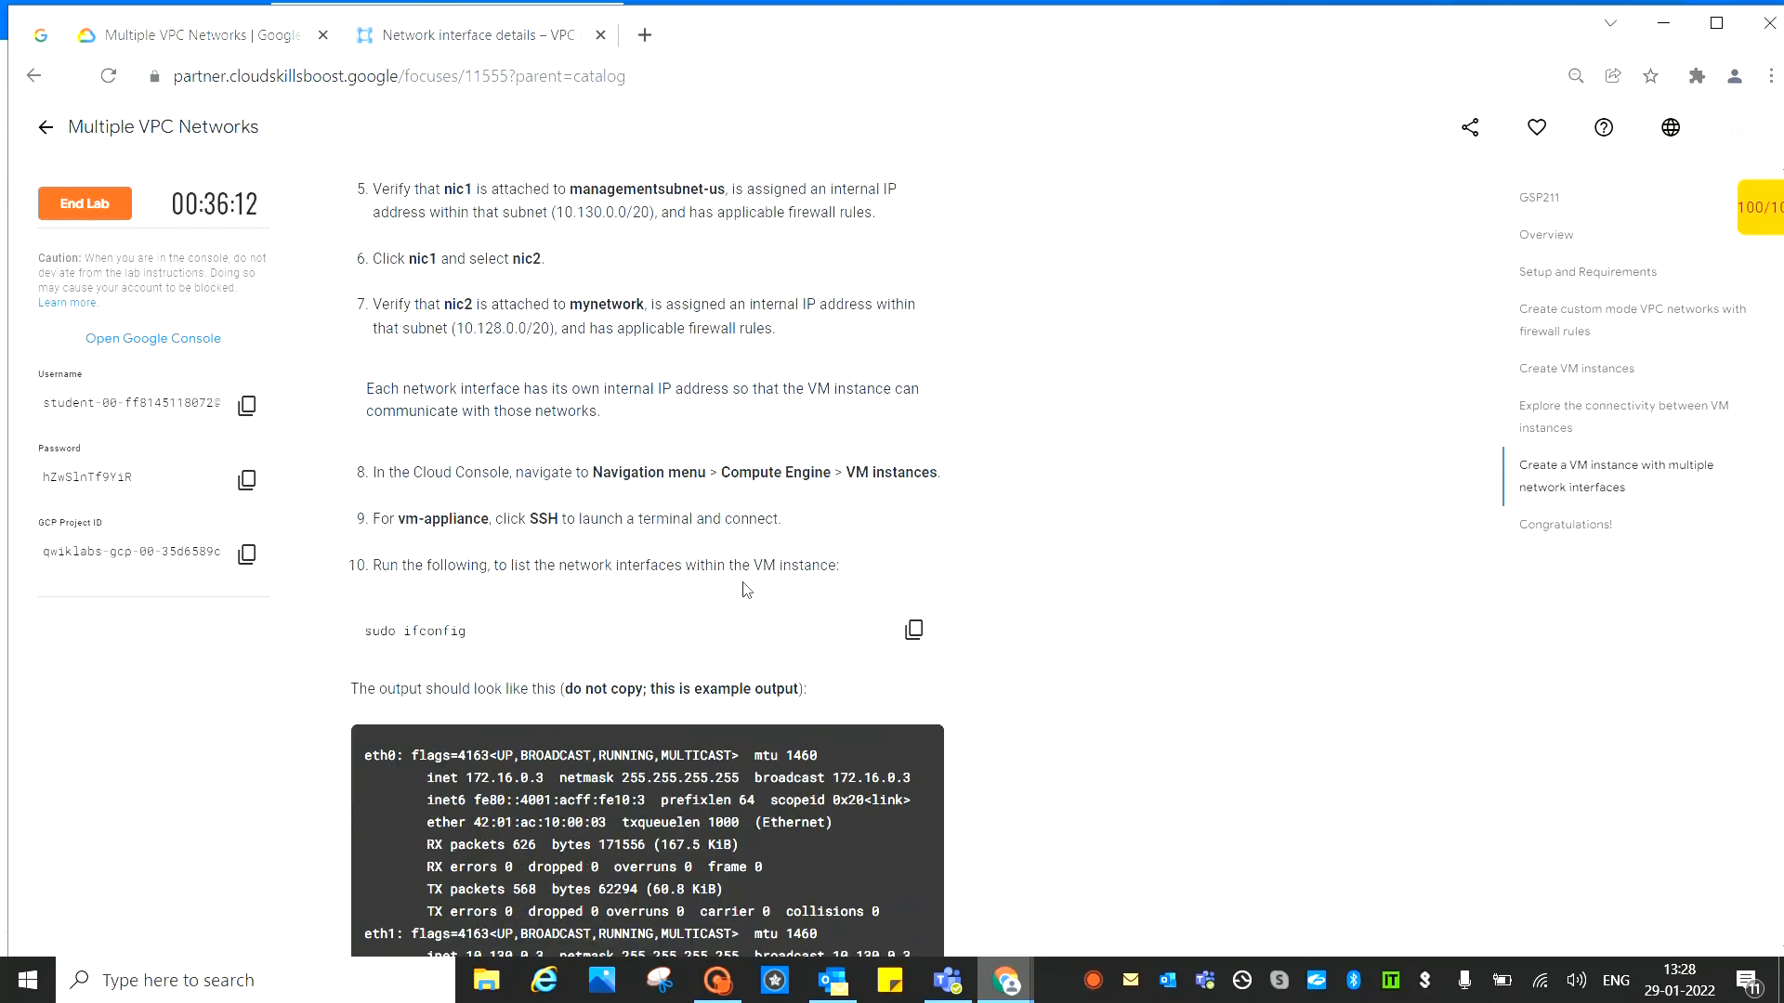
{"action": "left_click", "coordinate": [473, 35]}
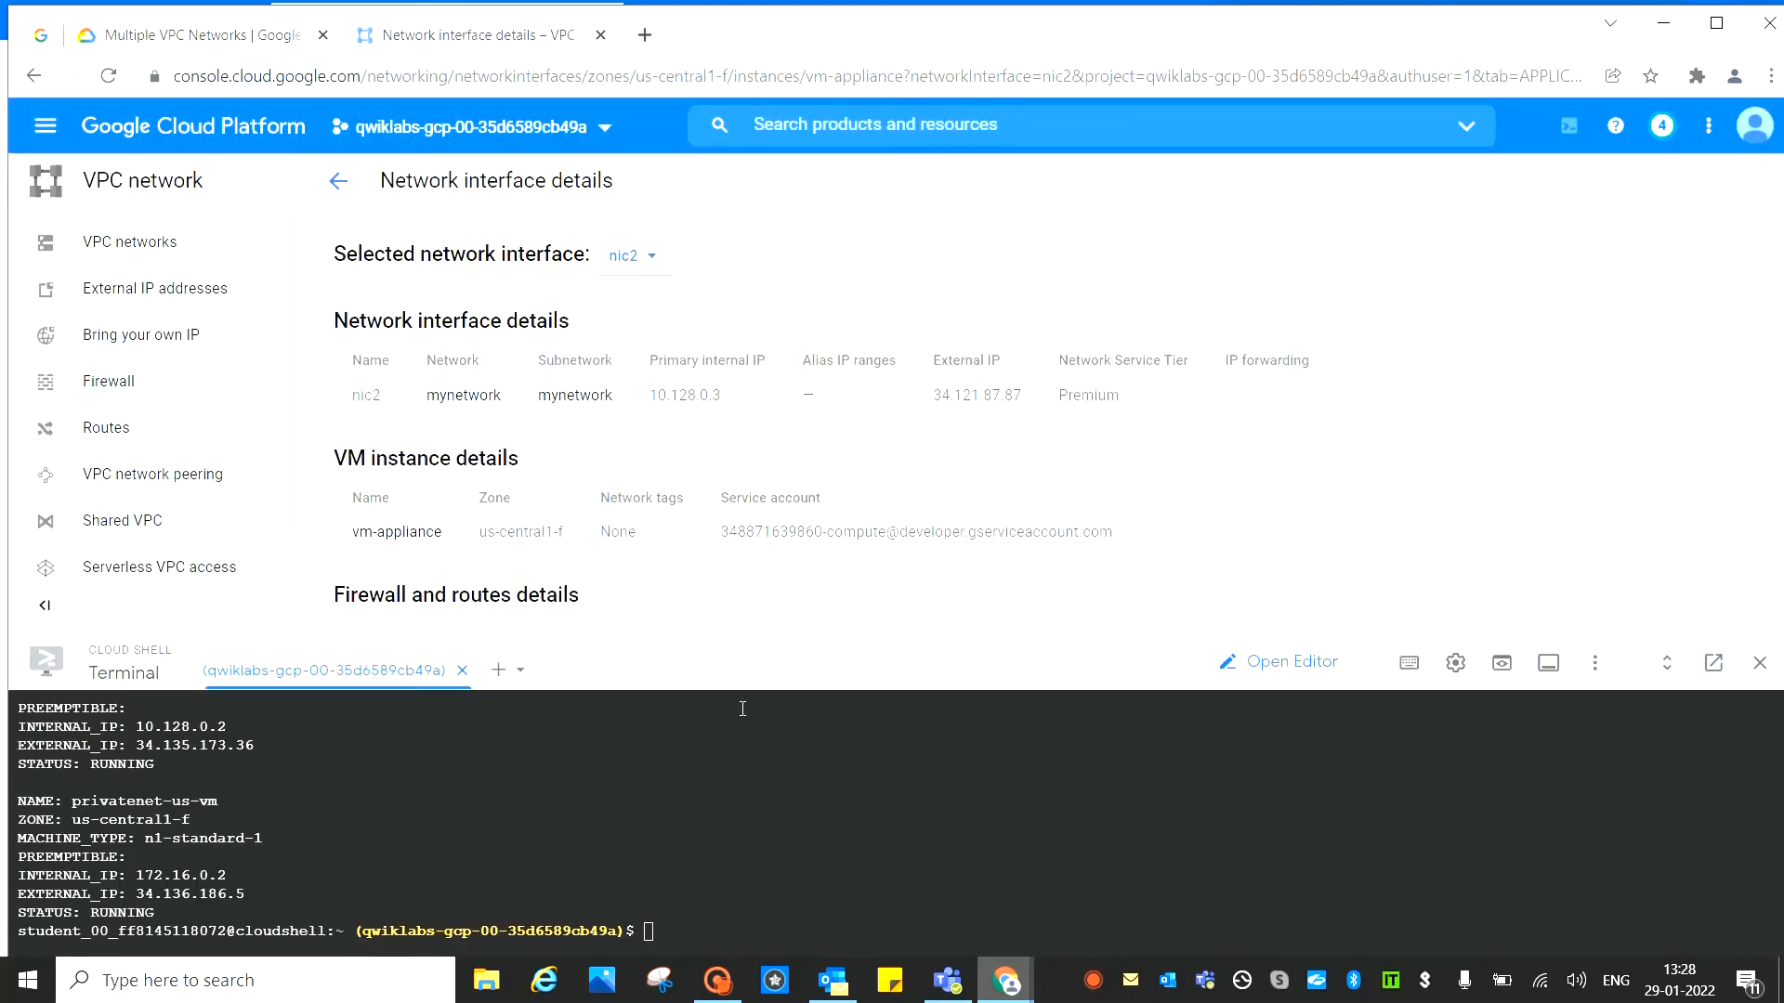
{"action": "left_click", "coordinate": [338, 180]}
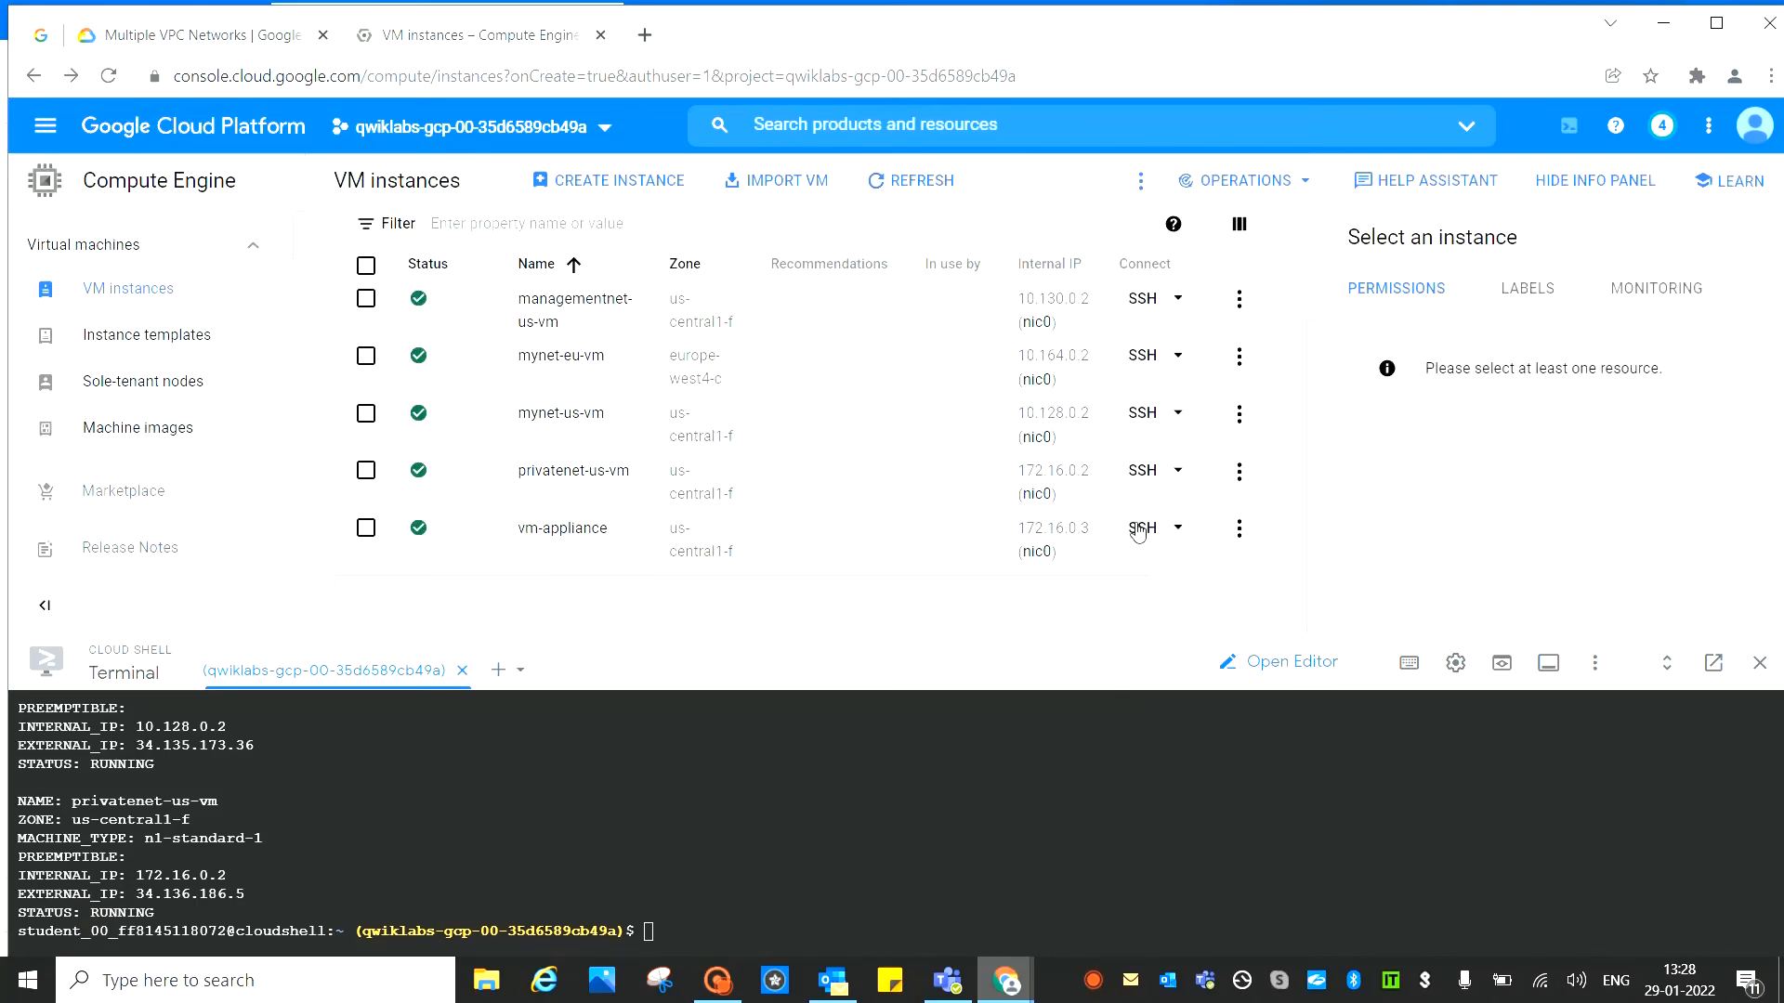
{"action": "left_click", "coordinate": [1139, 529]}
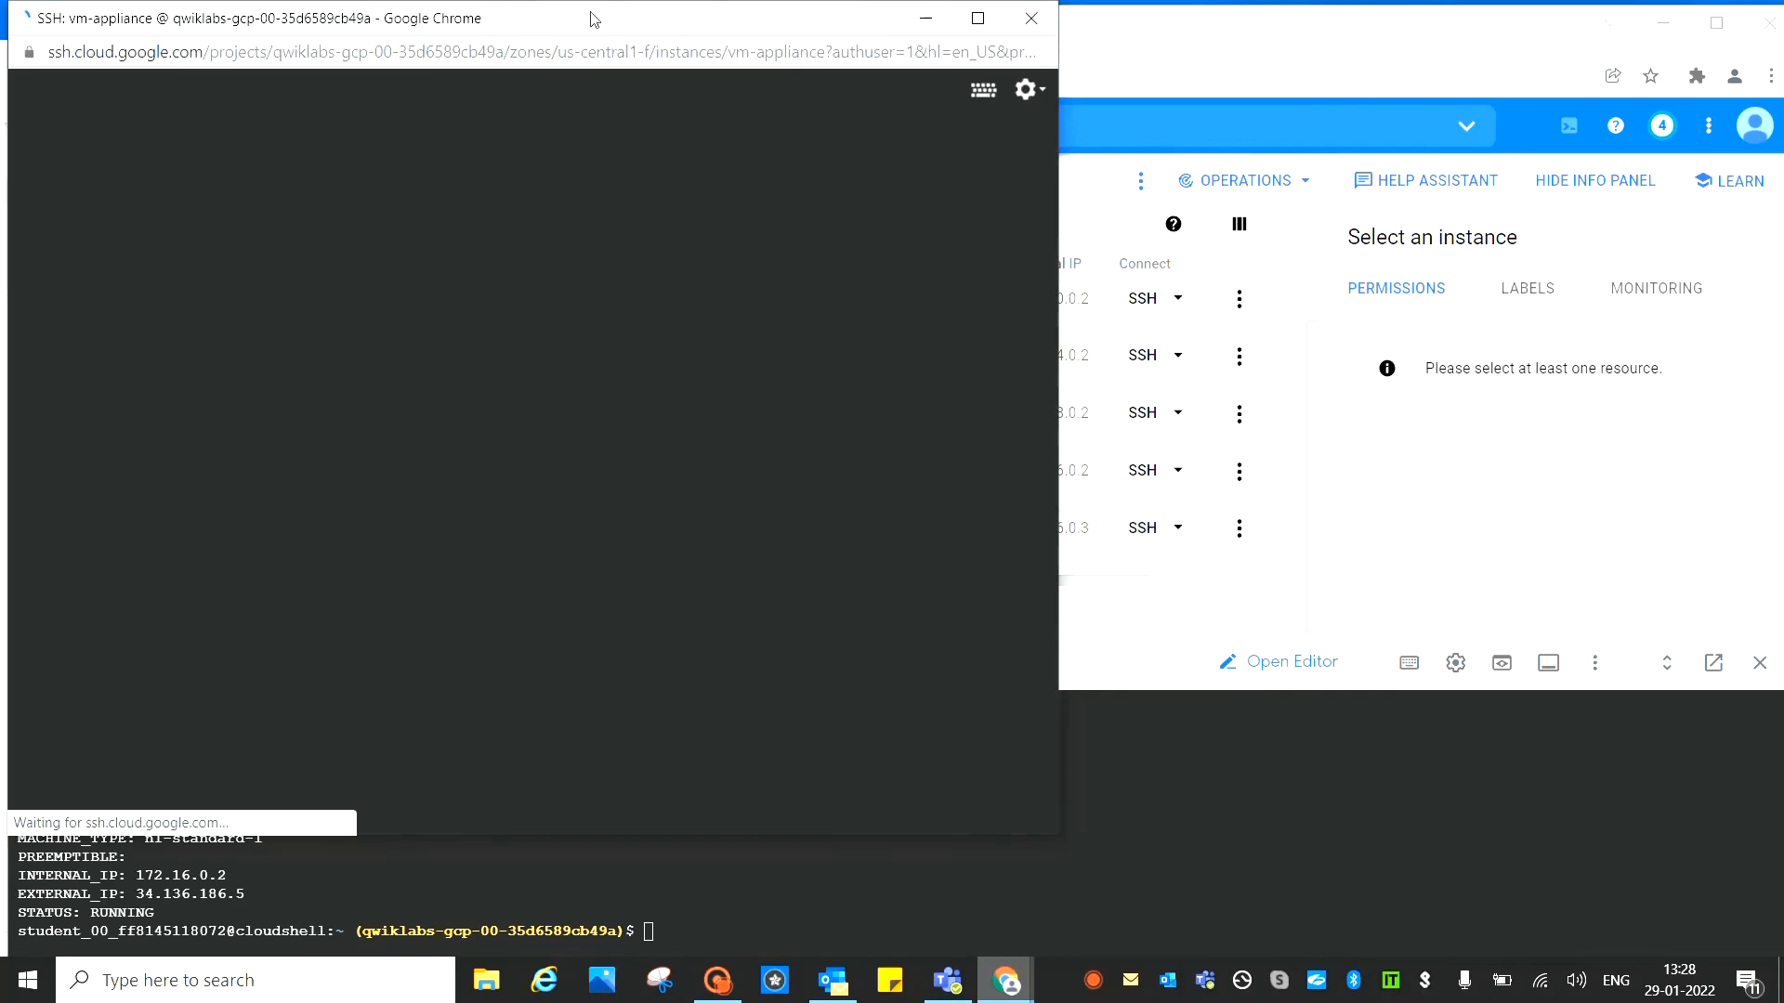
{"action": "left_click_drag", "start_coordinate": [648, 20], "coordinate": [1271, 27]}
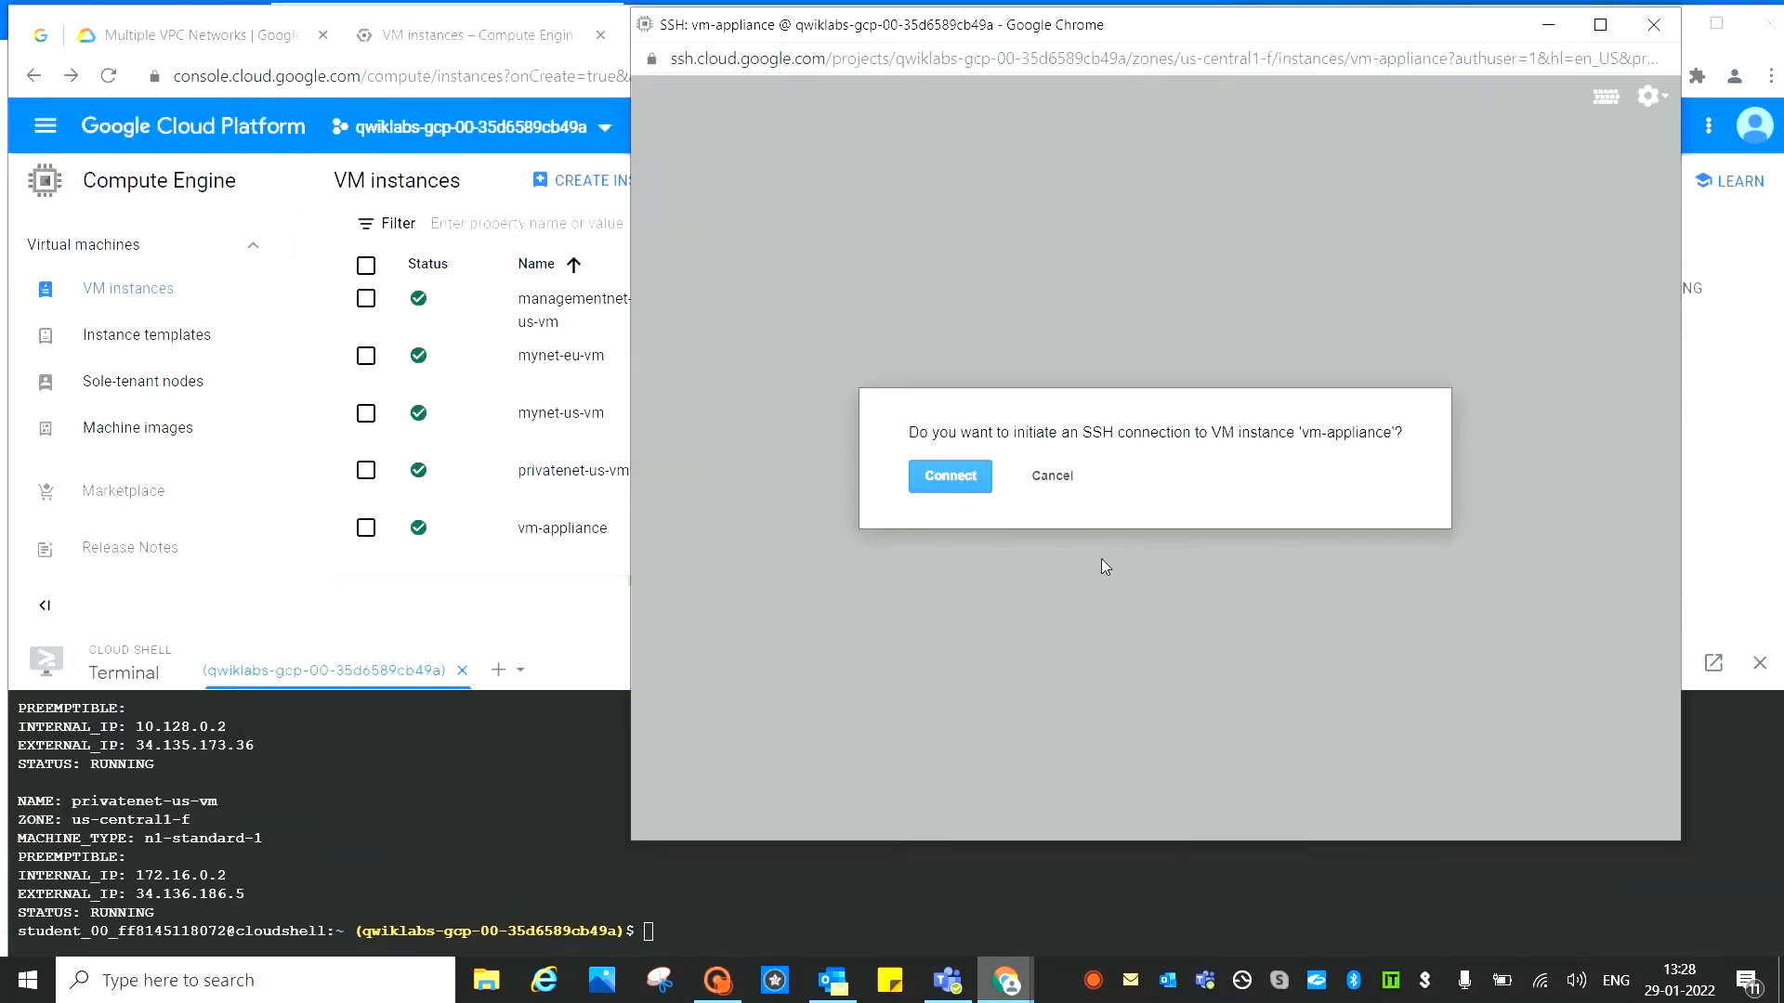
{"action": "left_click", "coordinate": [950, 477]}
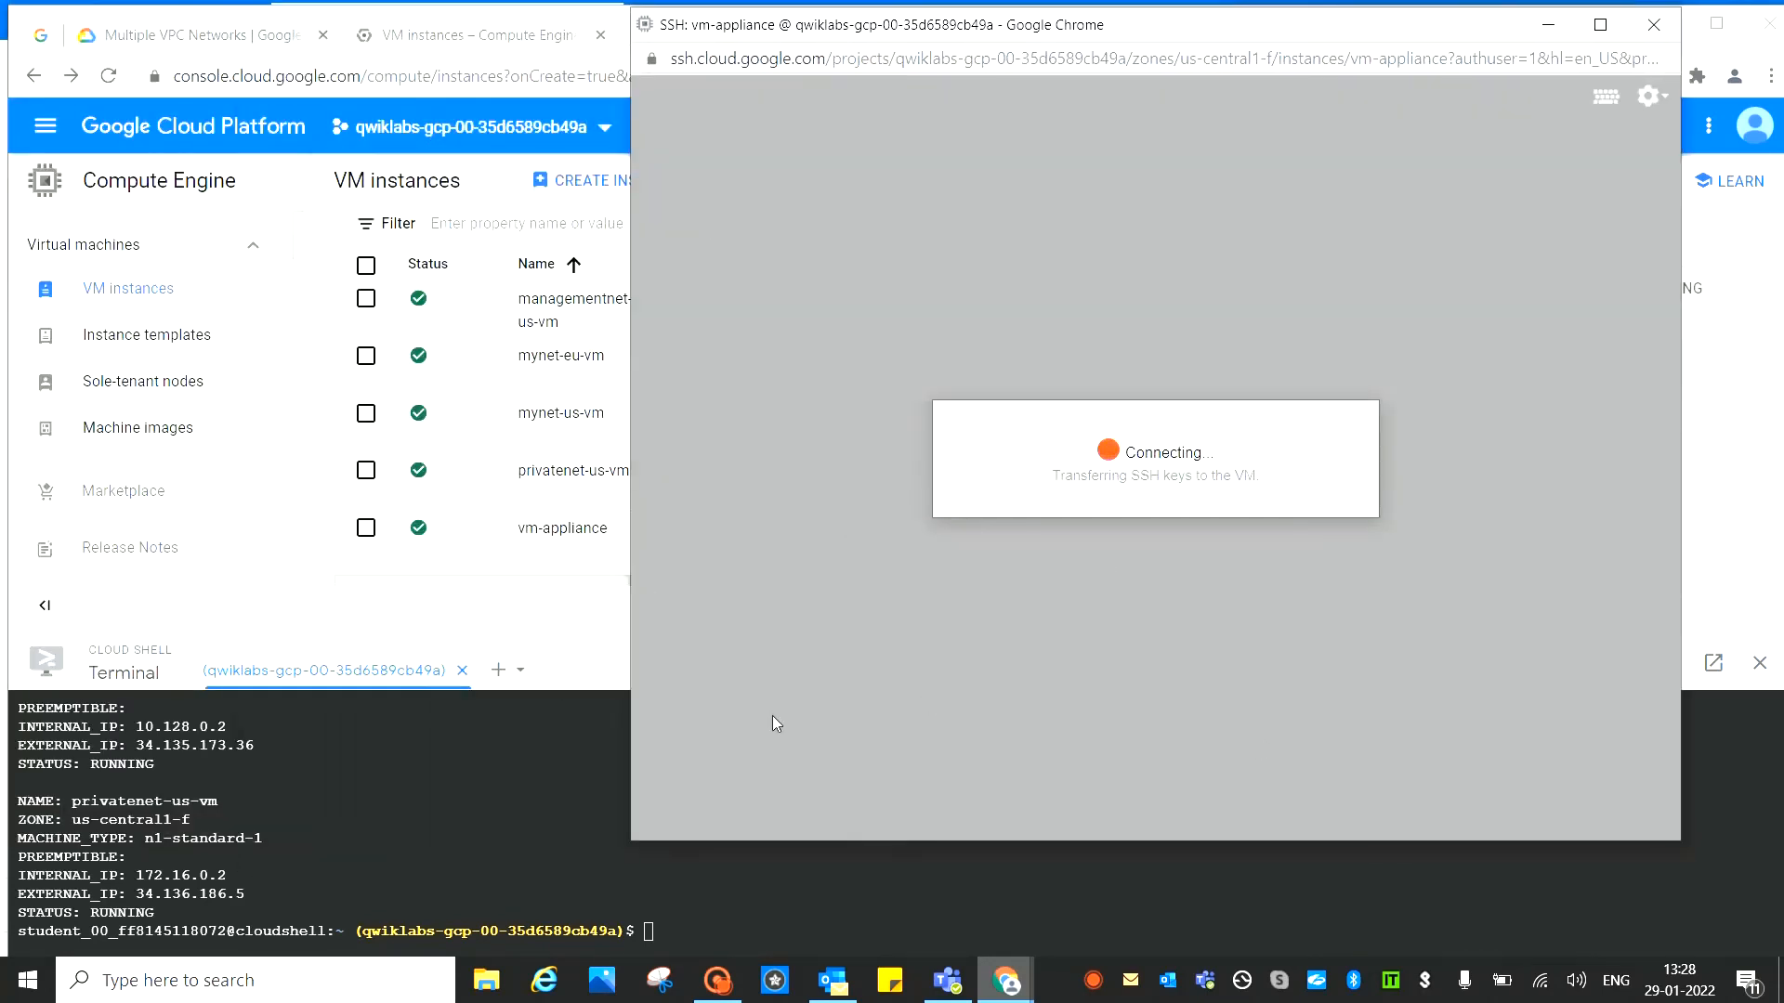
Copy the sudo ifconfig command from the lab, run it in vm-appliance's SSH session and return to the lab instructions
{"action": "left_click", "coordinate": [166, 39]}
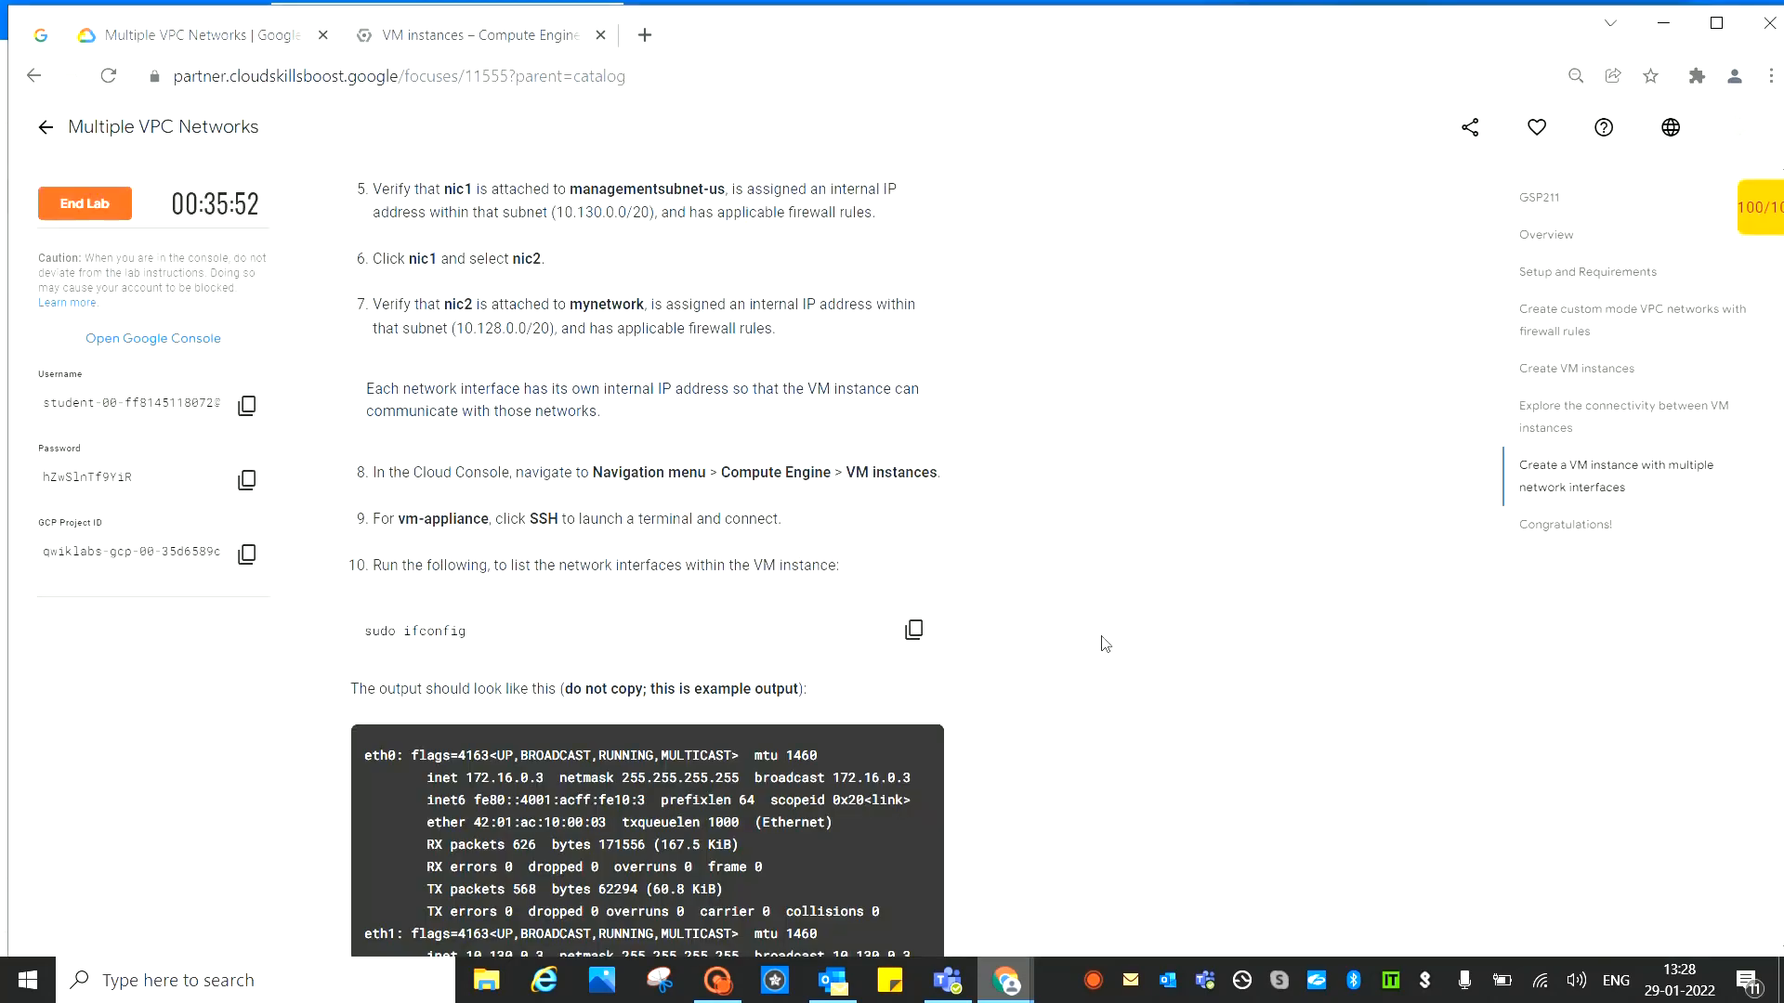
{"action": "left_click", "coordinate": [914, 630]}
{"action": "left_click", "coordinate": [455, 34]}
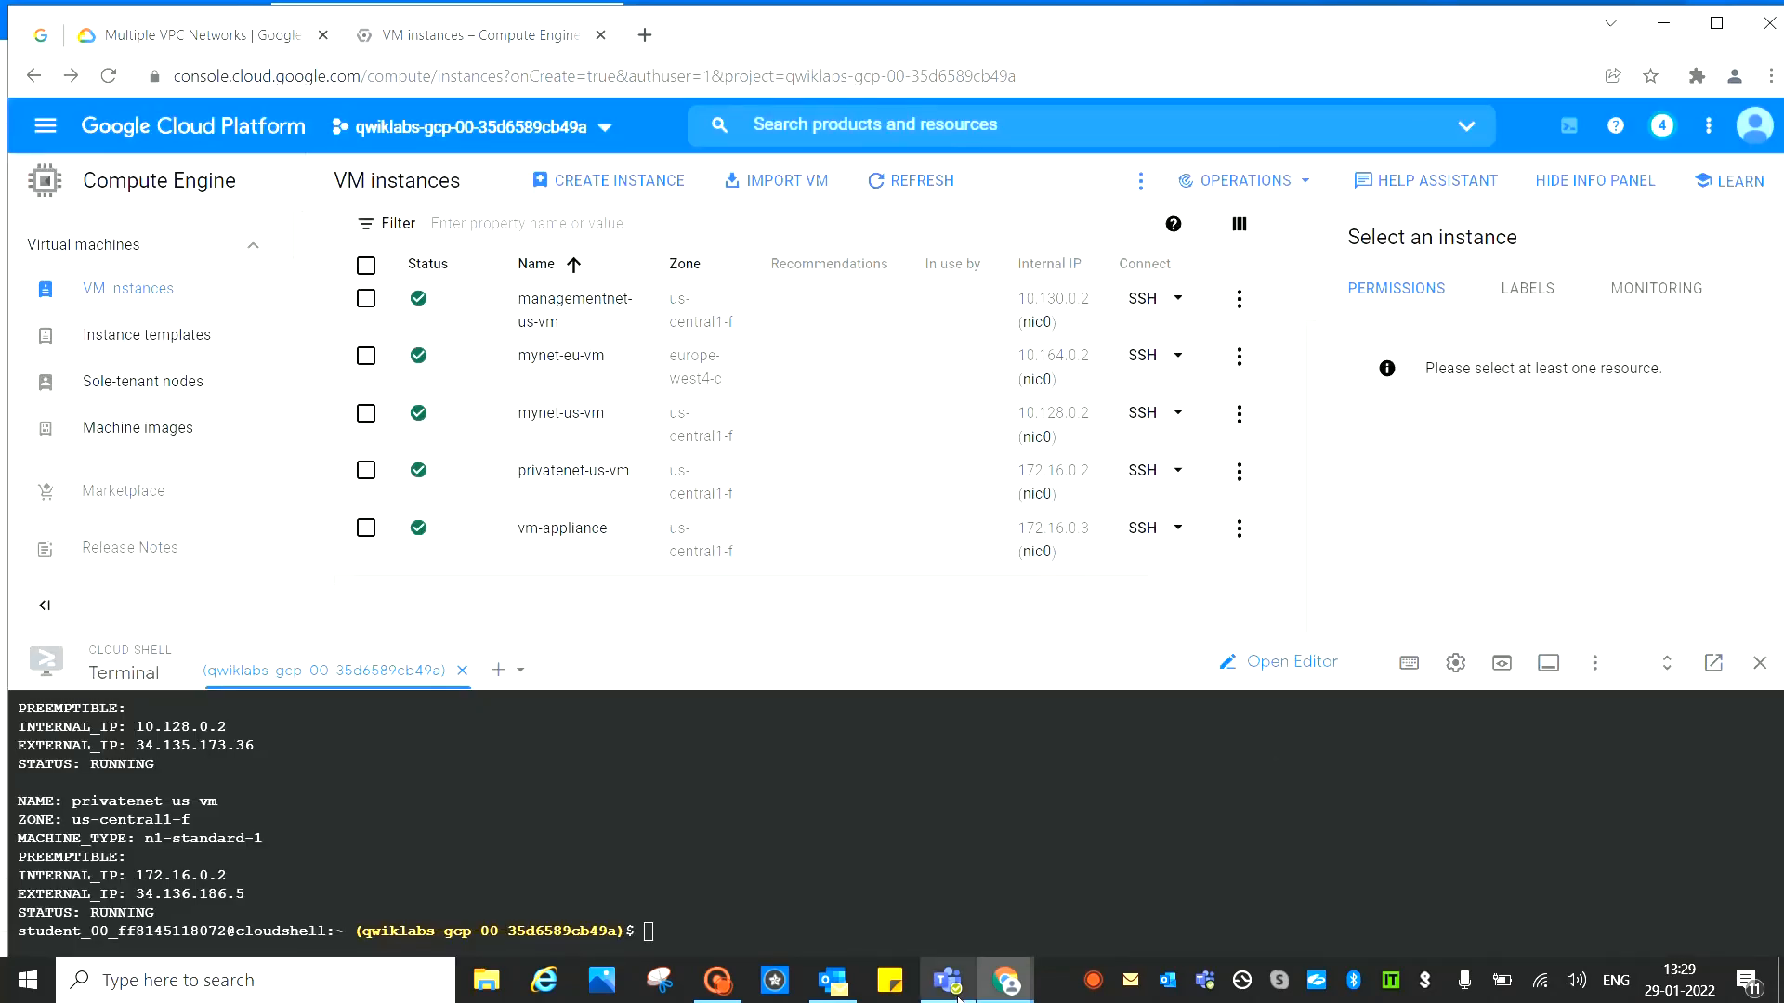
{"action": "mouse_move", "coordinate": [999, 978]}
{"action": "left_click", "coordinate": [1190, 897]}
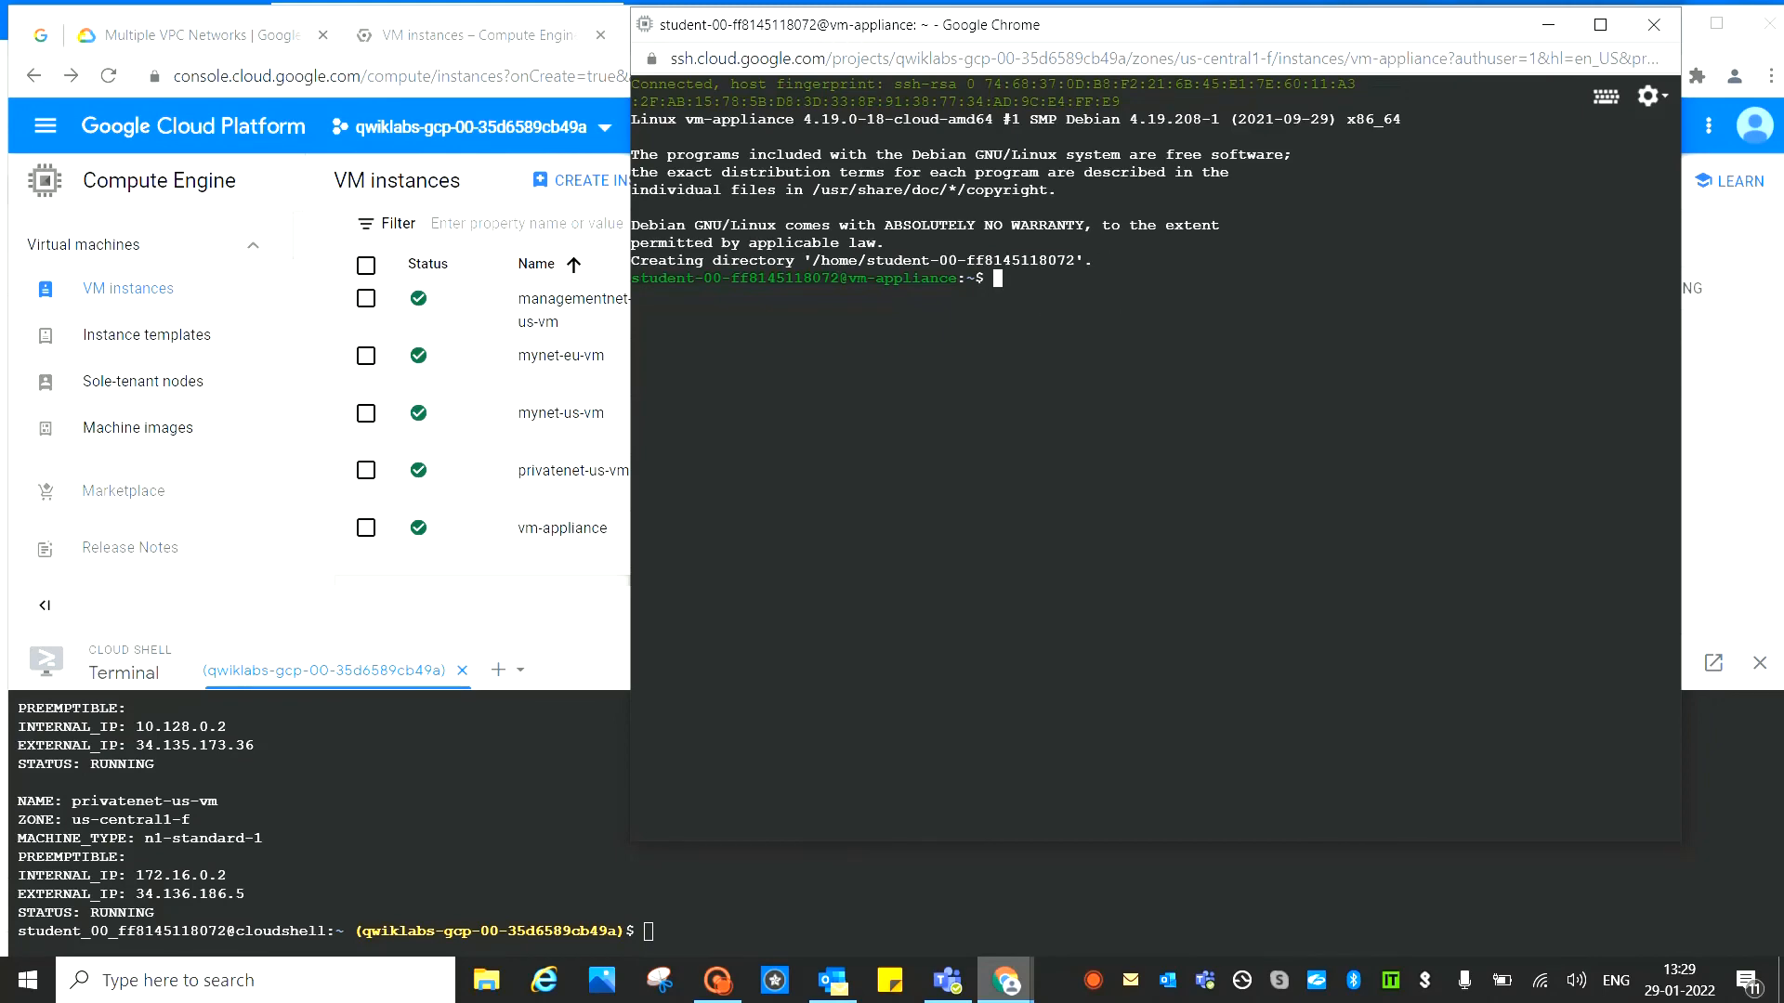
{"action": "key", "text": "ctrl+v"}
{"action": "key", "text": "Return"}
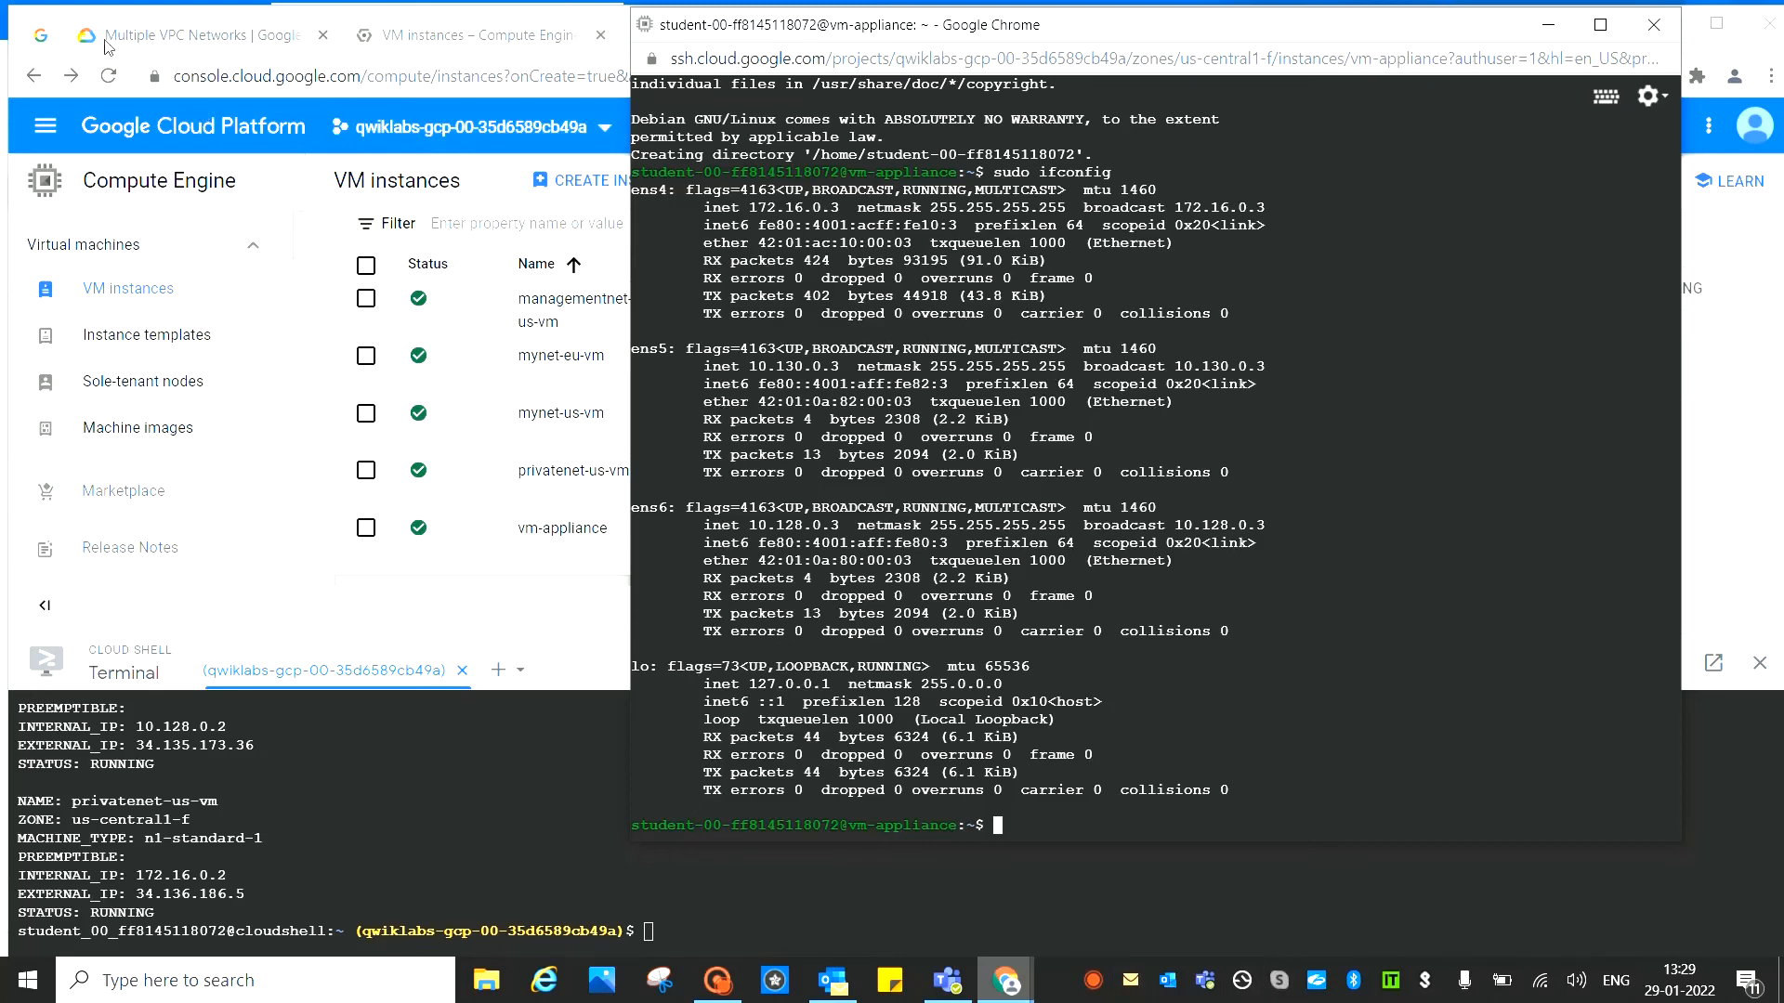
{"action": "left_click", "coordinate": [206, 34]}
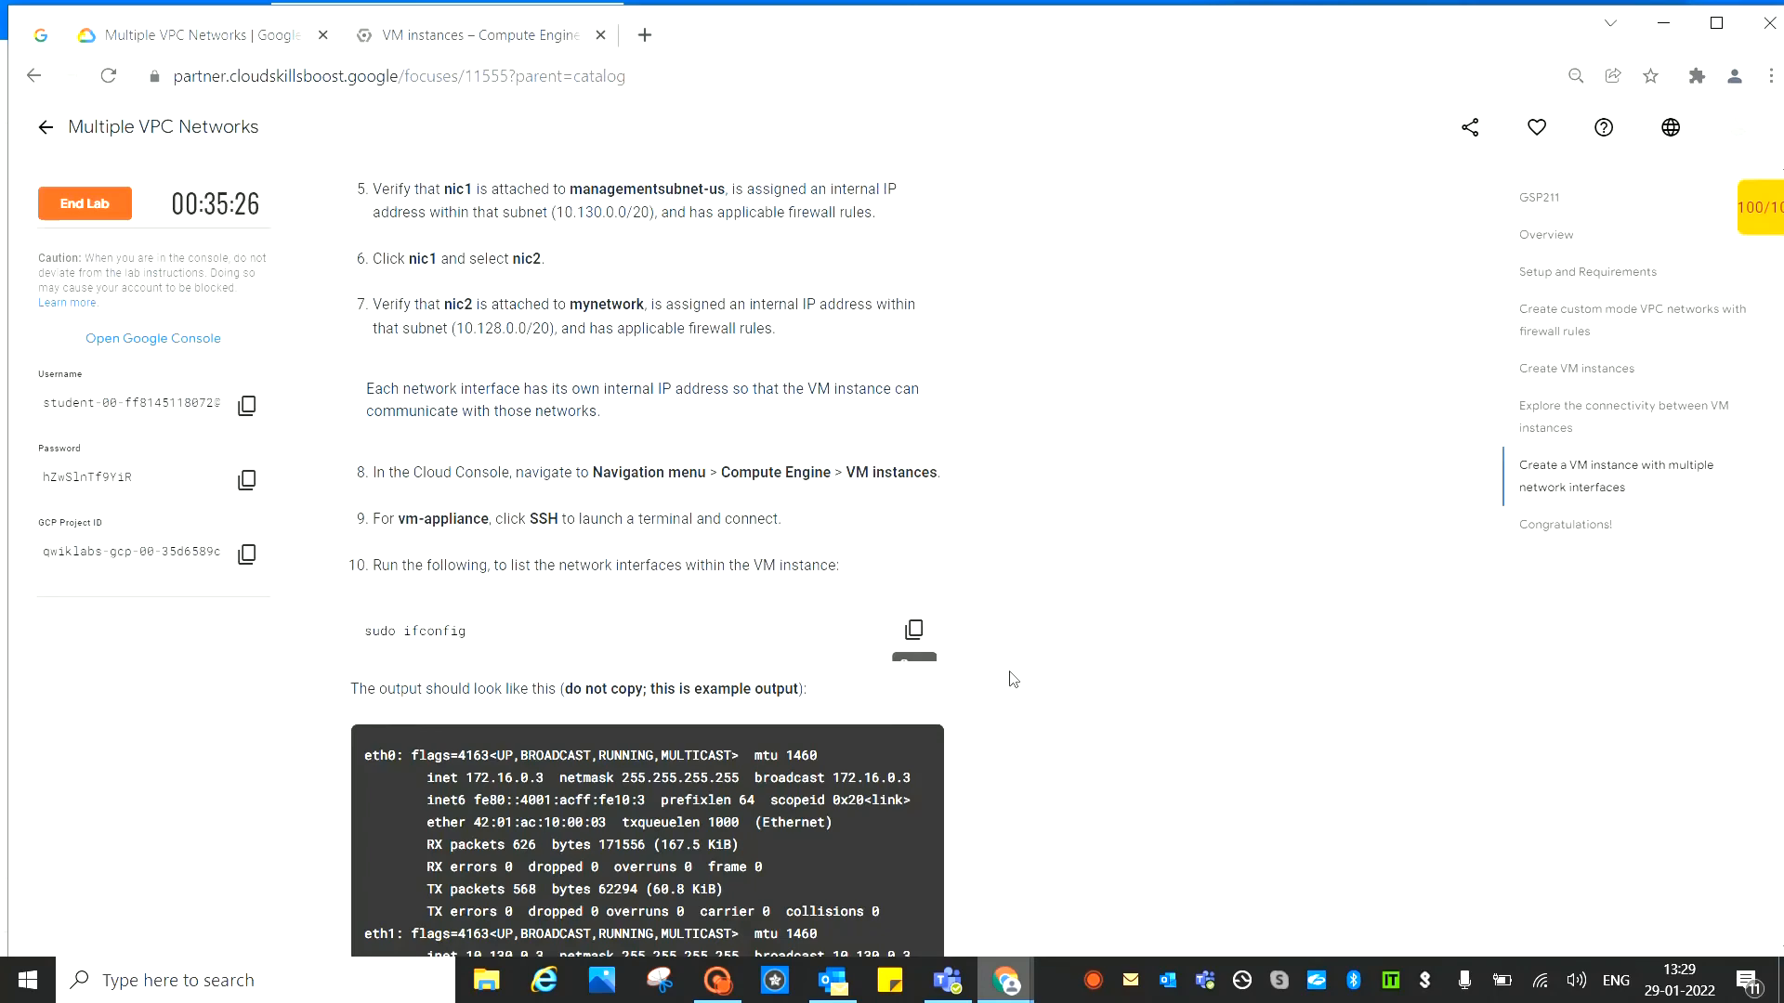
Read the lab's instructions for exploring network interface connectivity, covering the ping tests and the routing explanation
{"action": "scroll", "coordinate": [1002, 584], "scroll_direction": "down", "scroll_amount": 7}
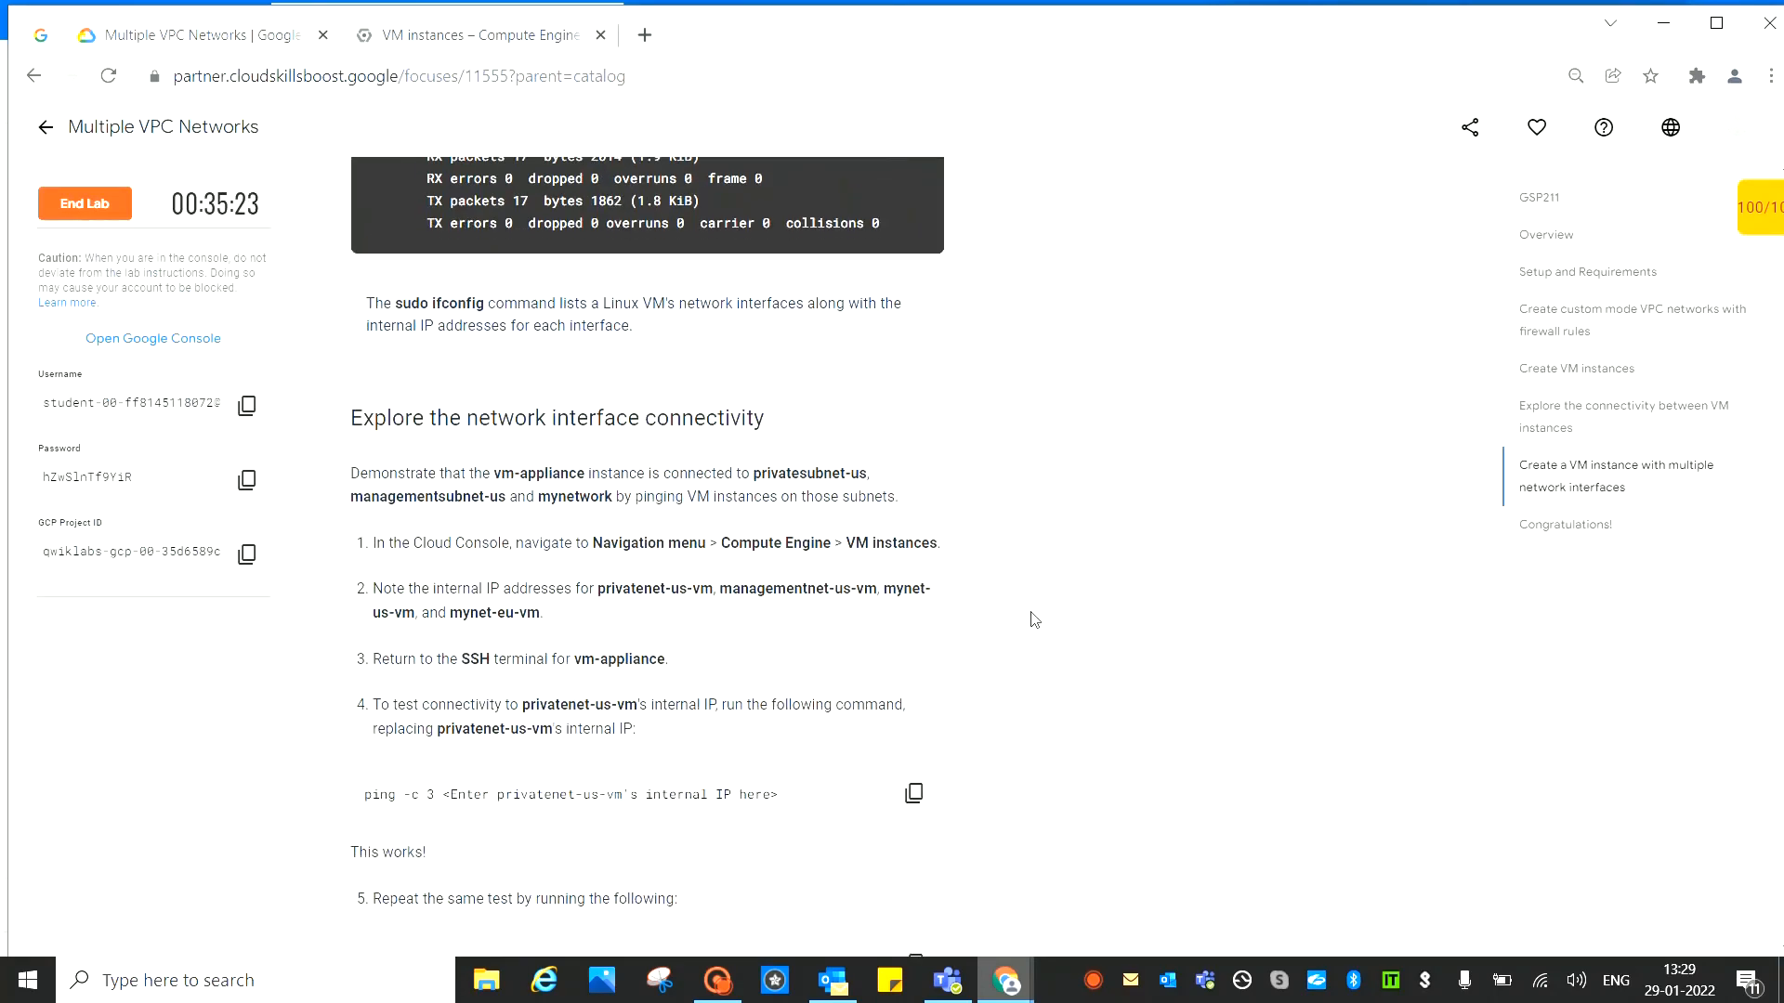
{"action": "scroll", "coordinate": [999, 616], "scroll_direction": "down", "scroll_amount": 1}
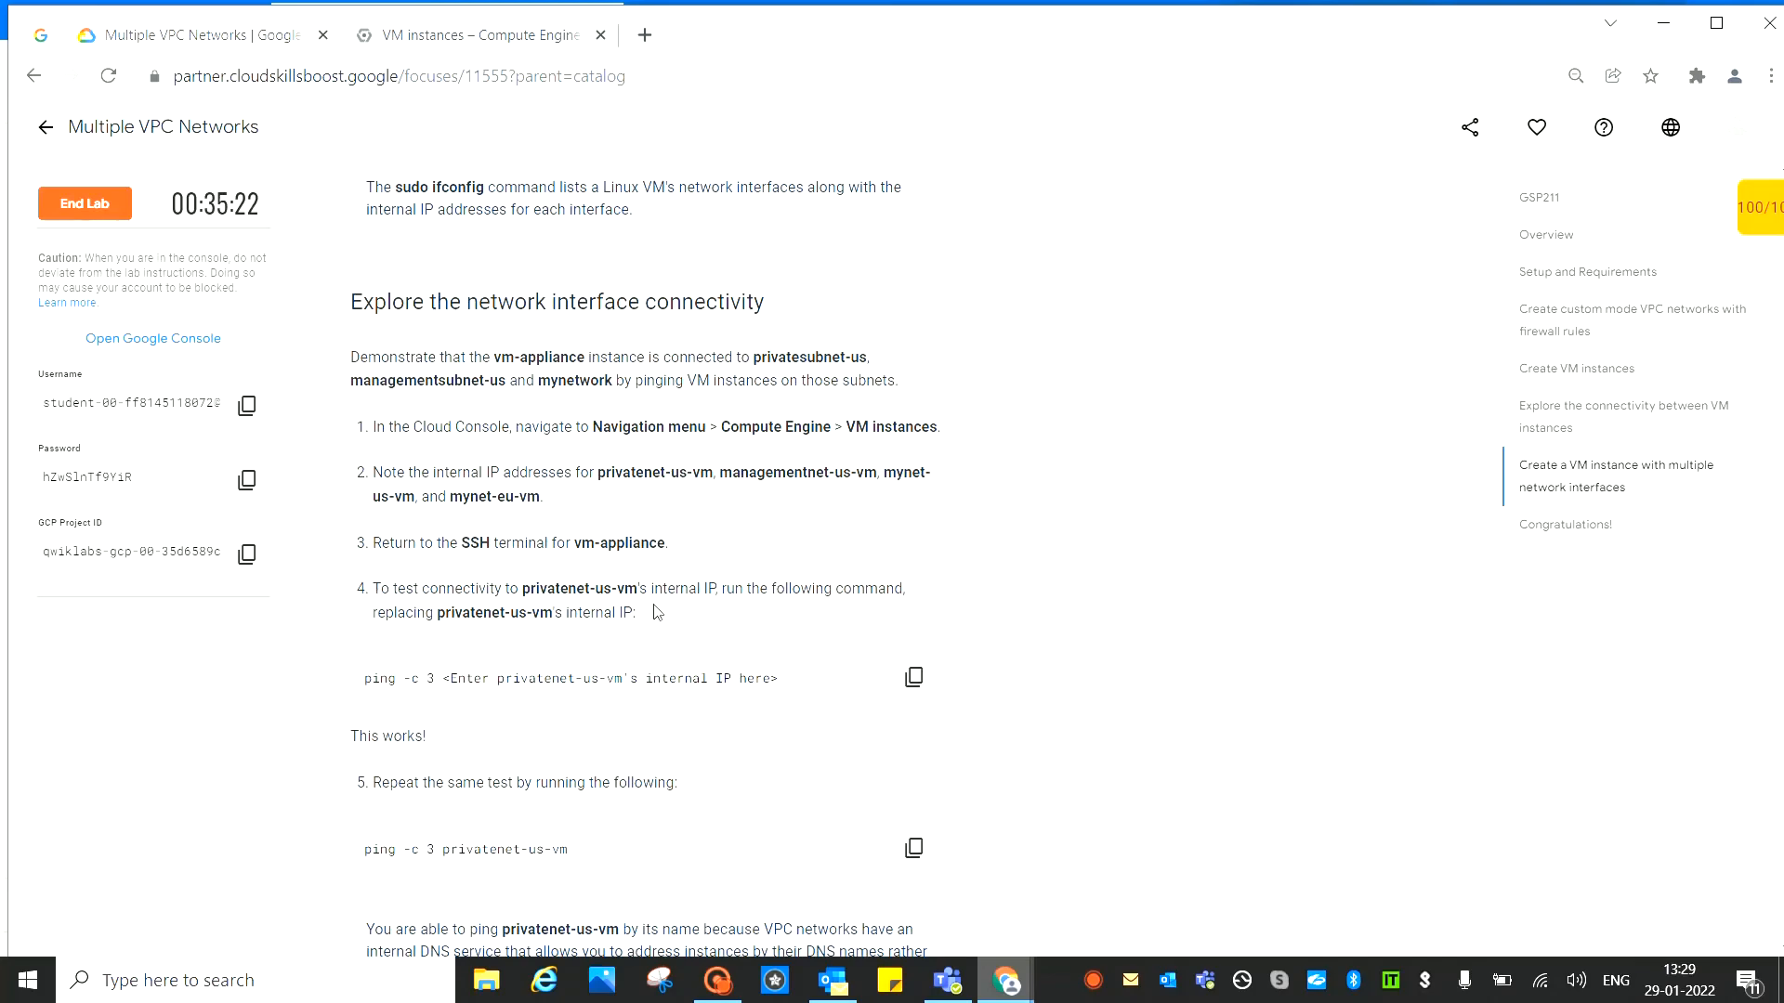
{"action": "scroll", "coordinate": [1135, 527], "scroll_direction": "down", "scroll_amount": 1}
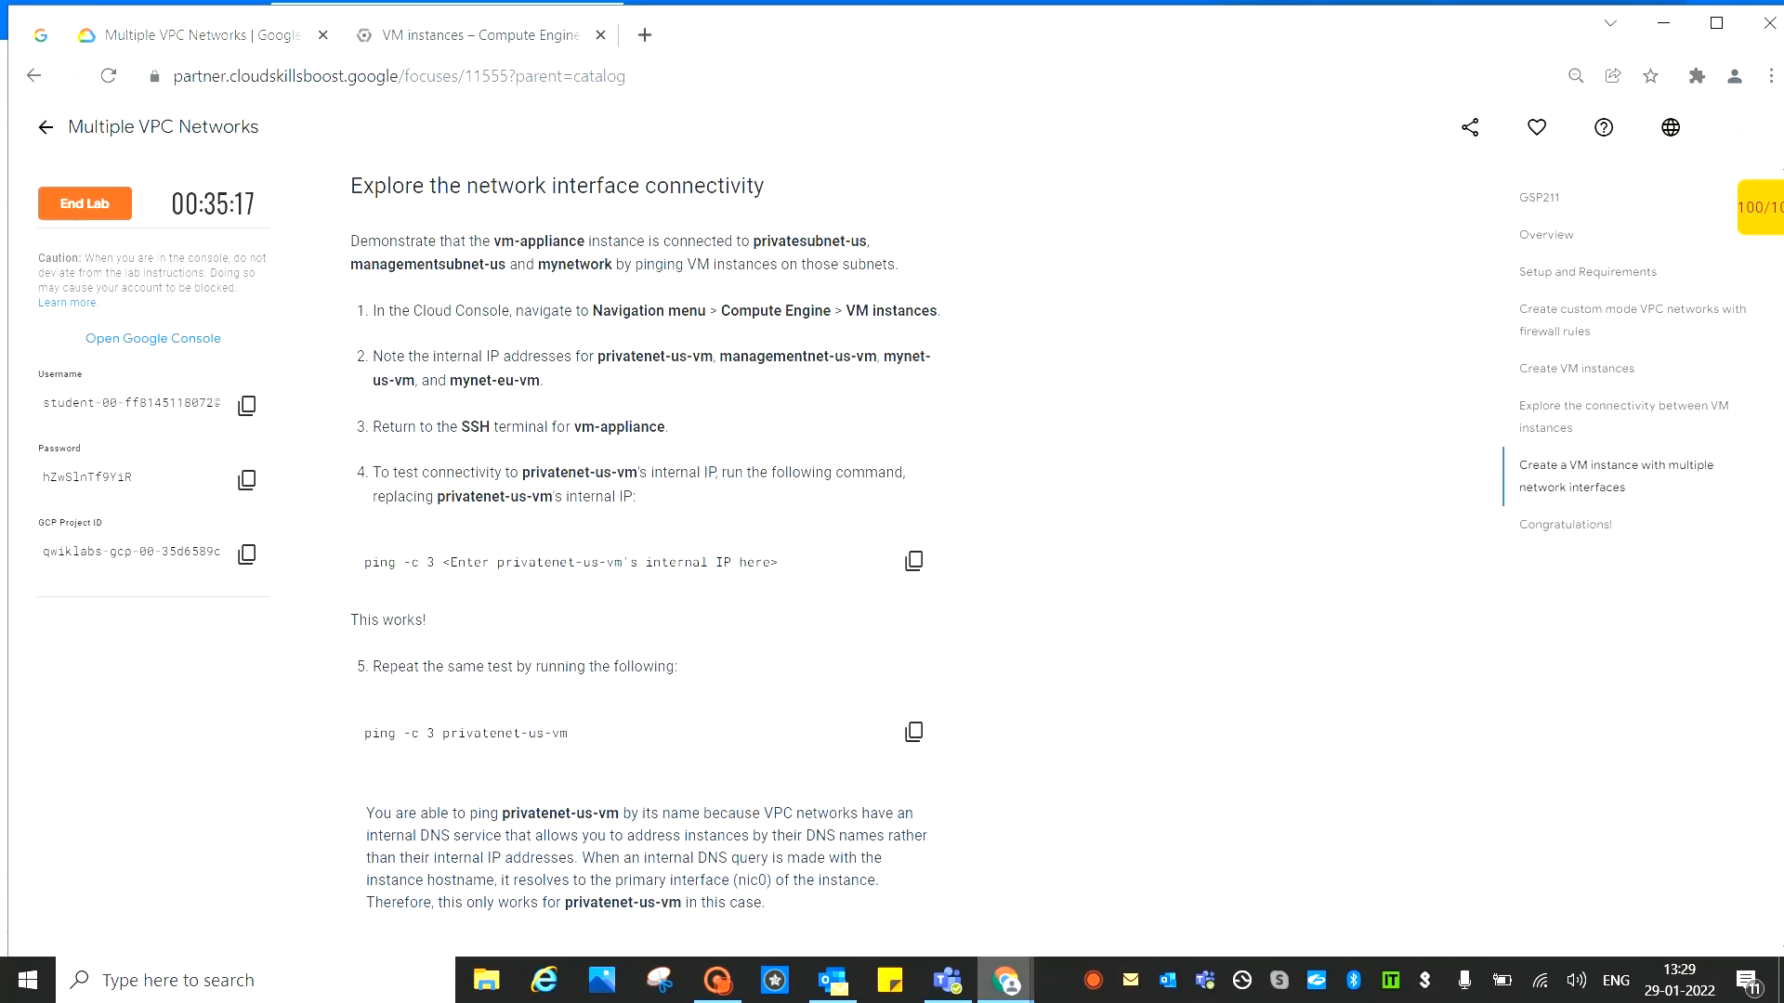
{"action": "scroll", "coordinate": [759, 601], "scroll_direction": "down", "scroll_amount": 7}
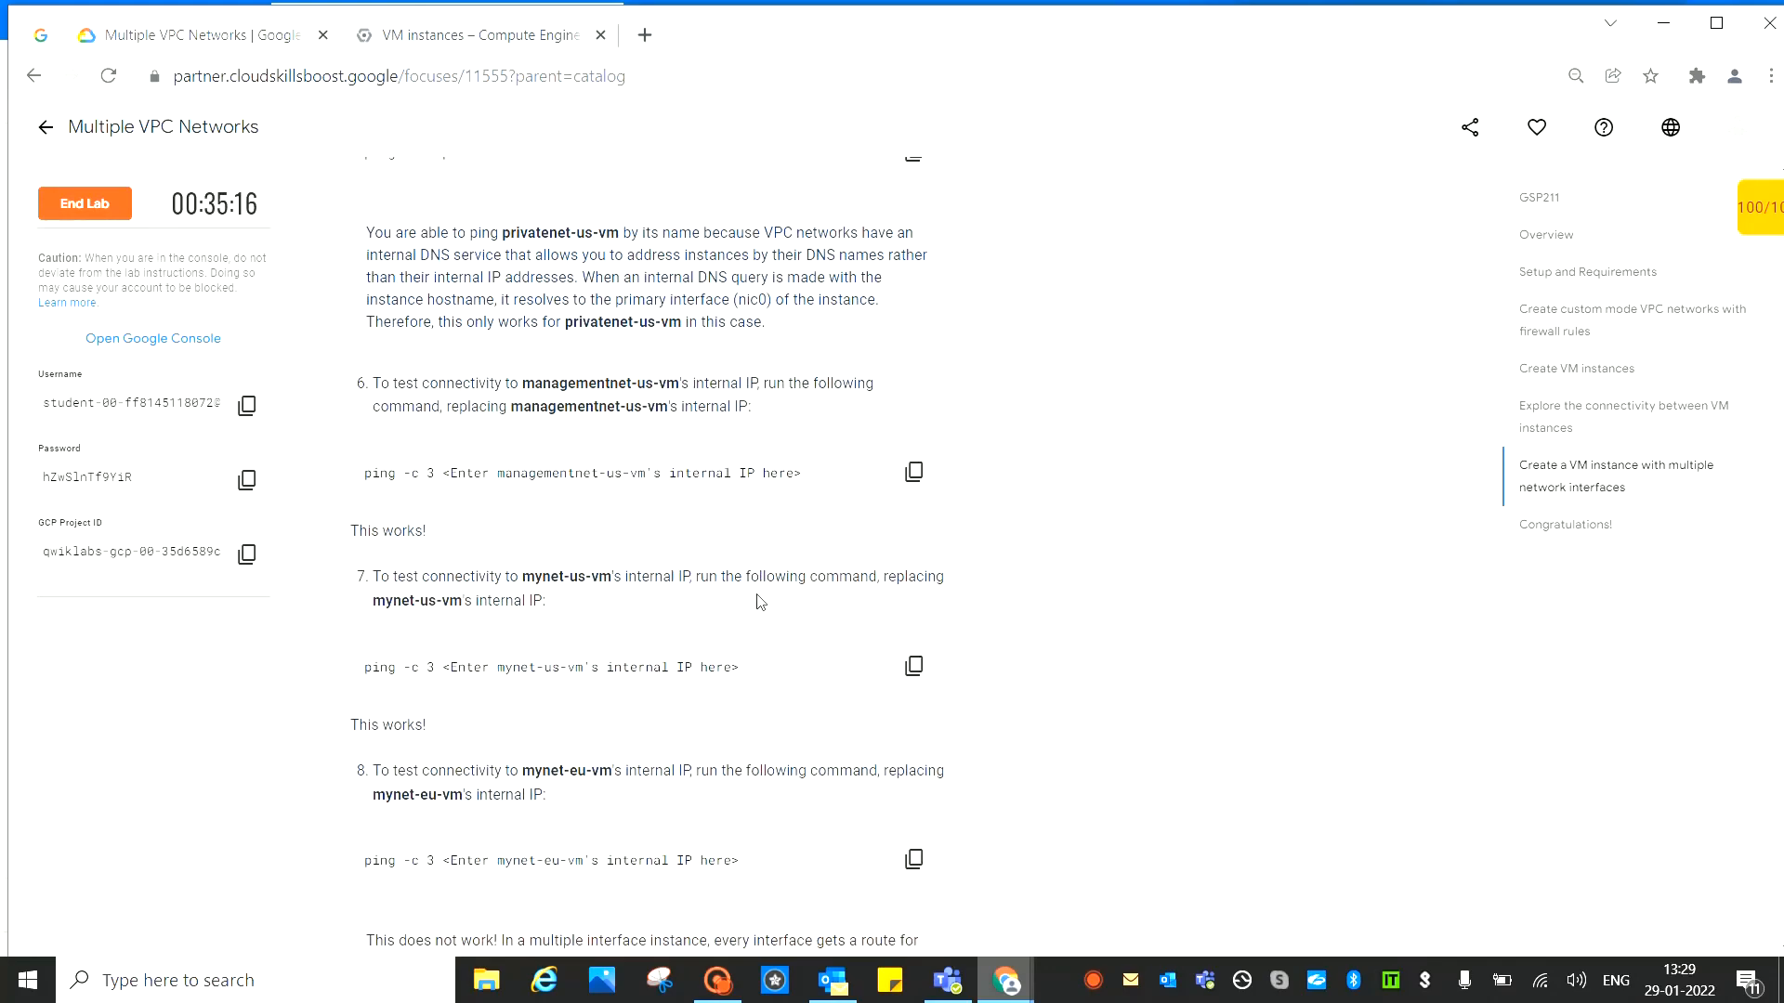
{"action": "scroll", "coordinate": [758, 601], "scroll_direction": "down", "scroll_amount": 8}
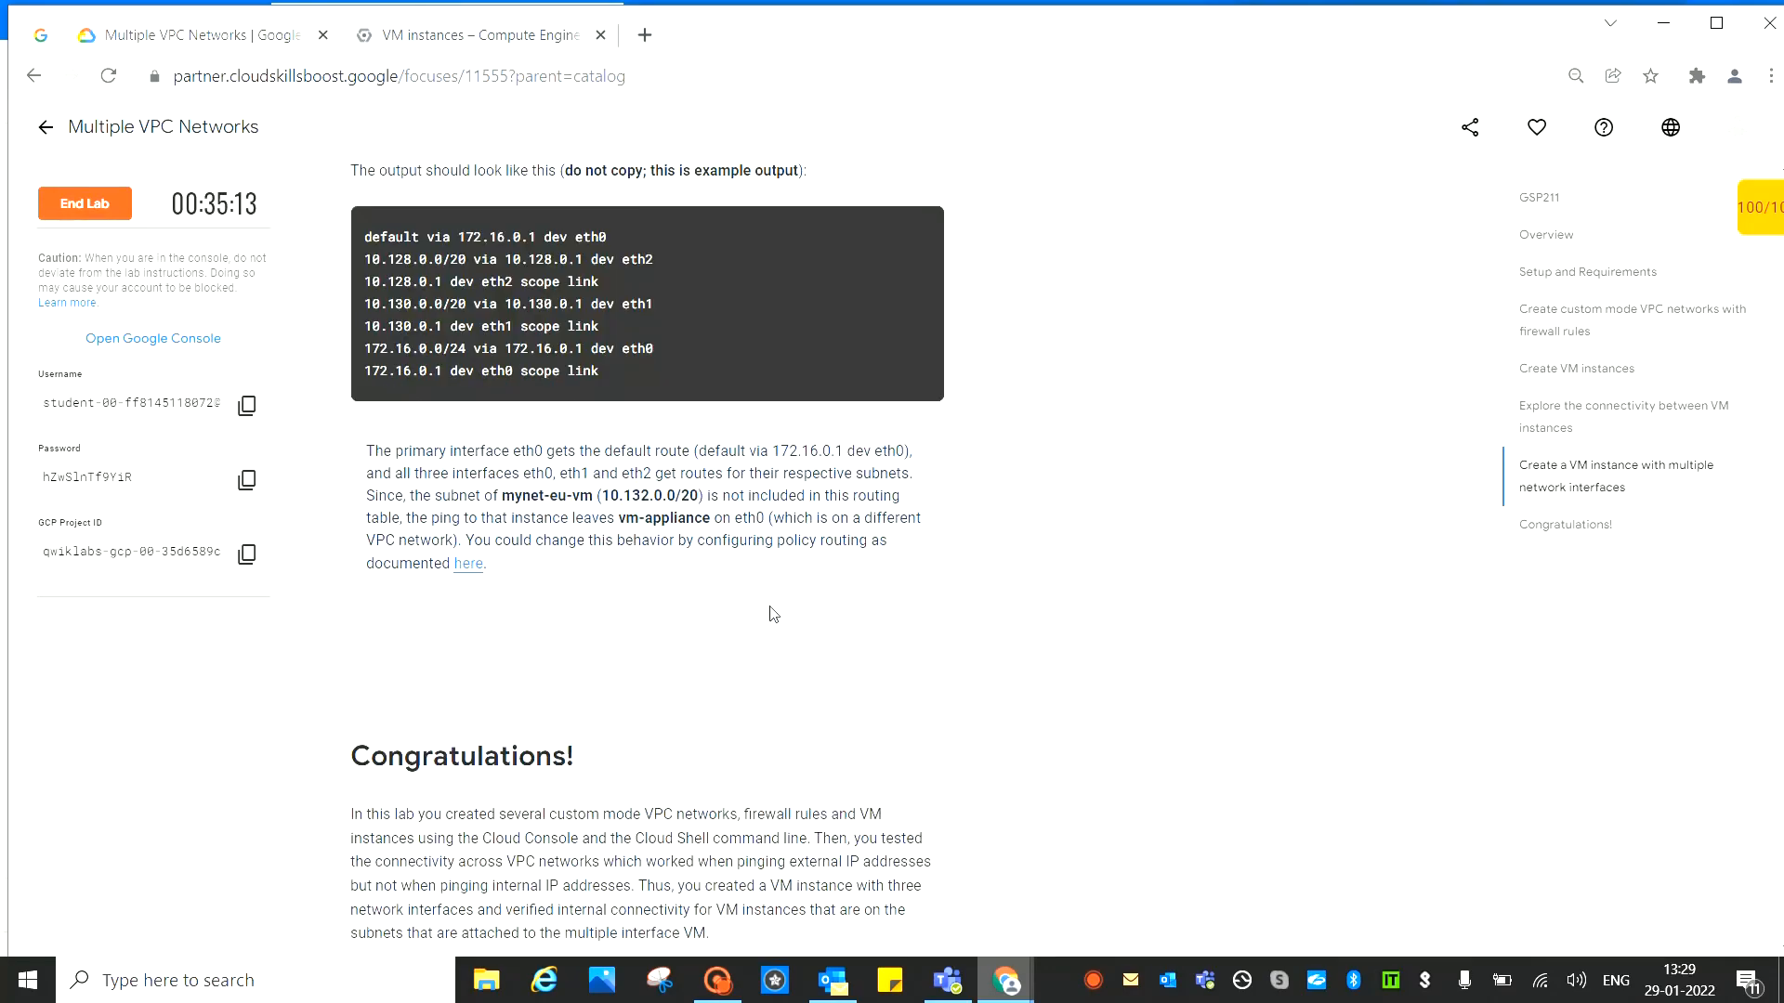
{"action": "scroll", "coordinate": [765, 619], "scroll_direction": "up", "scroll_amount": 12}
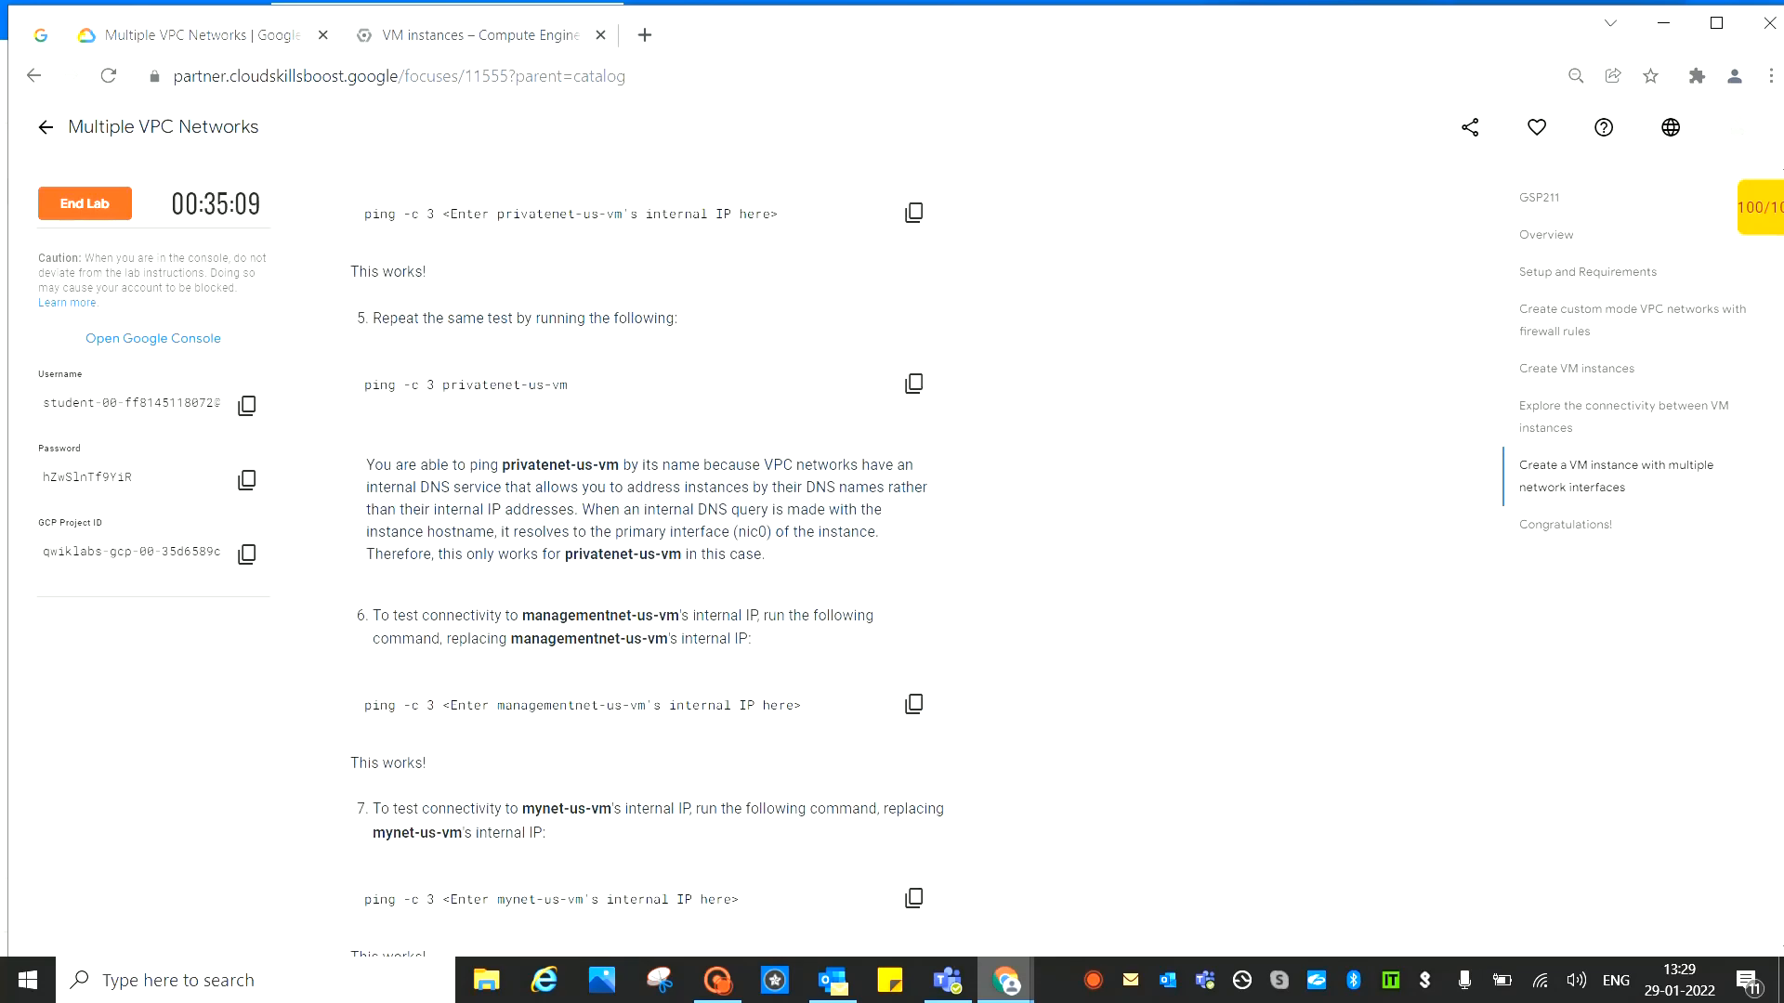
Copy managementnet-us-vm's external IP from the VM instances list and run ping -c 3 34.136.175.89 in vm-appliance's SSH session
{"action": "left_click", "coordinate": [419, 34]}
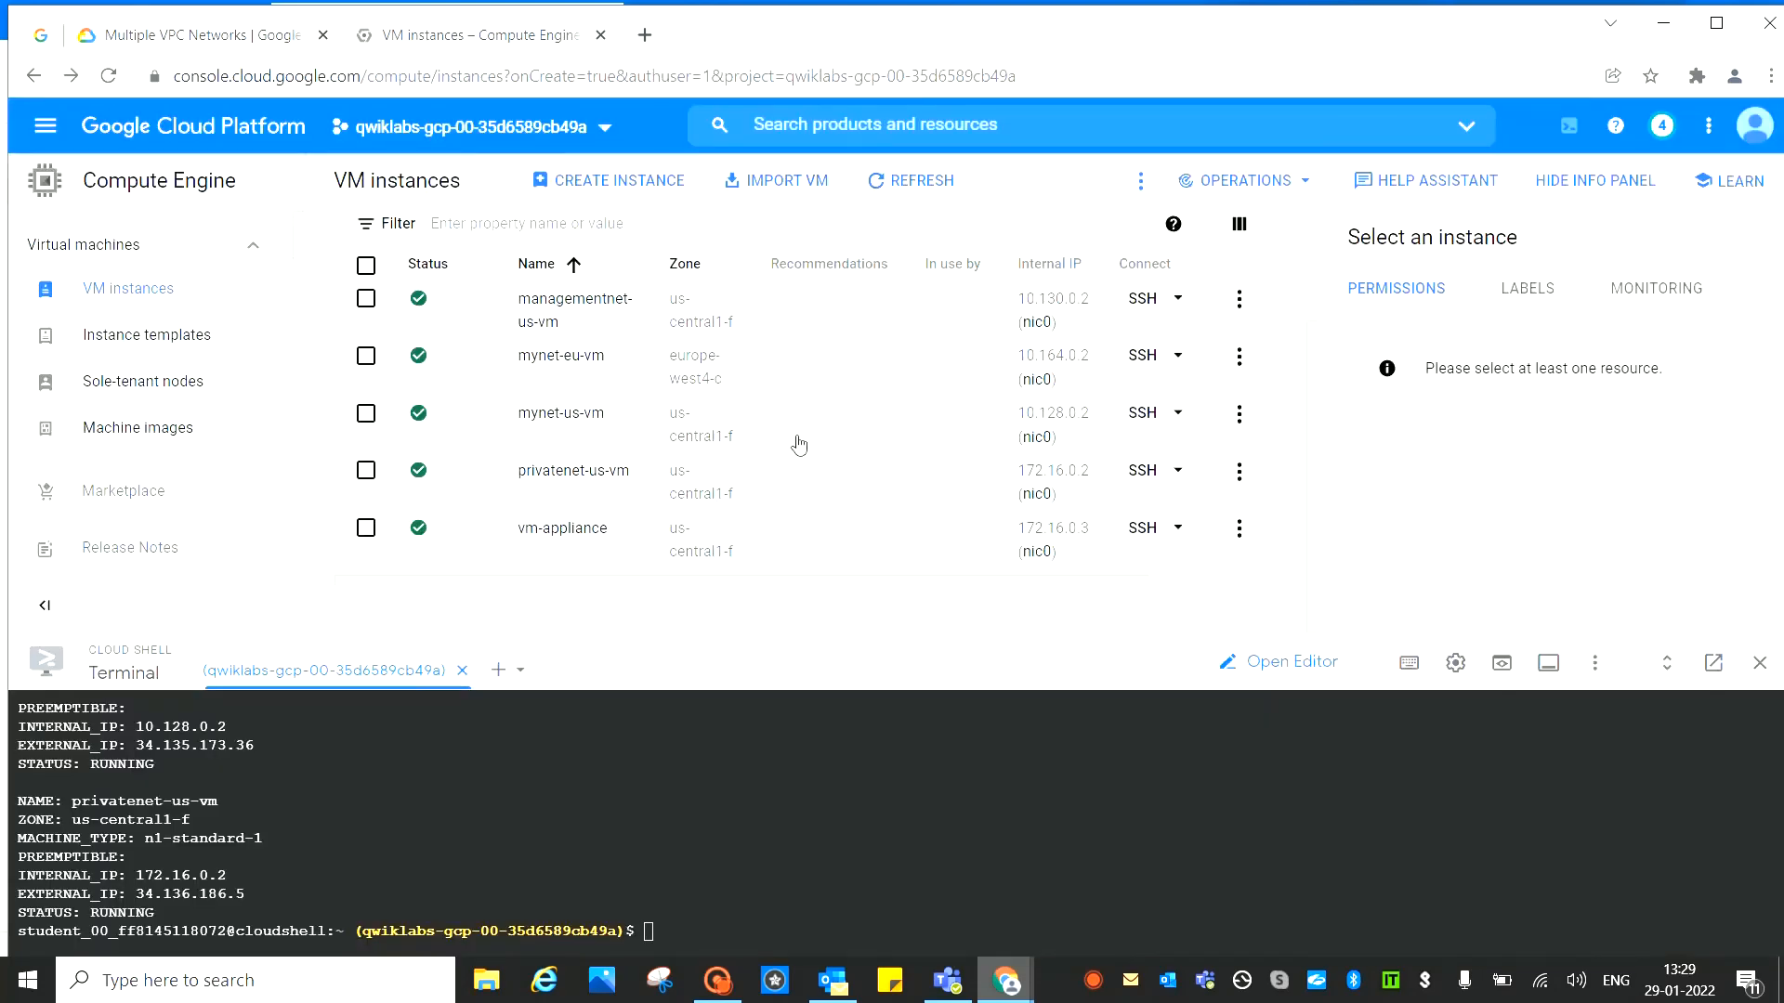
{"action": "left_click_drag", "start_coordinate": [777, 589], "coordinate": [1051, 575]}
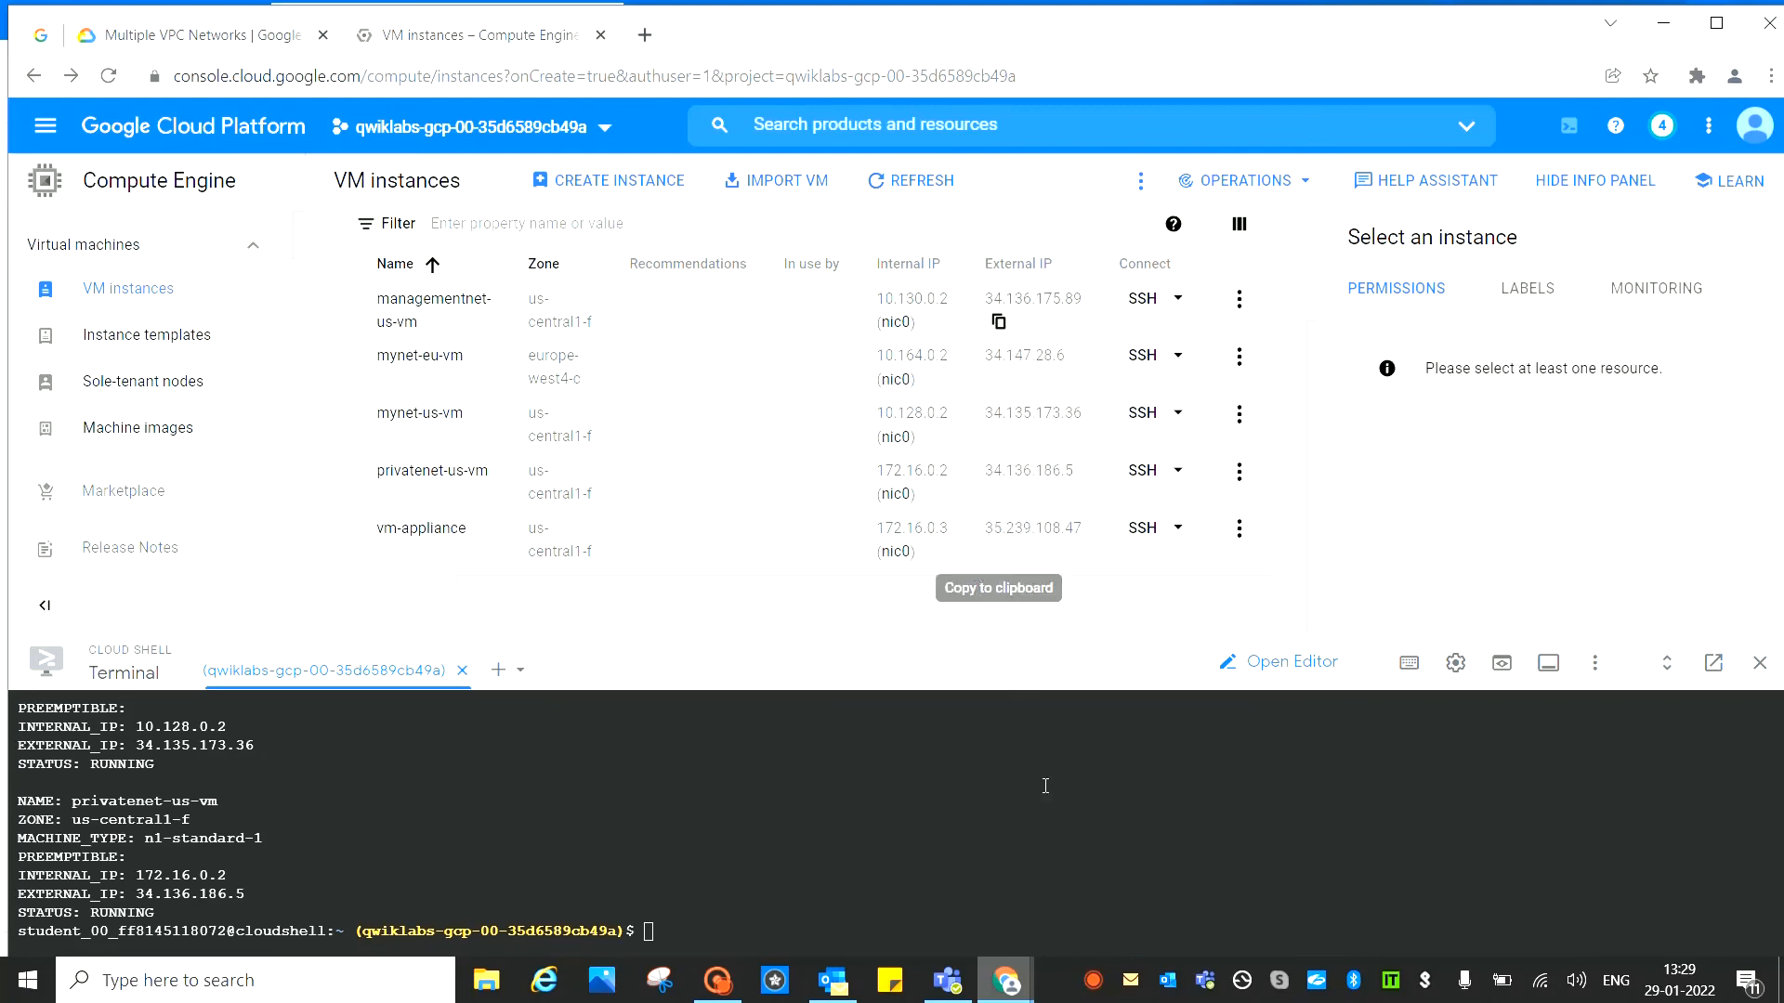
{"action": "mouse_move", "coordinate": [1007, 980]}
{"action": "left_click", "coordinate": [1165, 879]}
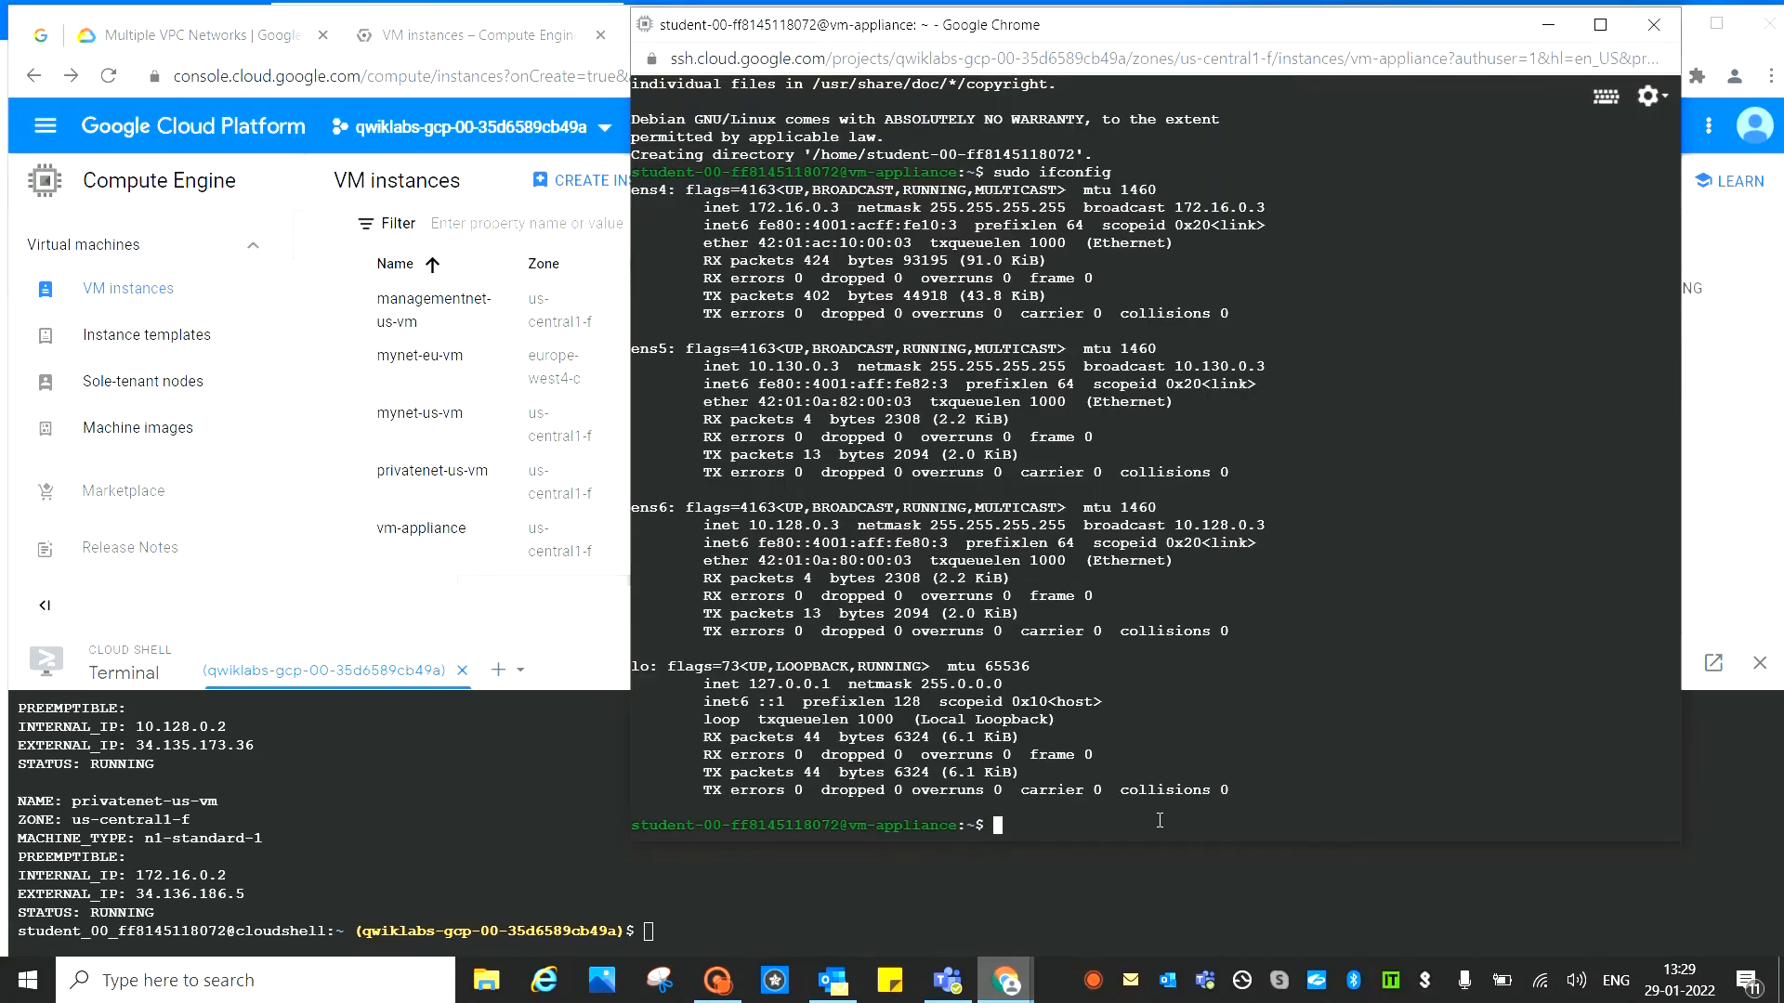
{"action": "type", "text": "ping -c 3"}
{"action": "type", "text": "34.136.175.89"}
{"action": "key", "text": "Return"}
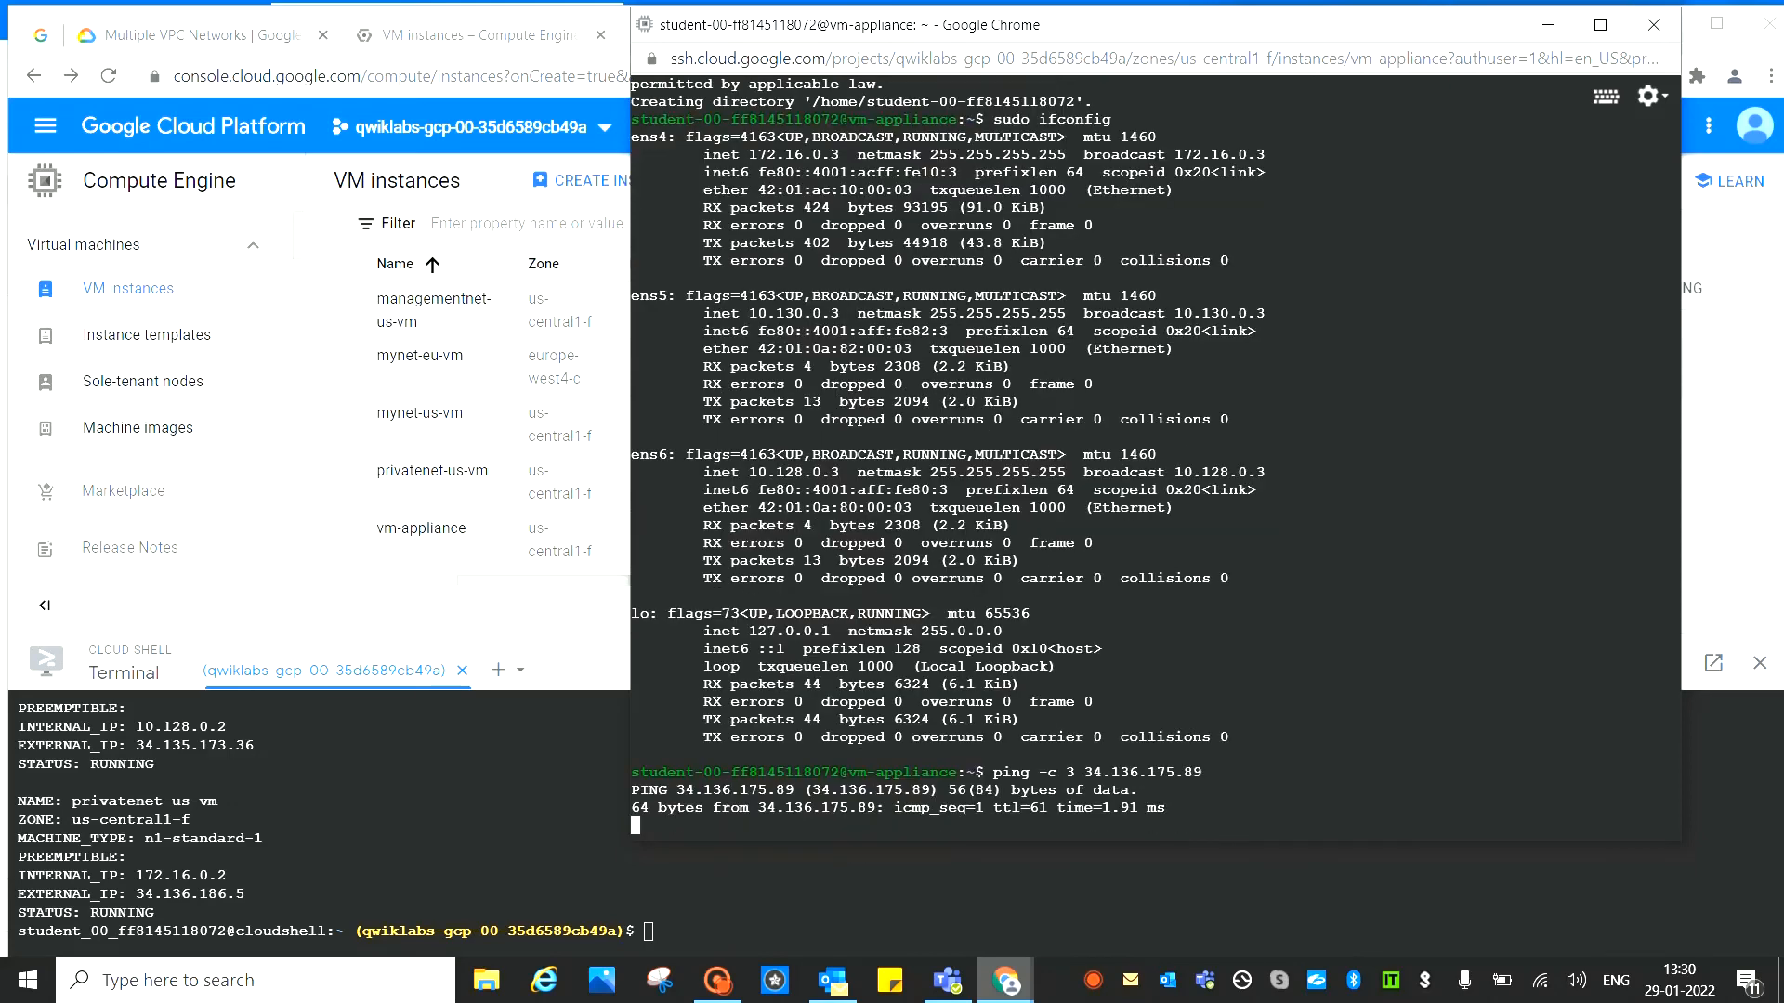
{"action": "key", "text": "ctrl+c"}
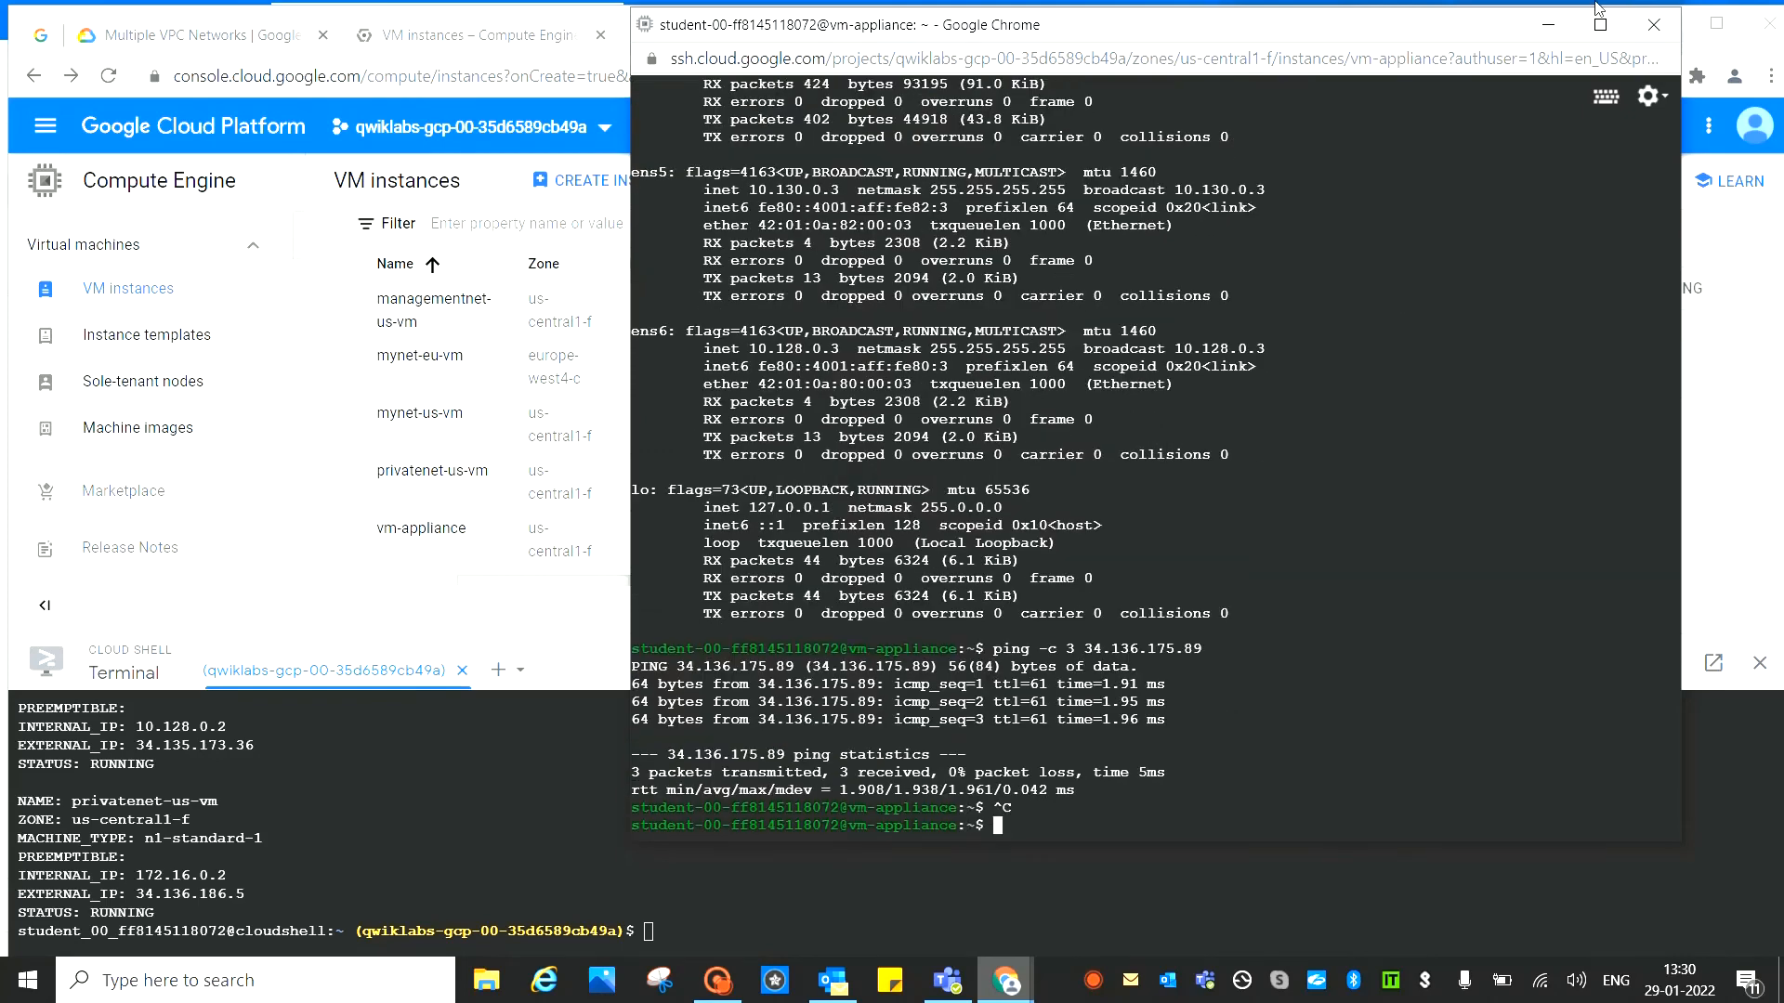
Copy mynet-eu-vm's external IP from the instances list and run ping 34.147.28.6 in vm-appliance's SSH session
{"action": "left_click", "coordinate": [1548, 25]}
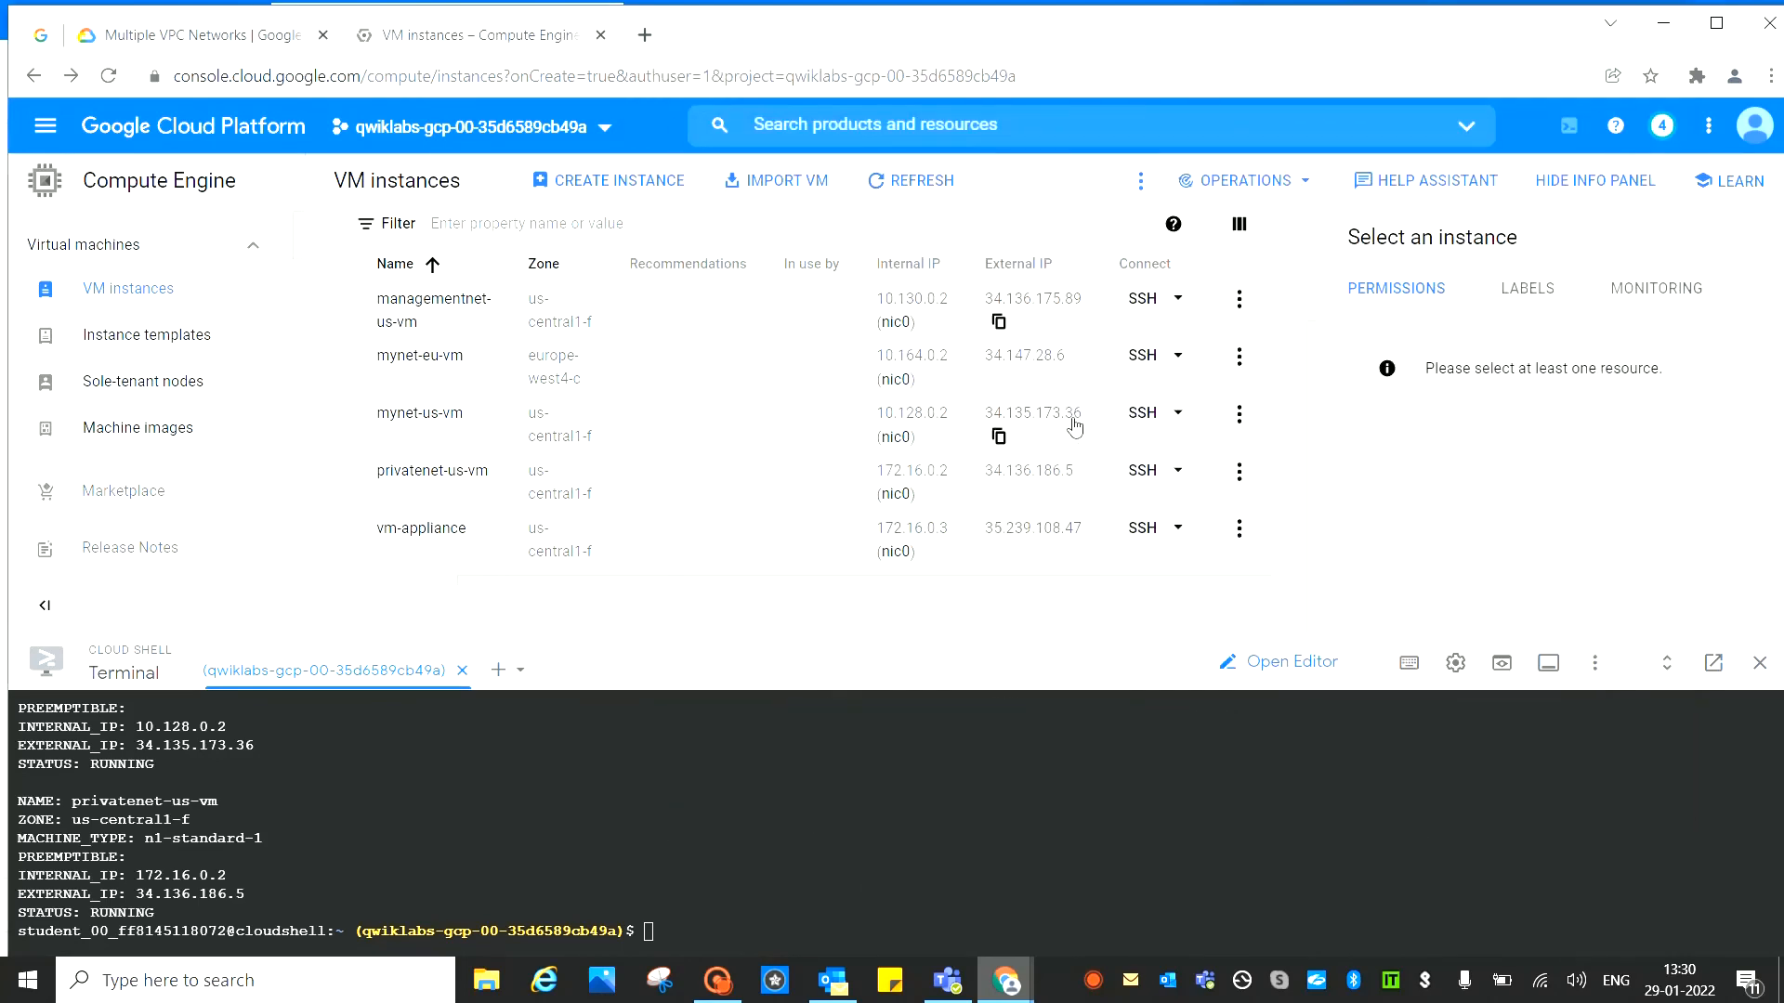
{"action": "left_click", "coordinate": [999, 379]}
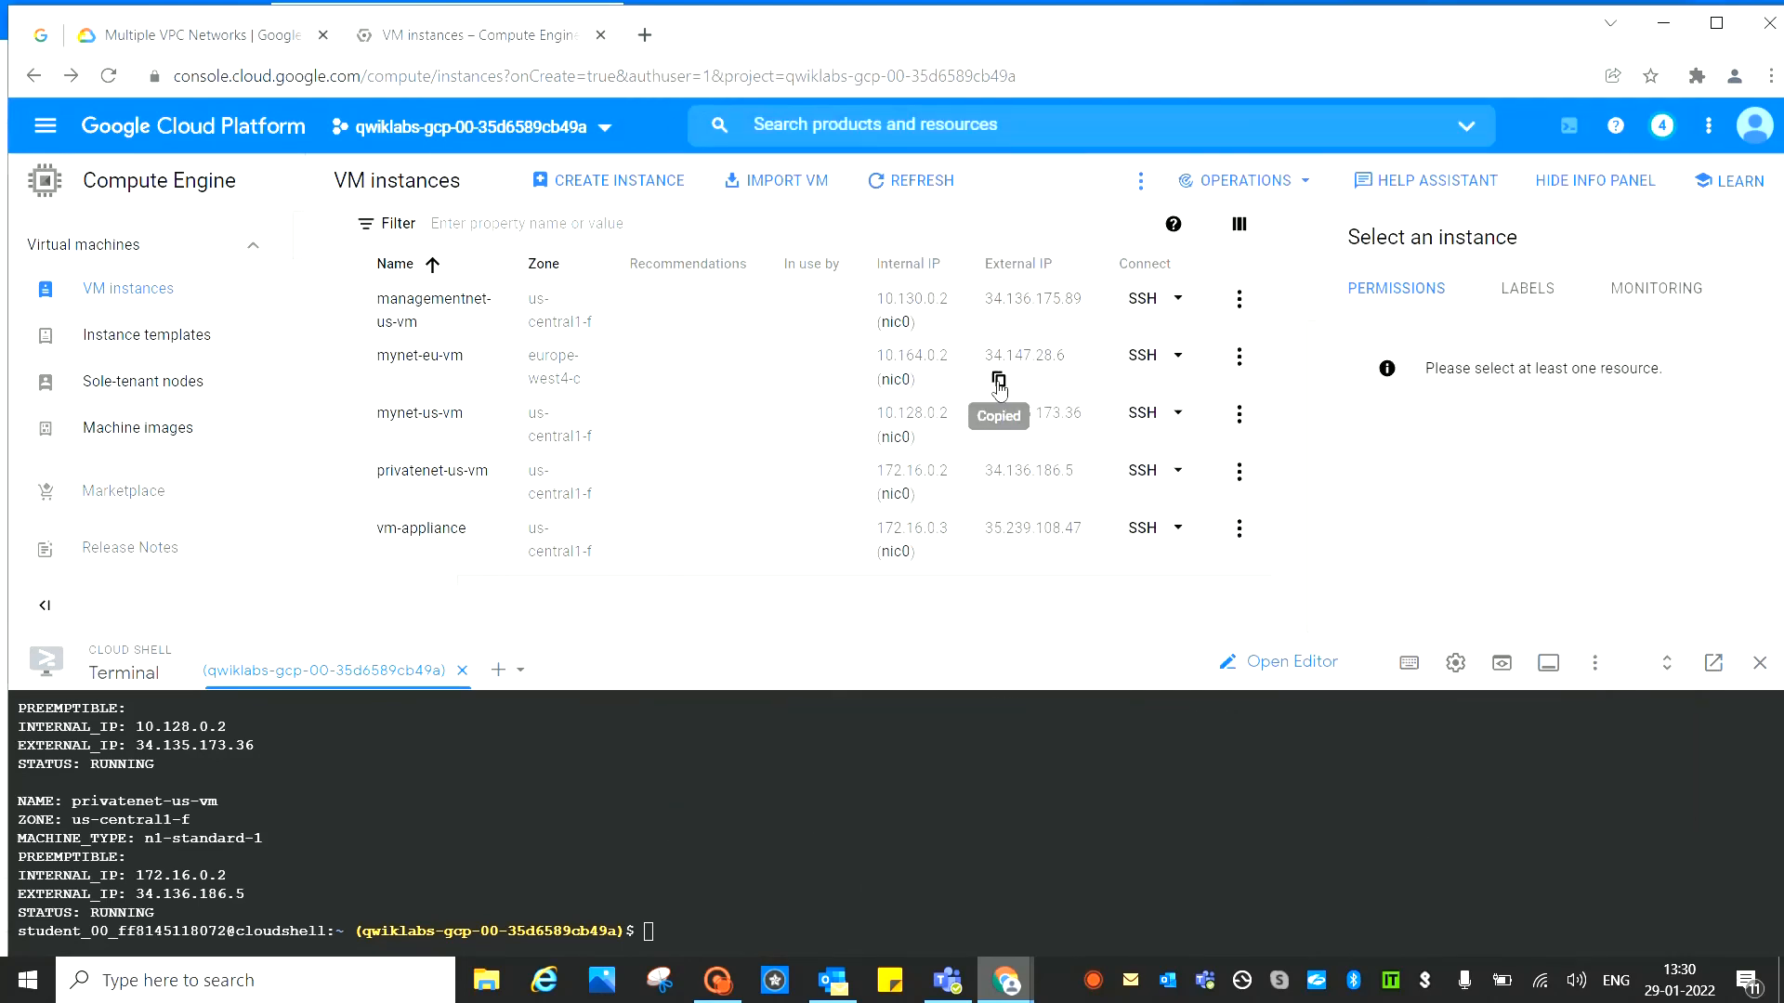
{"action": "mouse_move", "coordinate": [1005, 980]}
{"action": "left_click", "coordinate": [1221, 836]}
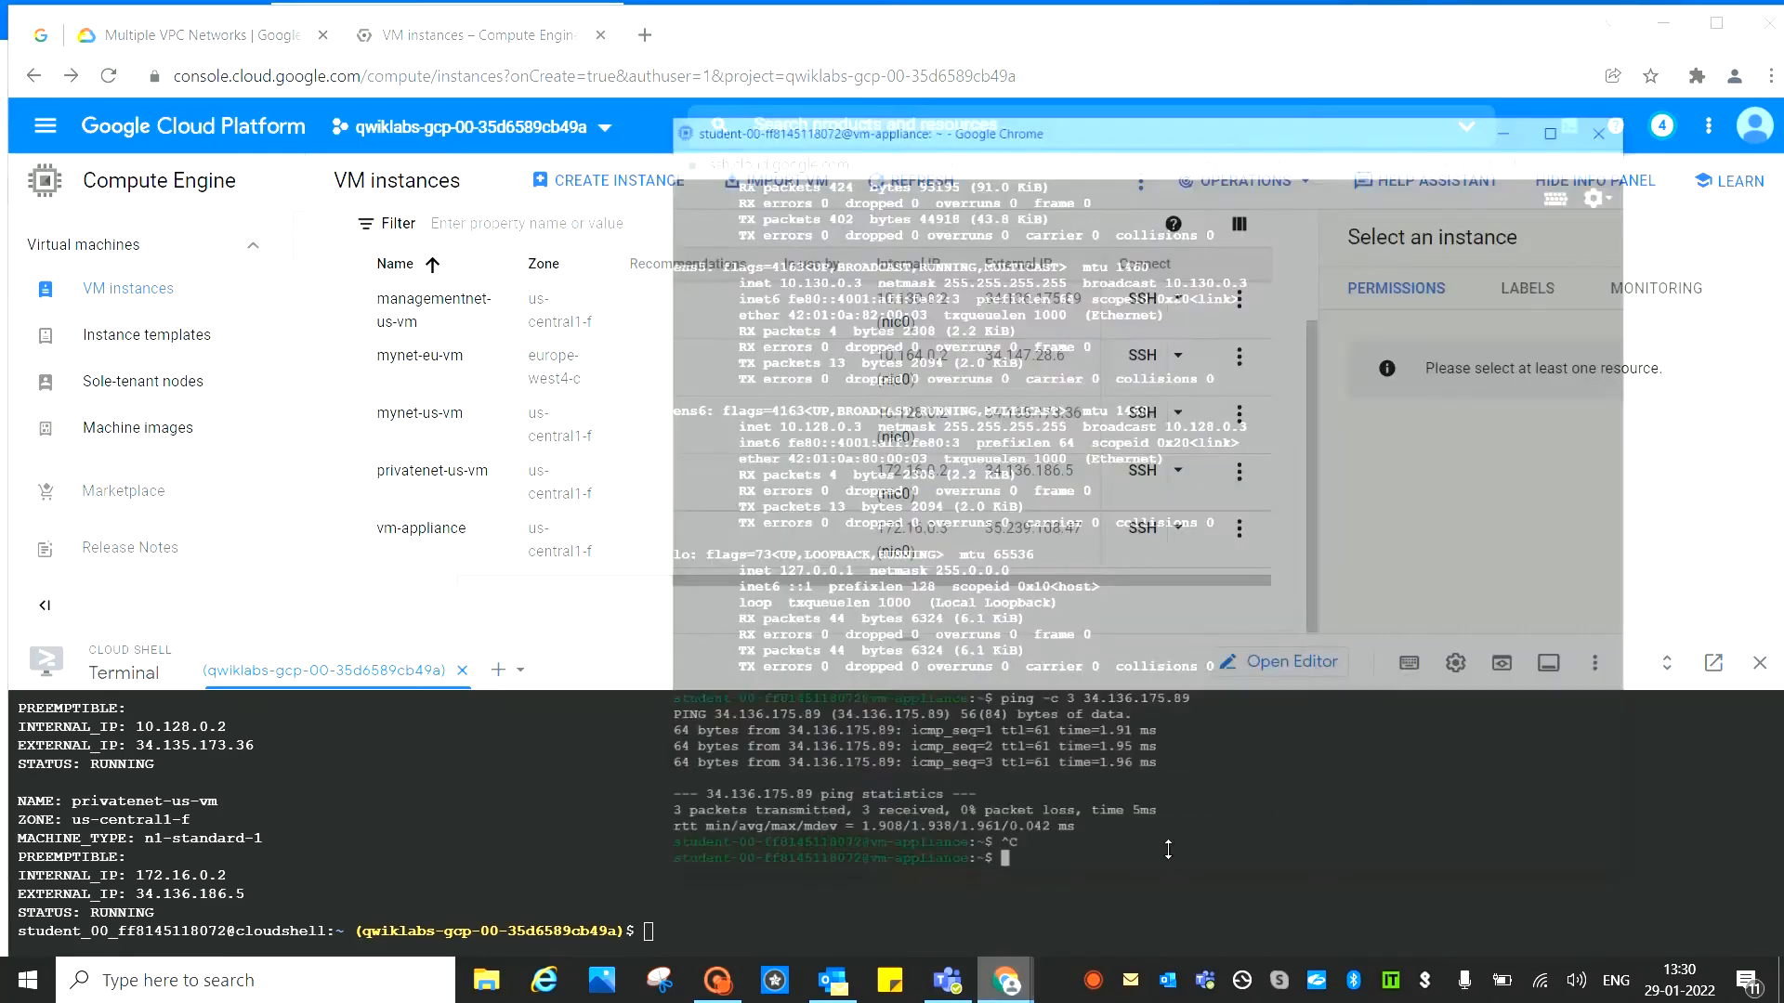
{"action": "type", "text": "ping"}
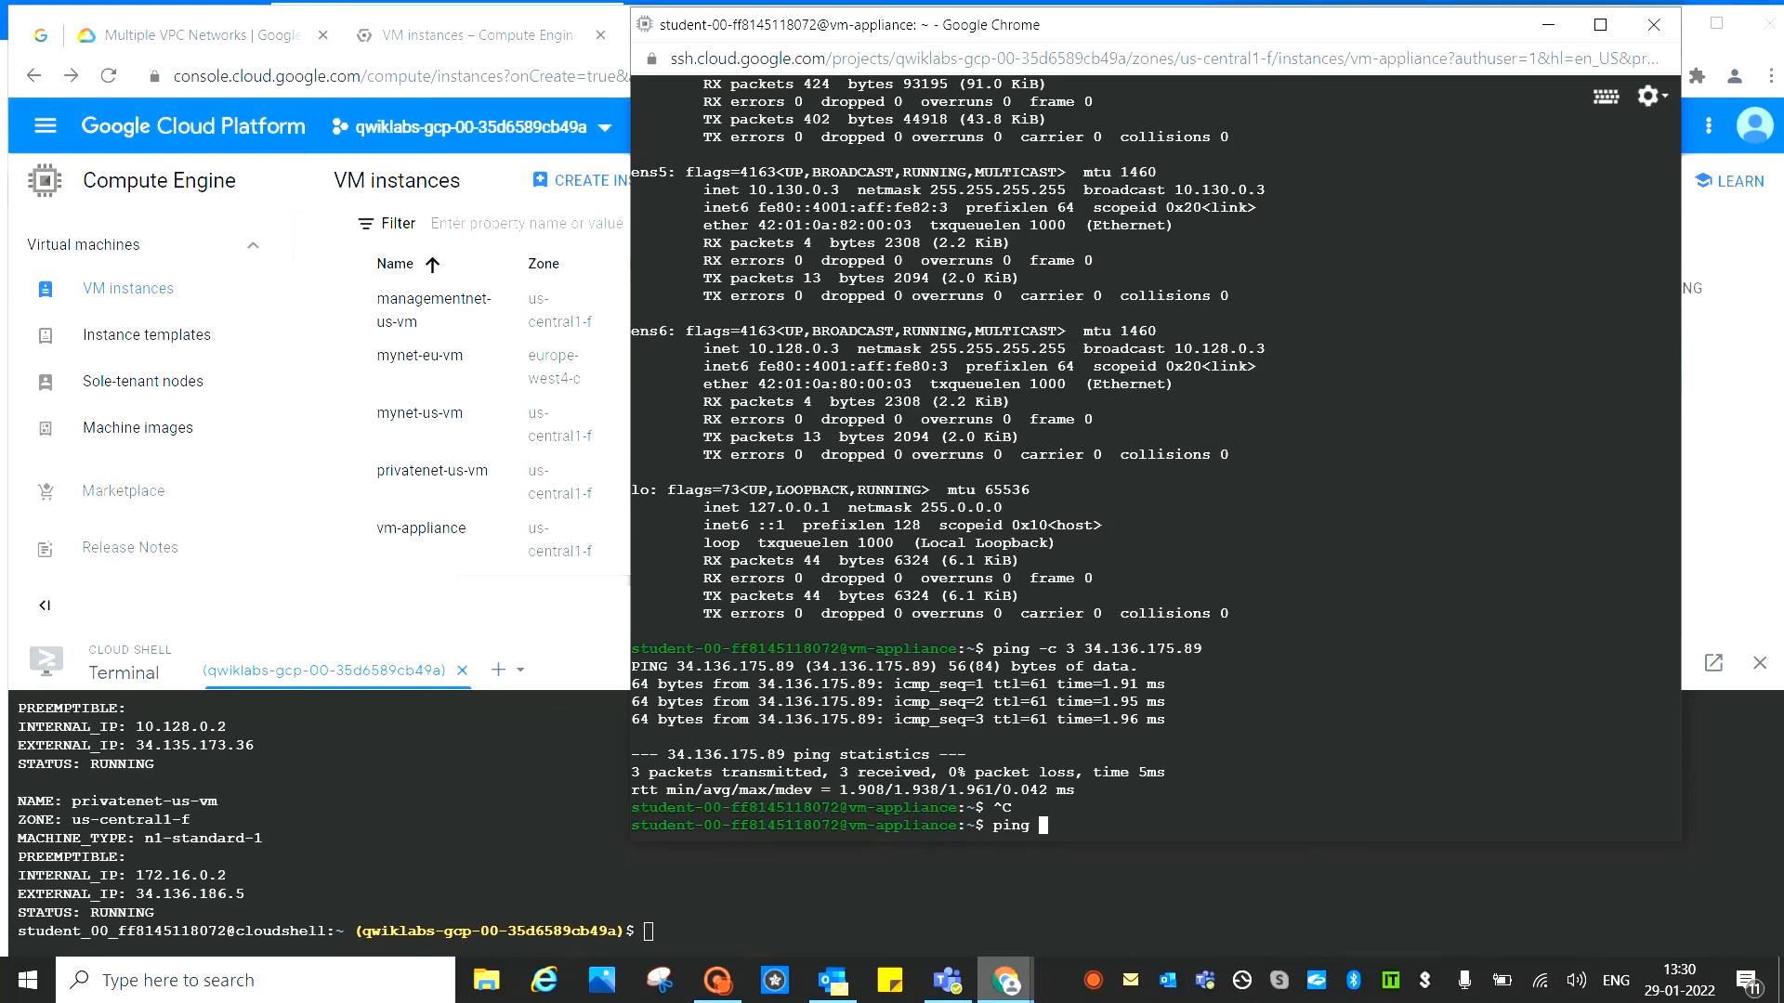
{"action": "key", "text": "ctrl+v"}
{"action": "key", "text": "Return"}
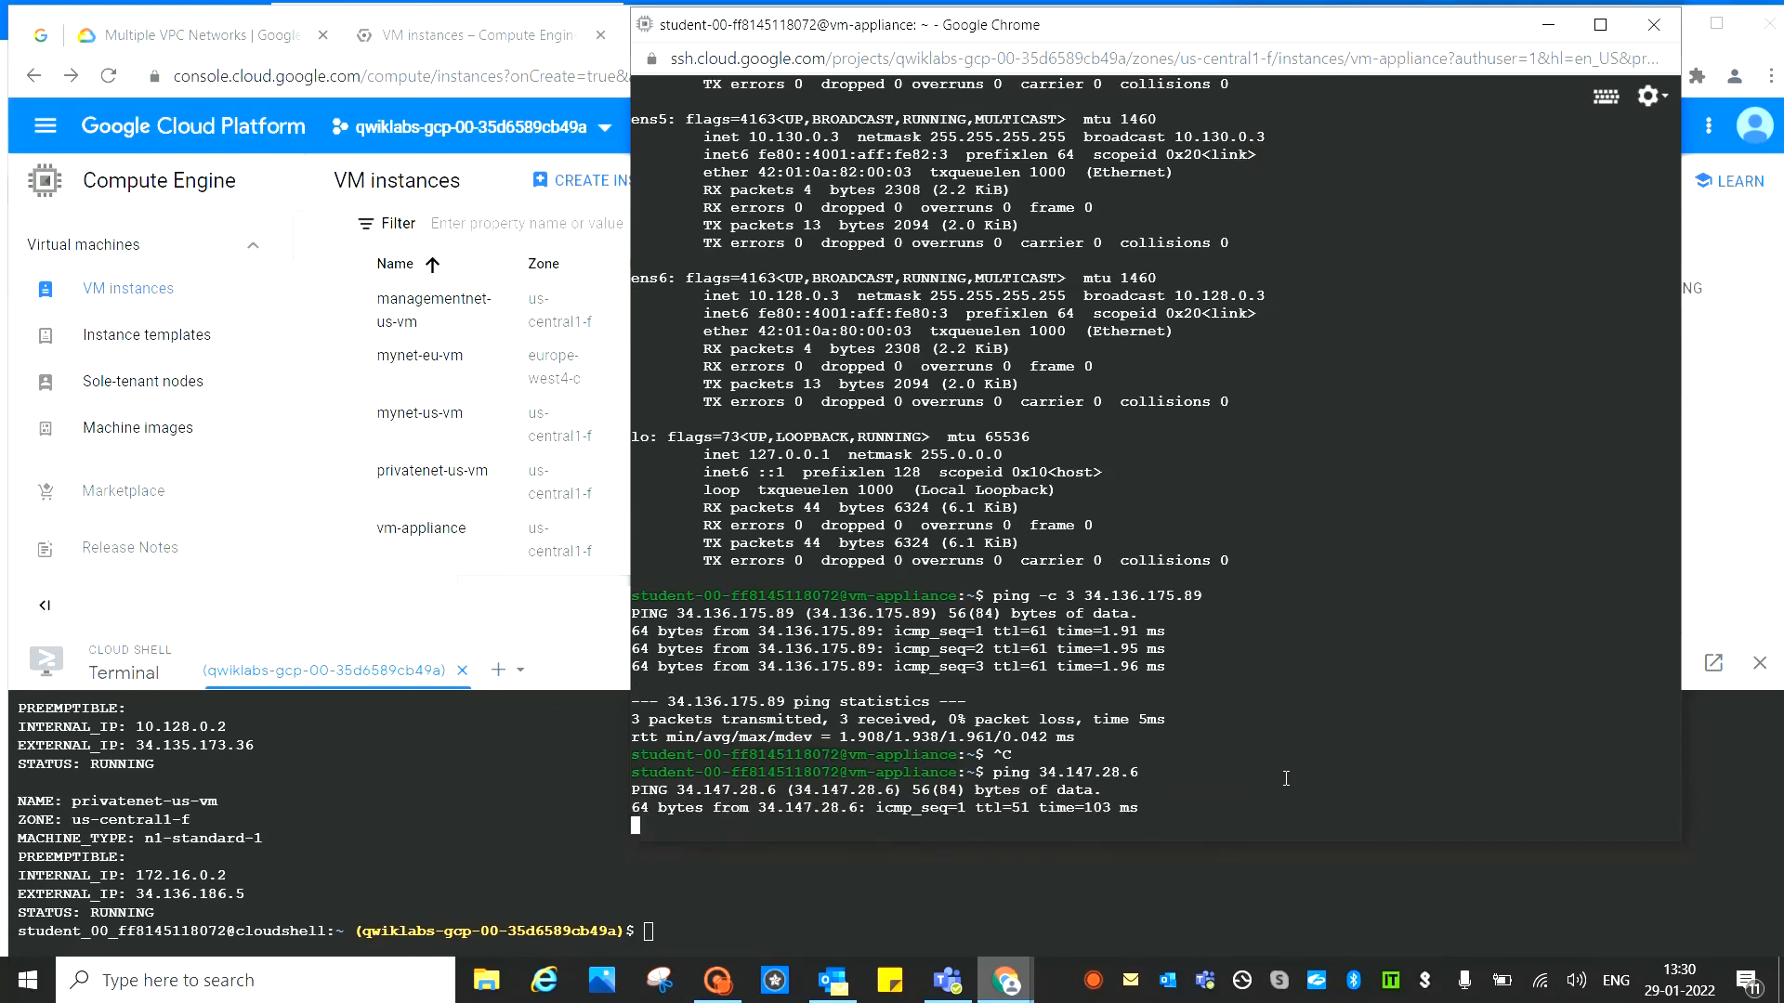
Copy mynet-us-vm's external IP, stop the running ping in vm-appliance's SSH session and run ping -c 3 34.135.173.36
{"action": "left_click", "coordinate": [1547, 24]}
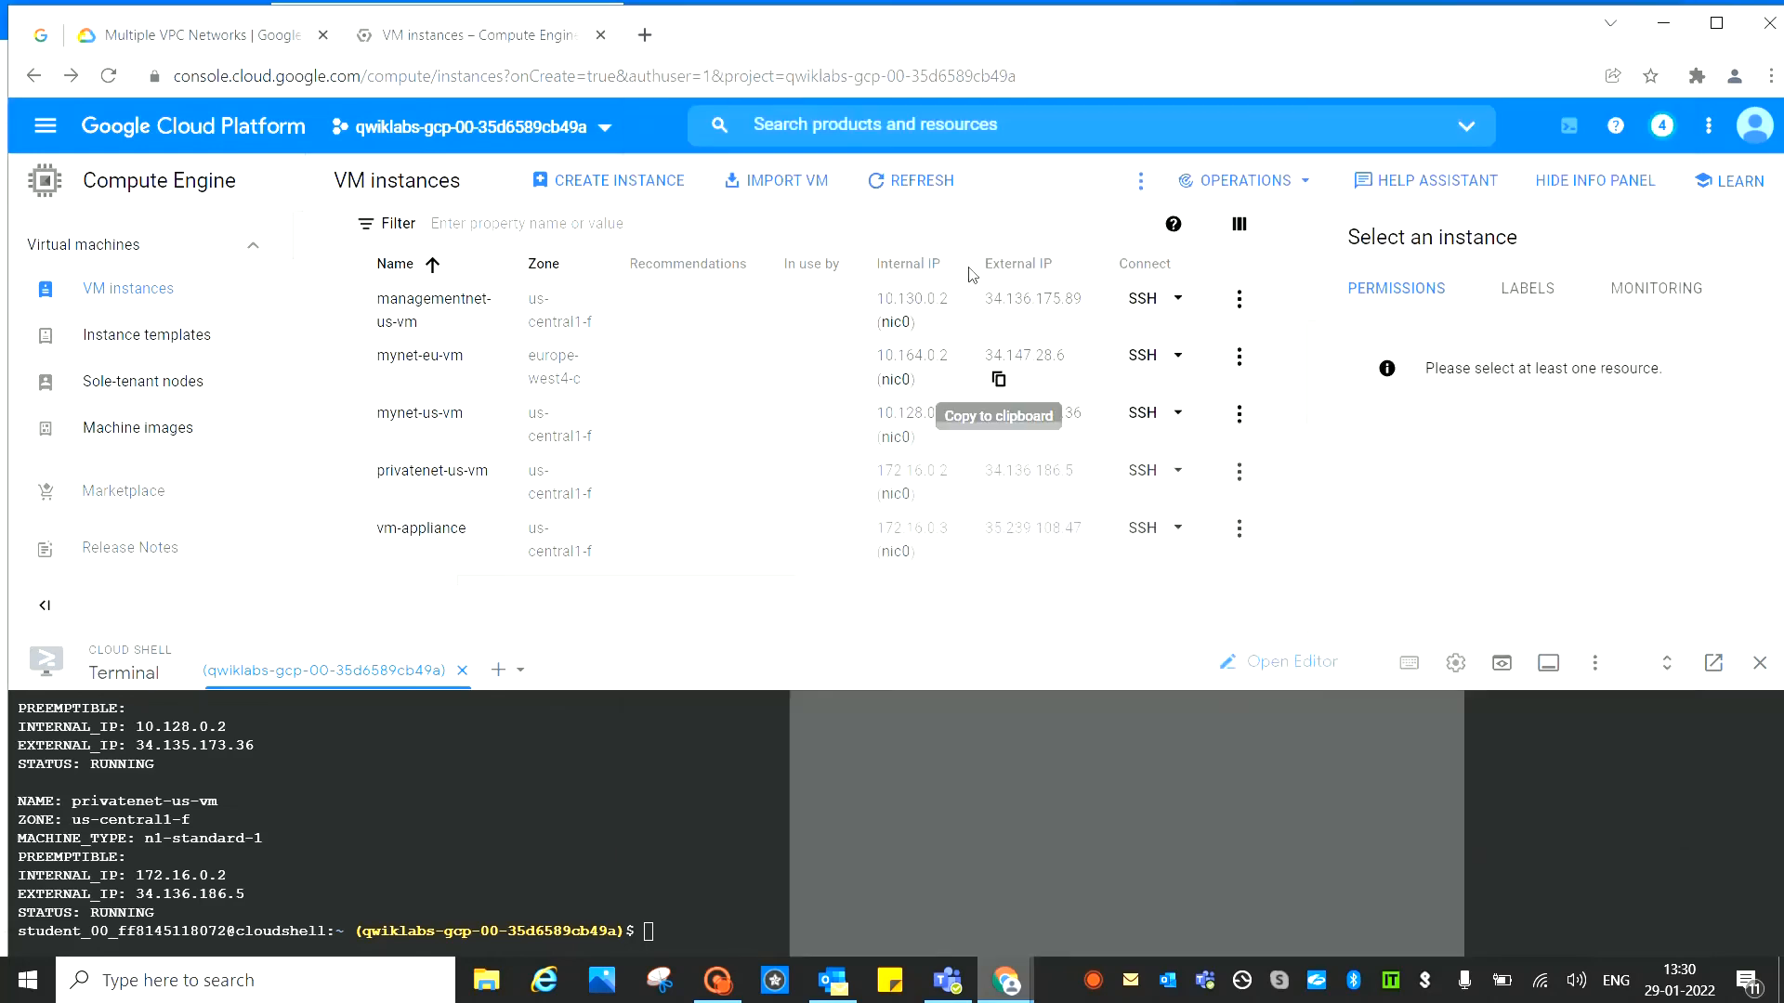
{"action": "left_click", "coordinate": [998, 435]}
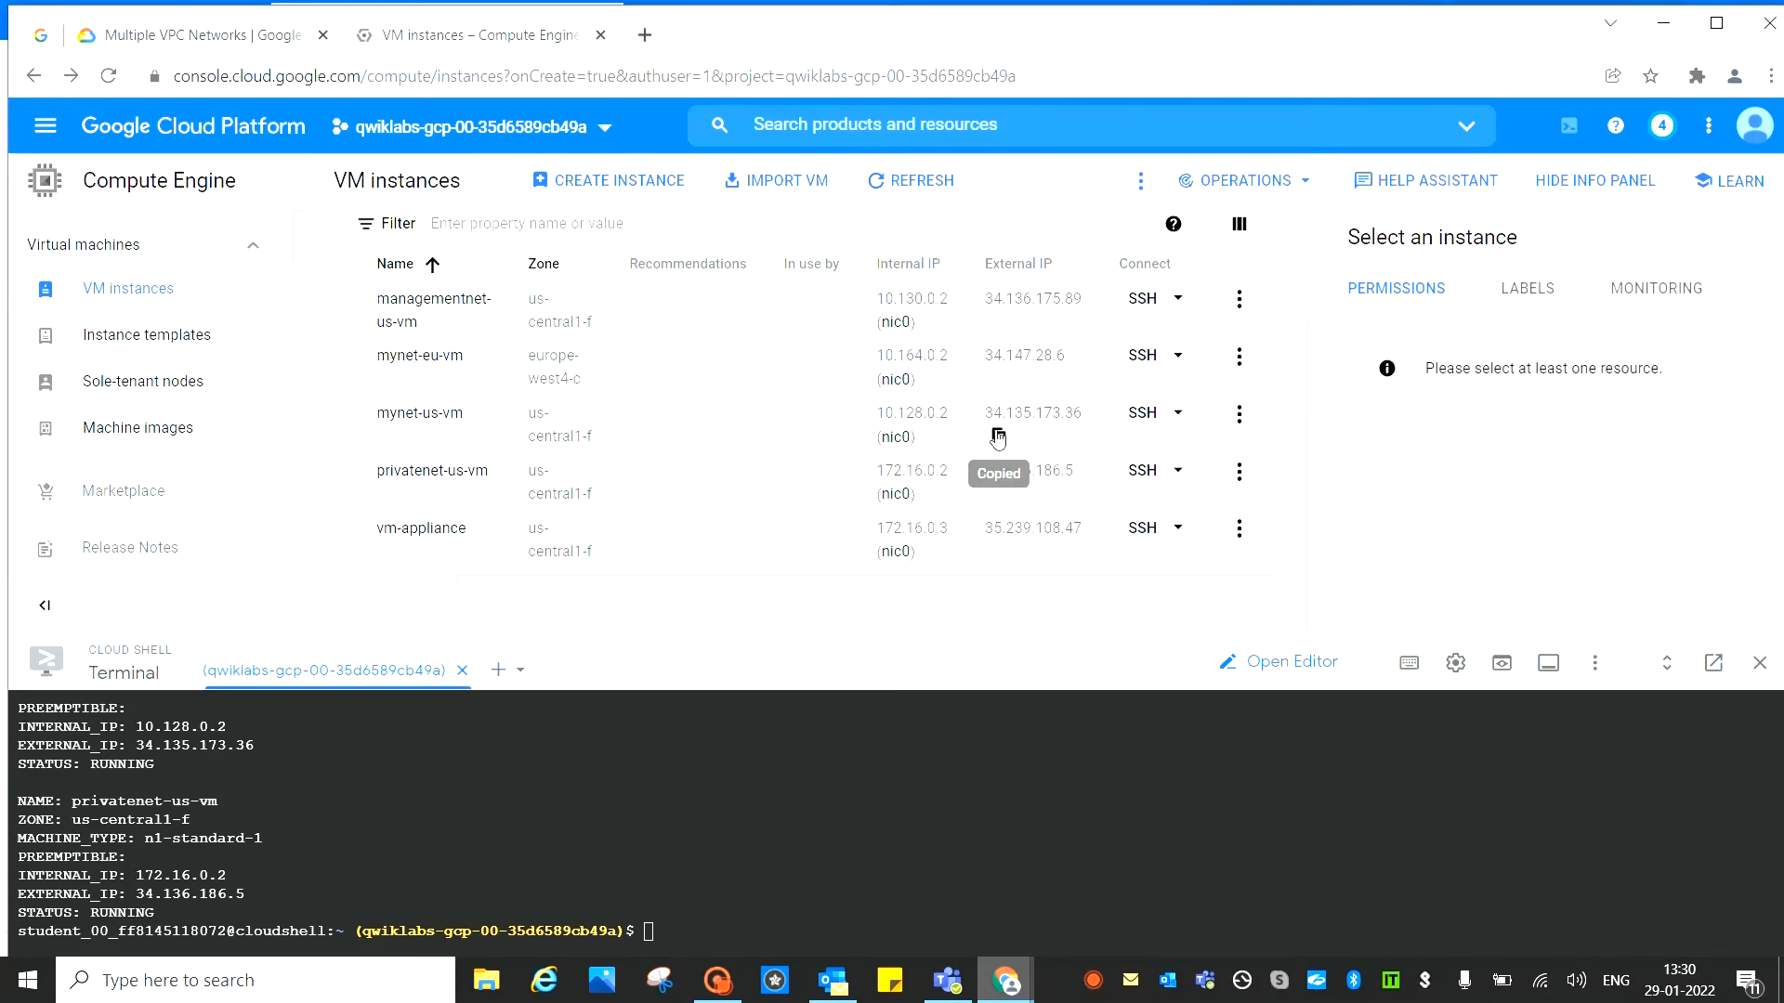
{"action": "mouse_move", "coordinate": [1005, 980]}
{"action": "left_click", "coordinate": [1260, 887]}
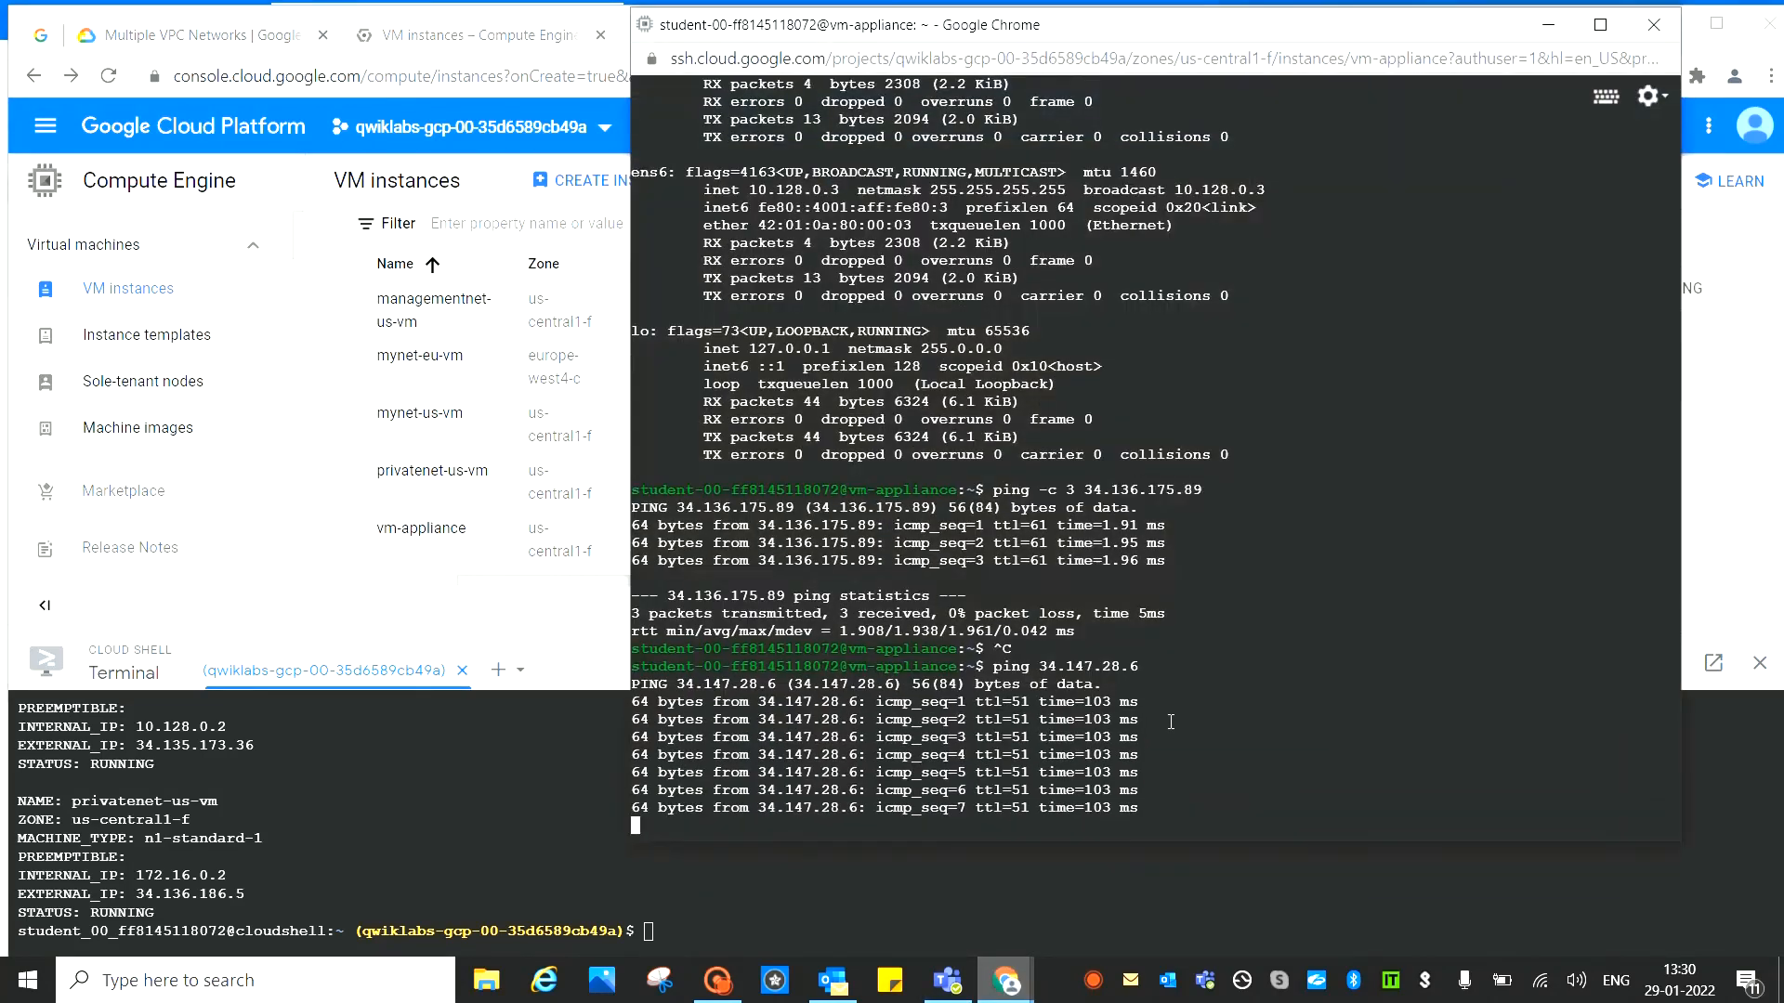
{"action": "key", "text": "ctrl+c"}
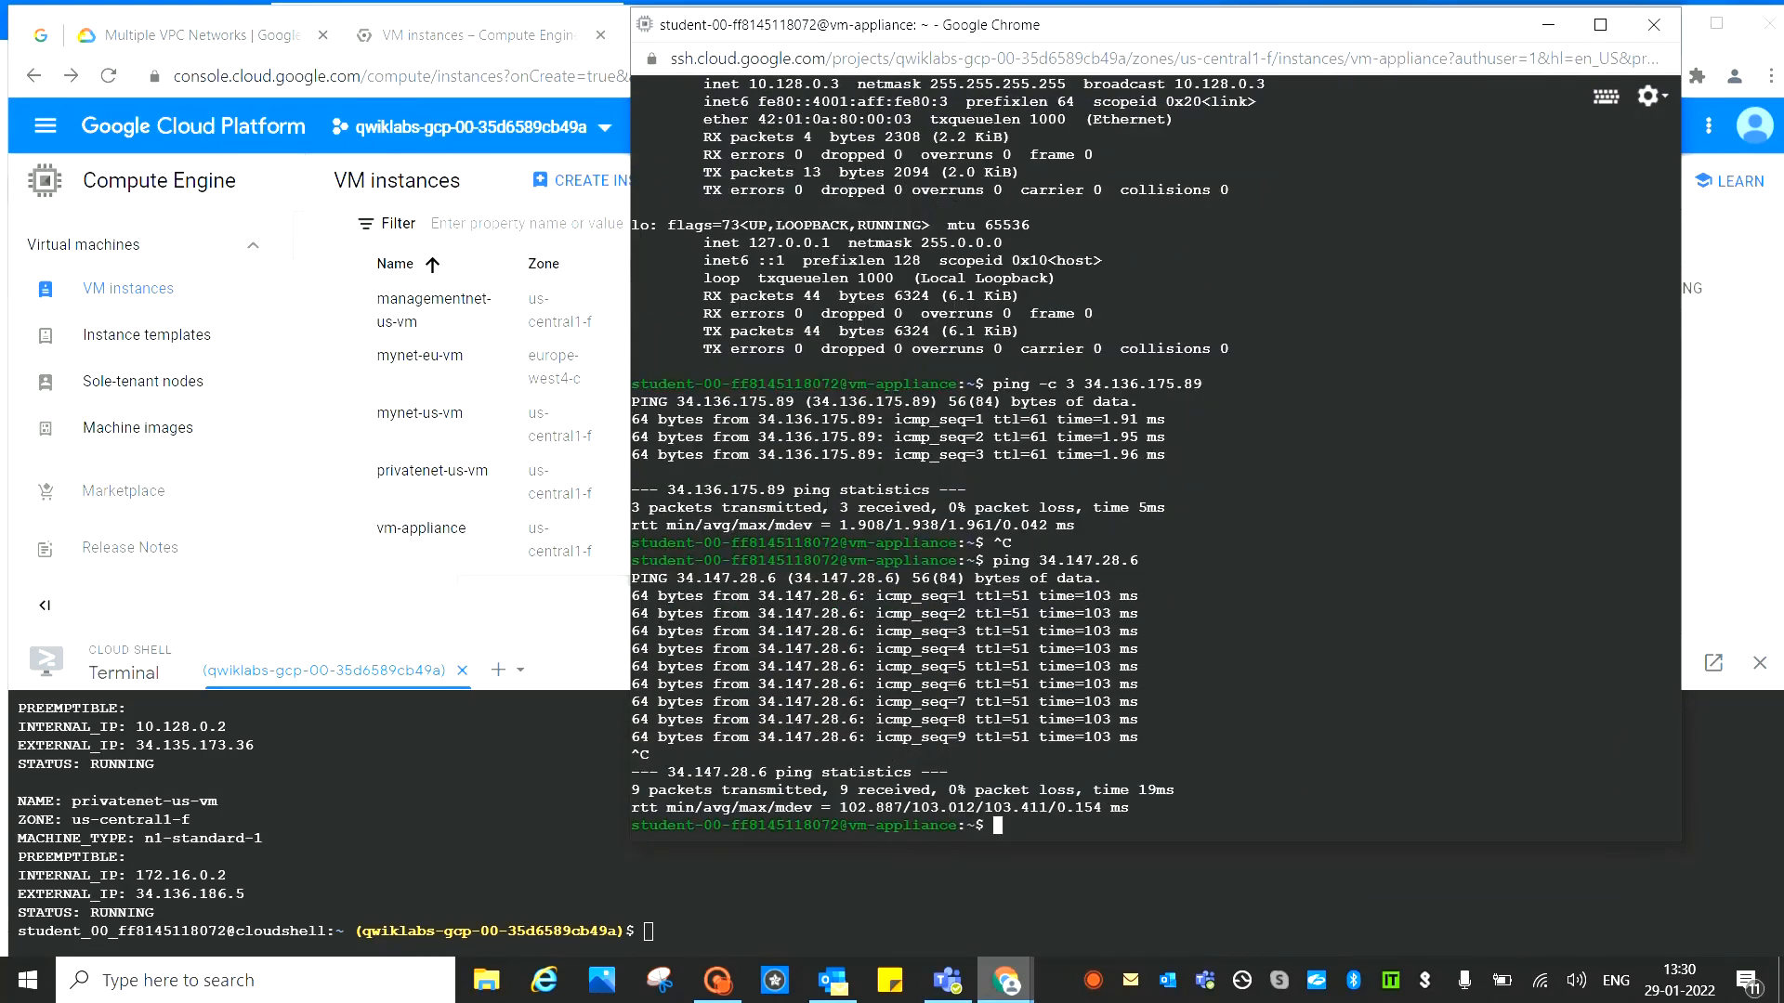
{"action": "type", "text": "ping -c 3"}
{"action": "key", "text": "ctrl+v"}
{"action": "key", "text": "Return"}
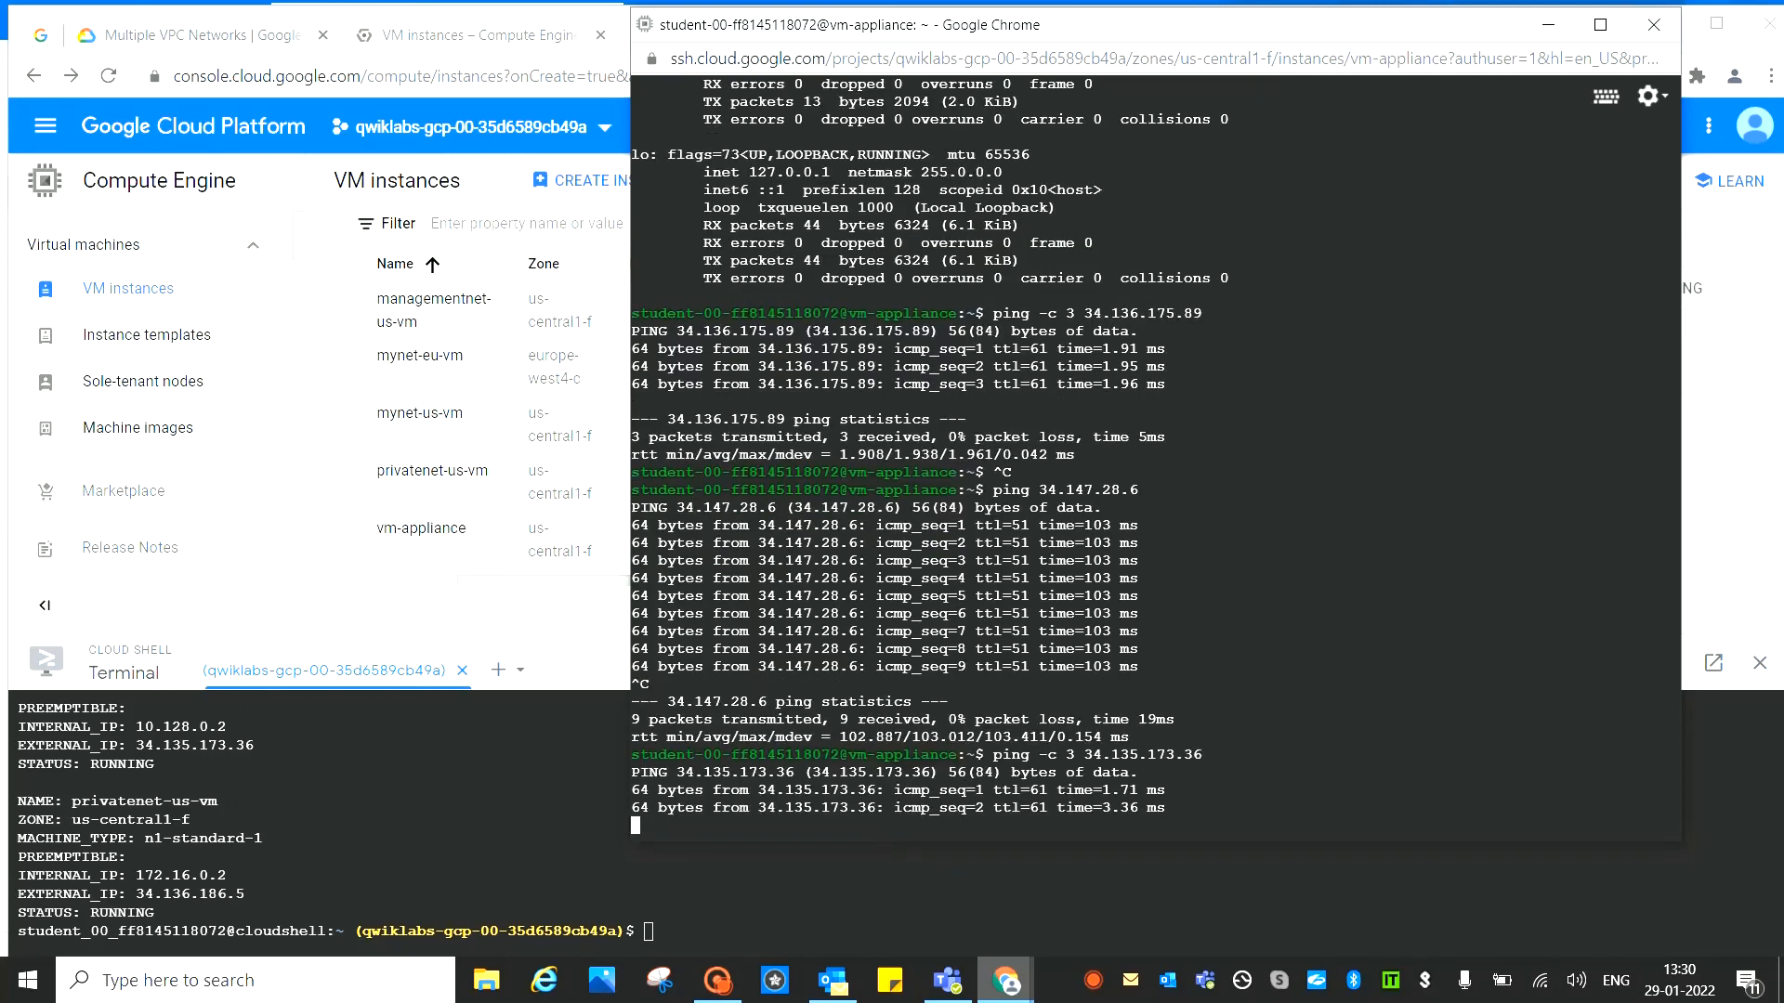
{"action": "key", "text": "ctrl+c"}
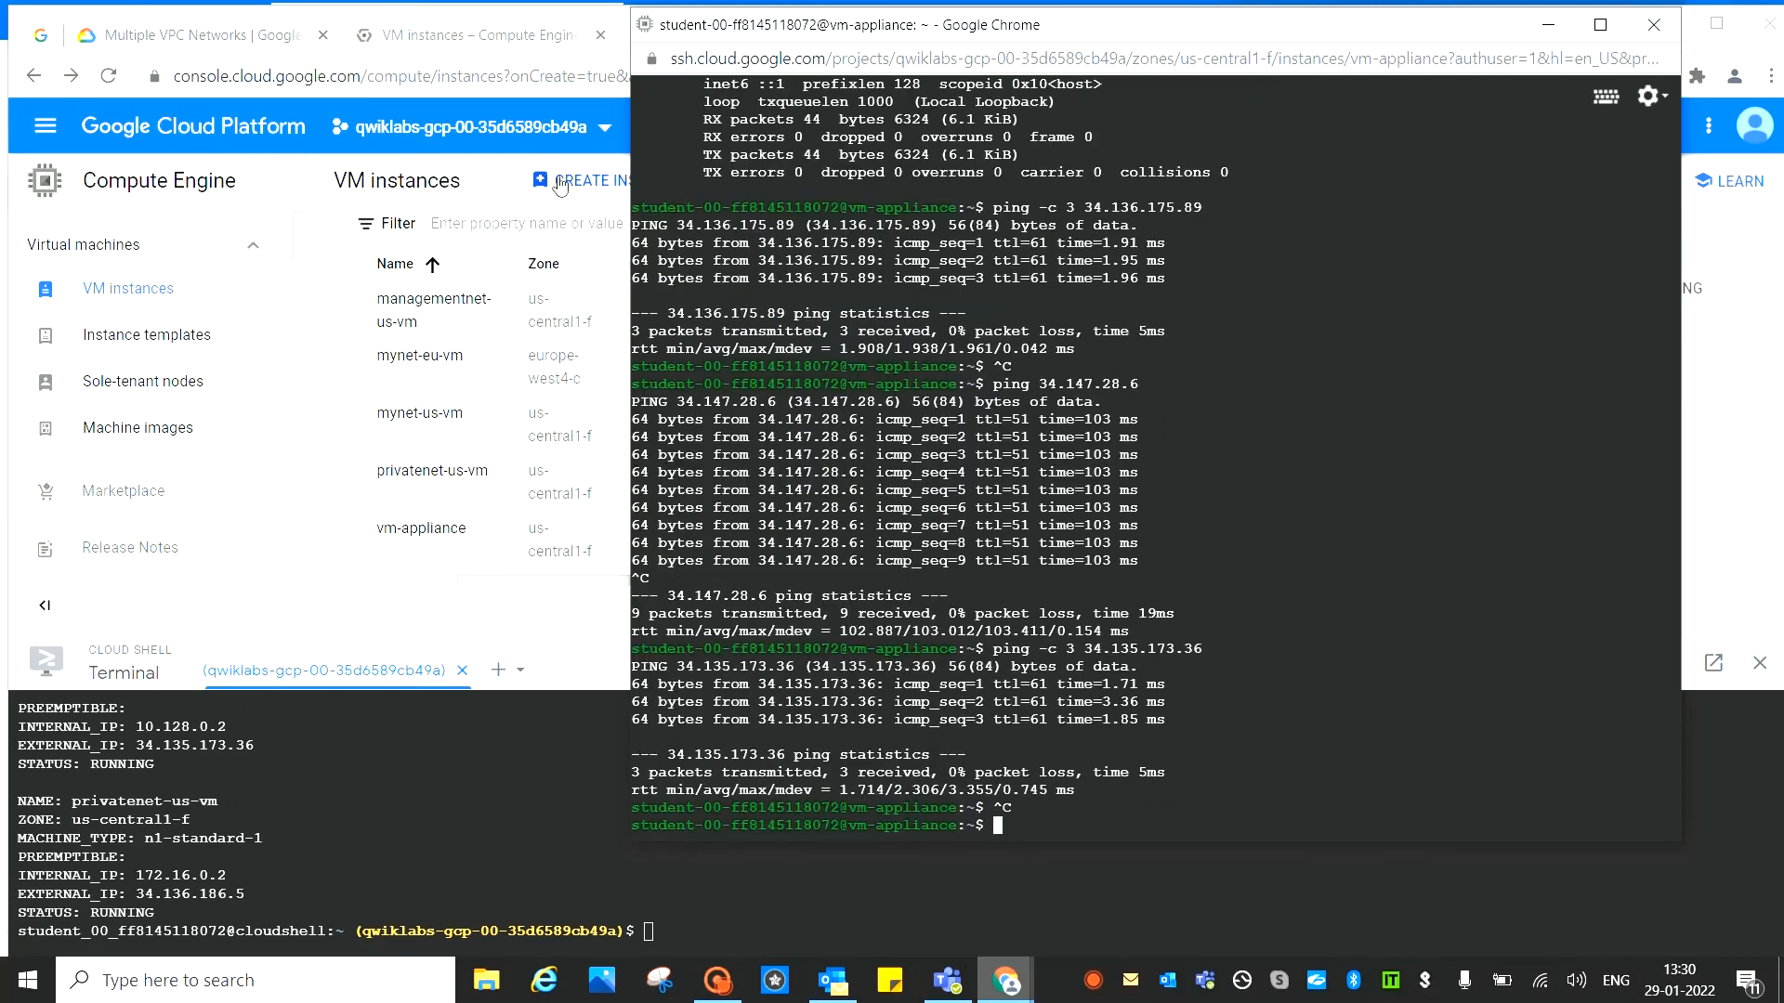
Copy privatenet-us-vm's external IP, run ping -c 3 34.136.186.5 in vm-appliance's SSH session and interrupt it
{"action": "left_click", "coordinate": [1547, 25]}
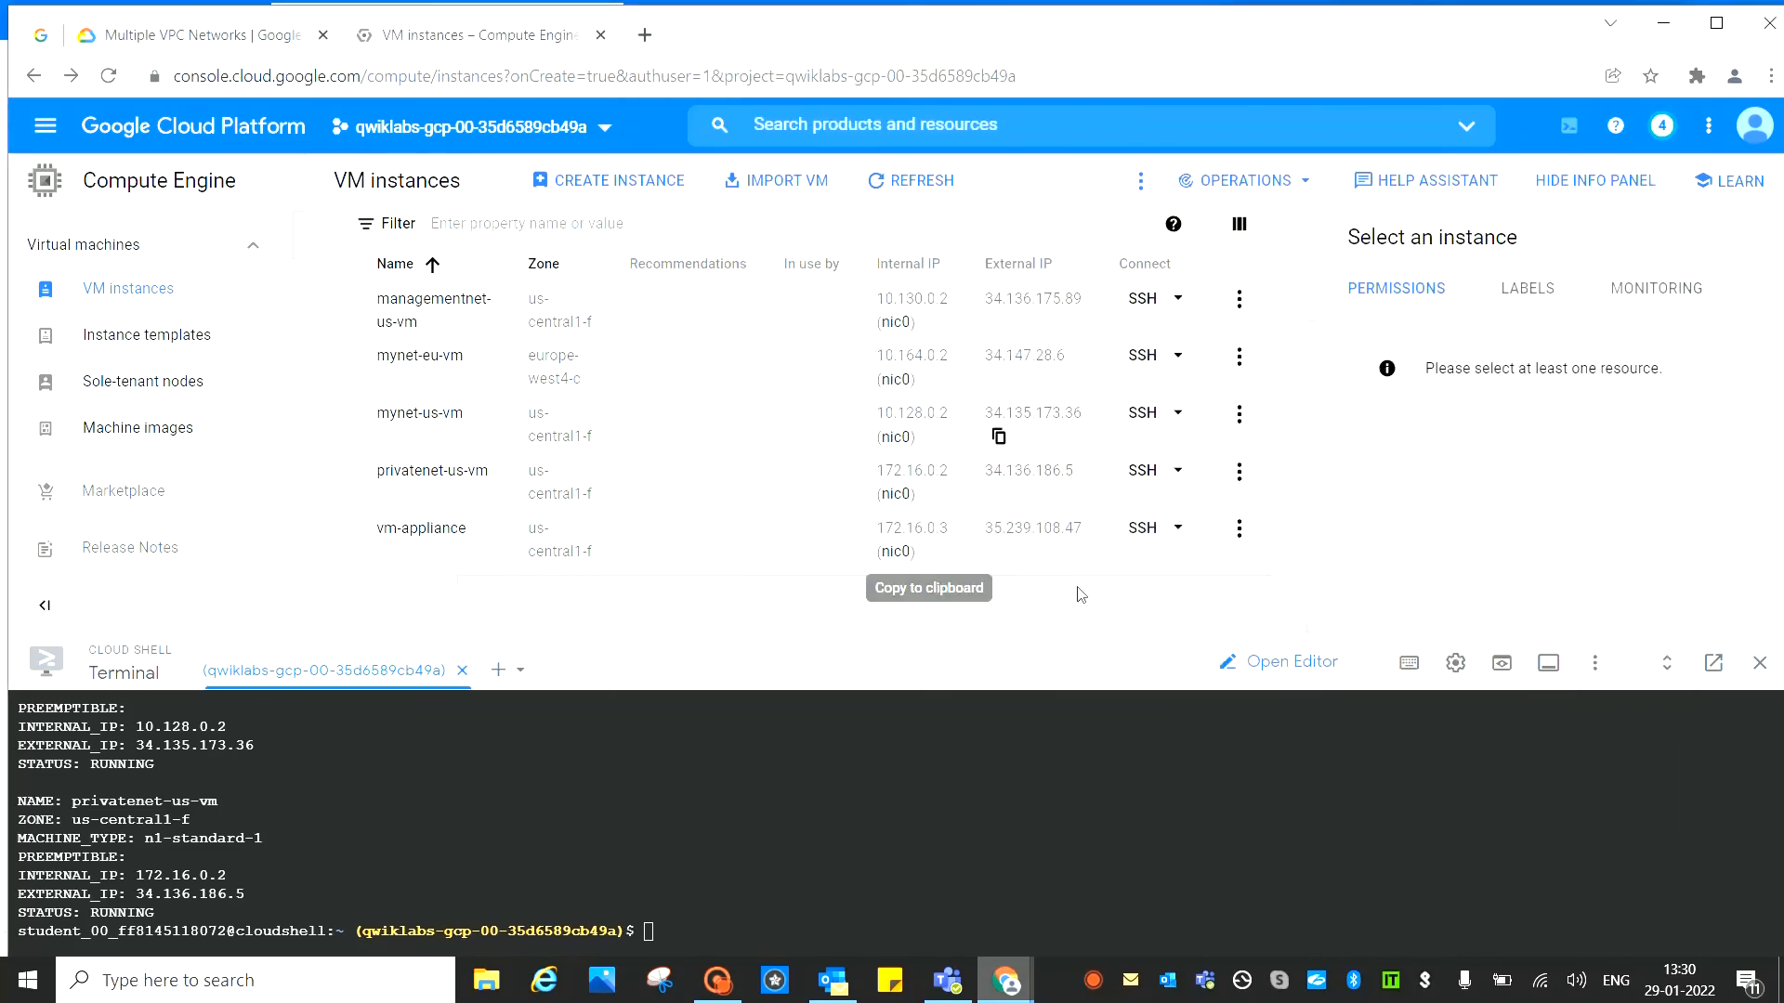
{"action": "left_click", "coordinate": [999, 495]}
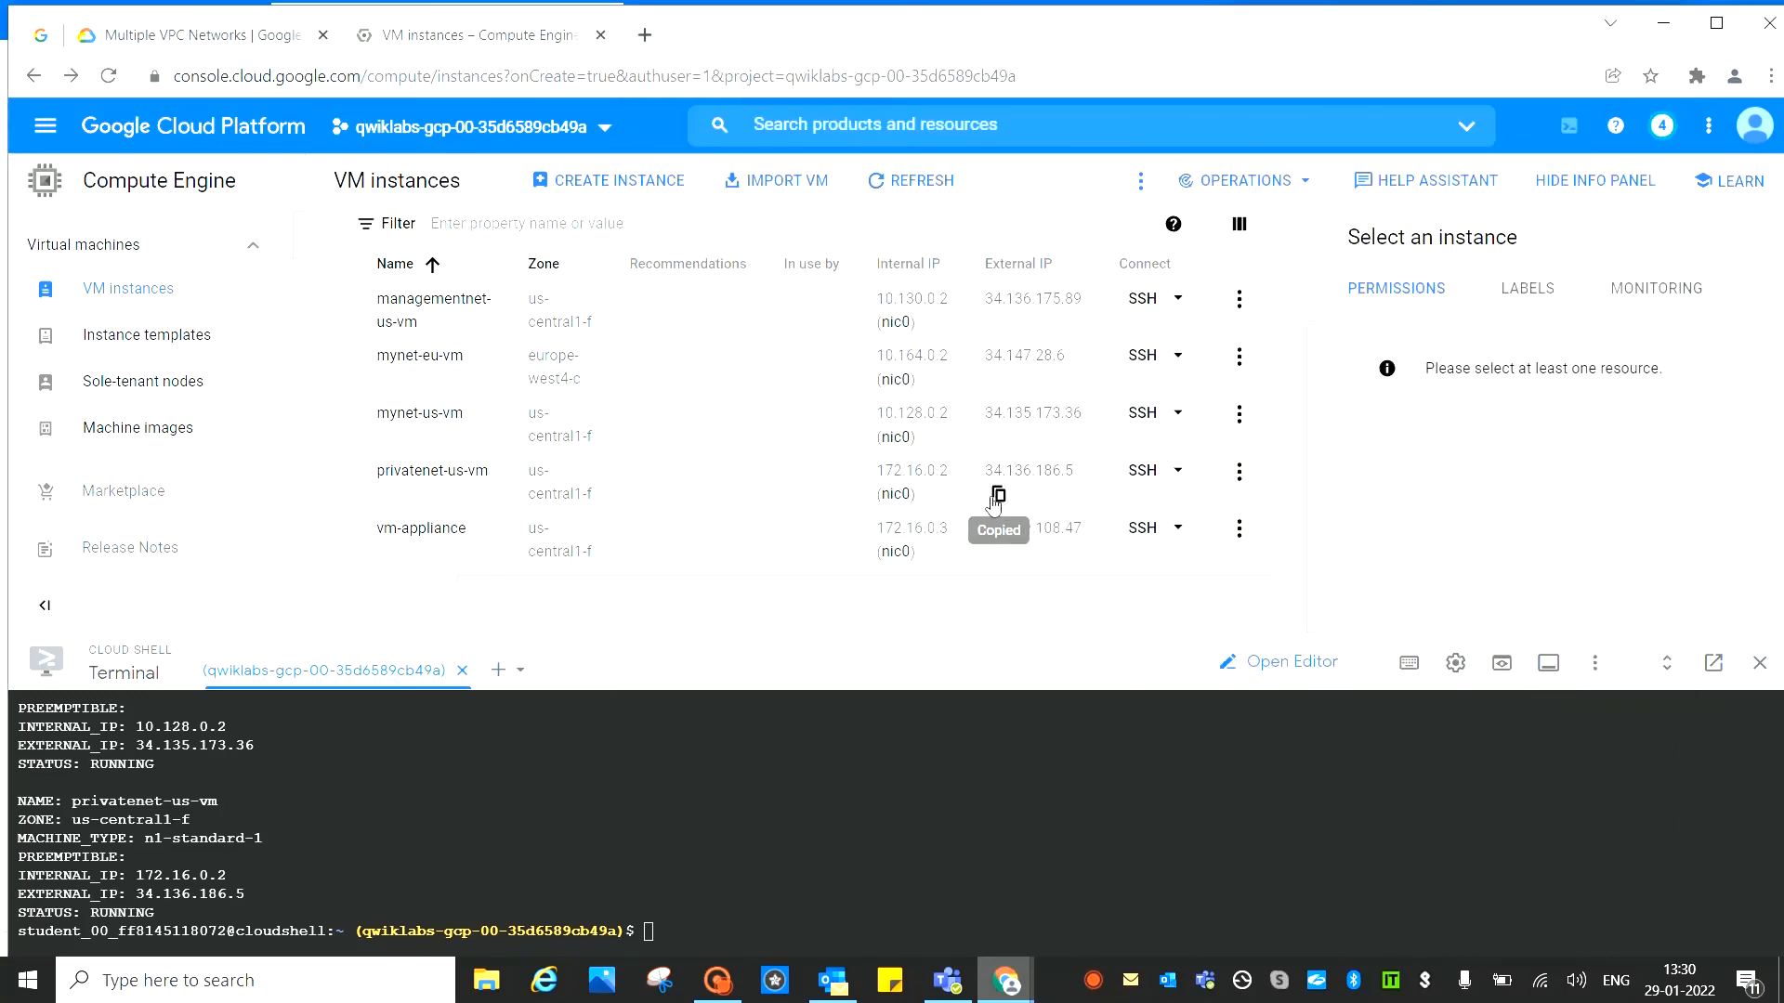
{"action": "left_click", "coordinate": [997, 981]}
{"action": "left_click", "coordinate": [1181, 795]}
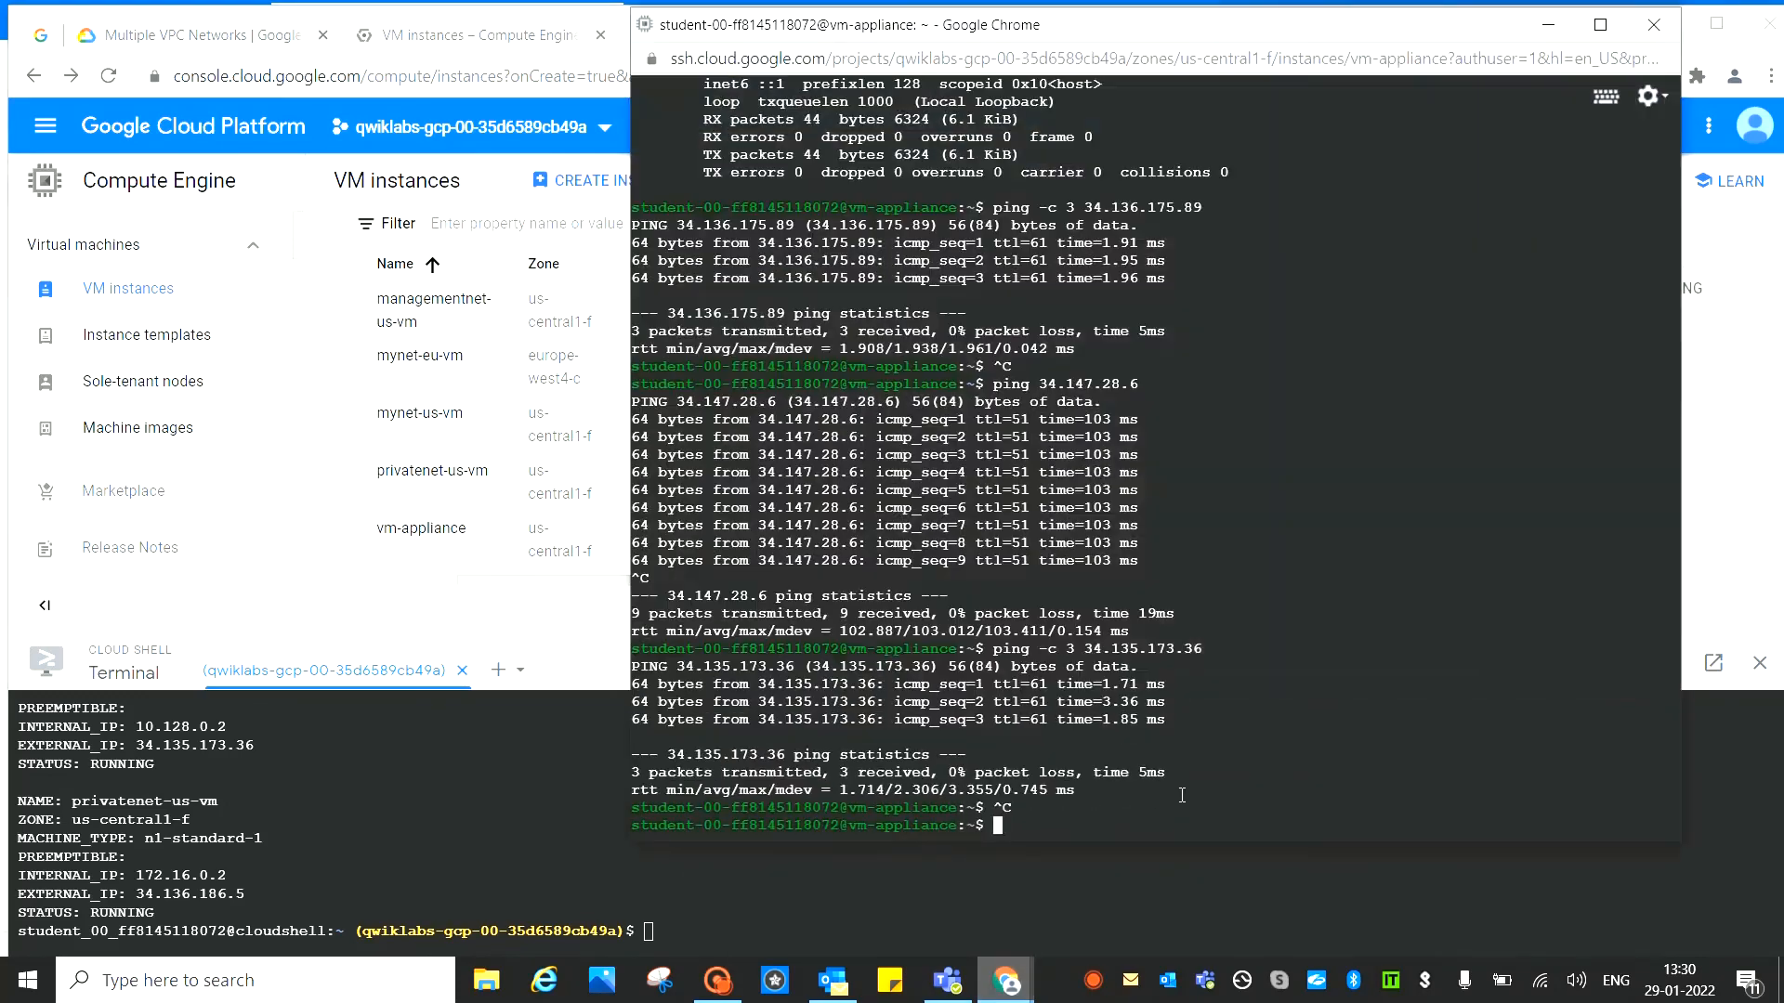
{"action": "type", "text": "ping -c 3"}
{"action": "key", "text": "ctrl+v"}
{"action": "key", "text": "Return"}
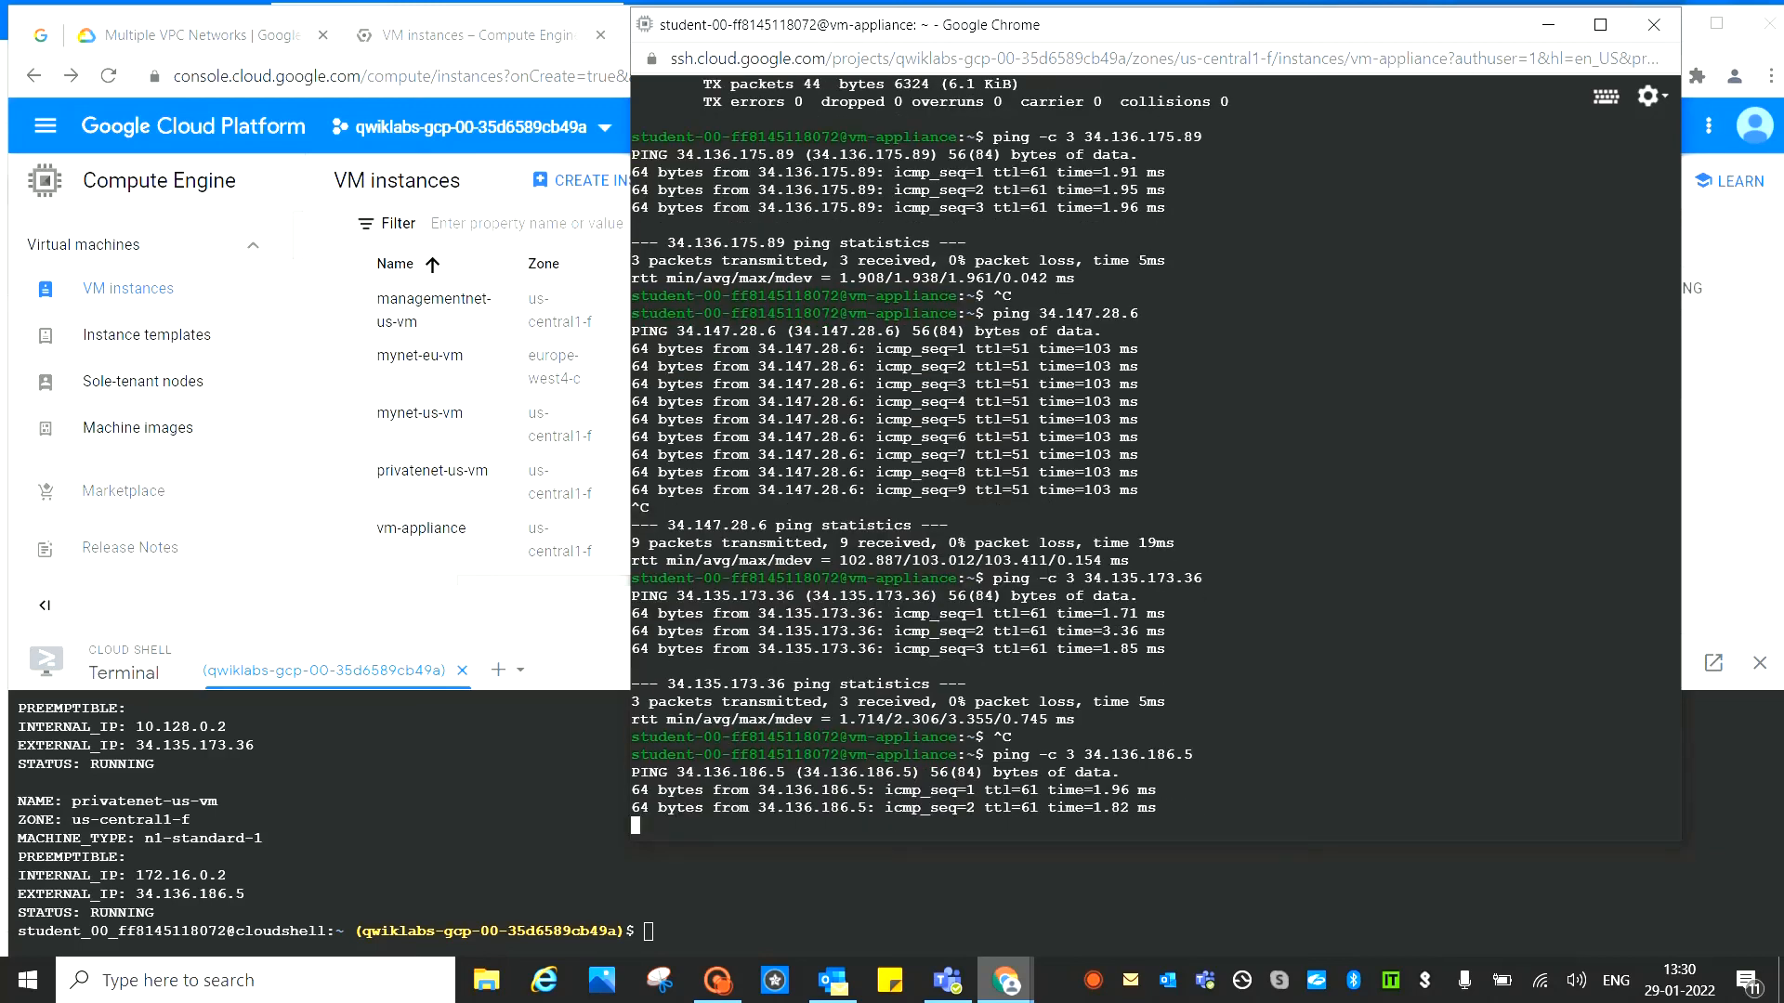
{"action": "key", "text": "ctrl+c"}
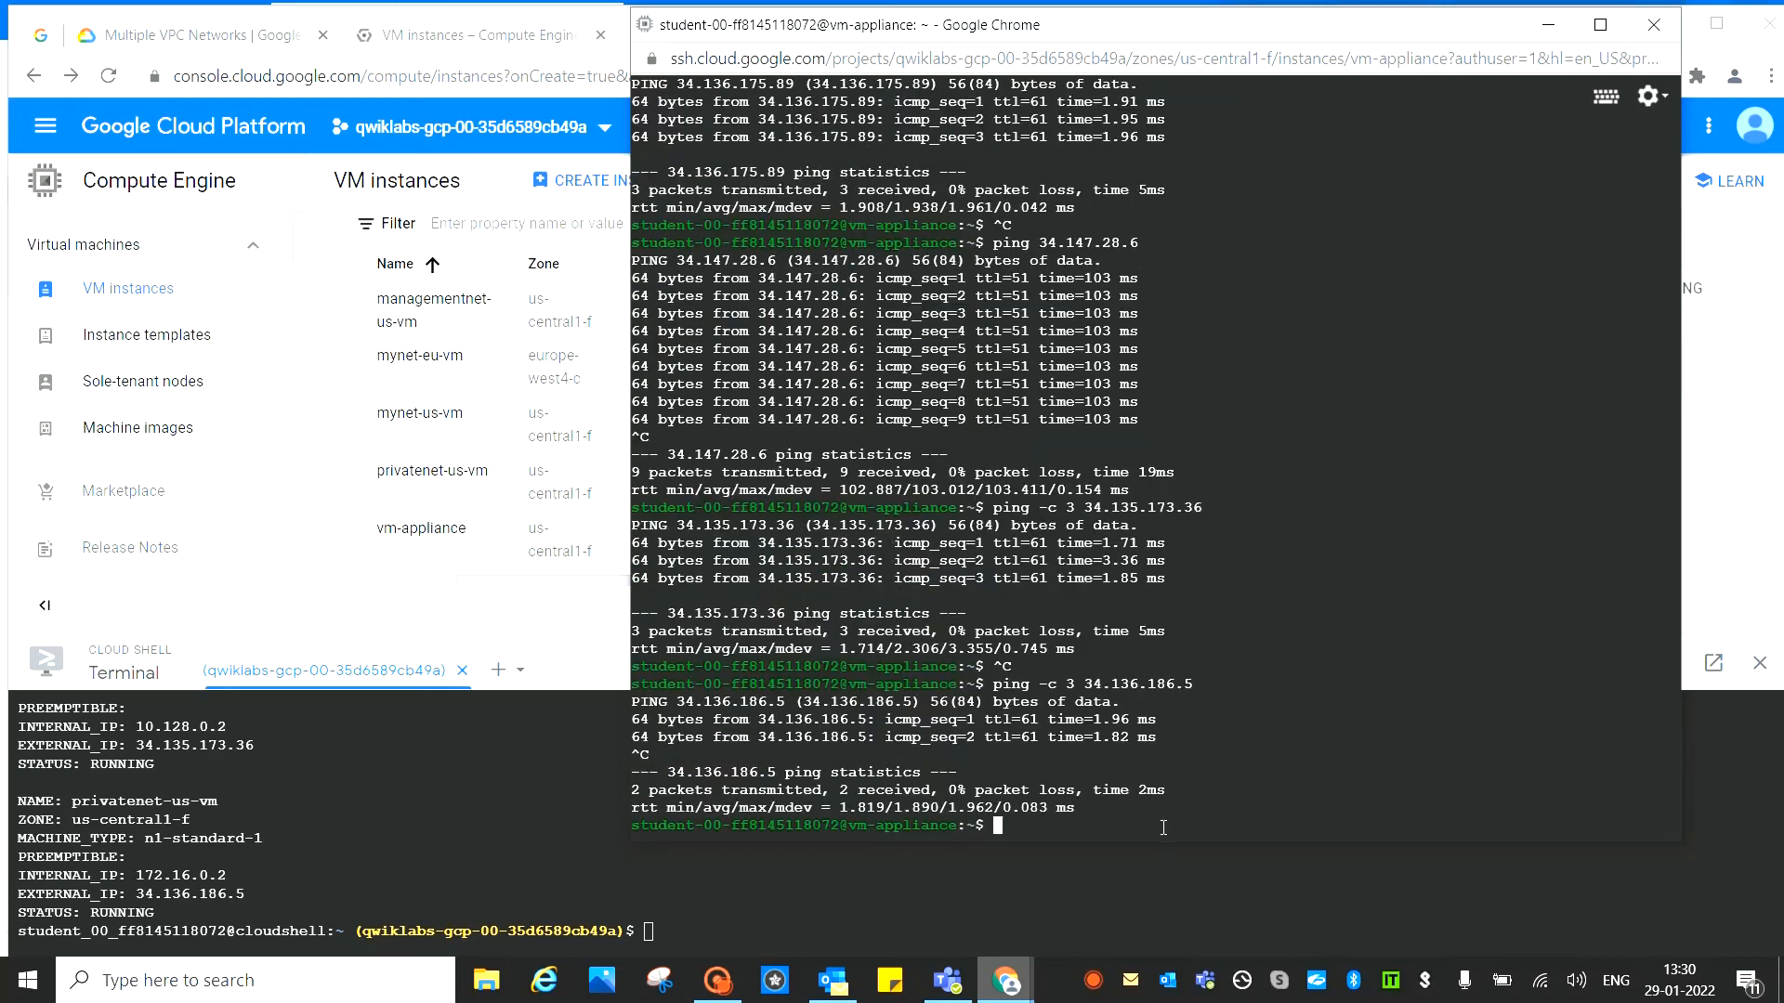
Copy managementnet-us-vm's internal IP and run ping -c 3 10.130.0.2 in vm-appliance's SSH session
{"action": "left_click", "coordinate": [1548, 37]}
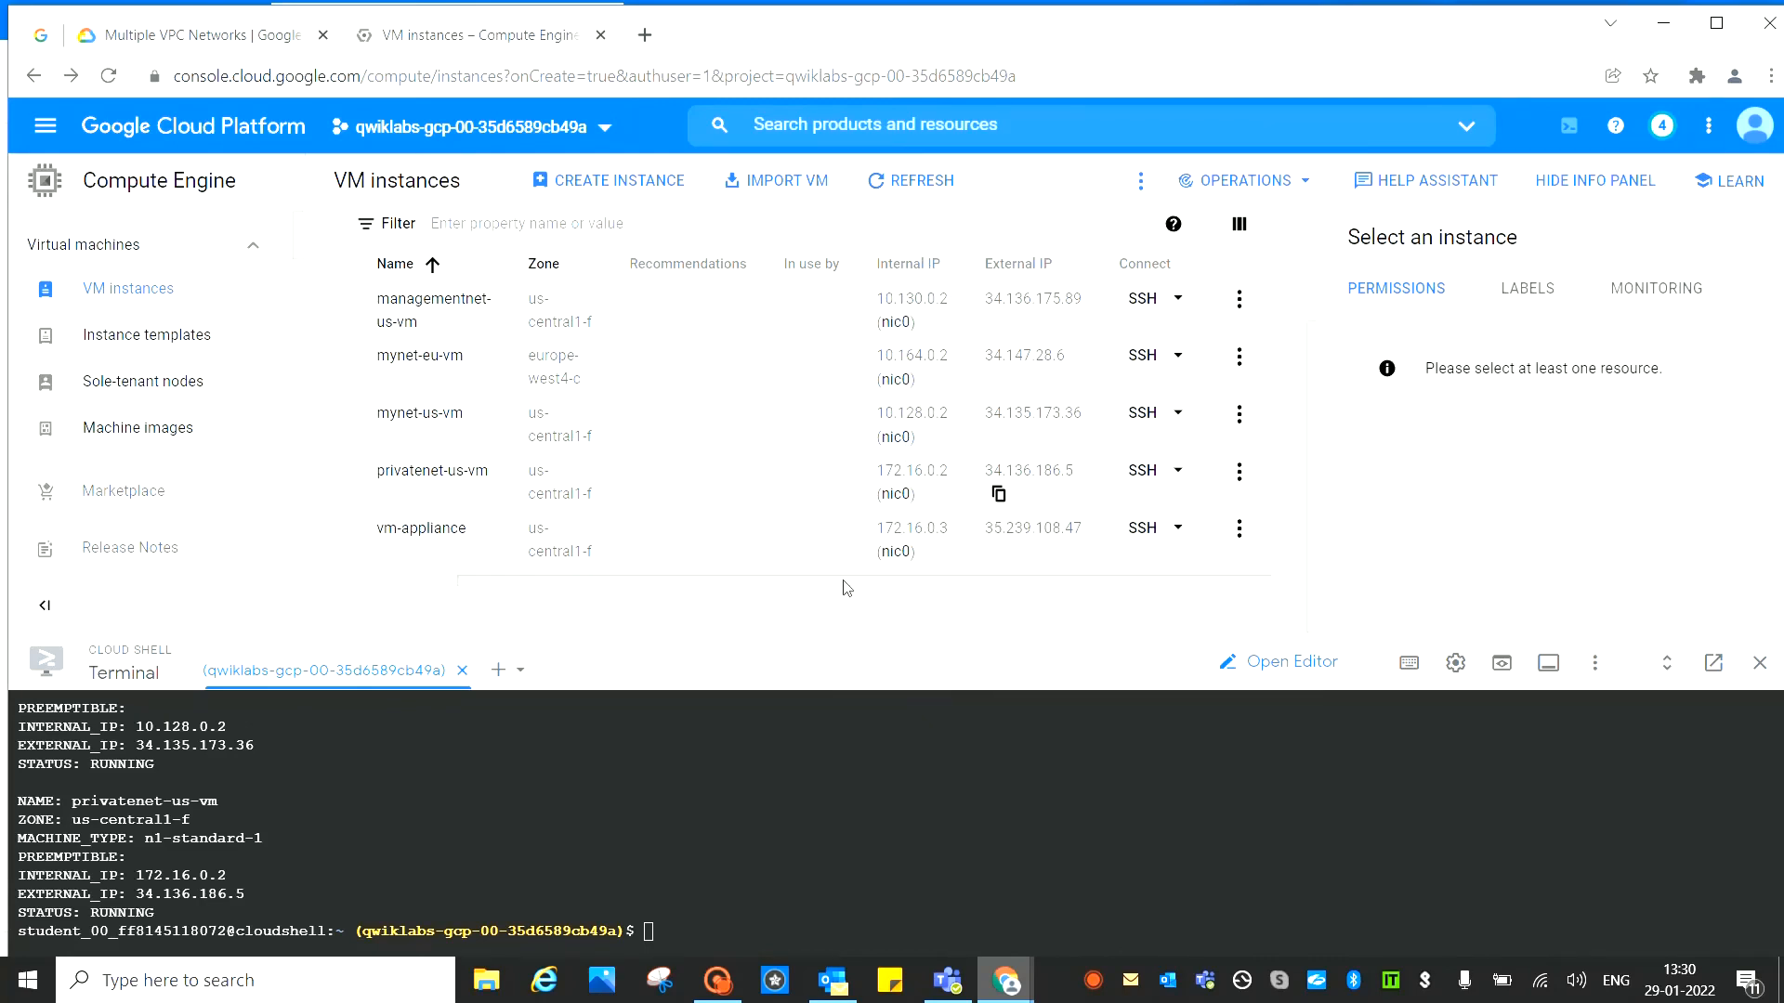
{"action": "left_click", "coordinate": [929, 321]}
{"action": "mouse_move", "coordinate": [1006, 980]}
{"action": "left_click", "coordinate": [1245, 892]}
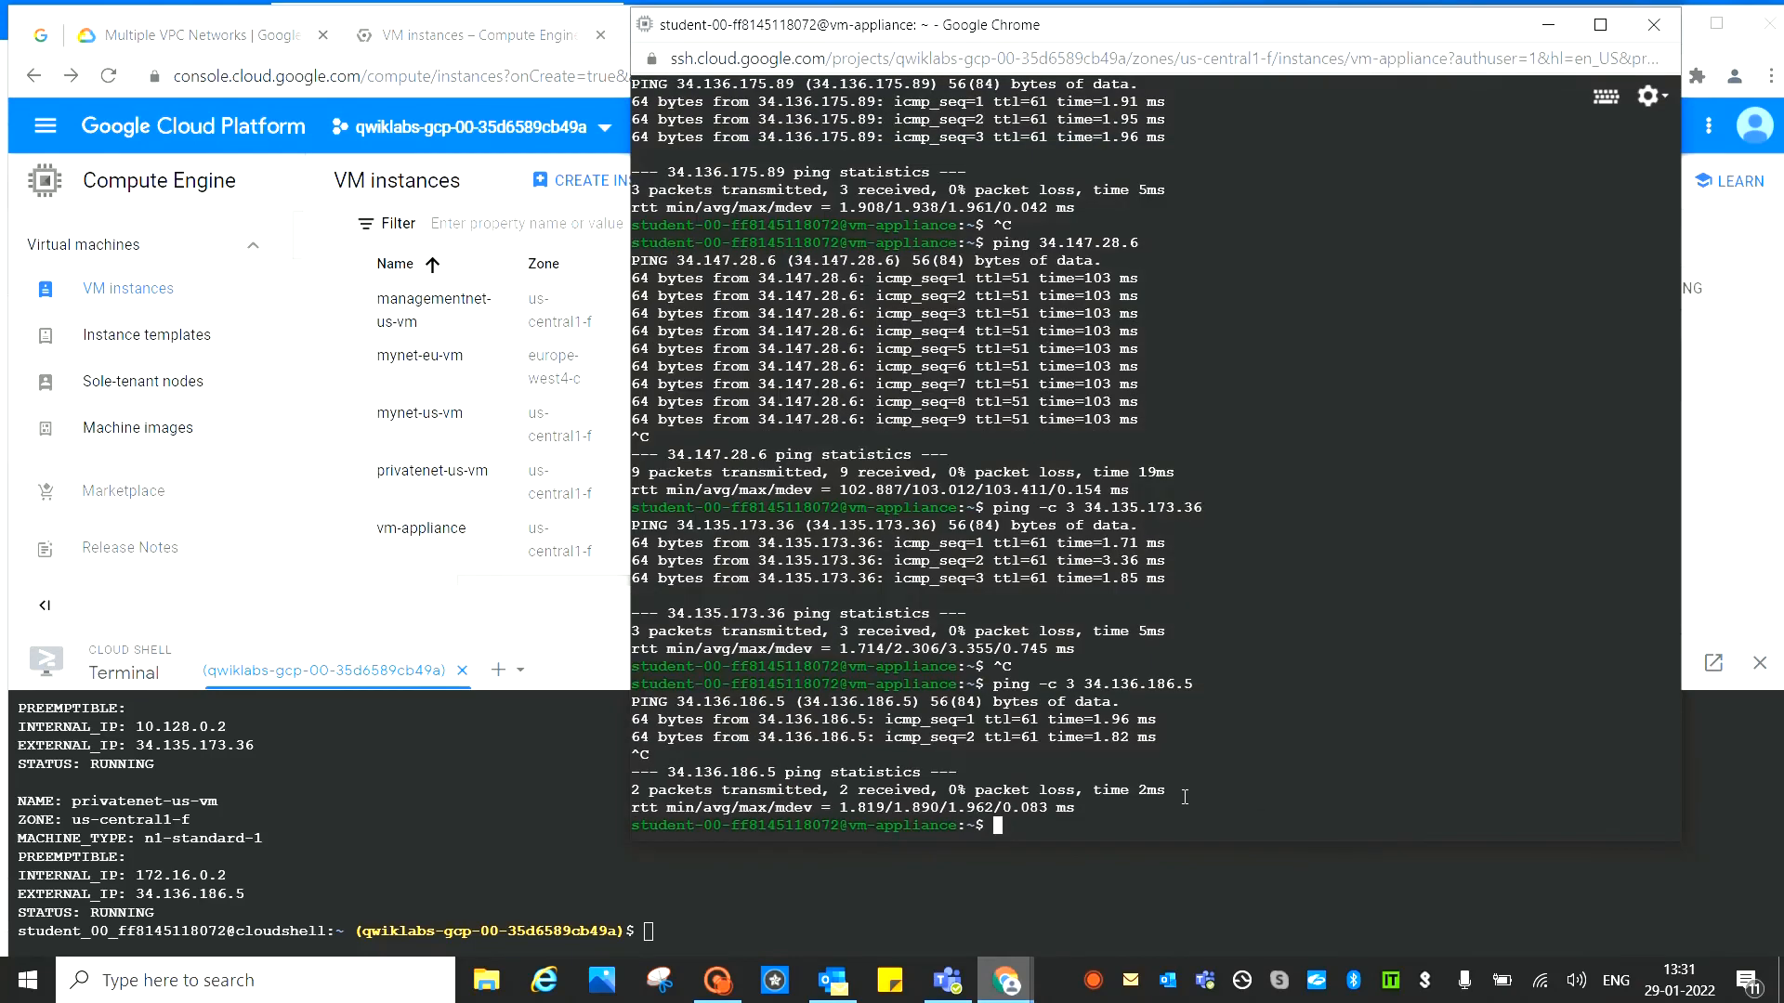
{"action": "type", "text": "ping -c 3 10.130.0.2"}
{"action": "key", "text": "Return"}
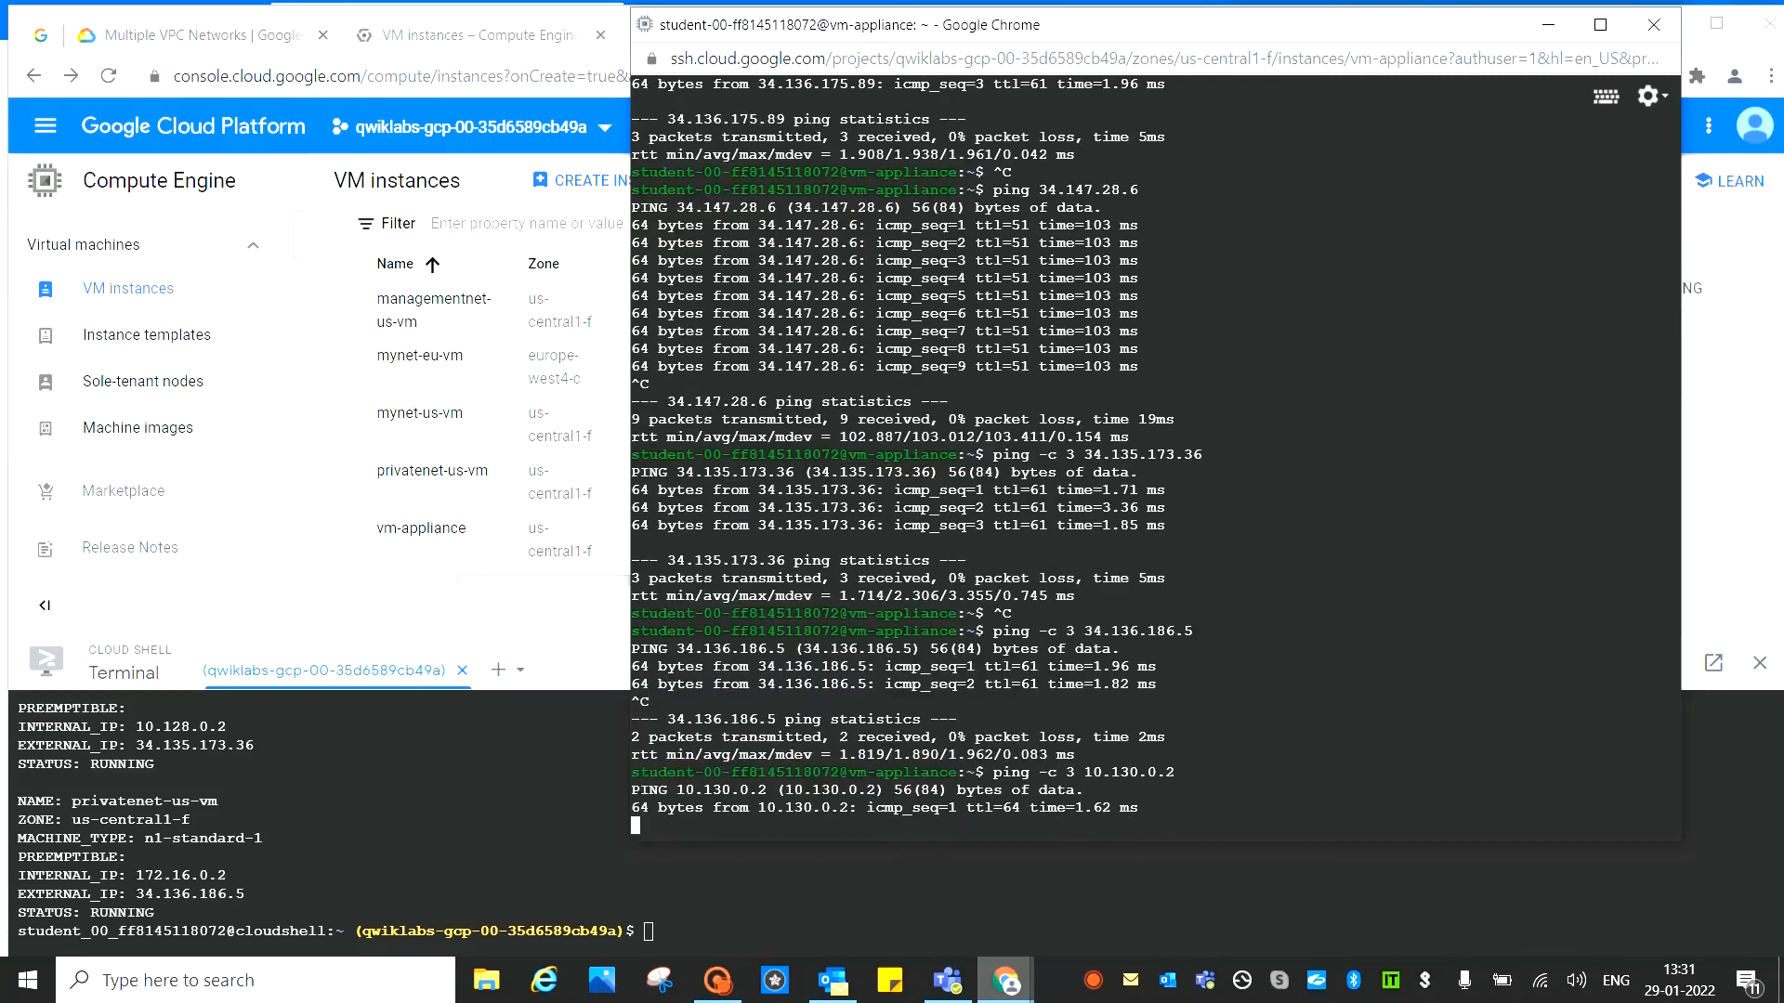
Copy mynet-eu-vm's internal IP, run ping 10.164.0.2 in vm-appliance's SSH session and return to the VM instances list
{"action": "left_click", "coordinate": [1542, 26]}
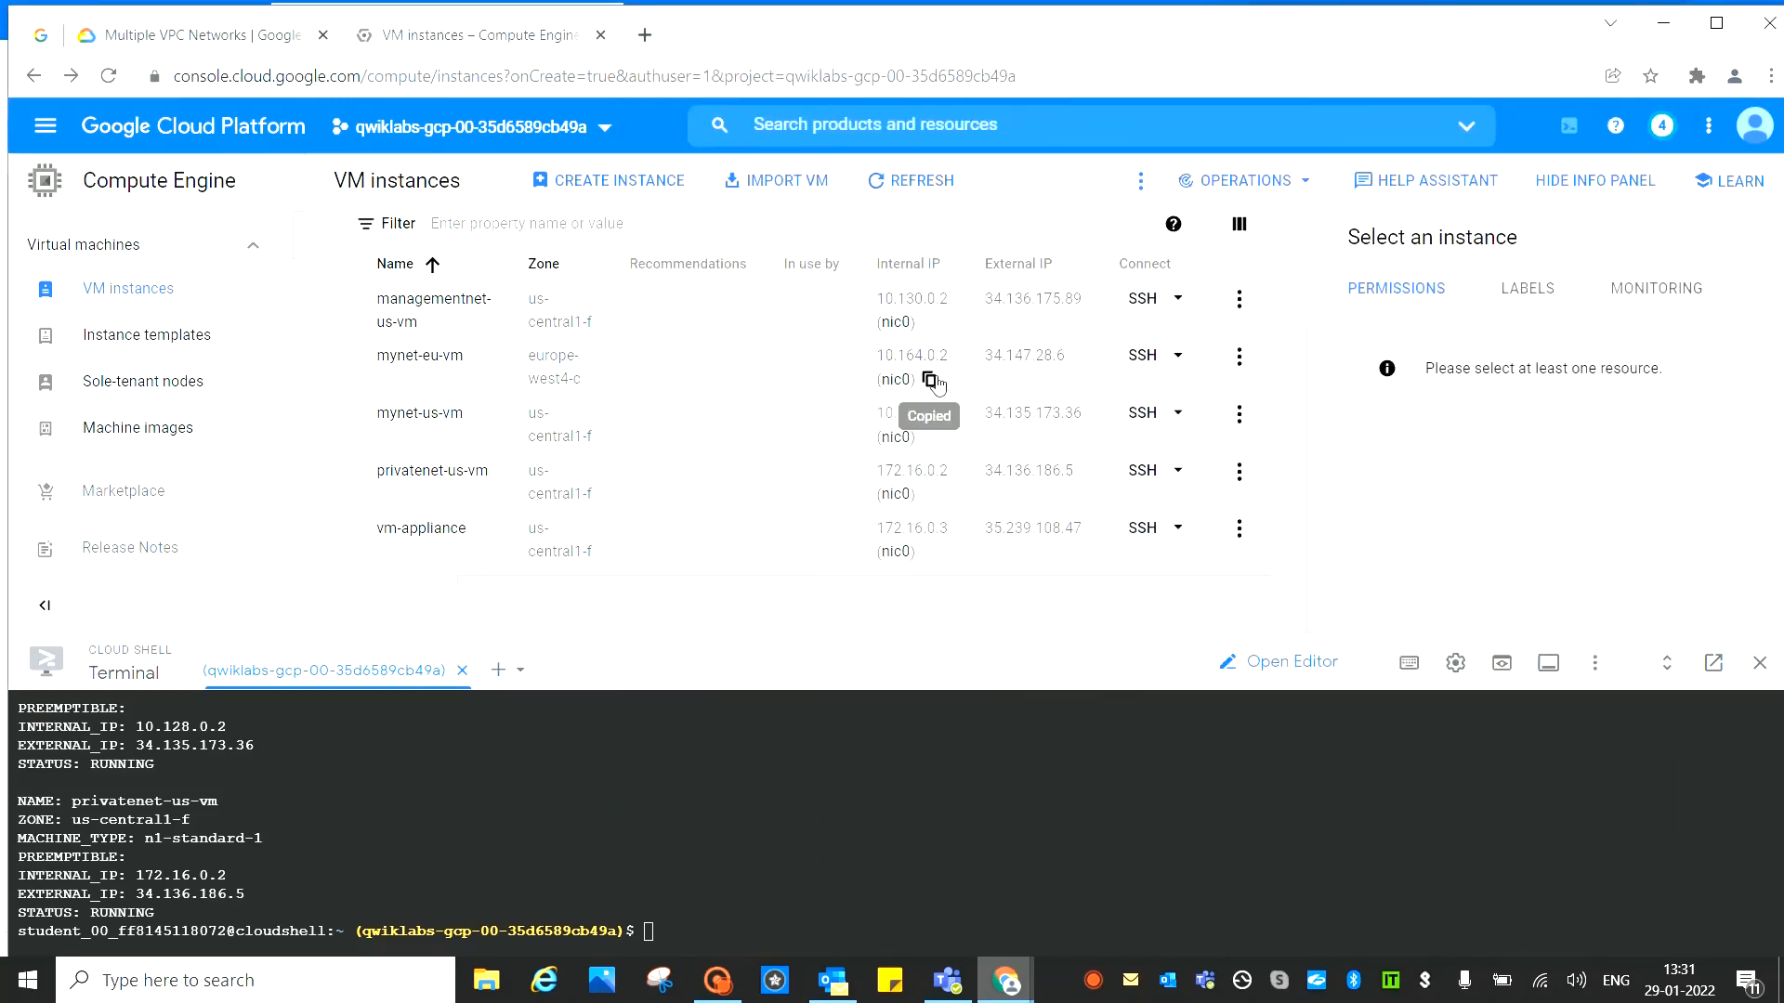
{"action": "mouse_move", "coordinate": [1005, 980]}
{"action": "left_click", "coordinate": [1160, 933]}
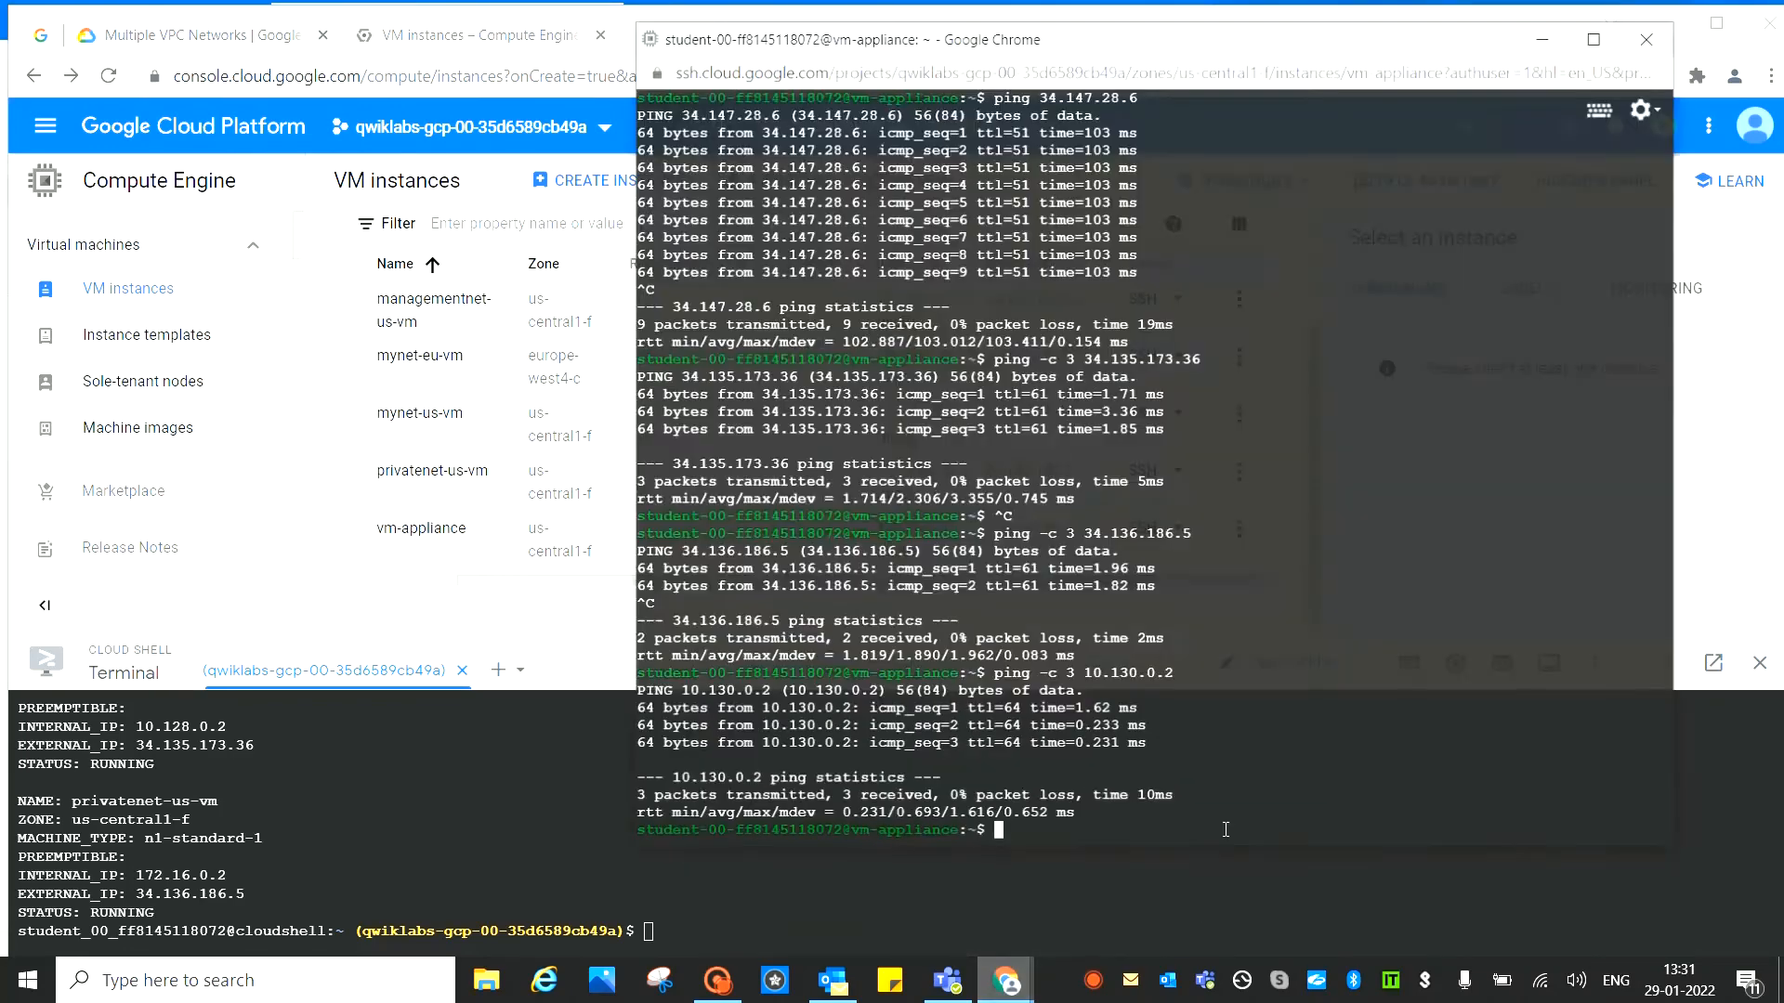
{"action": "type", "text": "pi"}
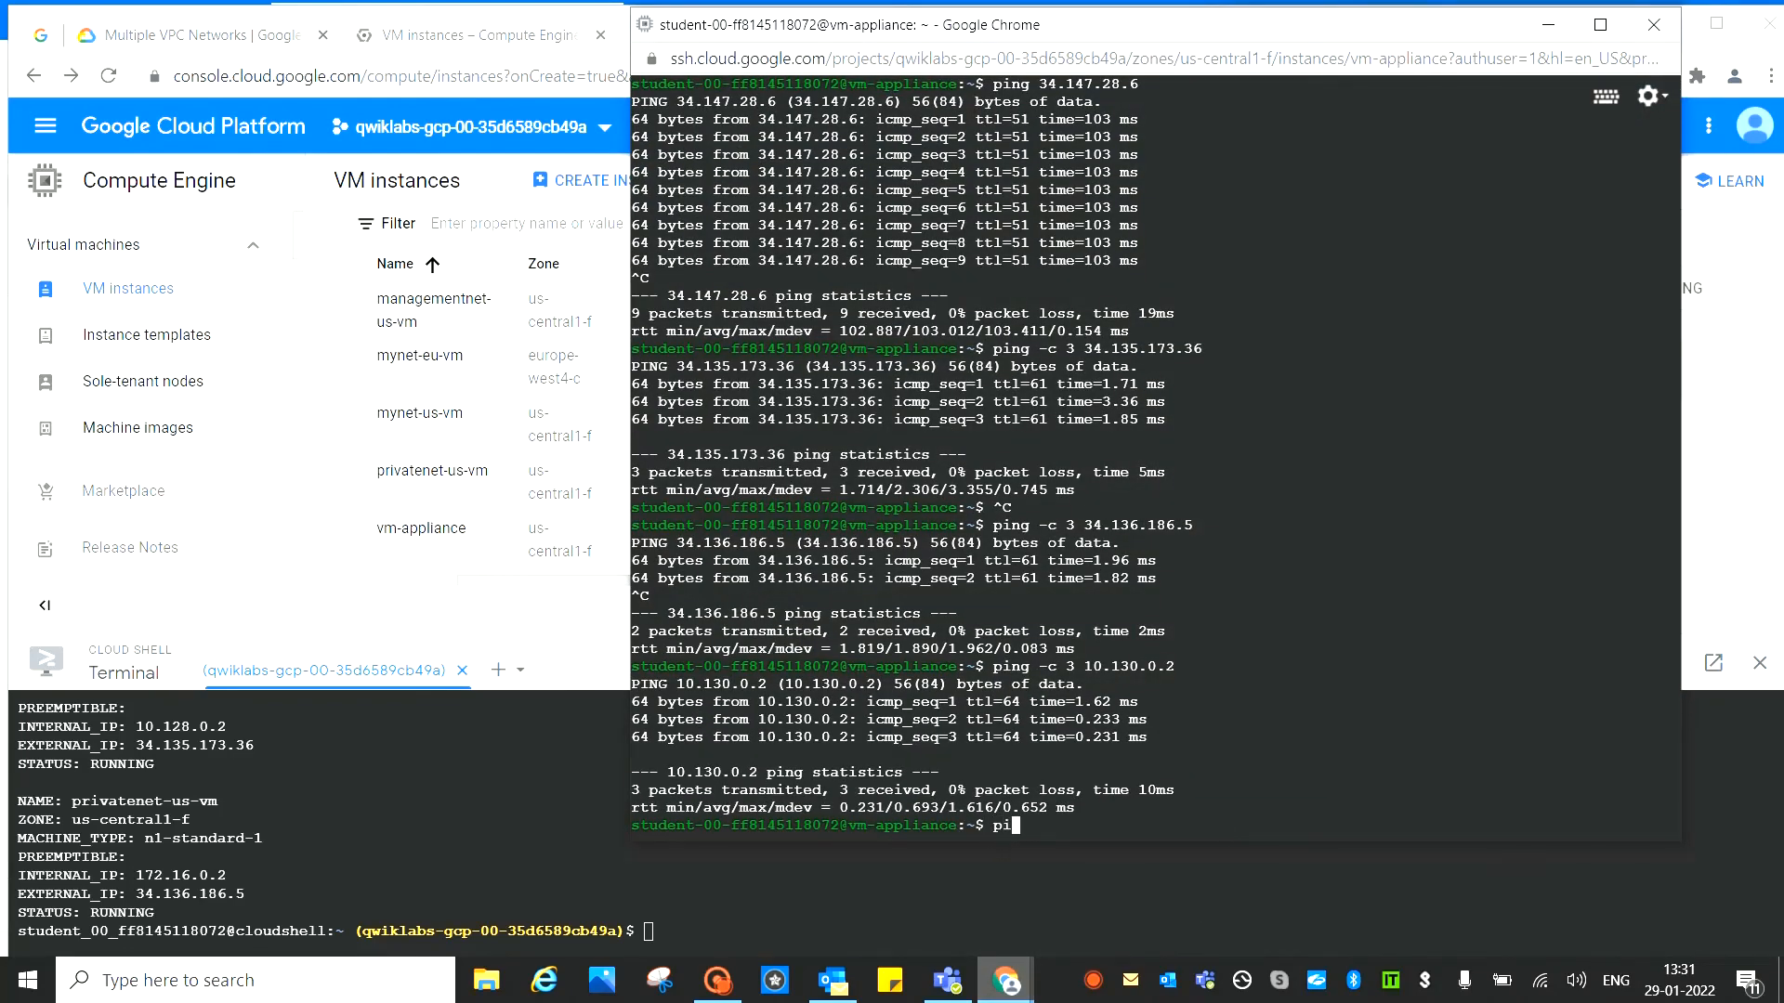
{"action": "type", "text": "ng 10.164.0.2"}
{"action": "key", "text": "Return"}
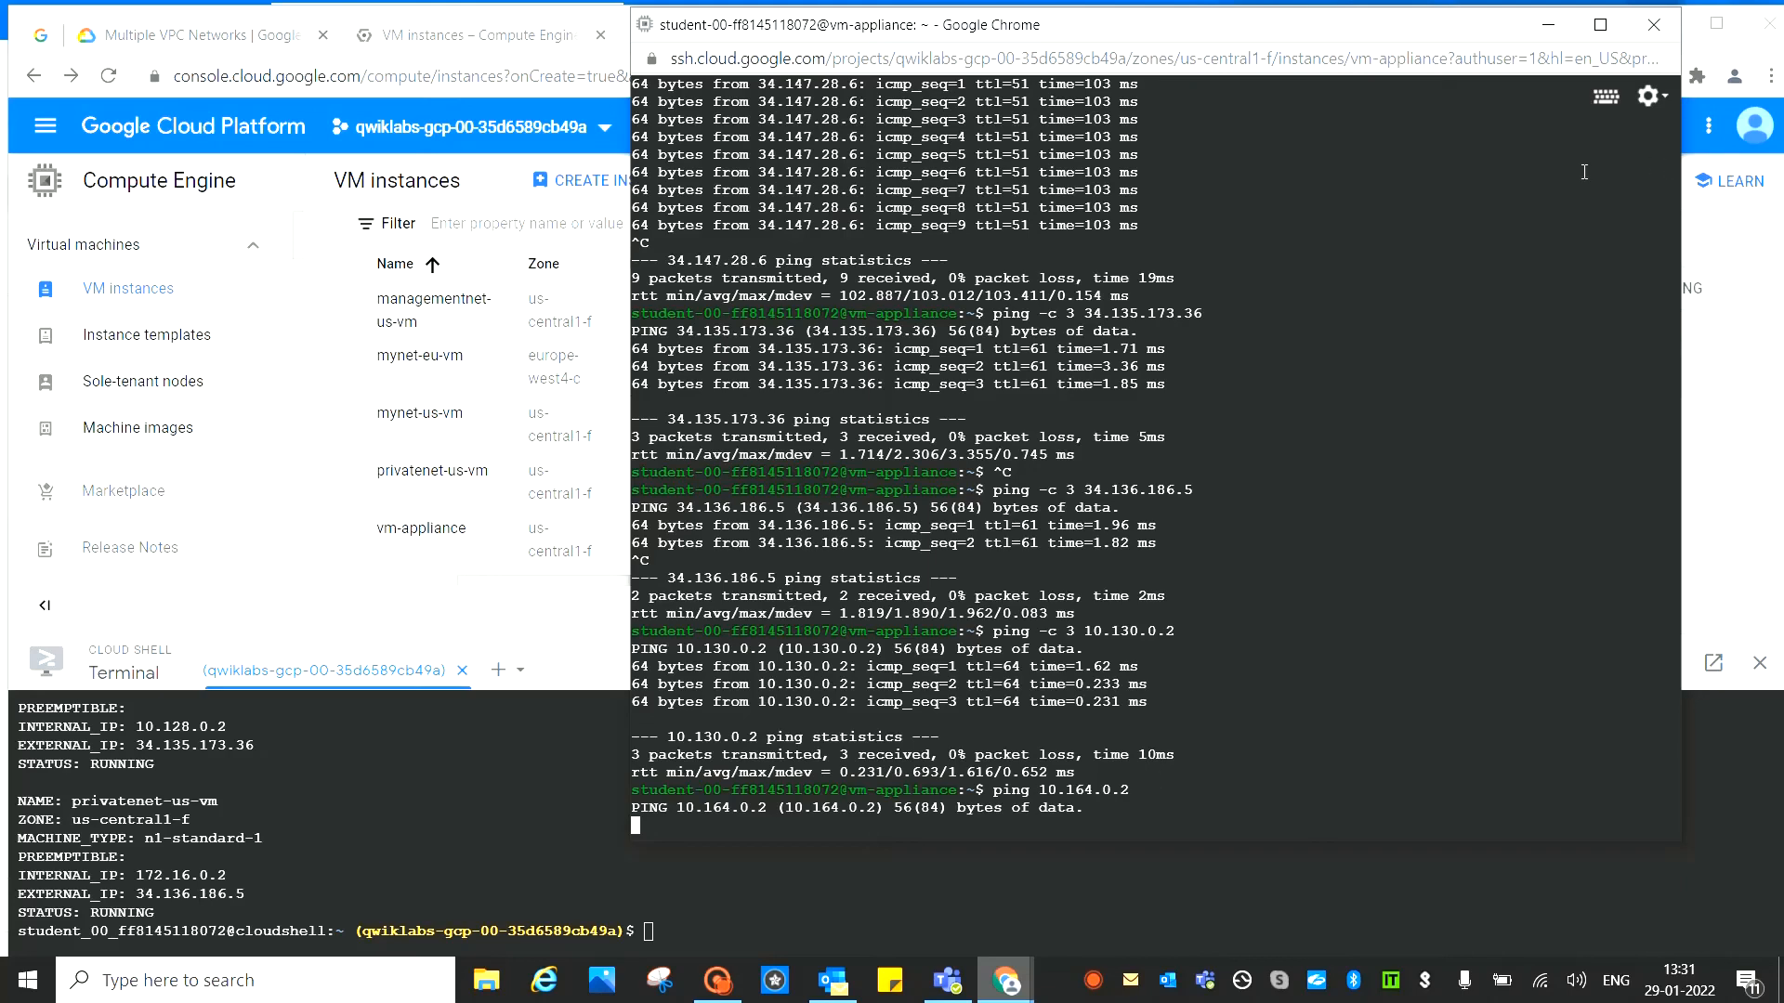
{"action": "left_click", "coordinate": [1545, 23]}
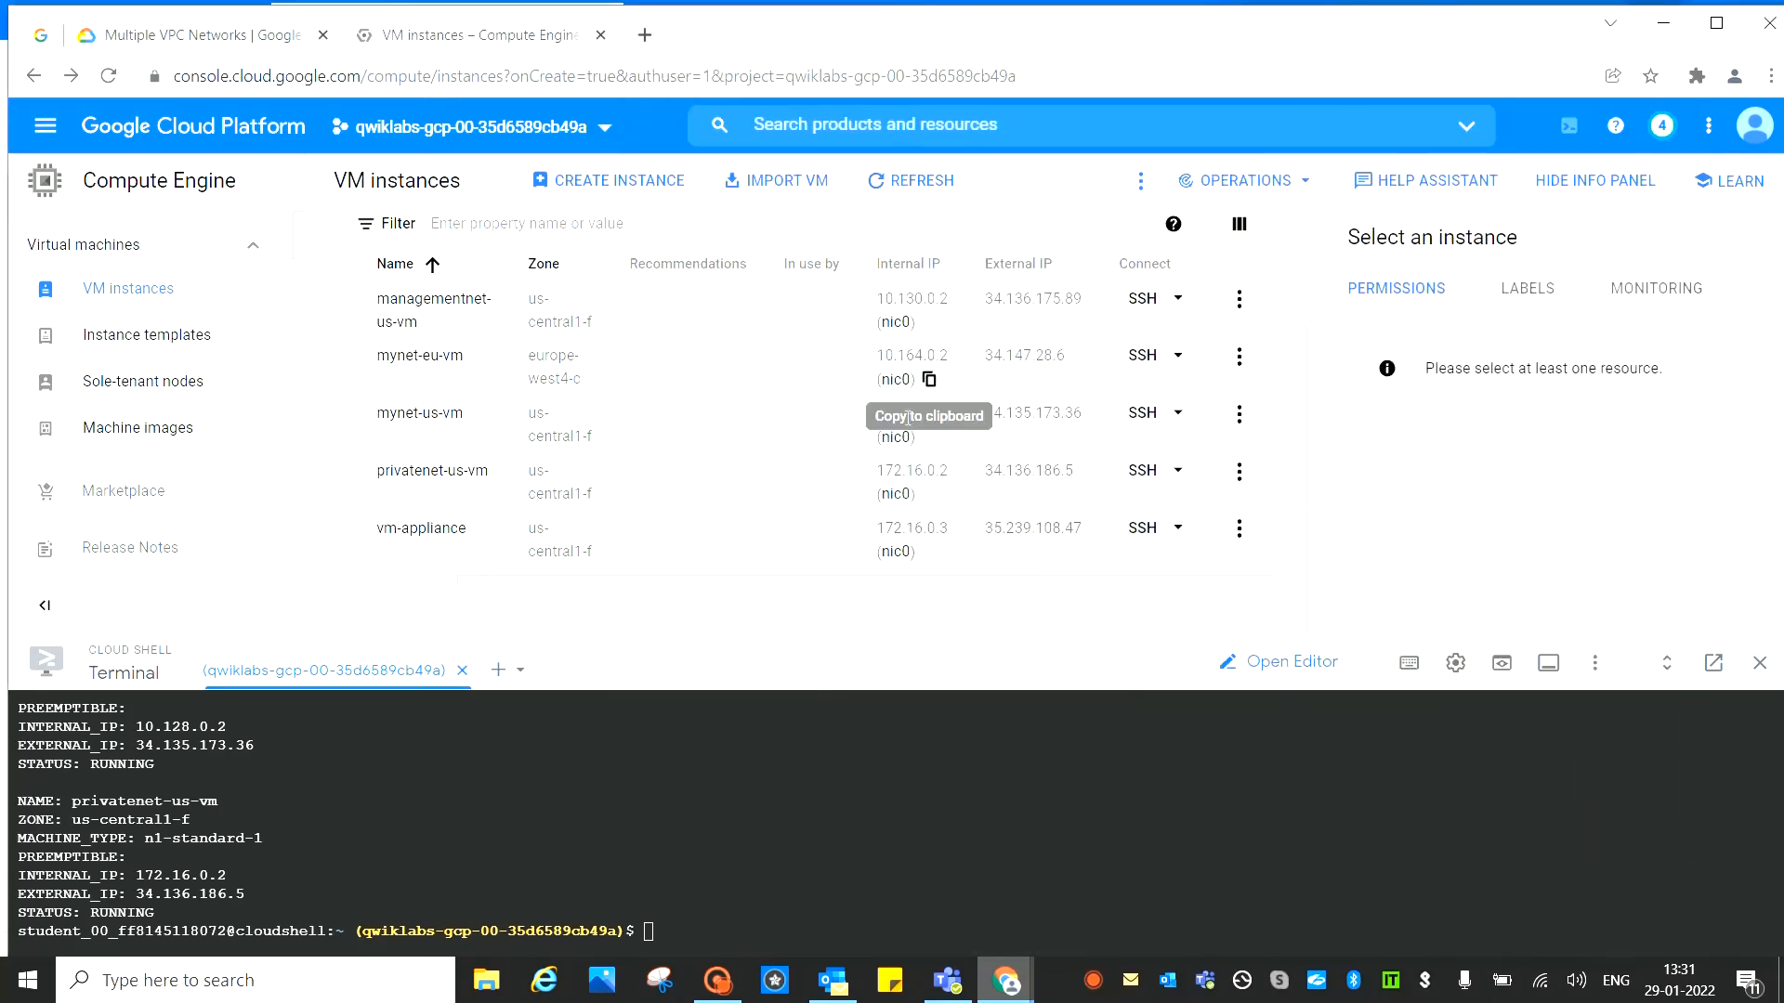
Copy mynet-us-vm's internal IP, stop the running ping in vm-appliance's SSH session, then run ping -c 3 10.128.0.2 and interrupt it
{"action": "left_click", "coordinate": [929, 437]}
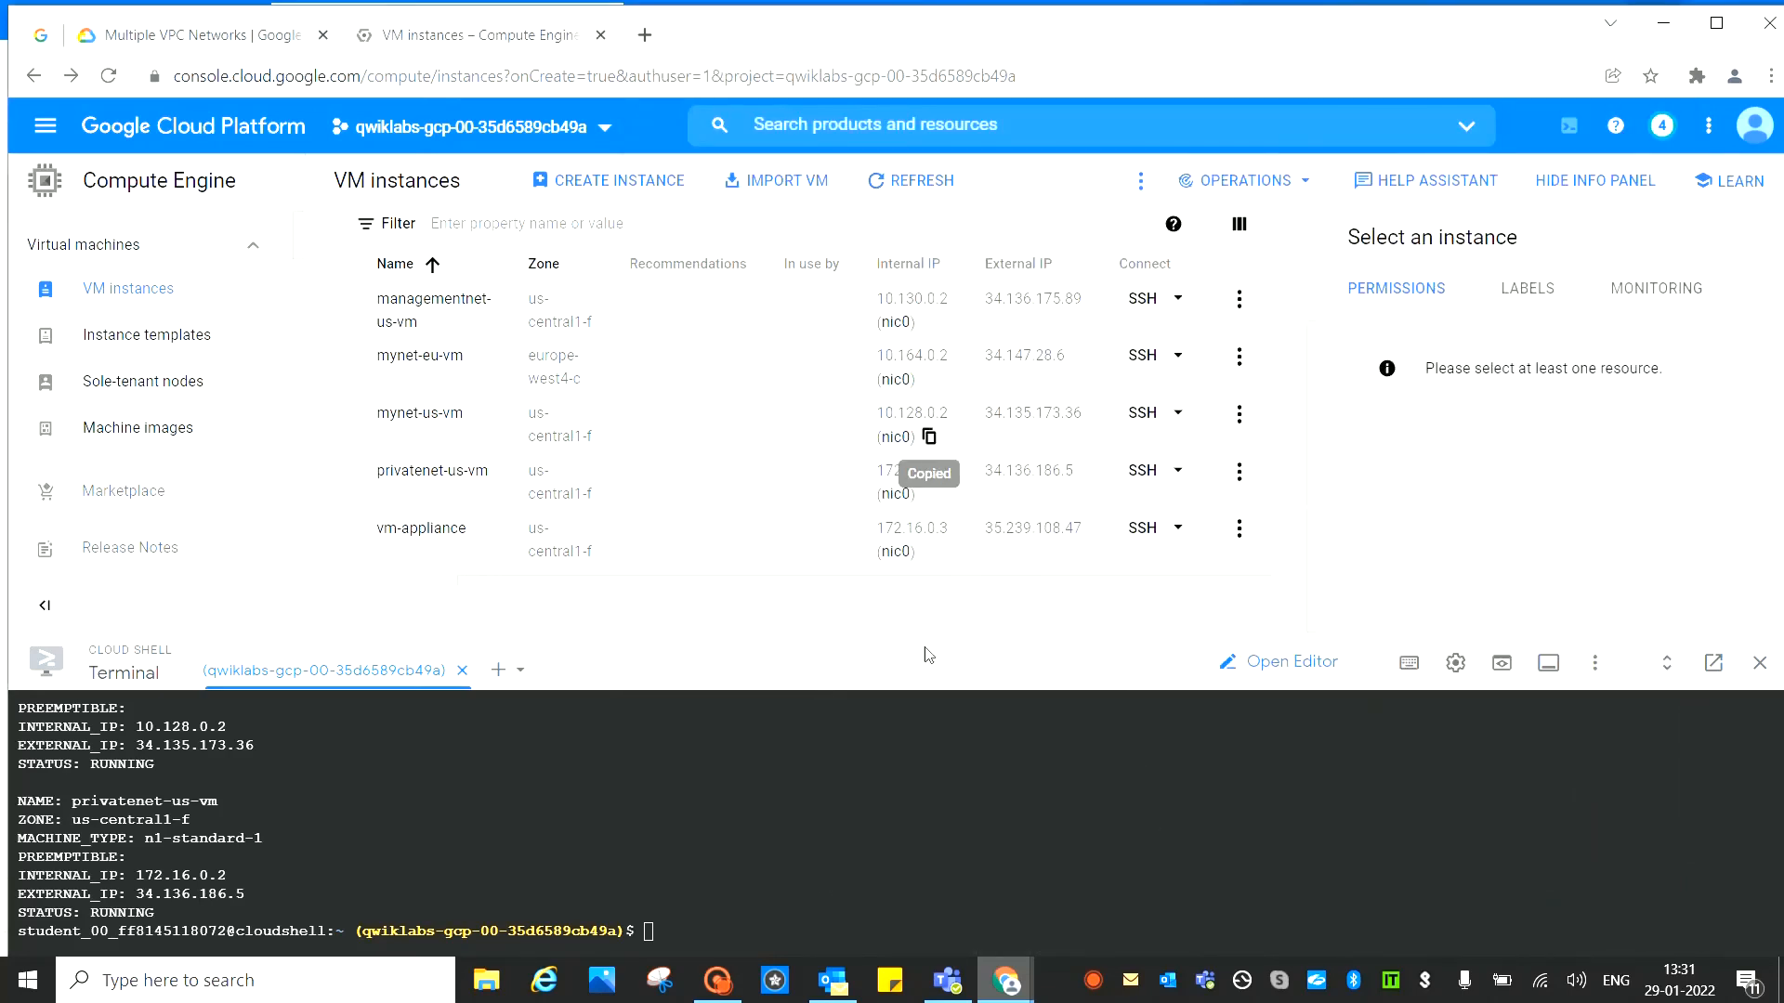
{"action": "mouse_move", "coordinate": [1005, 980]}
{"action": "left_click", "coordinate": [1384, 920]}
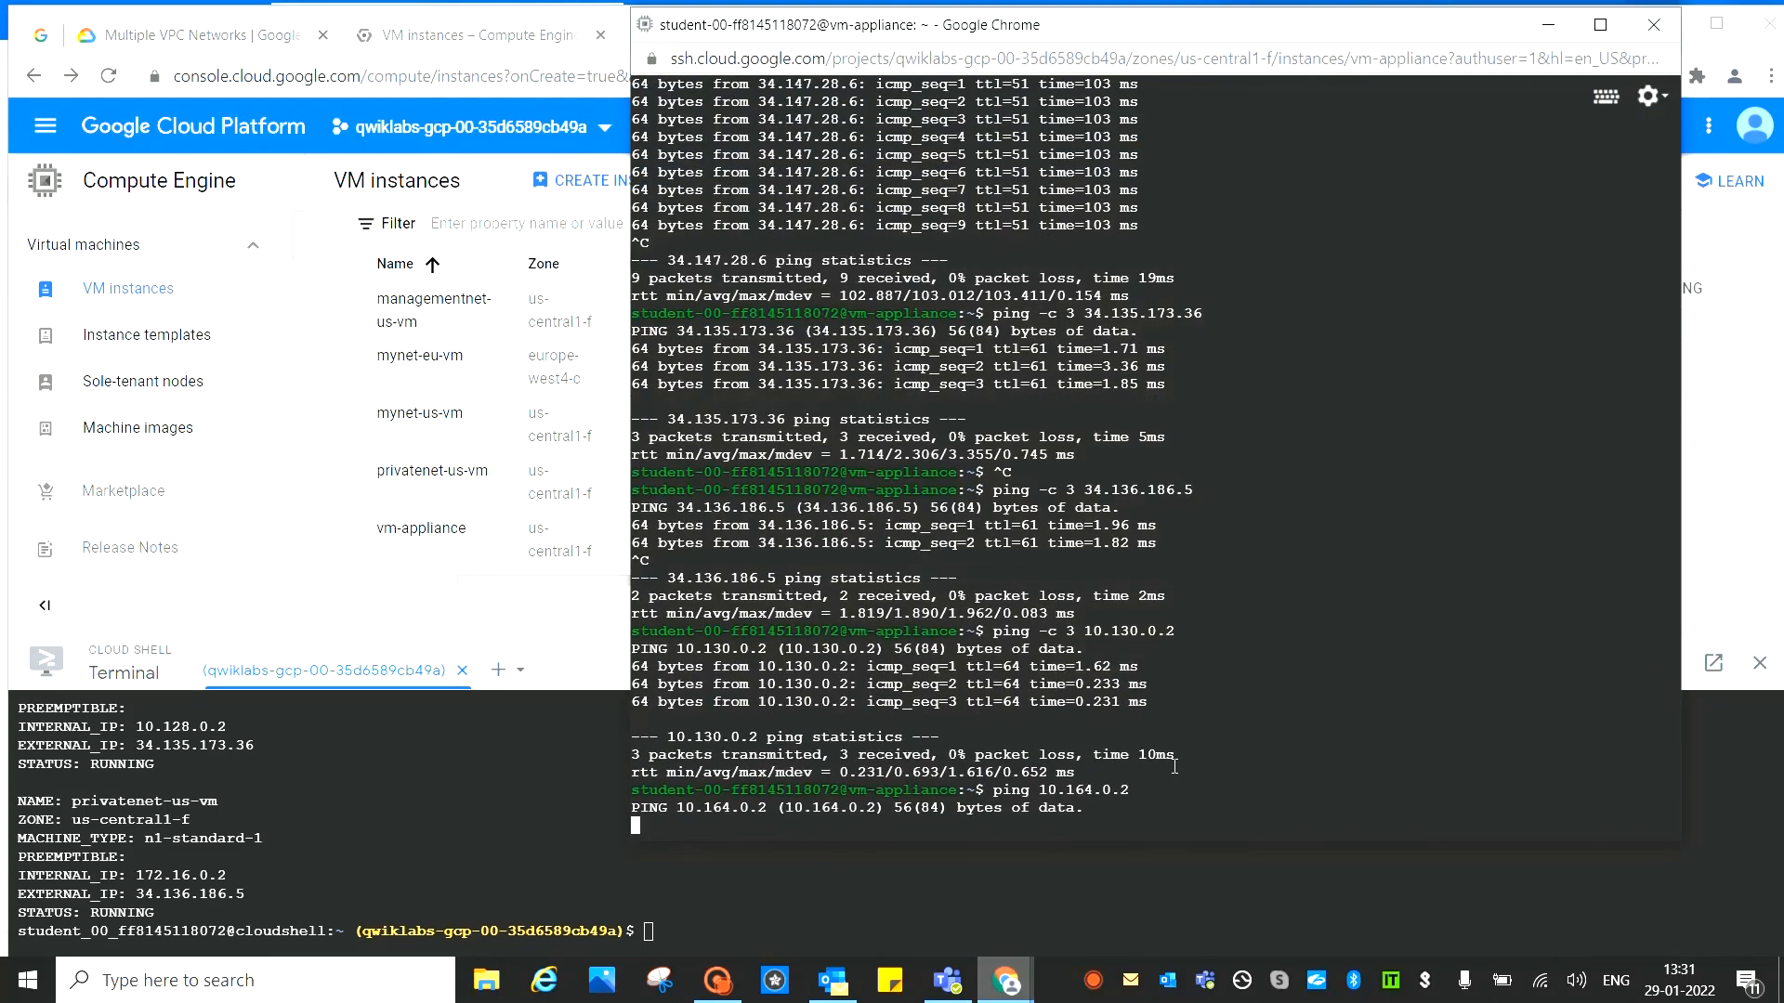
{"action": "key", "text": "ctrl+c"}
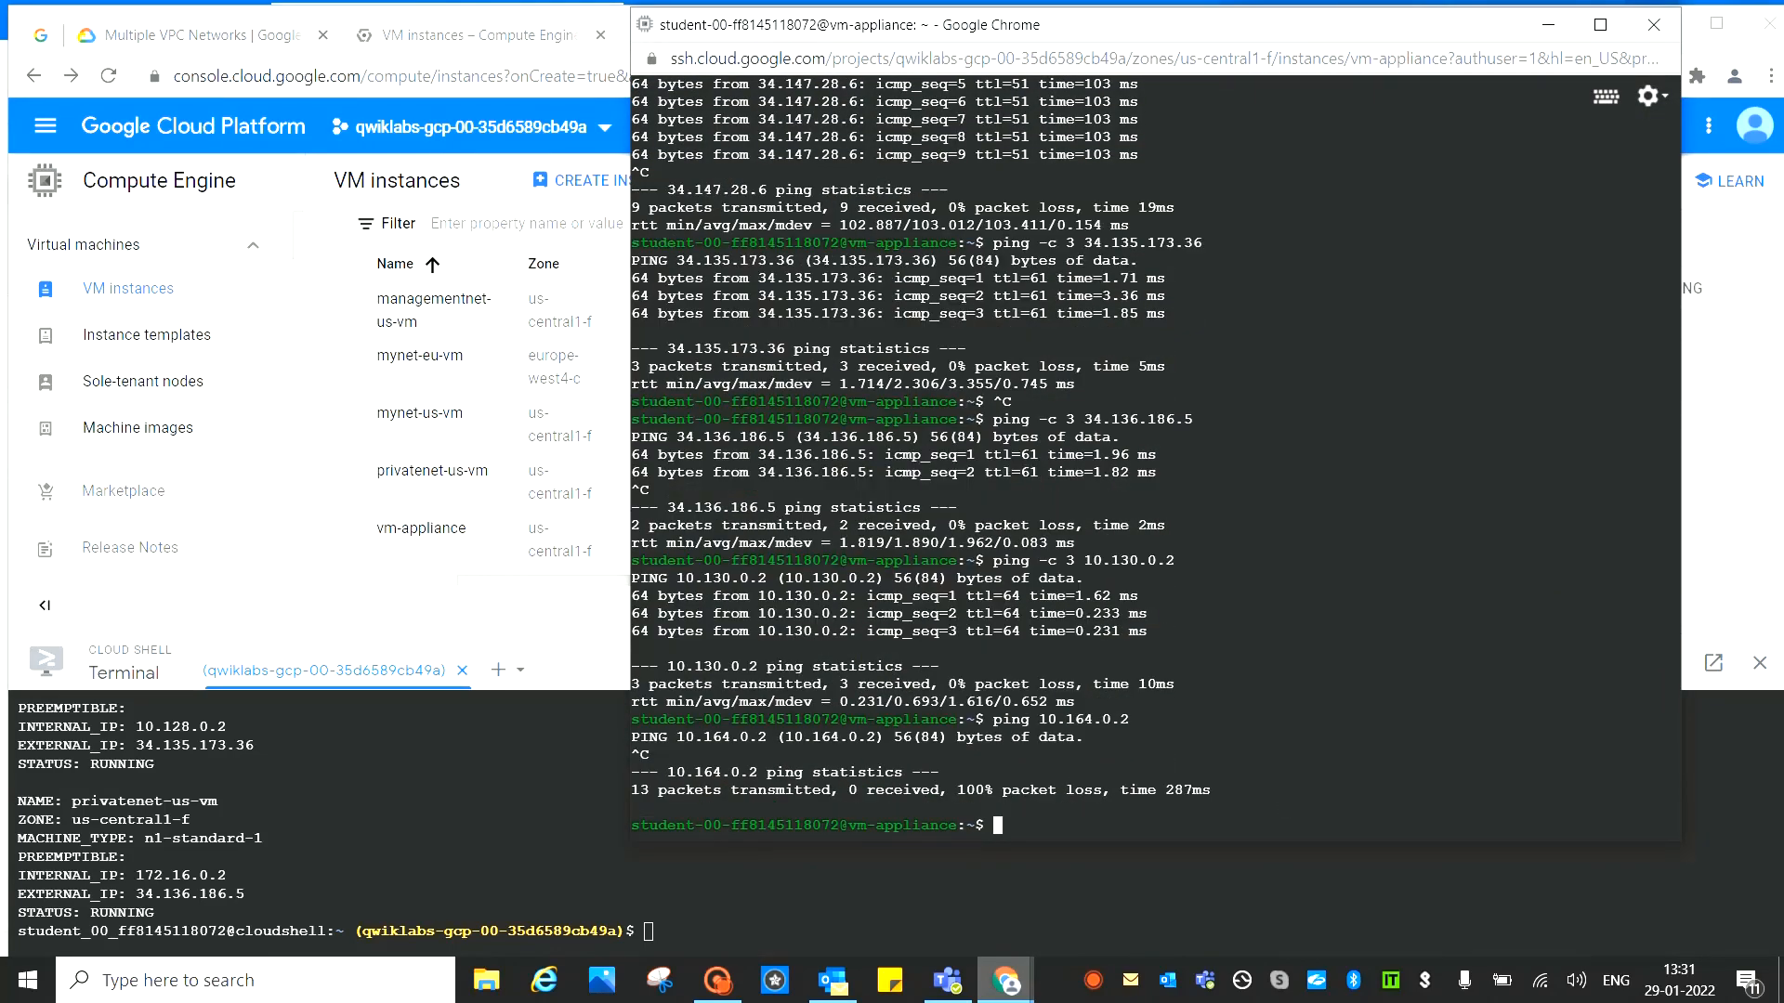
{"action": "type", "text": "ping -c 3 10.128.0.2"}
{"action": "key", "text": "Return"}
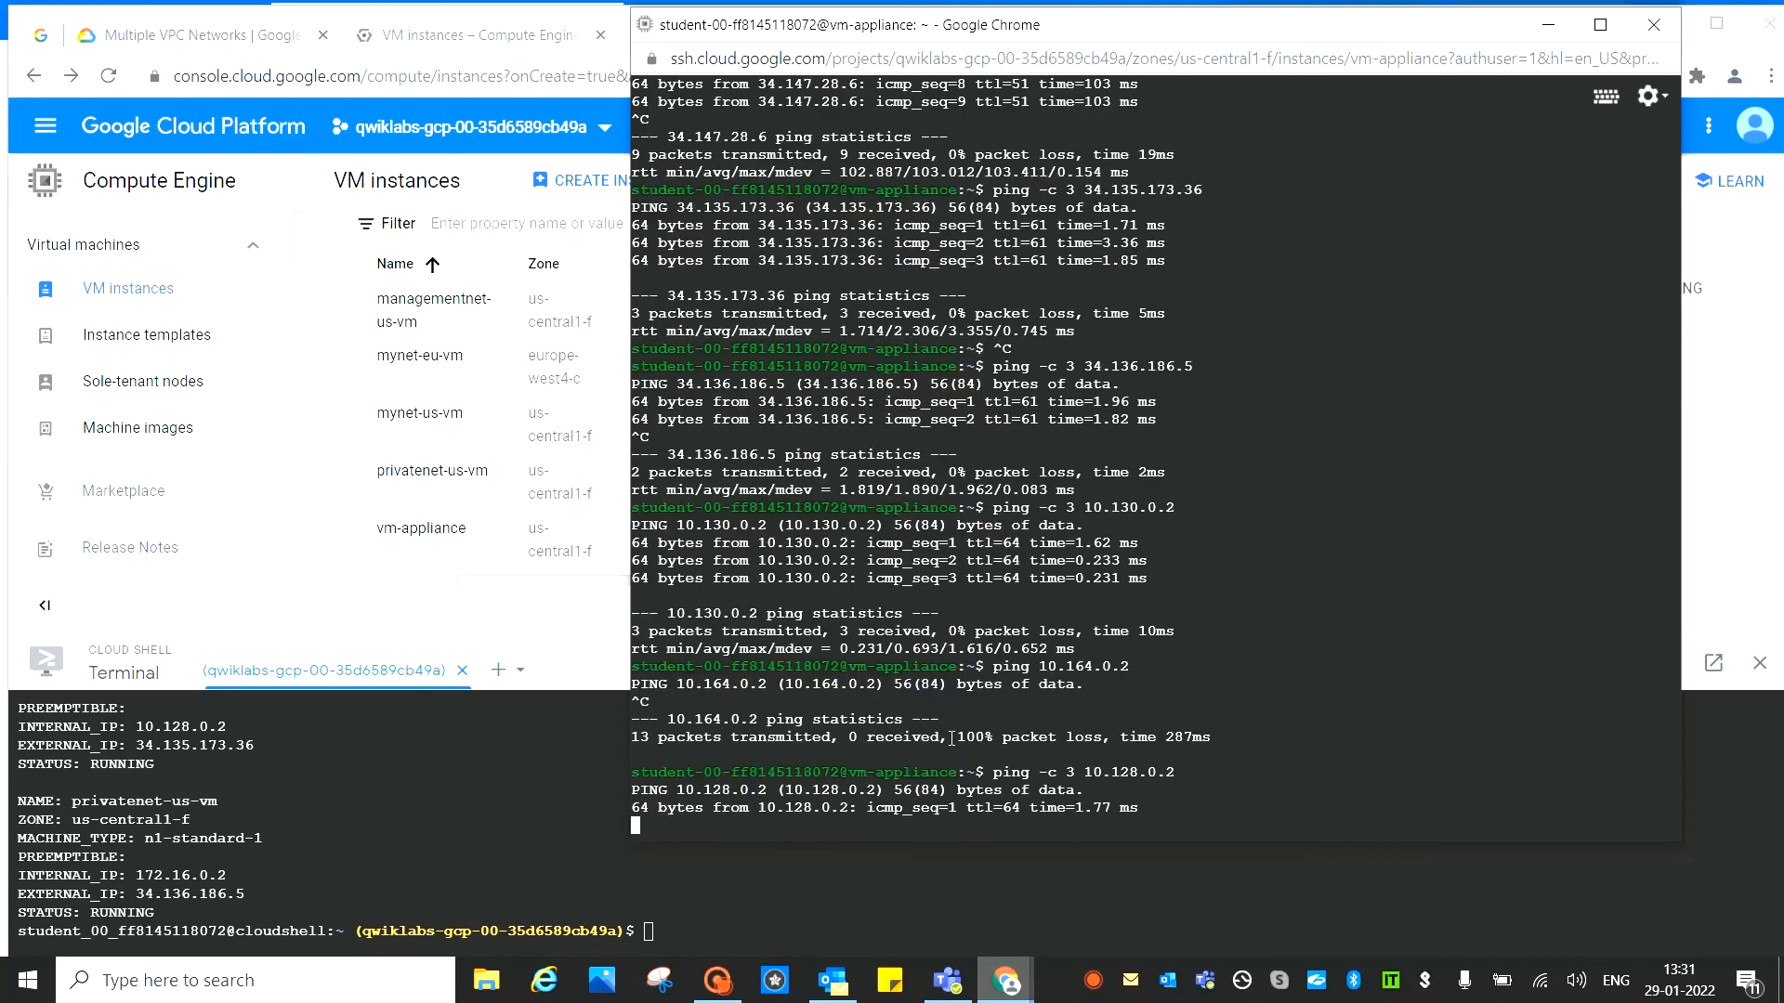
{"action": "key", "text": "ctrl+c"}
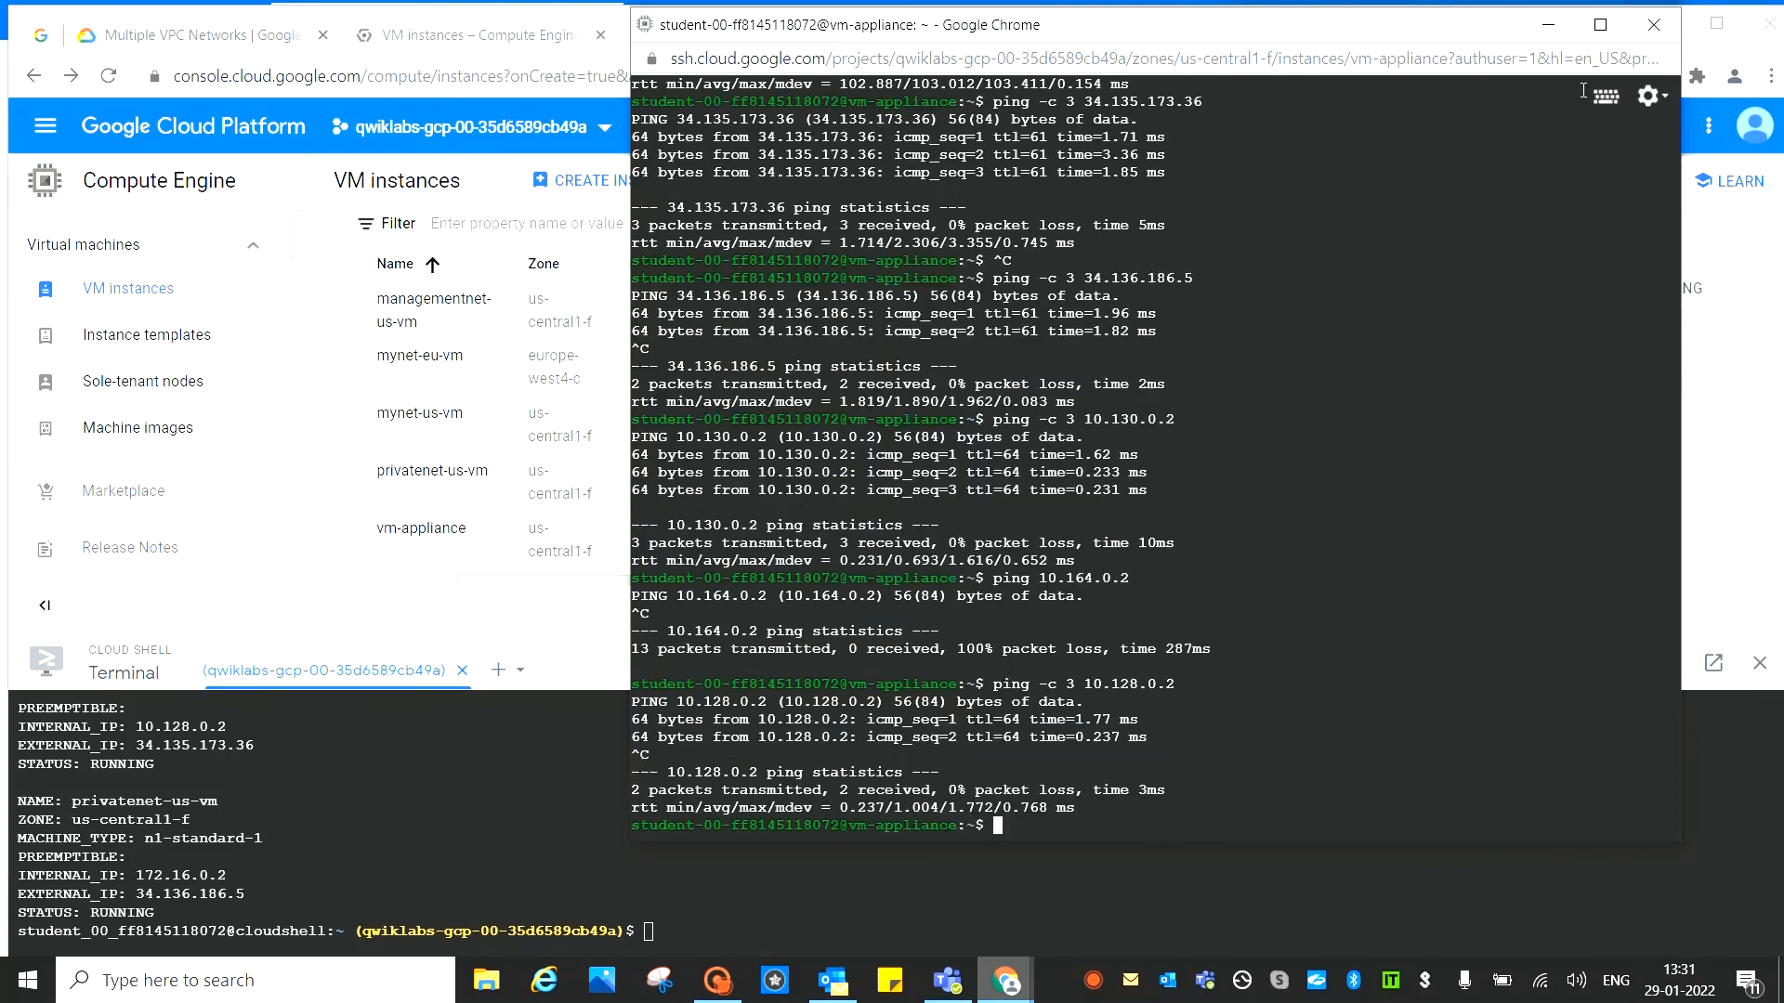
Copy privatenet-us-vm's internal IP from the VM instances list and run ping -c 3 172.16.0.2 in vm-appliance's SSH session
{"action": "left_click", "coordinate": [1547, 33]}
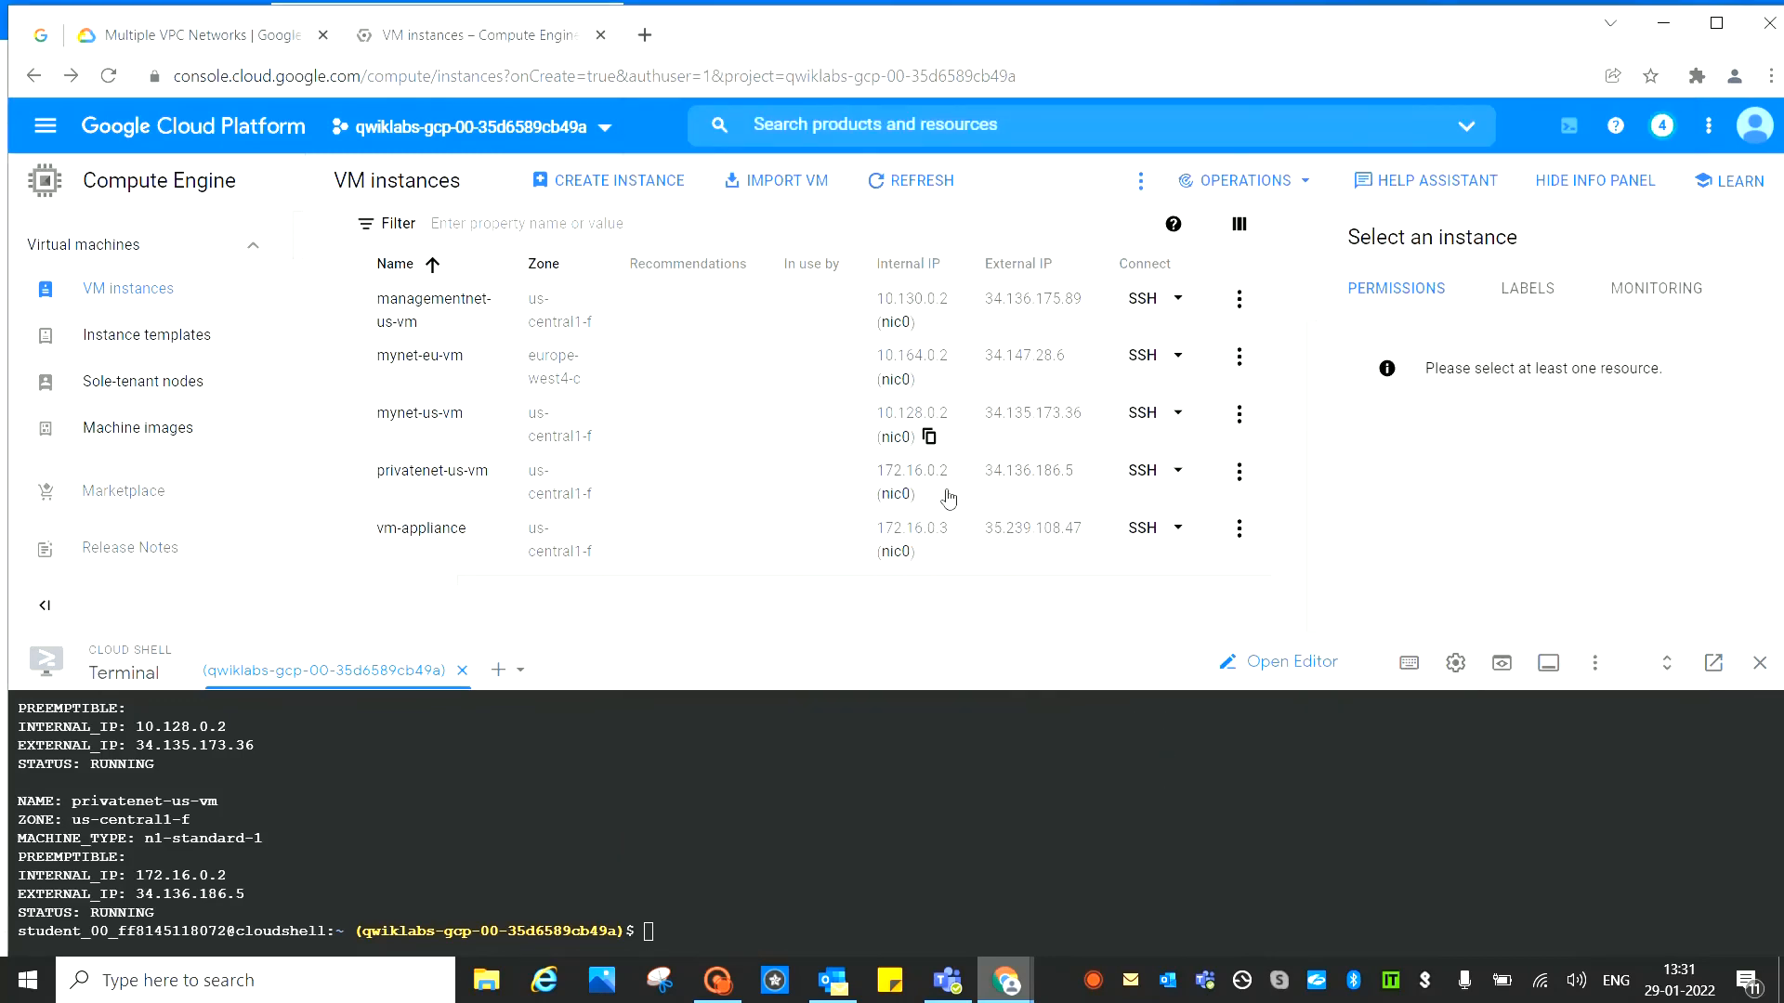
{"action": "left_click", "coordinate": [1000, 982]}
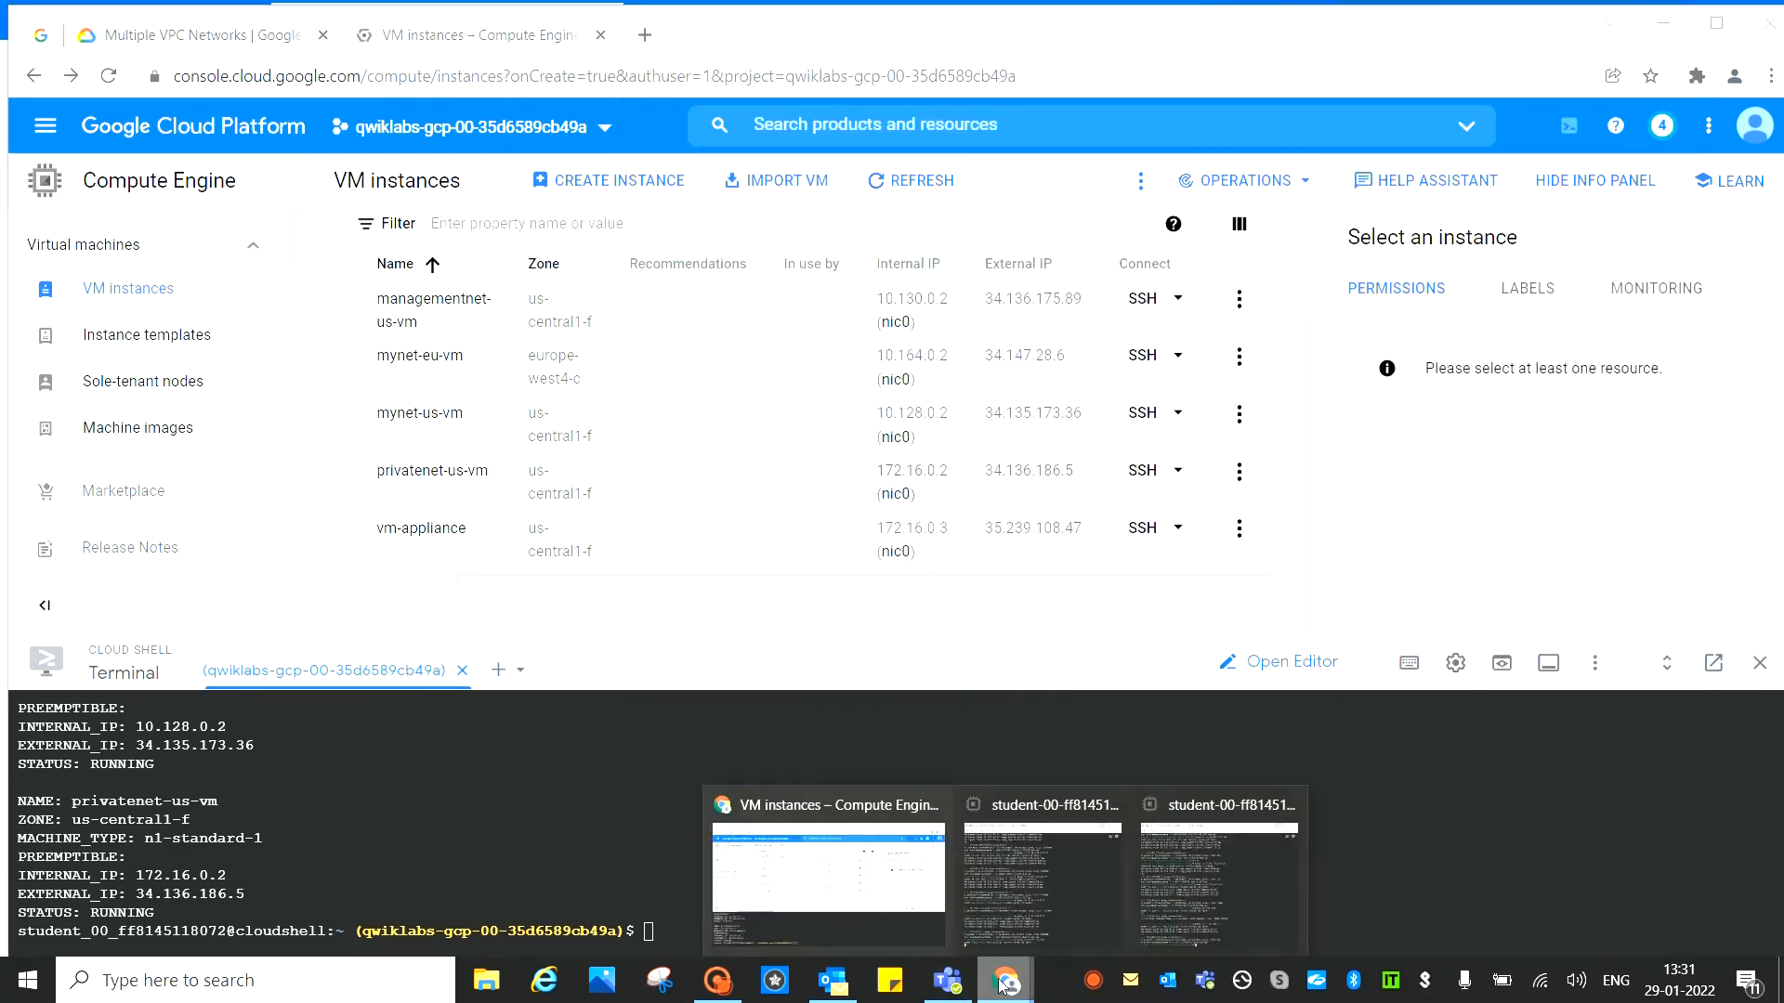
{"action": "left_click", "coordinate": [1229, 890]}
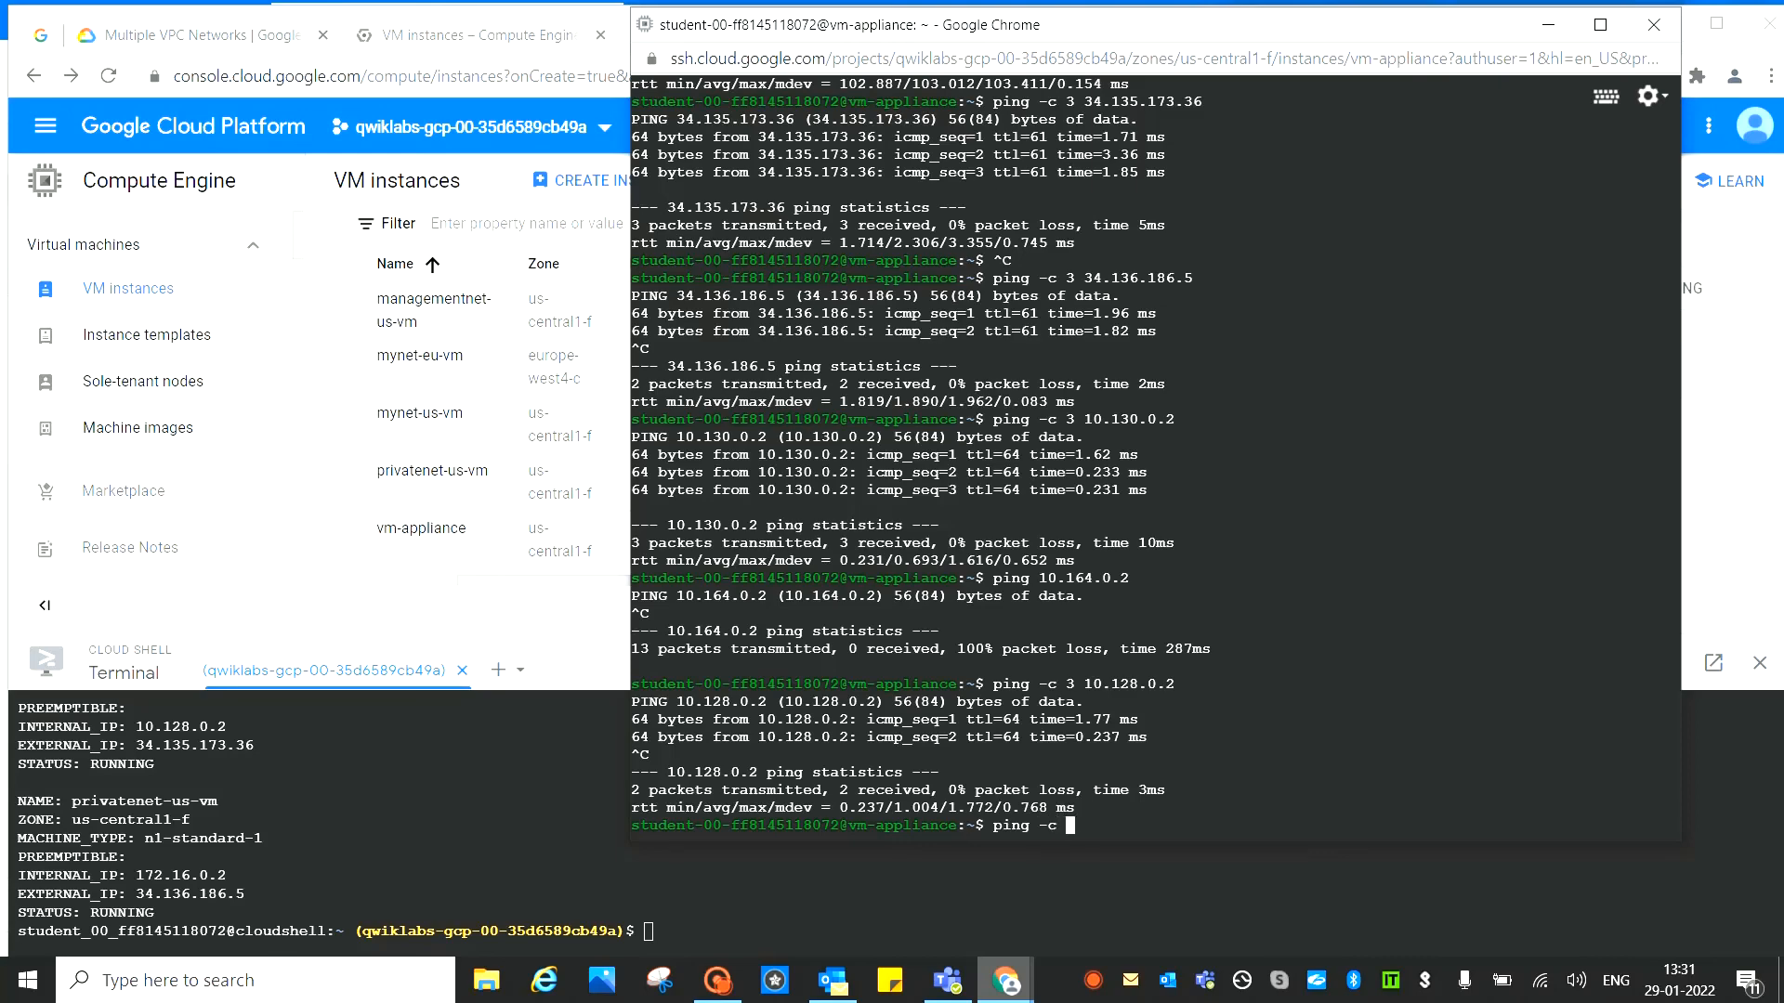
{"action": "type", "text": "ping -c 3 172.16.0.2"}
{"action": "key", "text": "Return"}
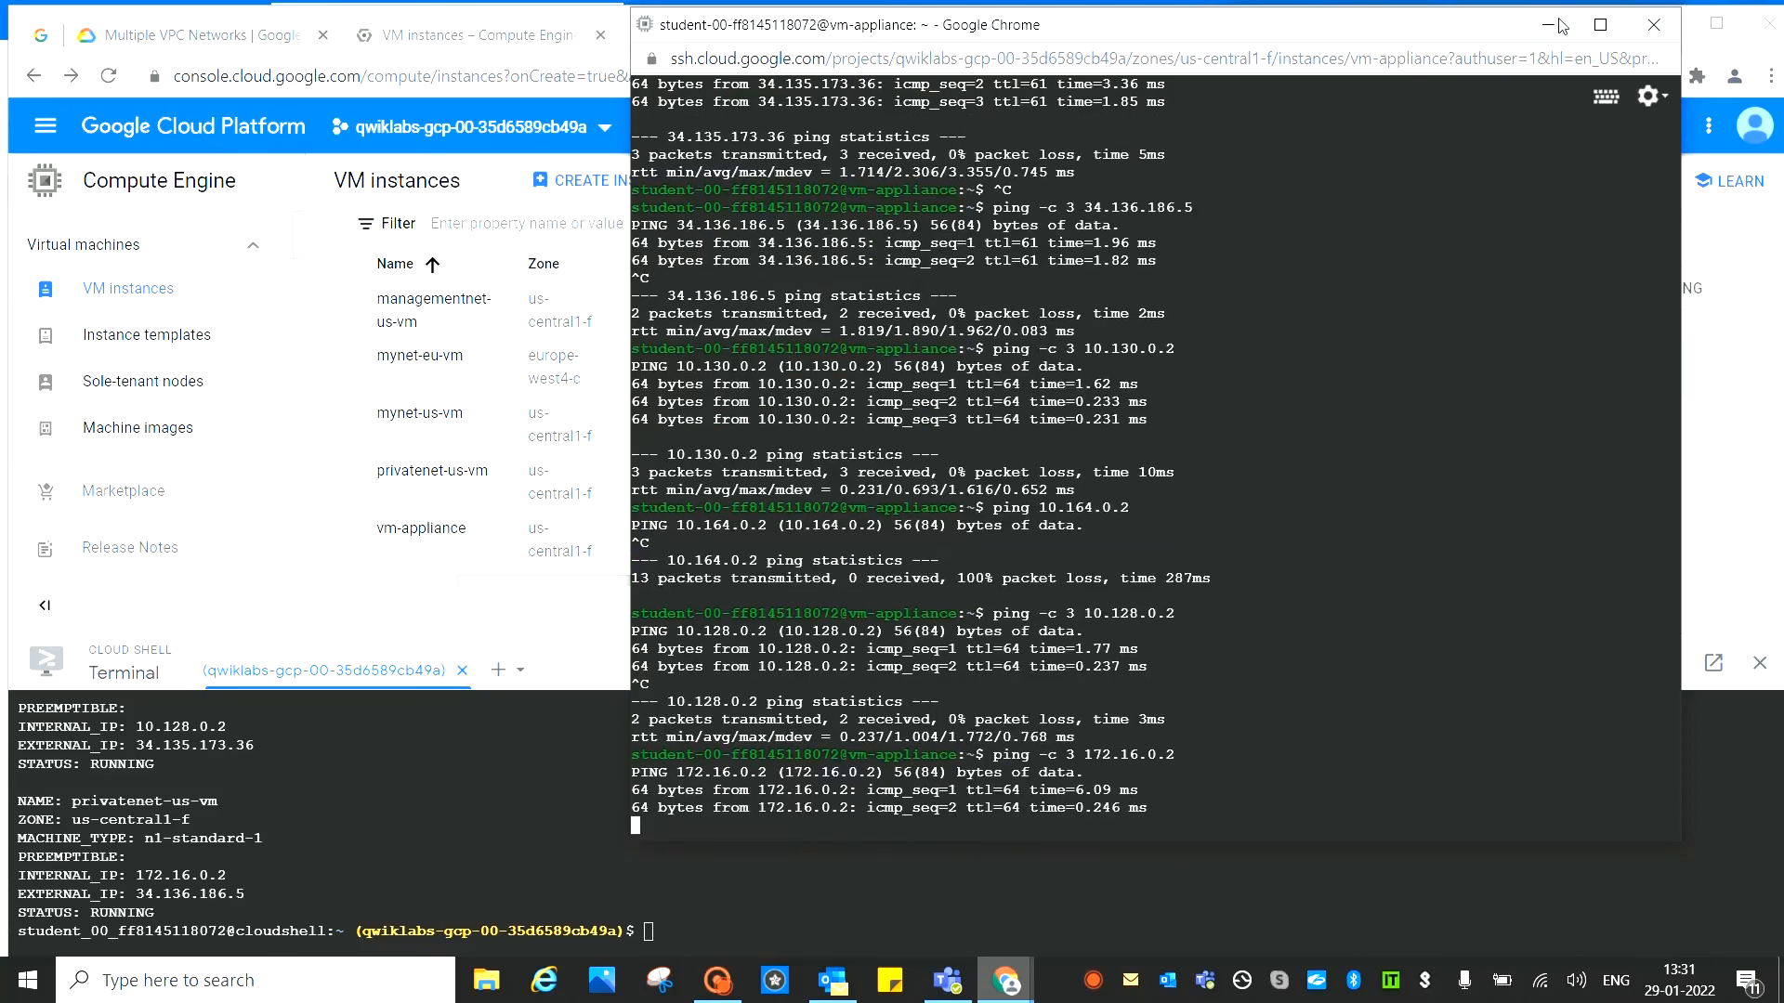
Return to the Multiple VPC Networks lab instructions and review the remaining connectivity and ip route notes through the Congratulations section
{"action": "left_click", "coordinate": [1560, 26]}
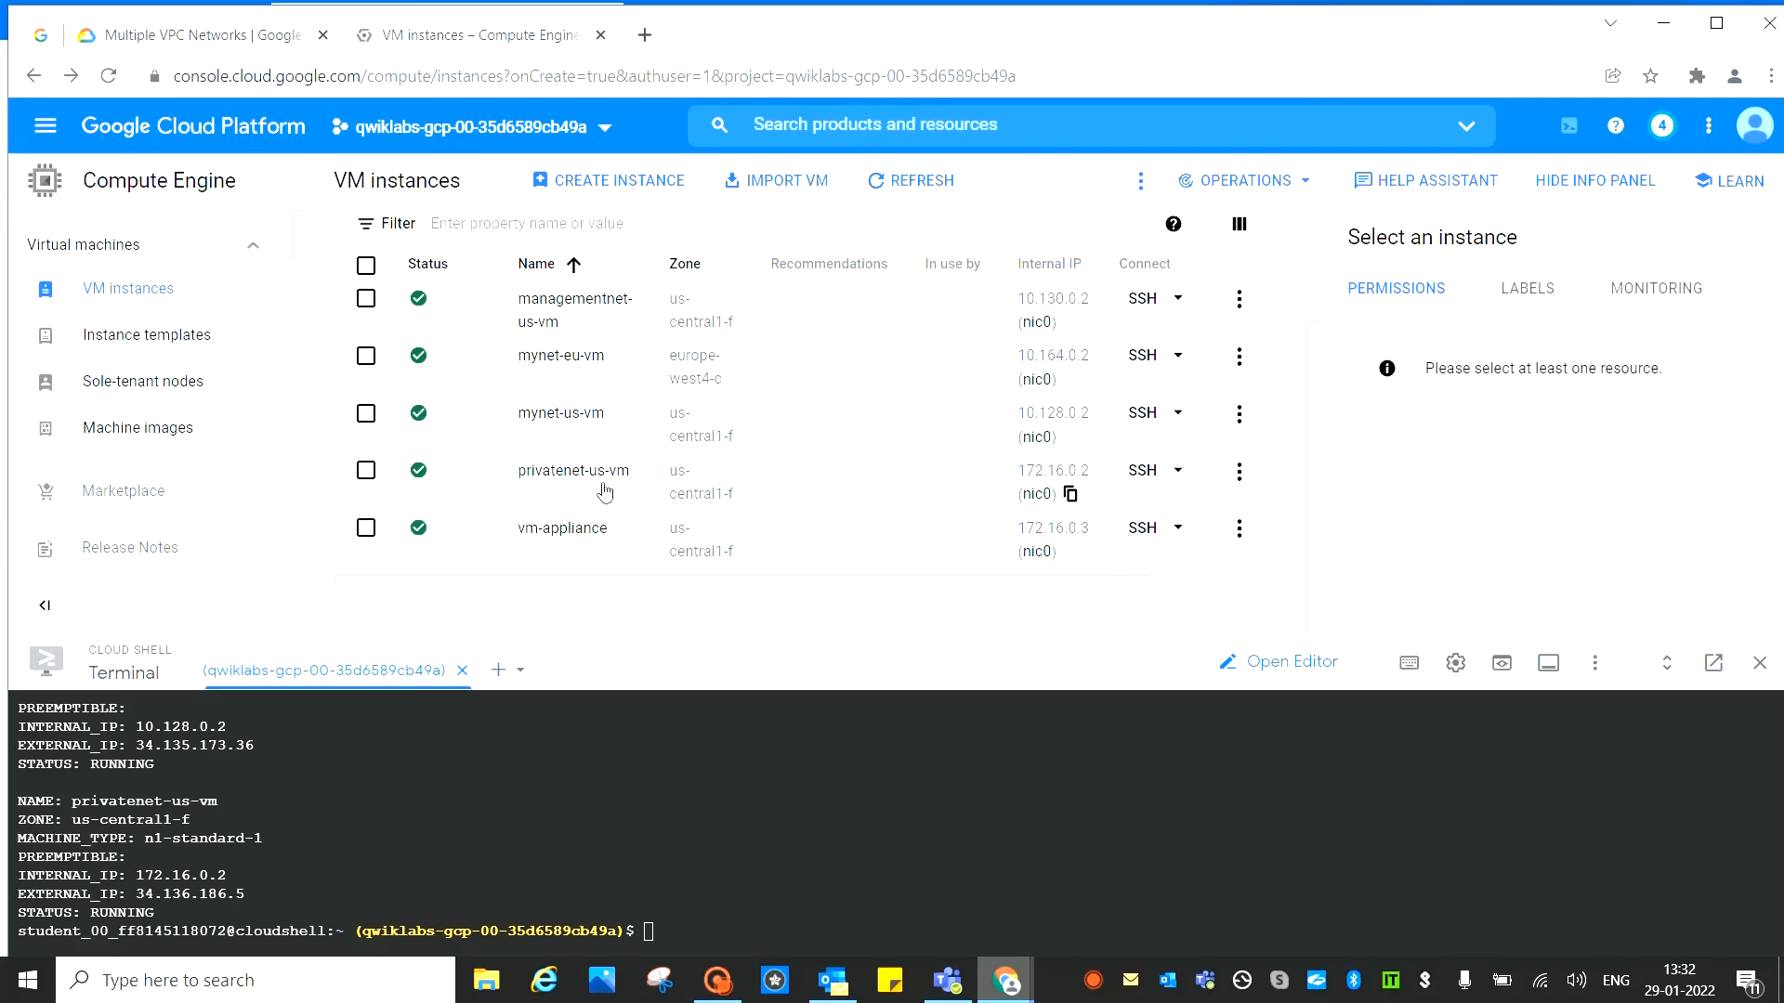
{"action": "left_click", "coordinate": [167, 40]}
{"action": "scroll", "coordinate": [1059, 788], "scroll_direction": "down", "scroll_amount": 6}
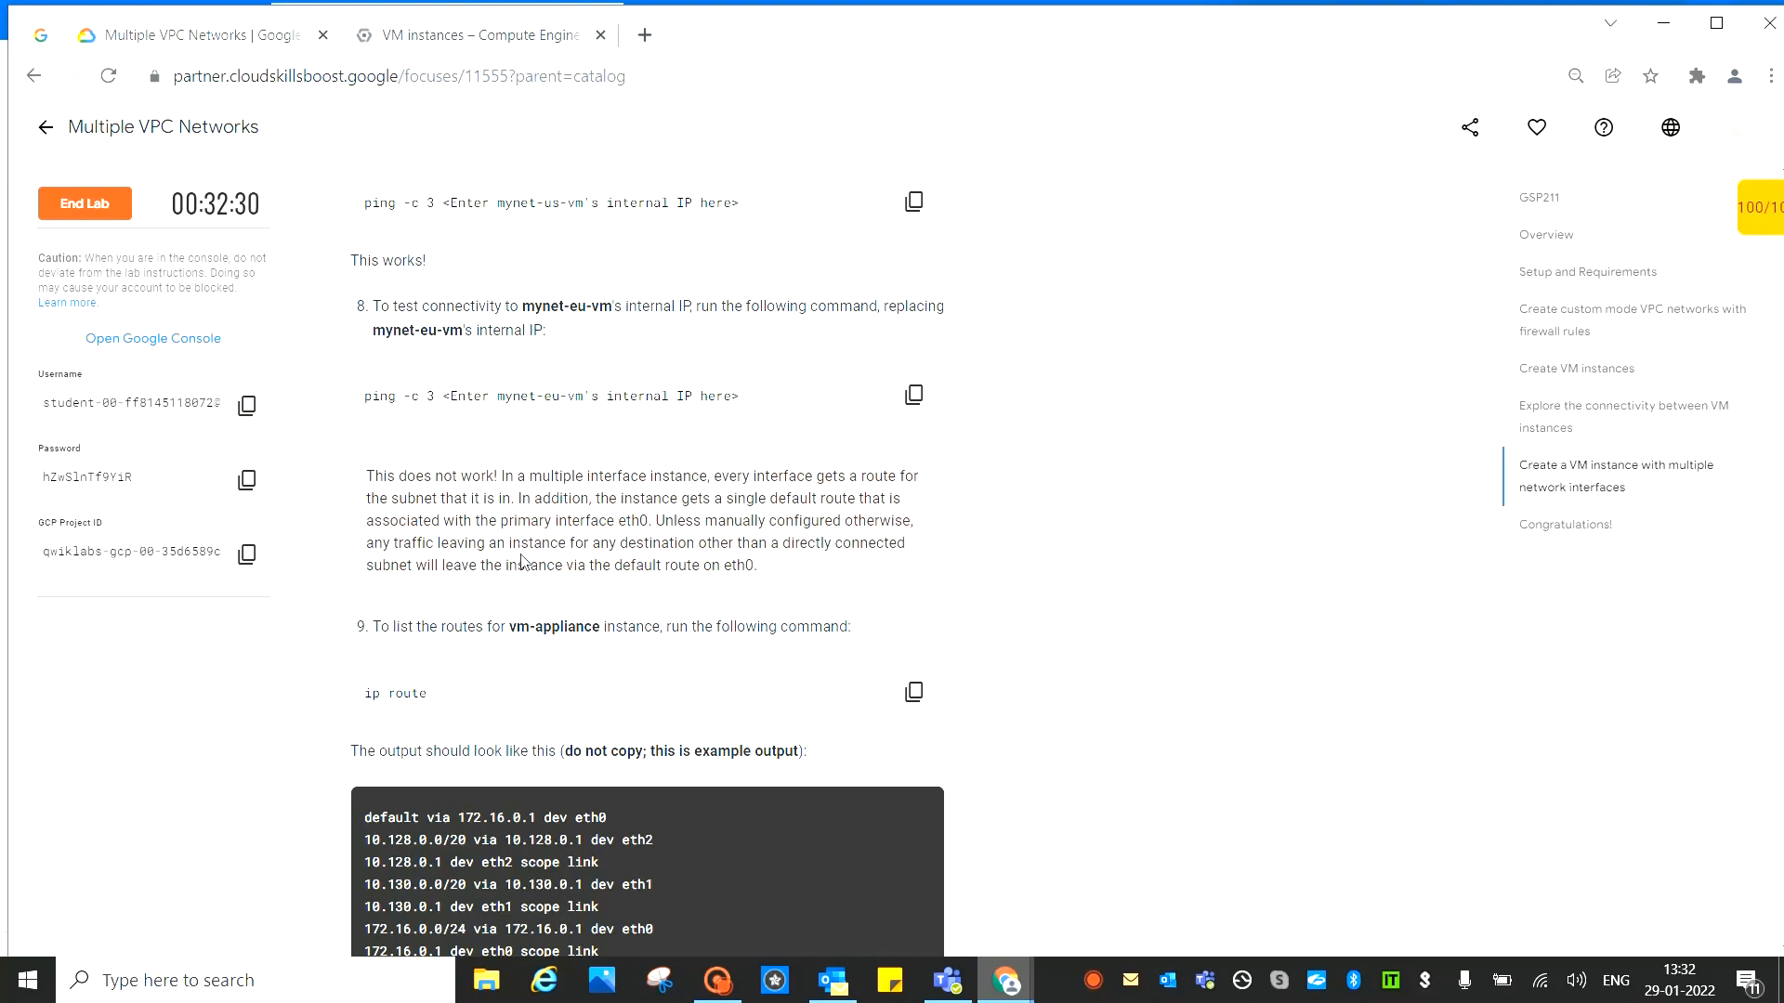
{"action": "scroll", "coordinate": [817, 650], "scroll_direction": "down", "scroll_amount": 10}
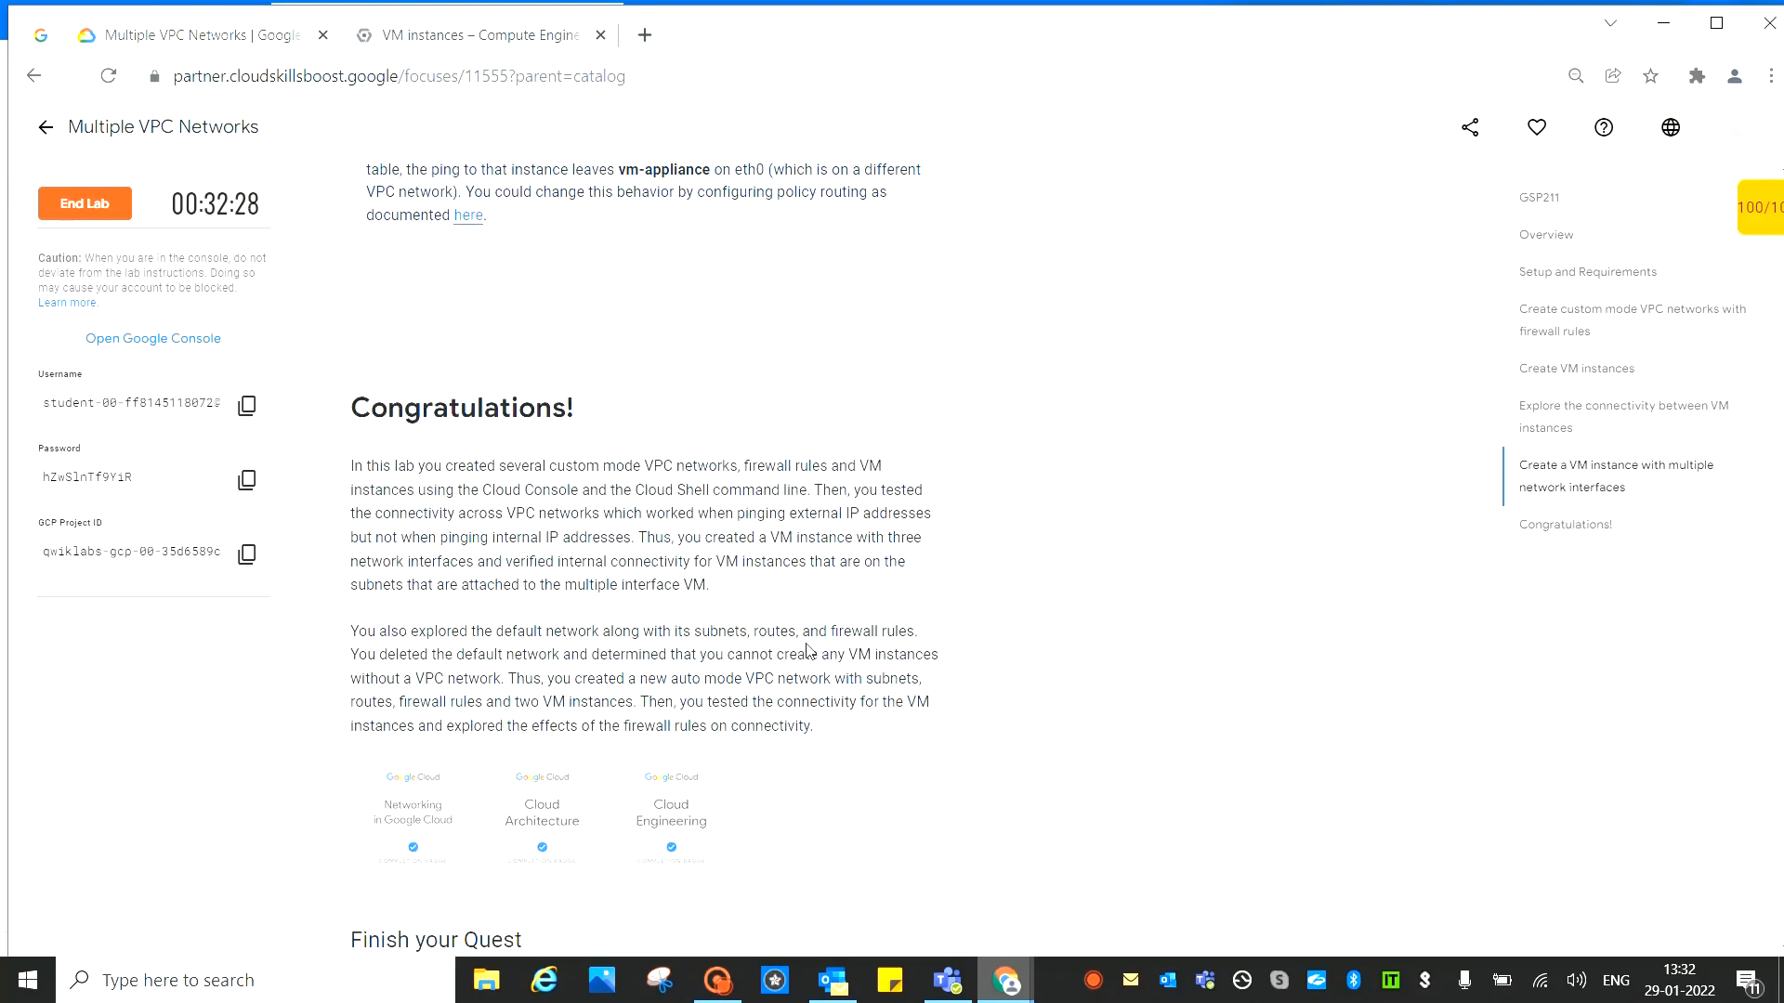